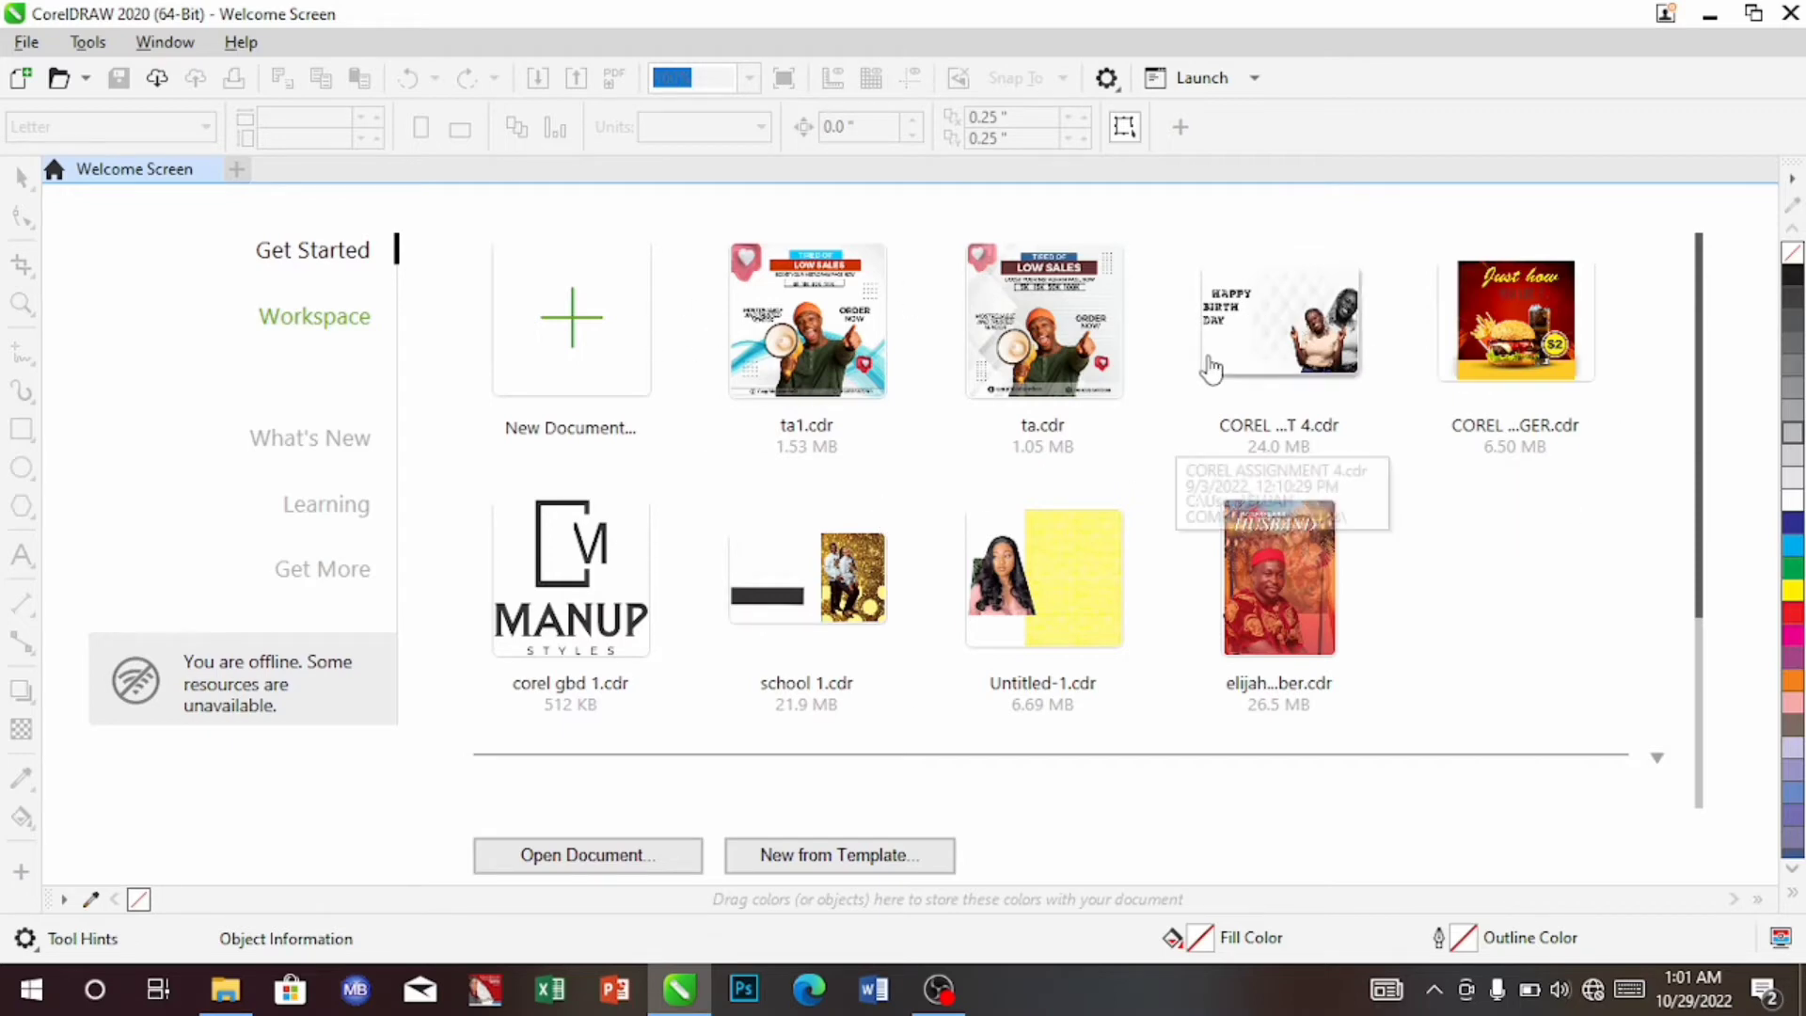
Start a new document named TA2, keeping 1,080 × 1,080 pixels, RGB and 300 dpi
click(565, 347)
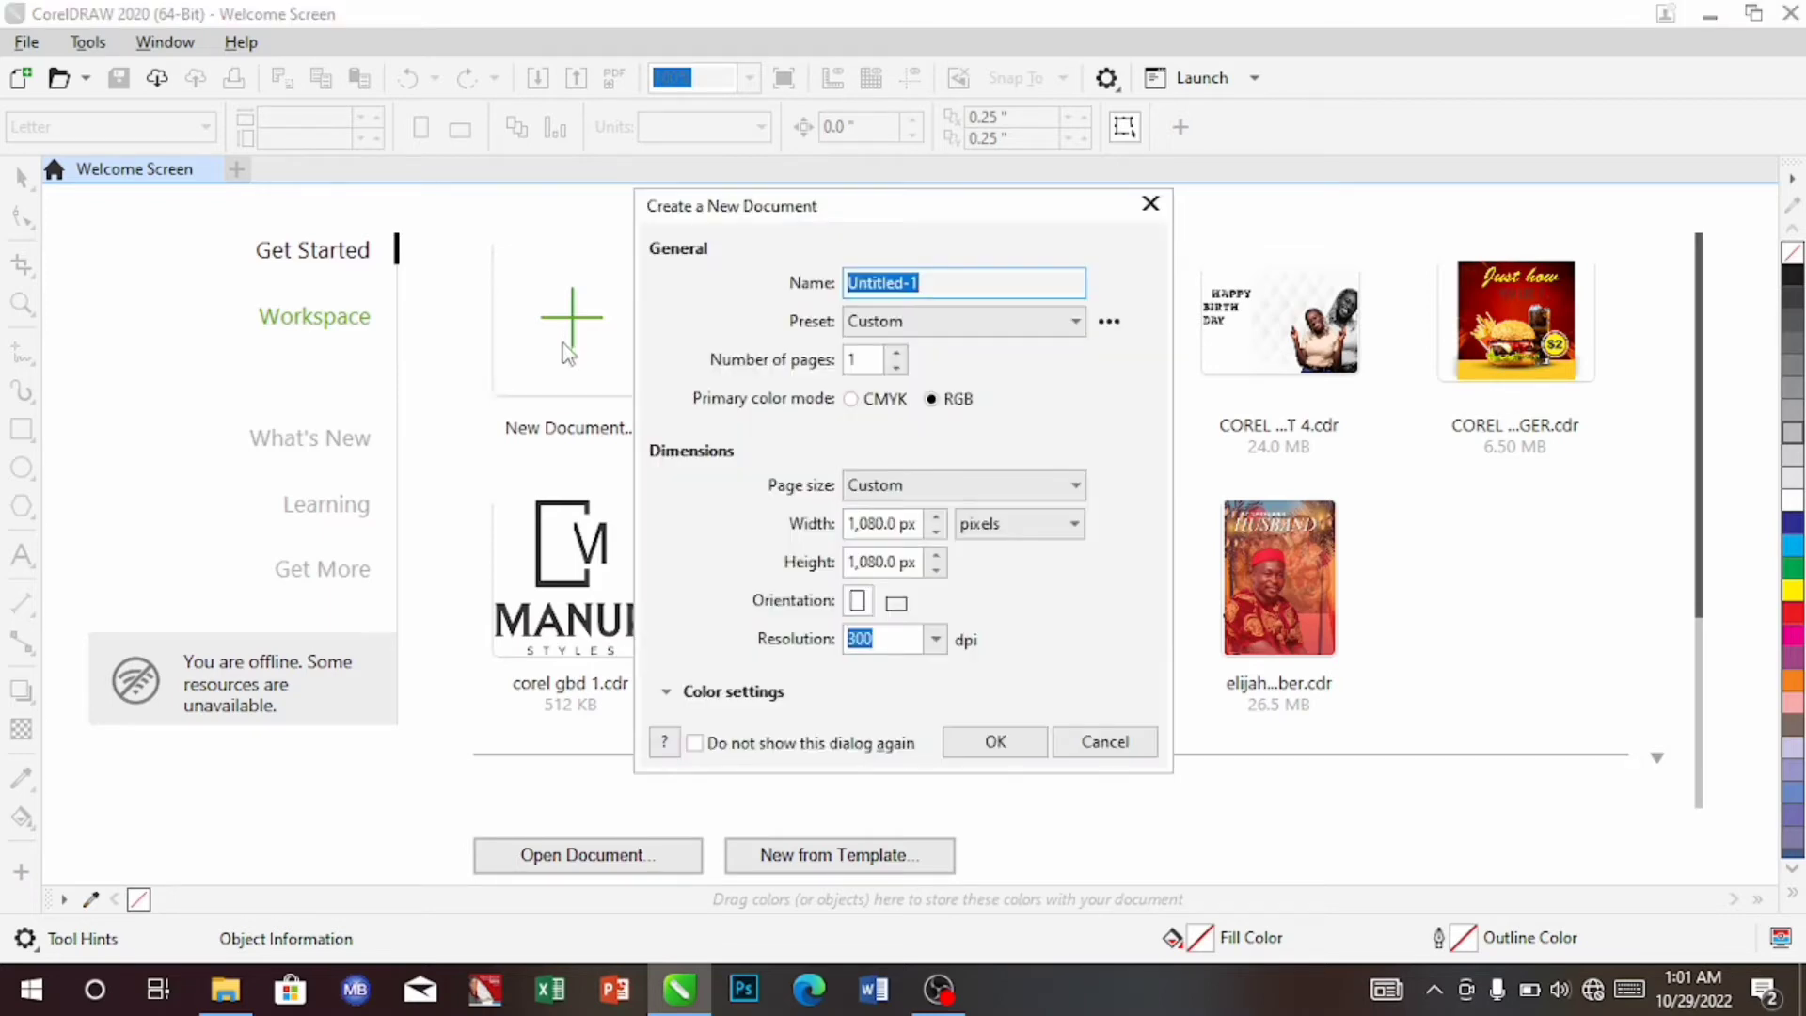
click(942, 283)
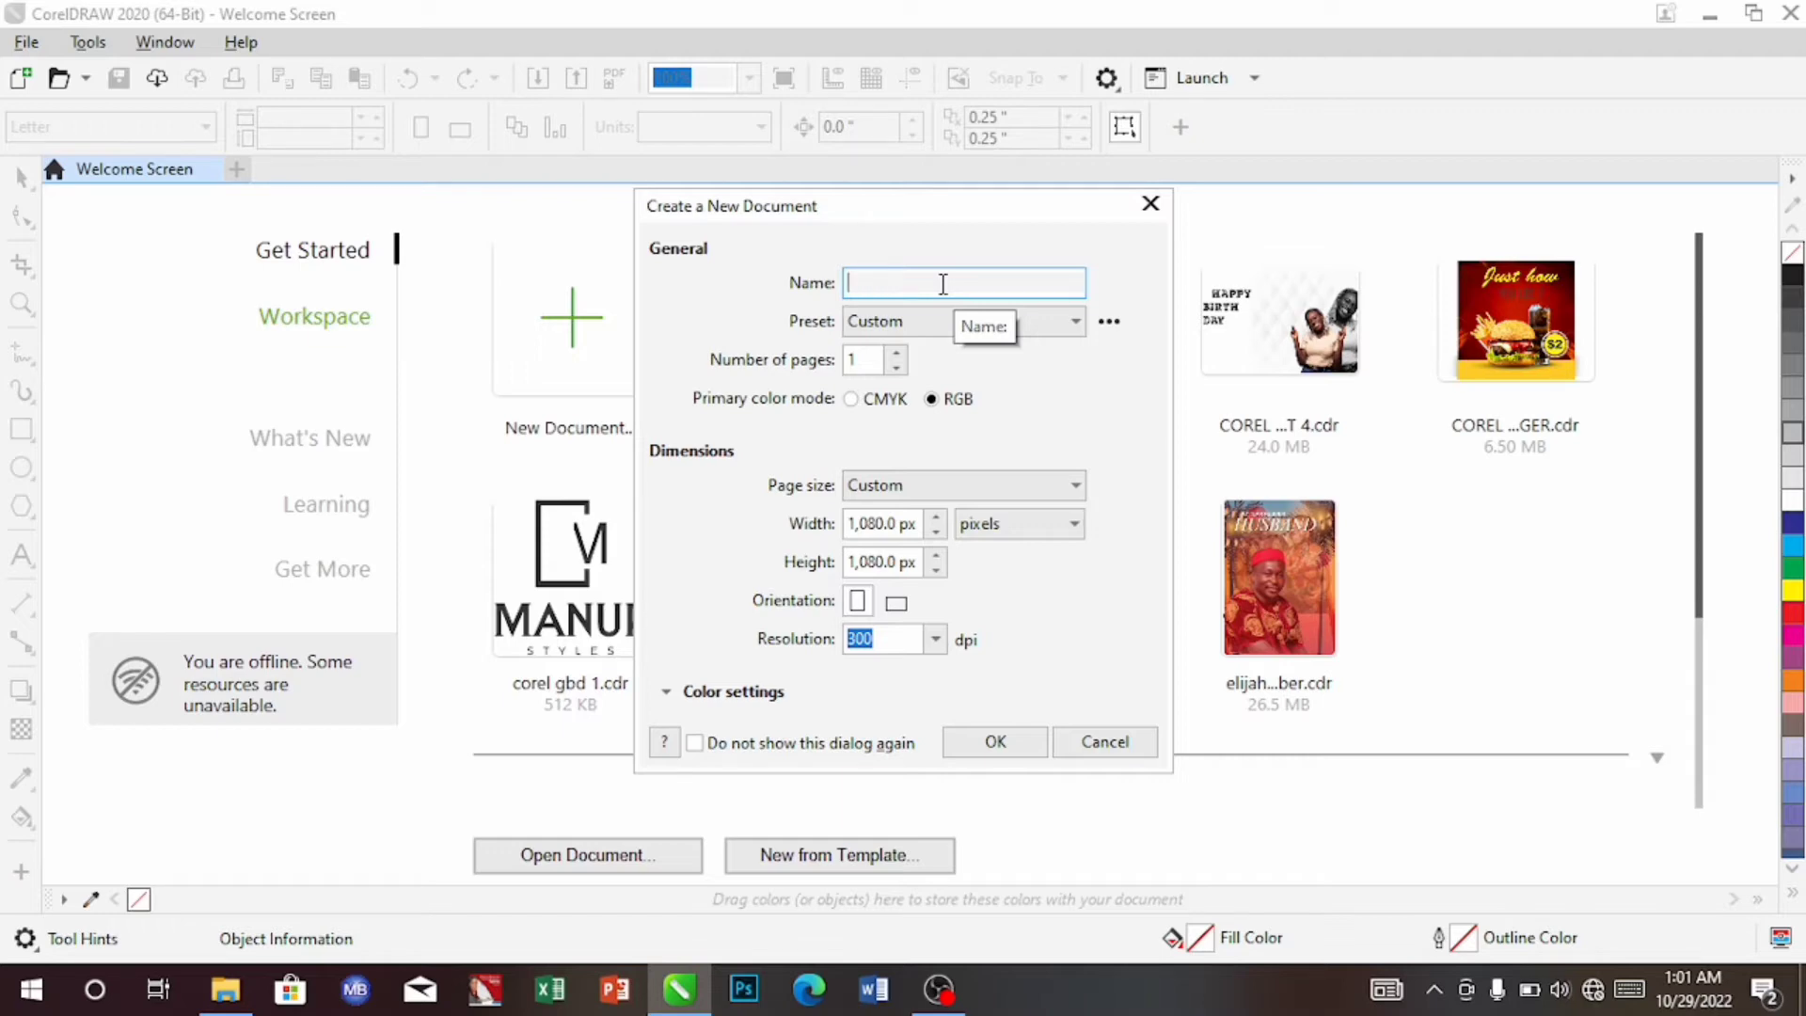
text(TA2)
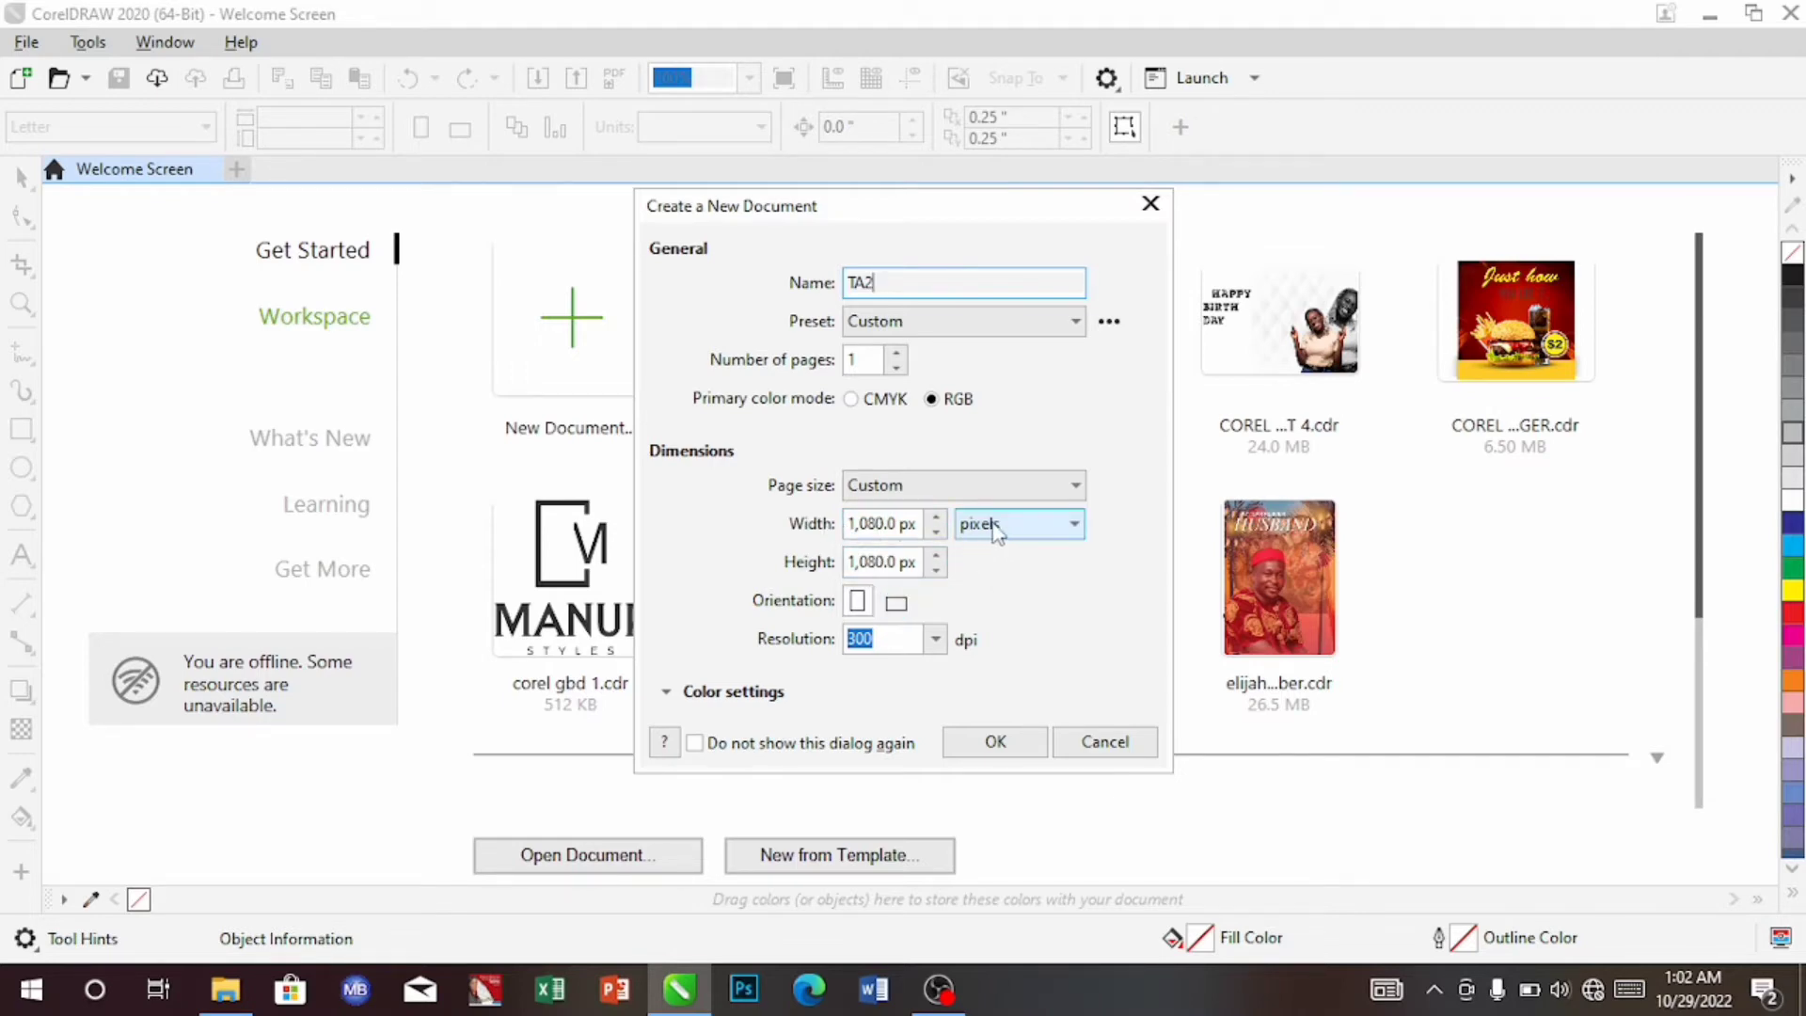
click(1073, 530)
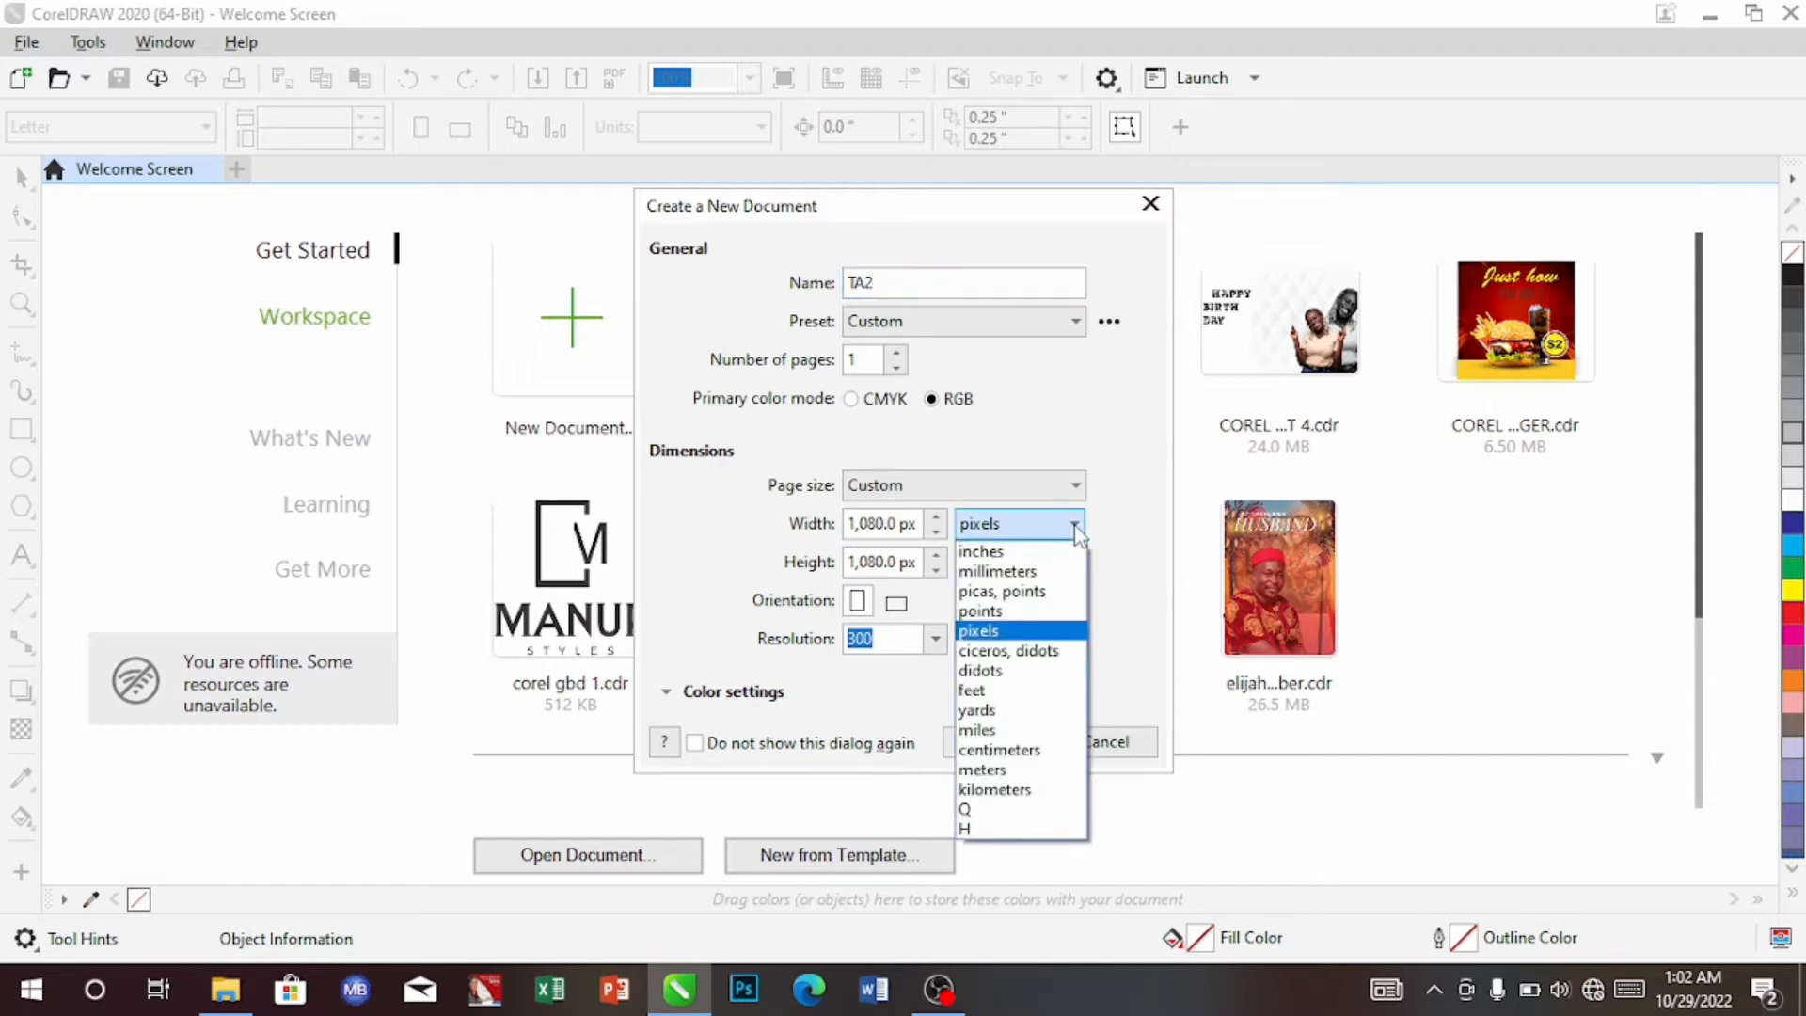
click(1075, 531)
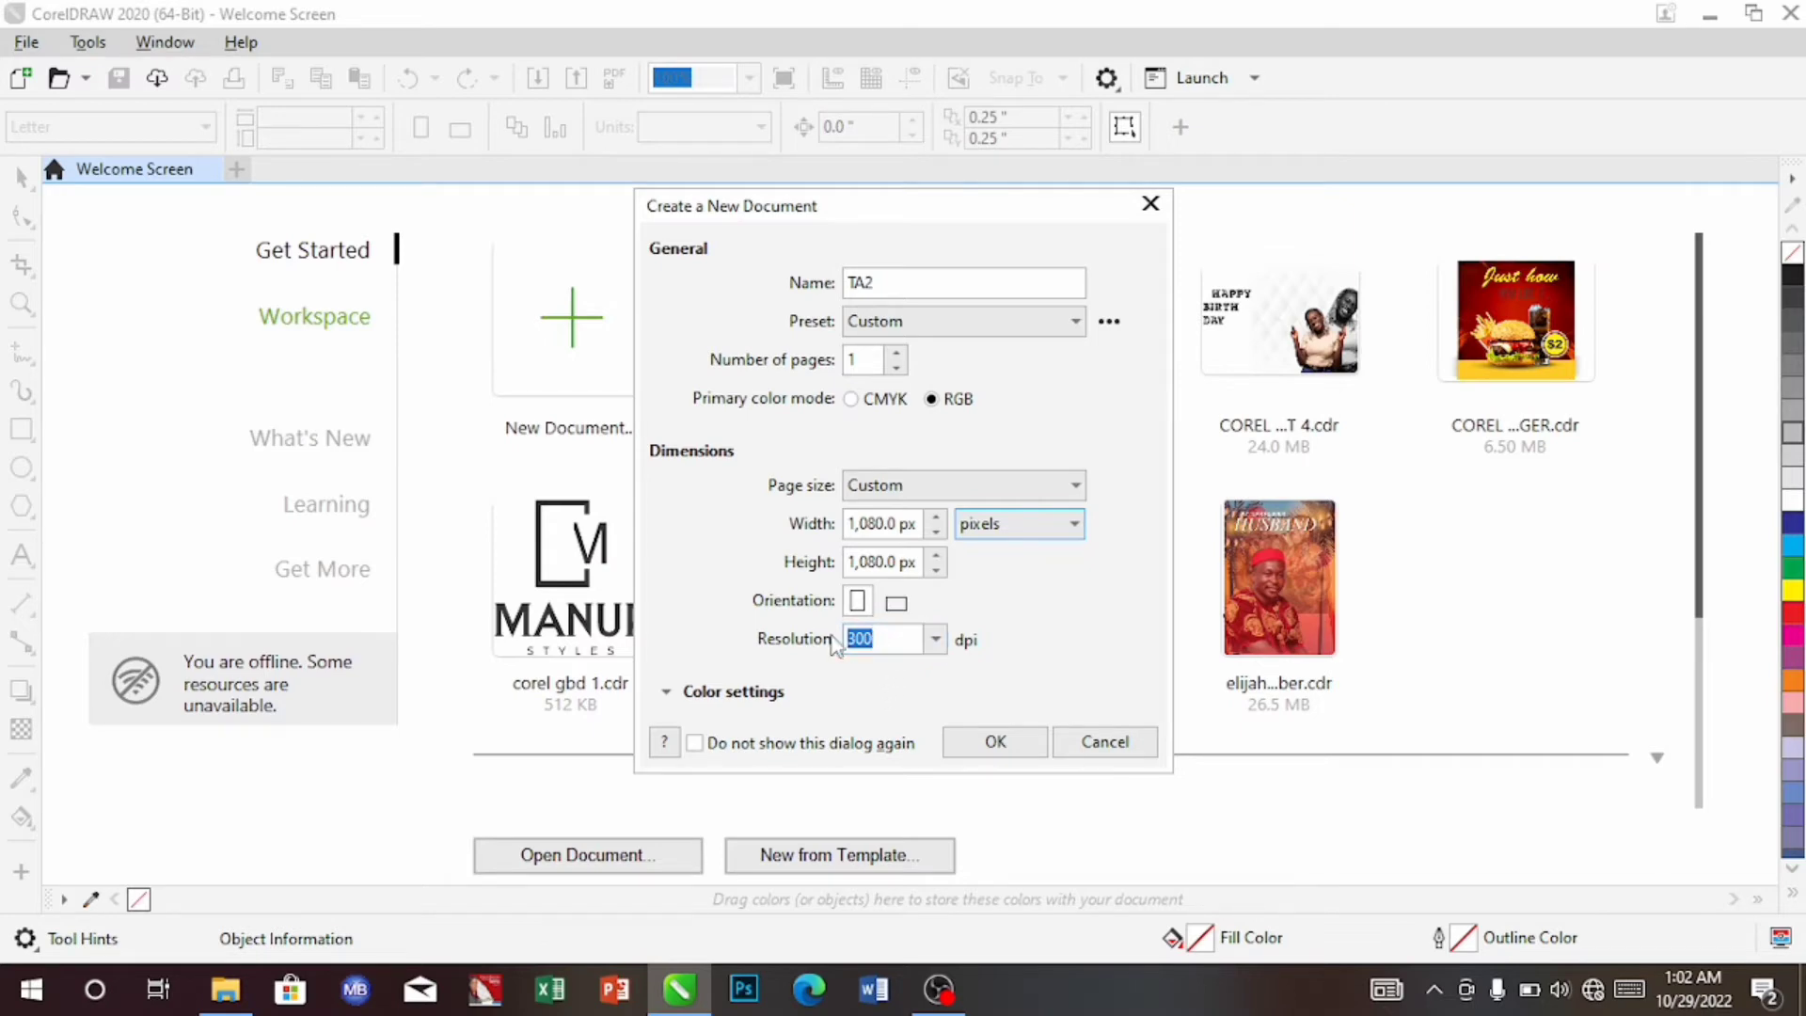
click(985, 745)
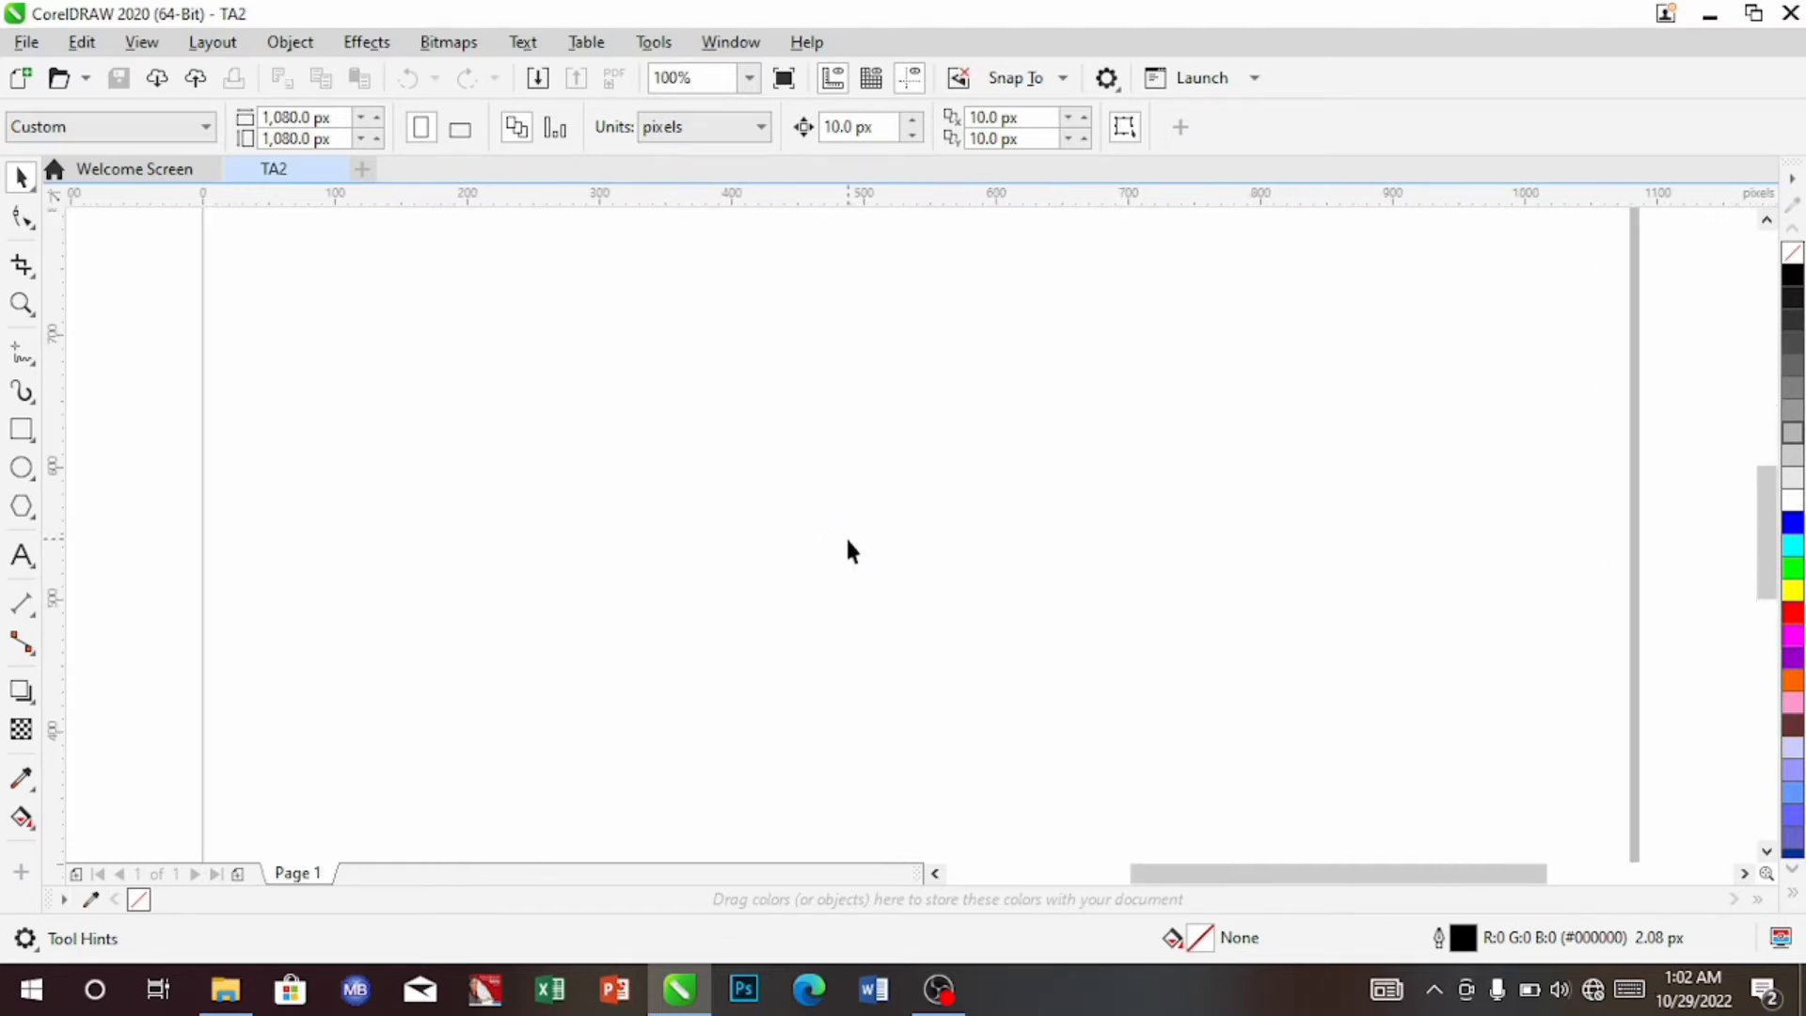
Set the zoom level to To Page so the whole square TA2 page is visible
scroll(845, 546, up, 1)
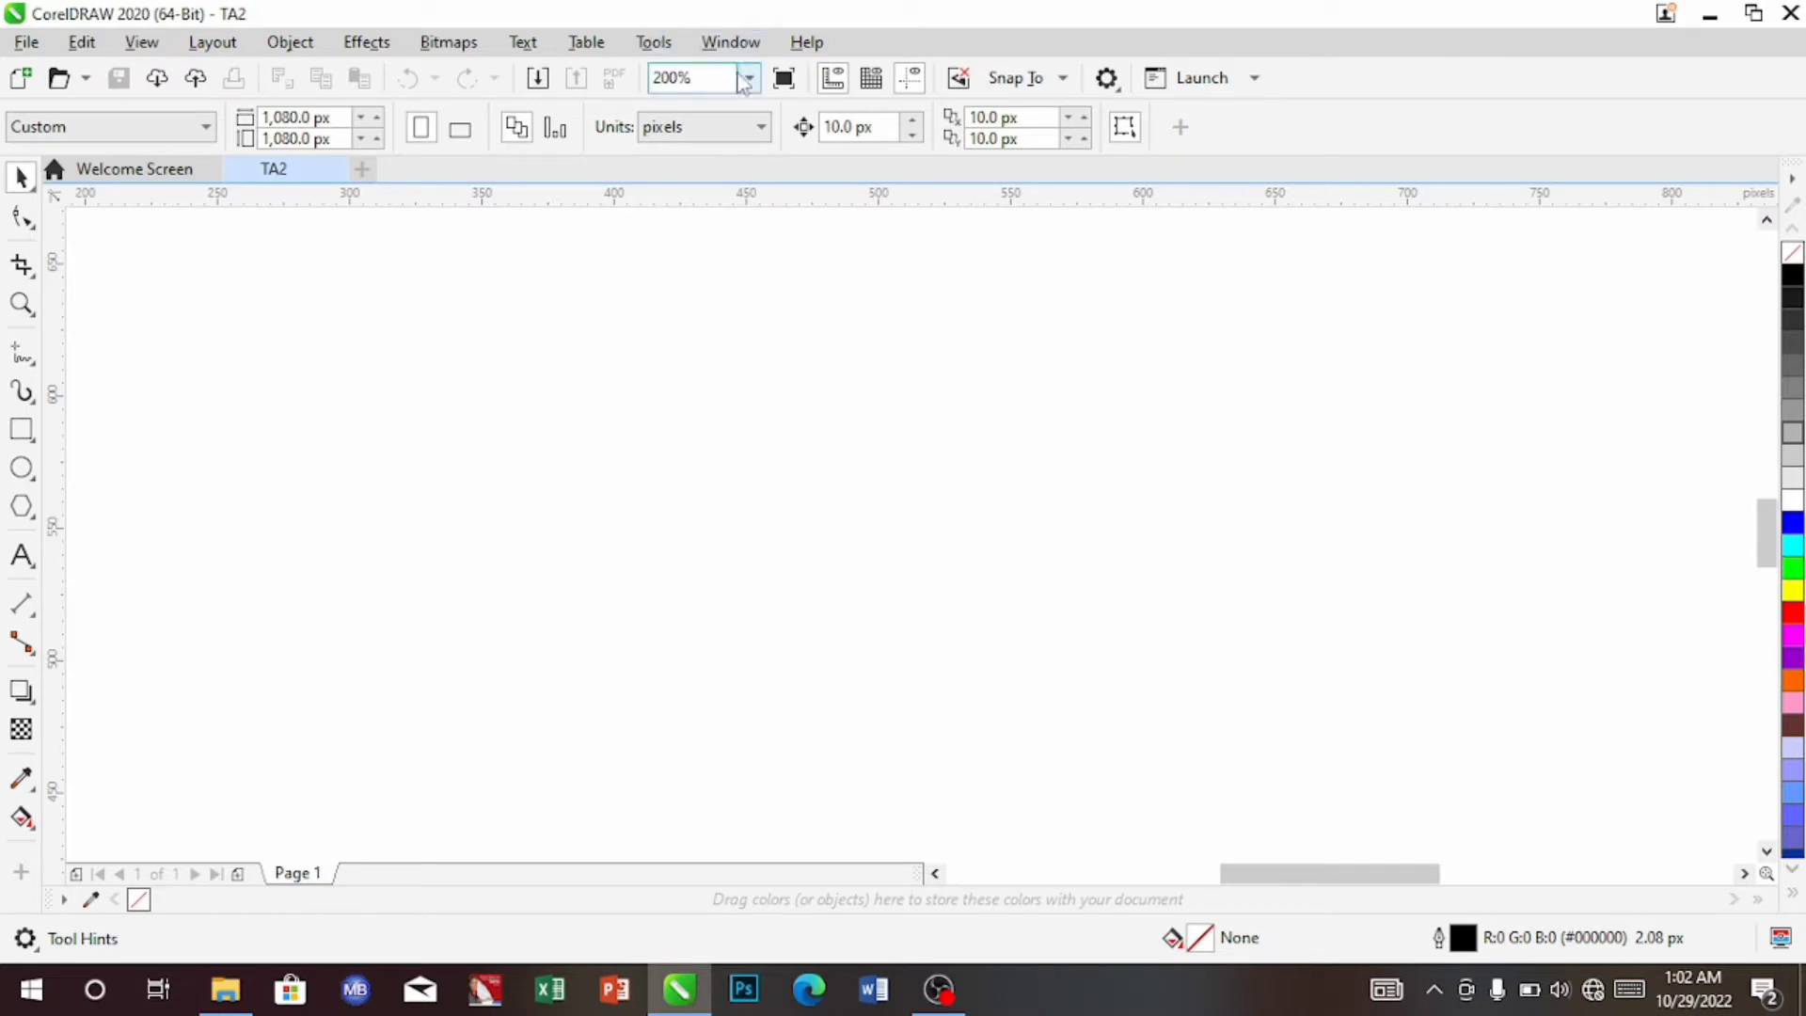
click(750, 78)
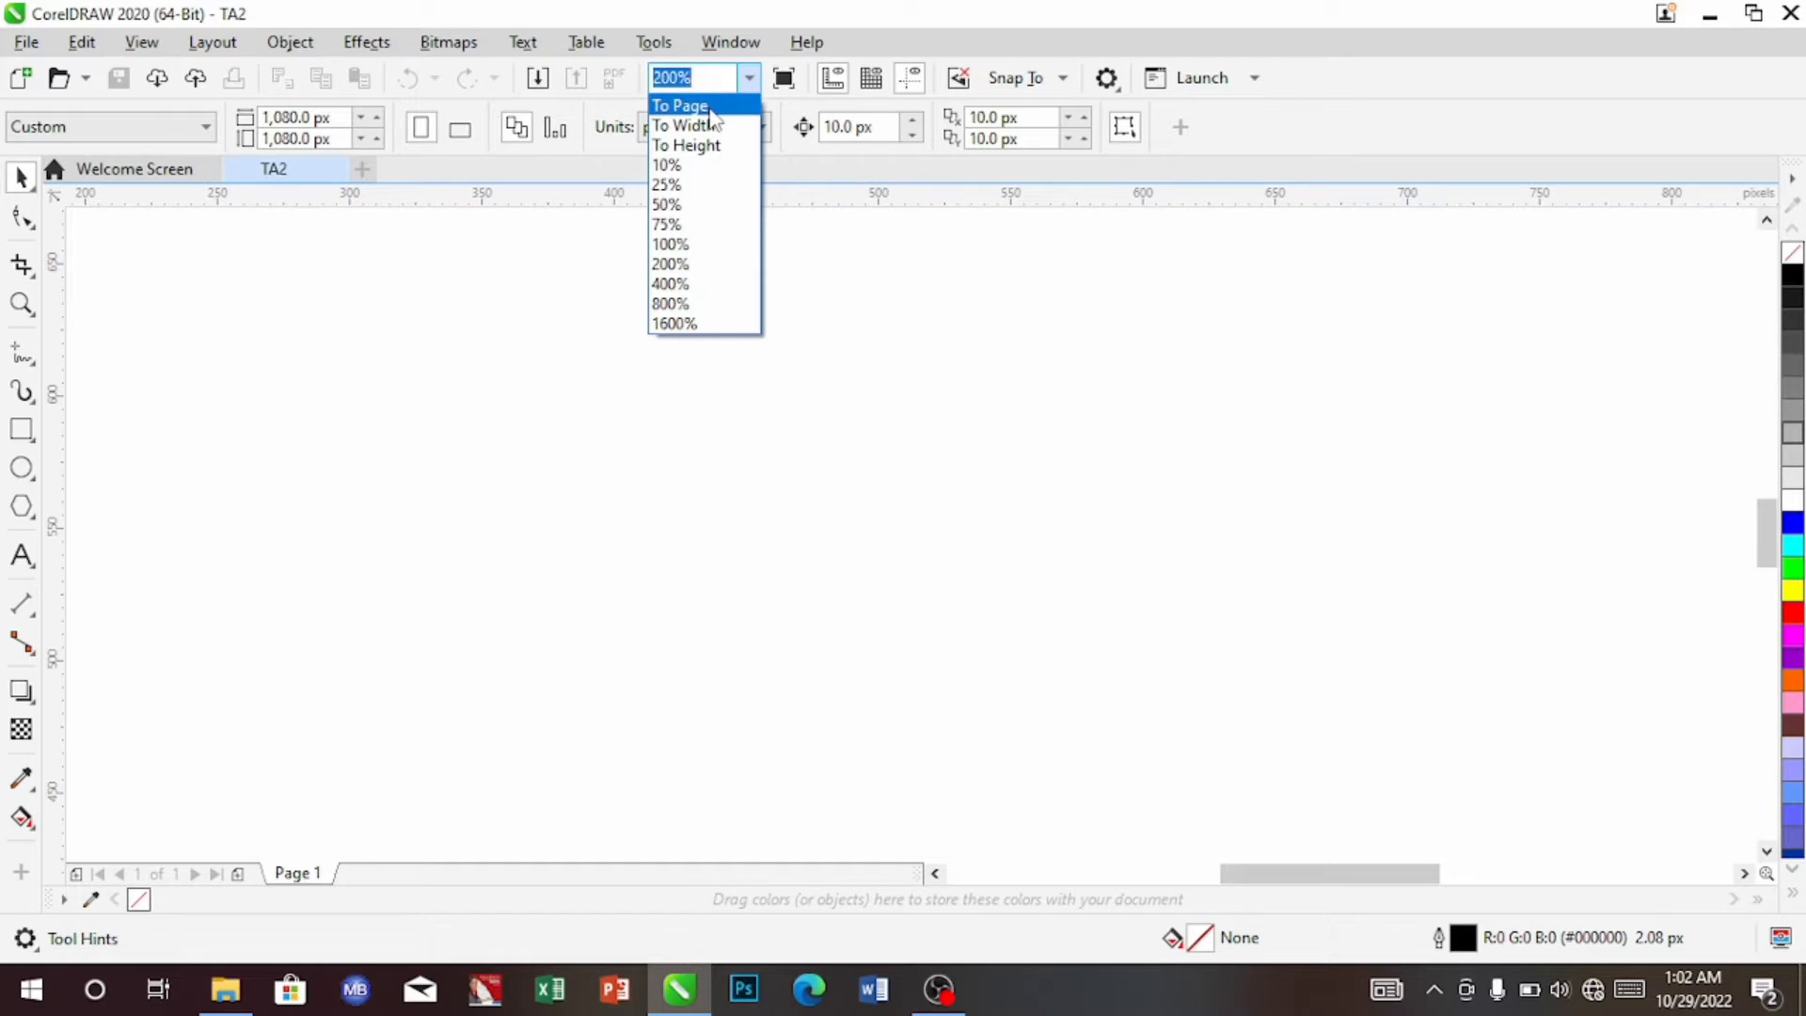
click(709, 109)
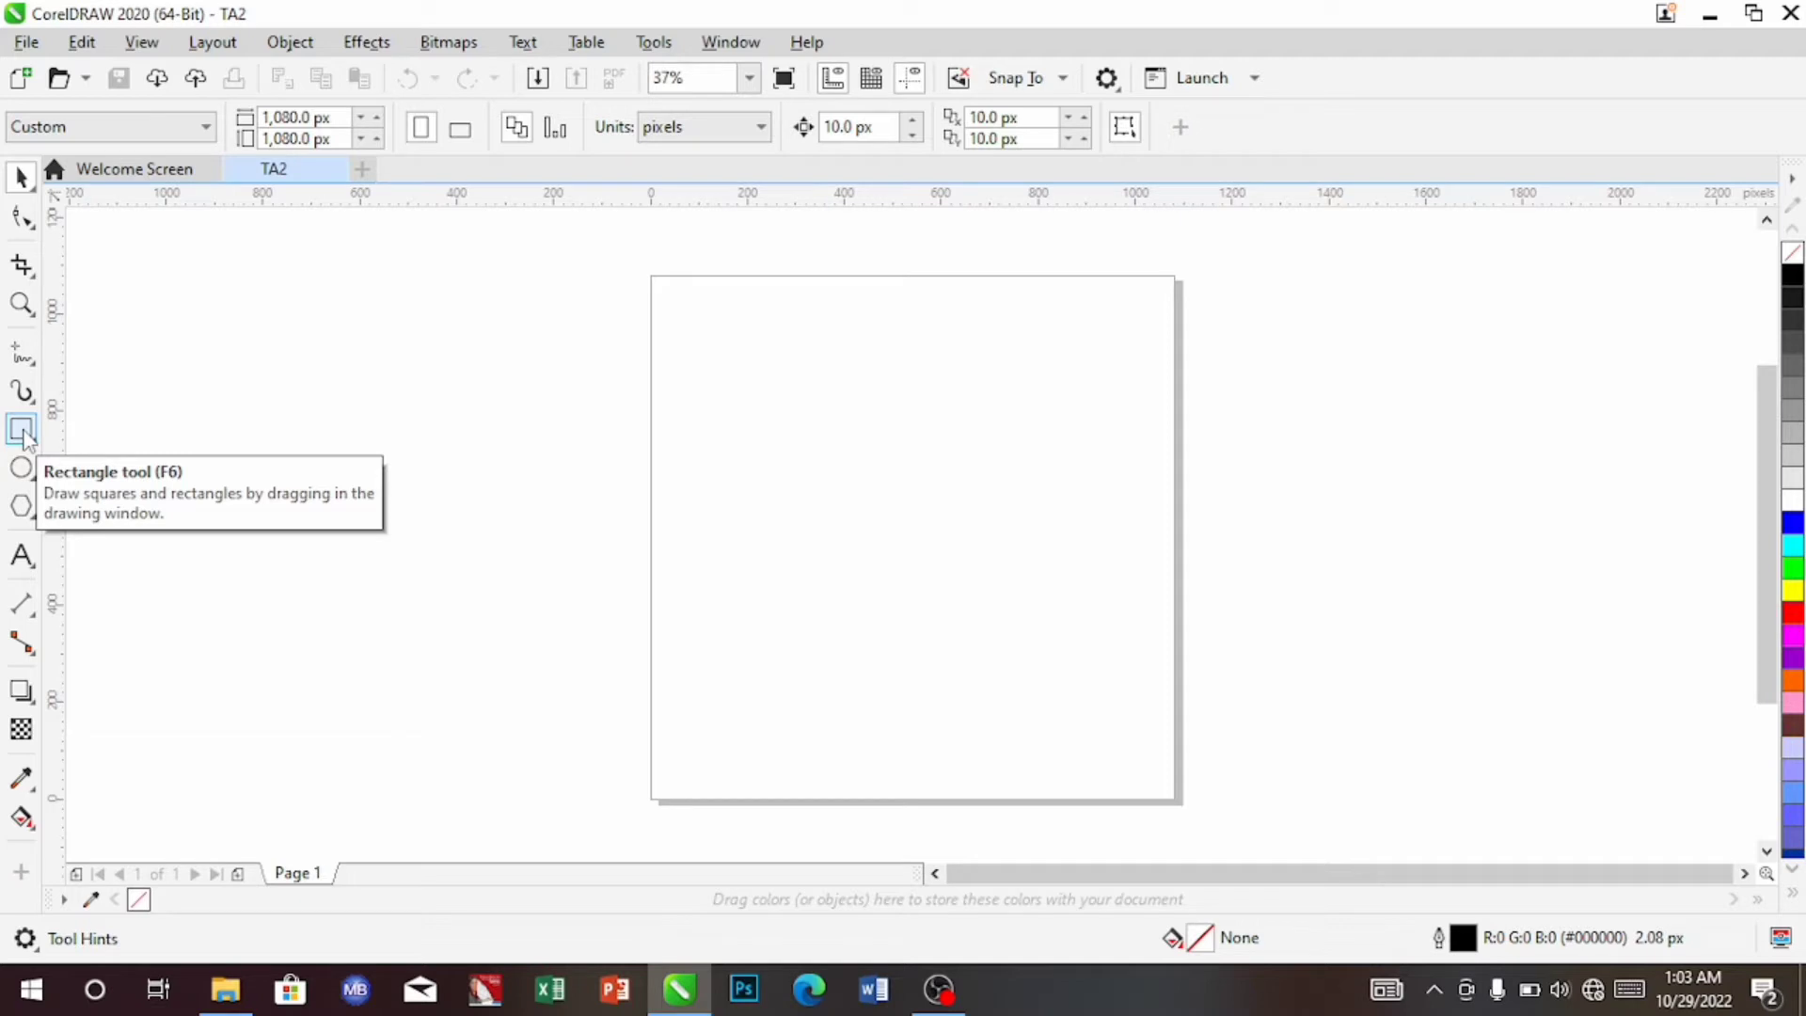
Add a page-sized 1,080 × 1,080 px rectangle with no outline and bring up Import
double_click(21, 430)
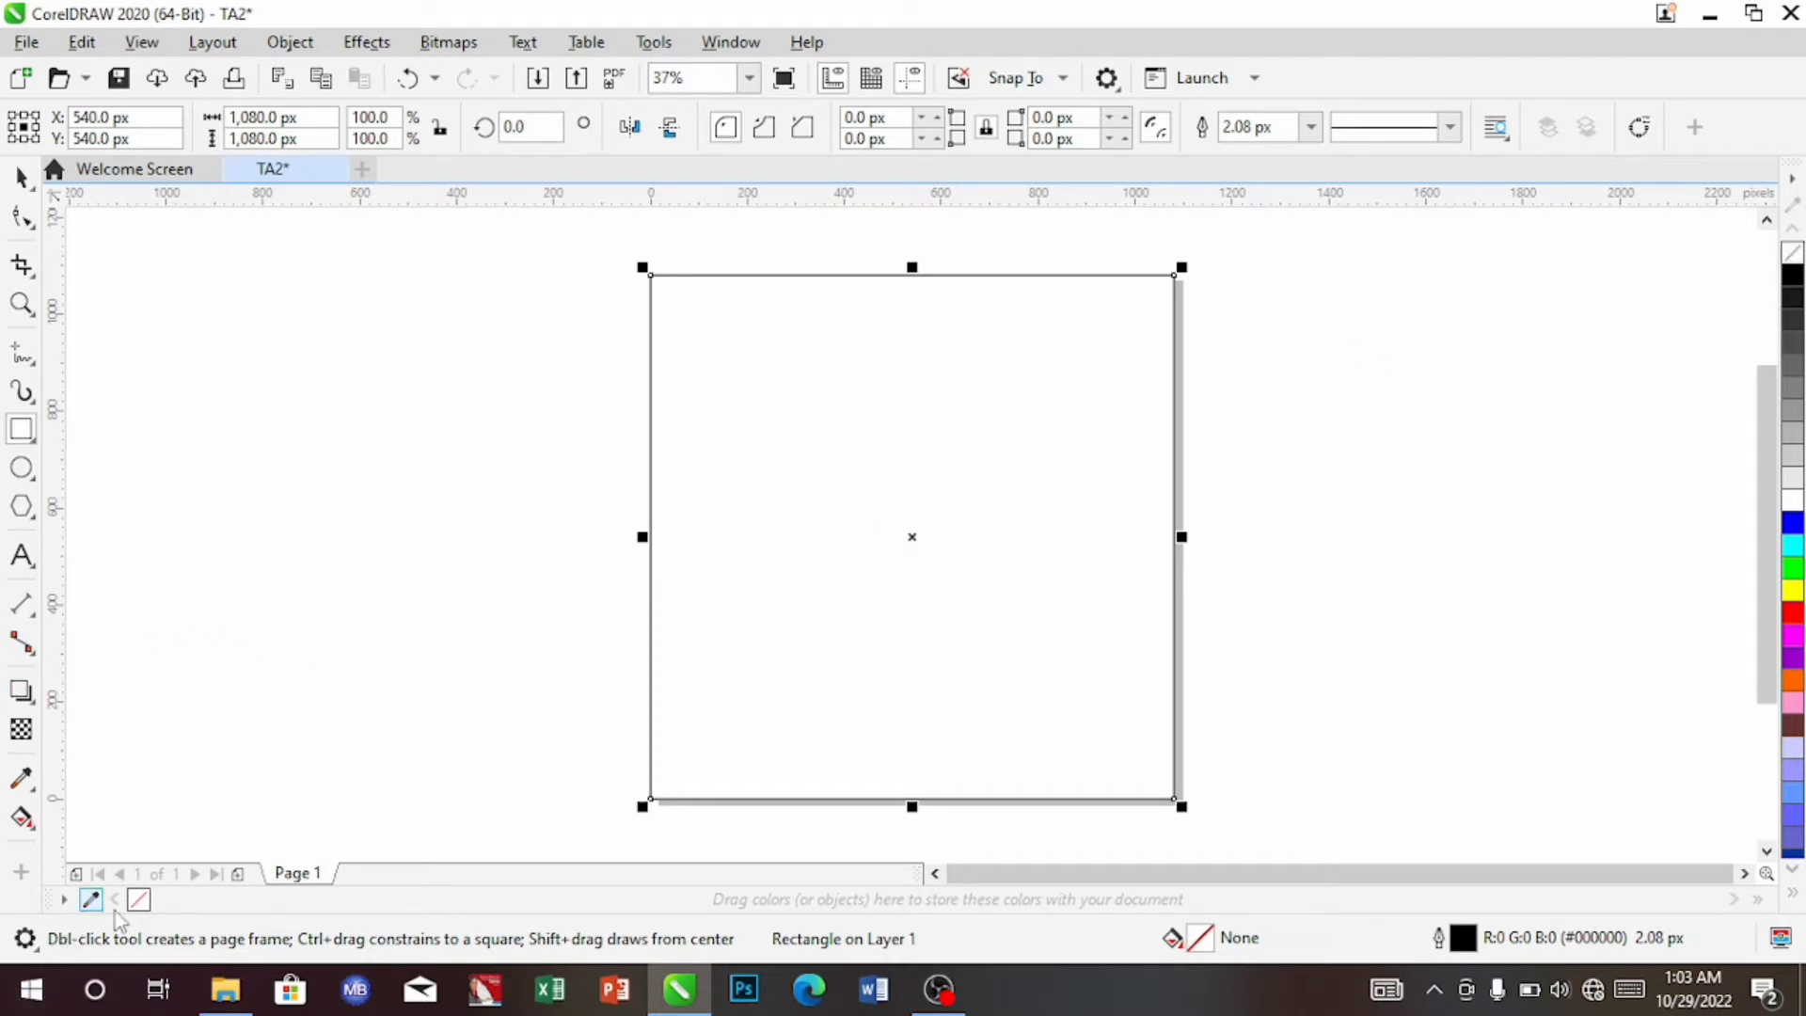
right_click(1794, 256)
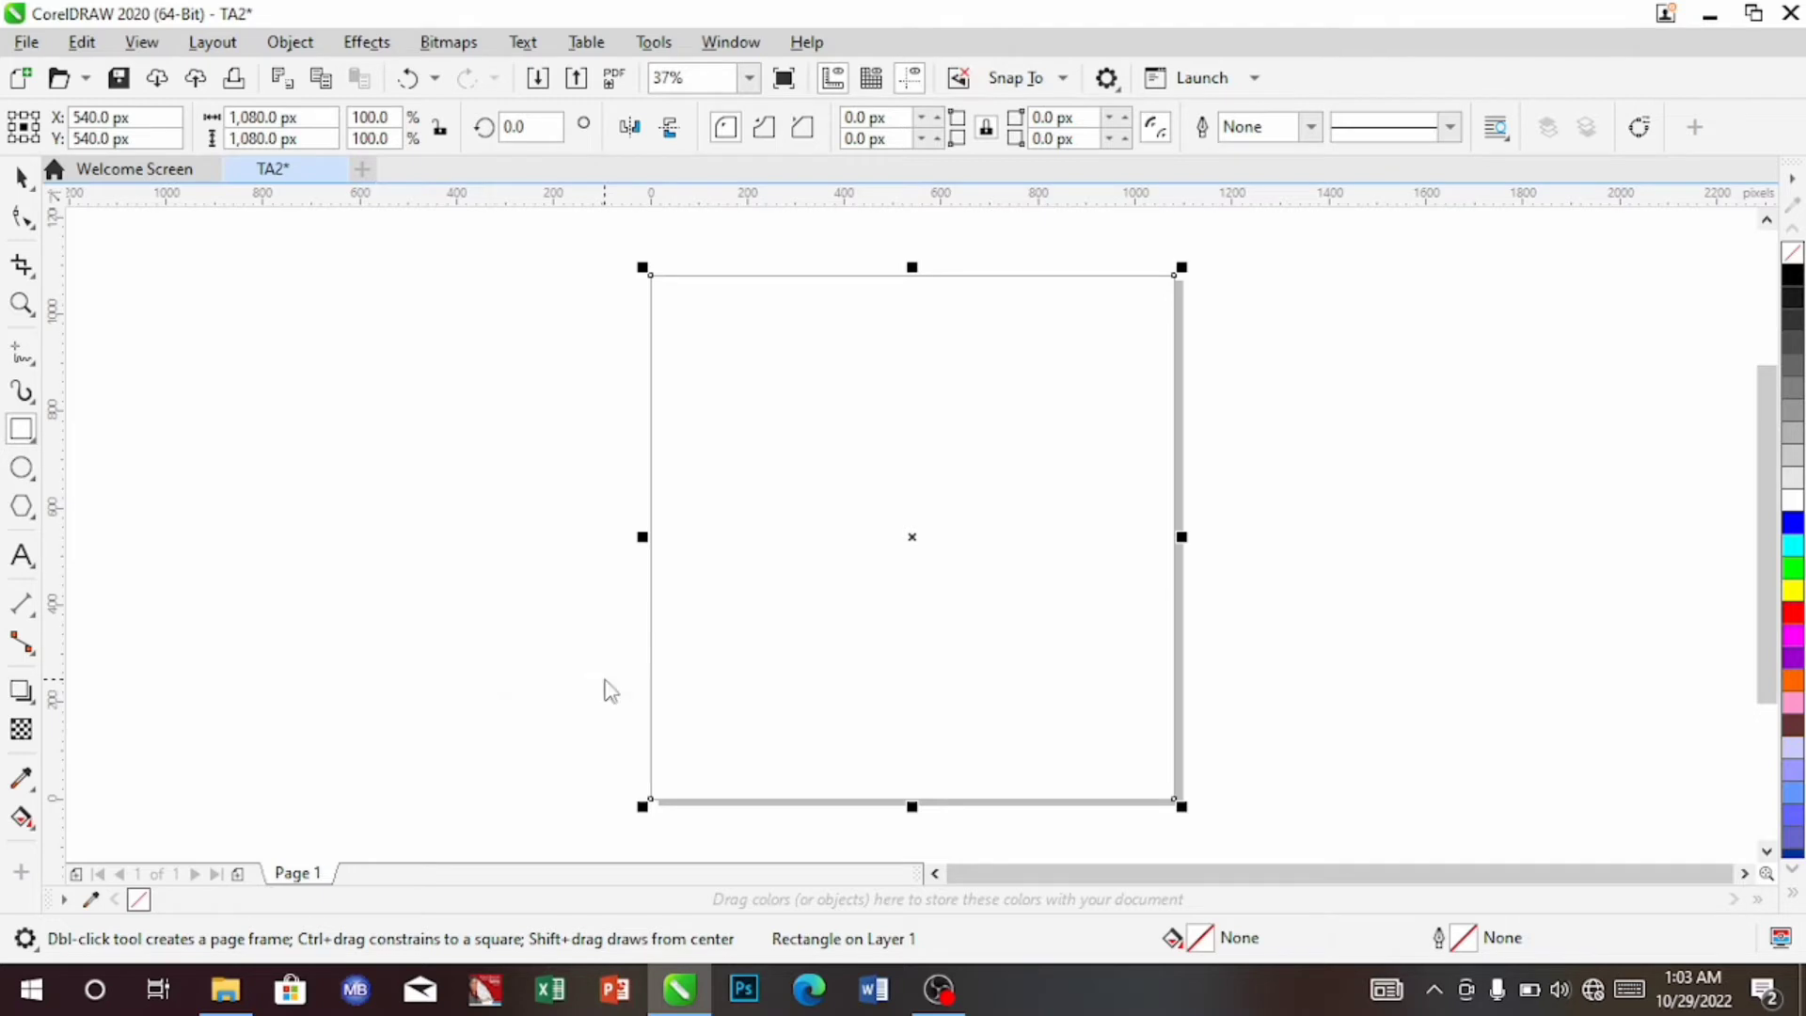
key(ctrl+i)
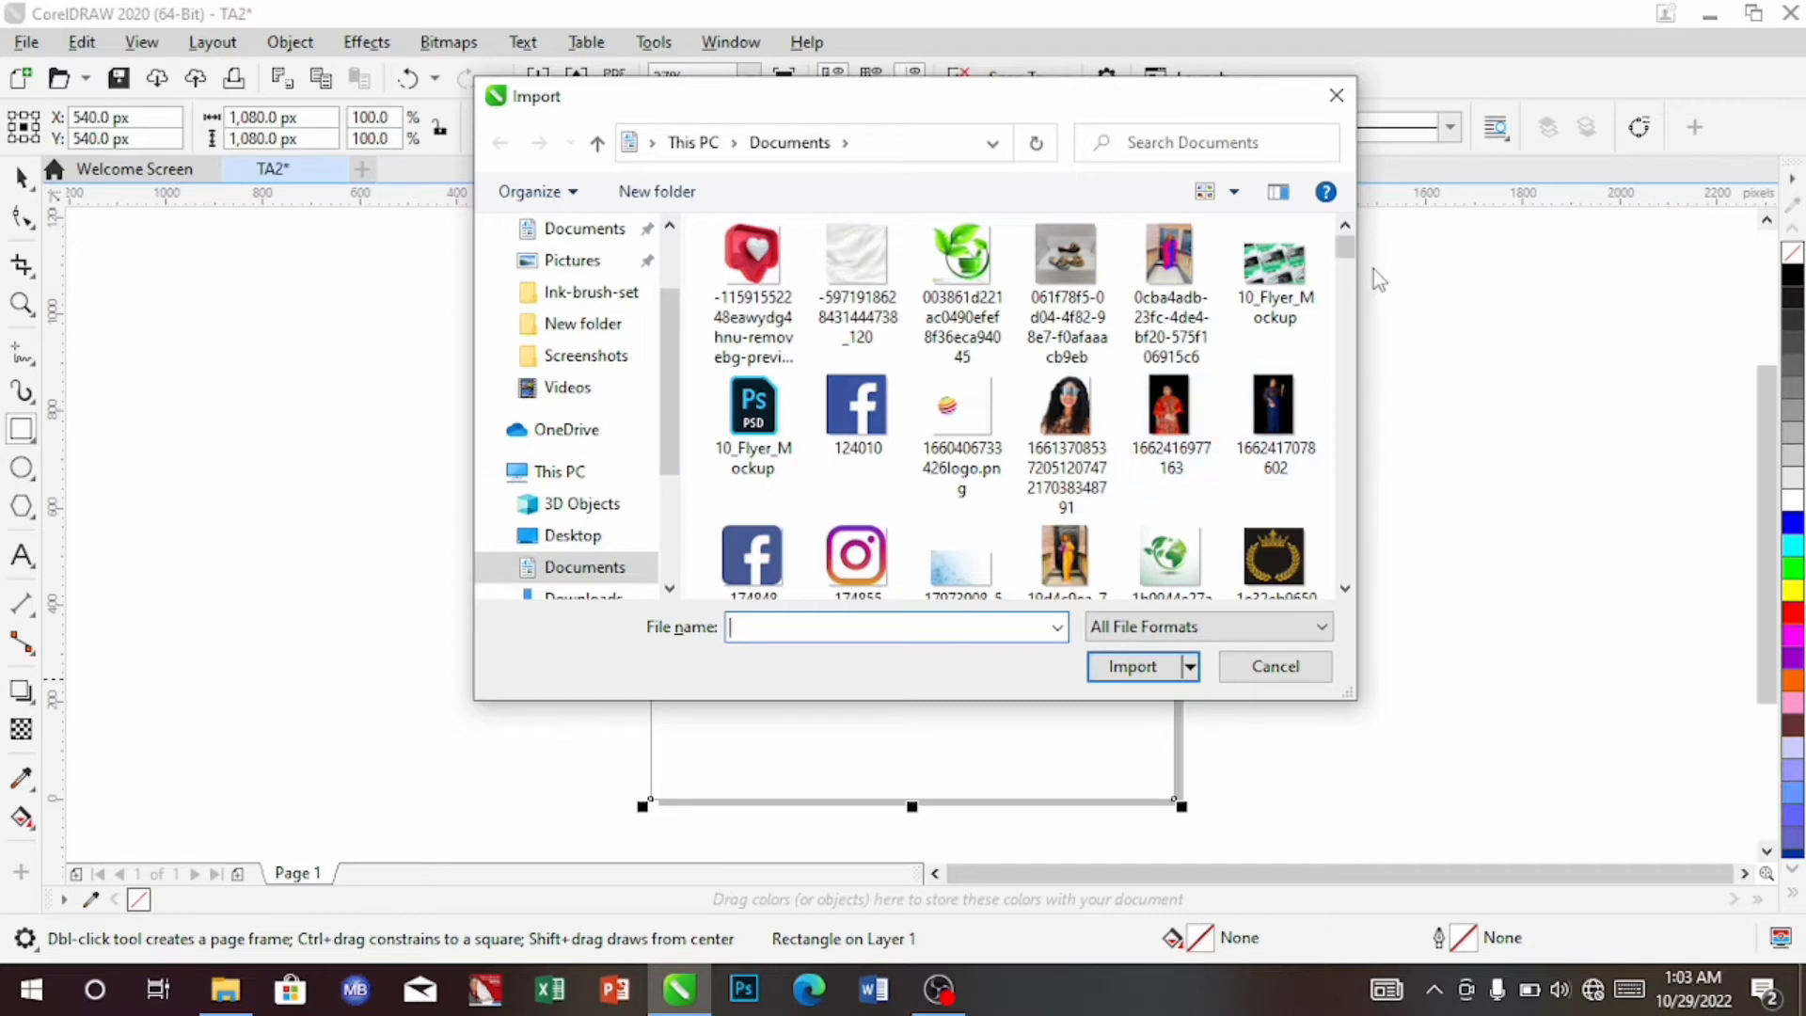
Import IMG-20221006-WA0012.jpg from the Documents folder
mouse_move(1347, 256)
mouse_down()
mouse_move(1347, 352)
mouse_move(1341, 222)
mouse_up()
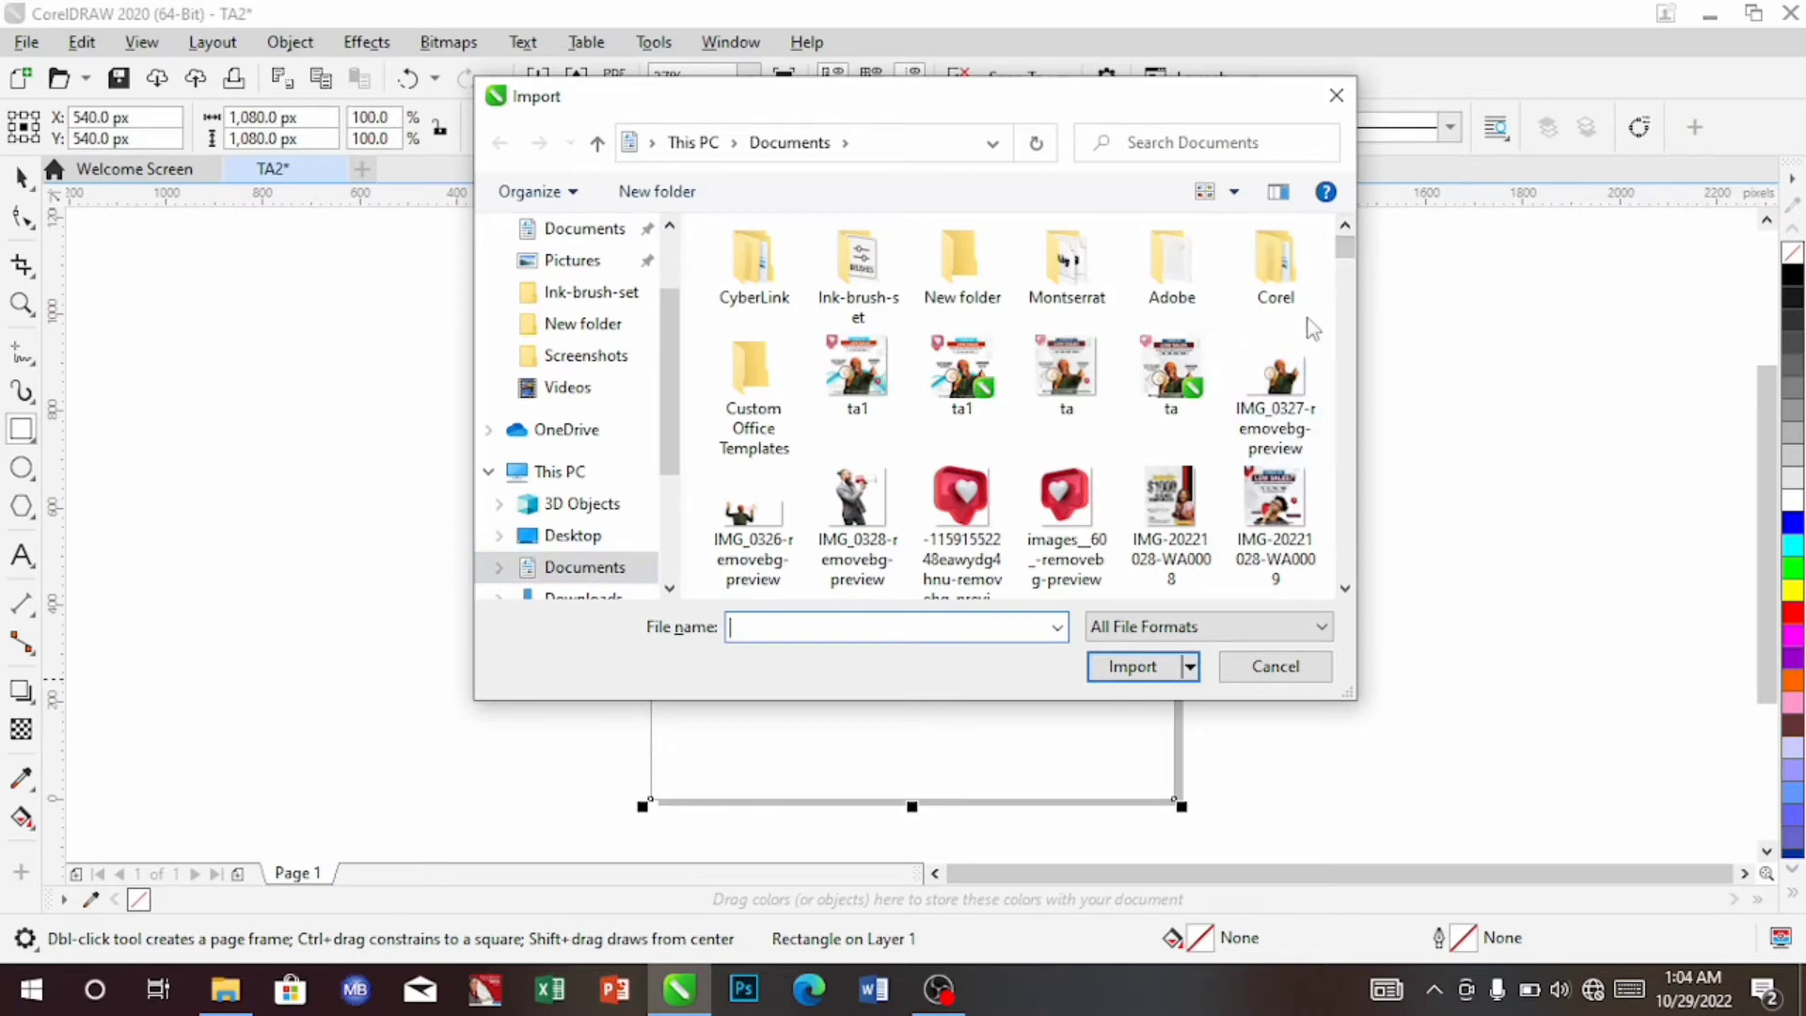
drag(1348, 250, 1349, 280)
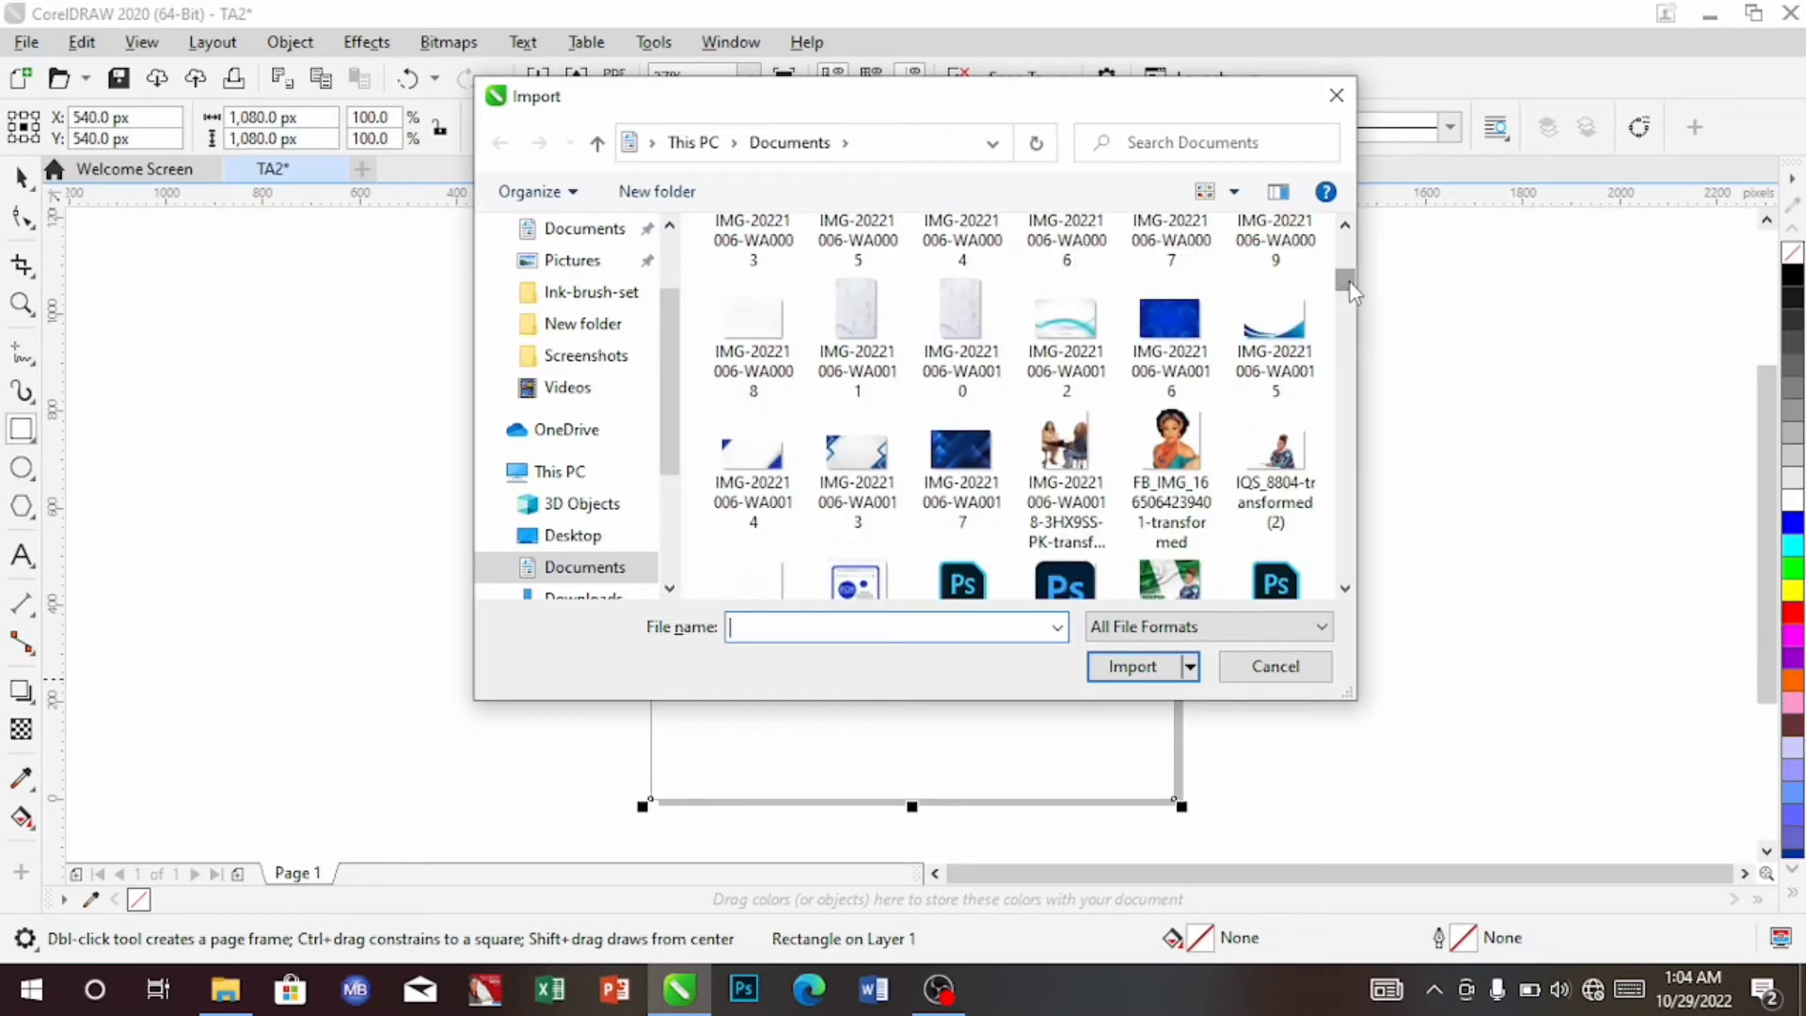
click(1057, 337)
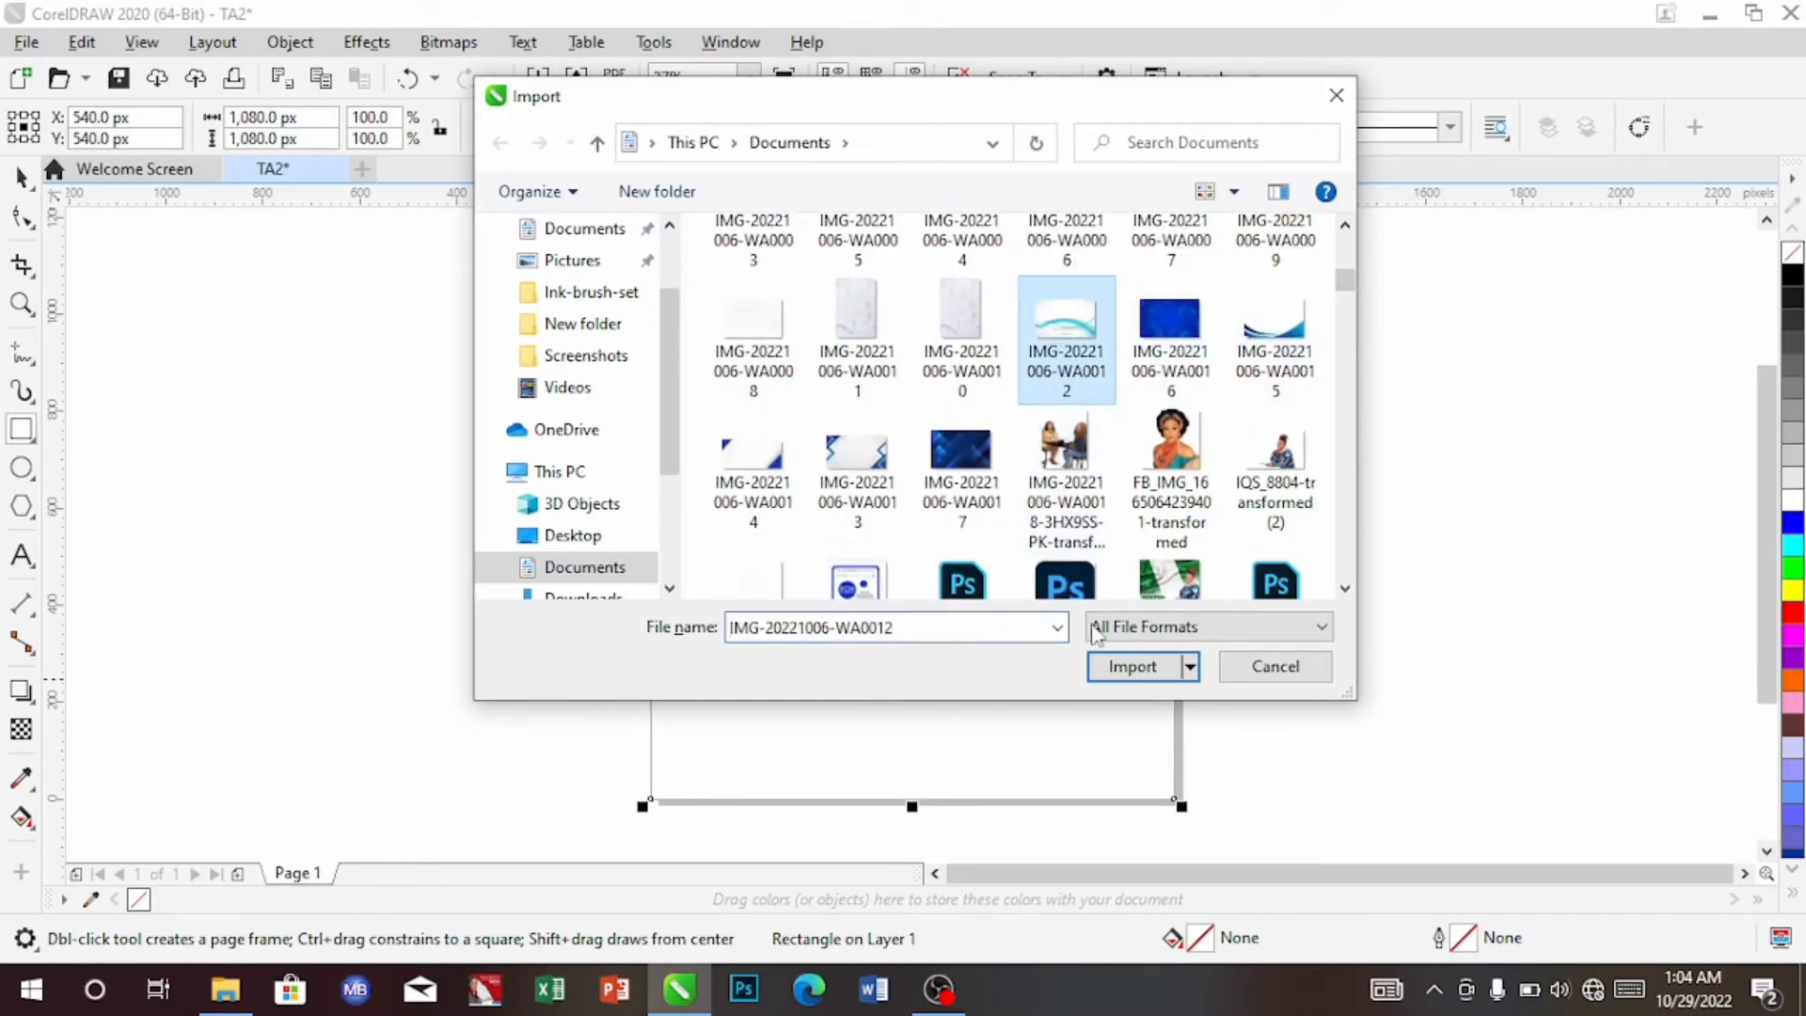
click(1132, 668)
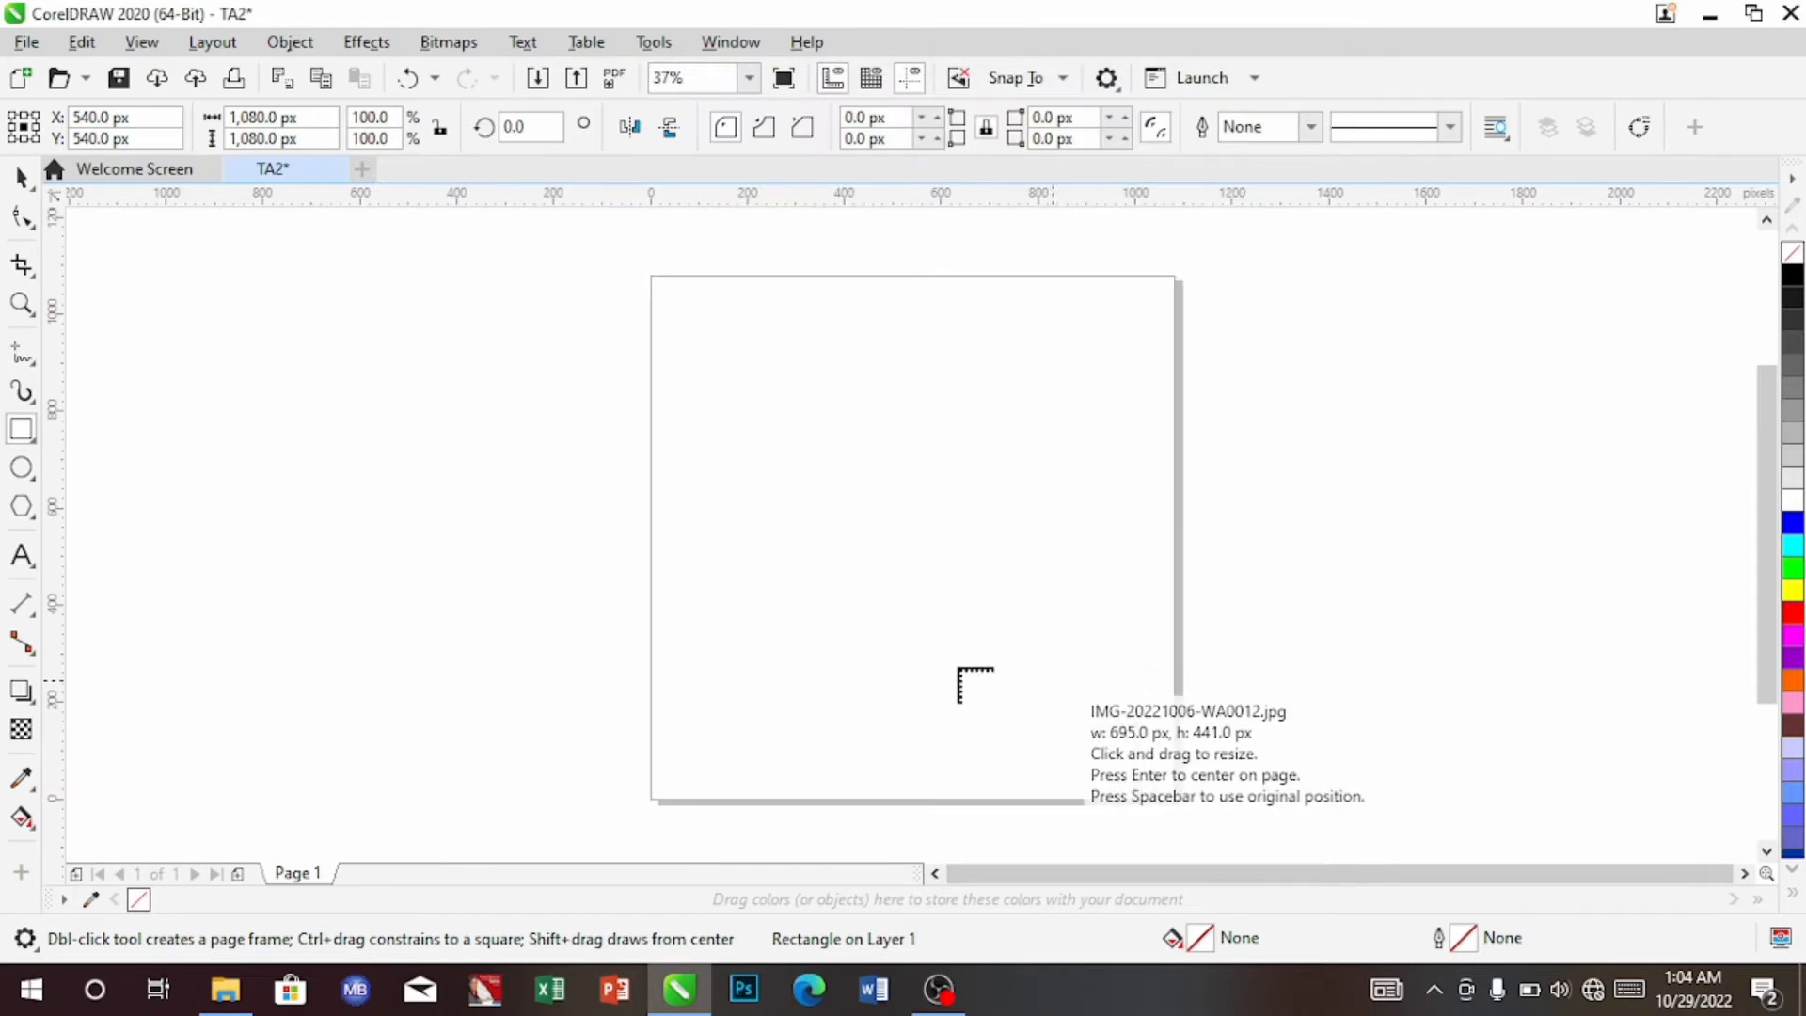
Place the wave image beside the page, resized to about 1,259 × 1,110 px at -734.5, 543.9
drag(156, 275, 655, 809)
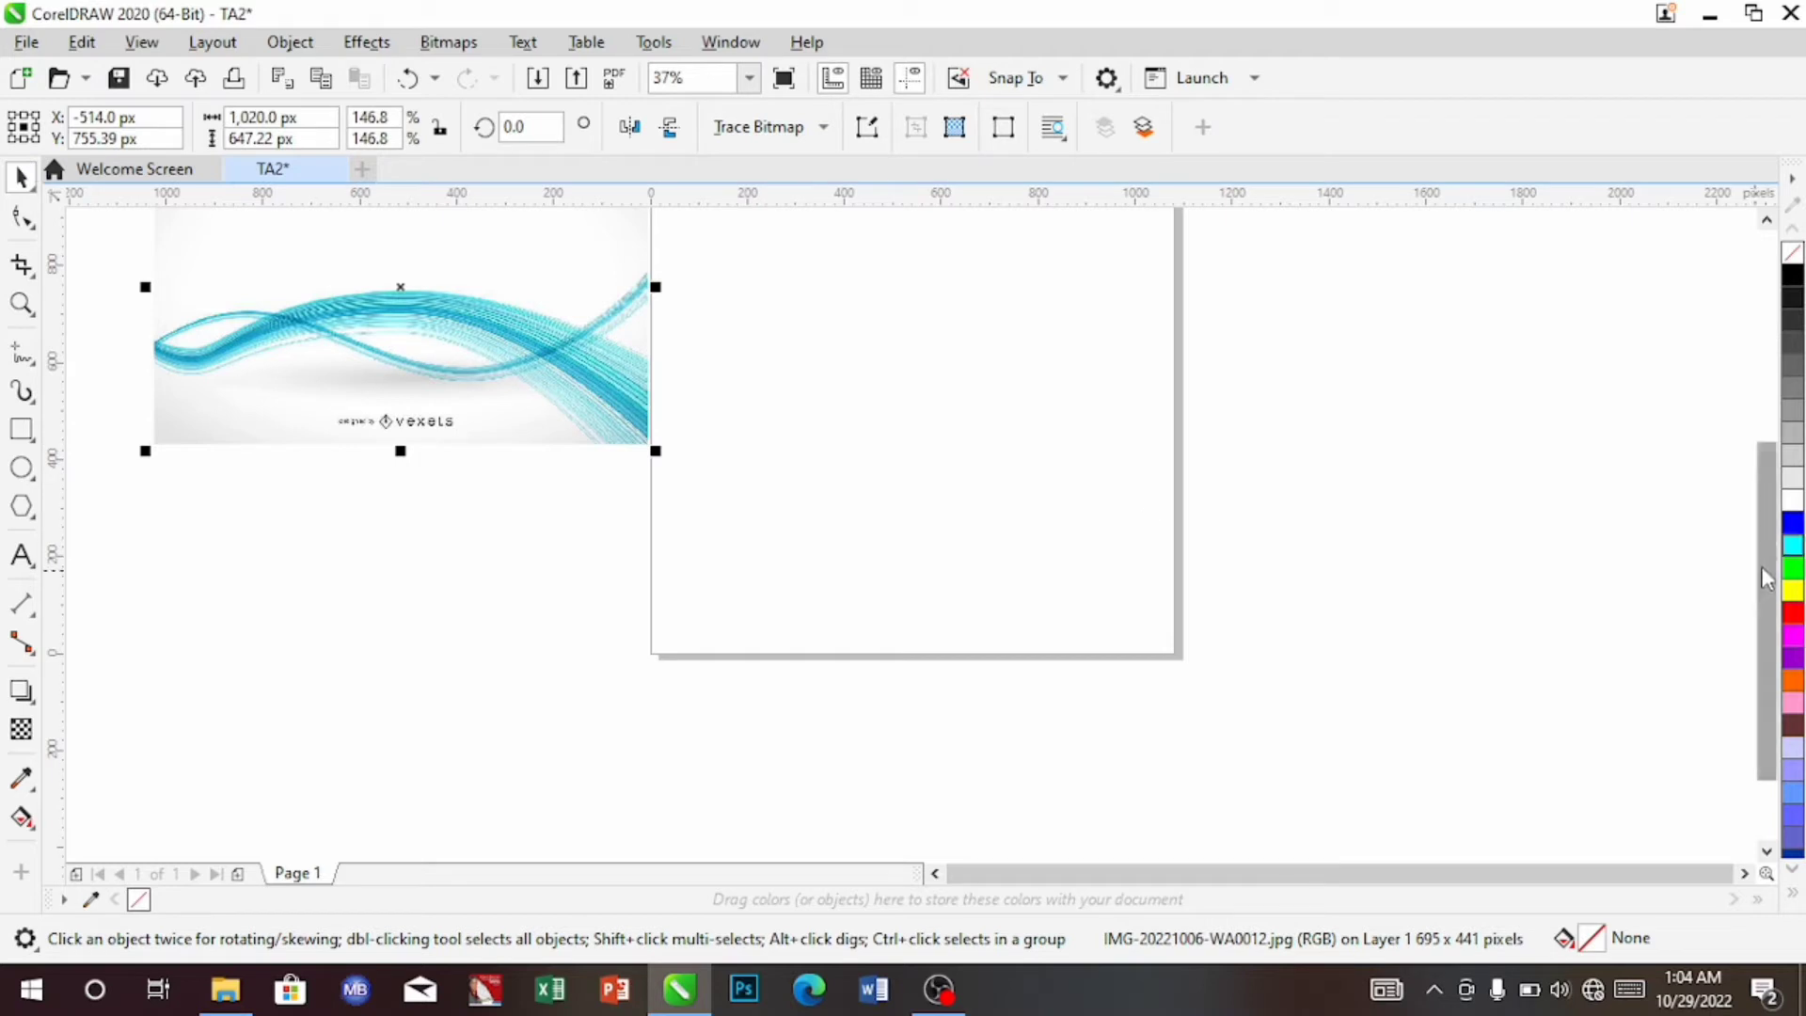
drag(1767, 576, 1776, 527)
drag(1785, 461, 1785, 443)
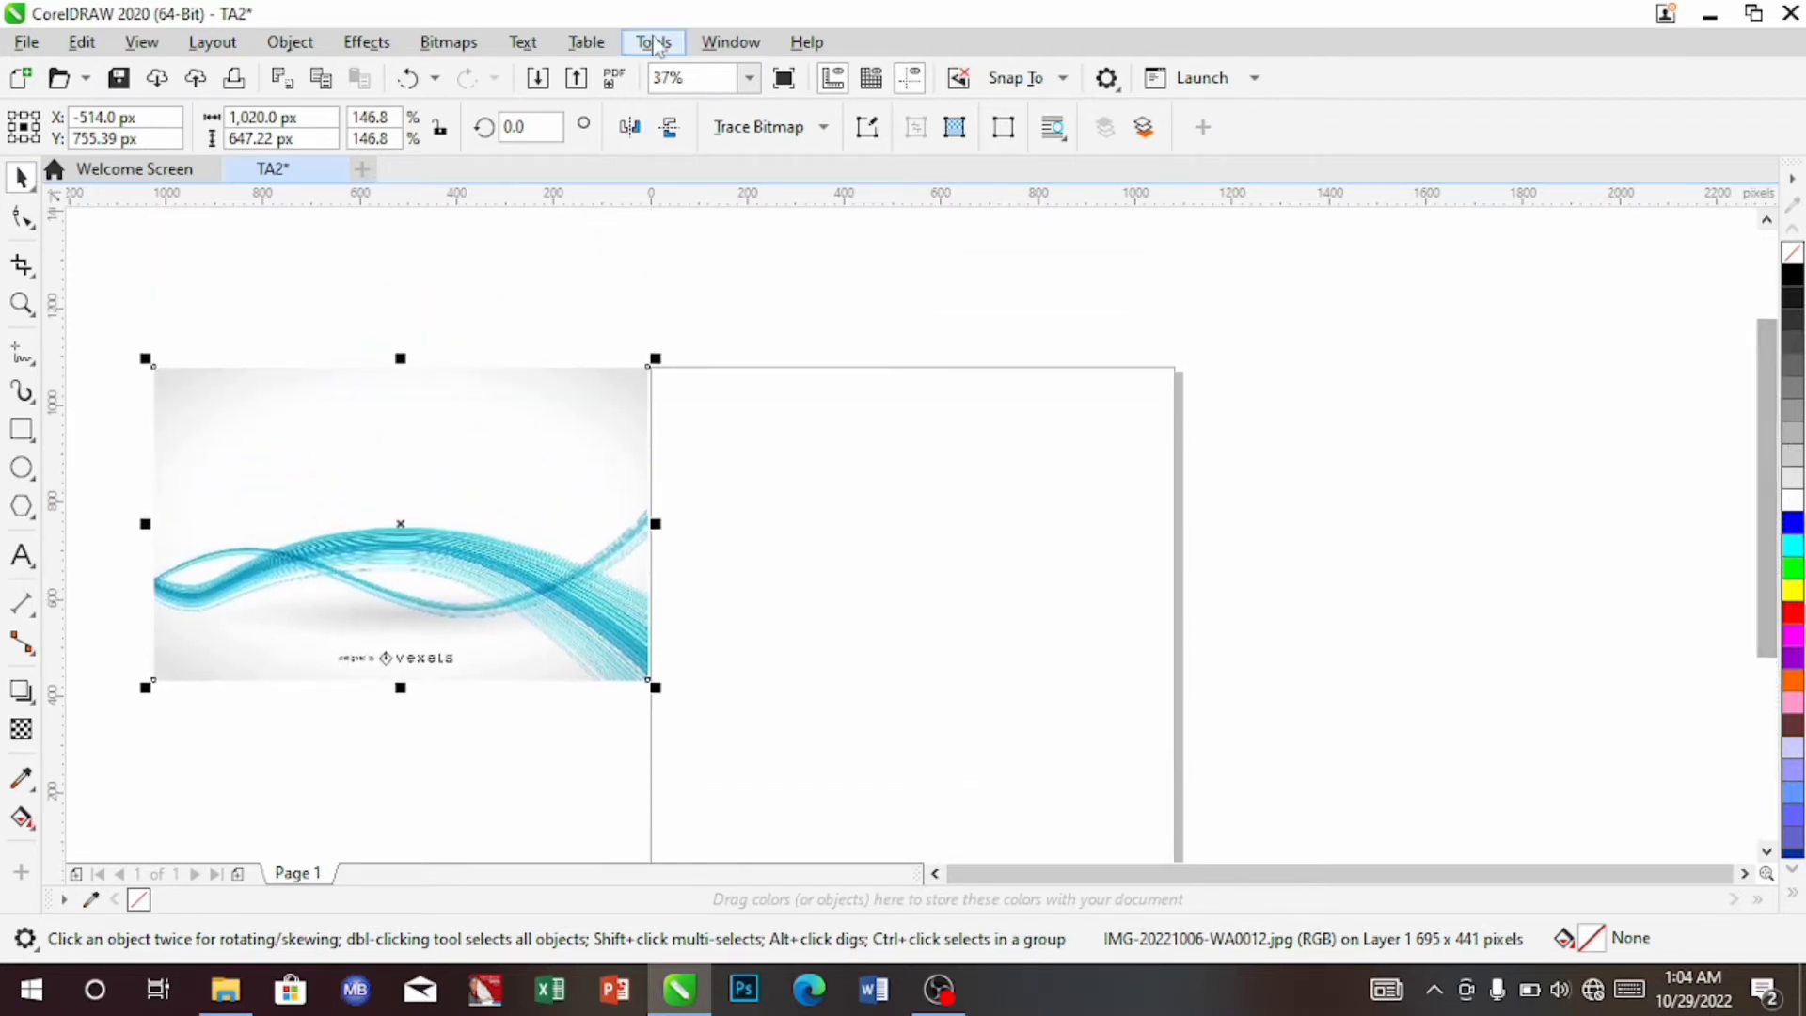
click(751, 79)
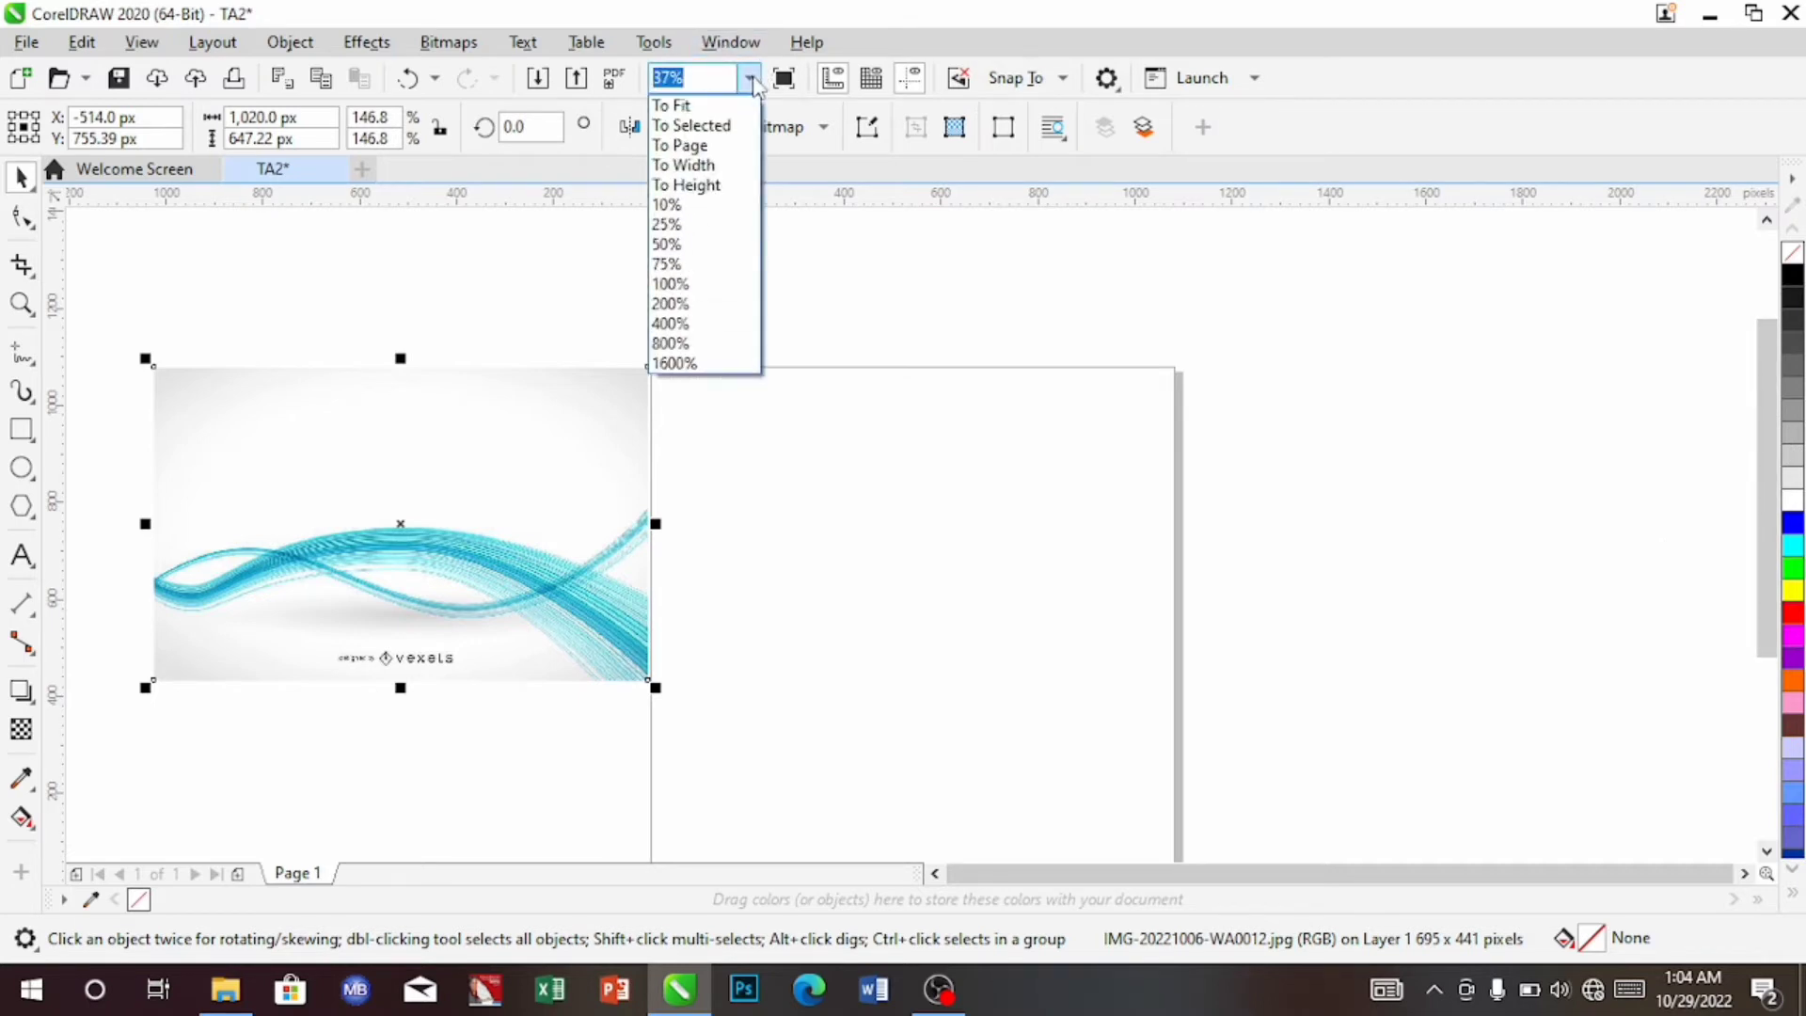
click(685, 206)
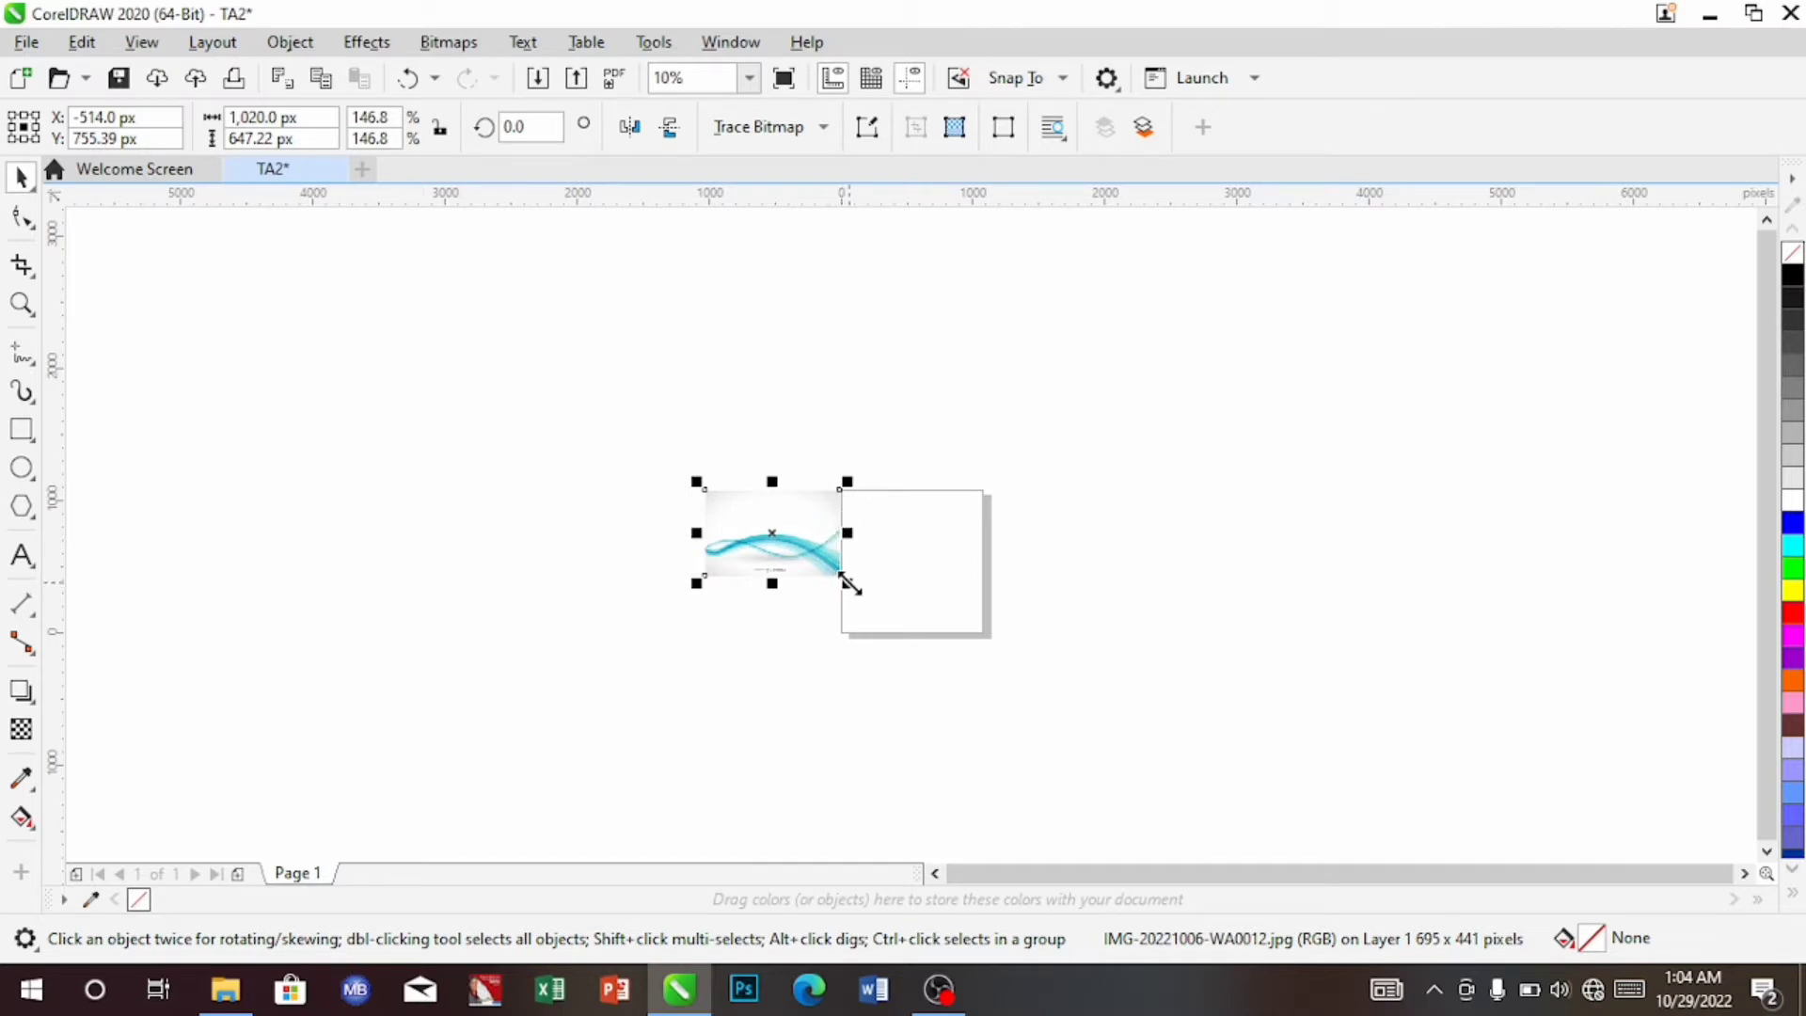
drag(850, 583, 943, 791)
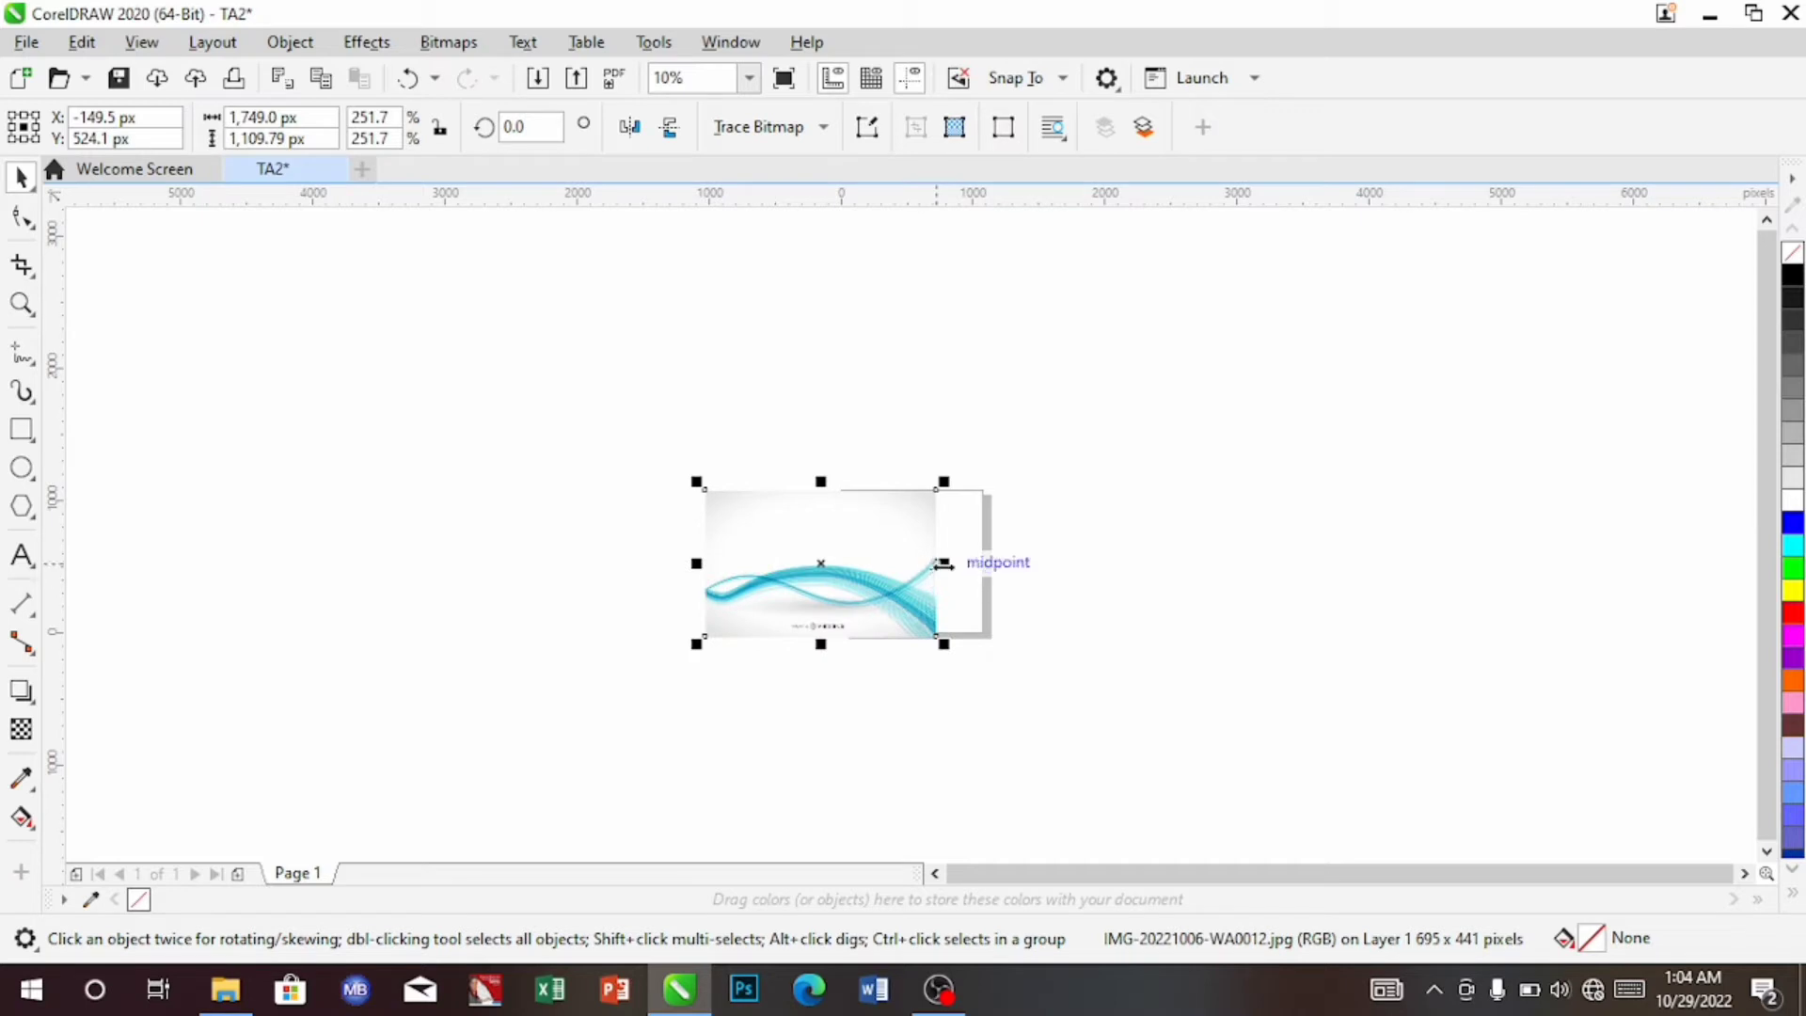
drag(943, 564, 746, 561)
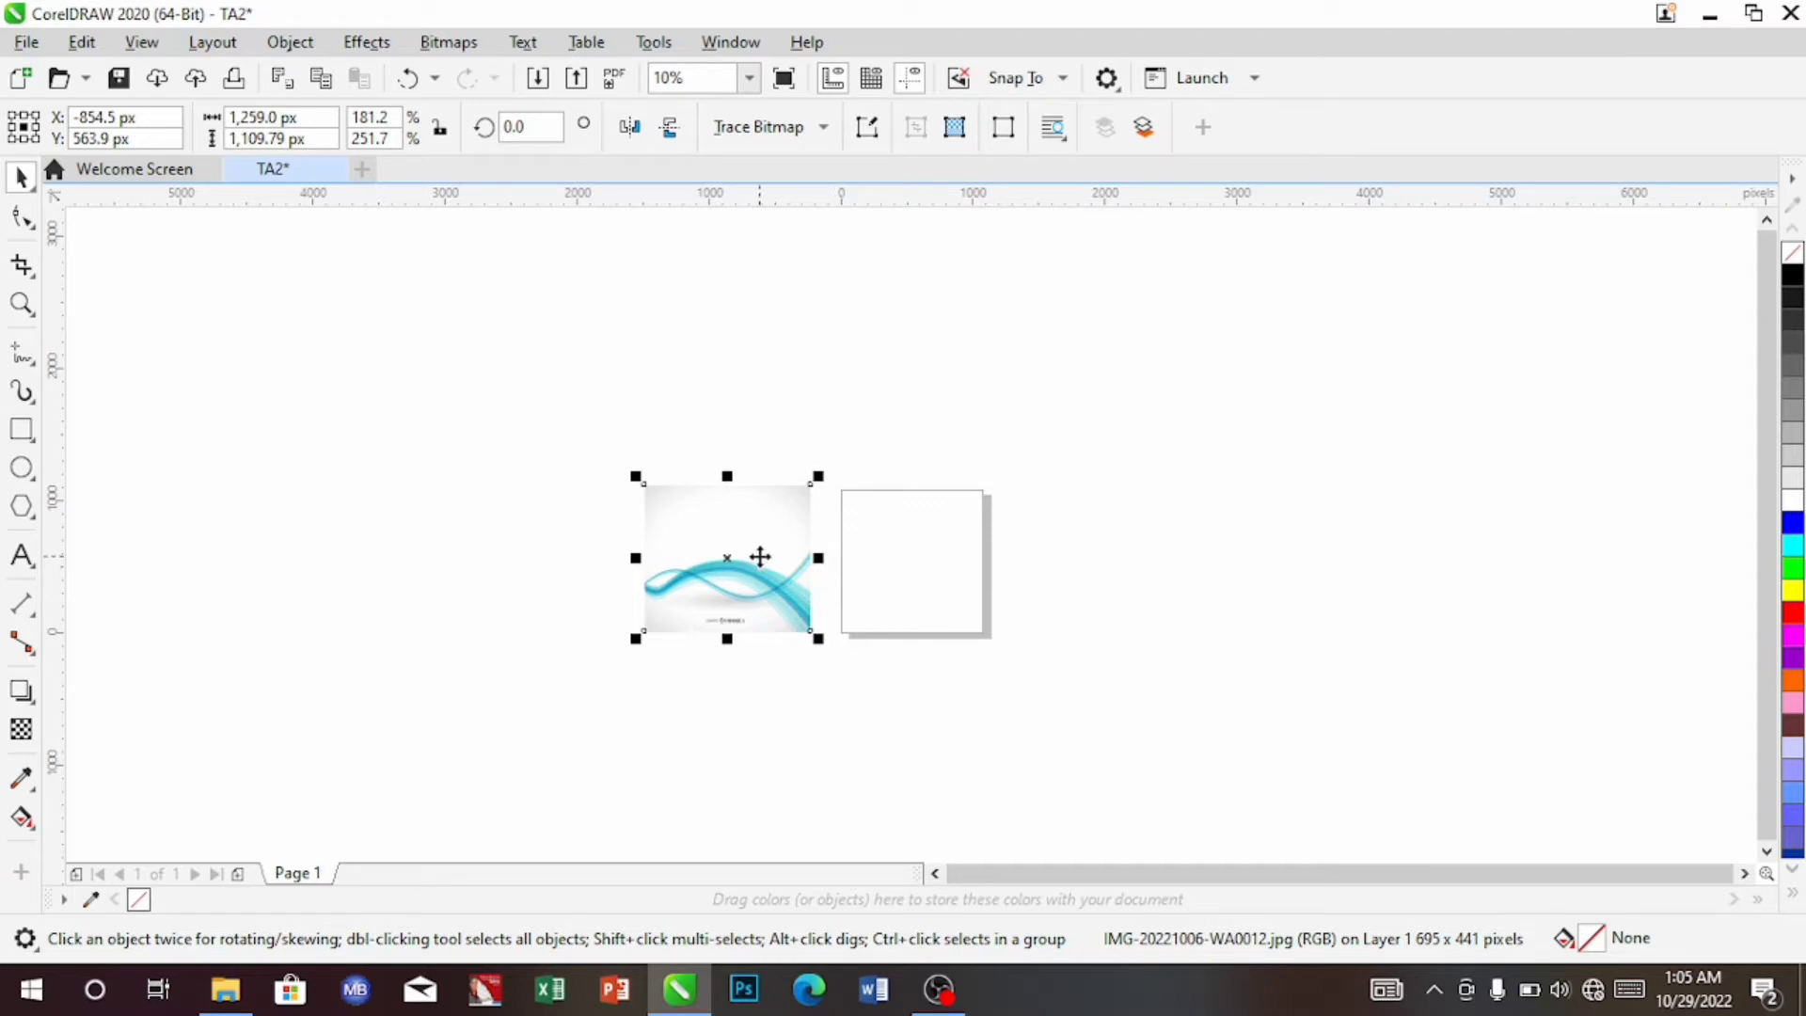
drag(760, 557, 775, 558)
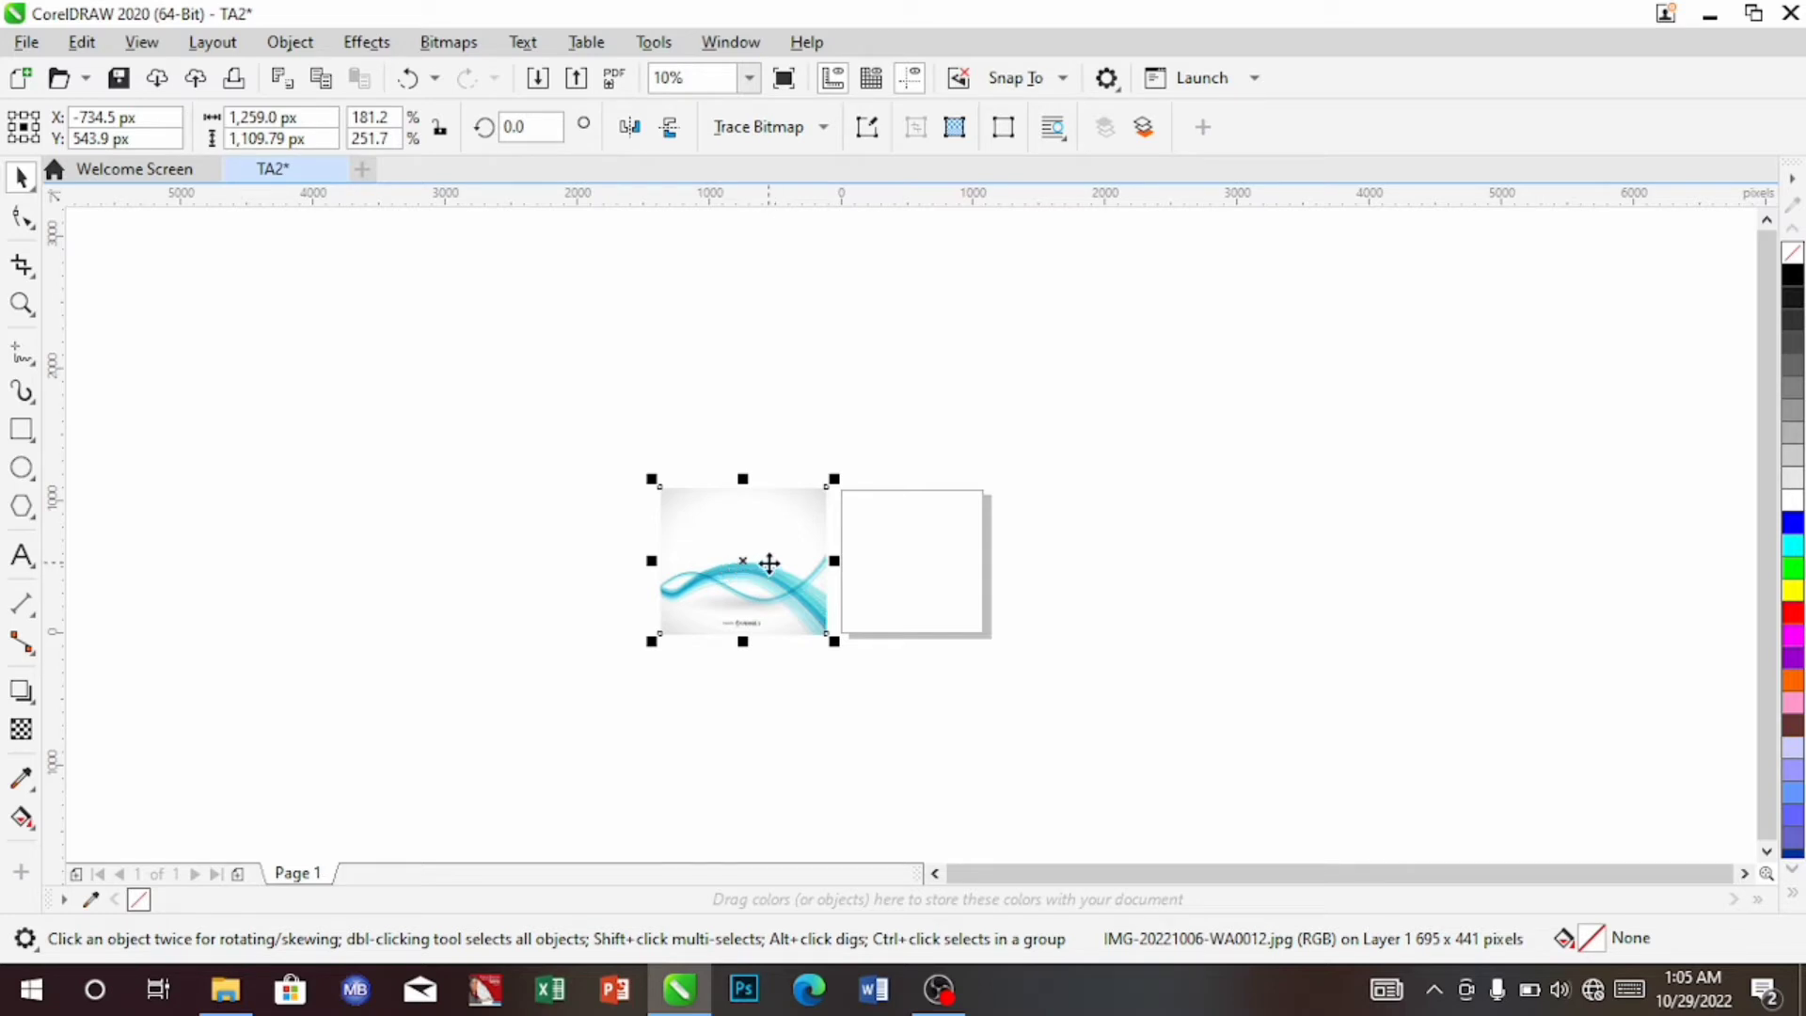
PowerClip the wave image inside the 1,080 × 1,080 px page rectangle, then fit the page in view
right_click(772, 609)
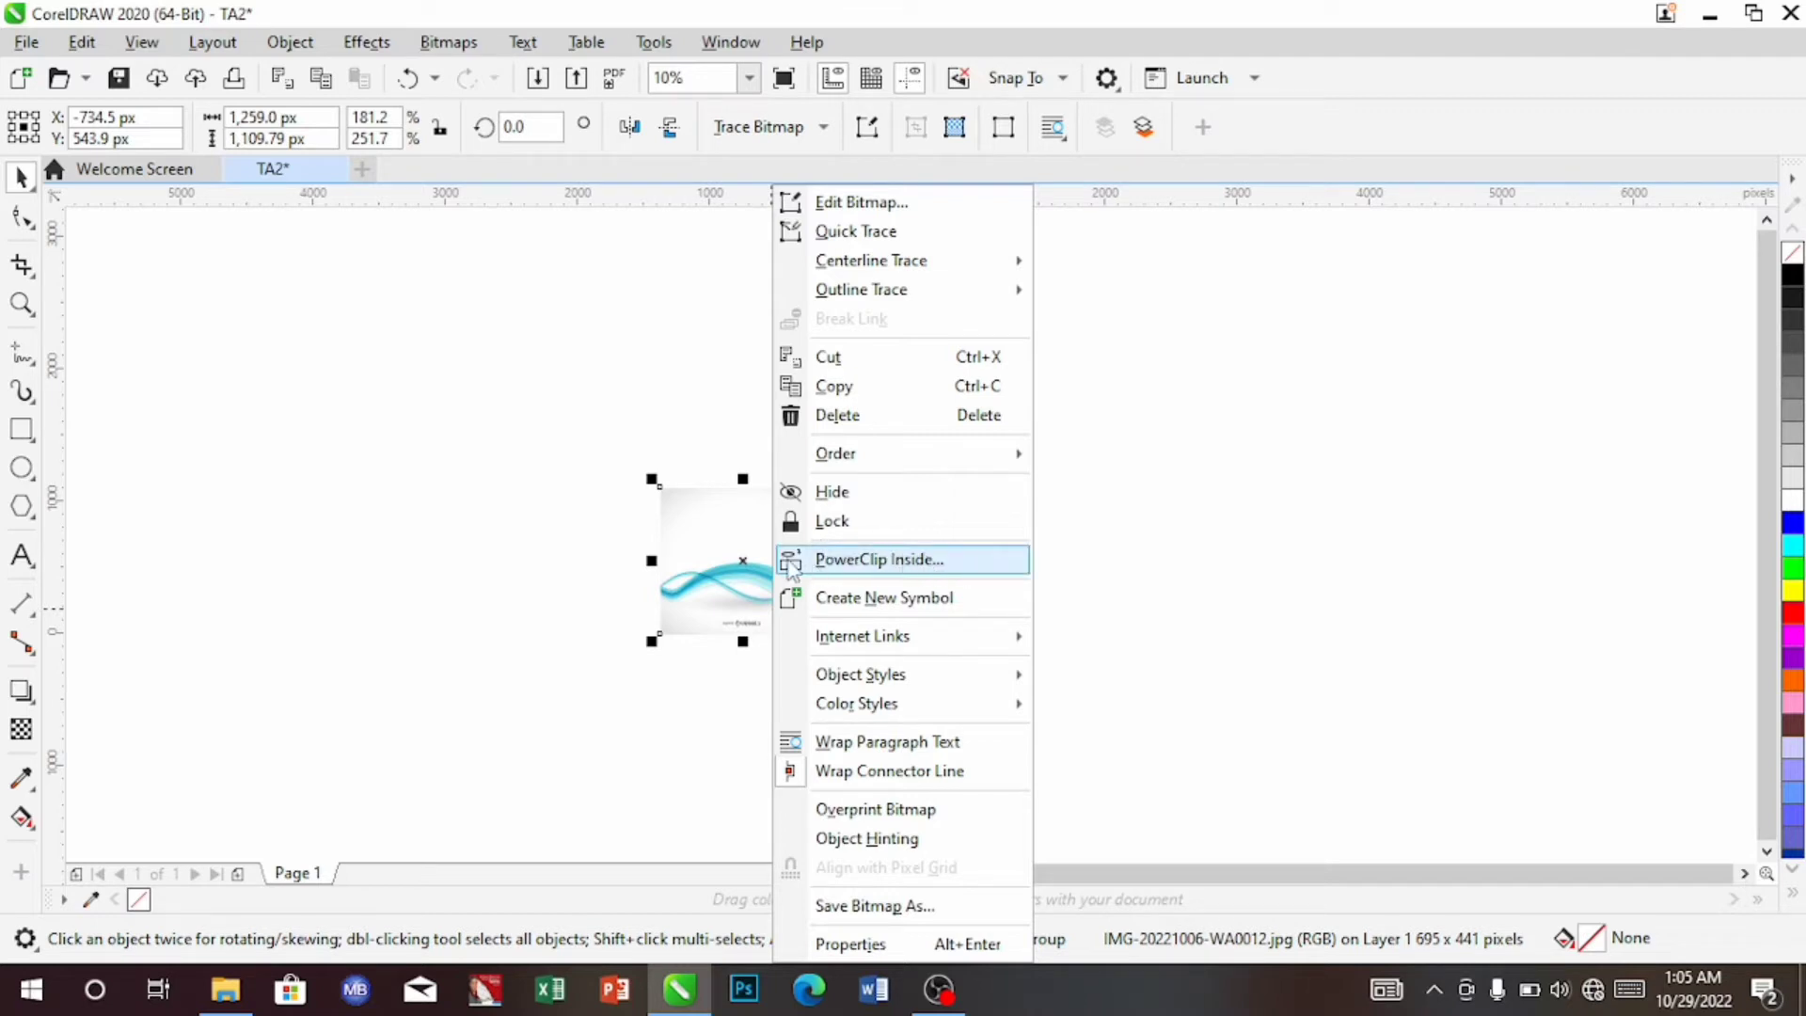
click(729, 555)
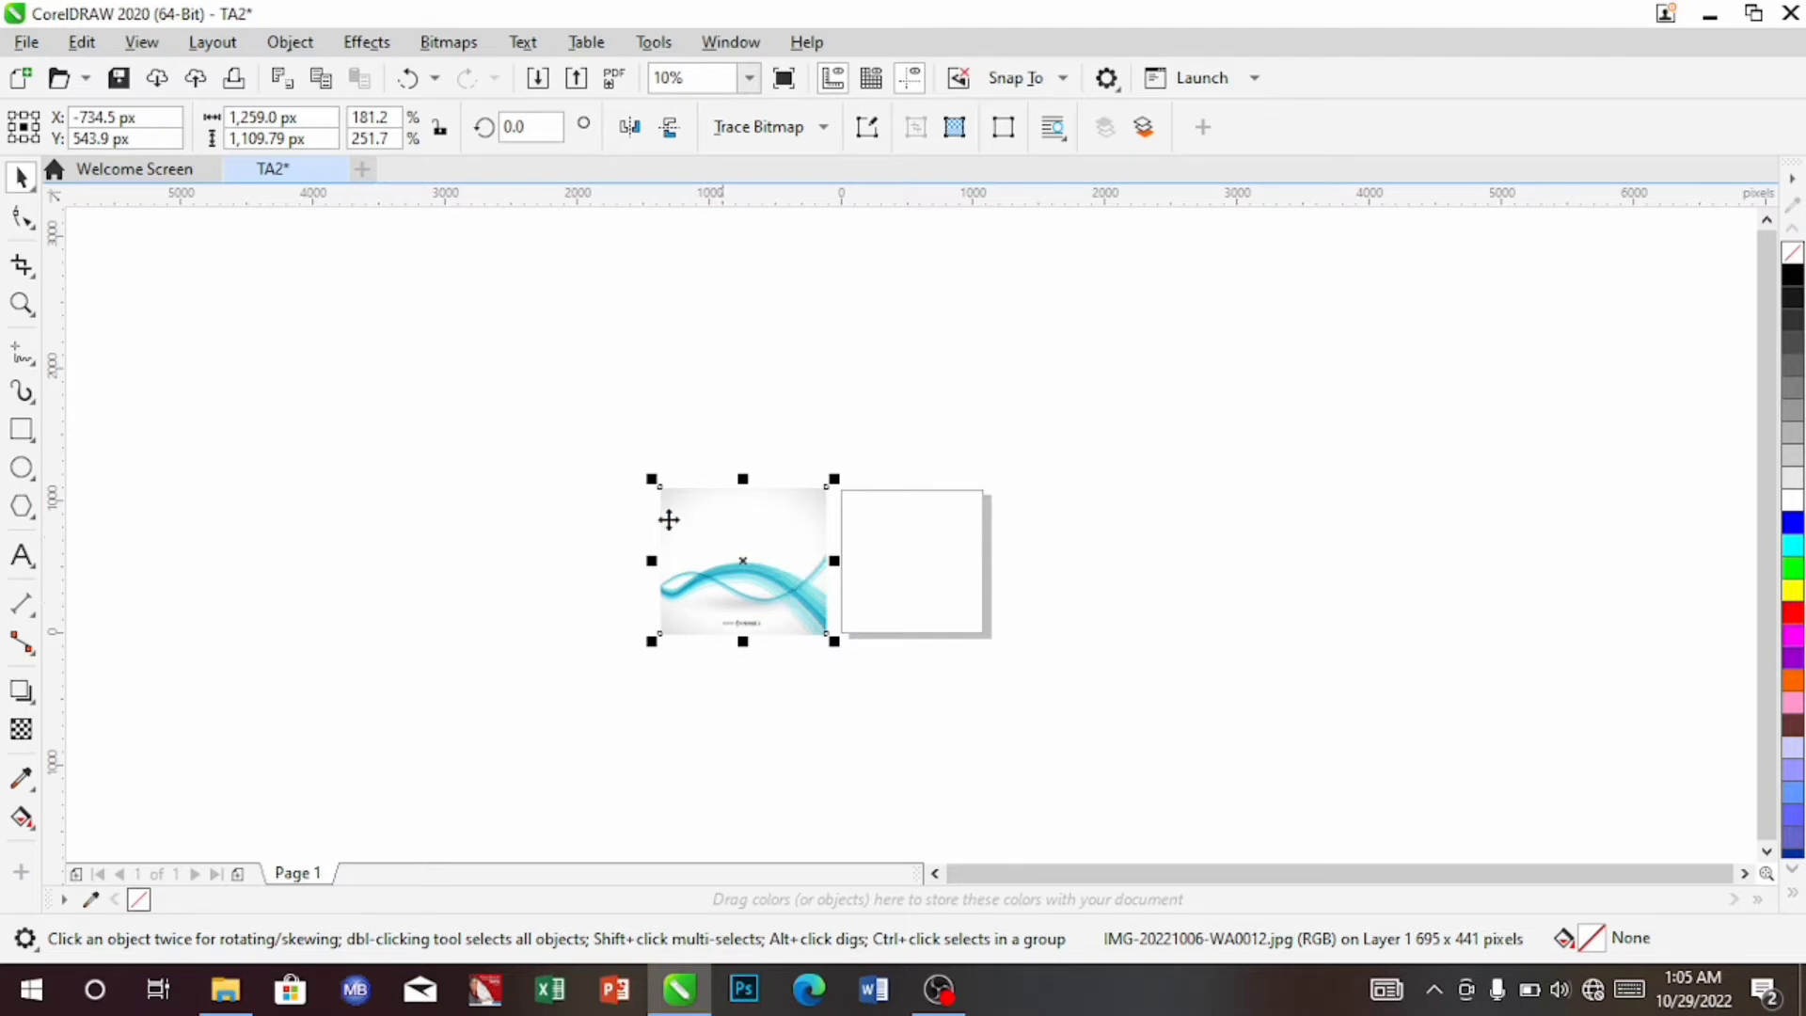
click(291, 43)
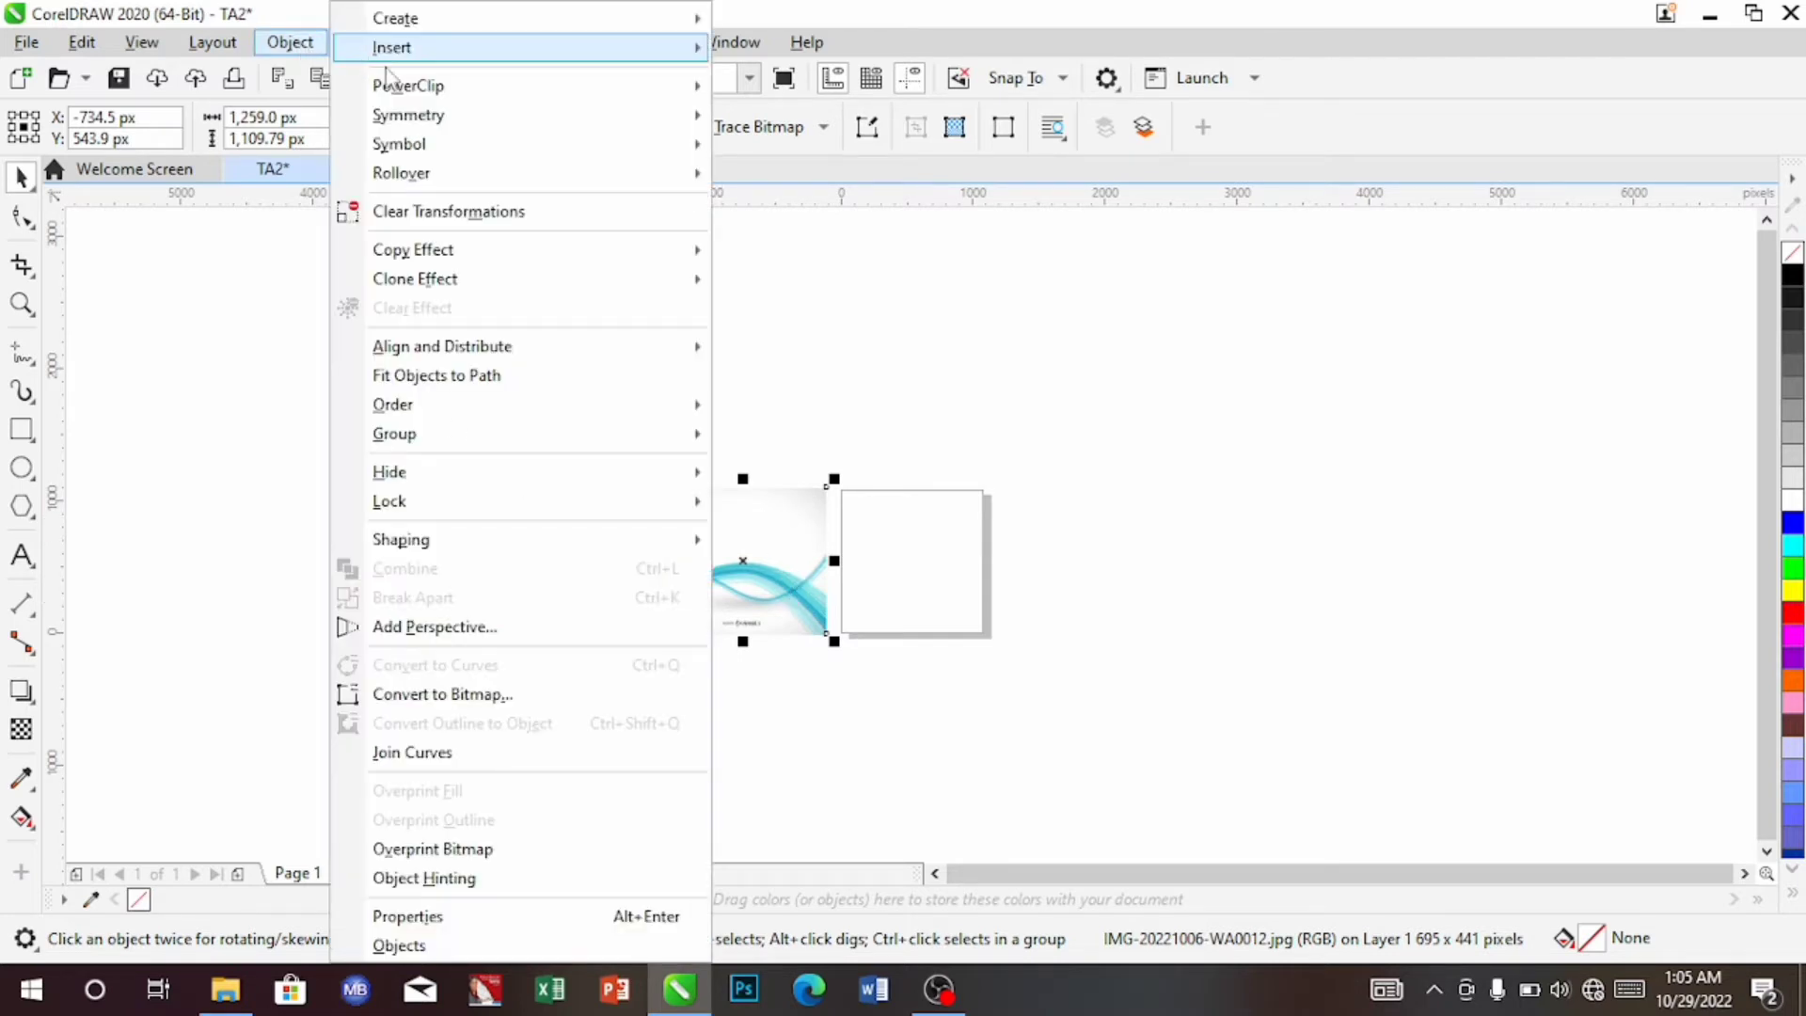
mouse_move(402, 94)
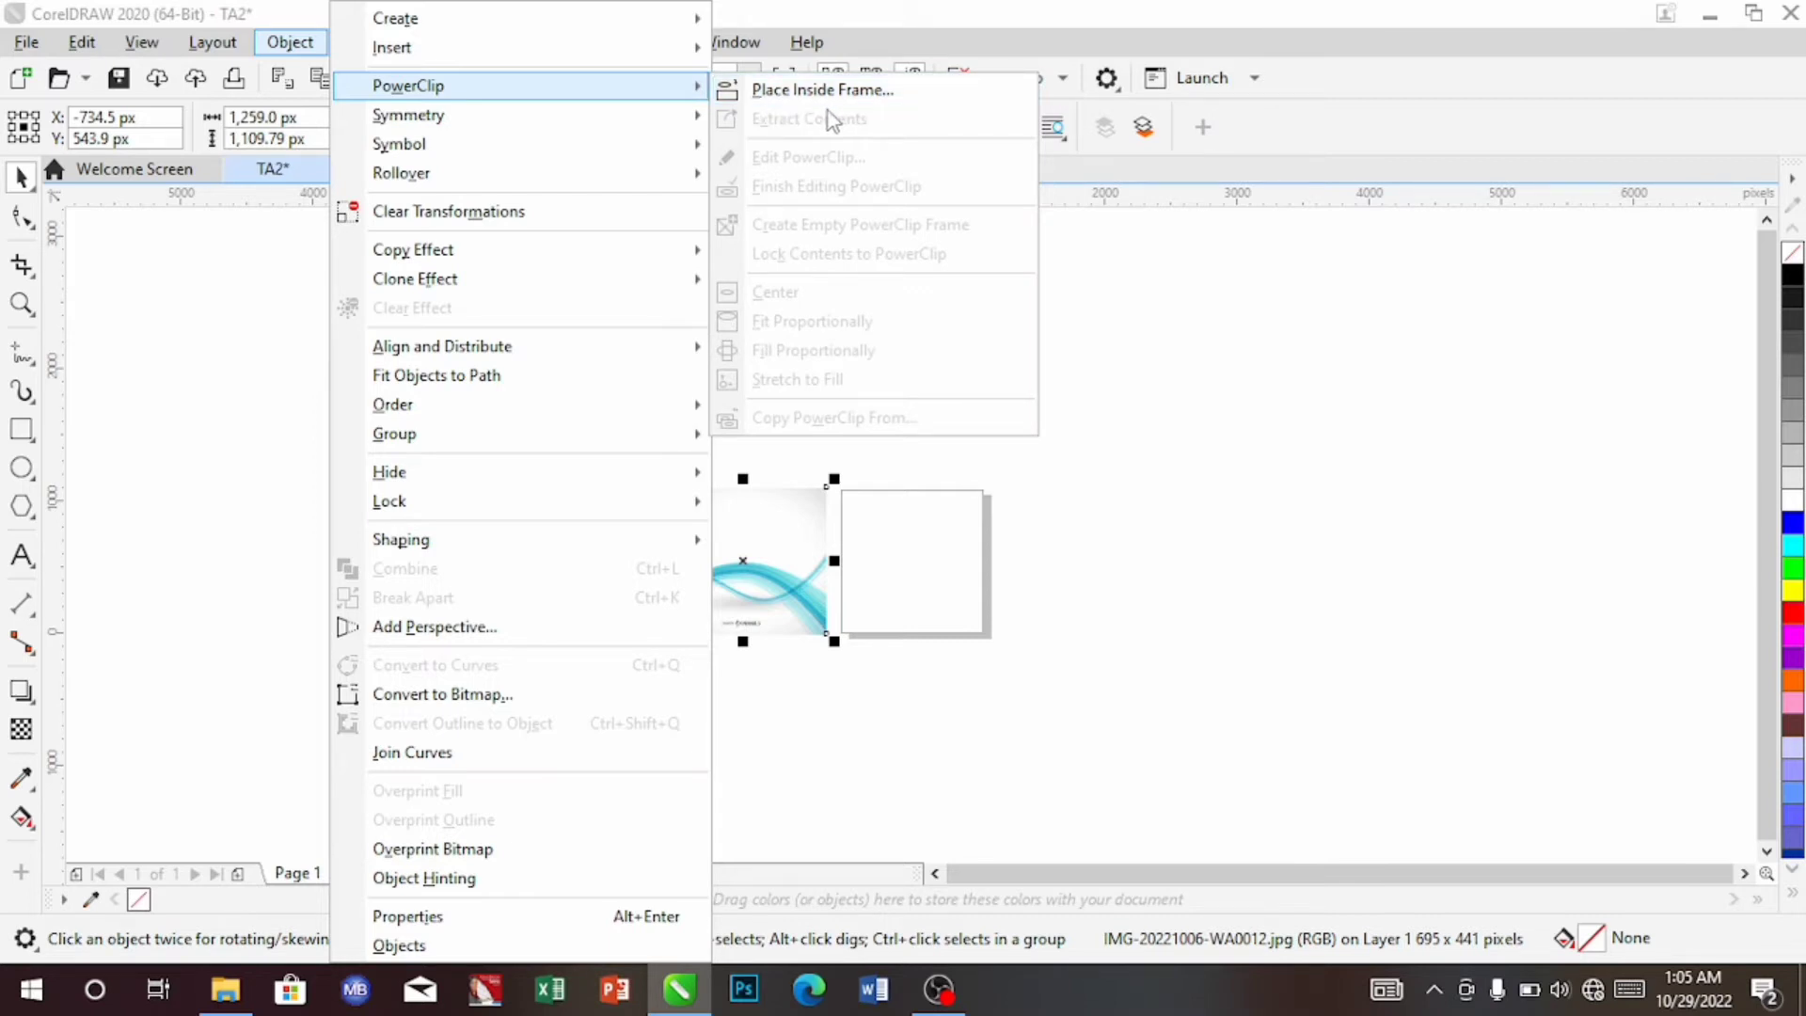
click(780, 513)
right_click(760, 589)
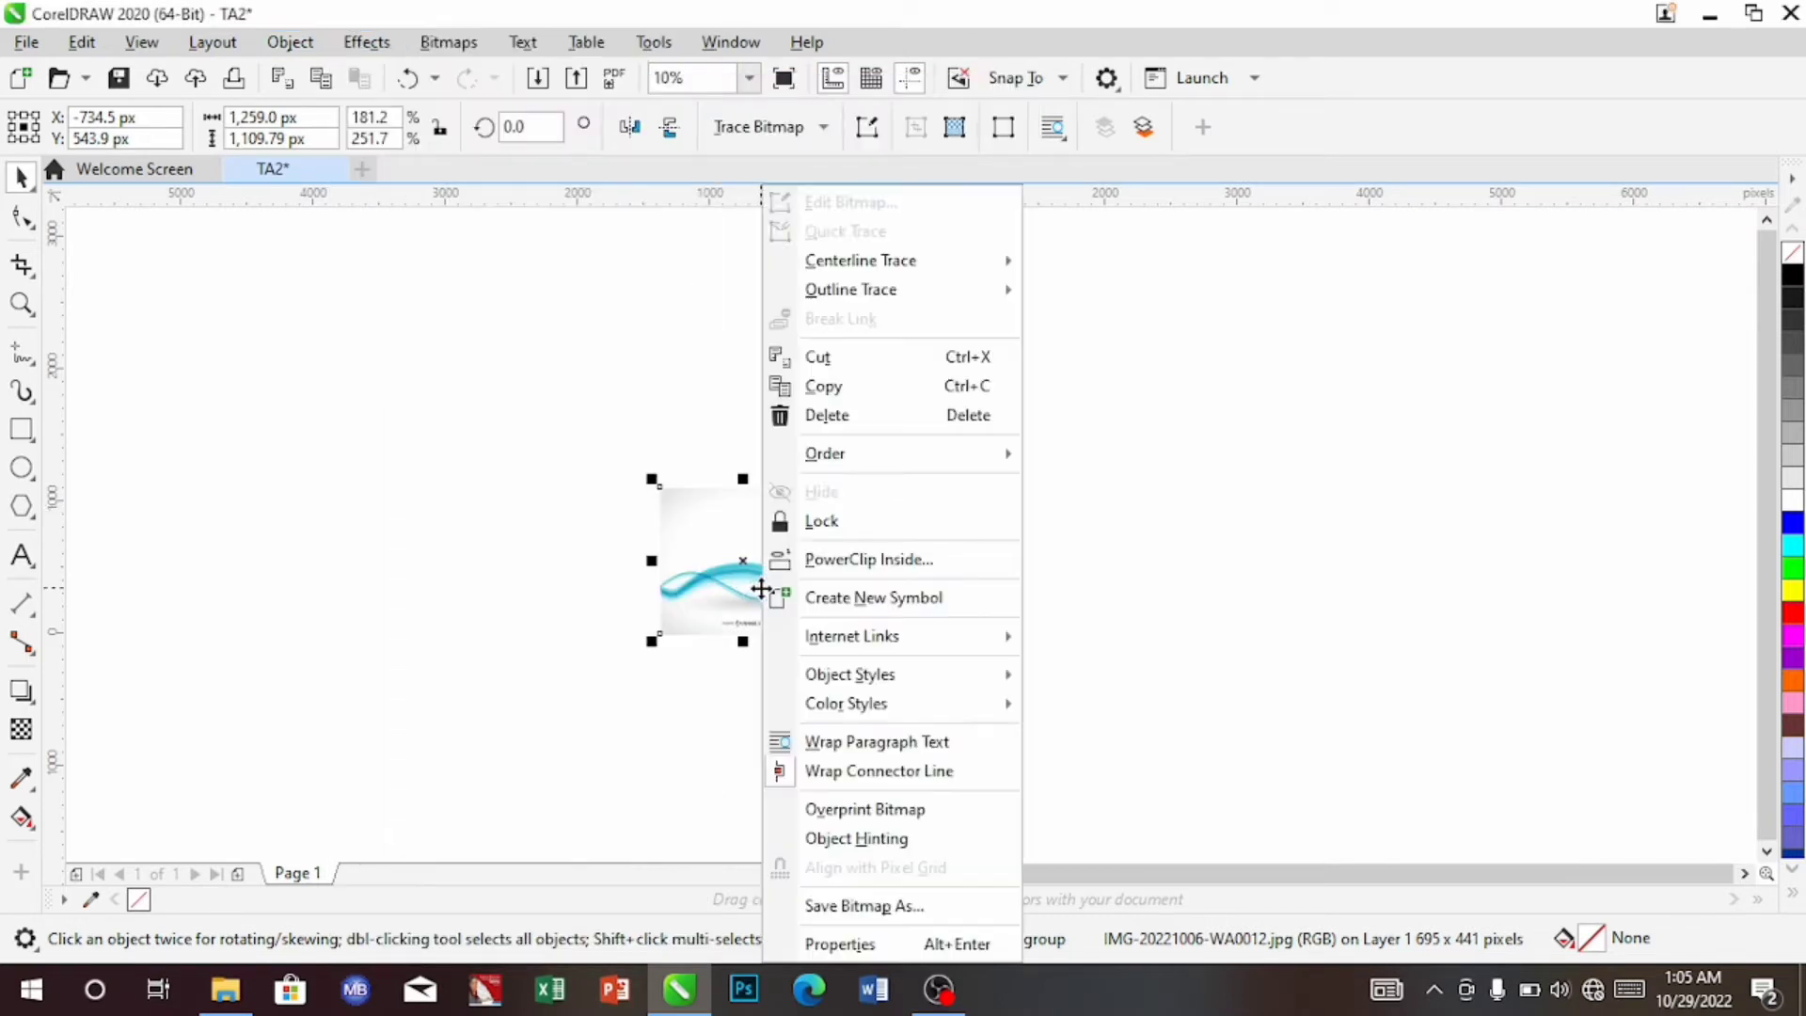
click(871, 561)
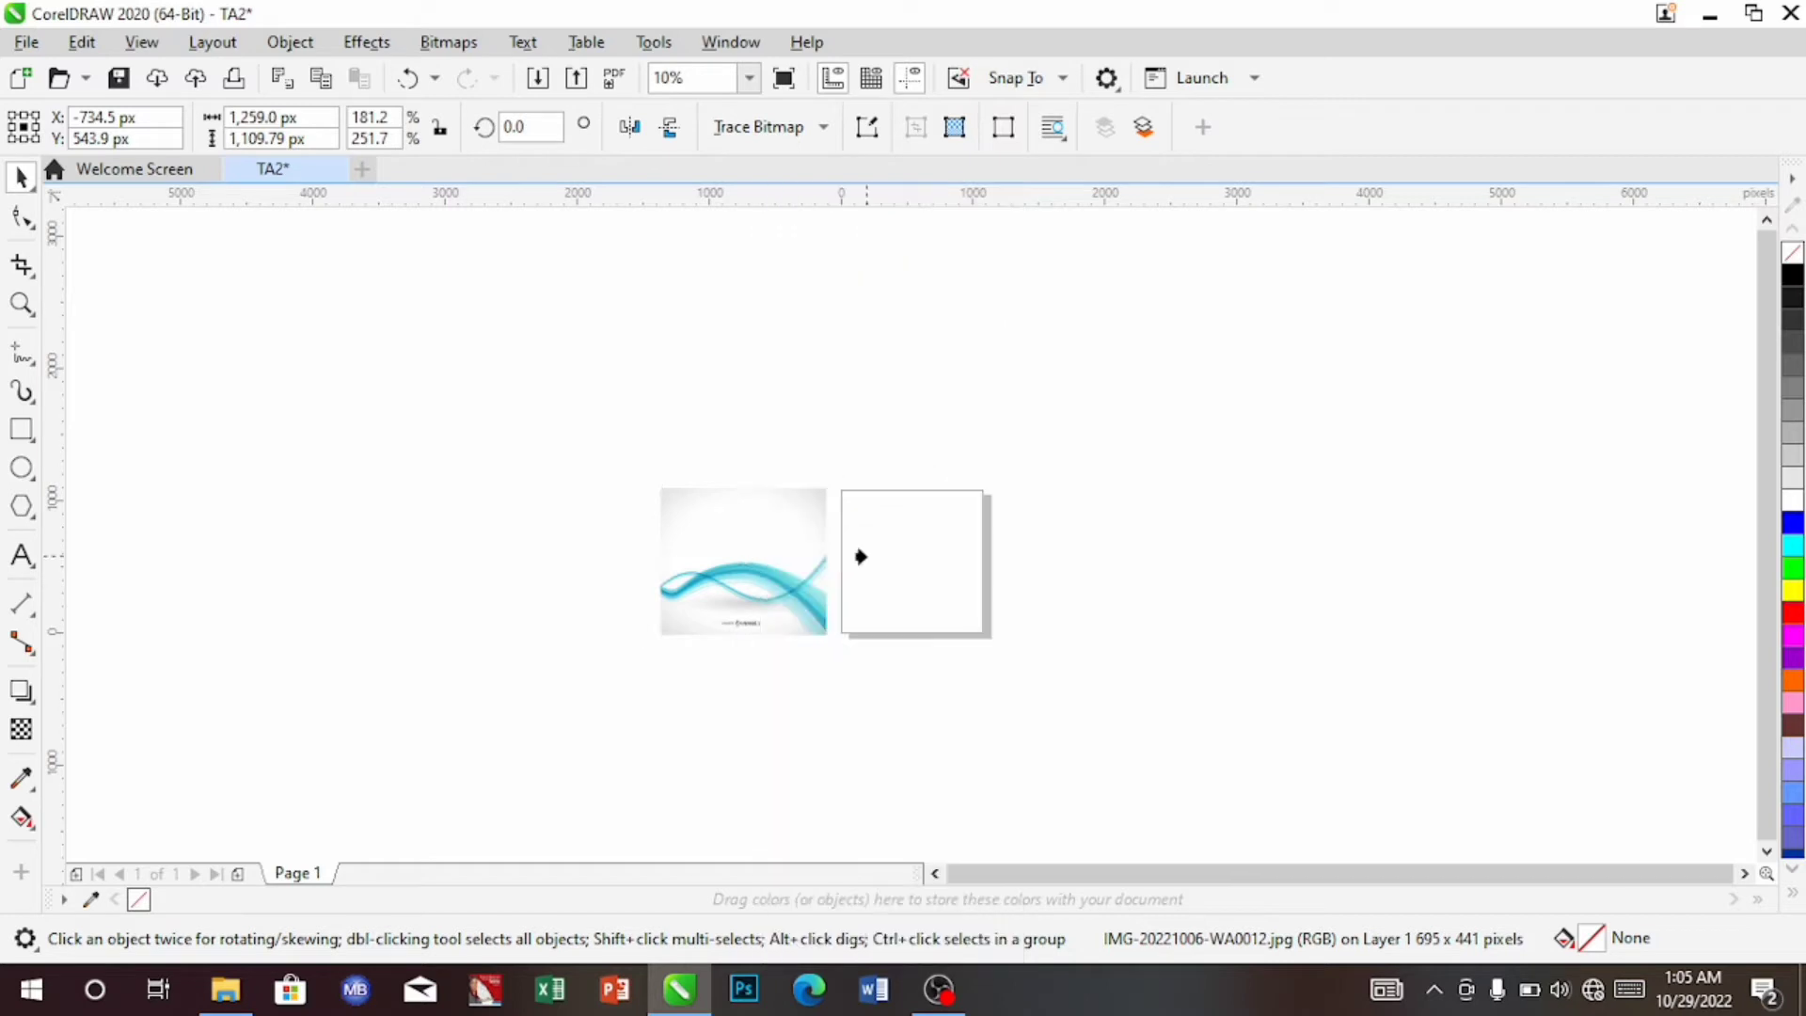
click(901, 606)
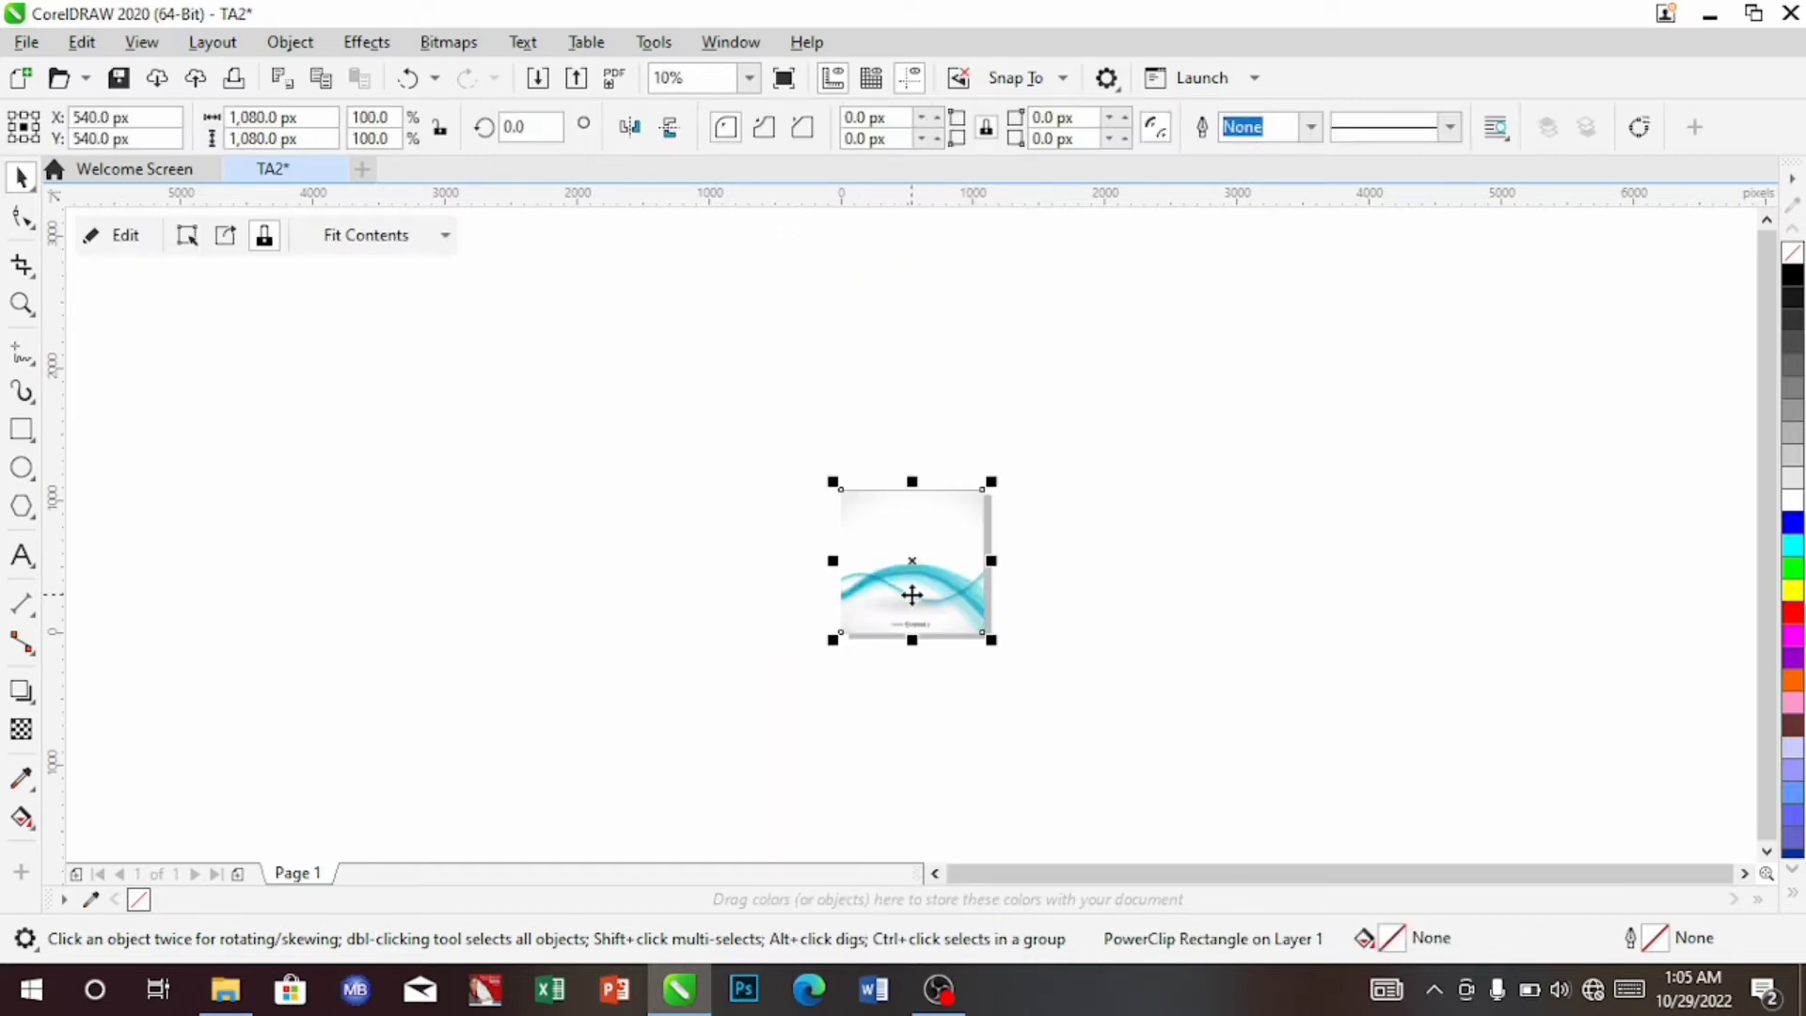
click(750, 81)
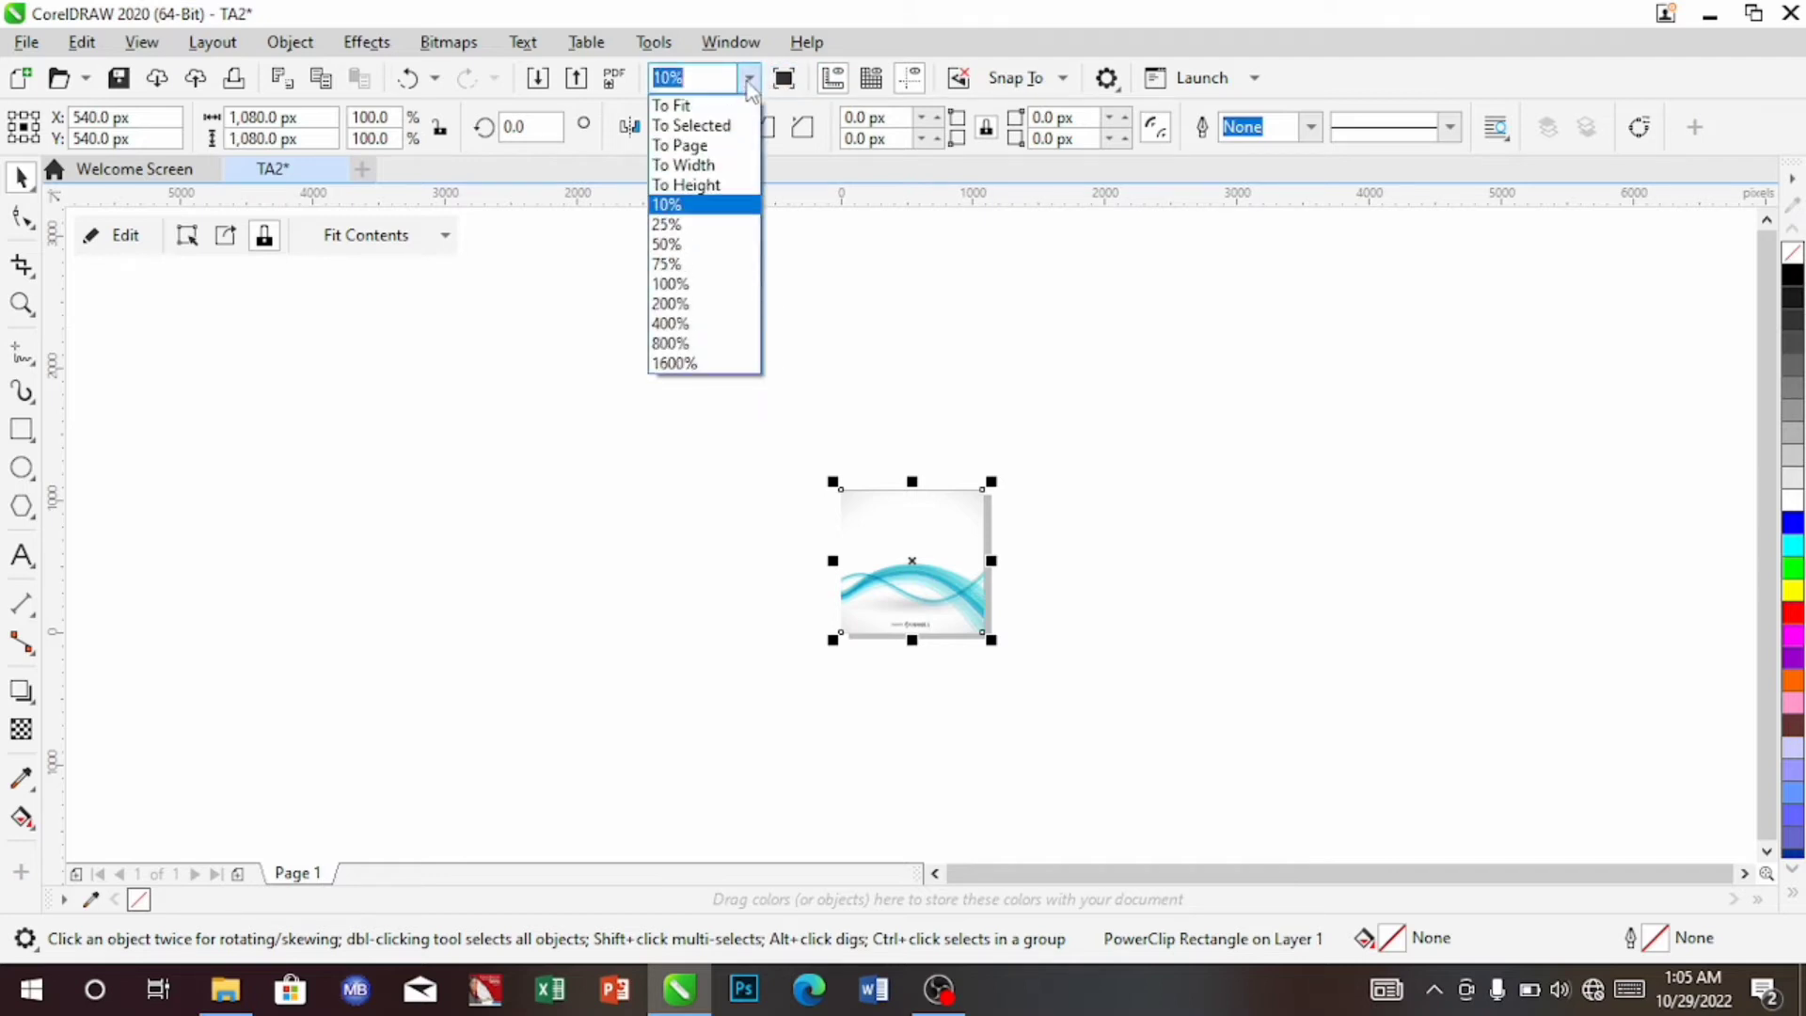
click(719, 147)
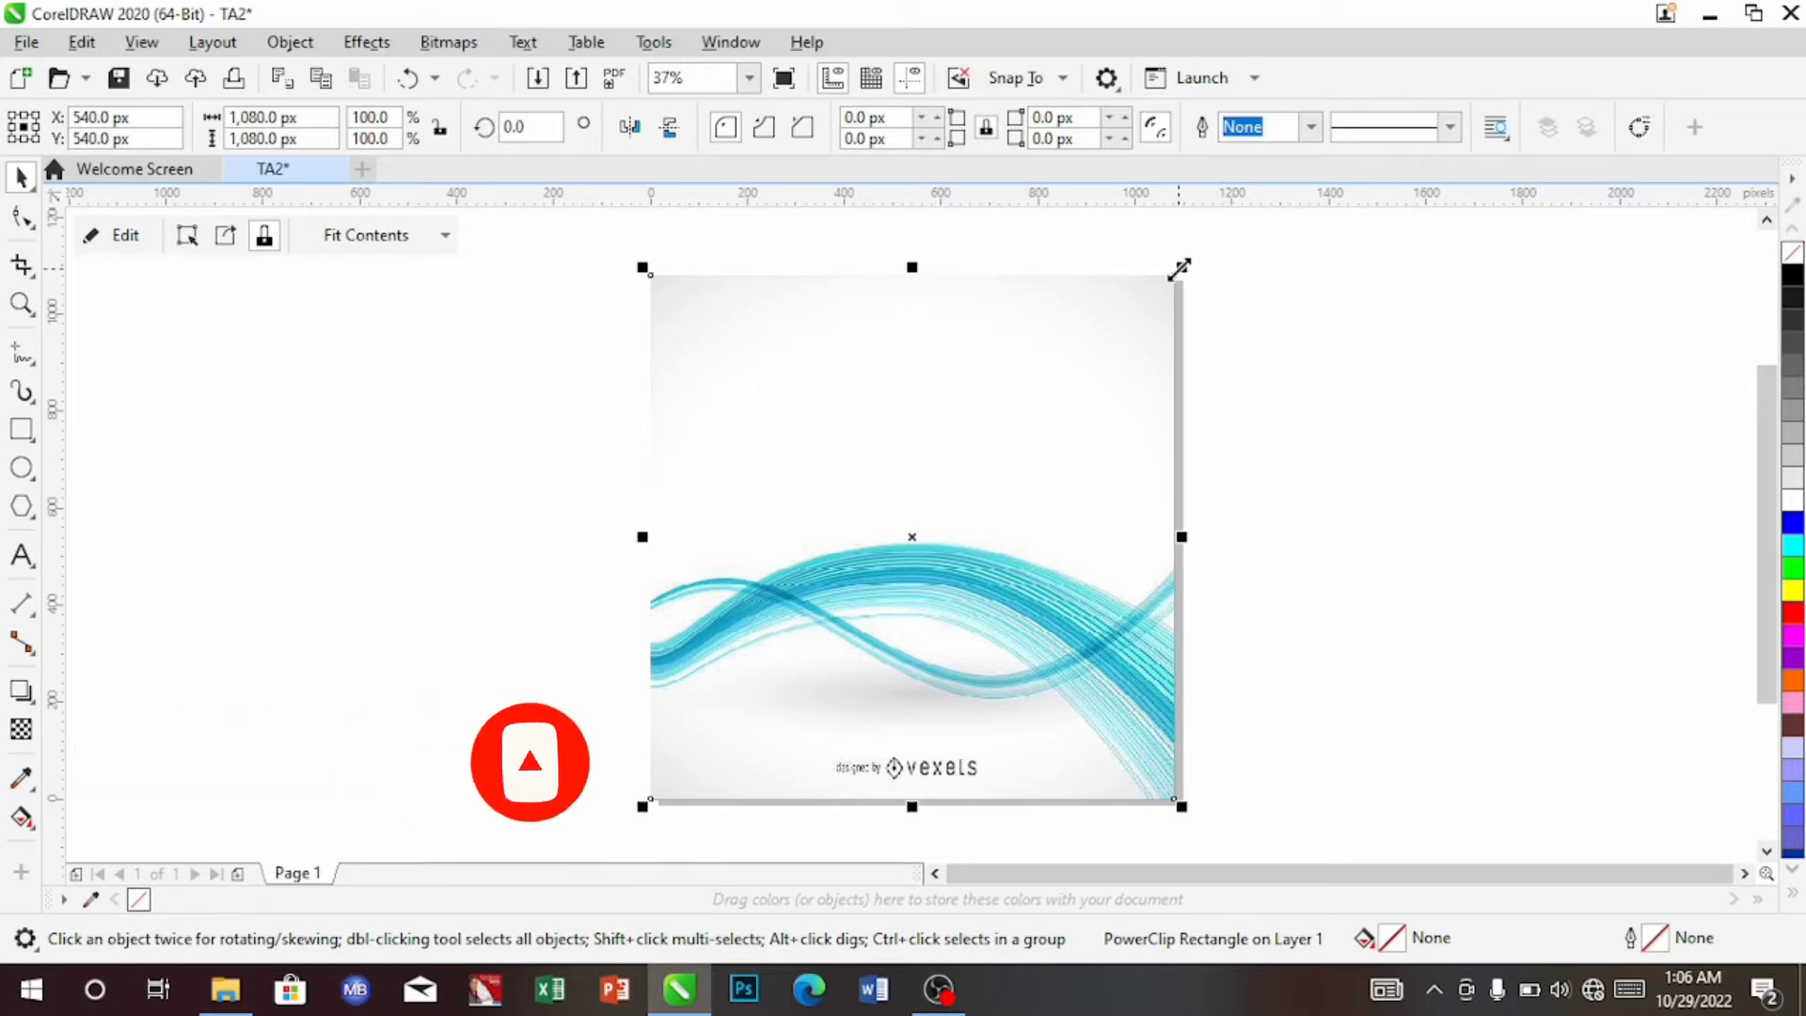
Resize the clipped wave image to 1,277.5 × 1,228 px and nudge it lower inside the frame
double_click(934, 461)
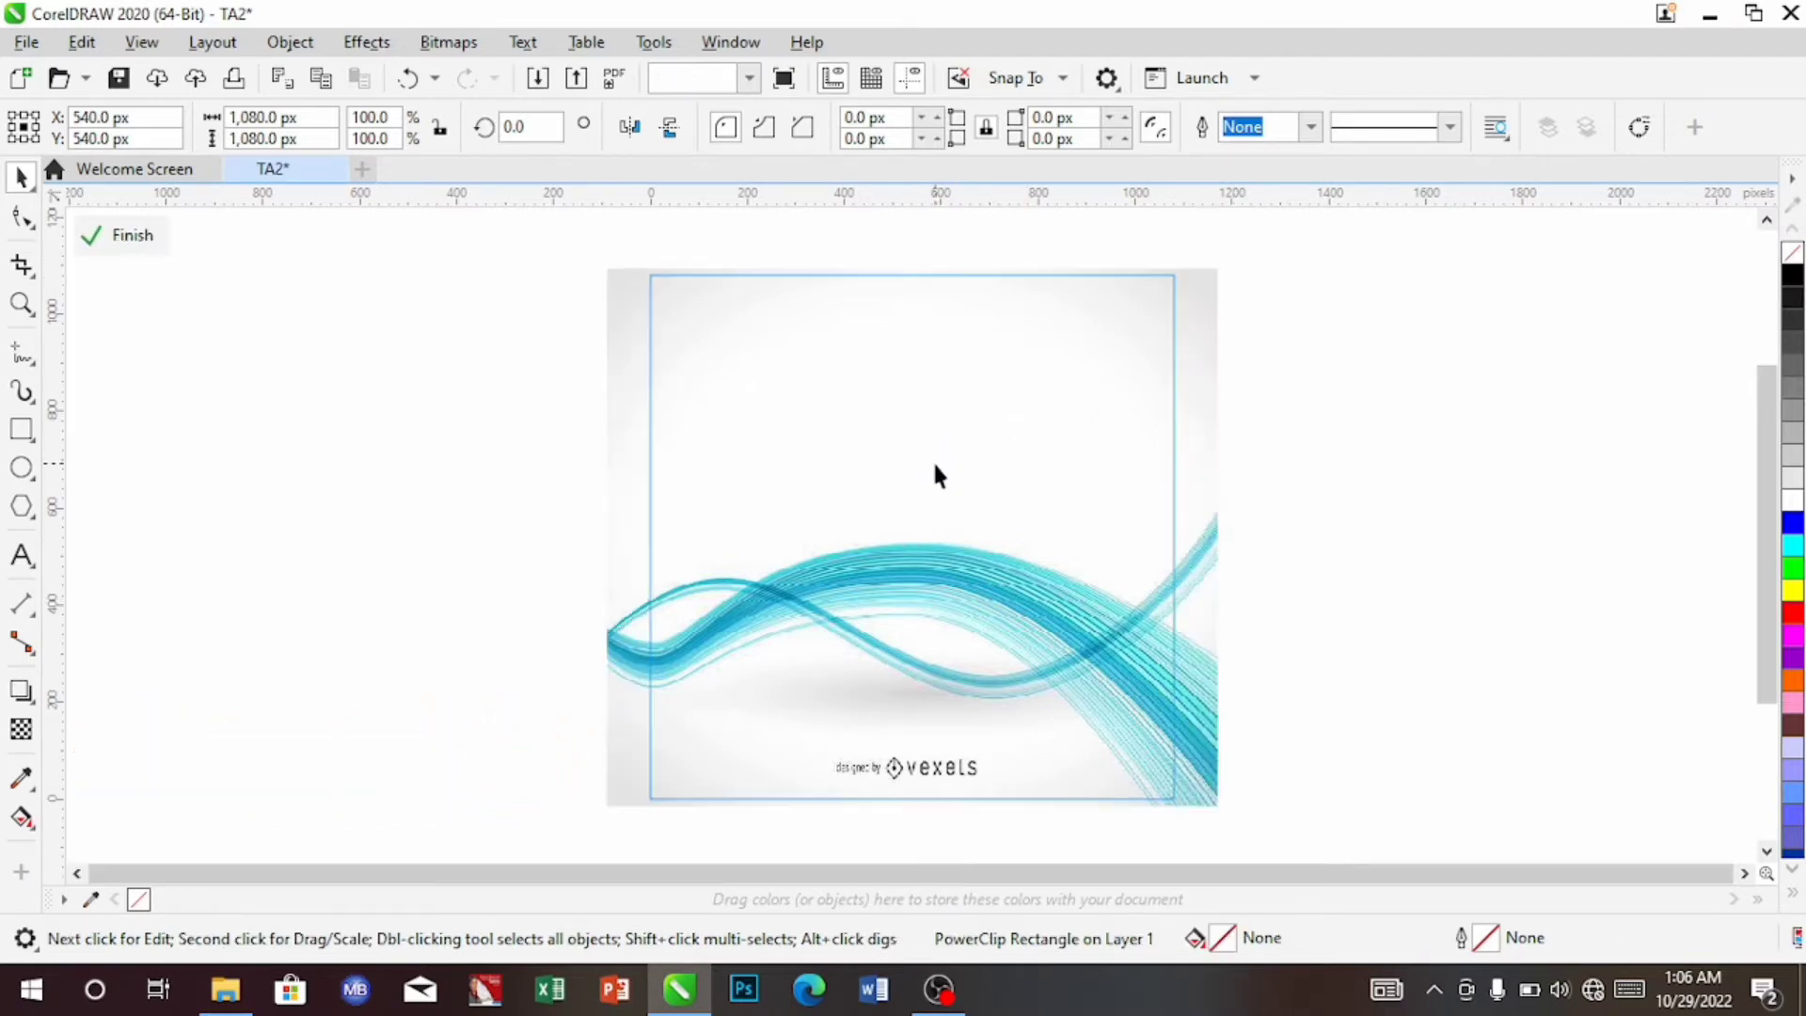
click(1117, 381)
drag(1222, 260, 1272, 226)
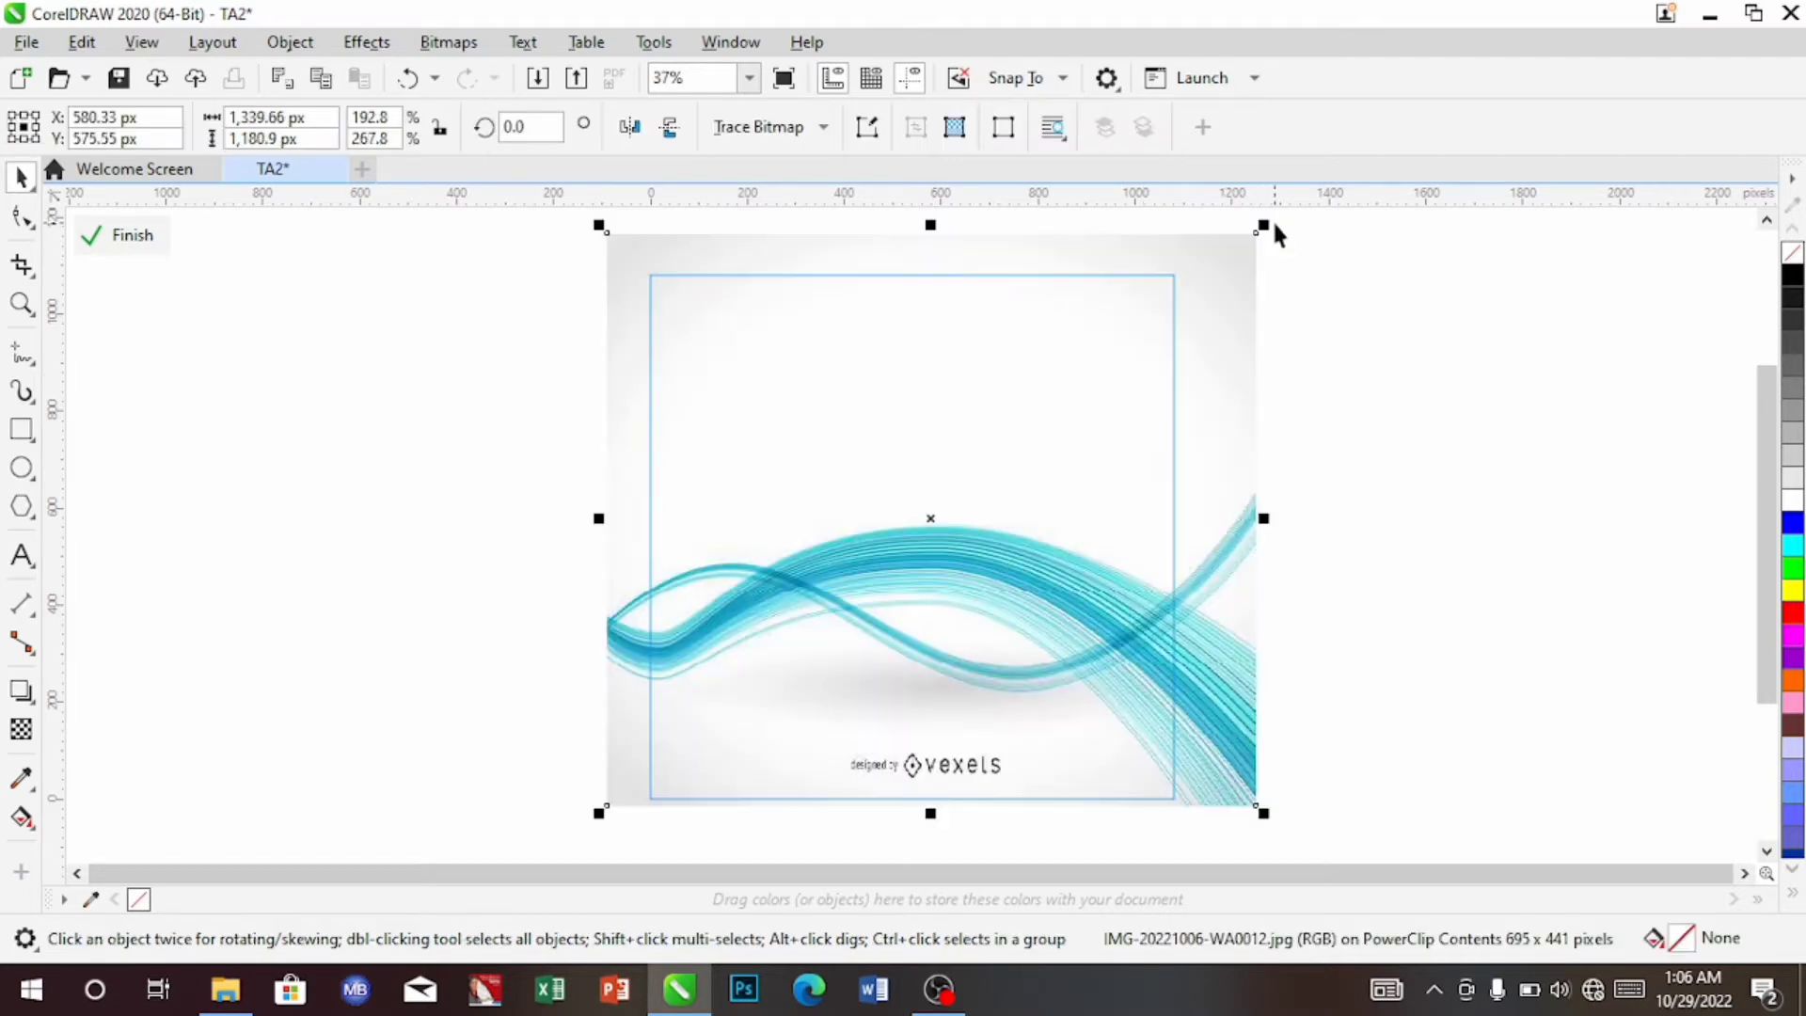
key(Down)
key(Down)
key(Down)
key(Down)
key(Down)
key(Down)
key(Down)
key(Down)
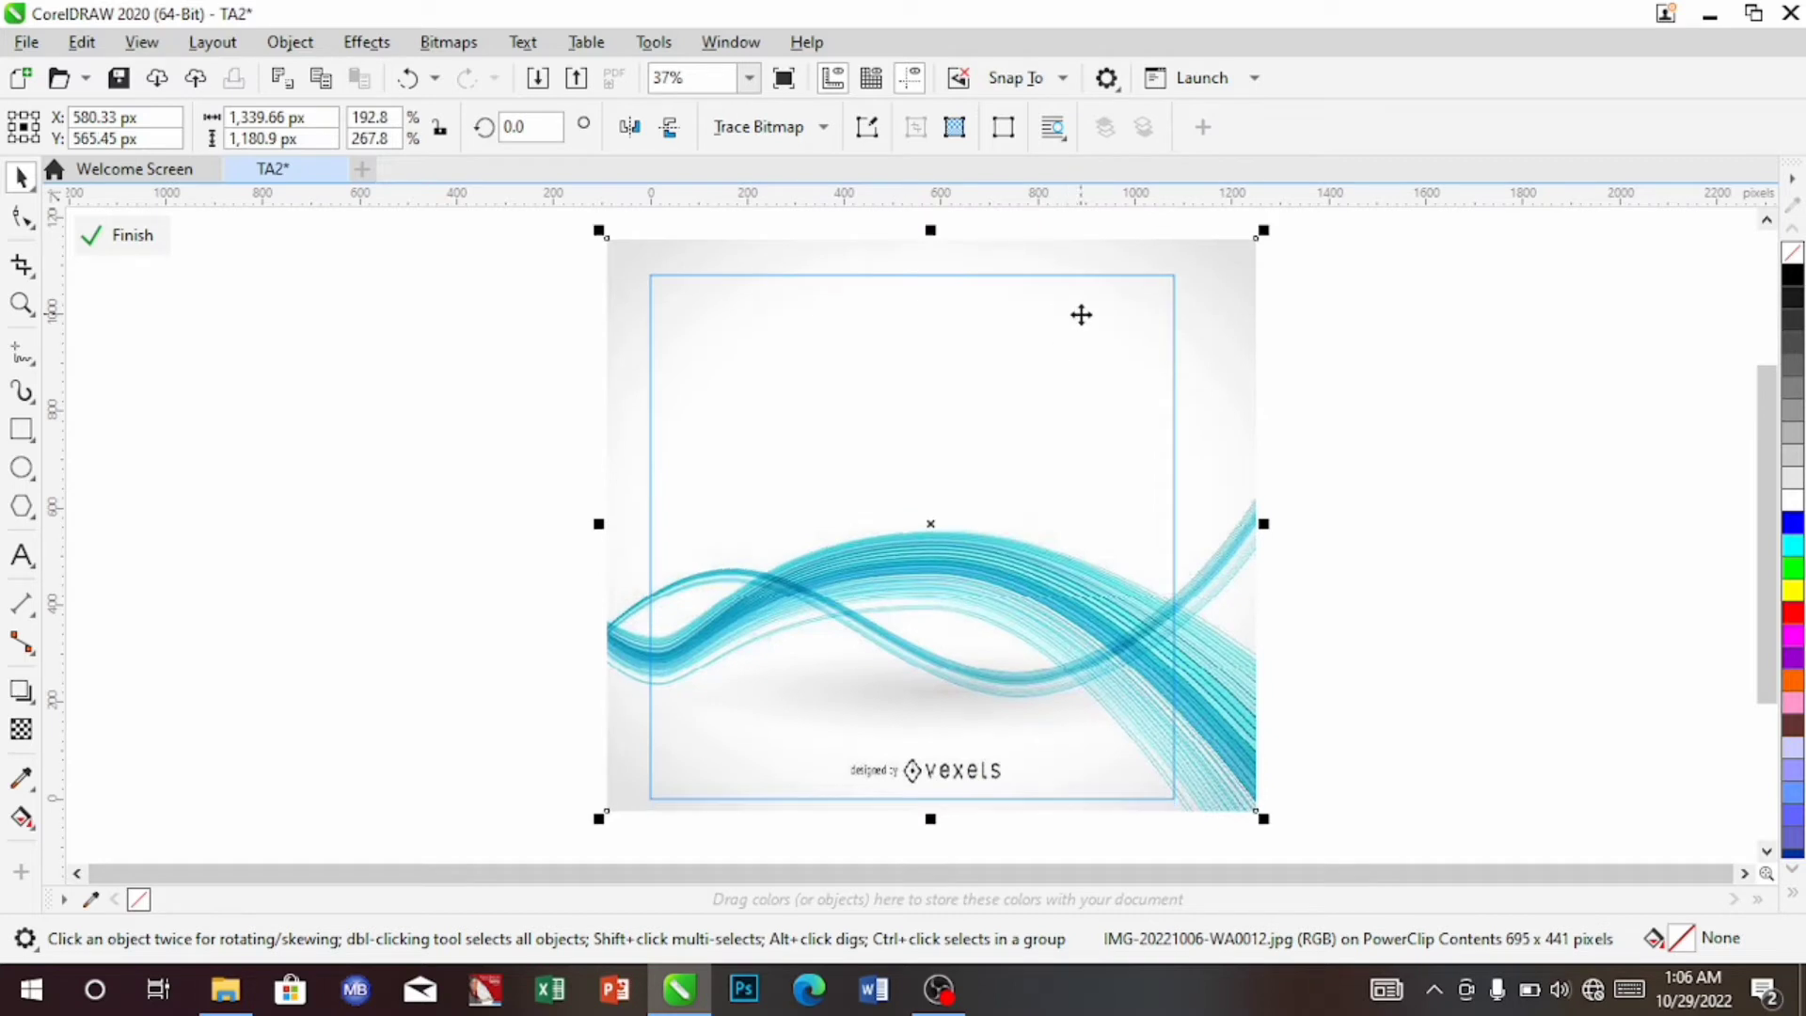
key(Down)
key(Down)
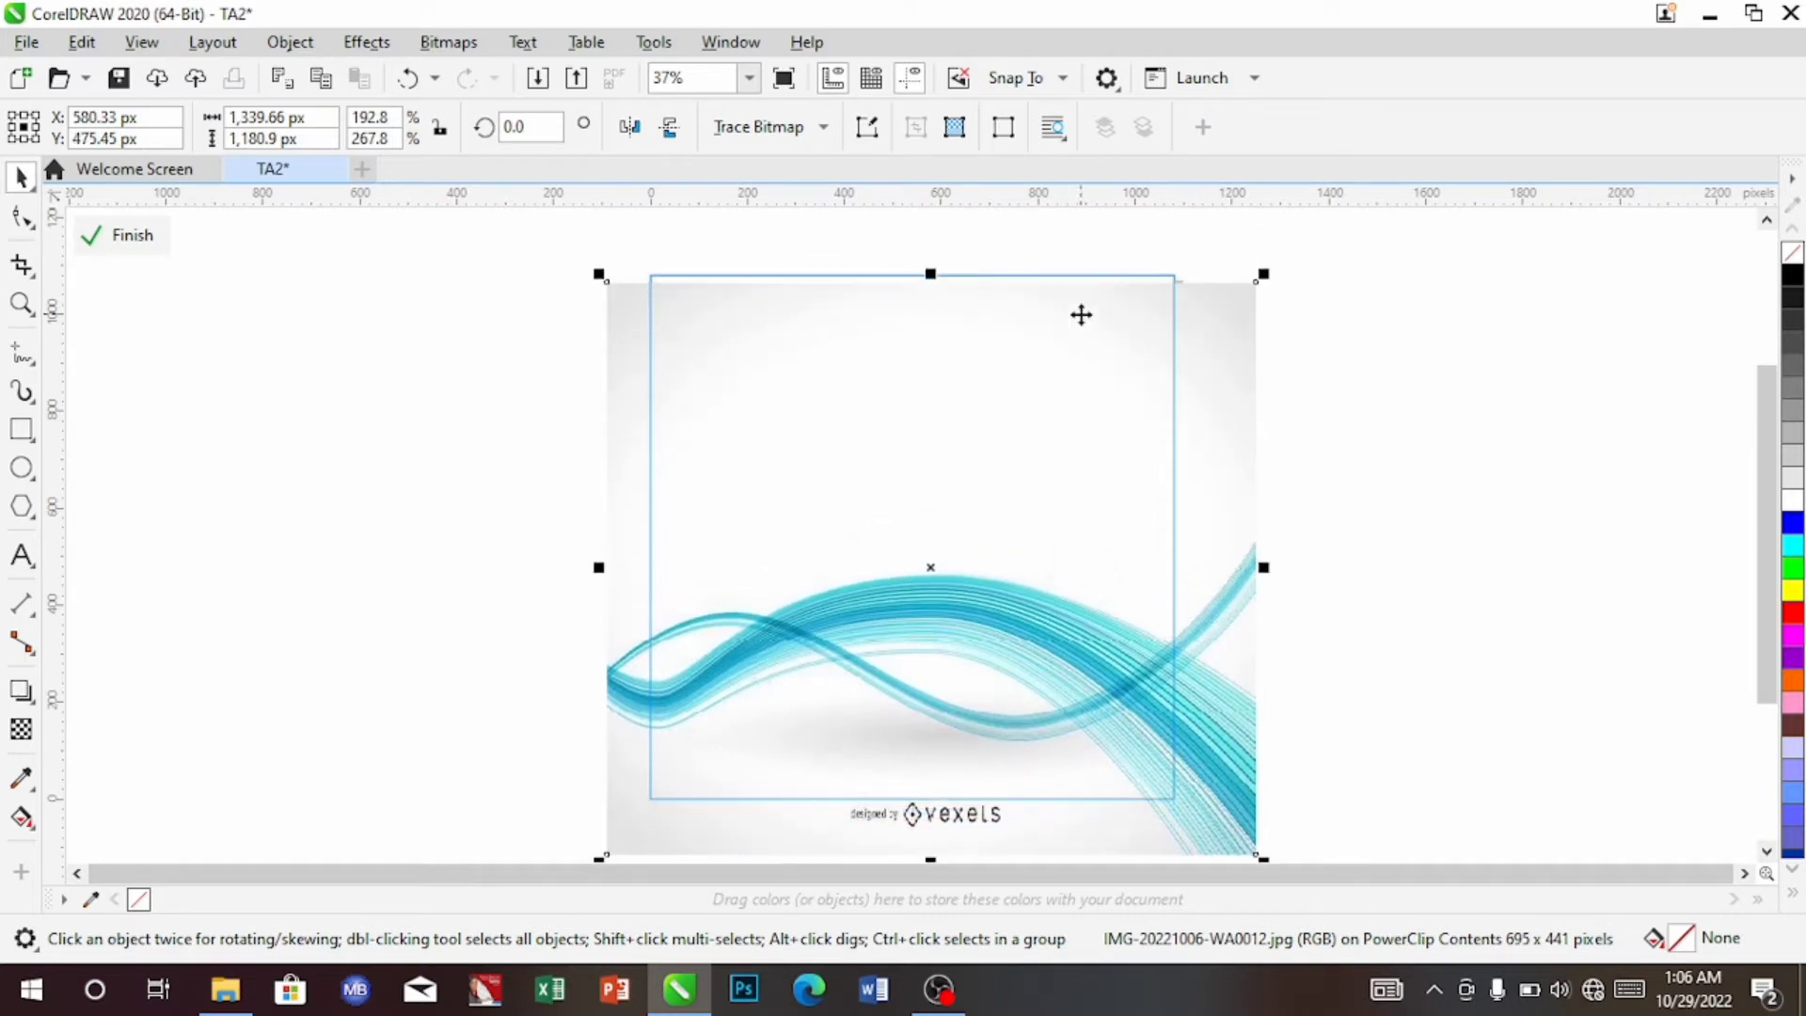
key(Down)
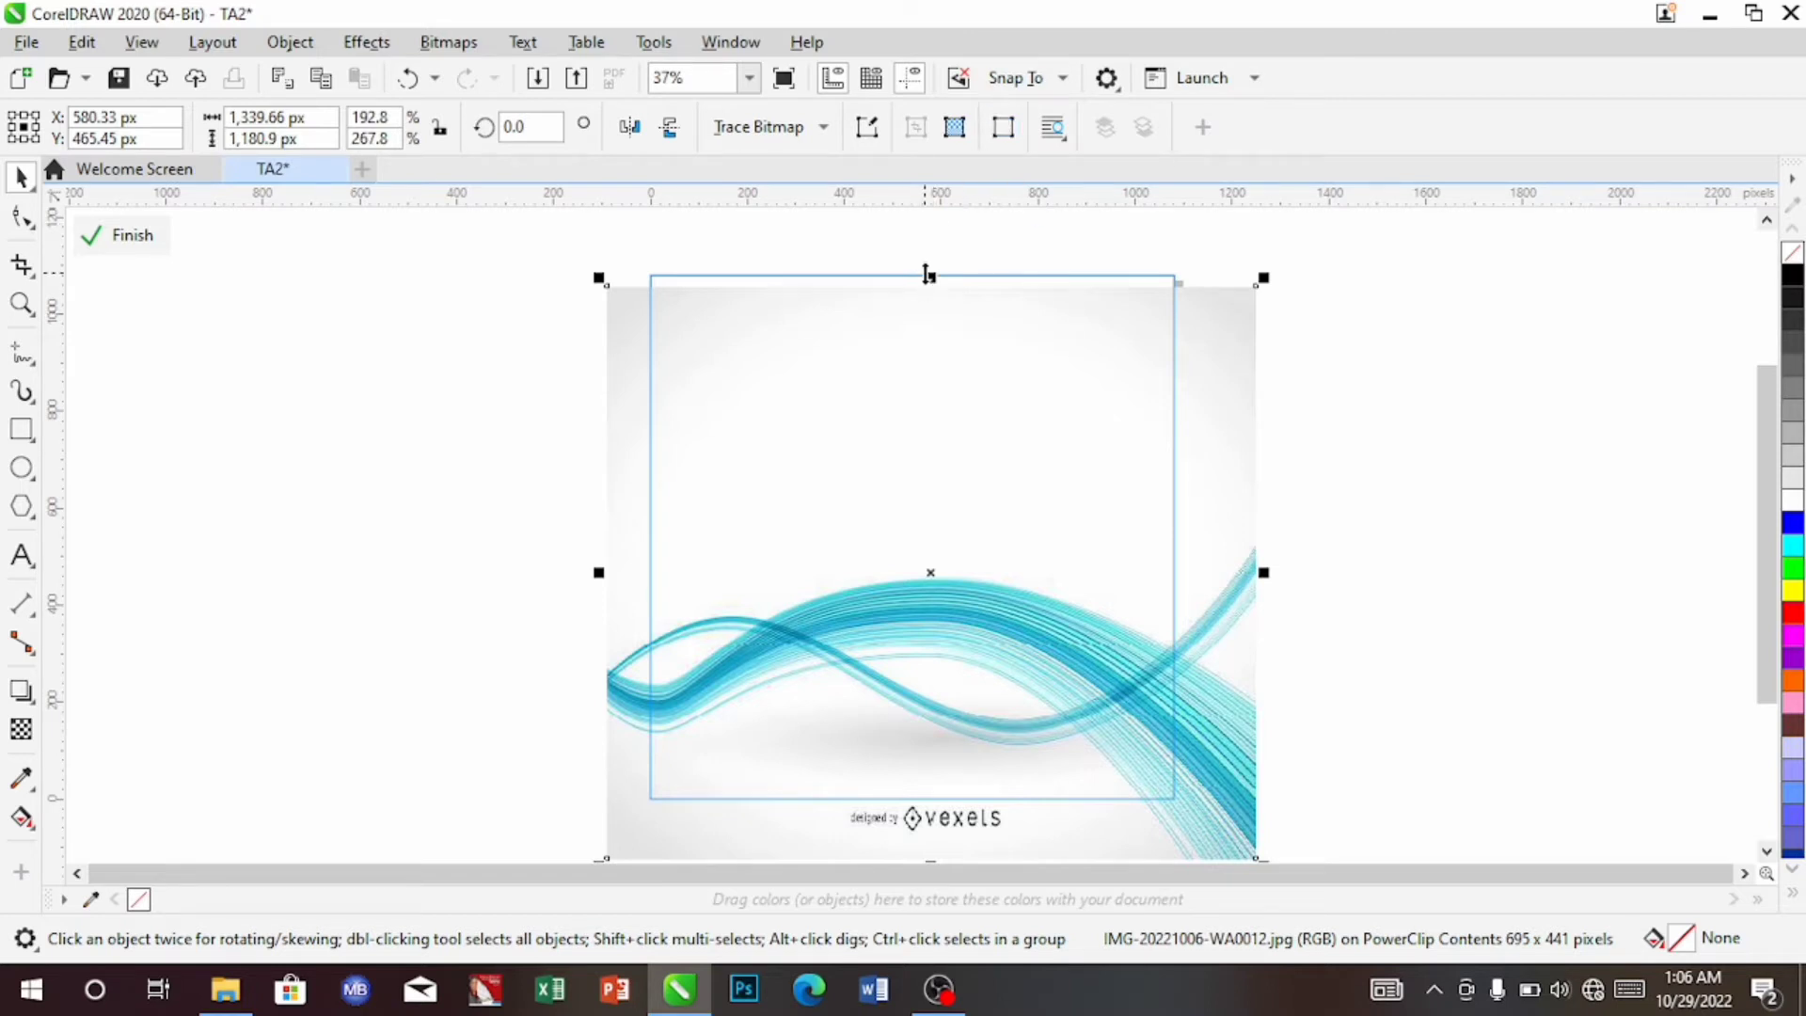
drag(930, 274, 937, 252)
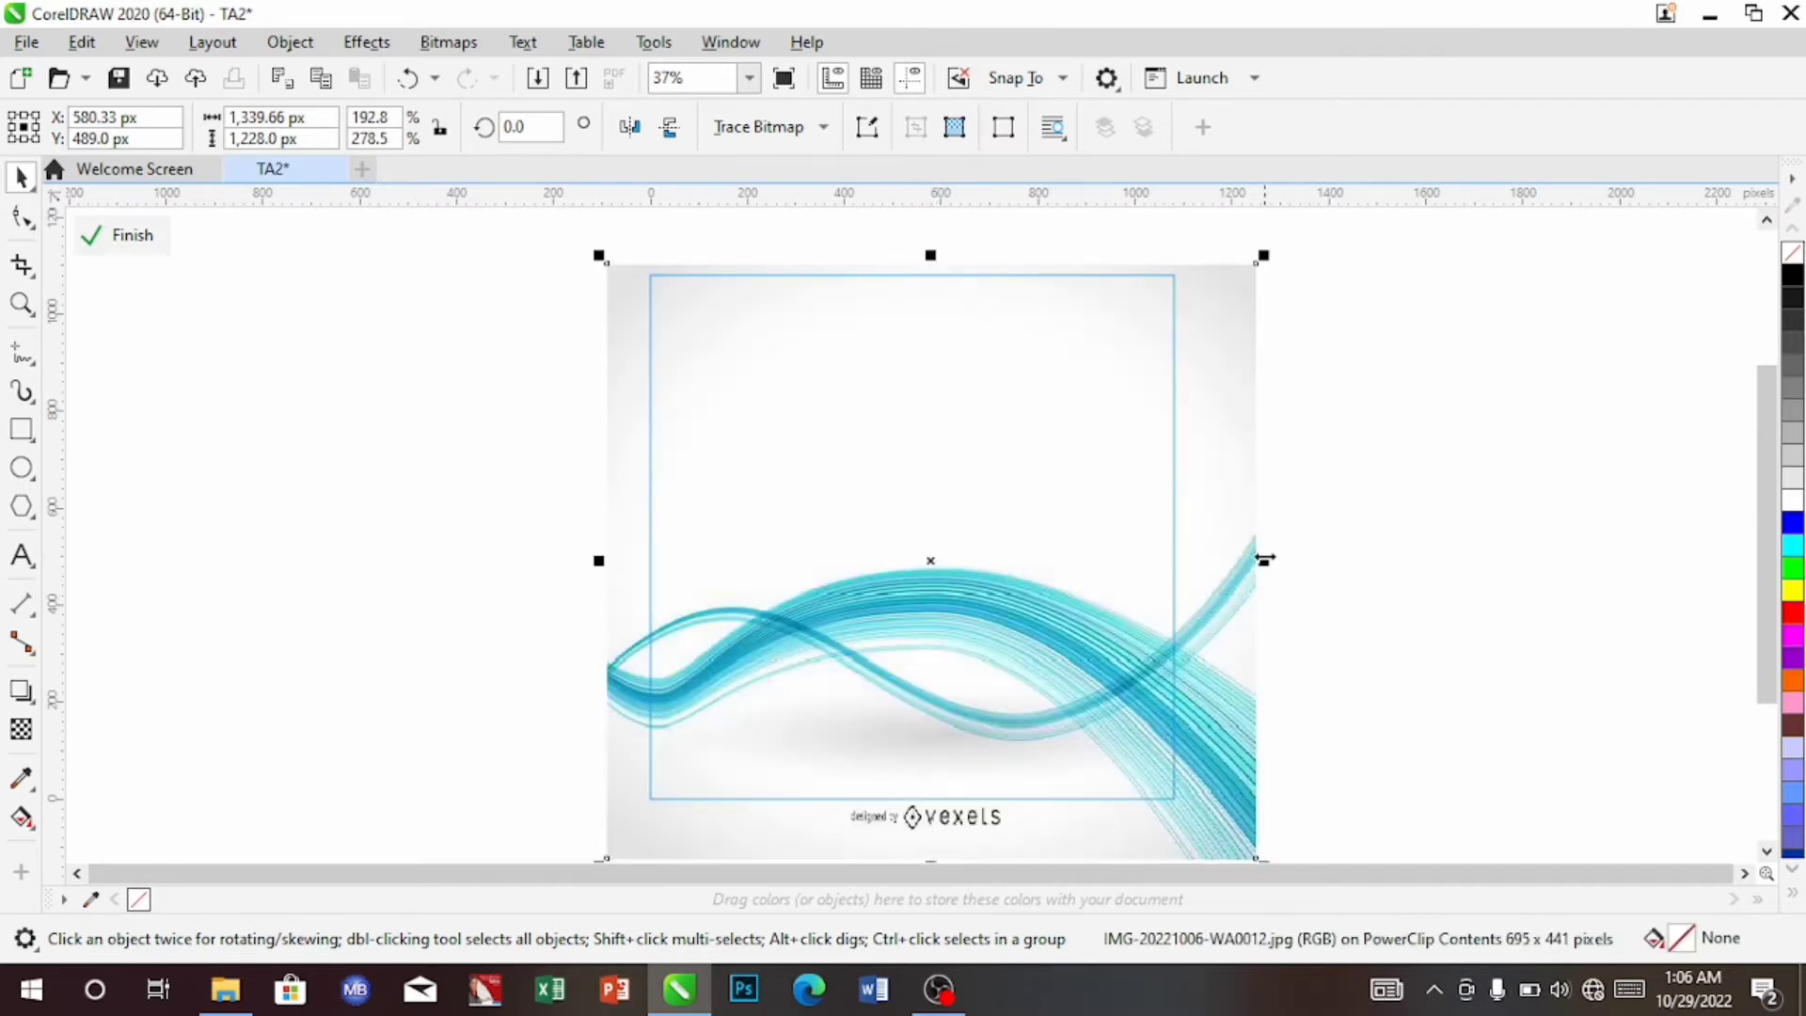
drag(1265, 560, 1234, 559)
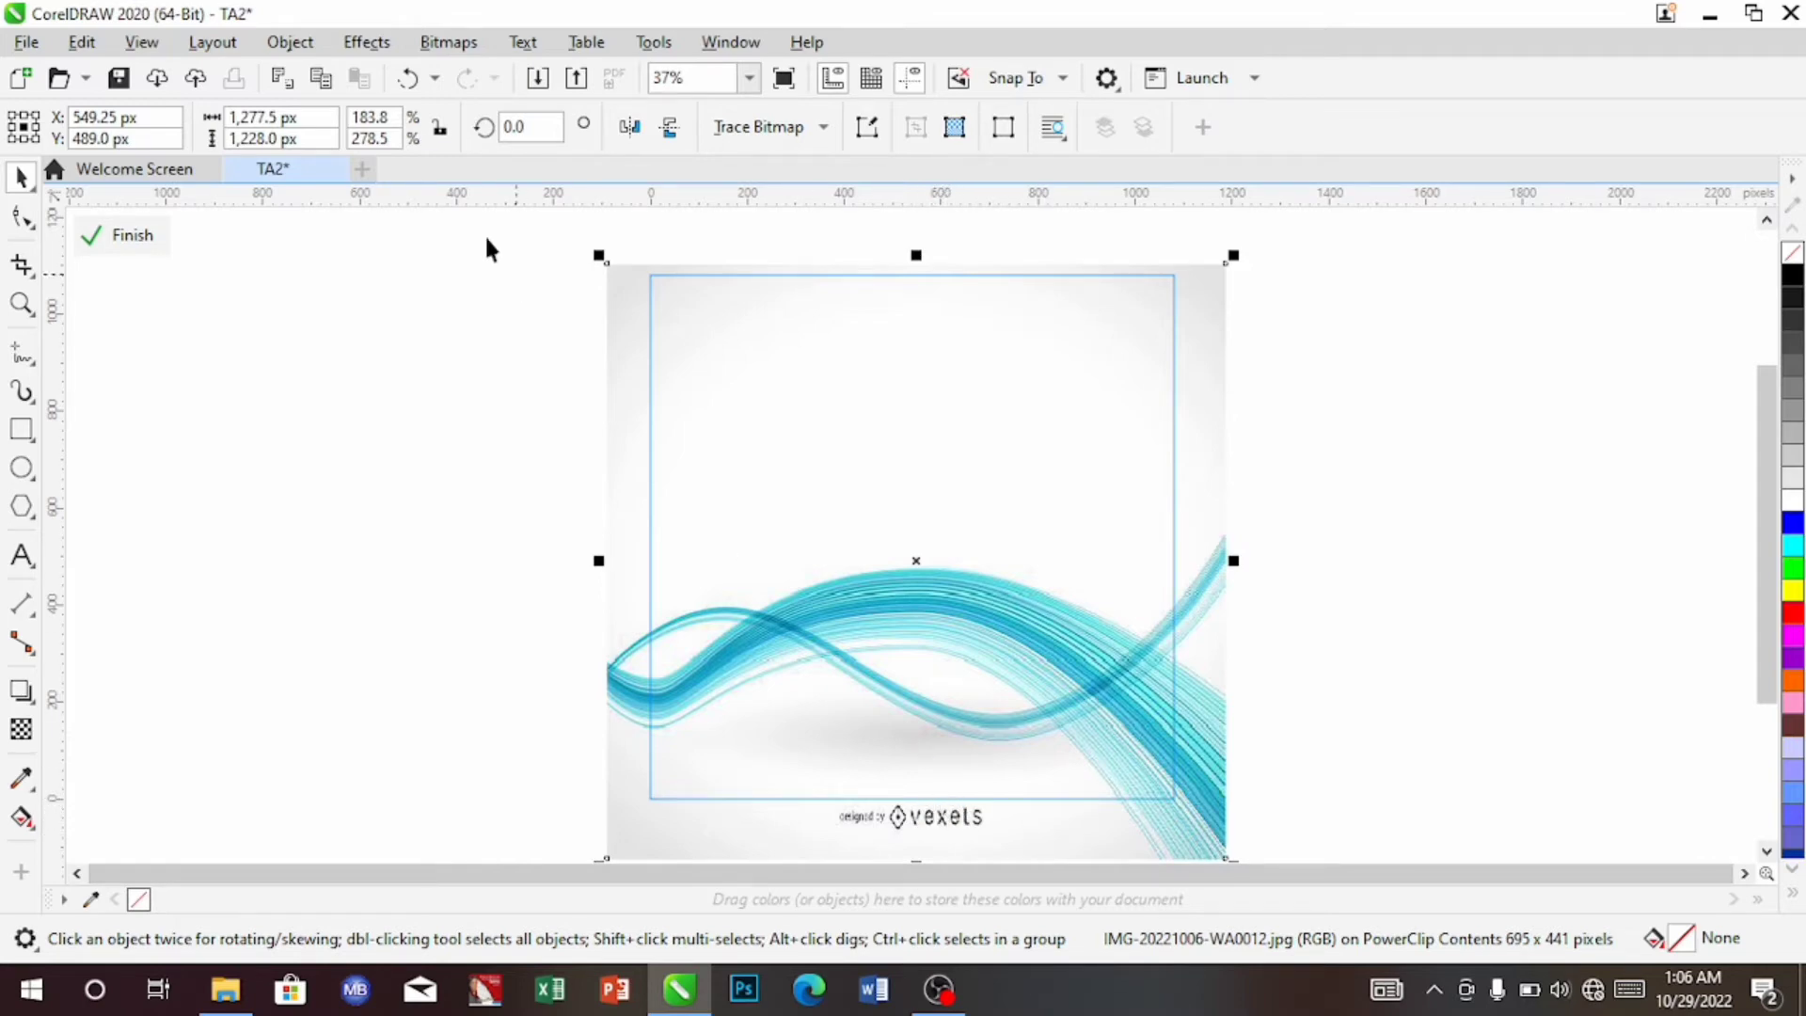
click(130, 241)
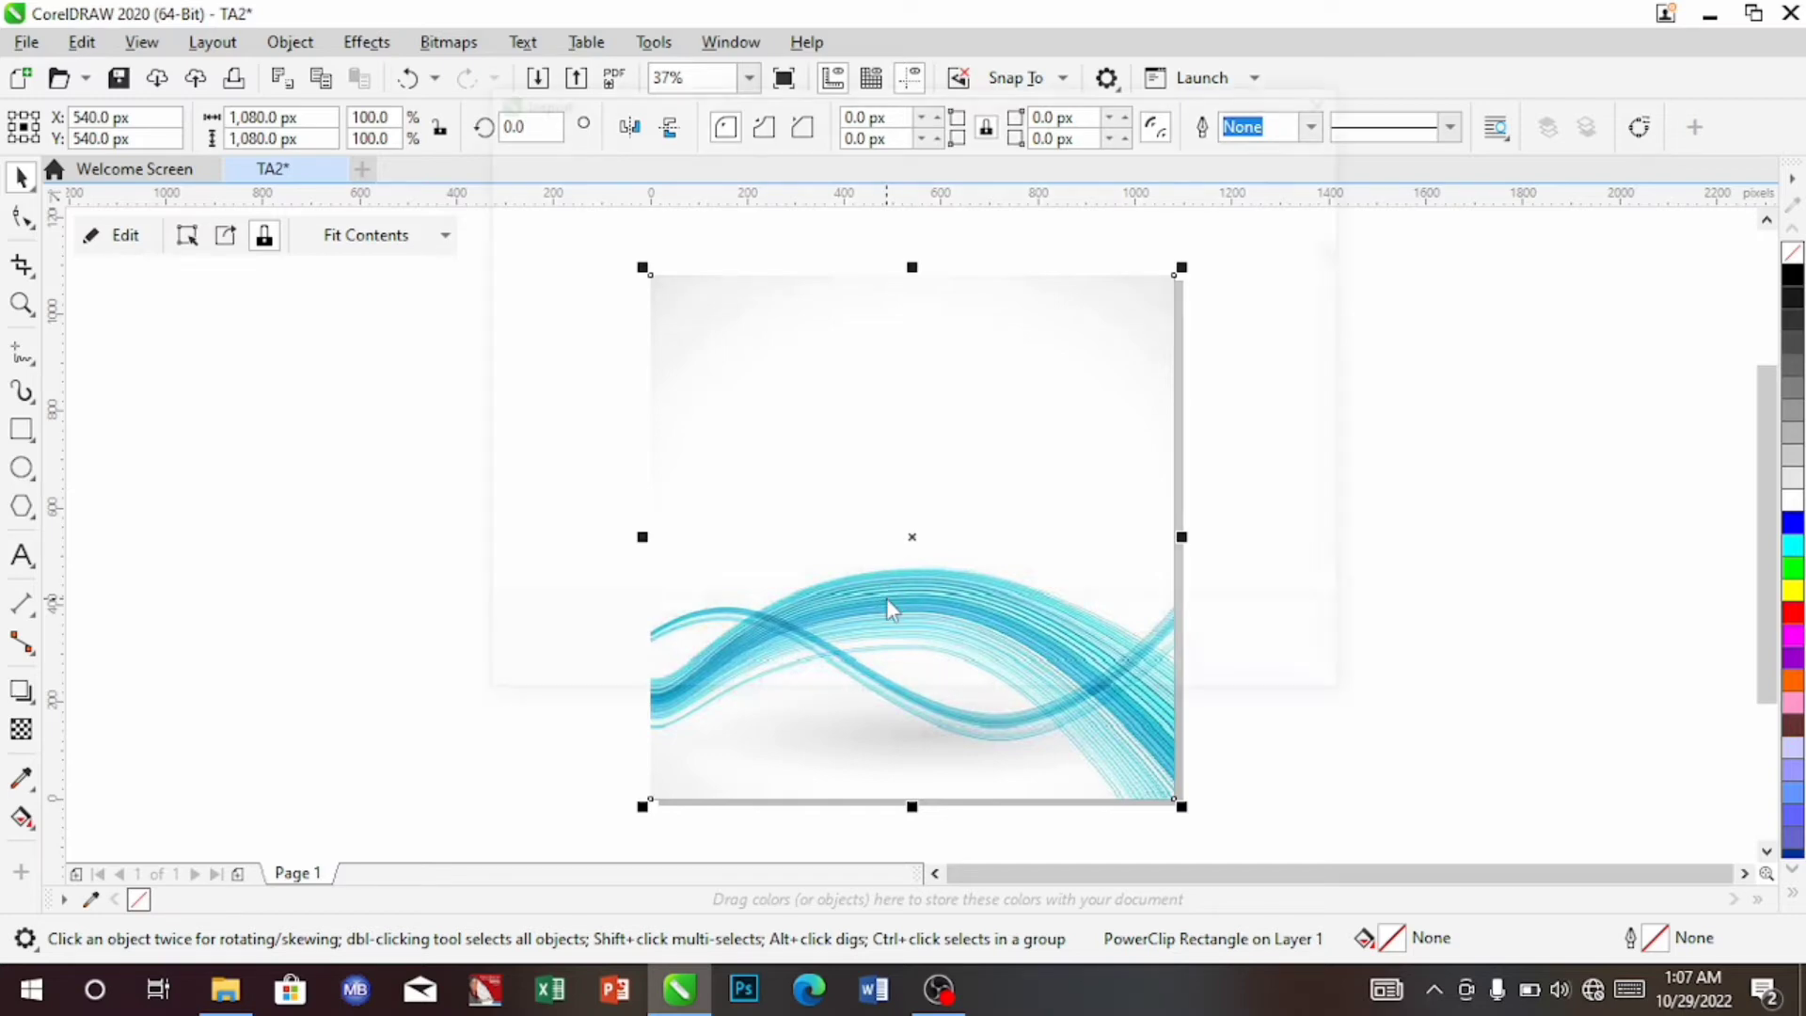
Import the IMG_0327-removebg-preview.png megaphone cutout
key(ctrl+i)
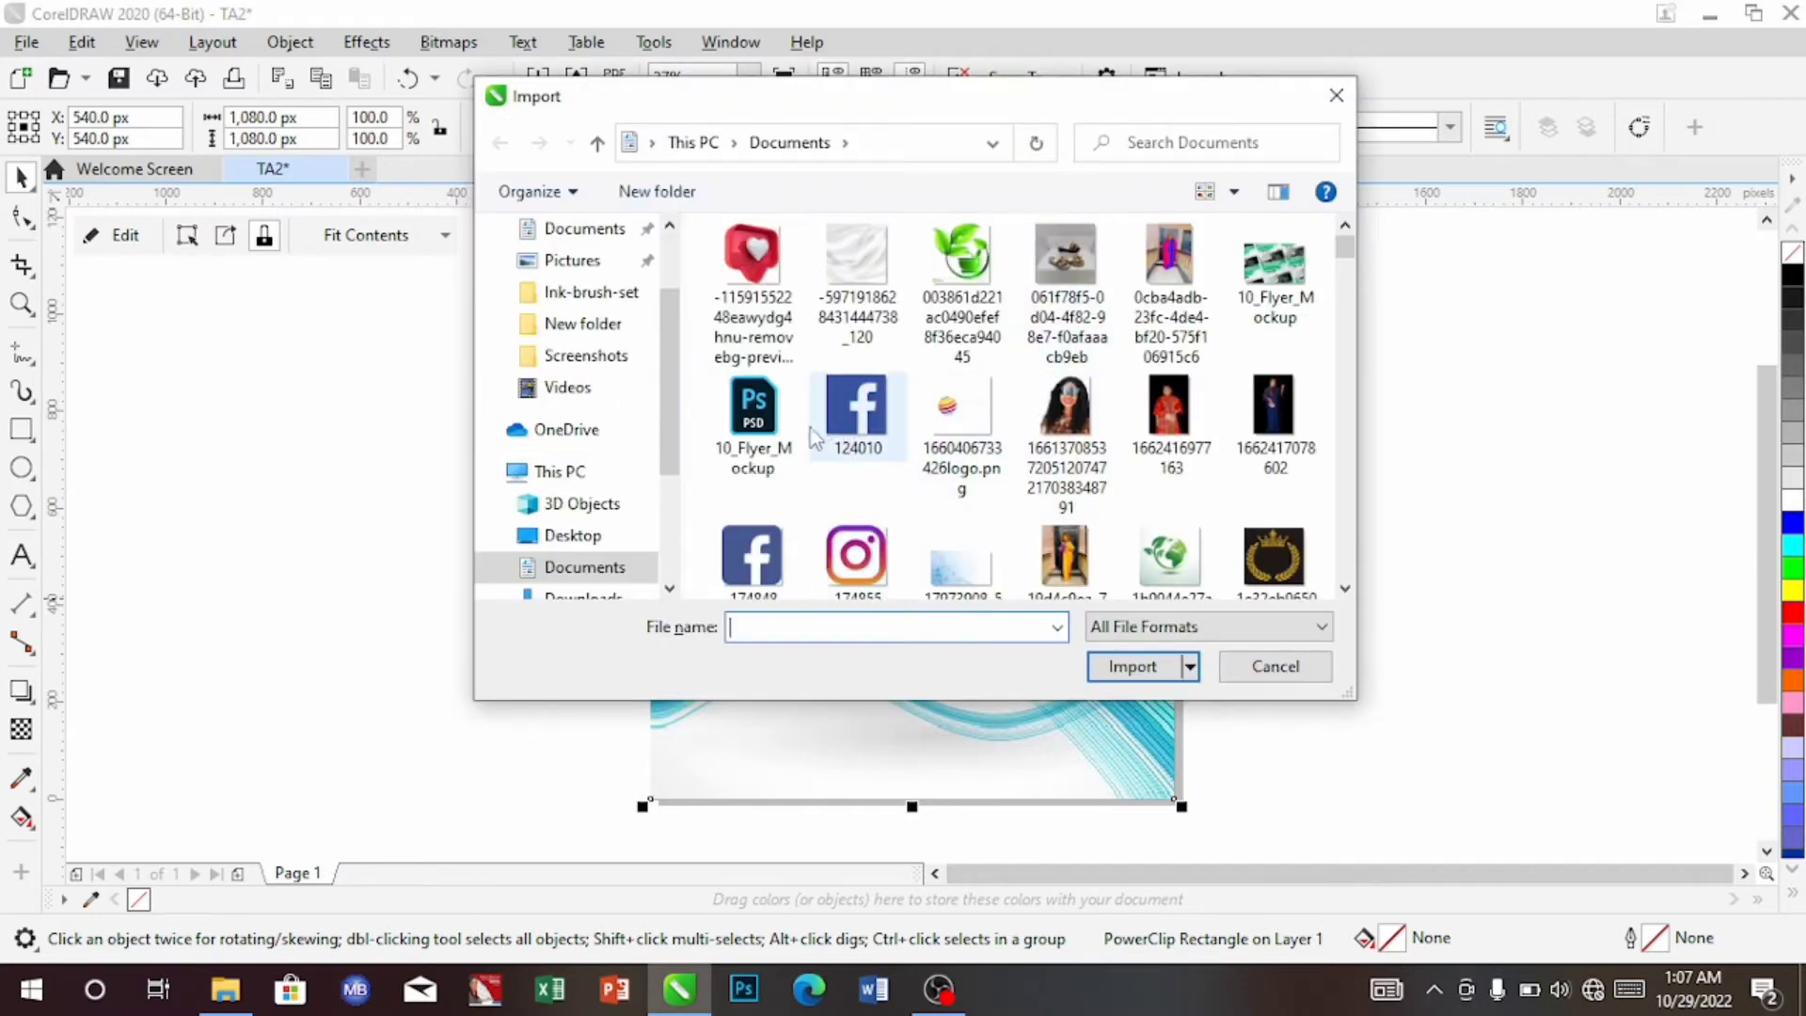
mouse_move(1345, 246)
mouse_down()
mouse_move(1348, 262)
mouse_move(1345, 235)
mouse_up()
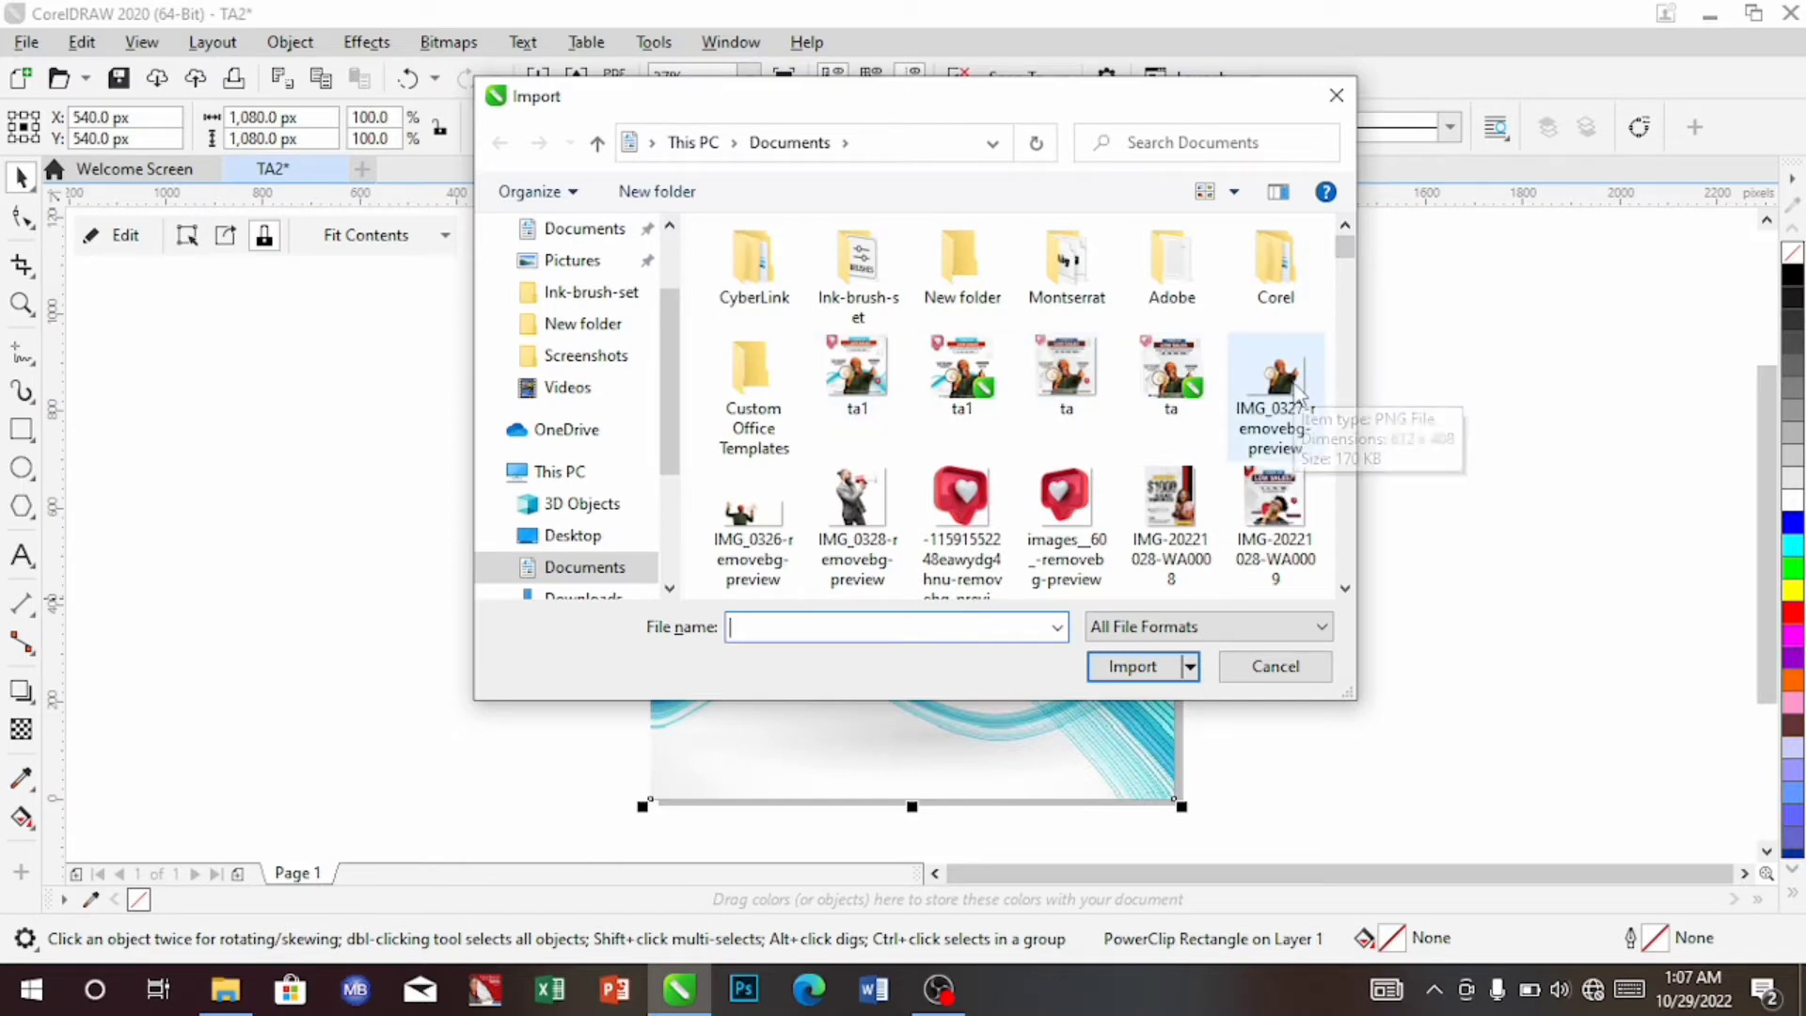
click(1298, 395)
click(1132, 666)
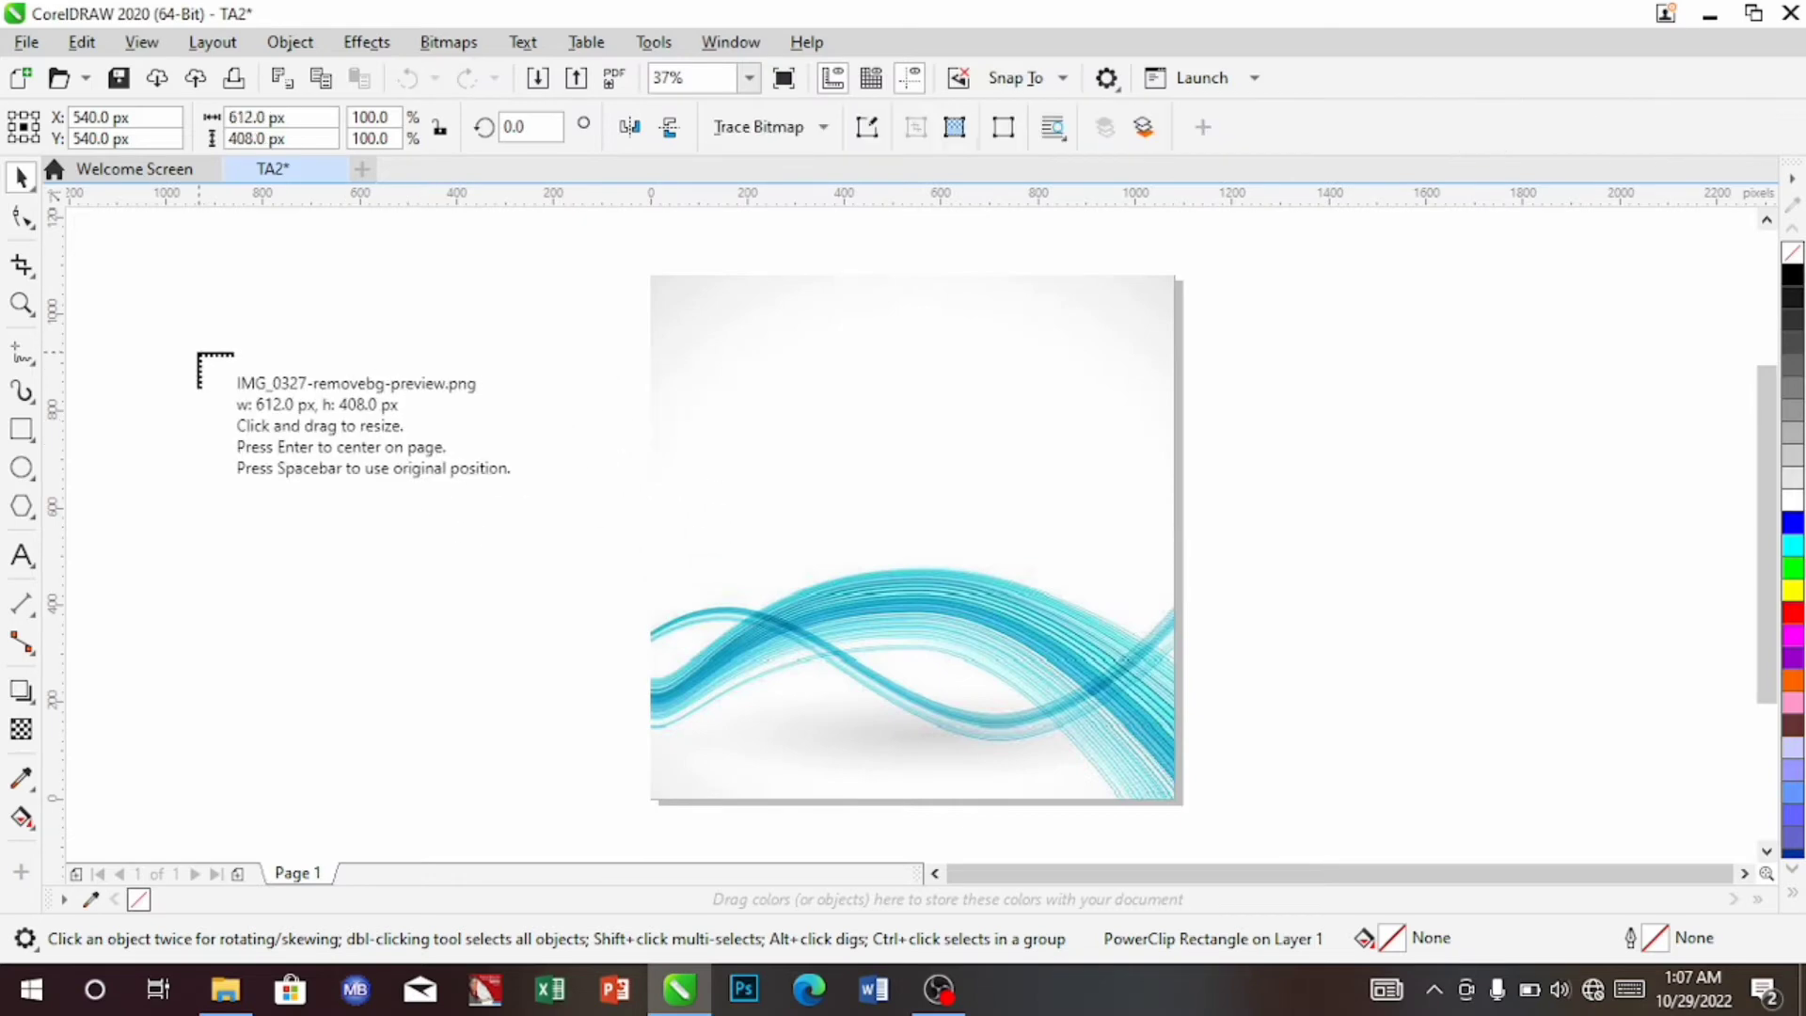
Place the megaphone photo left of the page, enlarged to 910.5 × 607 px
drag(172, 305, 705, 909)
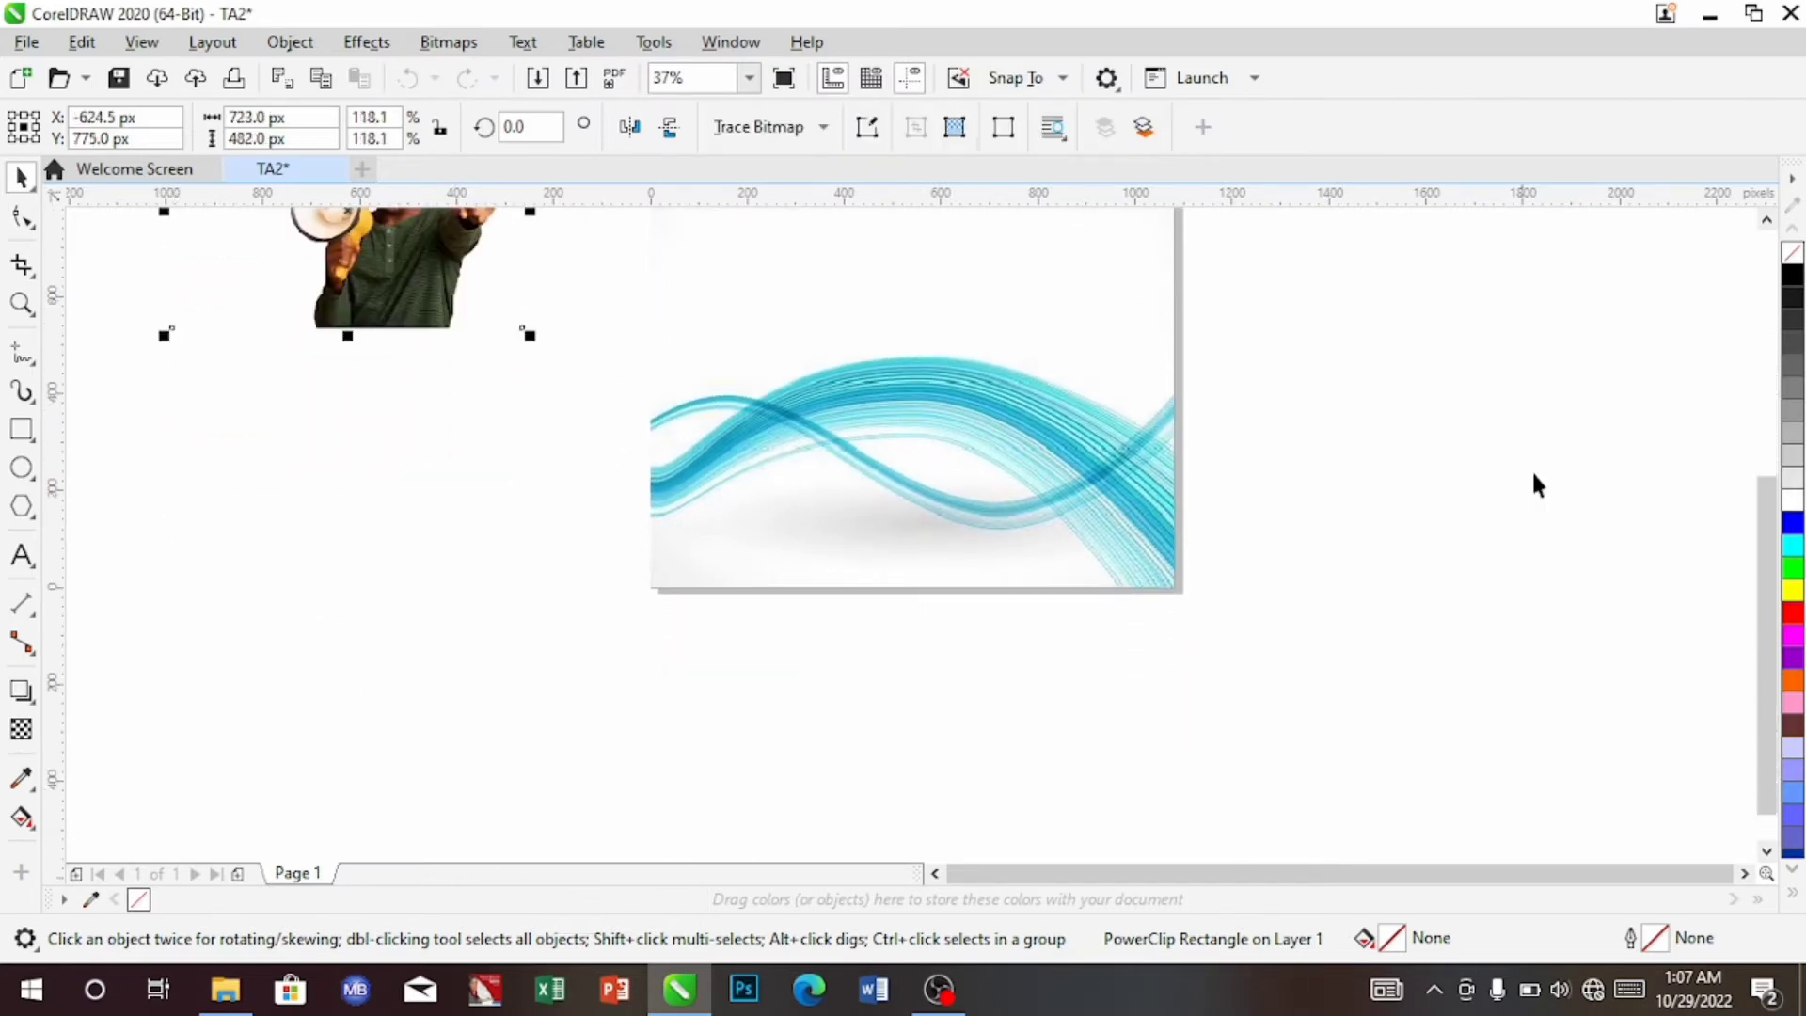
drag(1764, 554, 1765, 392)
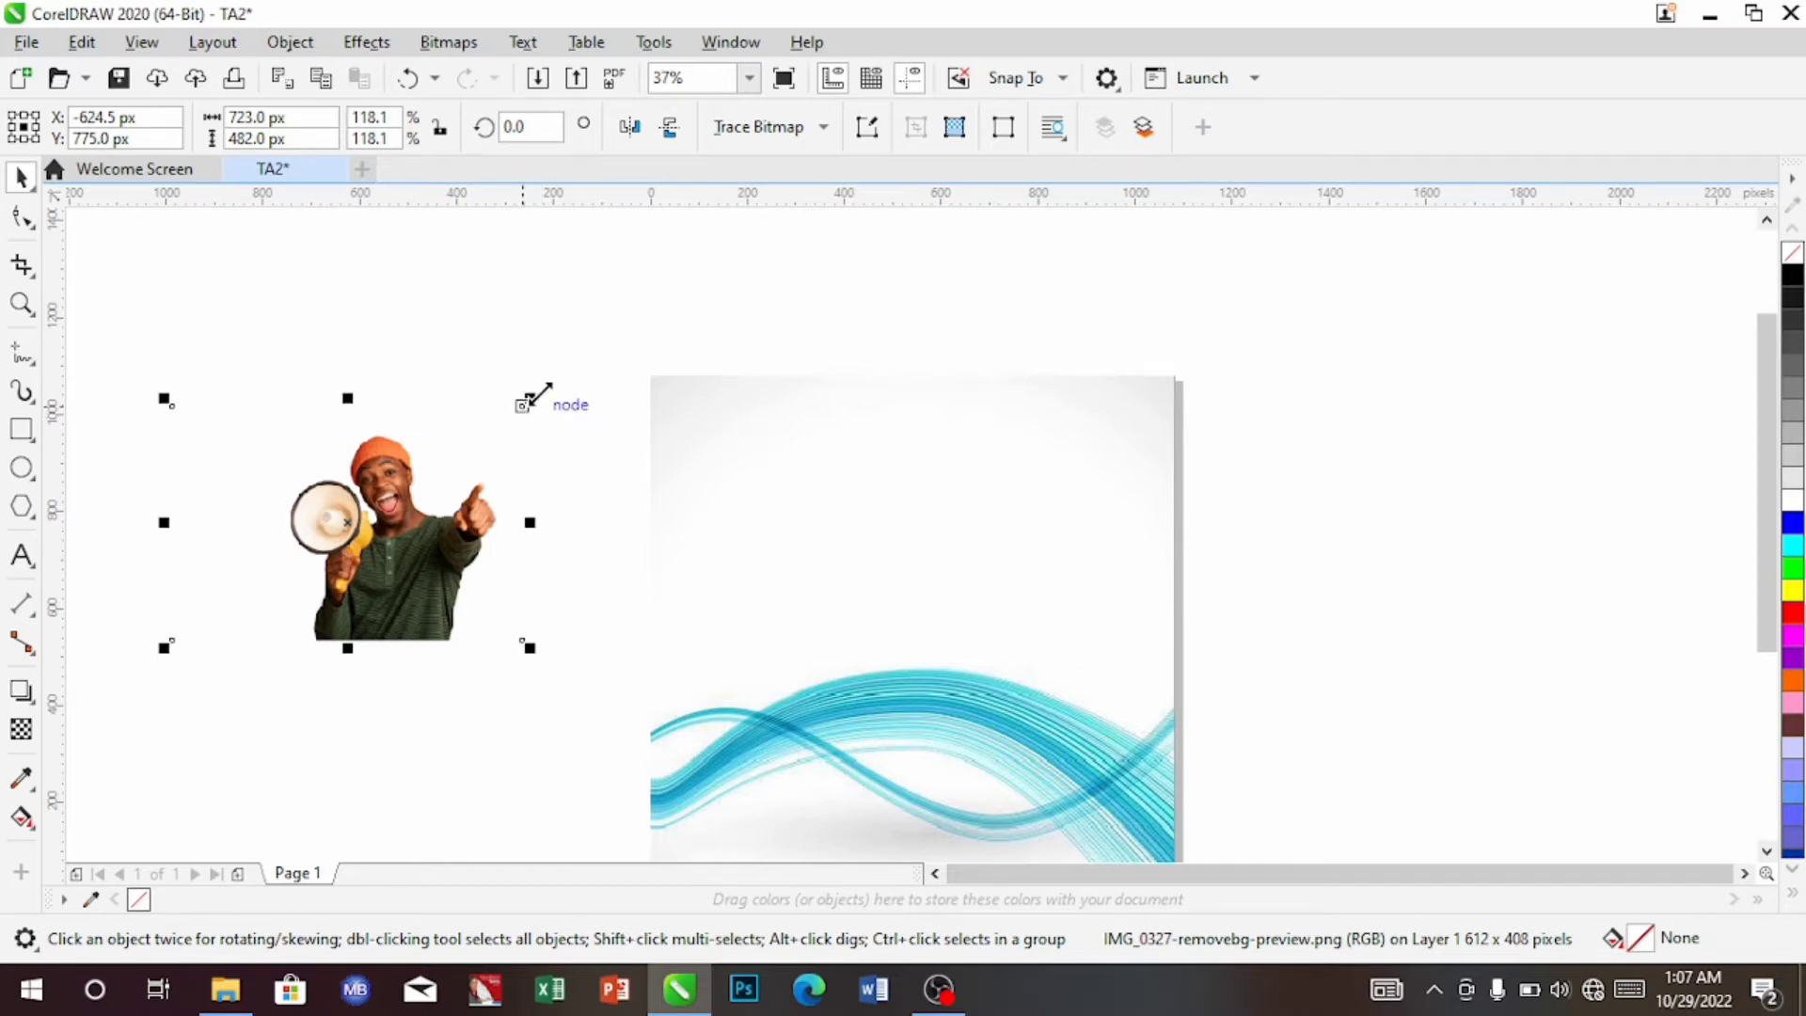
drag(532, 391, 627, 336)
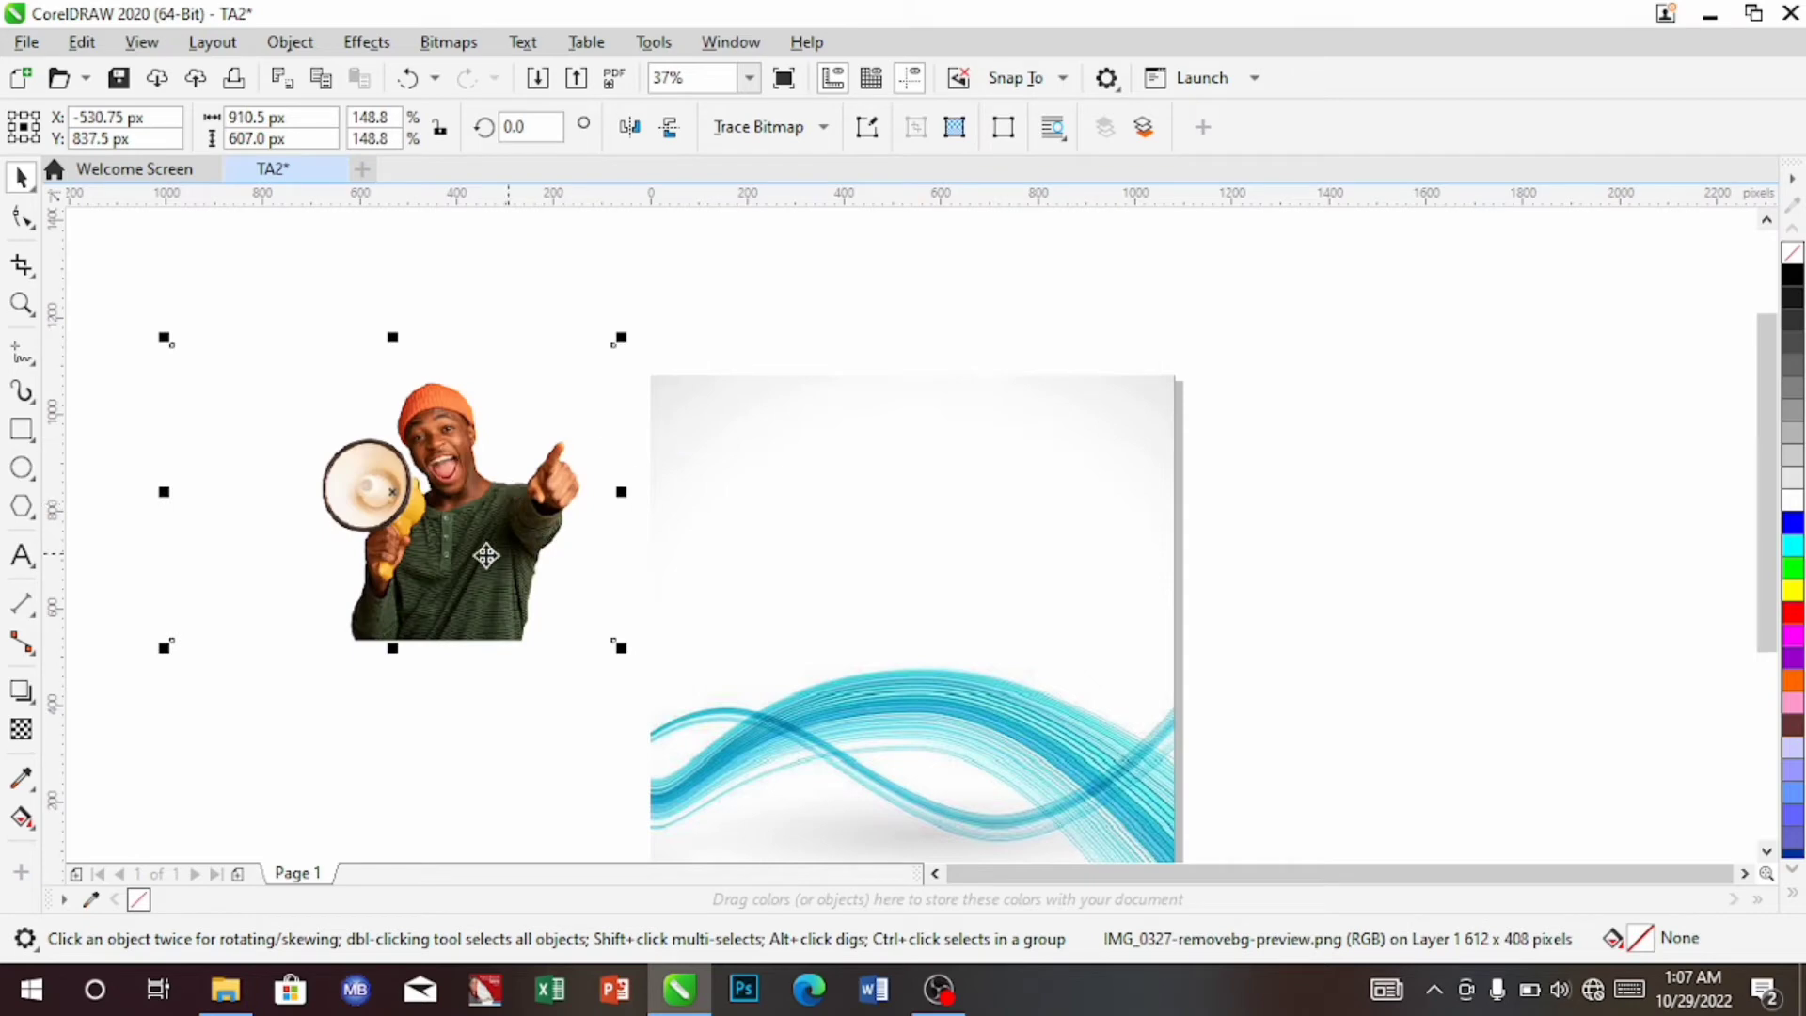
drag(459, 527, 432, 521)
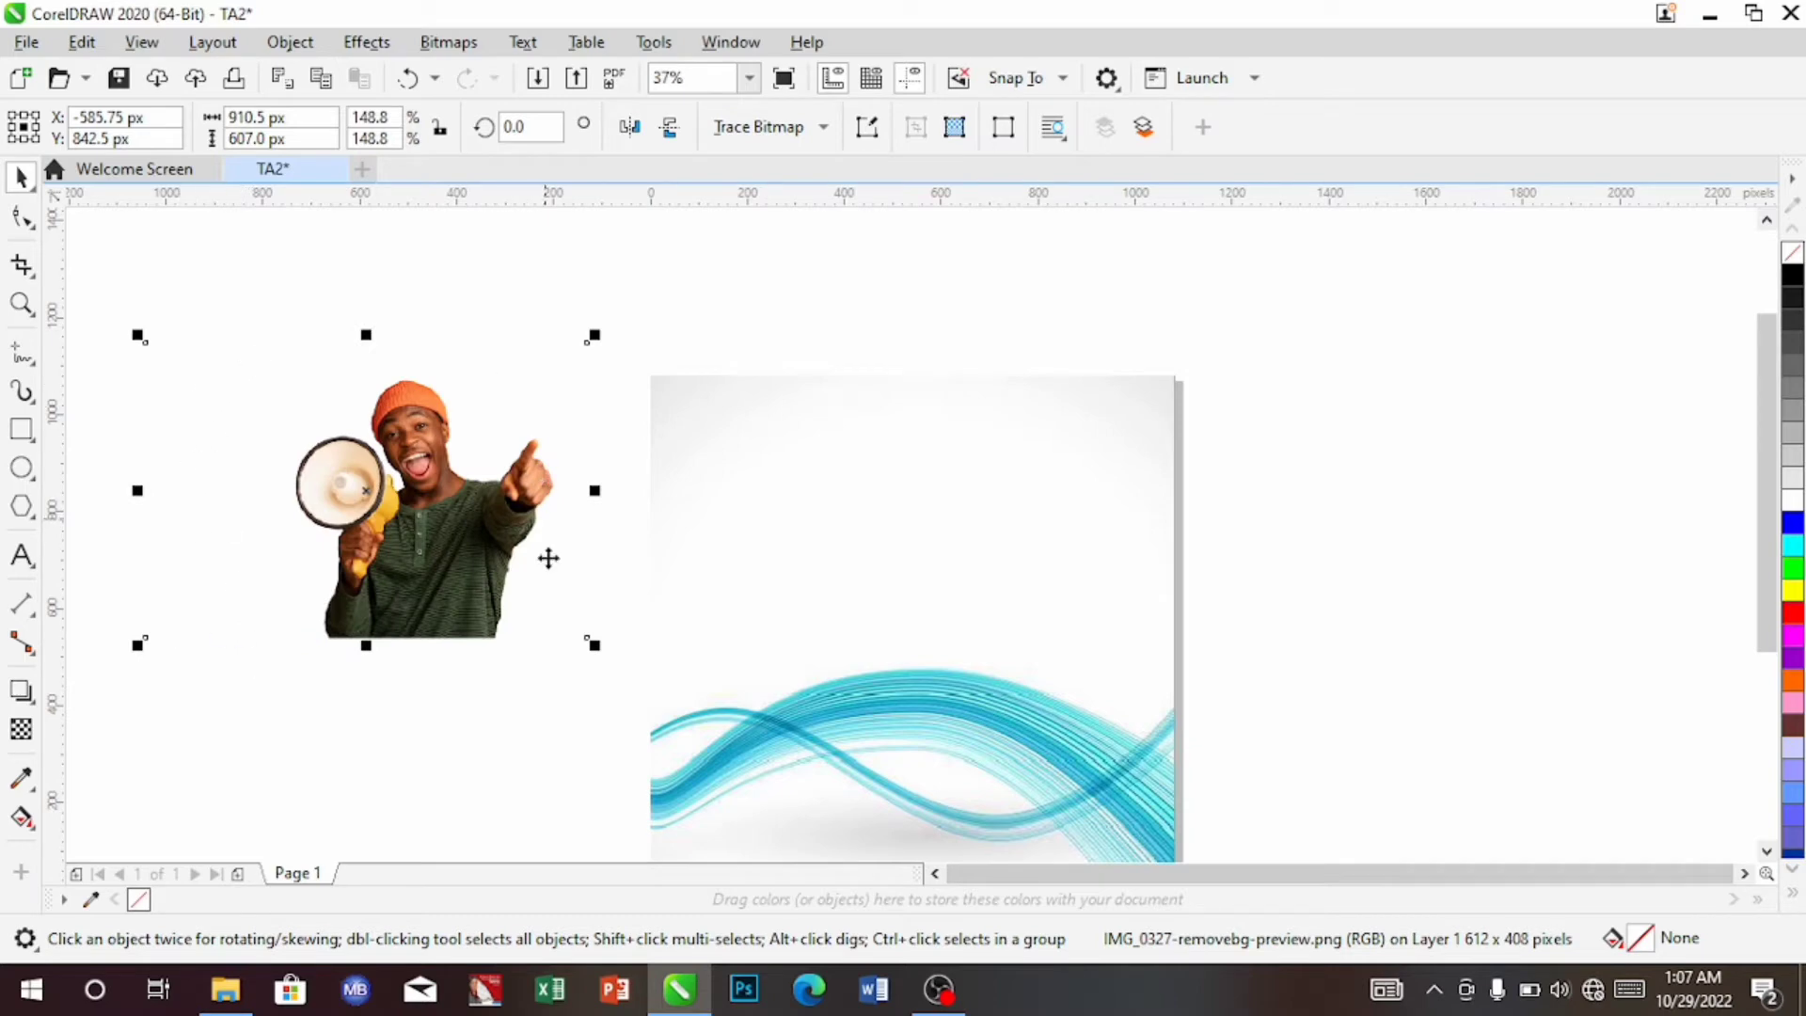
With the Shape tool, pull the photo's left nodes inward and lower its top edge to above the hat
click(23, 216)
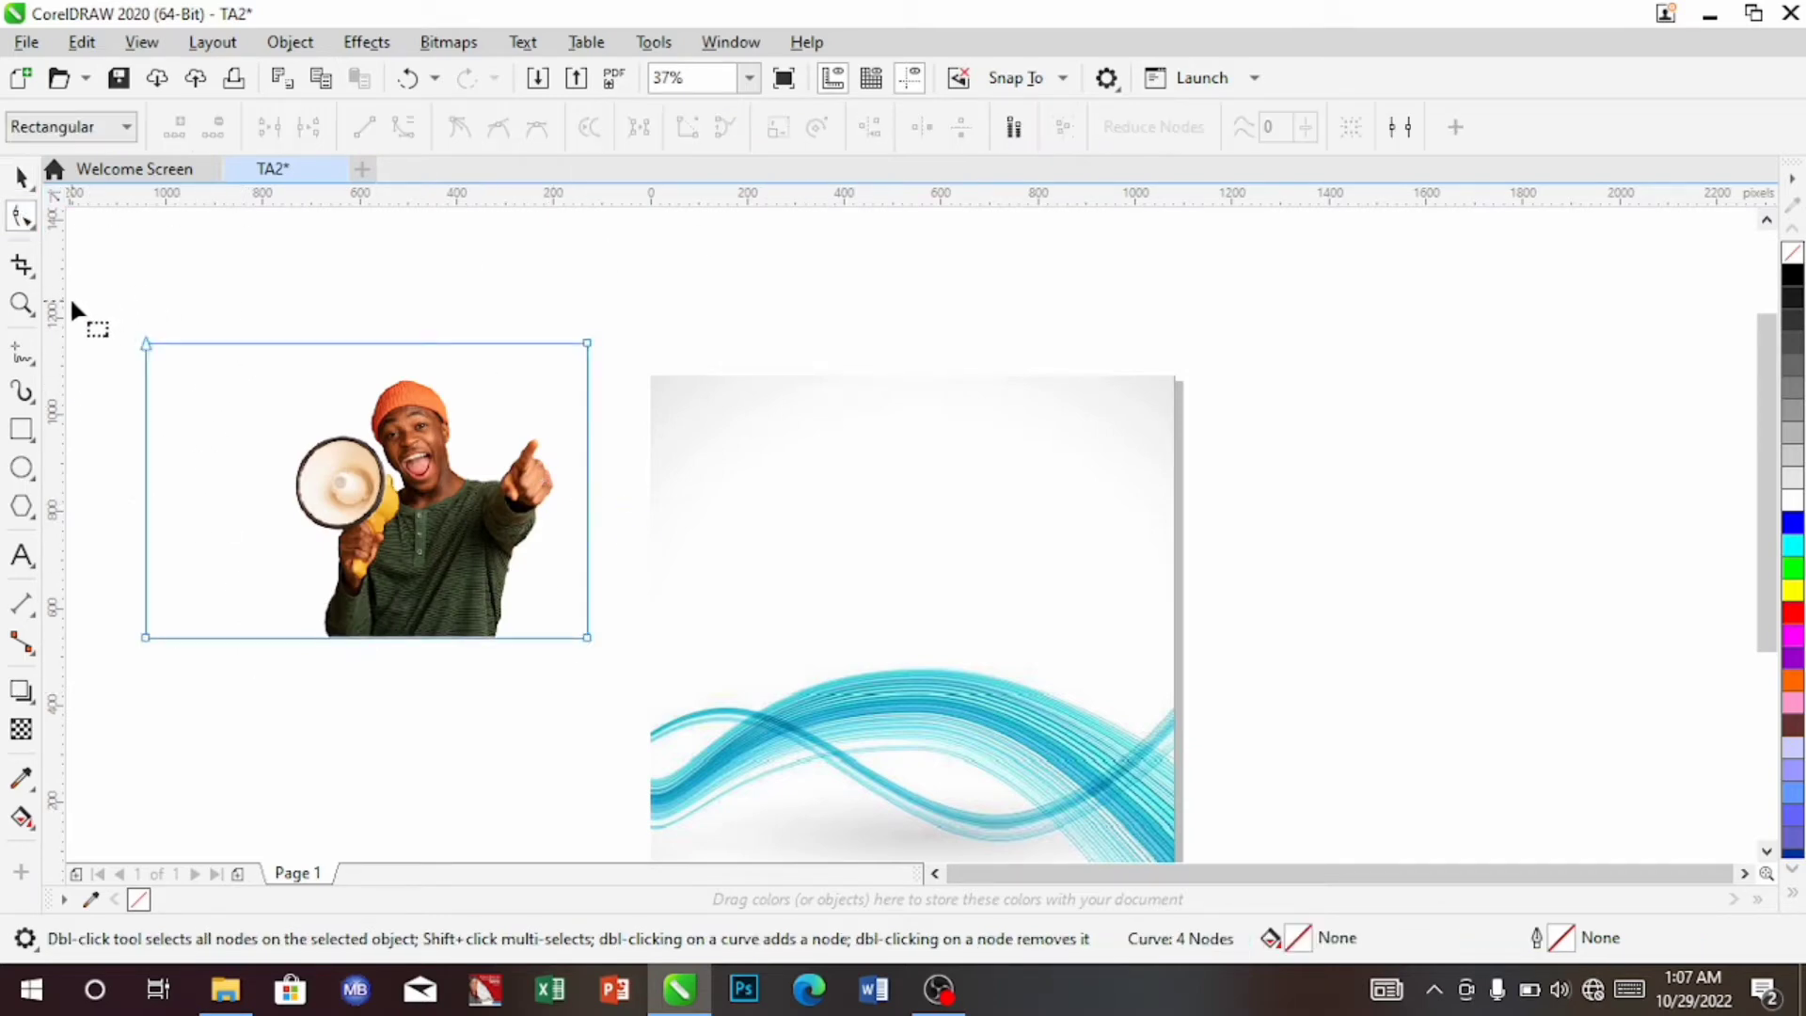
drag(73, 303, 301, 732)
drag(180, 637, 321, 636)
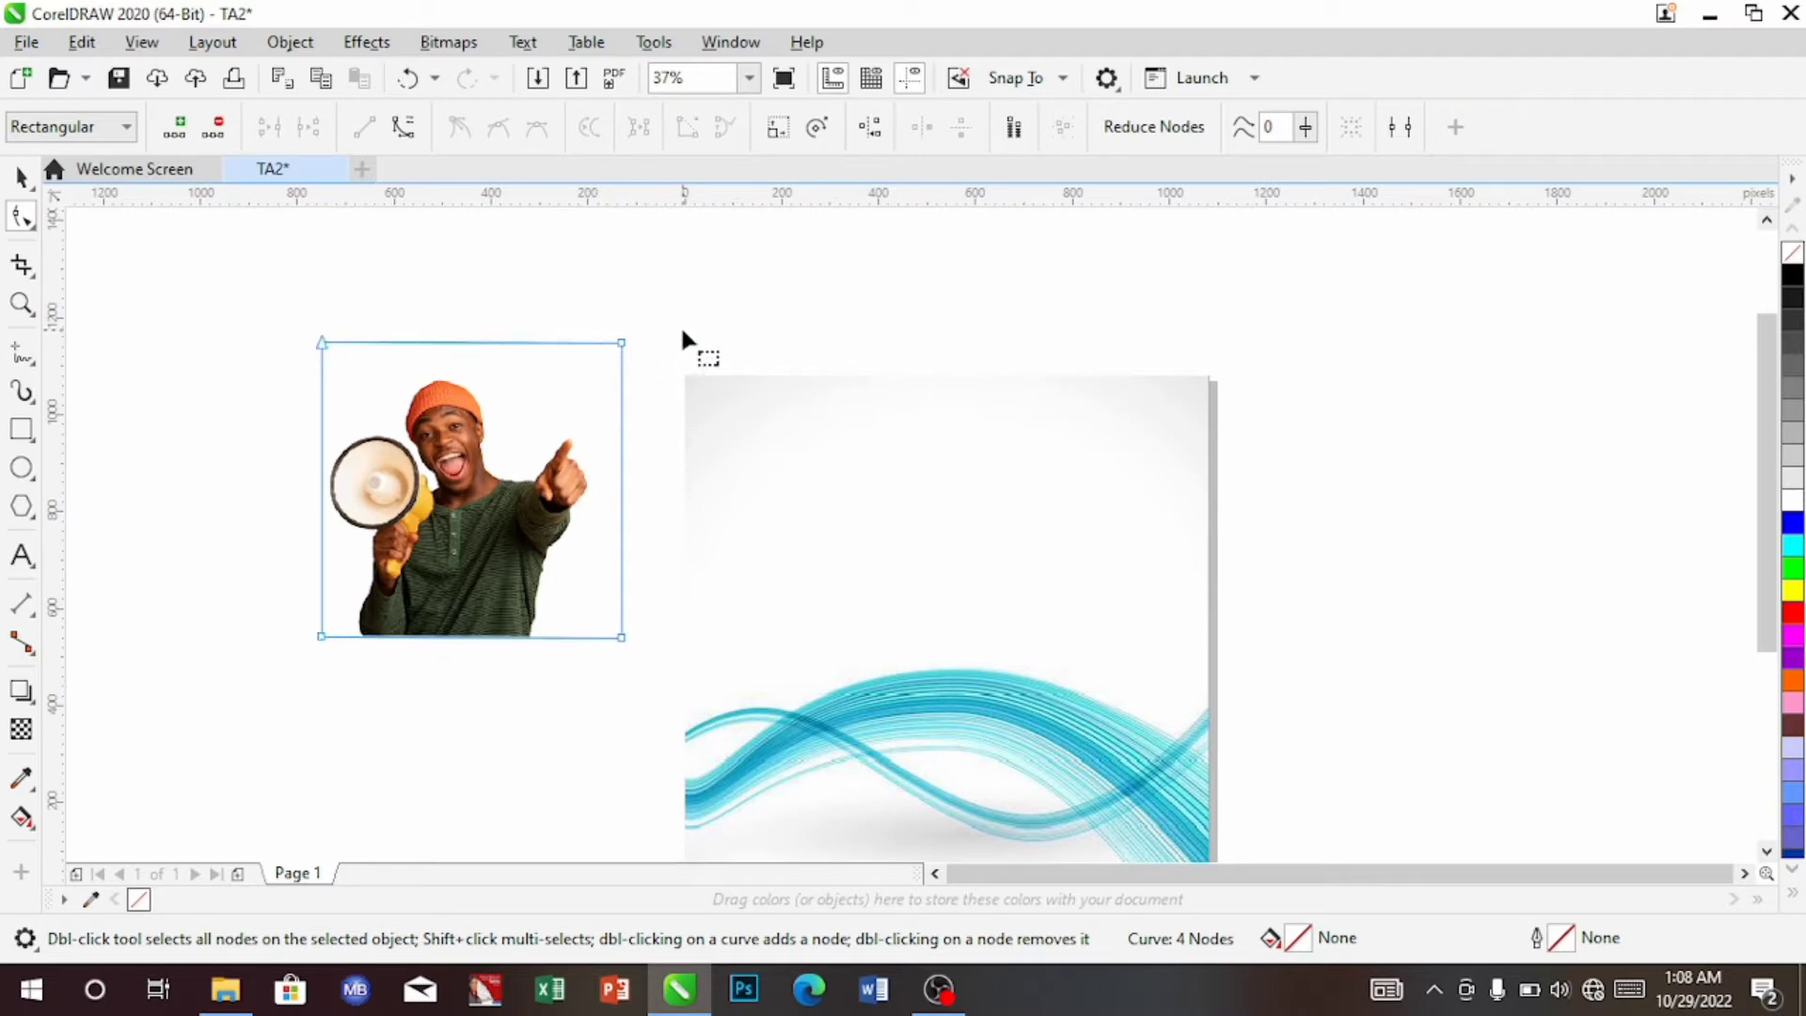
drag(683, 331, 602, 320)
drag(618, 490, 596, 648)
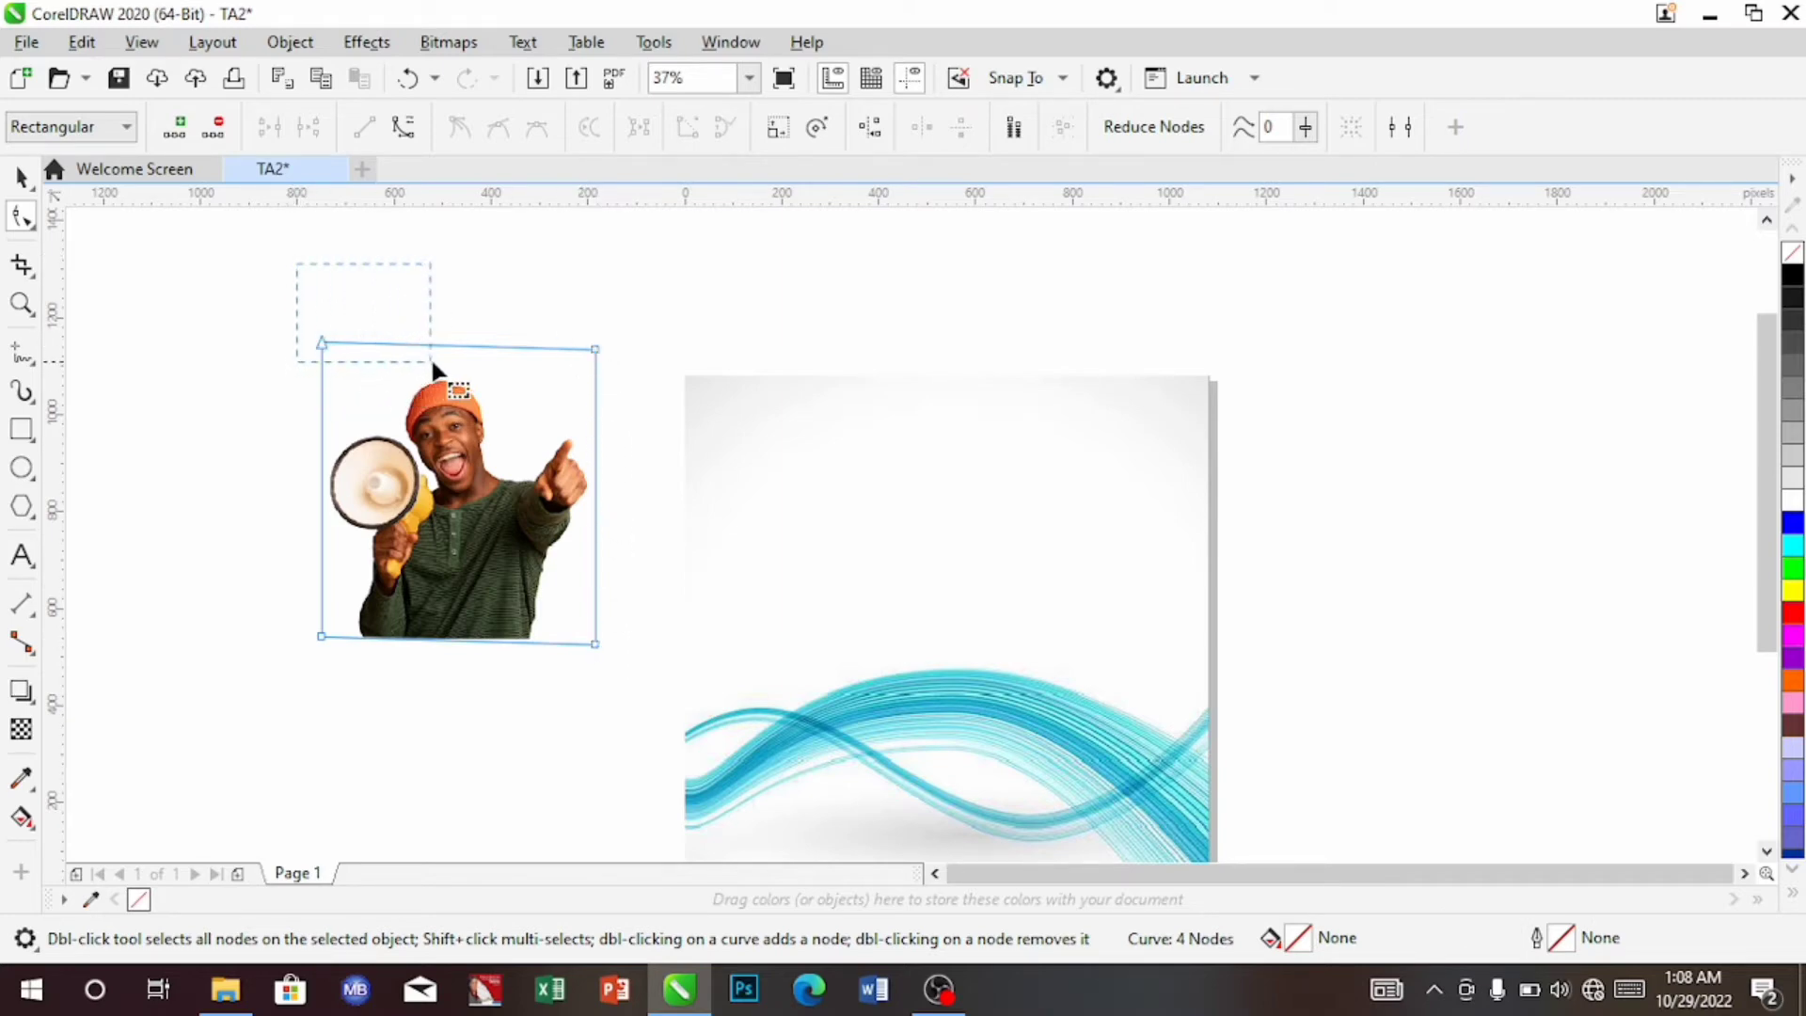
drag(516, 366, 596, 371)
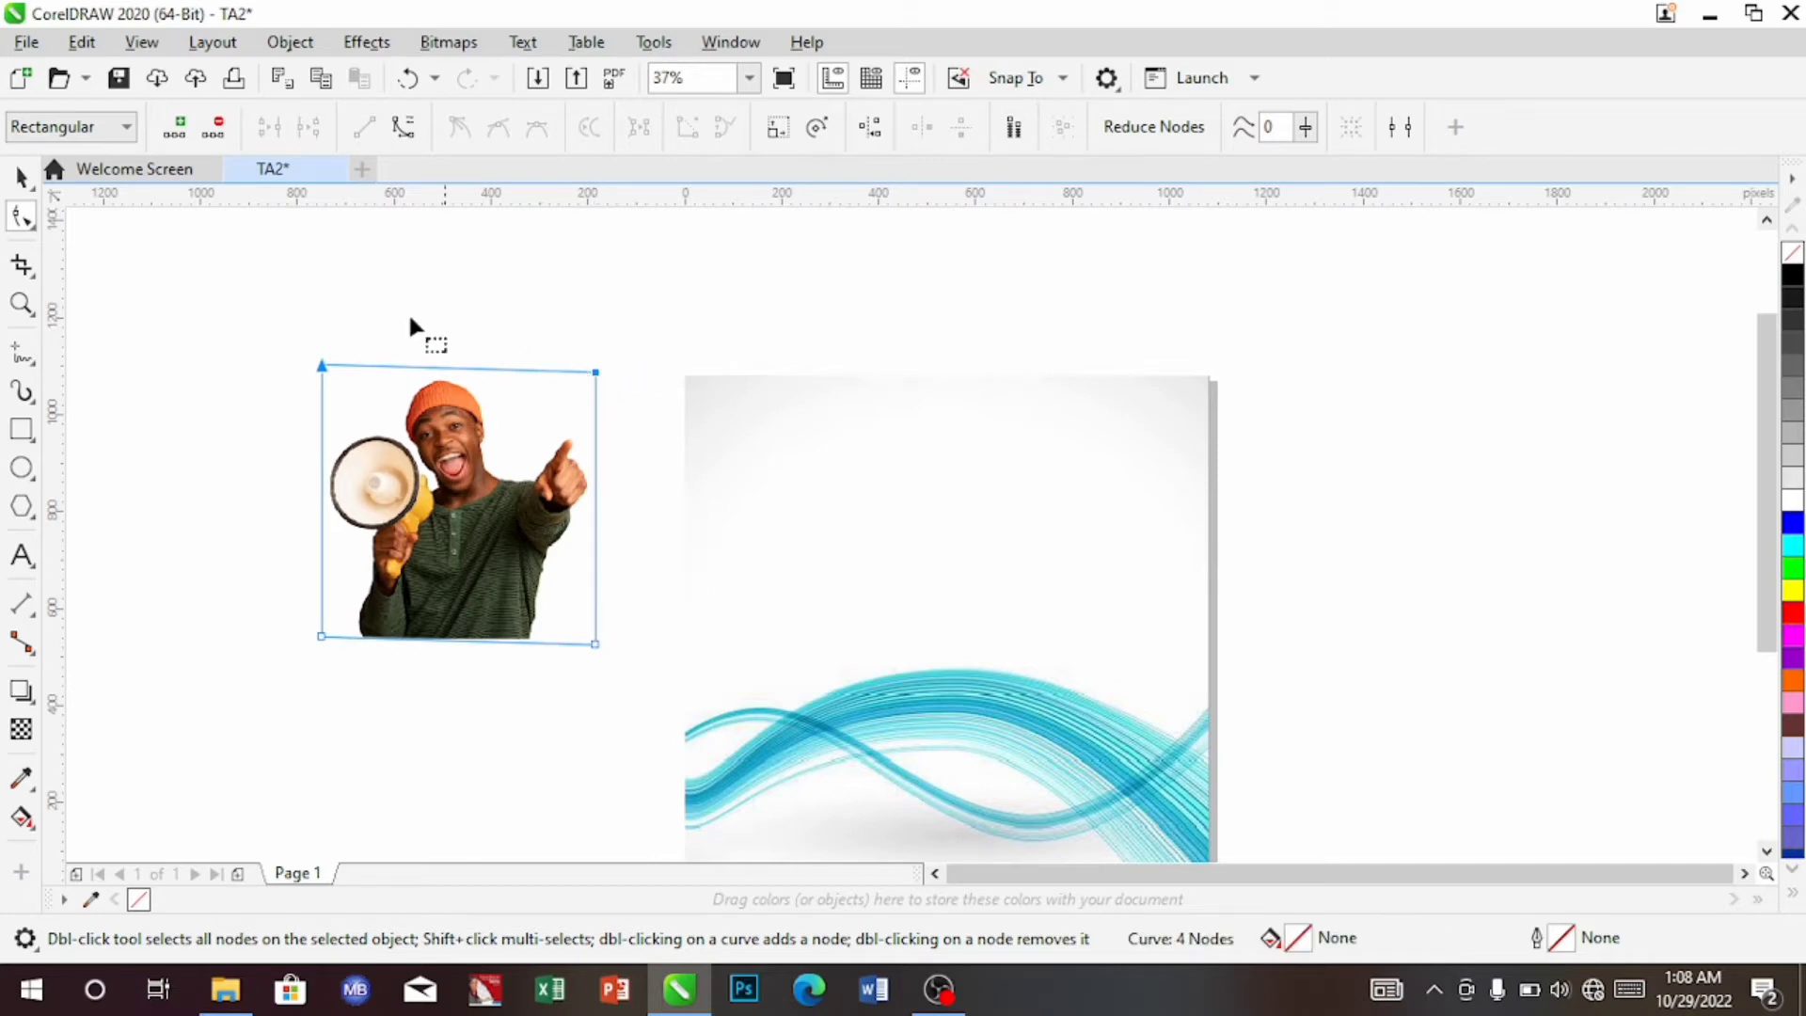
click(19, 177)
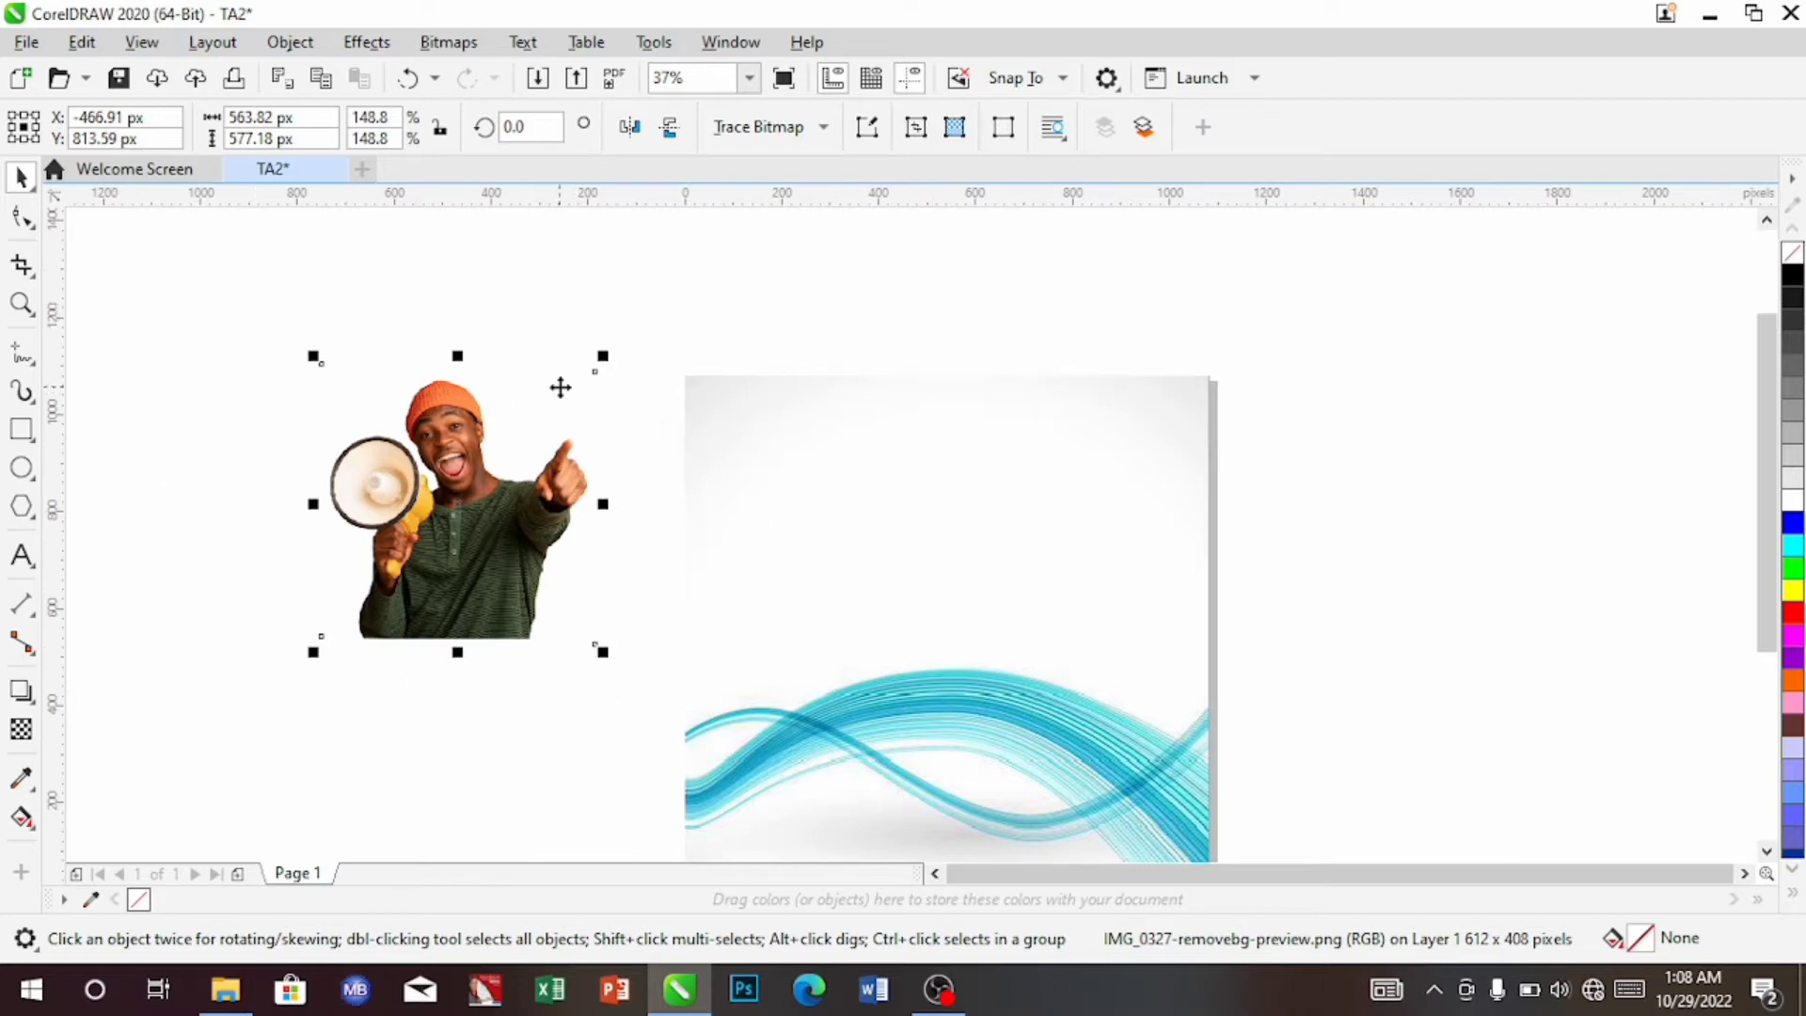
Shift the trimmed megaphone photo left and PowerClip it inside the wave background frame
drag(463, 524, 415, 525)
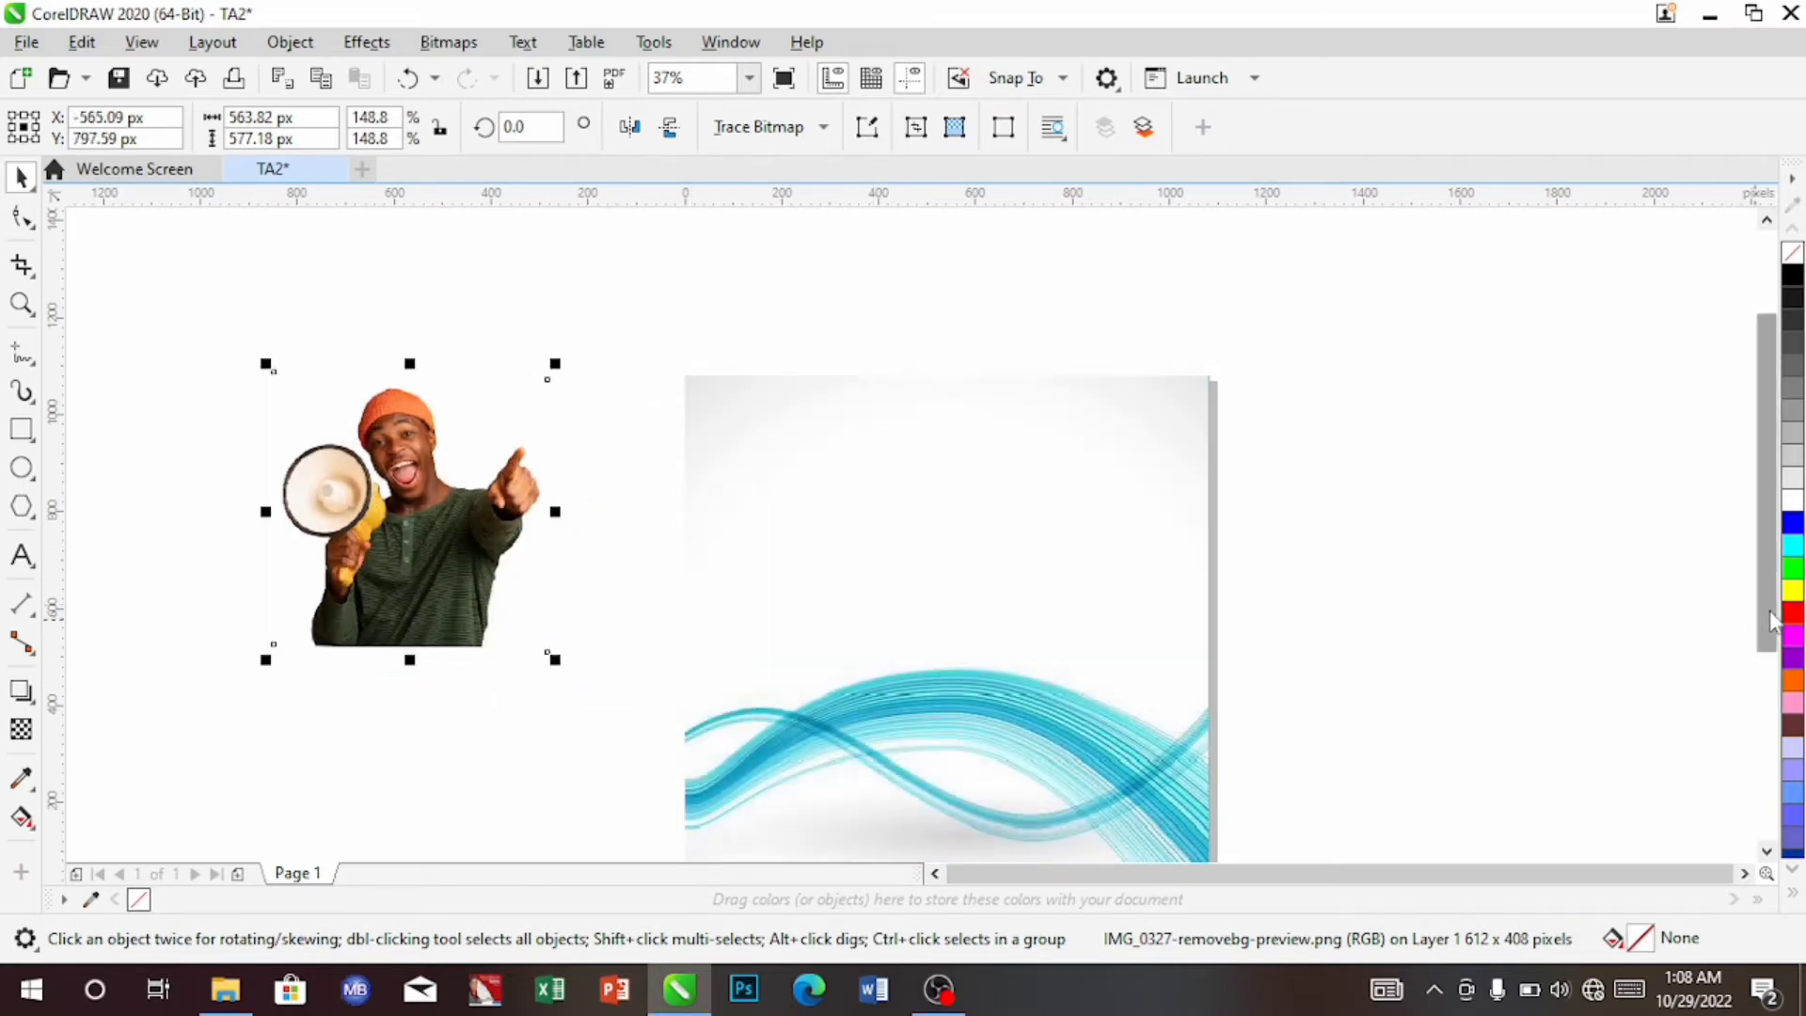
drag(1771, 618, 1769, 661)
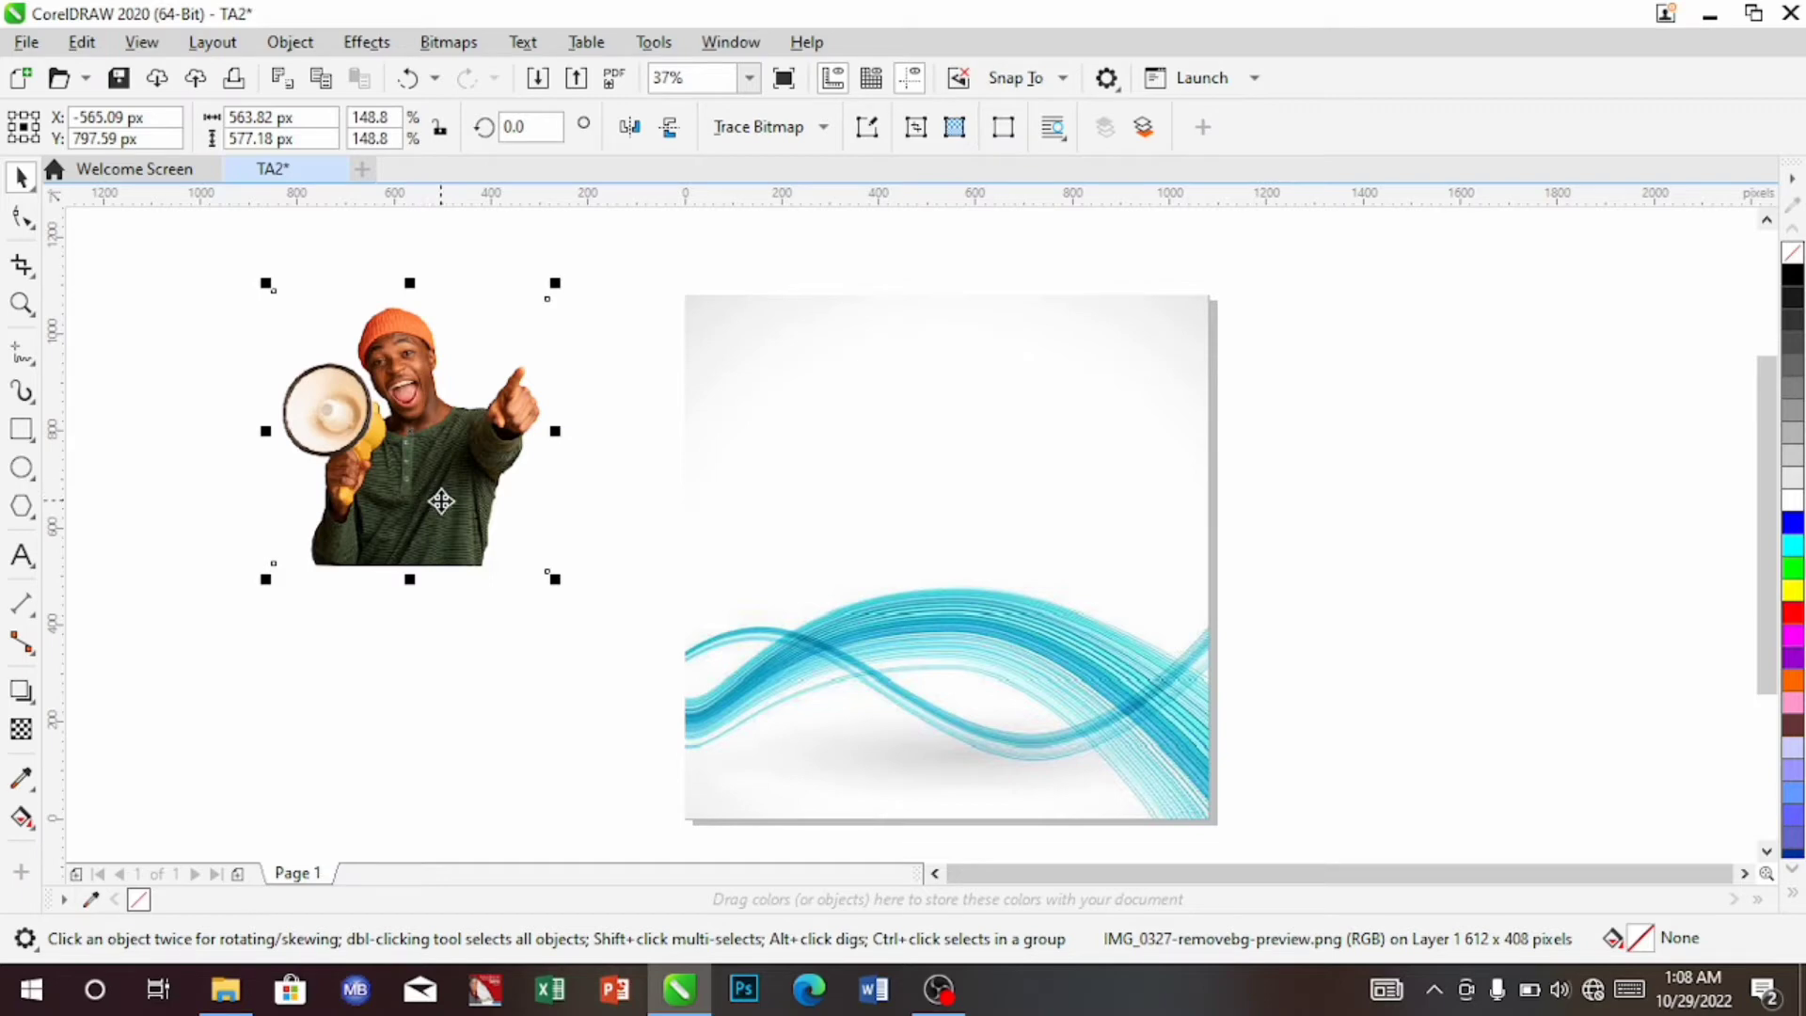
right_click(442, 500)
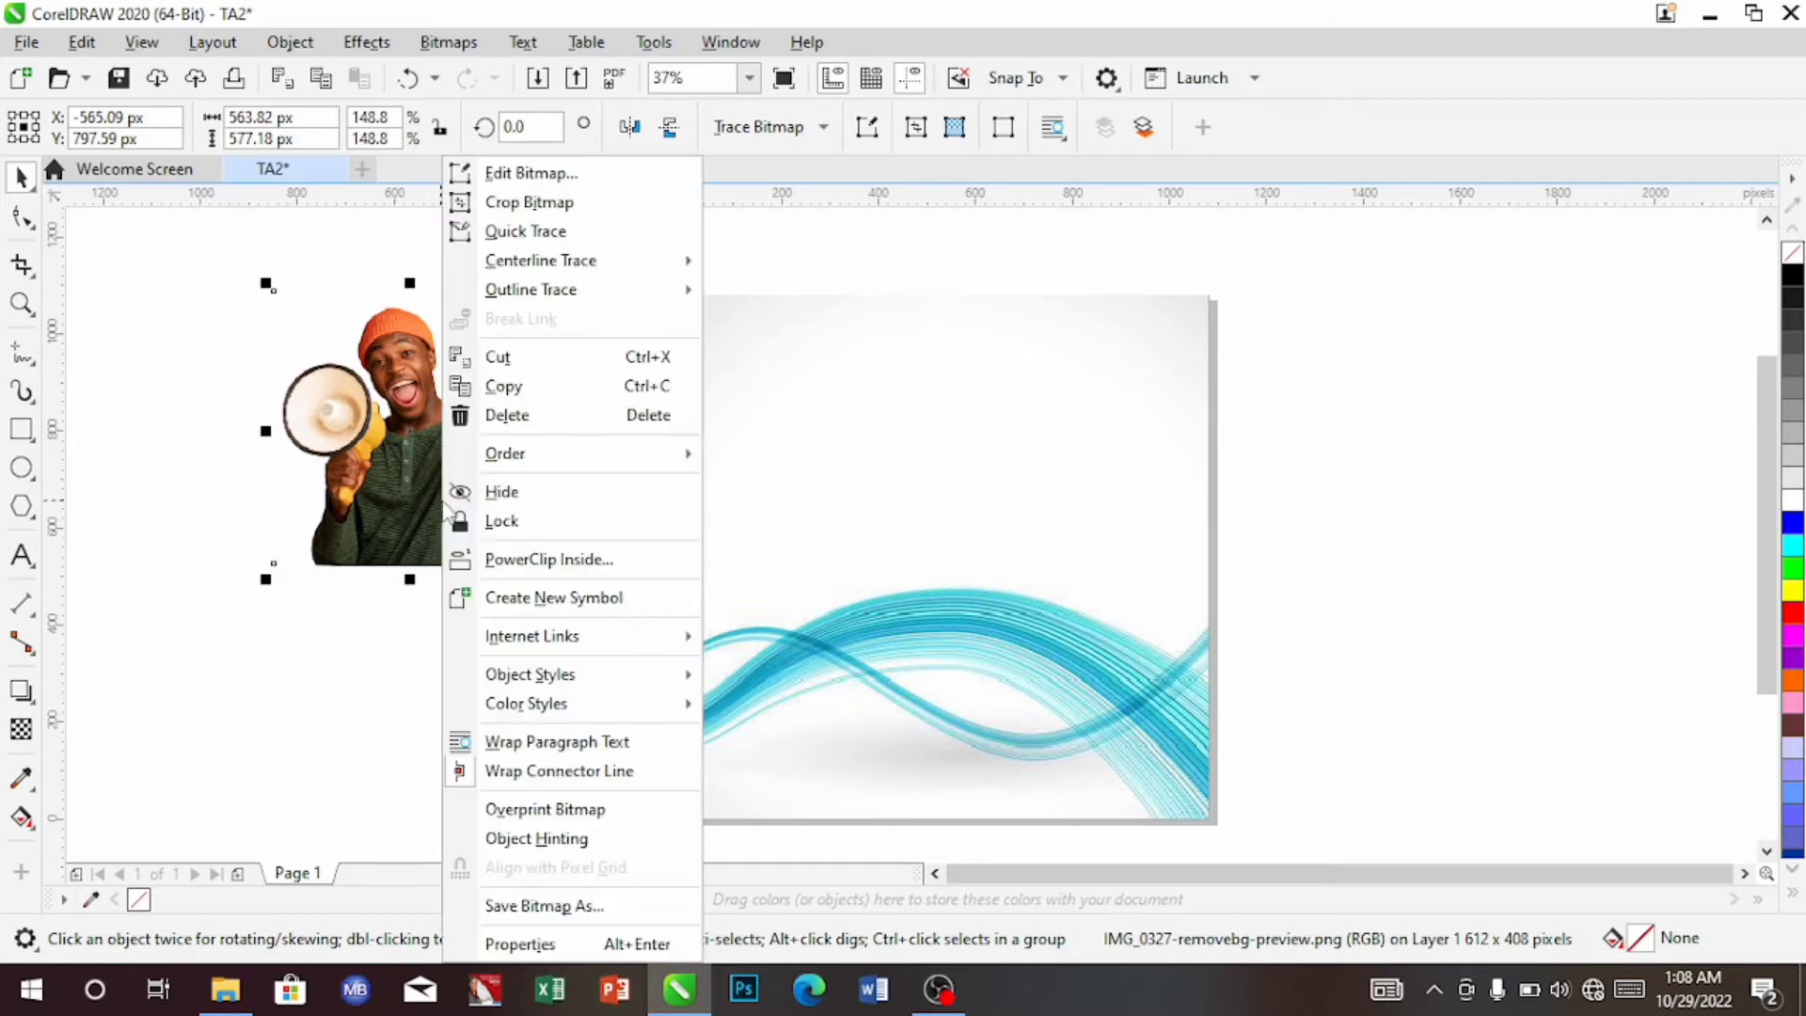
click(576, 564)
click(983, 727)
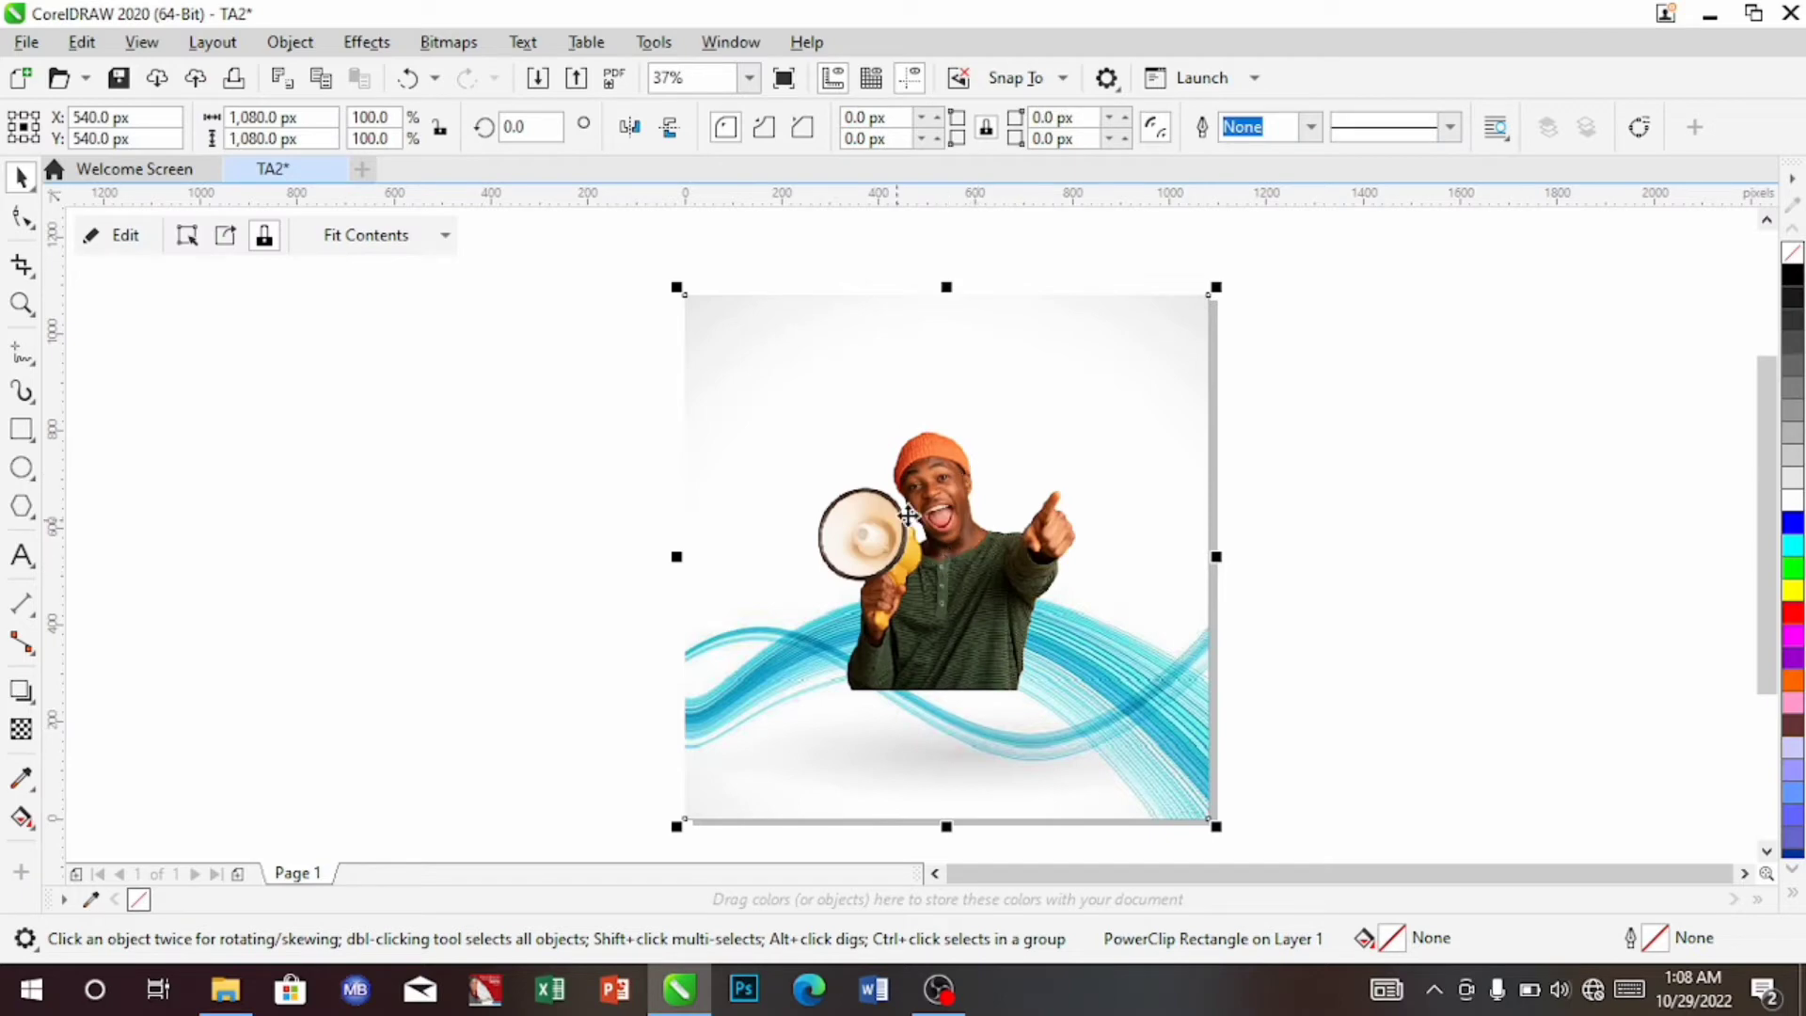
Enter the frame's contents and select the megaphone photo for editing
click(966, 558)
click(966, 558)
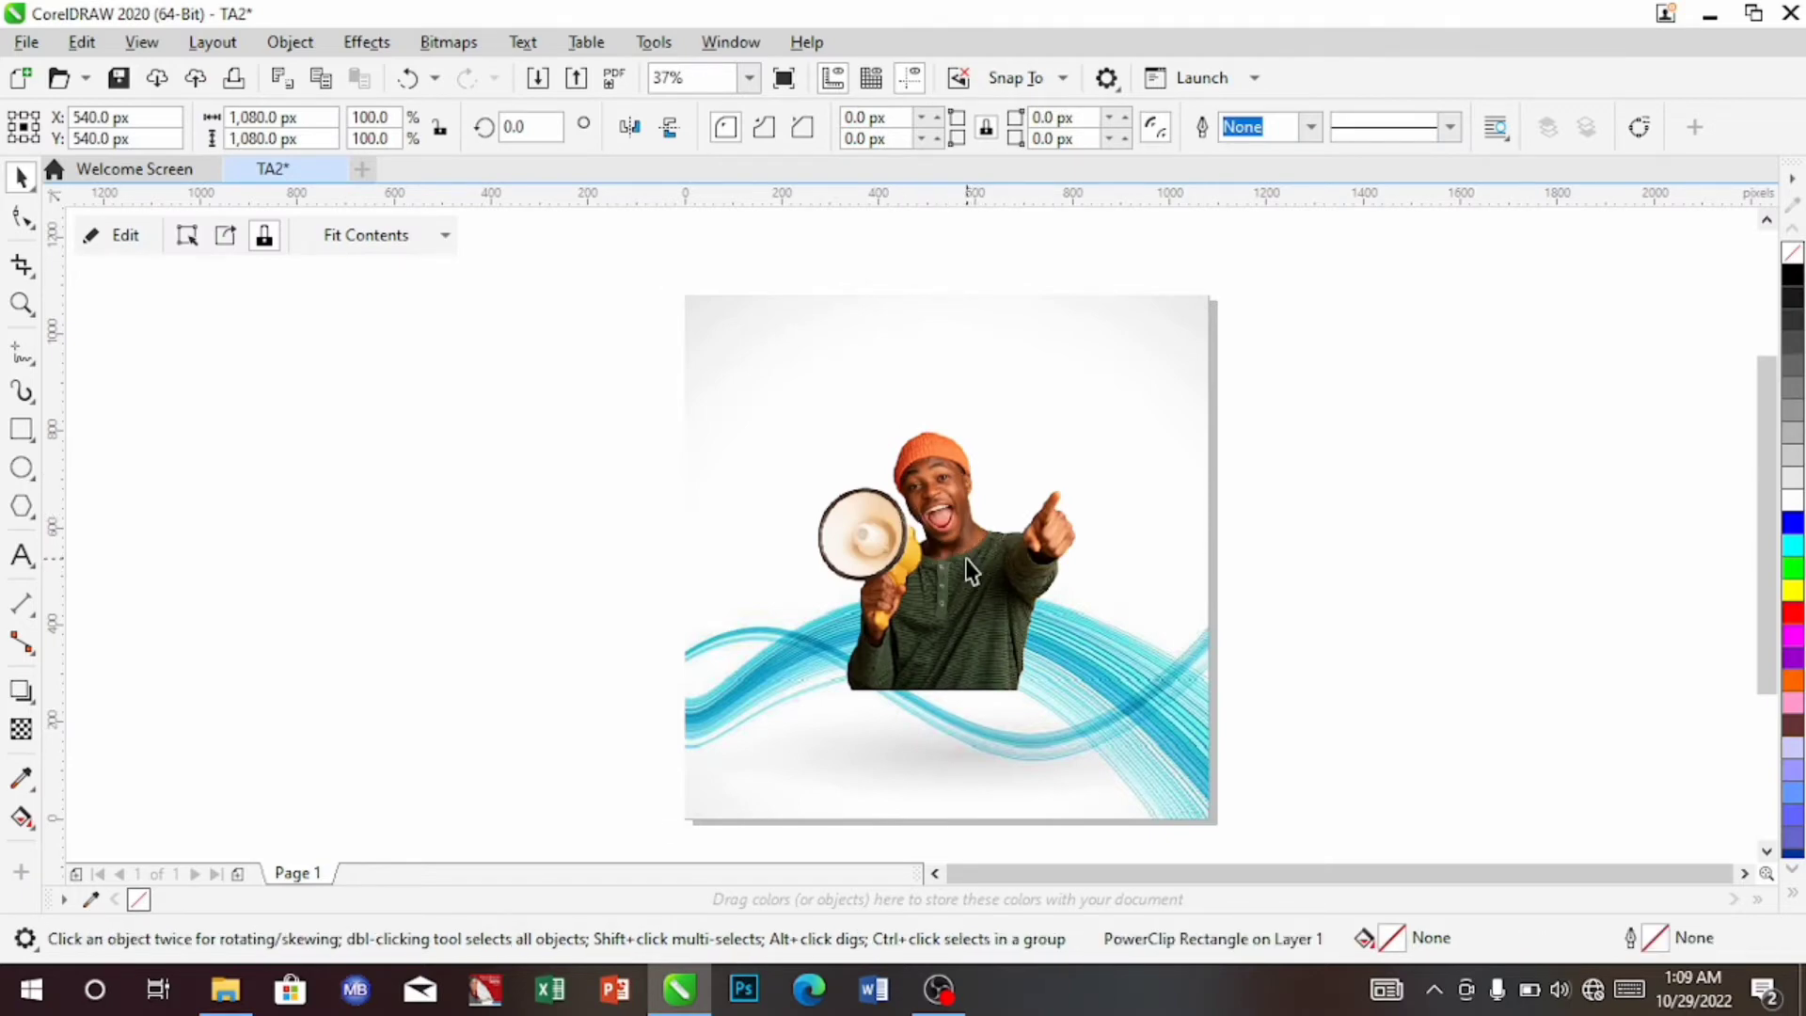
click(971, 569)
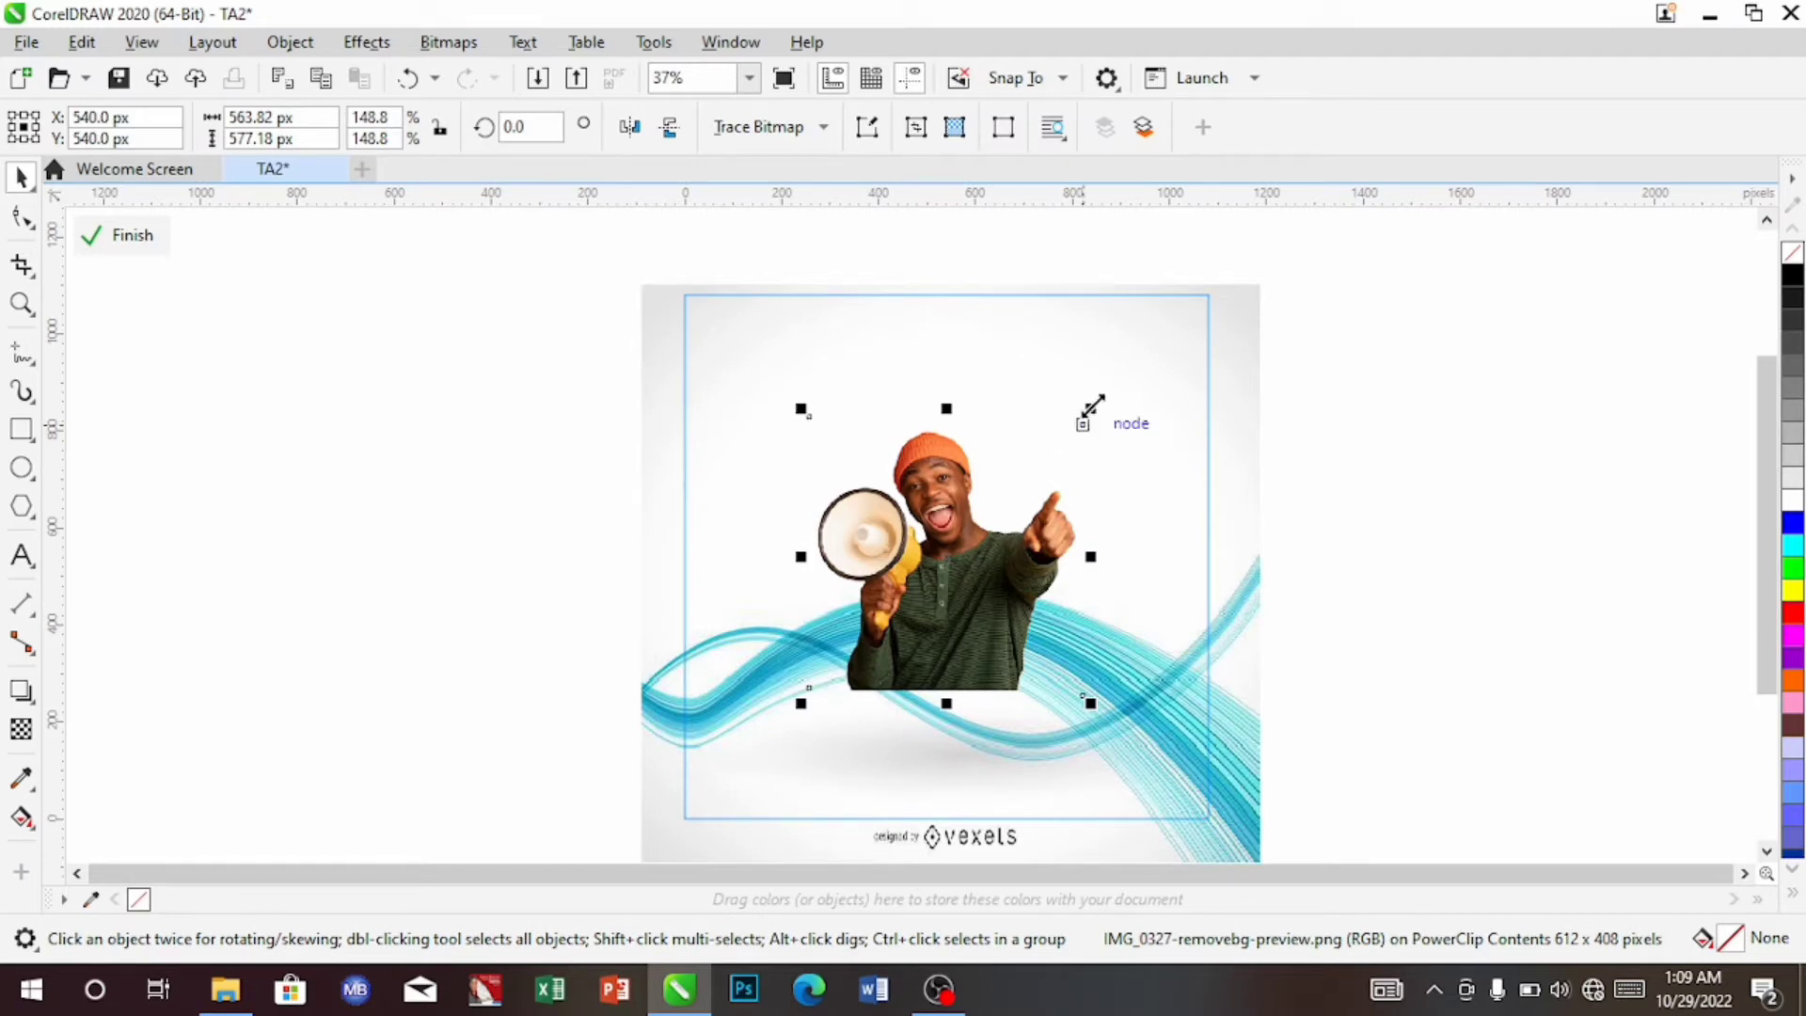
Enlarge the megaphone photo in the frame and lower it onto the bottom edge over the cyan waves
drag(1090, 409, 1130, 374)
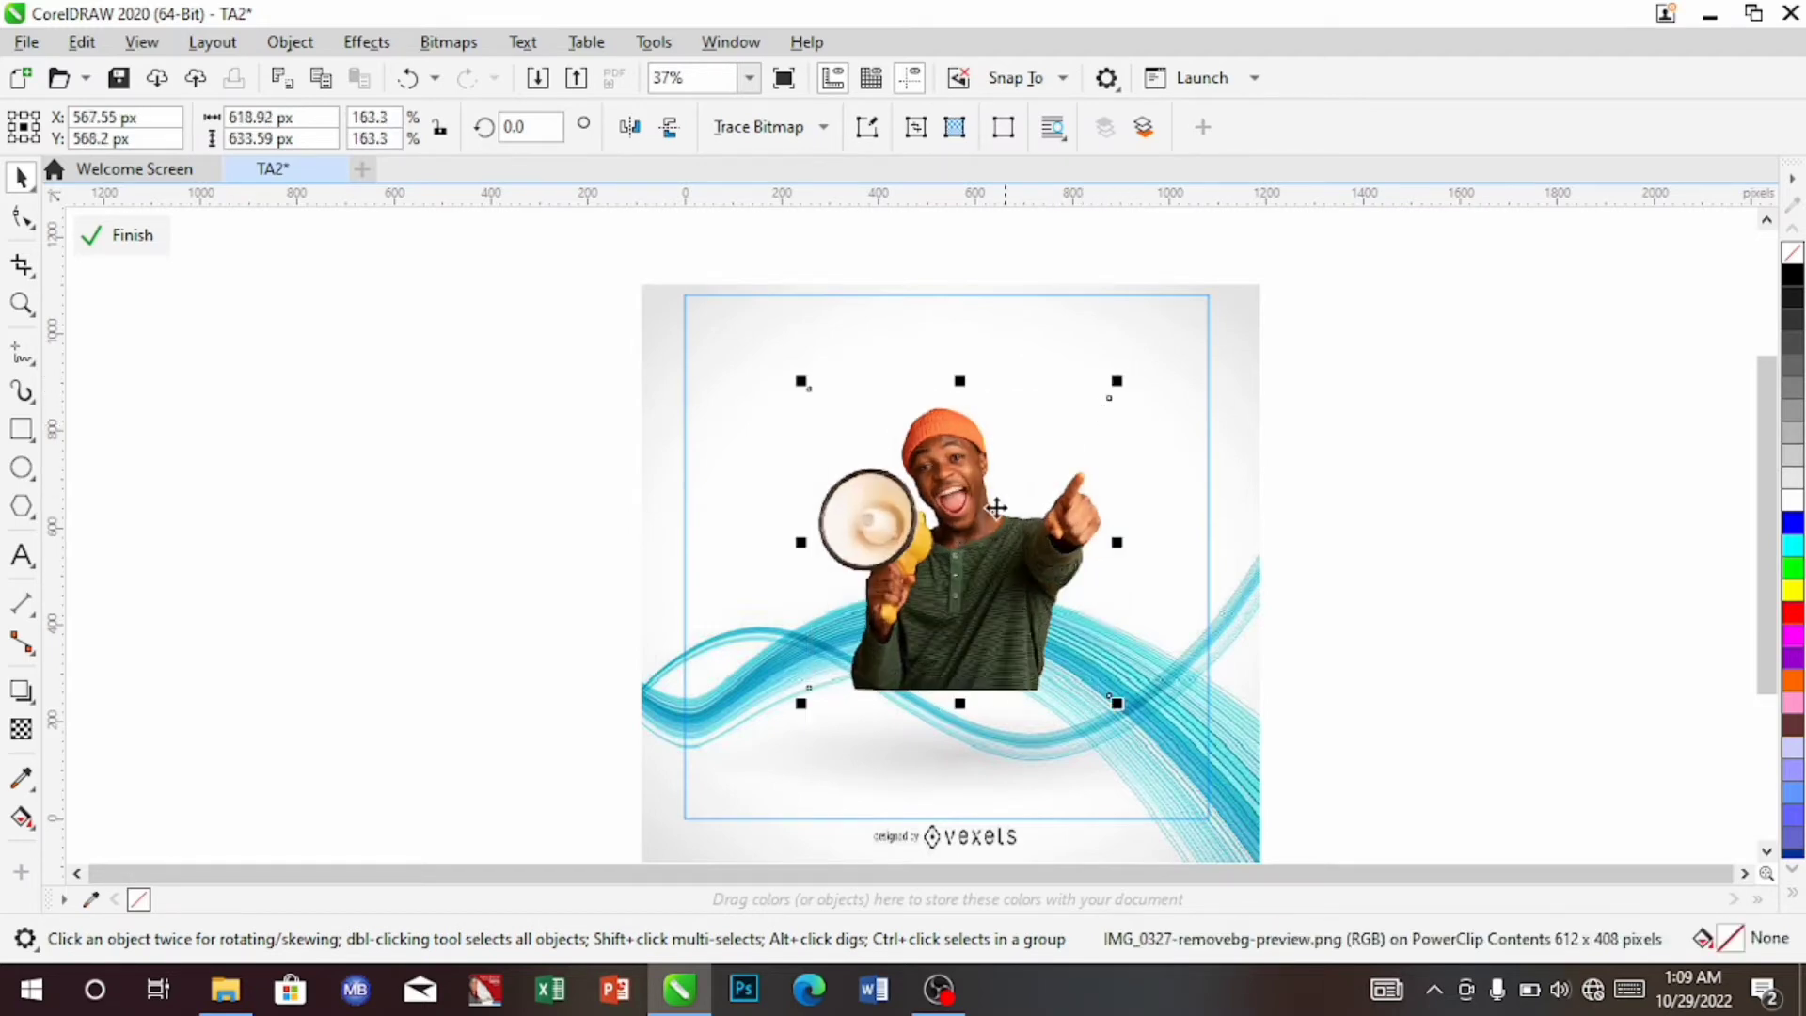
drag(977, 523, 990, 672)
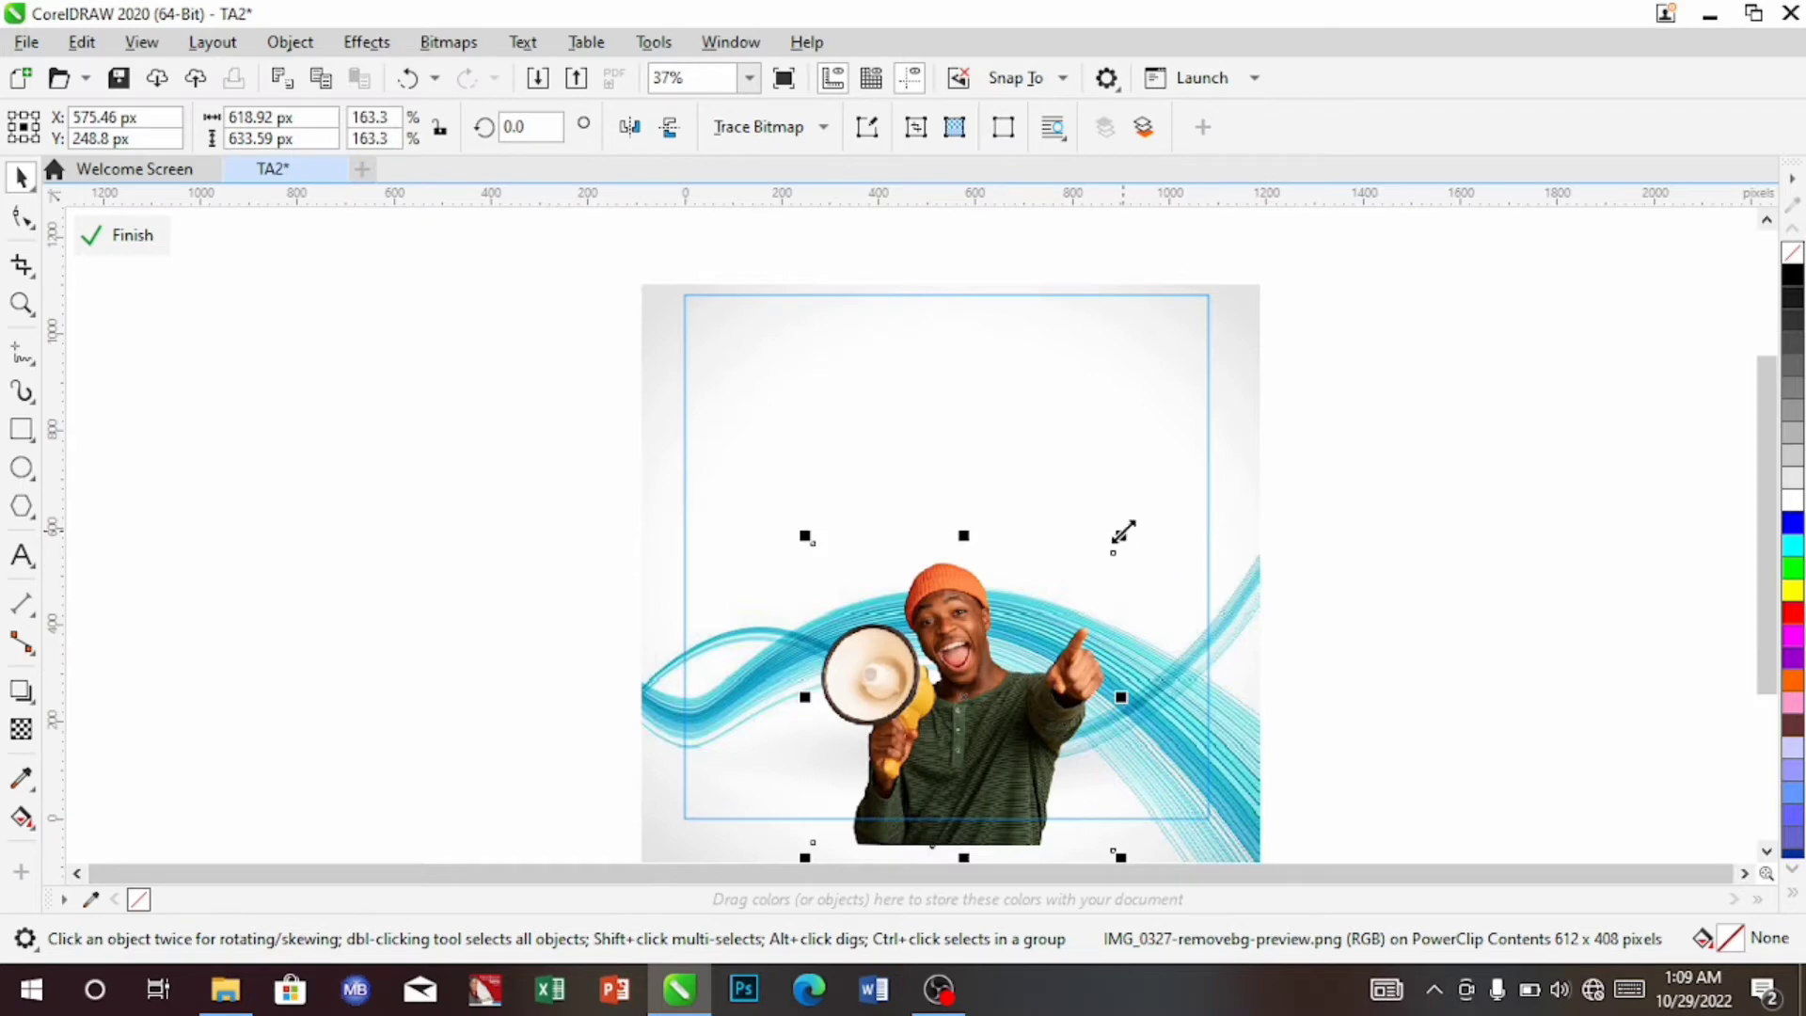
drag(1122, 534, 1164, 470)
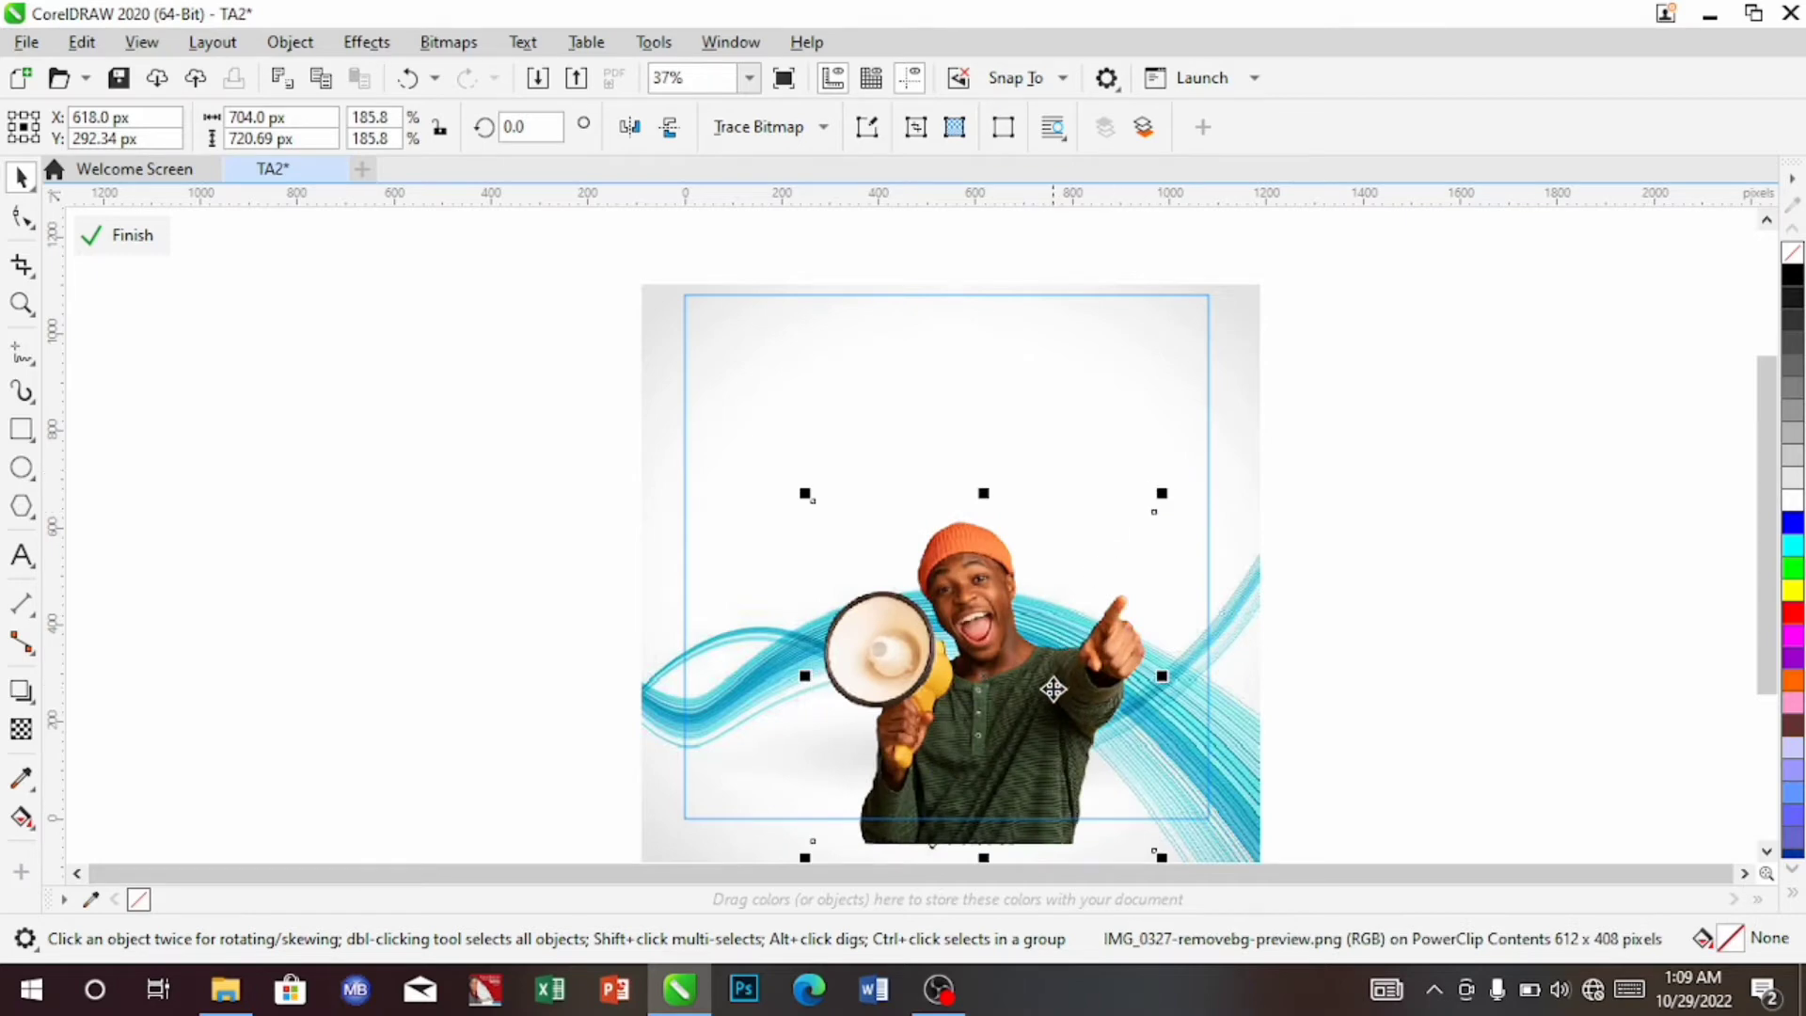
drag(1040, 703, 1017, 702)
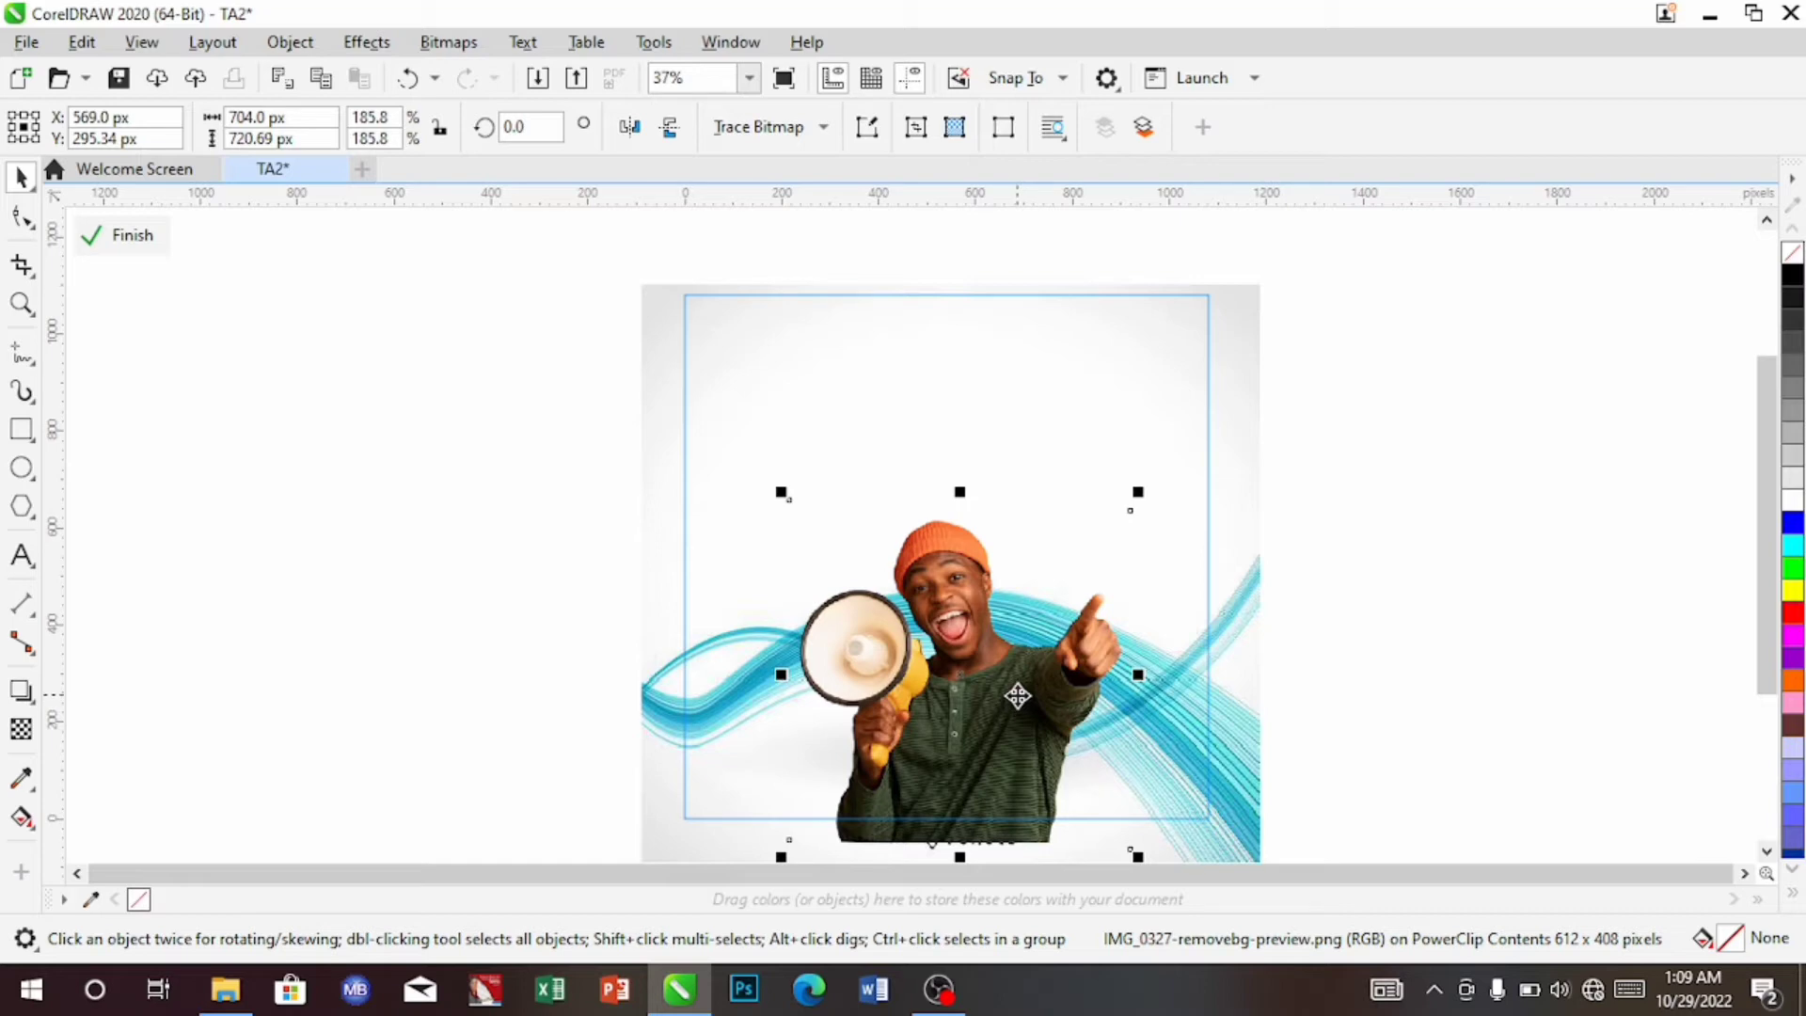
key(Up)
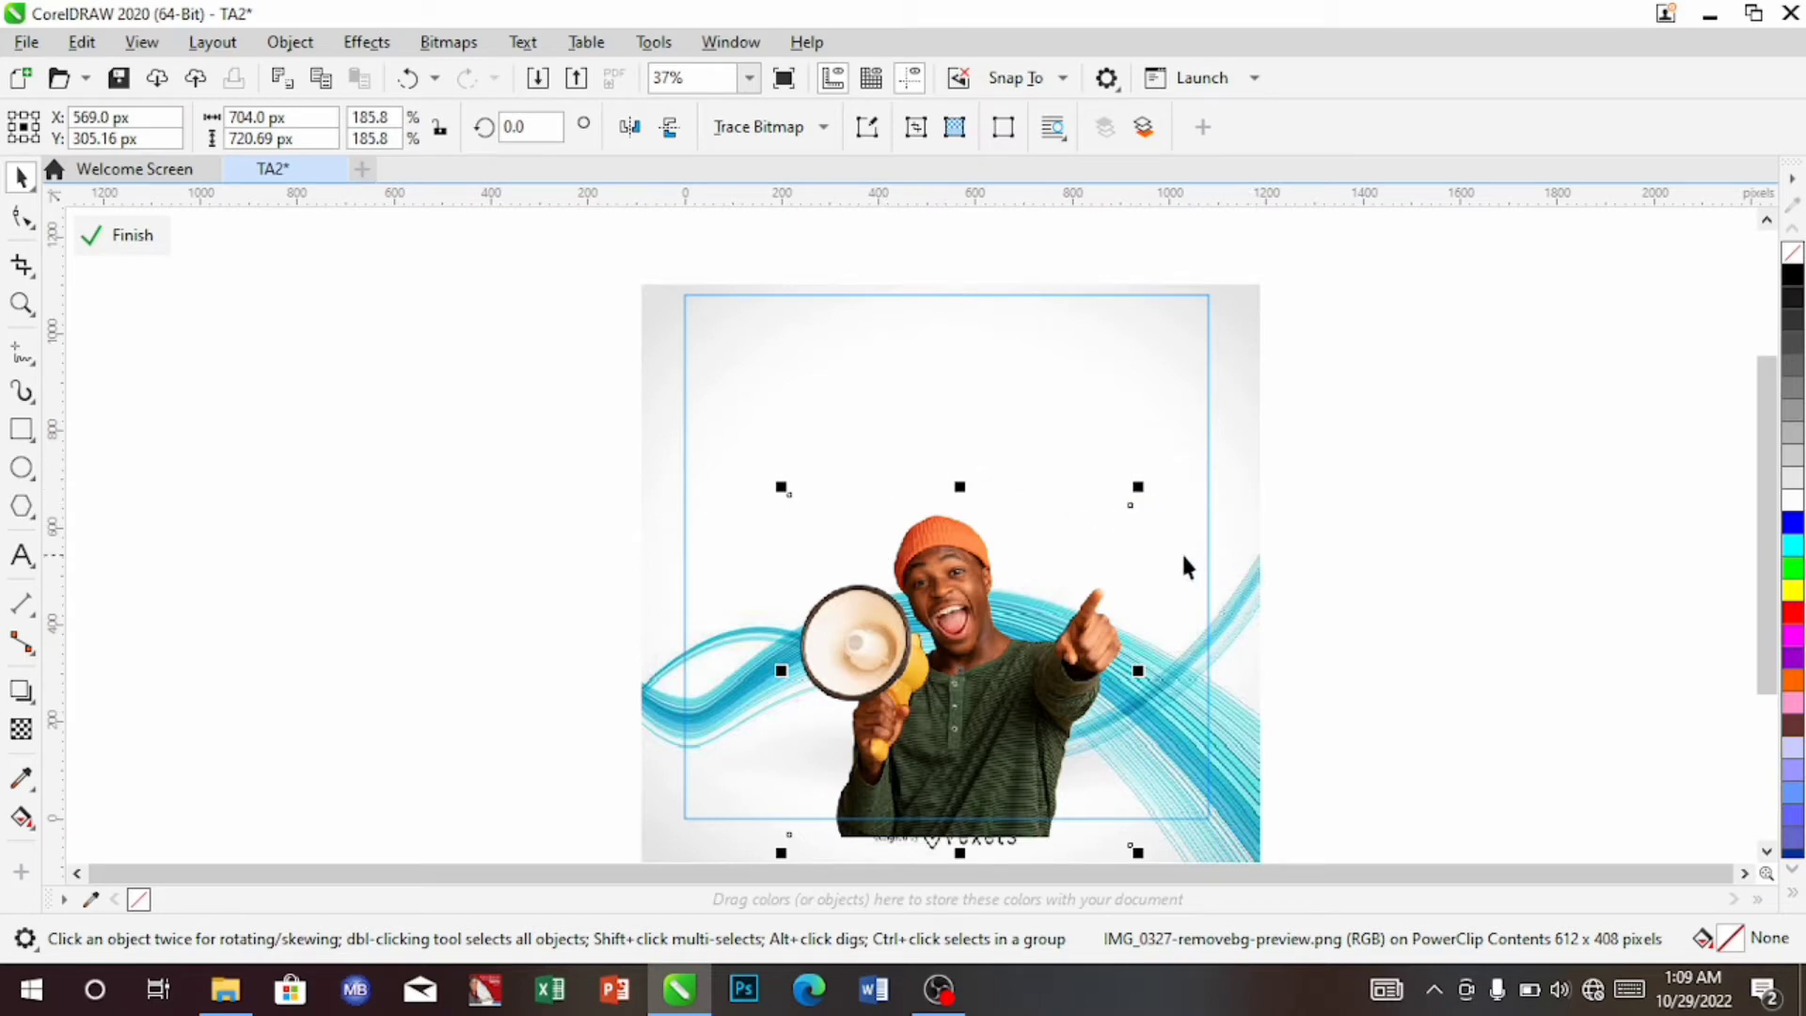
click(145, 237)
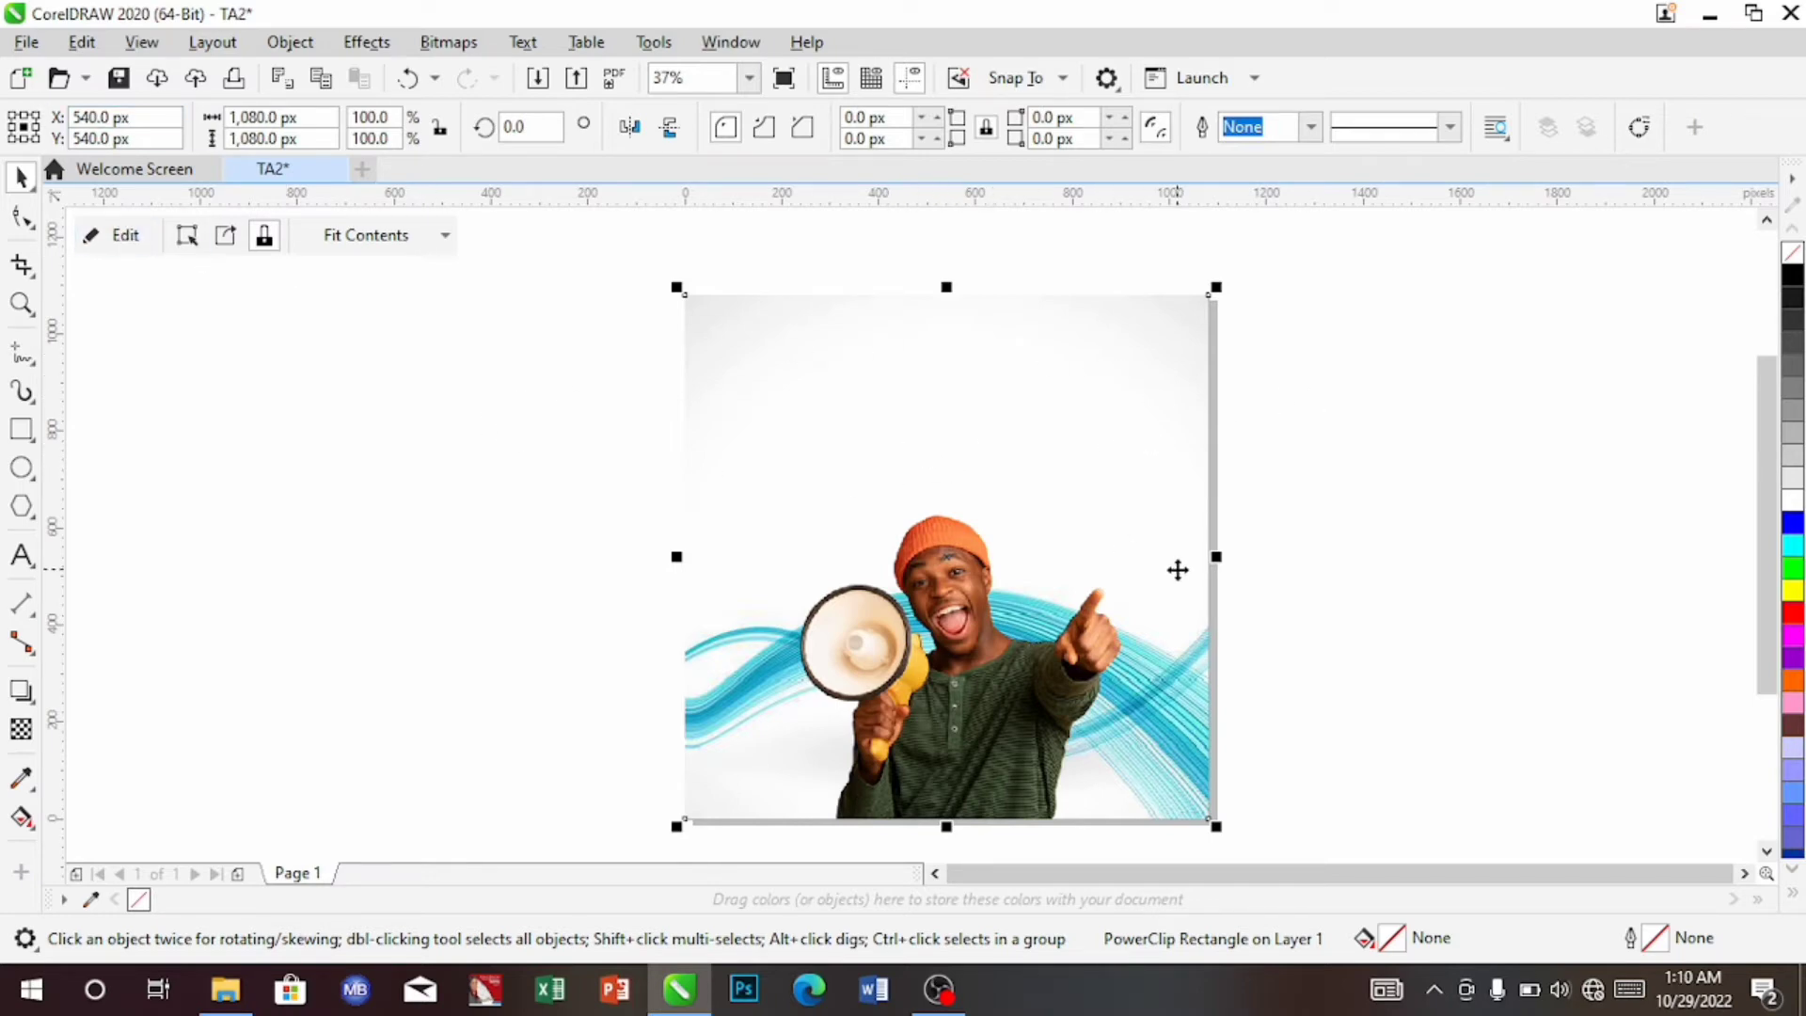
Import the heart-bubble PNG beside the page and scale it to about 70%
key(ctrl+i)
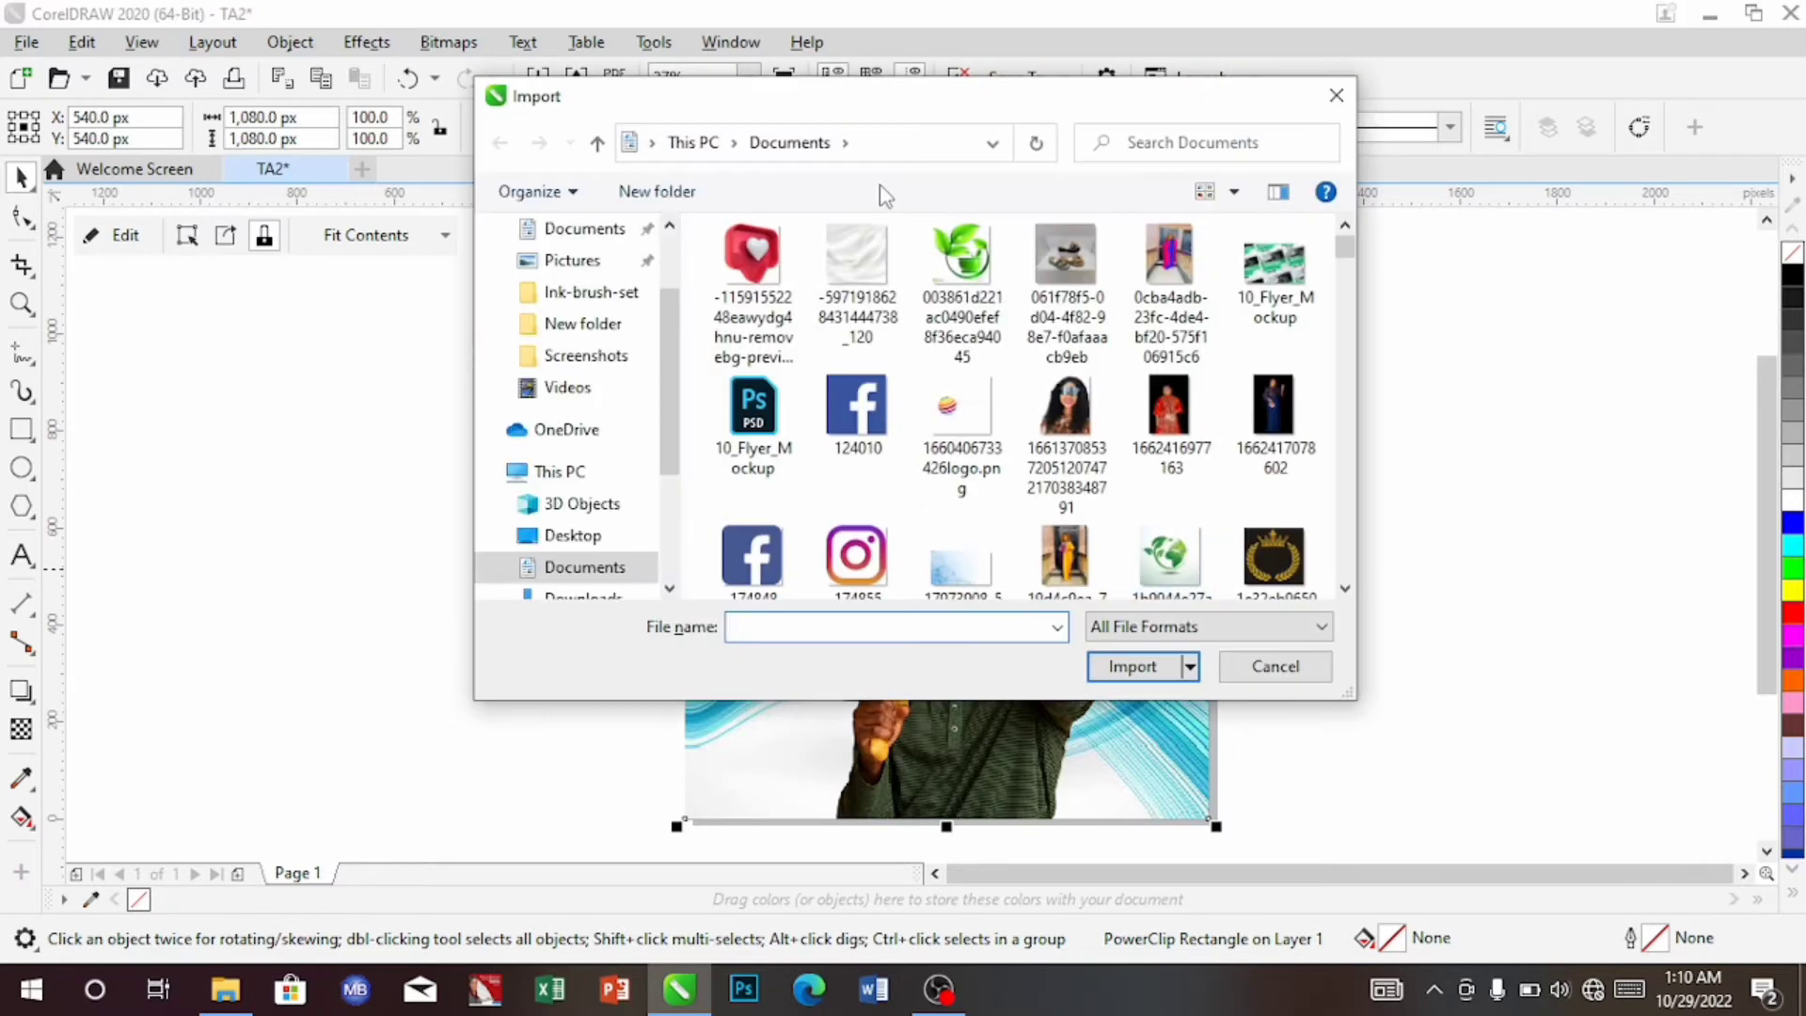
click(743, 259)
click(1131, 668)
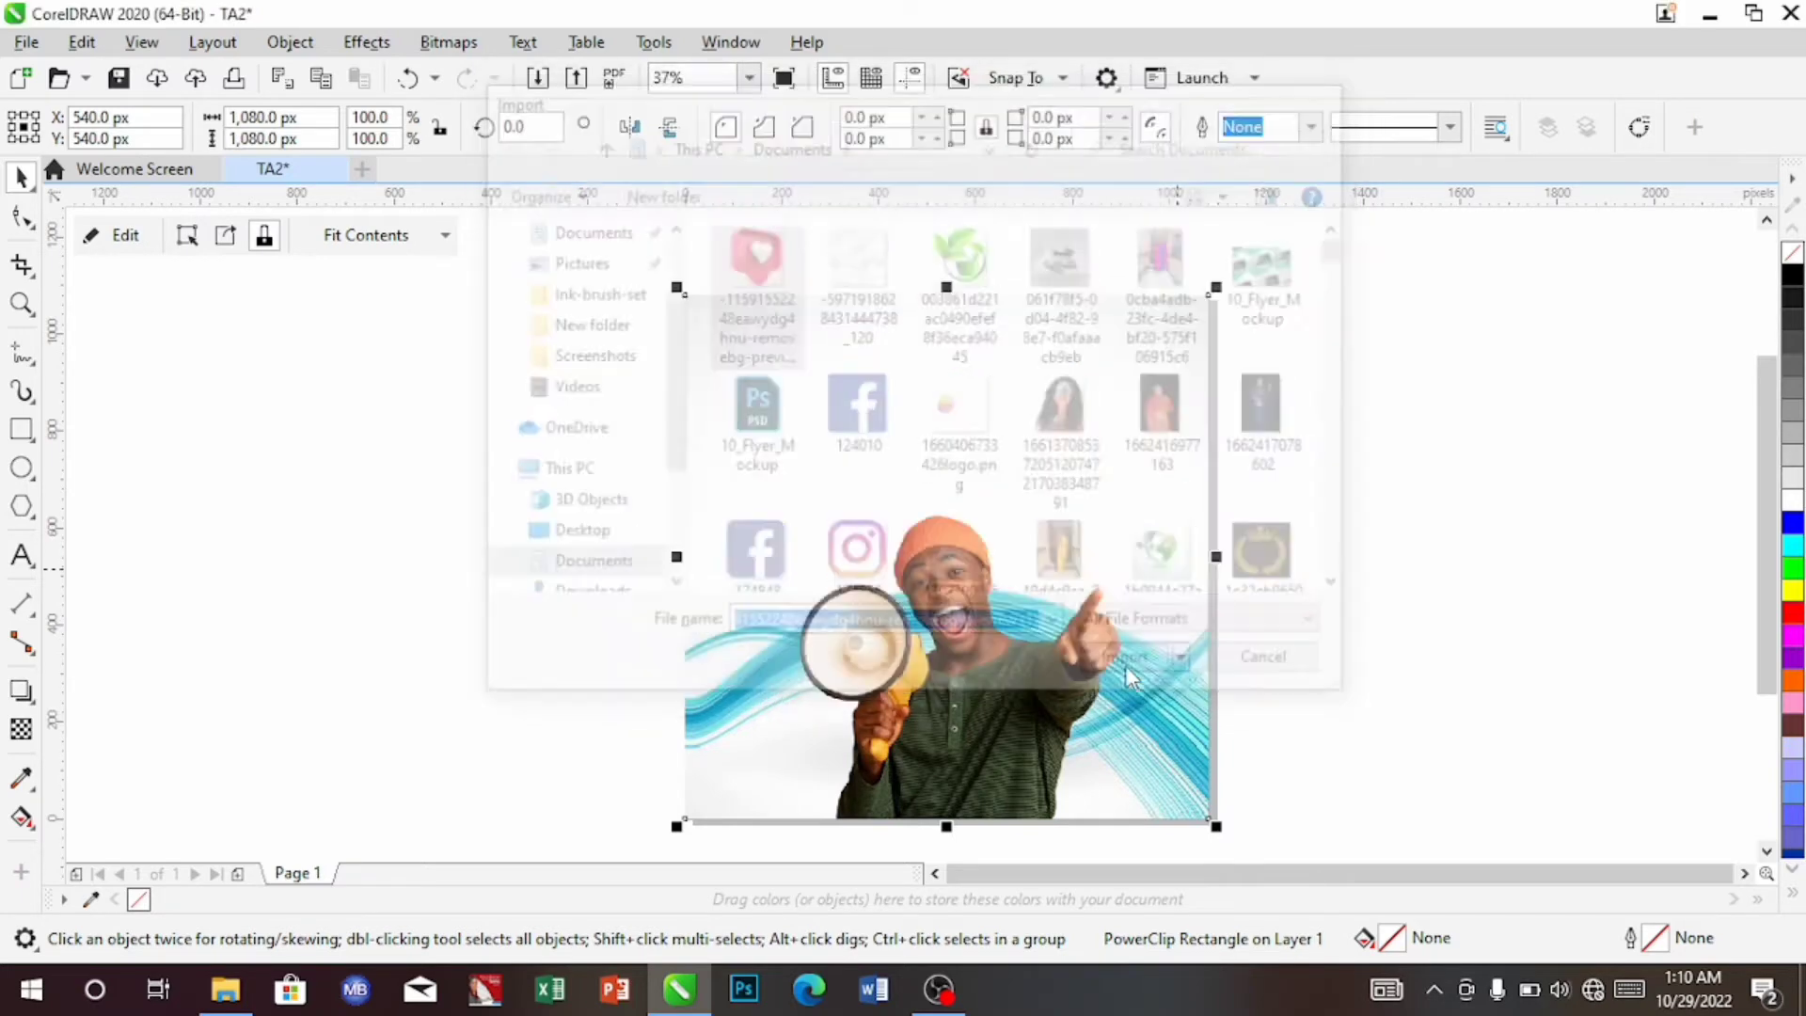
drag(326, 359, 491, 538)
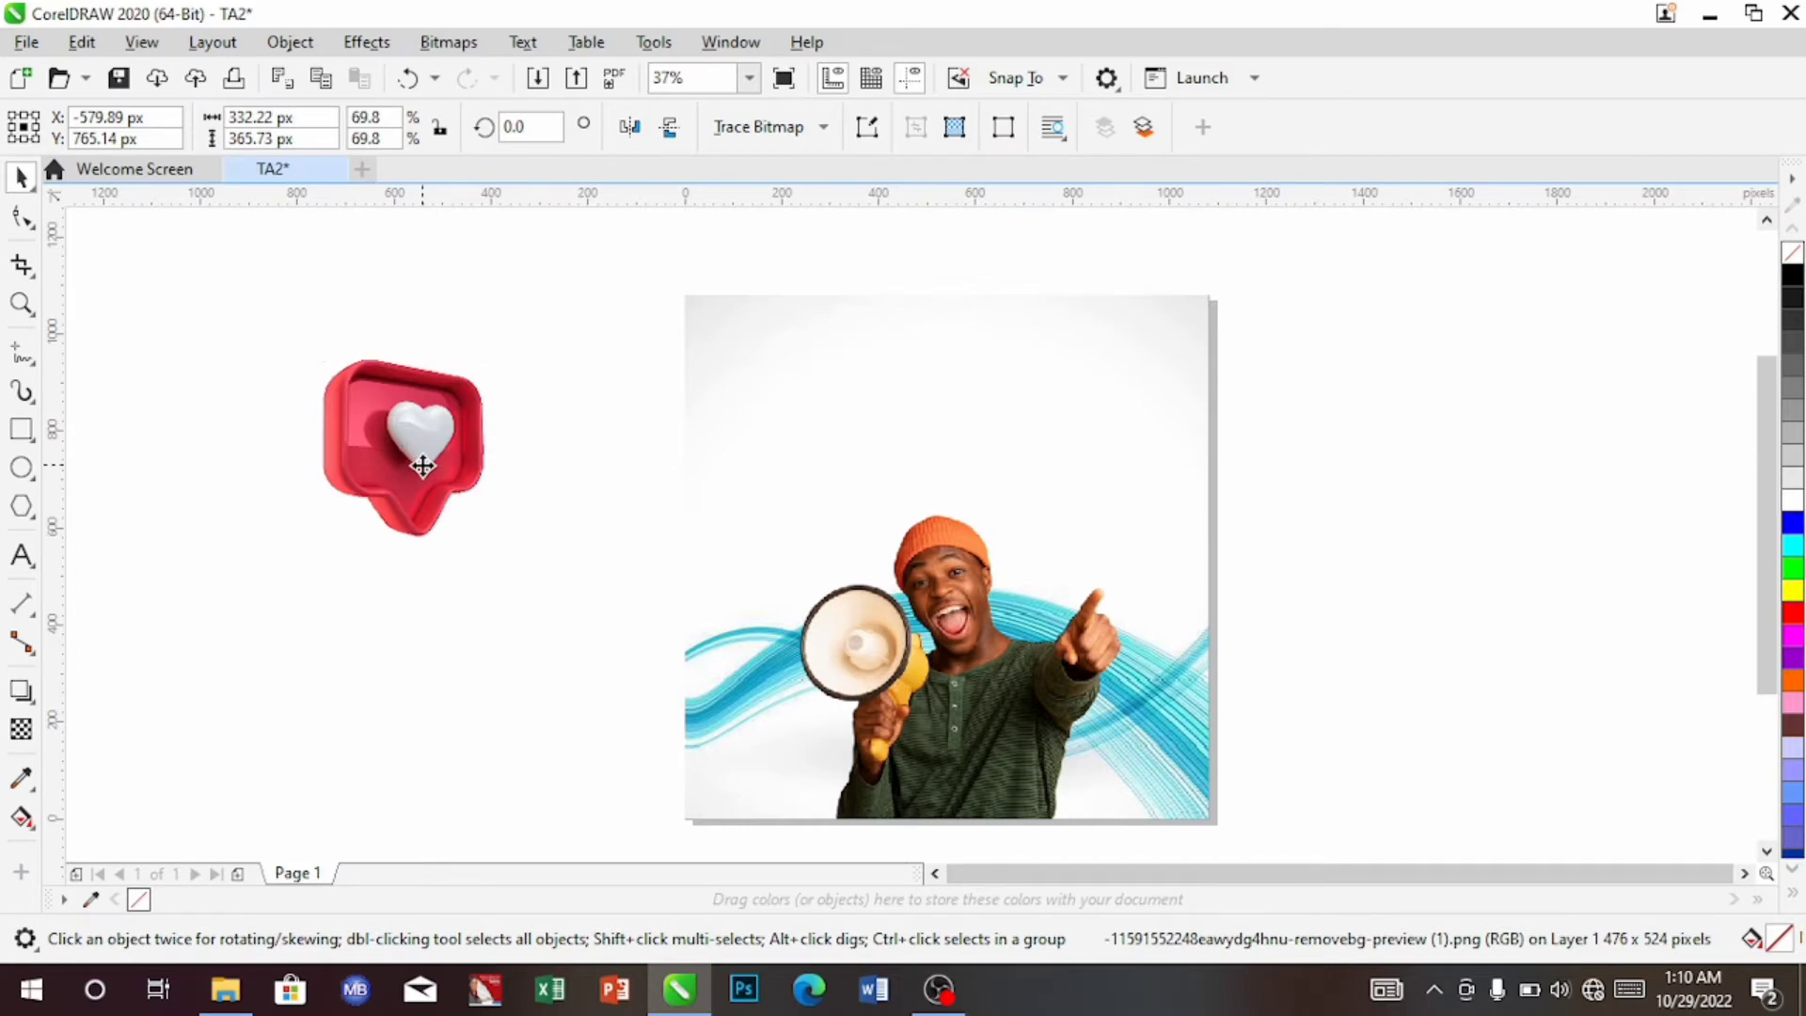
drag(442, 452, 765, 351)
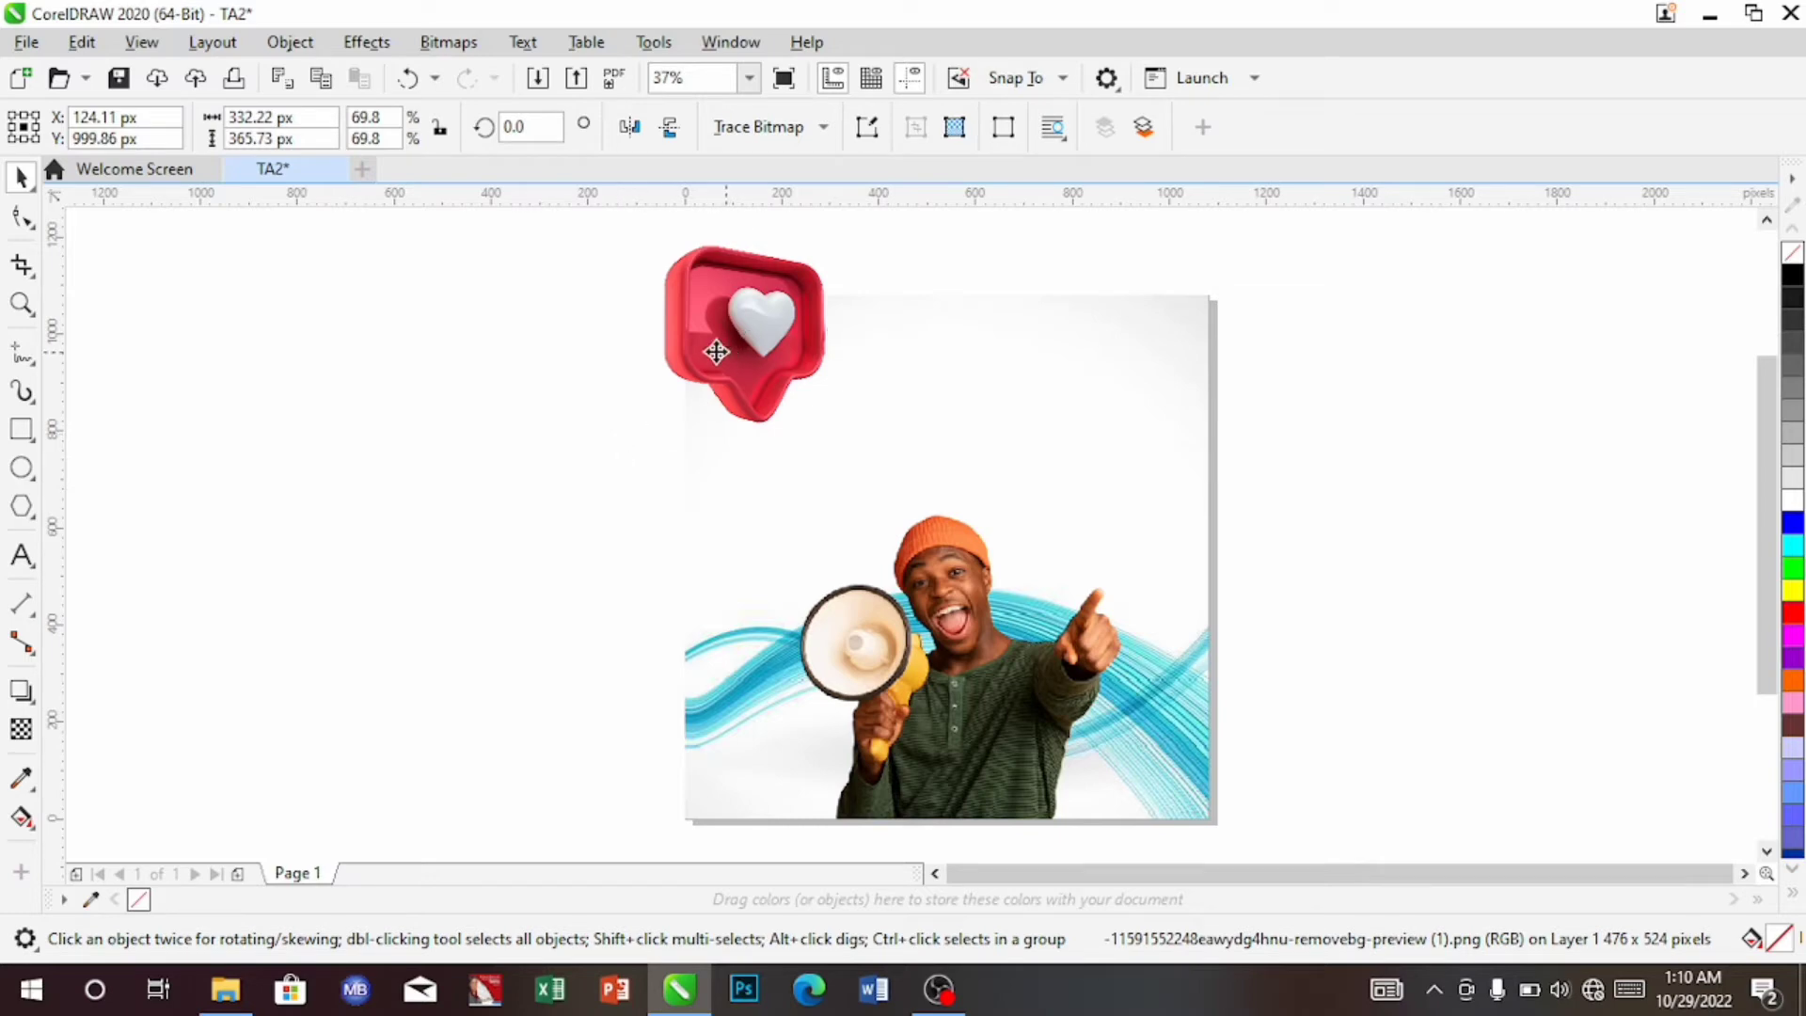
drag(718, 351, 306, 405)
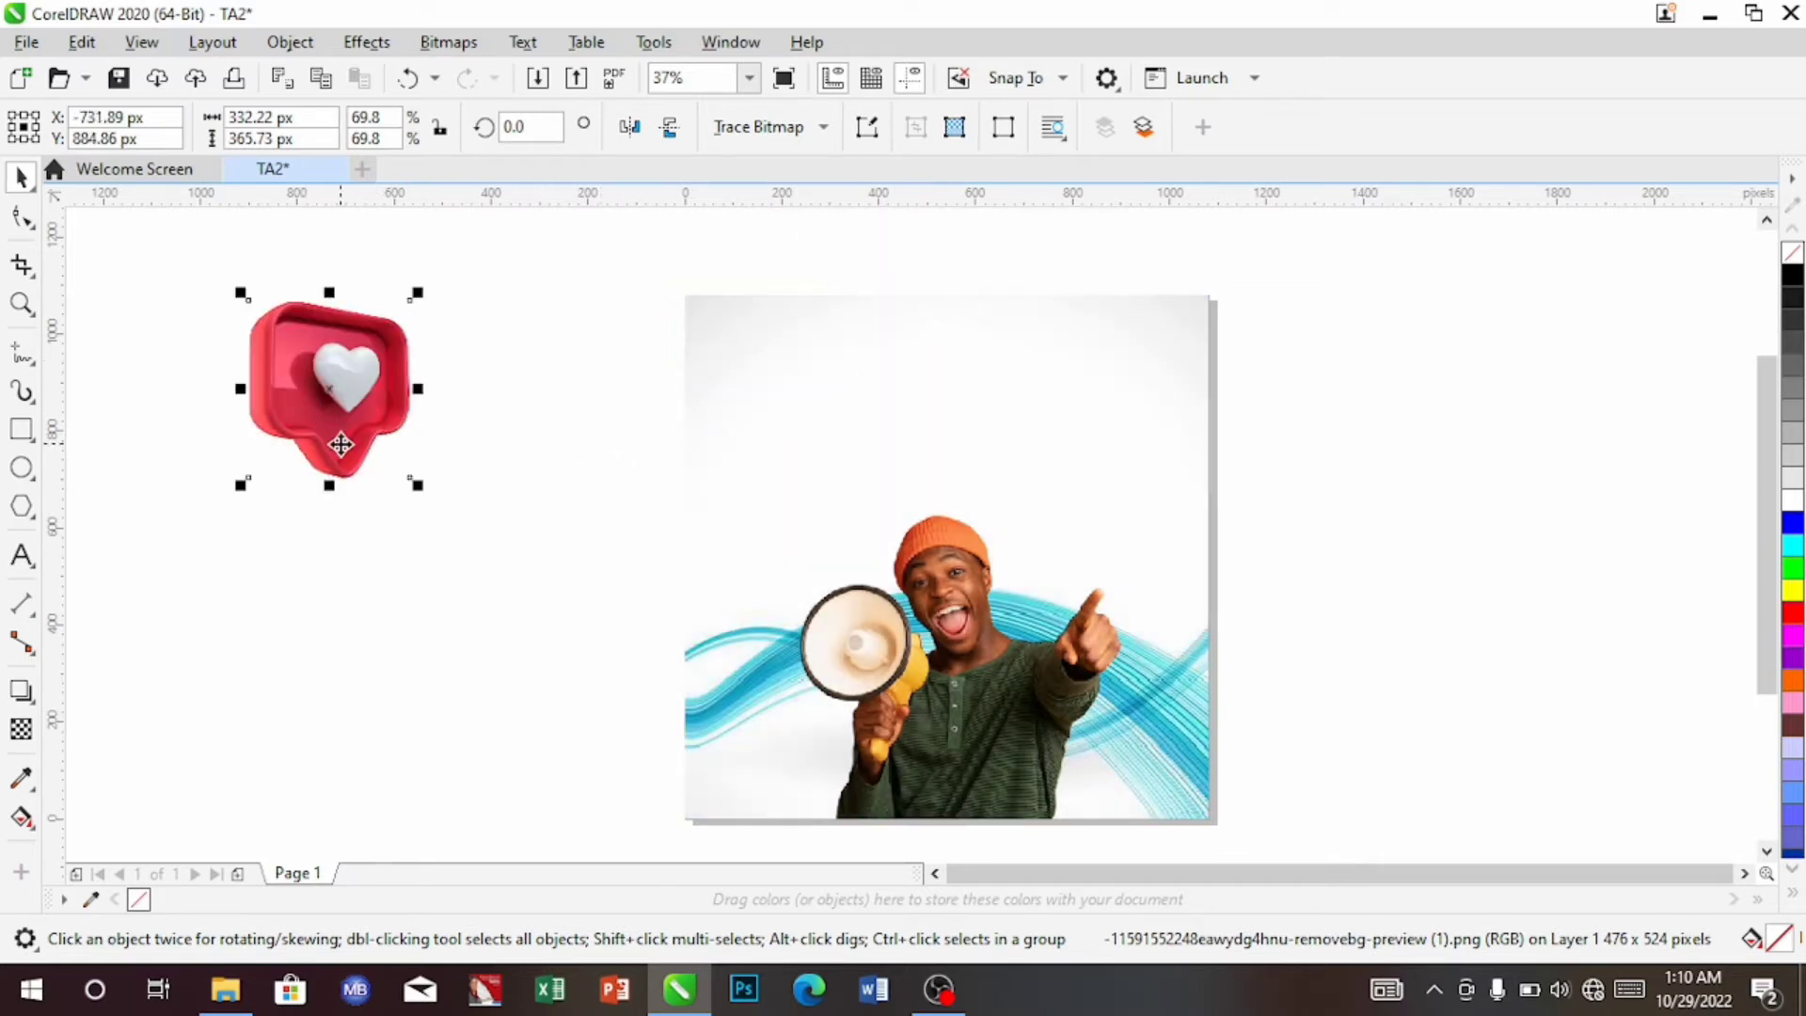
PowerClip the heart image inside the square photo frame
right_click(340, 444)
click(440, 558)
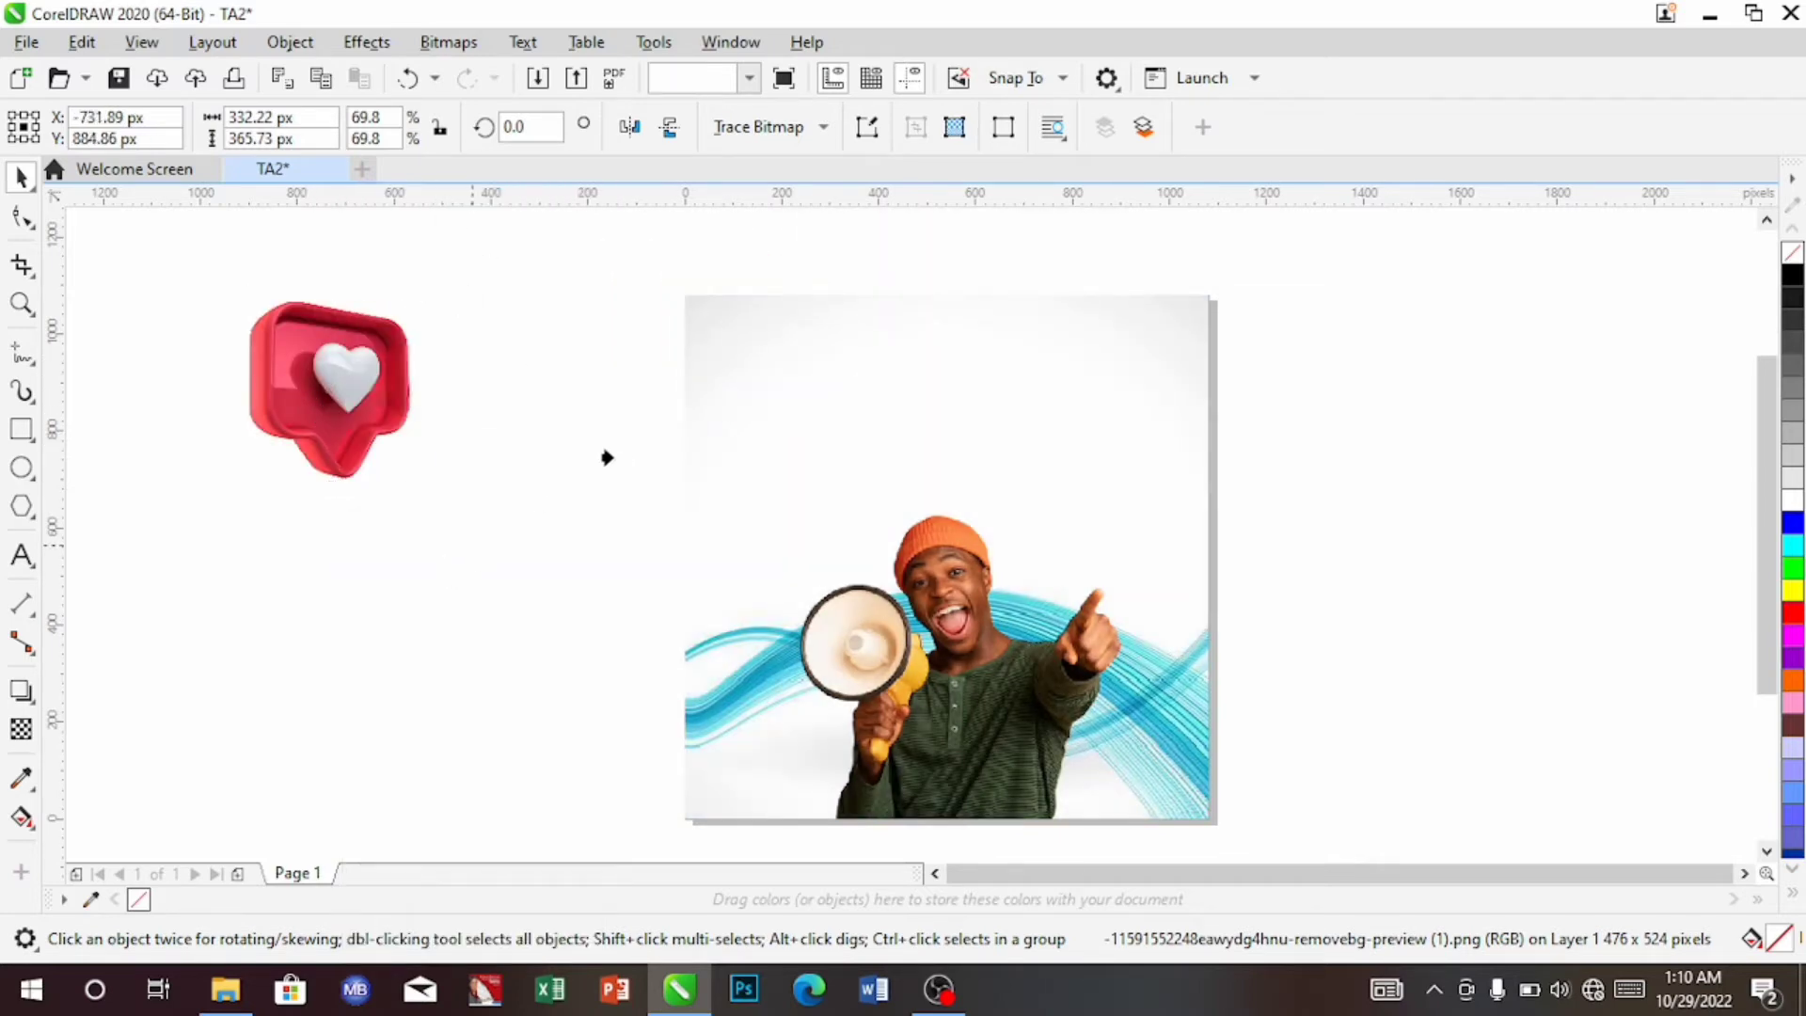
click(746, 353)
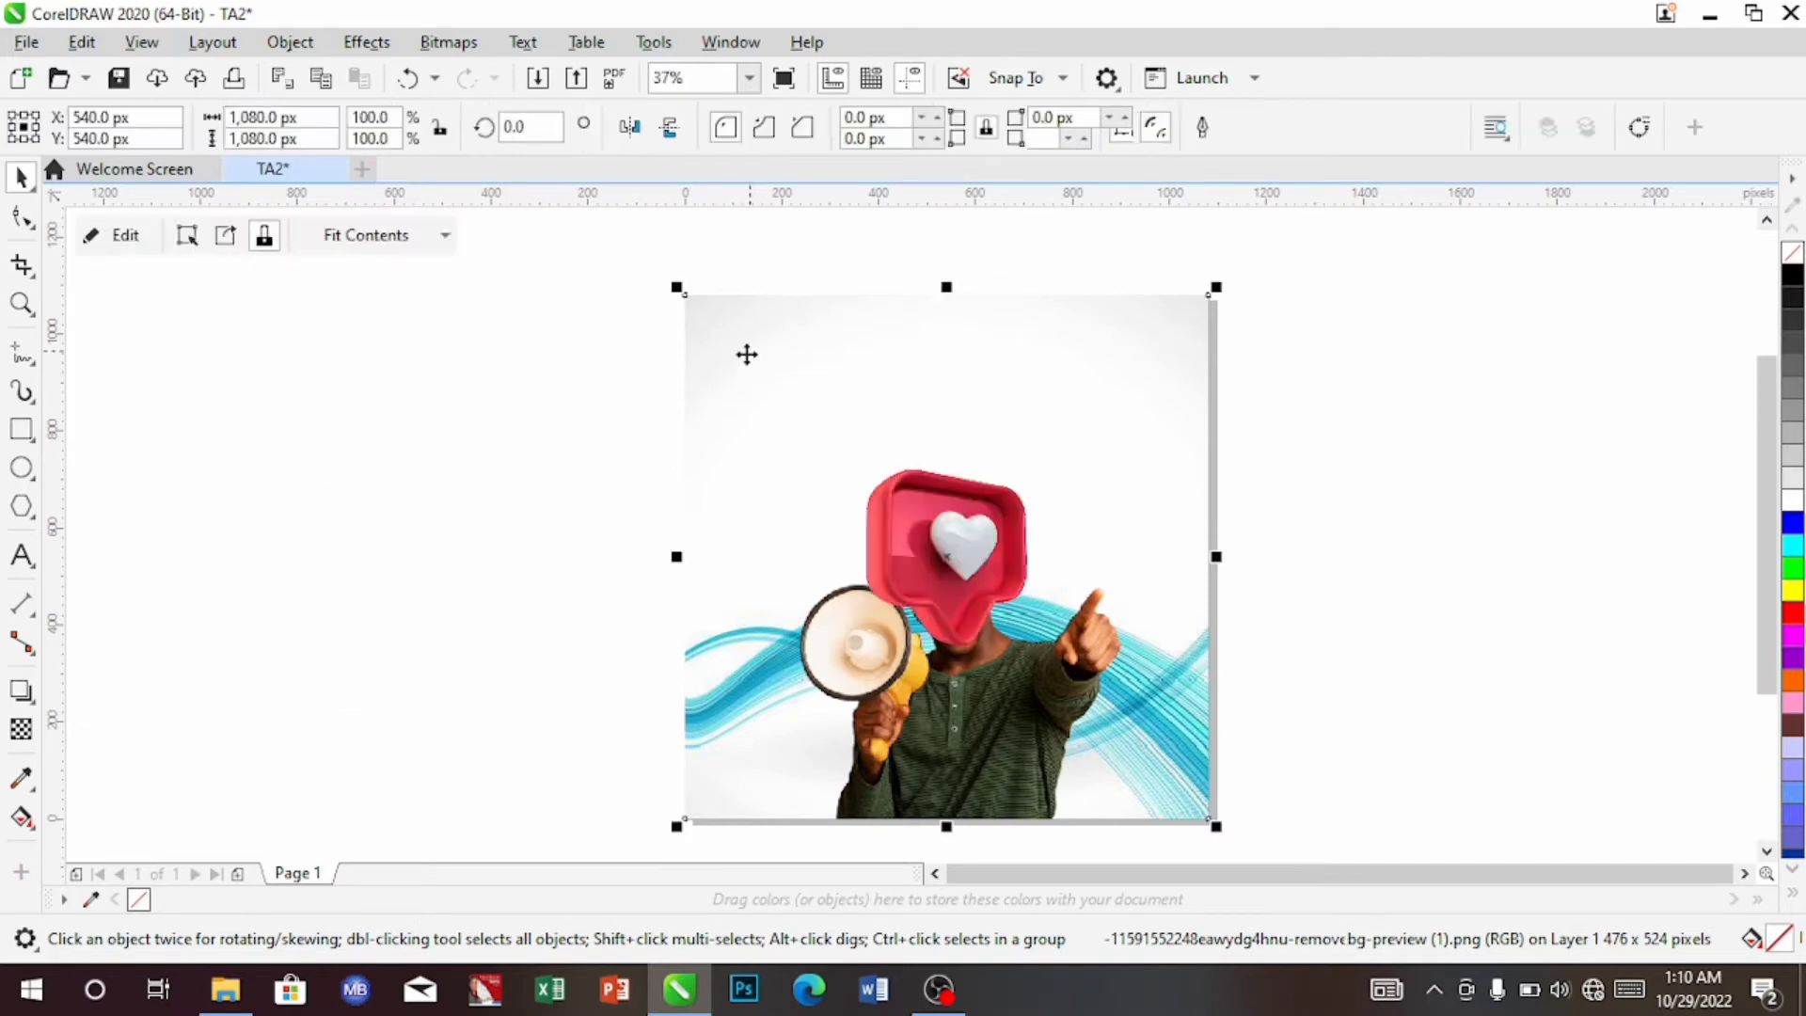
Move the heart to the photo's top-left corner and shrink it slightly inside the frame
click(939, 545)
click(940, 548)
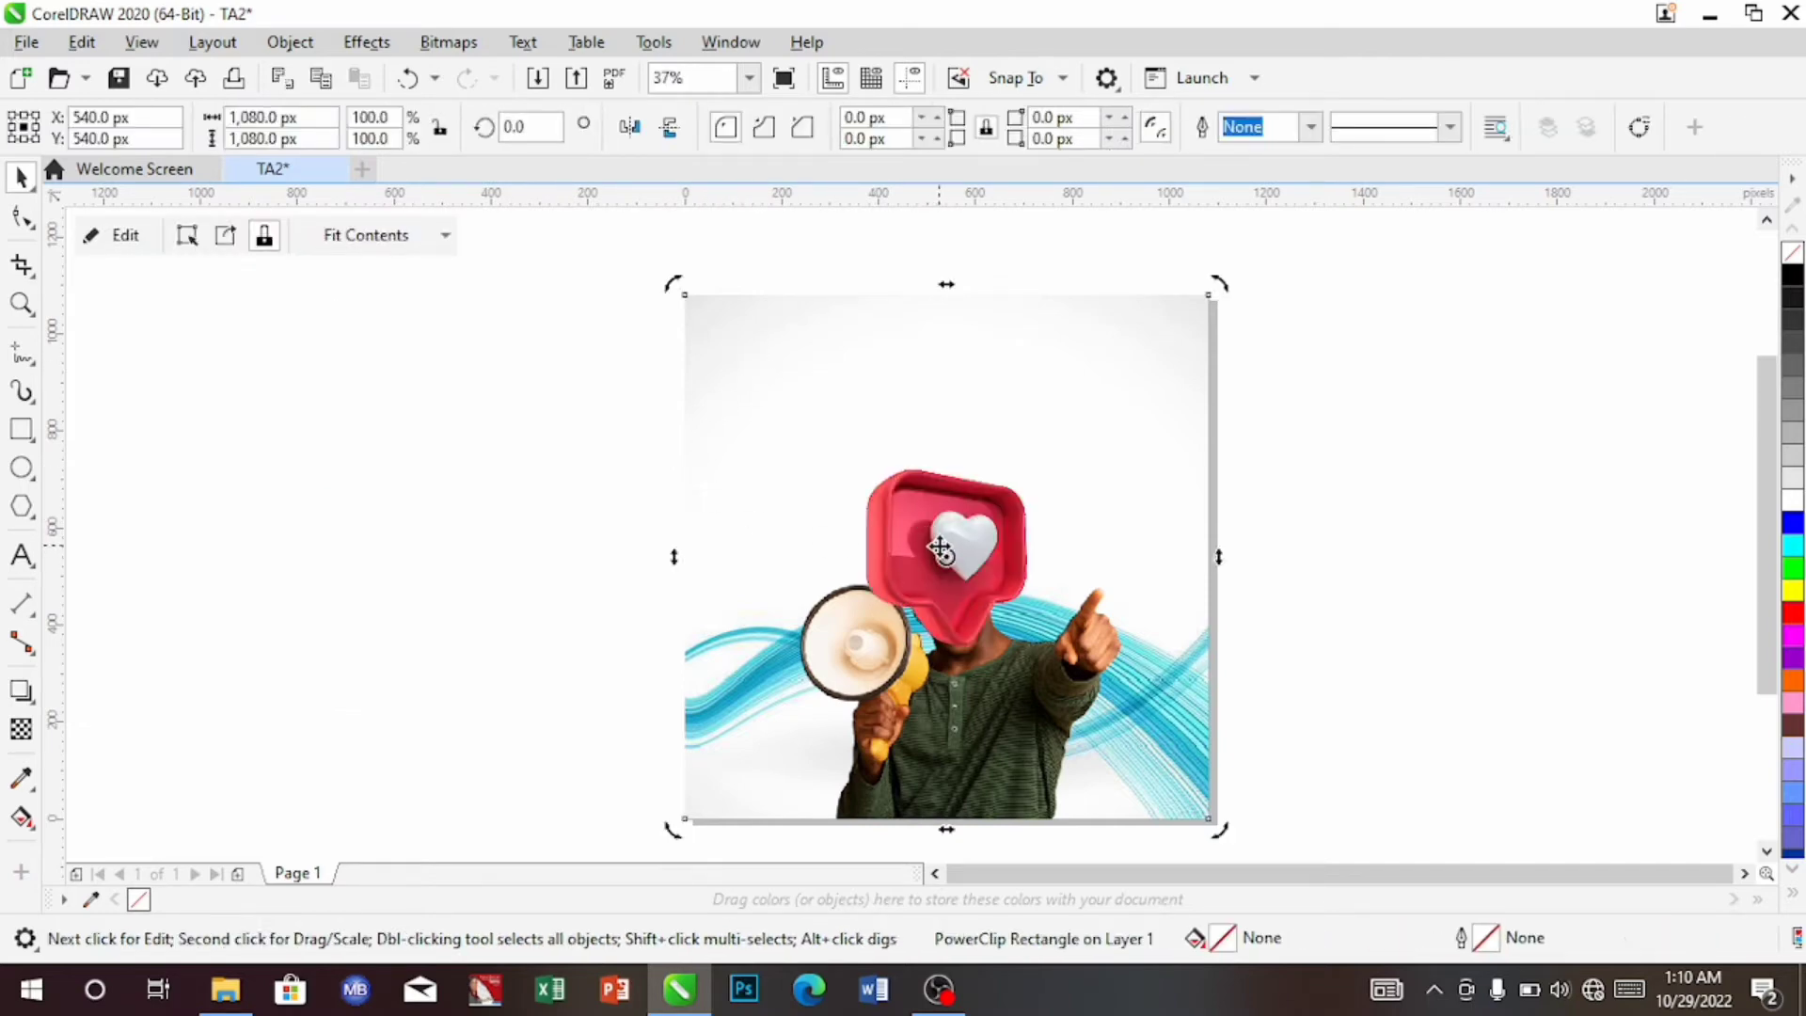
click(939, 553)
click(940, 541)
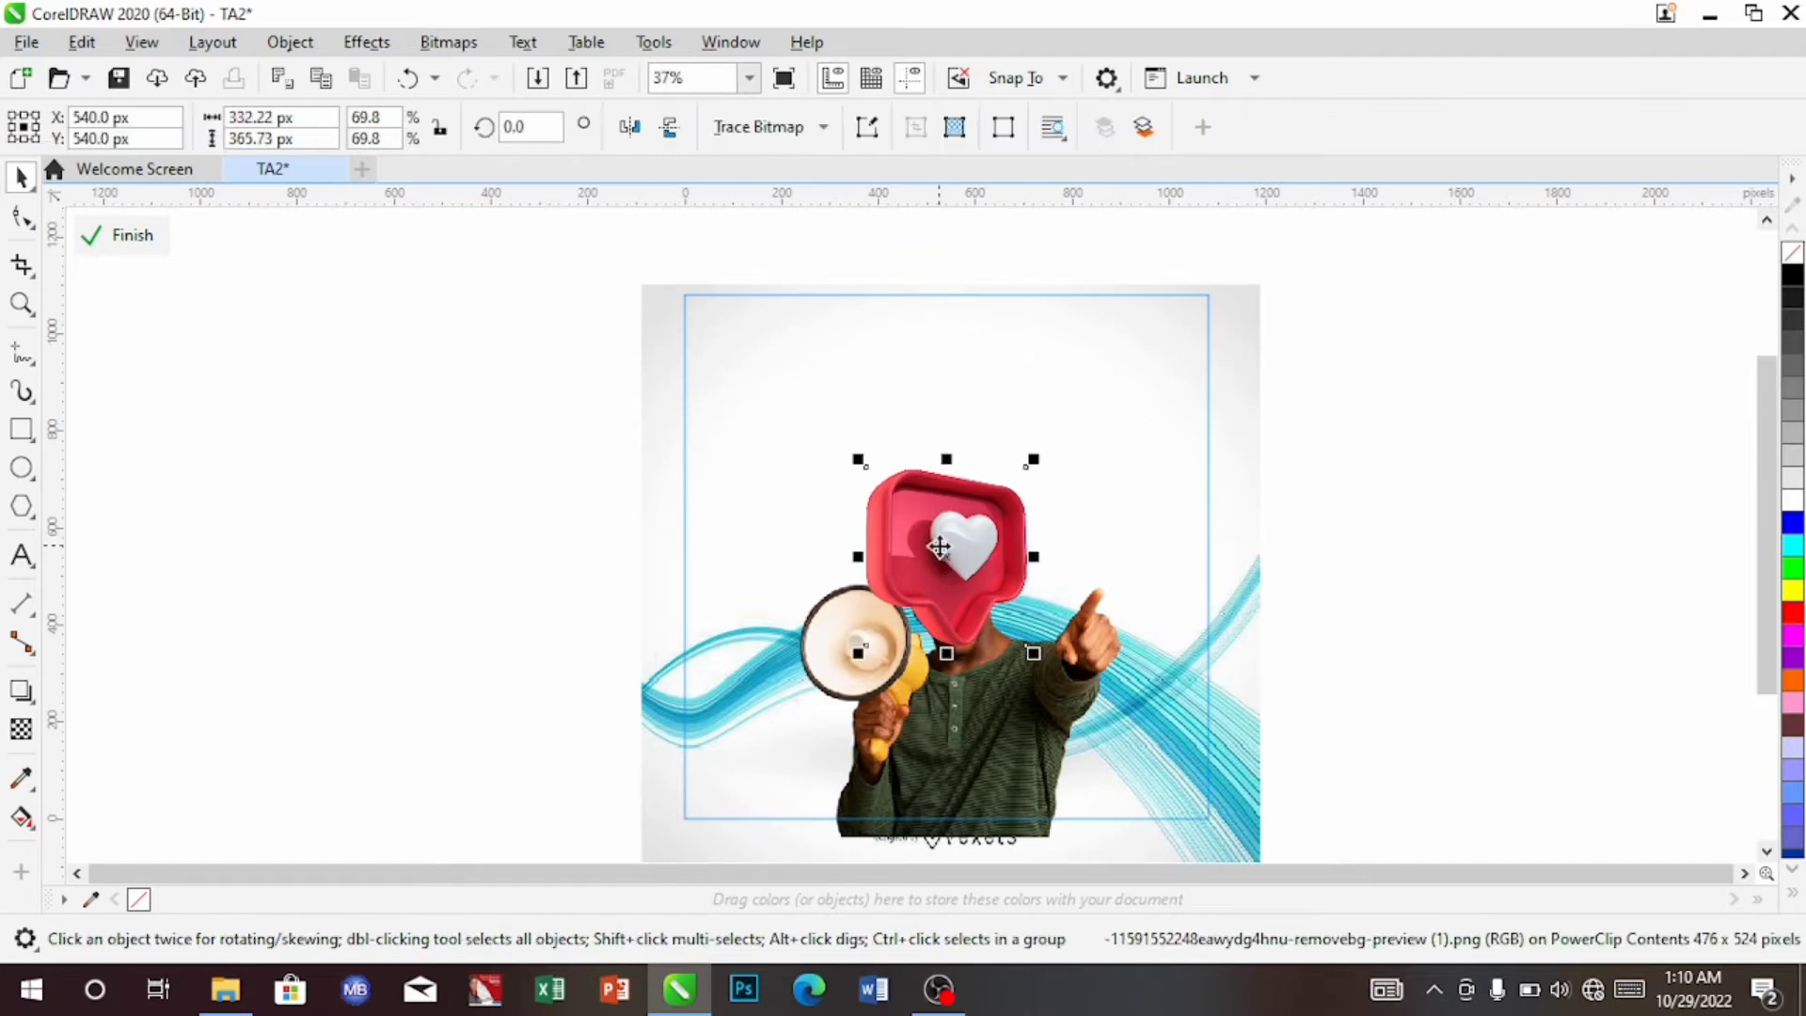
drag(940, 539, 724, 325)
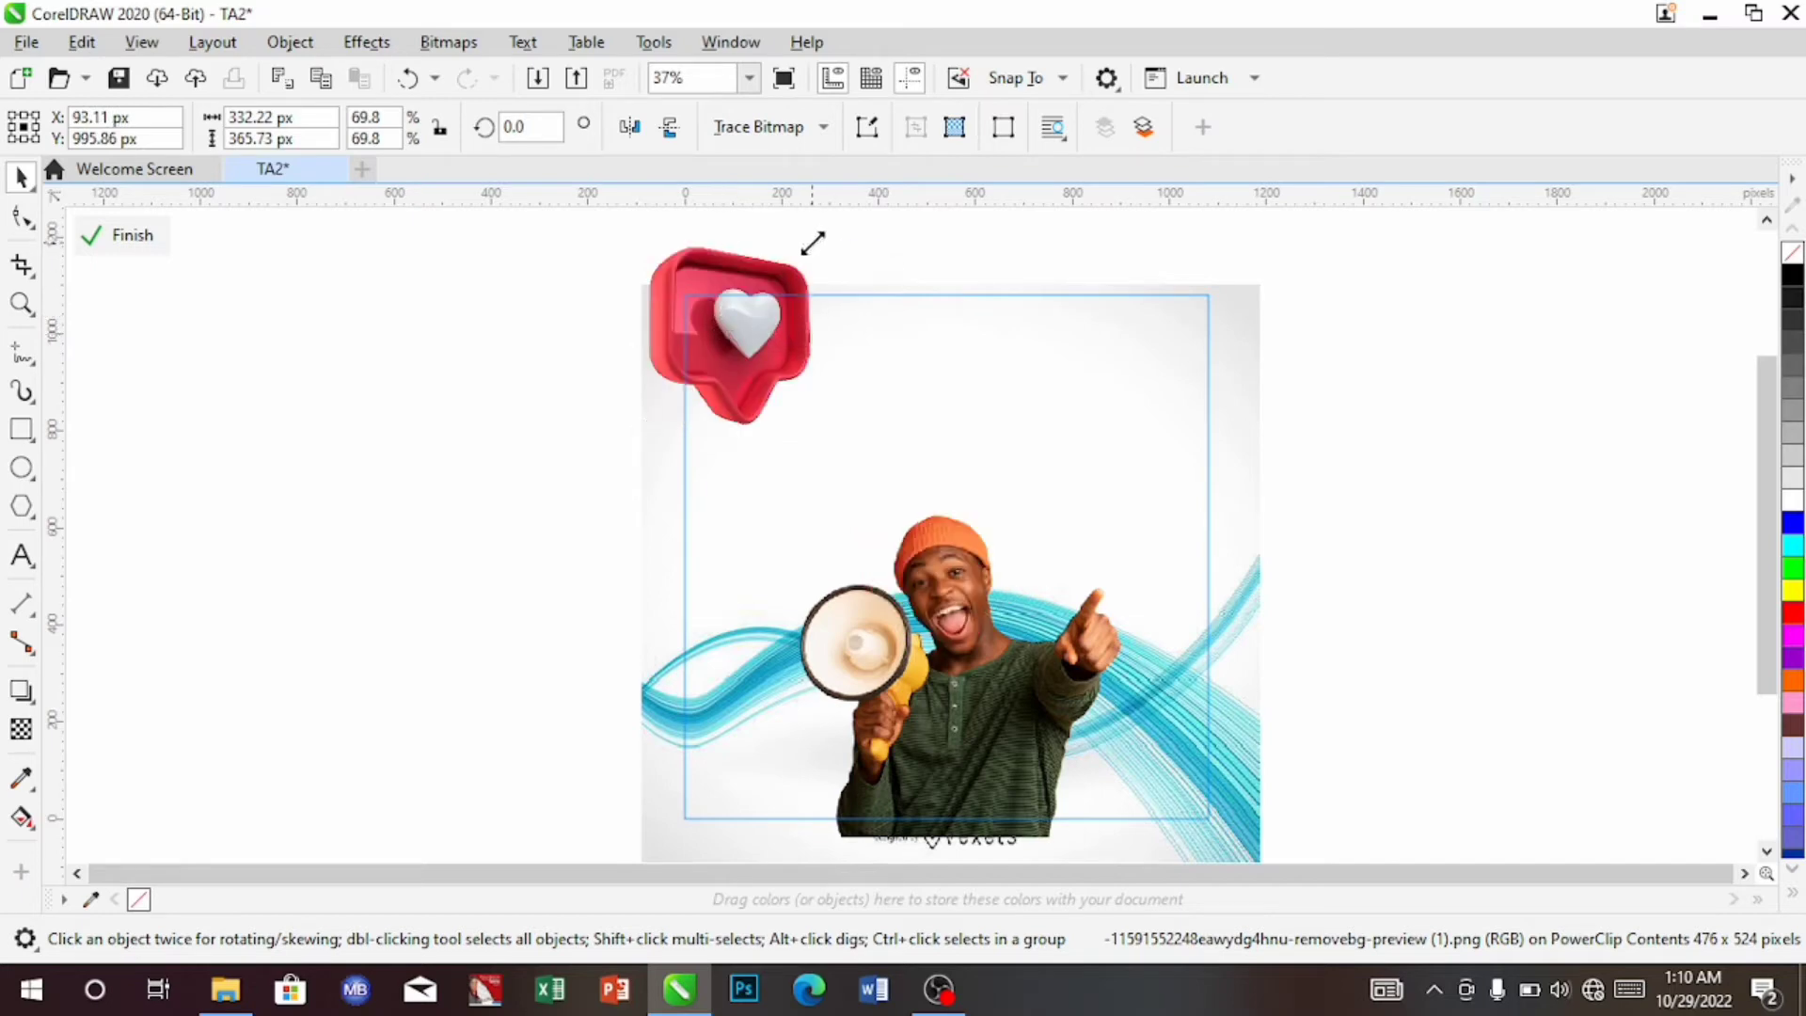
drag(812, 242, 805, 252)
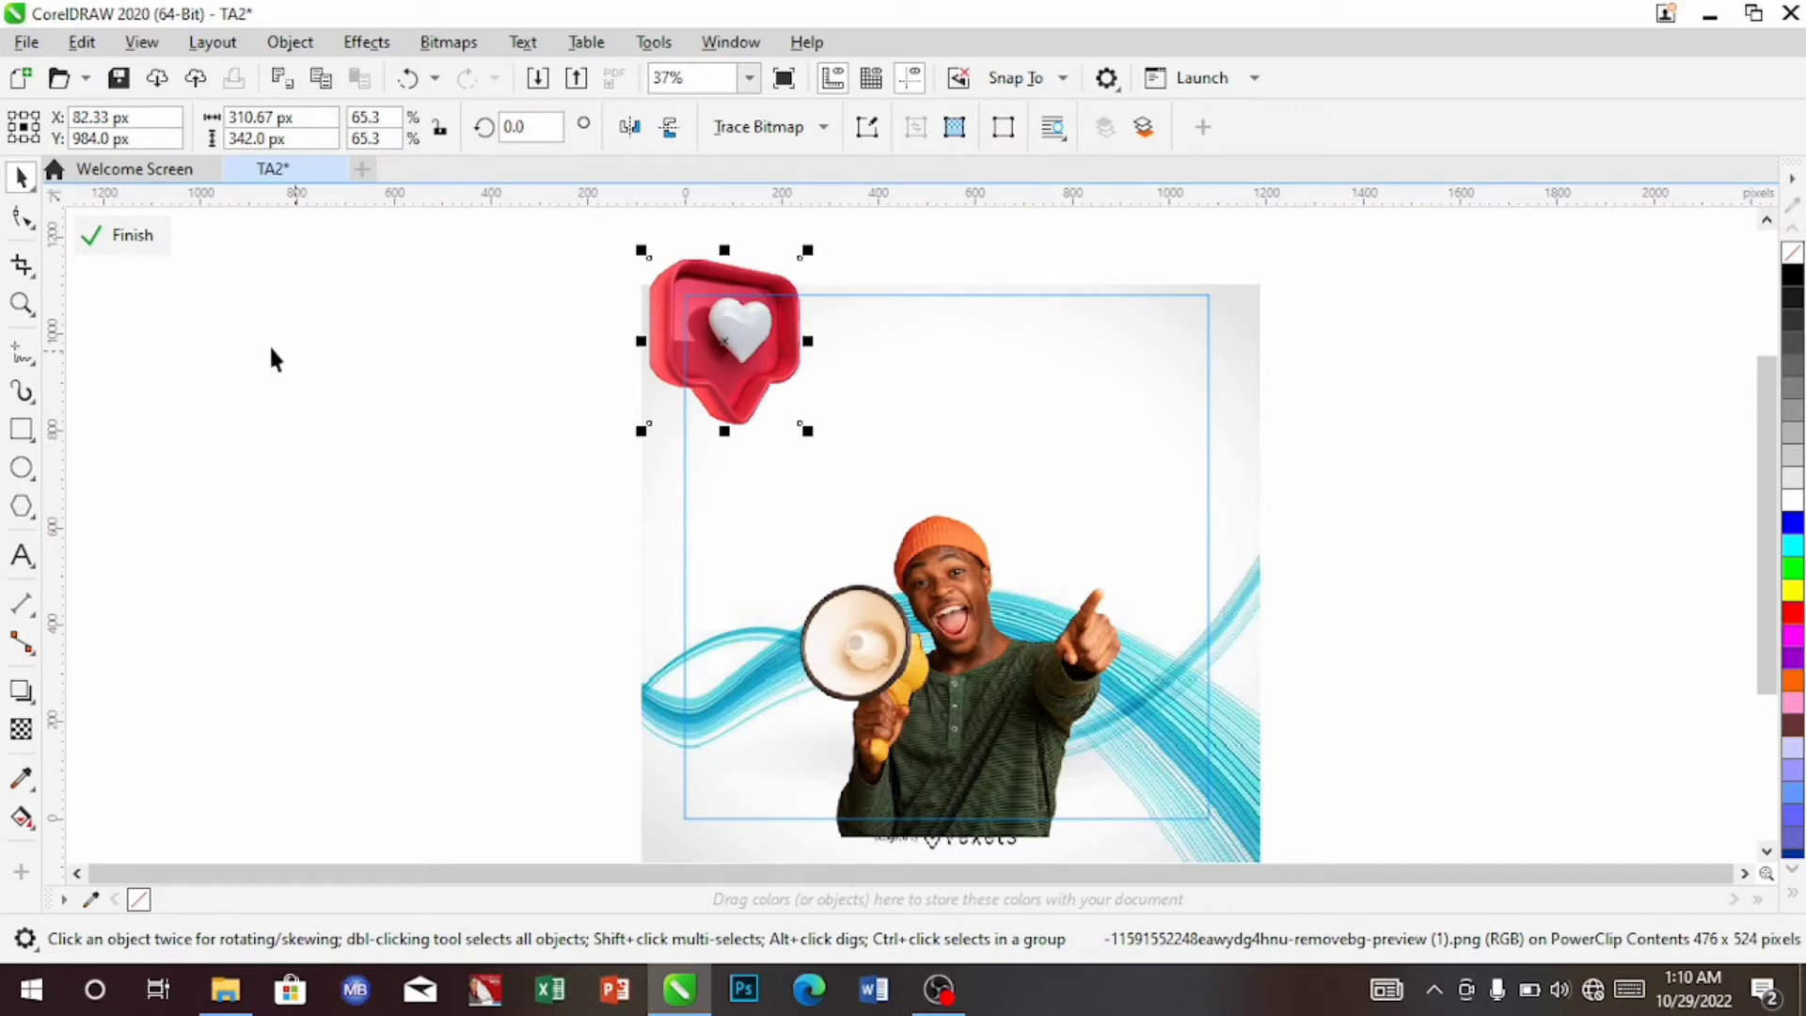
click(133, 236)
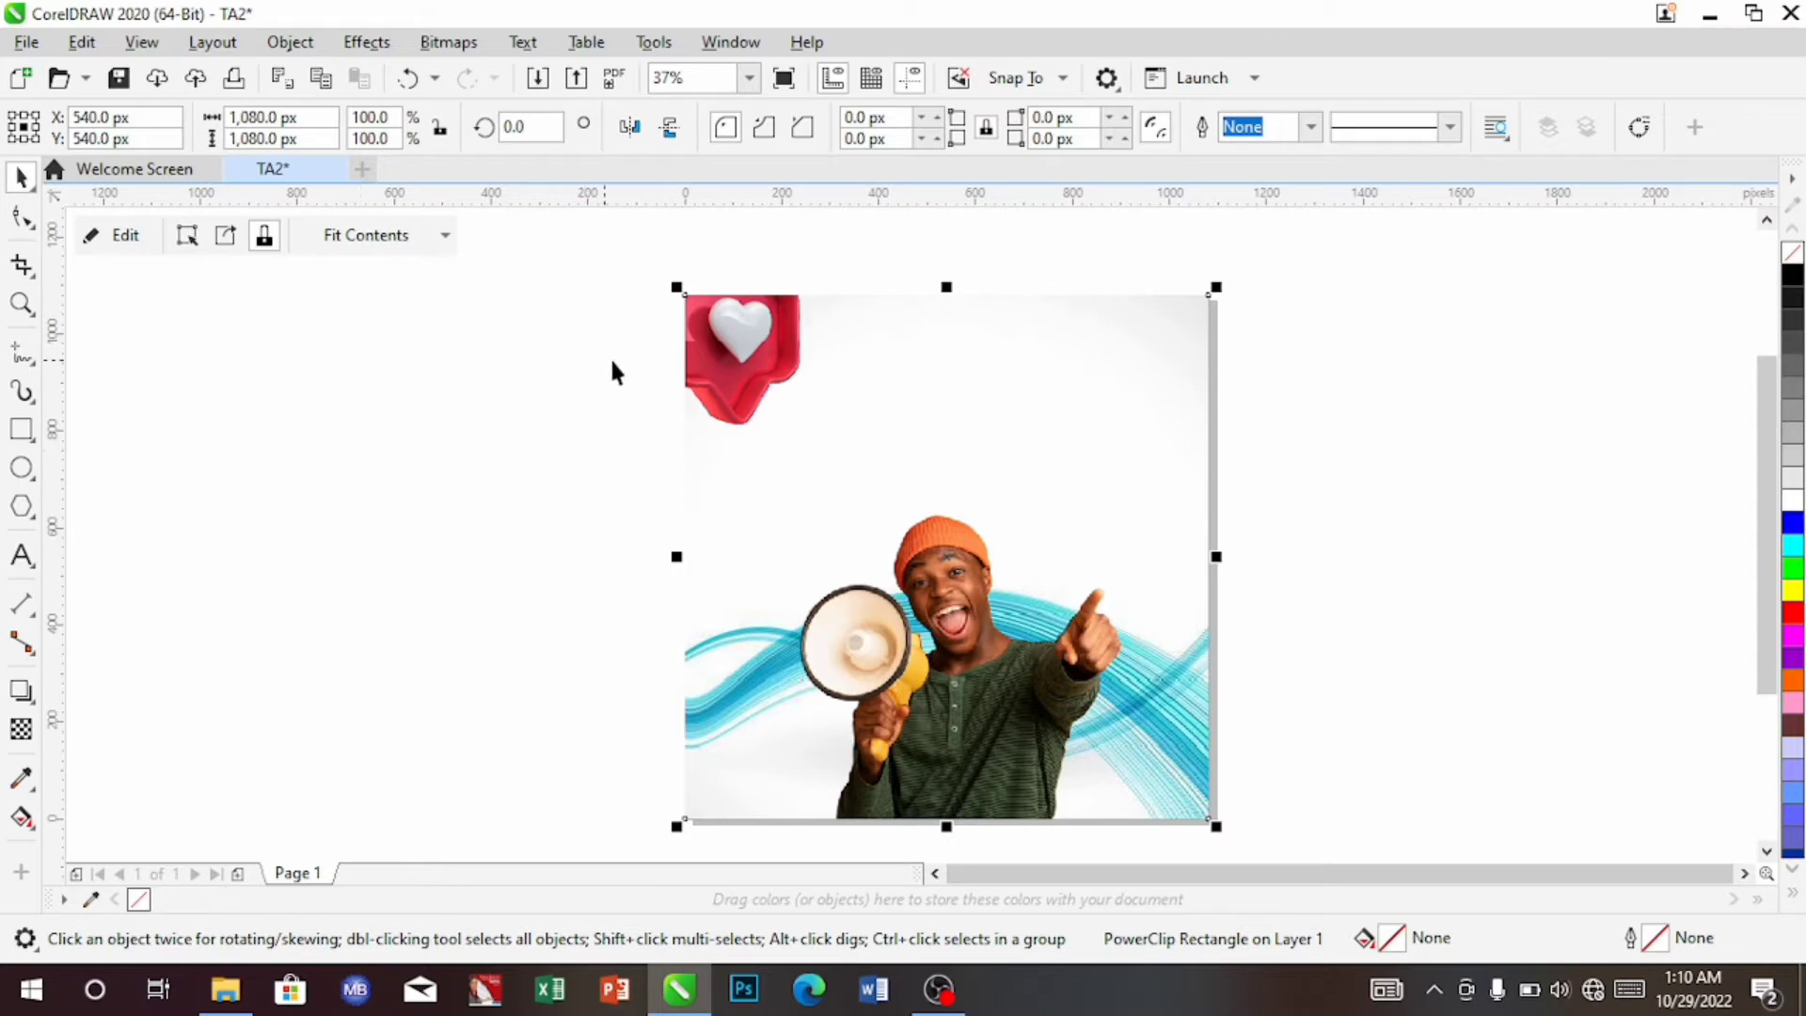
Nudge the heart slightly right and down in the corner, sized 310.67 × 342.0 px
double_click(765, 398)
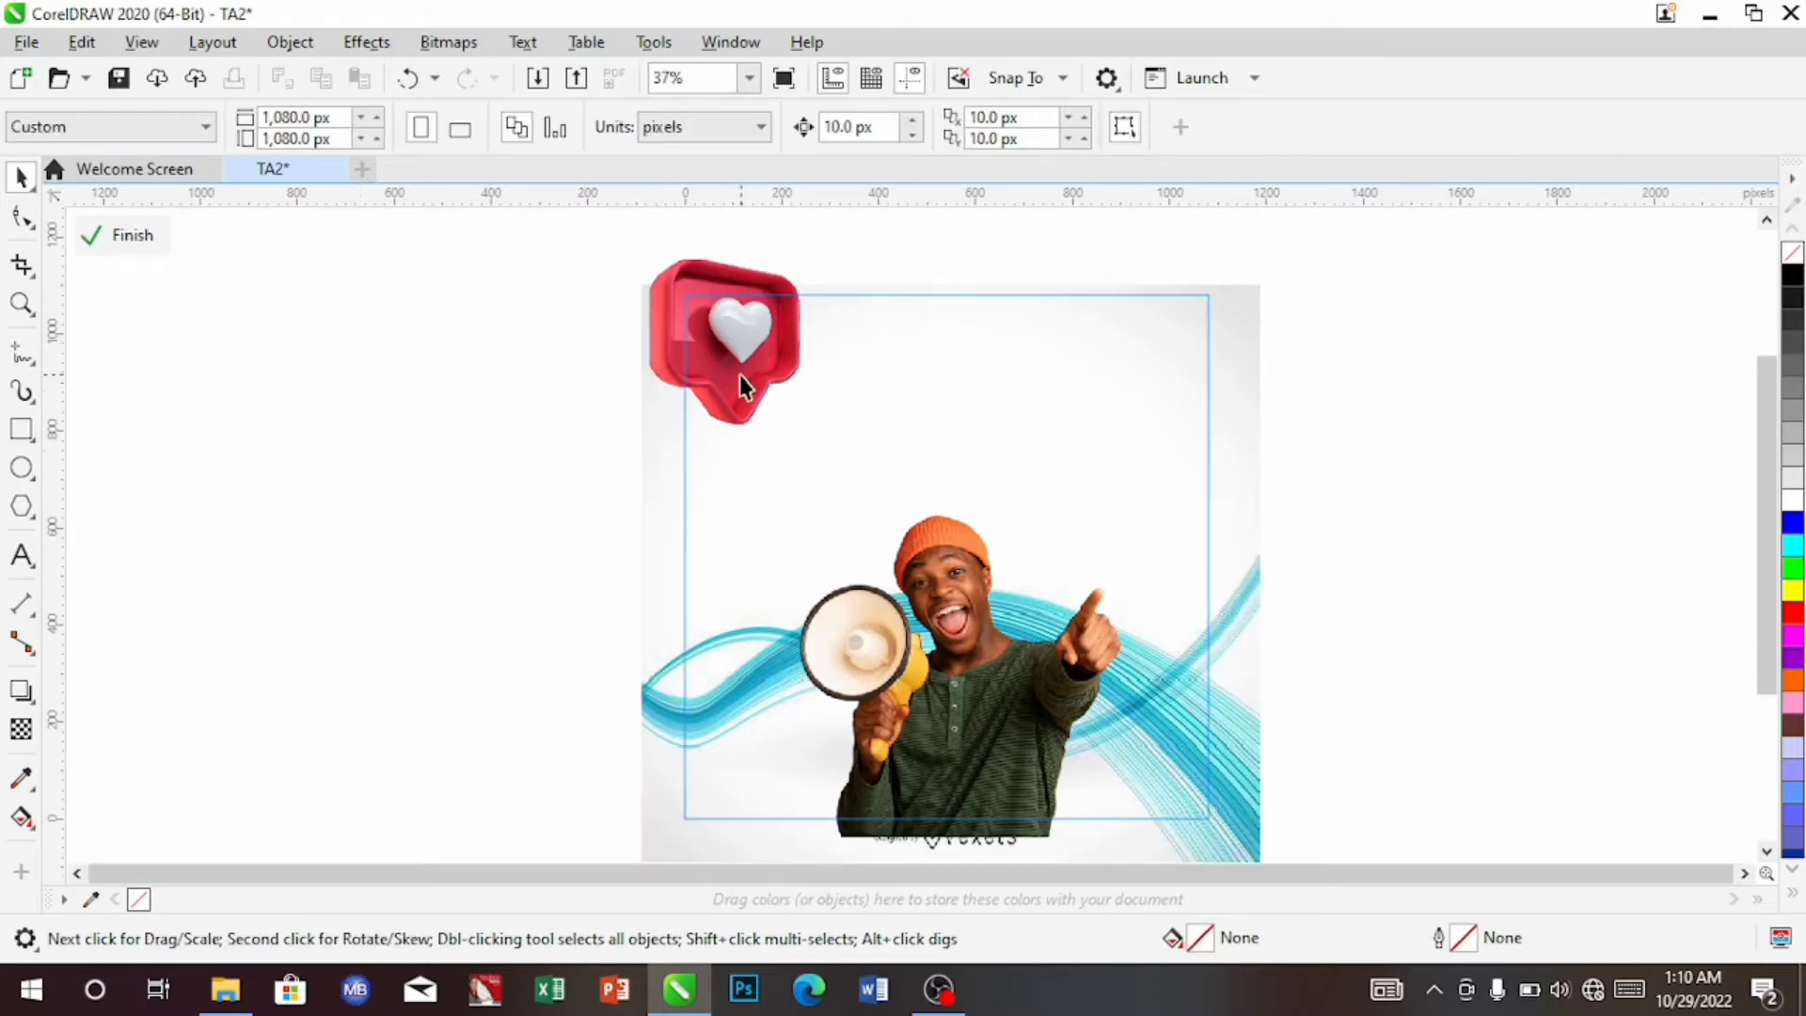
click(739, 375)
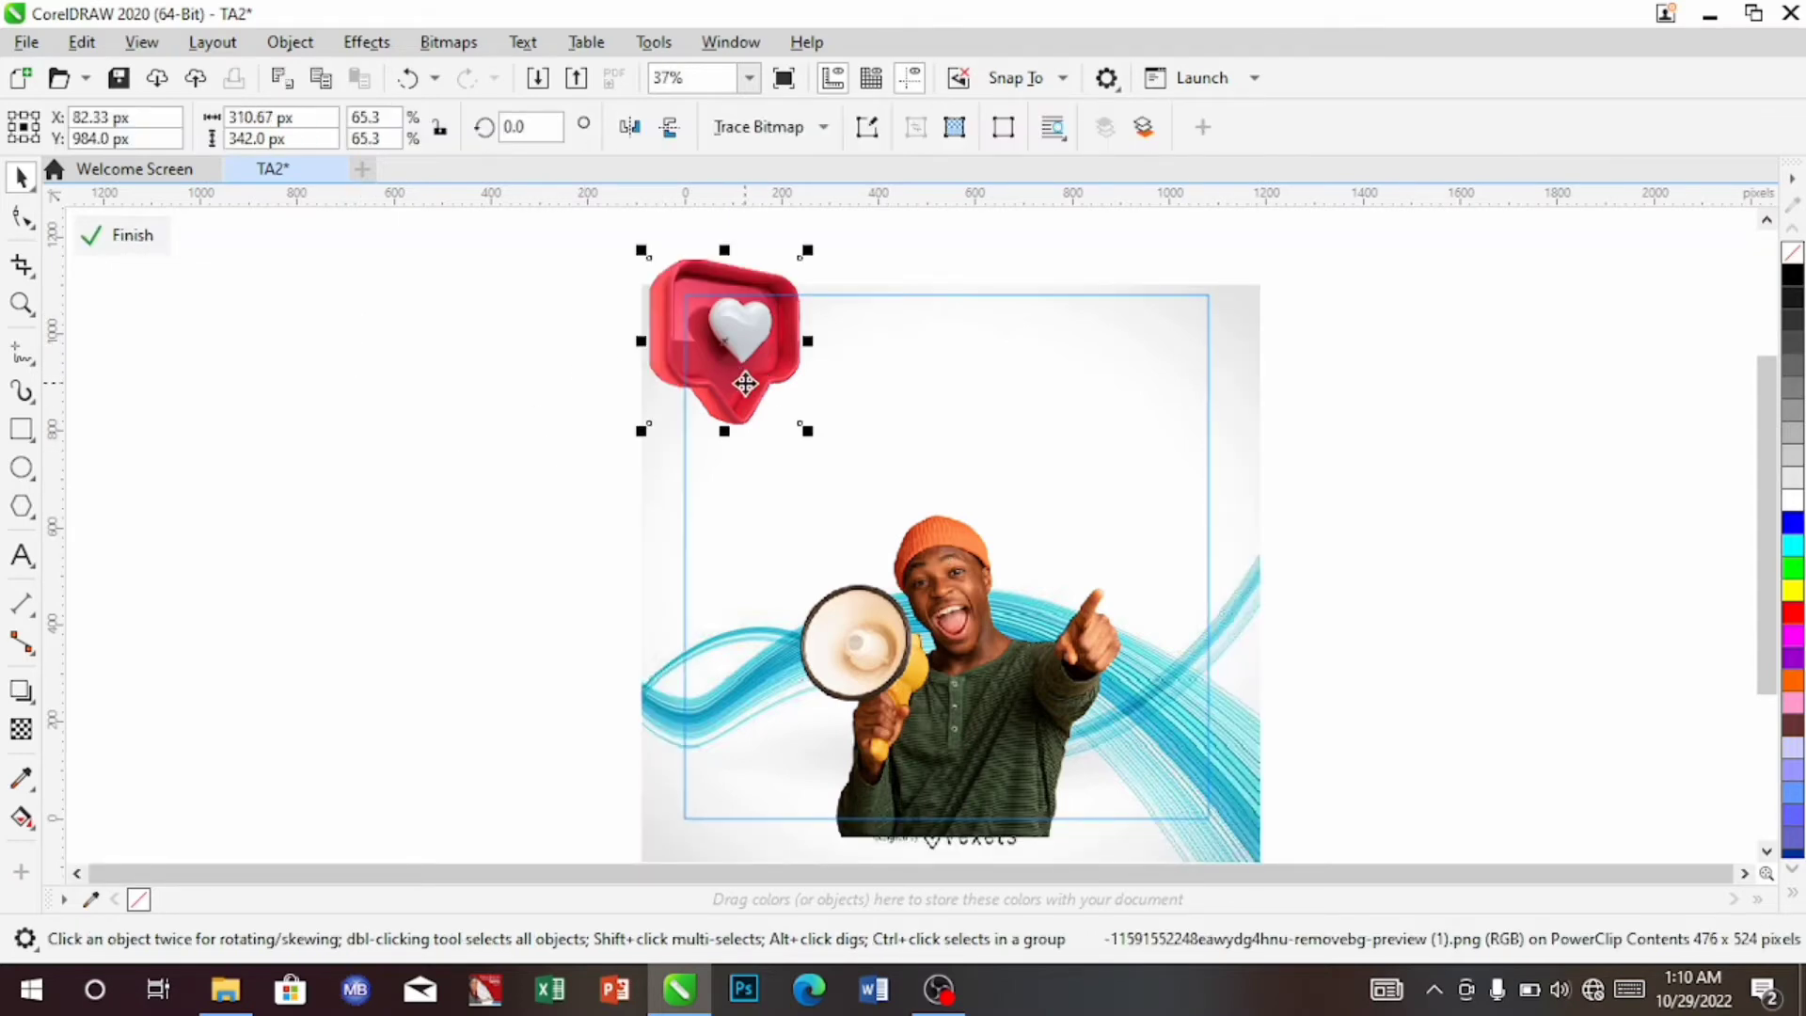
key(Down)
key(Right)
key(Right)
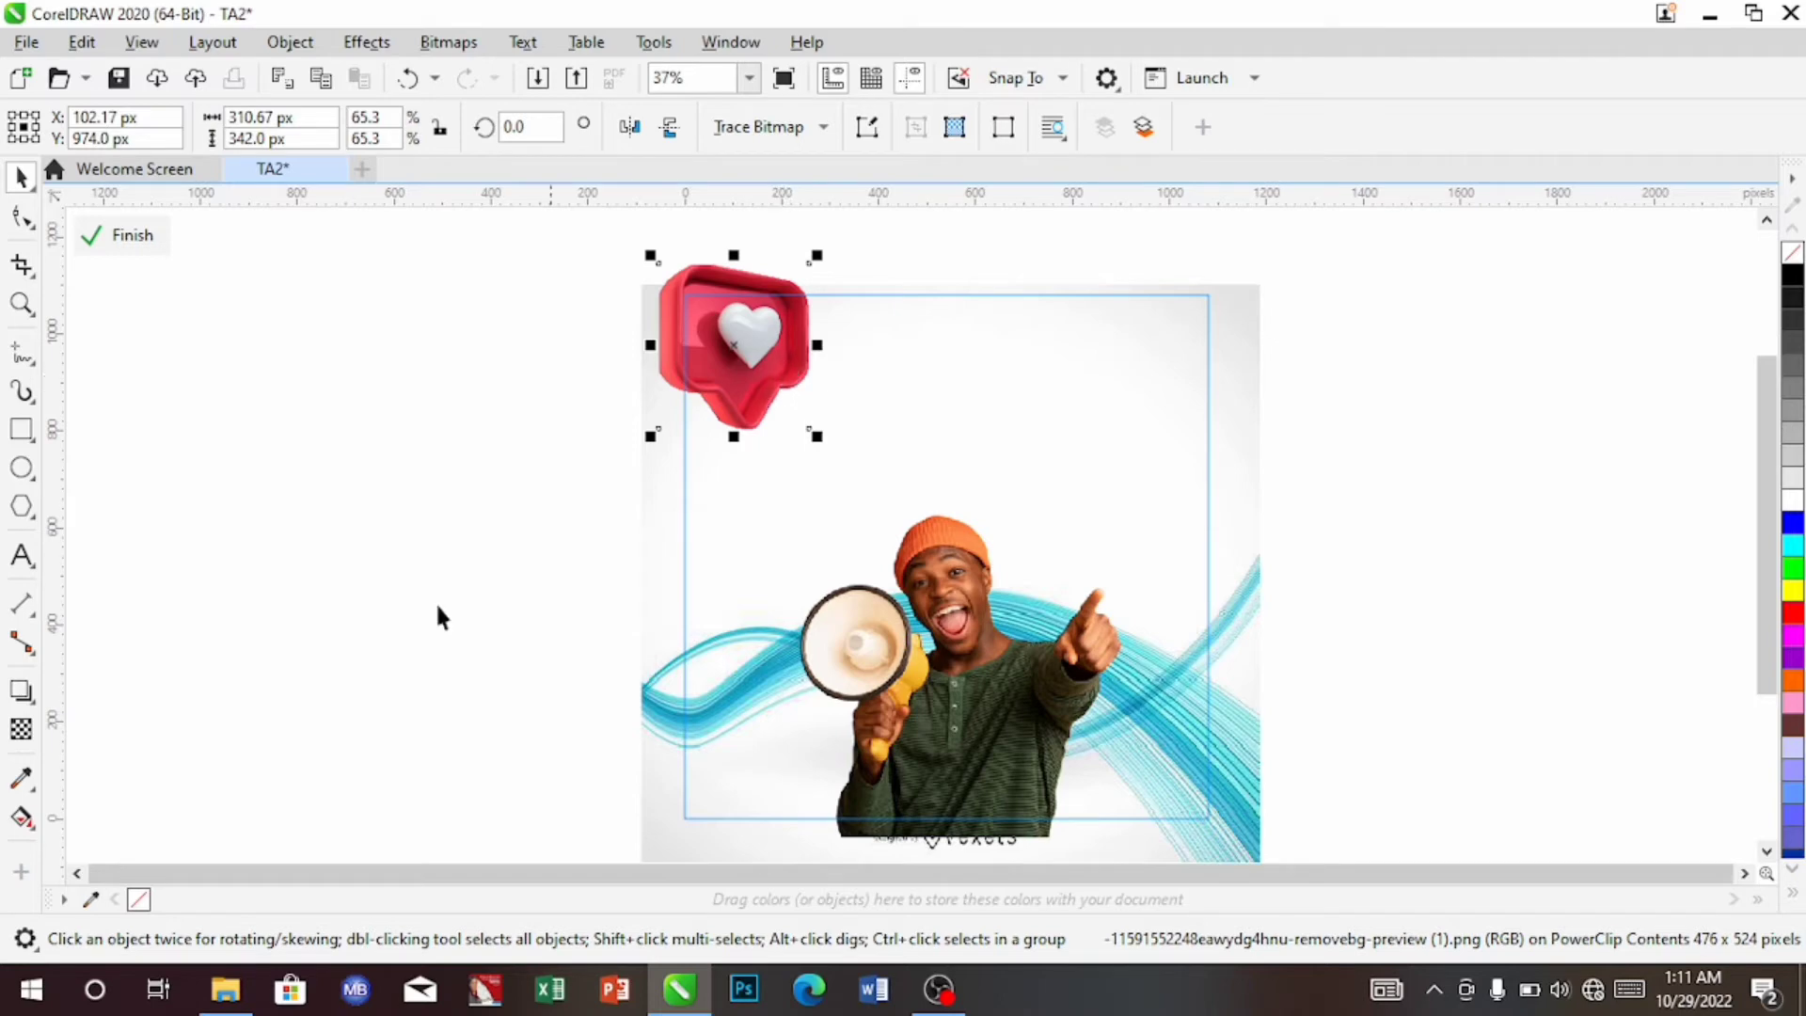
click(19, 734)
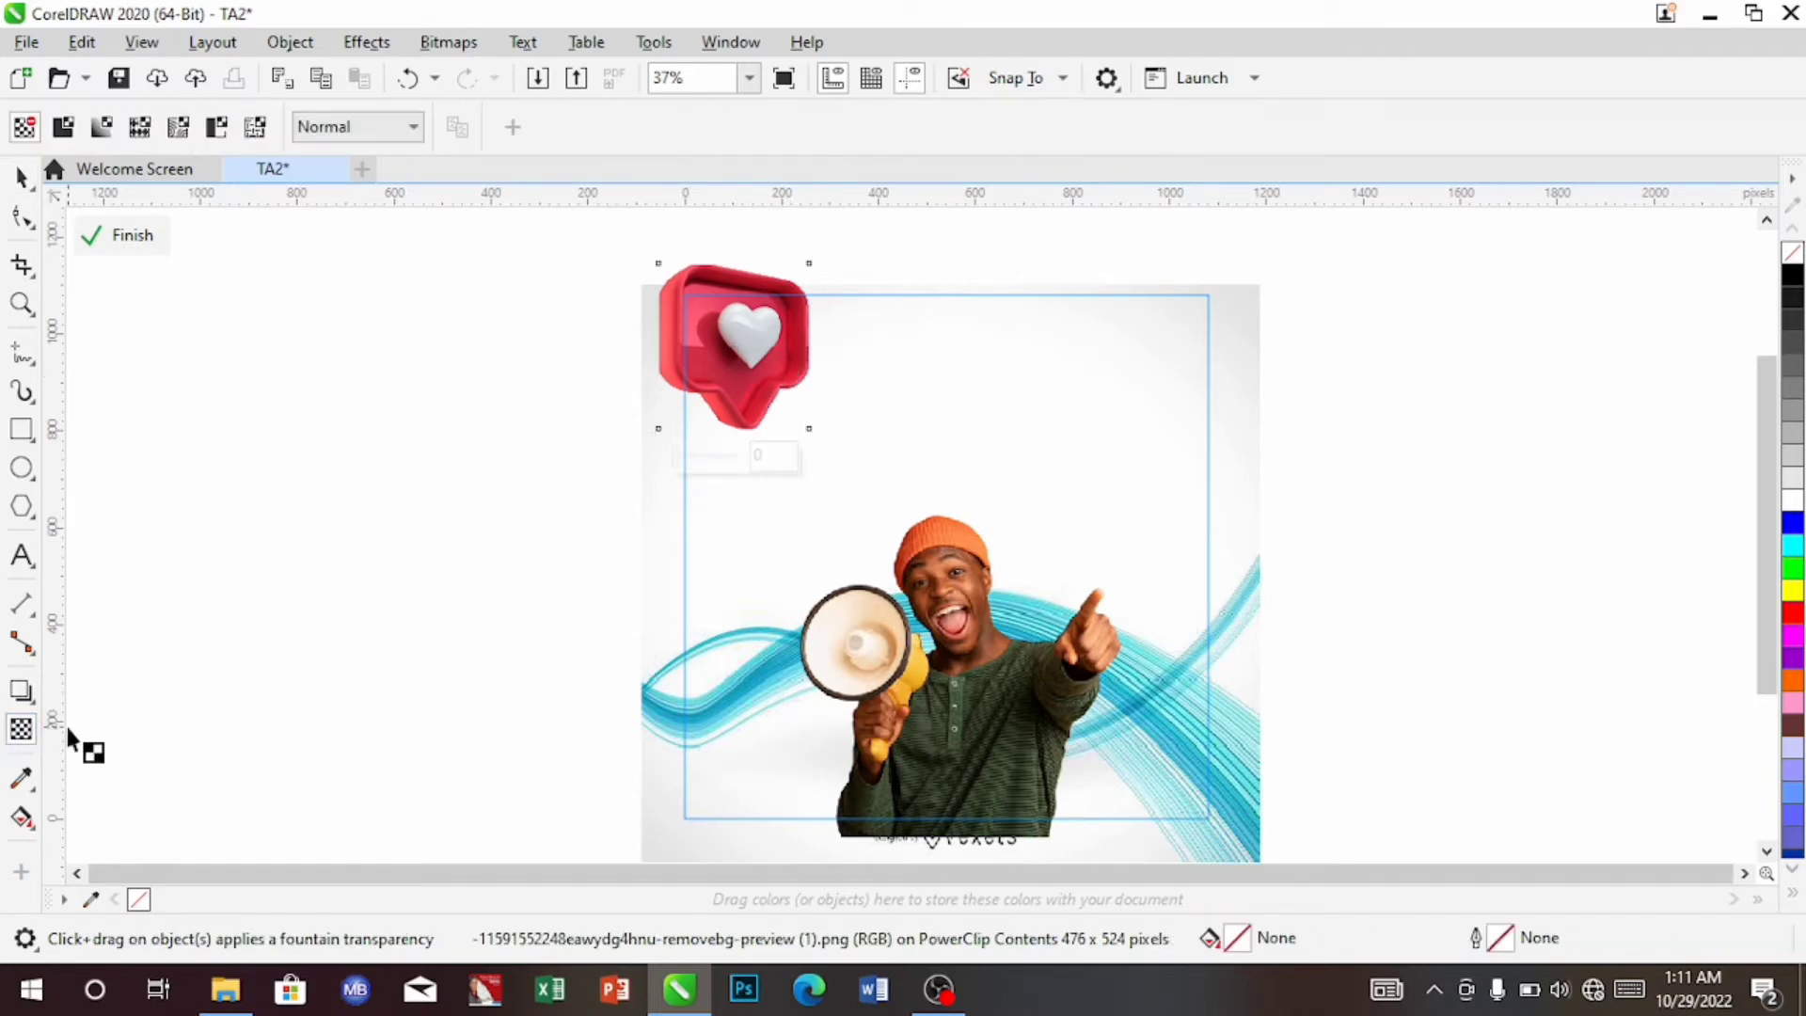
Give the heart bubble a uniform 50% transparency and finish editing the frame contents
click(63, 127)
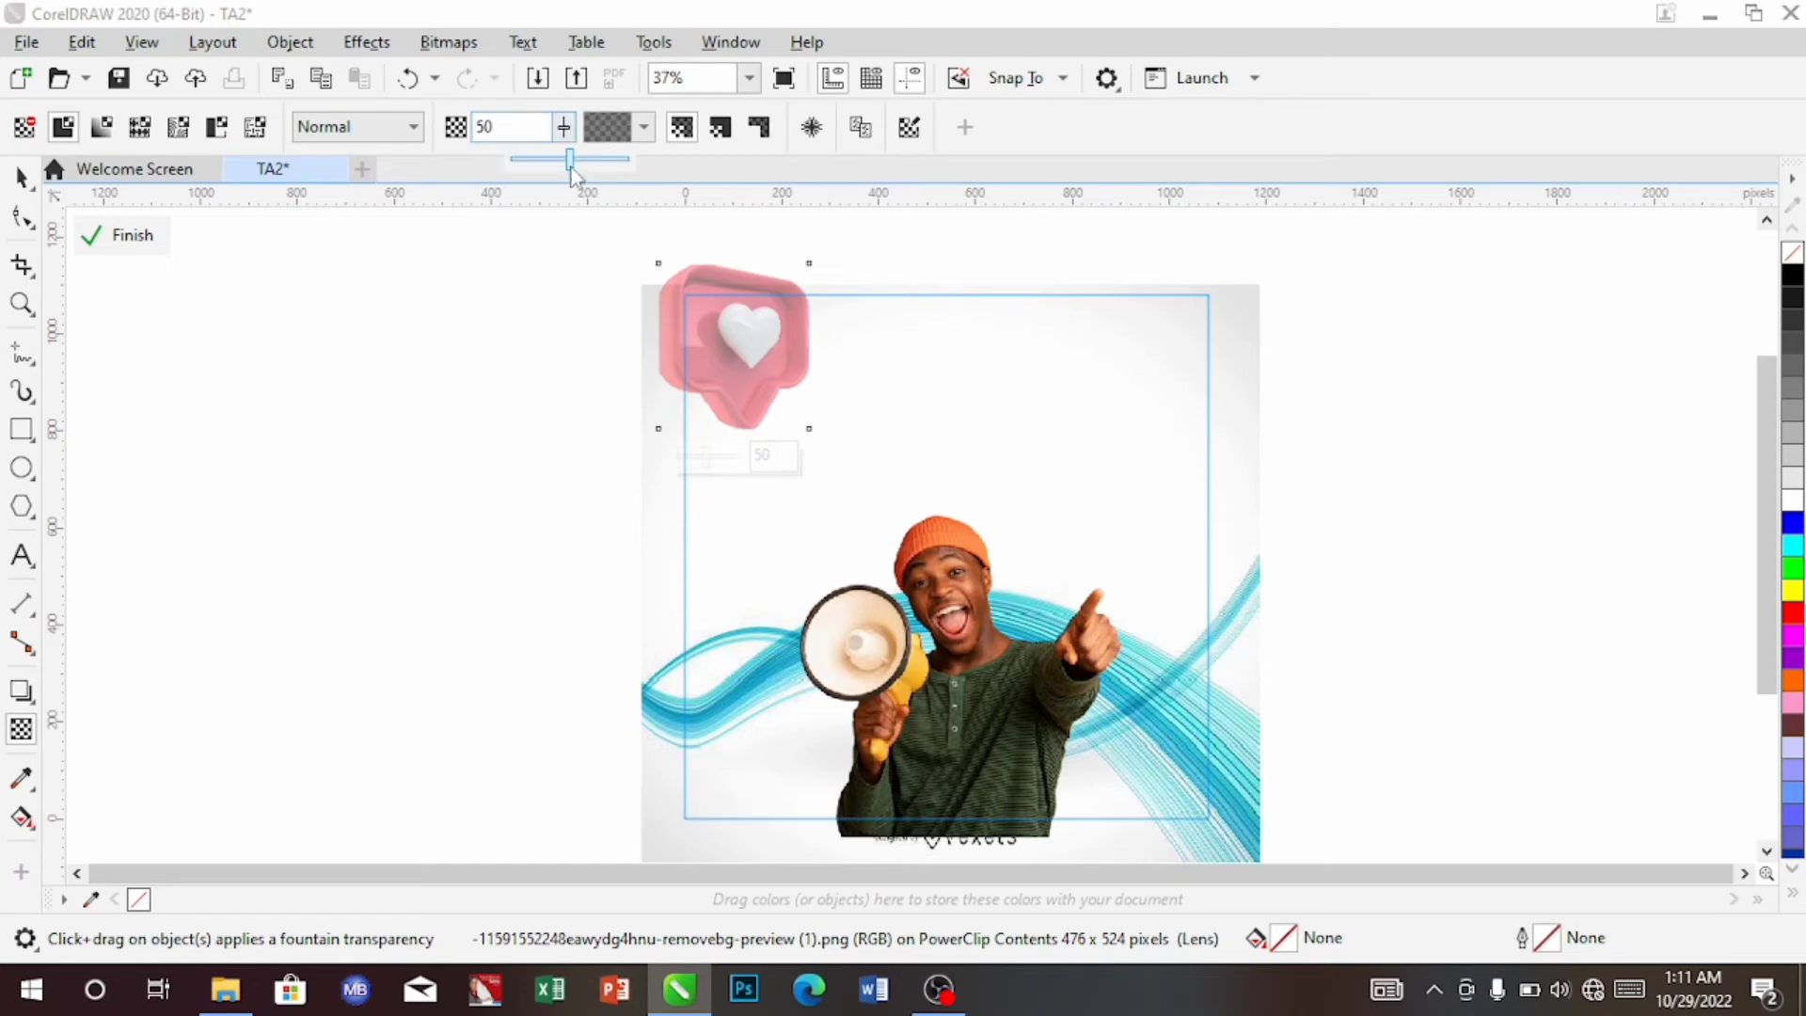
drag(575, 163, 577, 158)
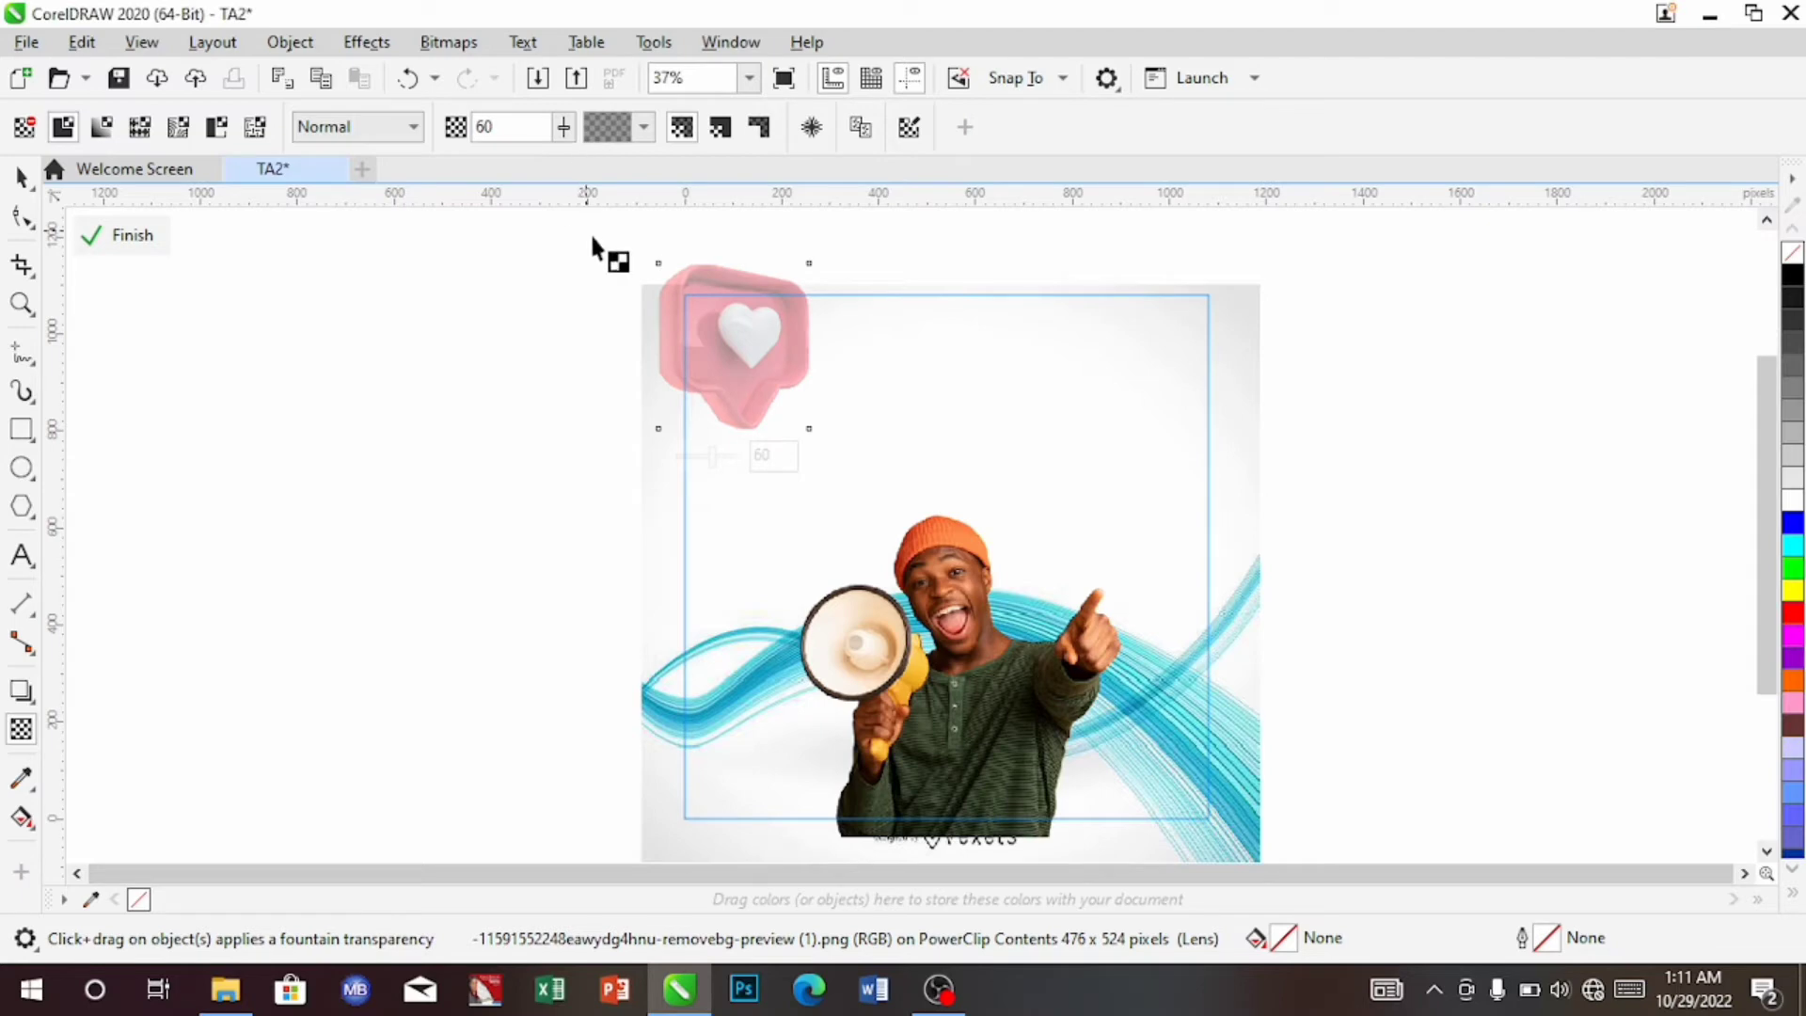
click(563, 128)
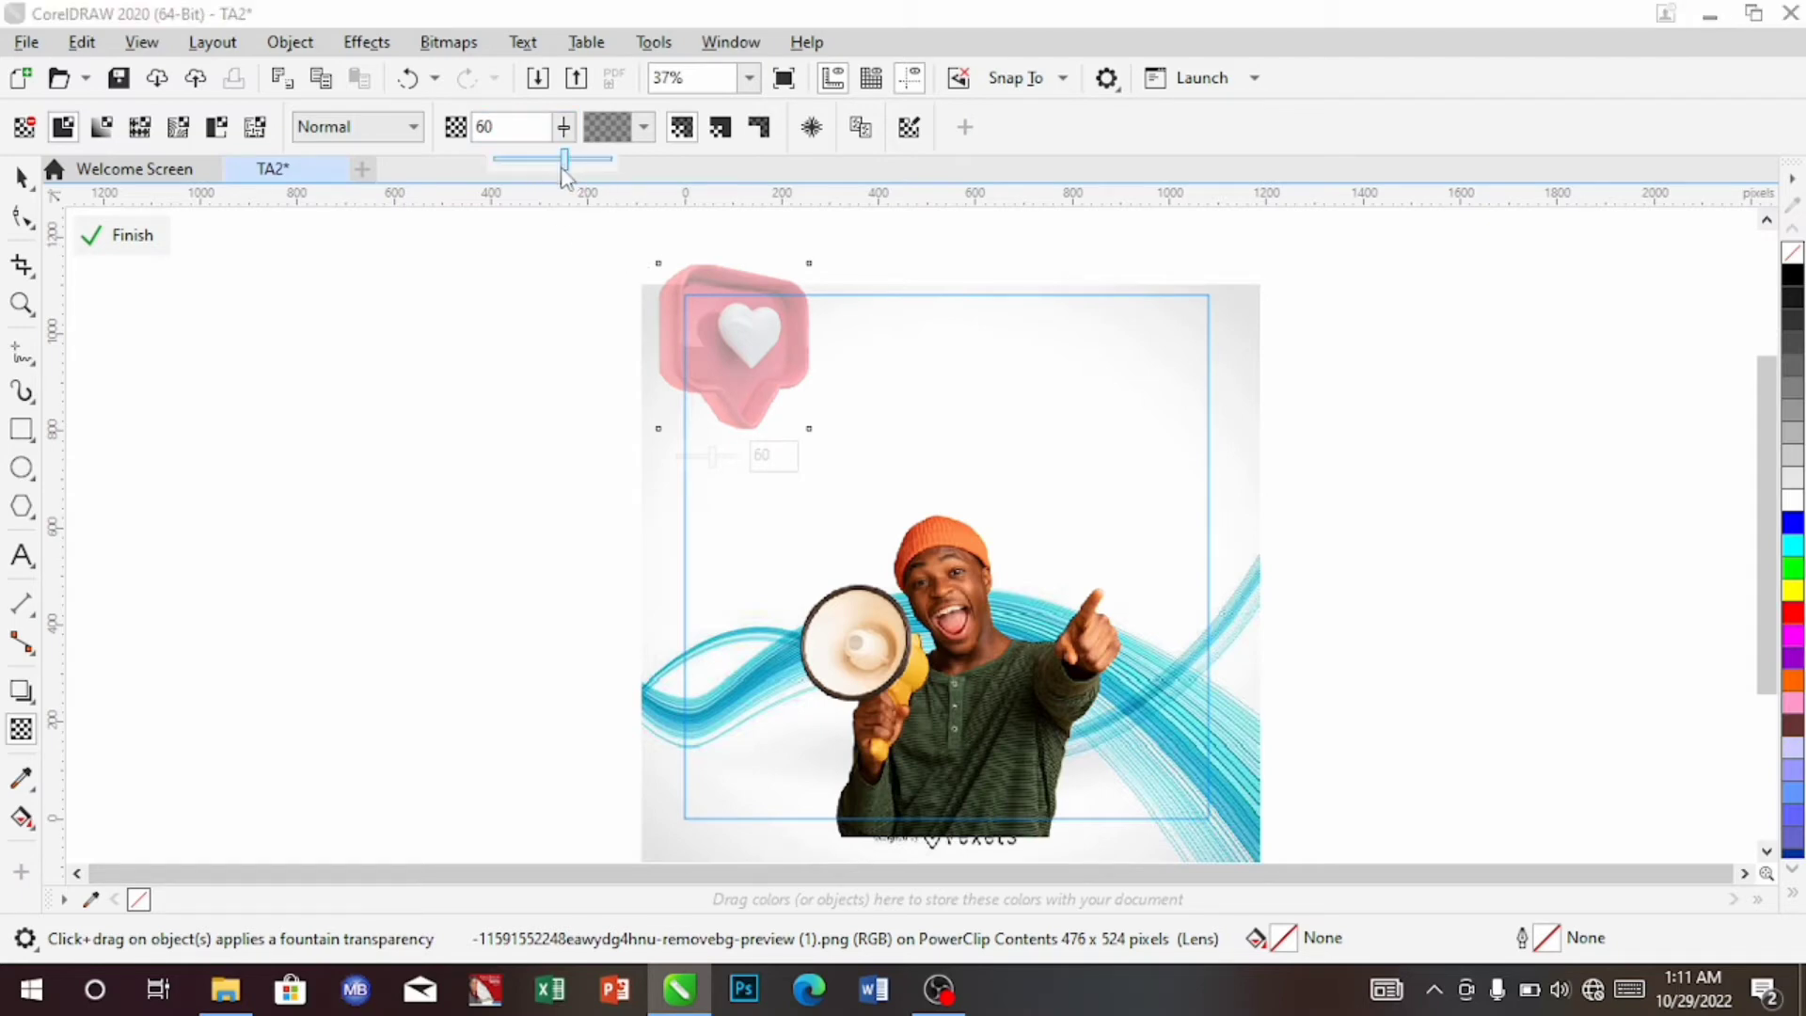
click(563, 167)
click(562, 134)
drag(556, 160, 549, 160)
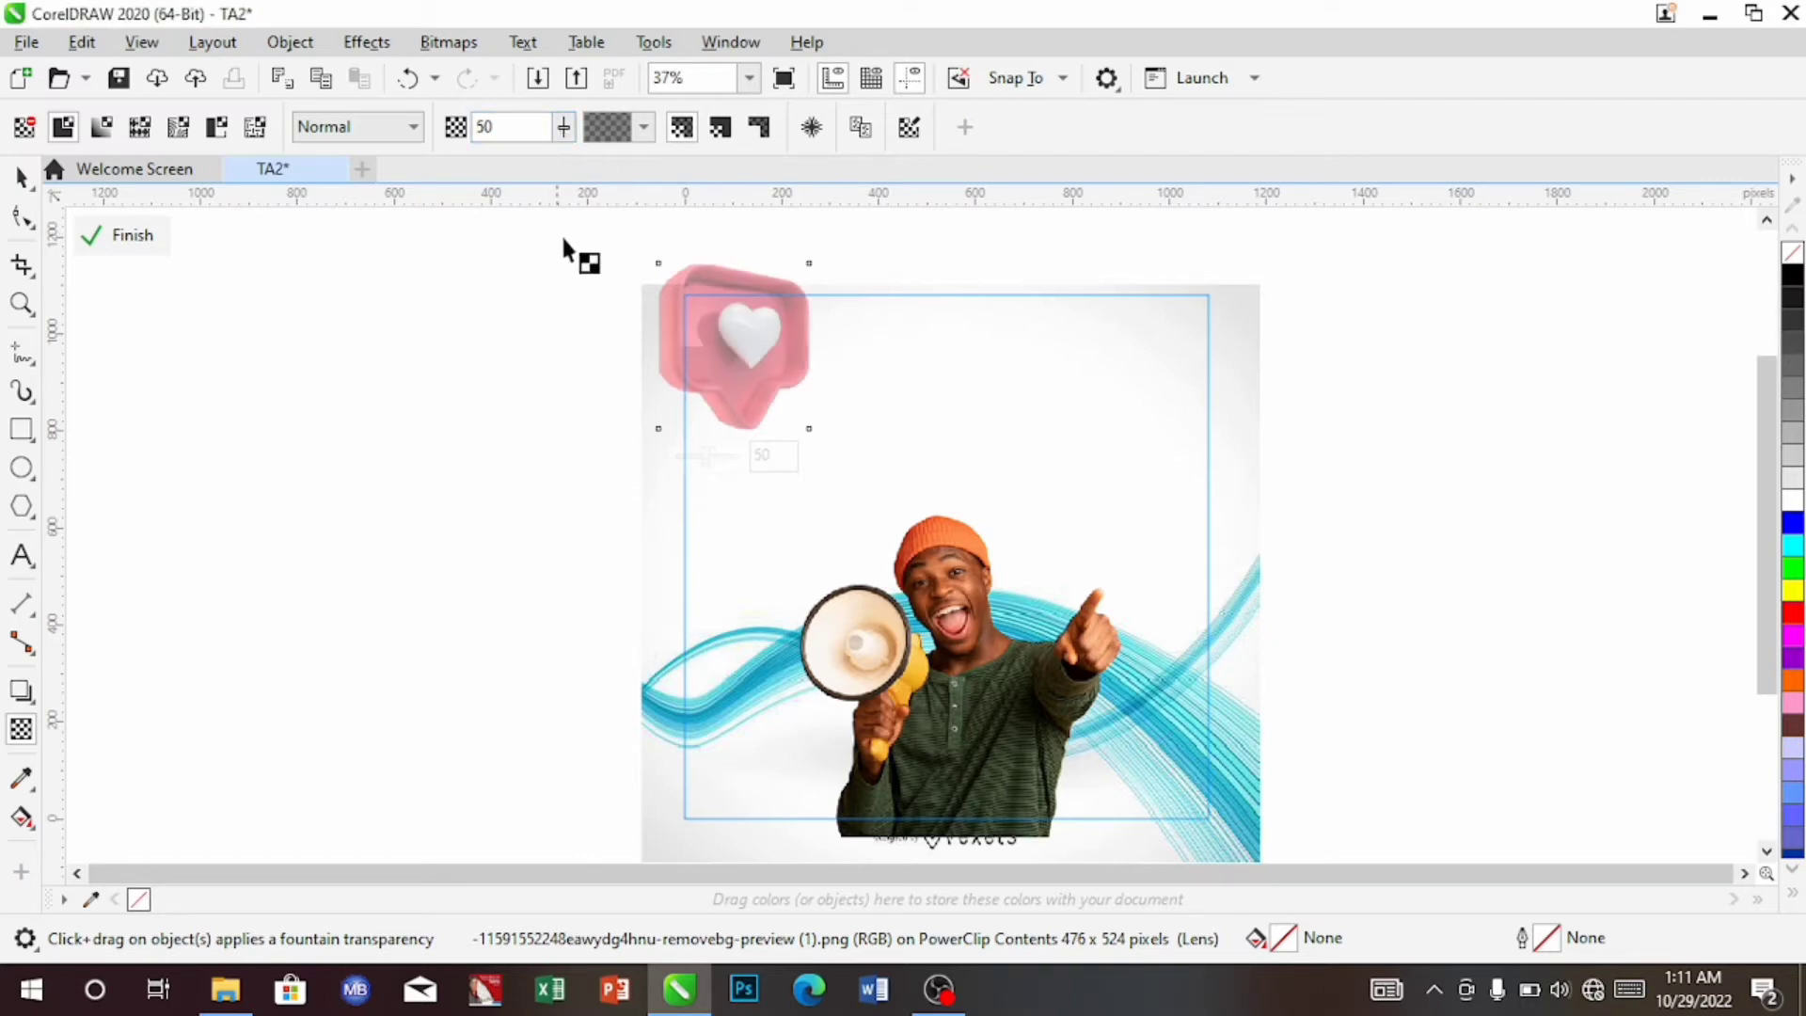
click(18, 176)
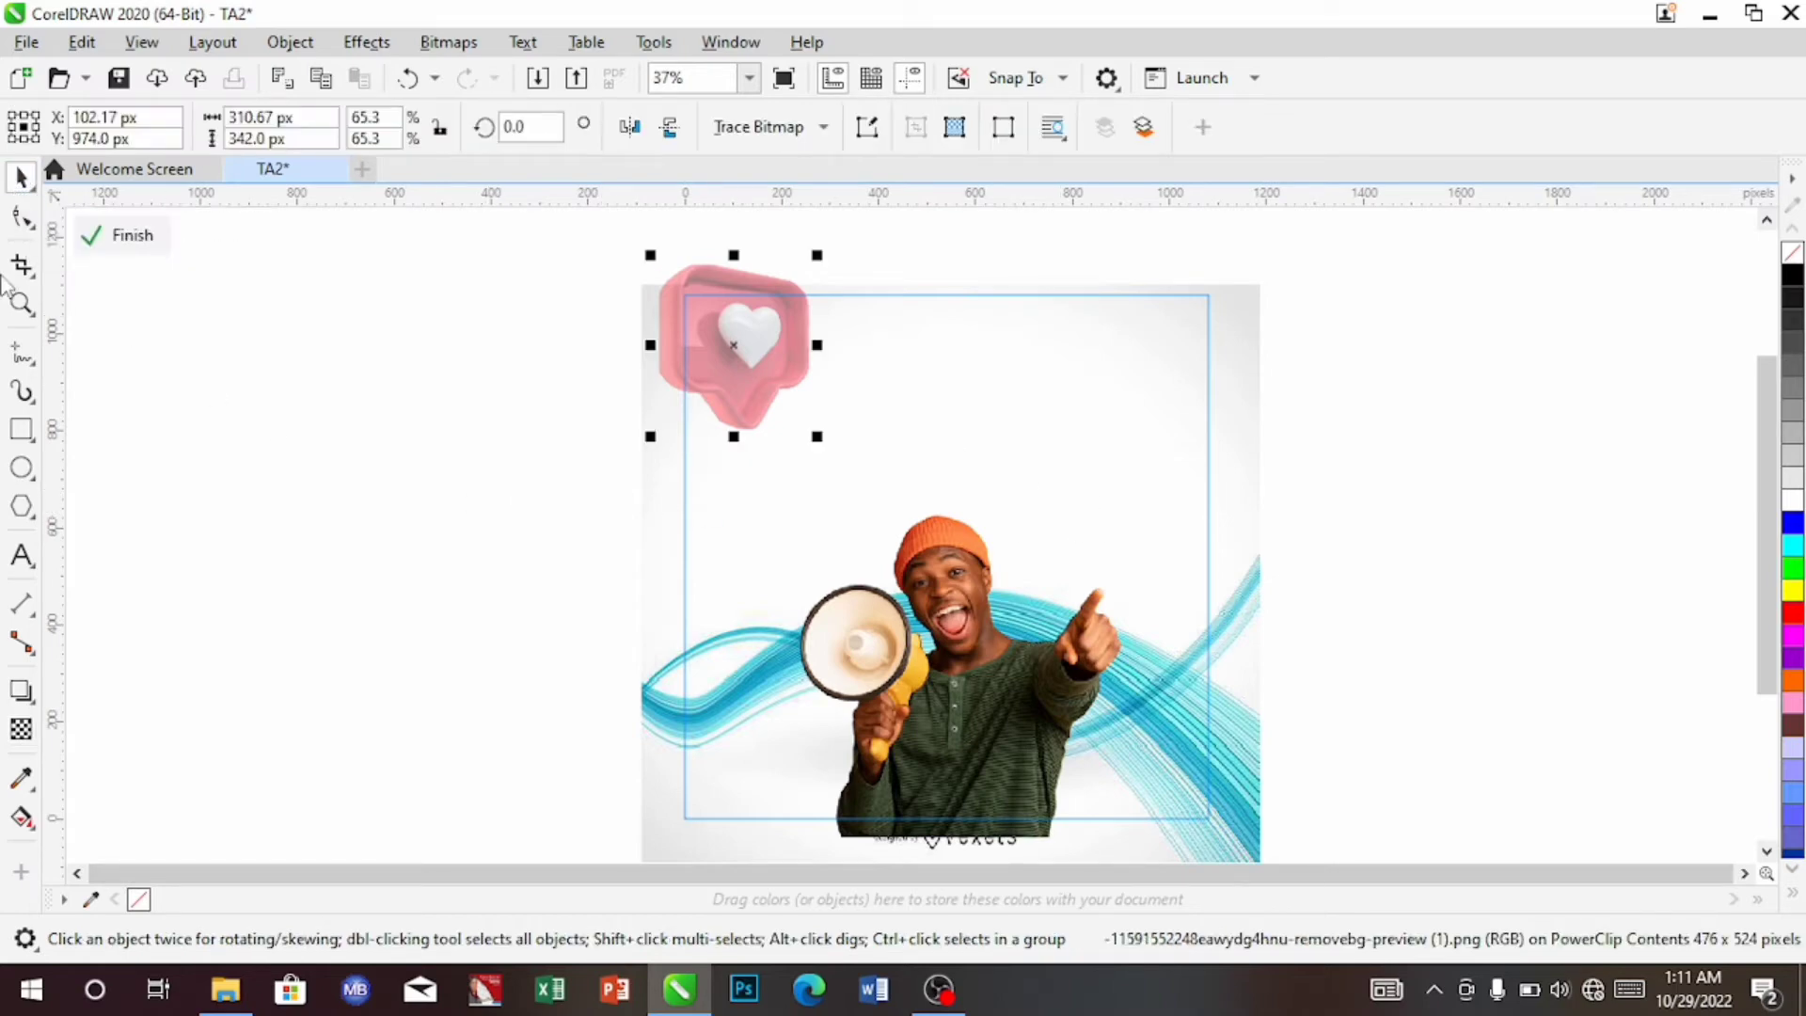
click(132, 230)
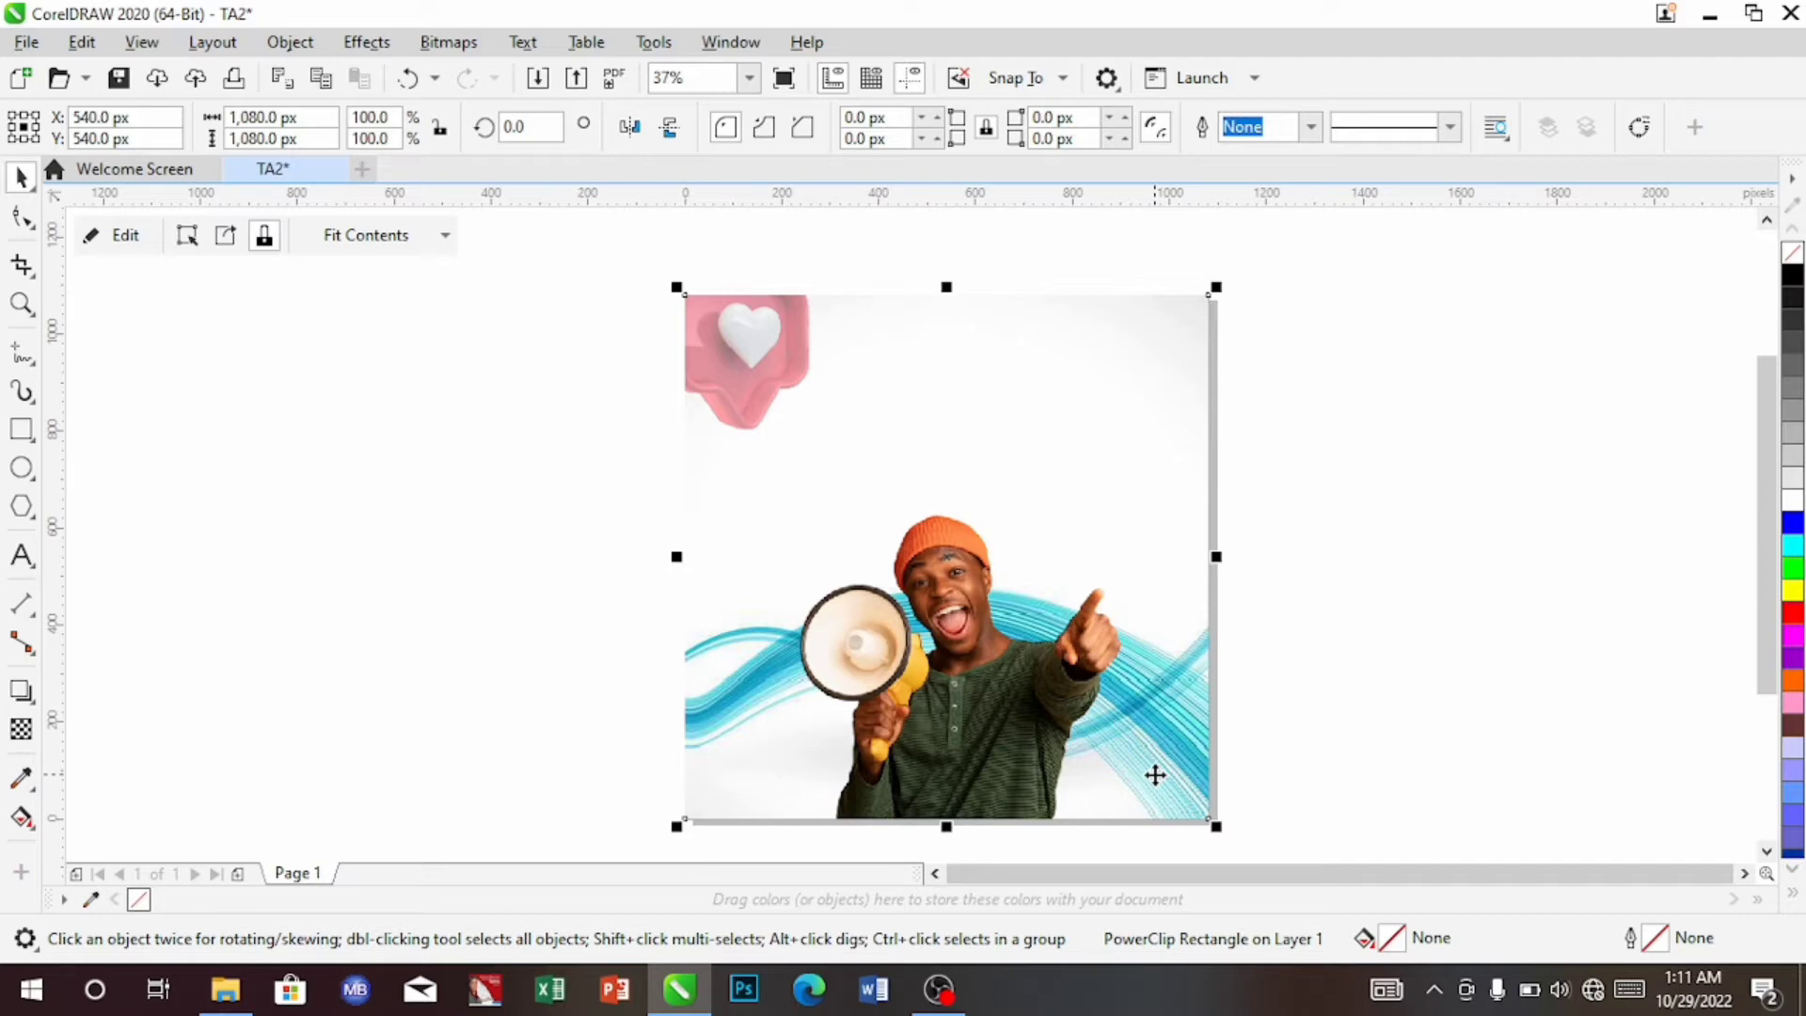
Zoom to 75% and draw a 396 × 64 px bar near the top of the page
click(746, 89)
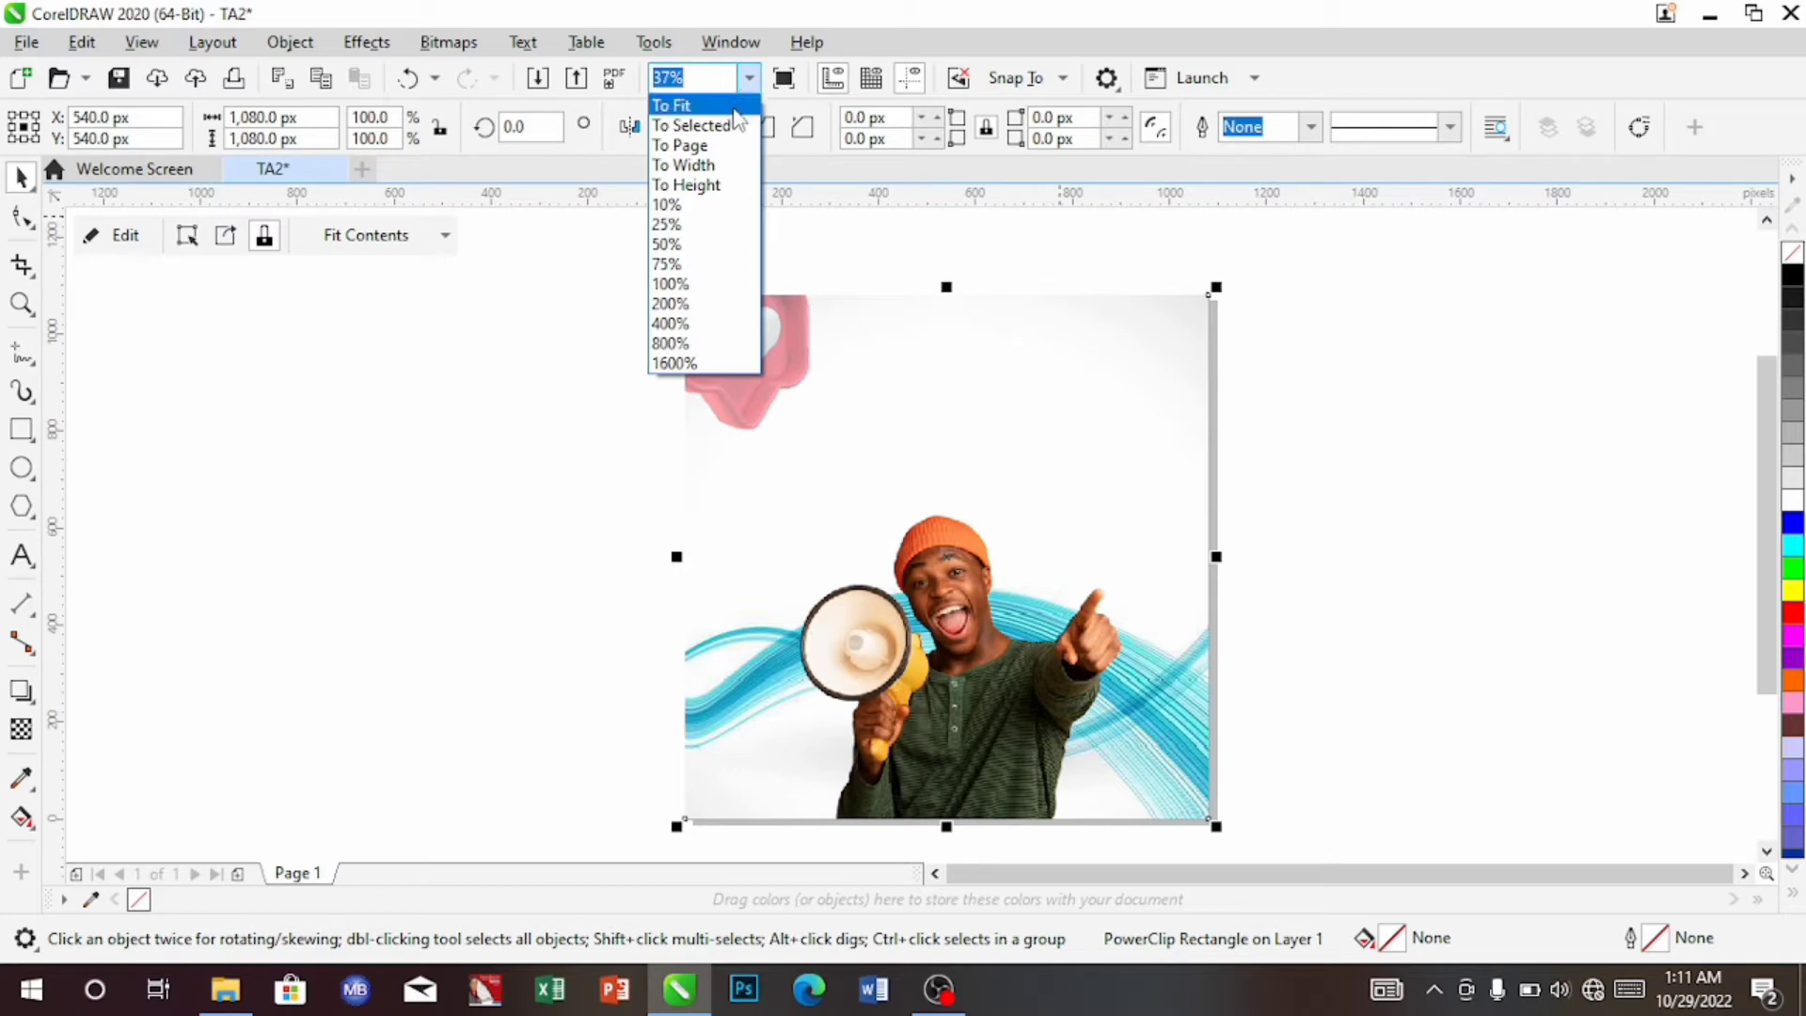
click(694, 263)
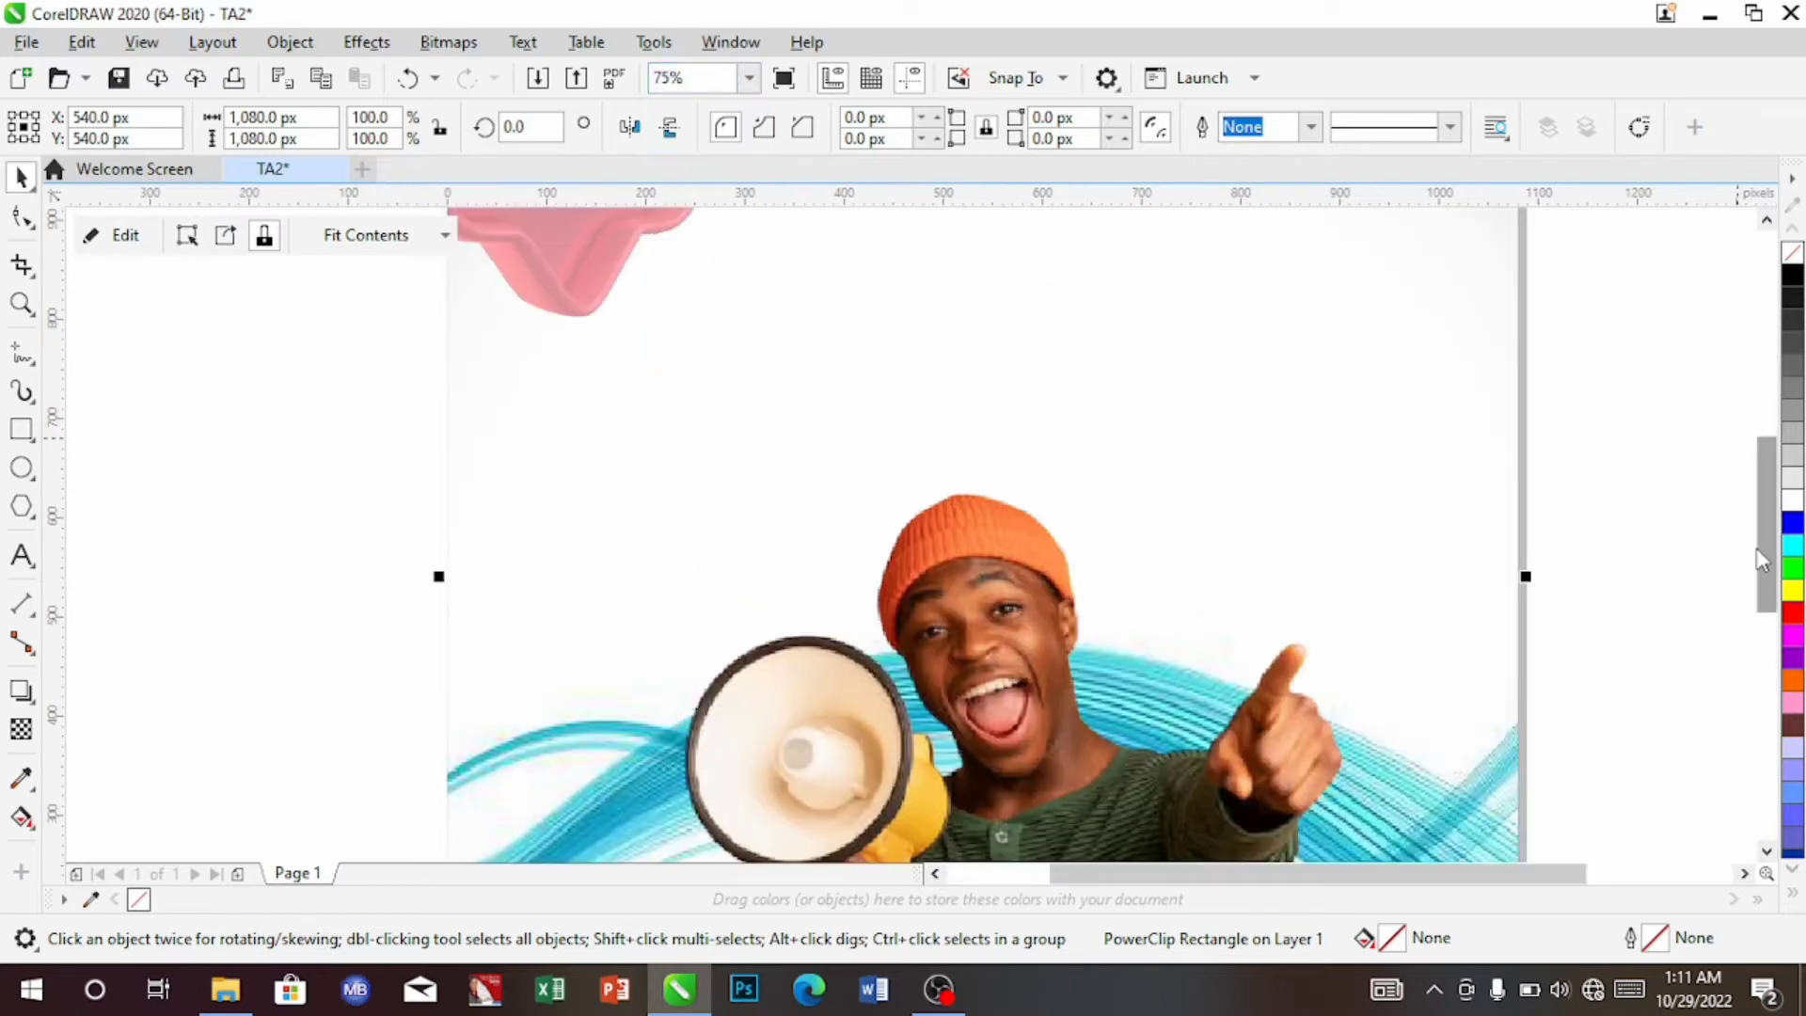
drag(1768, 575, 1768, 507)
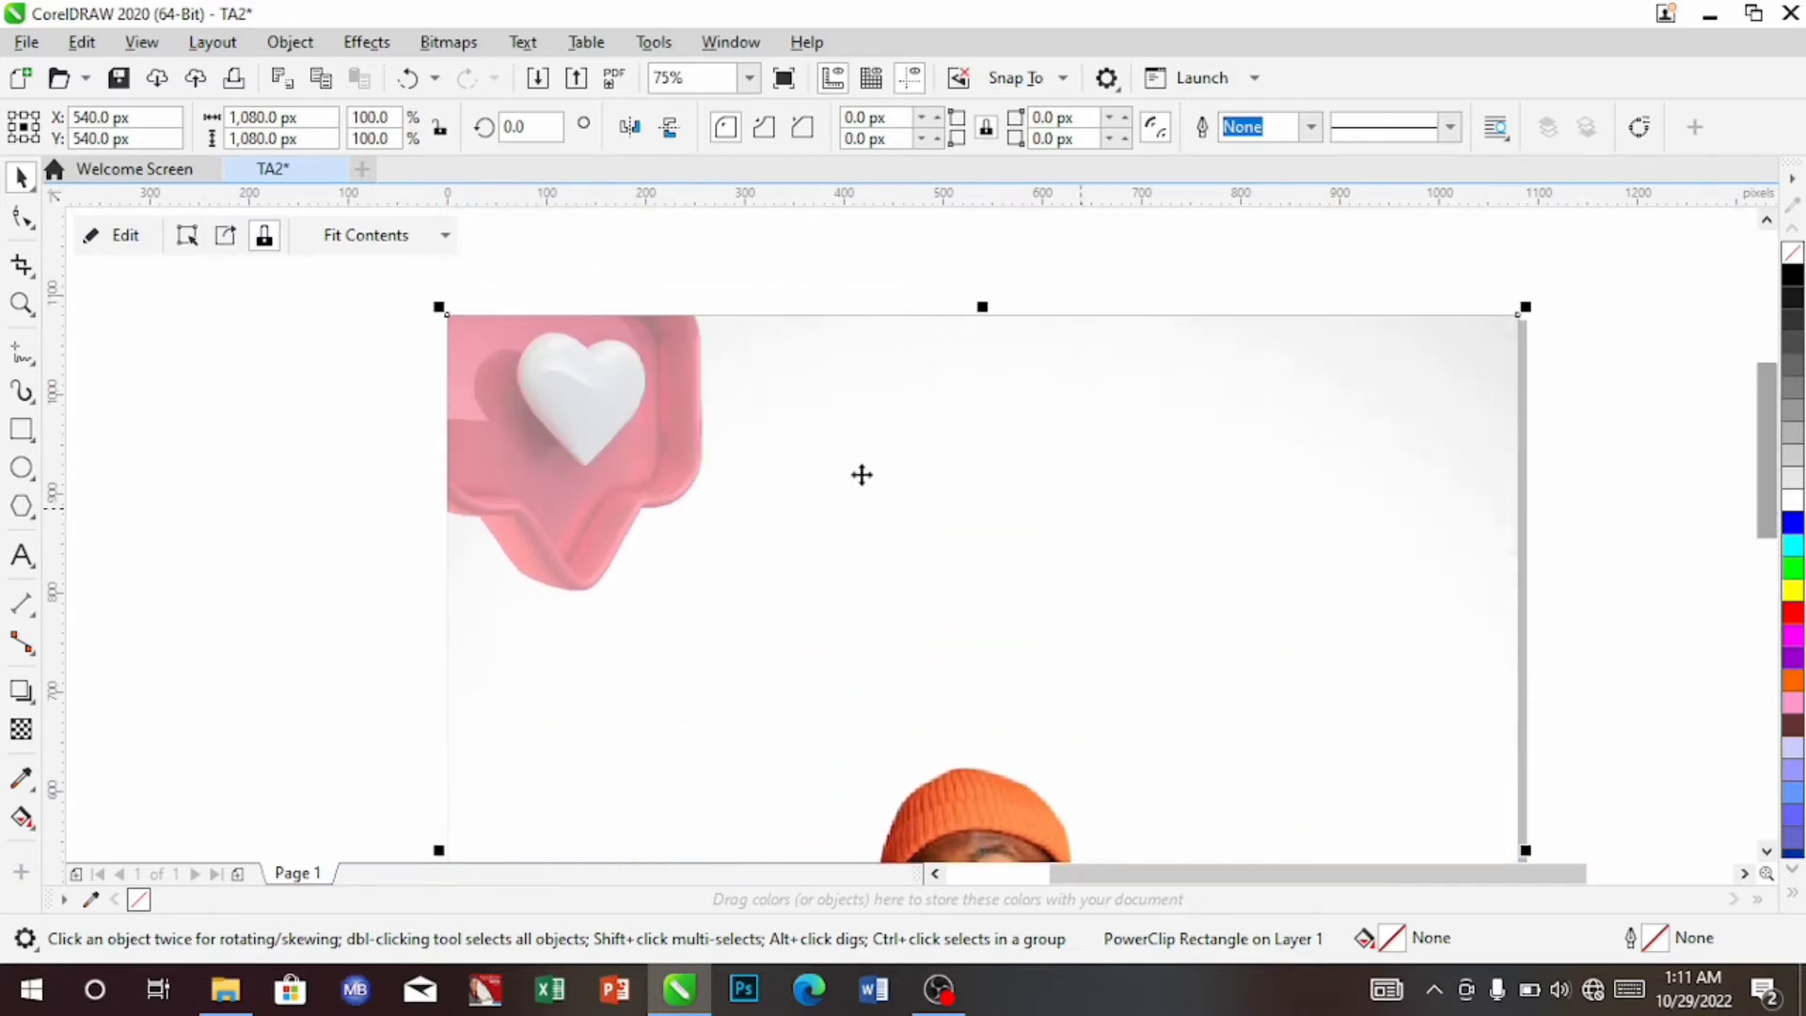
click(23, 432)
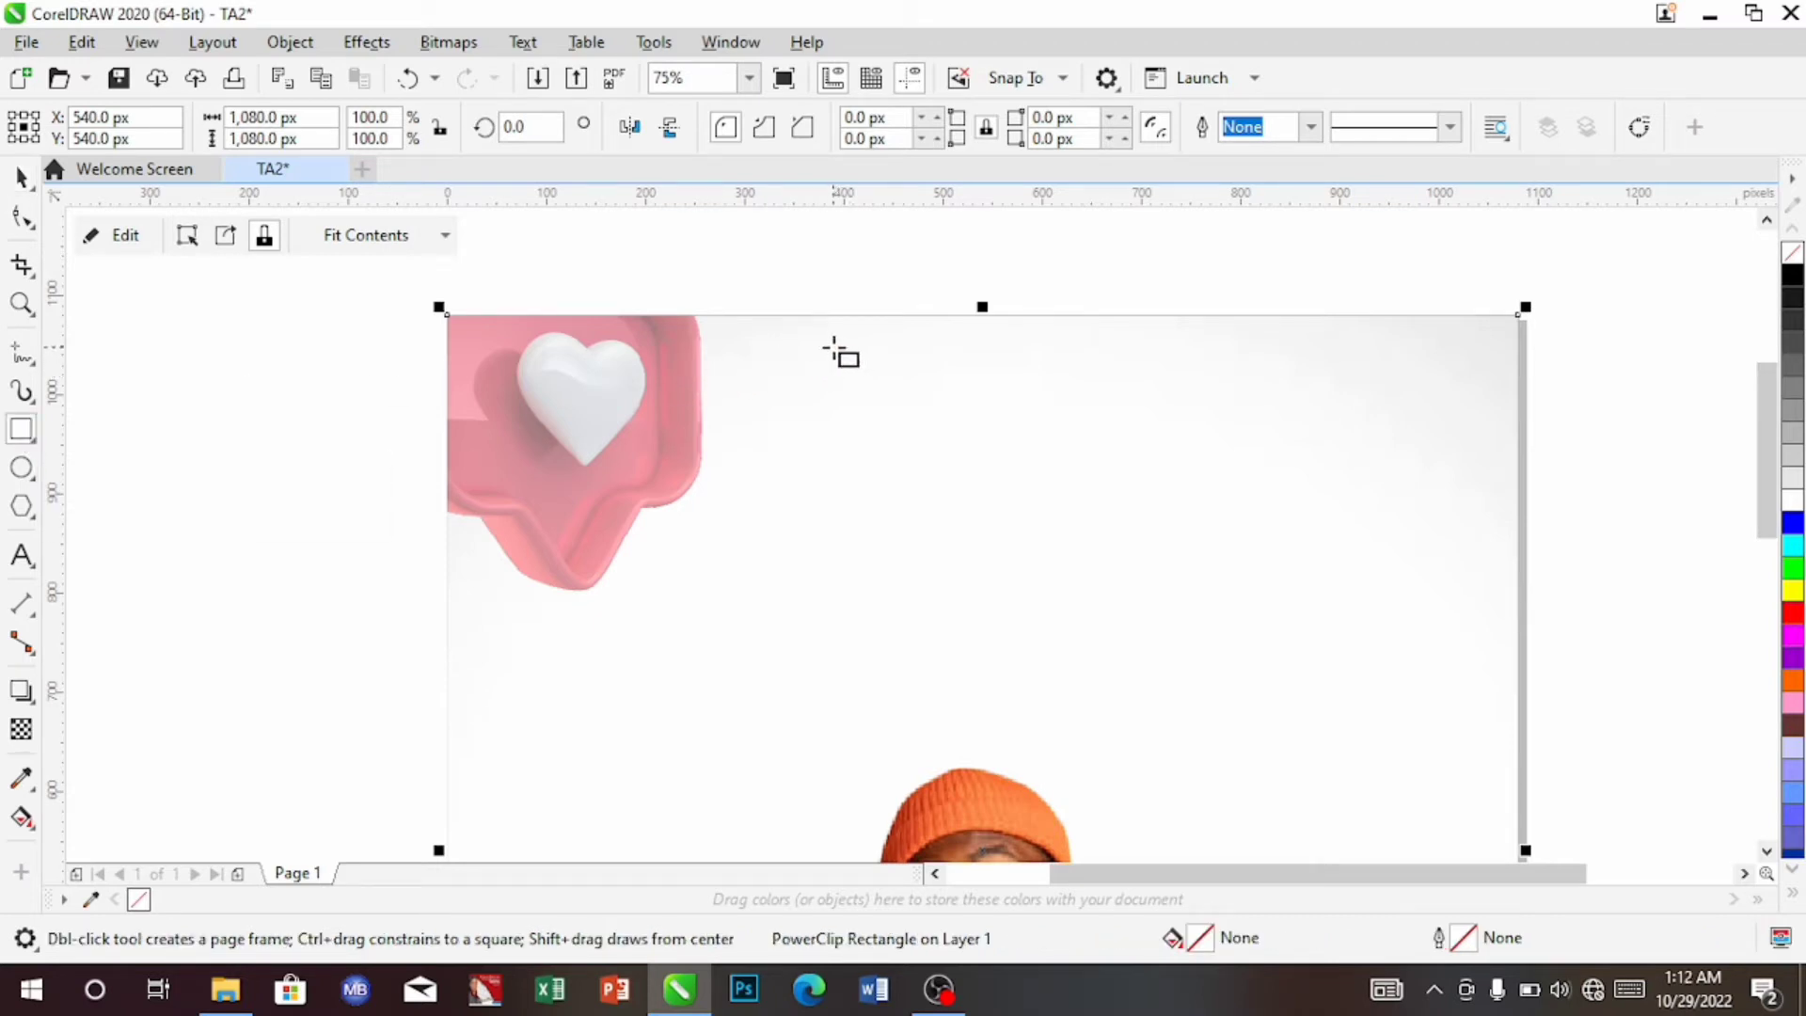
drag(832, 346, 1229, 419)
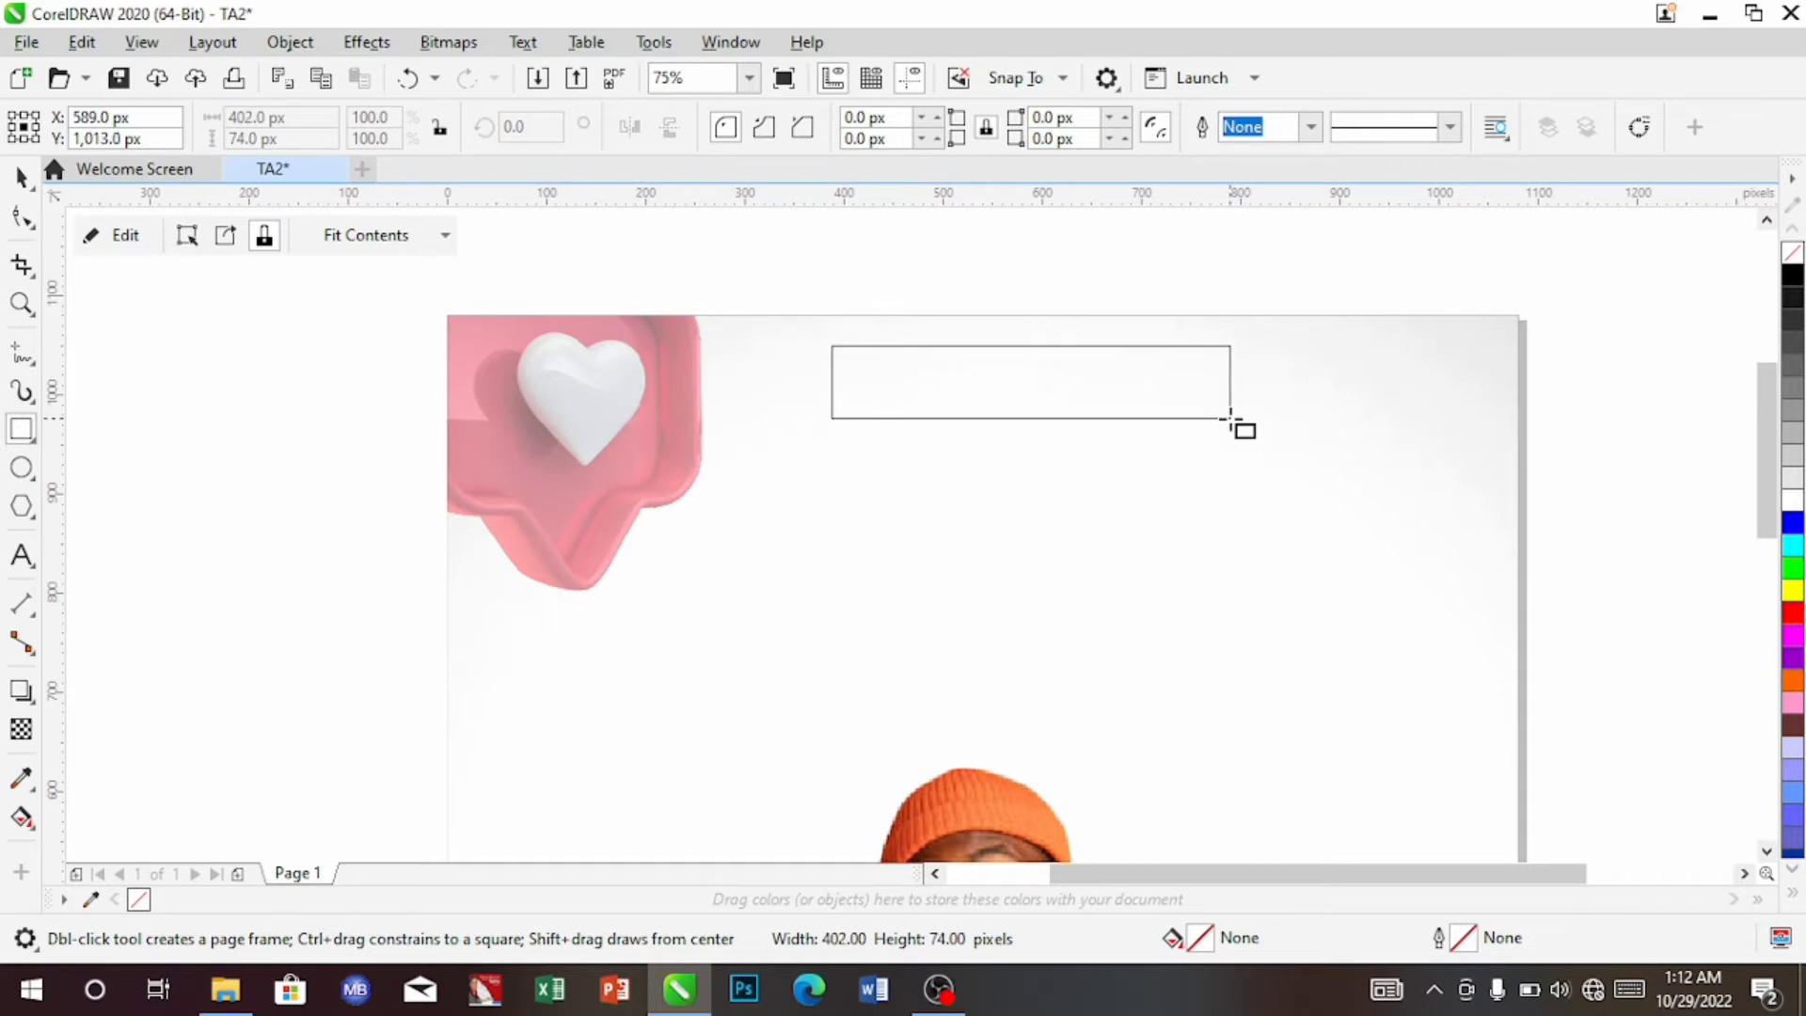
drag(1230, 419, 1225, 409)
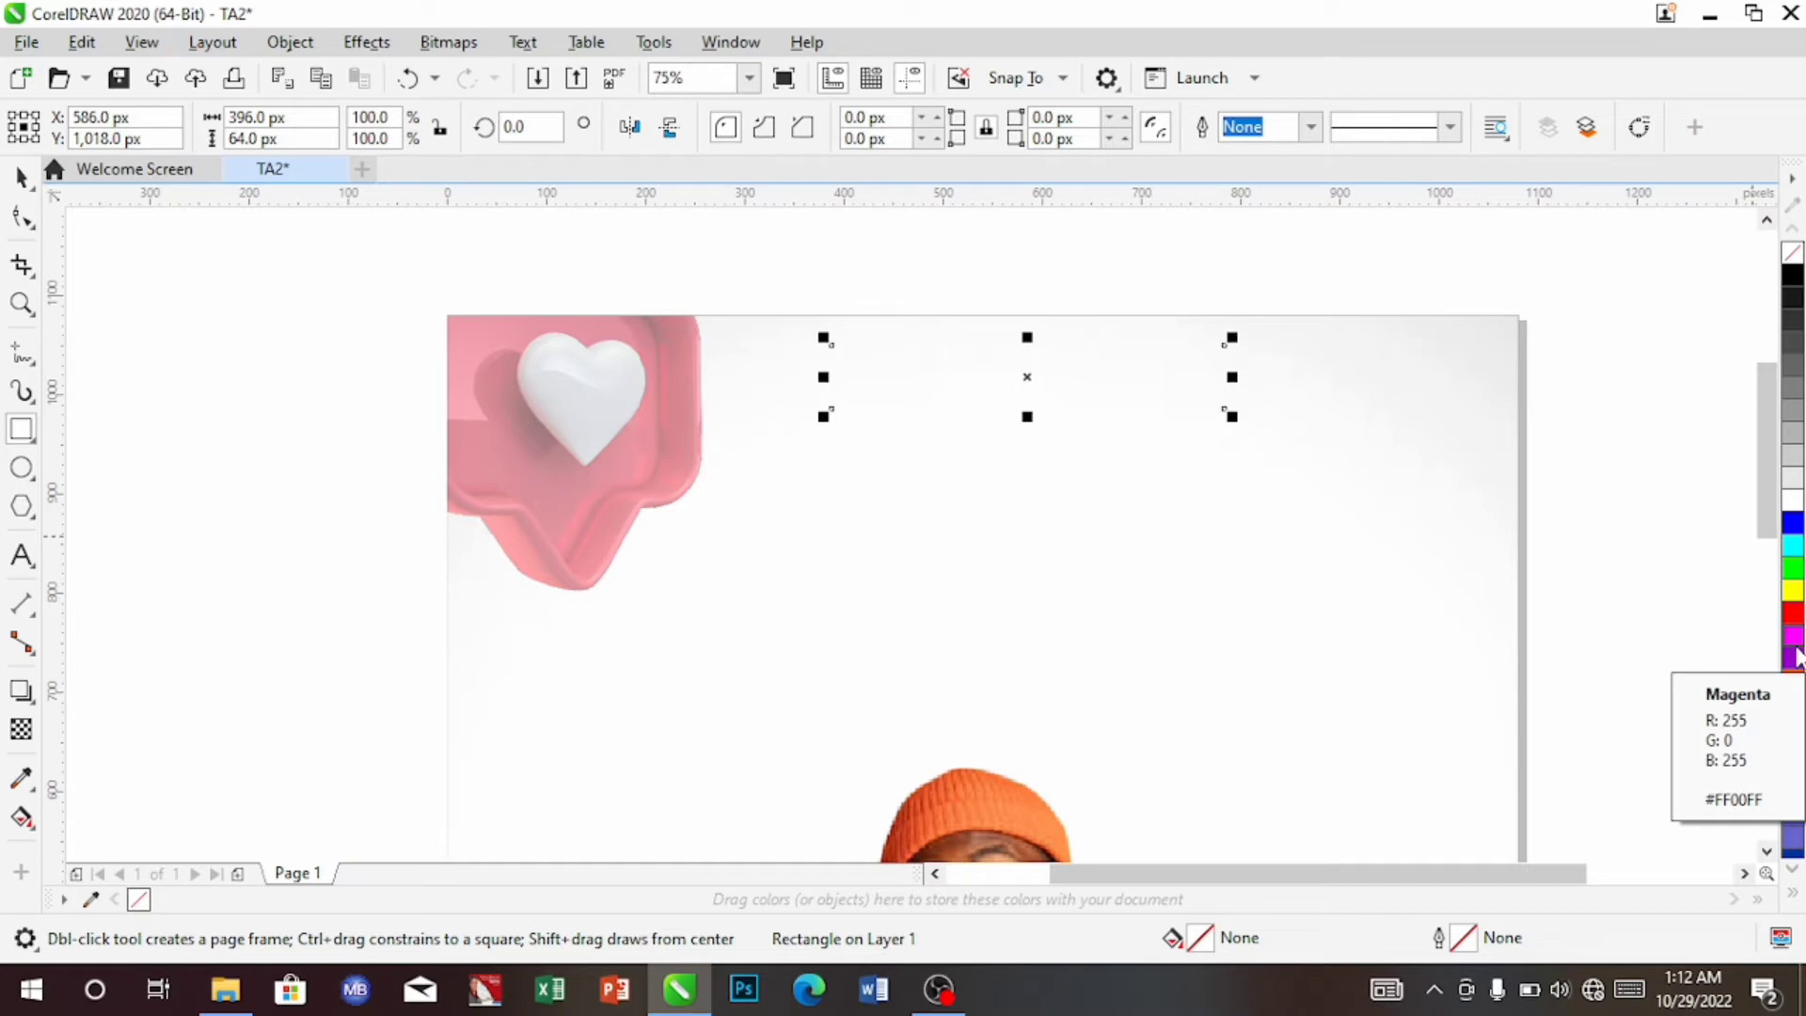
Fill the top bar with Cyan (#00FFFF) from the expanded colour palette
click(1794, 548)
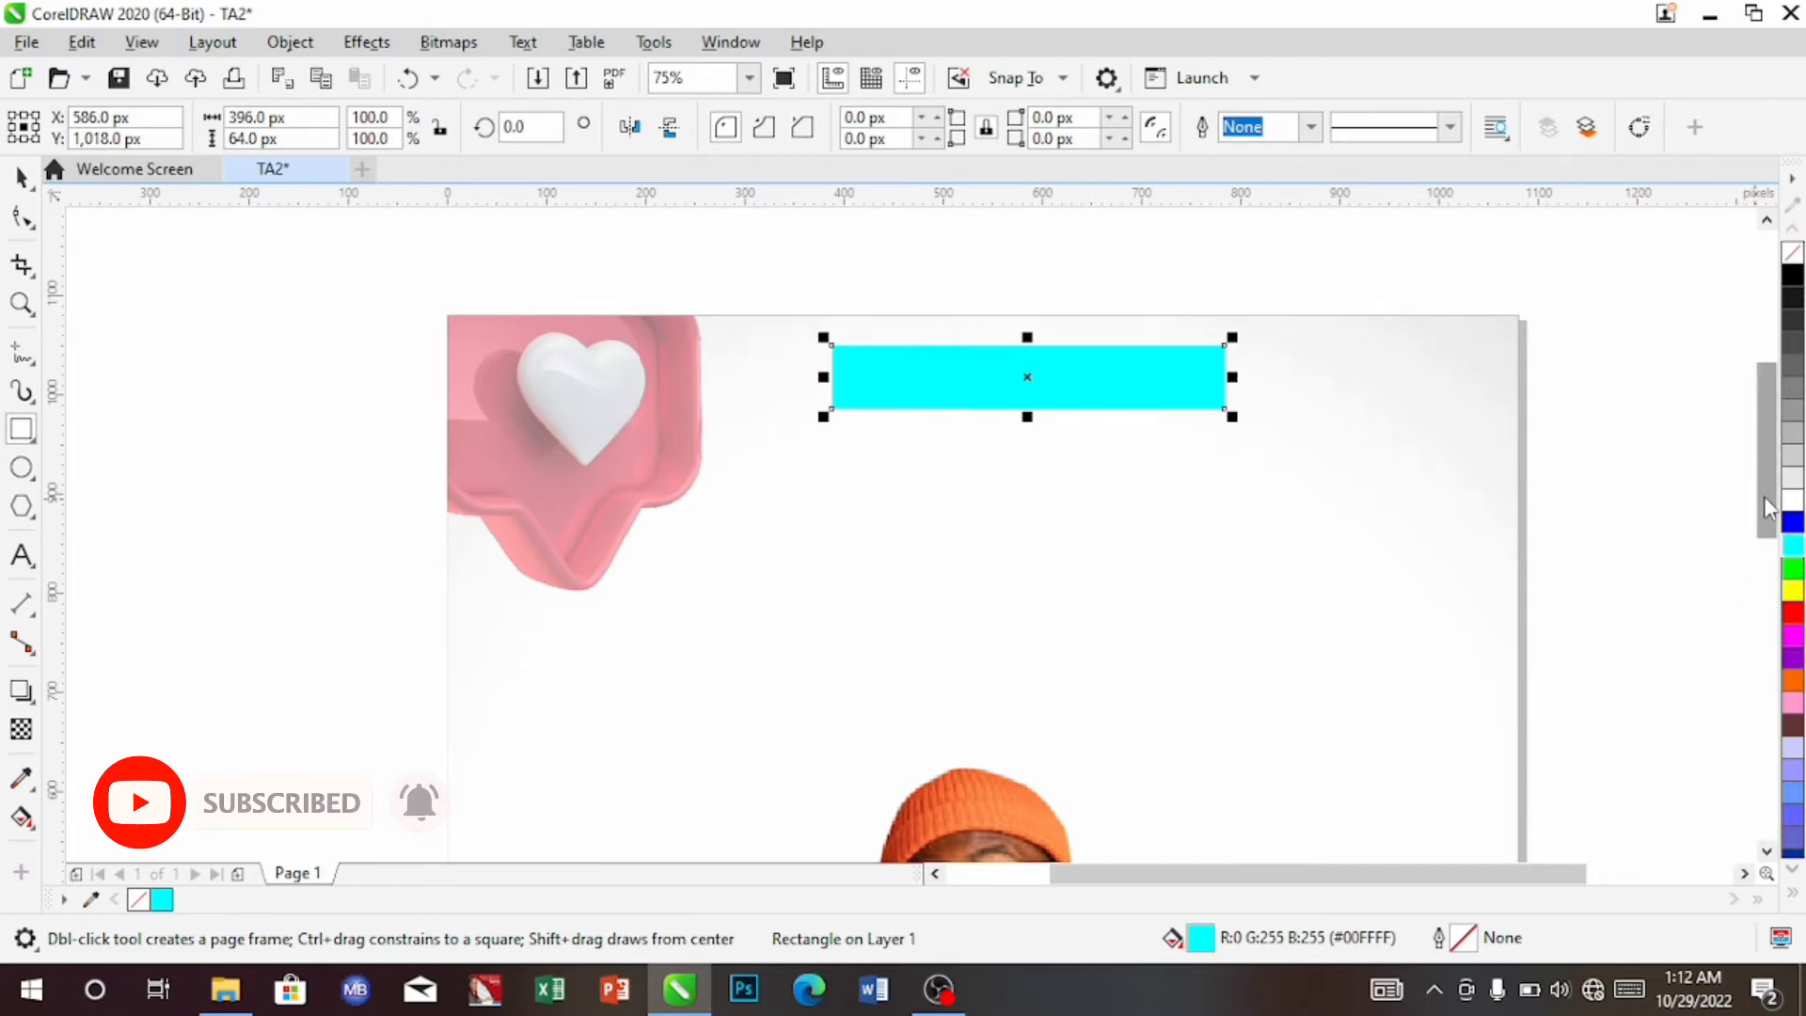
drag(1764, 495, 1775, 541)
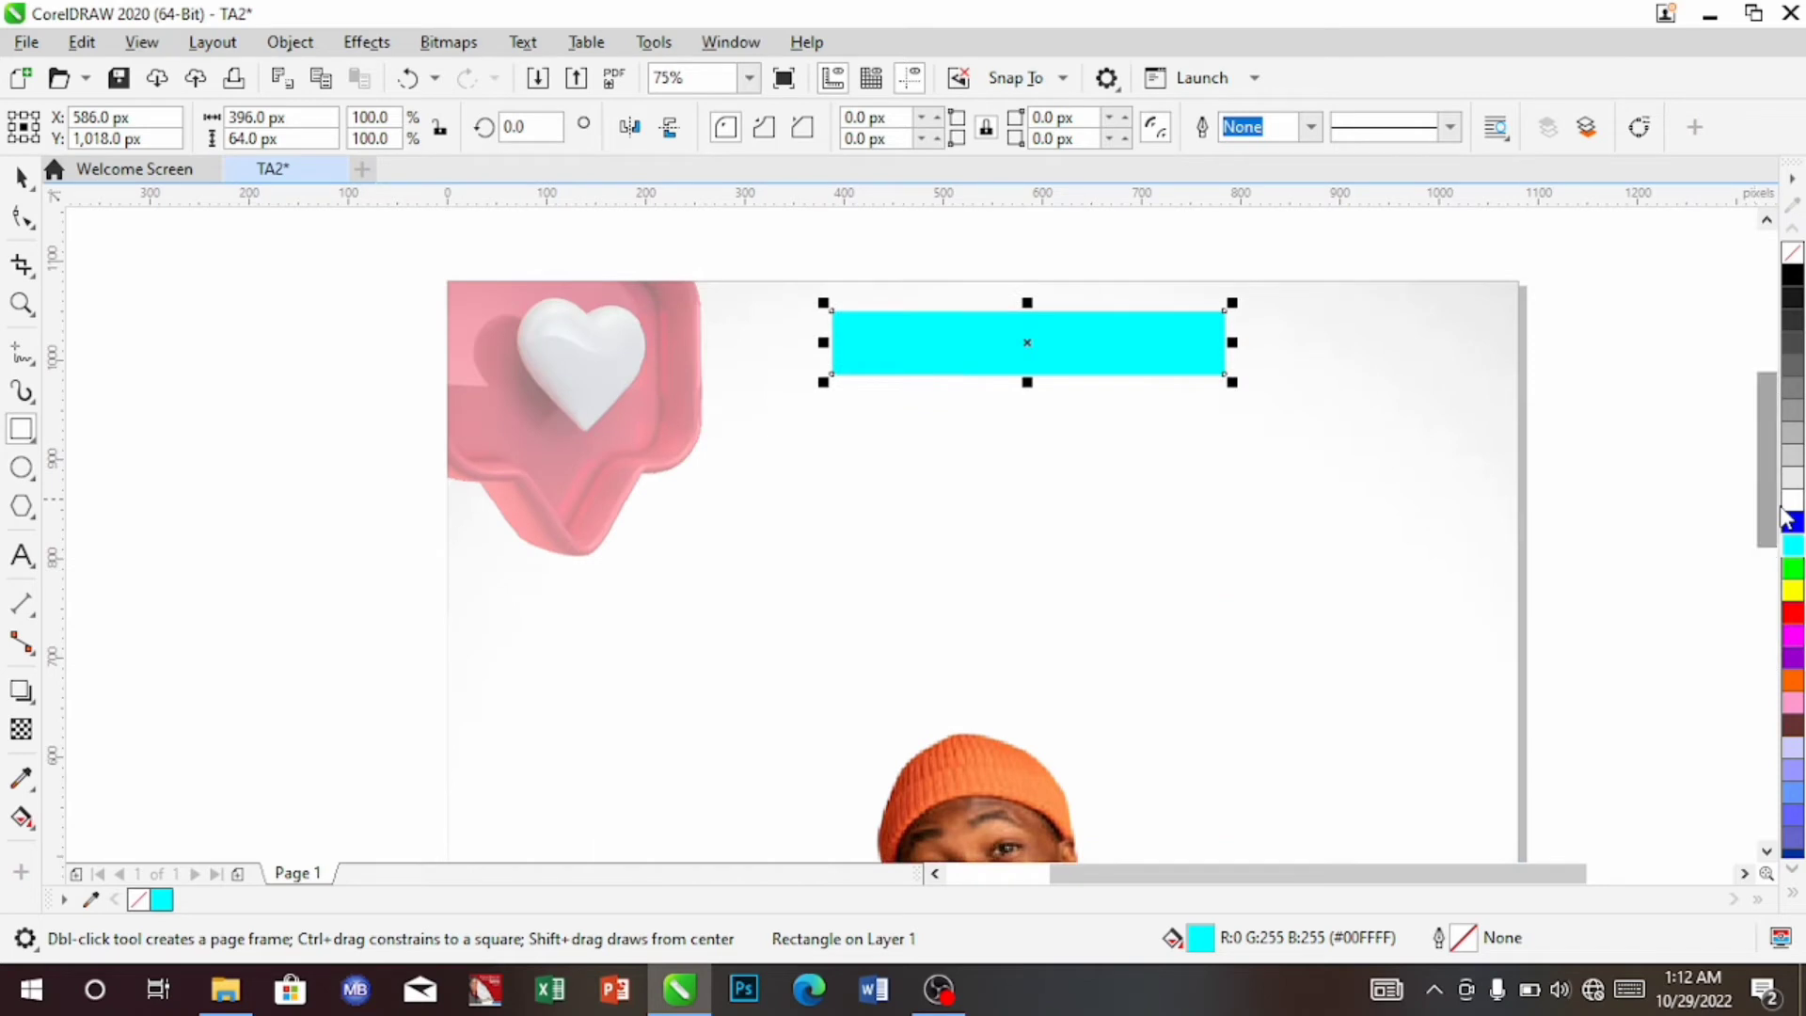
click(1794, 791)
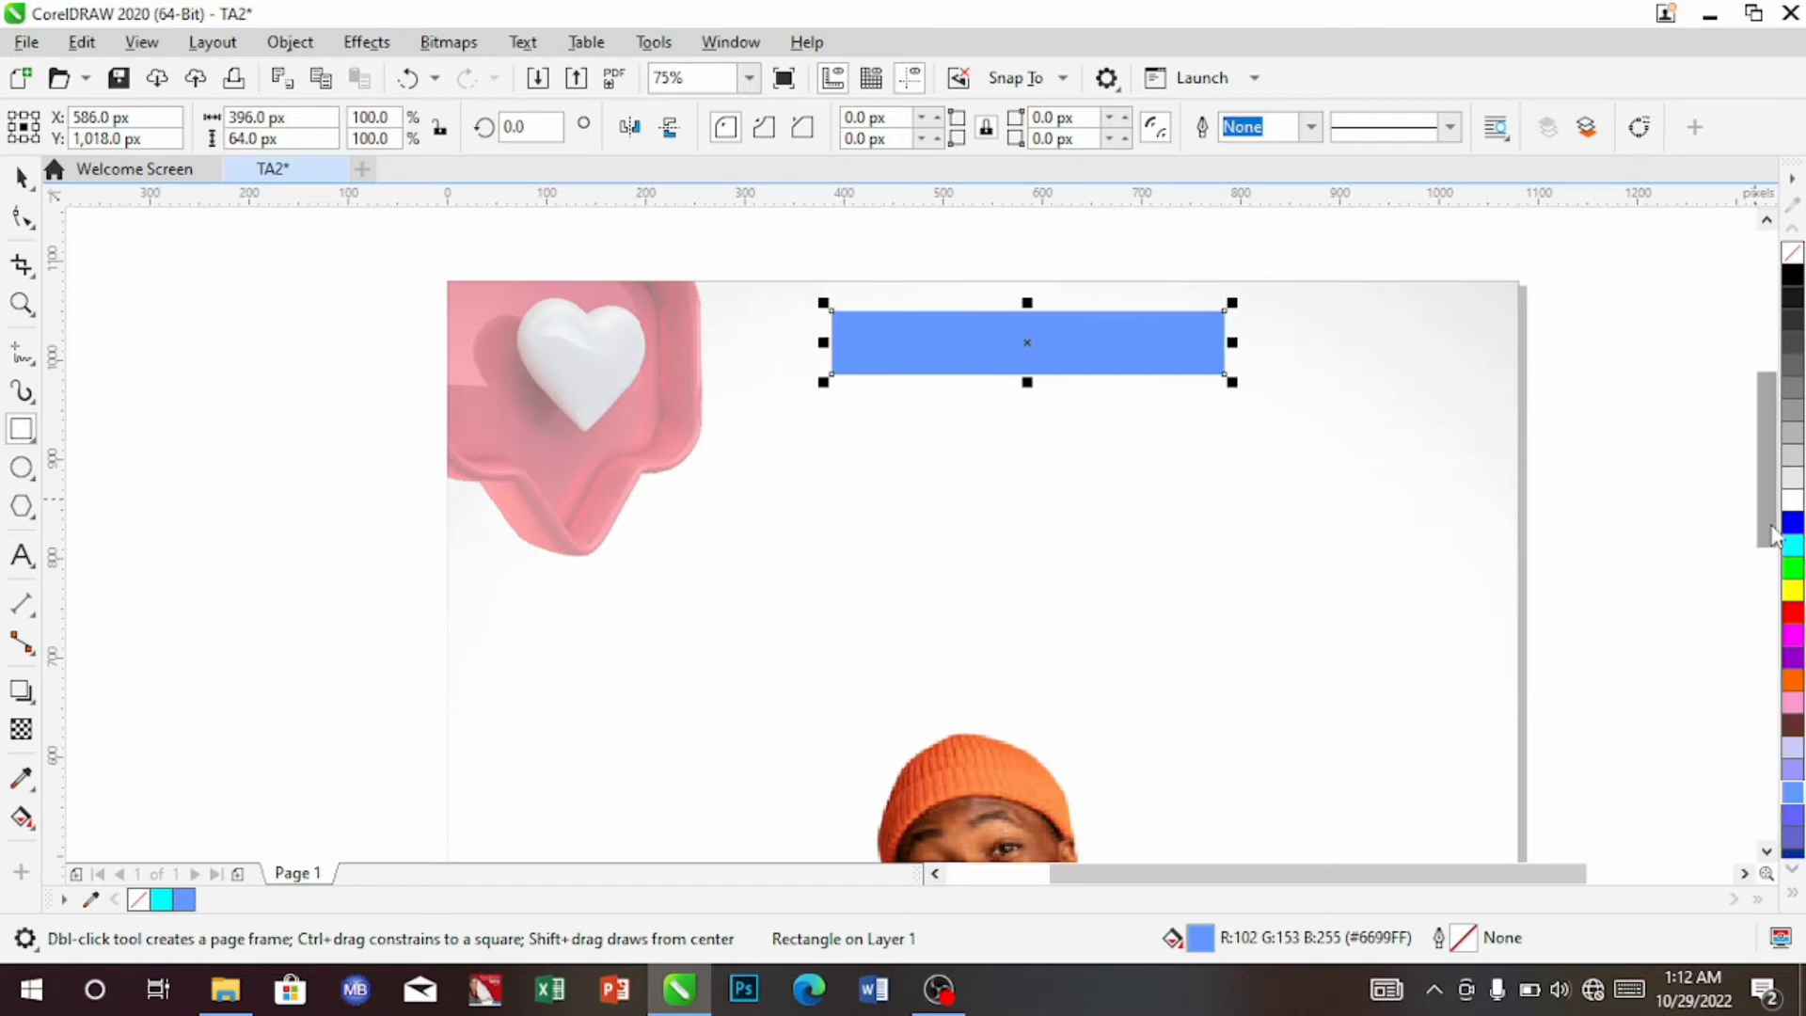
mouse_move(1772, 536)
mouse_down()
mouse_move(1781, 695)
mouse_move(1778, 515)
mouse_up()
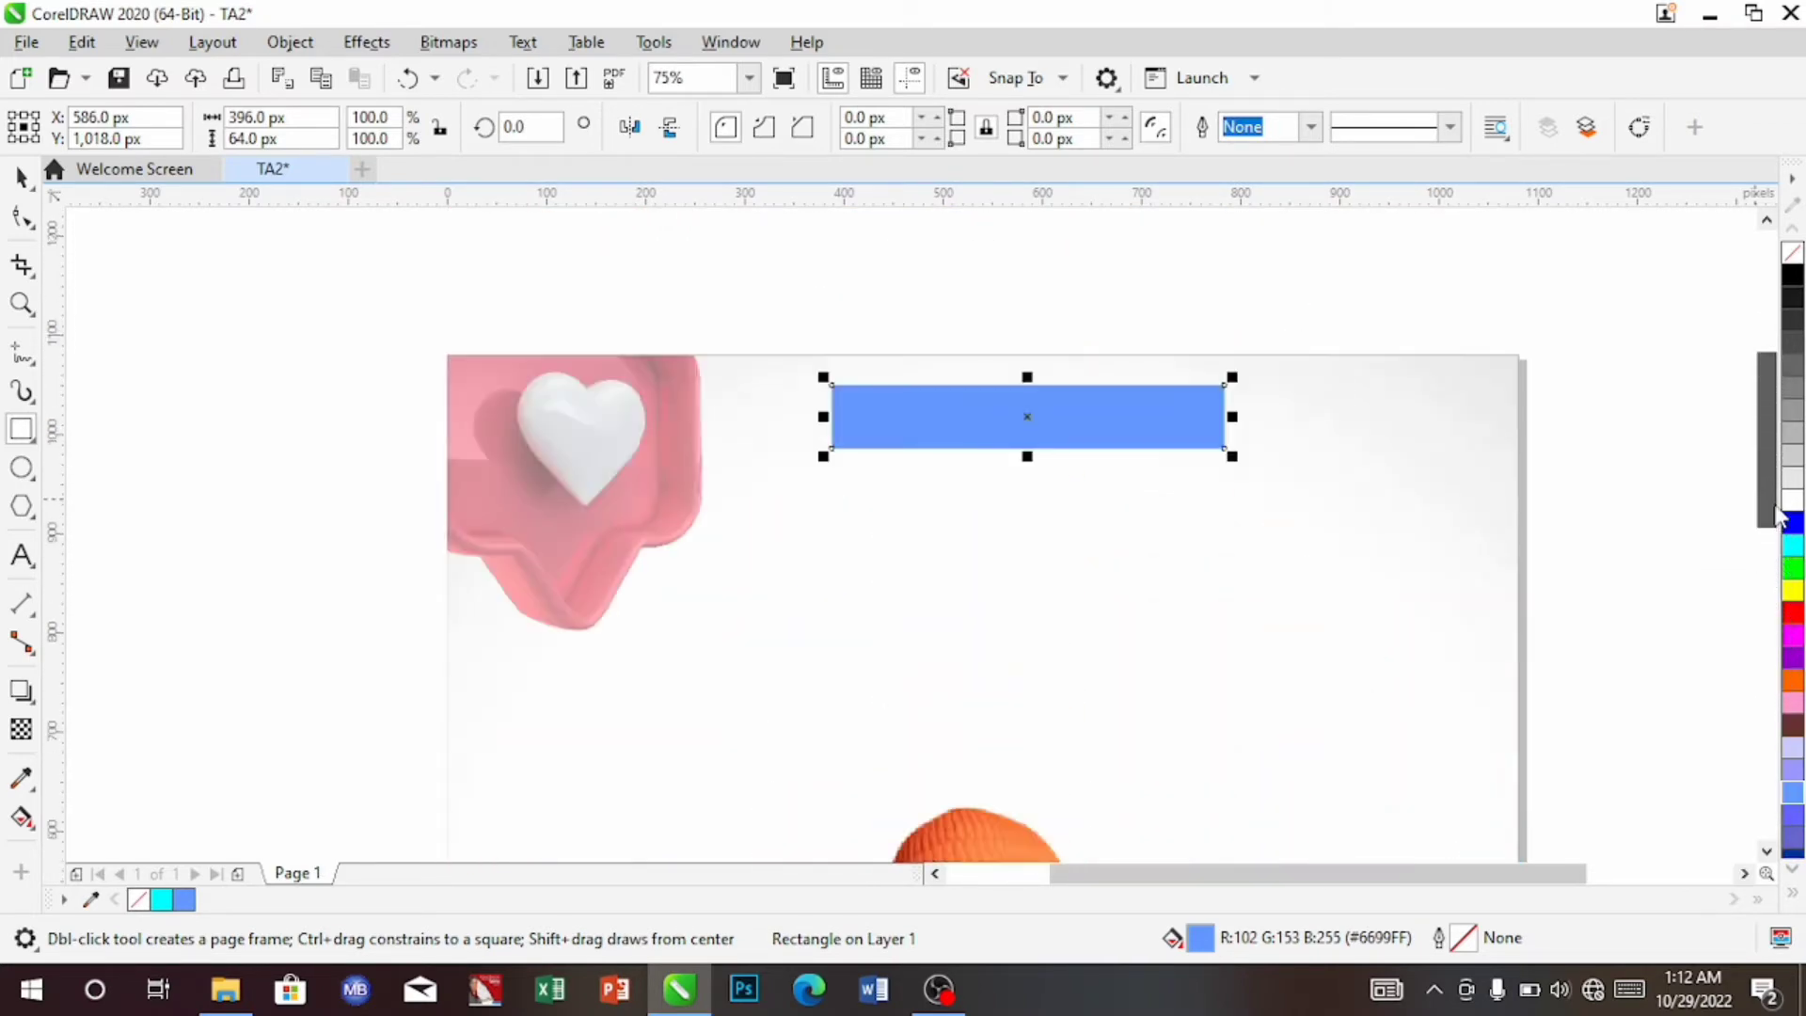
click(1792, 894)
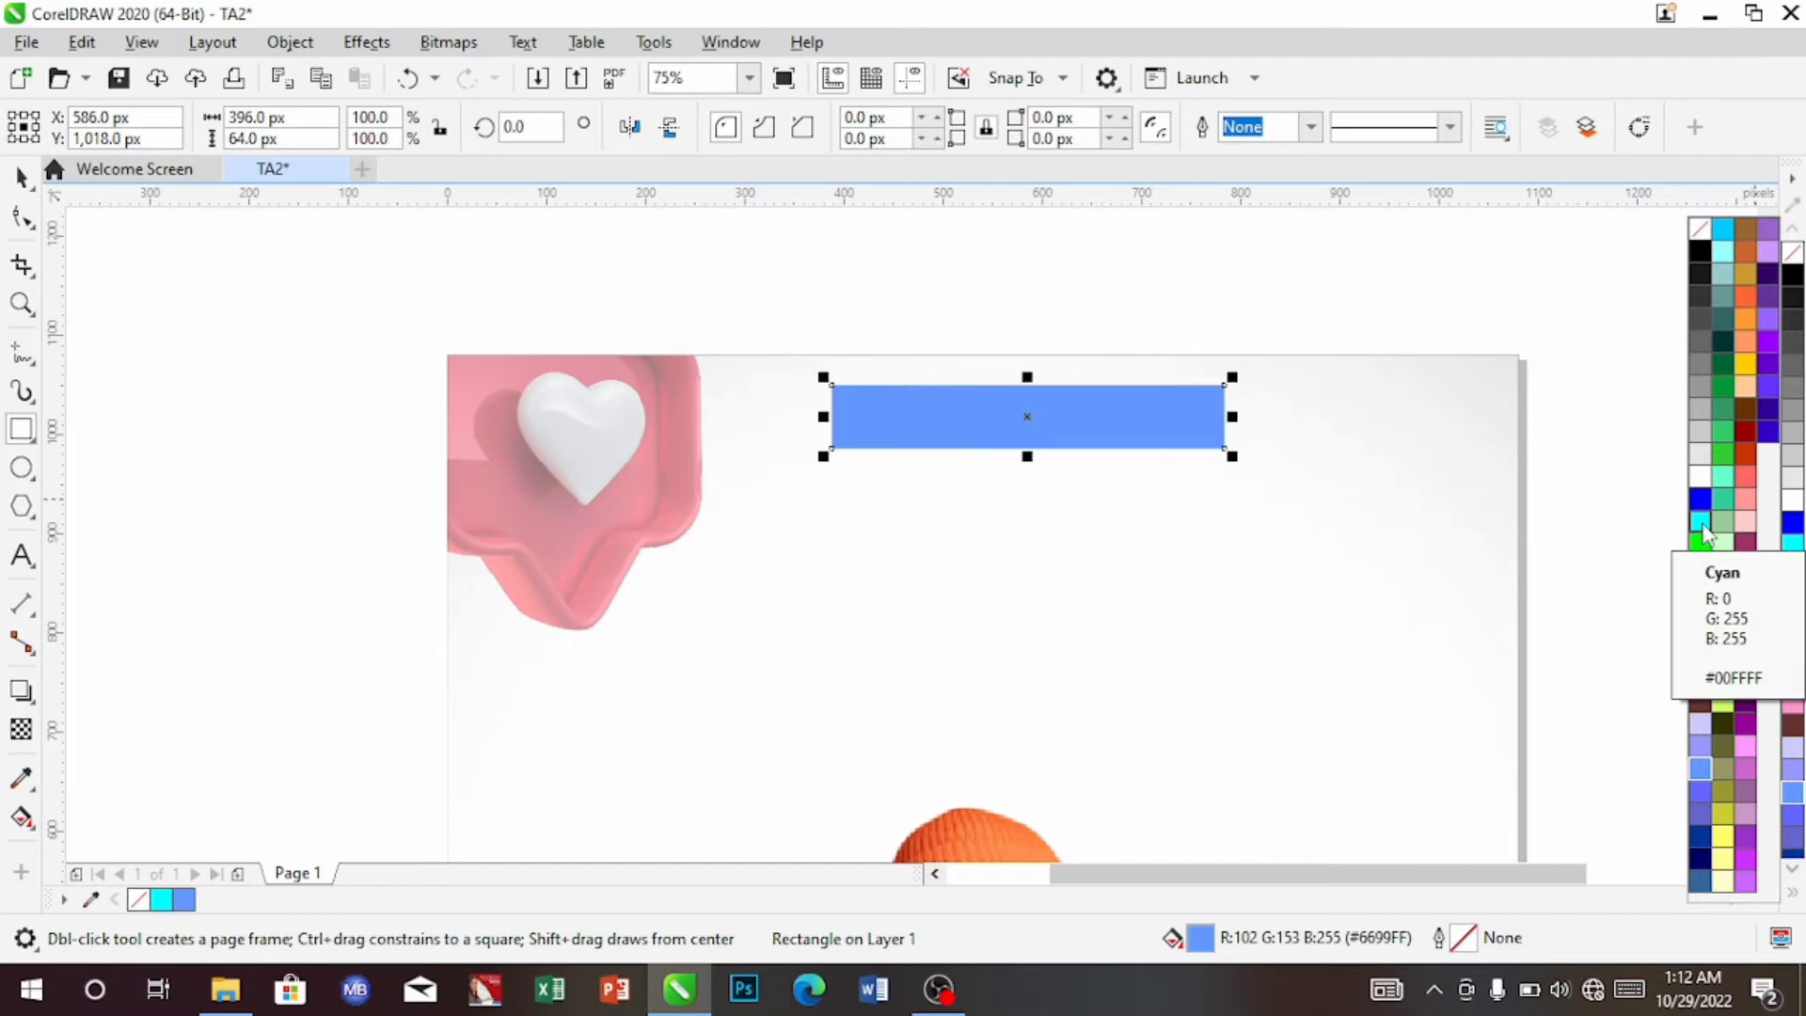
click(1703, 532)
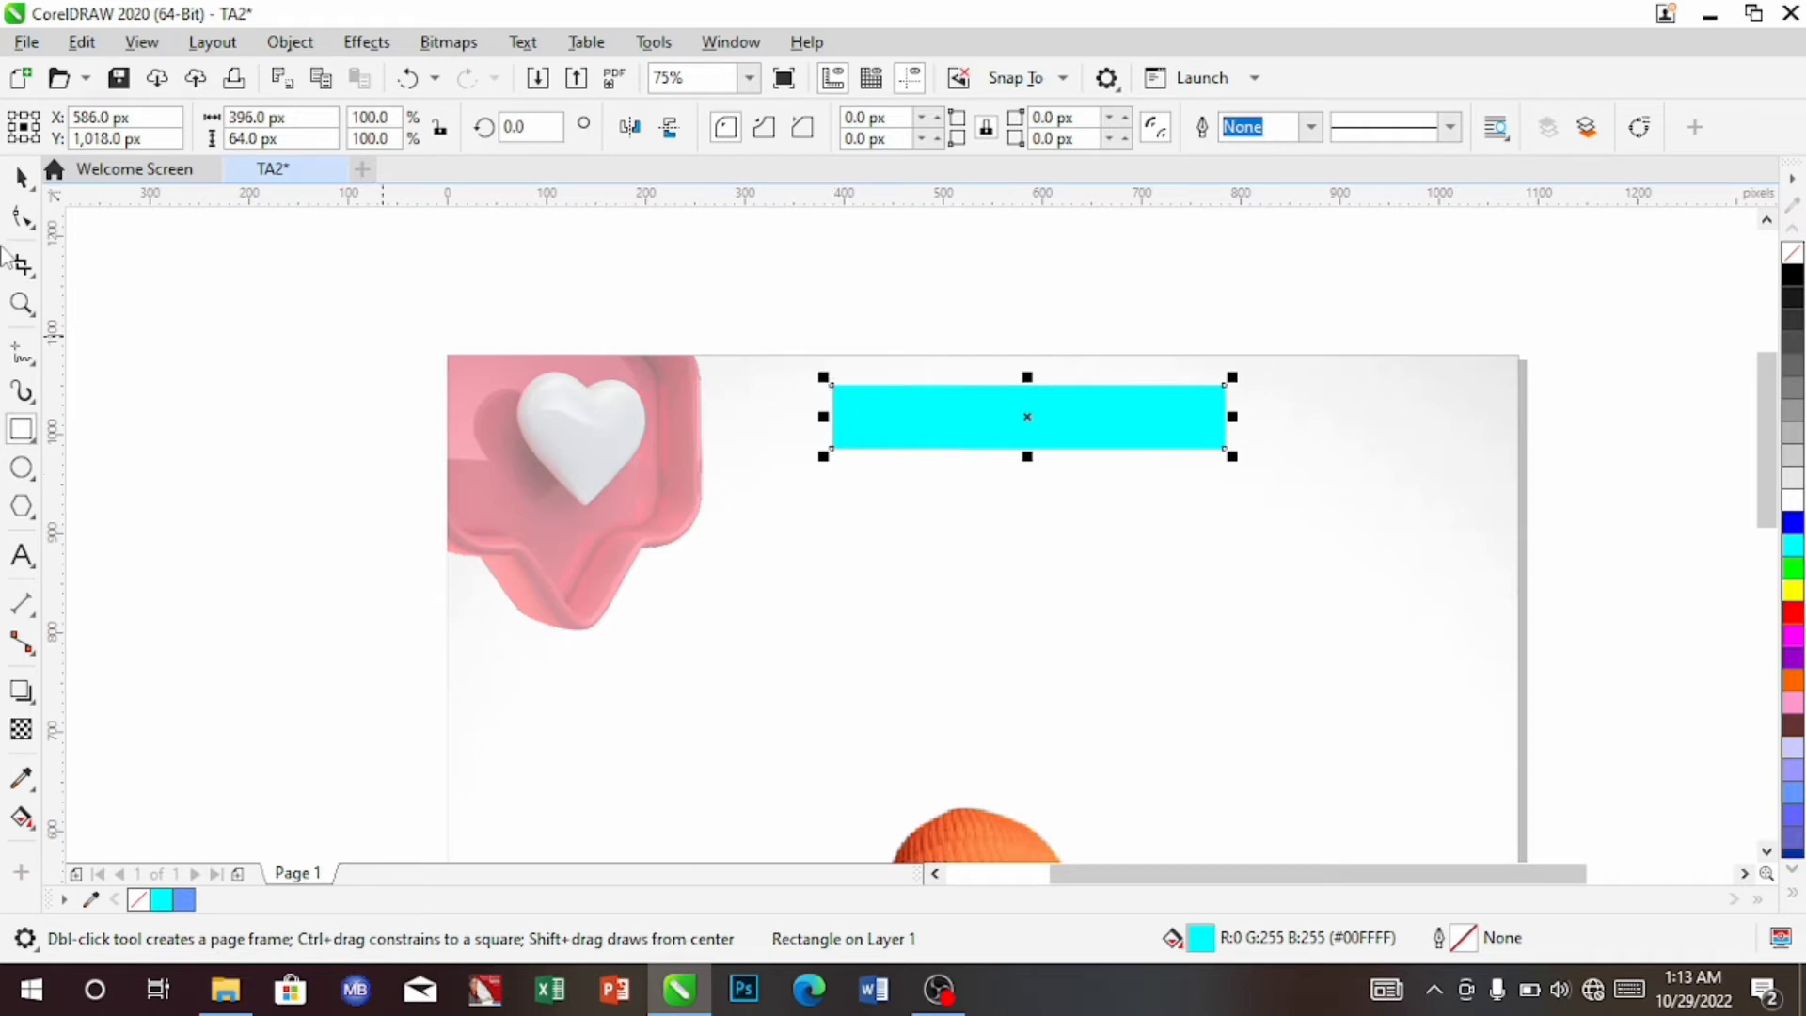
click(23, 177)
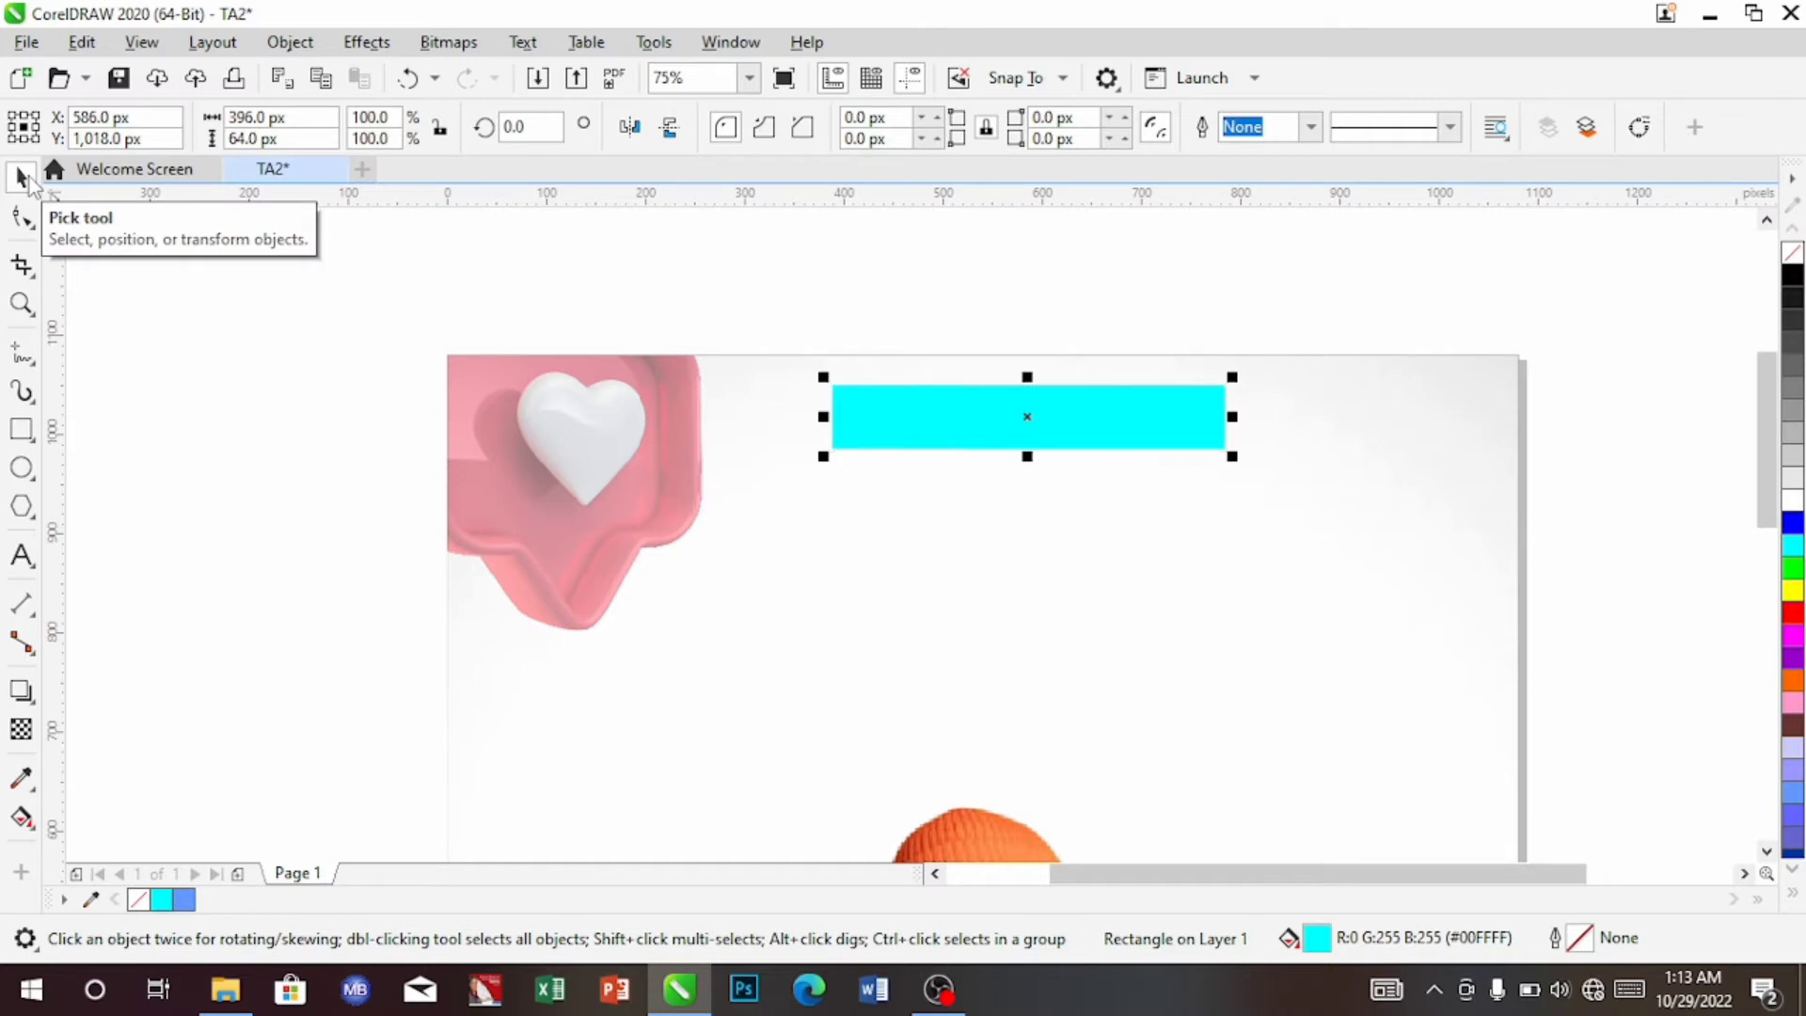
Duplicate the cyan bar twice and stack the copies below it
key(Right)
key(Up)
key(Right)
key(Up)
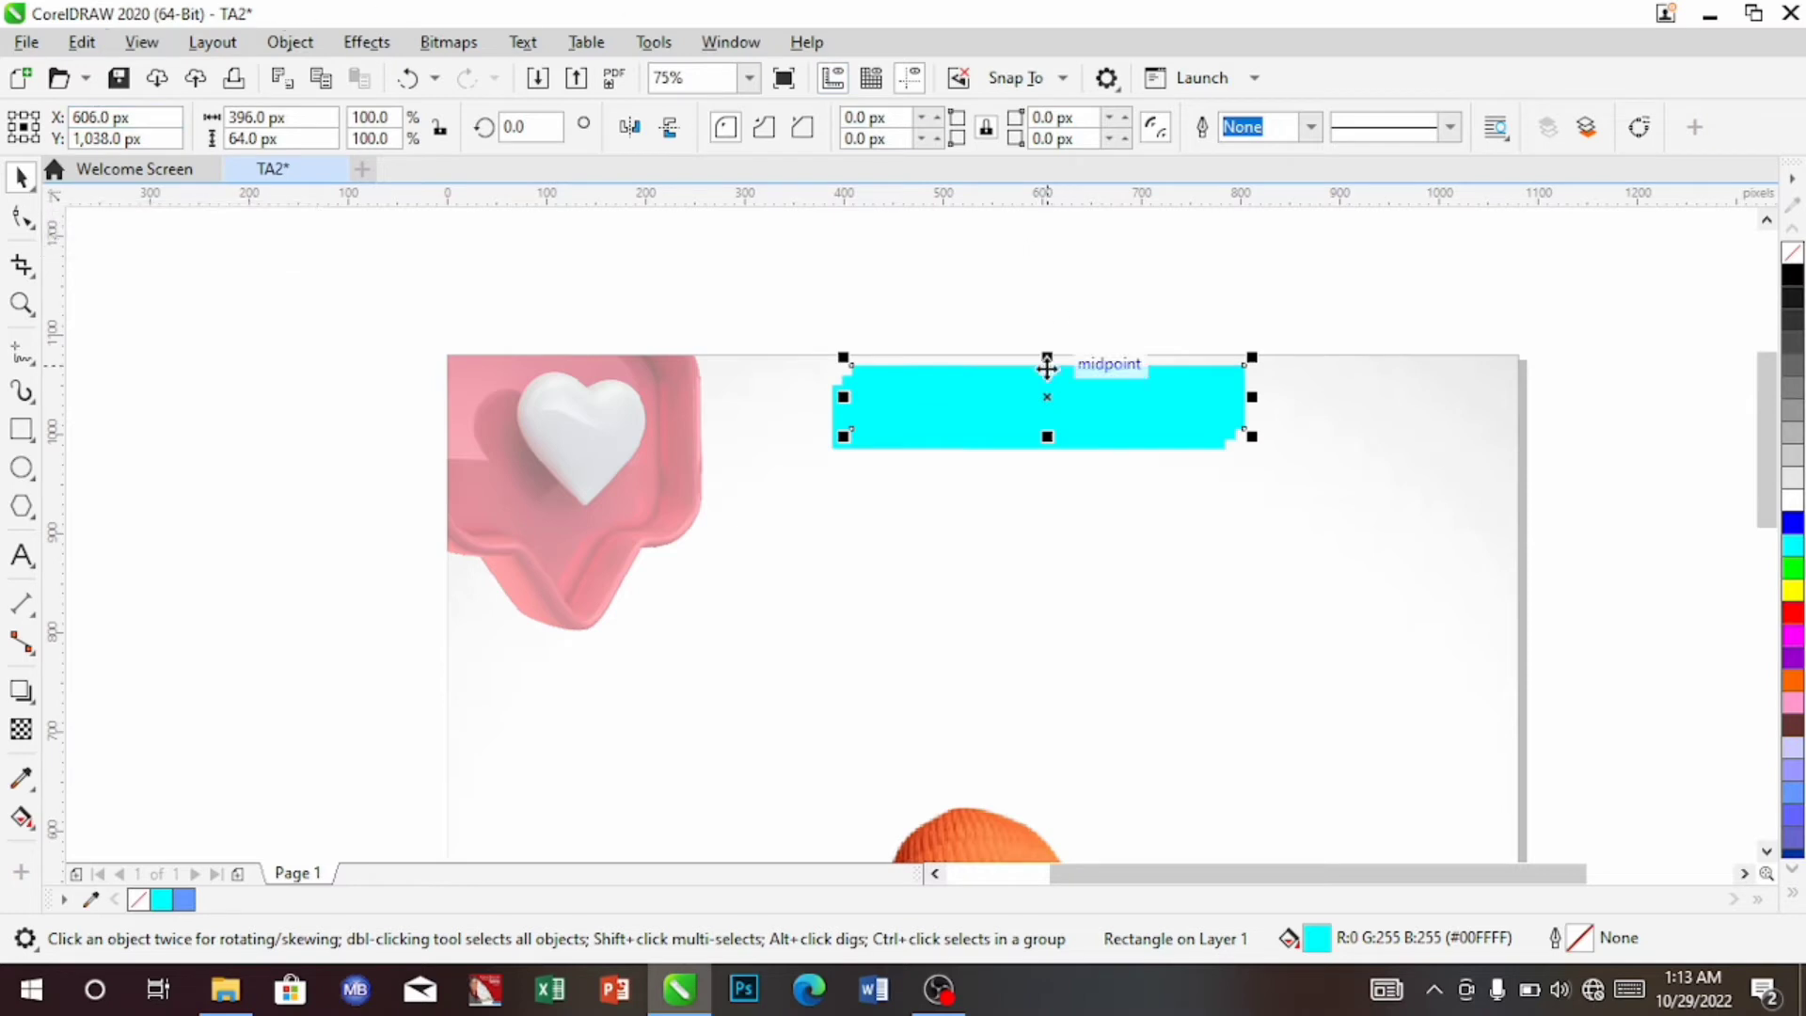
drag(1078, 391, 1052, 494)
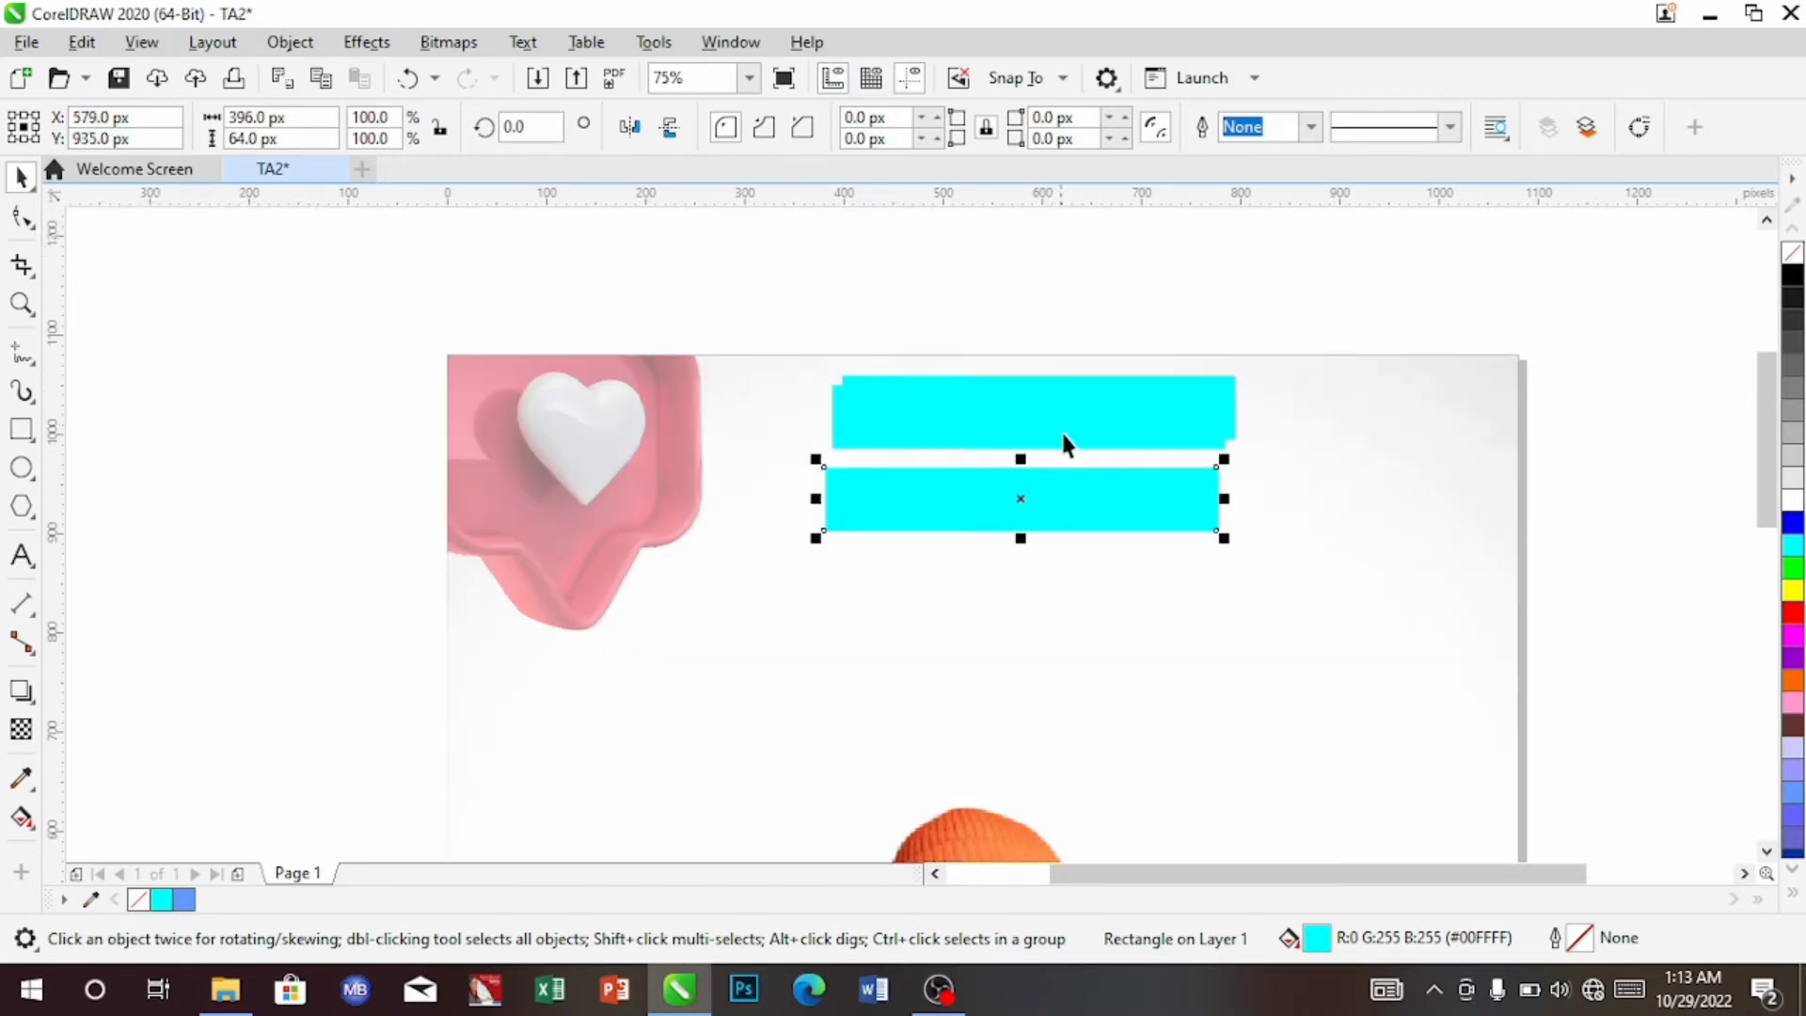
drag(1070, 405, 1053, 585)
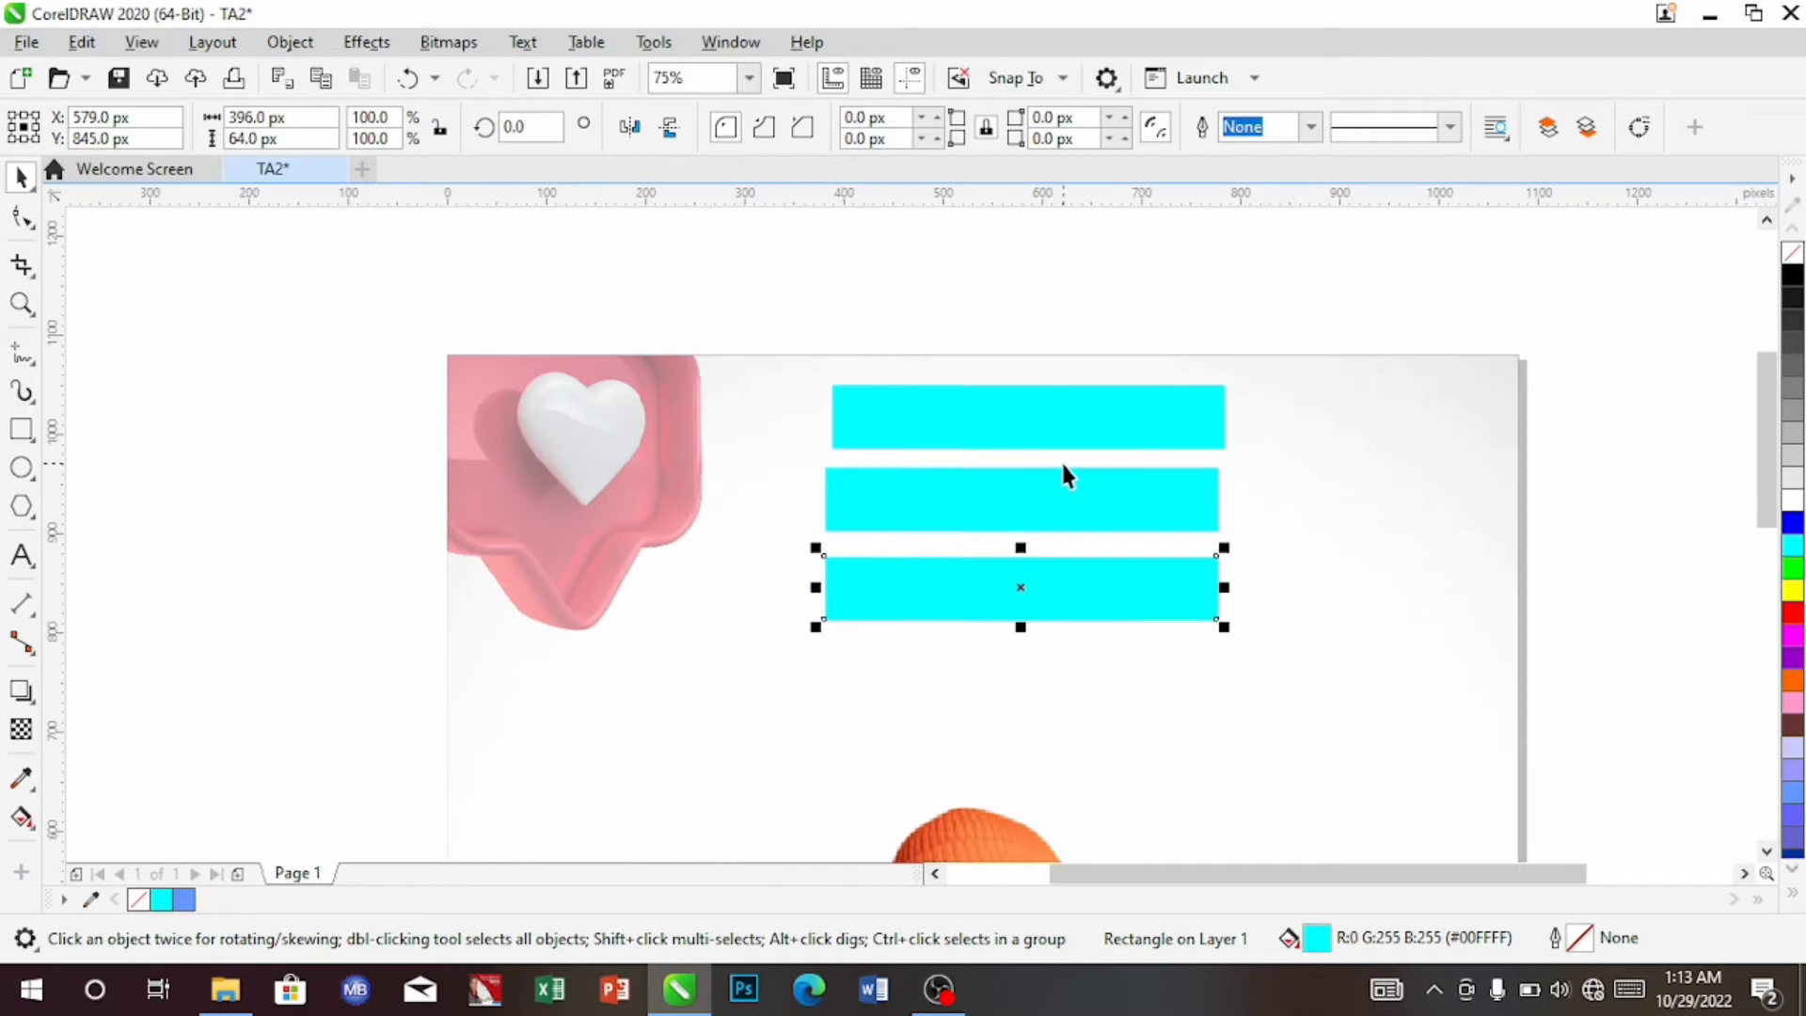
Widen the middle bar to about 582 px and shift it left to centre it
click(1131, 501)
drag(1224, 498, 1410, 493)
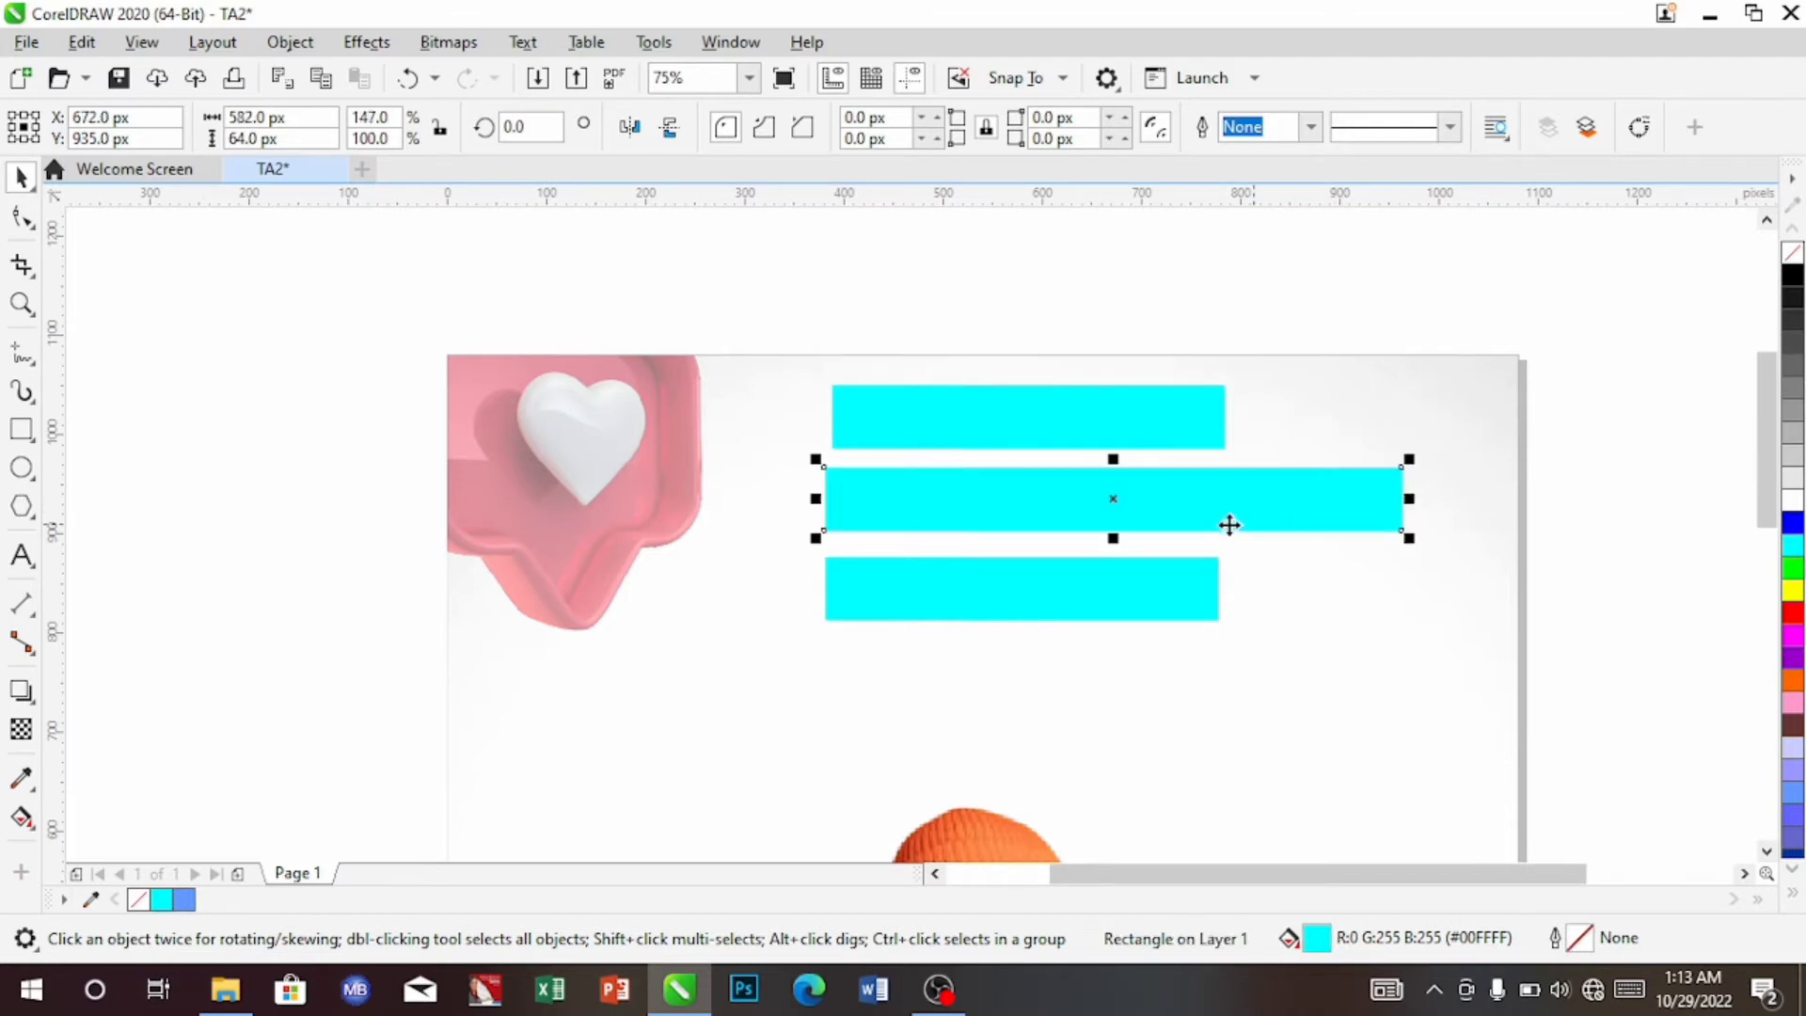
drag(1153, 519, 1070, 520)
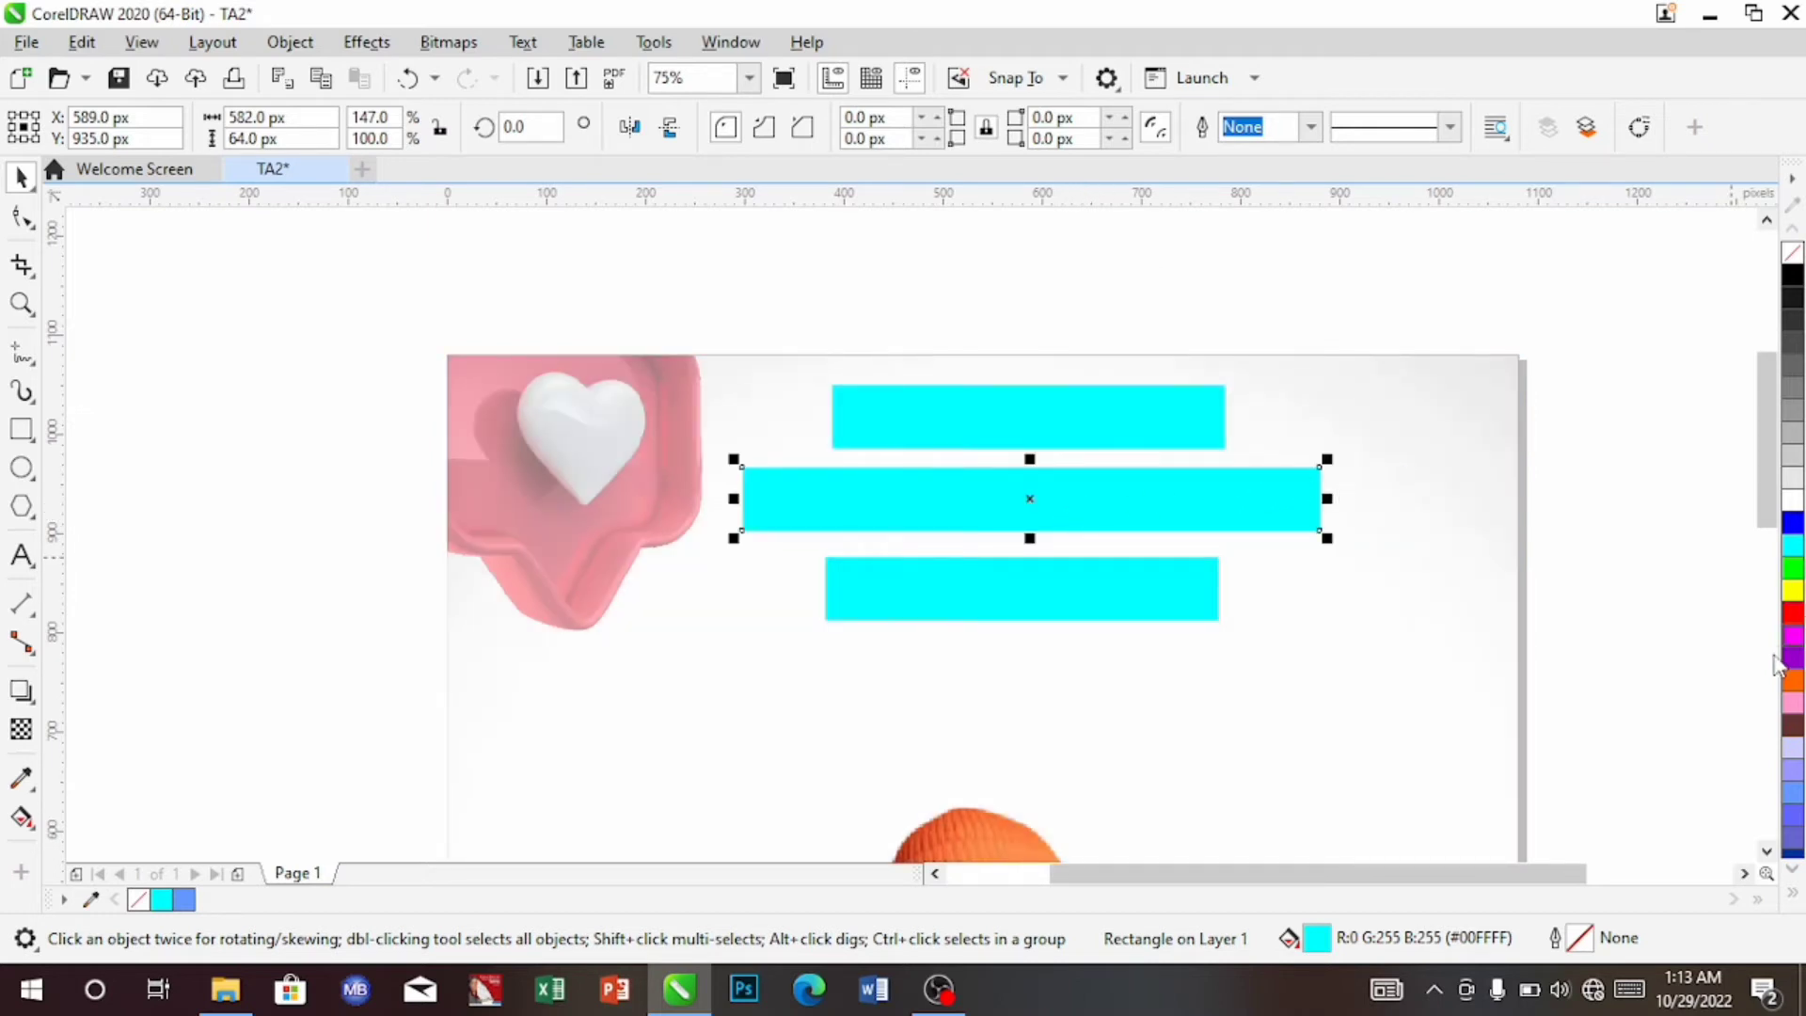
After trying yellow, light orange and gold, fill the middle bar Brown (#996633)
click(1793, 591)
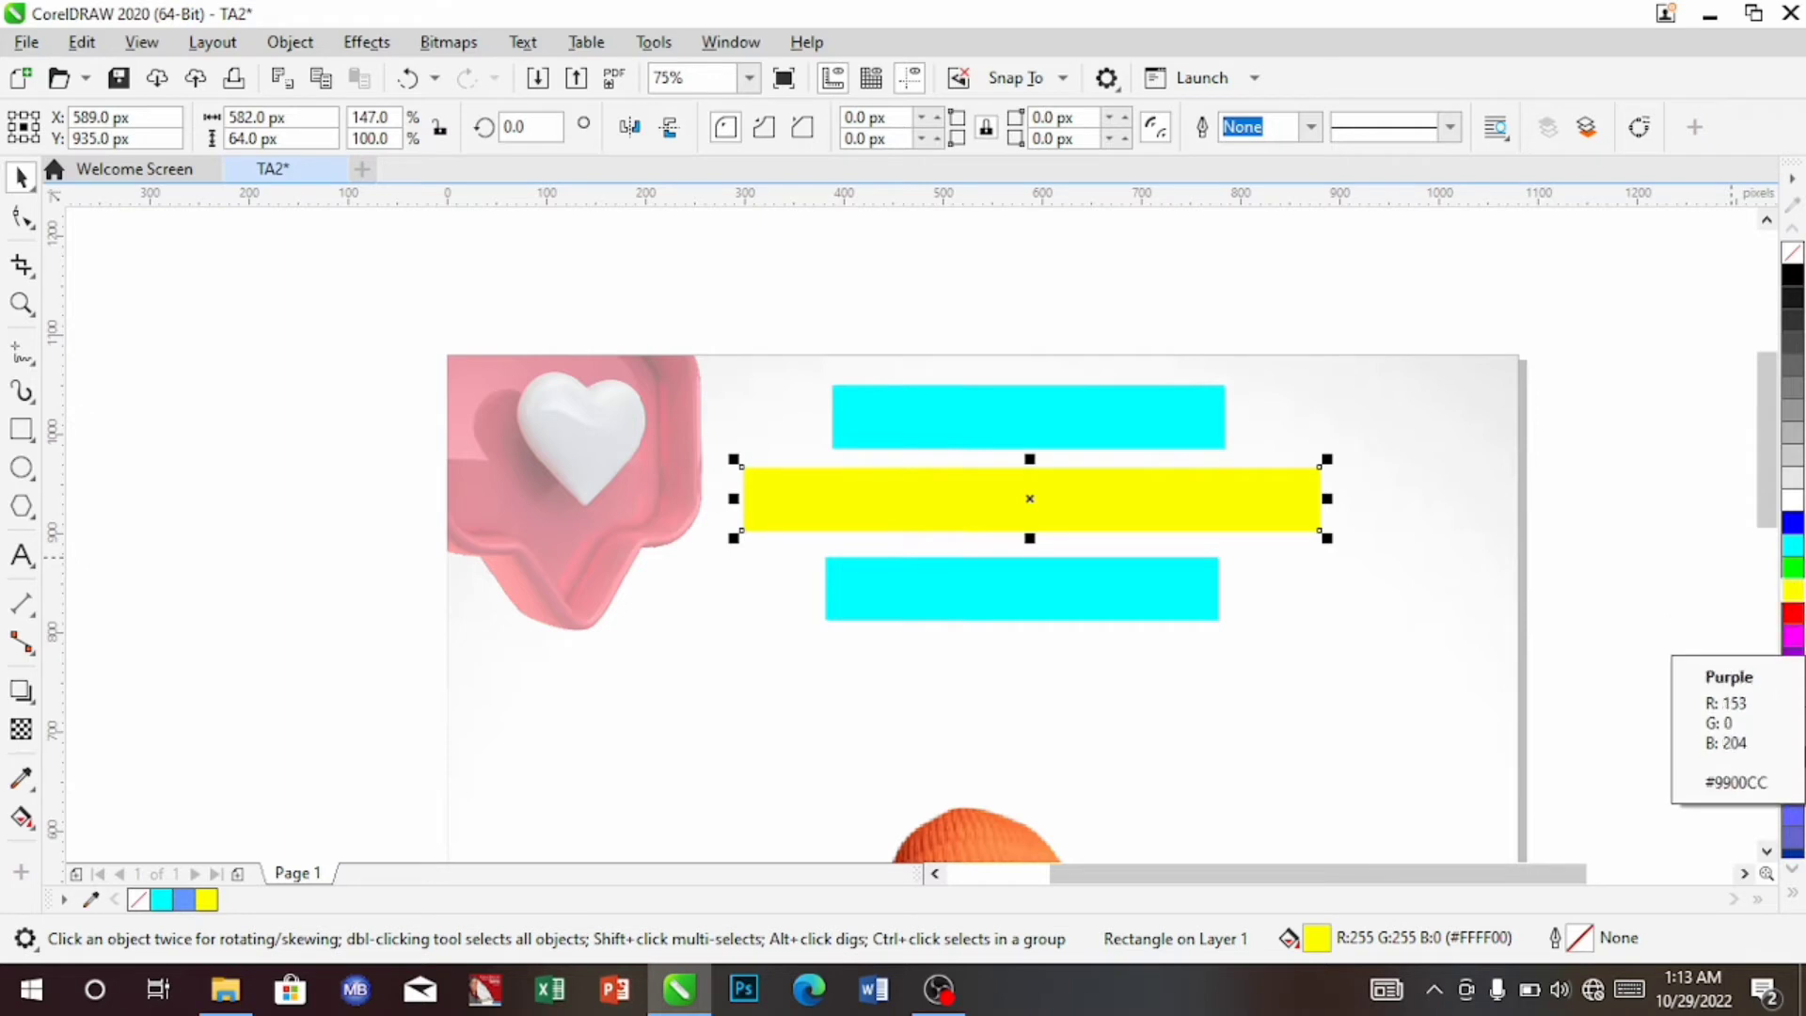
click(1792, 893)
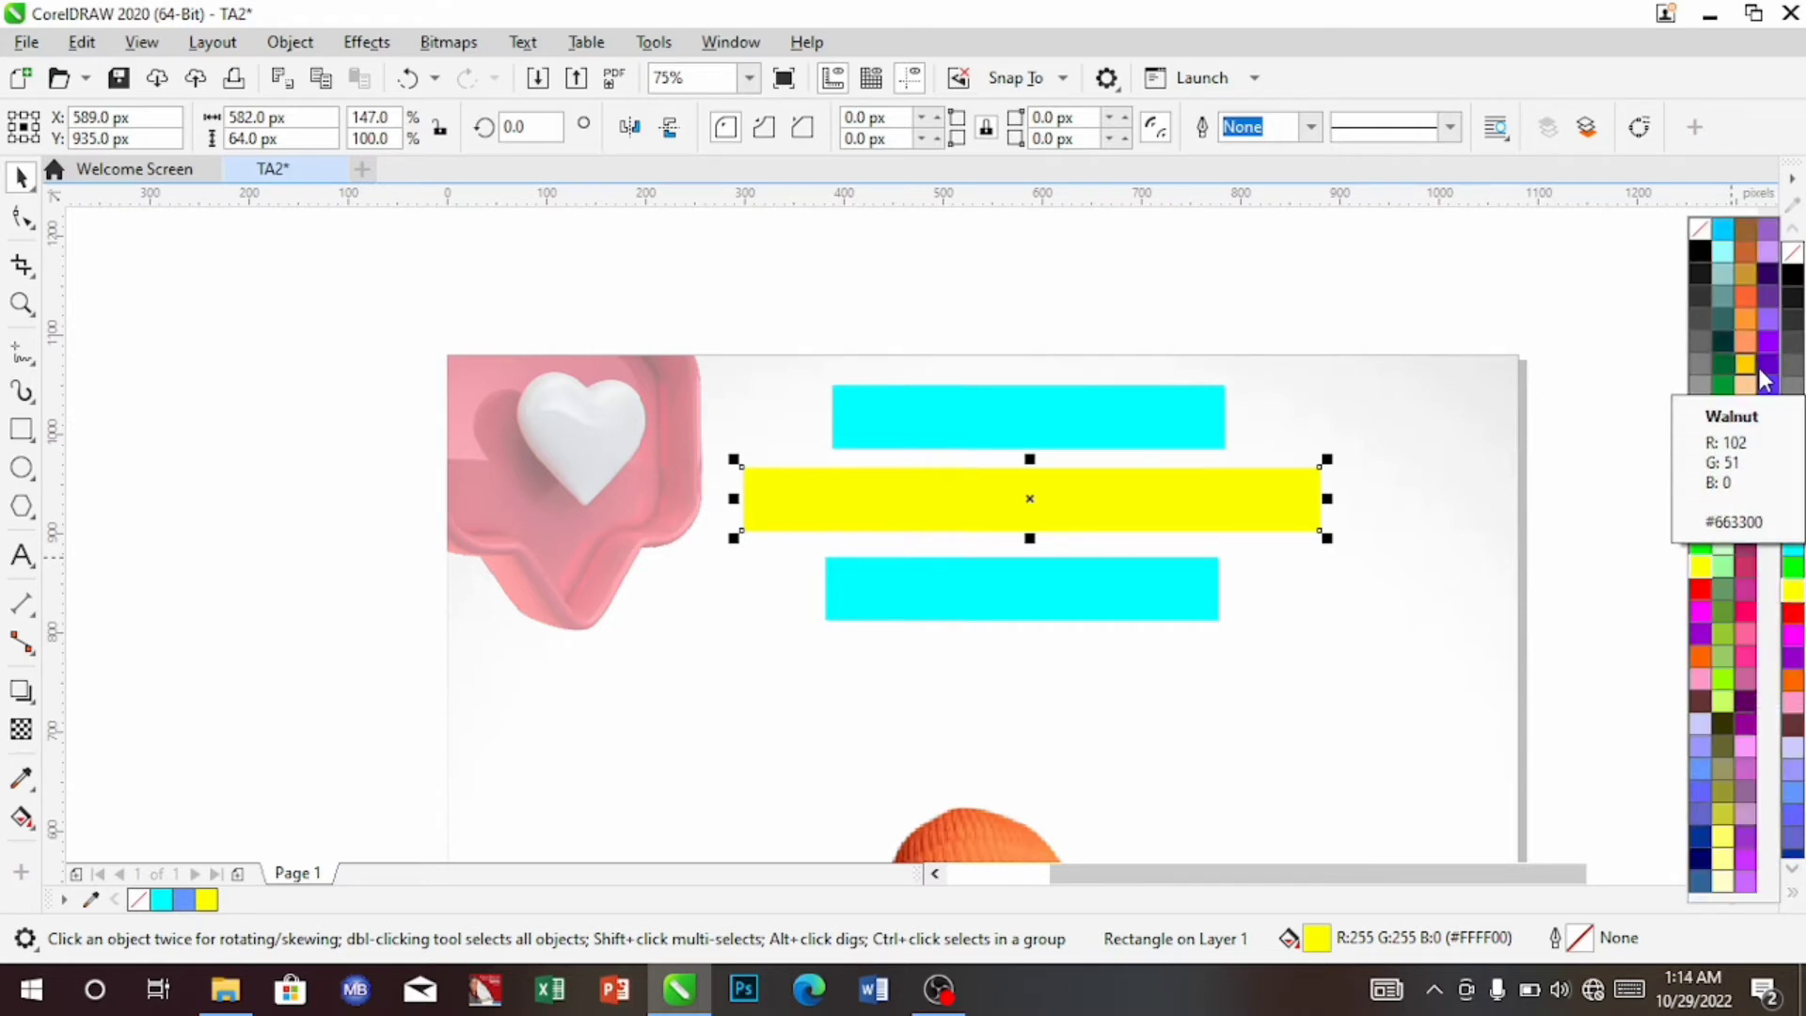
click(1742, 317)
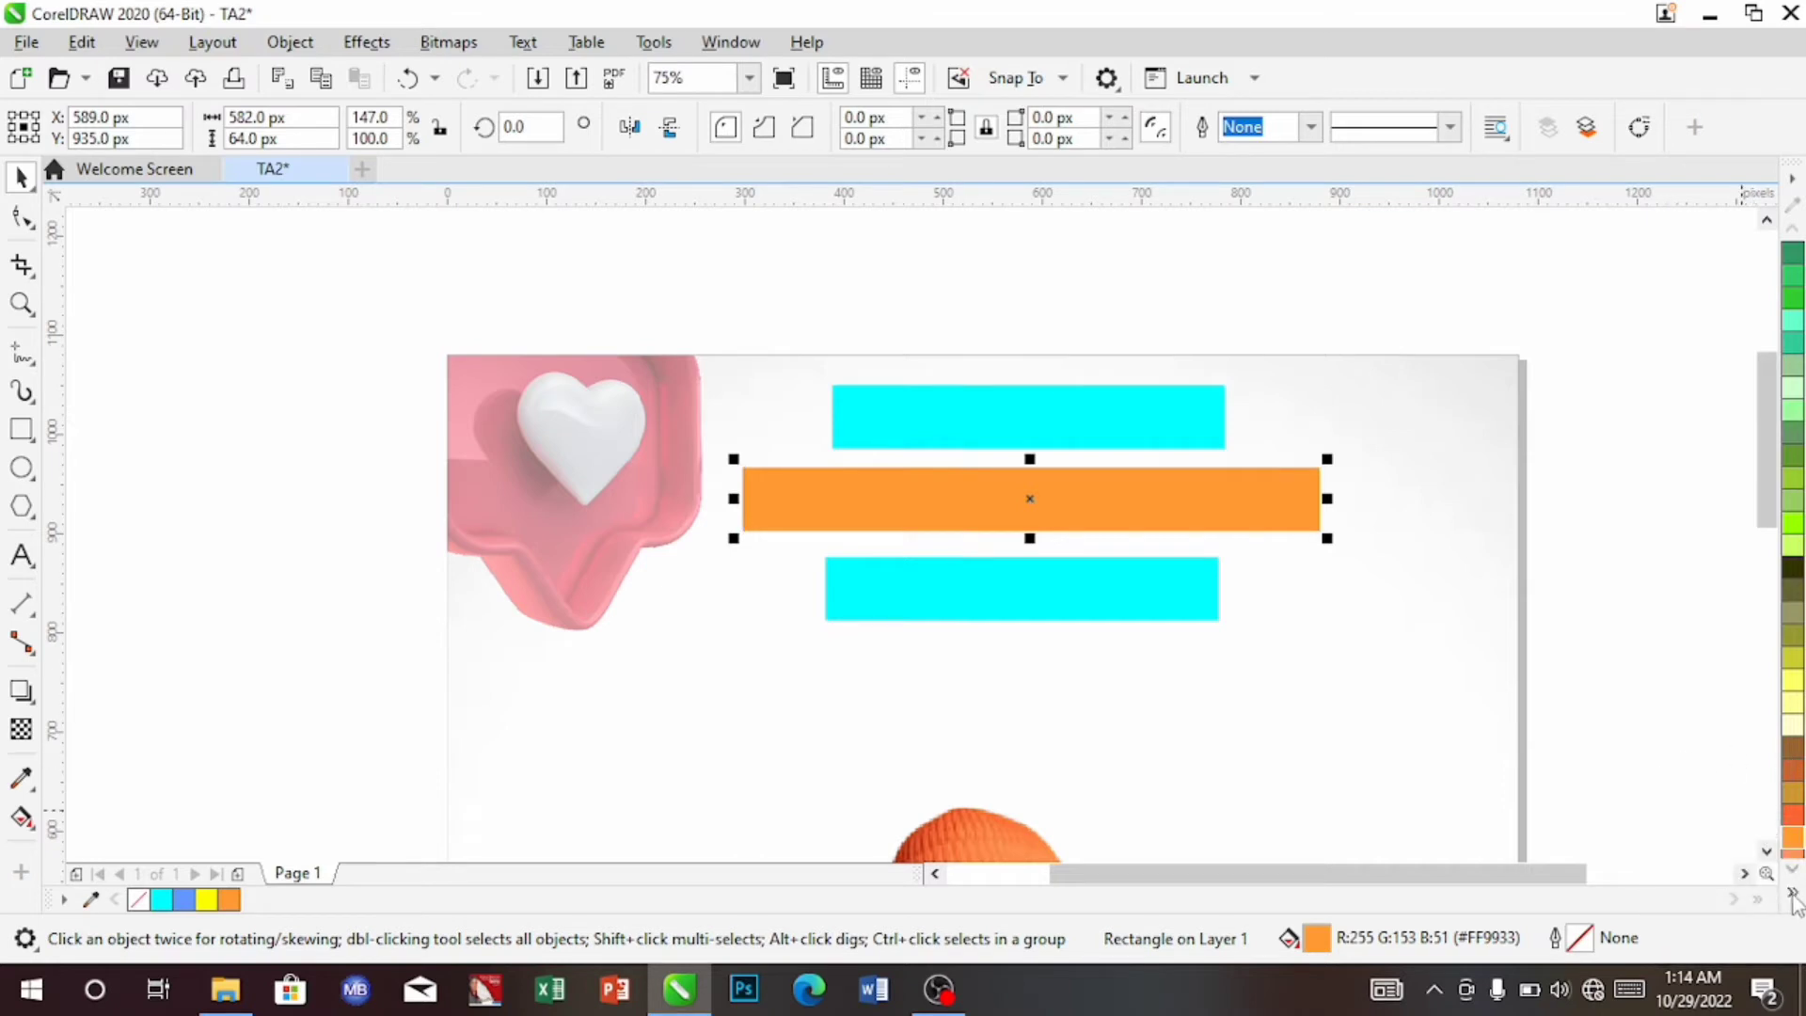
click(1792, 896)
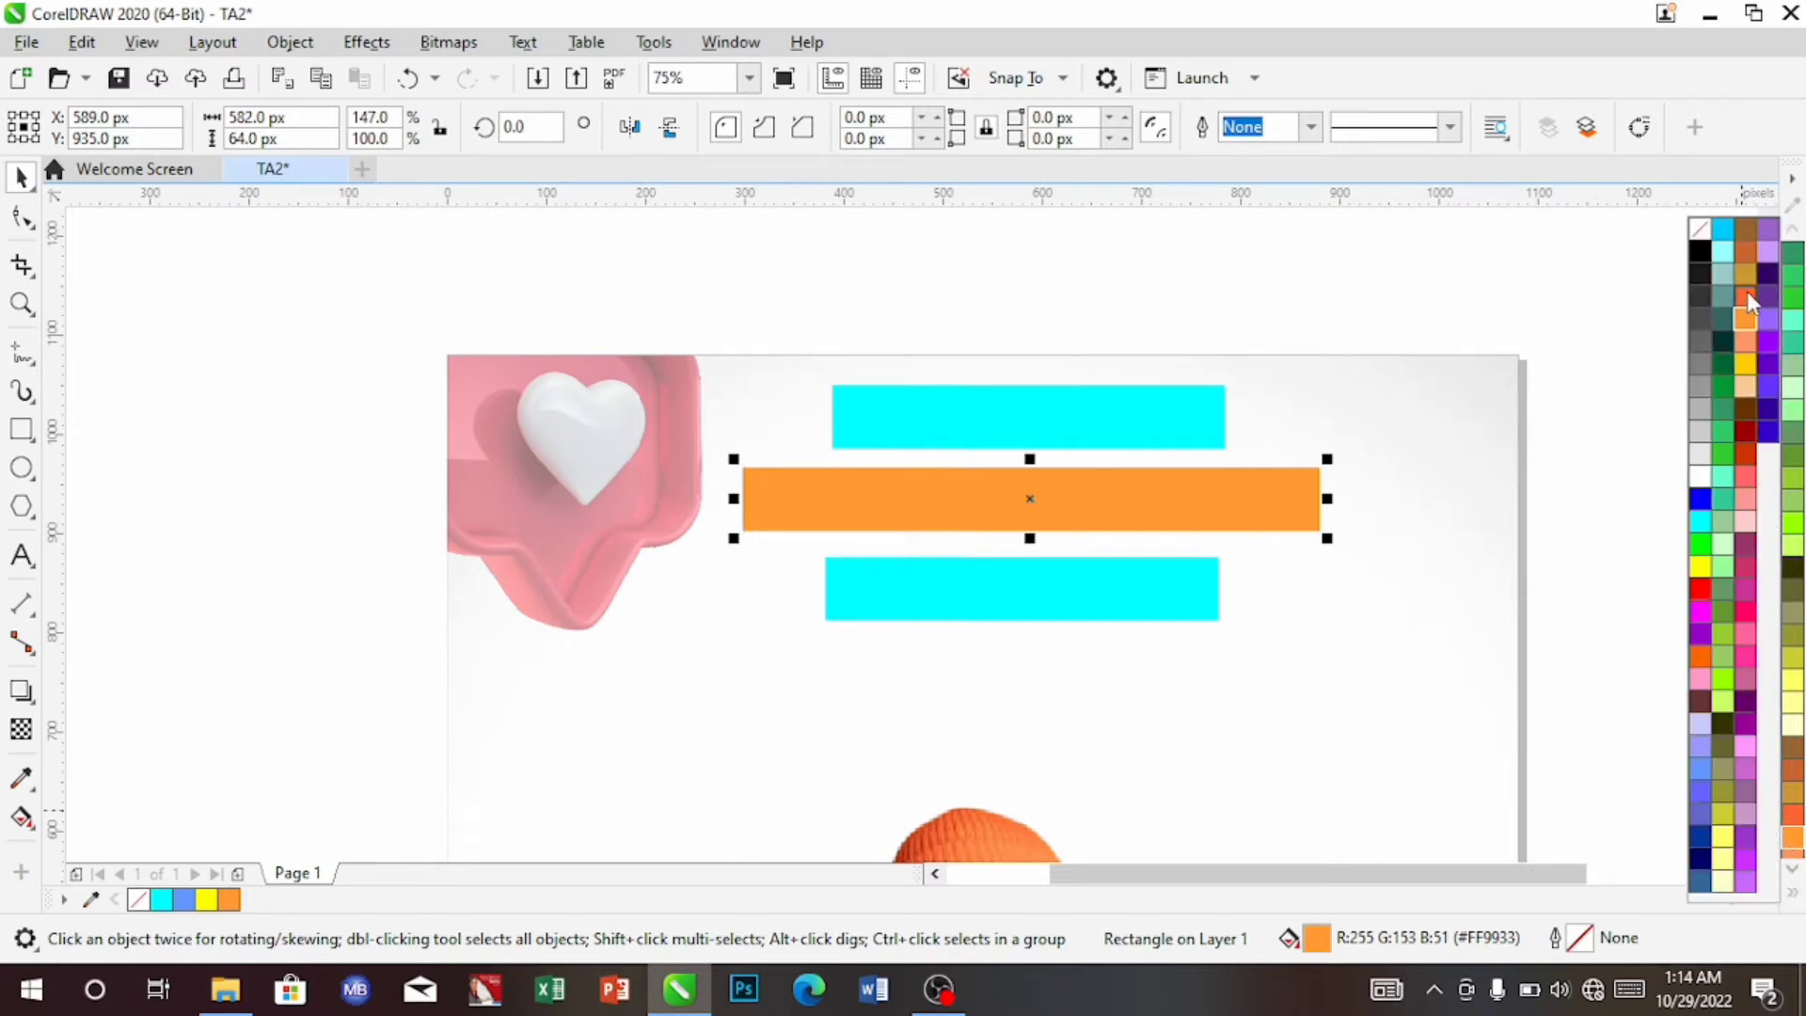
click(1745, 363)
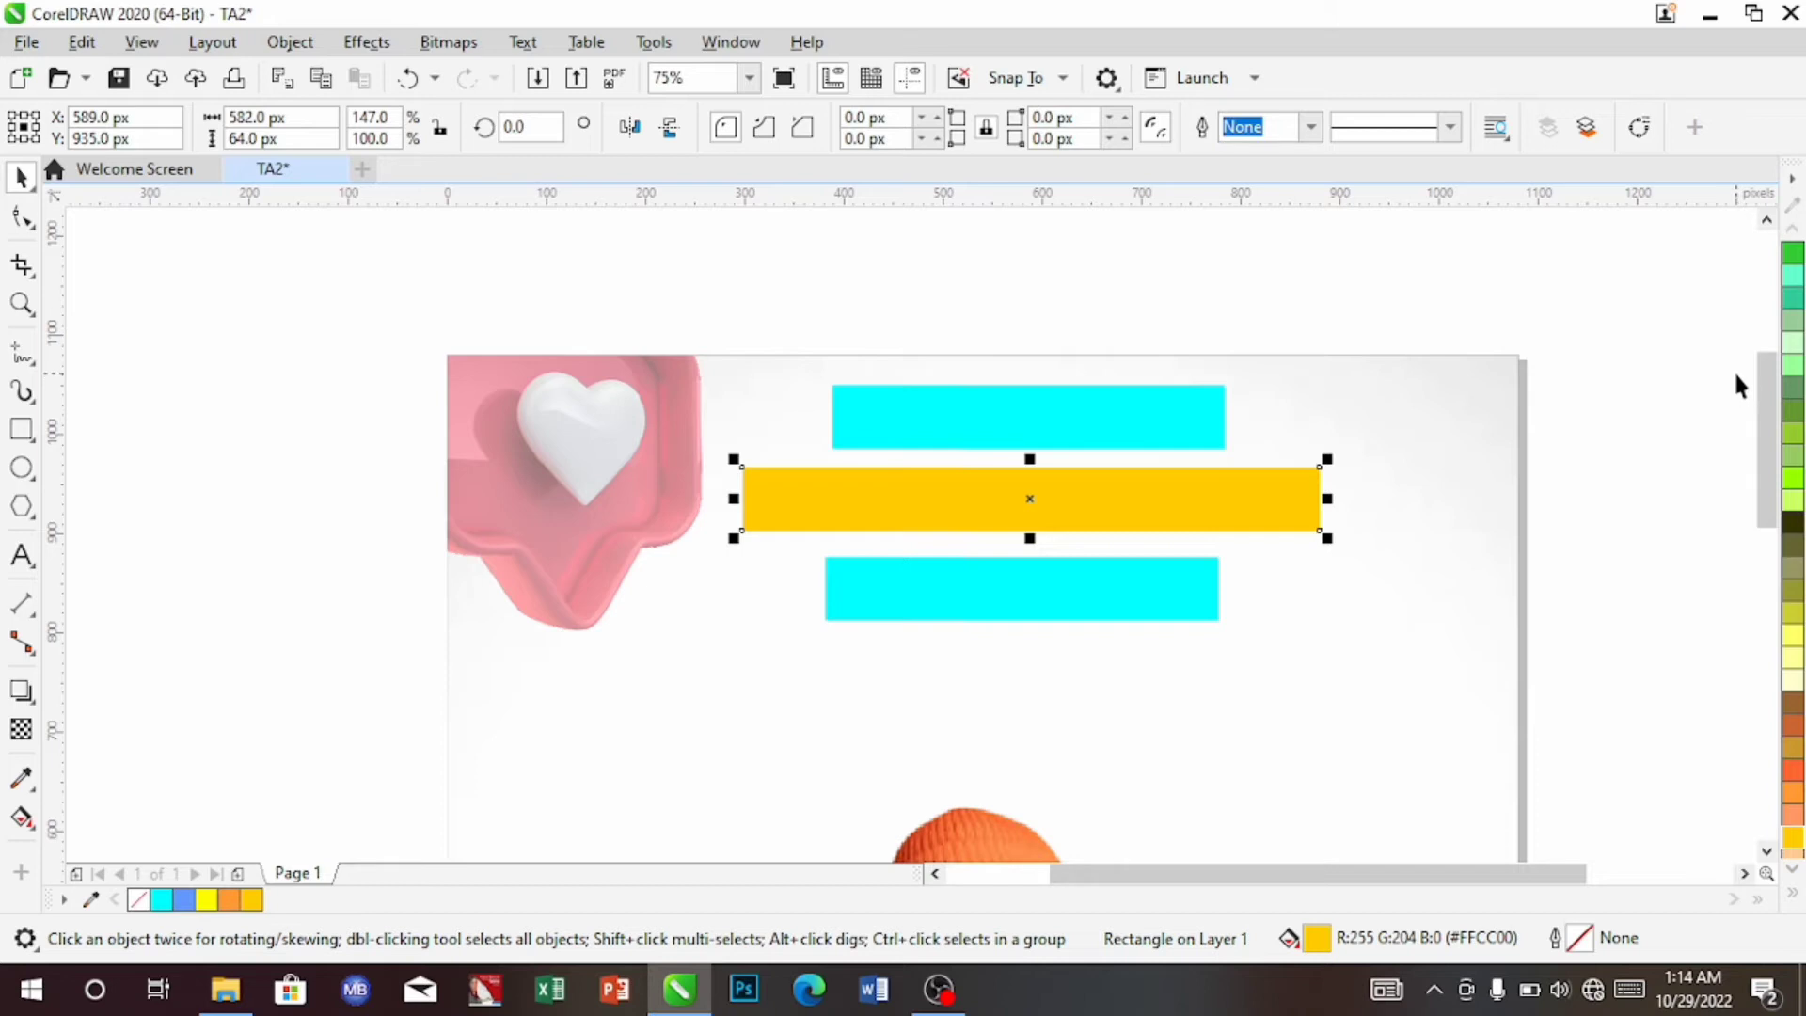
click(1797, 722)
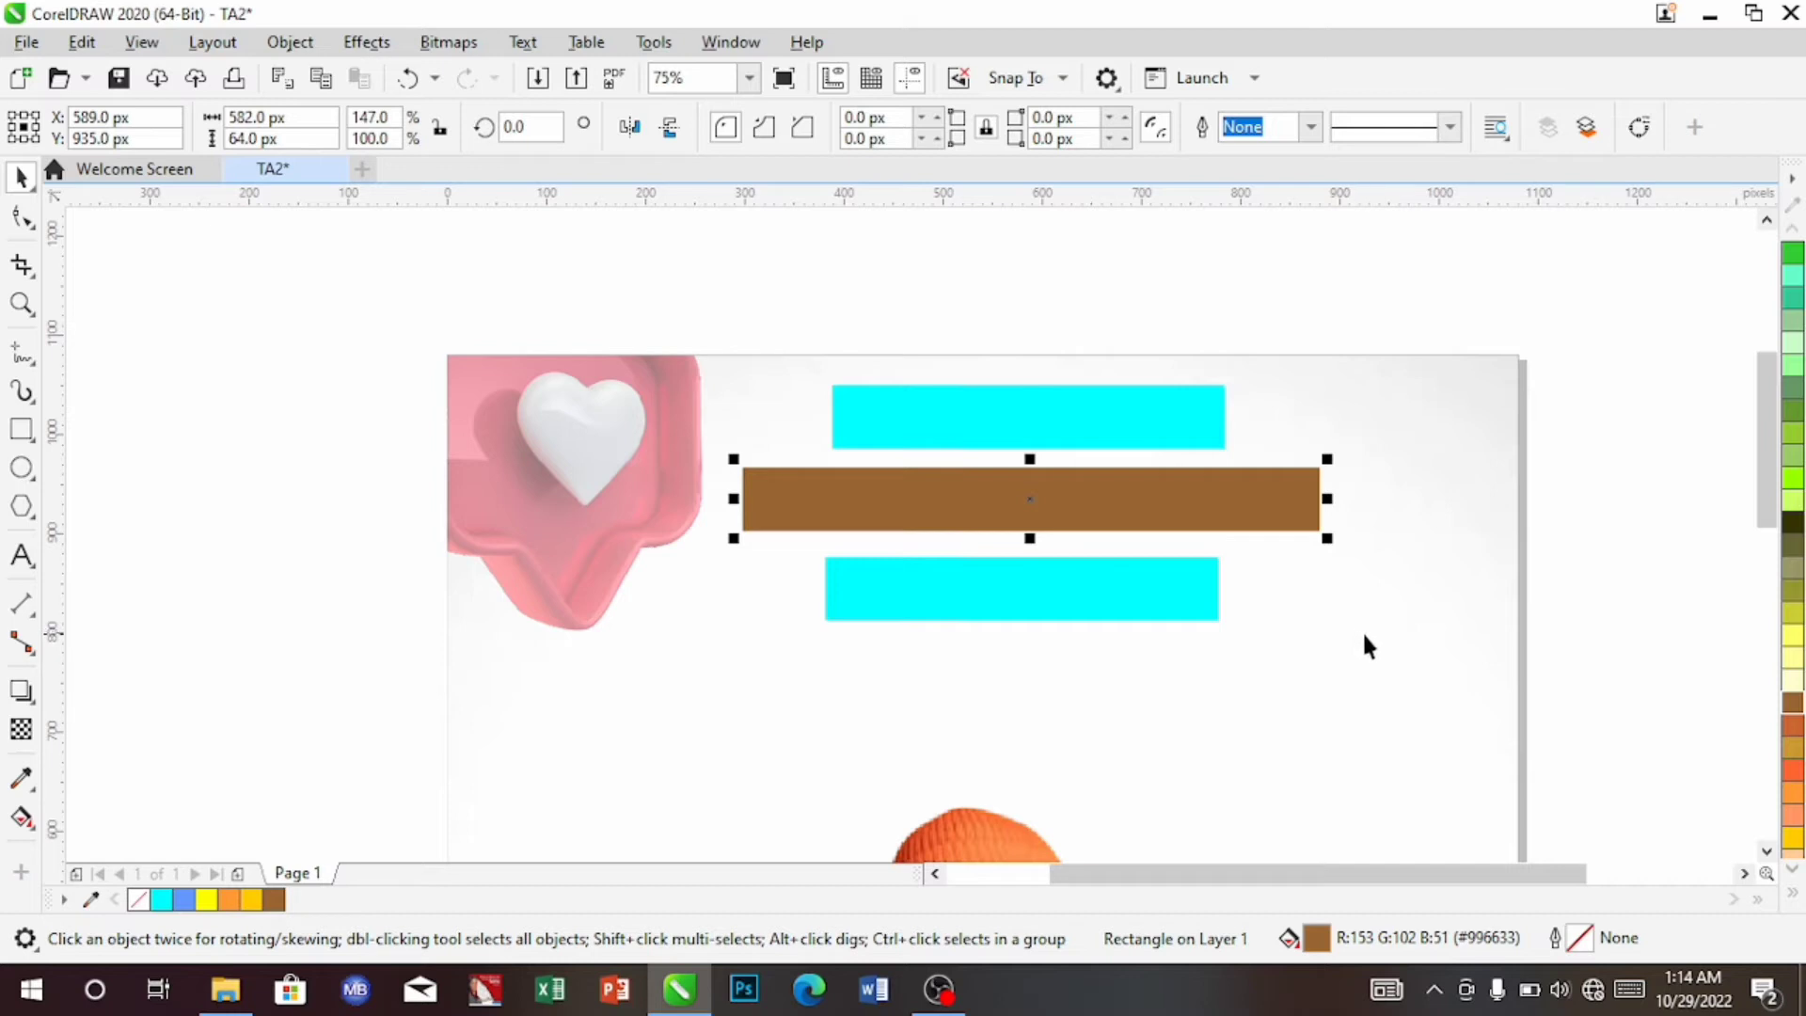
click(1132, 610)
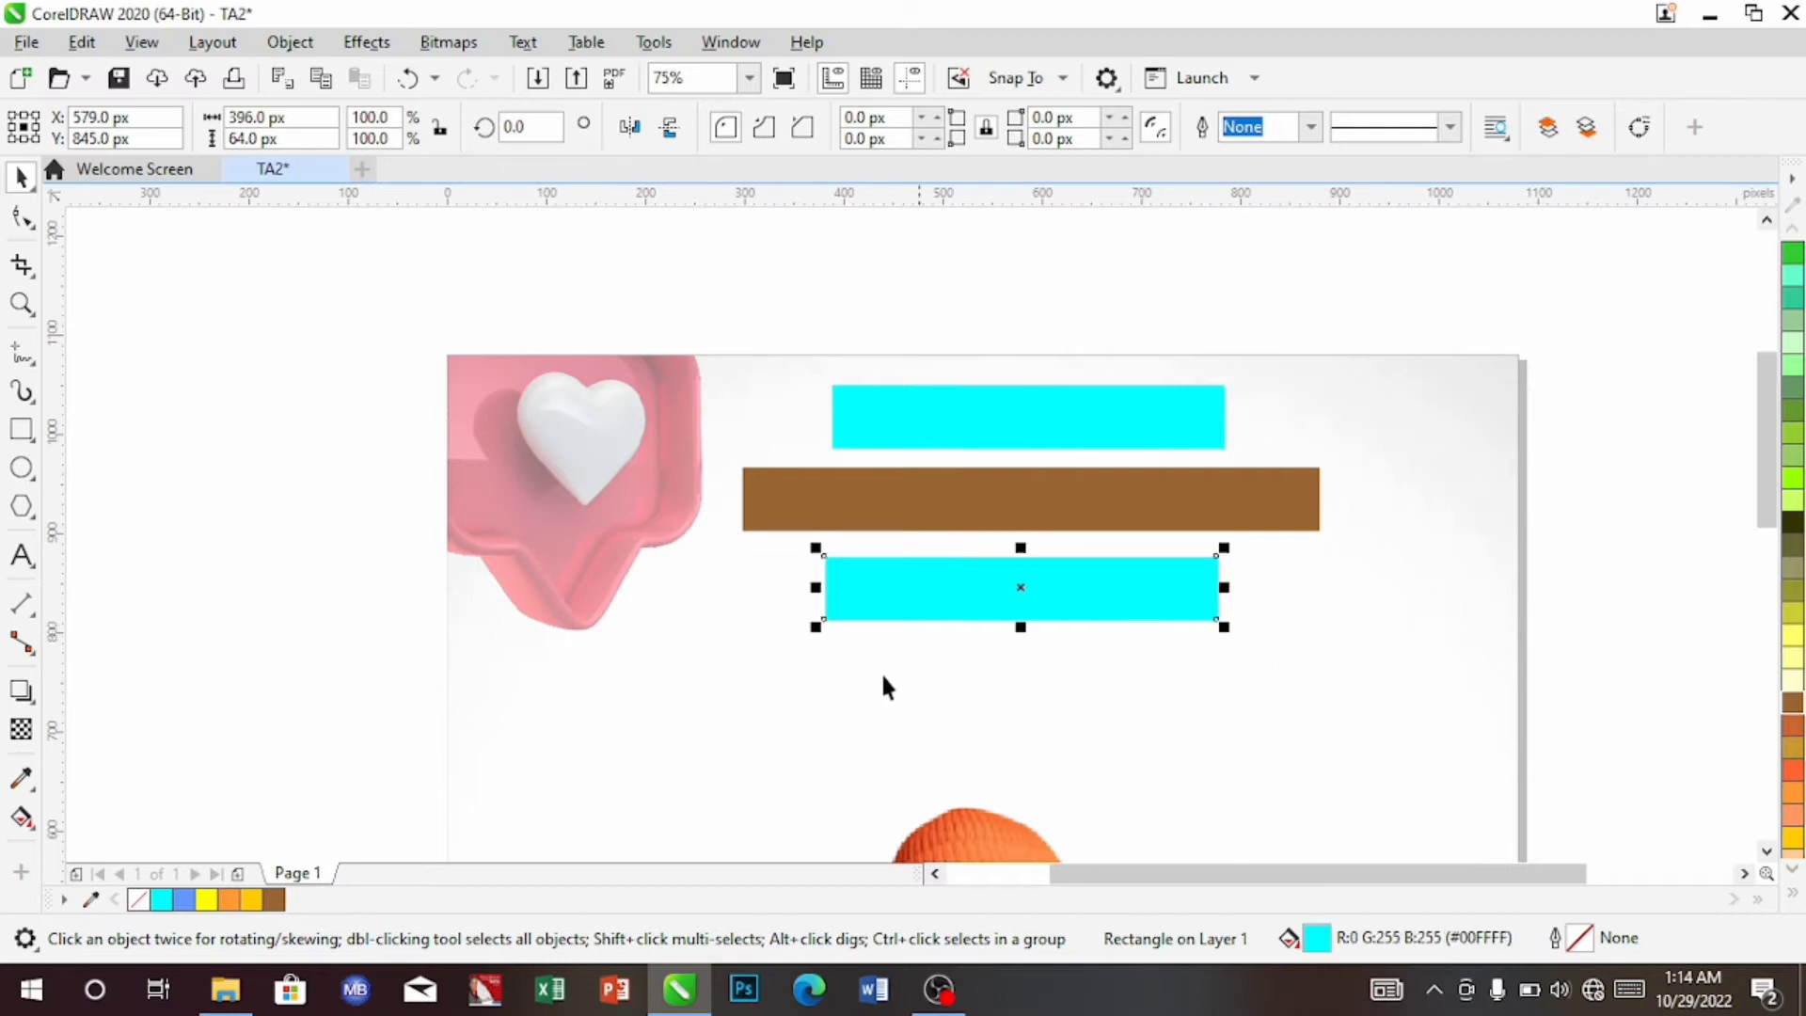
Remove the bottom bar's fill and give it a black 3.0 px outline
click(139, 901)
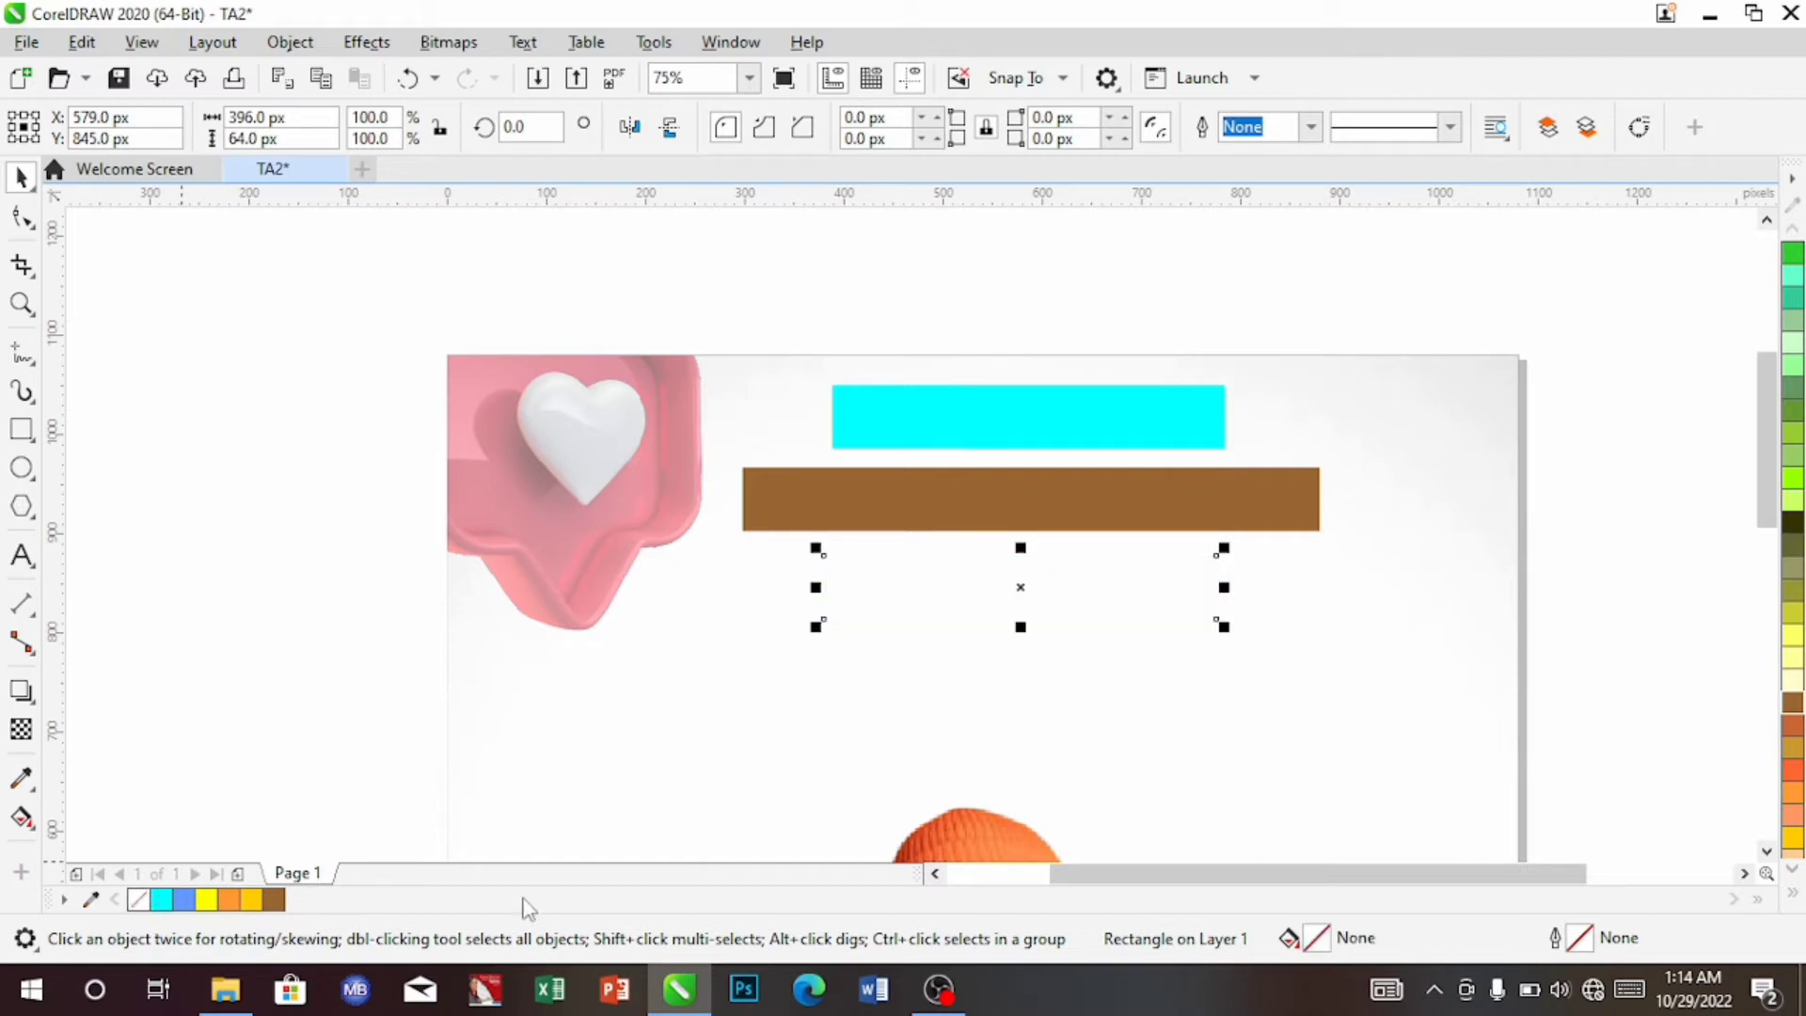
click(1795, 899)
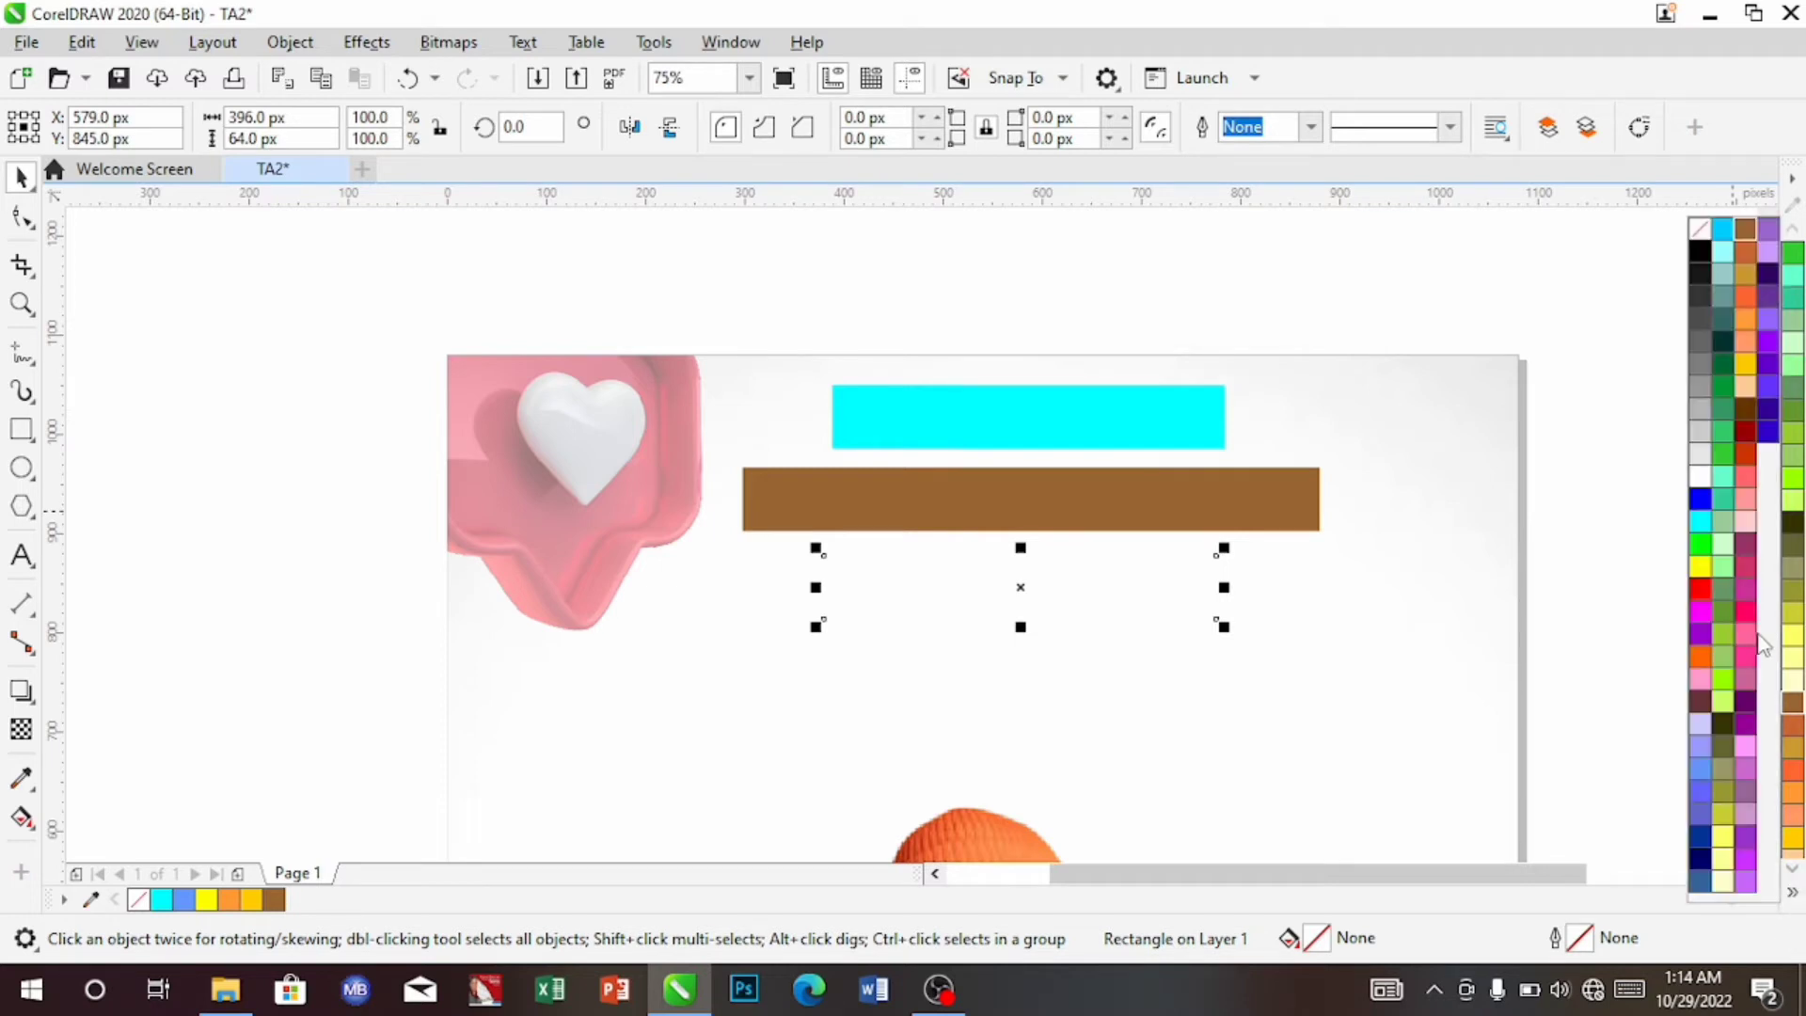
right_click(1701, 252)
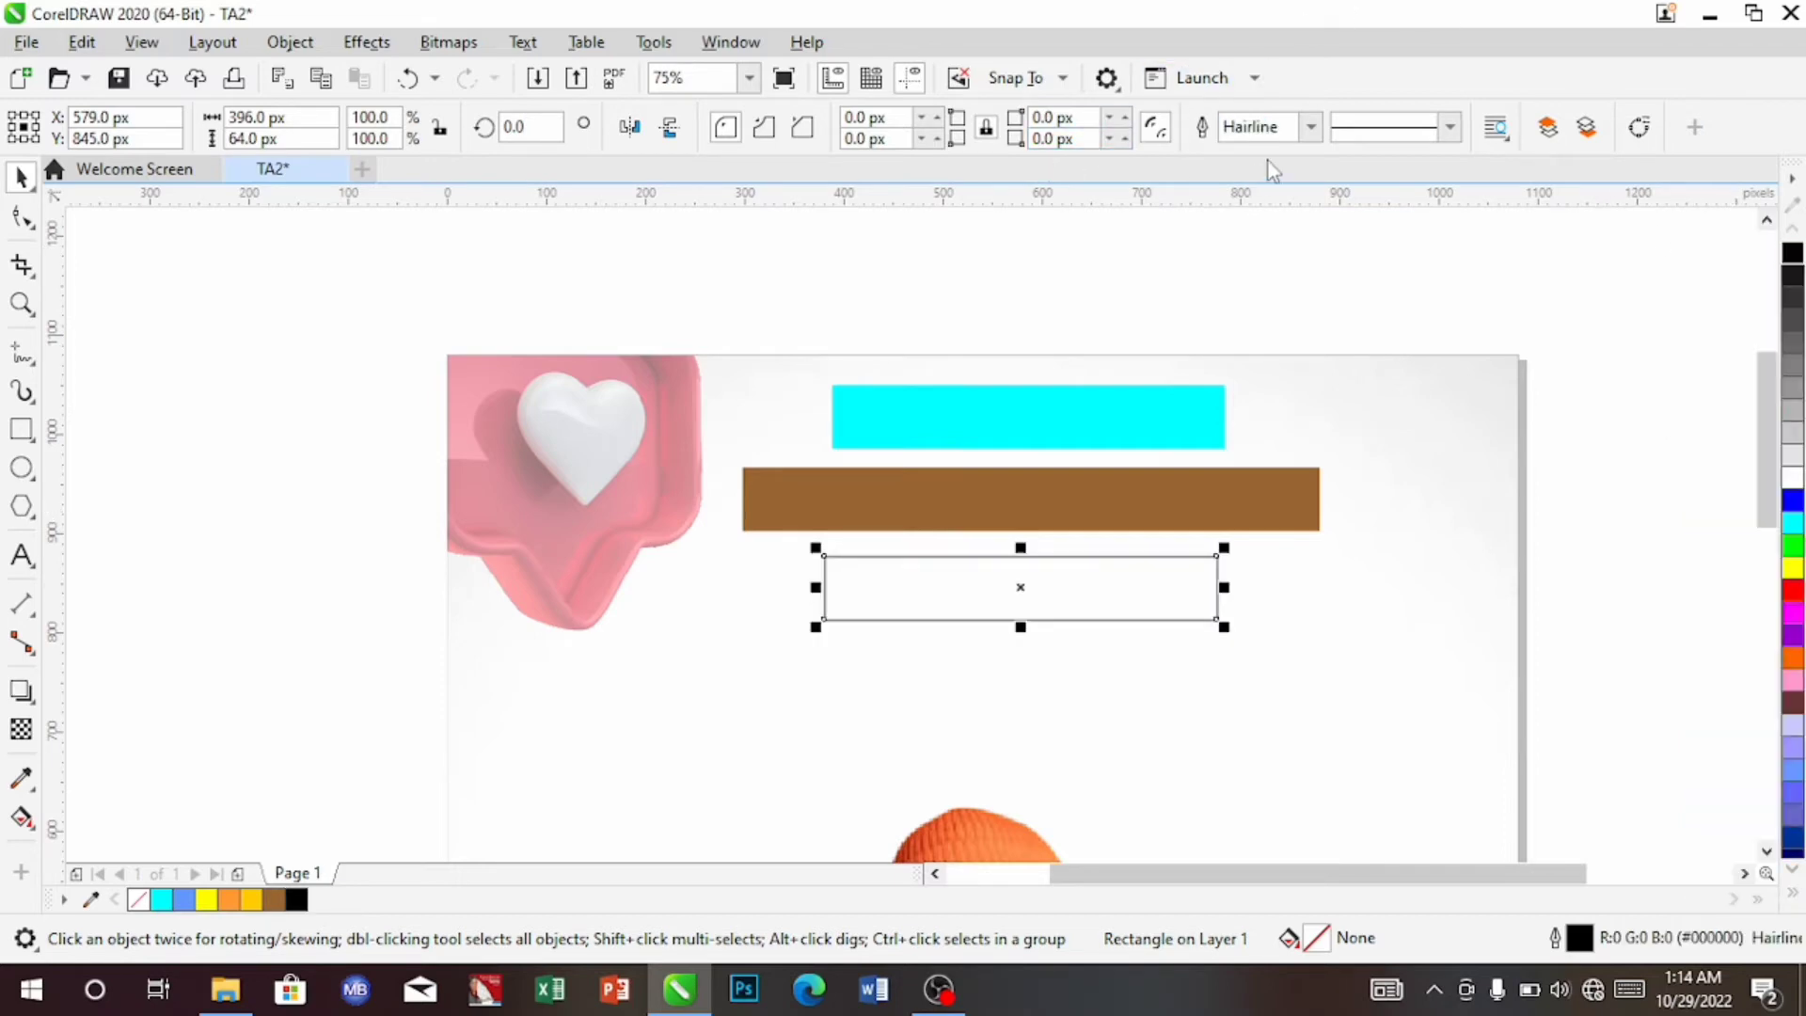
click(1310, 127)
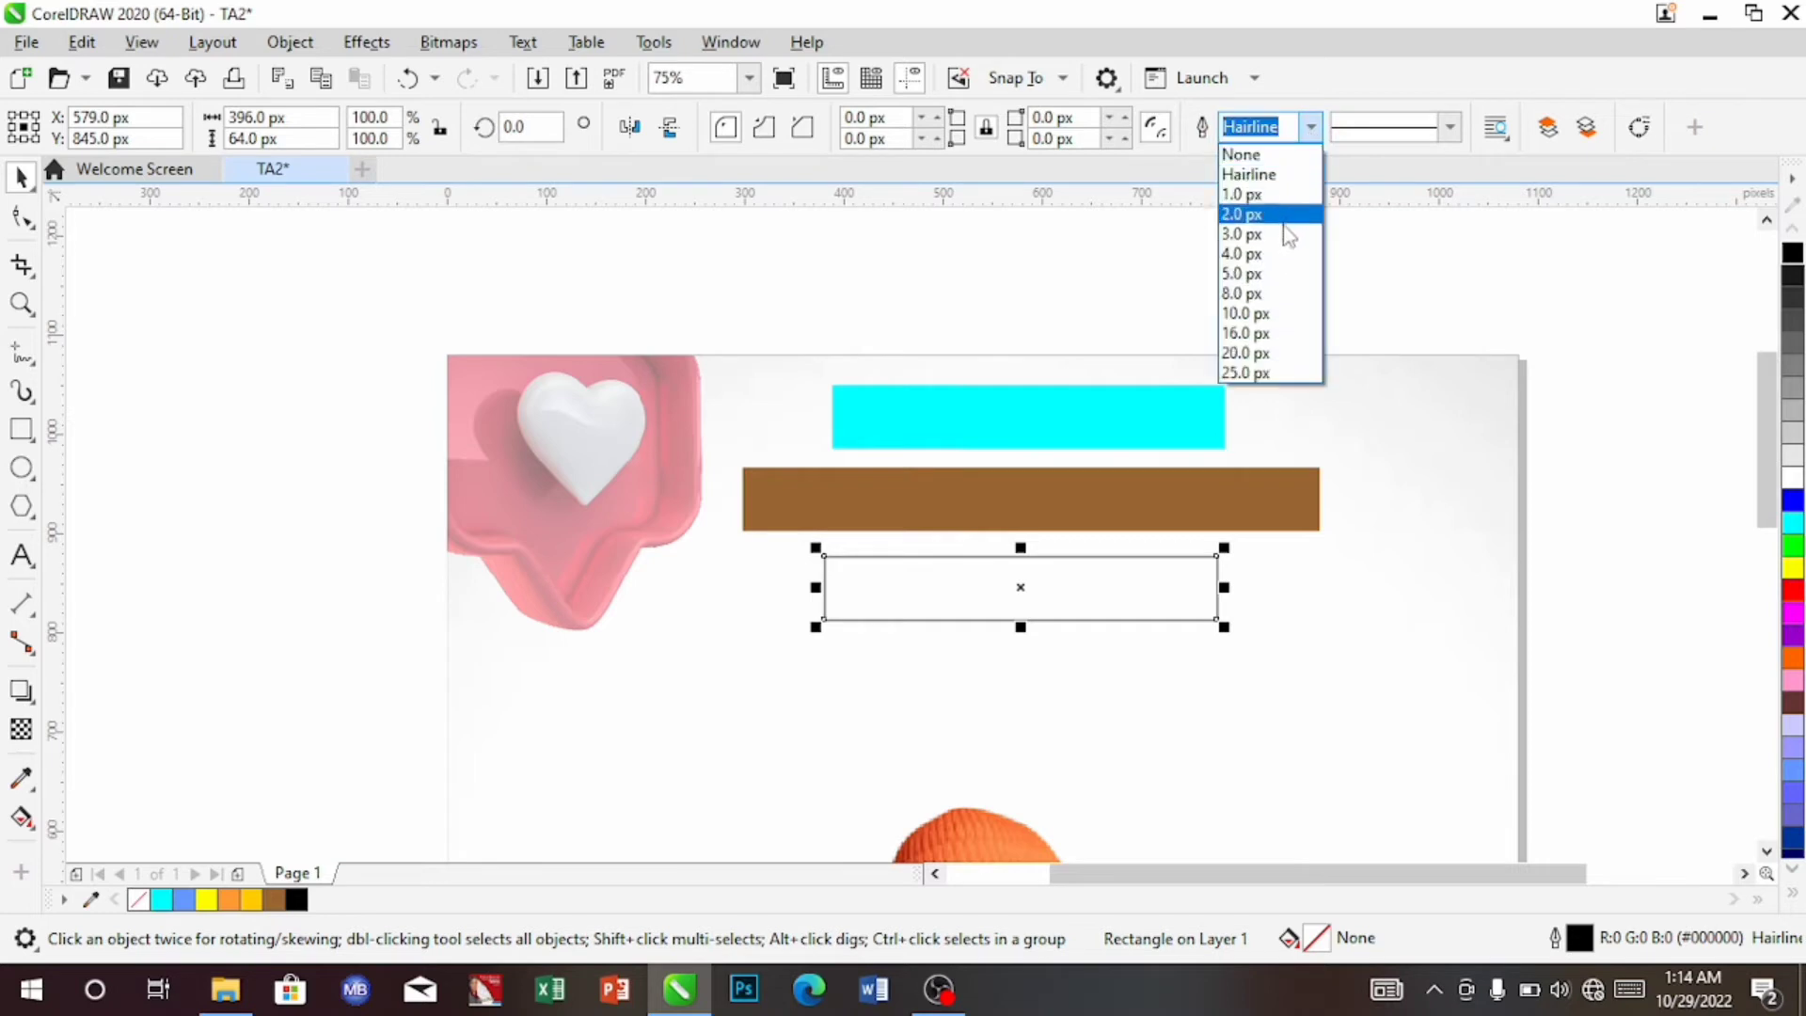
click(1277, 235)
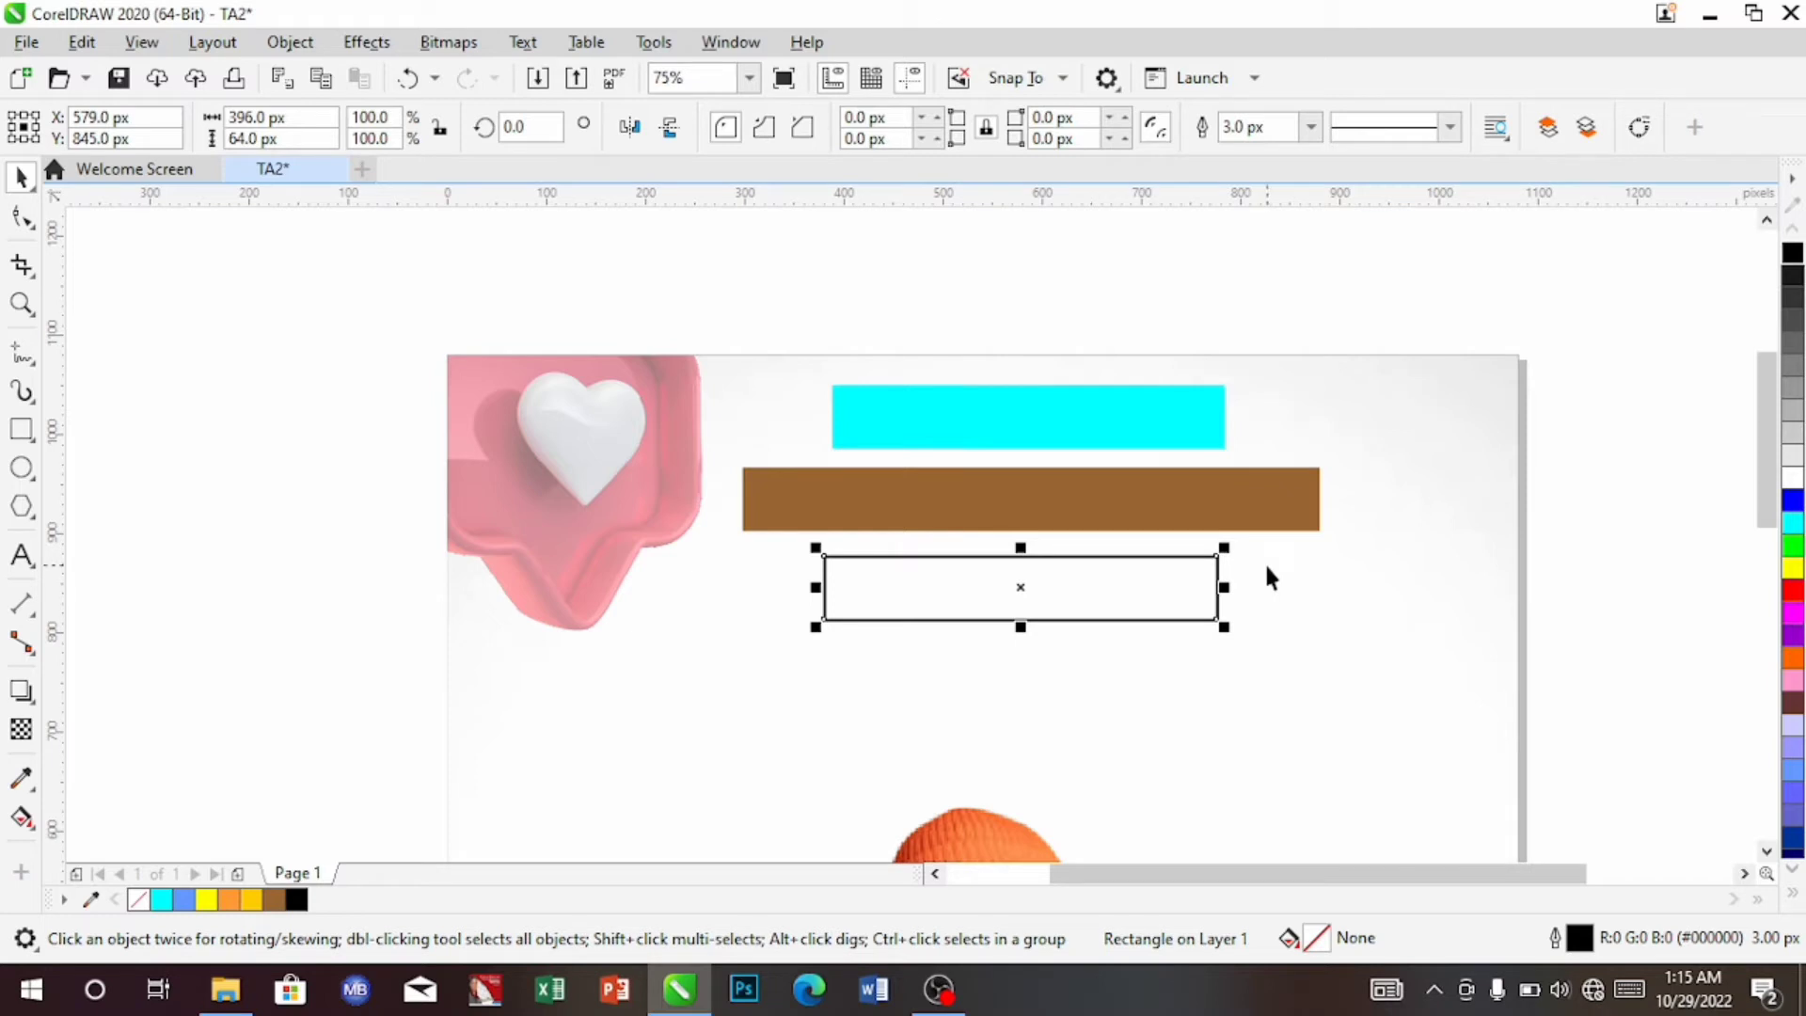
Narrow the top cyan bar to 354 × 64 px and centre it above the brown bar
click(1152, 419)
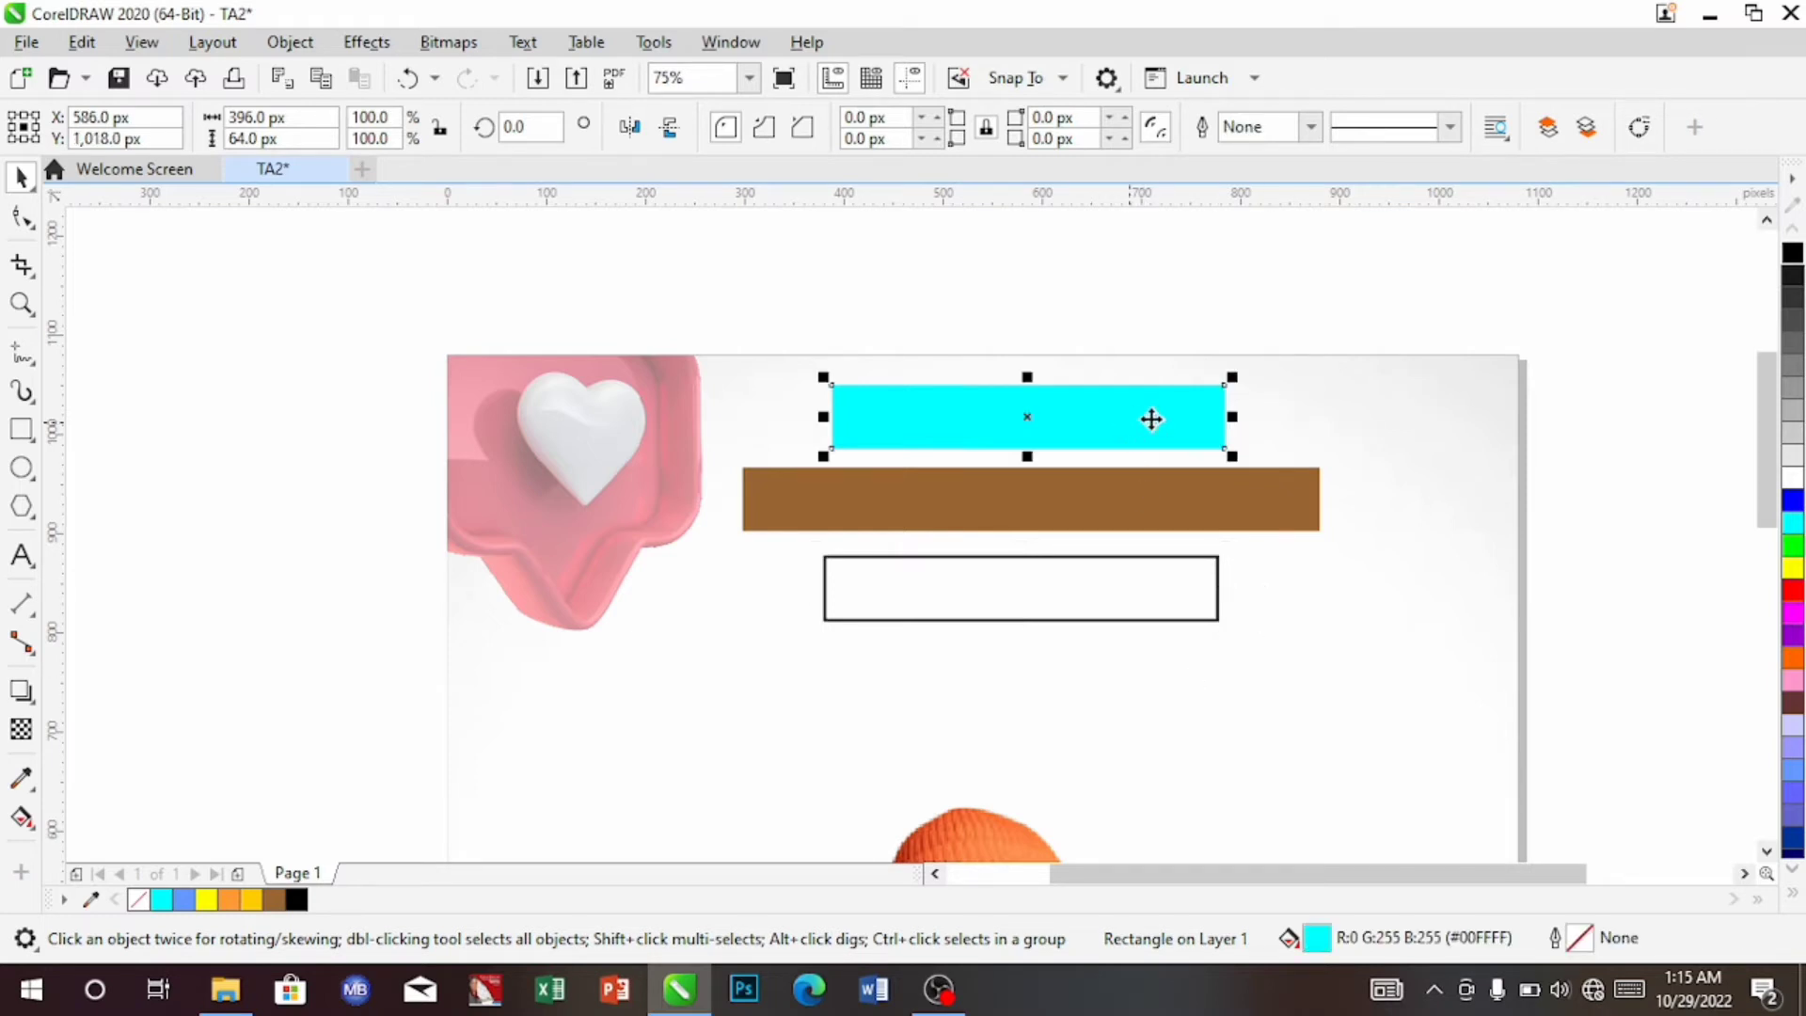
drag(1233, 416, 1191, 421)
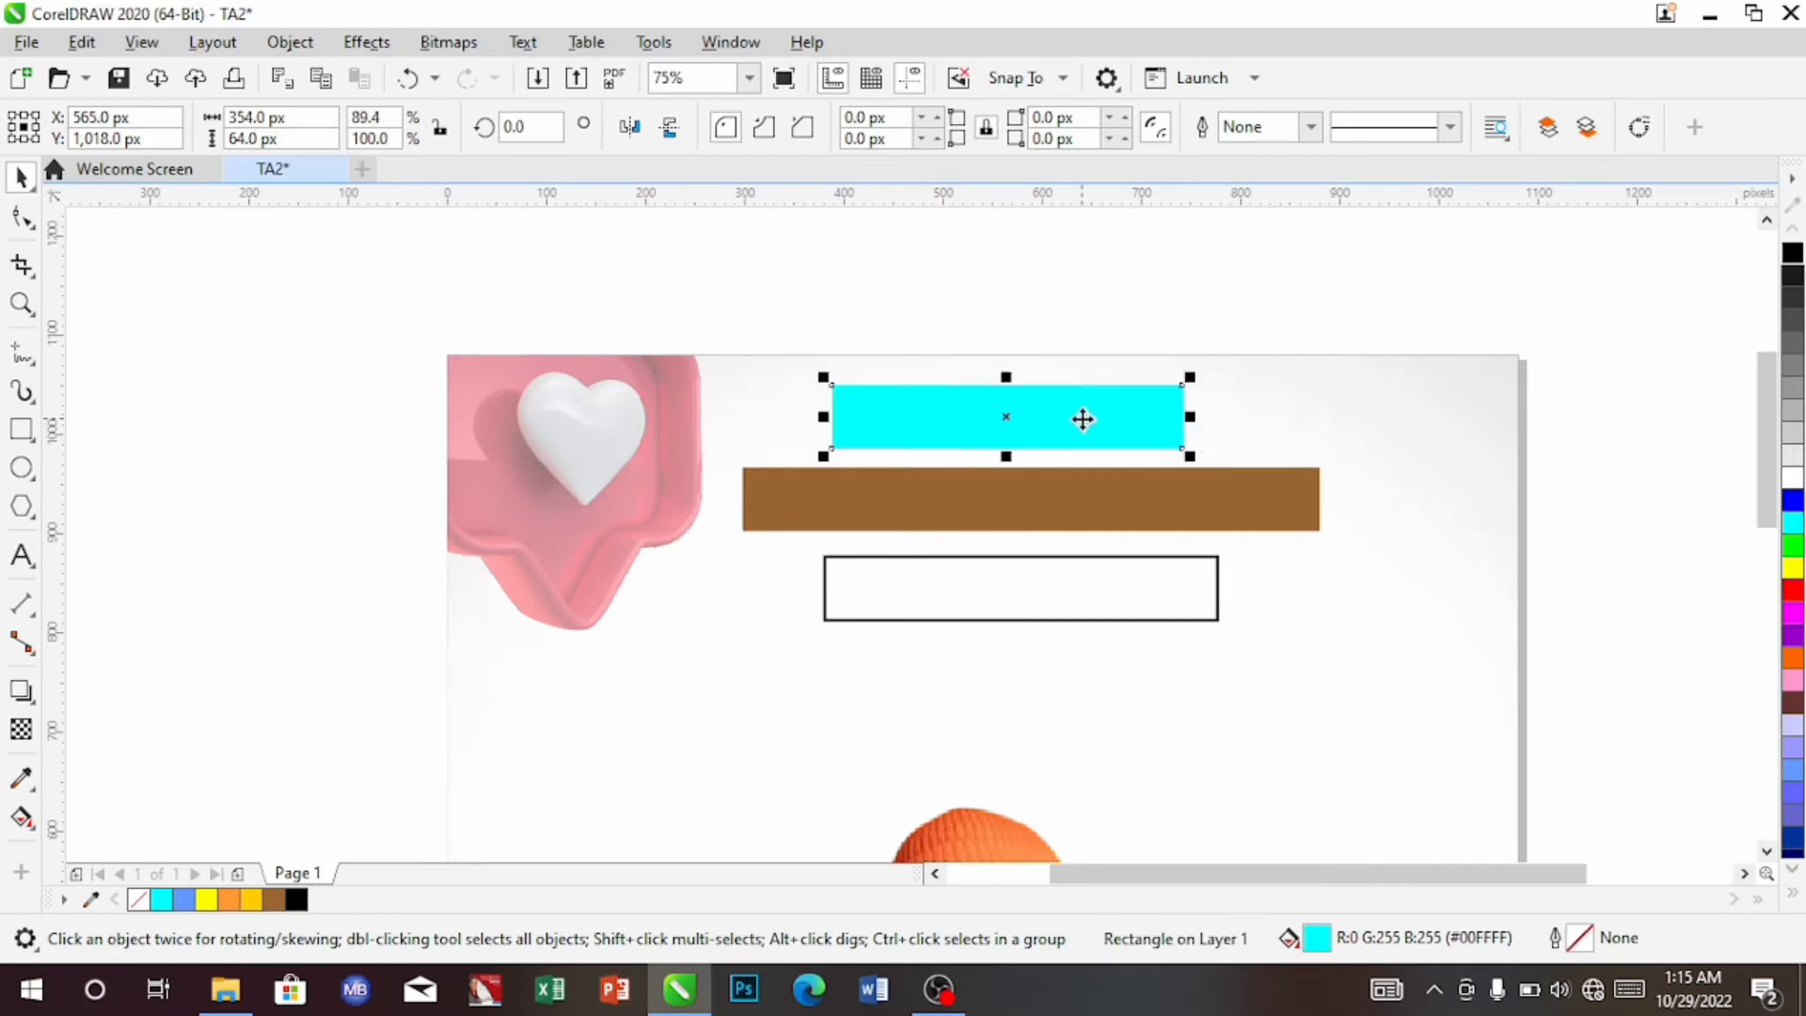
drag(1081, 419, 1117, 429)
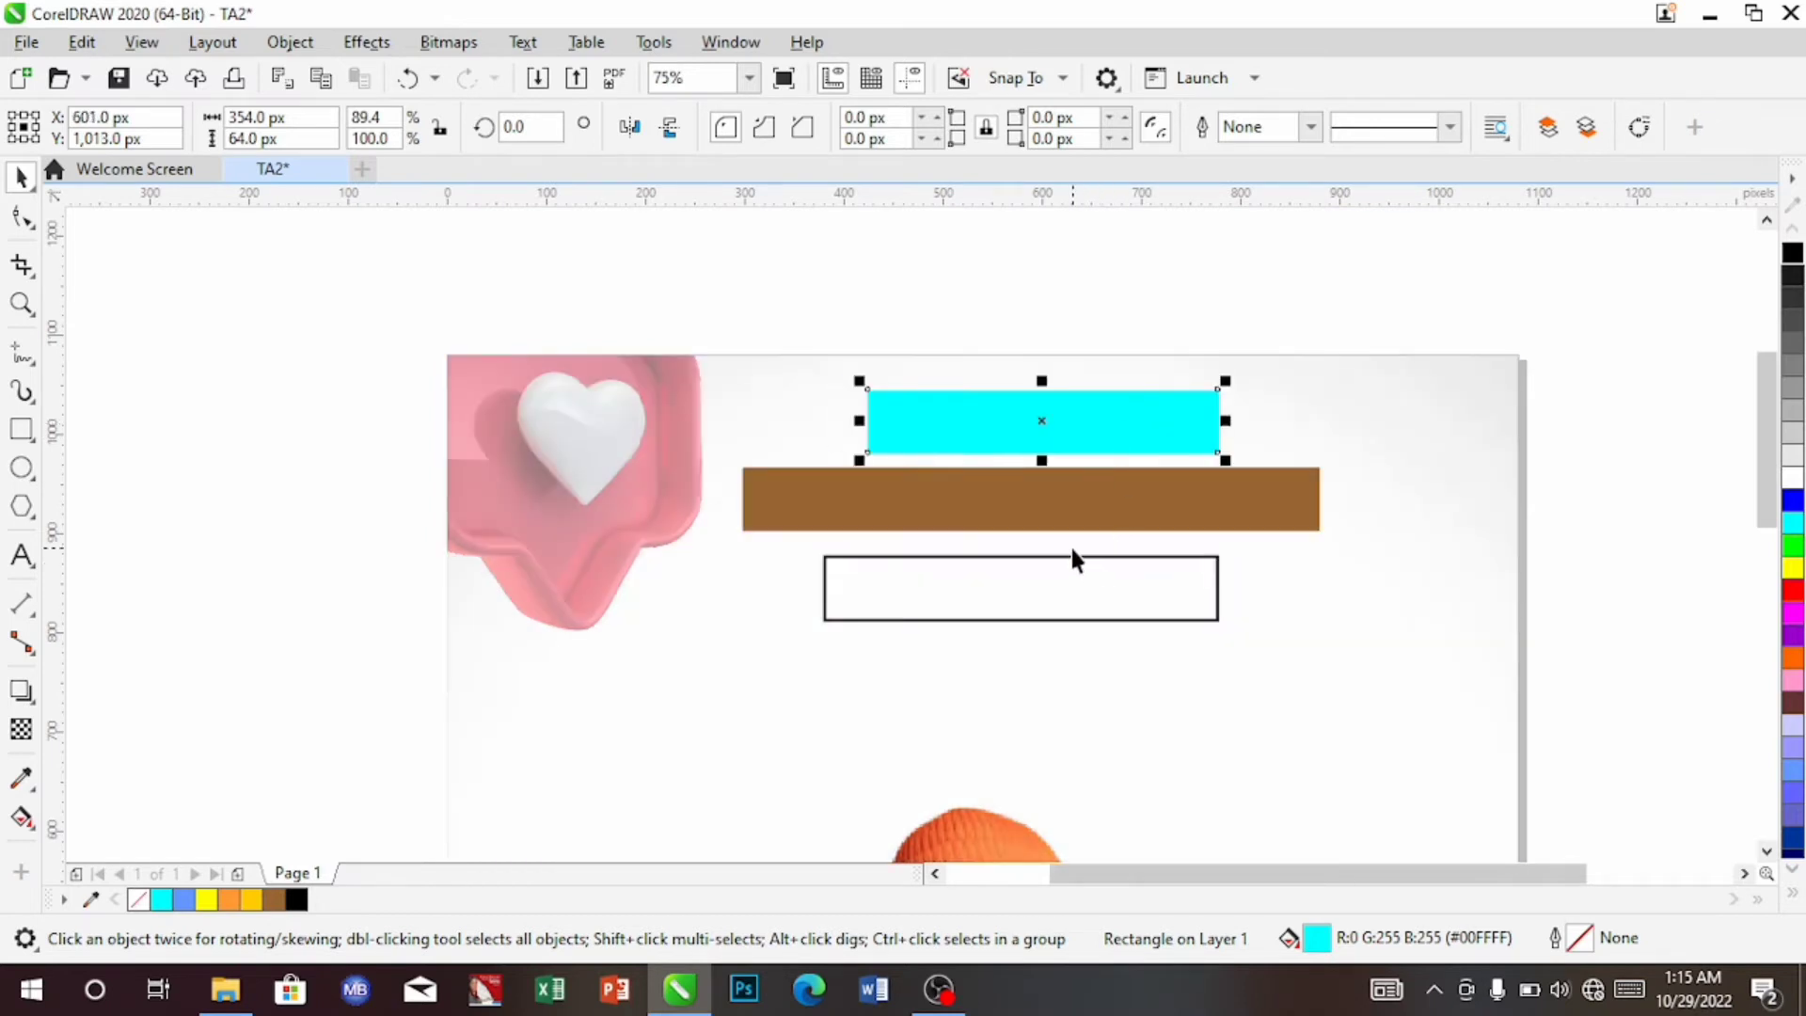
key(Left)
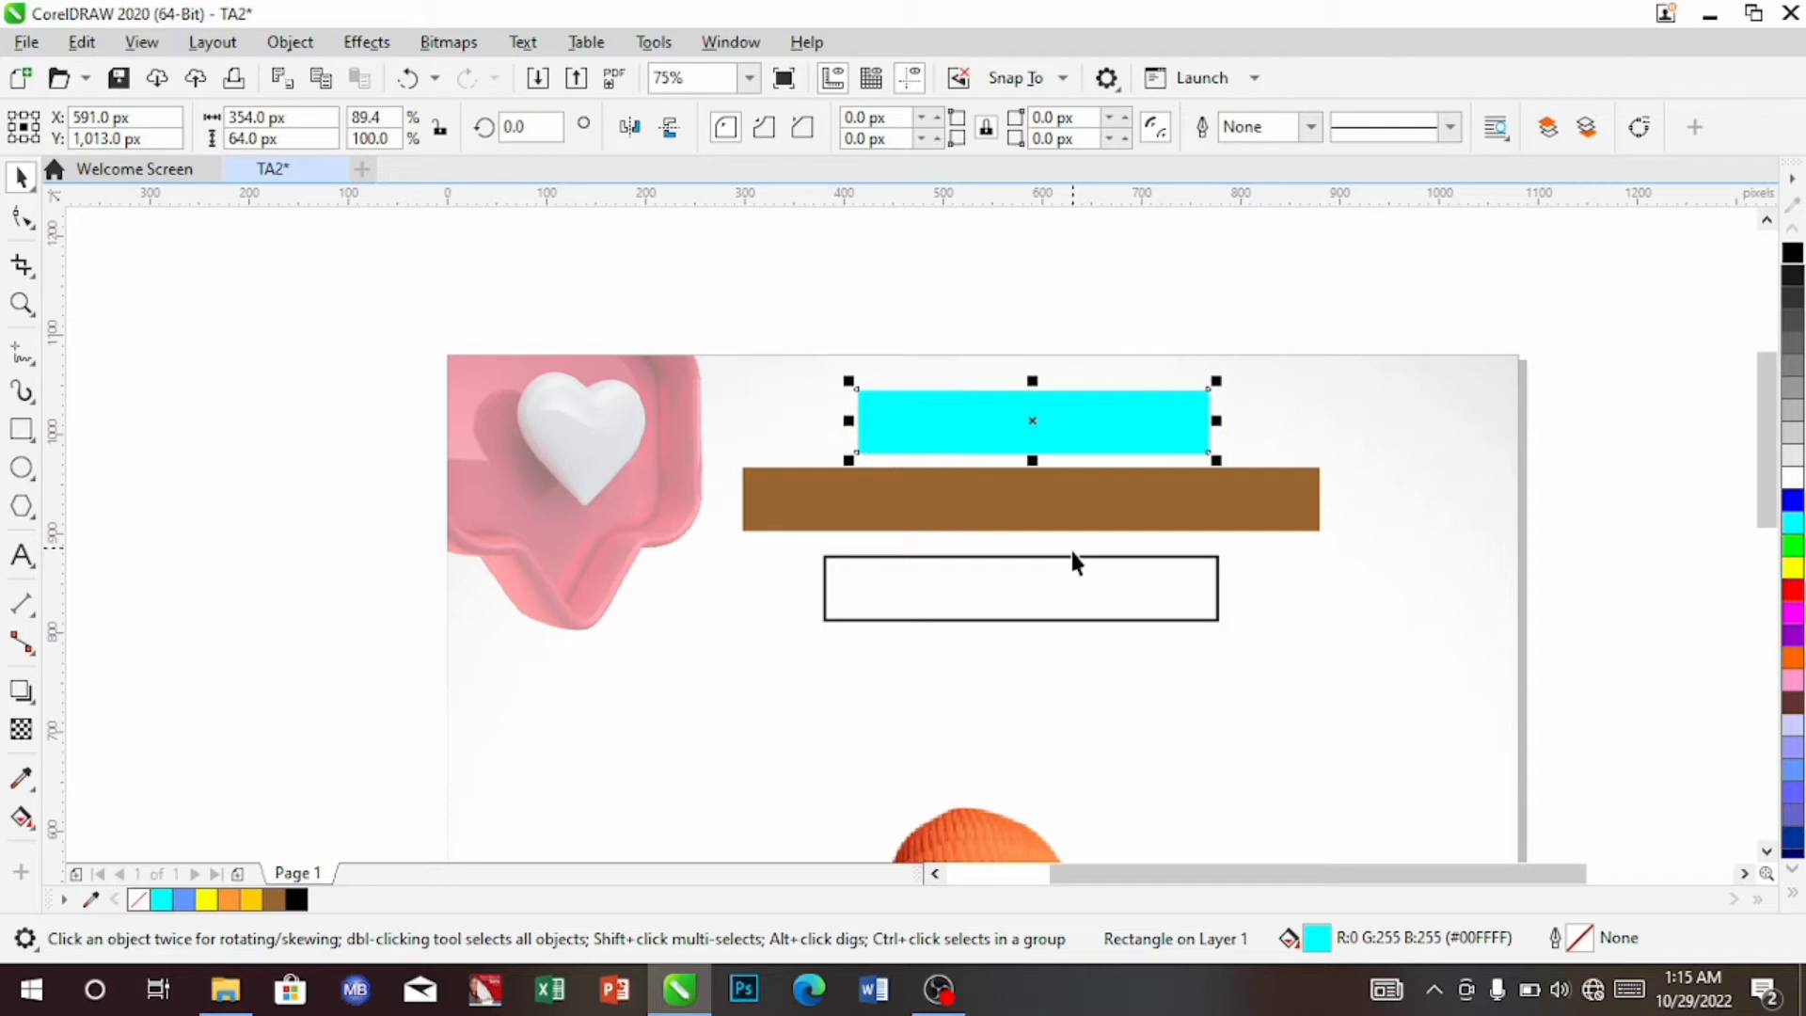
Resize the outlined box to about 430.5 × 48.5 px and nudge it down slightly
click(1052, 572)
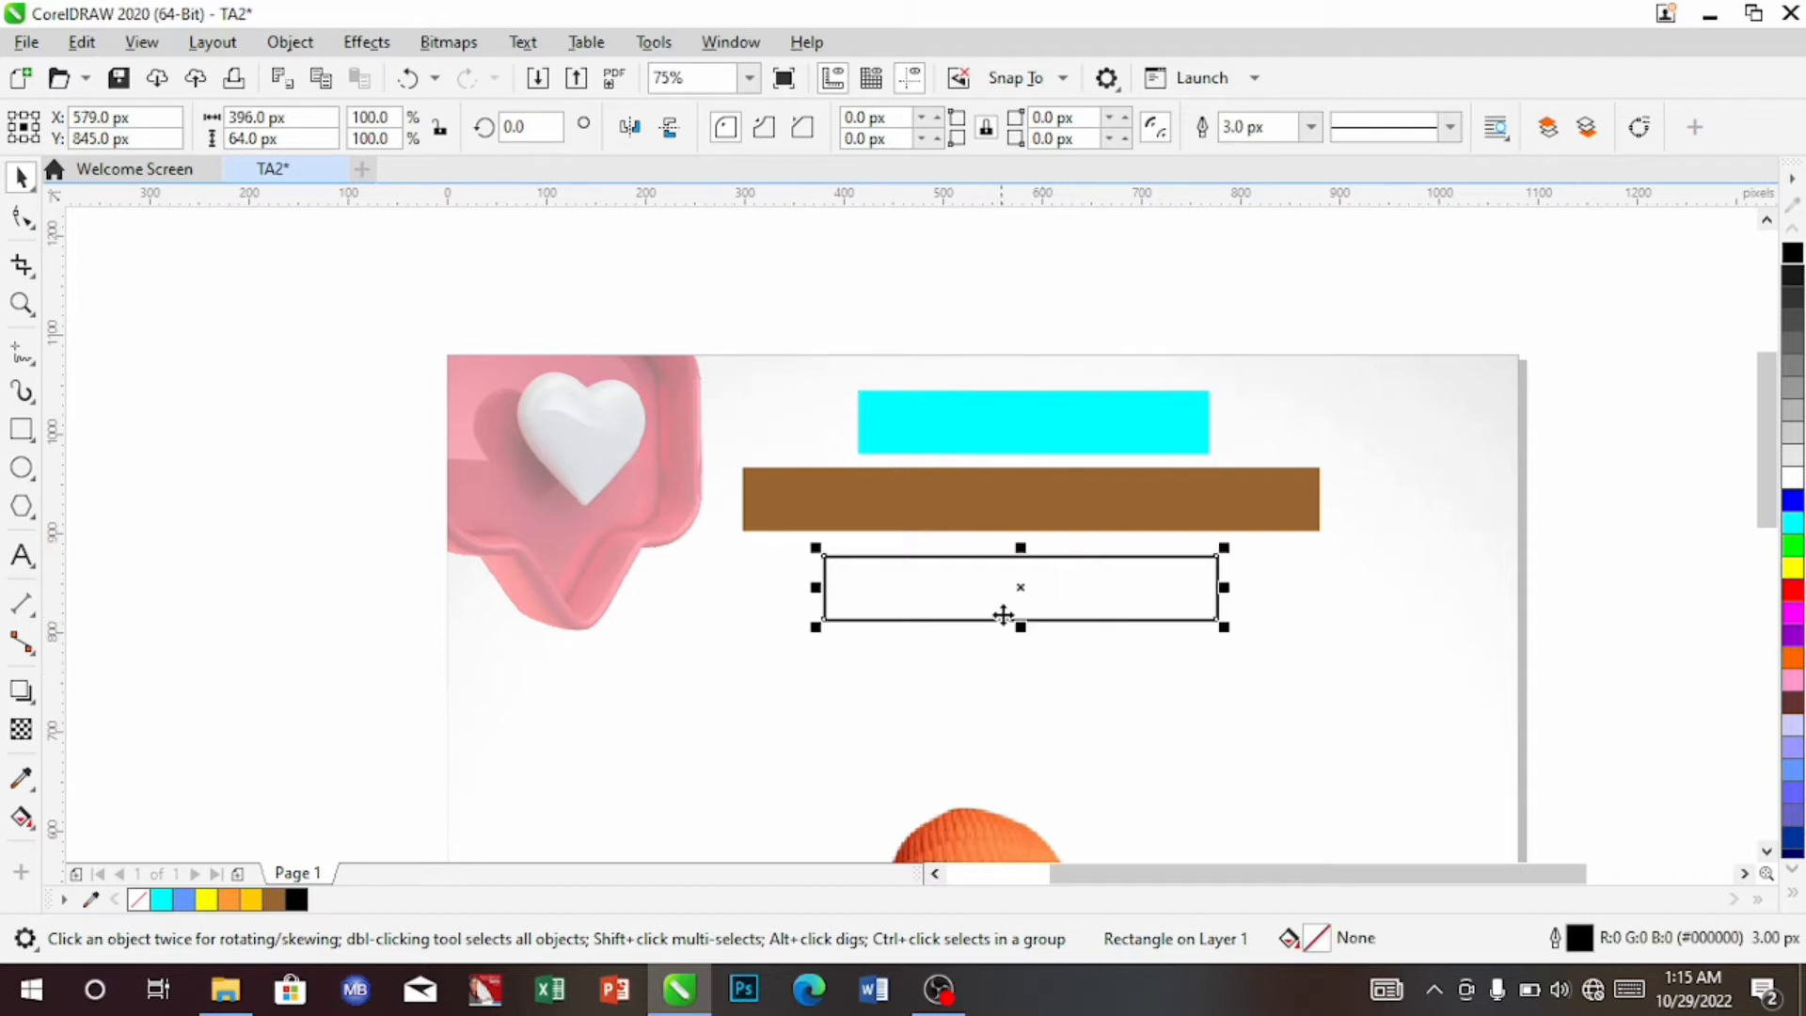
drag(1019, 630, 1028, 611)
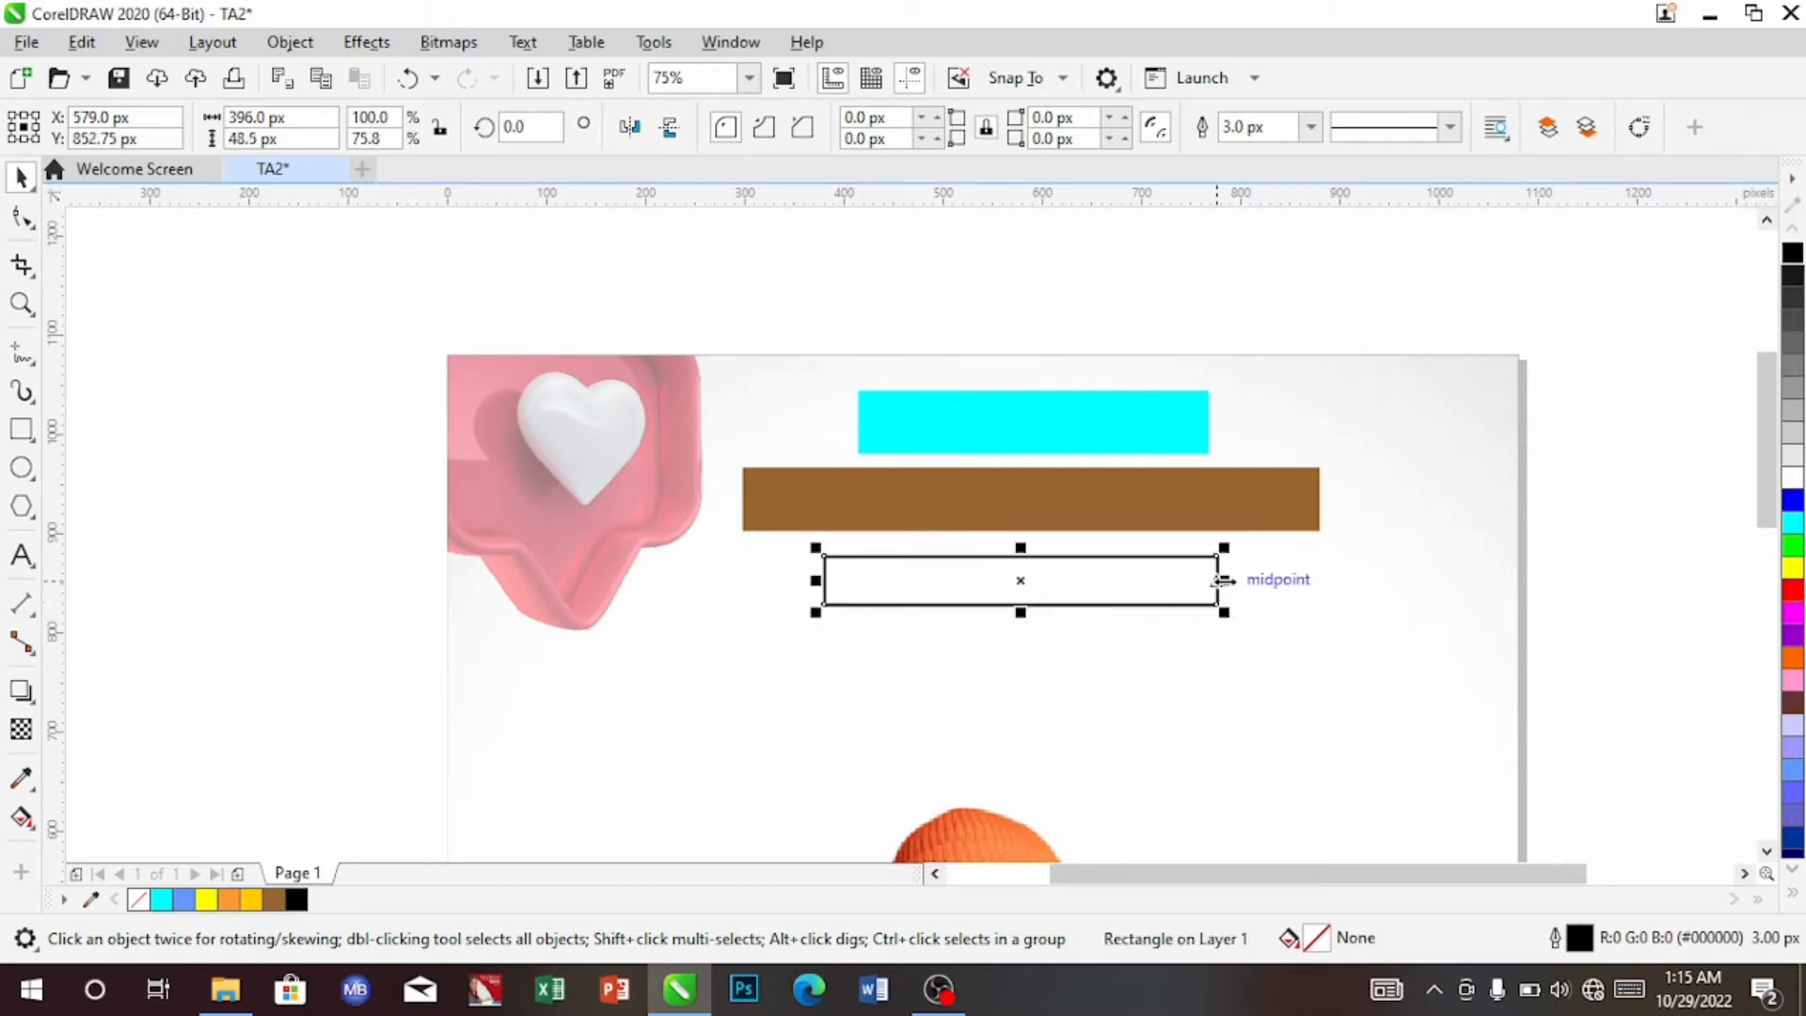
drag(1223, 581, 1258, 581)
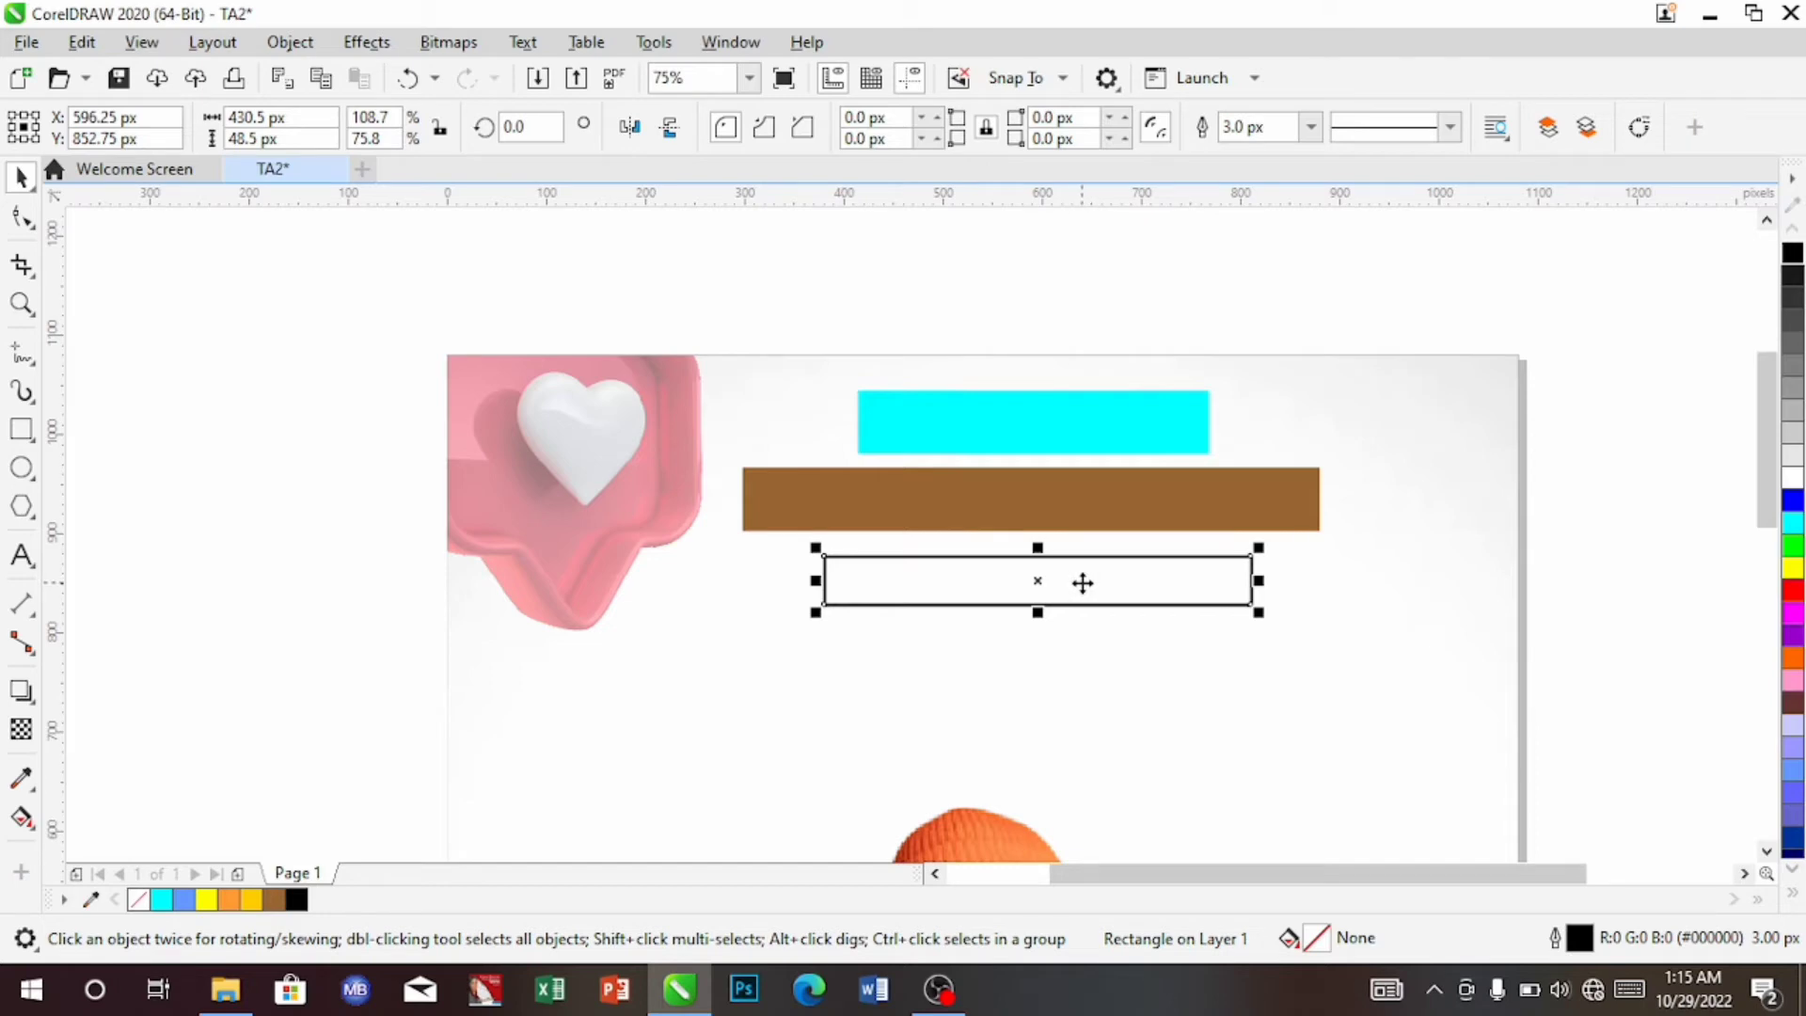
key(Down)
key(Down)
key(Down)
key(Down)
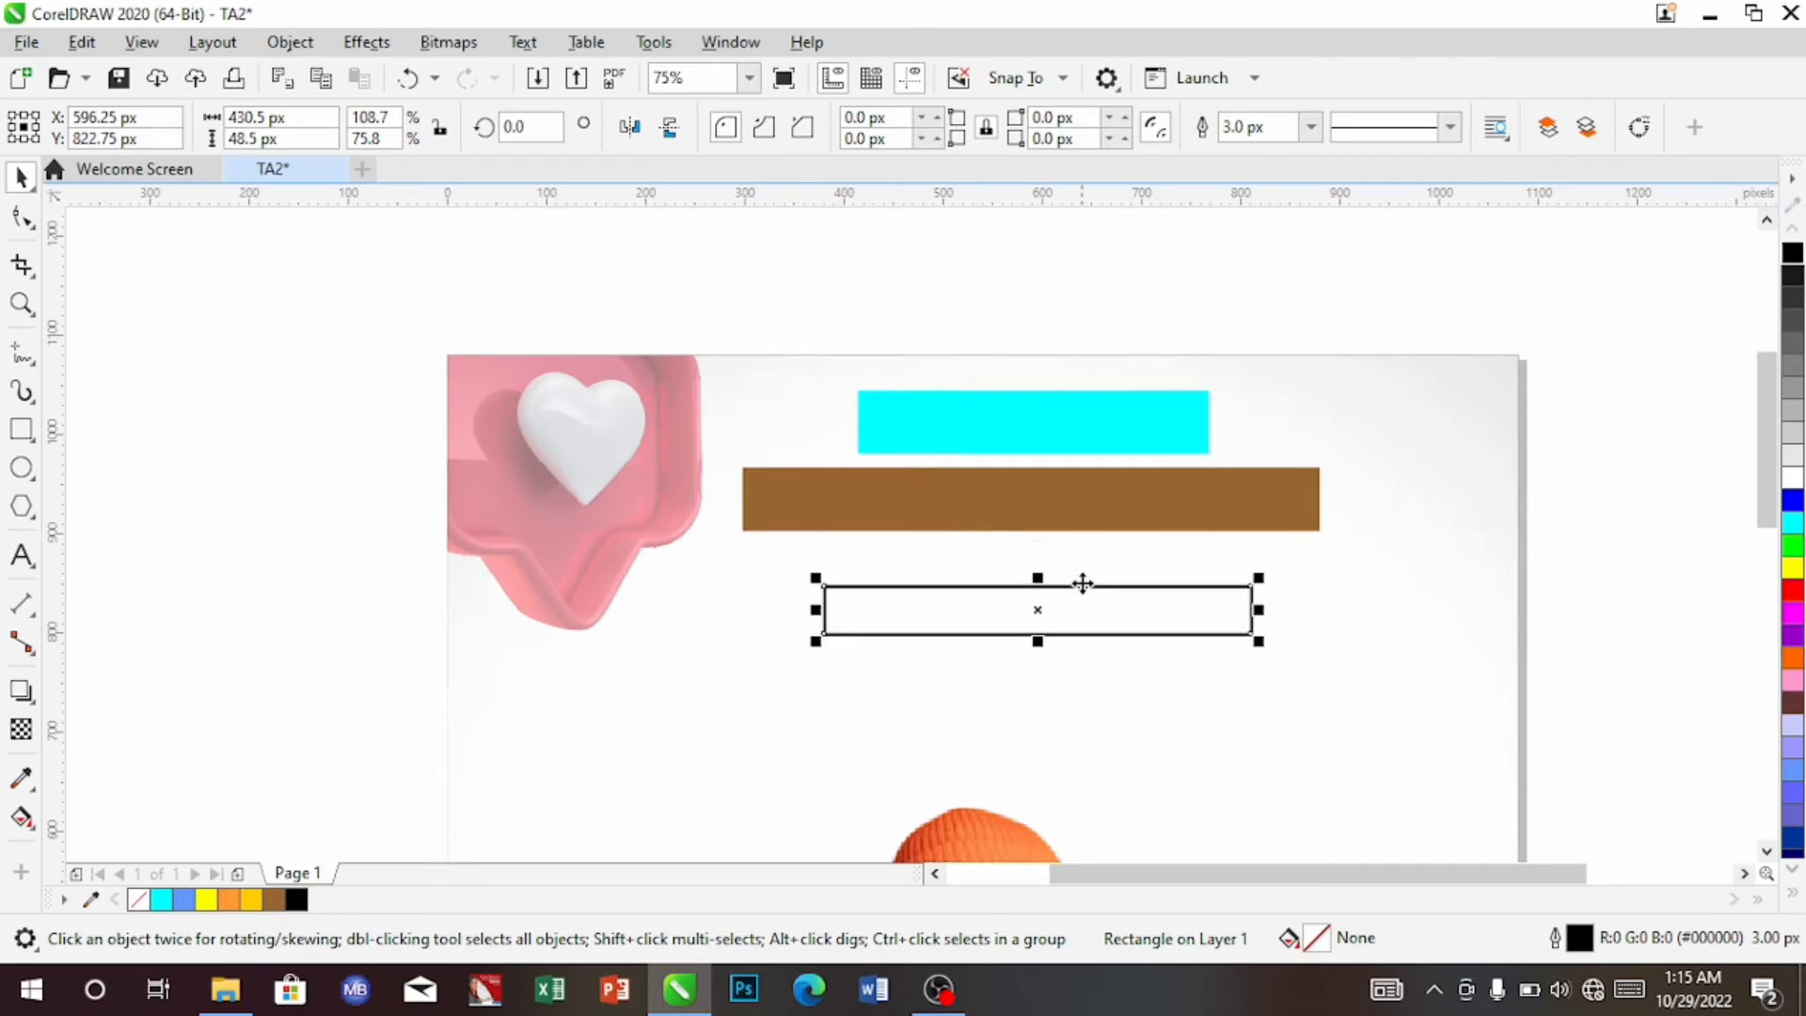
scroll(1080, 579, down, 2)
scroll(912, 564, up, 3)
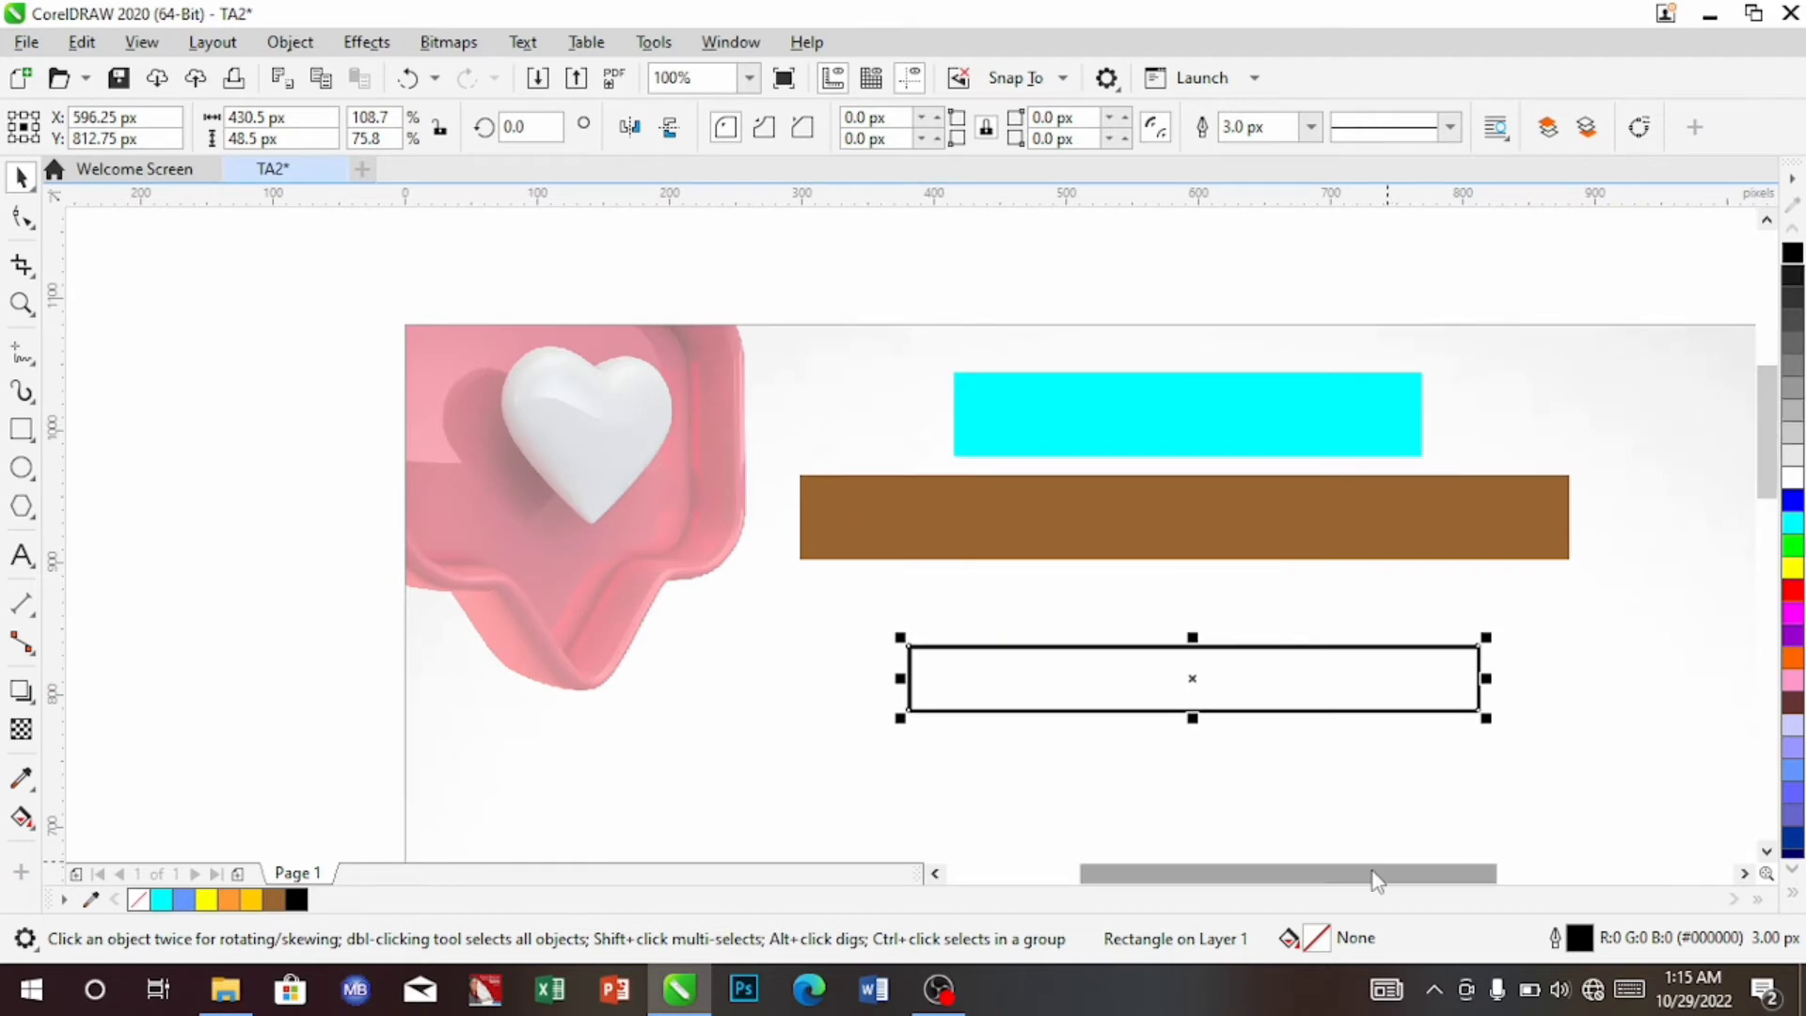
mouse_move(1372, 880)
mouse_down()
mouse_move(1302, 881)
mouse_move(1405, 878)
mouse_up()
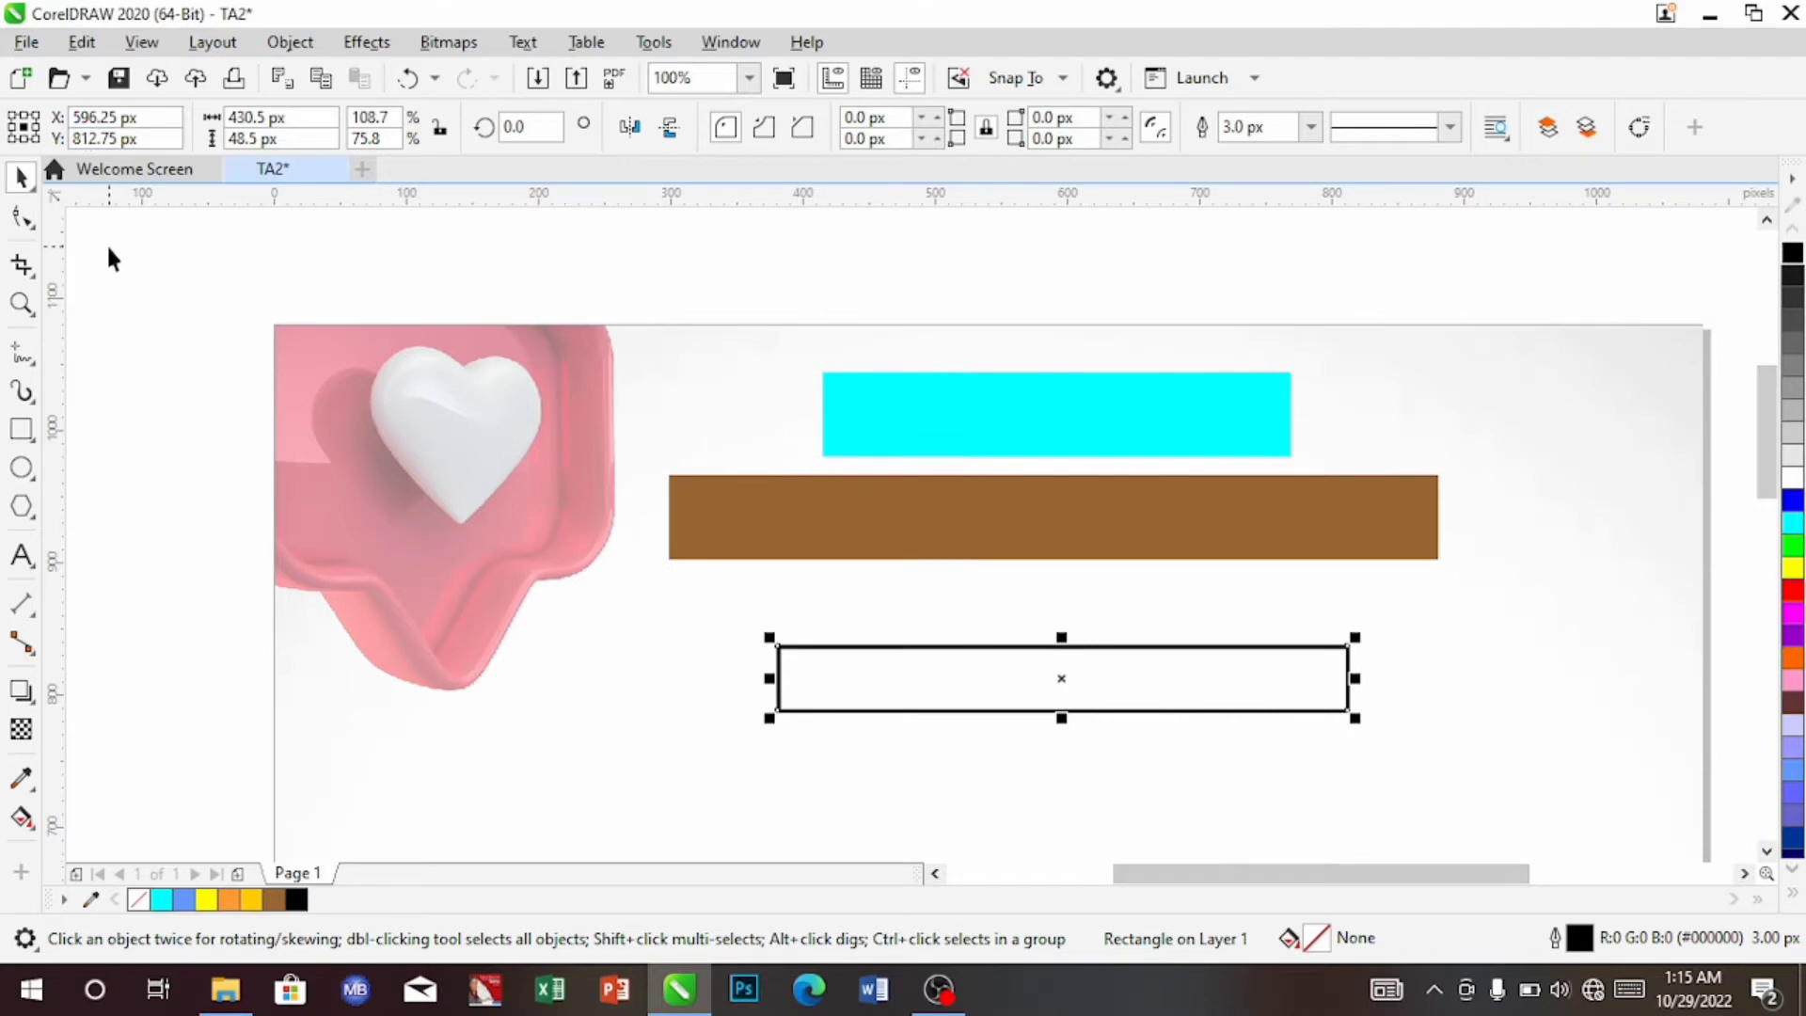
drag(137, 248, 160, 337)
drag(651, 607, 1559, 766)
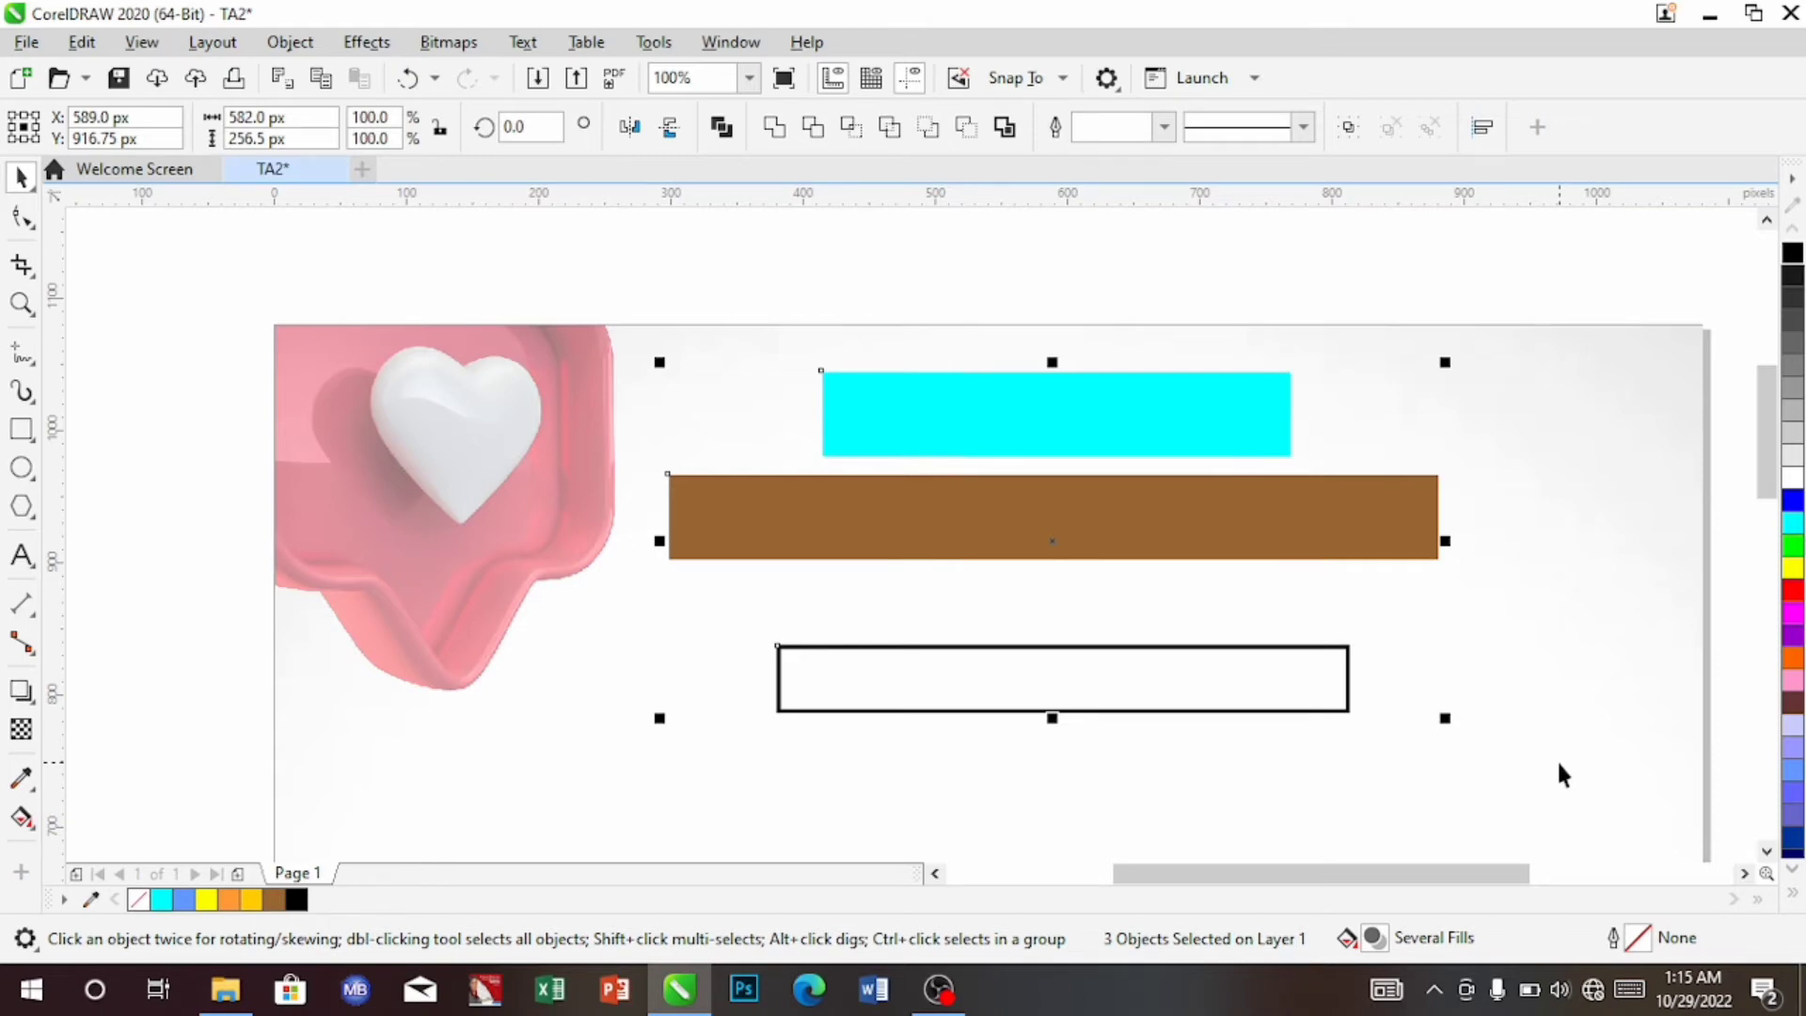
key(c)
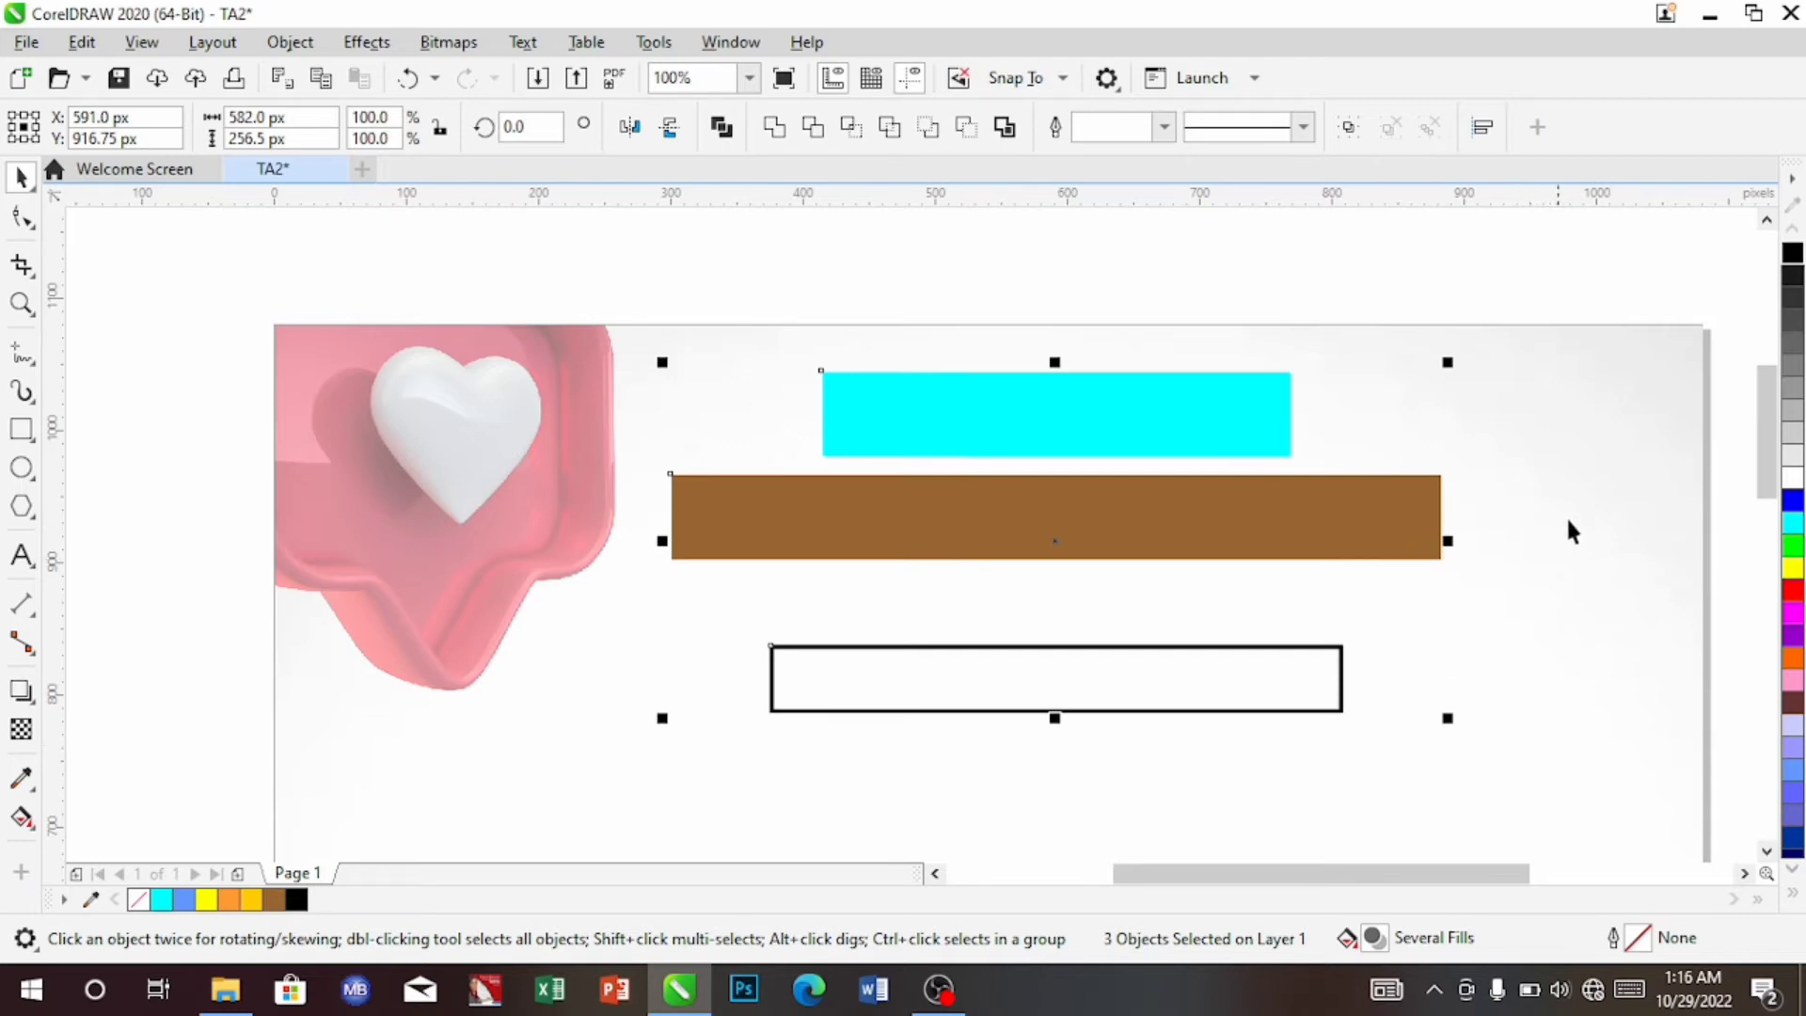
click(1598, 510)
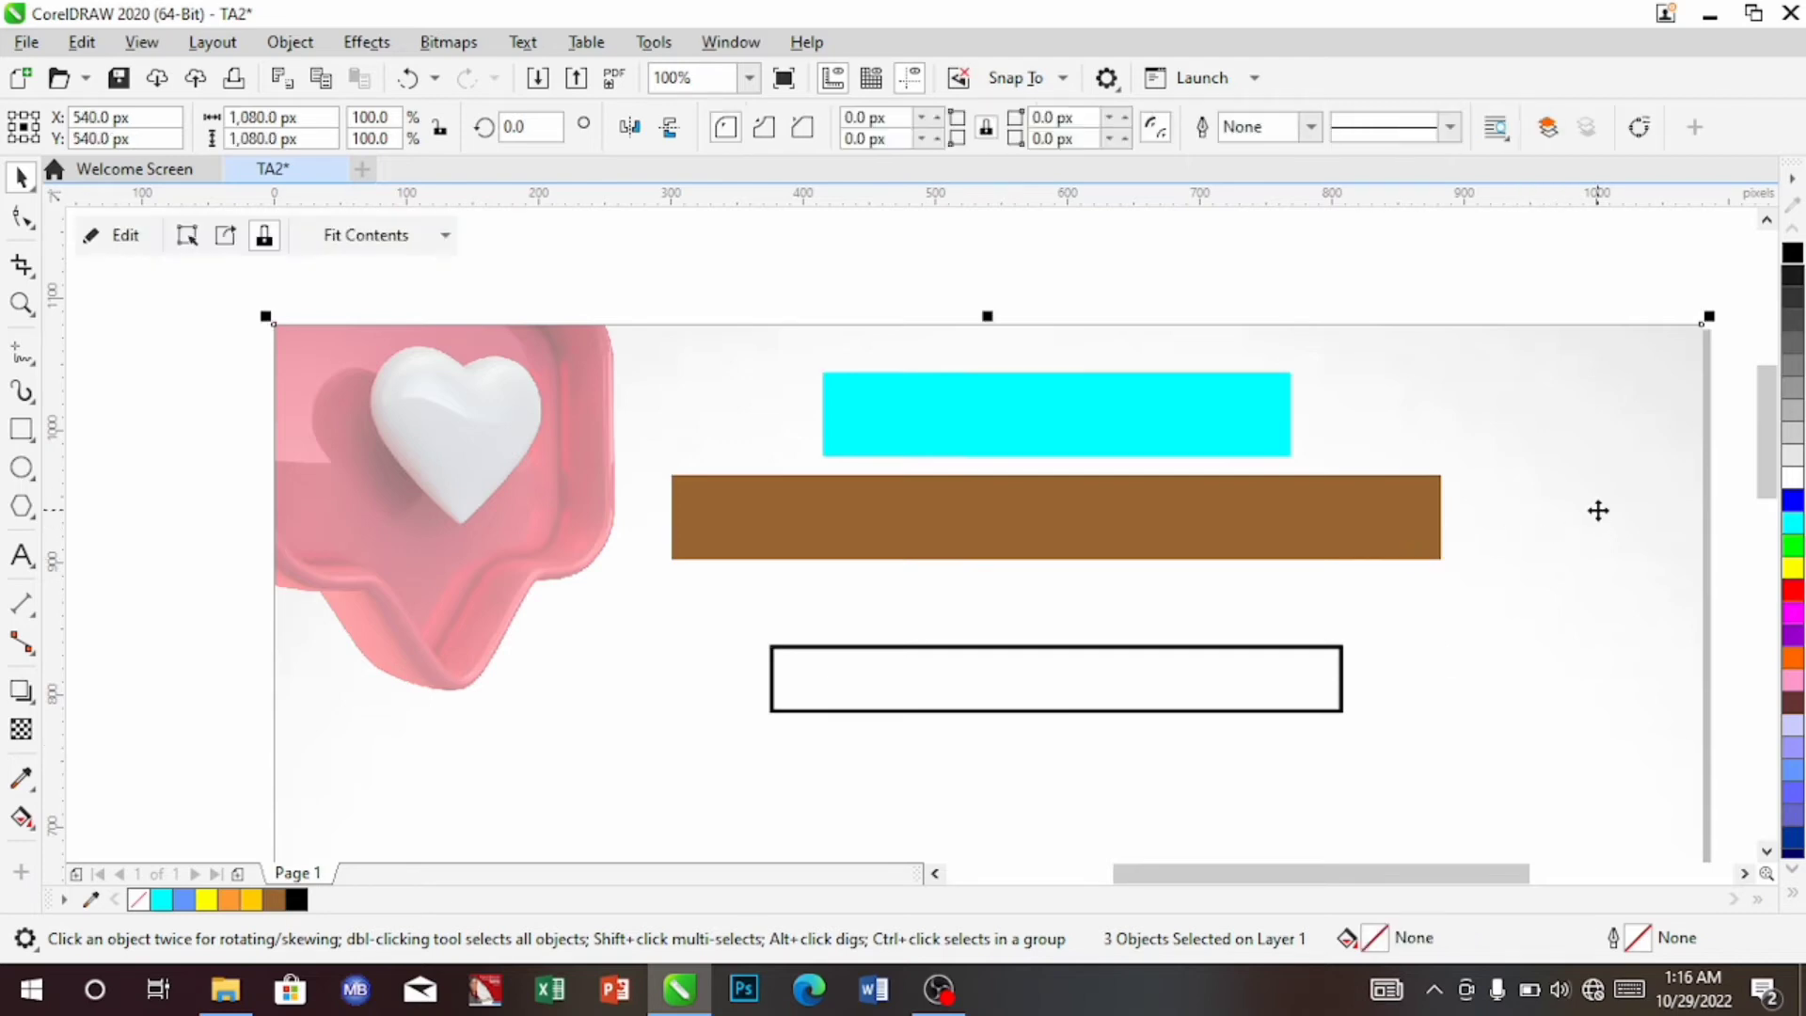
click(1148, 443)
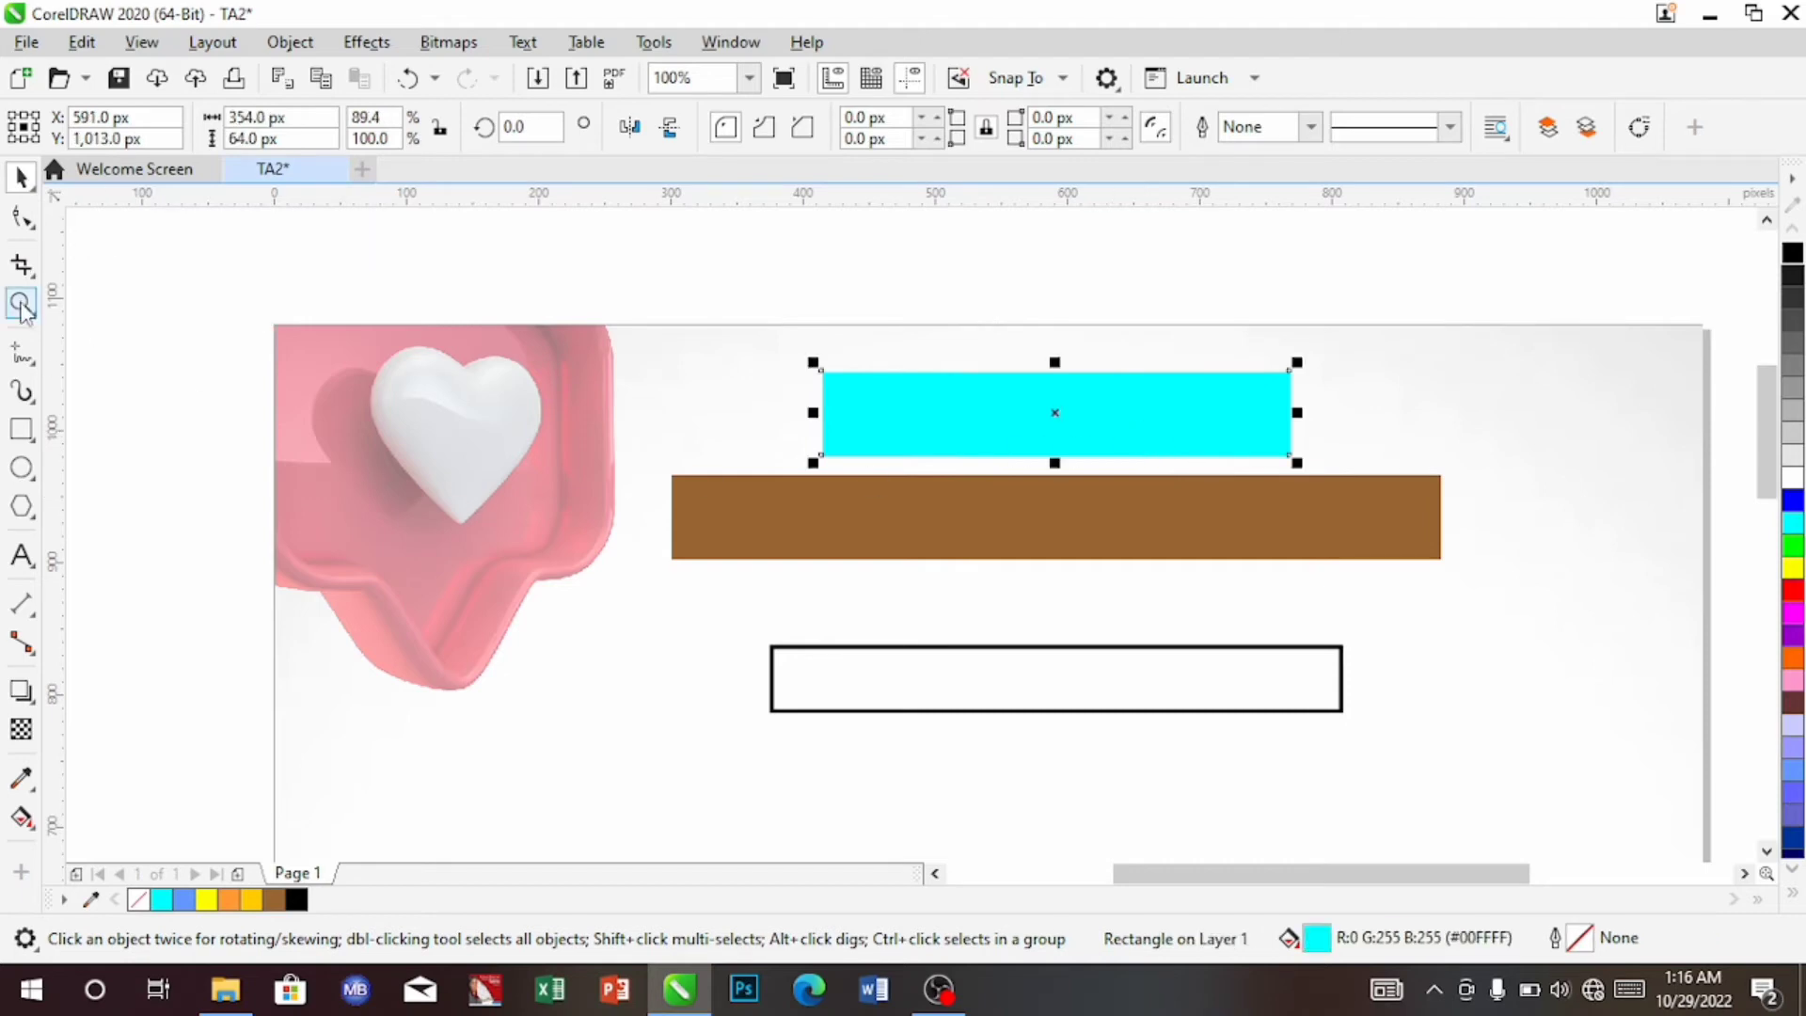
Add the artistic text 'TIRED OF' just left of the cyan bar
click(23, 556)
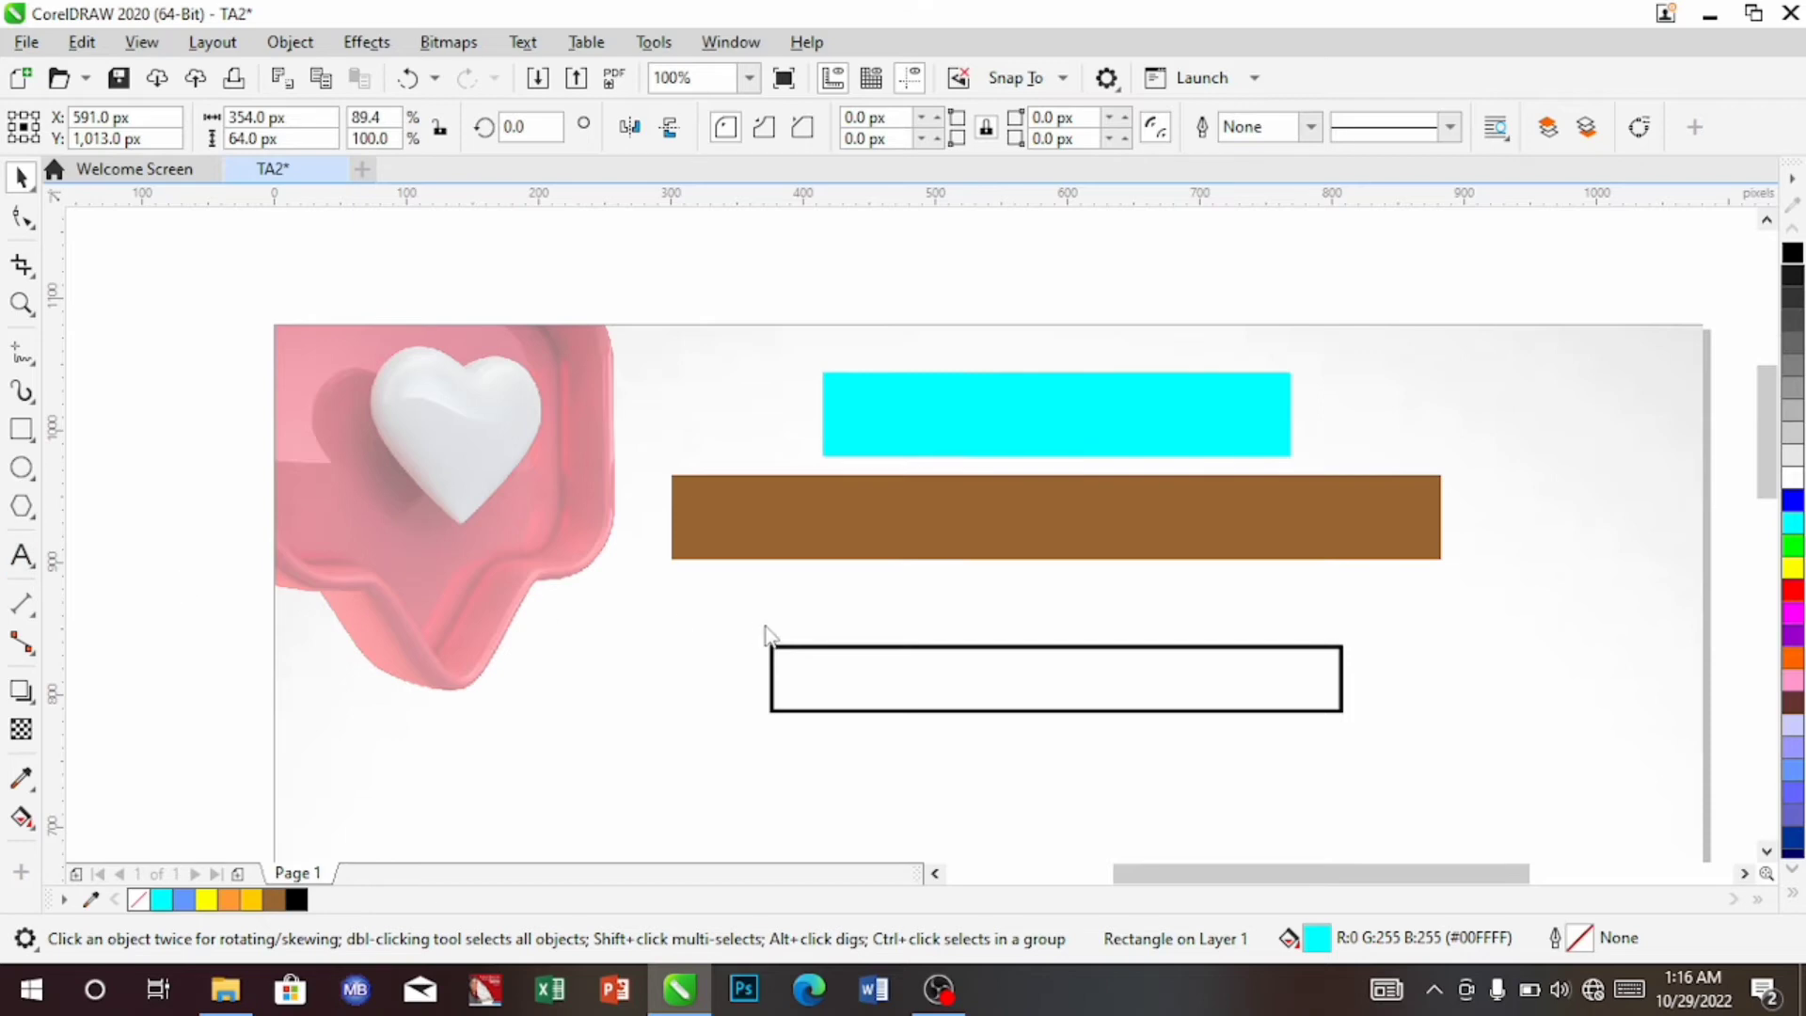
click(765, 431)
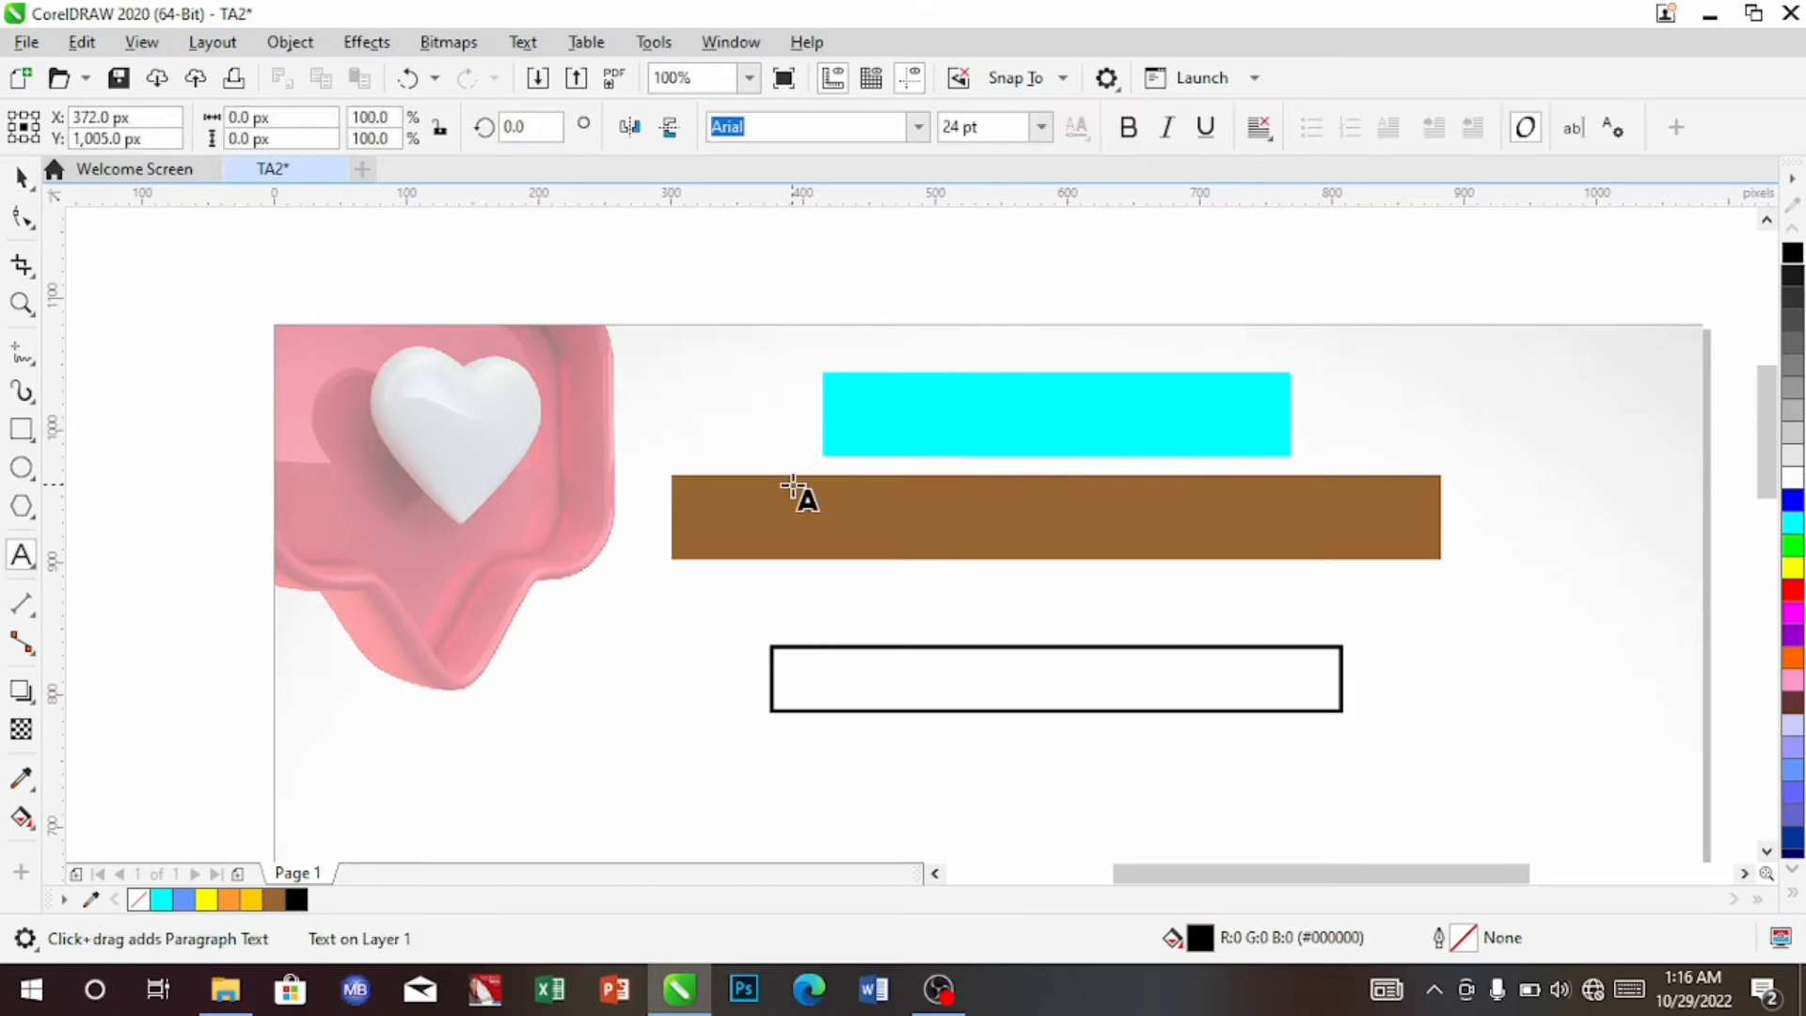
text(T)
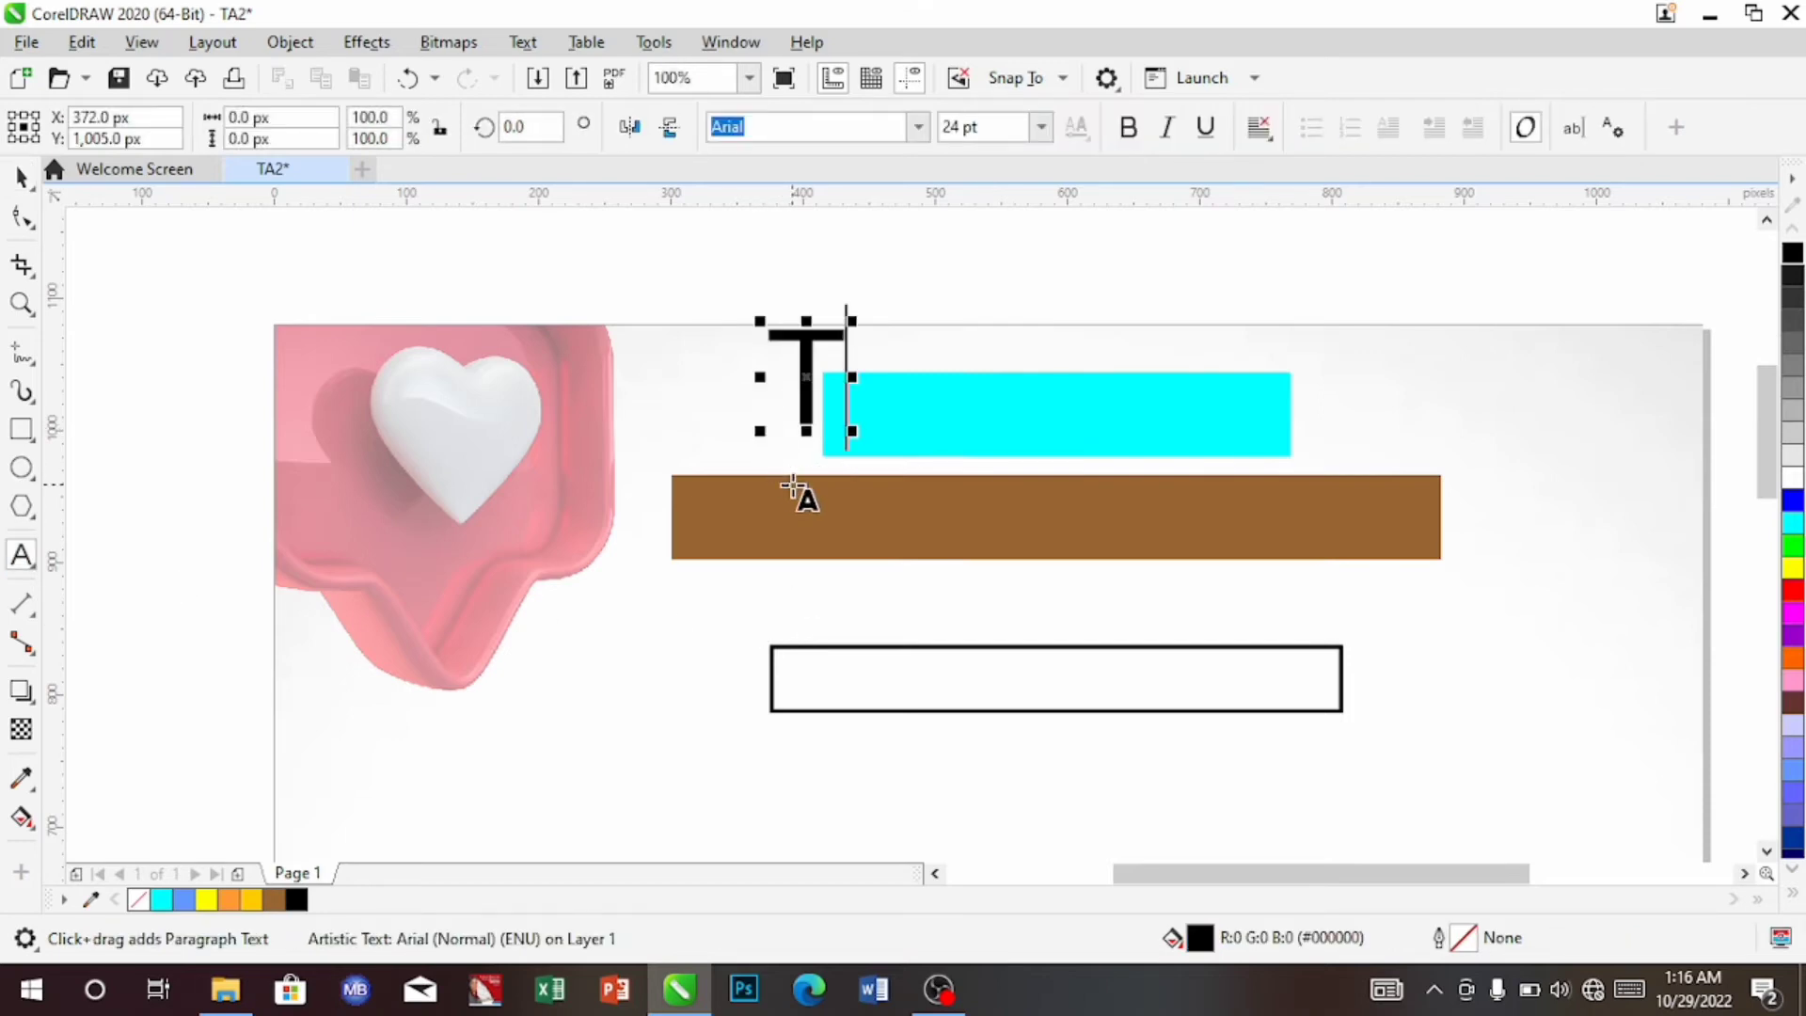
text(IR)
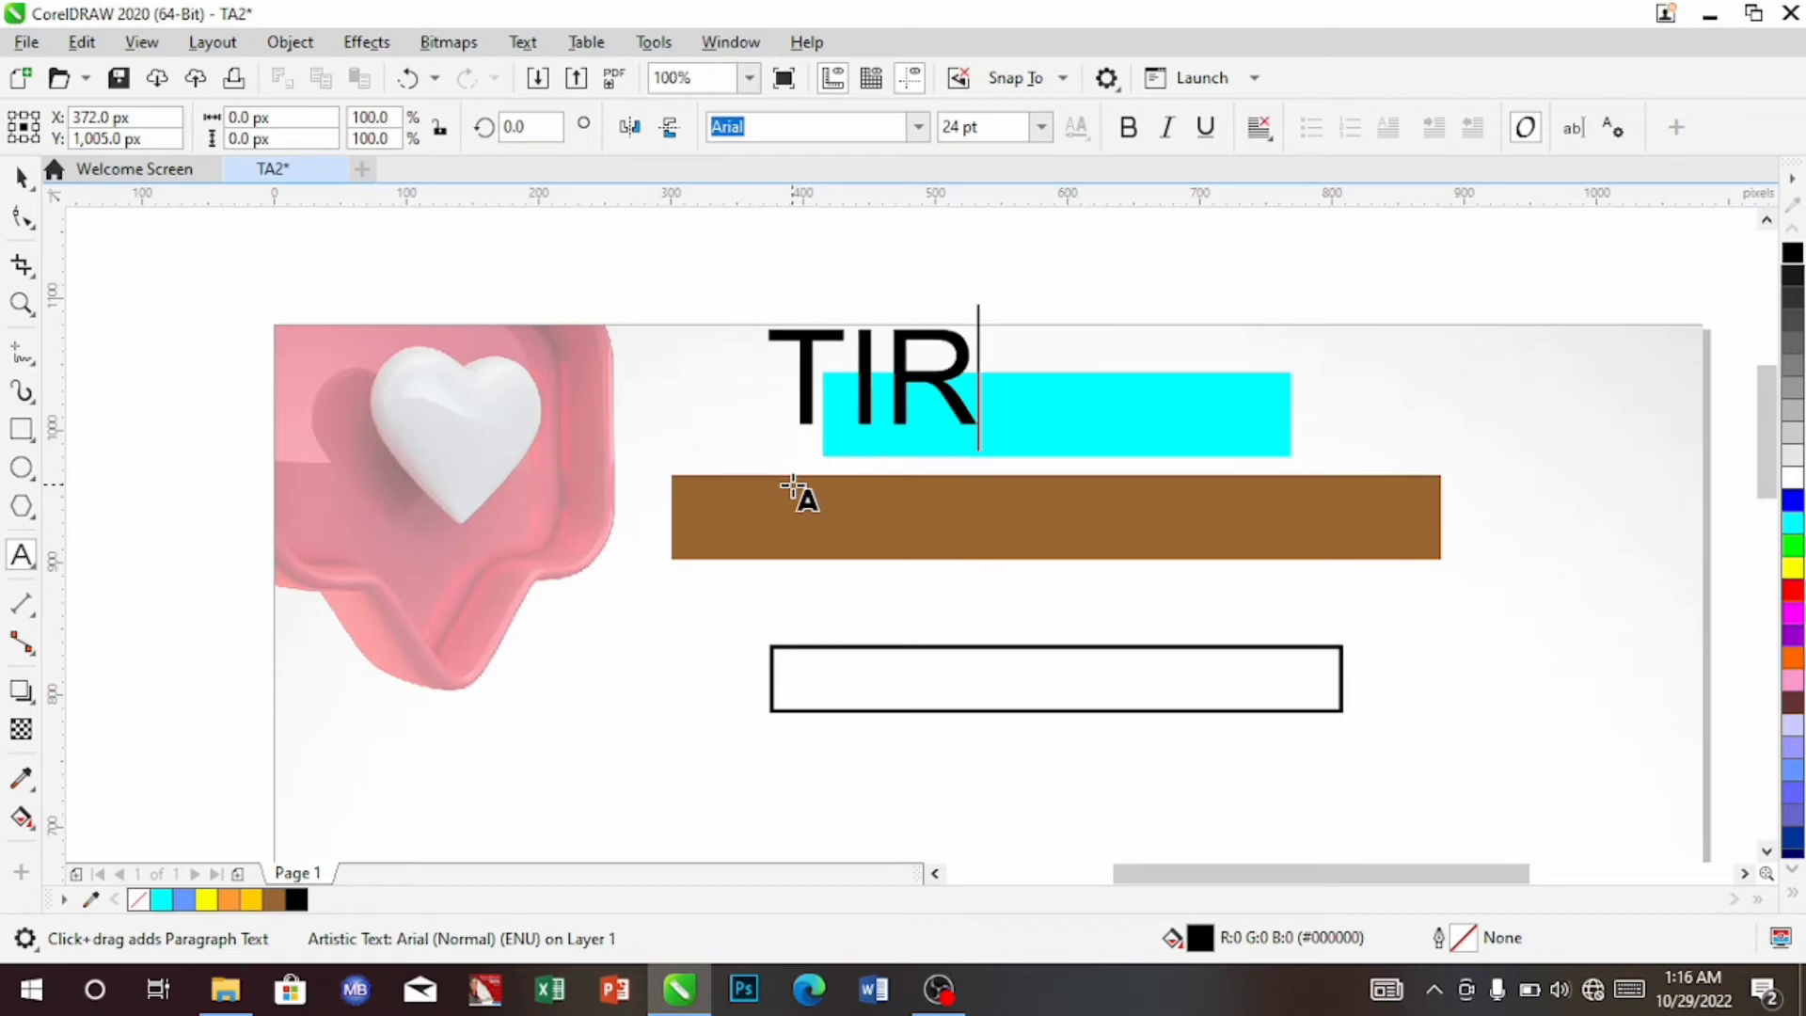
text(E)
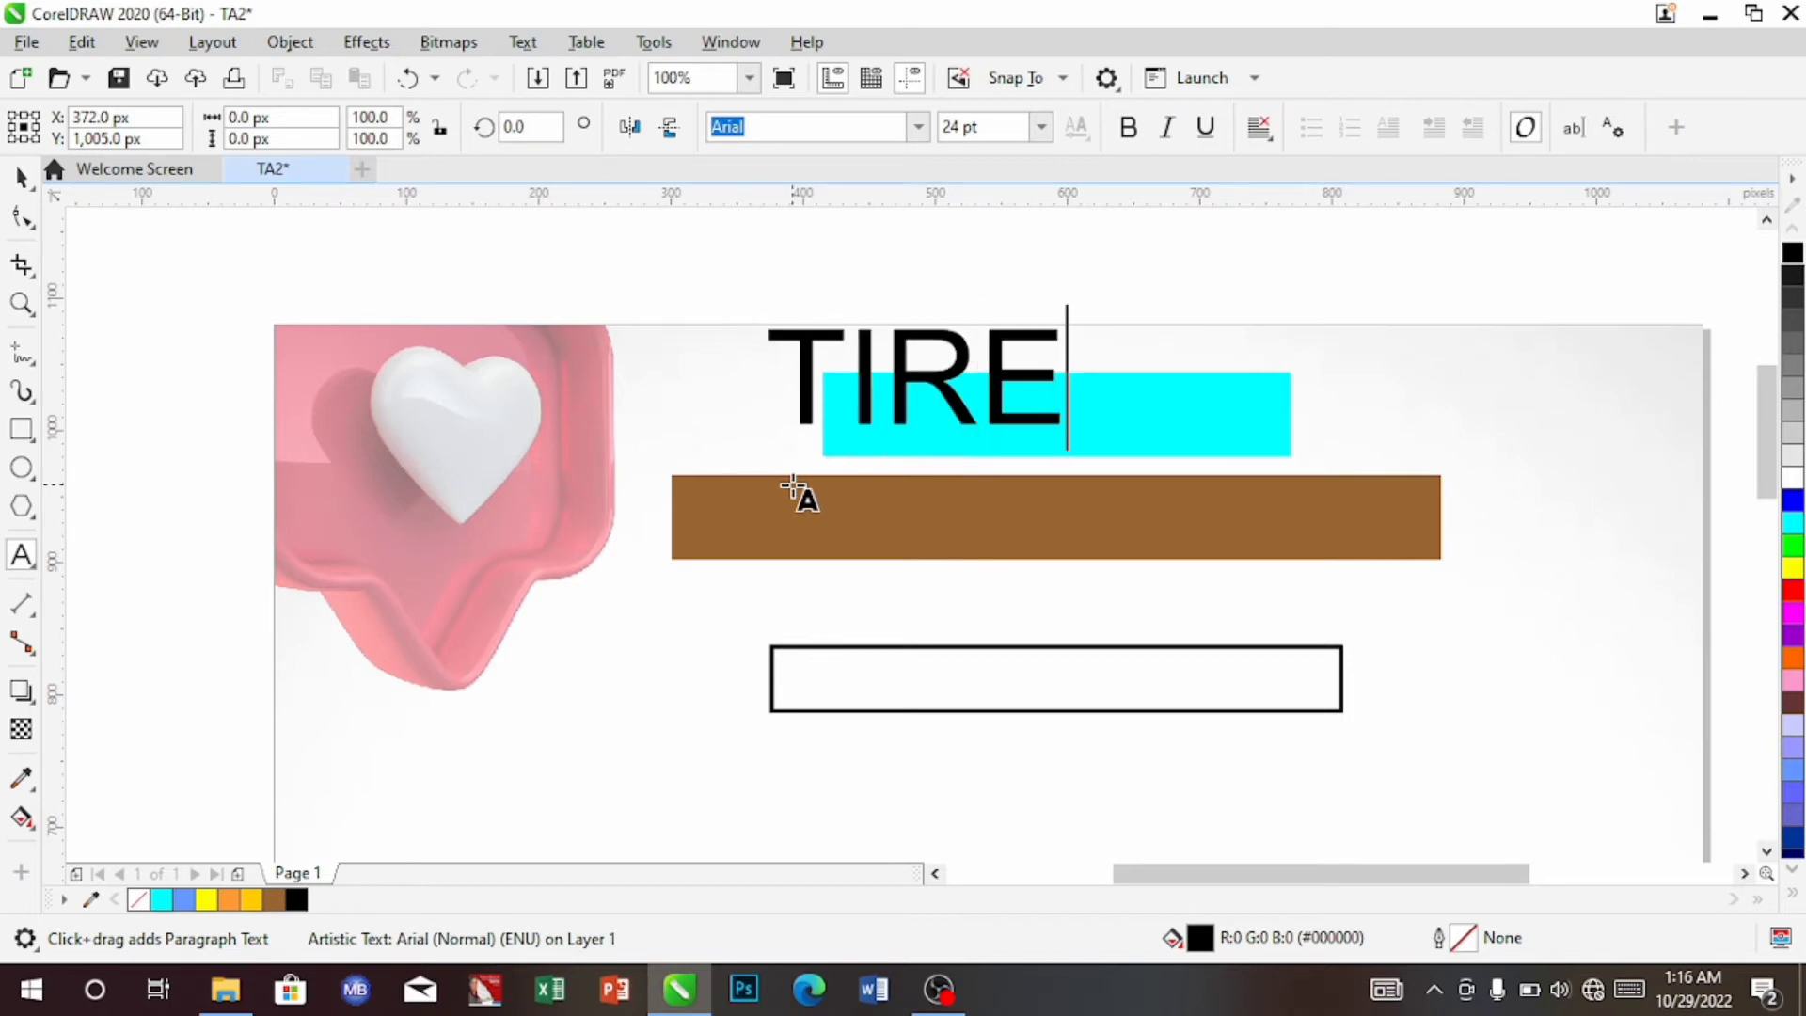
text(D)
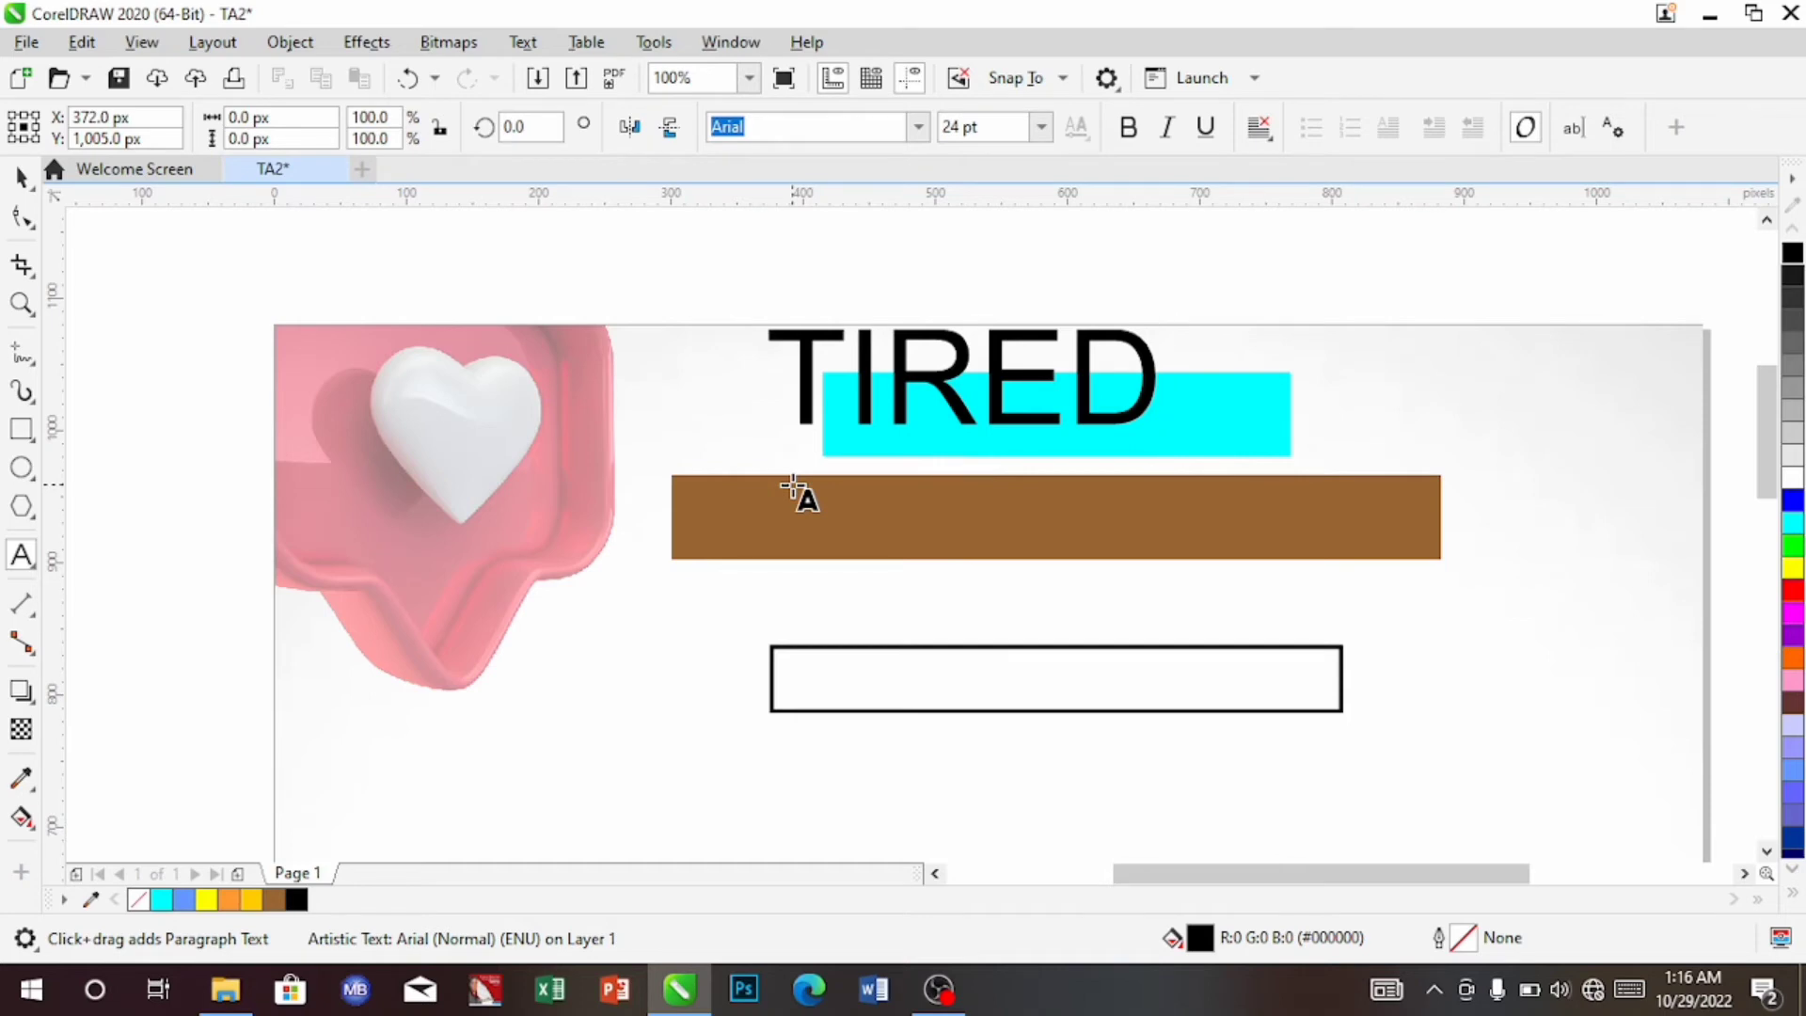
text( OF)
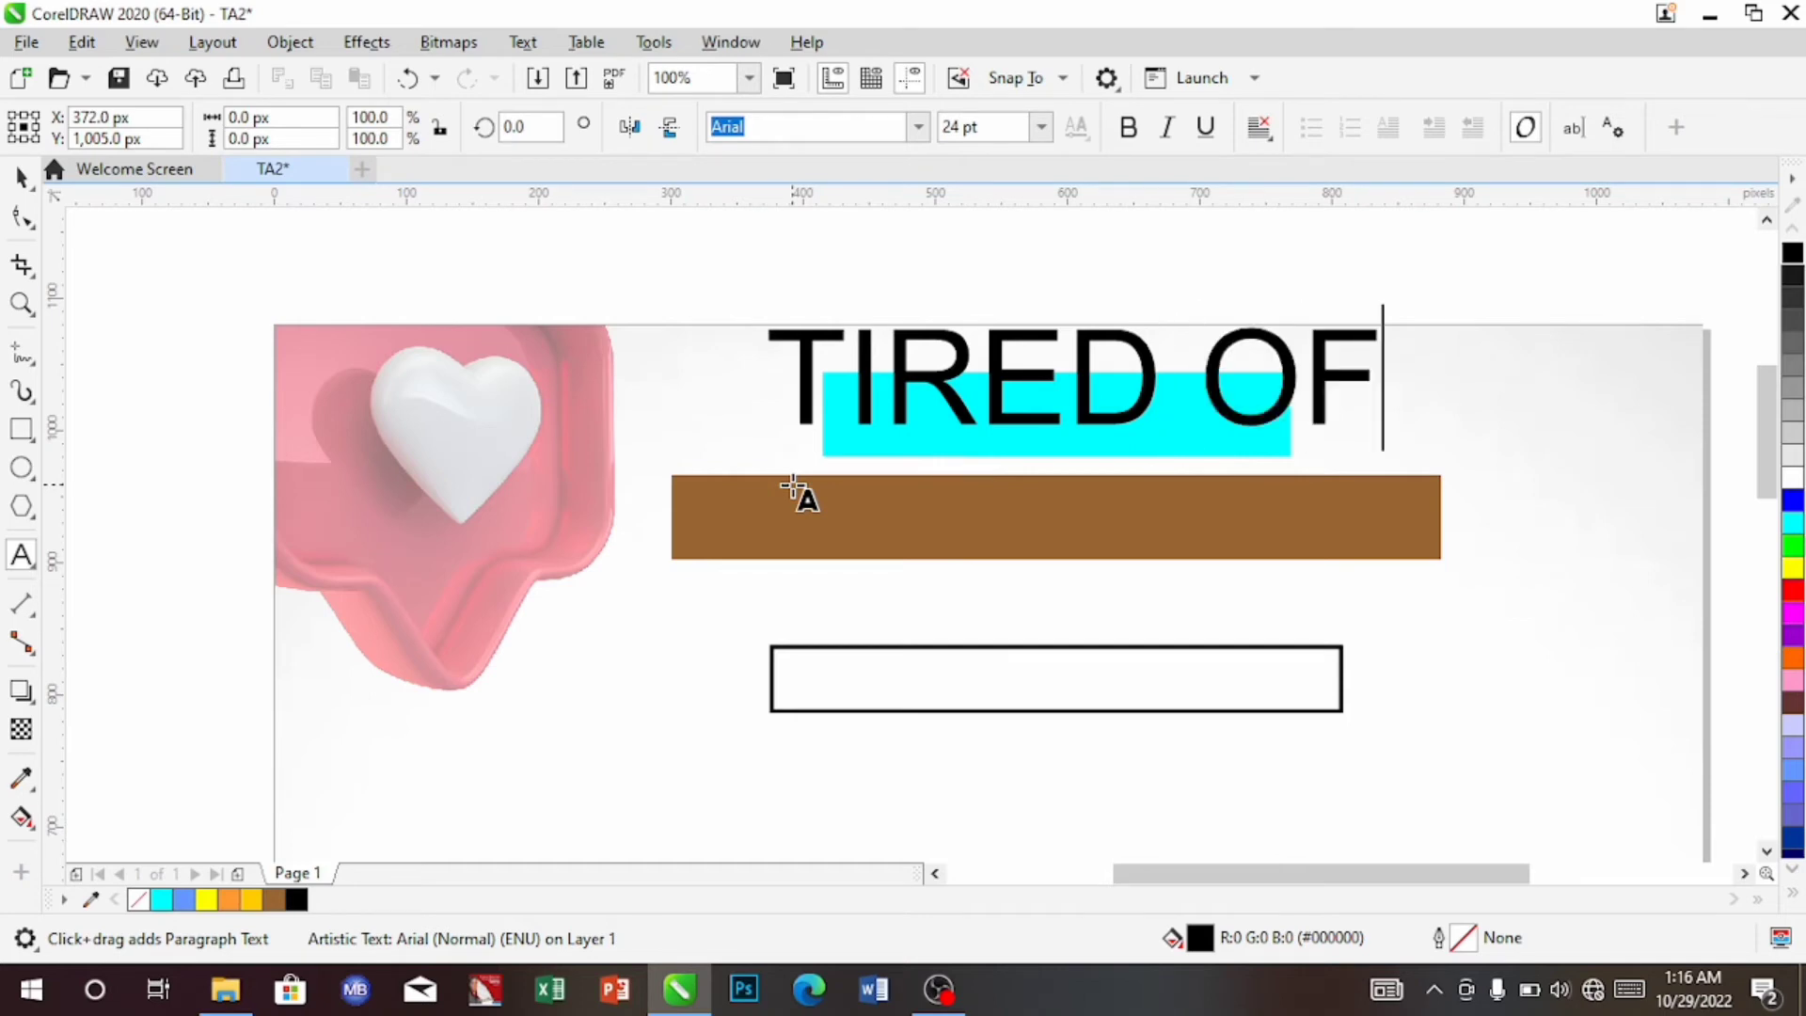
key(Escape)
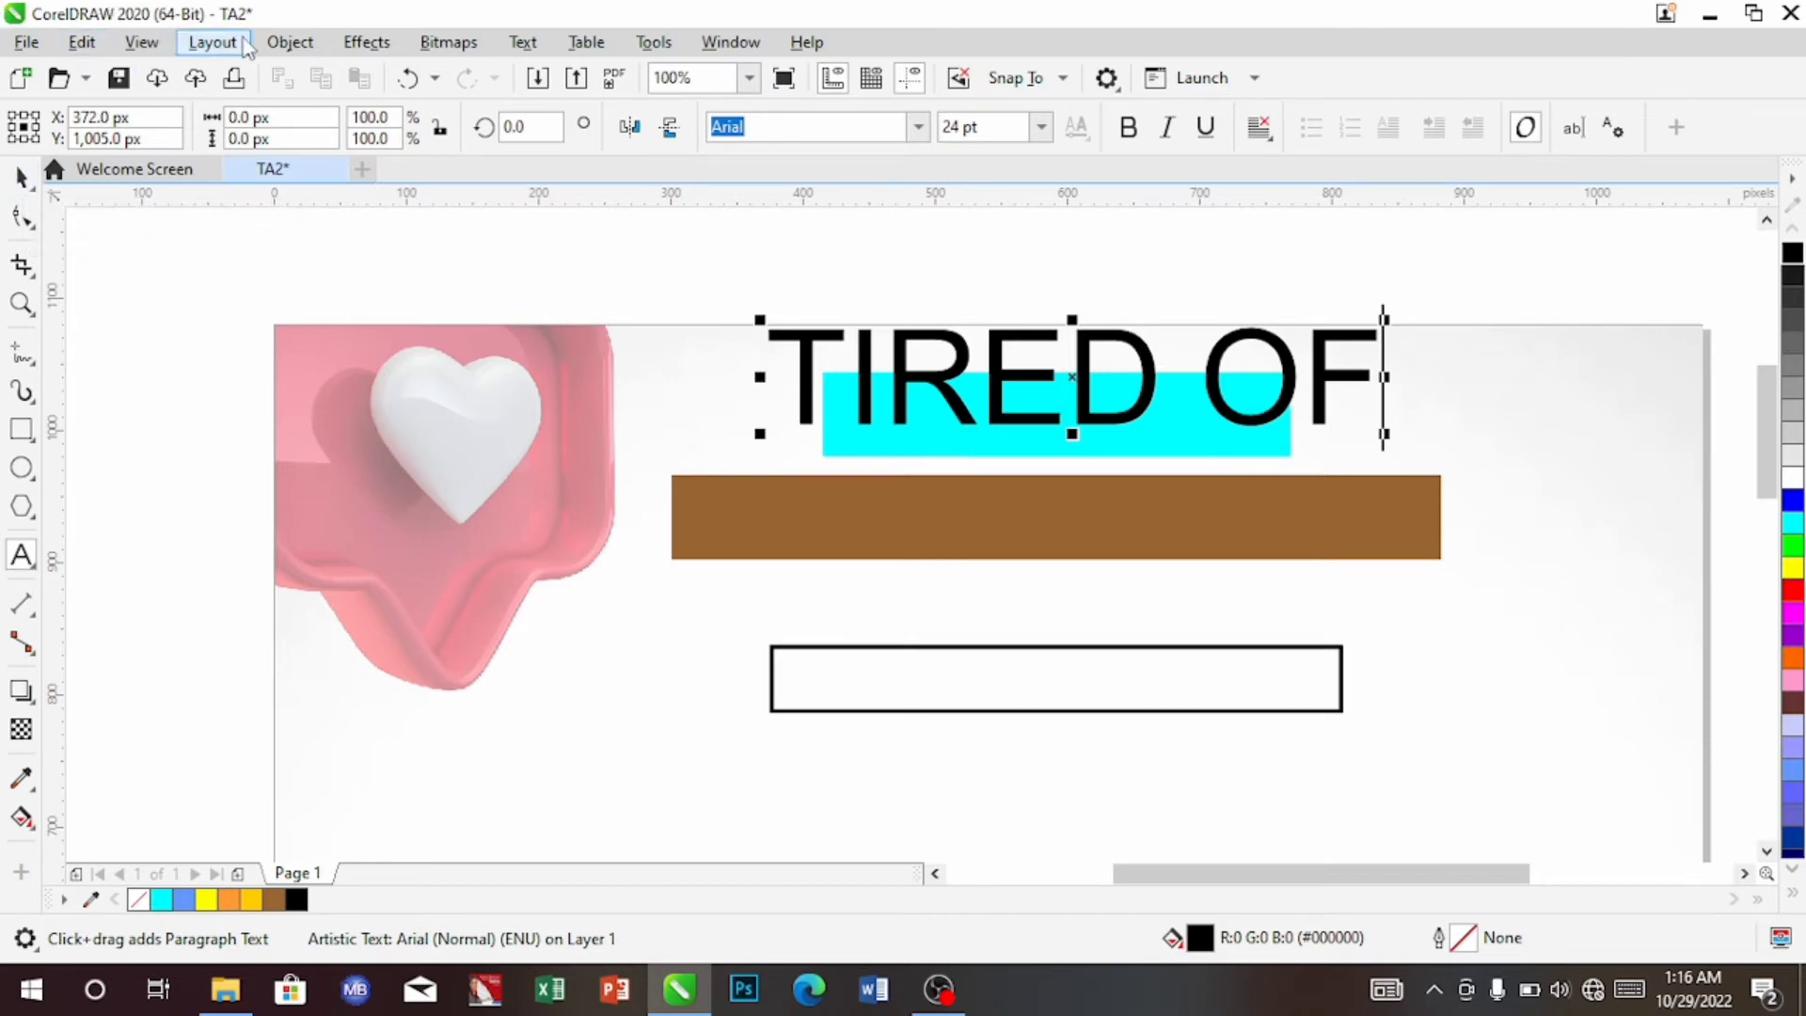
click(21, 177)
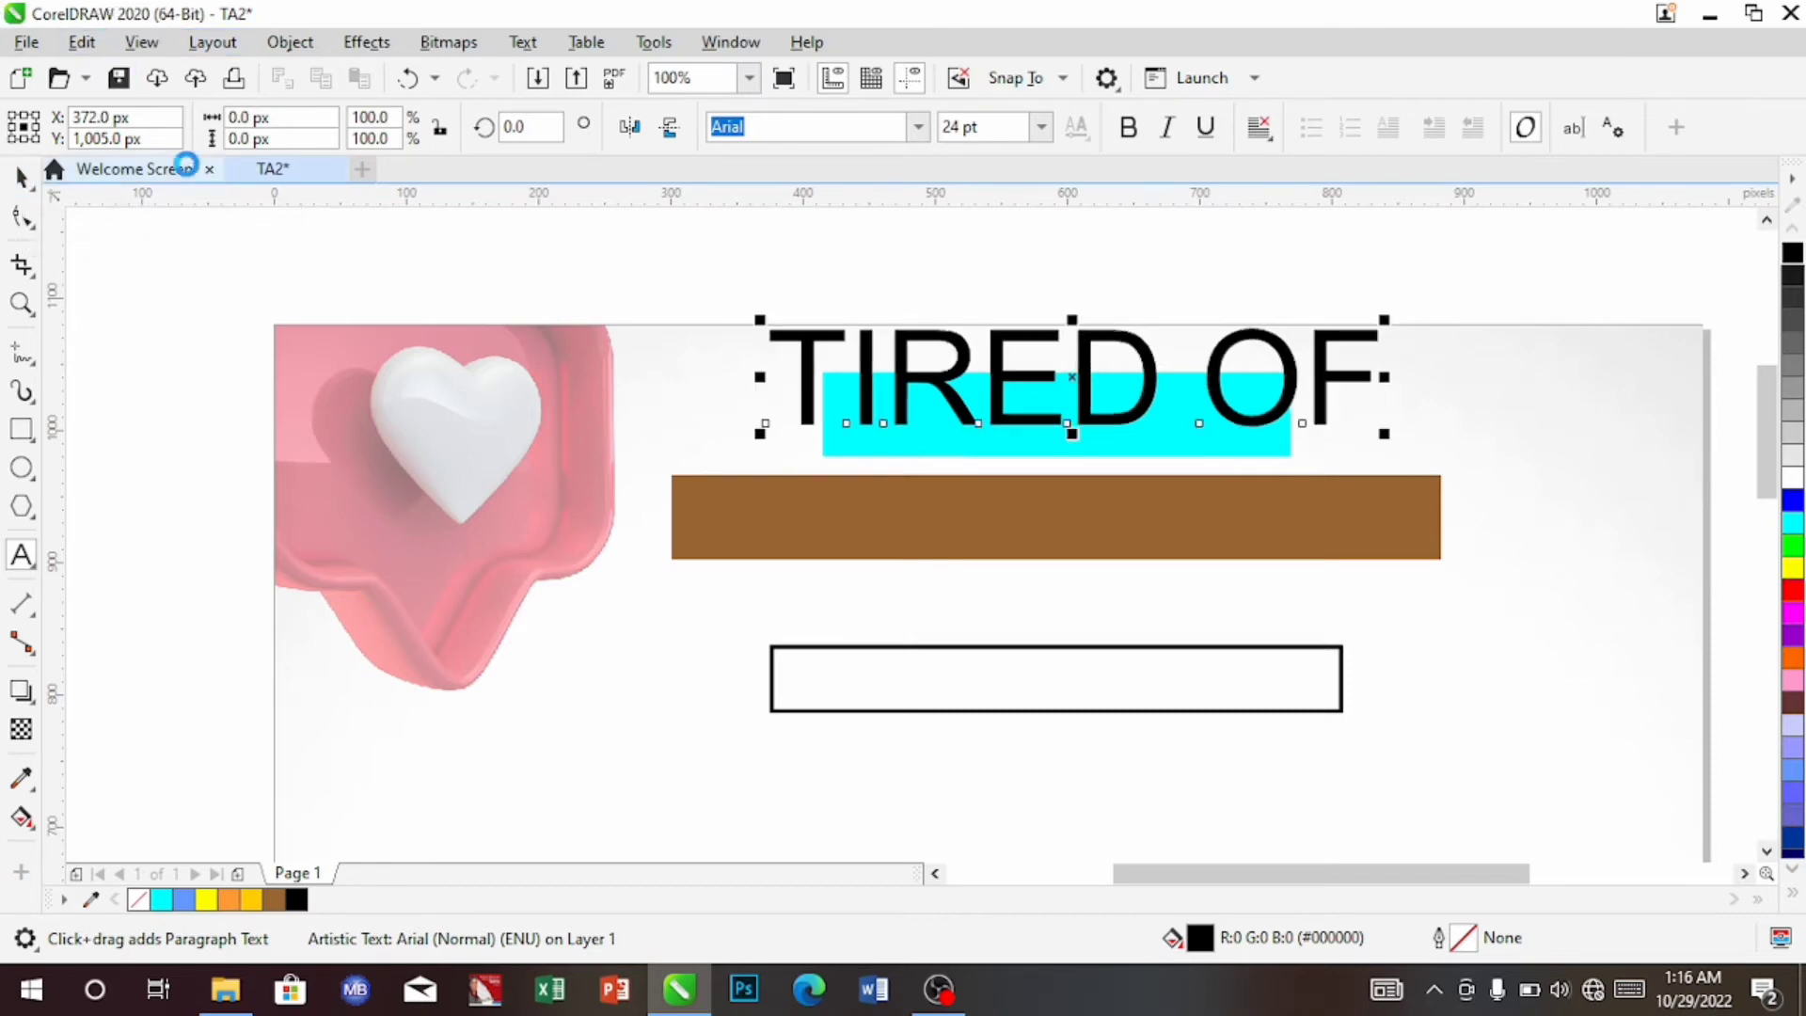
Make 'TIRED OF' white 12 pt Montserrat Medium and drag it onto the cyan bar
click(919, 127)
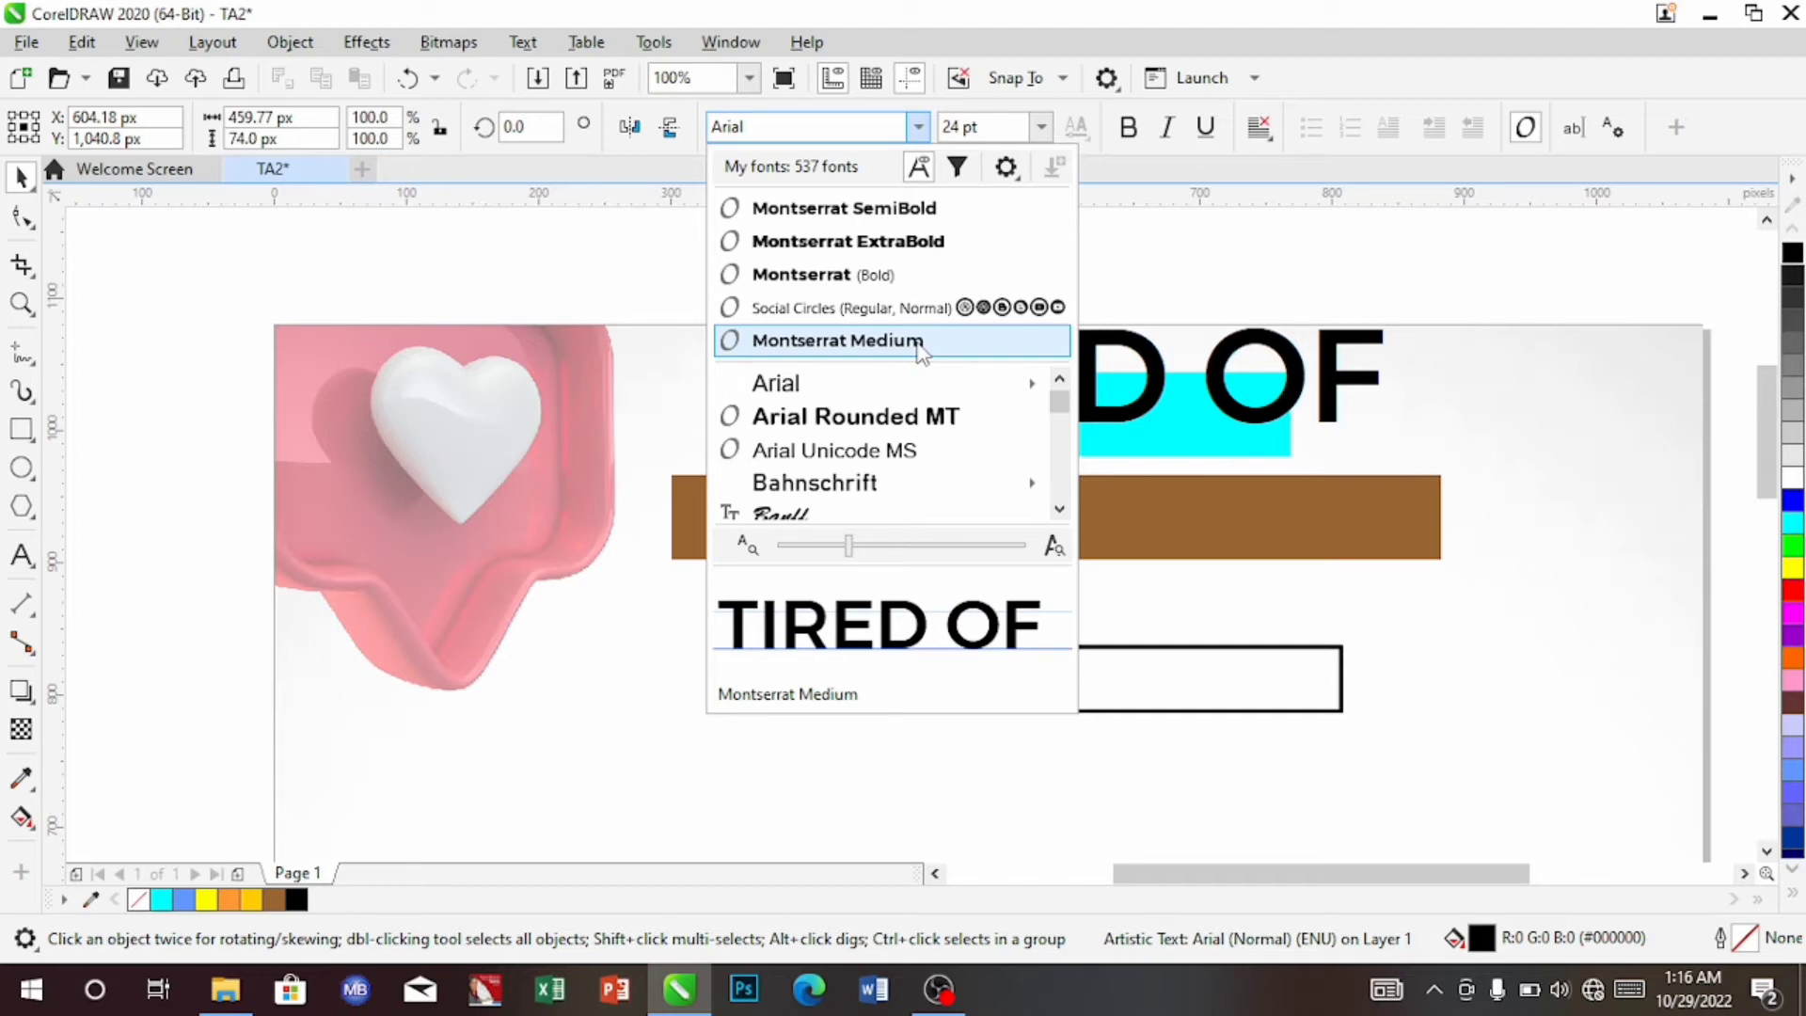
click(918, 342)
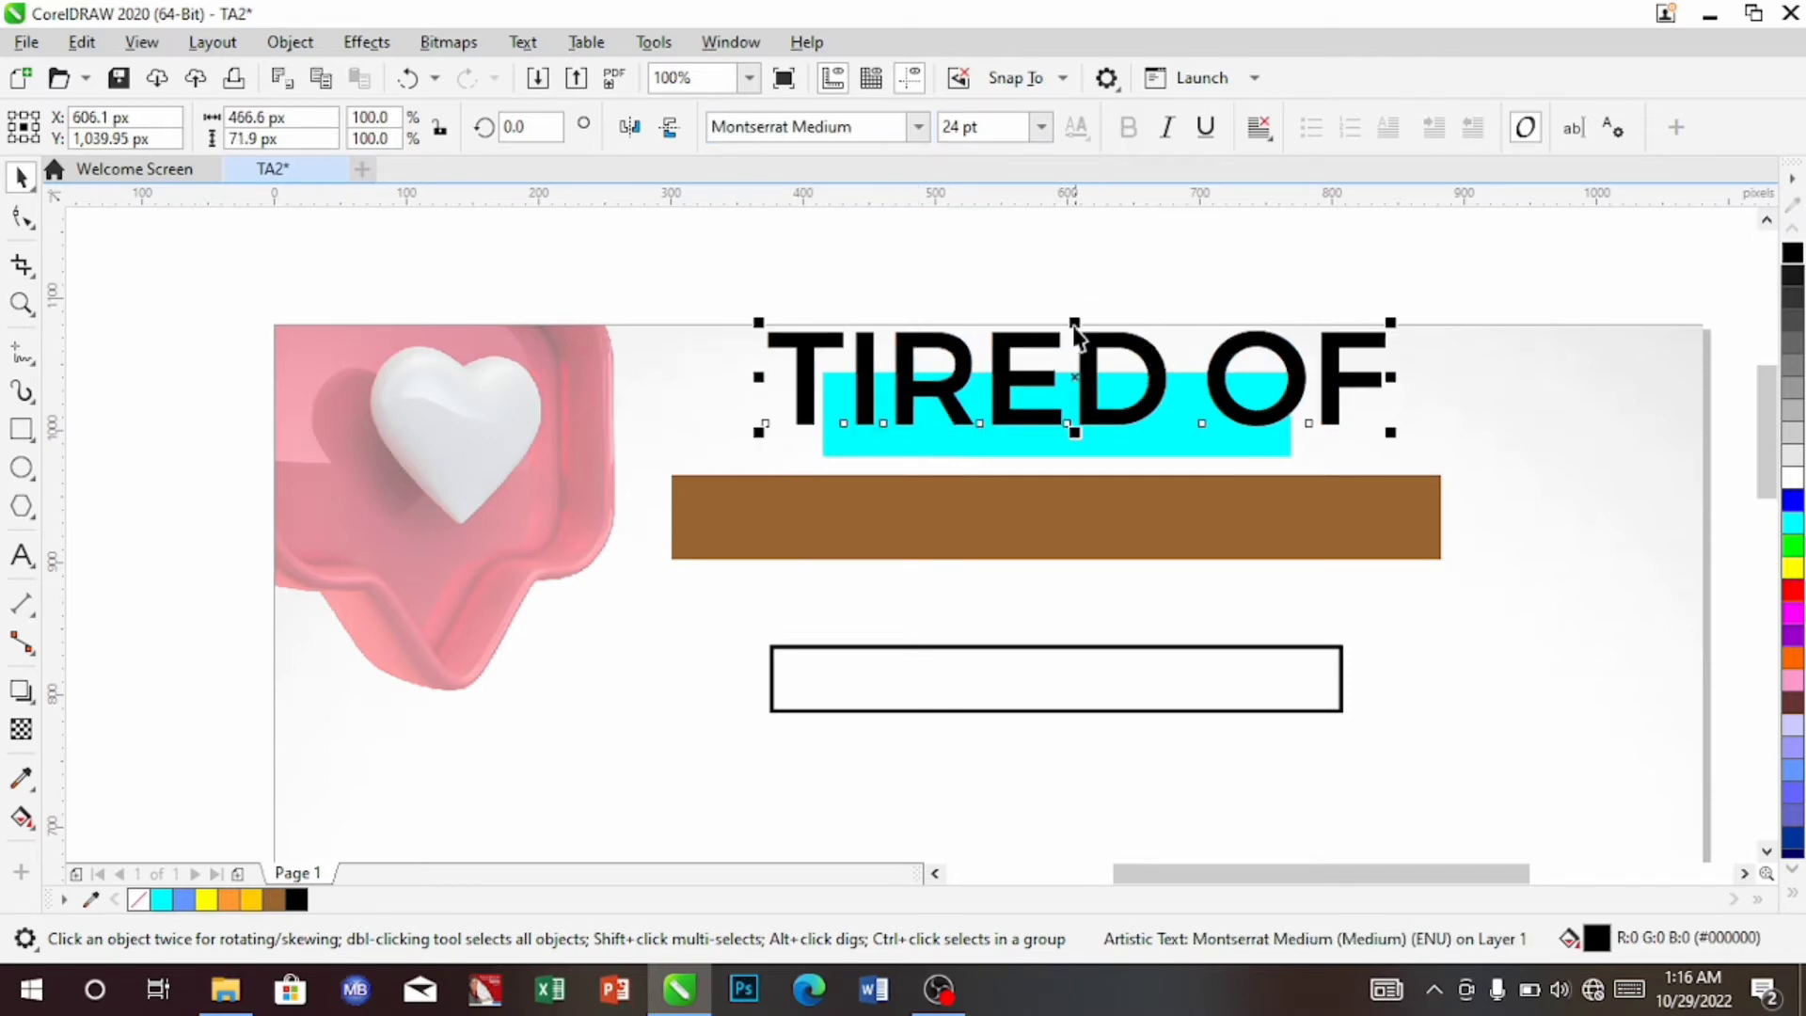
click(1042, 127)
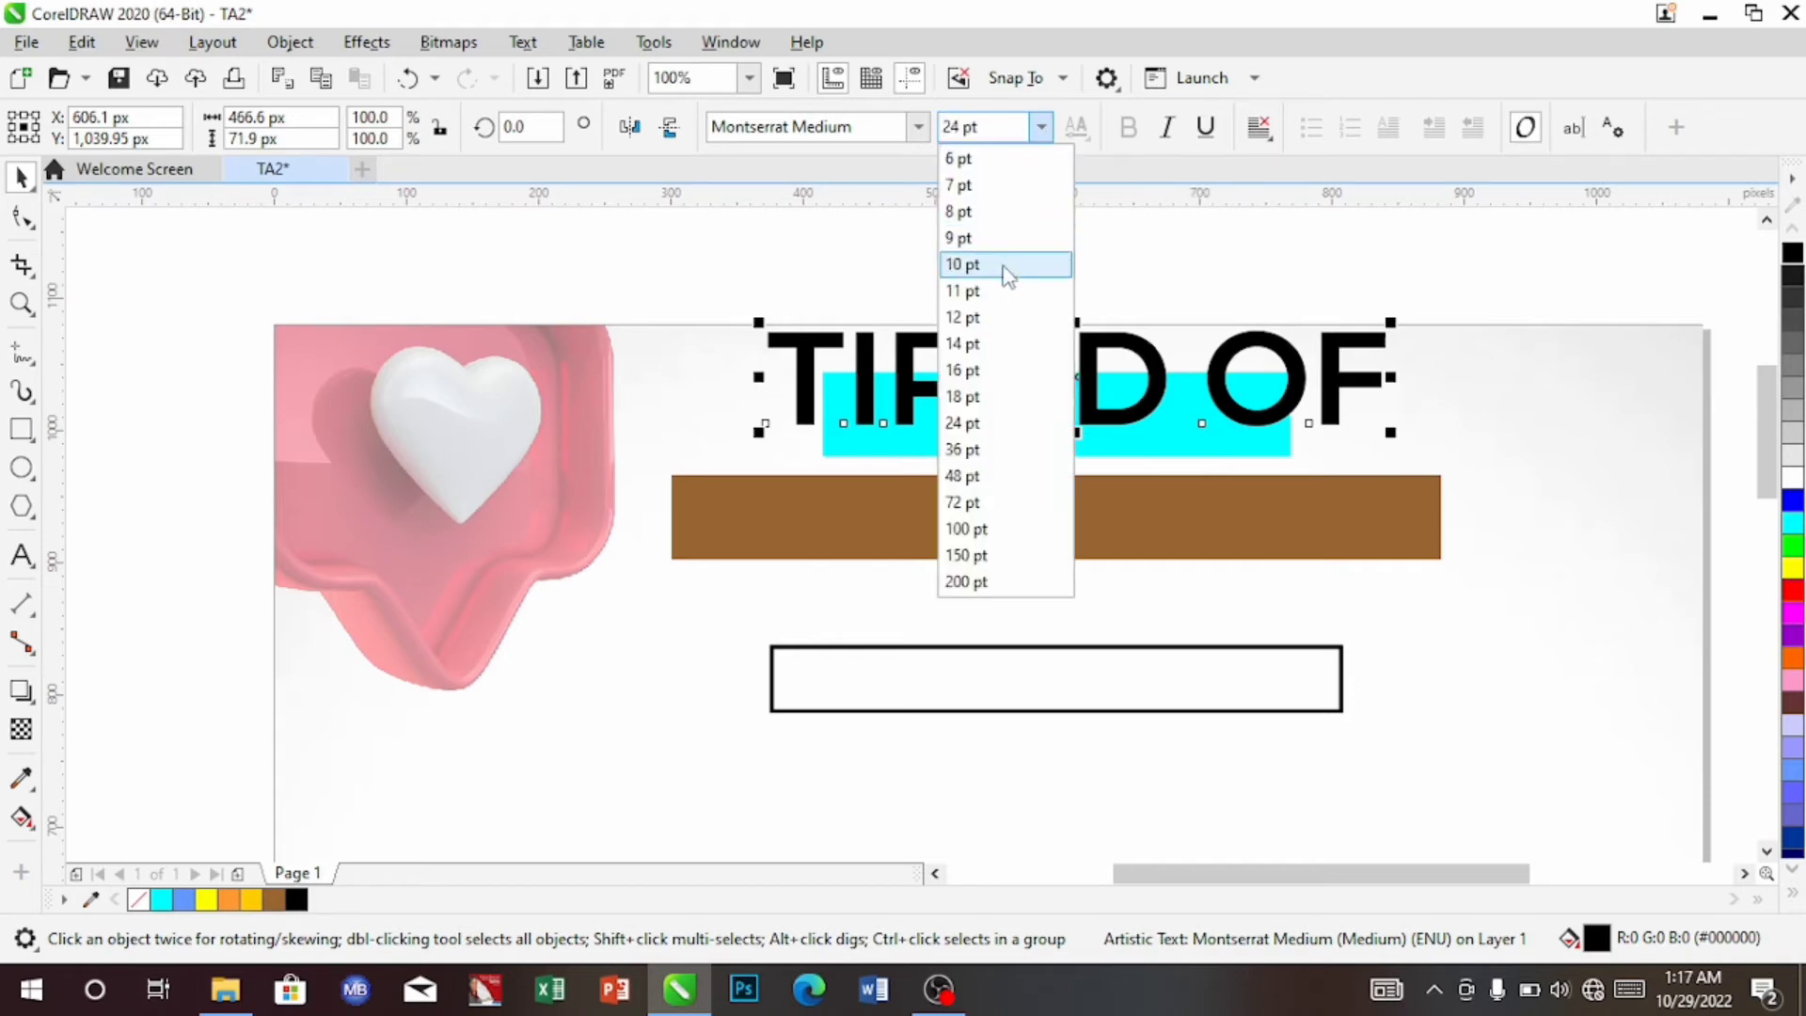
click(991, 327)
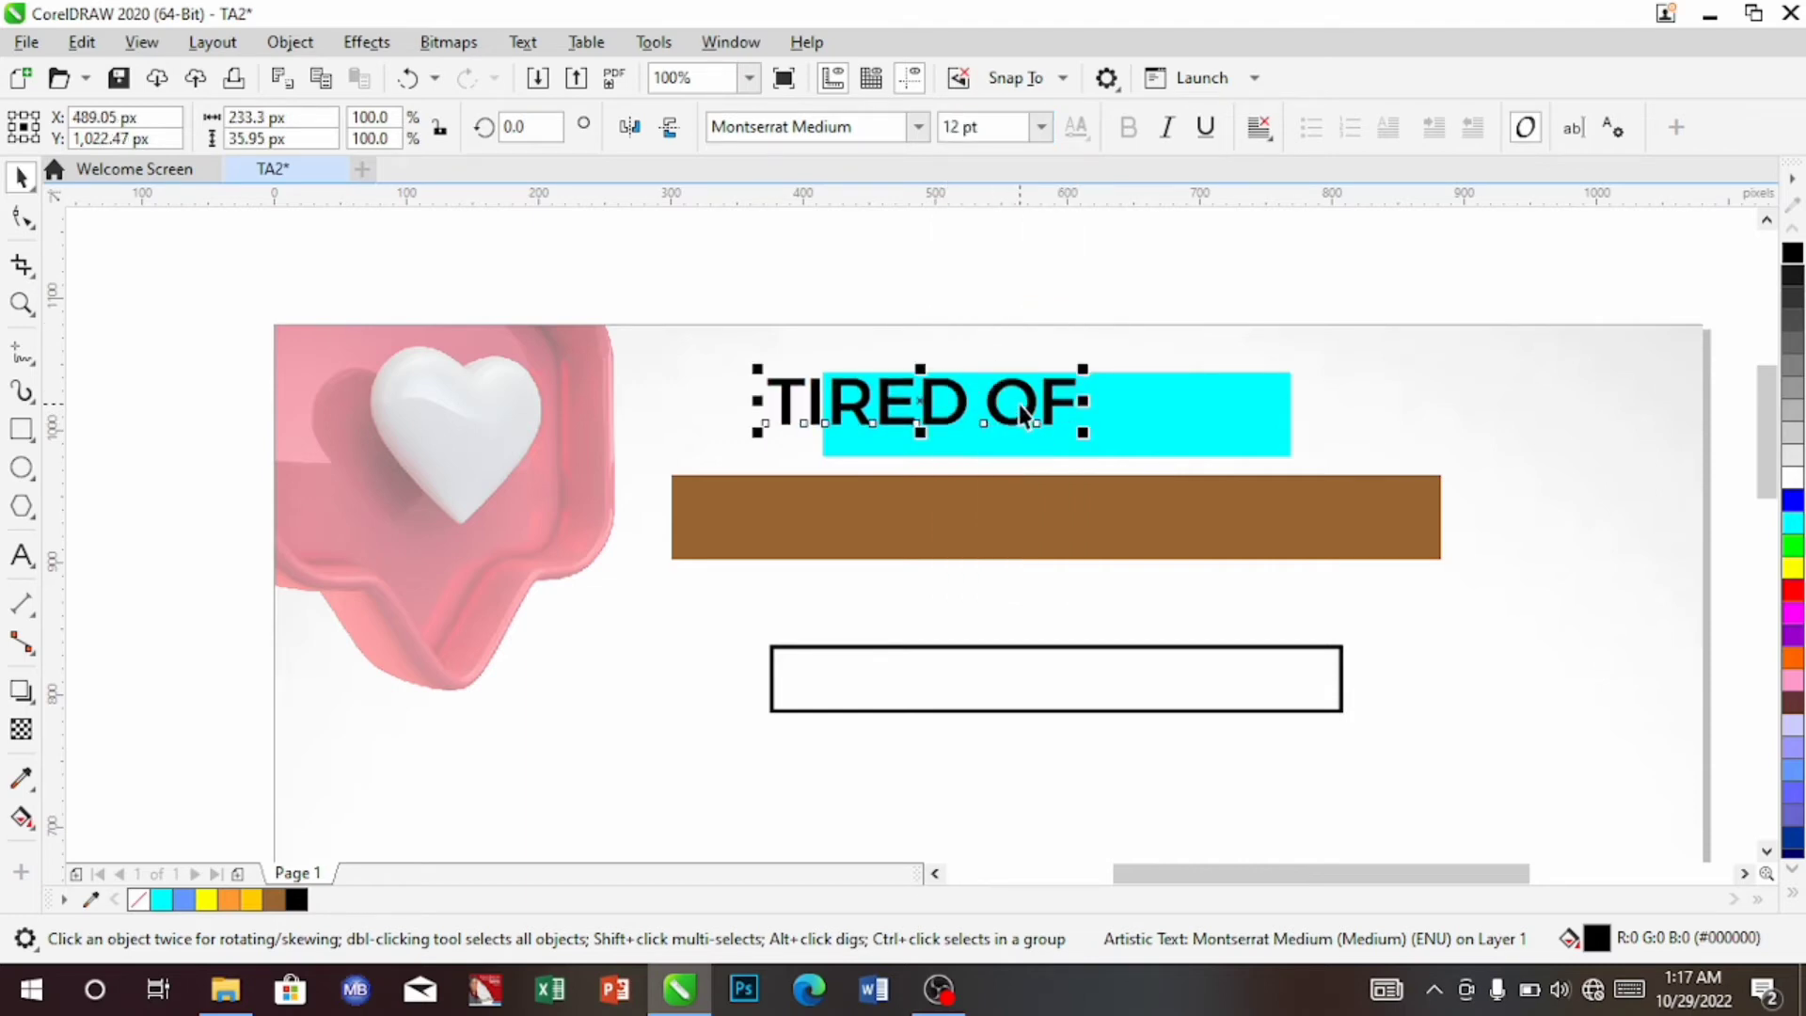
click(1792, 480)
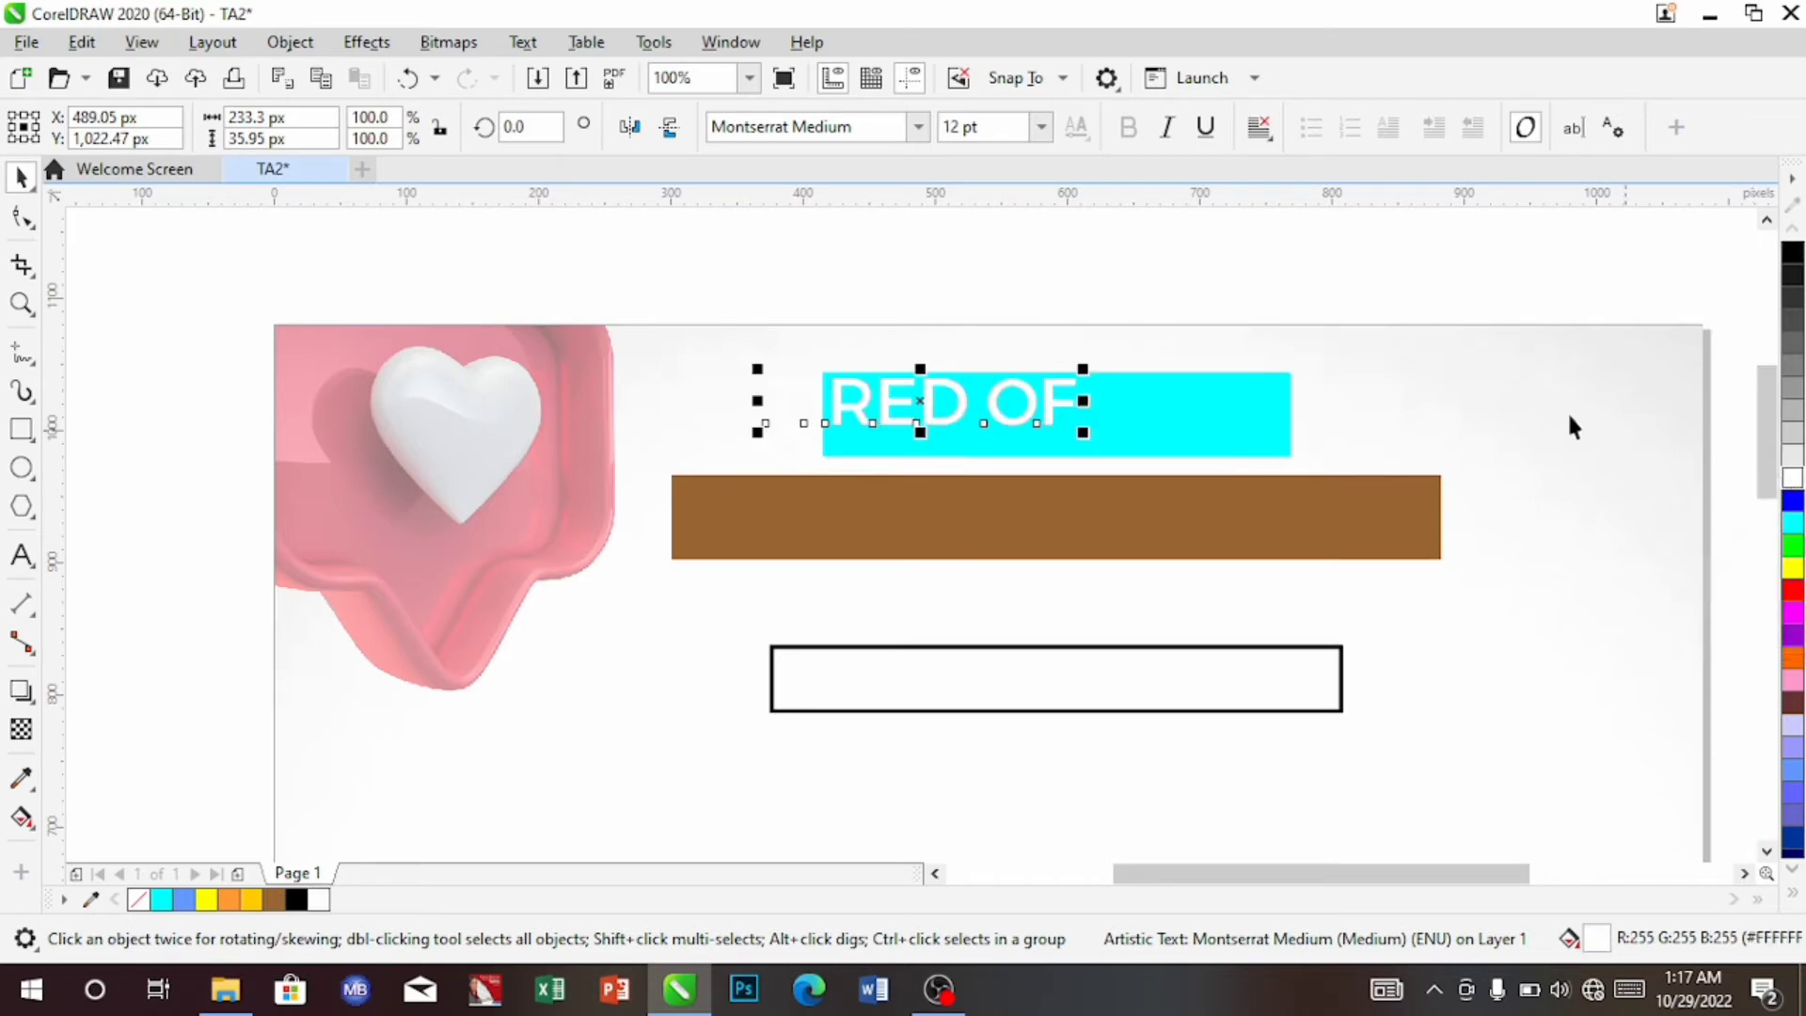
drag(1031, 403, 1164, 420)
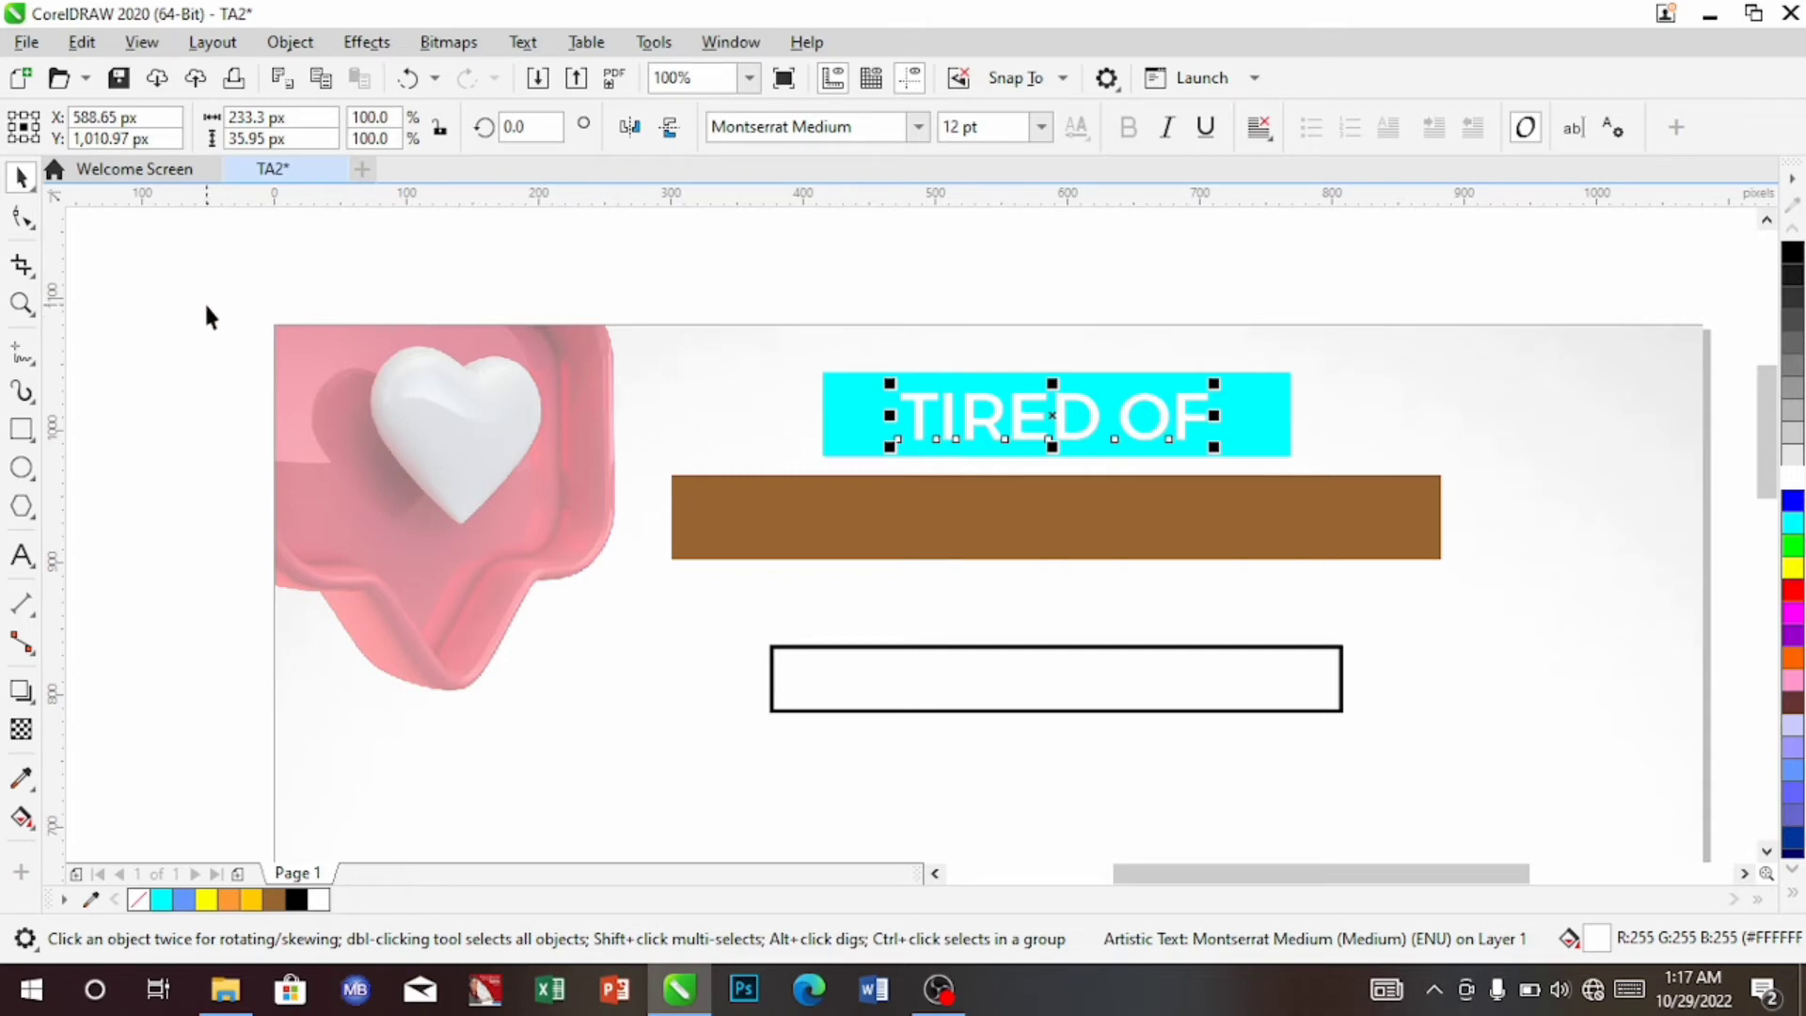
Align 'TIRED OF' and the cyan bar on their horizontal centres at X 591.0 px
drag(196, 299, 1323, 465)
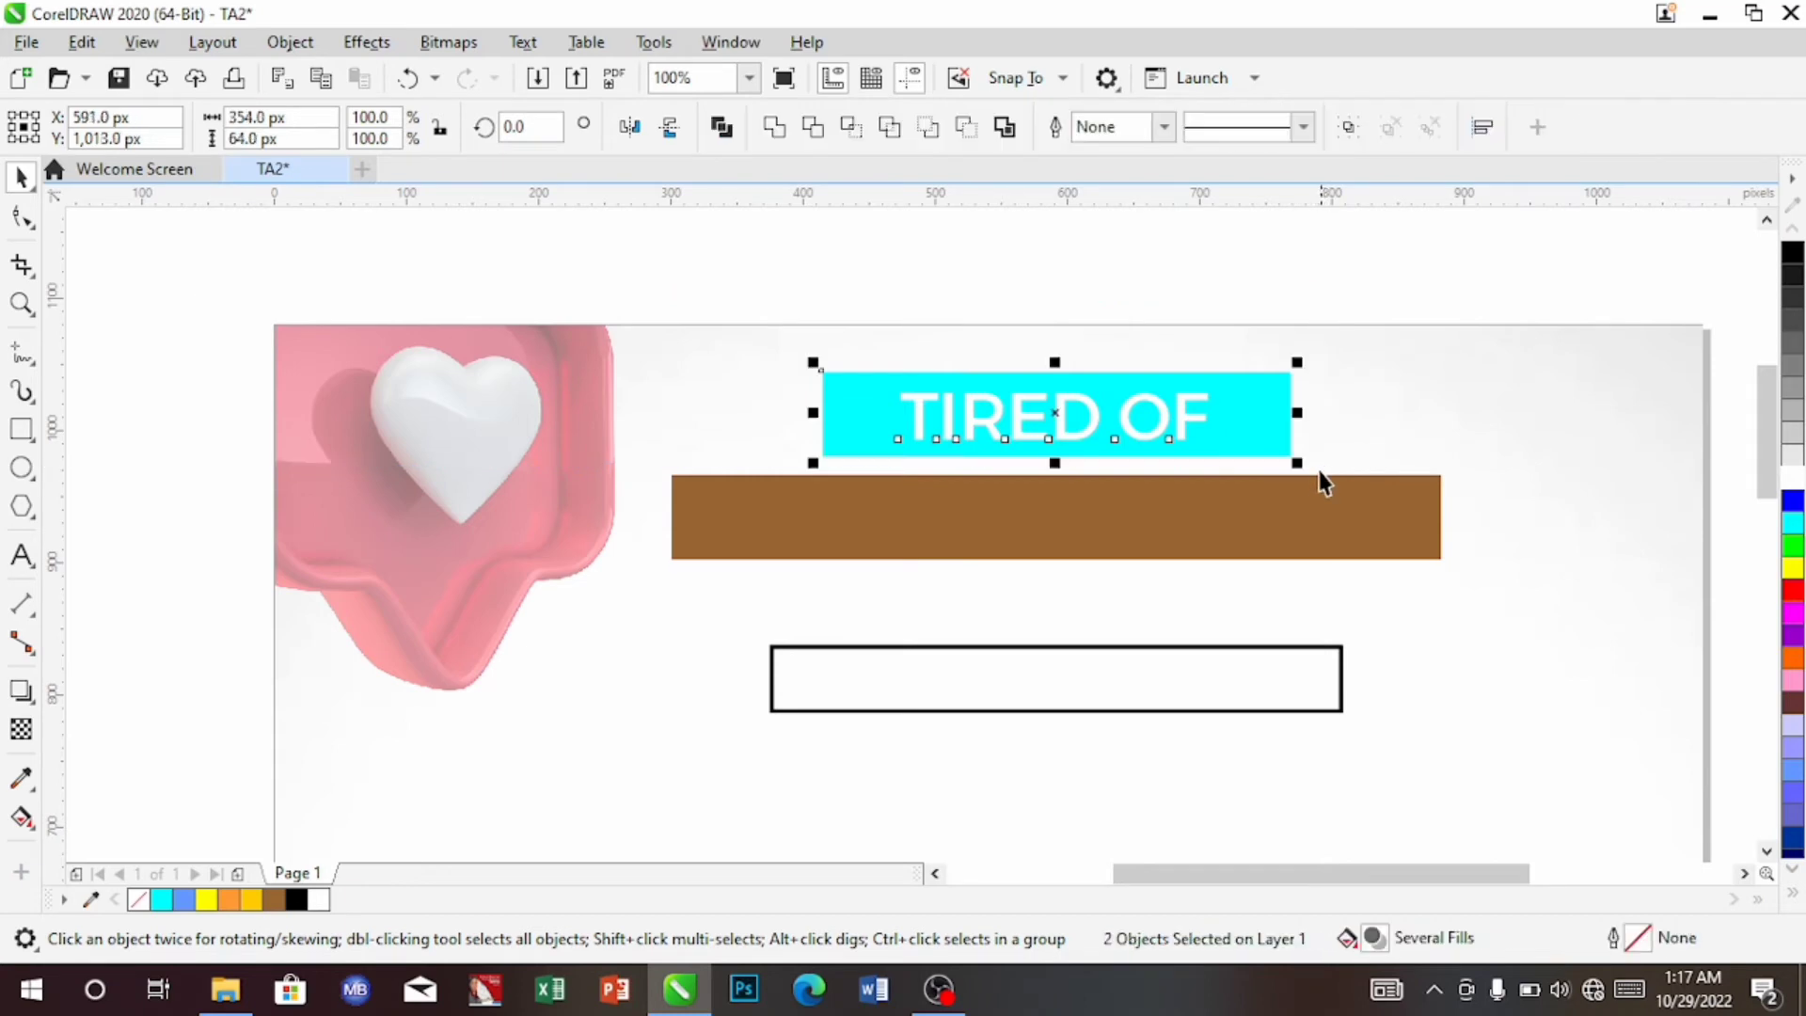
key(c)
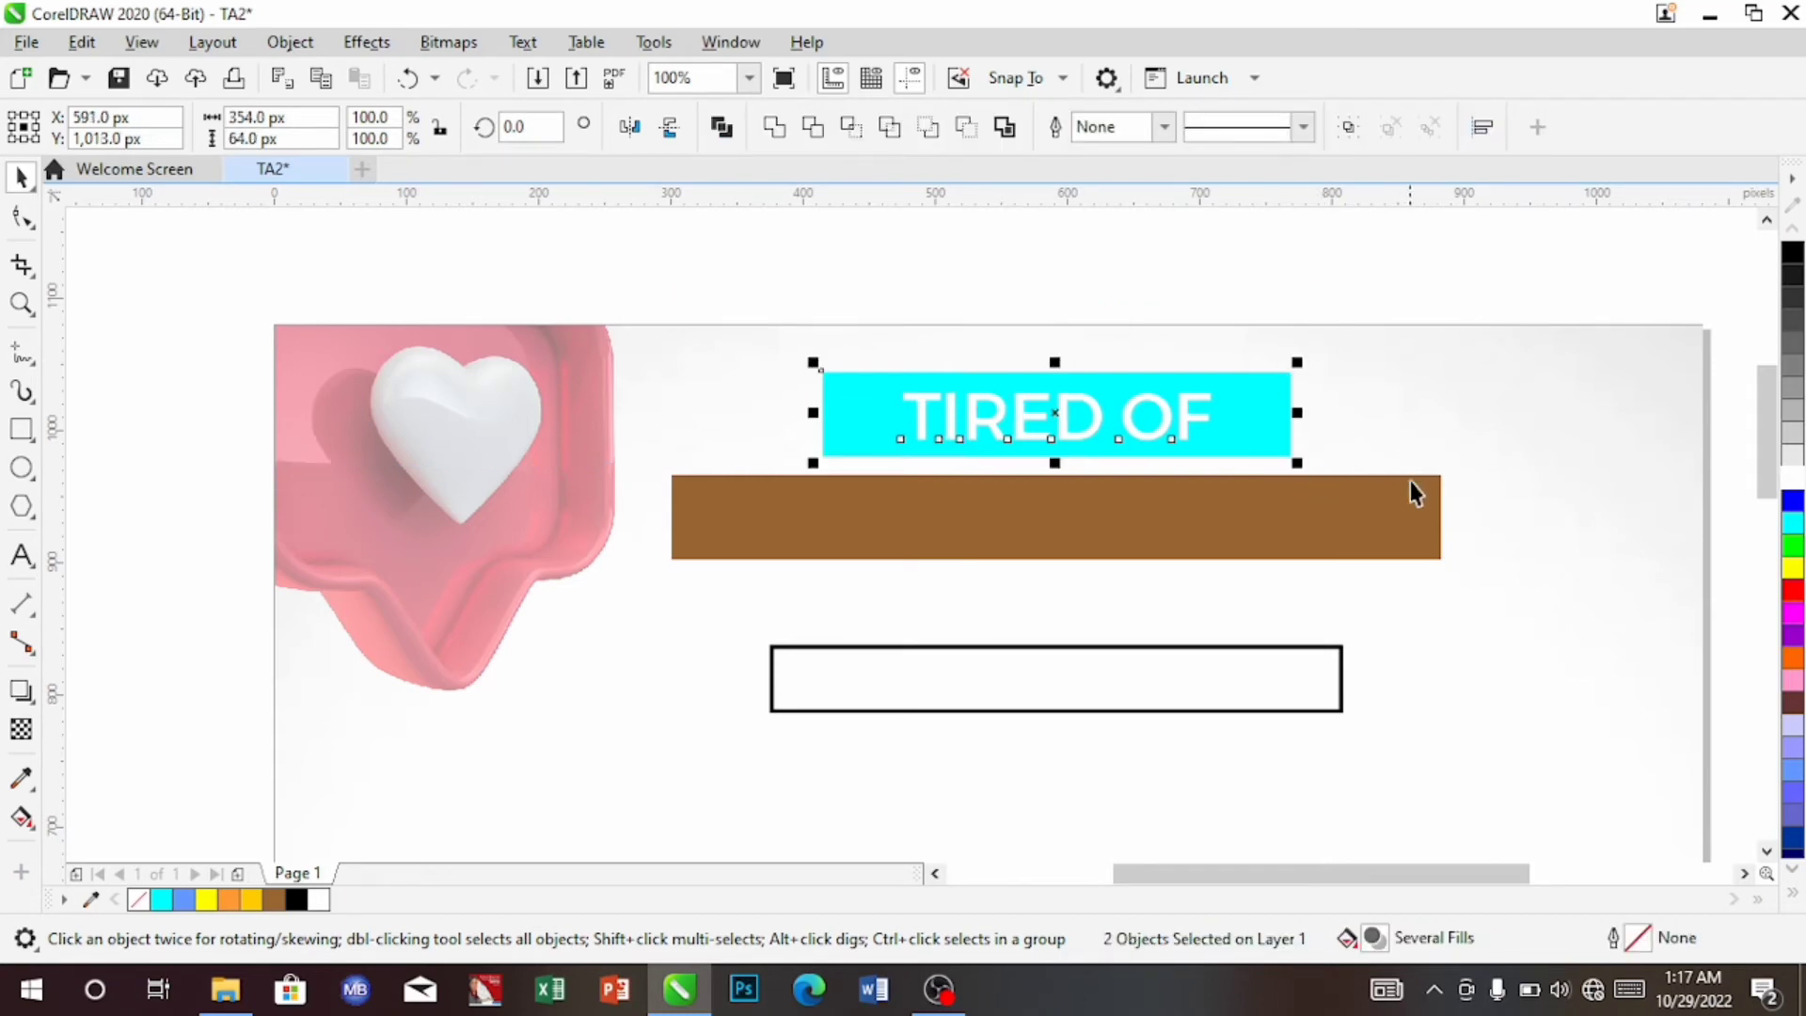
click(1522, 514)
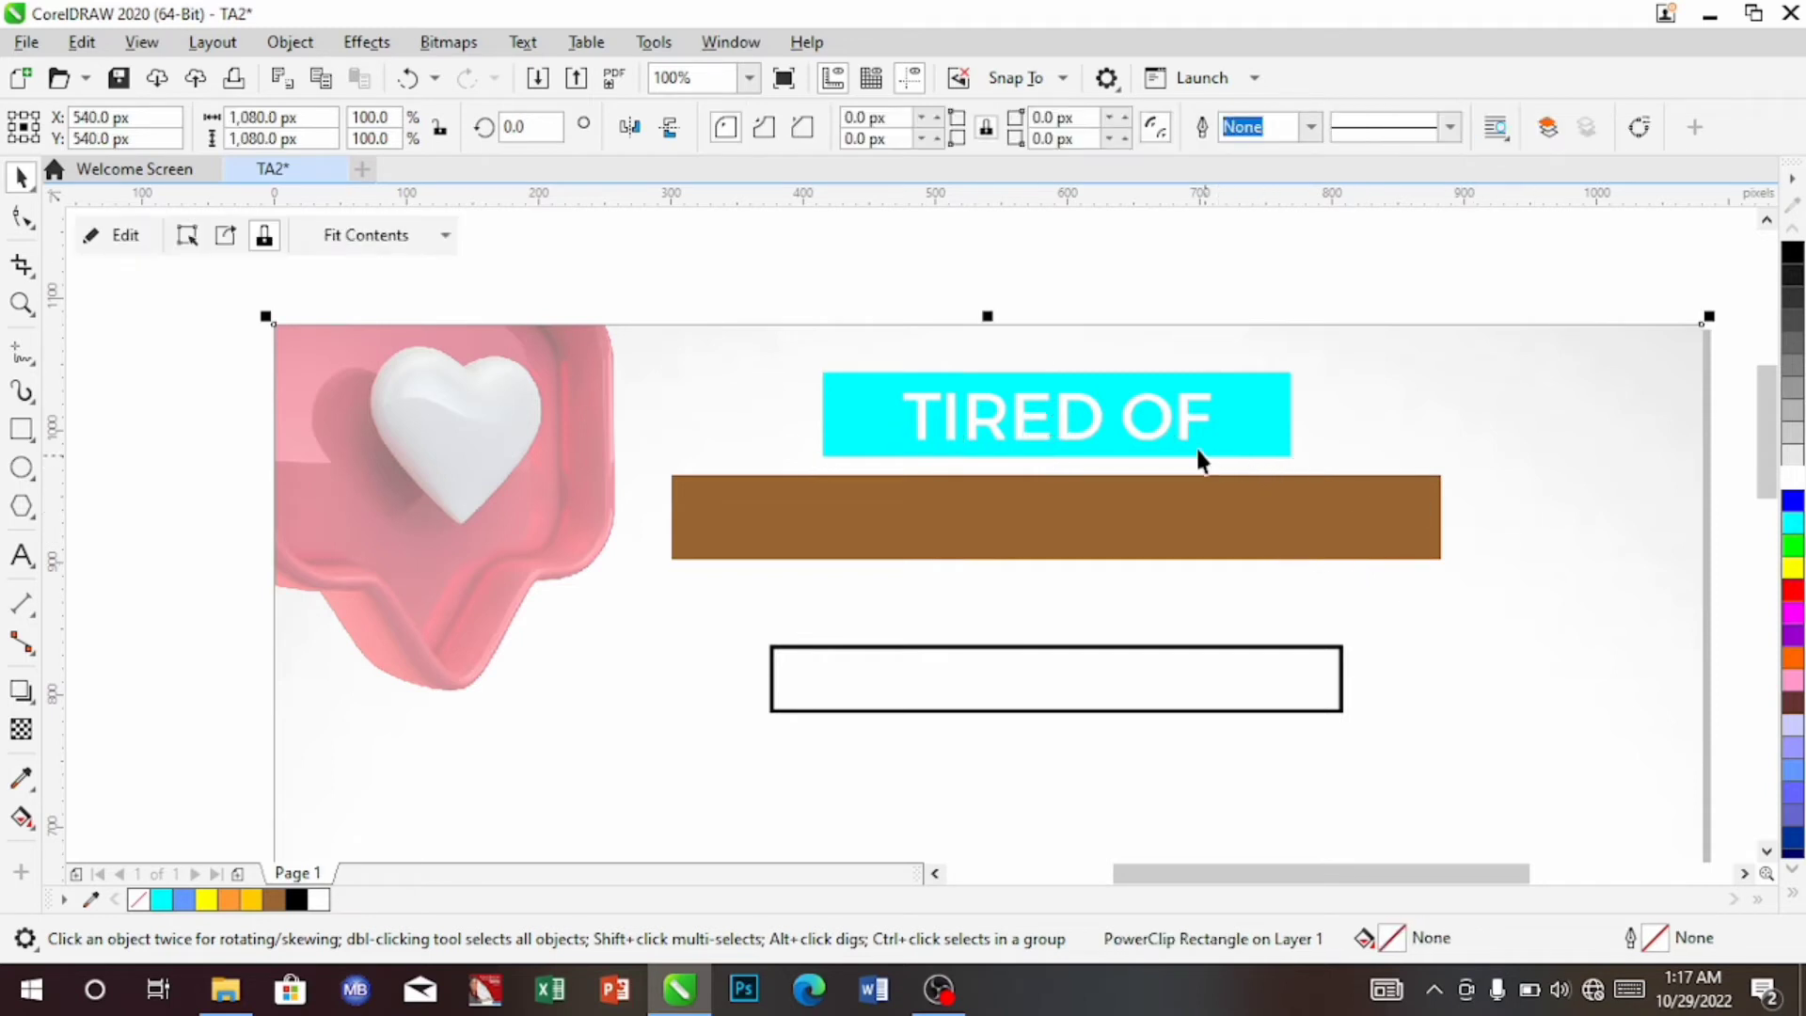
click(1176, 432)
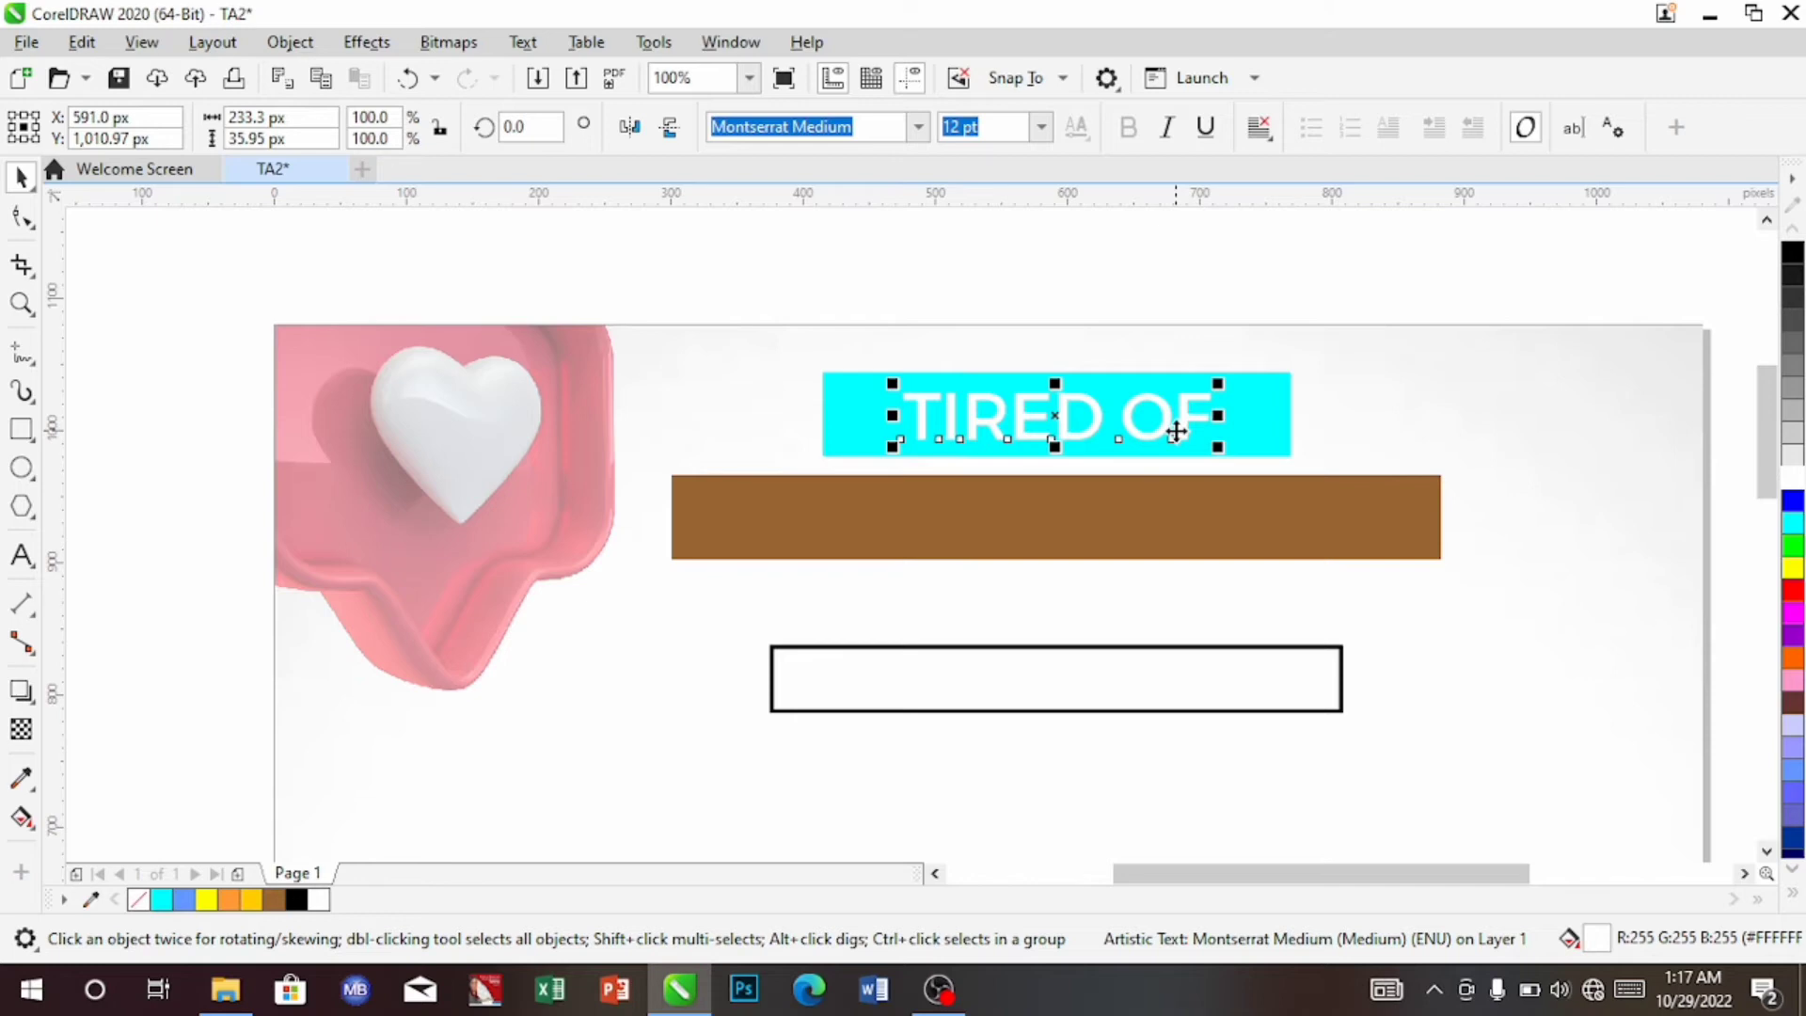
Copy the 'TIRED OF' text onto the brown bar and change the copy to 'LOW SALES'
drag(1175, 432, 1146, 585)
drag(1147, 555, 1157, 558)
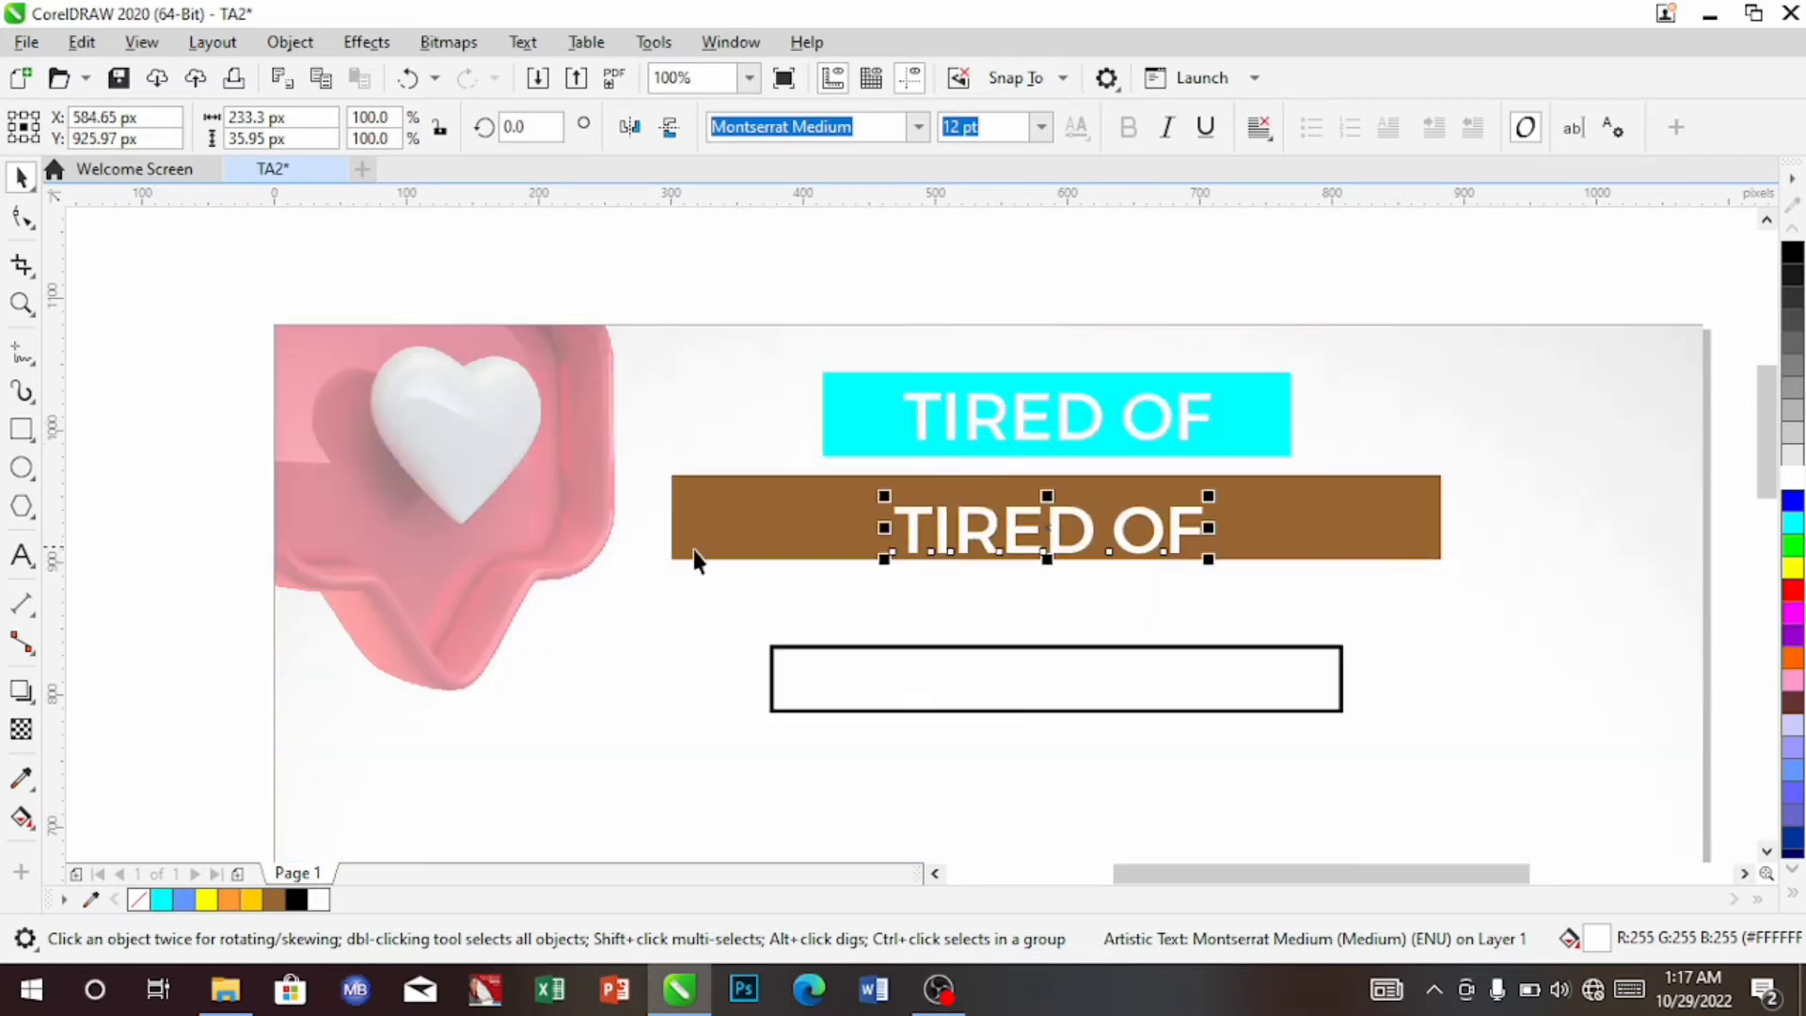
click(20, 560)
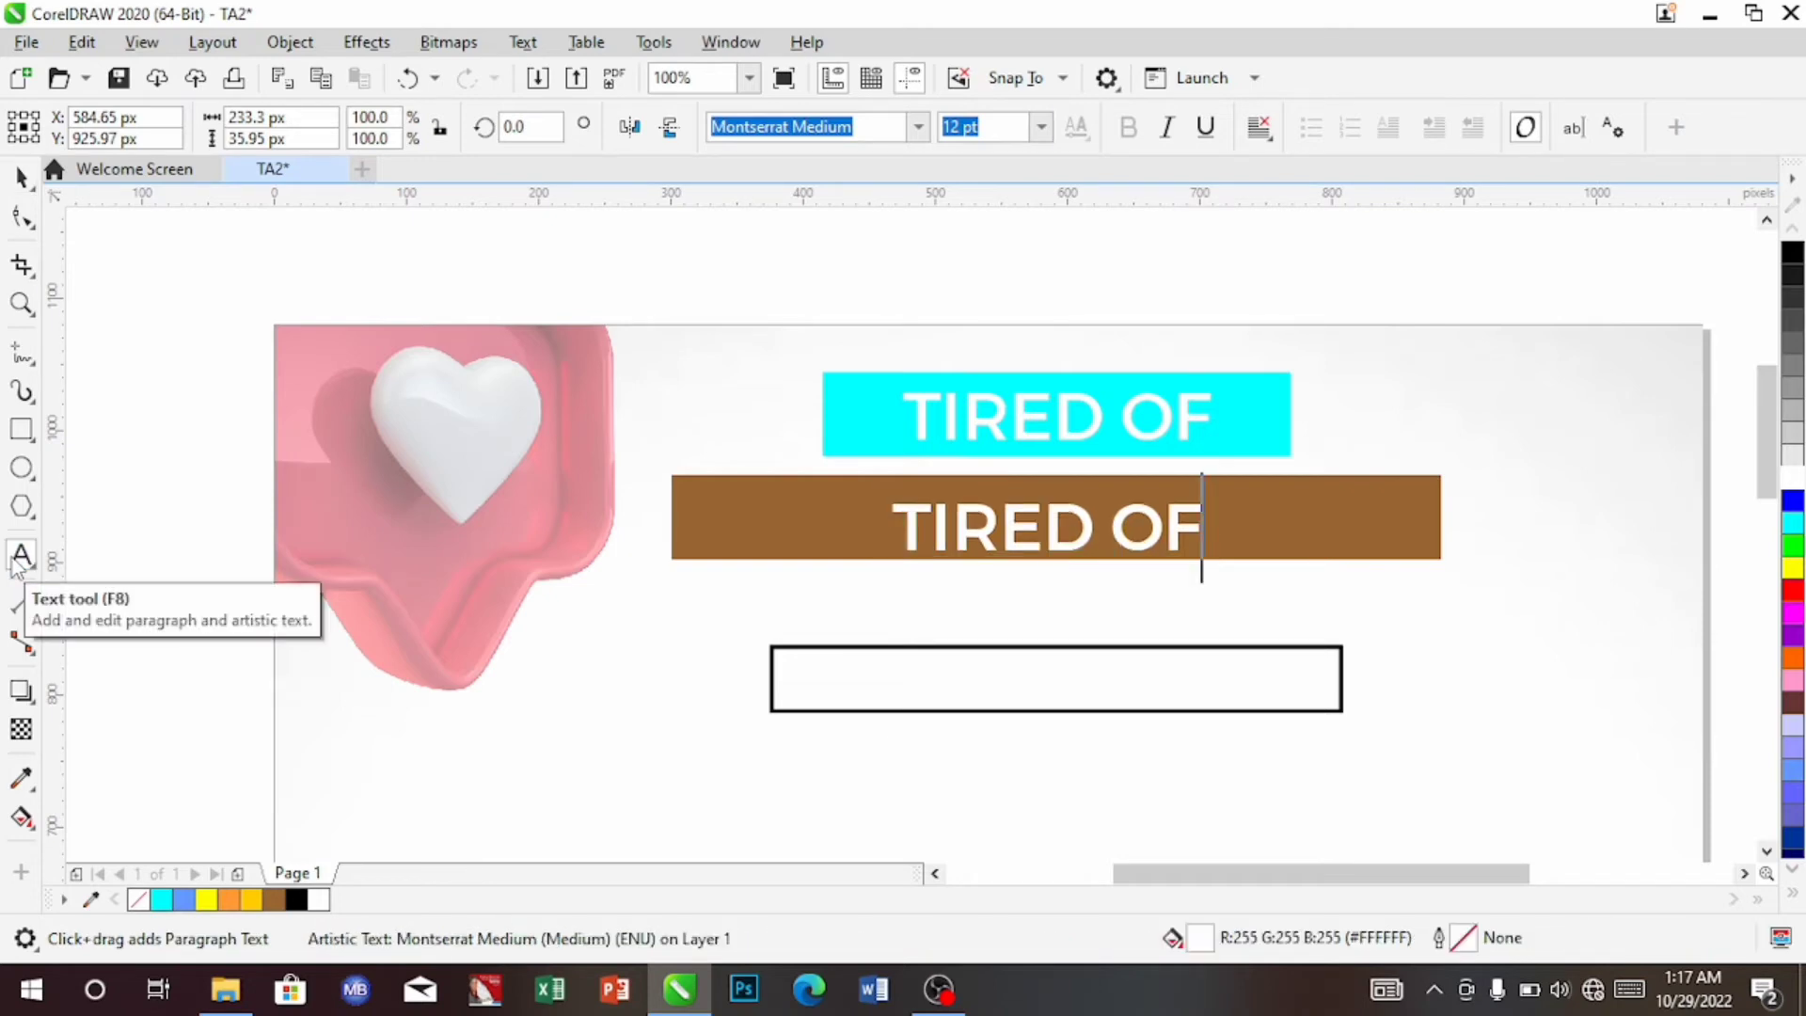
key(BackSpace)
key(BackSpace)
key(BackSpace)
key(BackSpace)
key(BackSpace)
key(BackSpace)
key(BackSpace)
key(BackSpace)
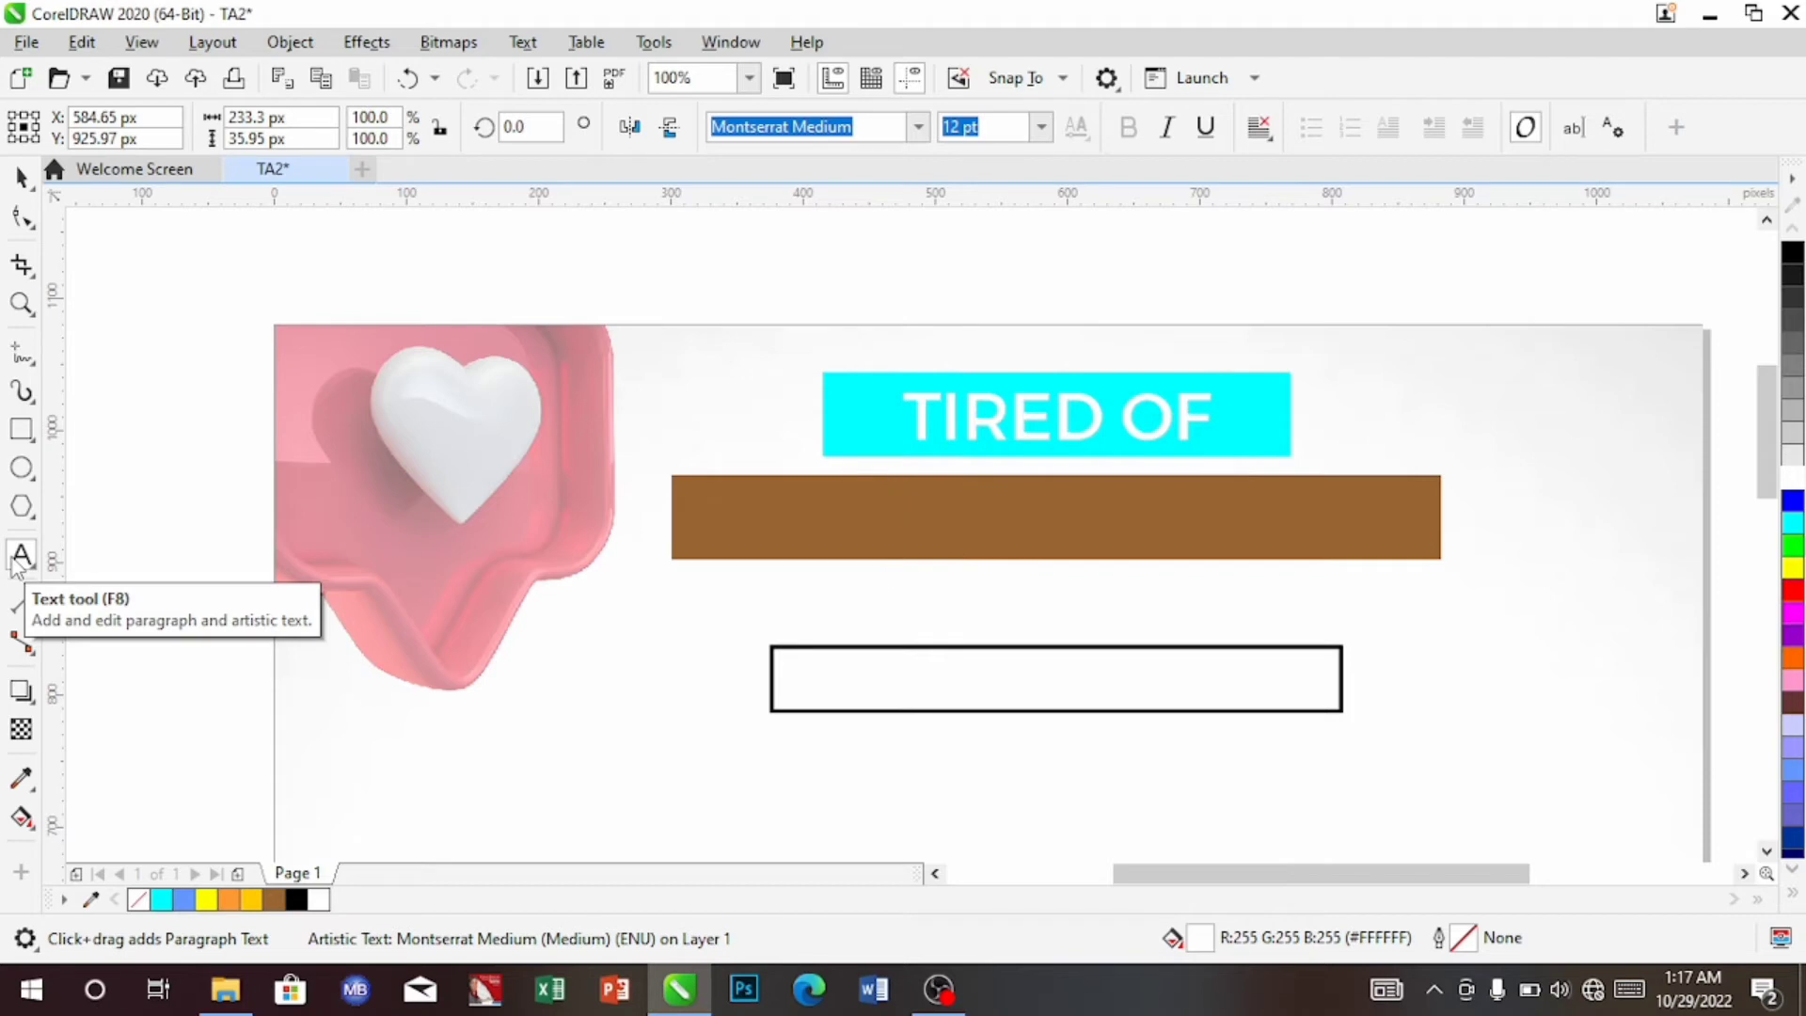
text(LOW)
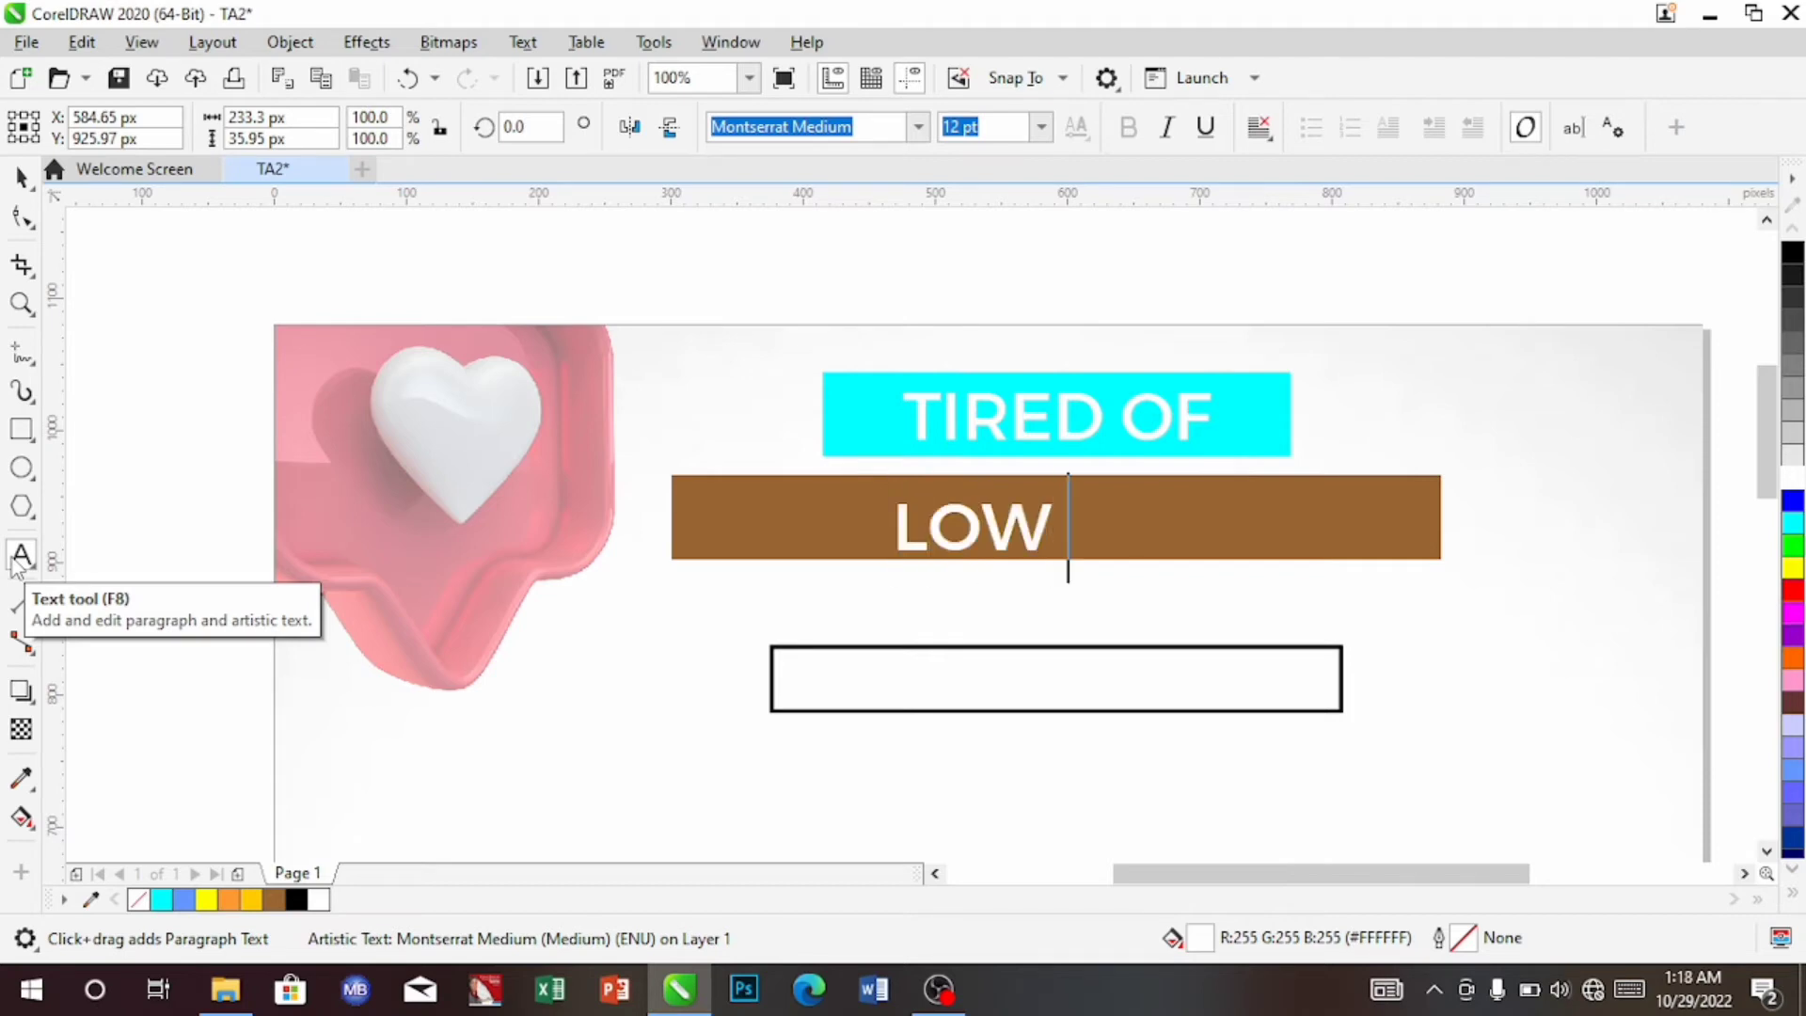
text( SA)
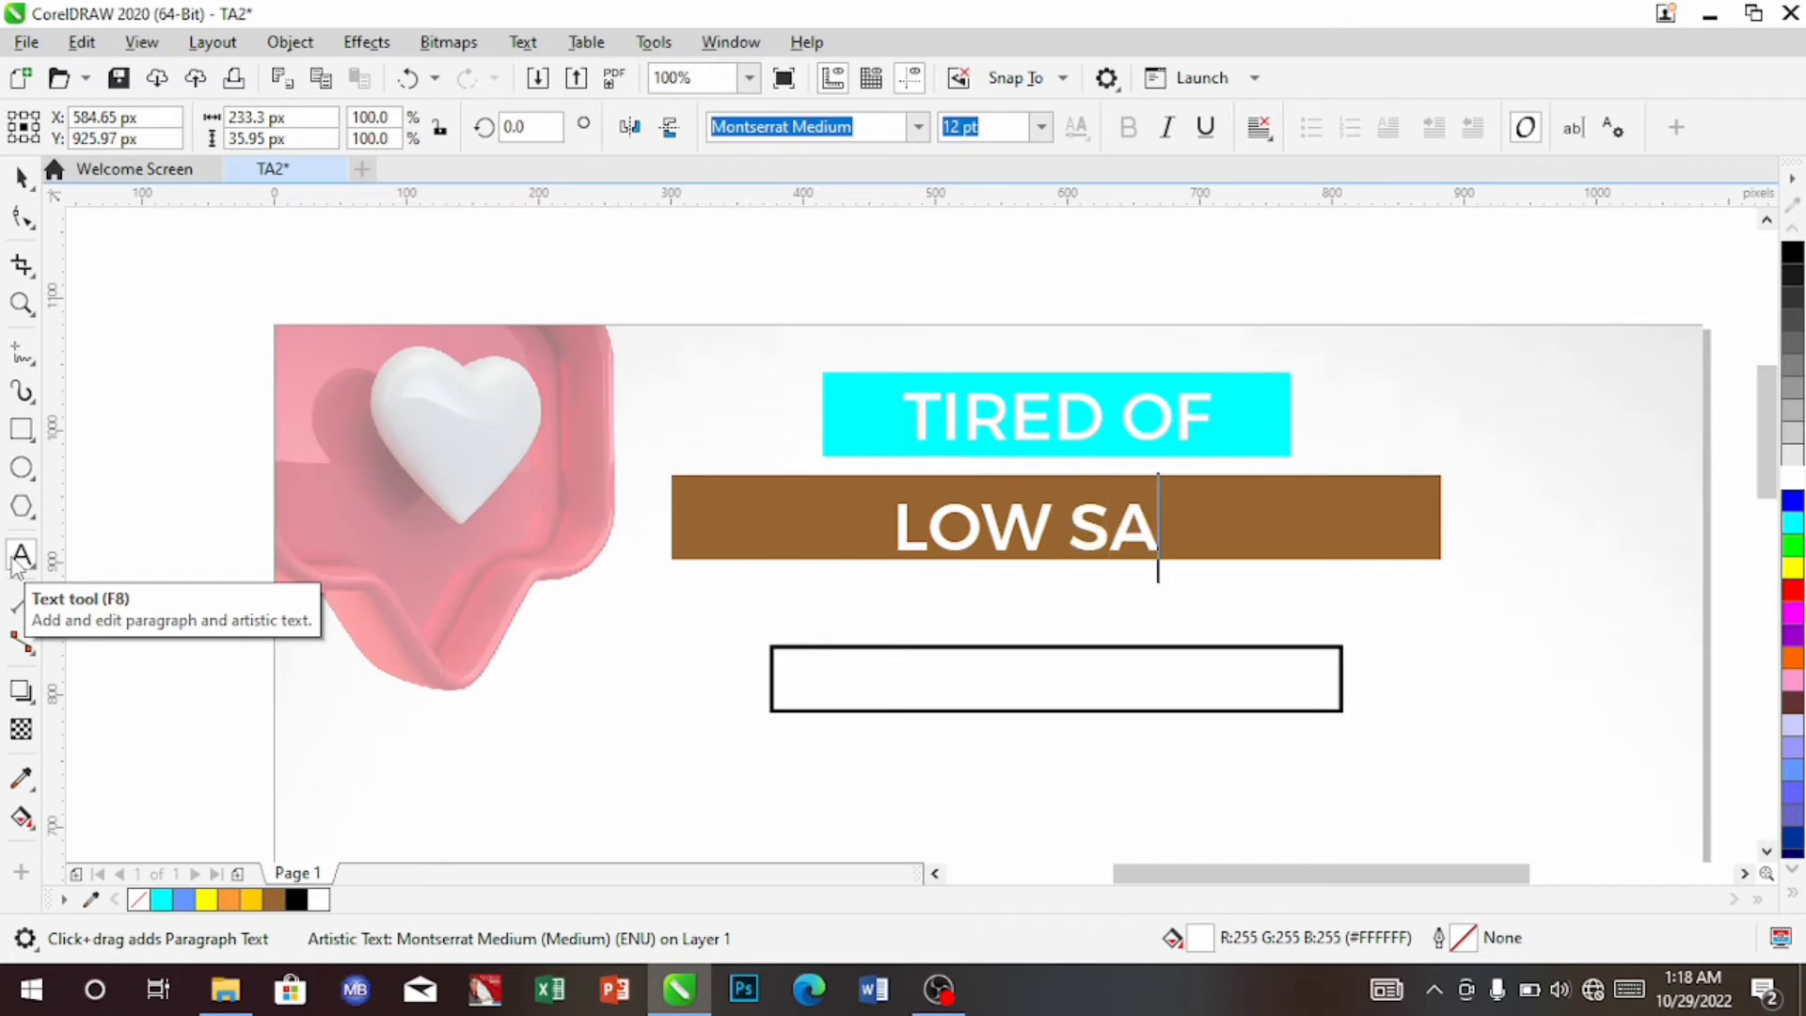
text(LES)
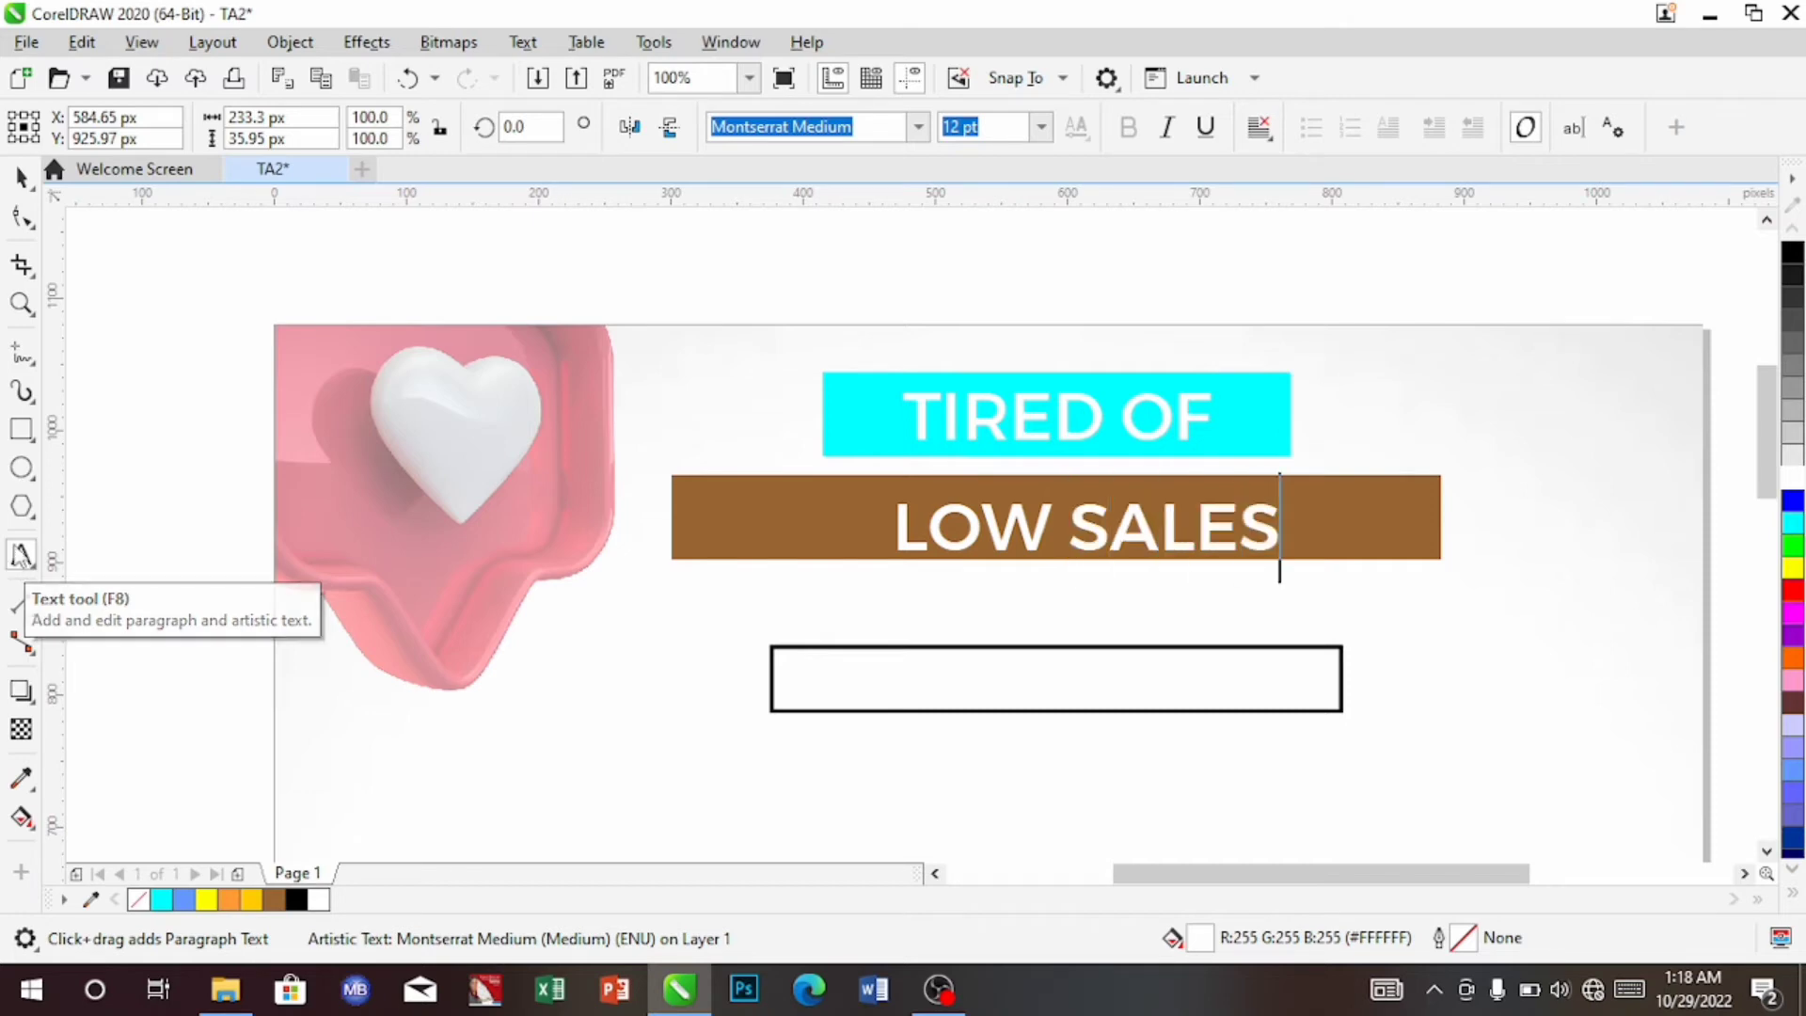
click(24, 174)
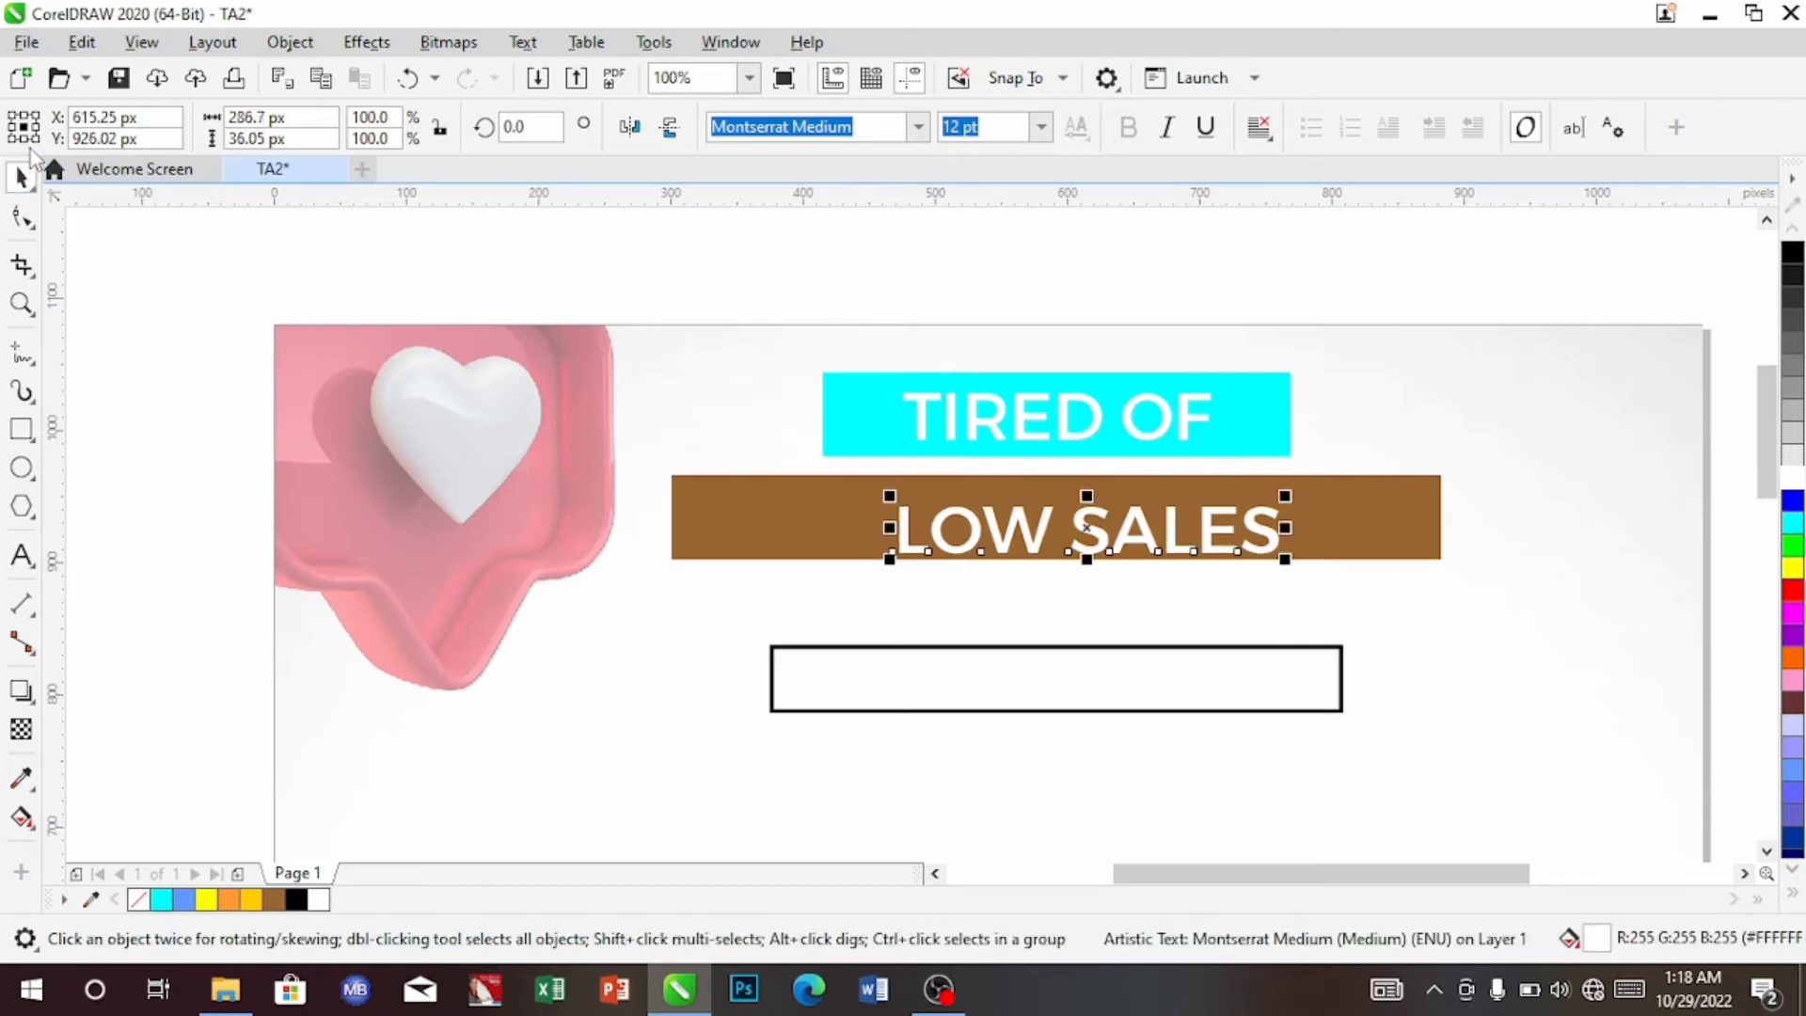
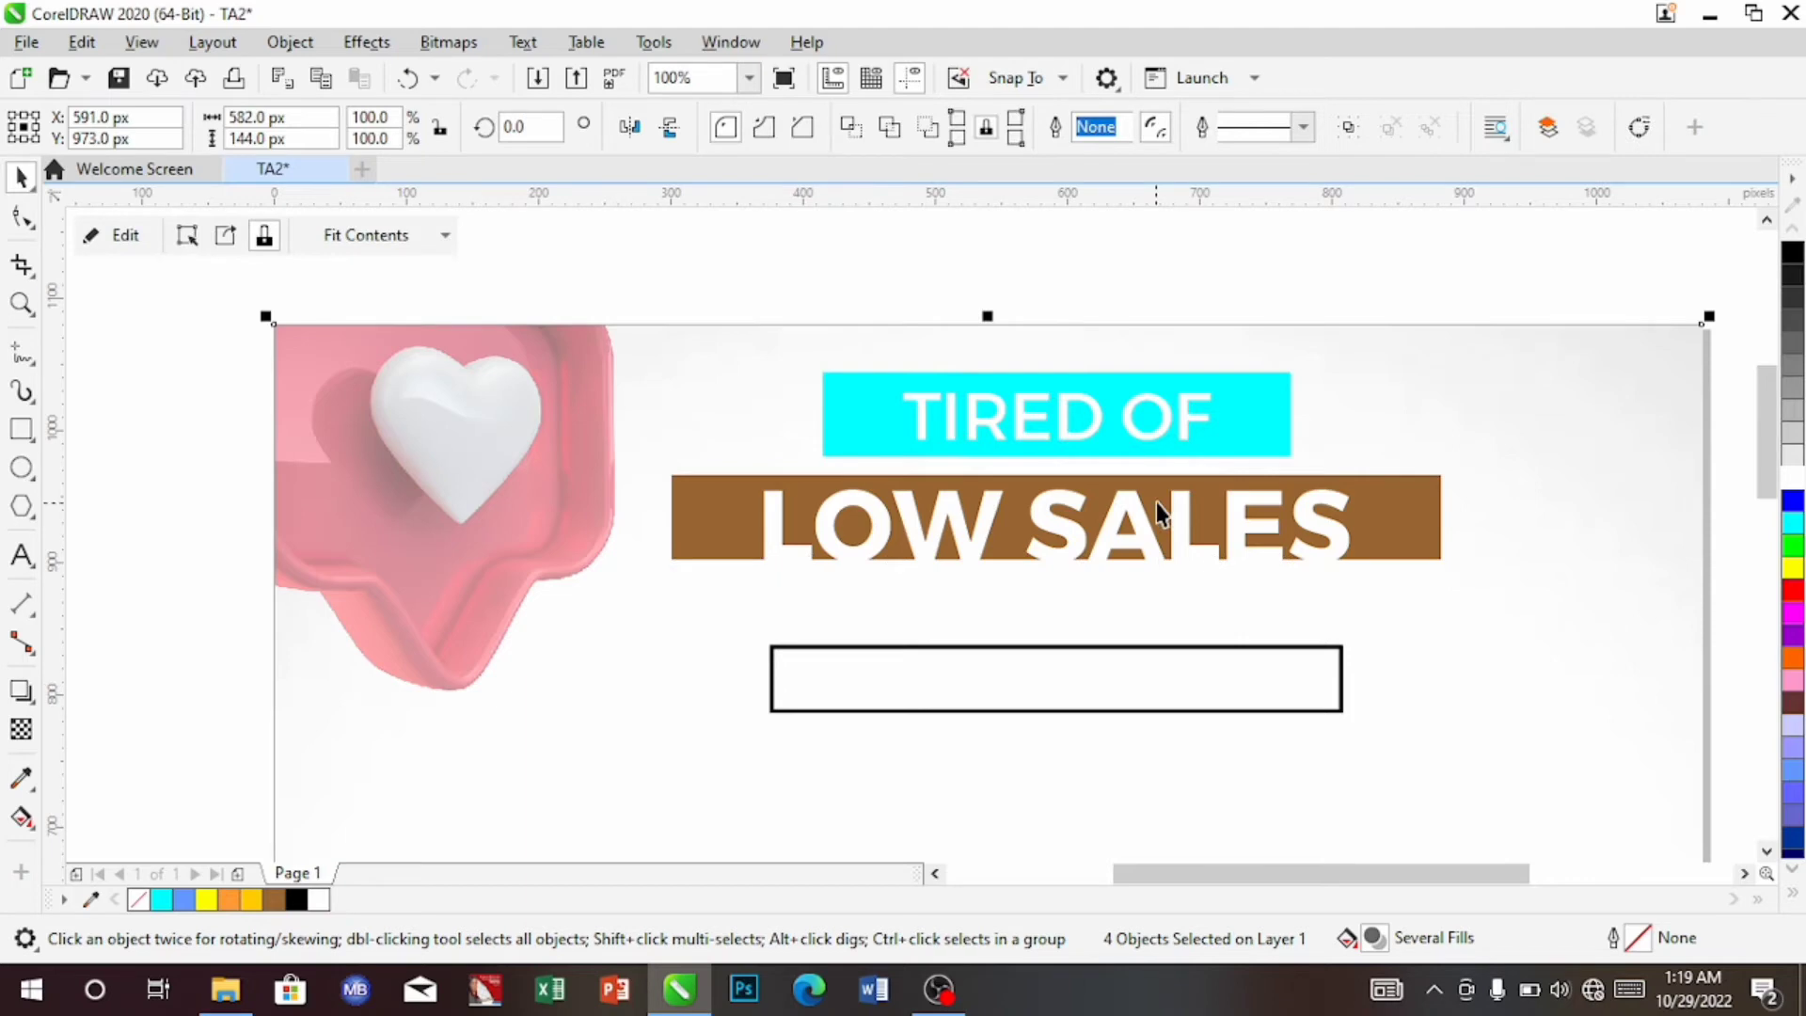
Stretch the brown bar behind LOW SALES downward so it measures 582 × 75 px
click(1155, 502)
ctrl+click(1149, 523)
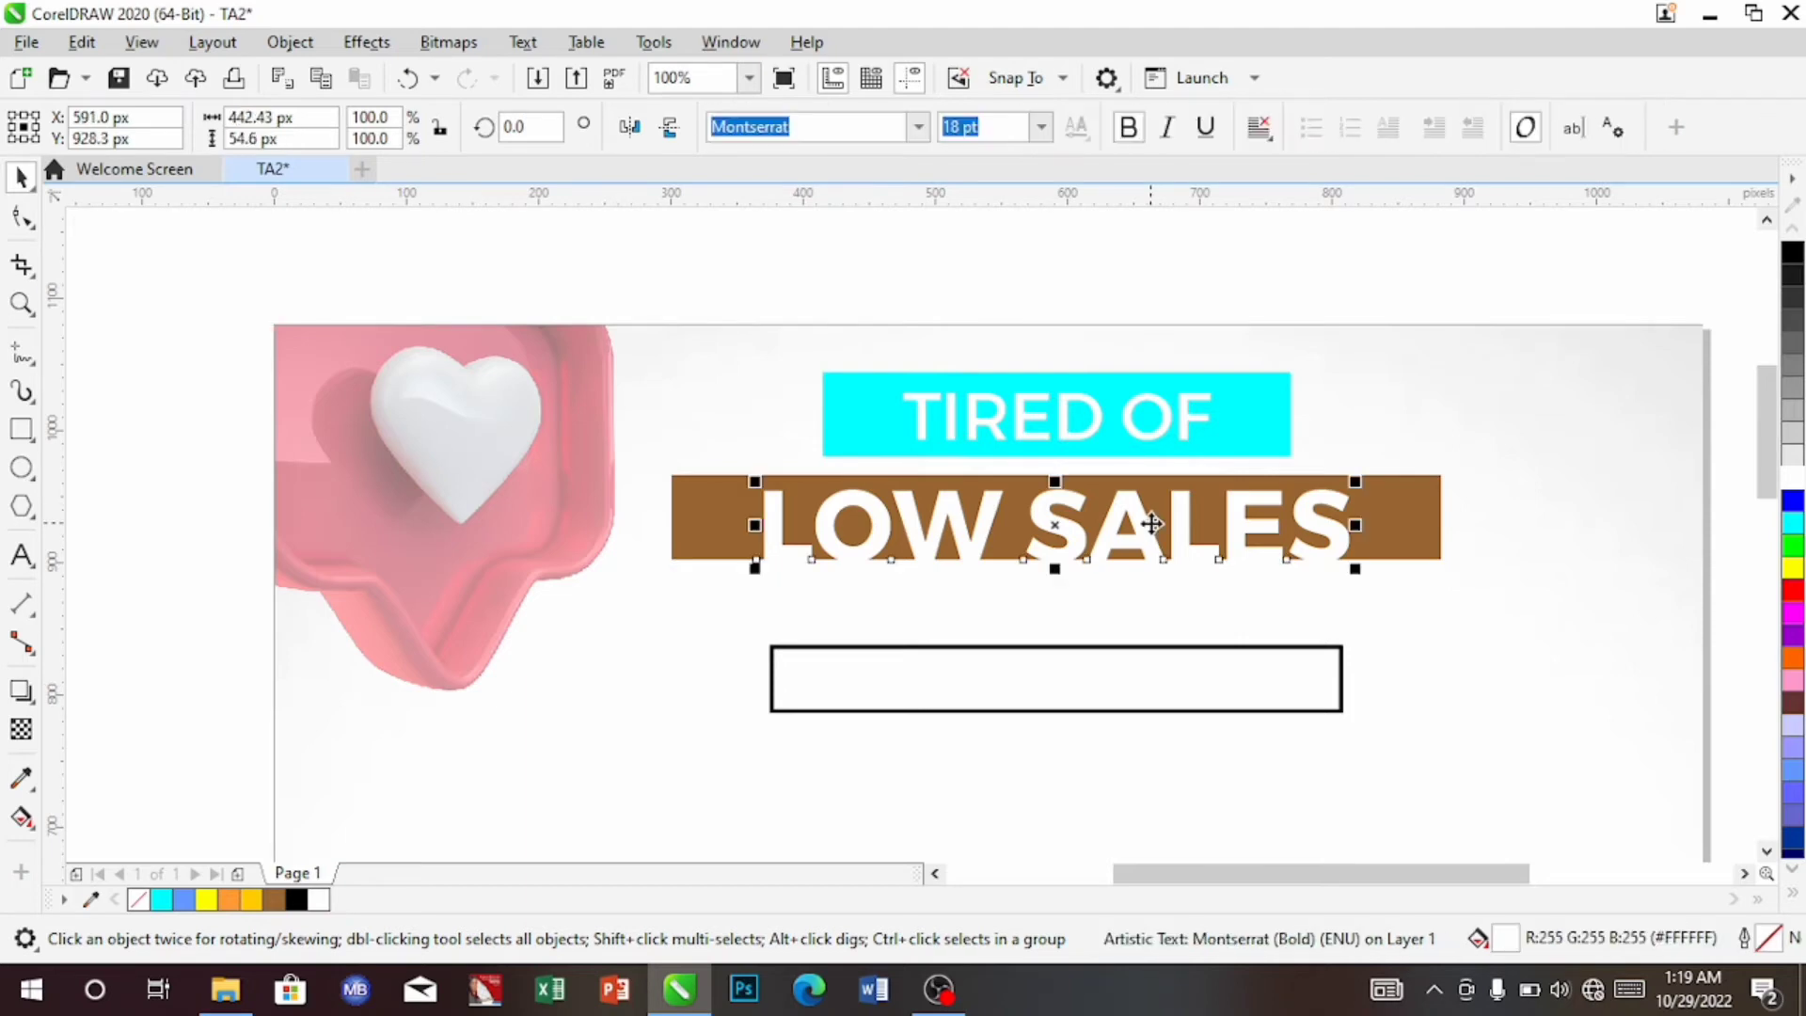
click(1411, 551)
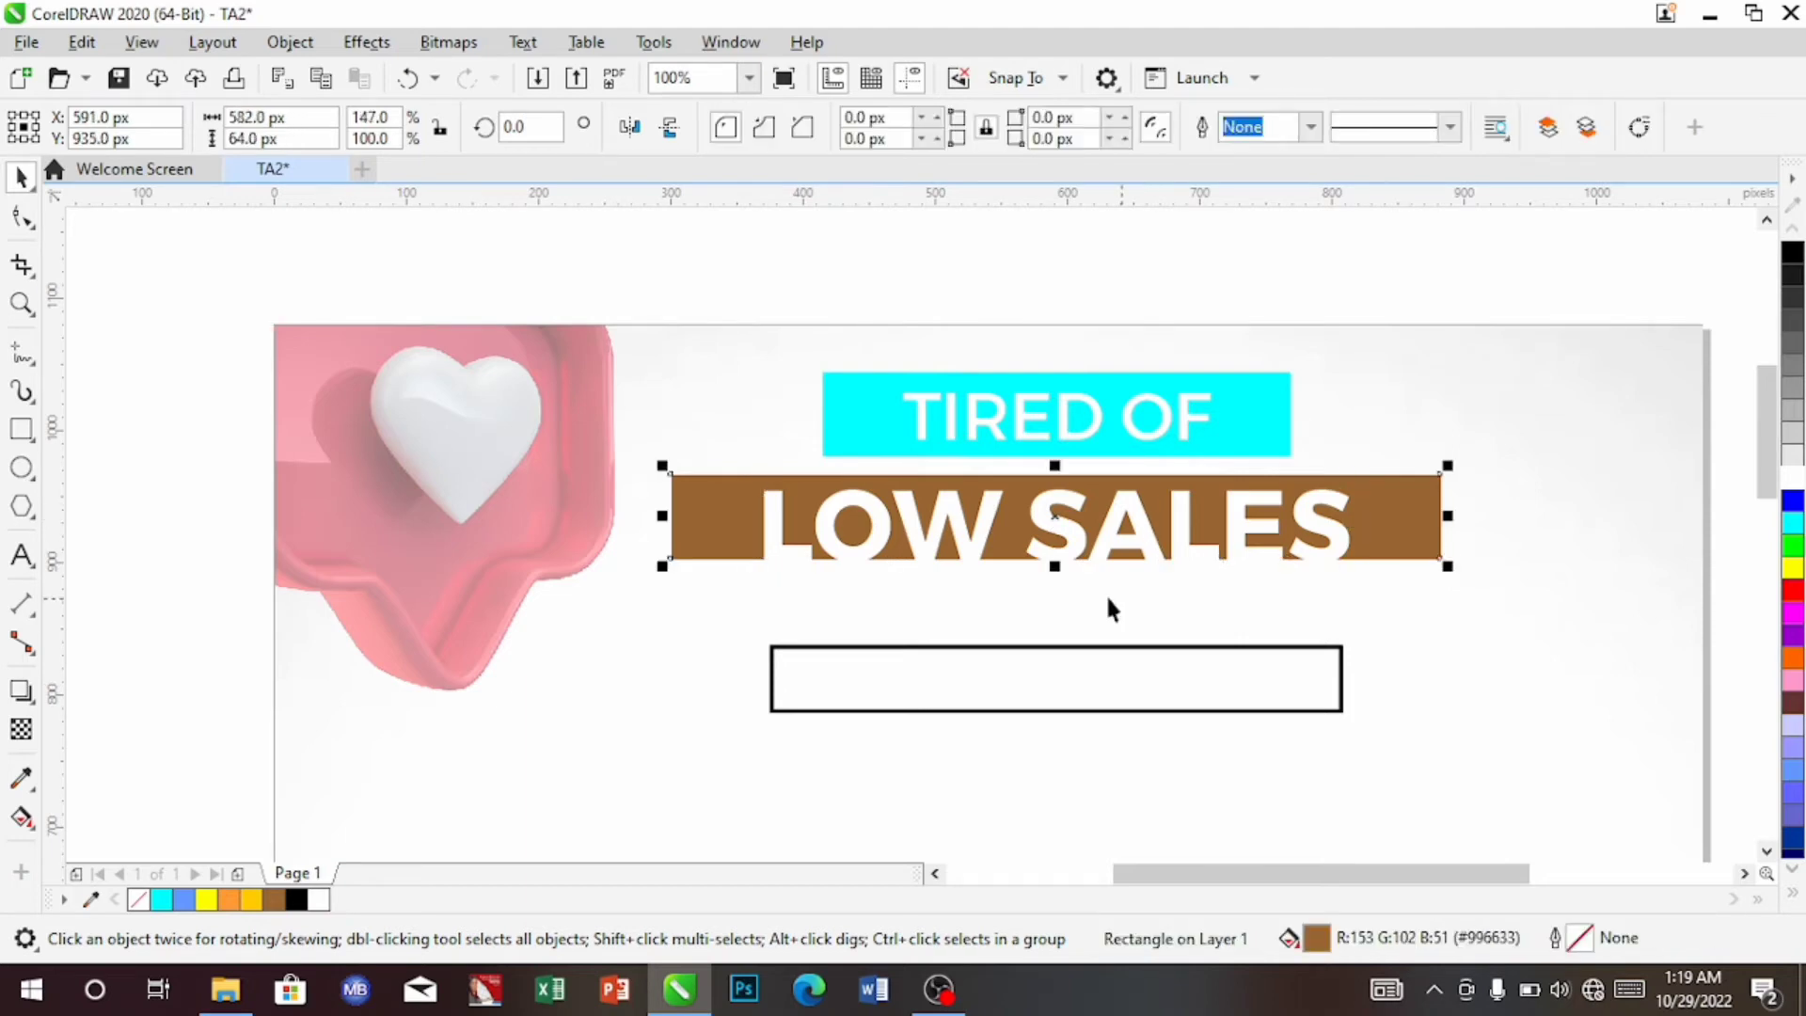
drag(1058, 566, 1056, 582)
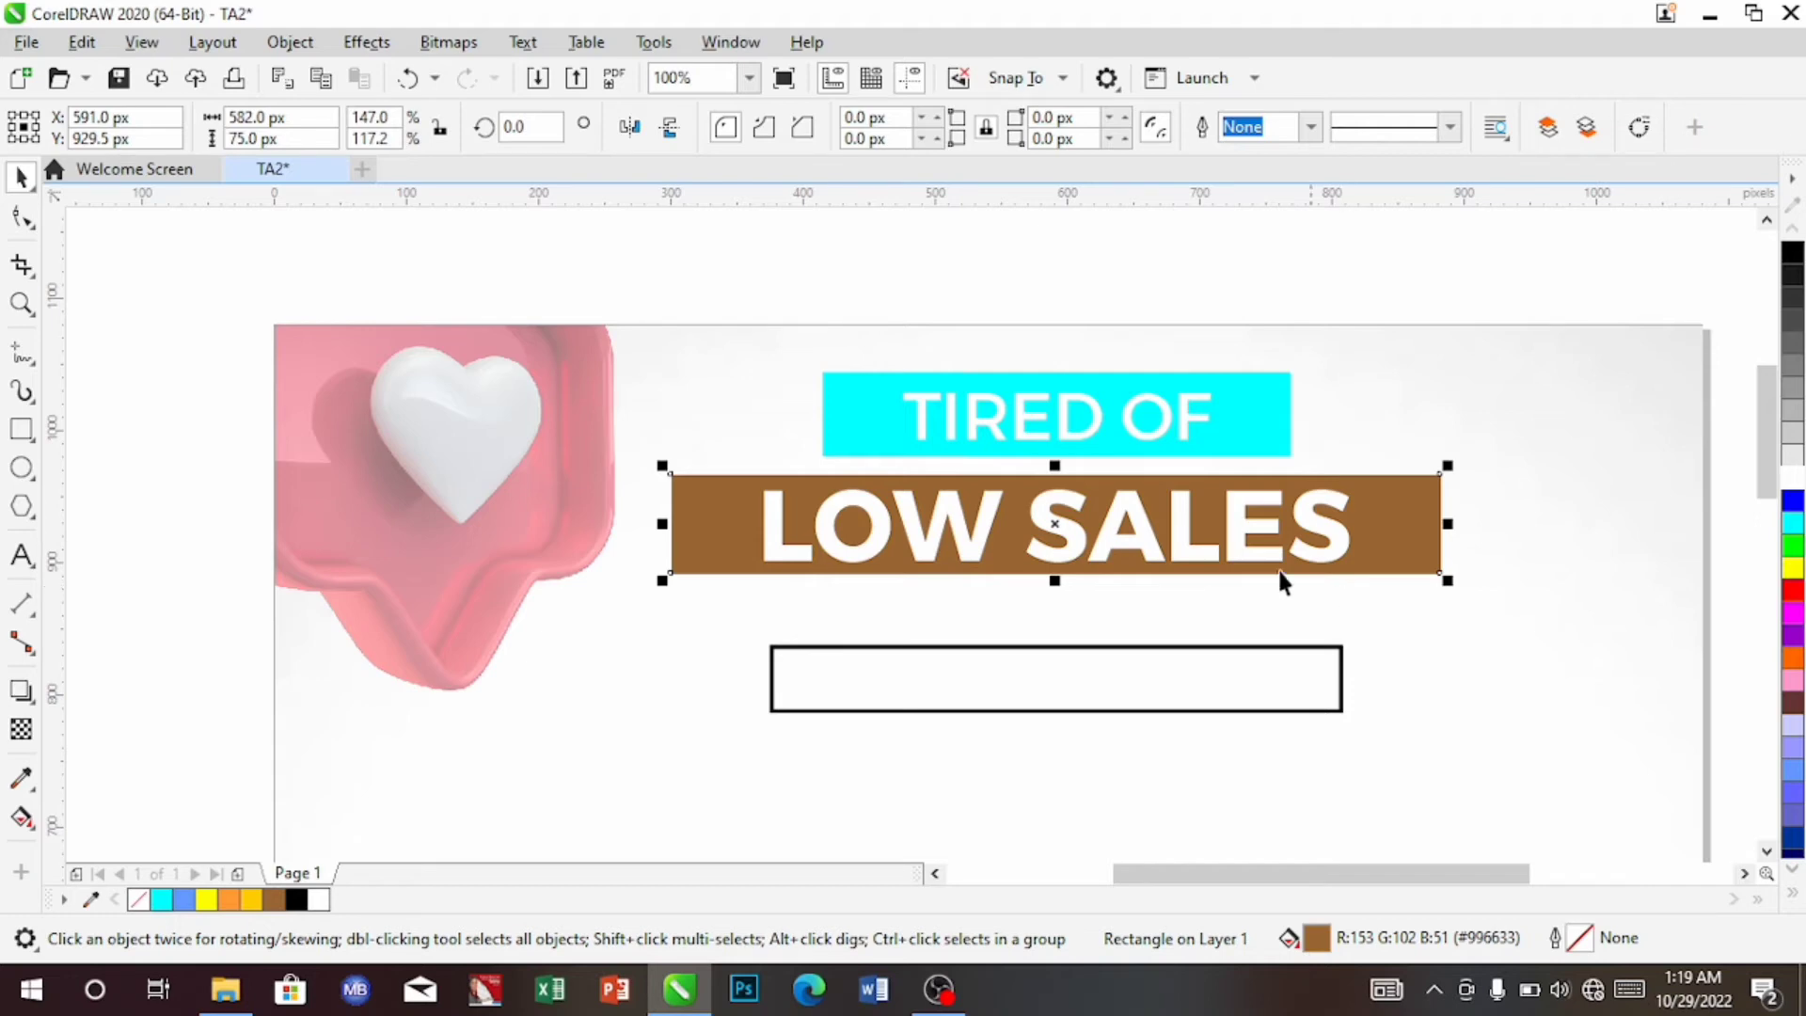
Start a text line below the brown bar and type 'BOOST YOUR INSTAGRAM PAGE AN', fixing typos
click(23, 563)
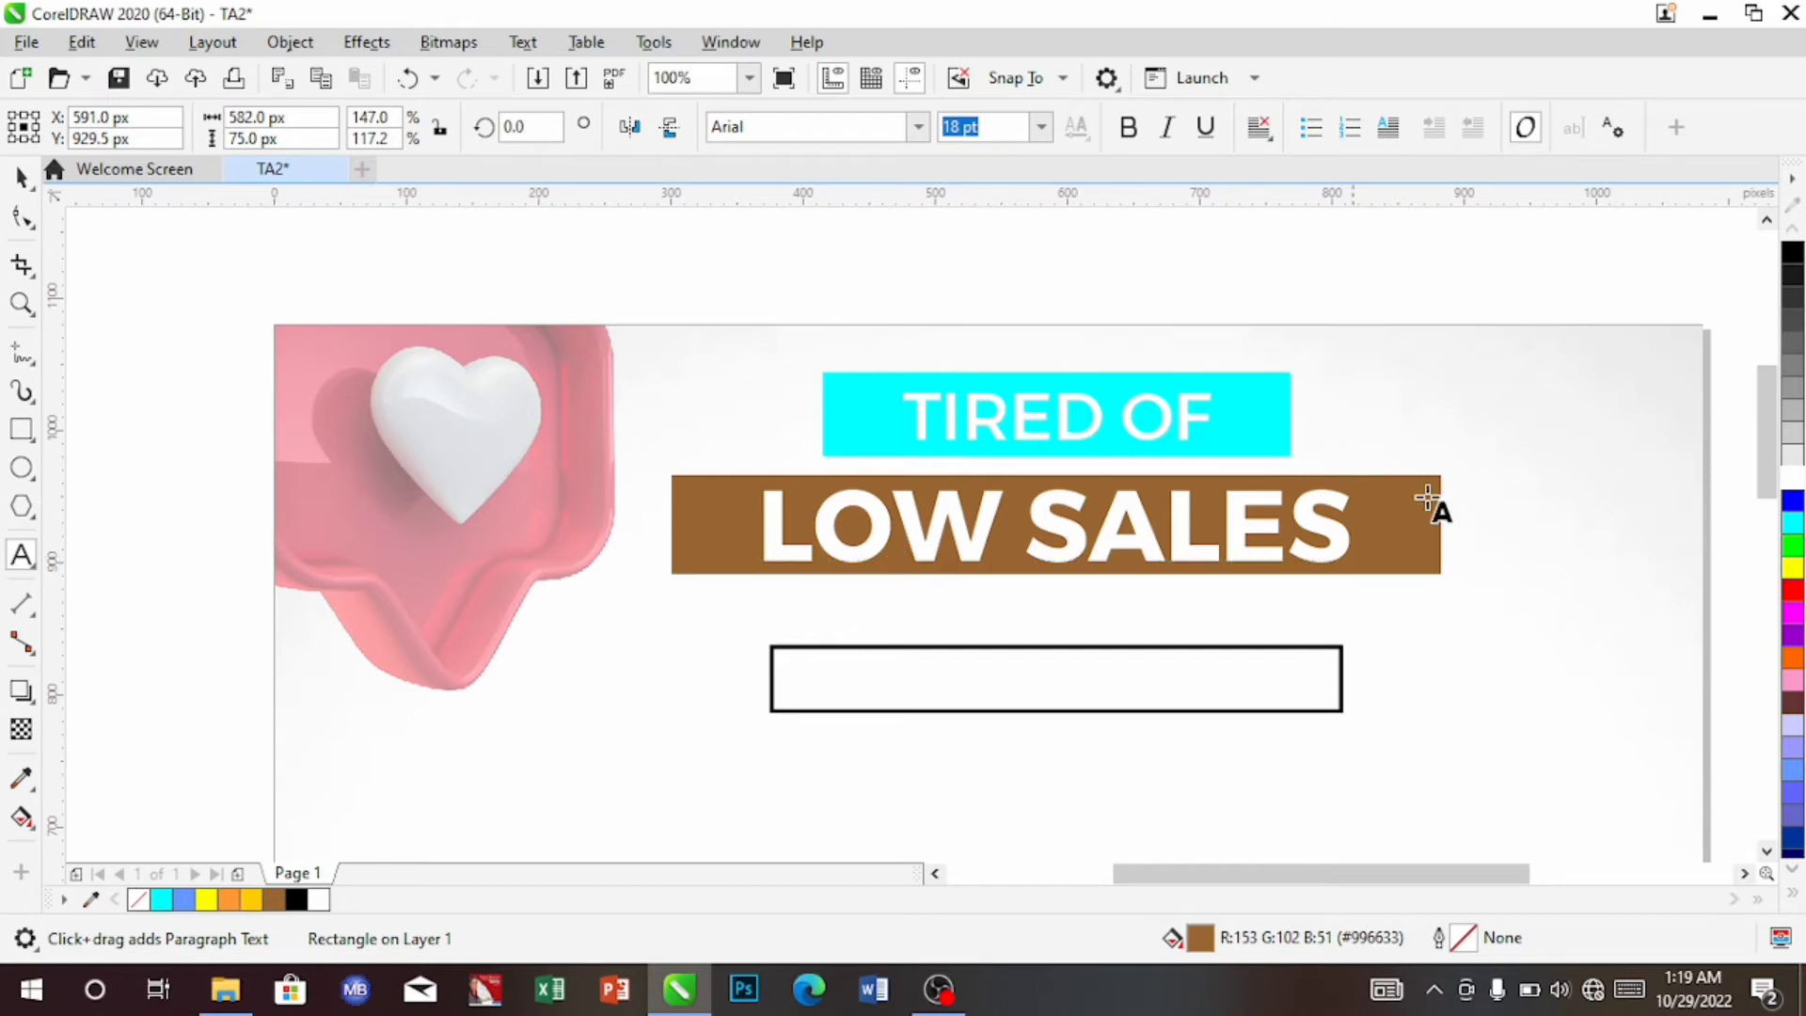
click(788, 602)
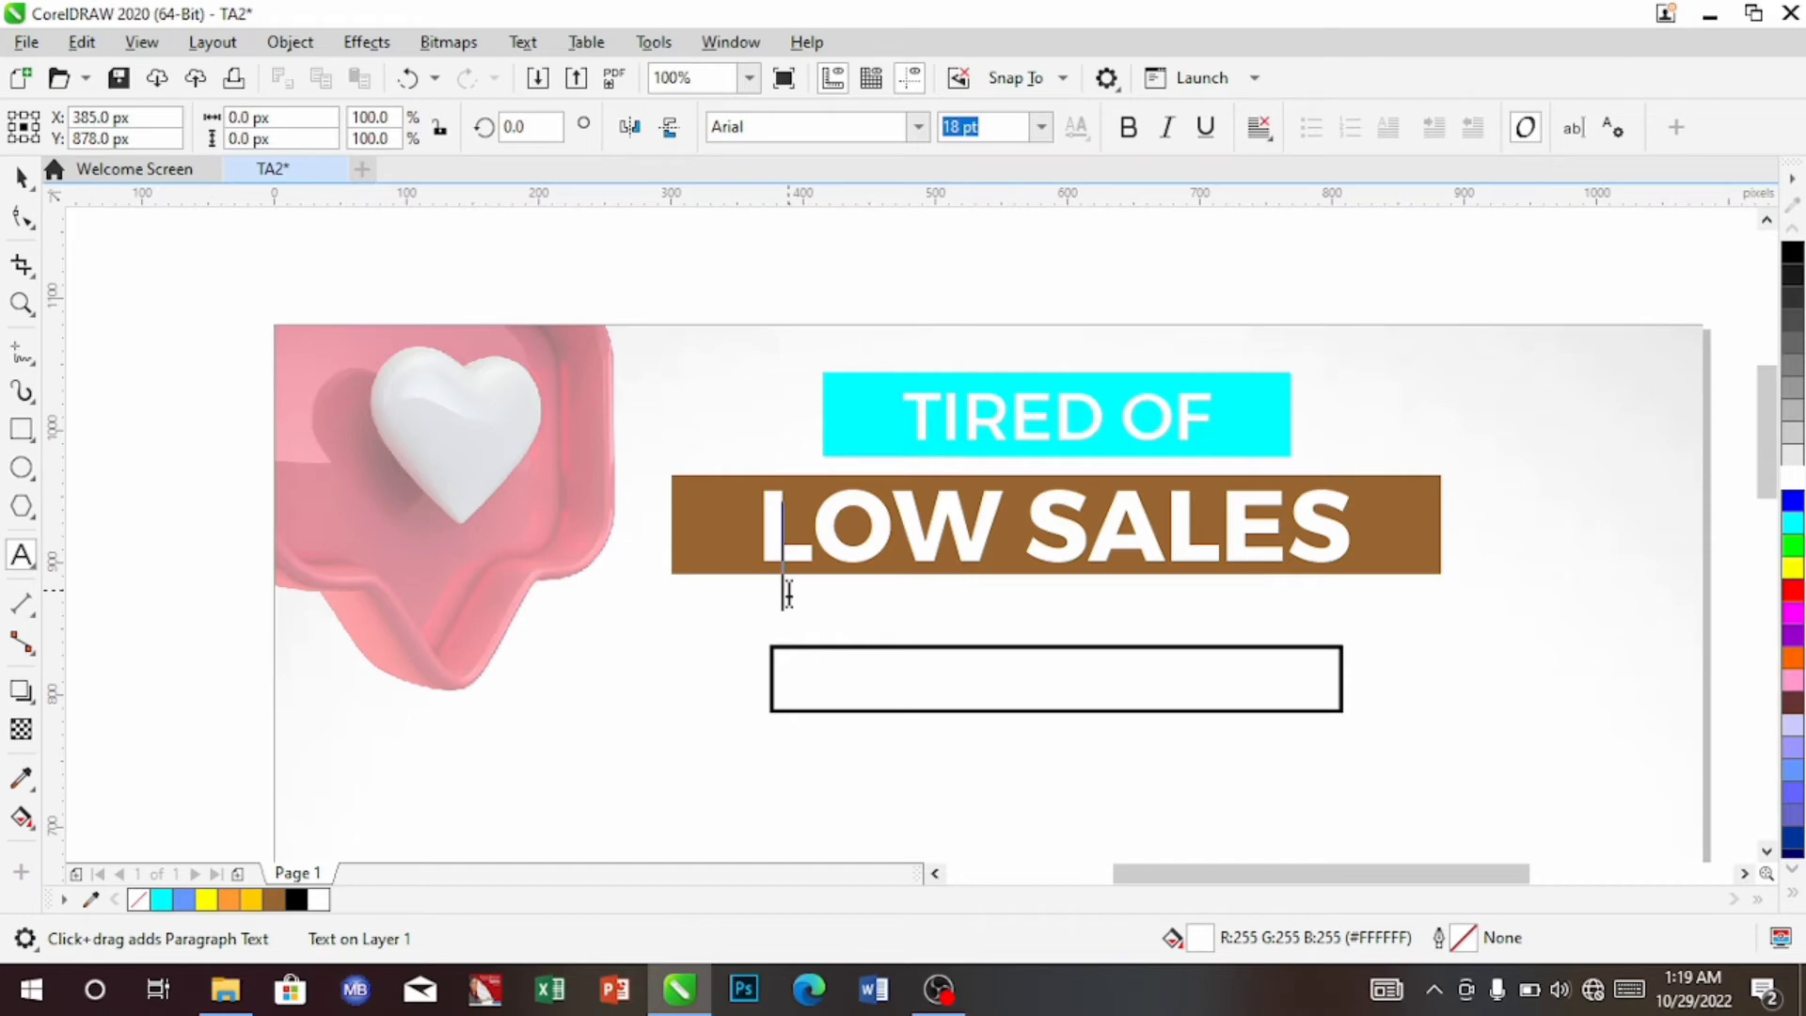
text(5)
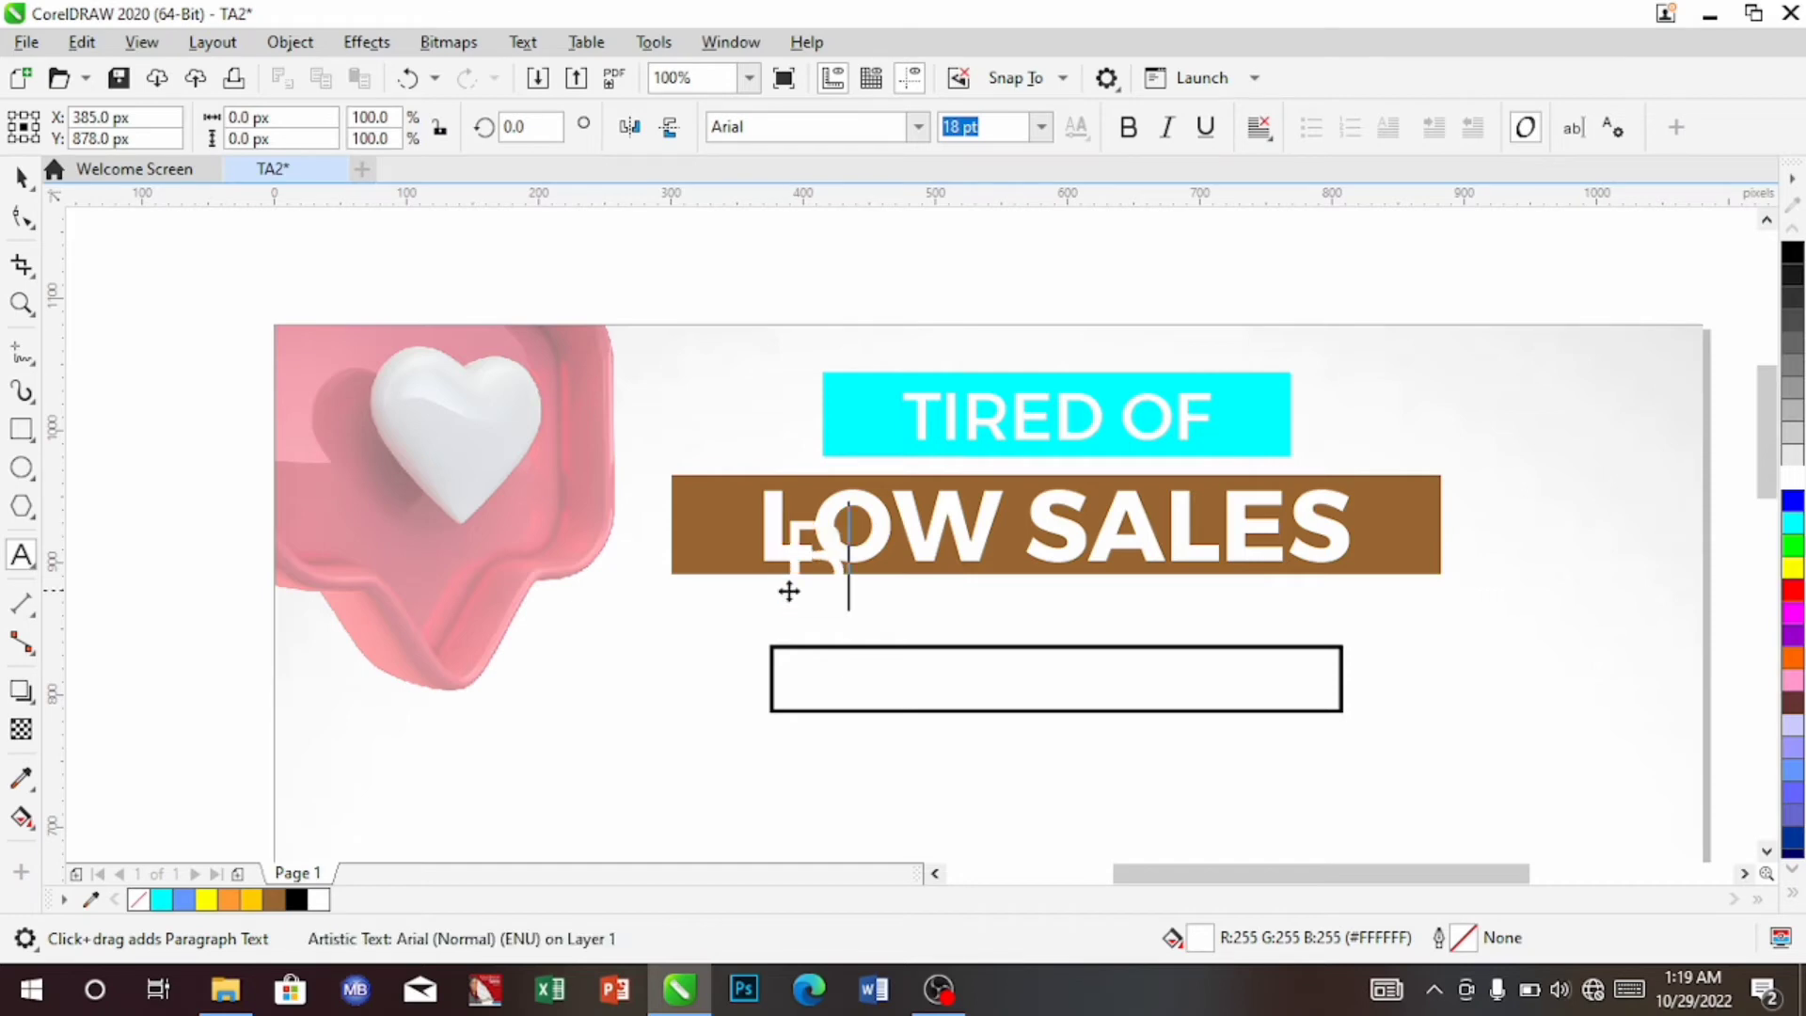
text(OSS)
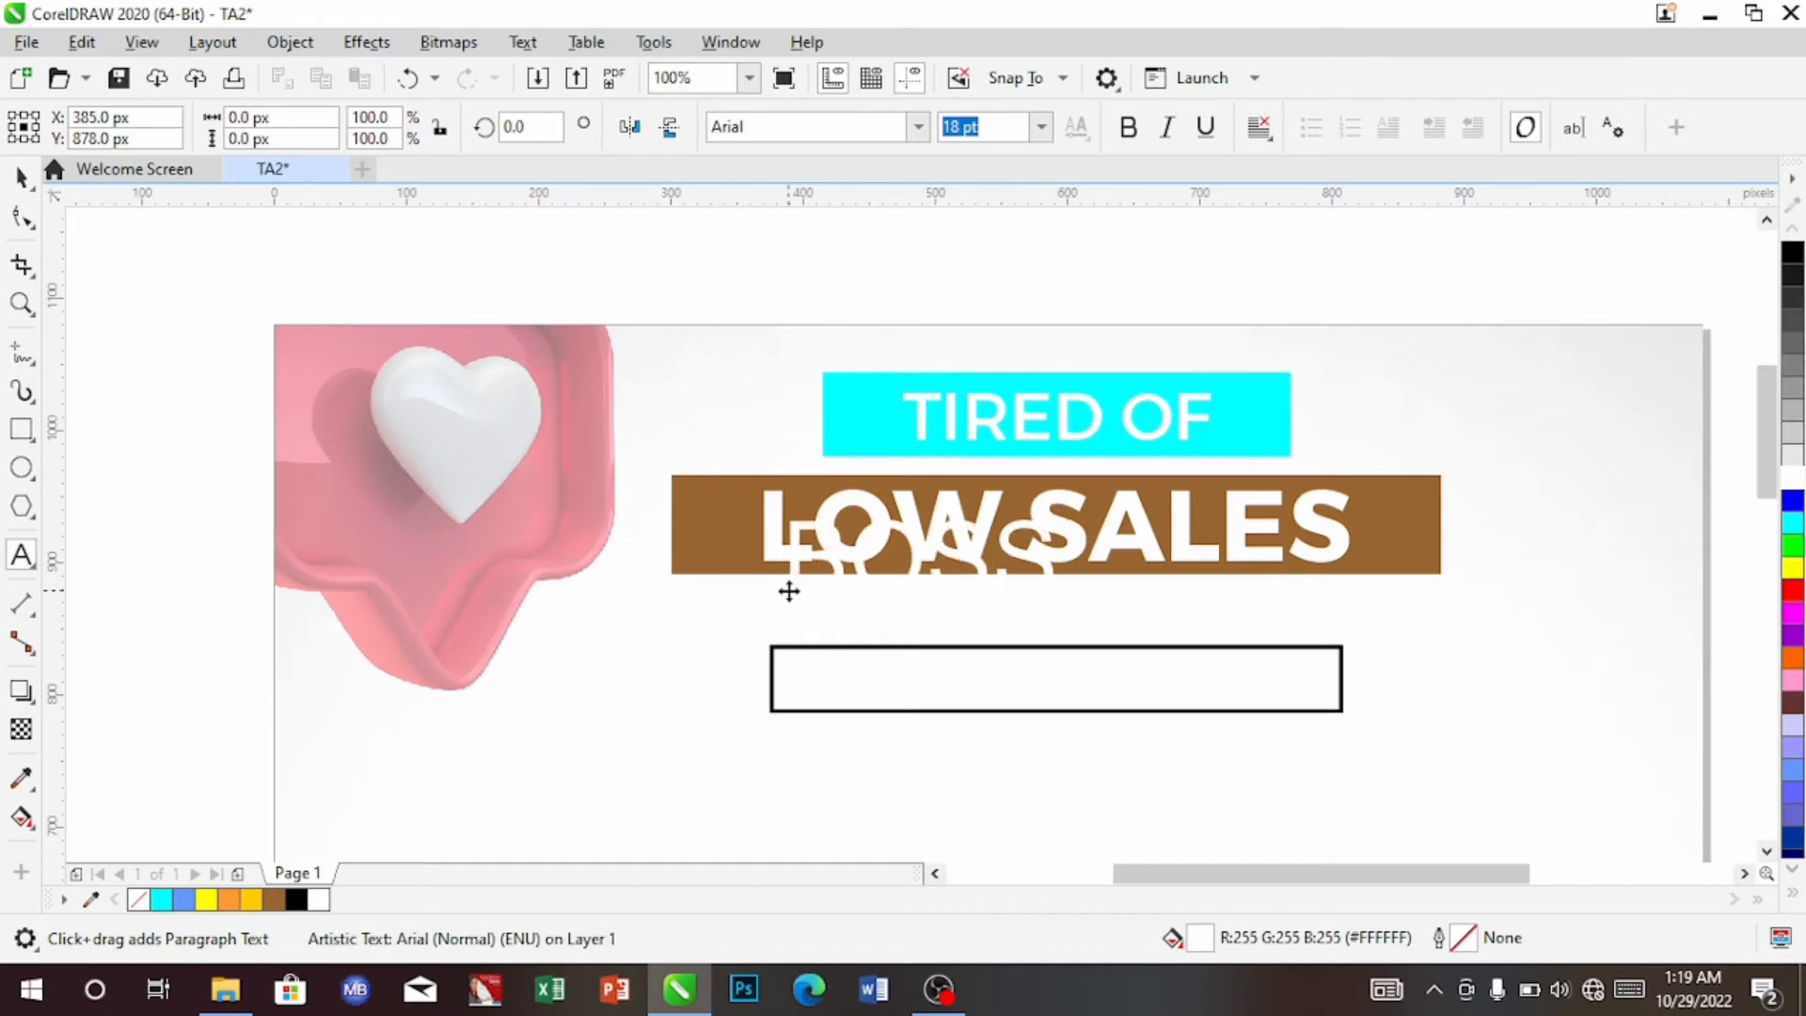
key(BackSpace)
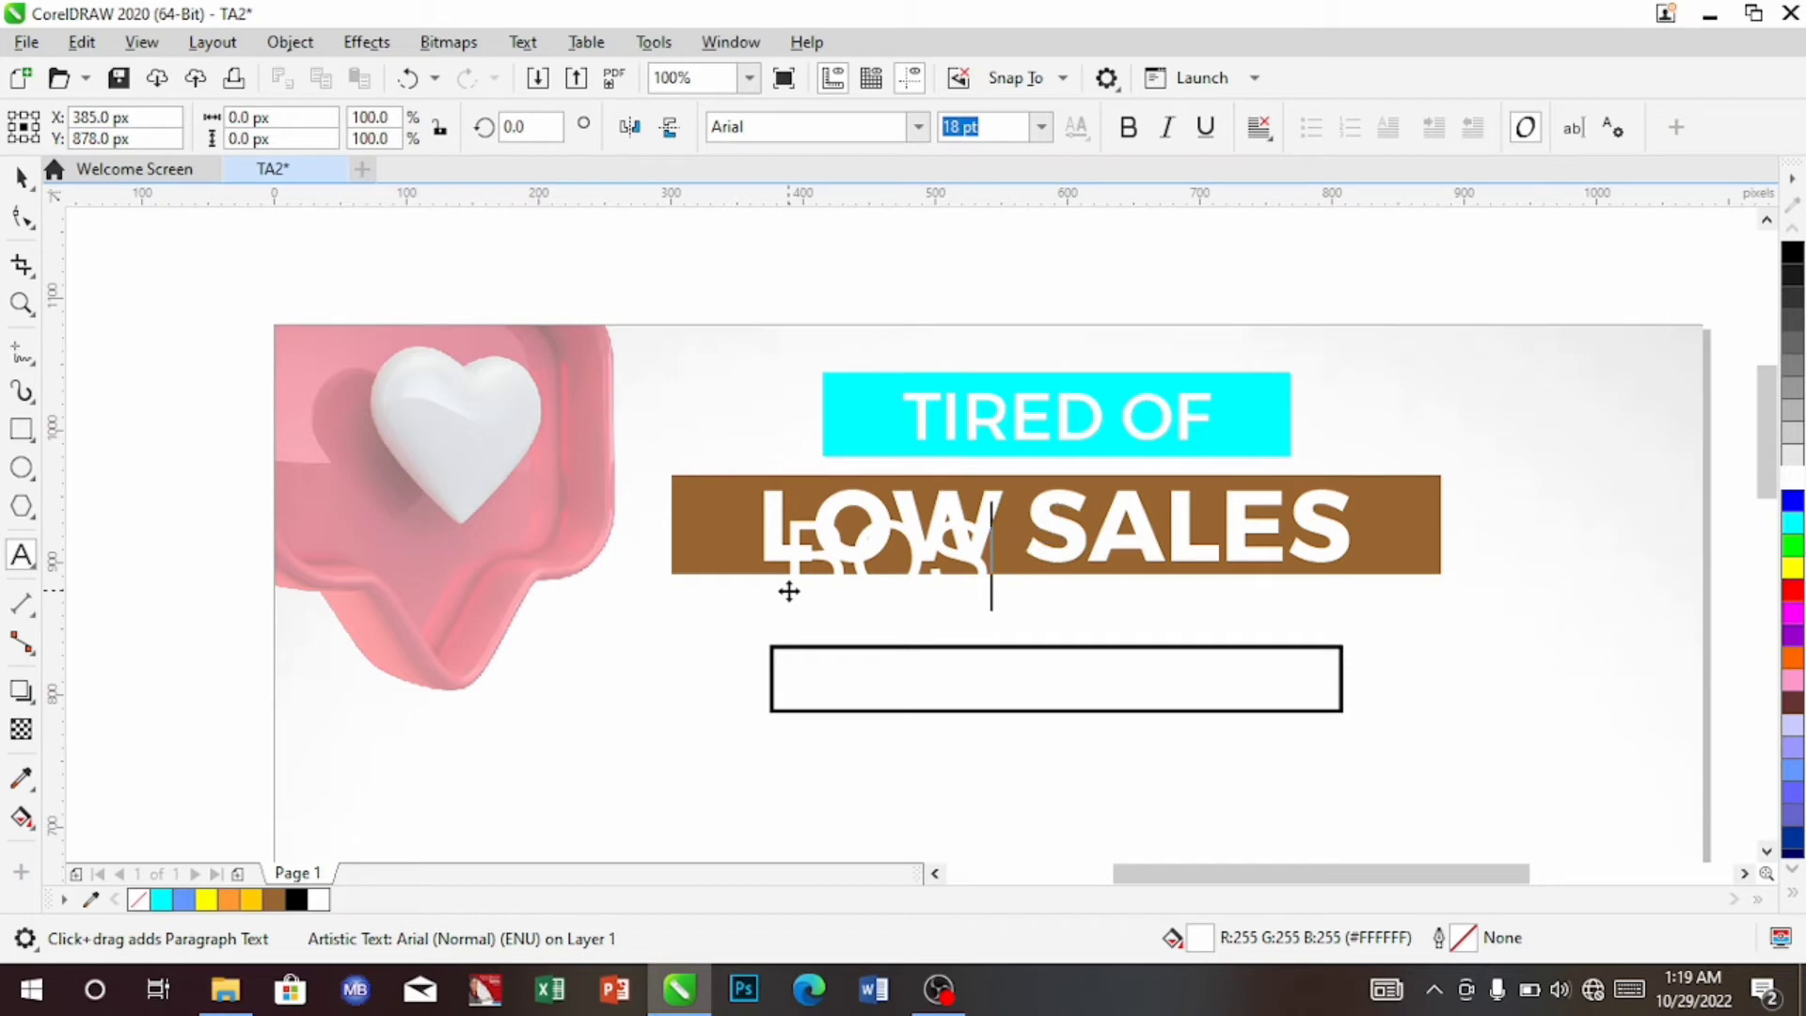
key(BackSpace)
text(OS)
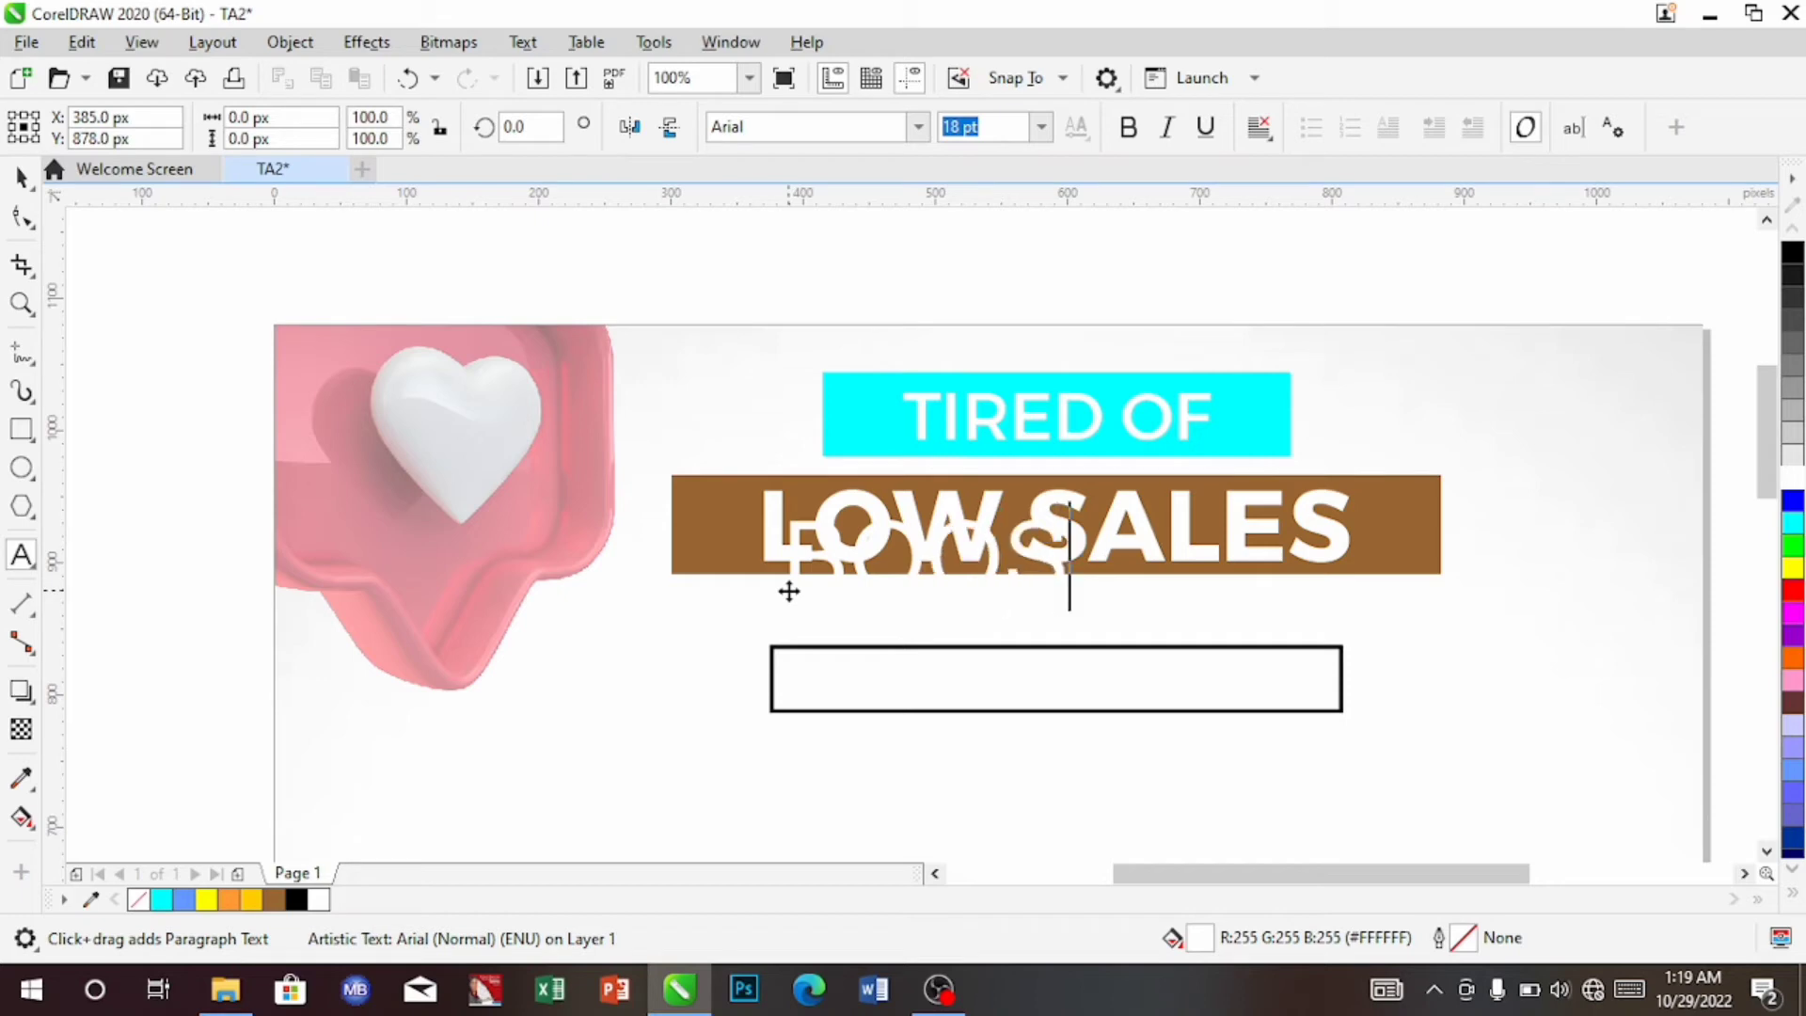
text(T)
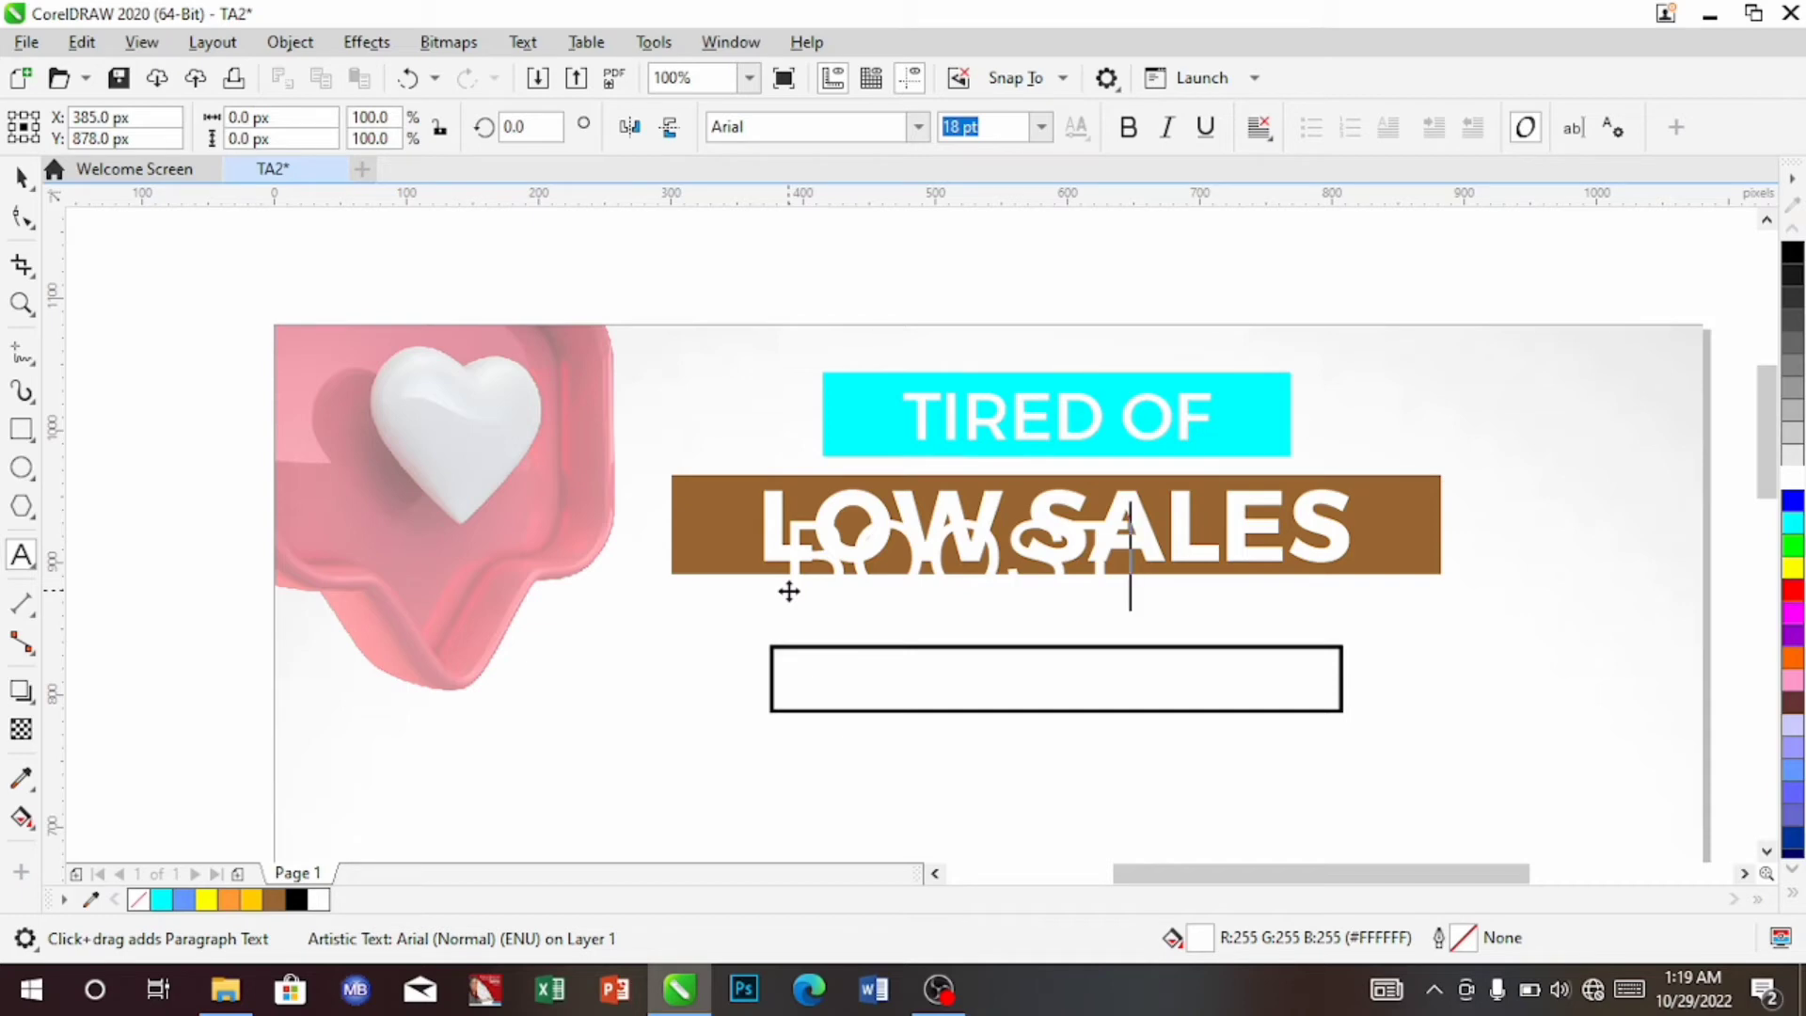
text( YOU)
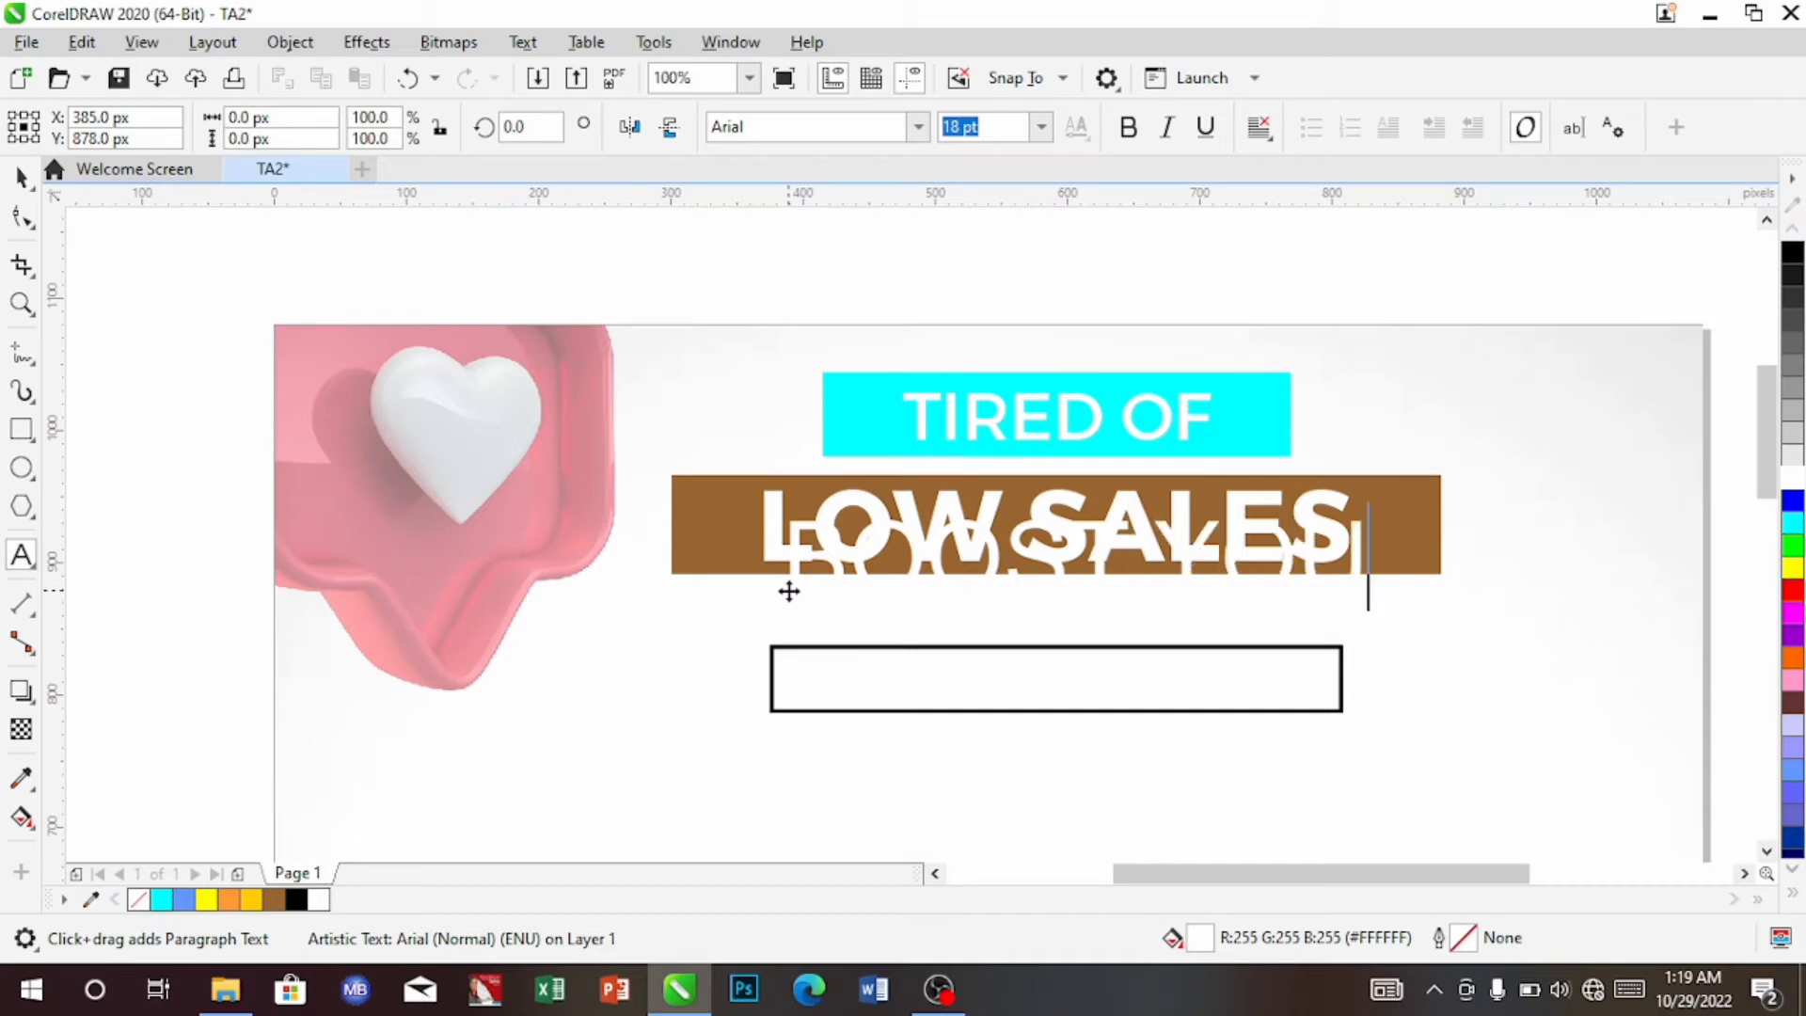
text(R)
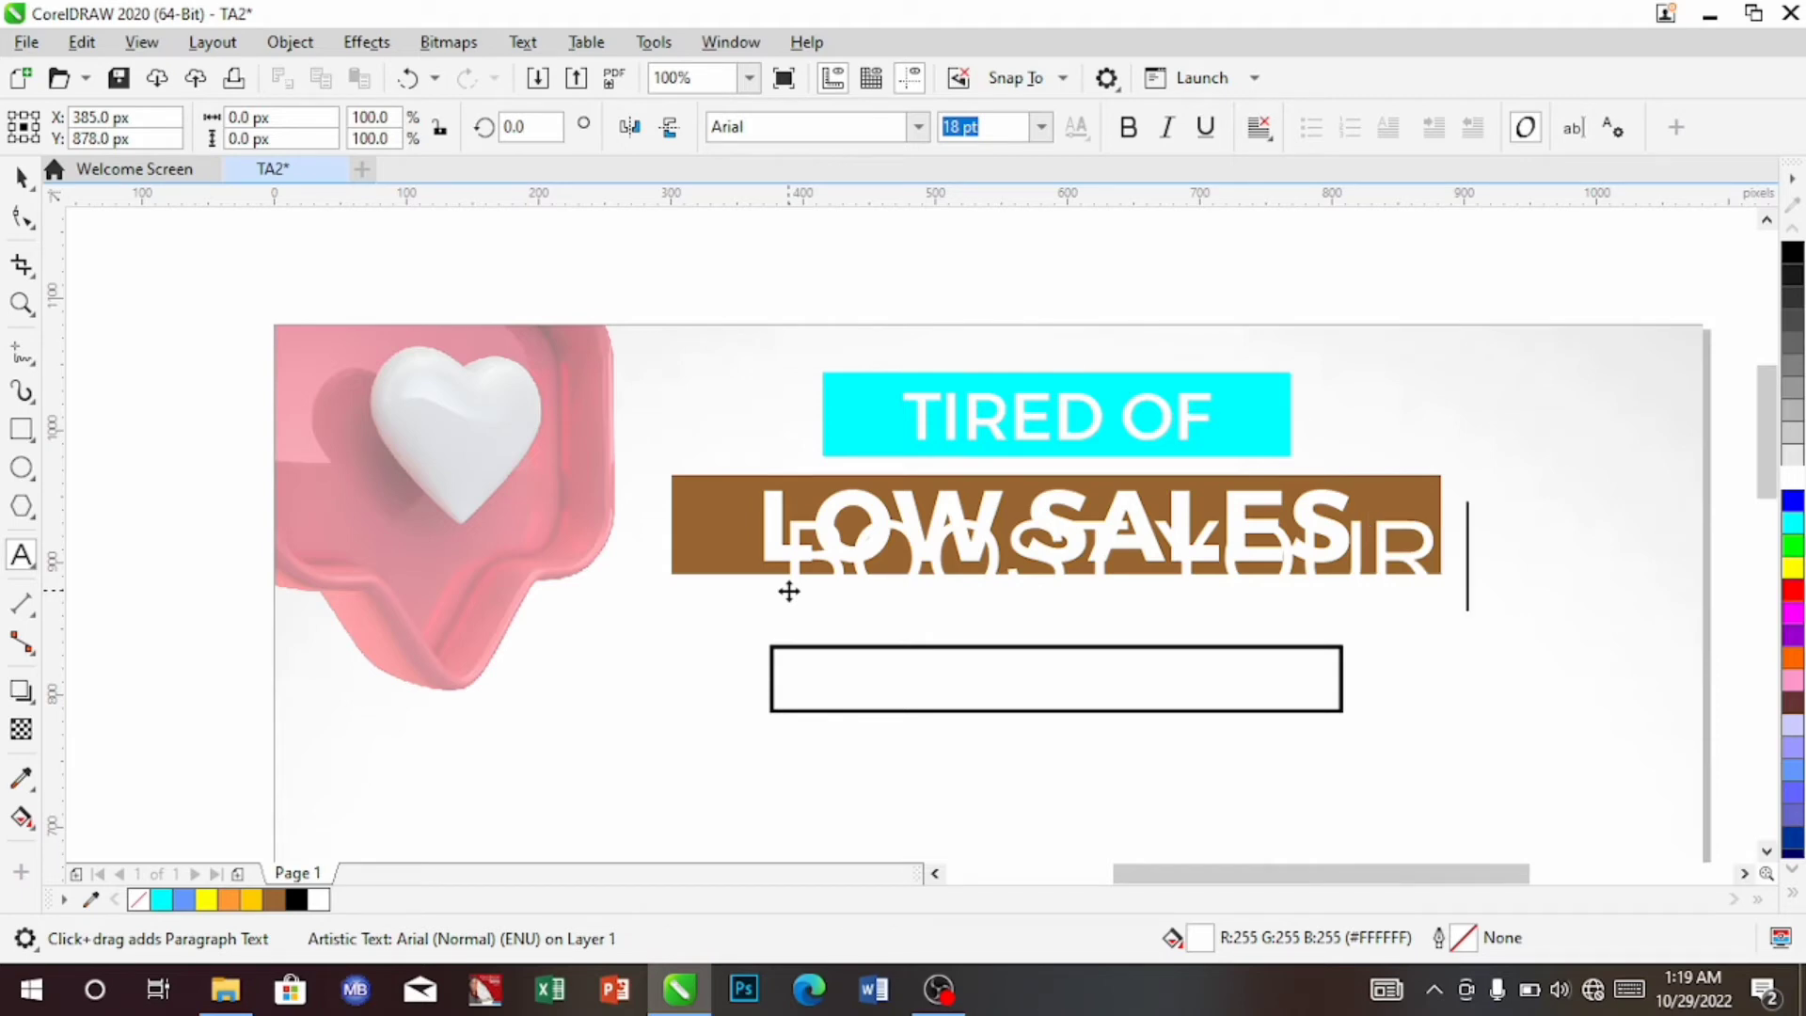
text( INSTAG)
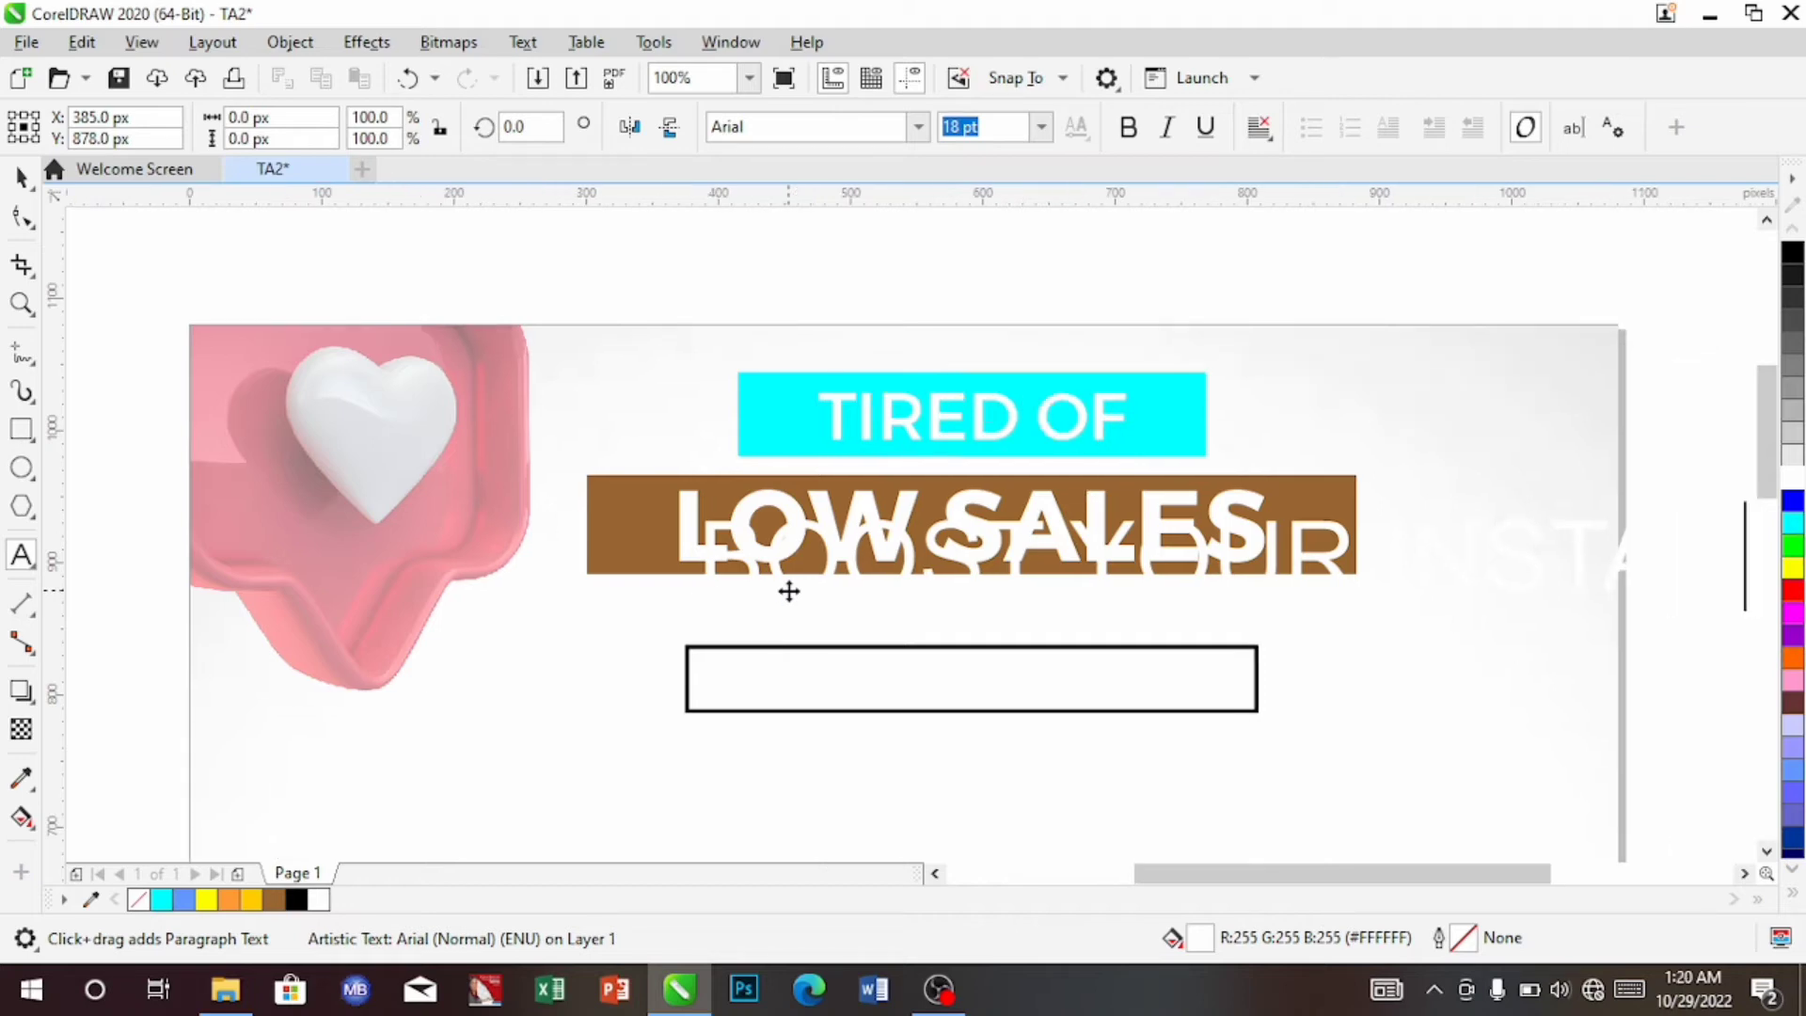
text(RA)
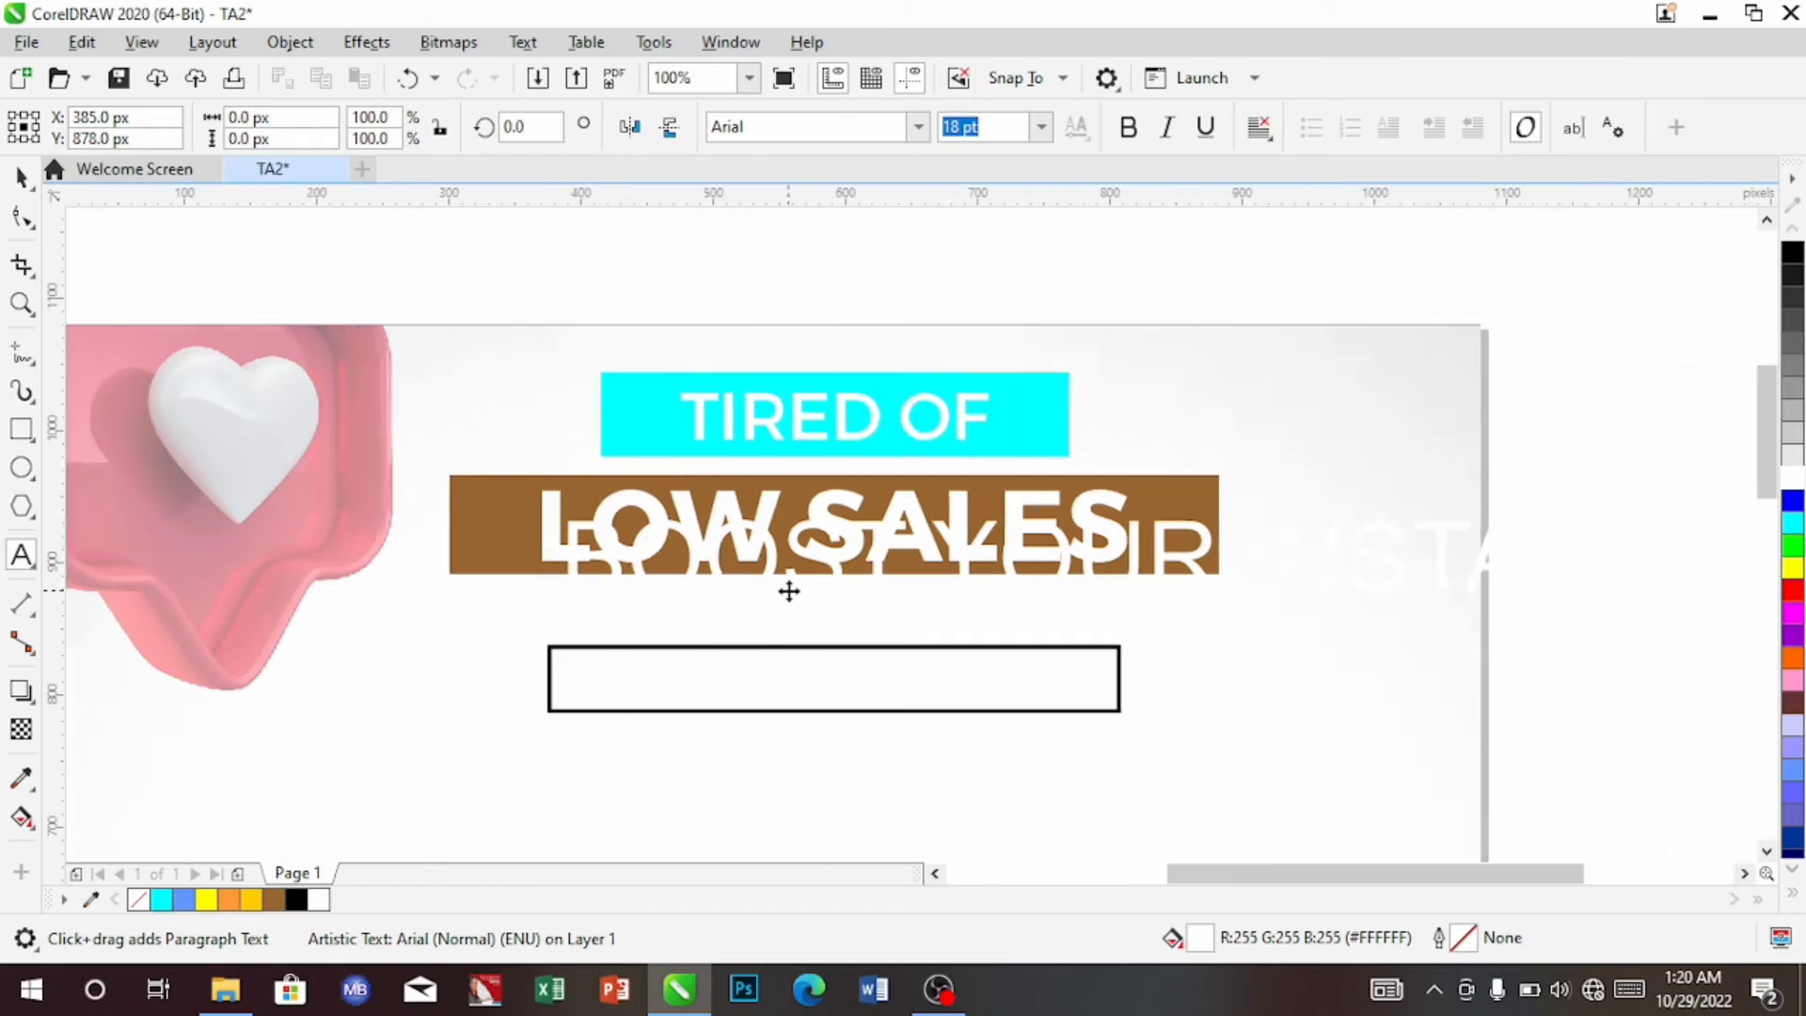
text(M)
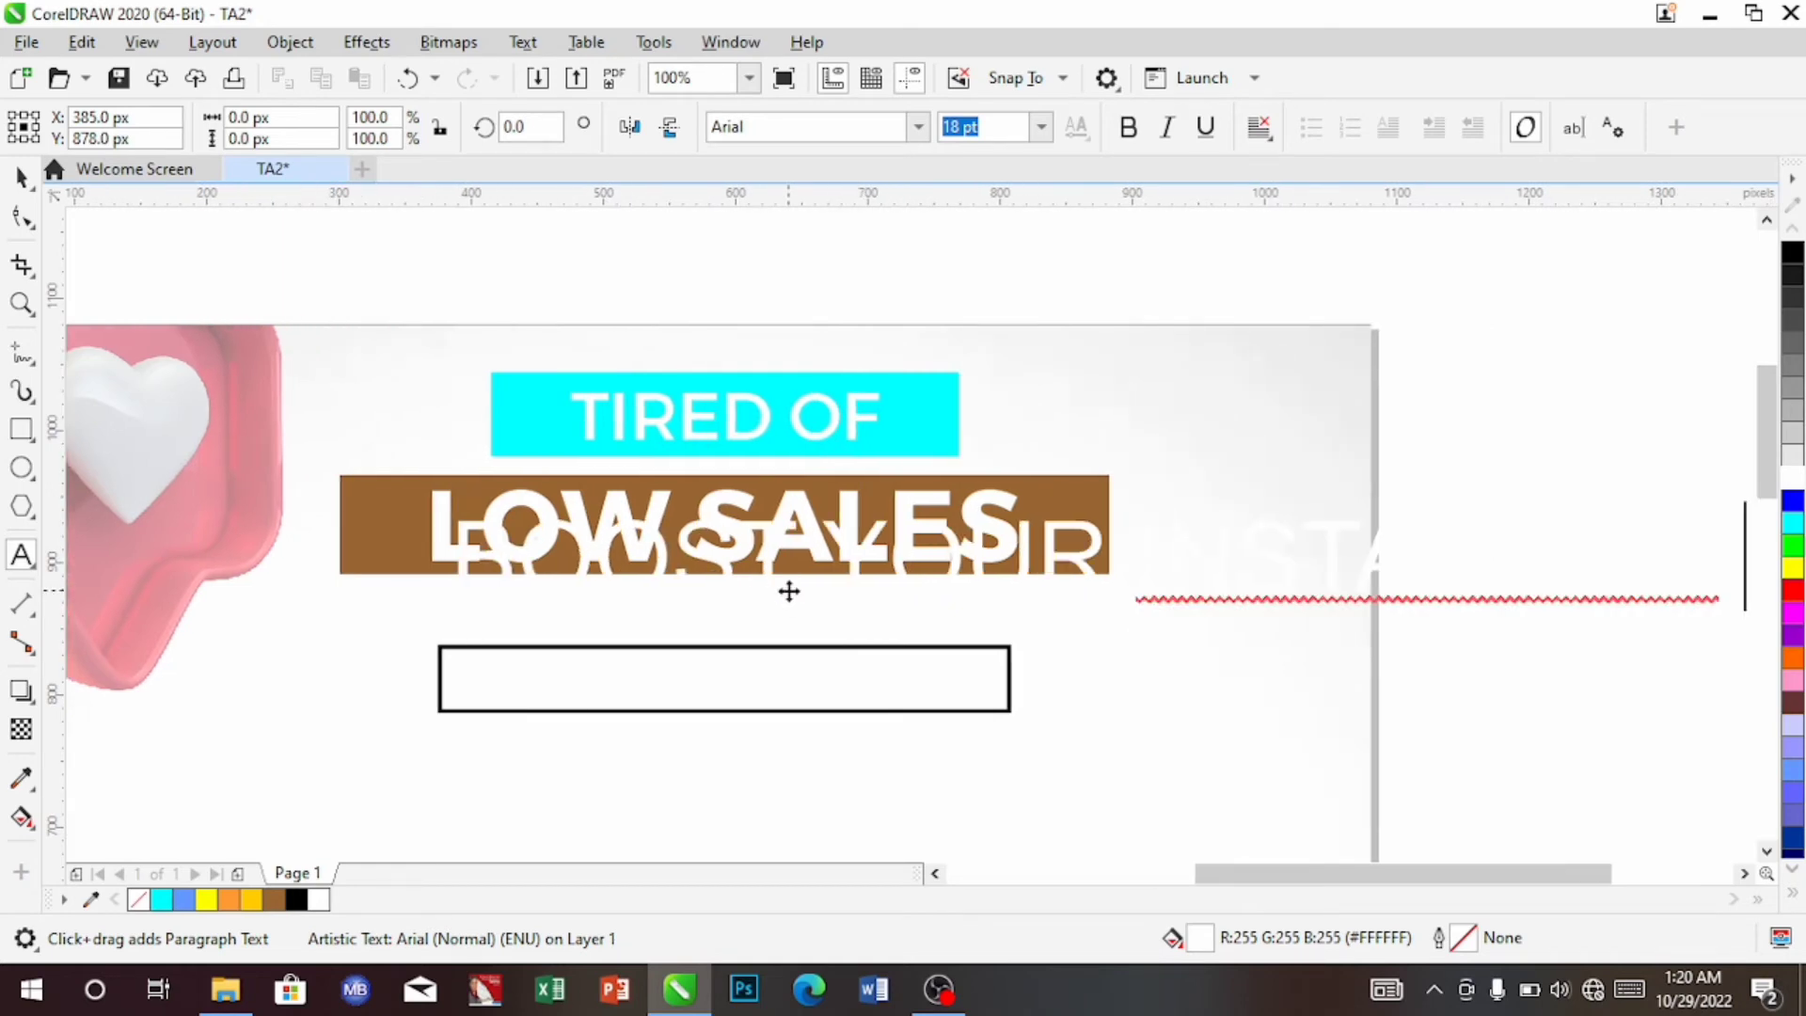
text( PAGE )
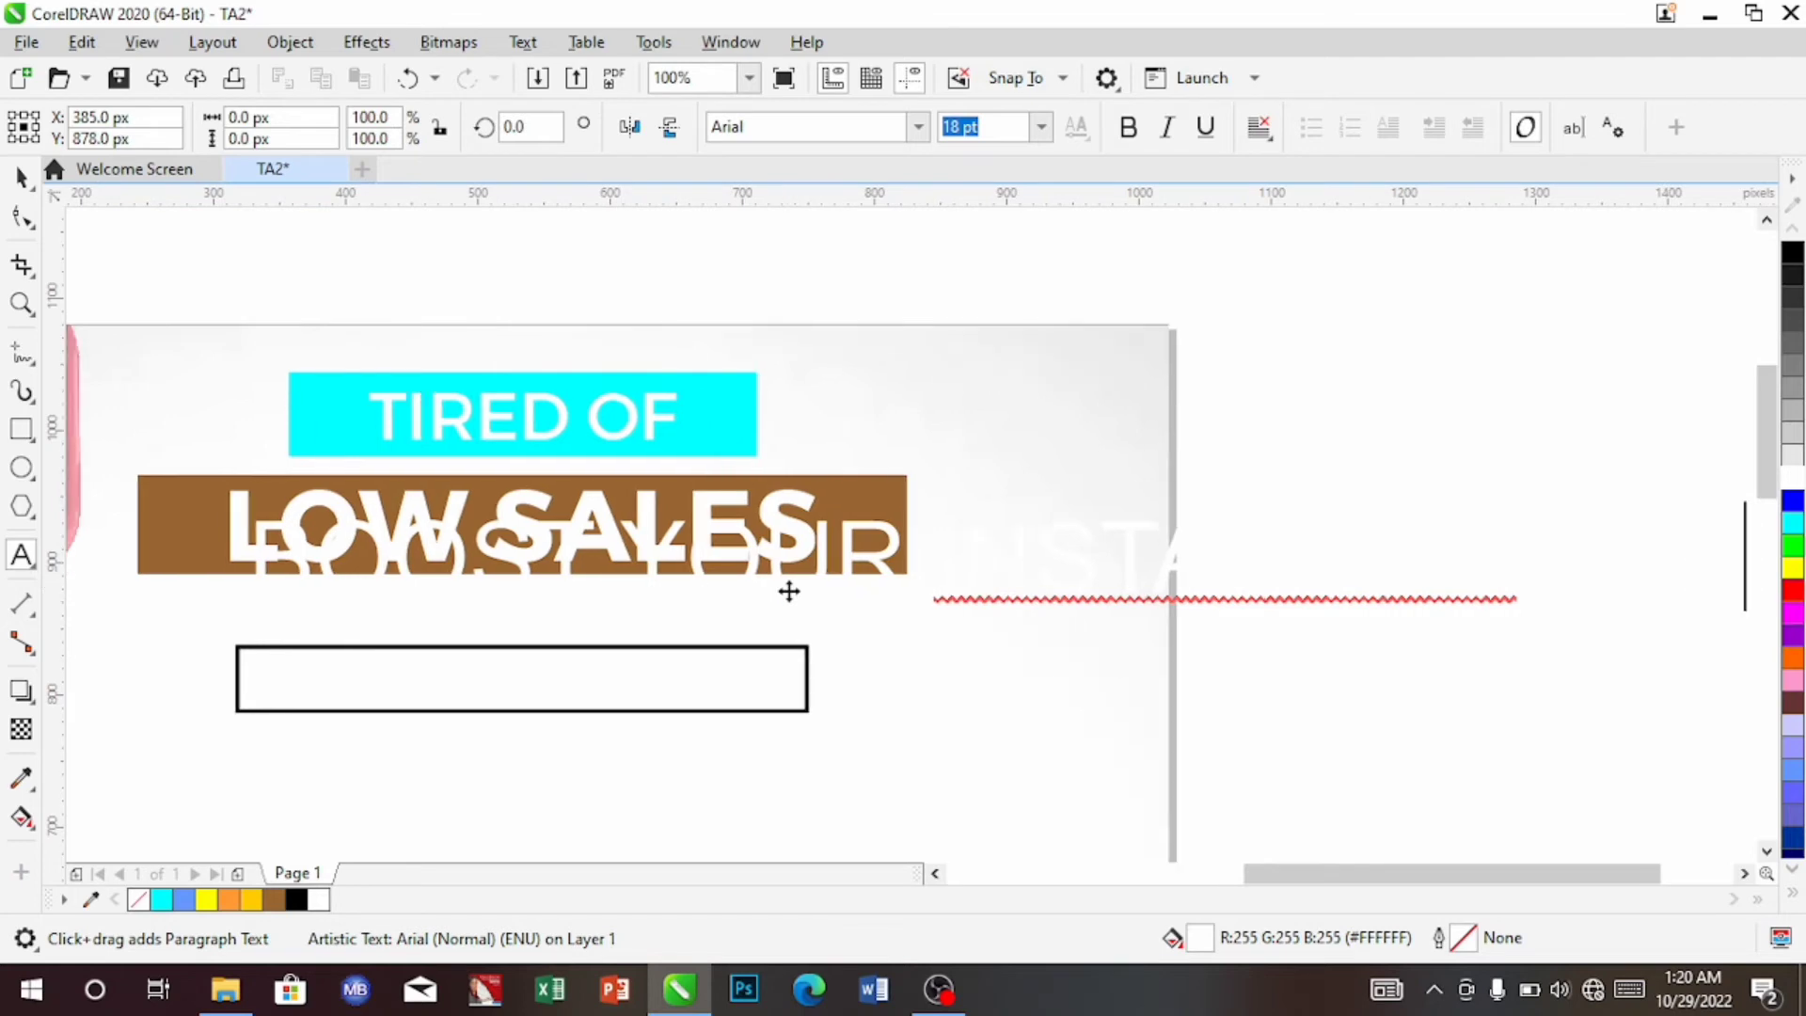
text(AN)
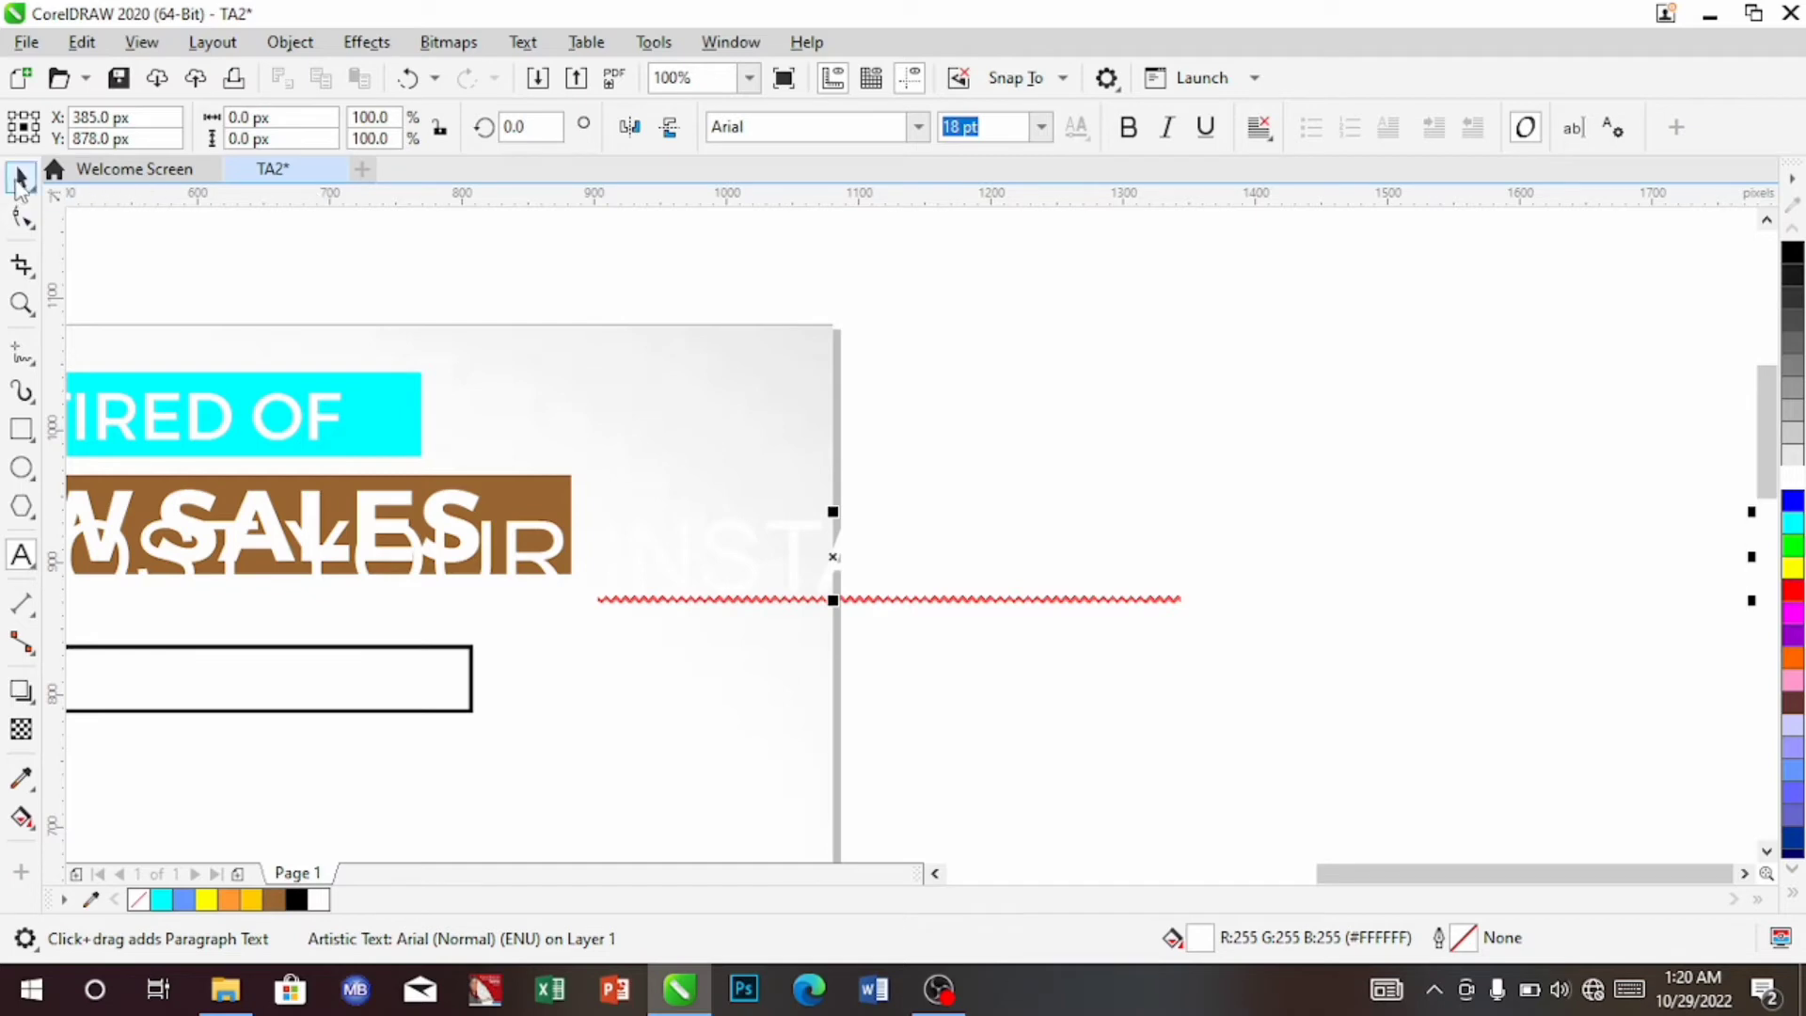
Set the BOOST YOUR INSTAGRAM PAGE NOW tagline to 9 pt and colour it black
click(20, 177)
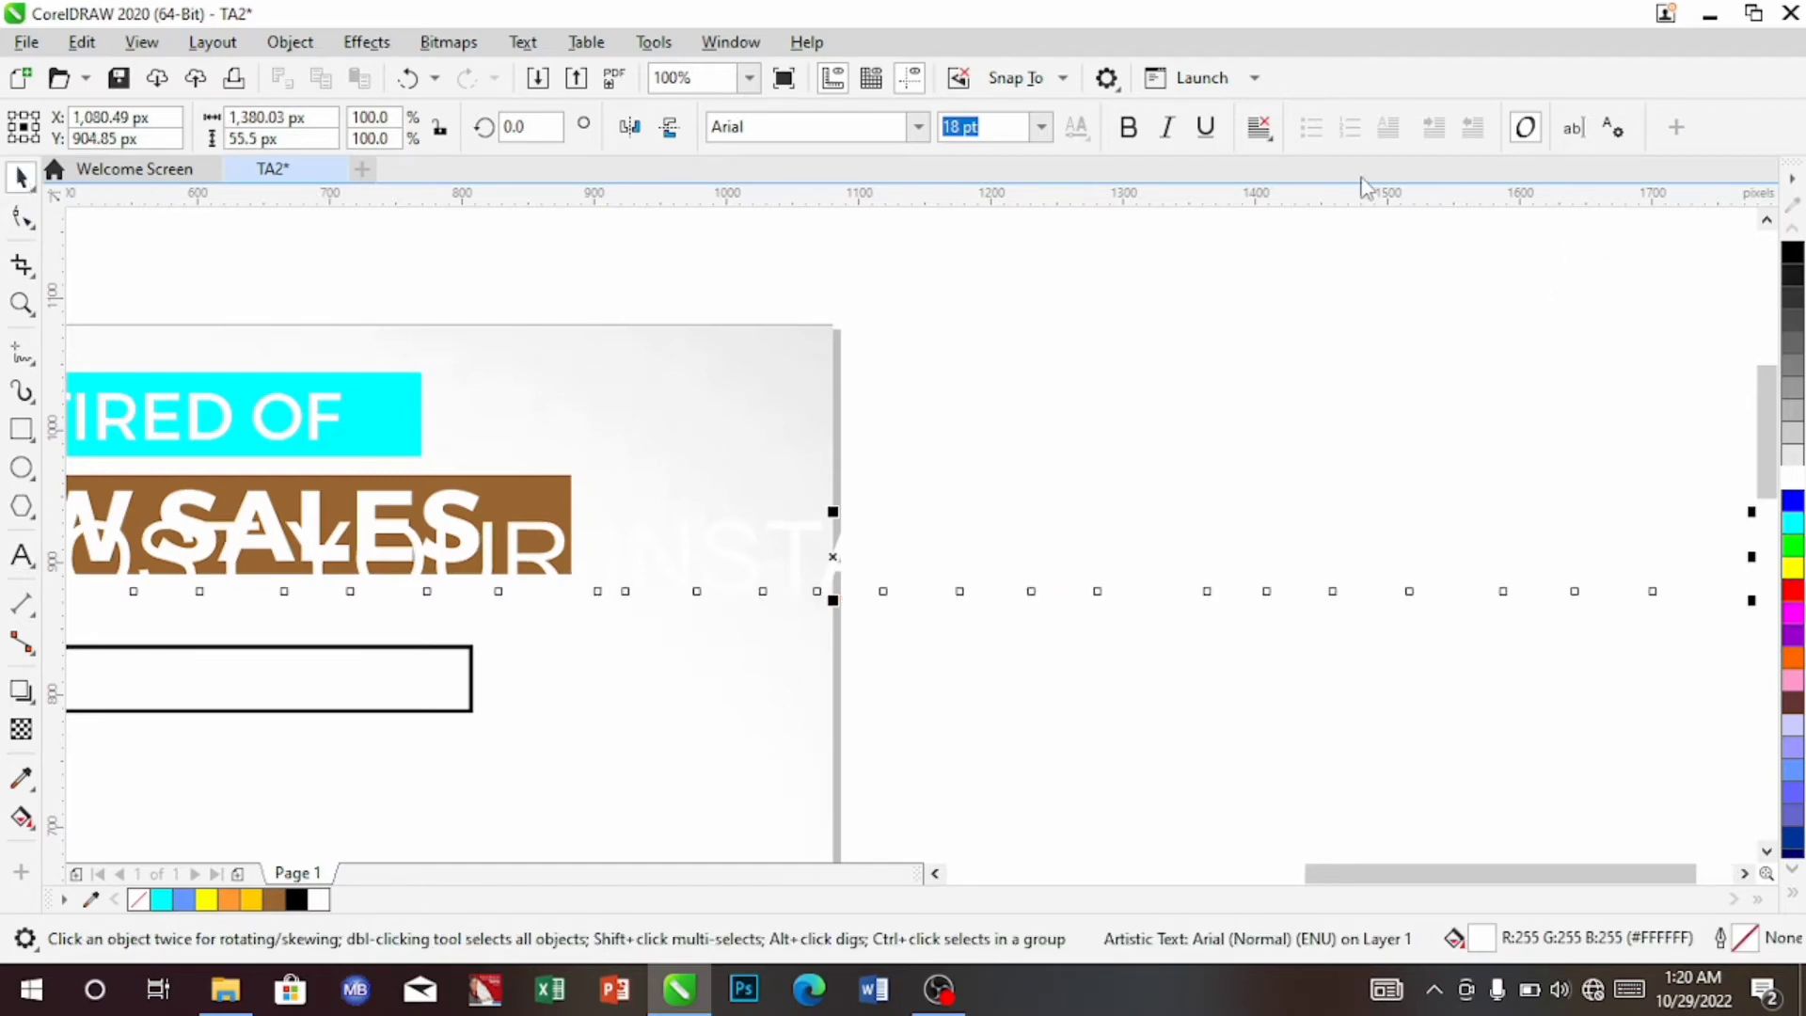
click(1039, 129)
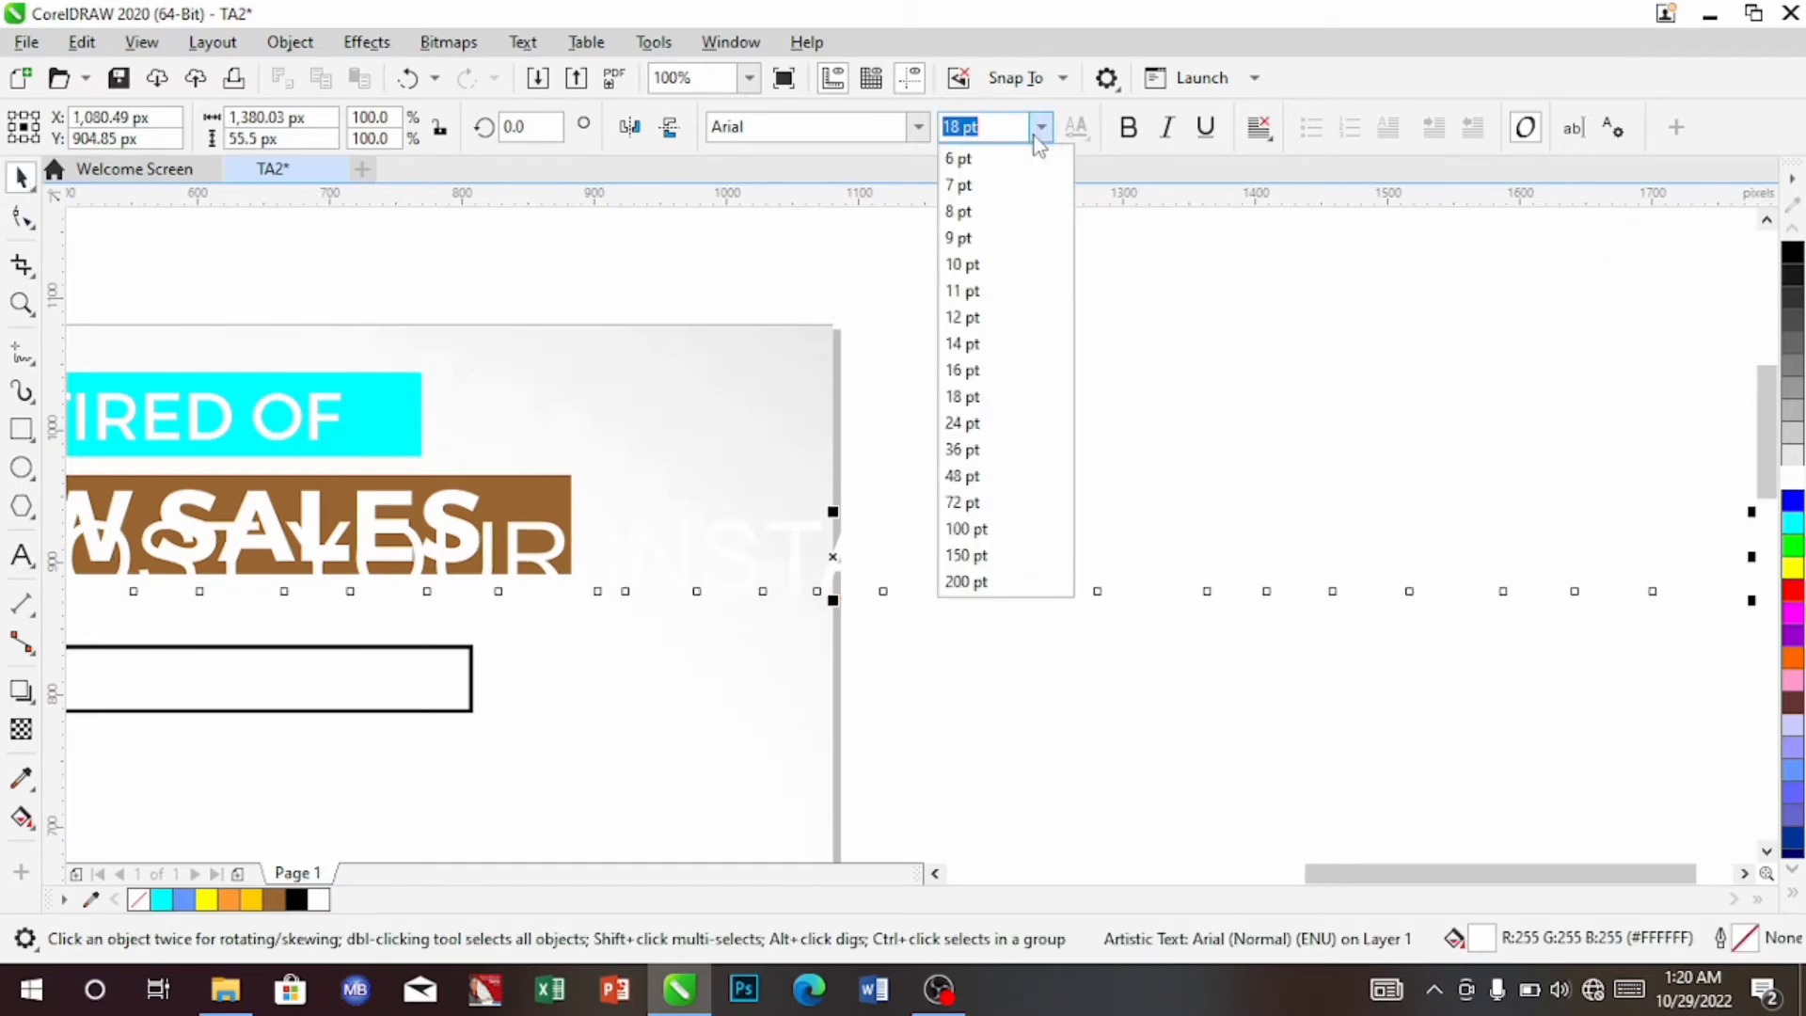
click(1002, 237)
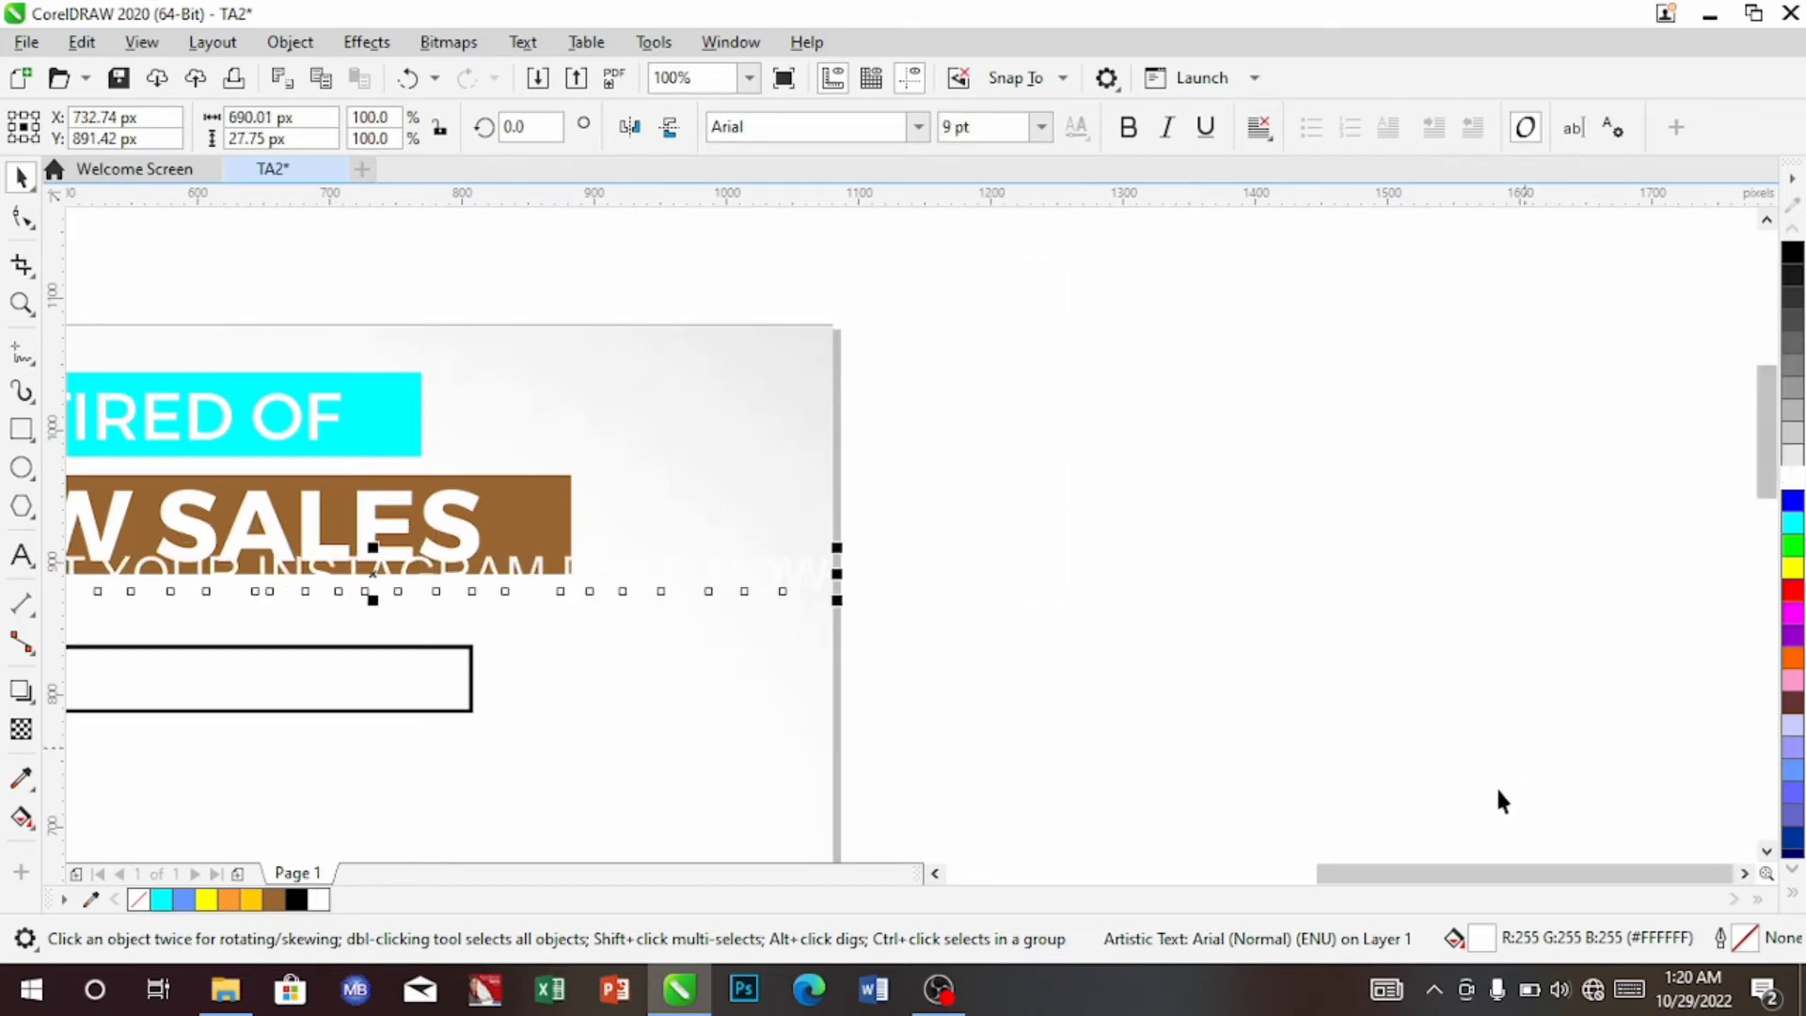
scroll(1474, 871, left, 1)
drag(1473, 869, 1300, 865)
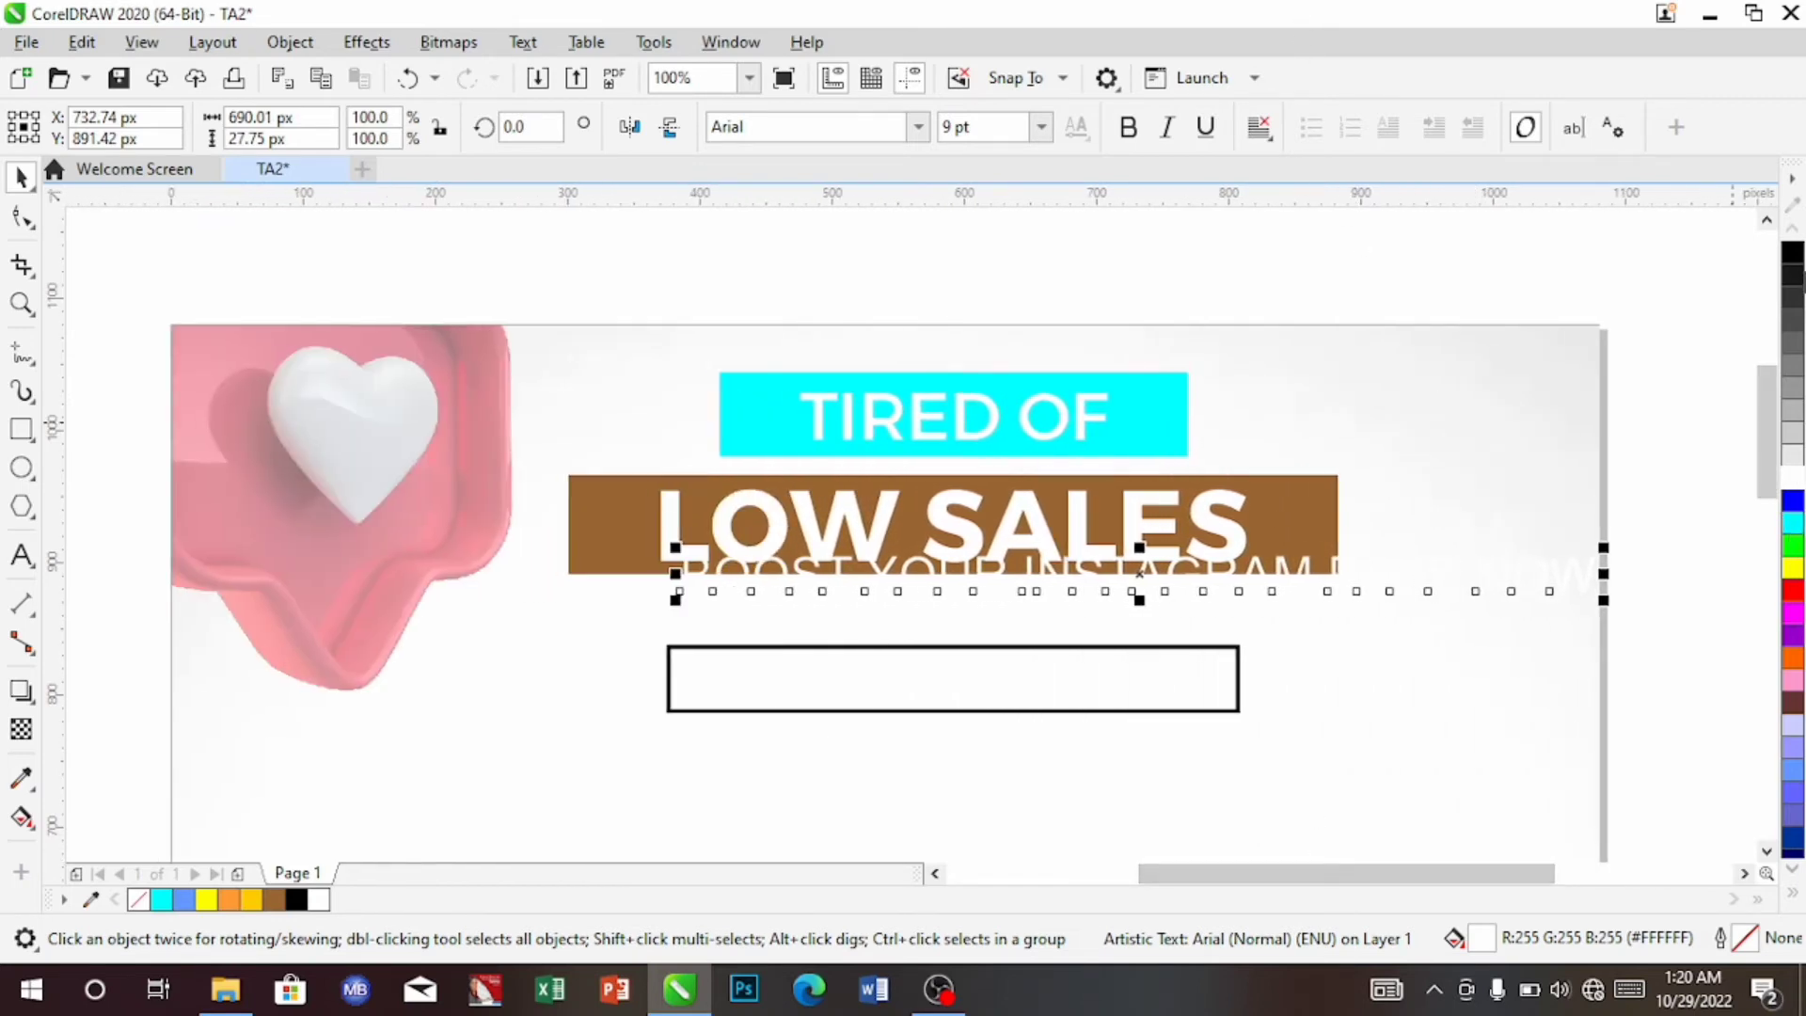
click(1794, 254)
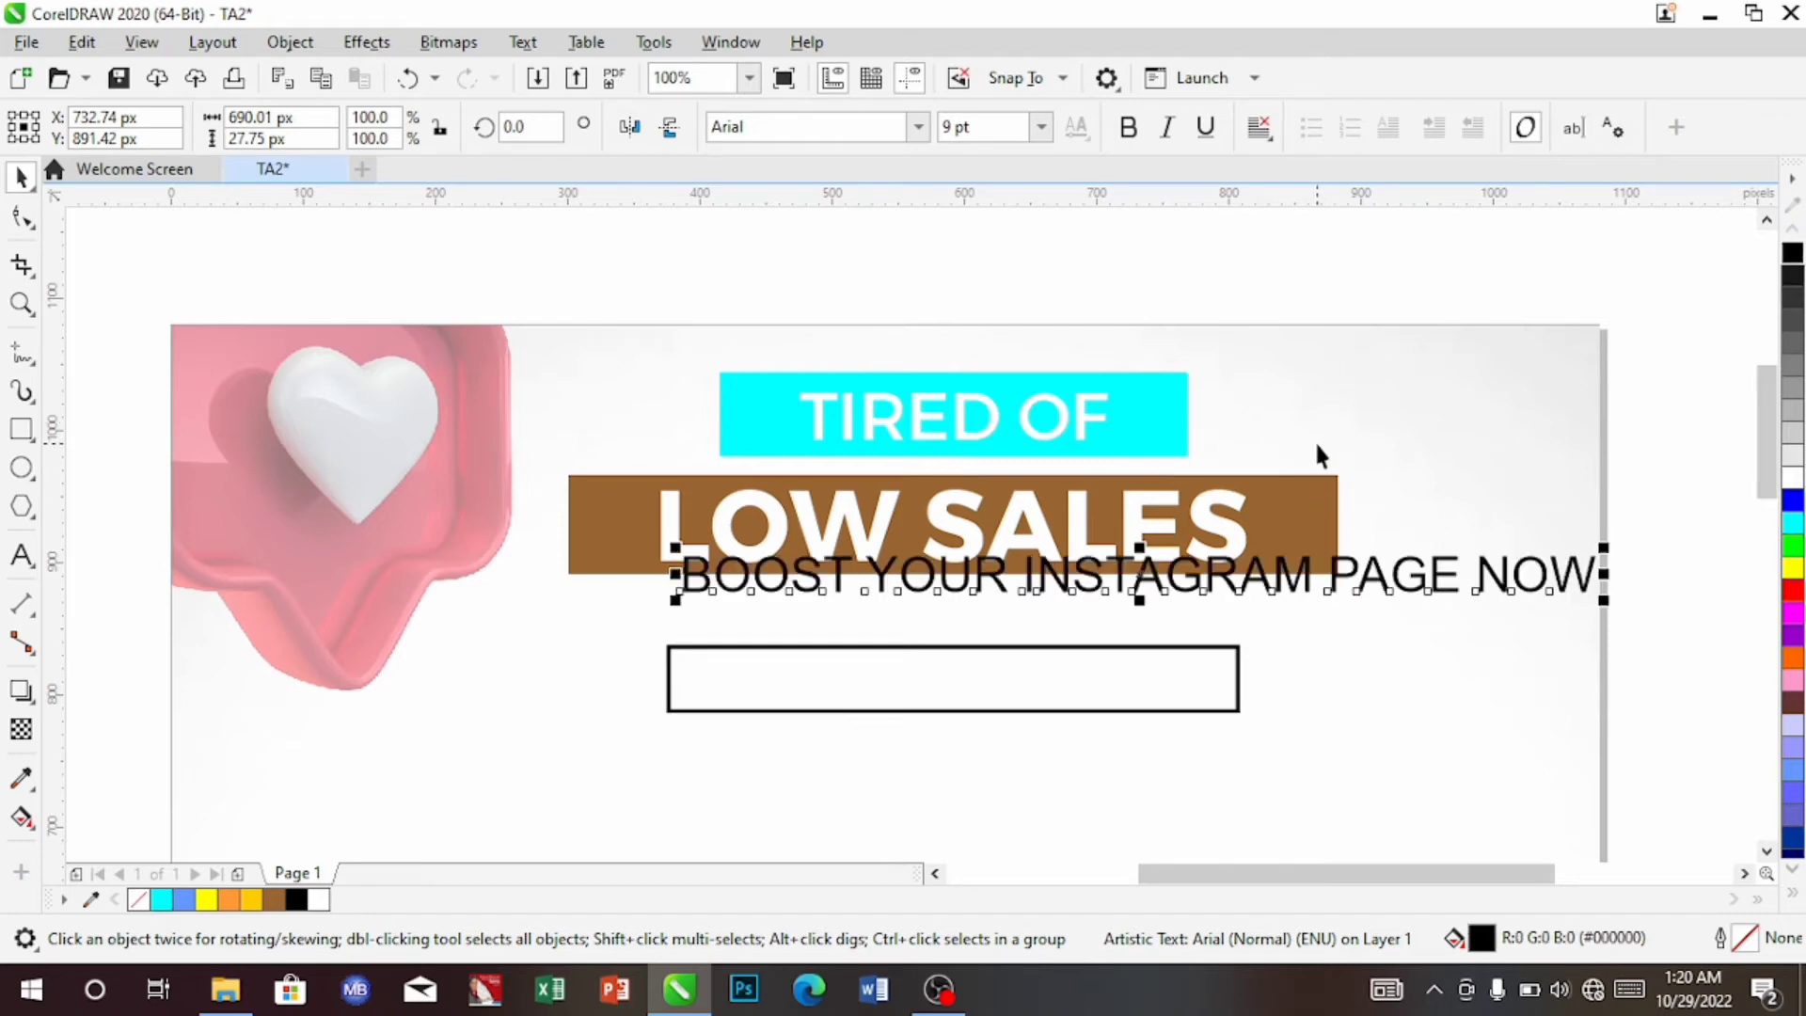
click(919, 139)
click(919, 131)
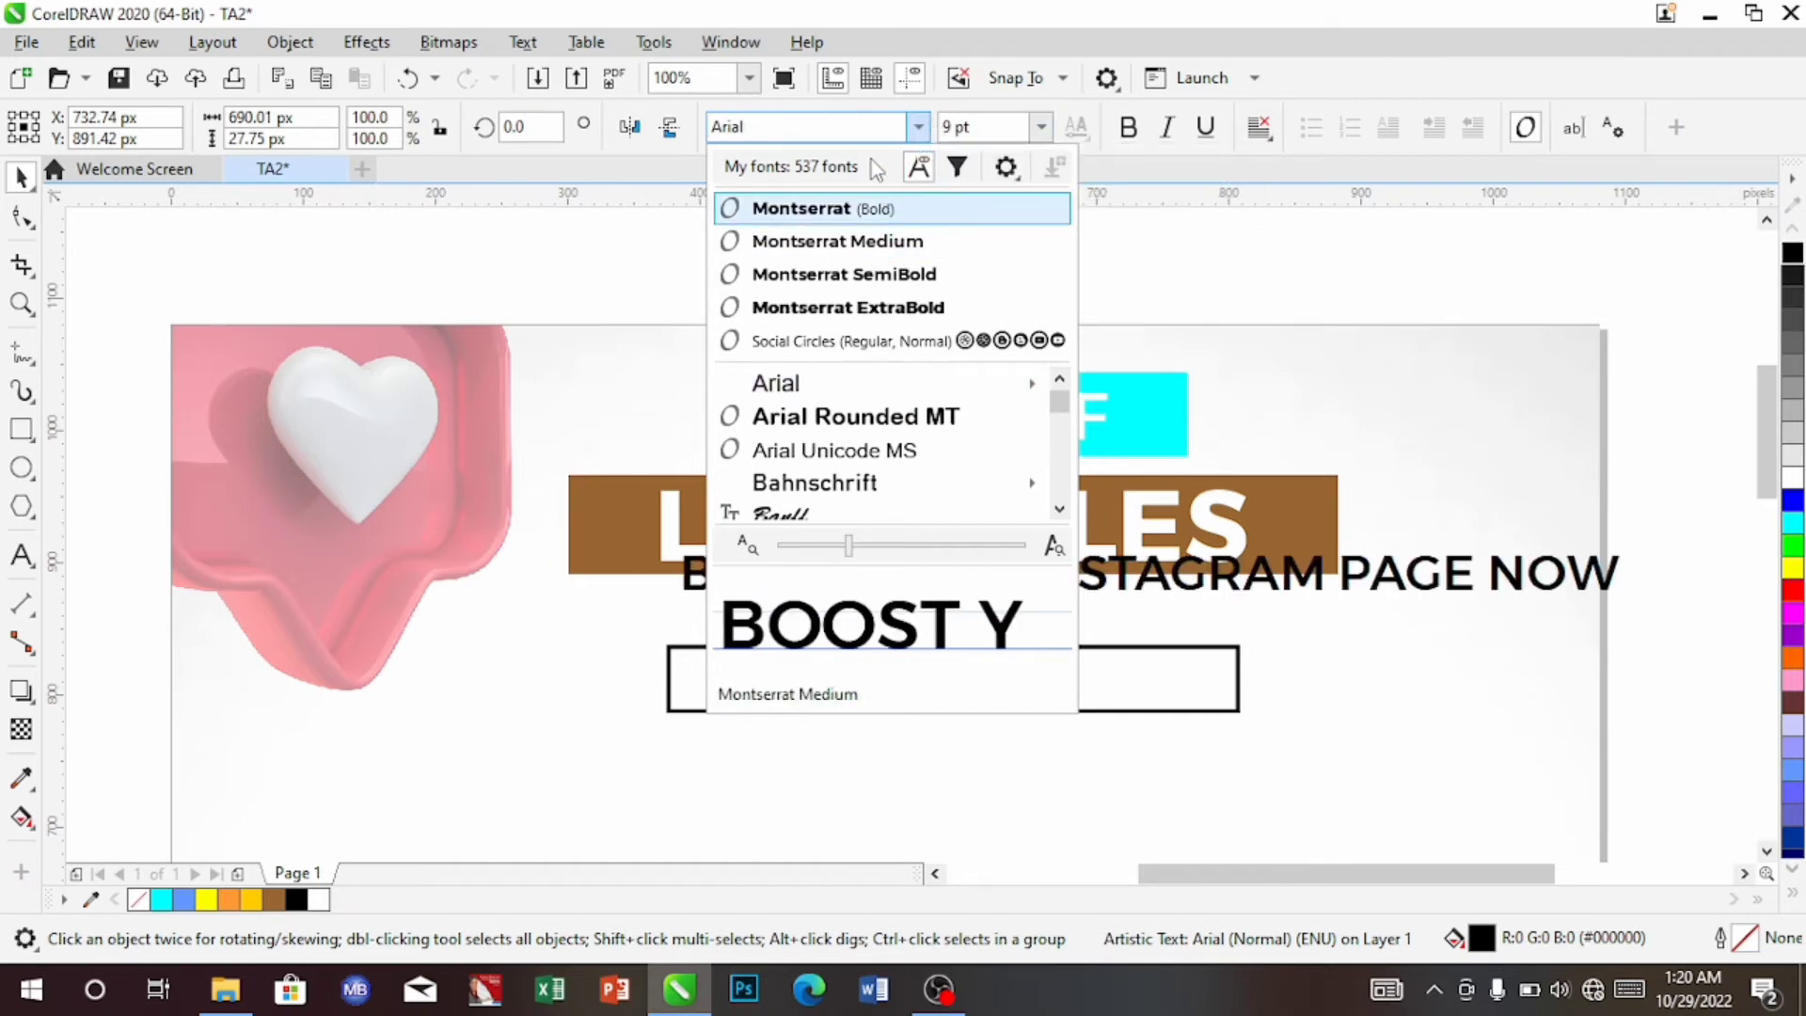
Set the tagline in Montserrat Medium at 8 pt
click(897, 250)
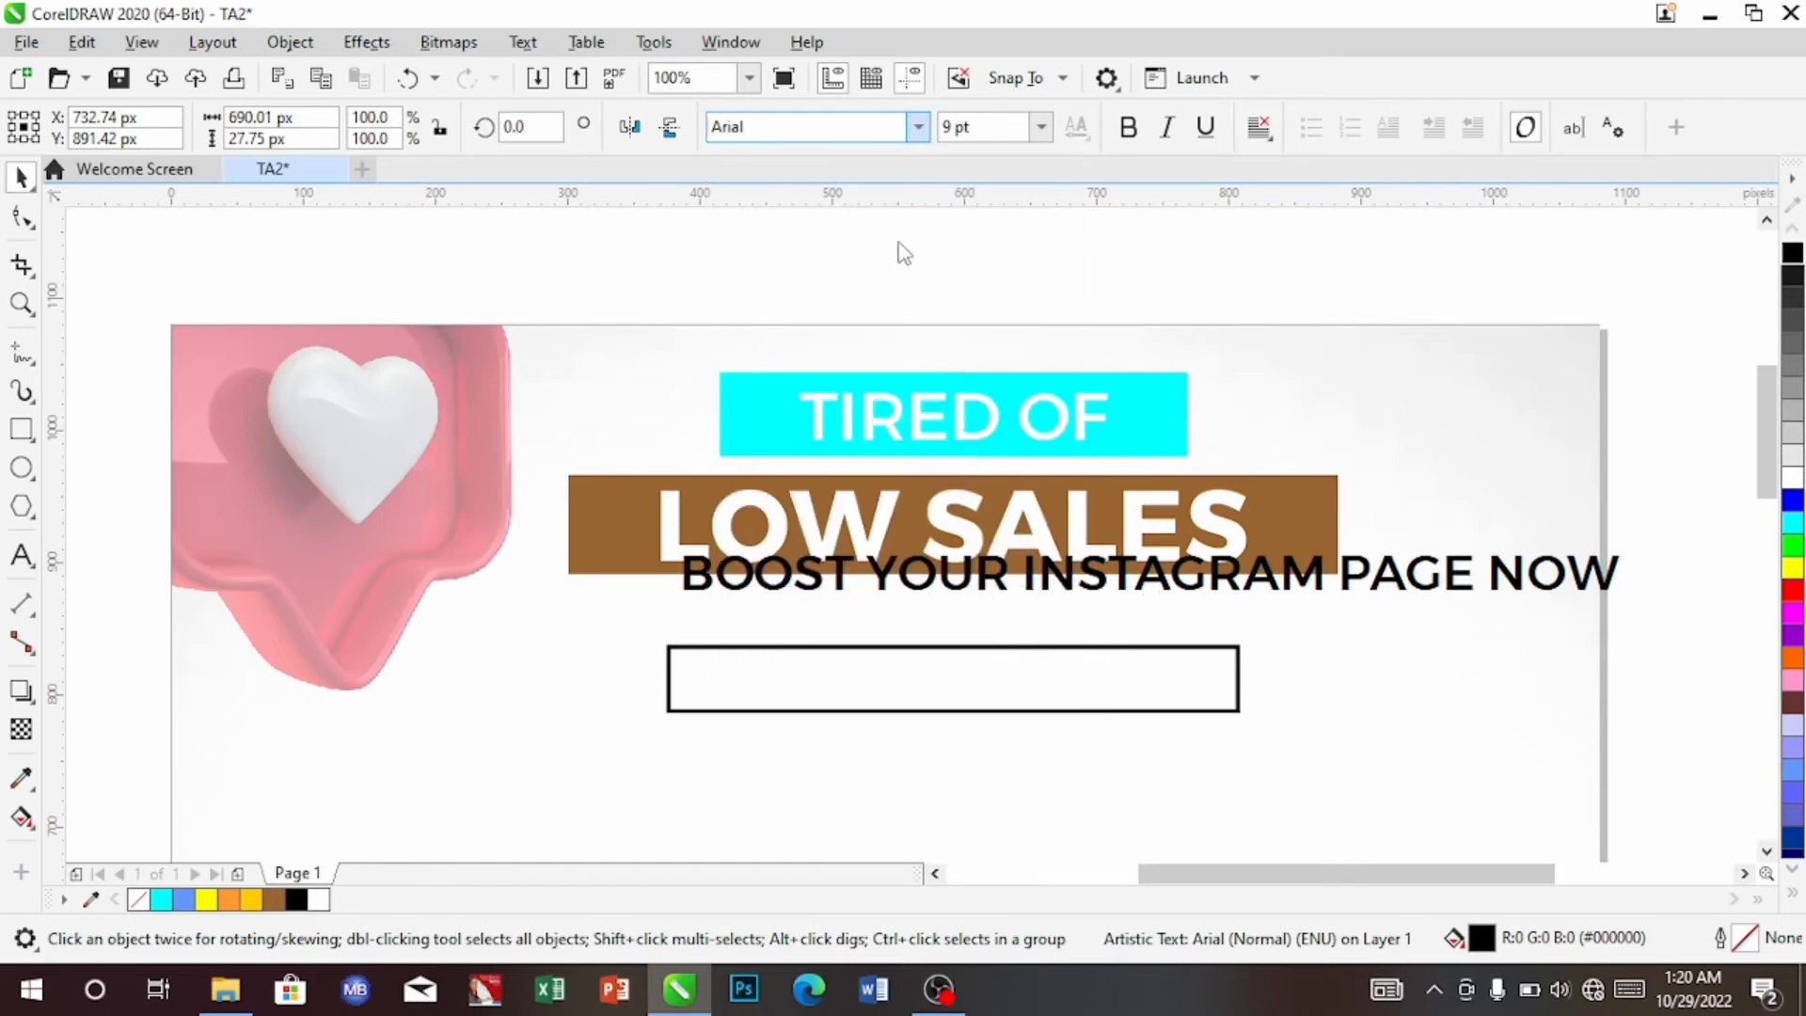
click(1040, 130)
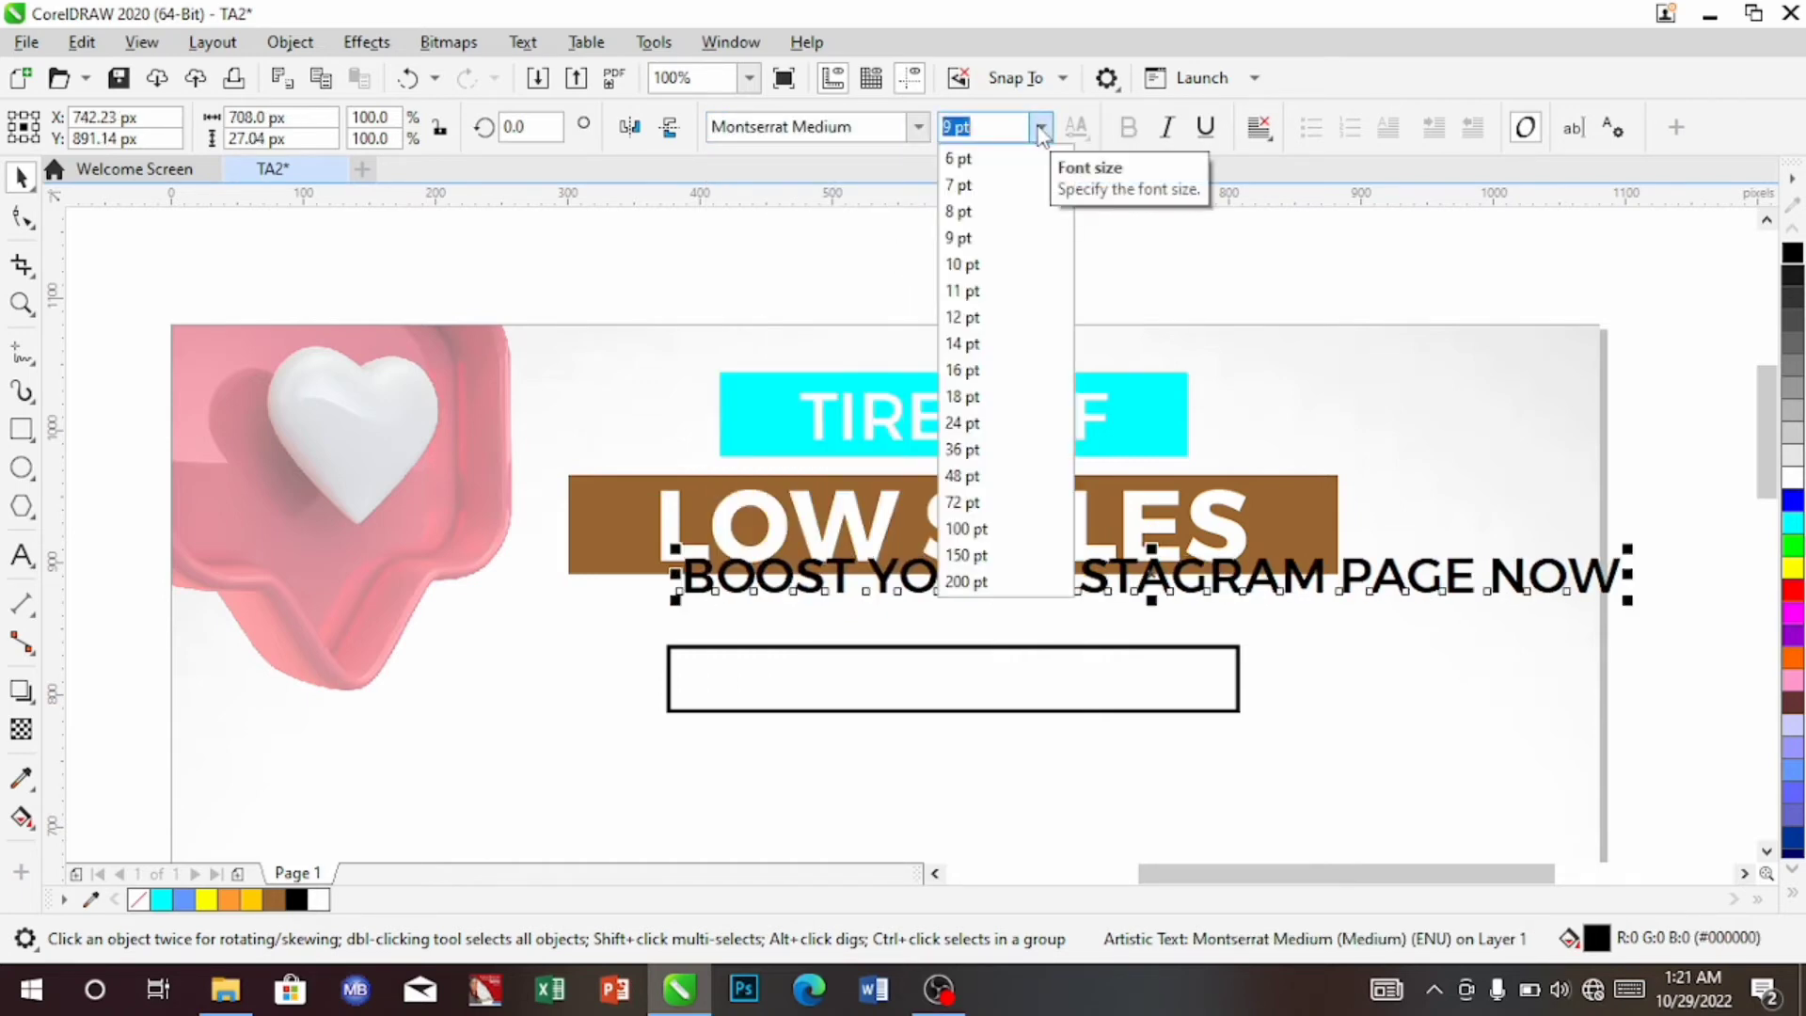
click(997, 216)
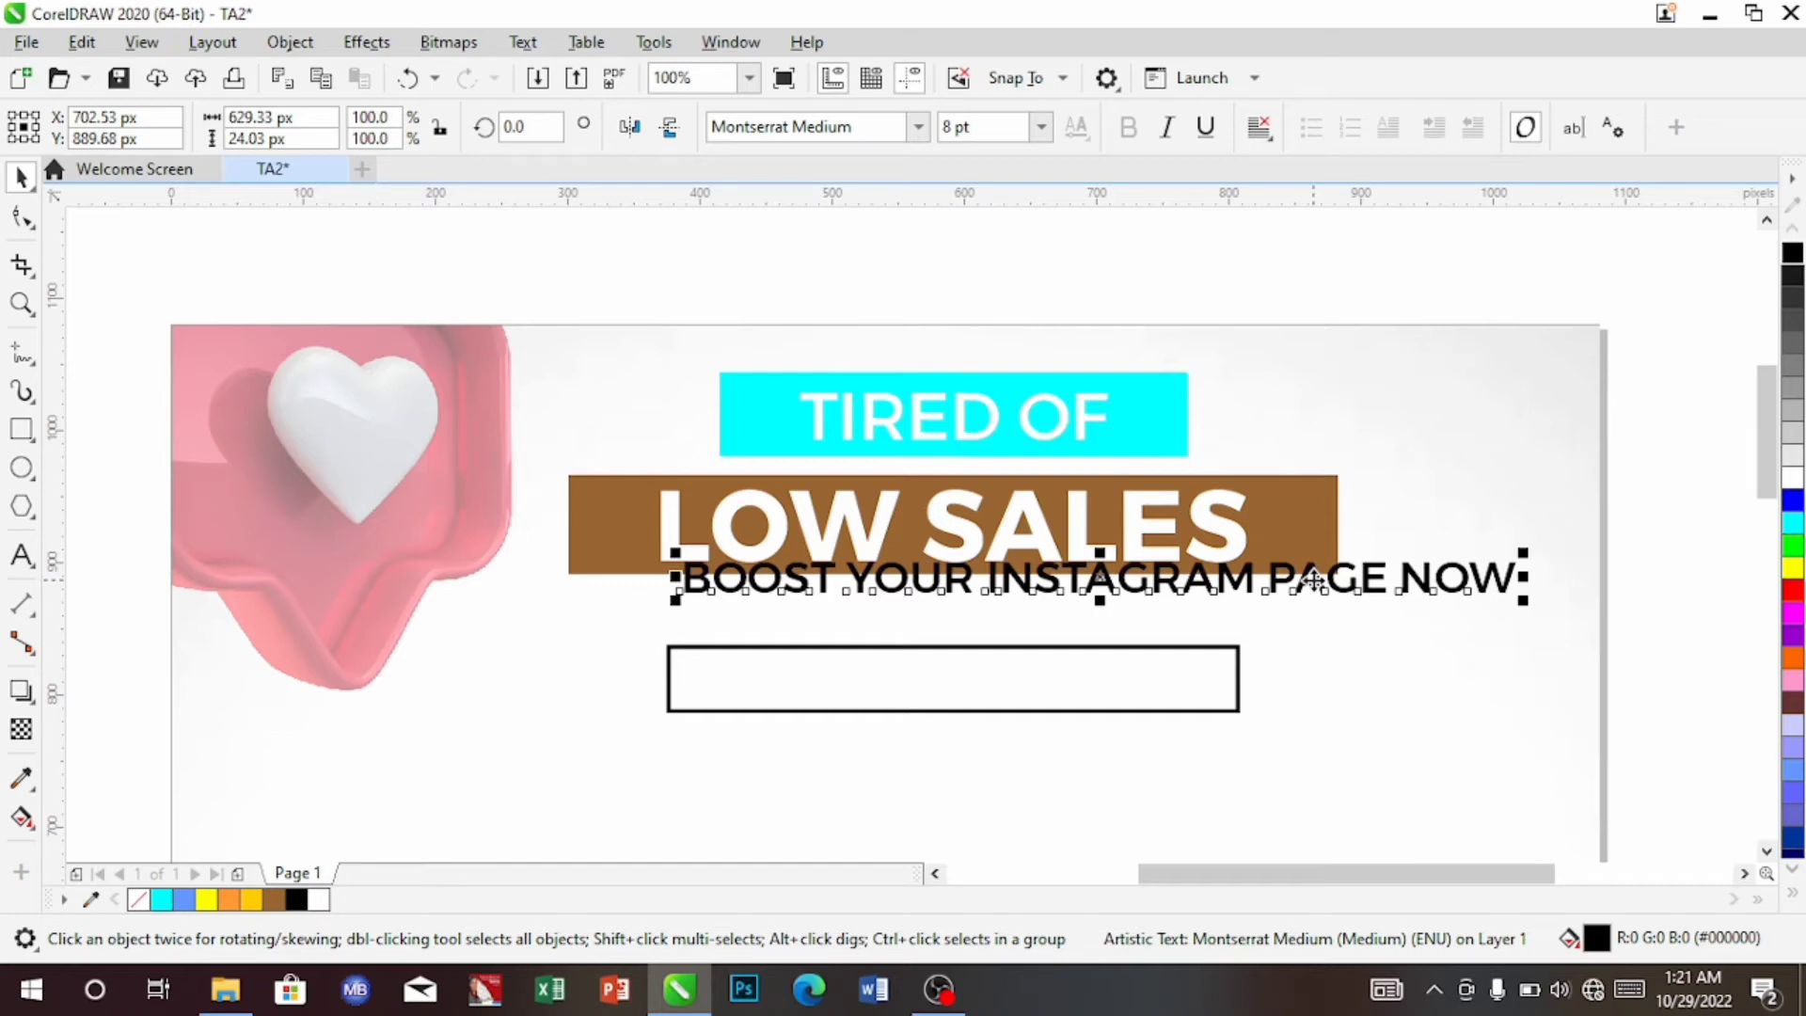
Move the tagline under the brown bar, scale it to about 7 pt, and centre it
drag(1314, 580, 1157, 607)
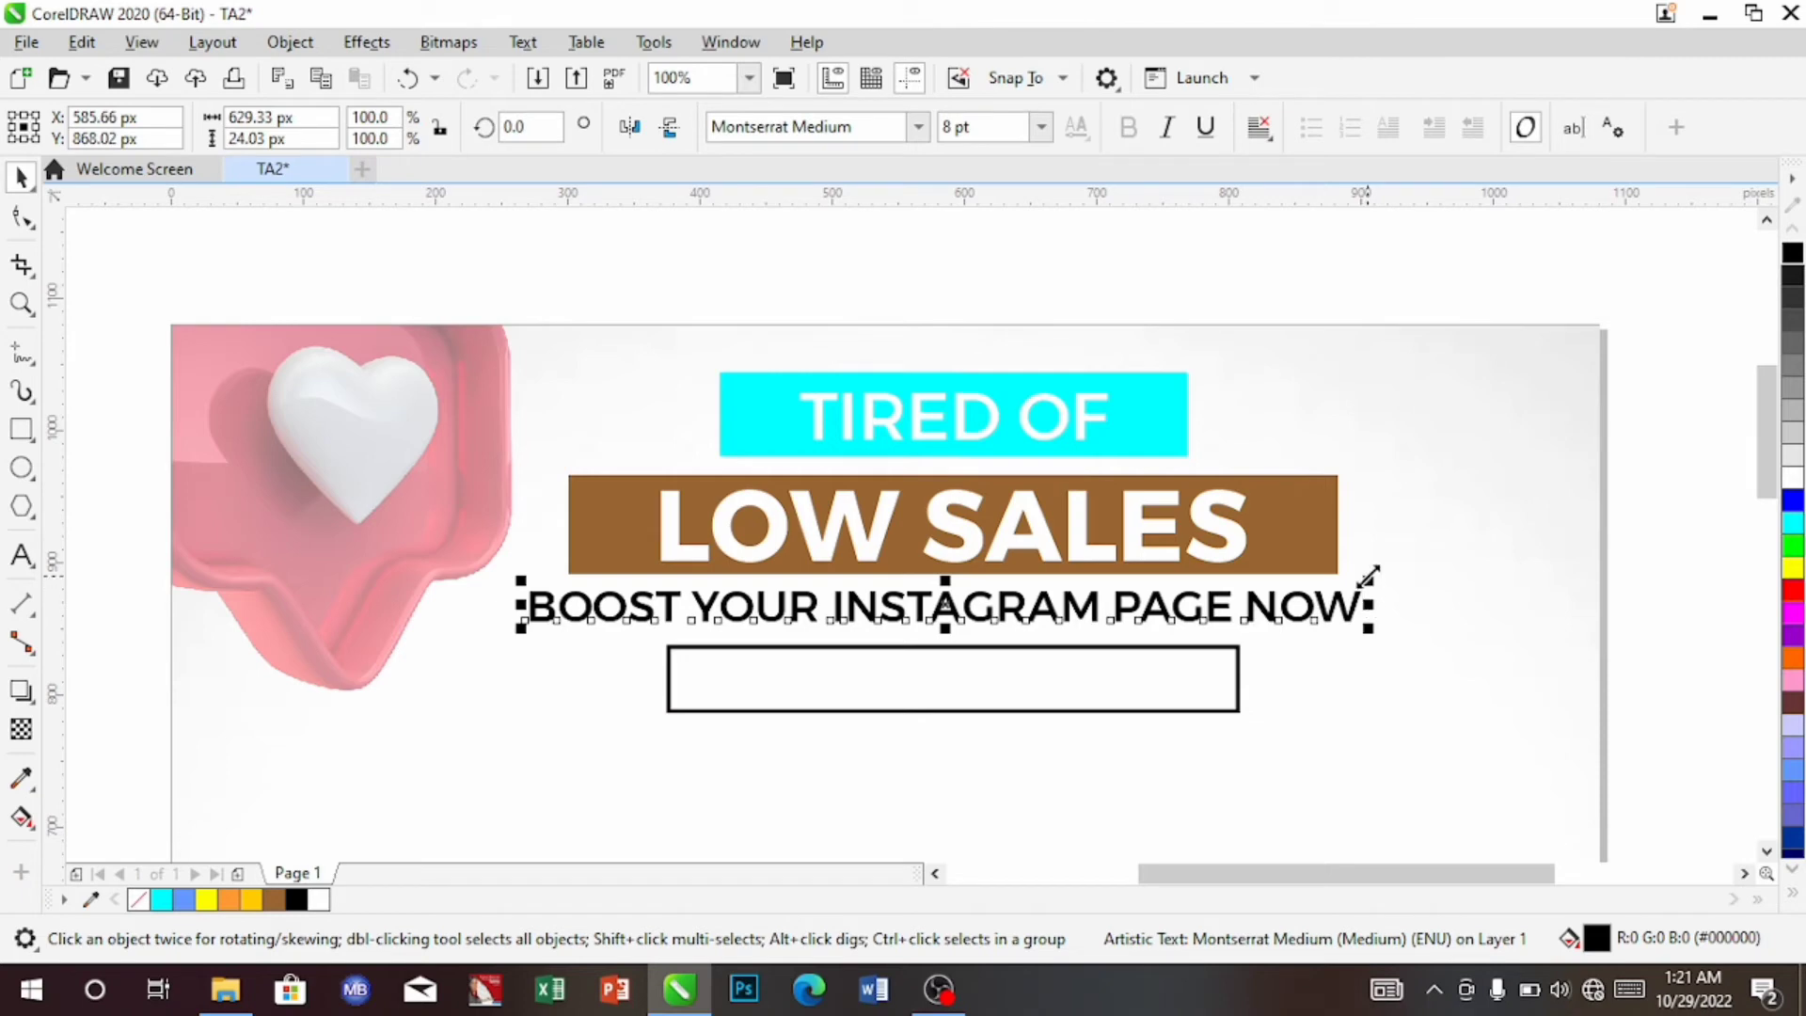
drag(1370, 575, 1355, 583)
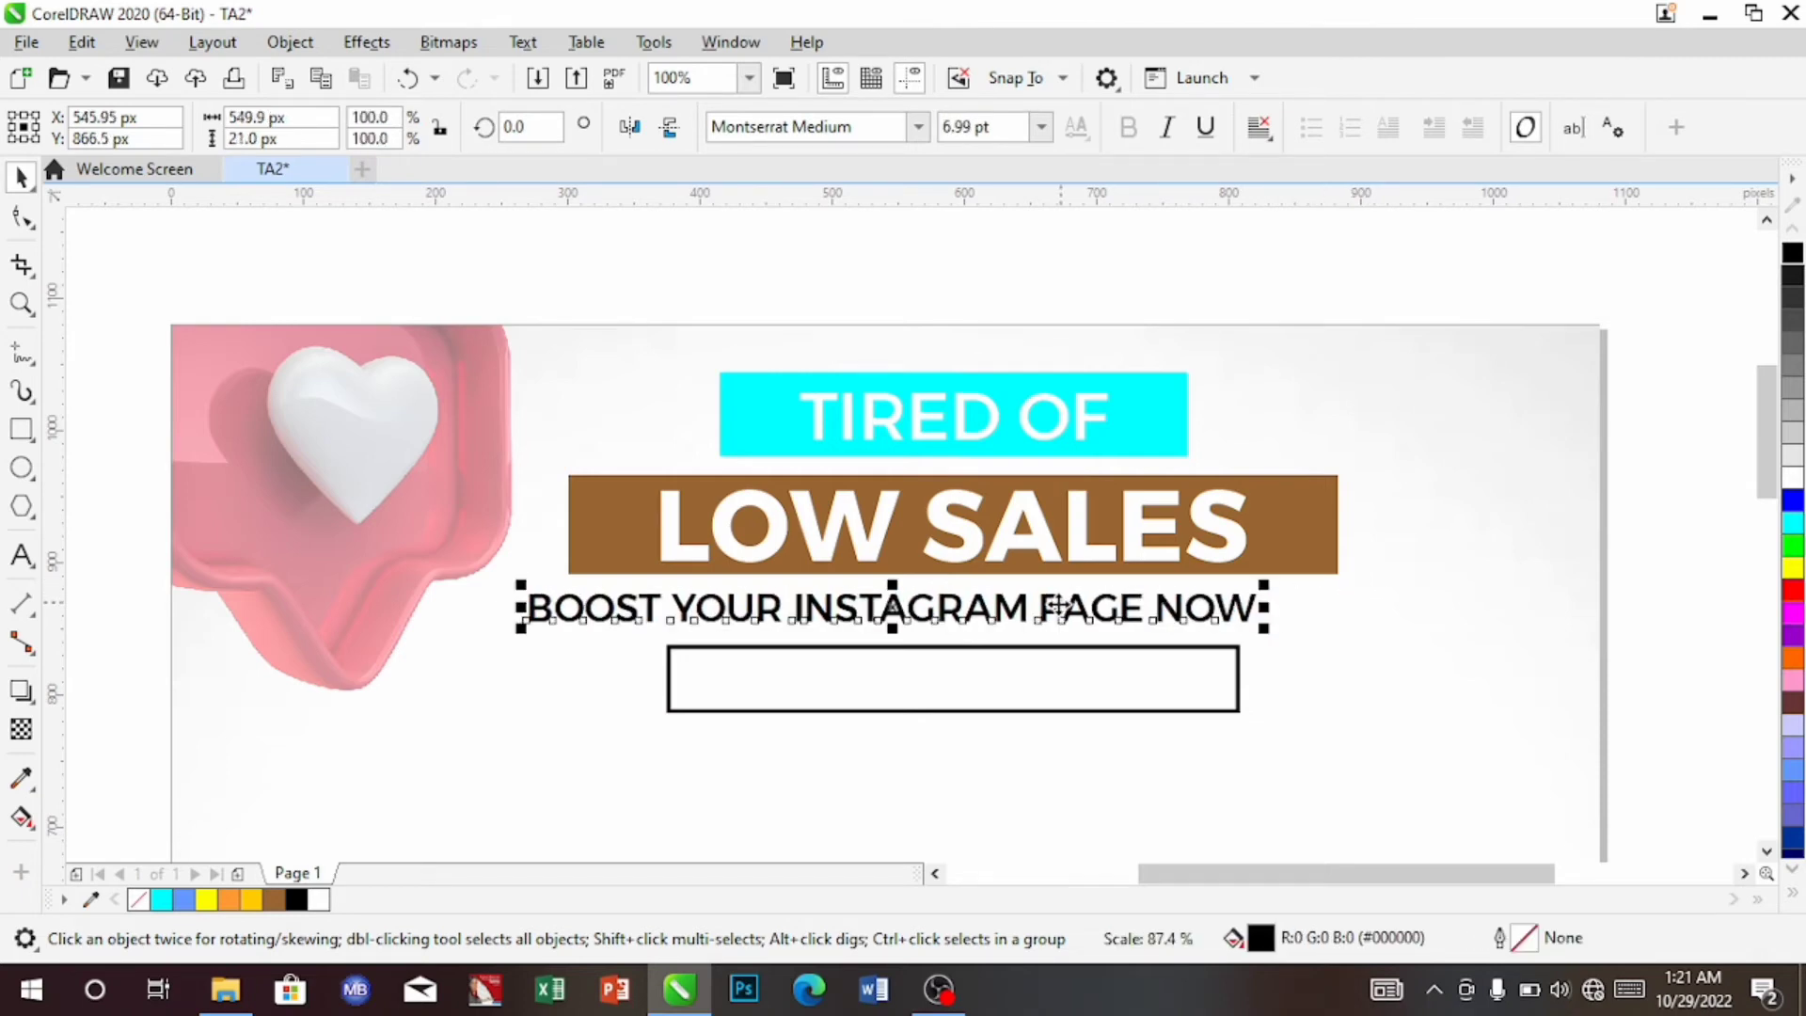
drag(1061, 605, 1111, 606)
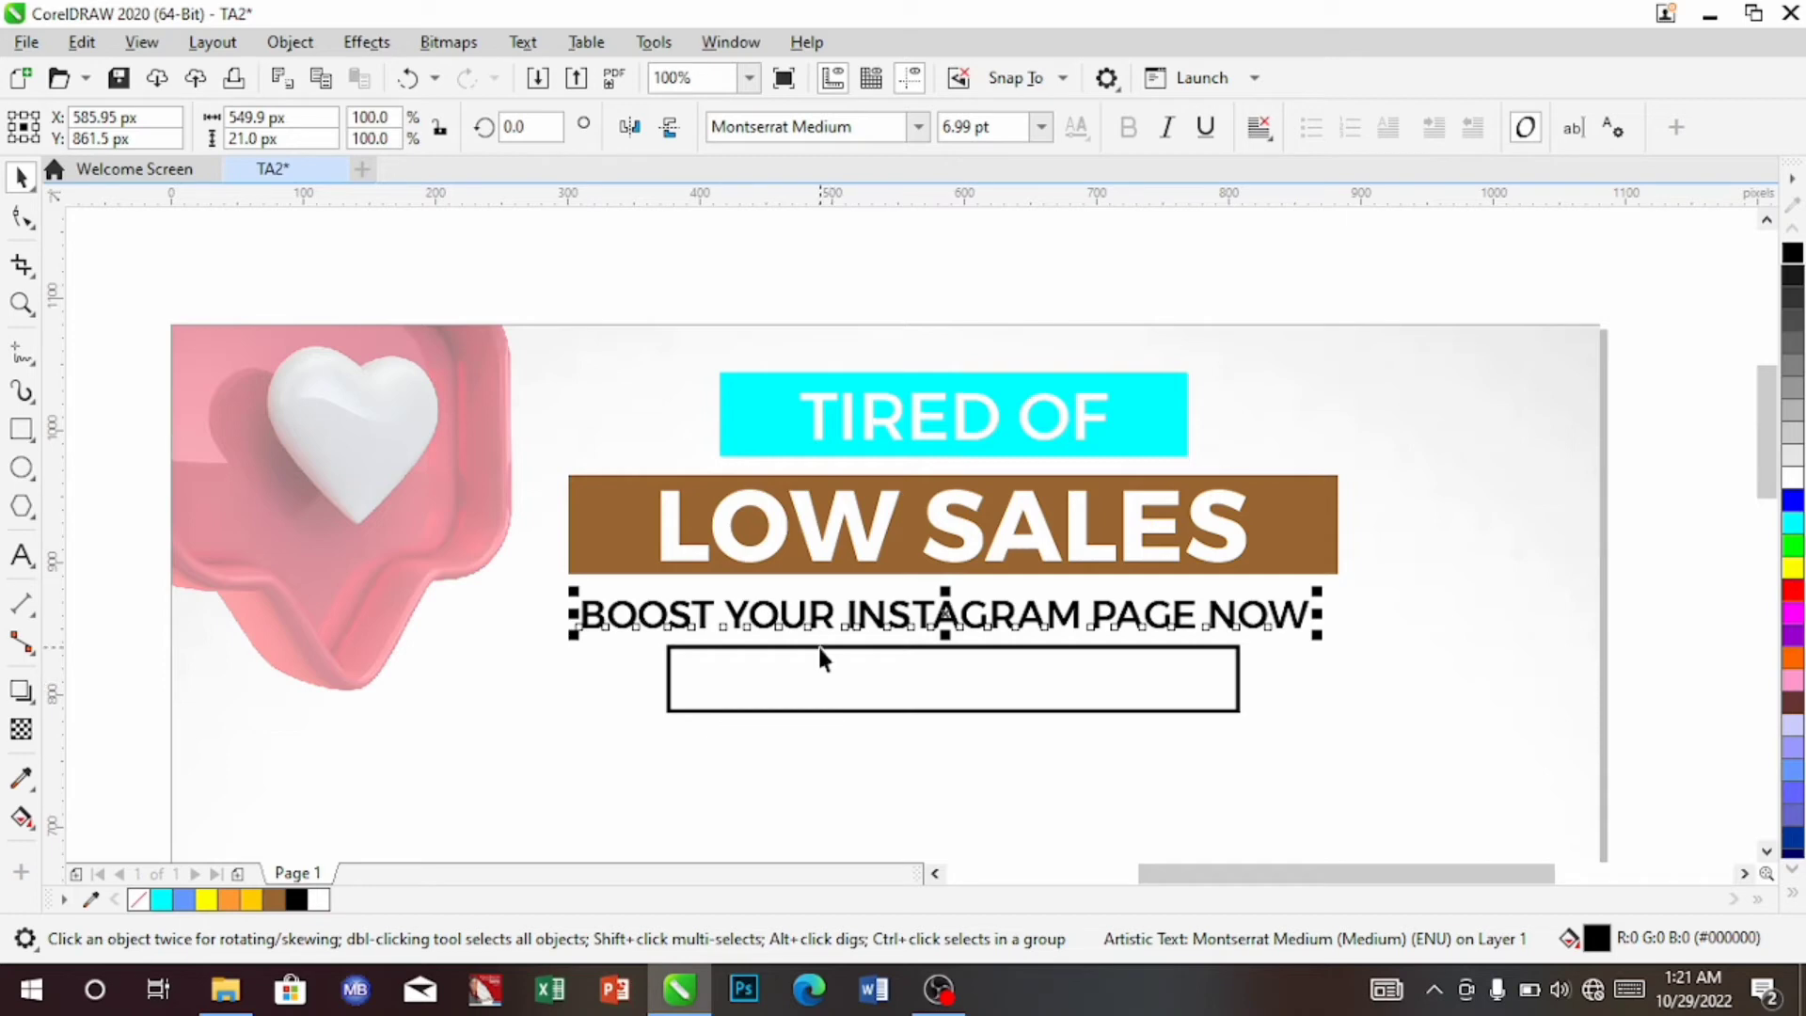
Duplicate the tagline, undo an accidental background move, and place the copy below the outlined box
key(ctrl+d)
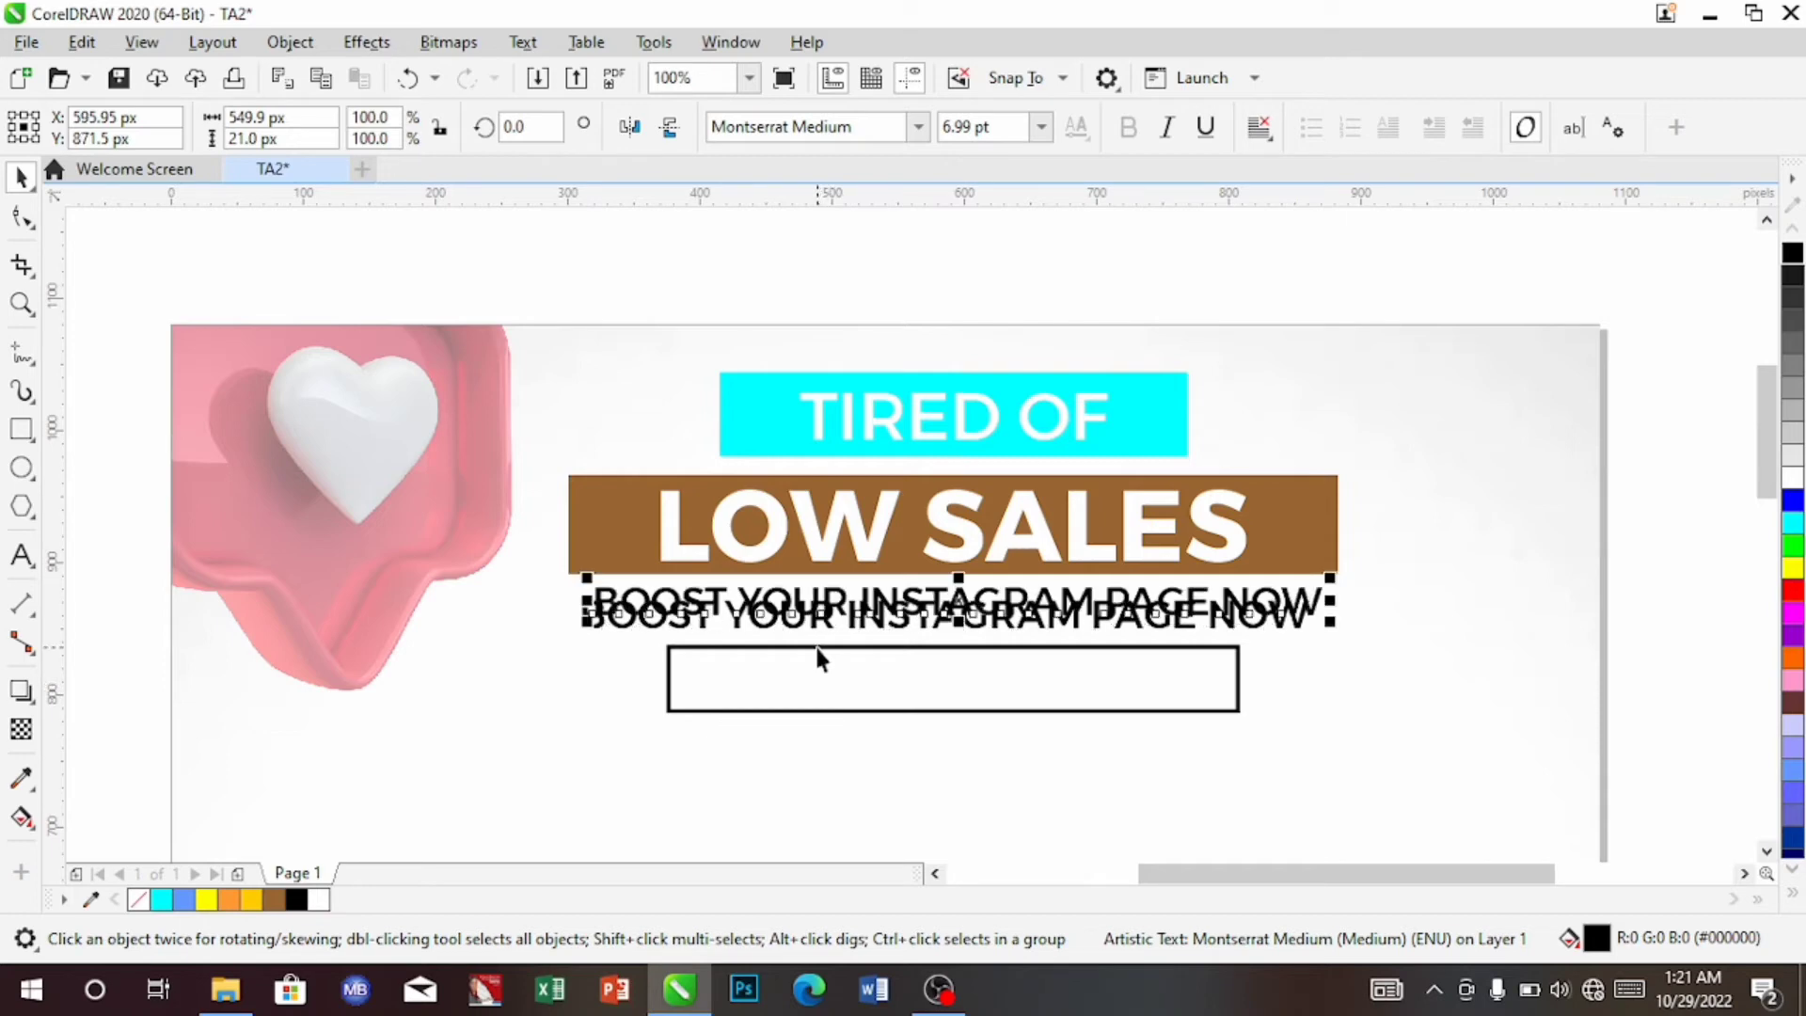
click(1030, 607)
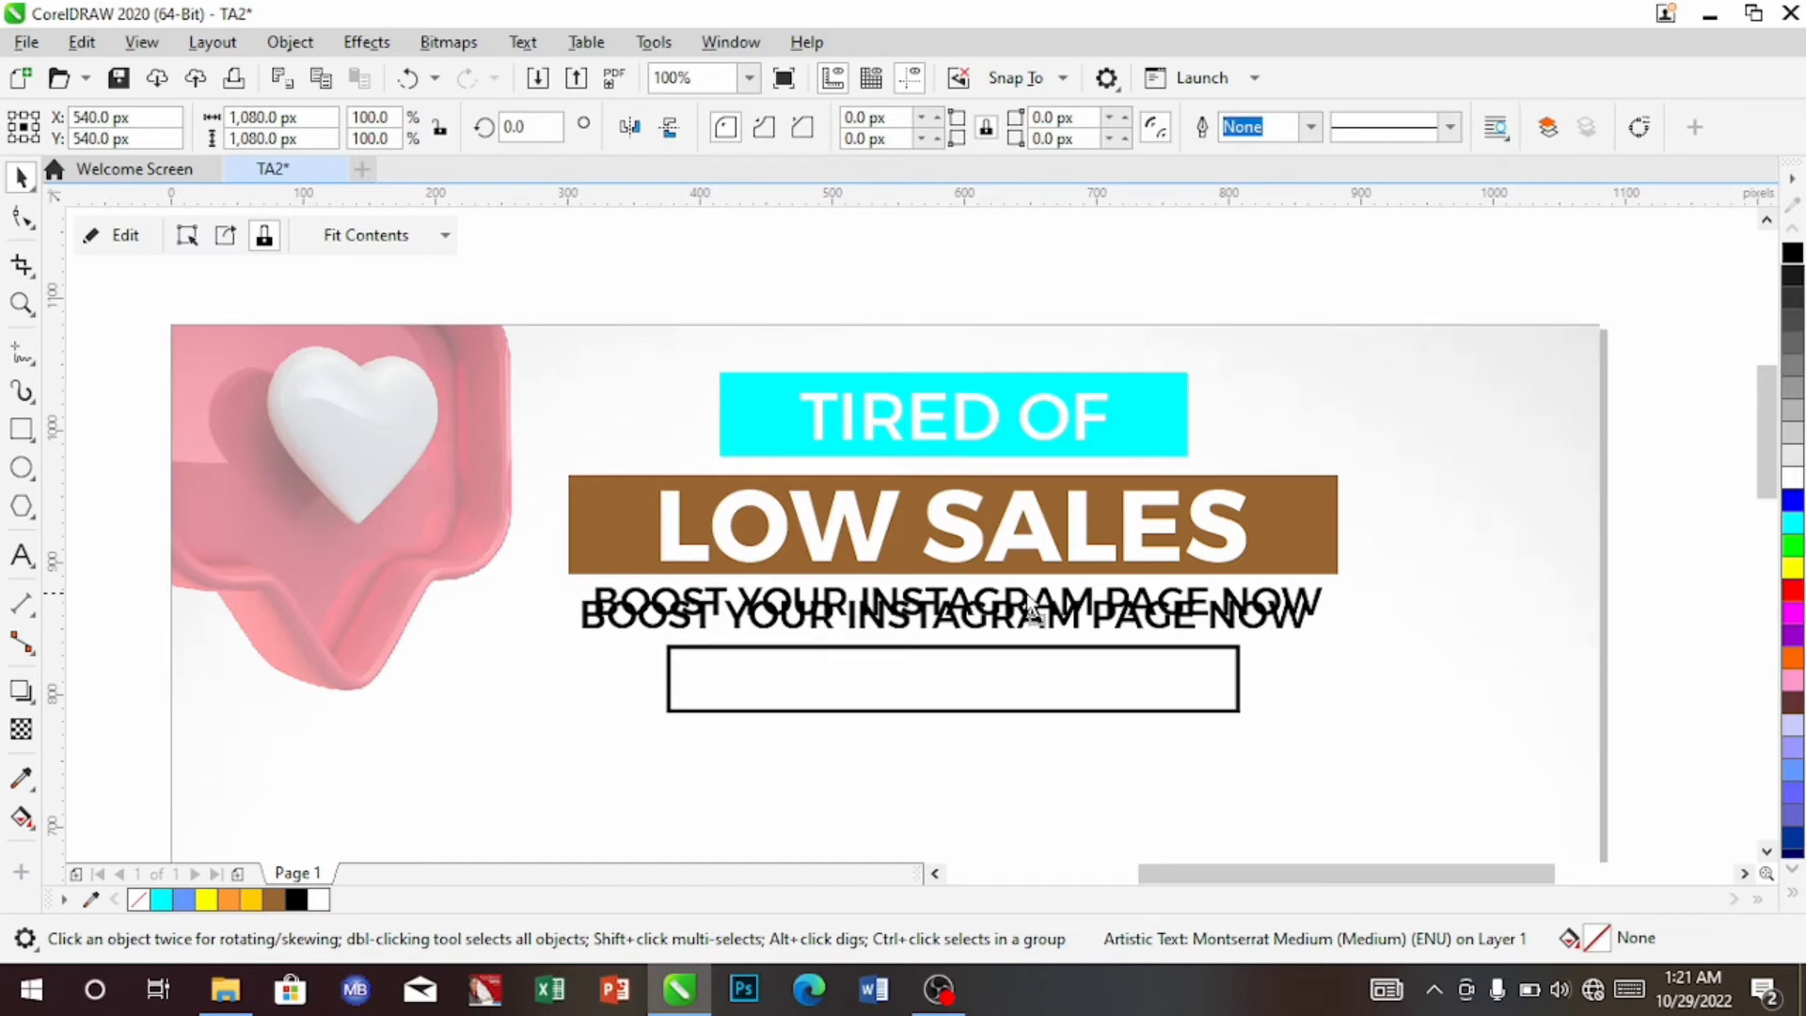
drag(1030, 607, 885, 632)
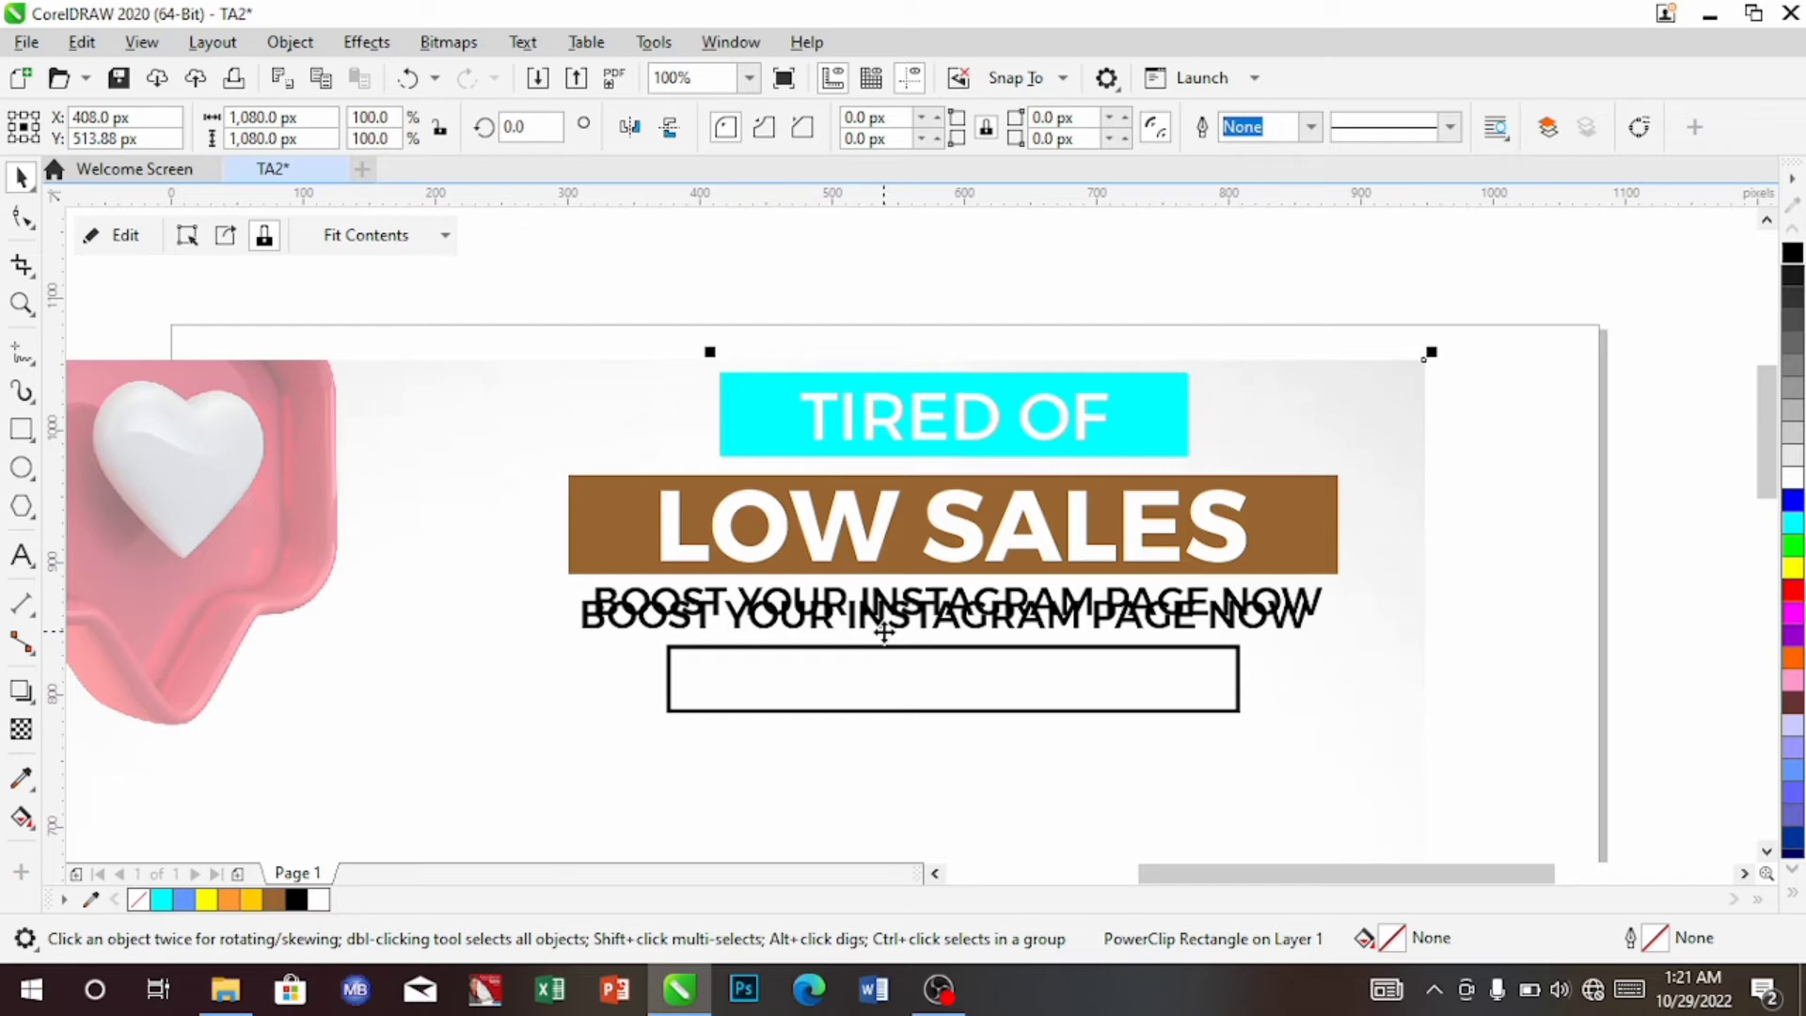
key(ctrl+z)
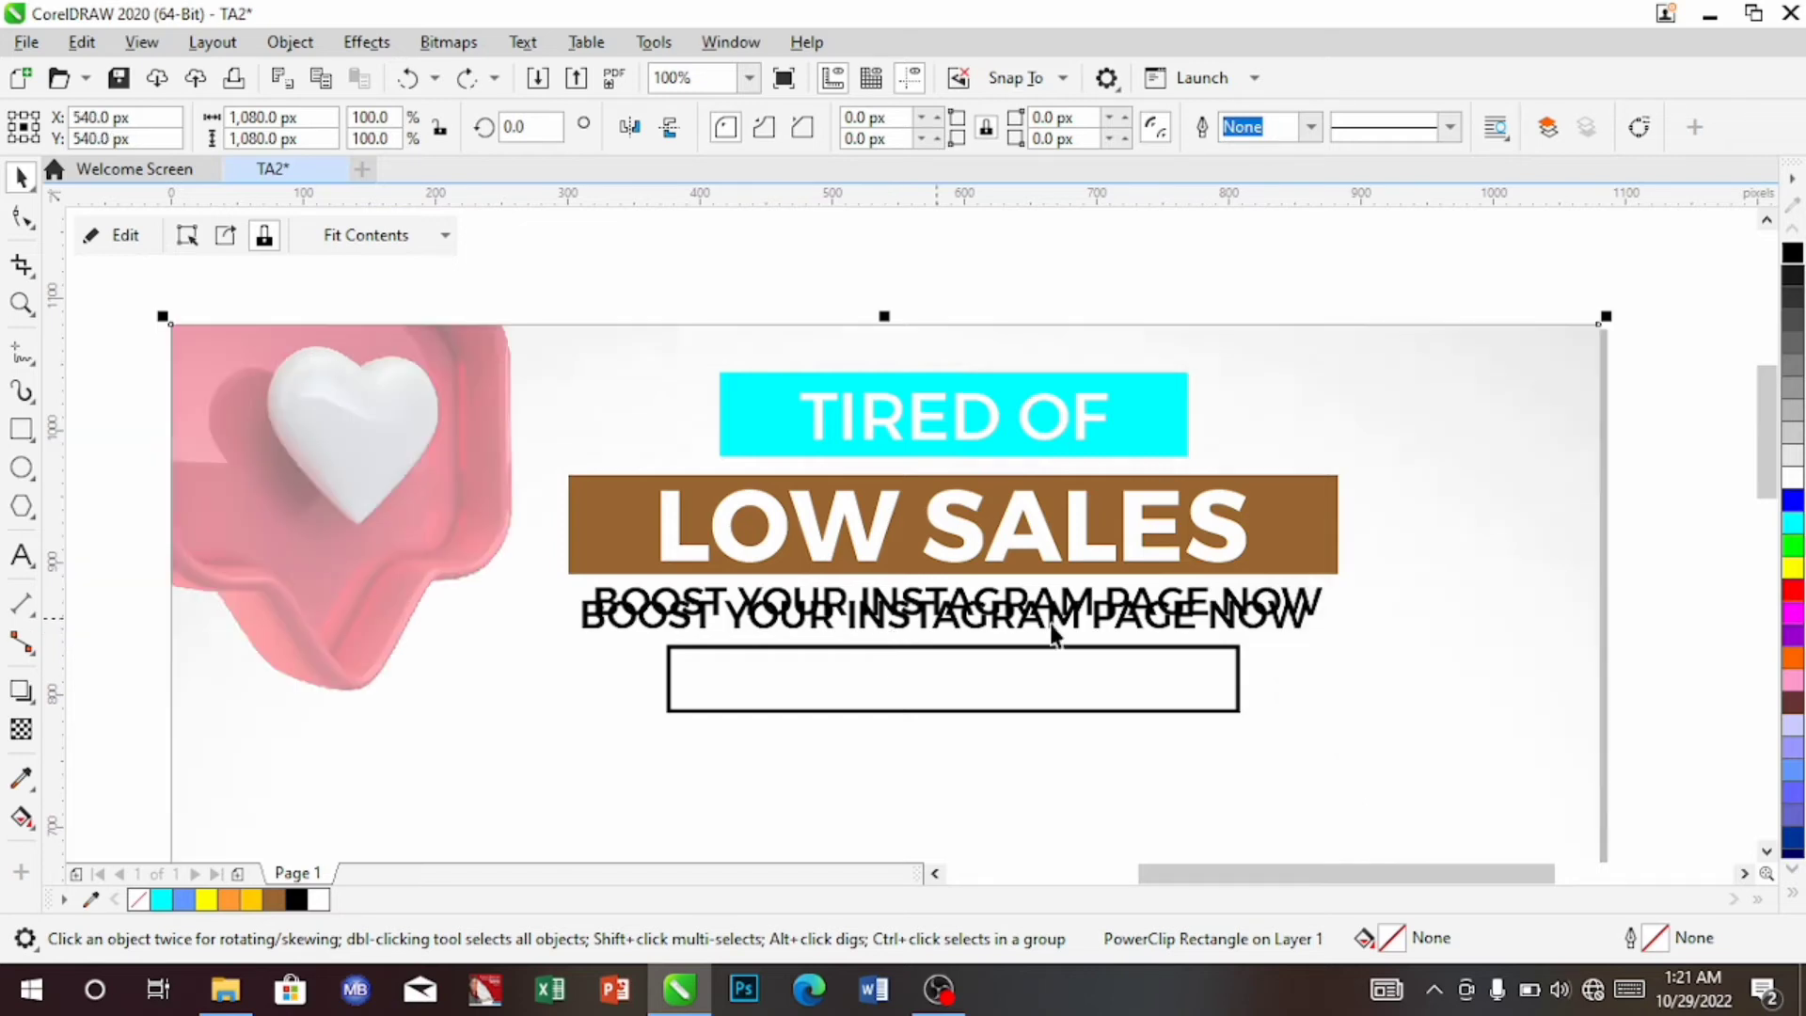
click(1072, 616)
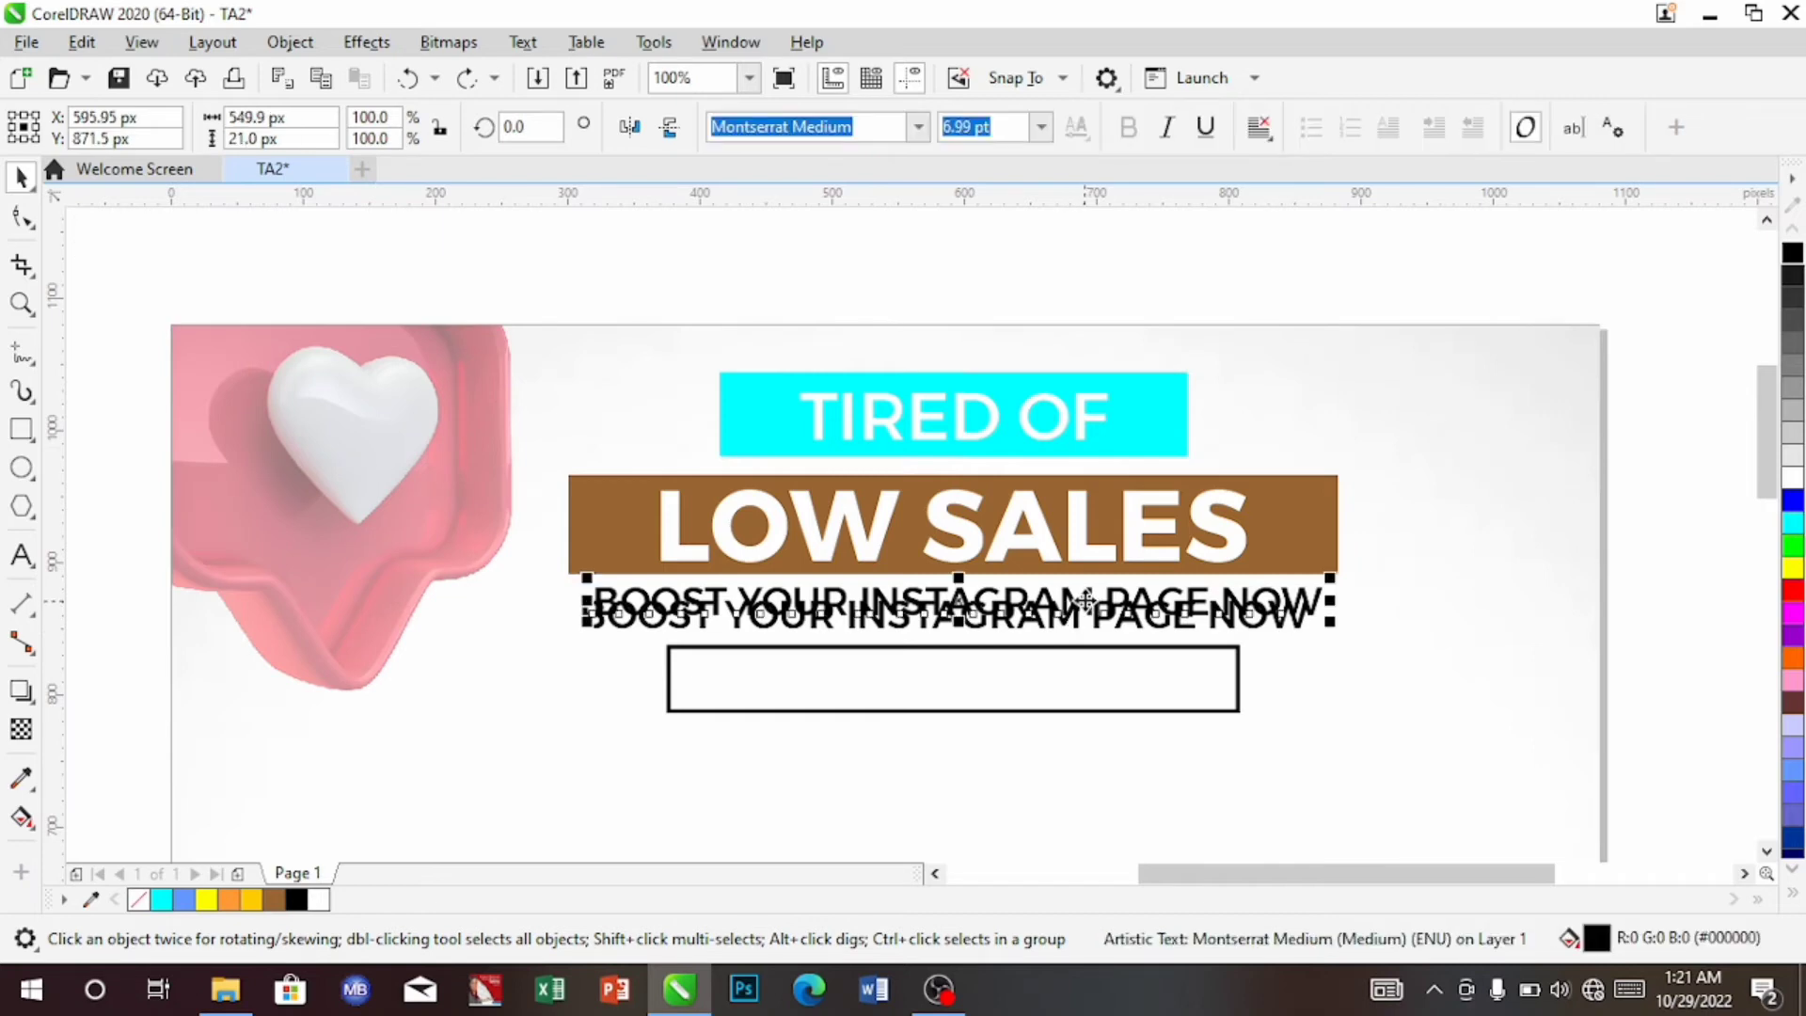
drag(1084, 601, 982, 772)
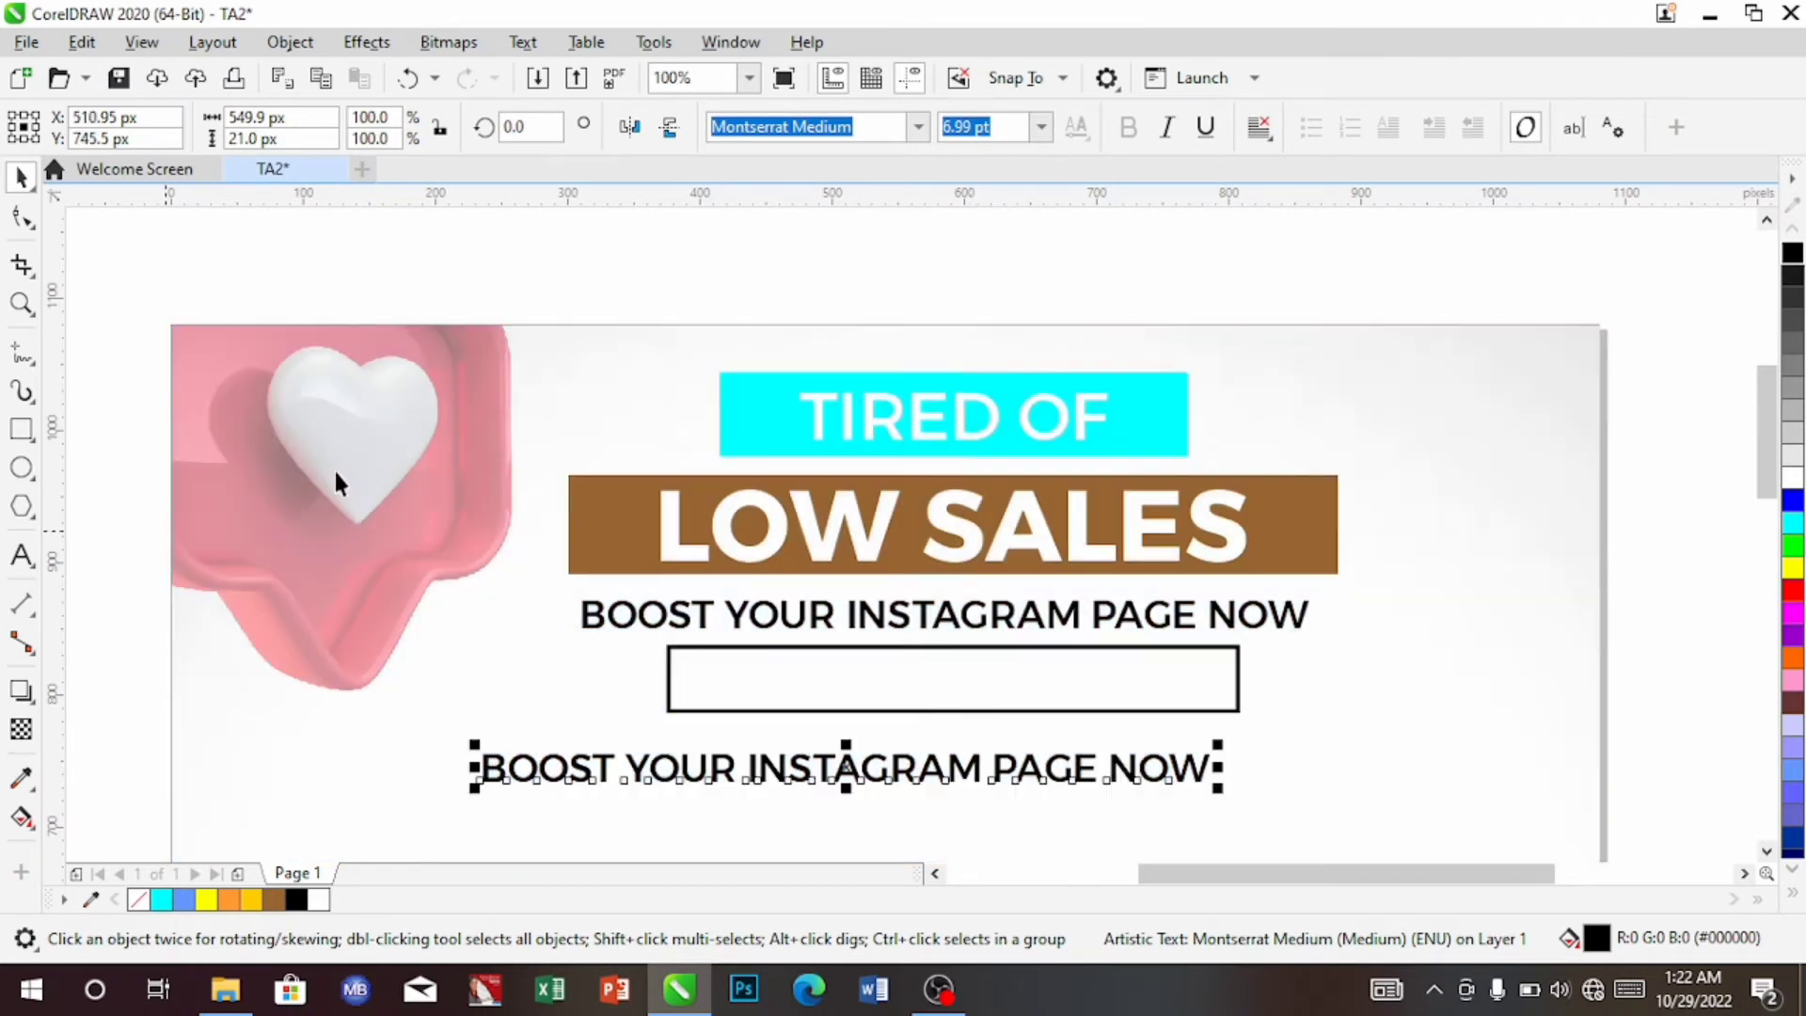
Retype the copied text as '5K 15K 50K 100K'
click(21, 556)
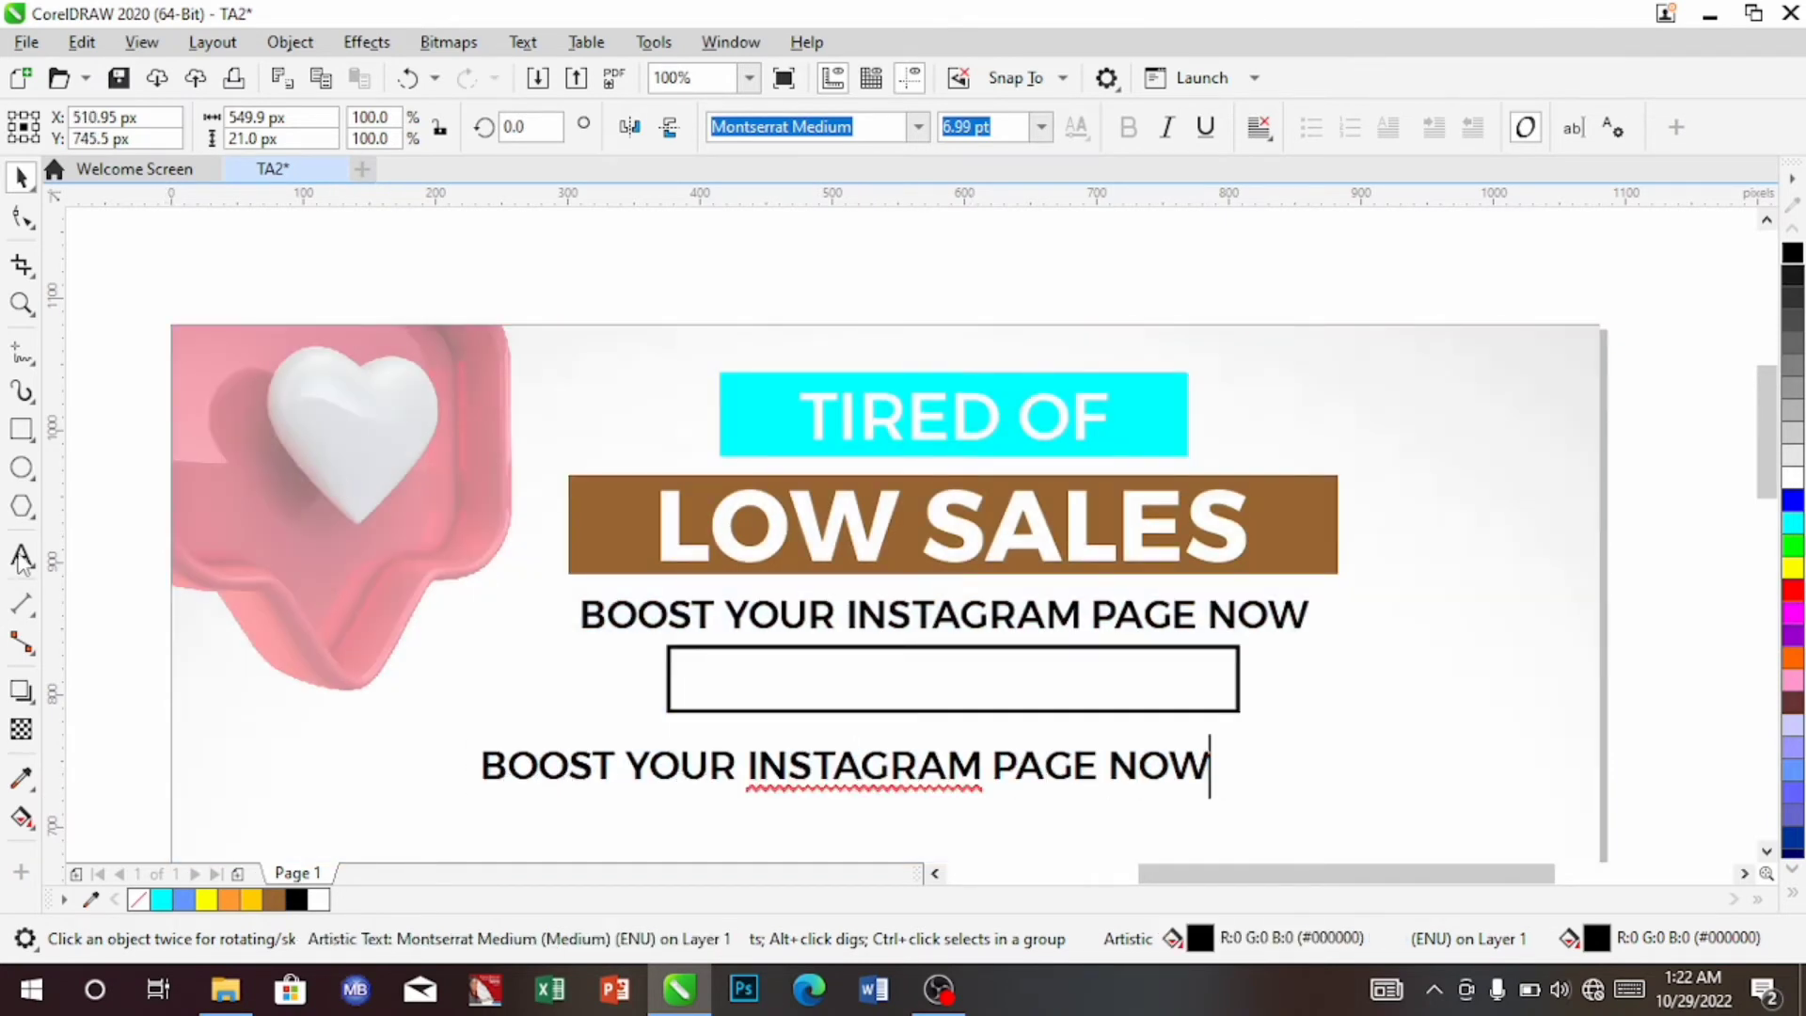
key(BackSpace)
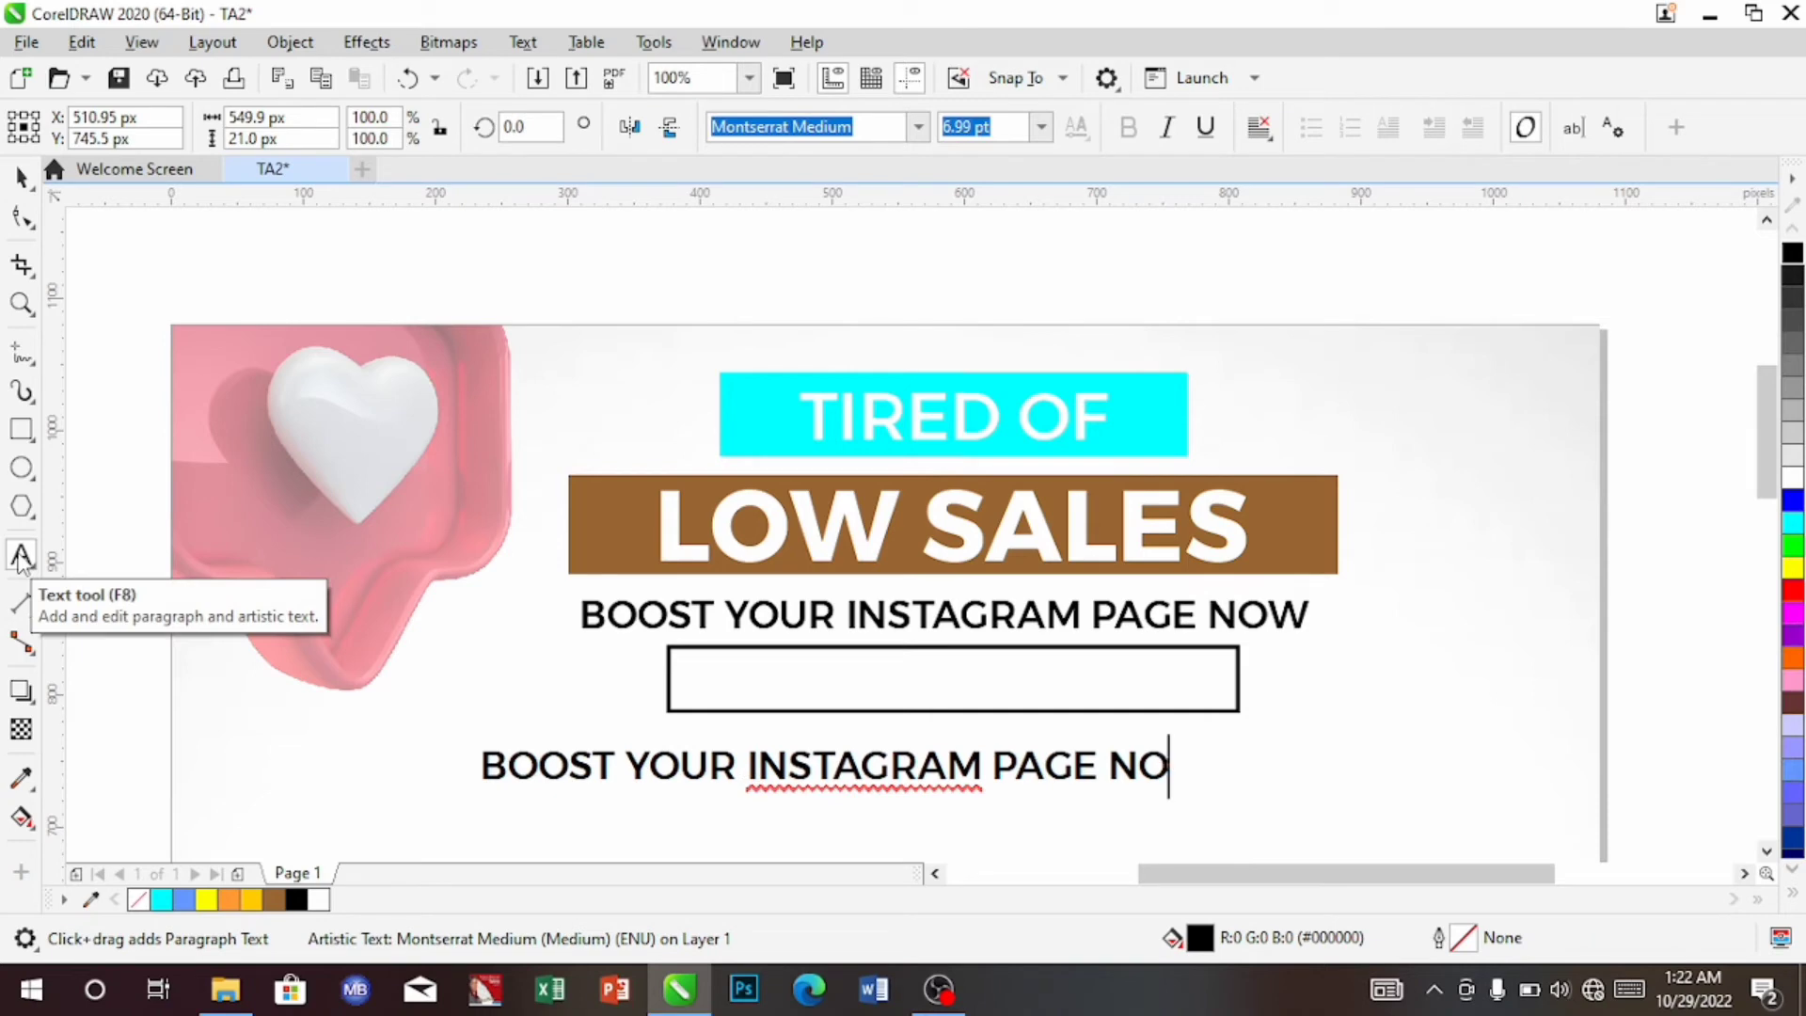
key(BackSpace)
key(BackSpace)
key(BackSpace)
key(BackSpace)
key(BackSpace)
key(BackSpace)
key(BackSpace)
key(BackSpace)
key(BackSpace)
key(BackSpace)
key(BackSpace)
key(BackSpace)
key(BackSpace)
key(BackSpace)
key(BackSpace)
key(BackSpace)
key(BackSpace)
key(BackSpace)
key(BackSpace)
key(BackSpace)
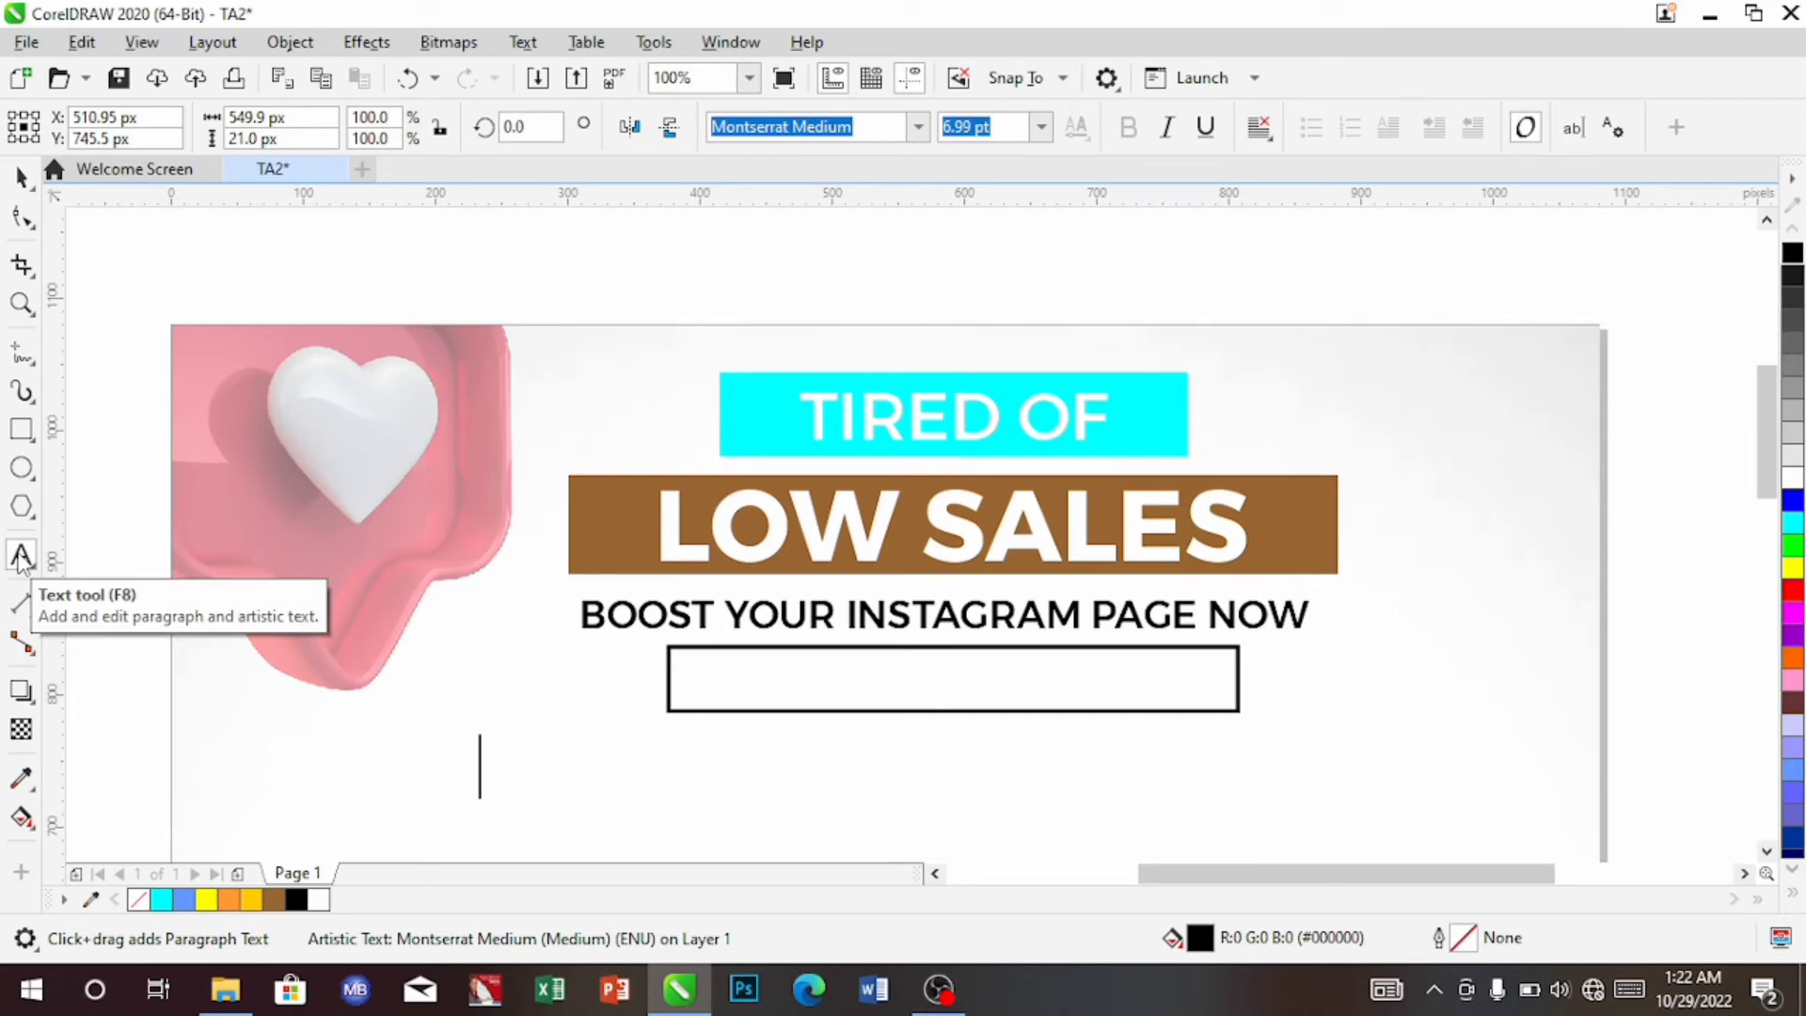
text(5K  15K)
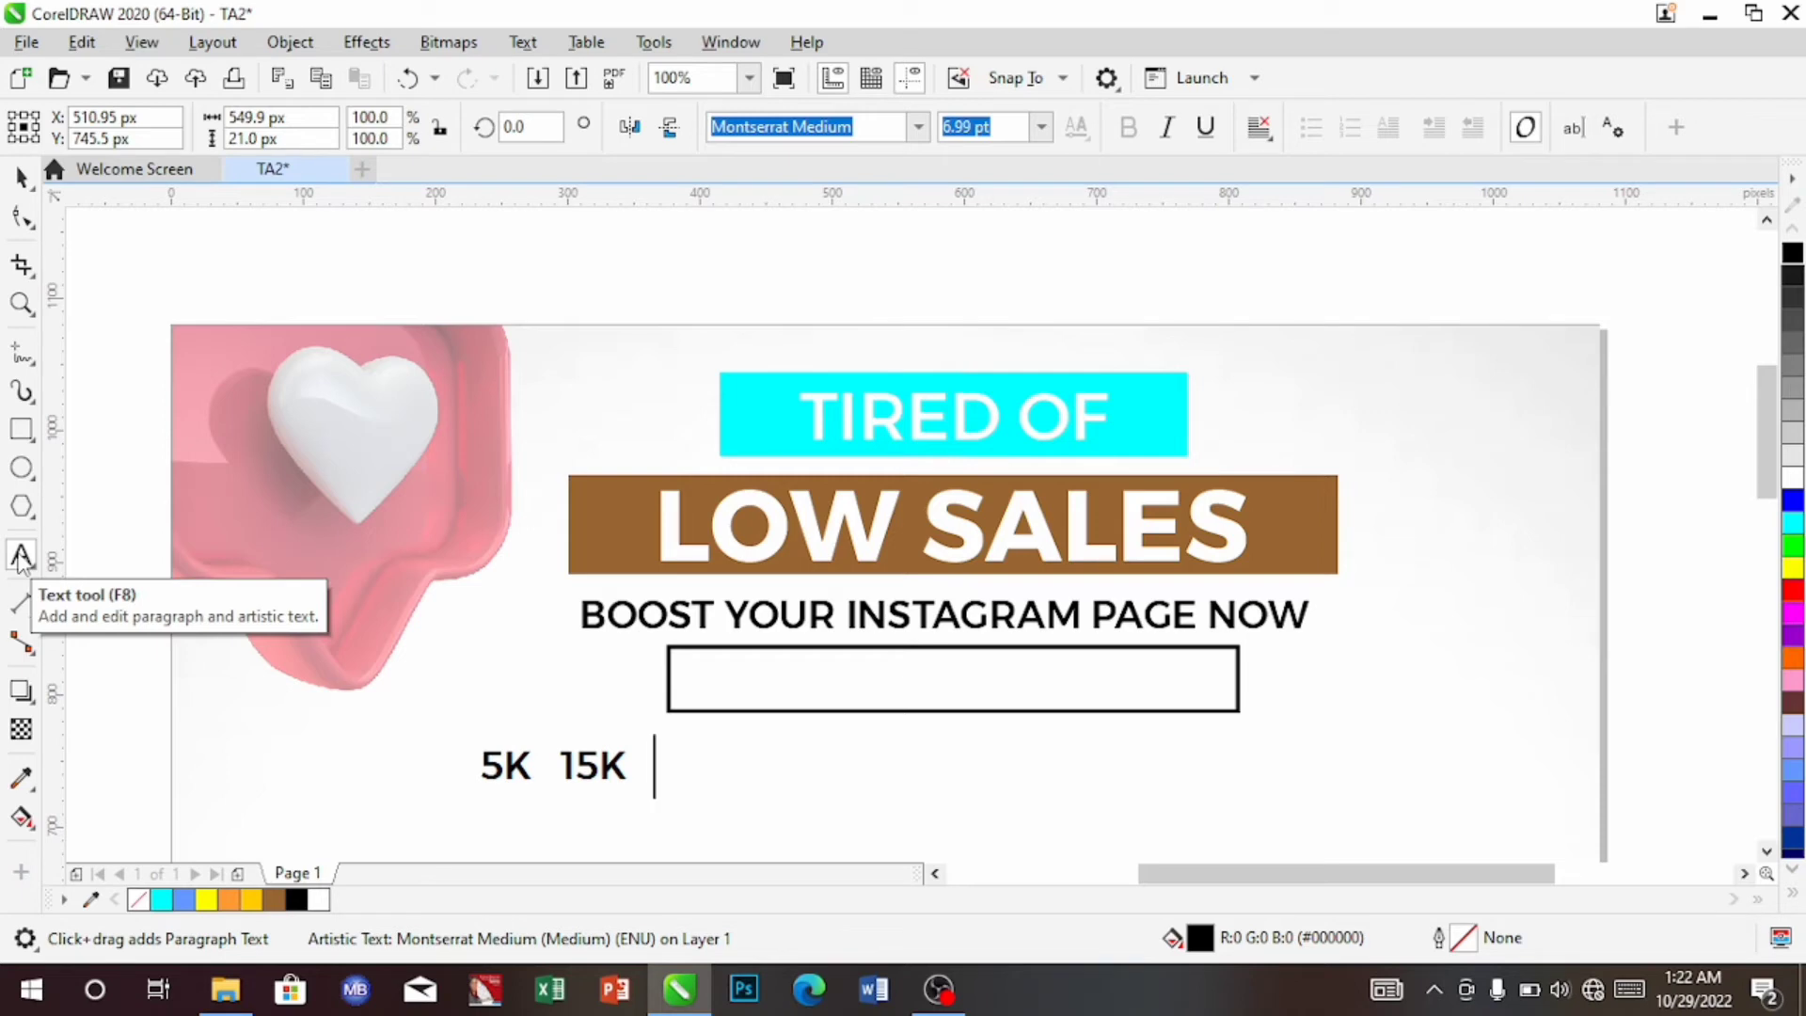
text(   5)
text(K   )
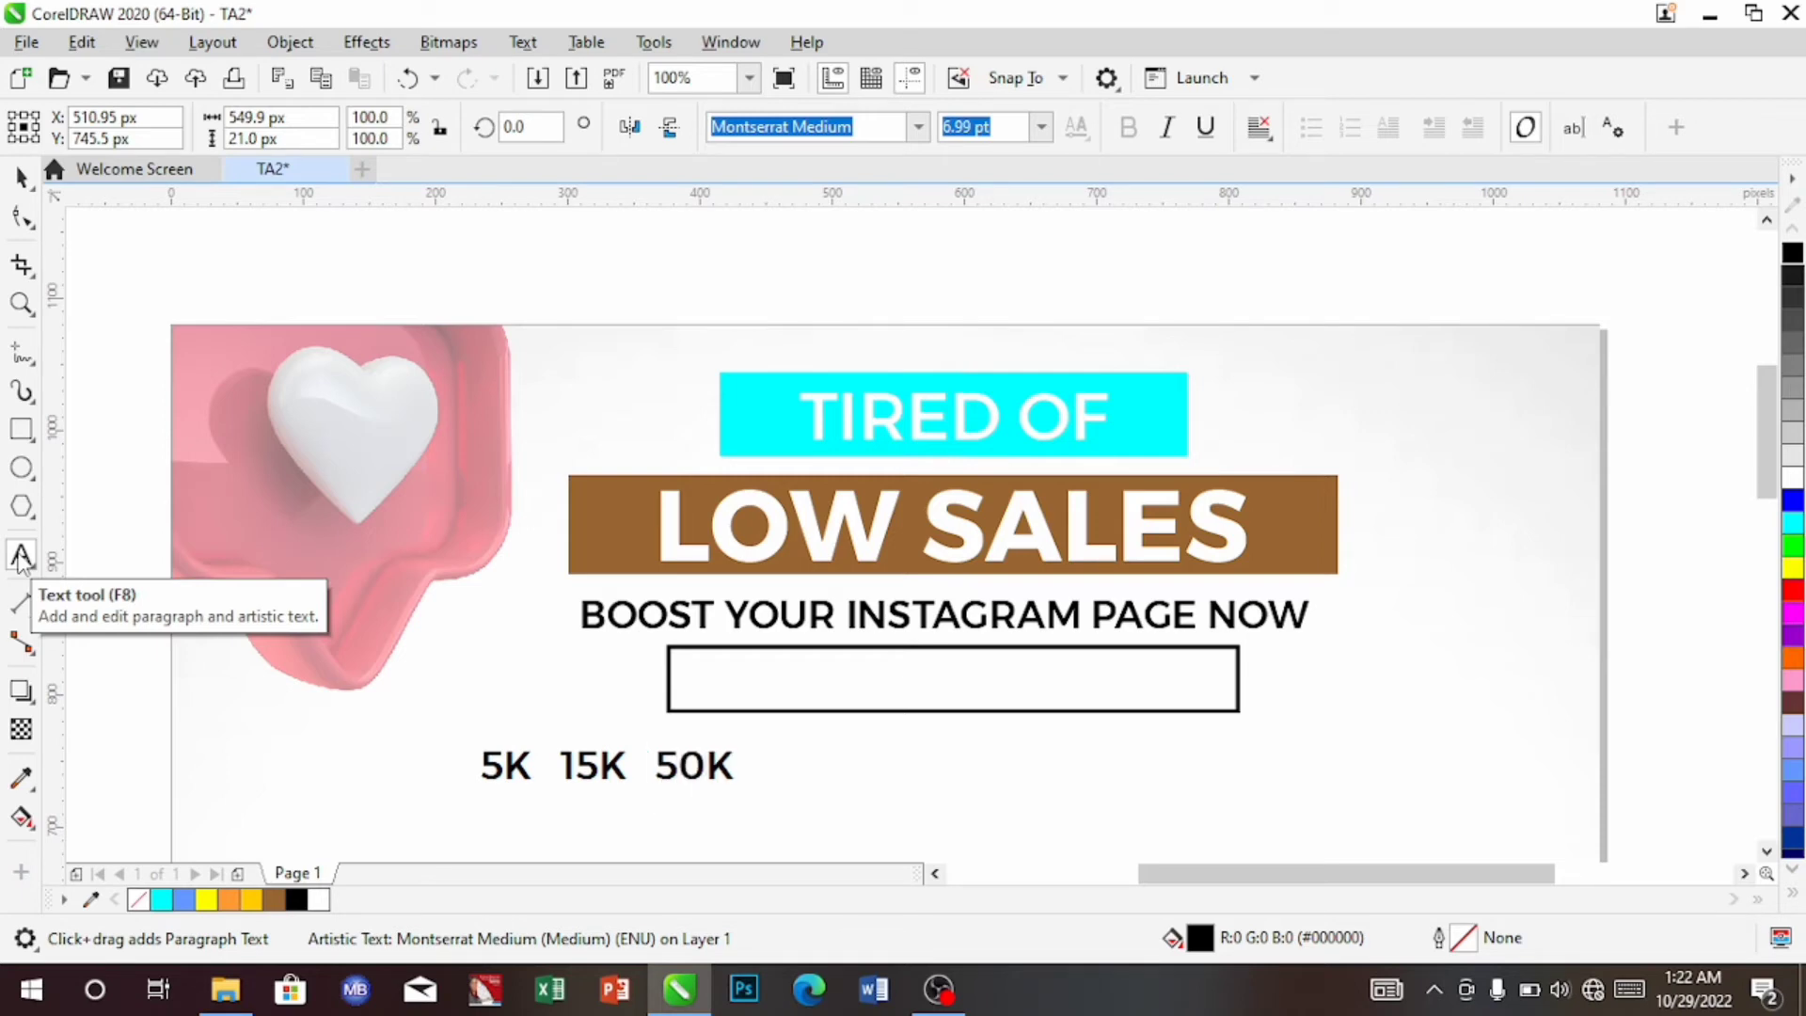
text(100K)
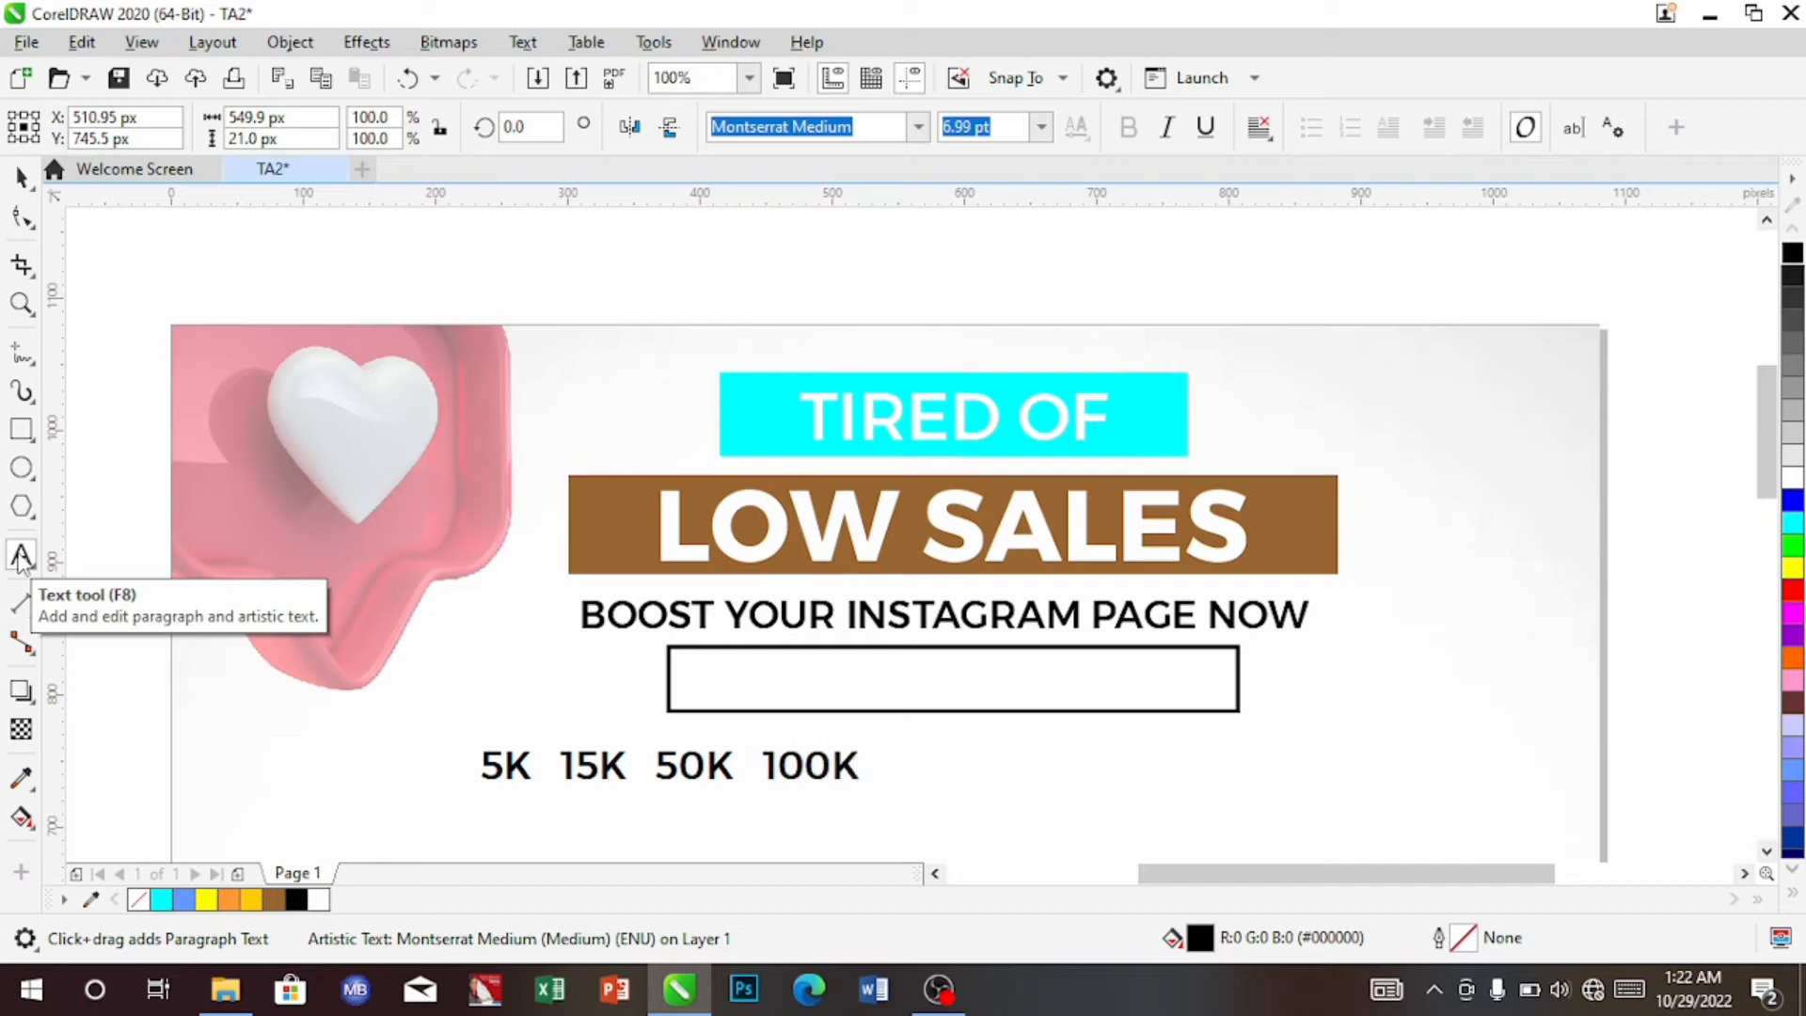
Move the '5K 15K 50K 100K' text into the outlined box in Montserrat SemiBold
click(20, 176)
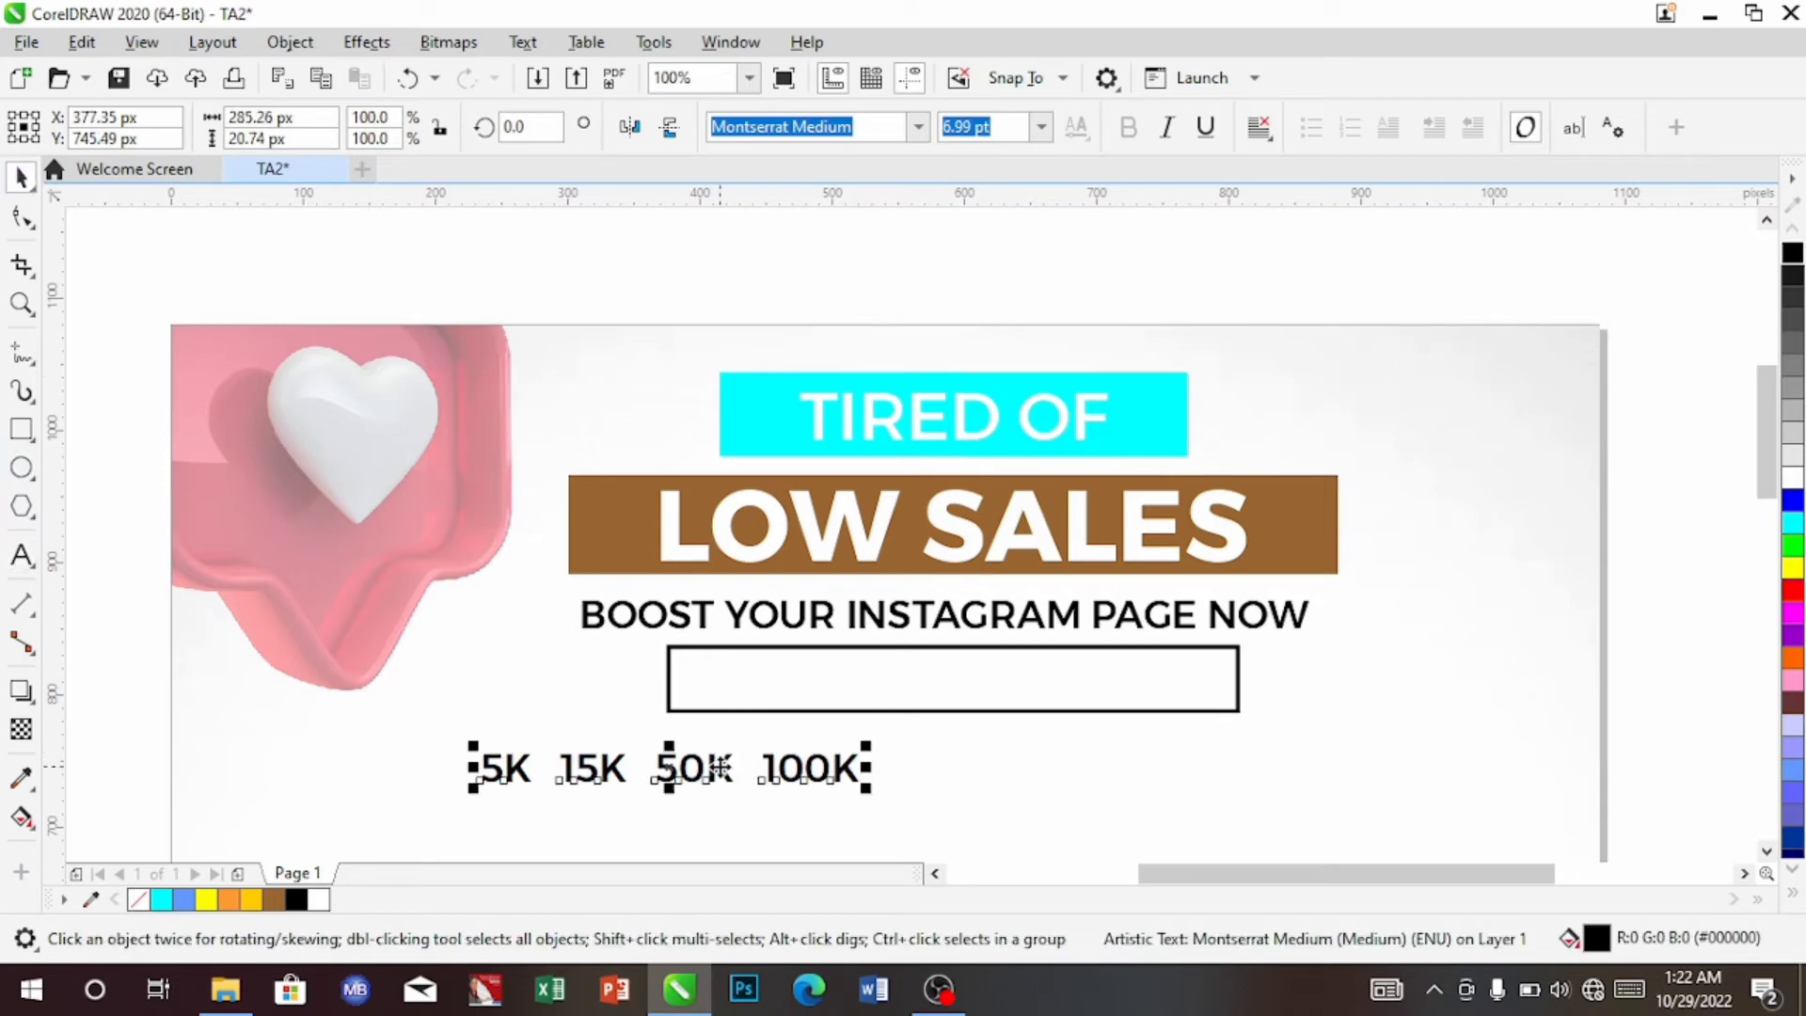
drag(719, 767, 980, 681)
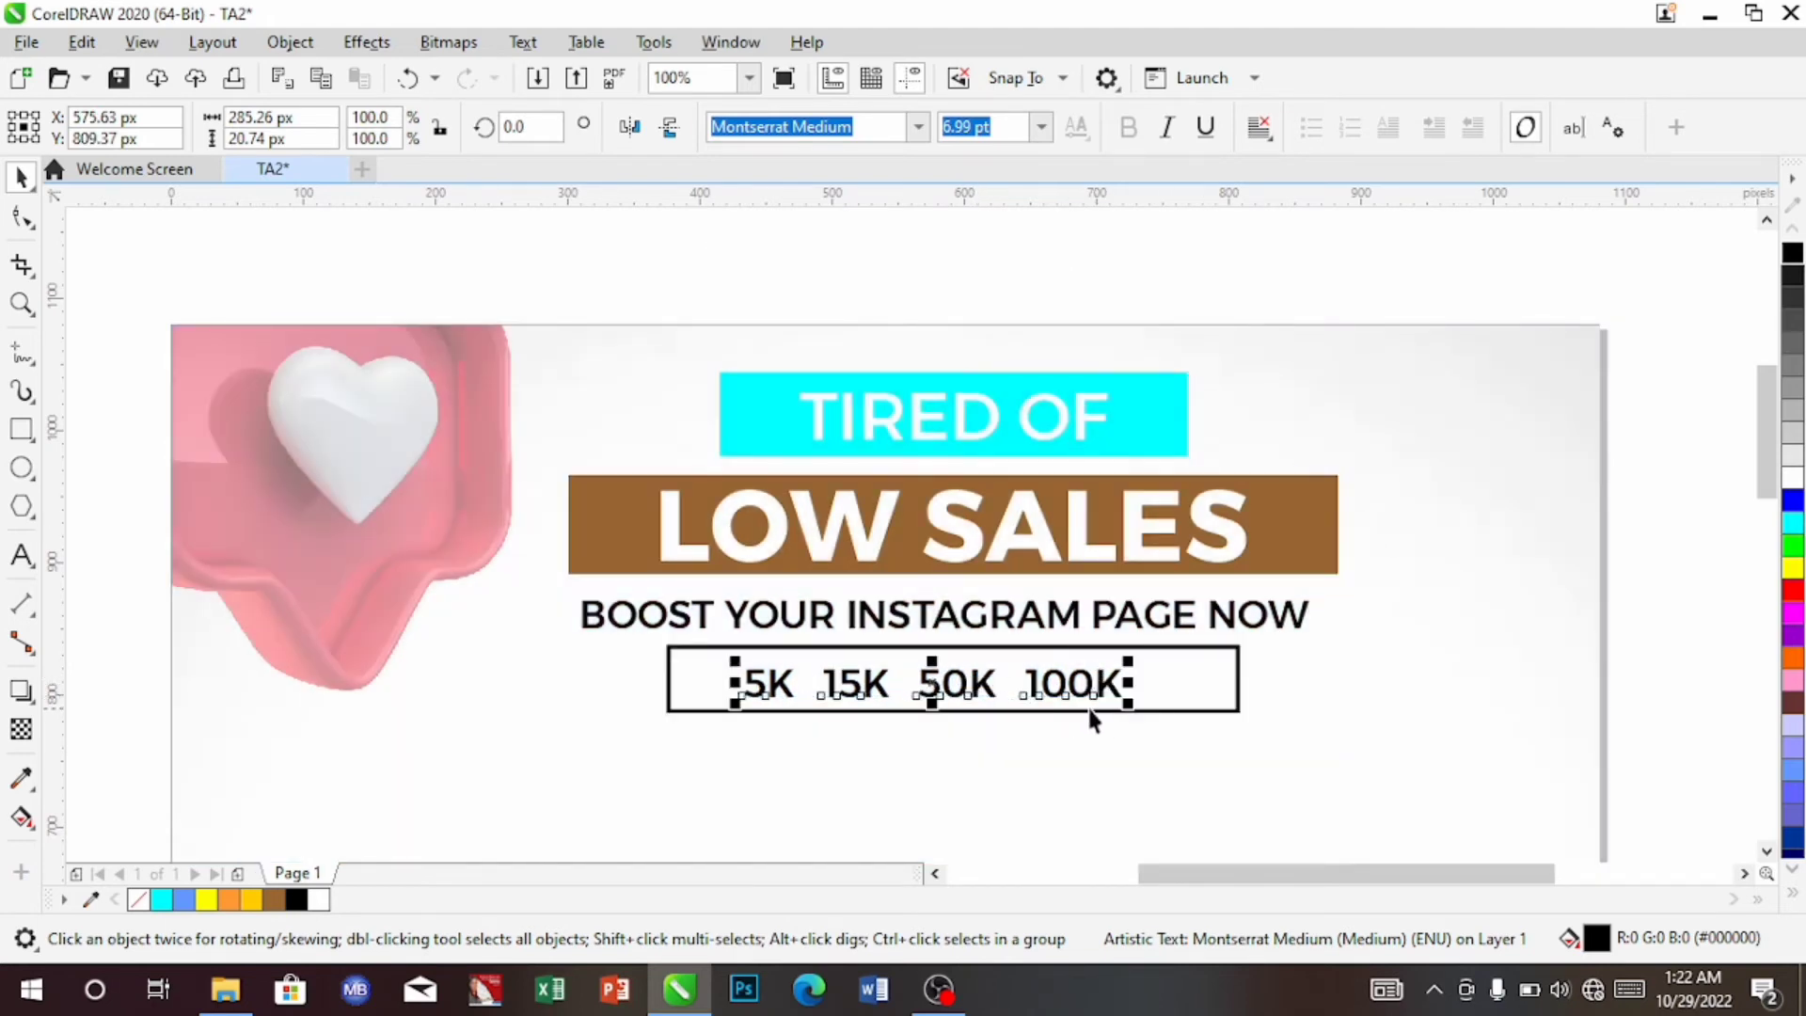
click(917, 127)
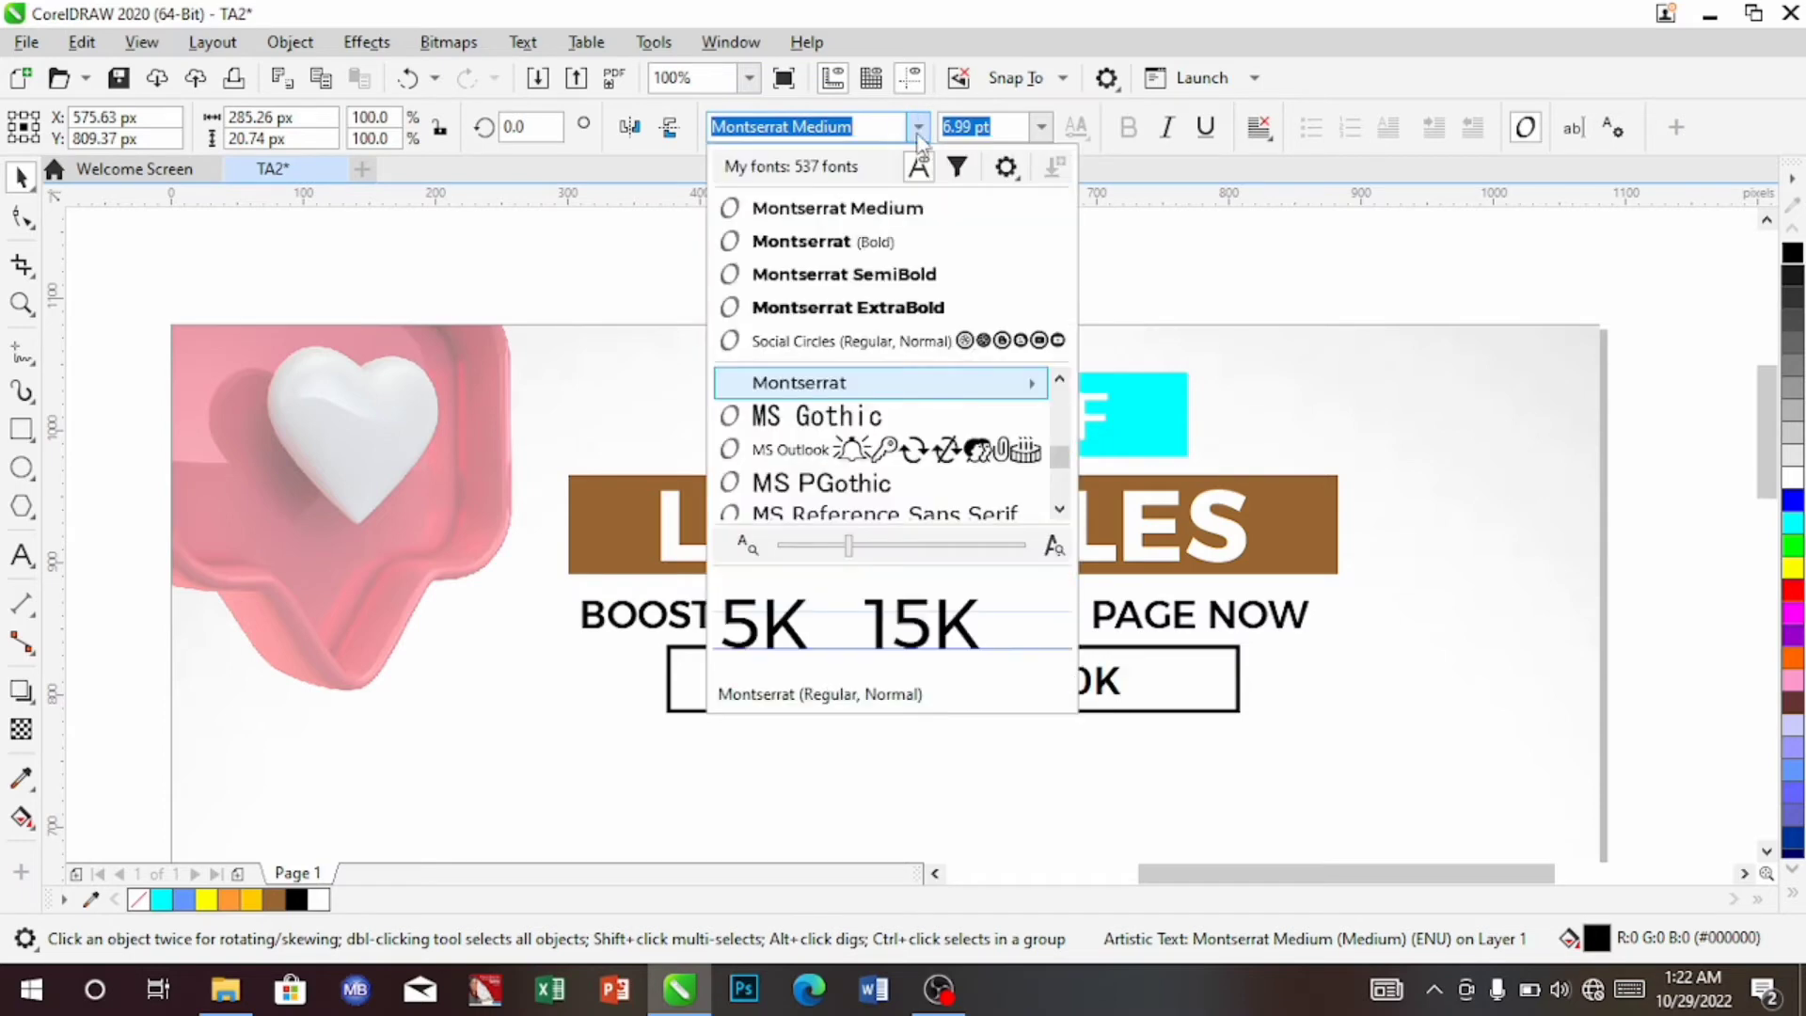
key(Escape)
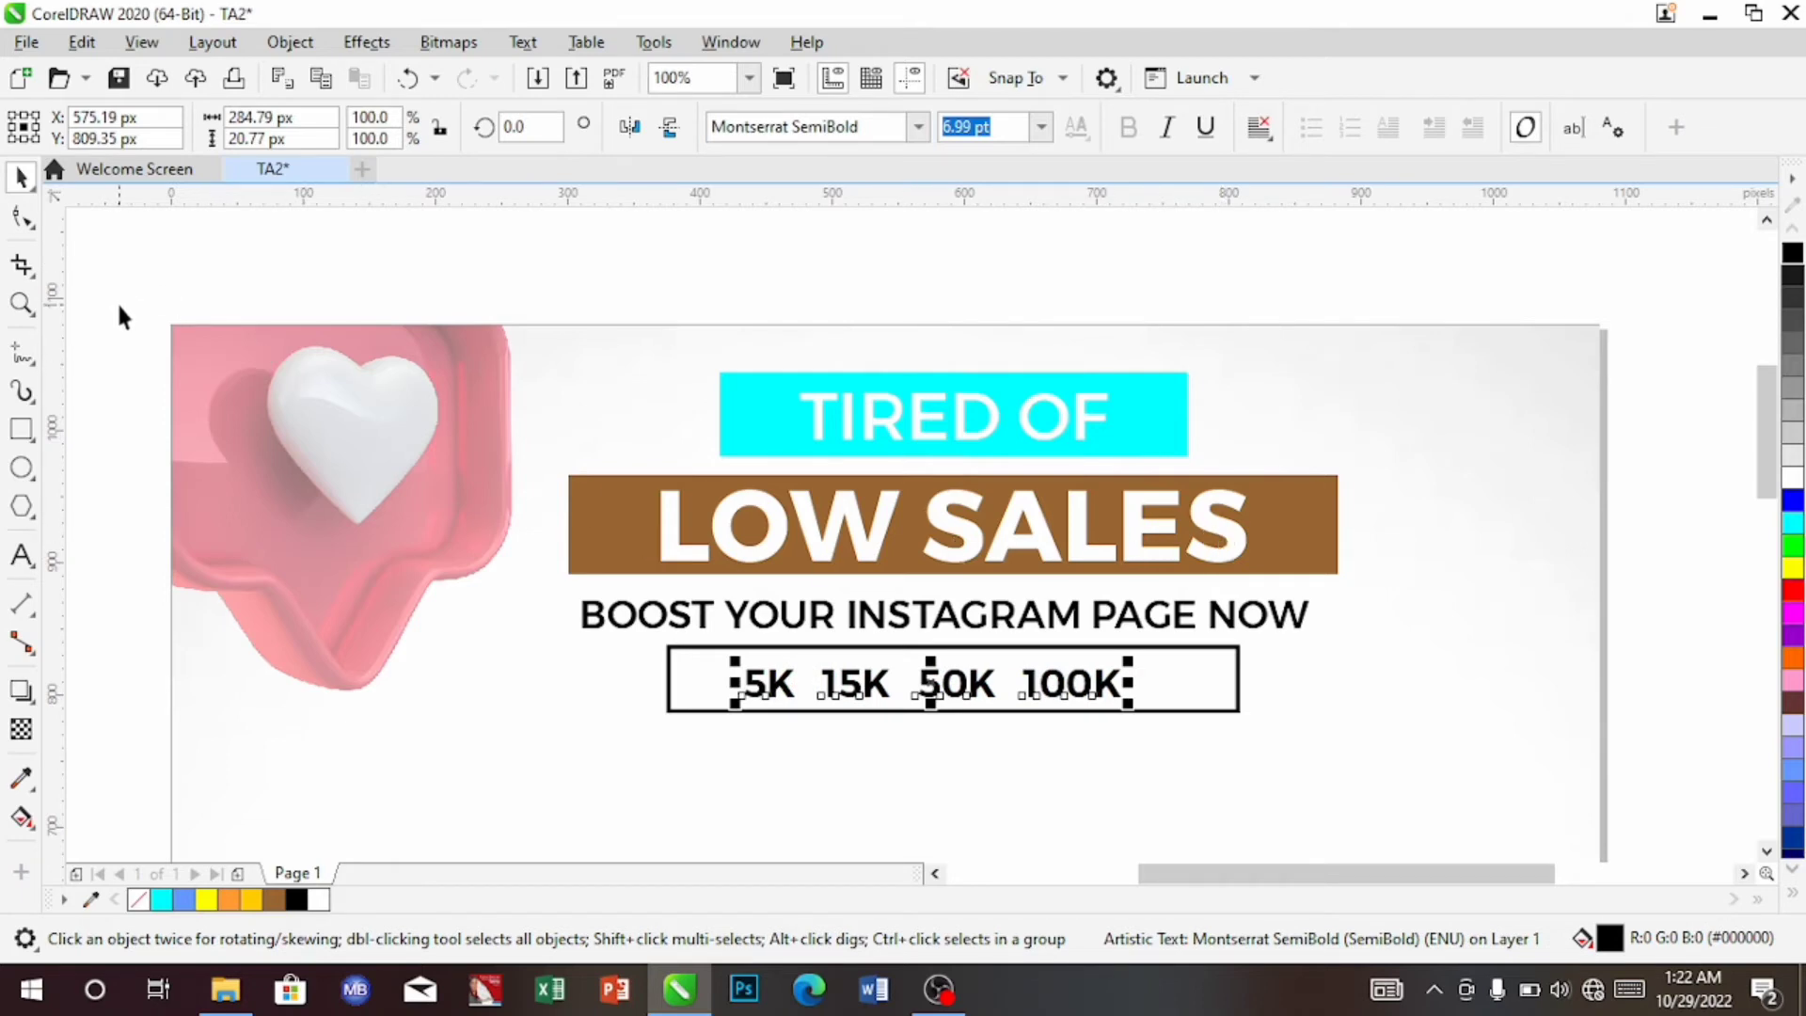
drag(522, 384, 1431, 783)
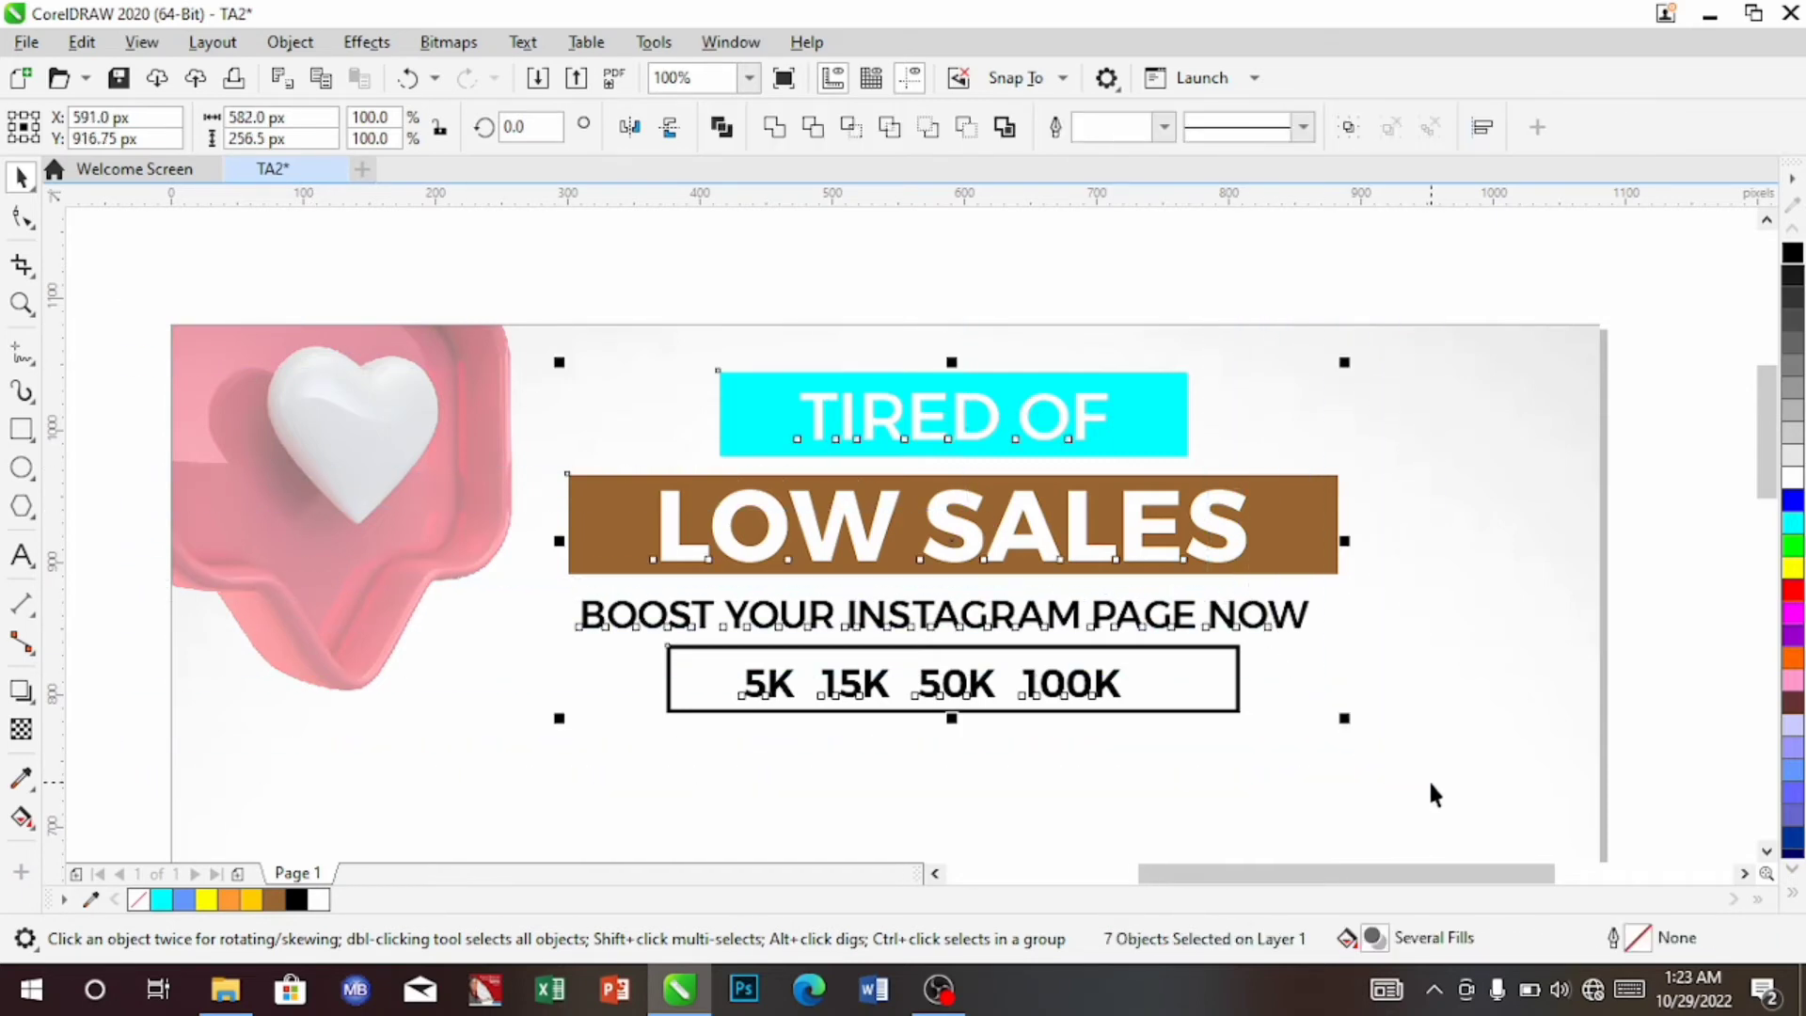
Centre the headline texts on one another and add a horizontal guideline near the page top
key(c)
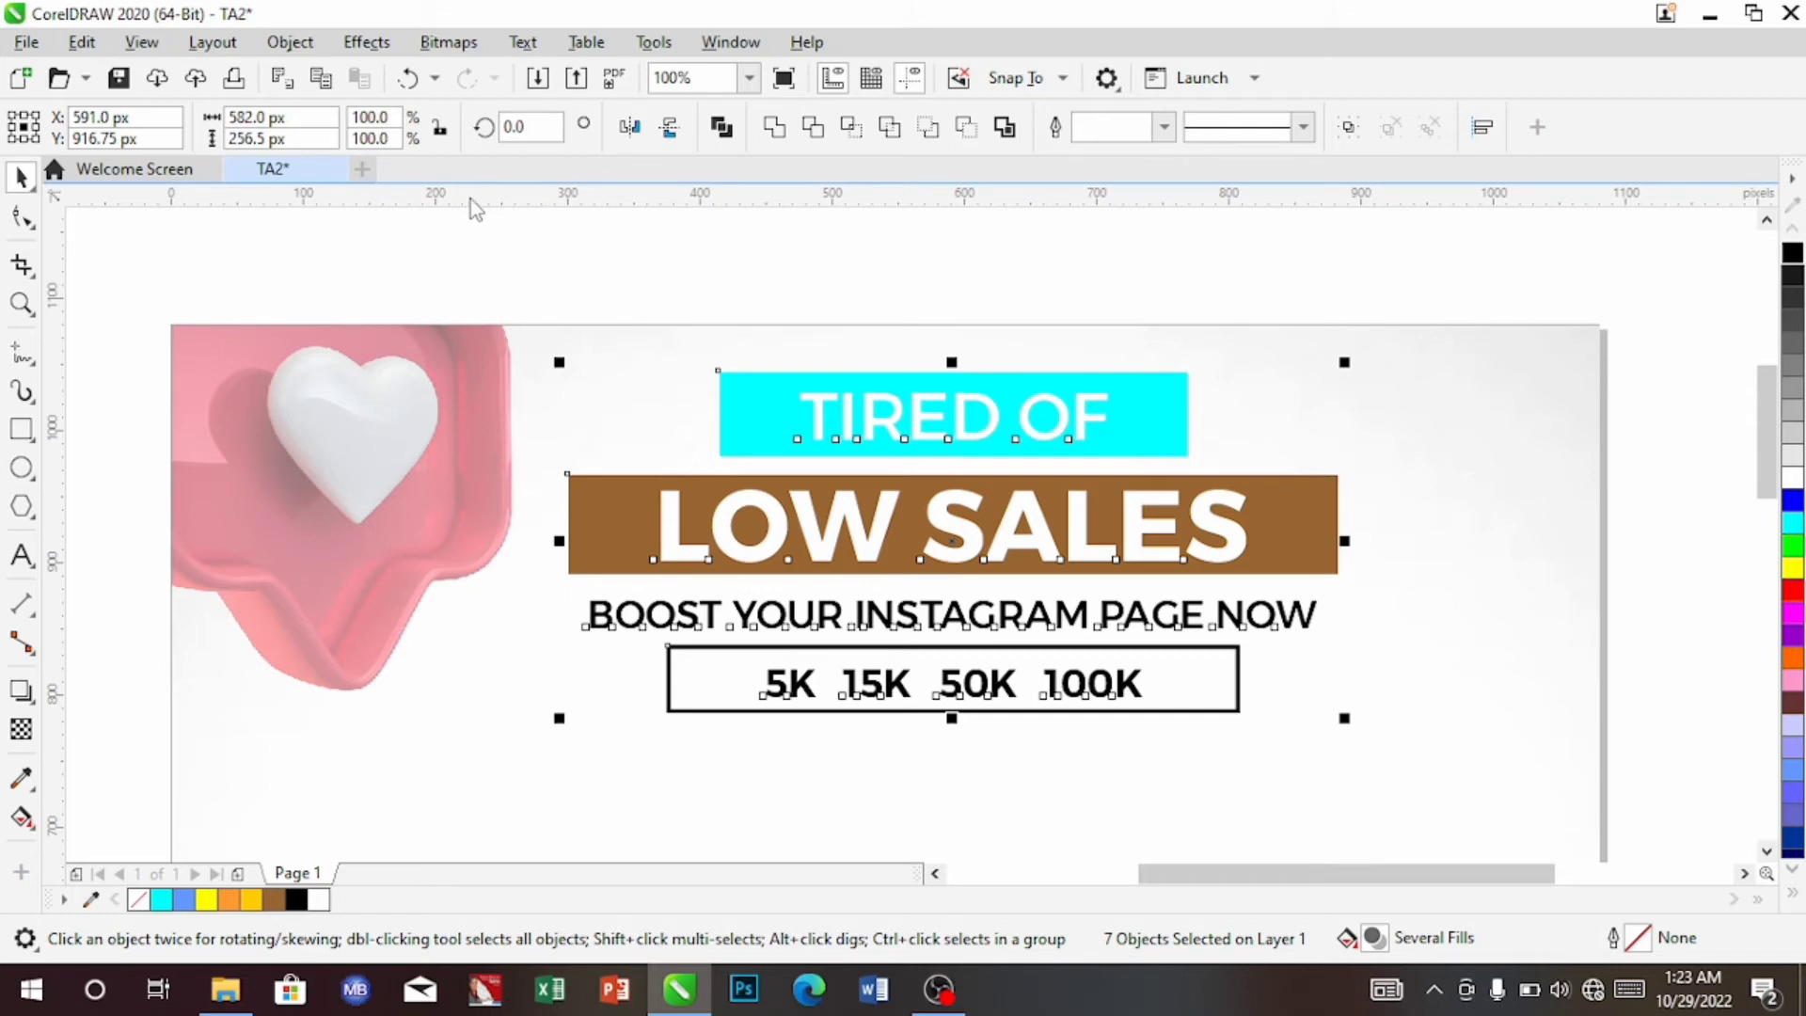
drag(469, 223, 508, 392)
click(523, 389)
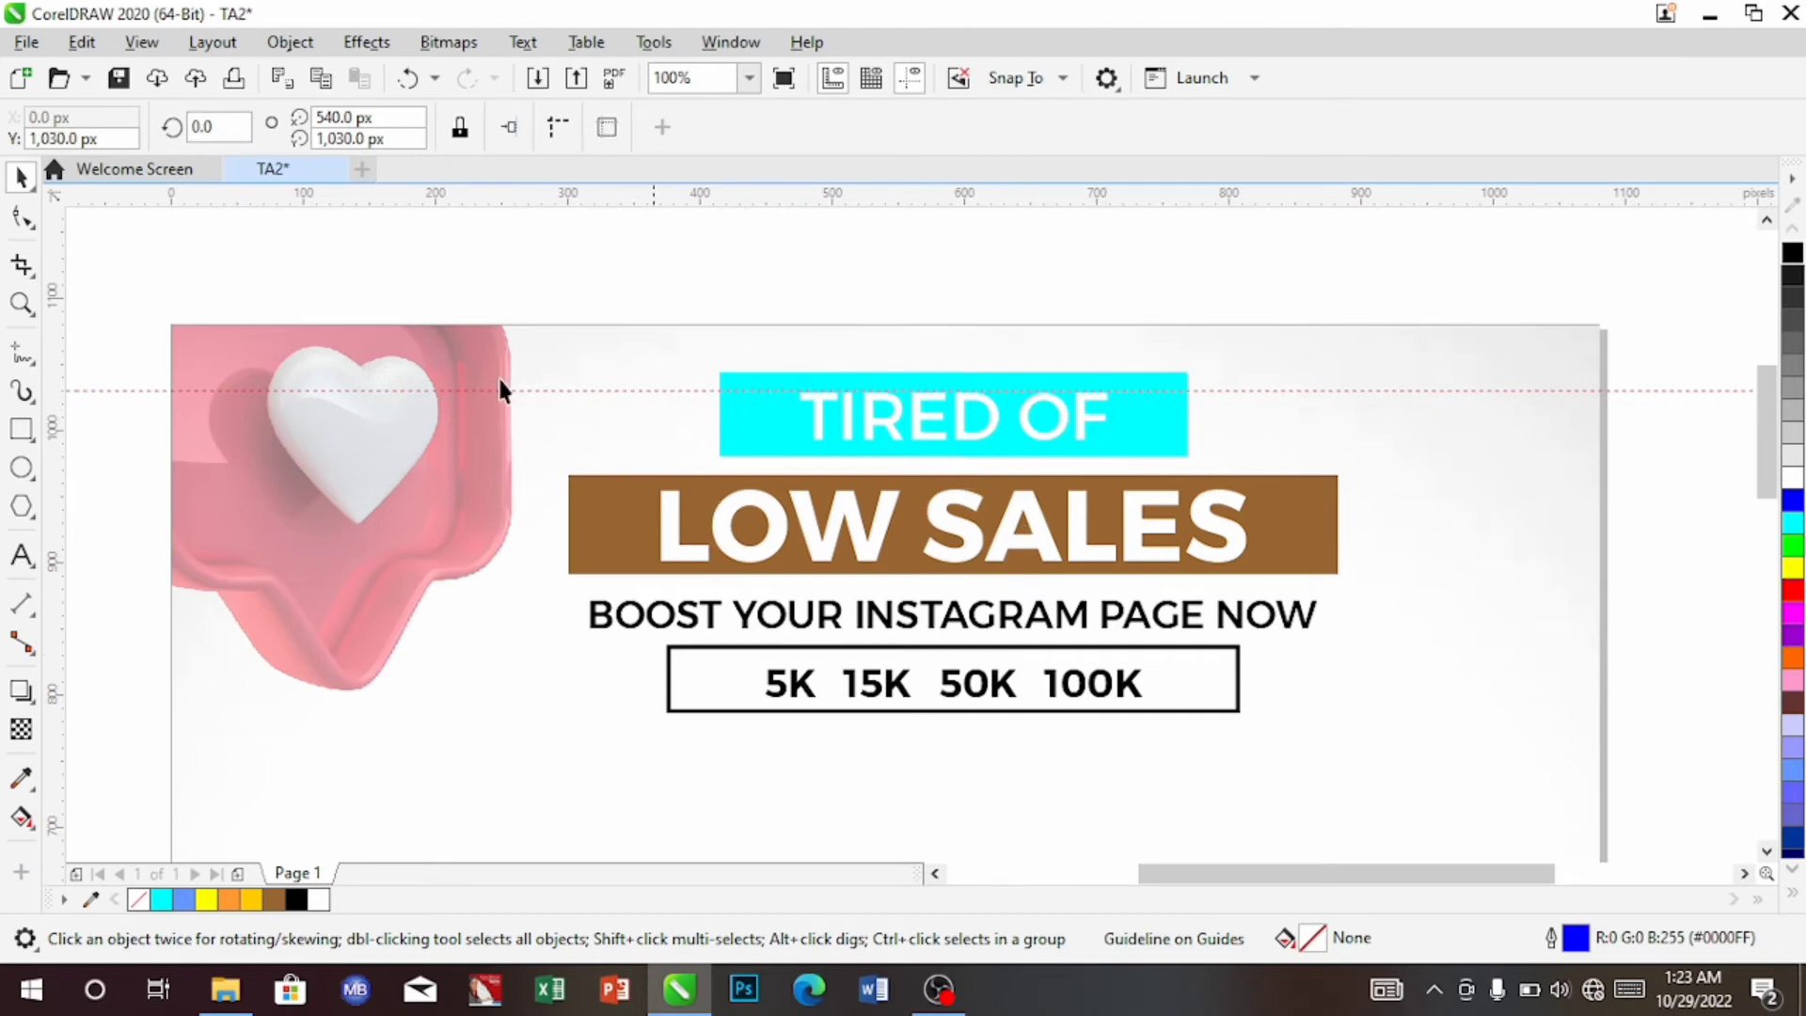
Move the seven-object headline block below the guideline, to X 593 px, Y 902.75 px
drag(99, 288, 287, 293)
drag(890, 388, 1446, 749)
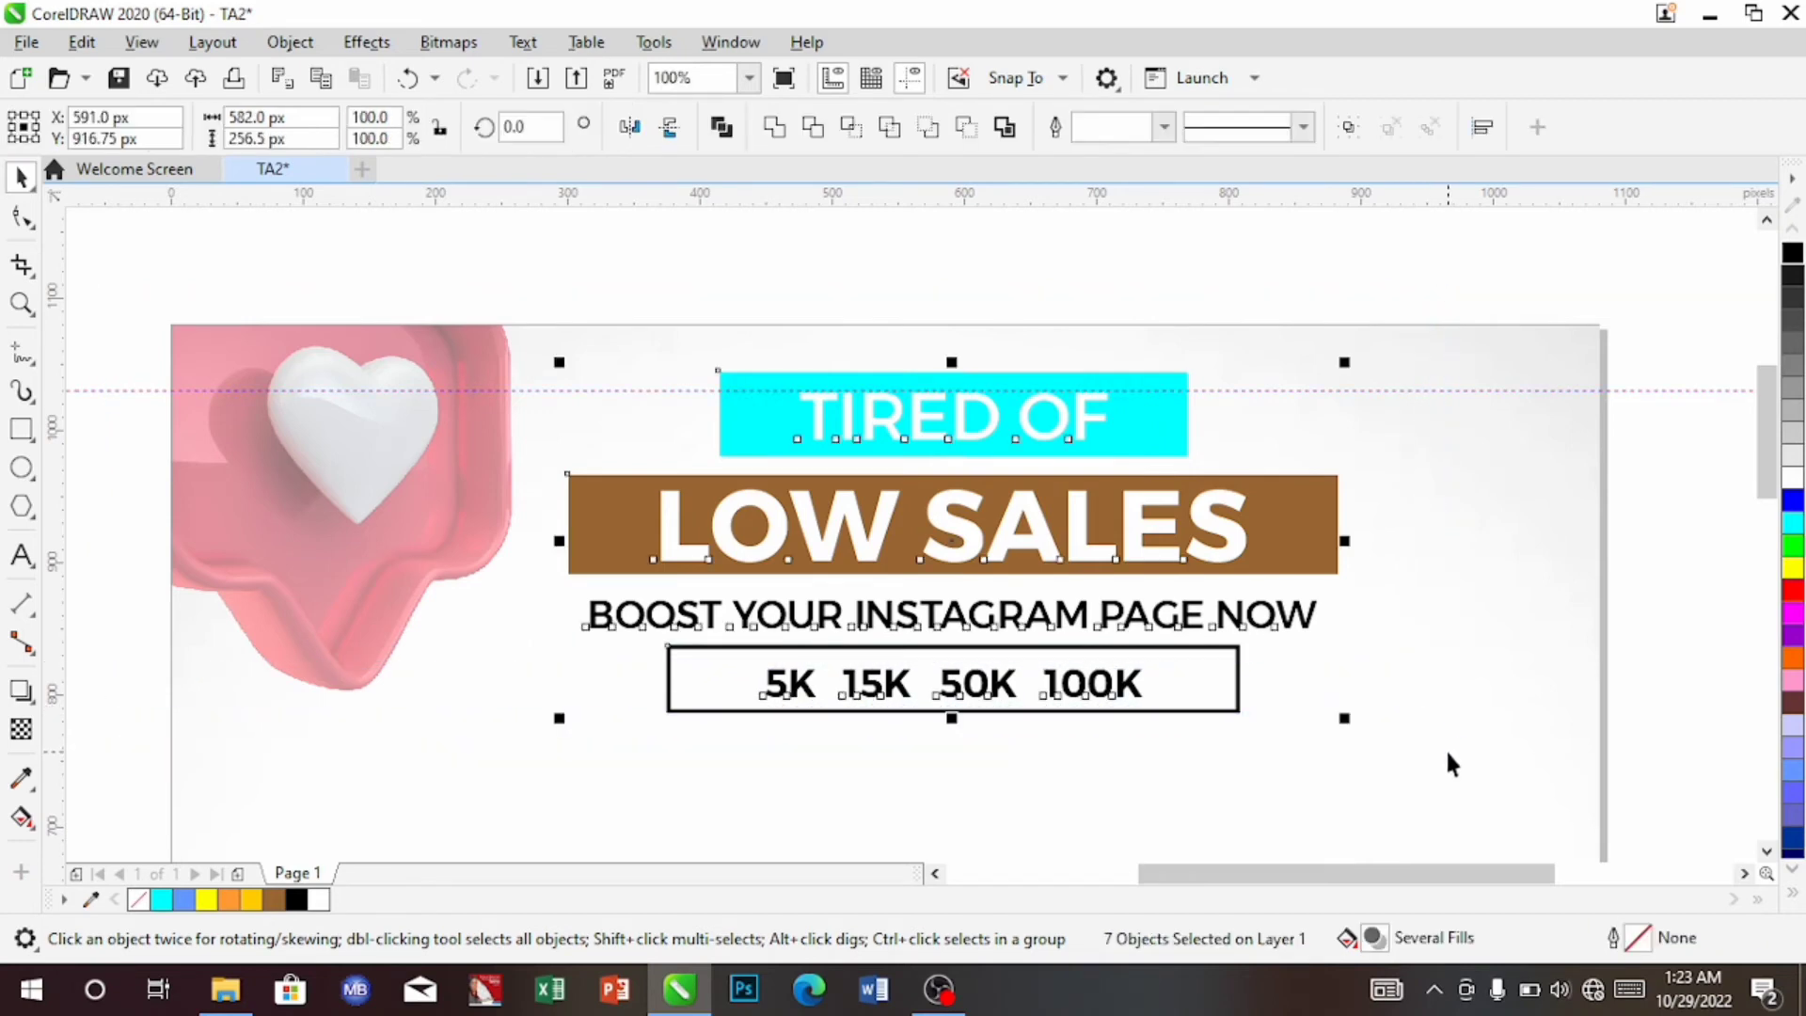
key(Down)
key(Down)
key(Down)
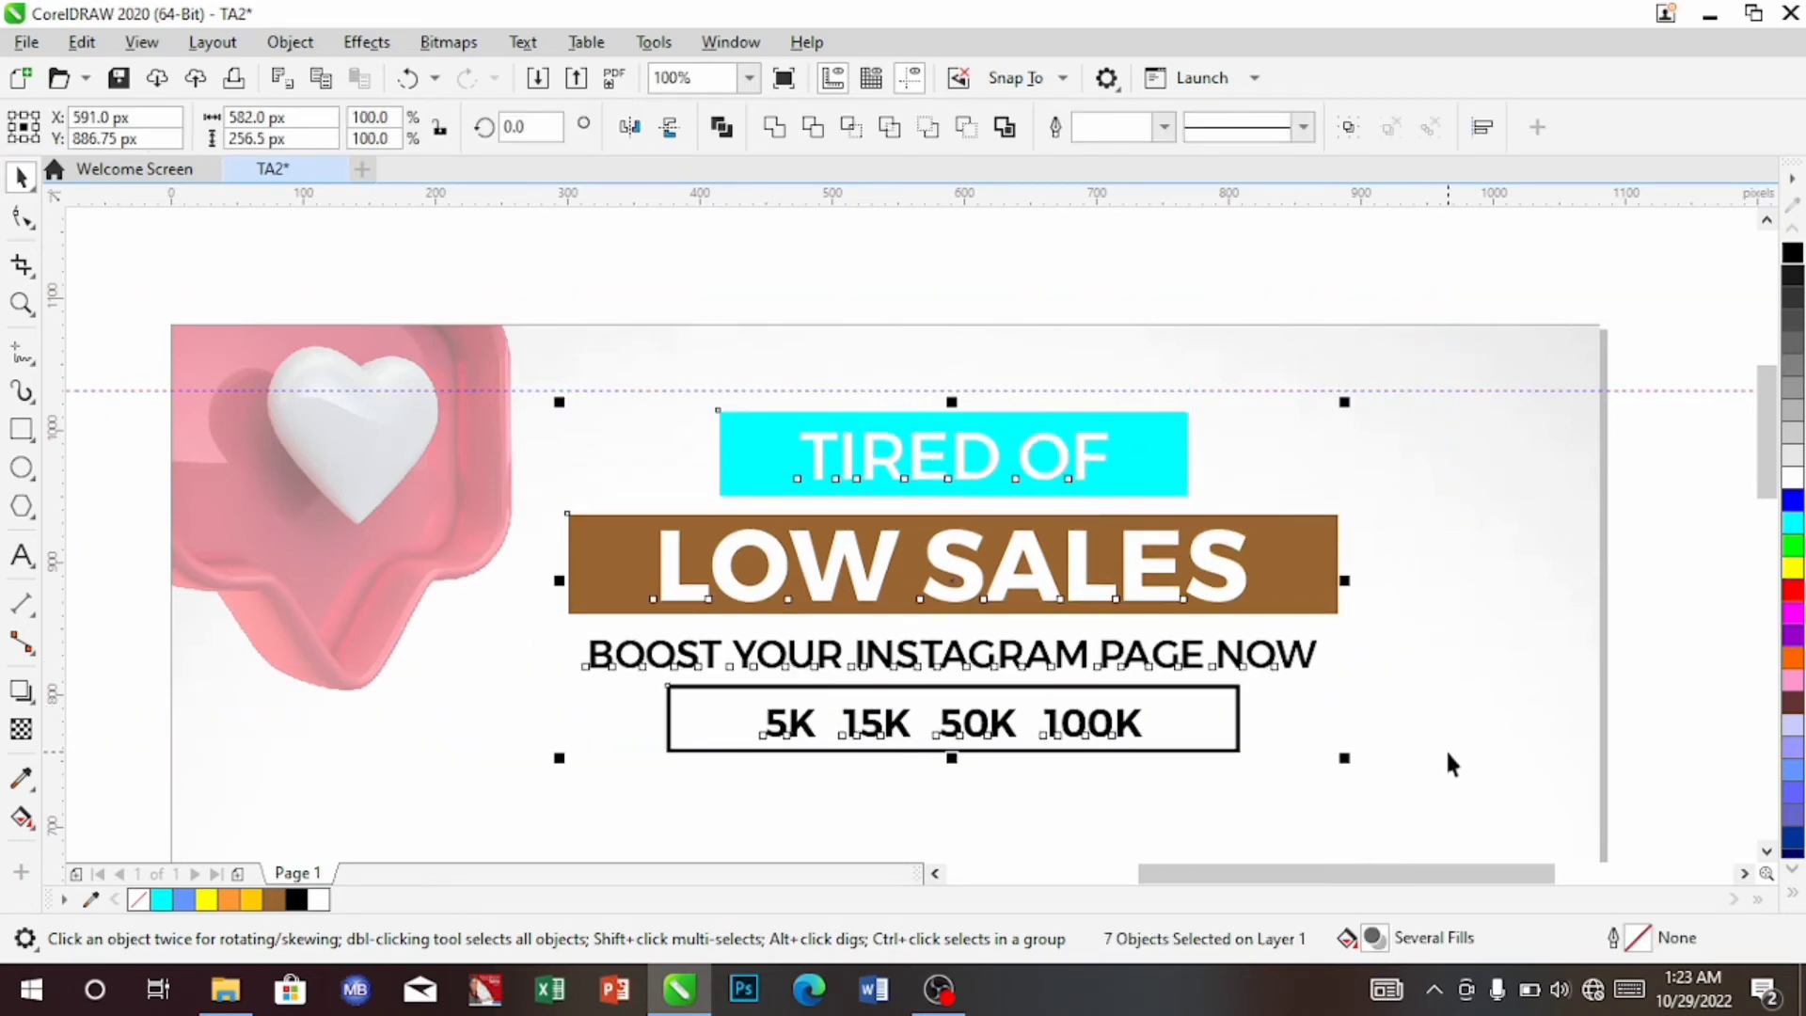
key(Up)
key(Up)
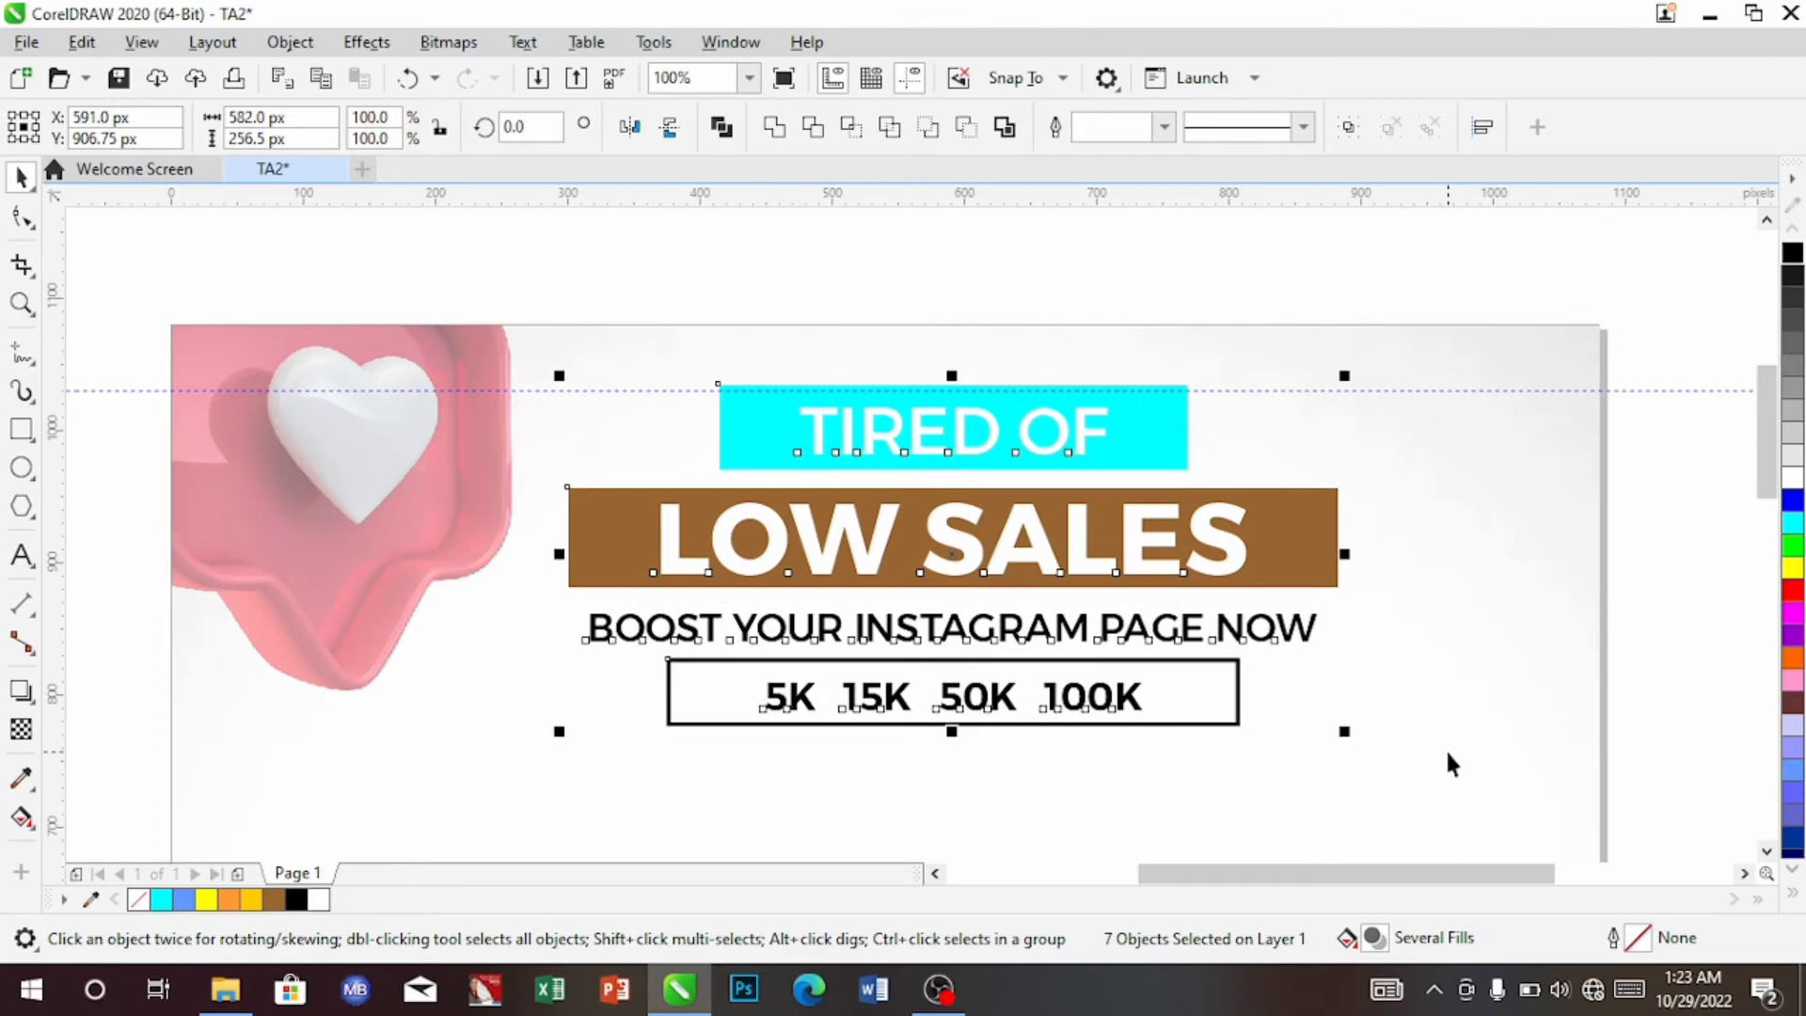
key(Down)
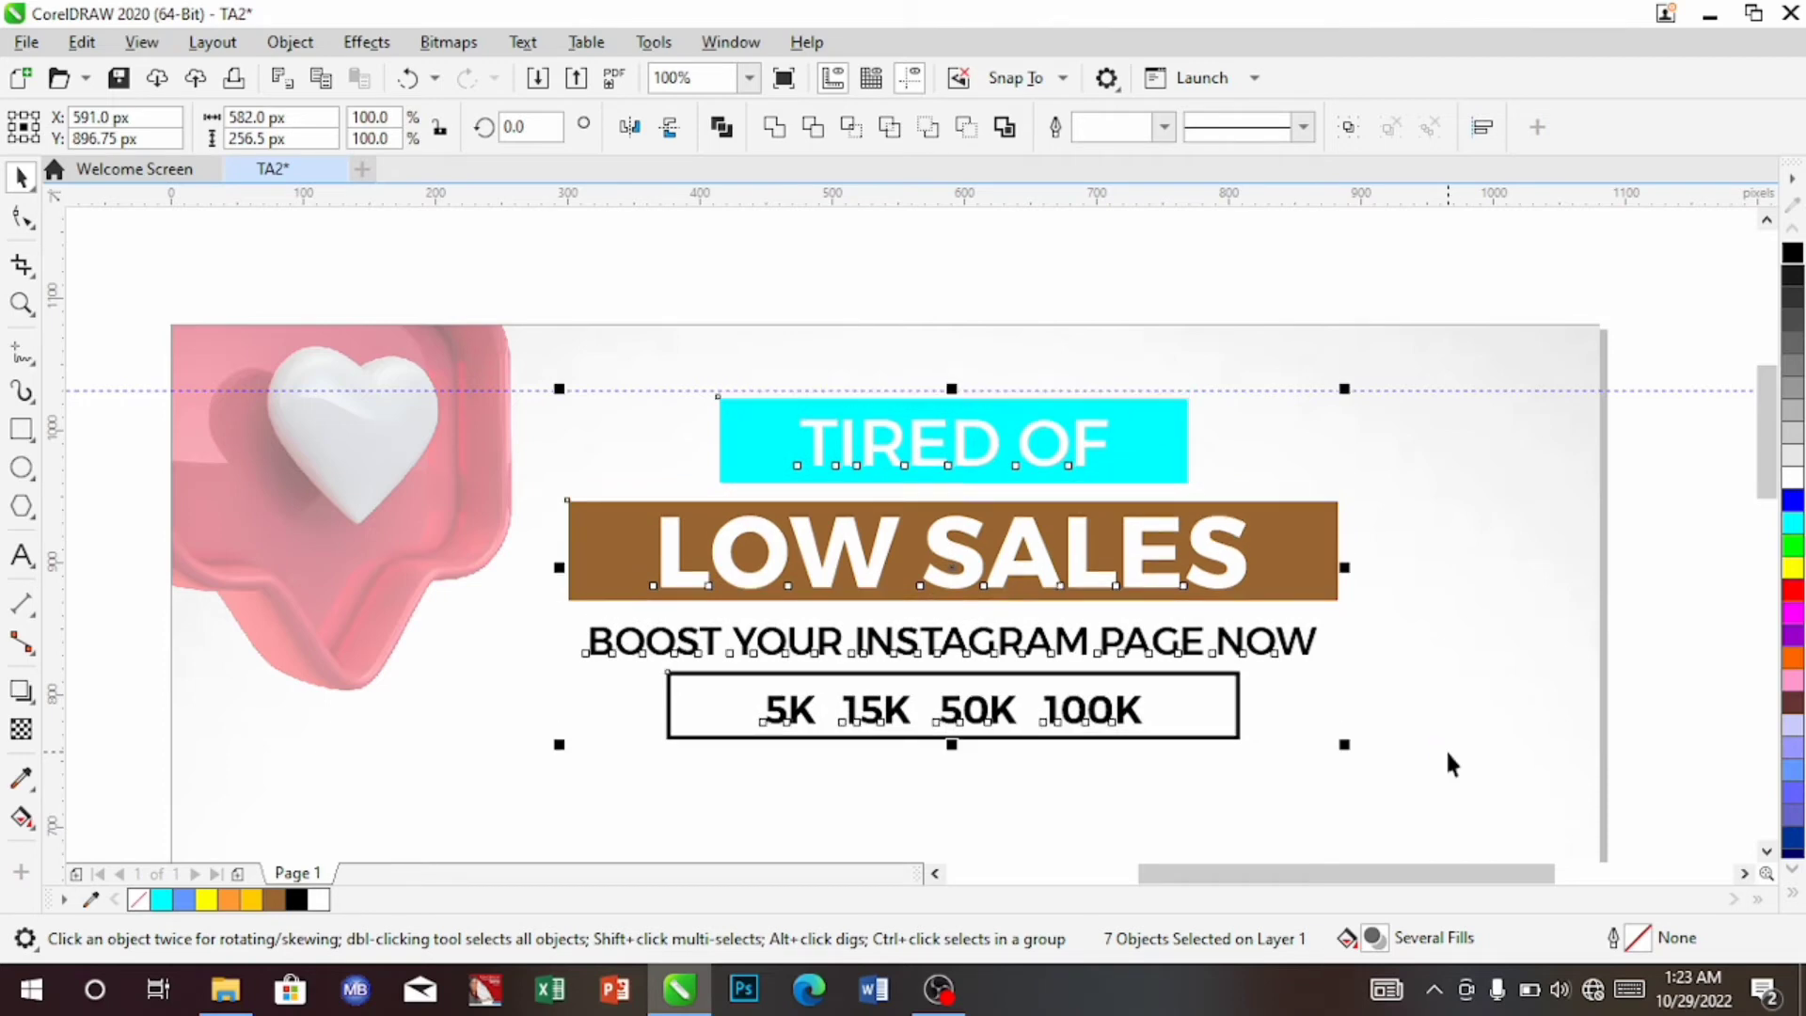
drag(1020, 551, 1020, 541)
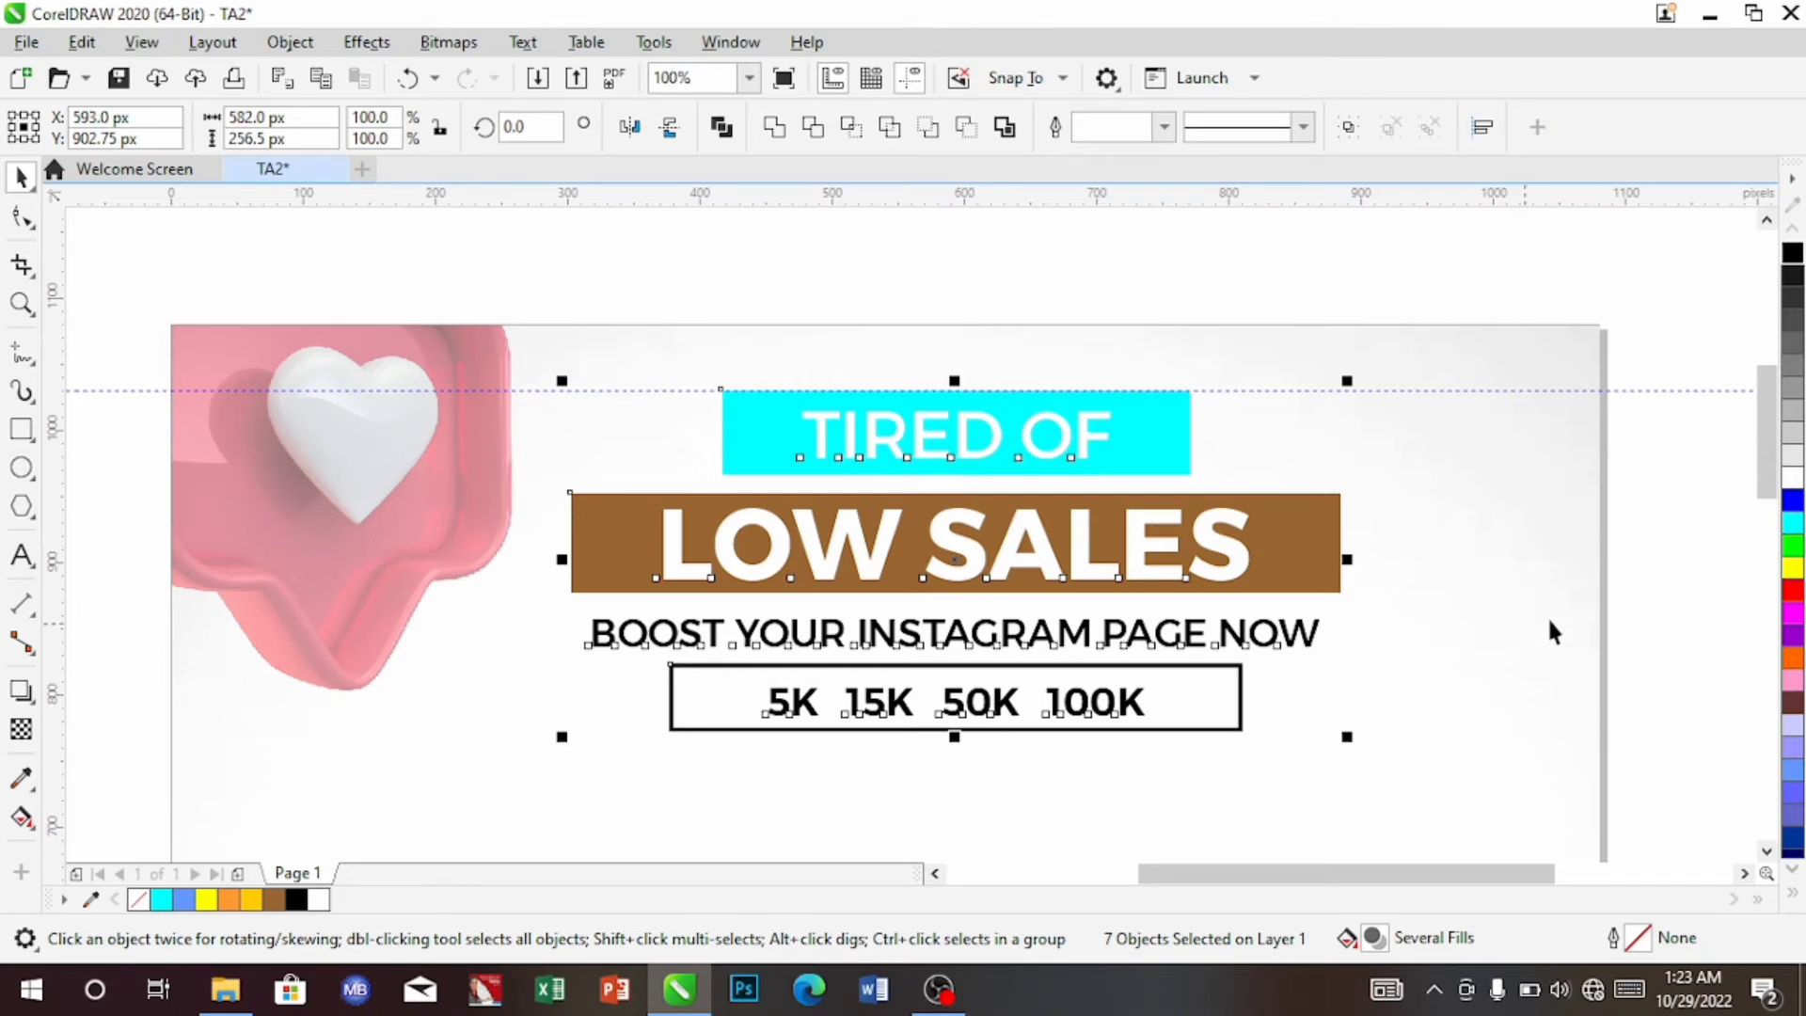
mouse_move(1766, 485)
mouse_down()
mouse_move(1762, 589)
mouse_move(1766, 480)
mouse_up()
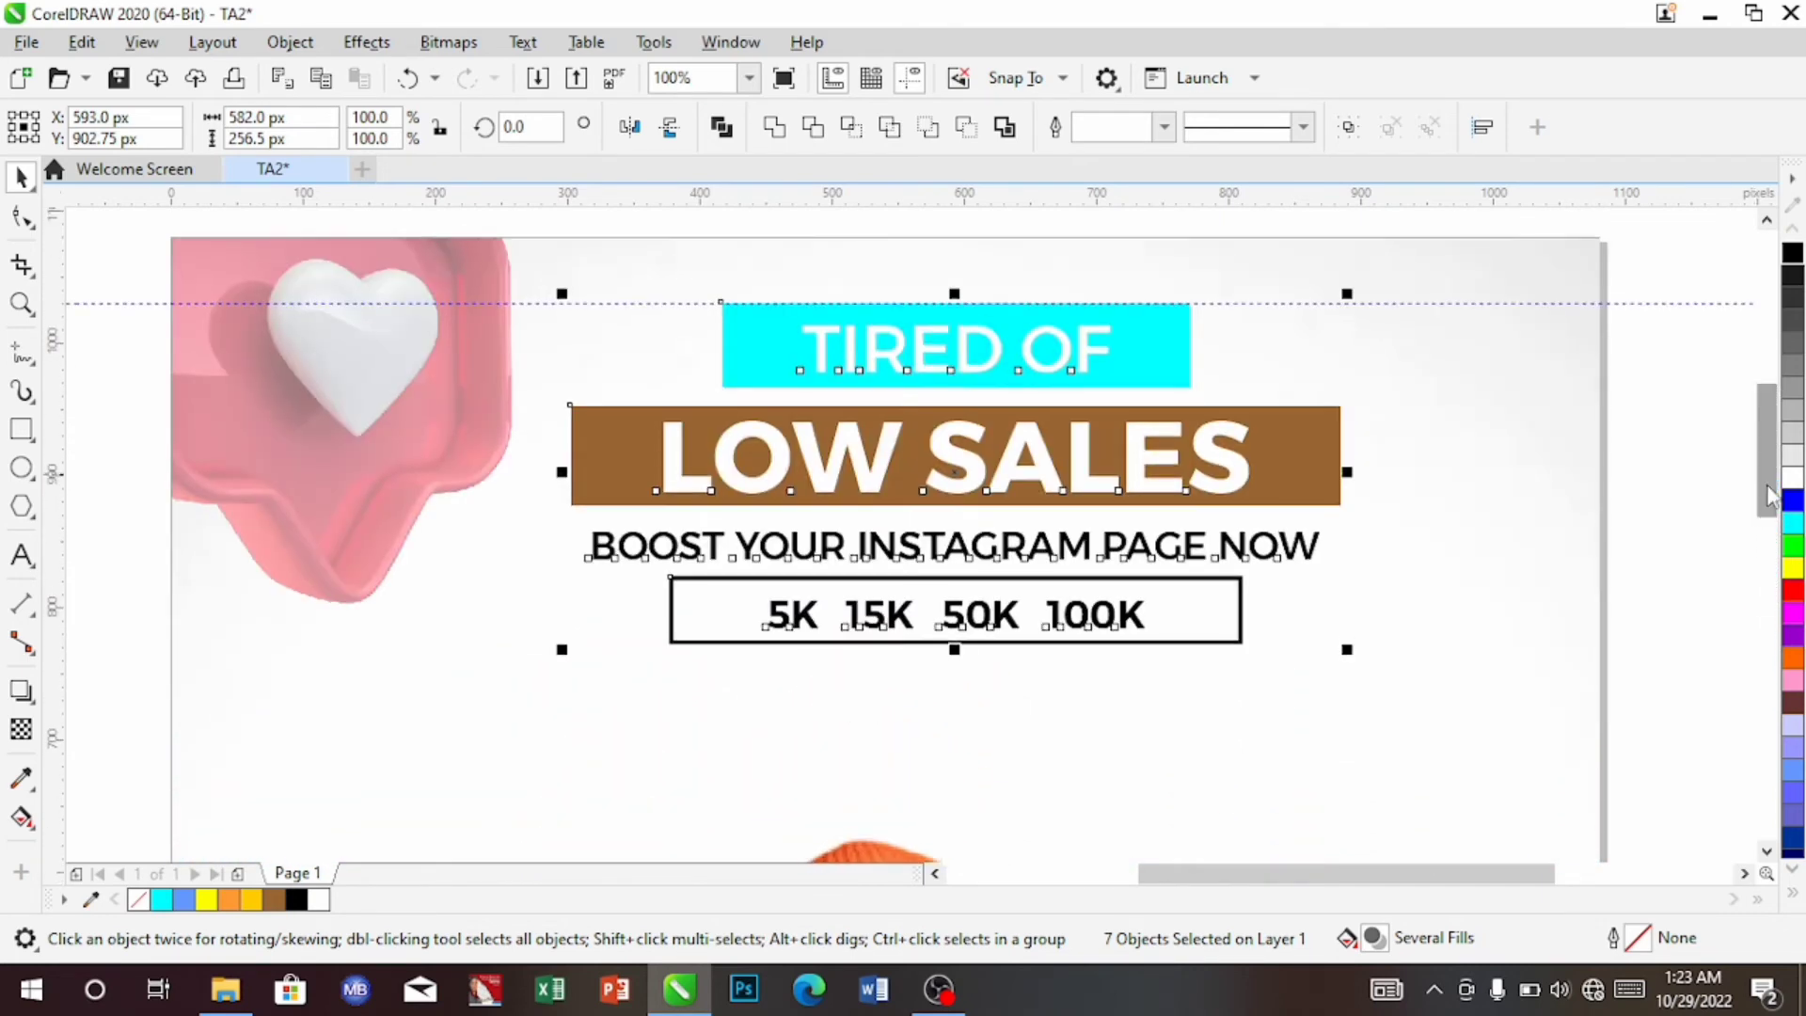
Zoom to the full page and nudge the follower-counts box down three steps to Y 758.75 px
click(748, 77)
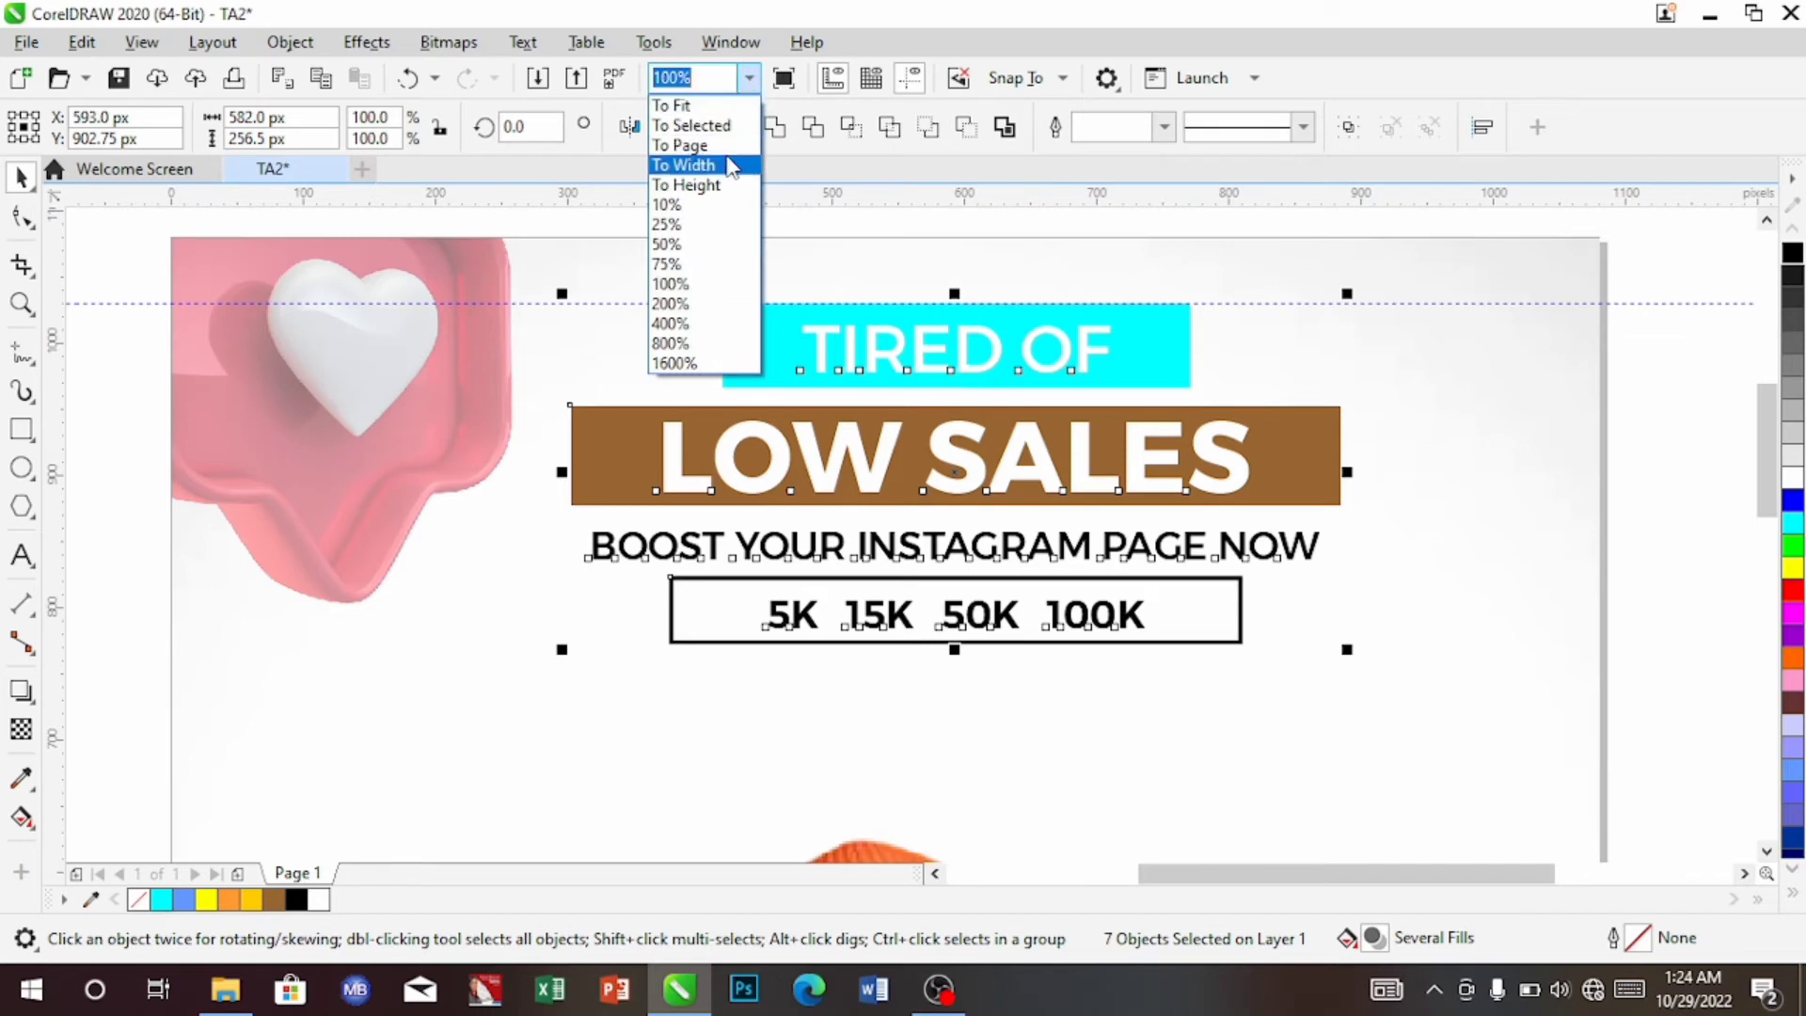
click(727, 145)
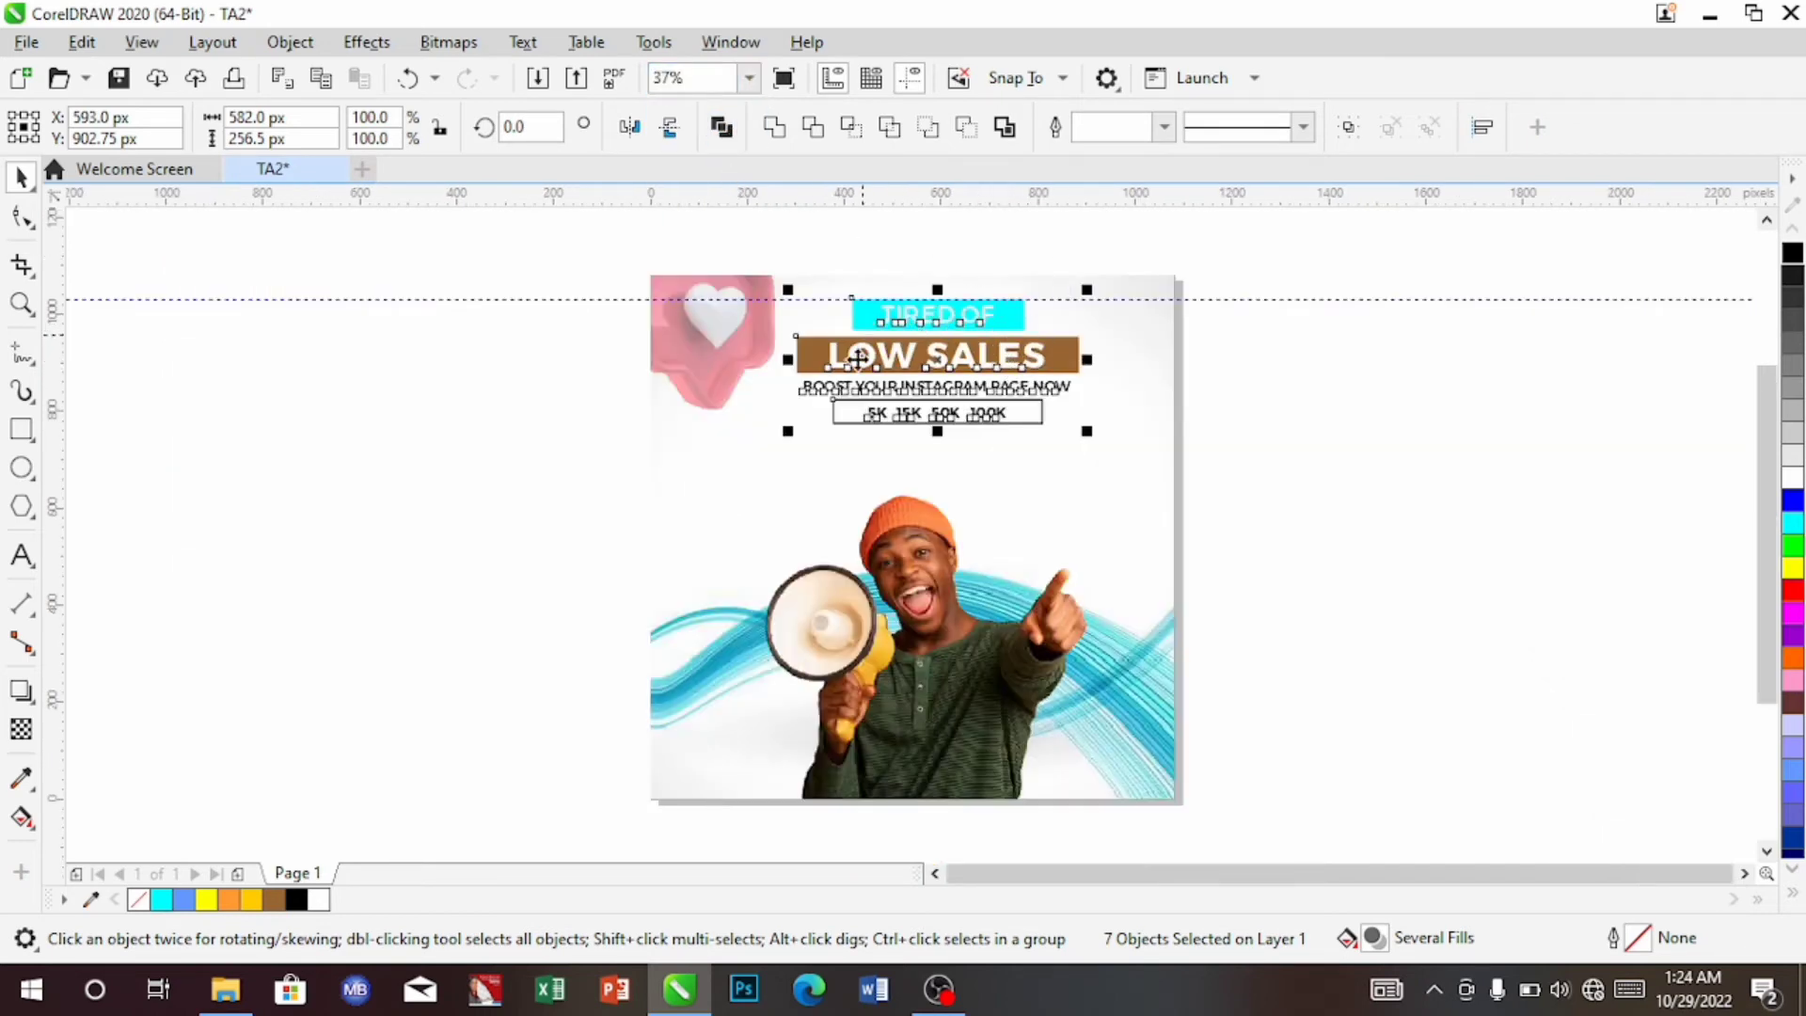
click(811, 474)
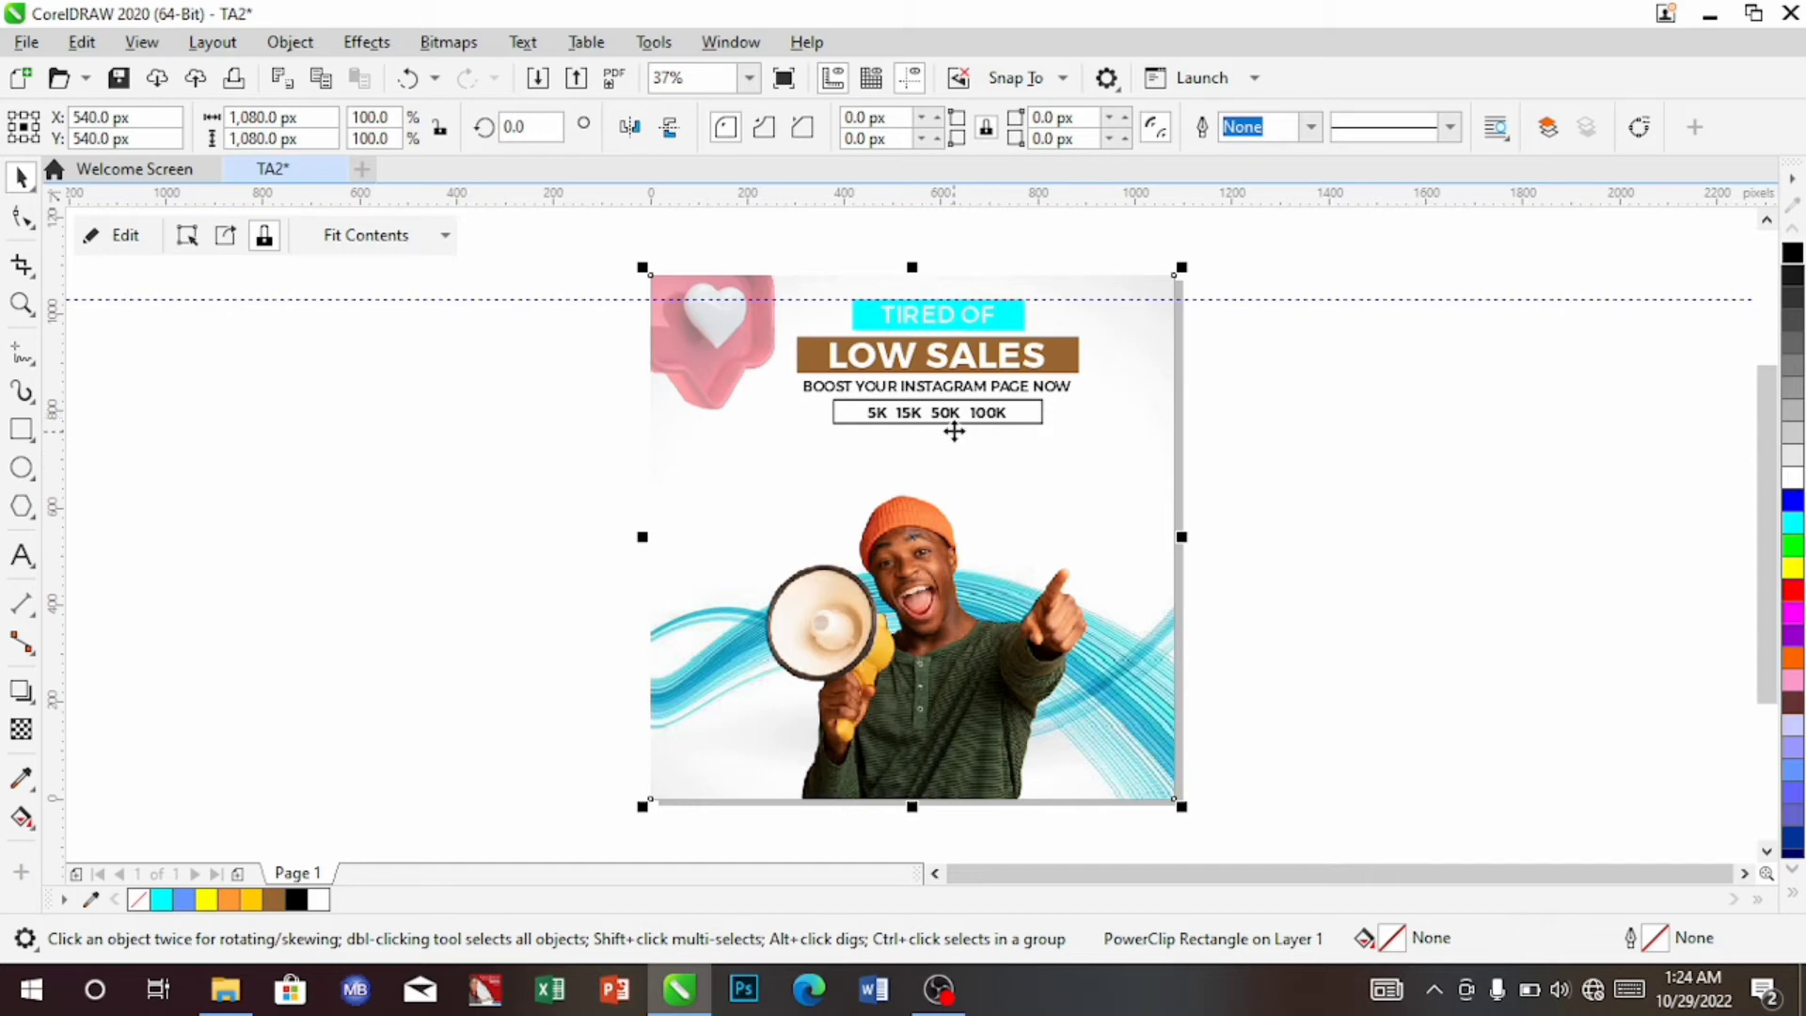
ctrl+click(999, 421)
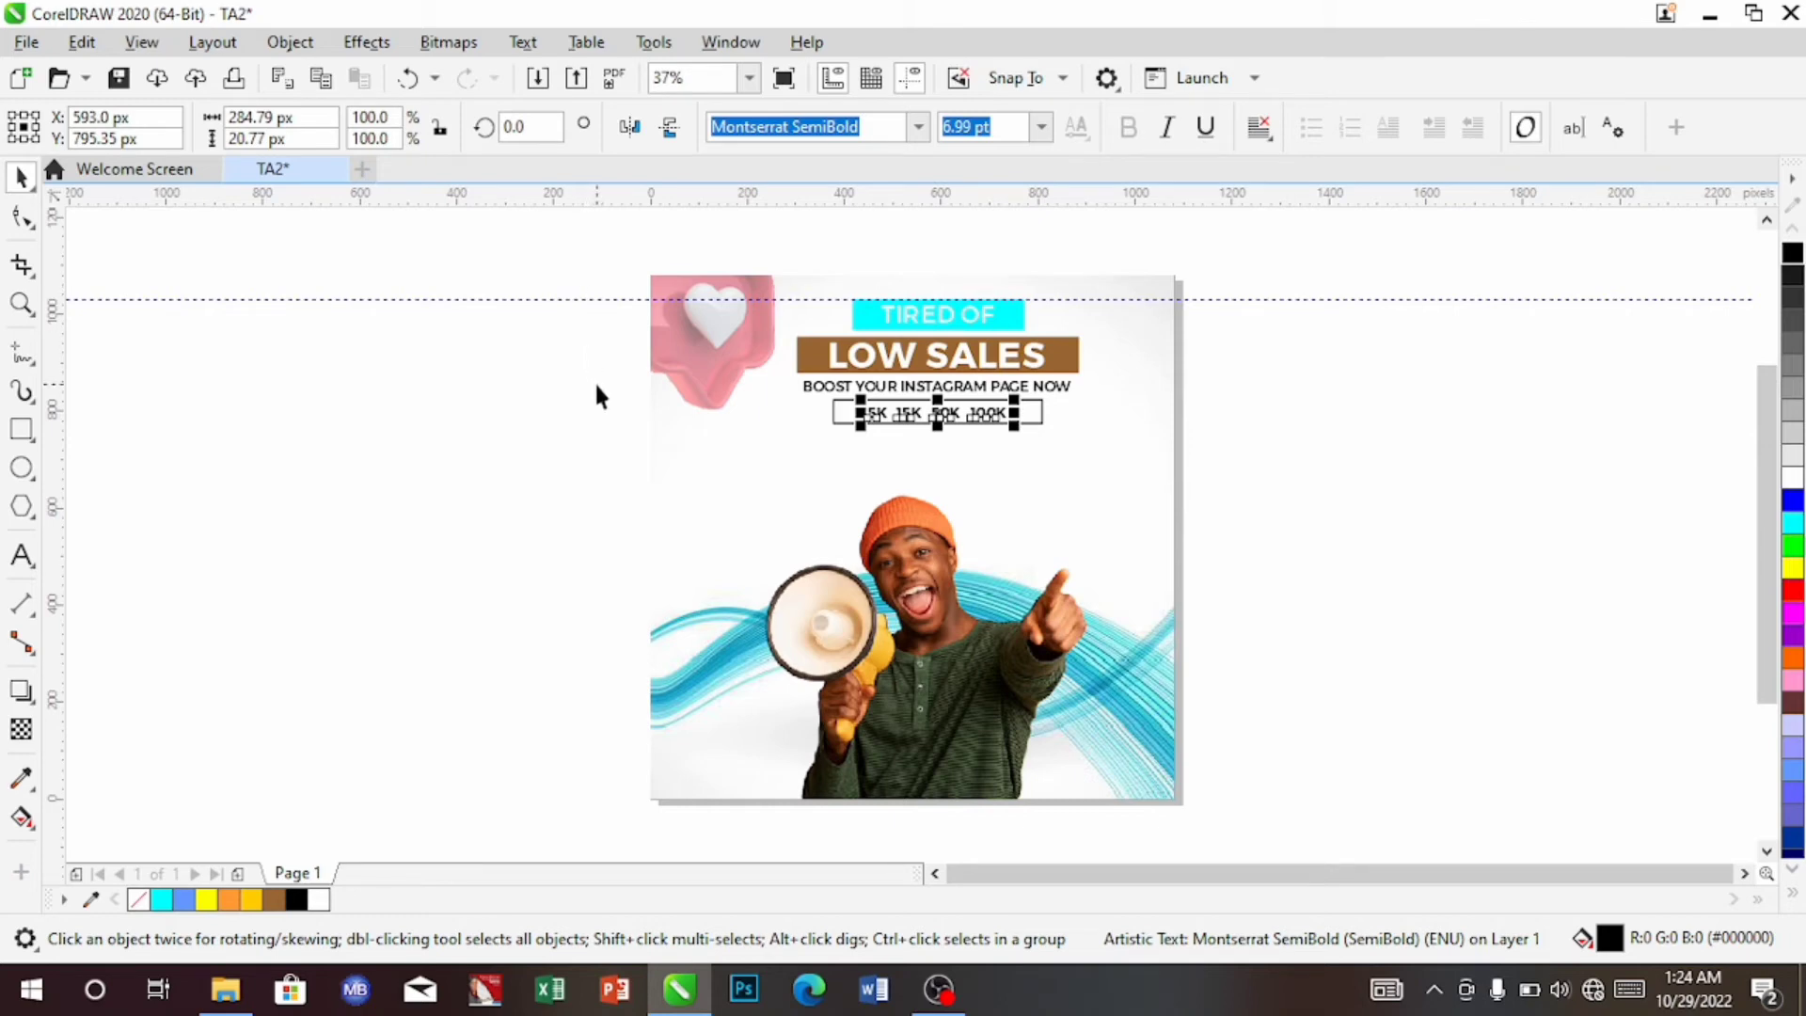
drag(597, 384, 1105, 481)
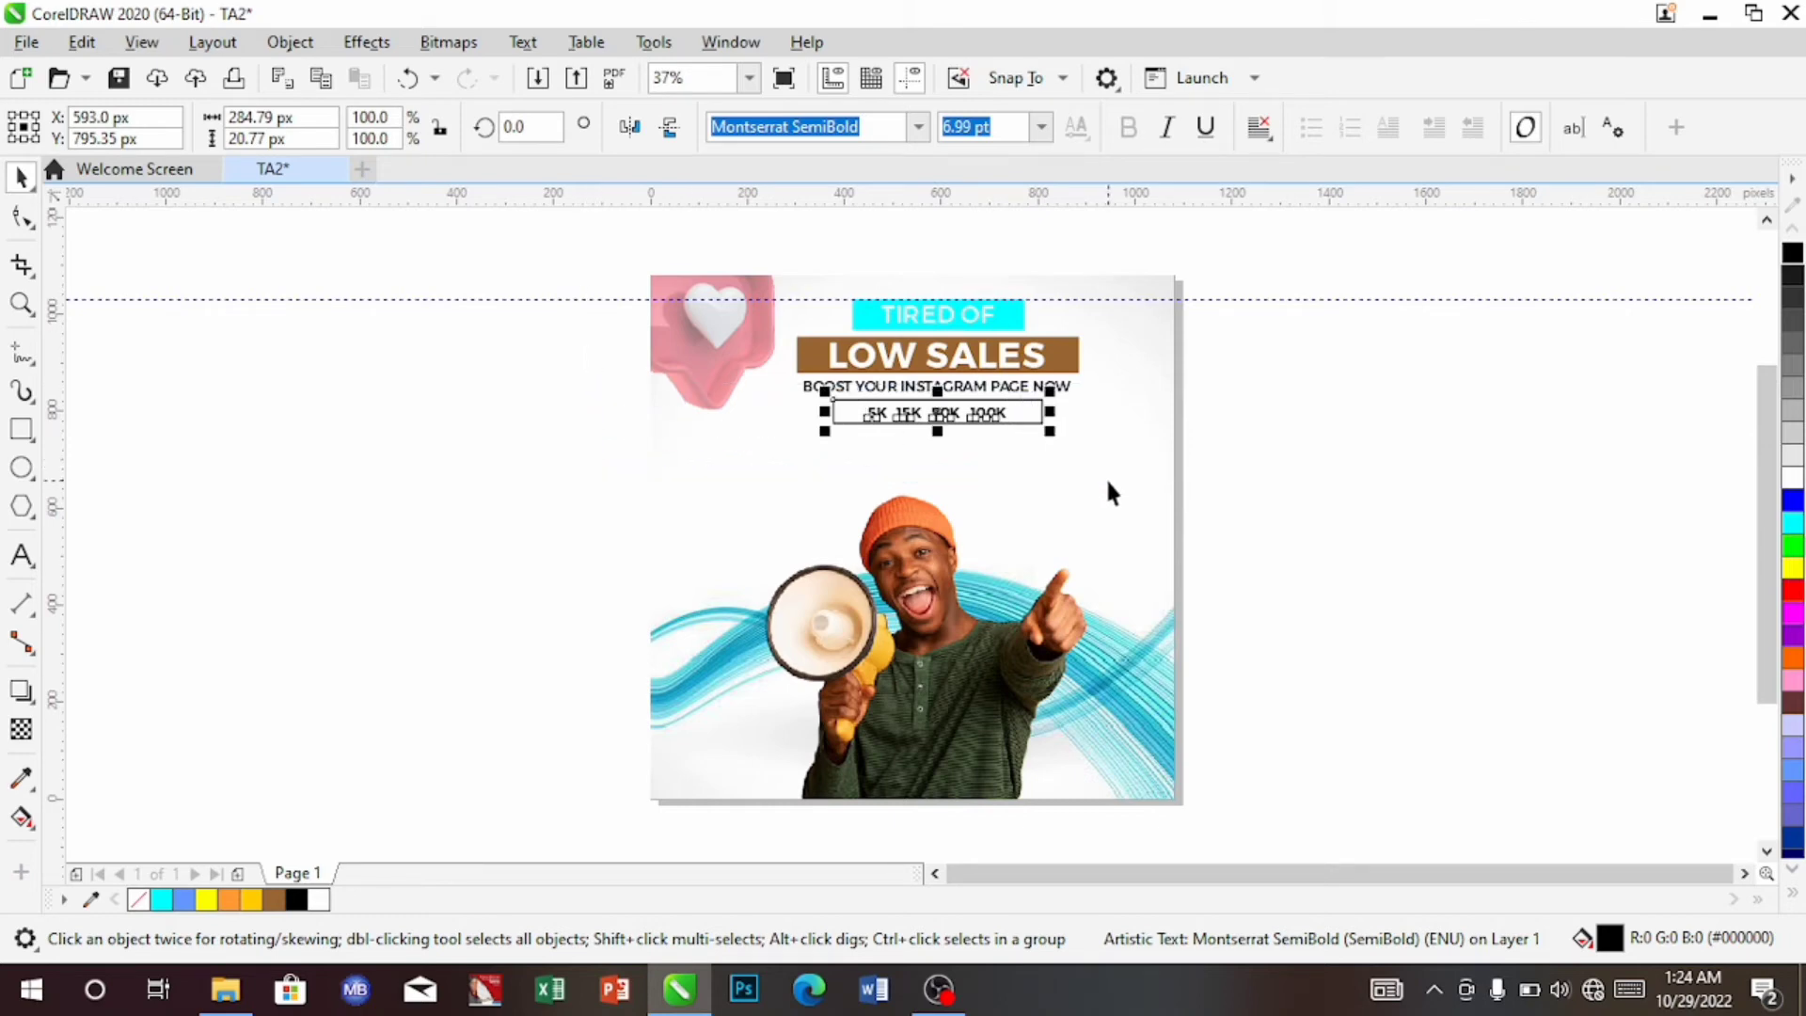
key(Down)
key(Down)
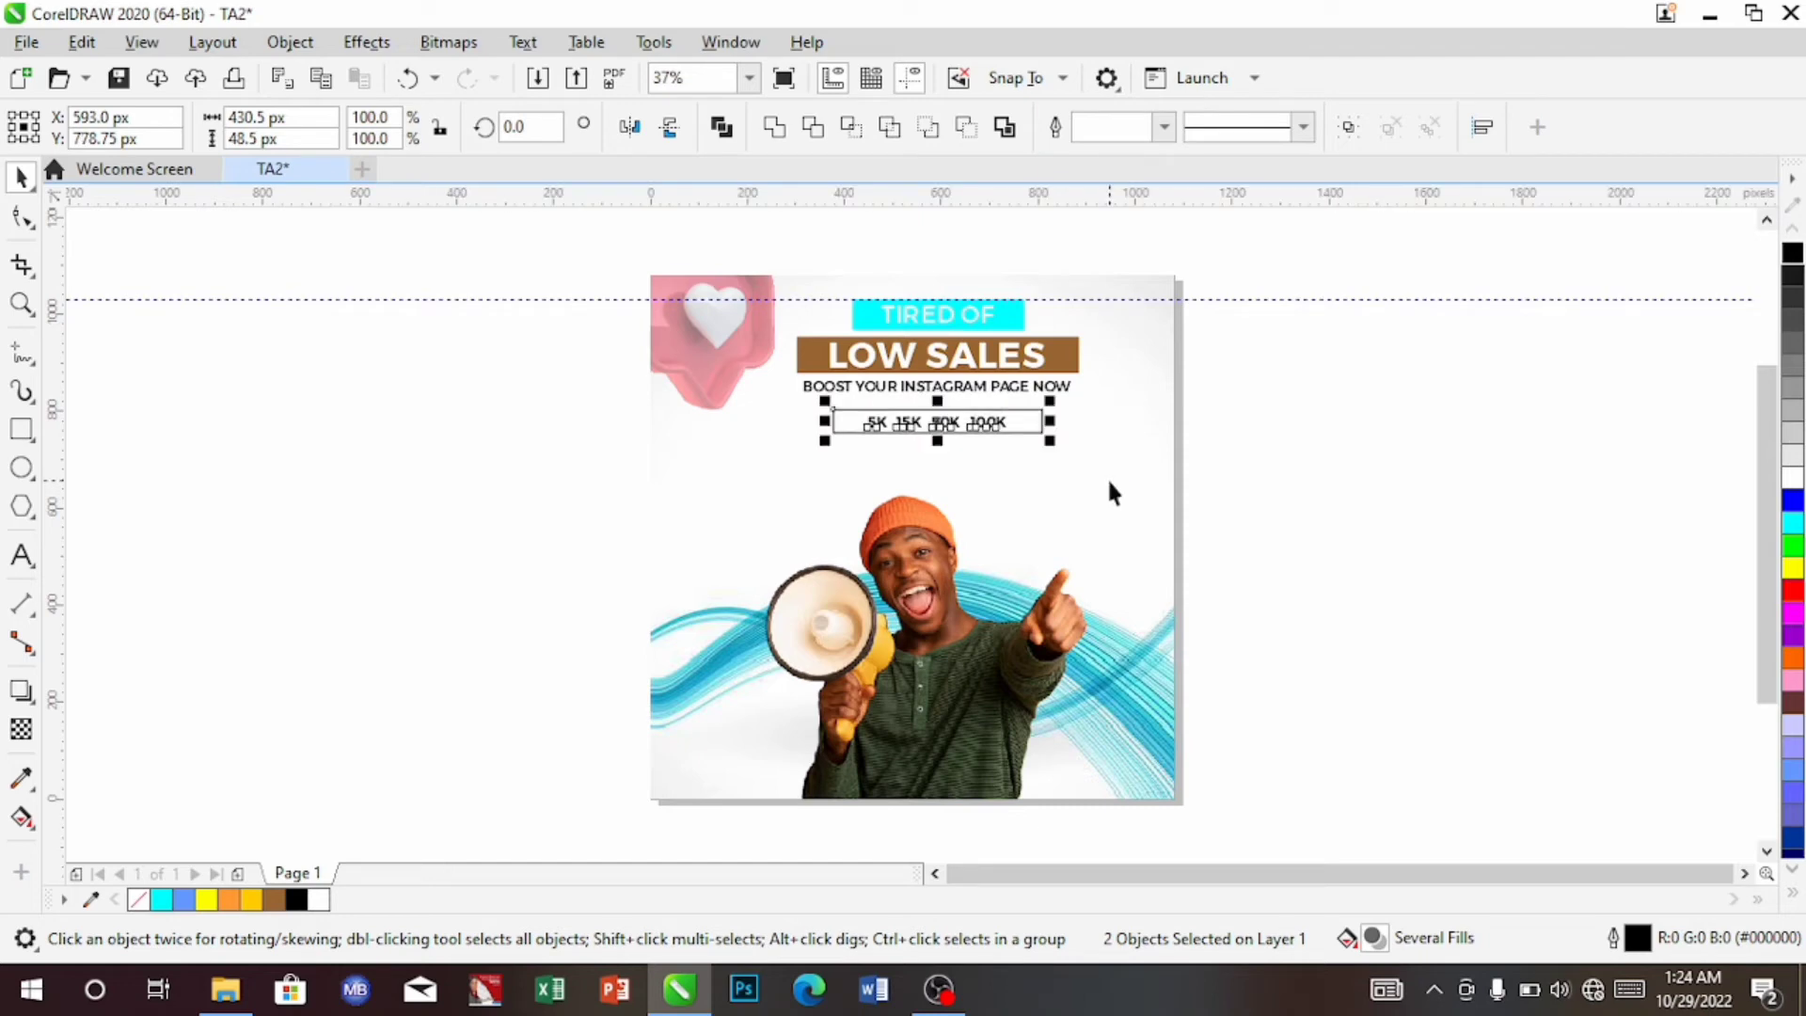
key(Down)
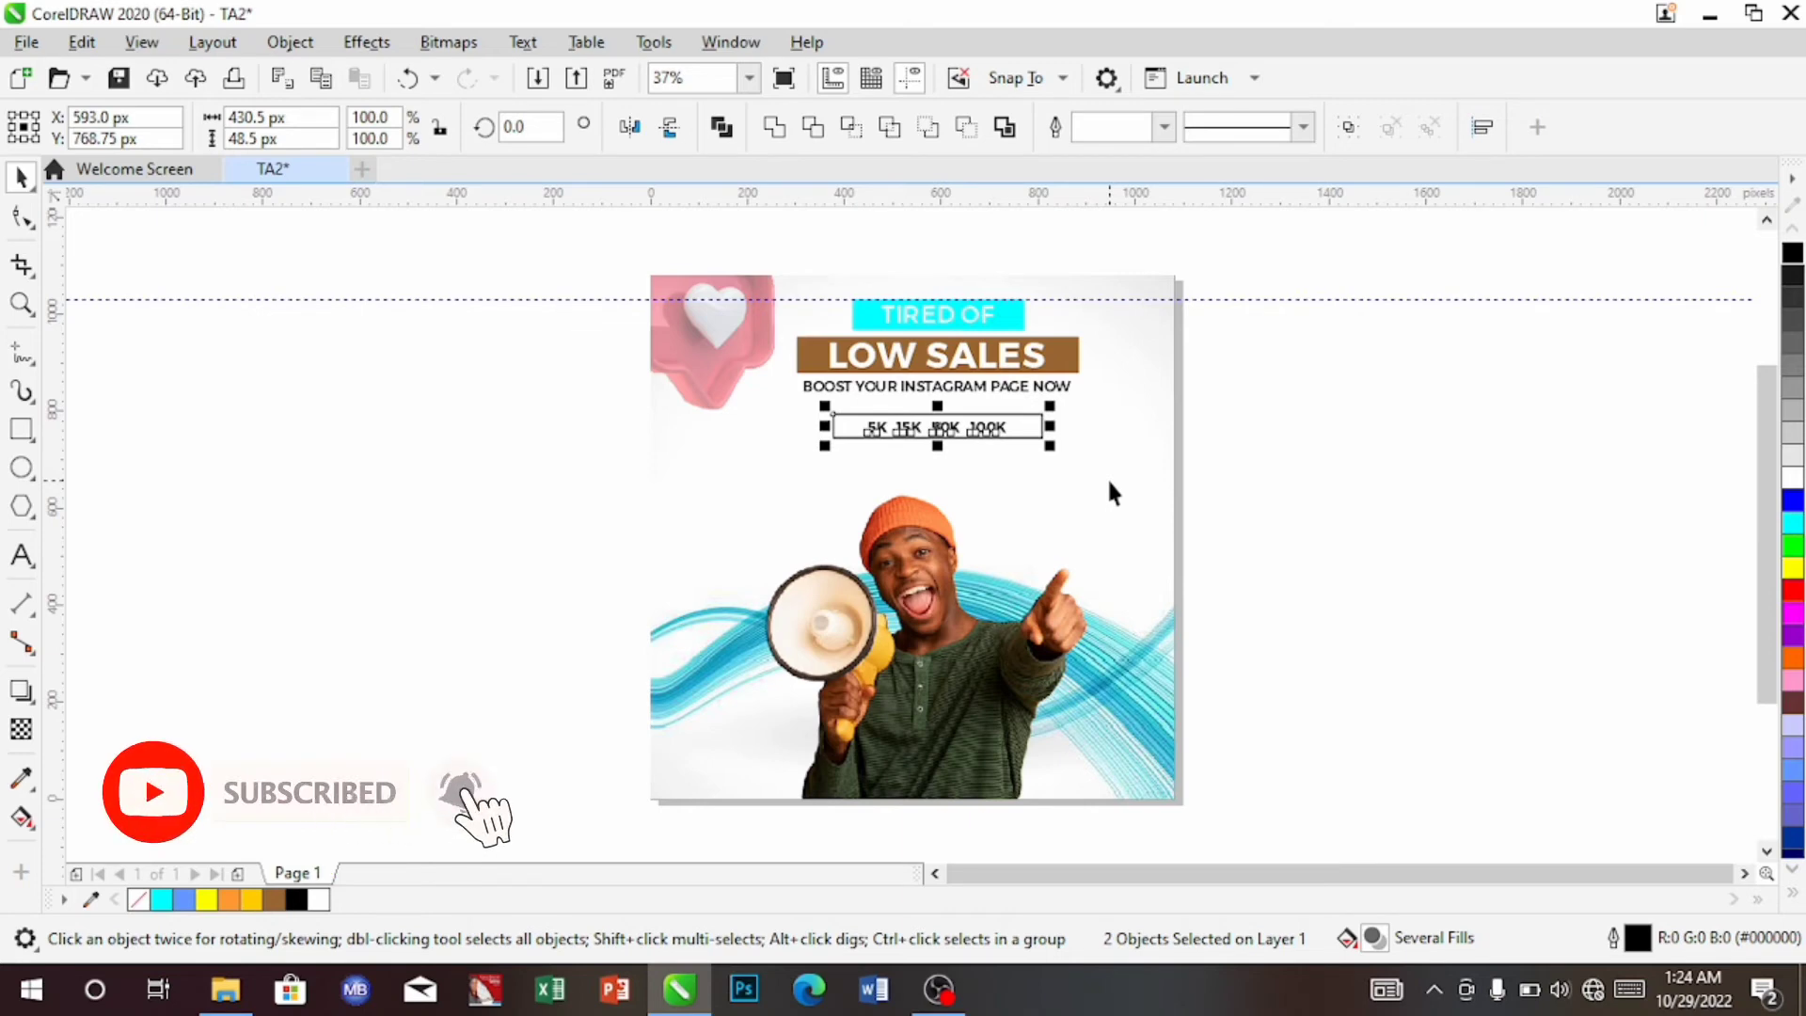
key(Down)
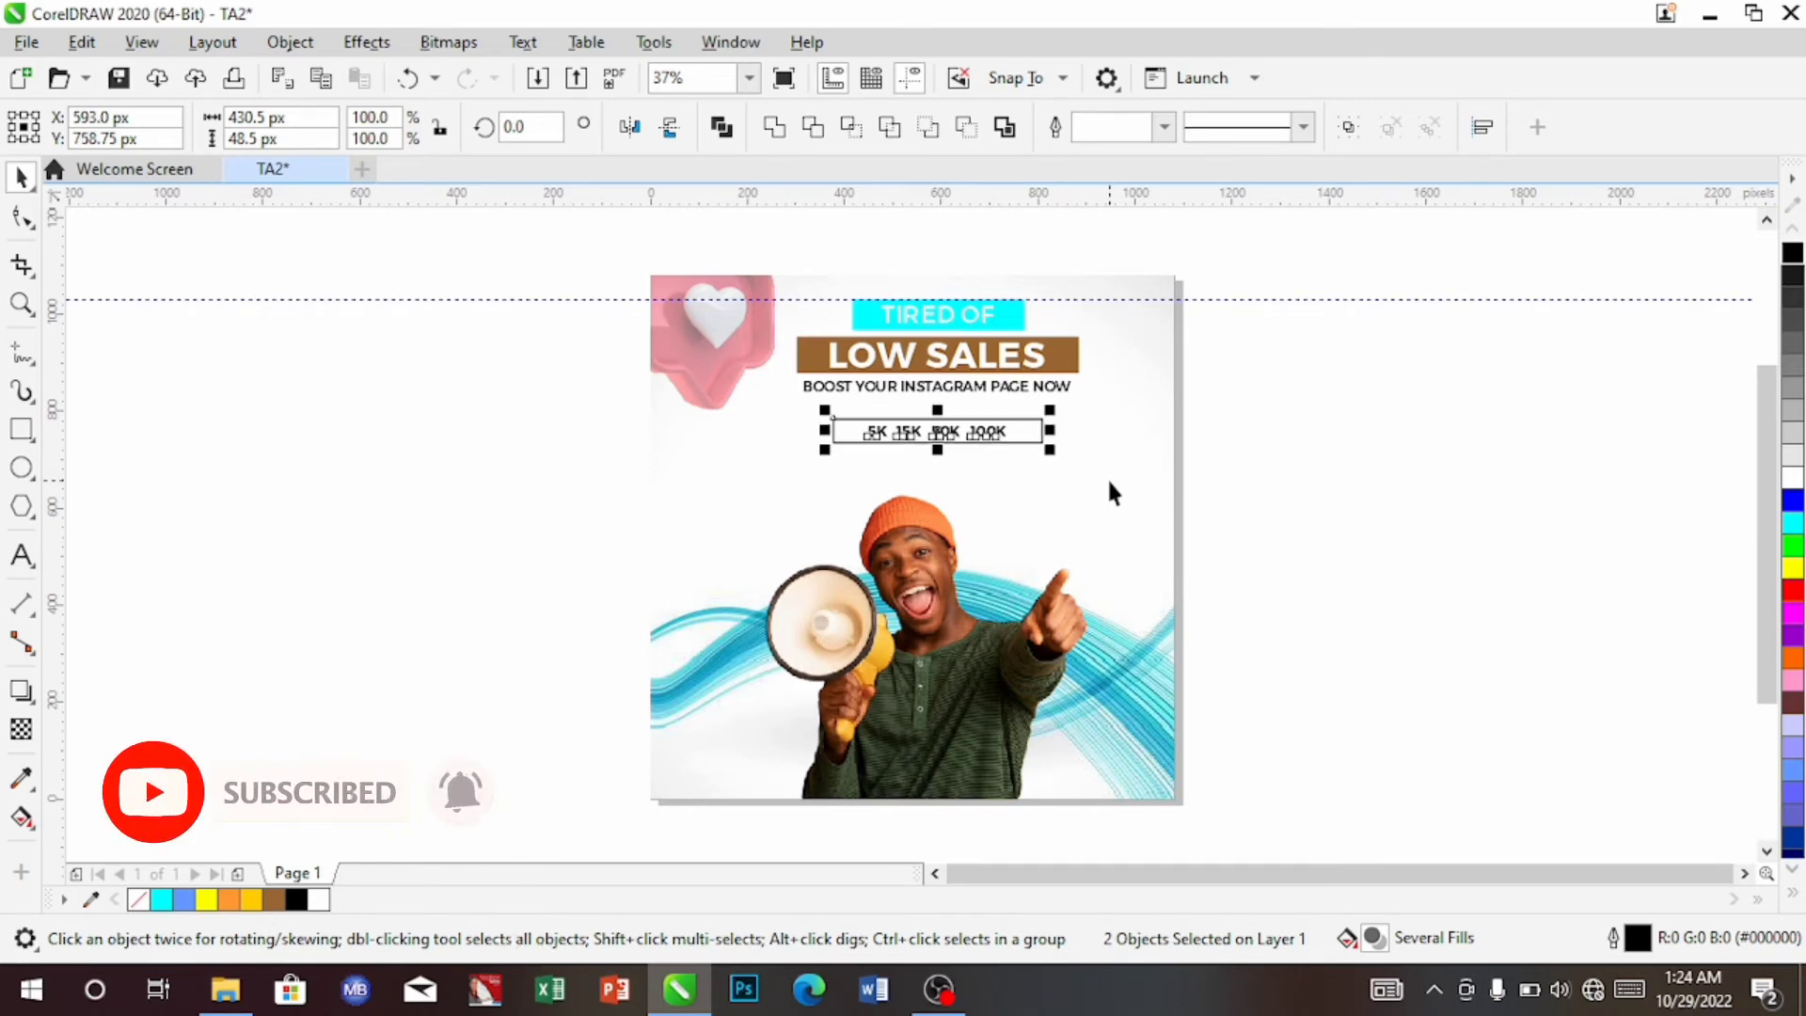
click(948, 384)
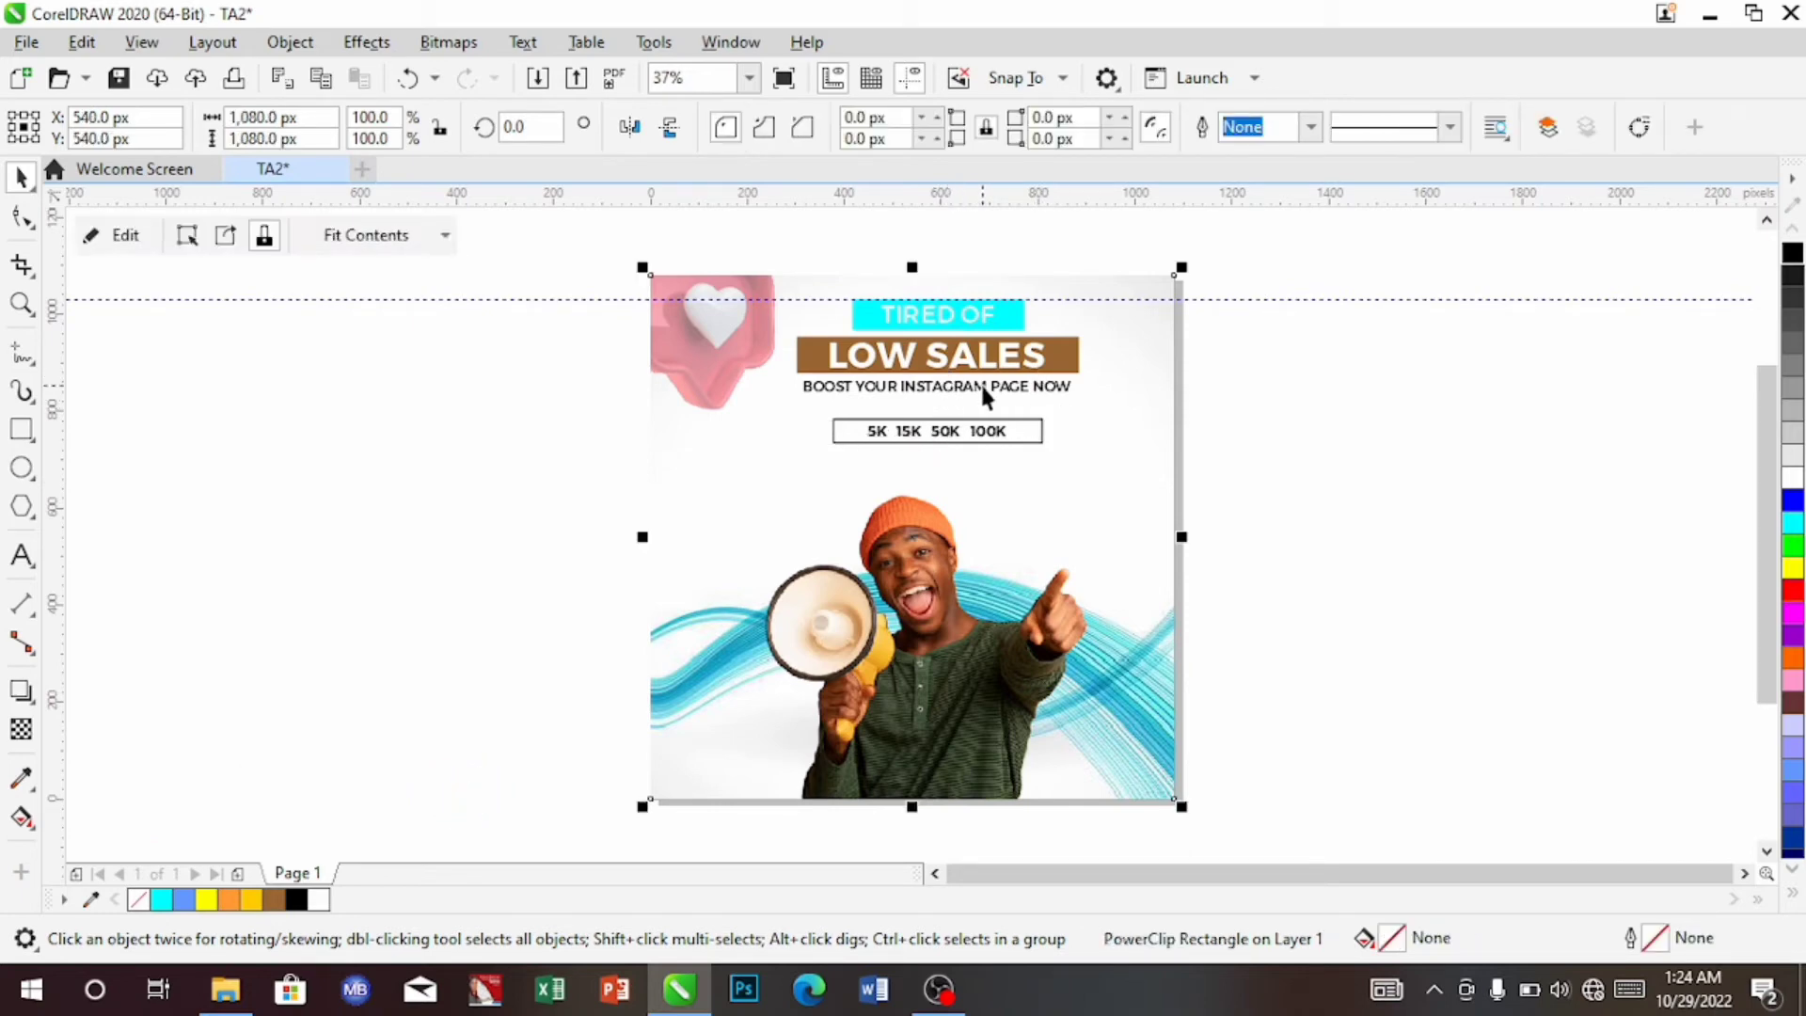
Set the BOOST YOUR INSTAGRAM PAGE NOW tagline to 8 pt and nudge it to Y 828.98 px
click(980, 382)
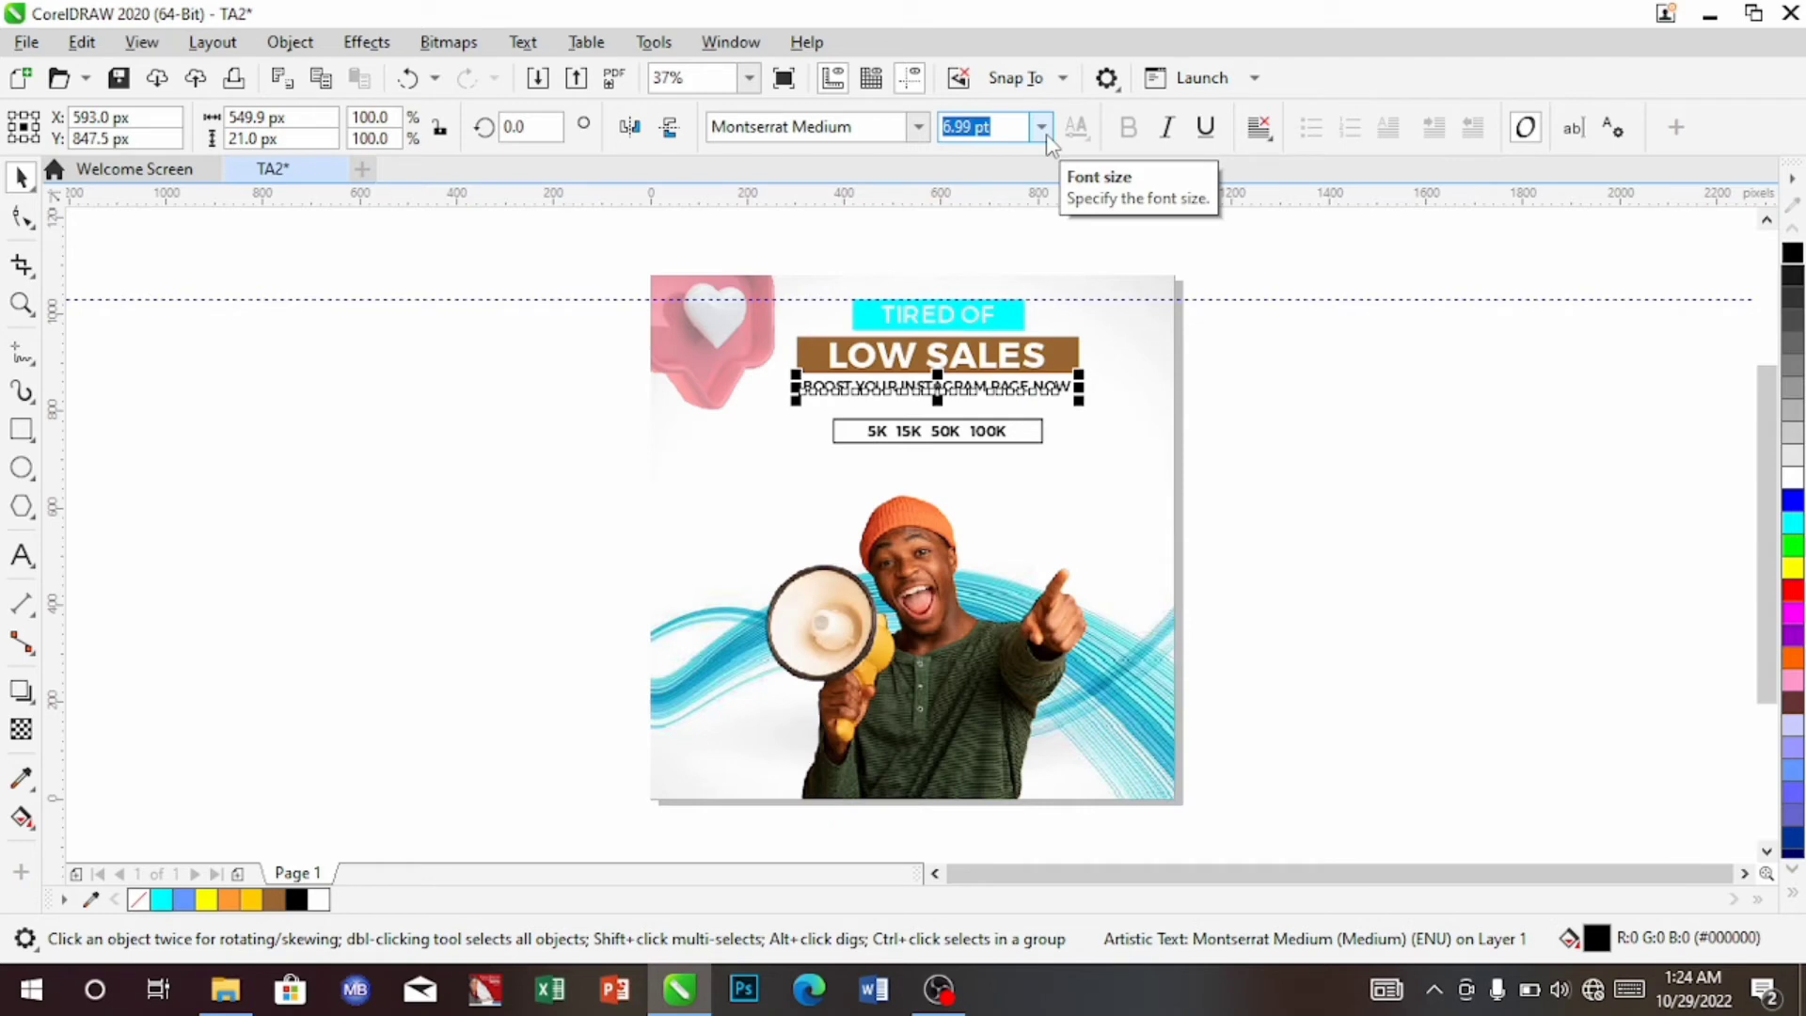
click(1042, 131)
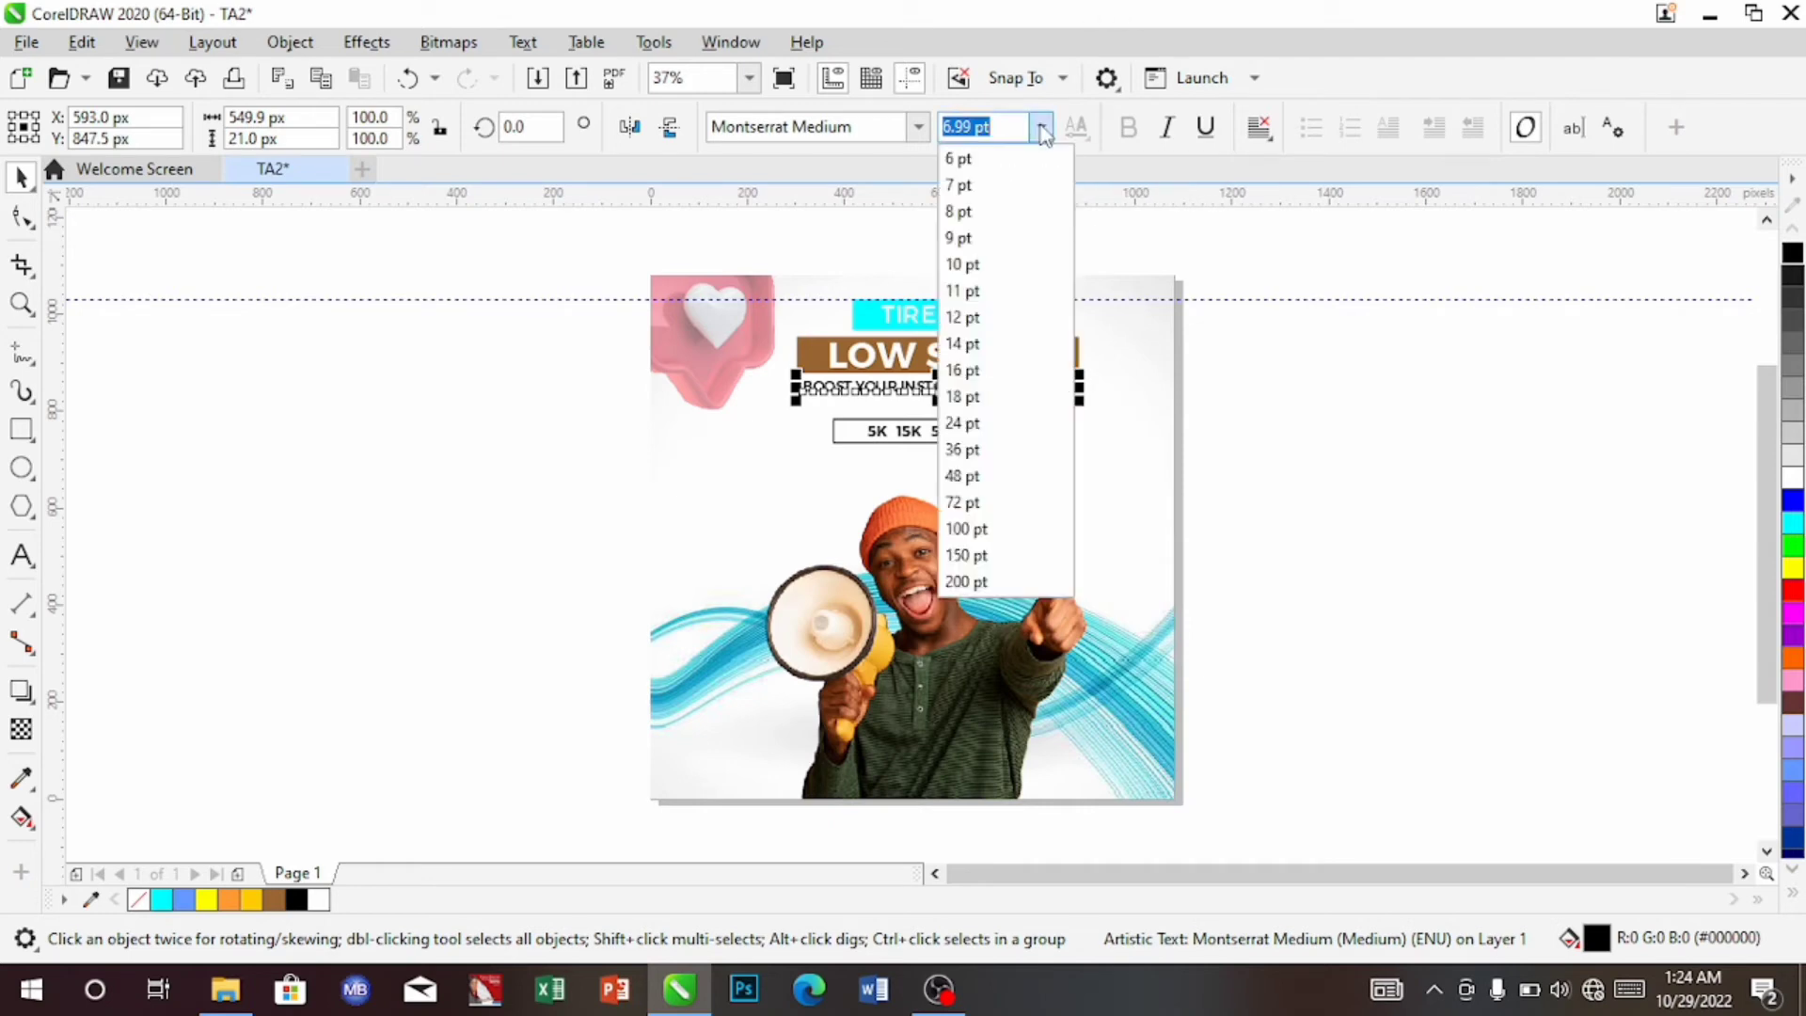
click(985, 213)
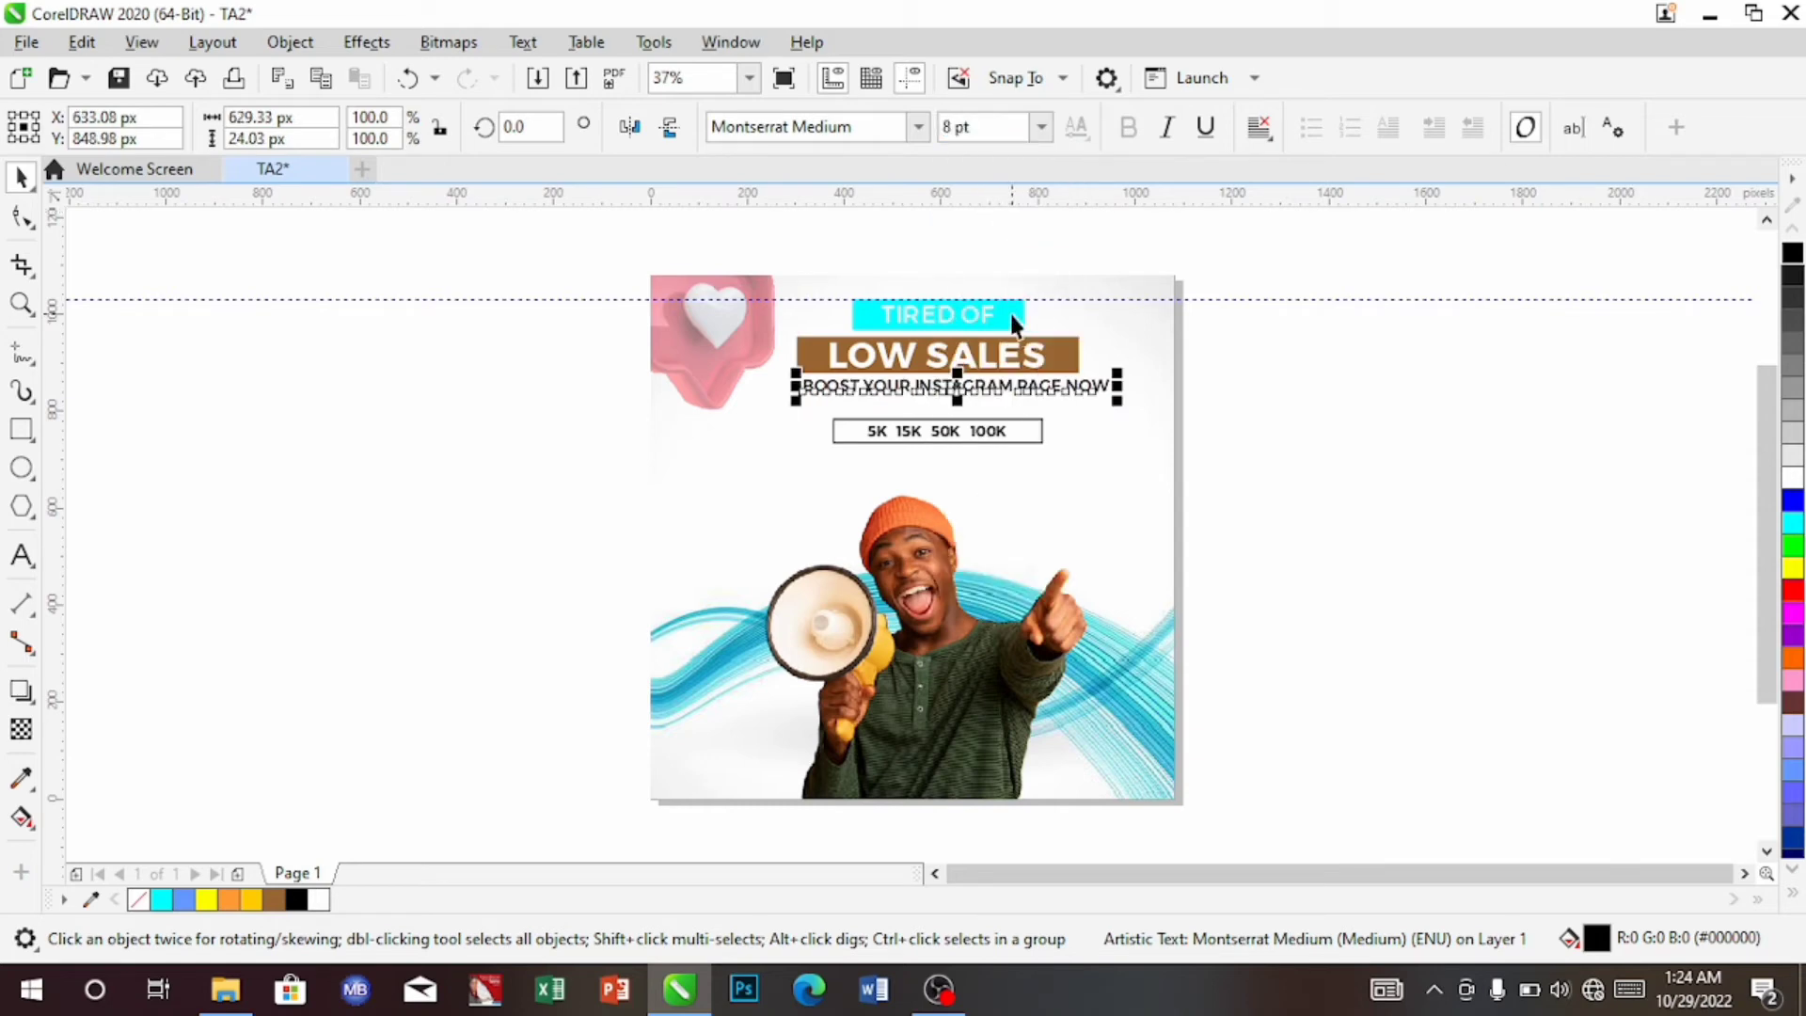
key(Down)
key(Down)
key(Left)
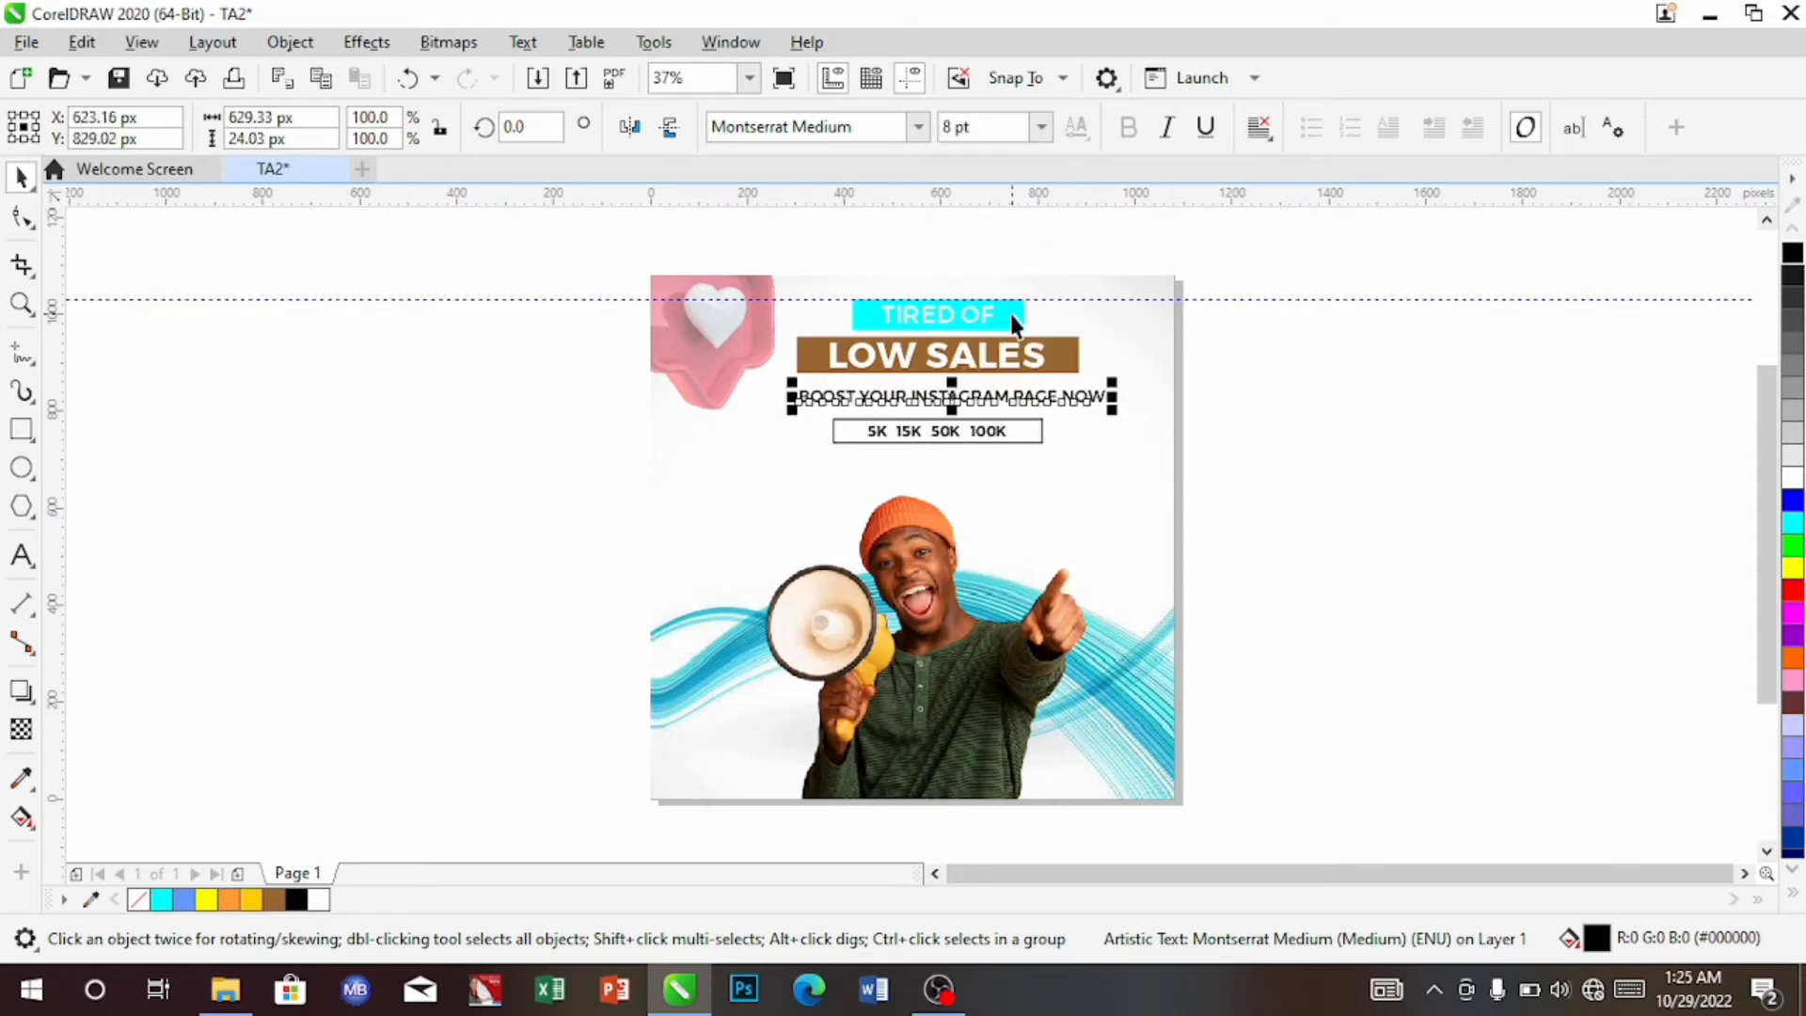
key(Down)
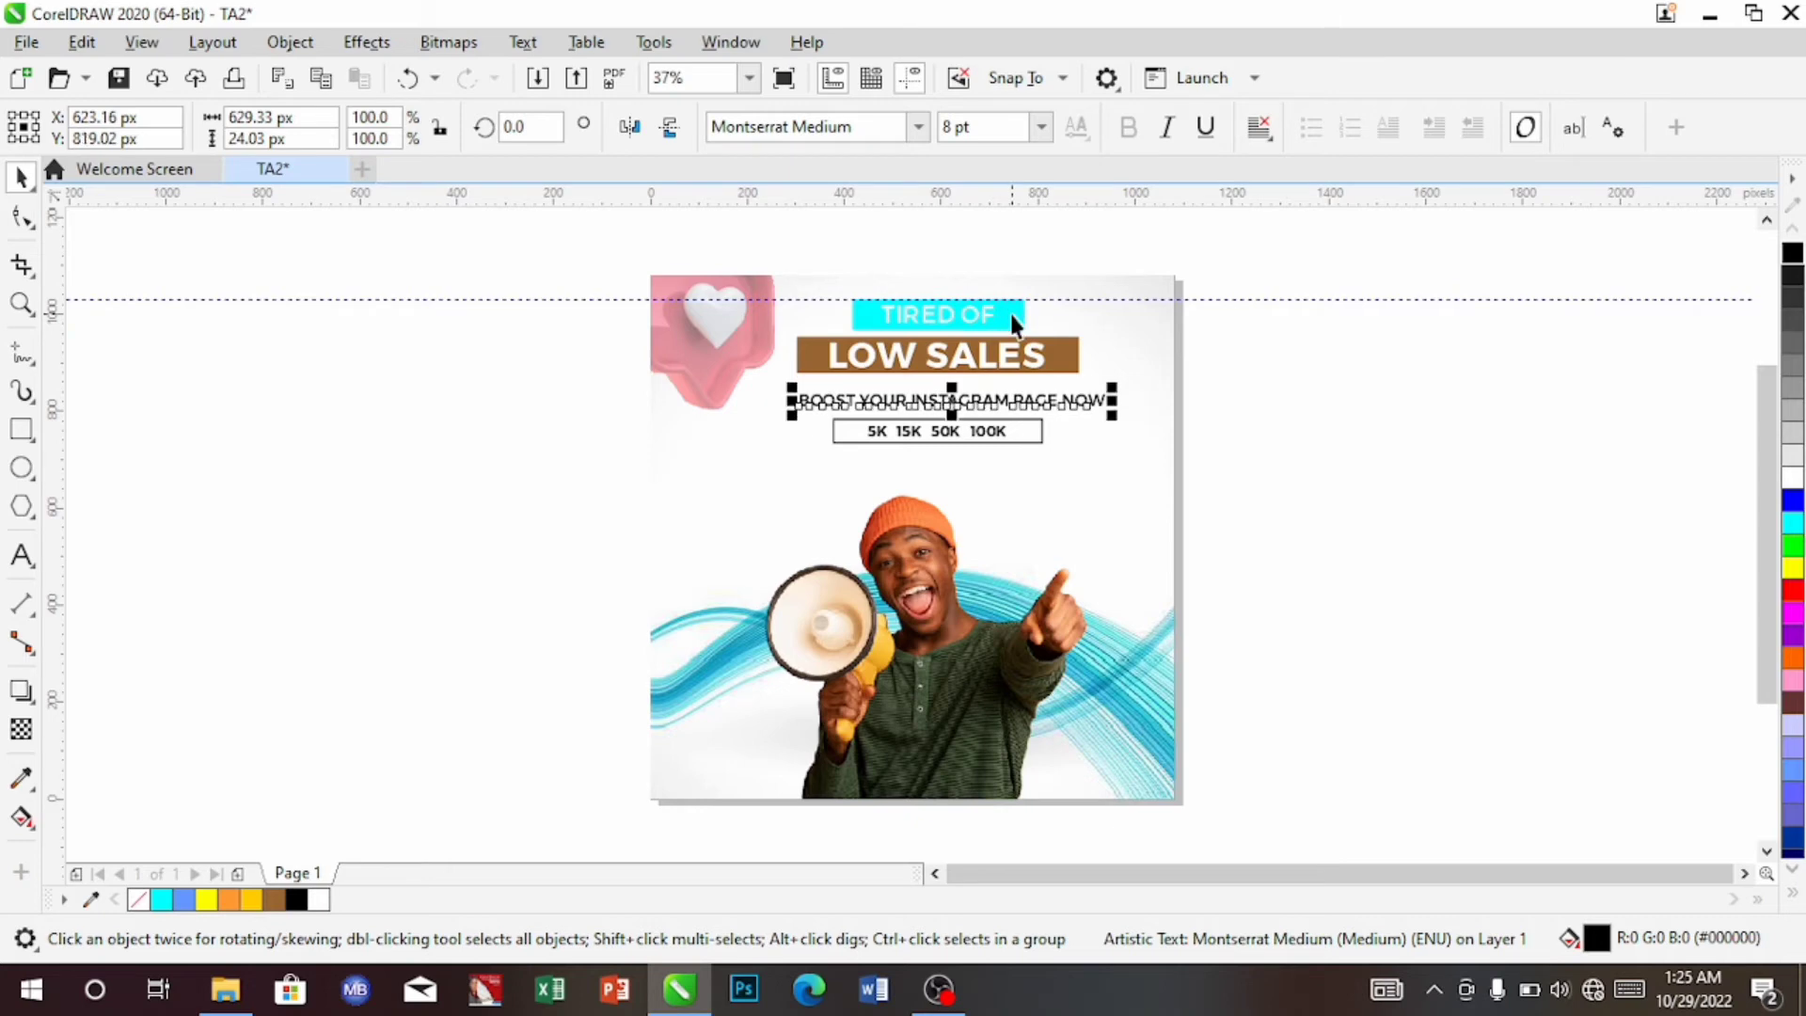
key(Up)
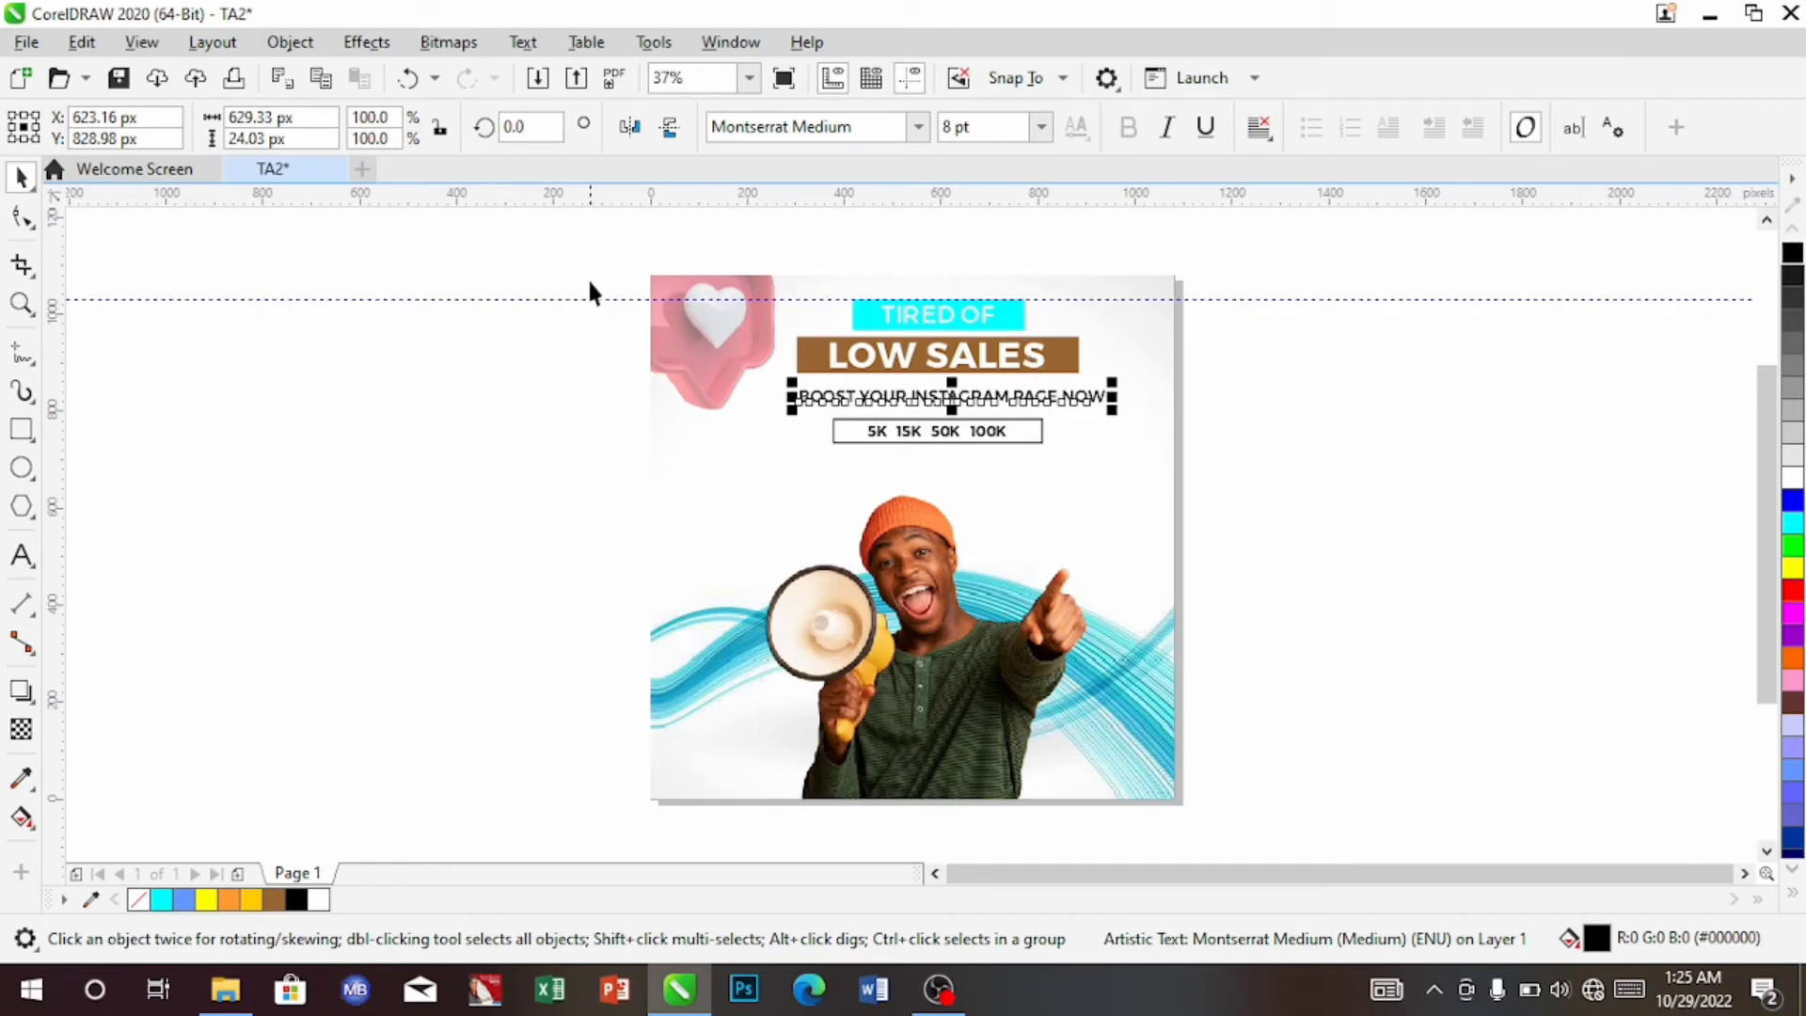
Scale the TIRED OF and LOW SALES headings up slightly and move them down
drag(539, 266, 1112, 378)
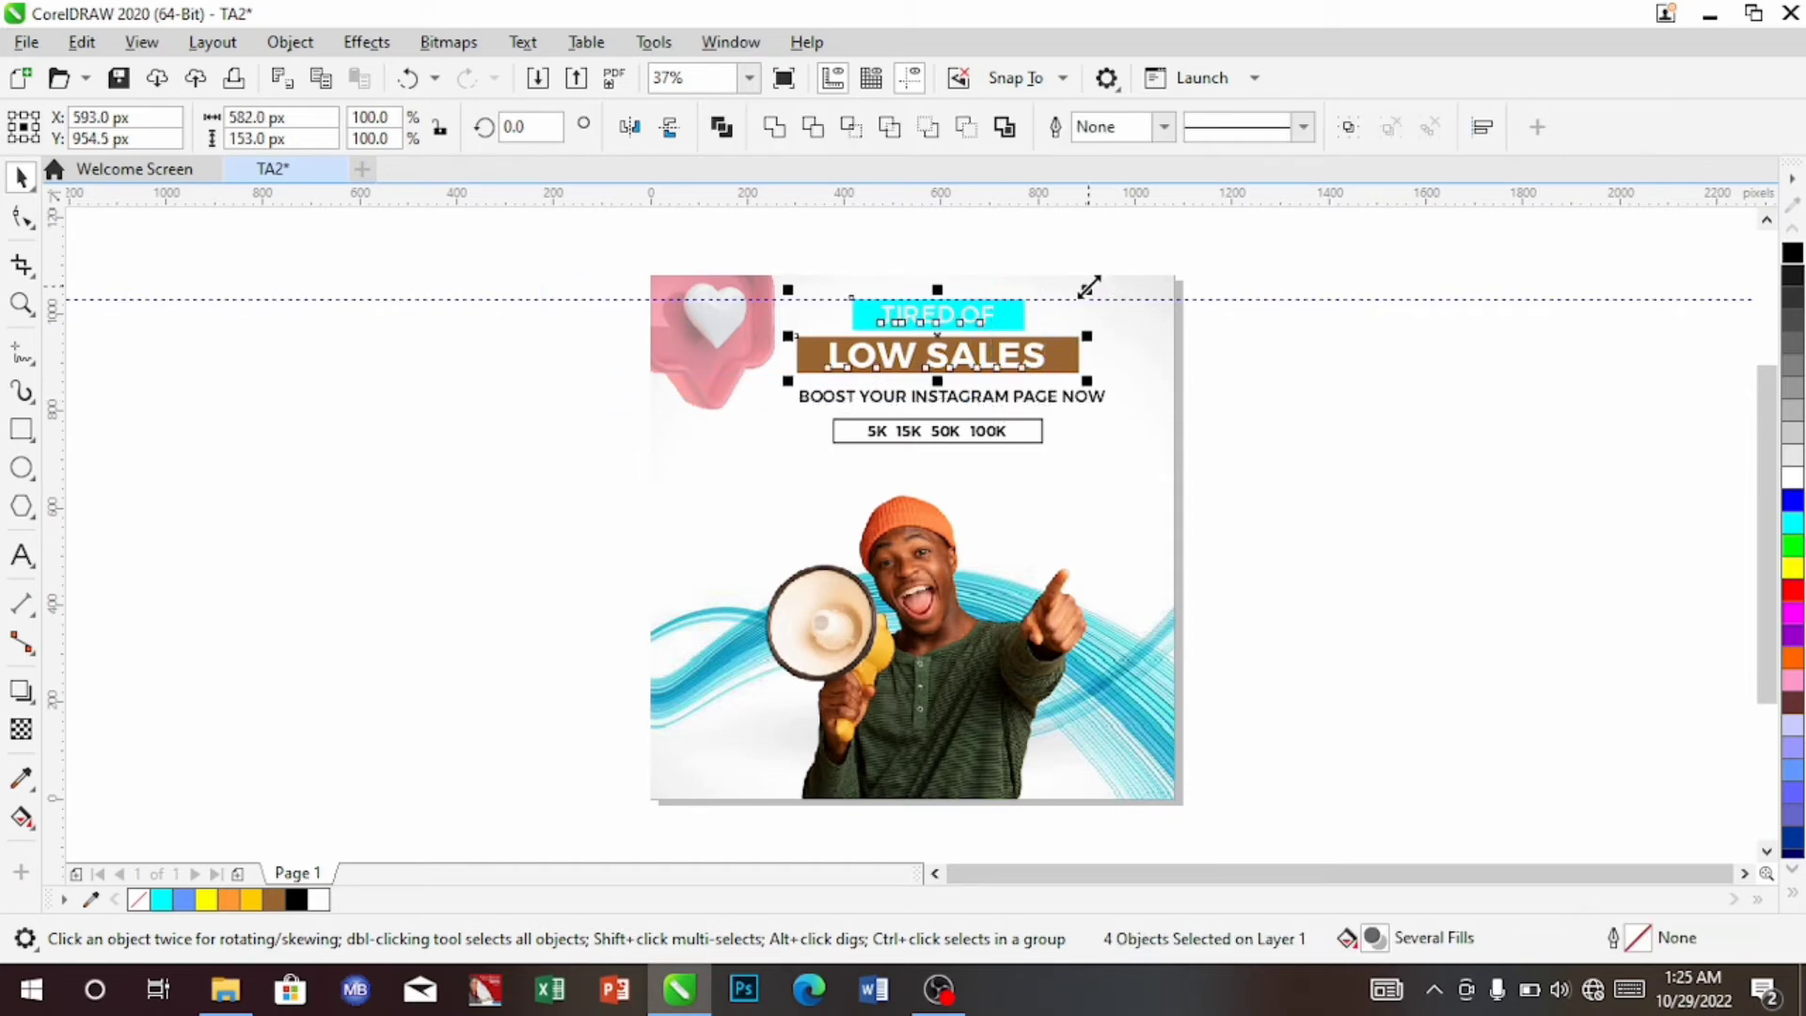
drag(1089, 288, 1125, 270)
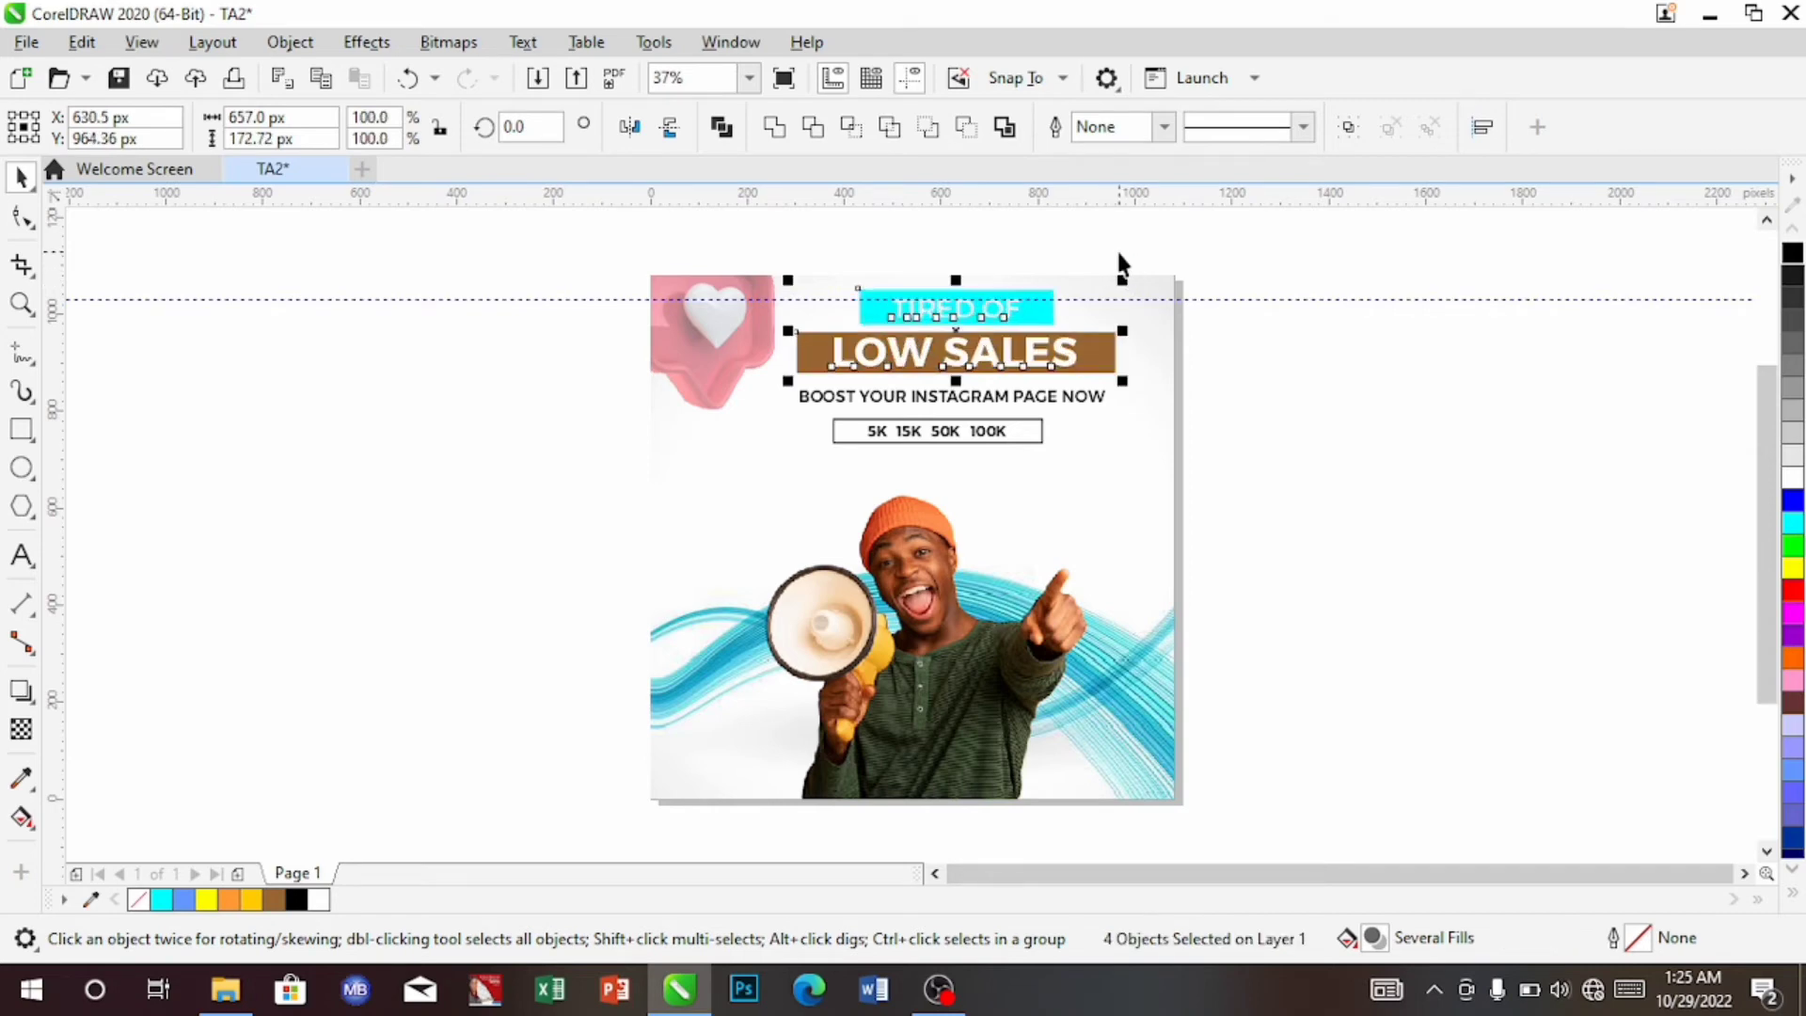
key(Down)
key(Down)
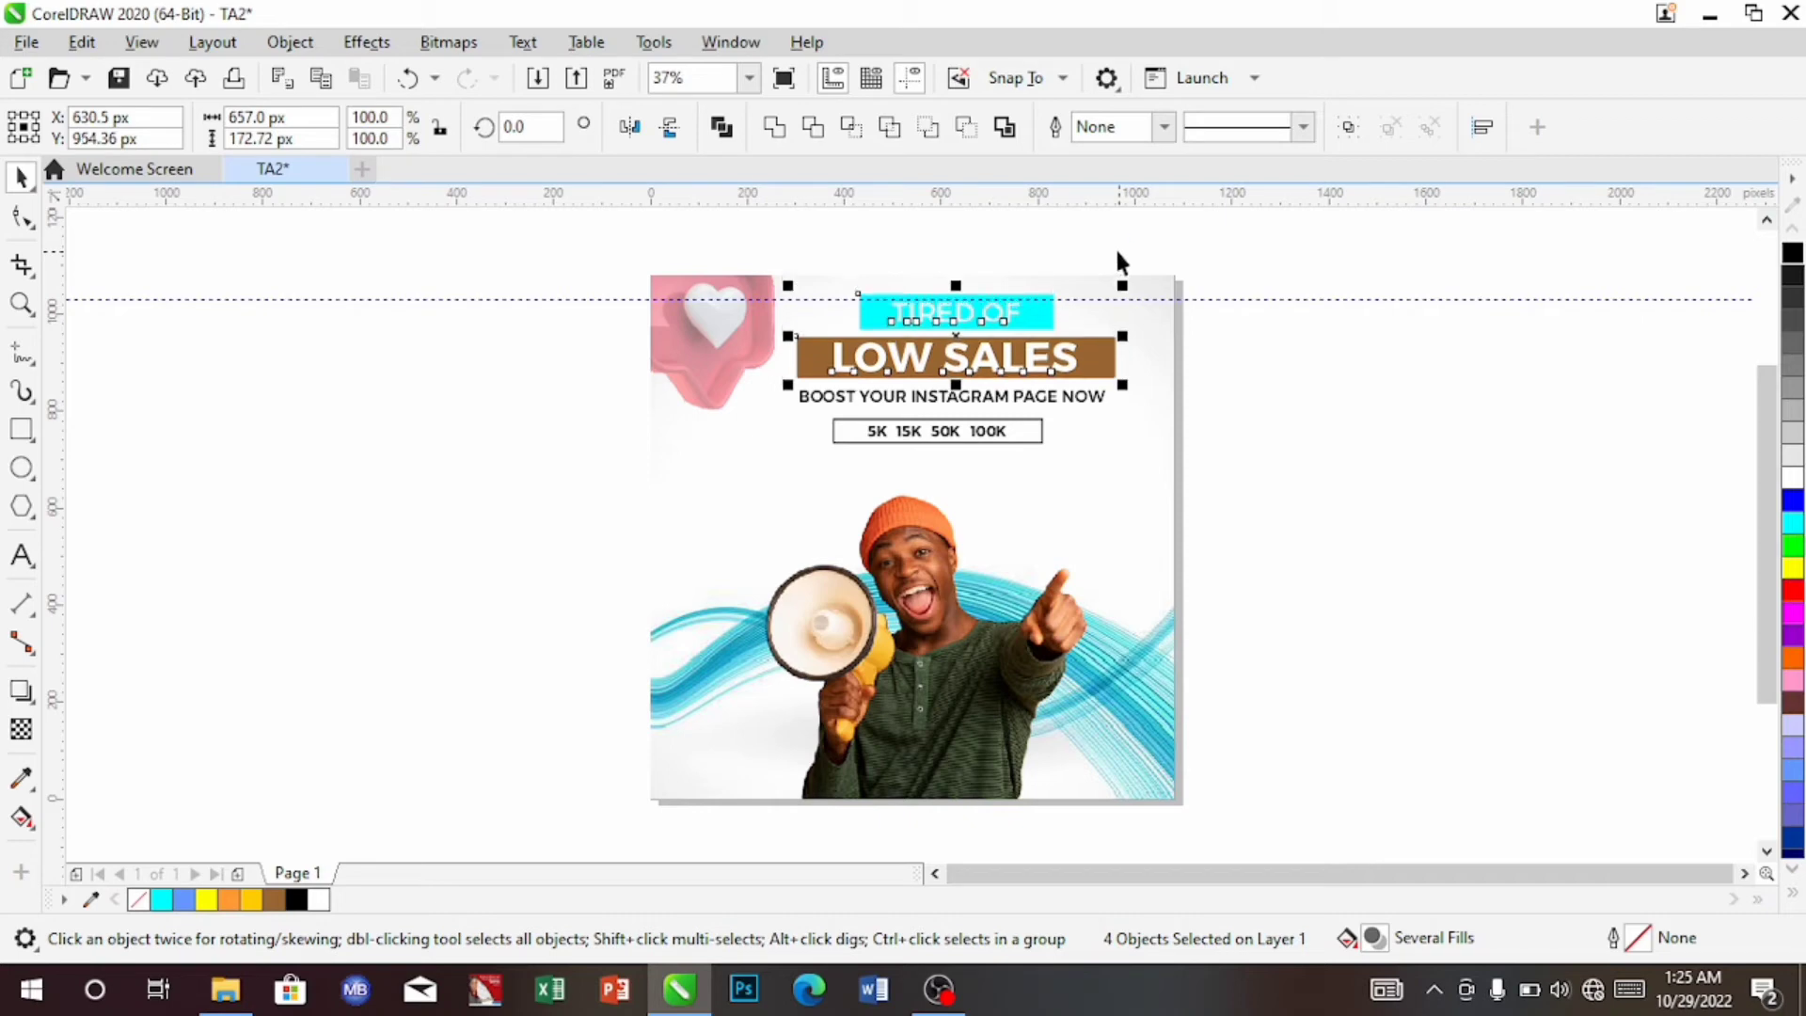
key(Down)
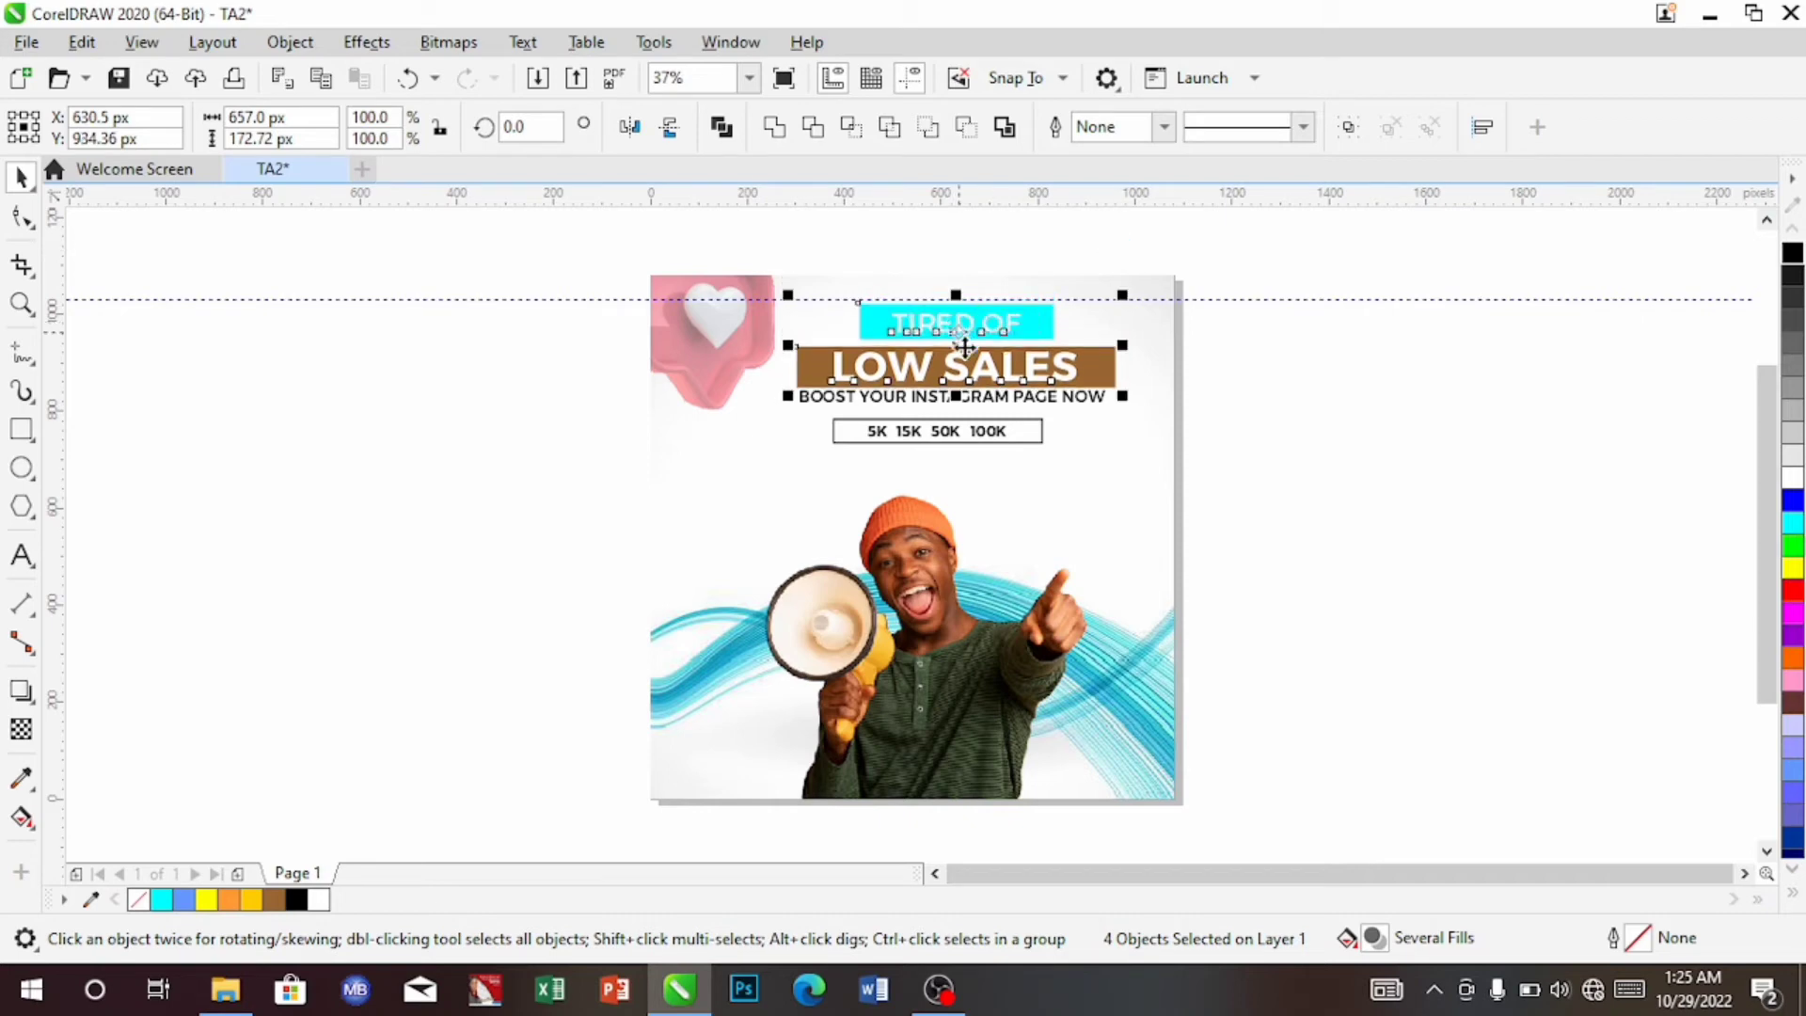
drag(967, 344, 964, 347)
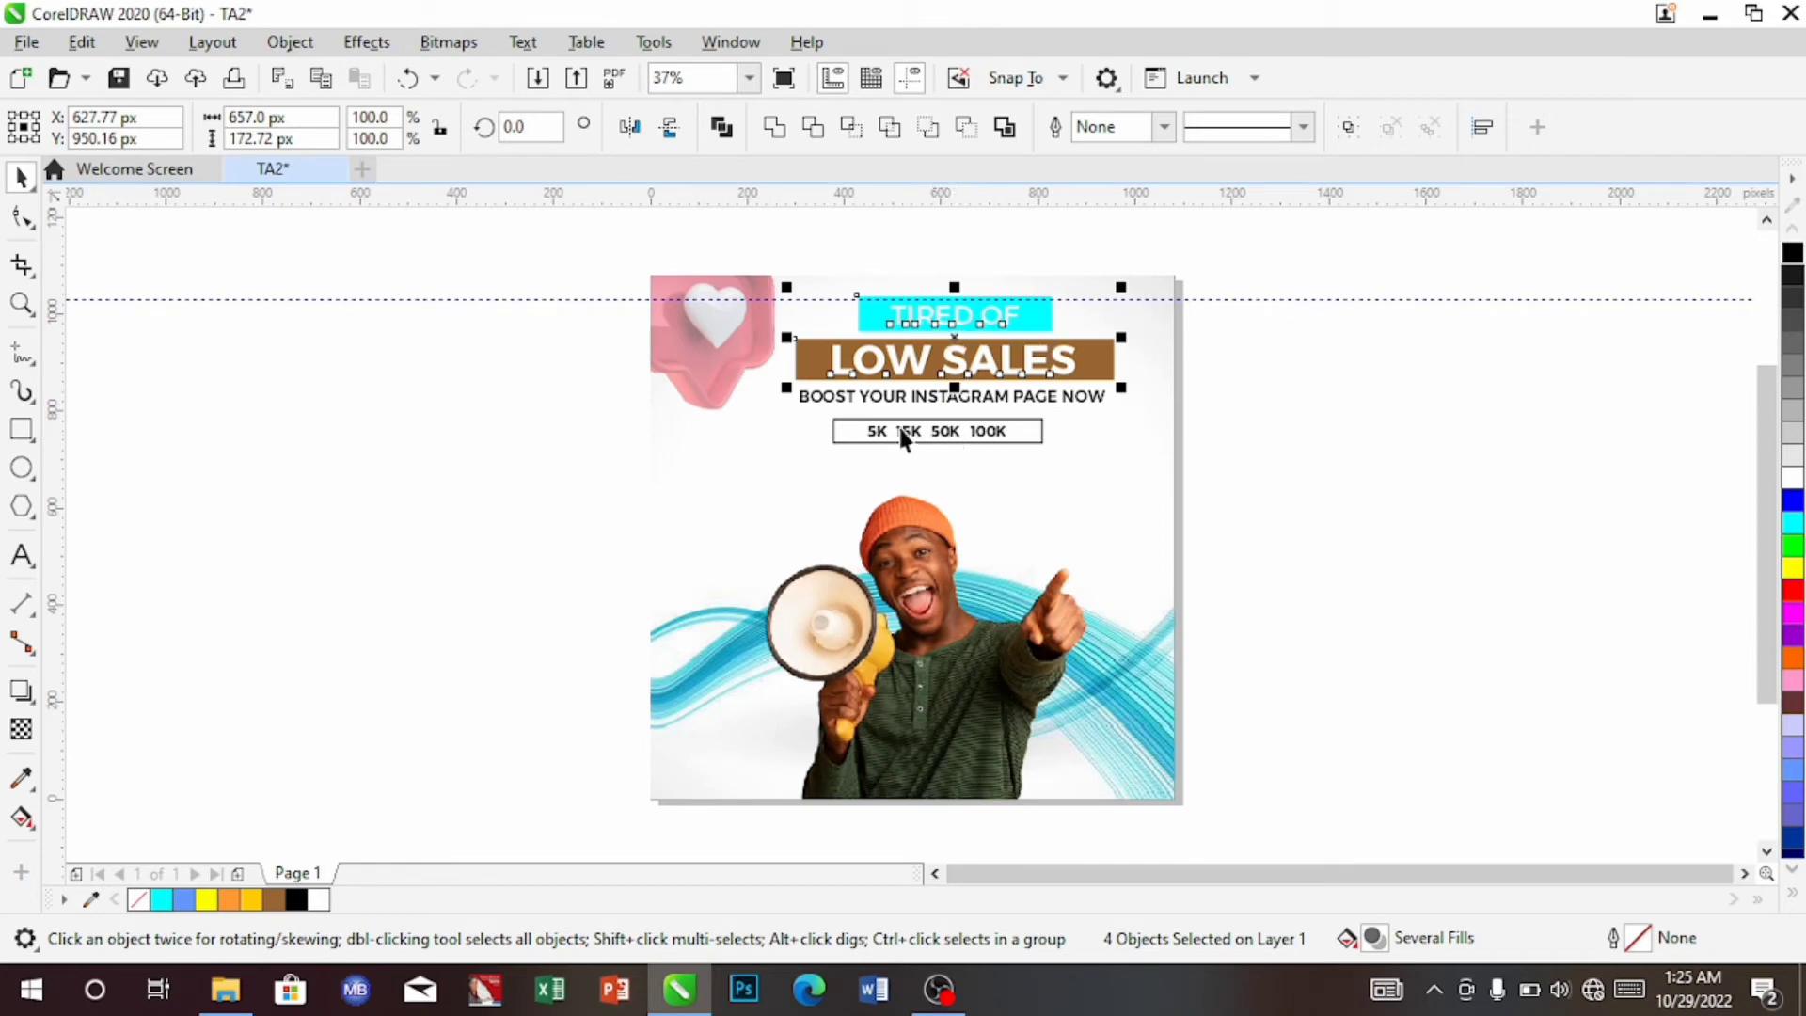
click(626, 396)
Nudge the stats box and the BOOST subheading lower beneath the headings
drag(1008, 504, 1118, 507)
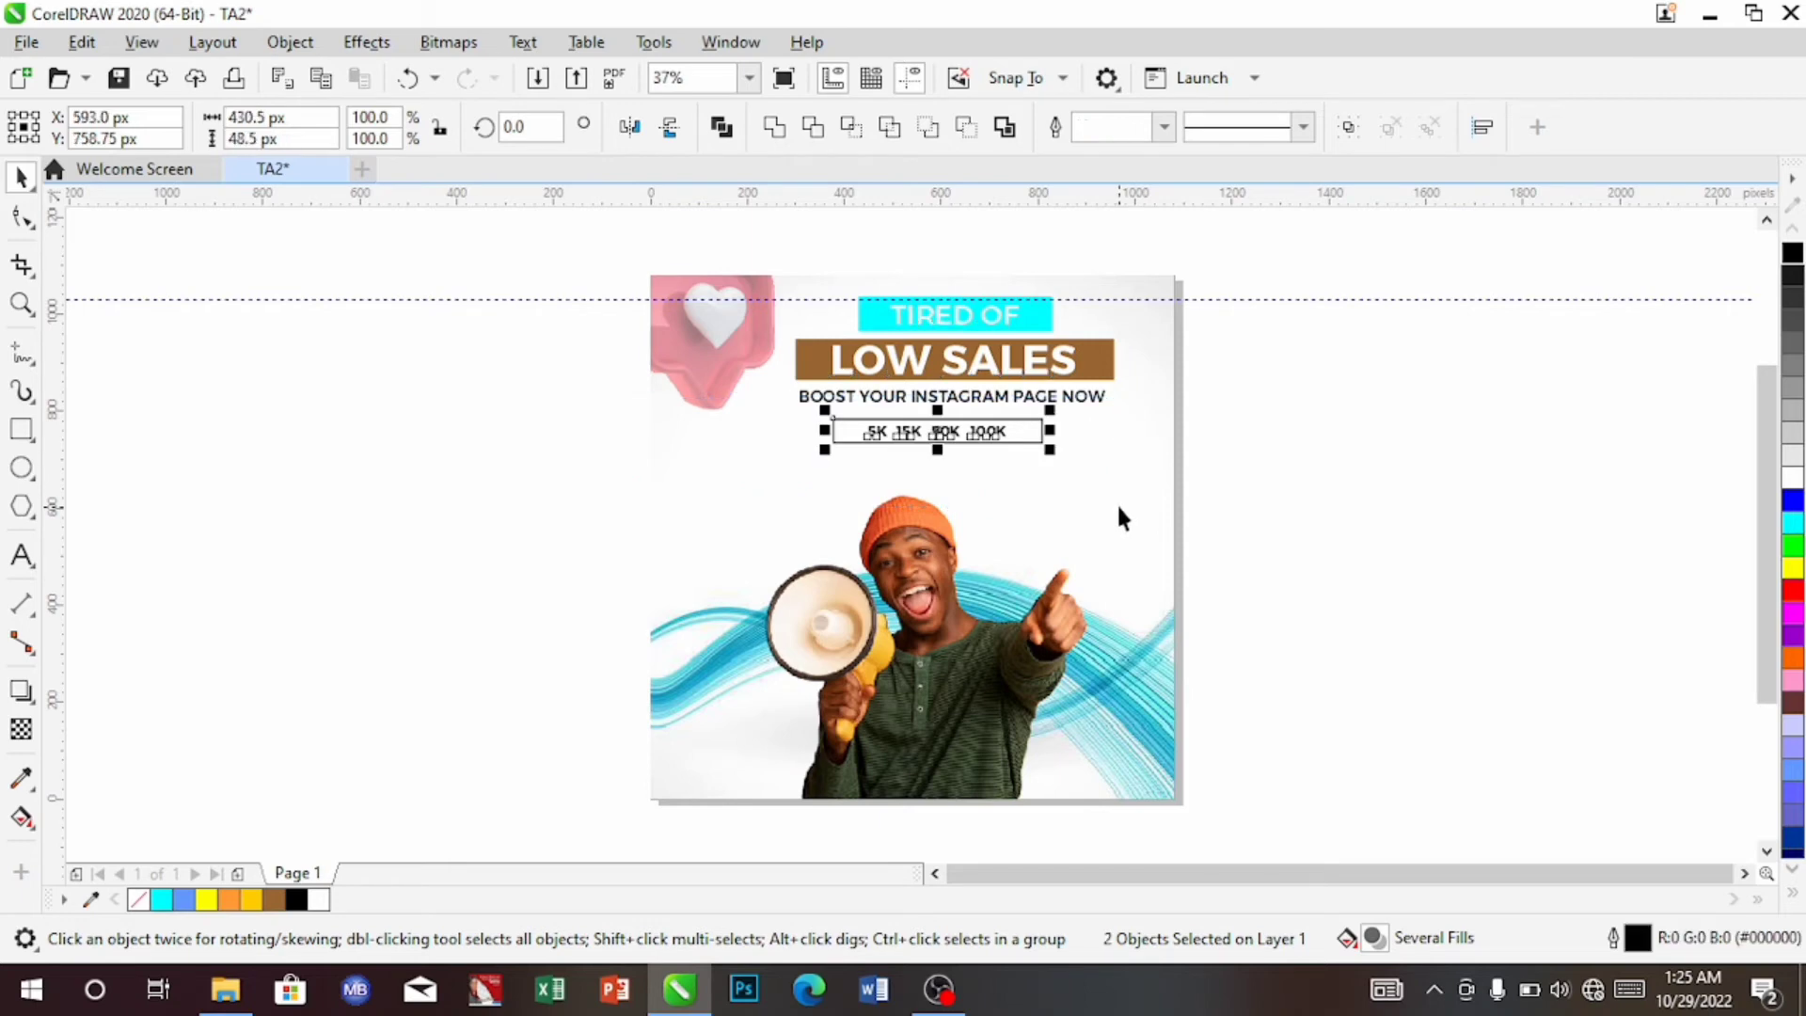
key(Down)
key(Down)
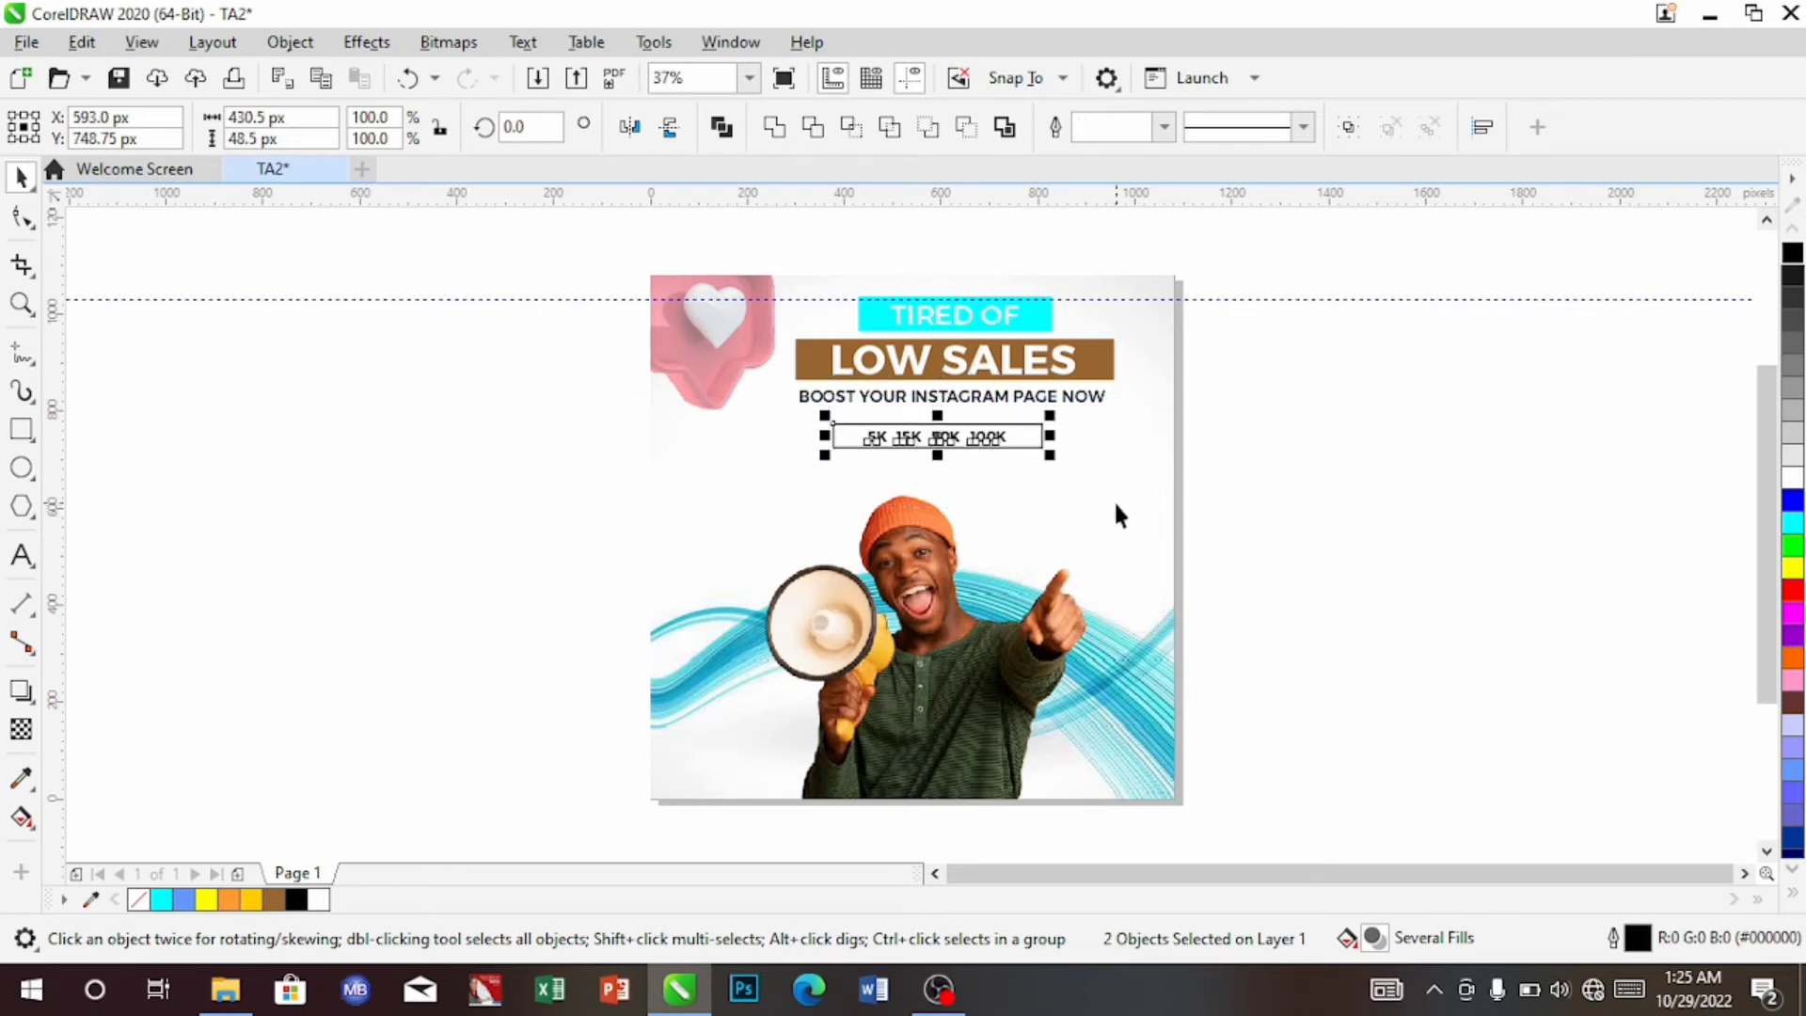
key(Down)
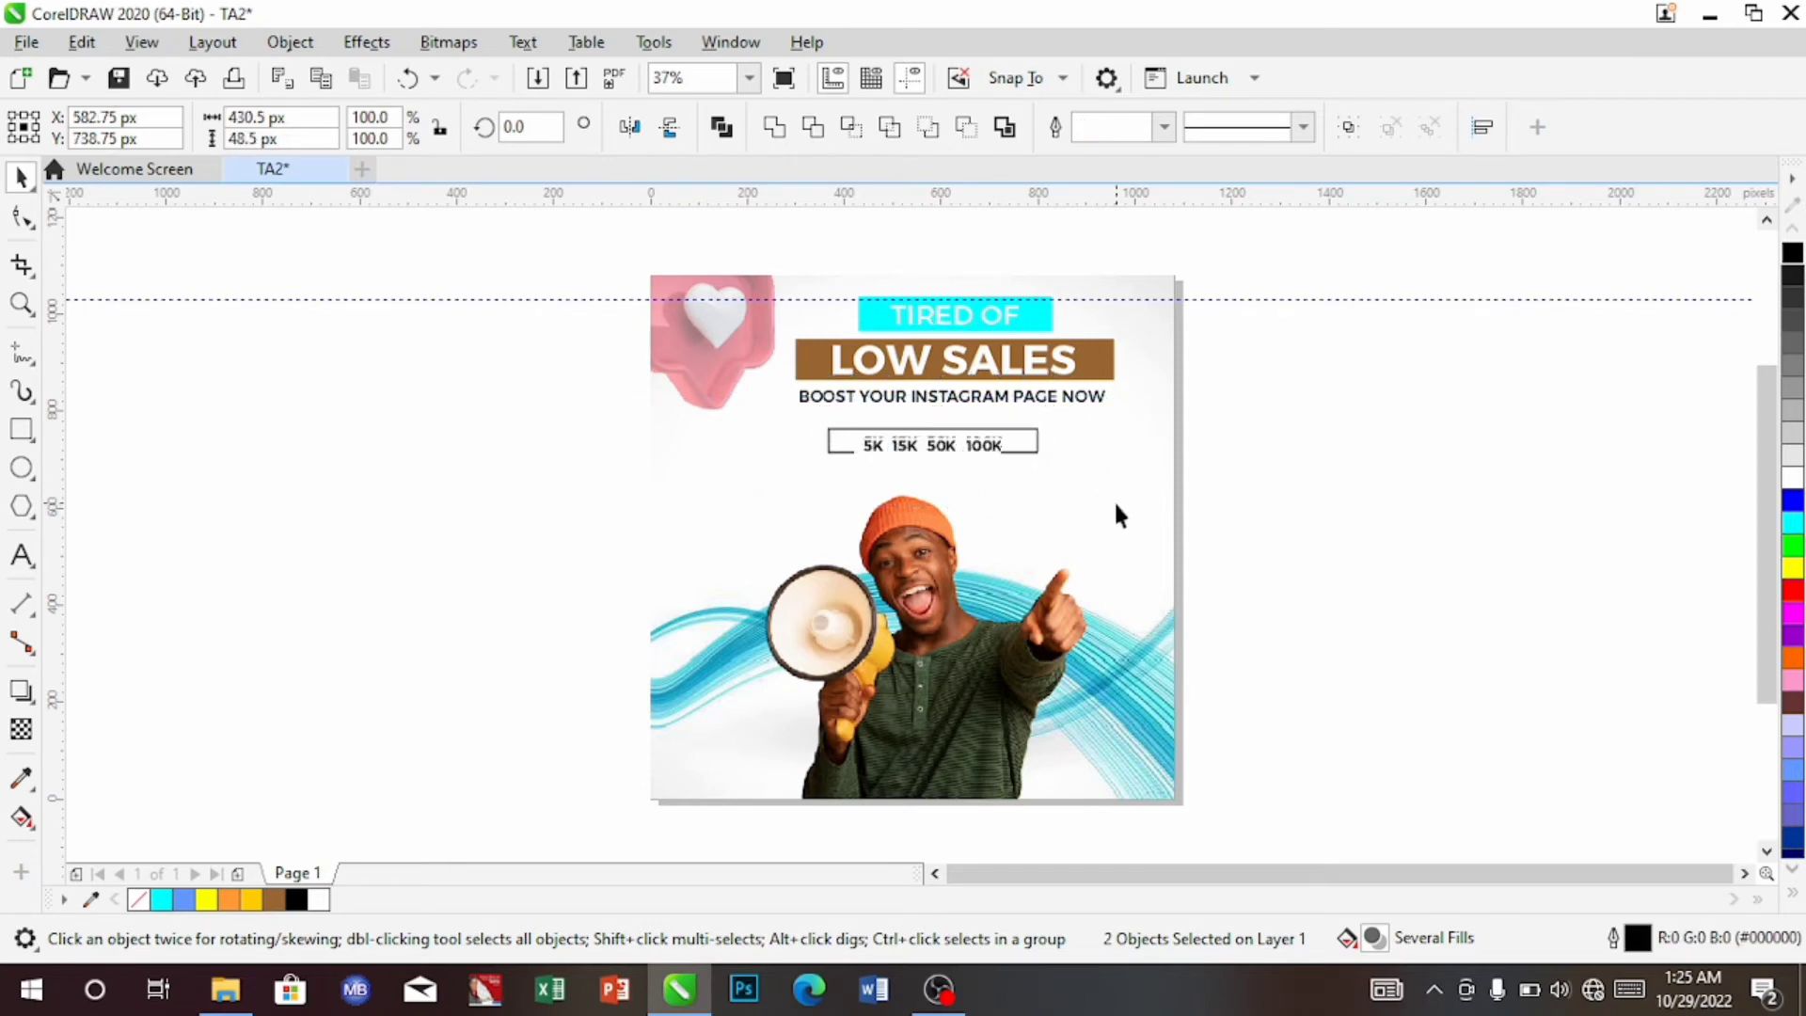
key(Left)
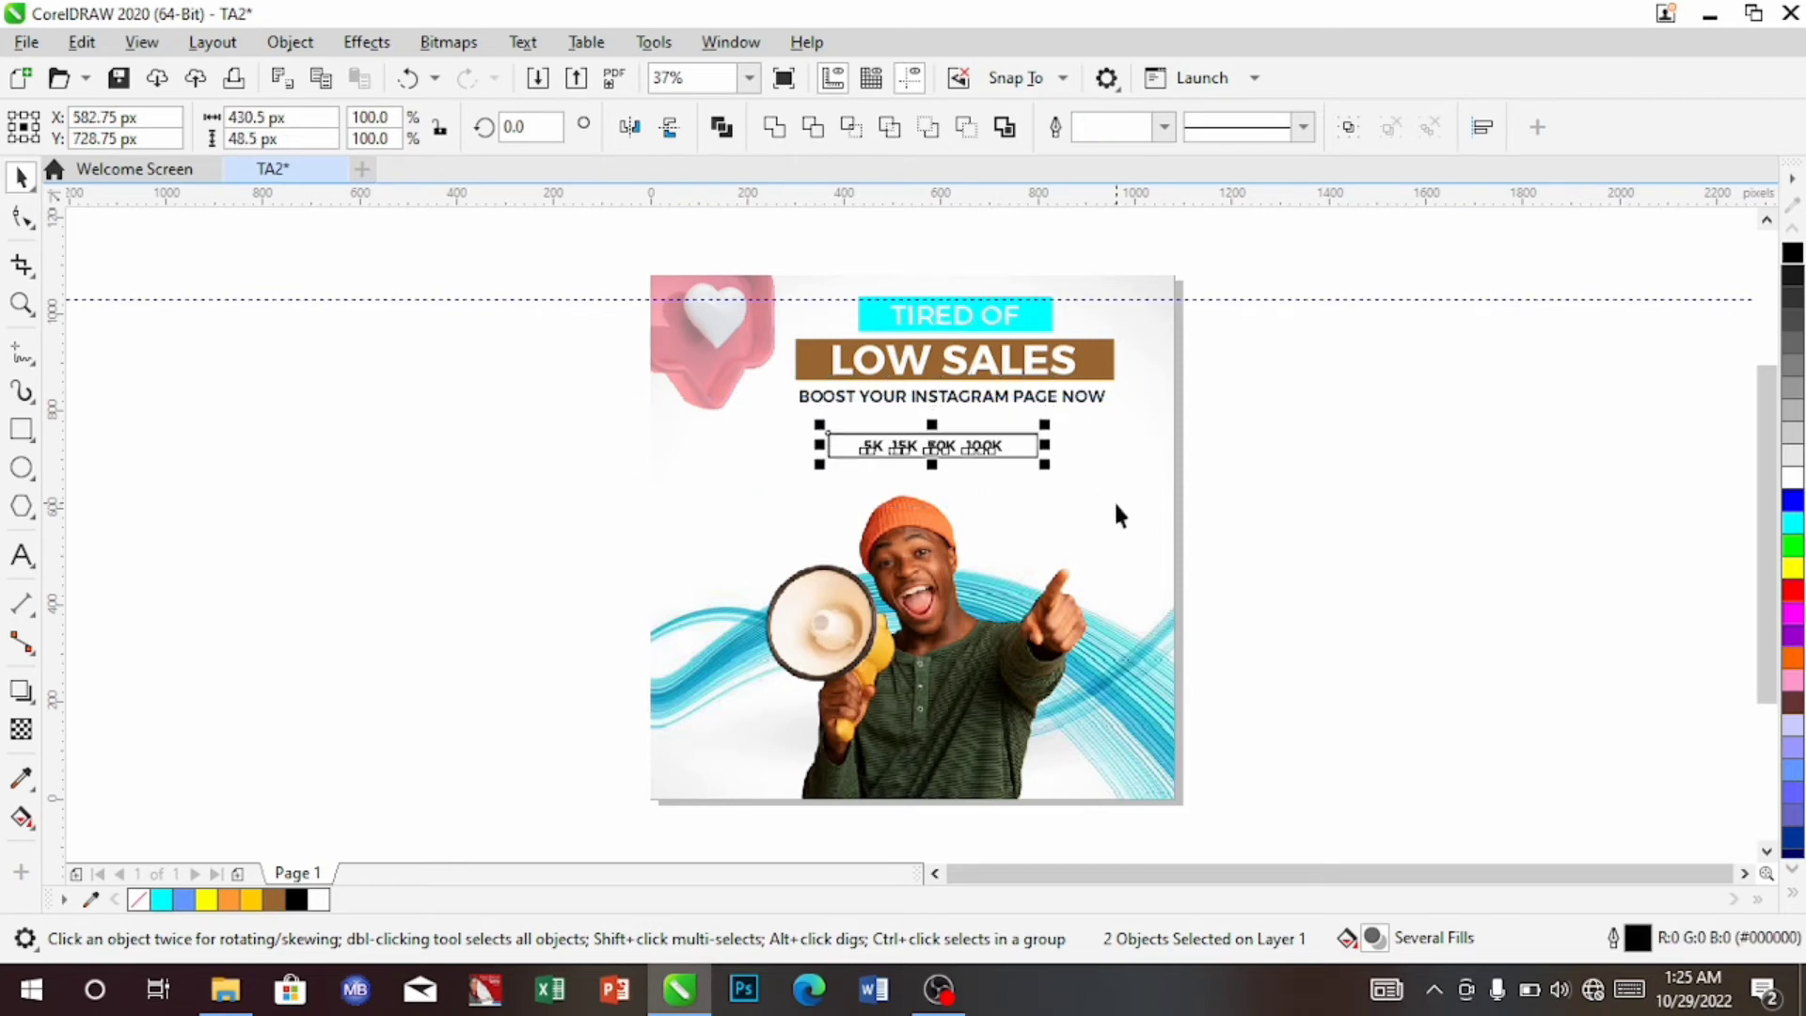
click(964, 395)
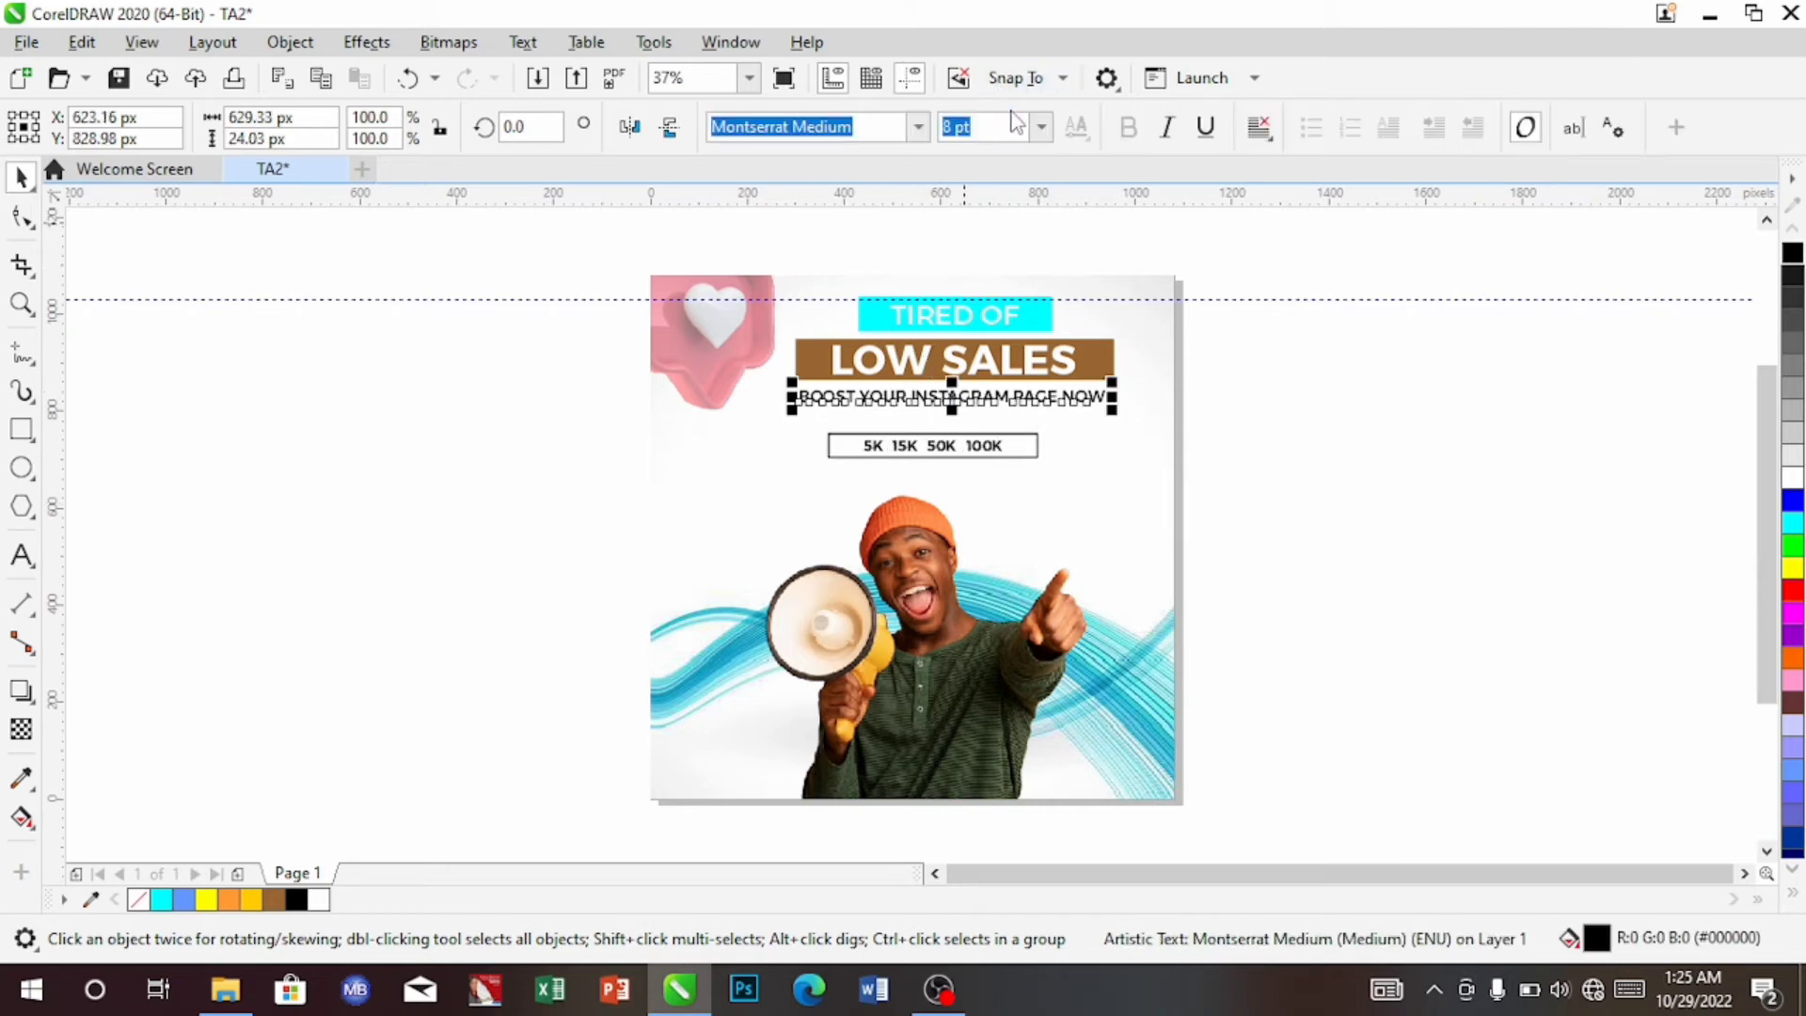
key(Down)
key(Down)
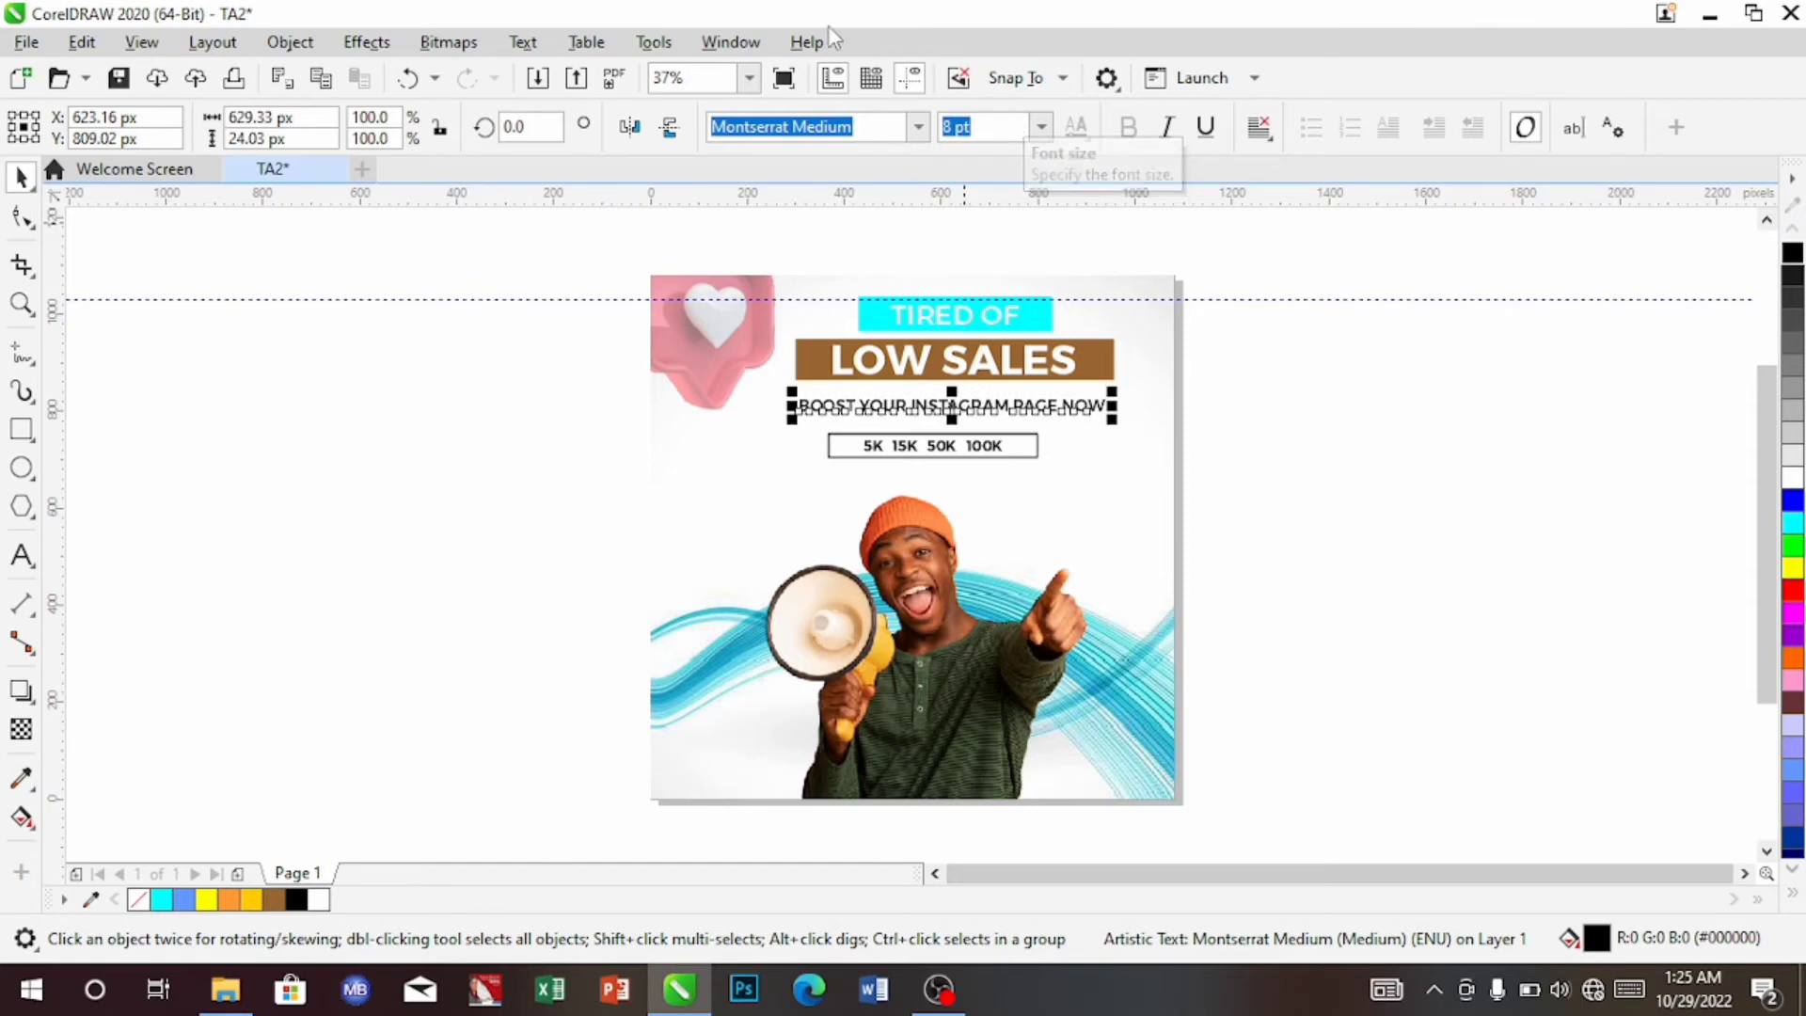
click(544, 305)
Nudge the three heading objects down once more, to Y 921.3 px
drag(1023, 394, 1144, 384)
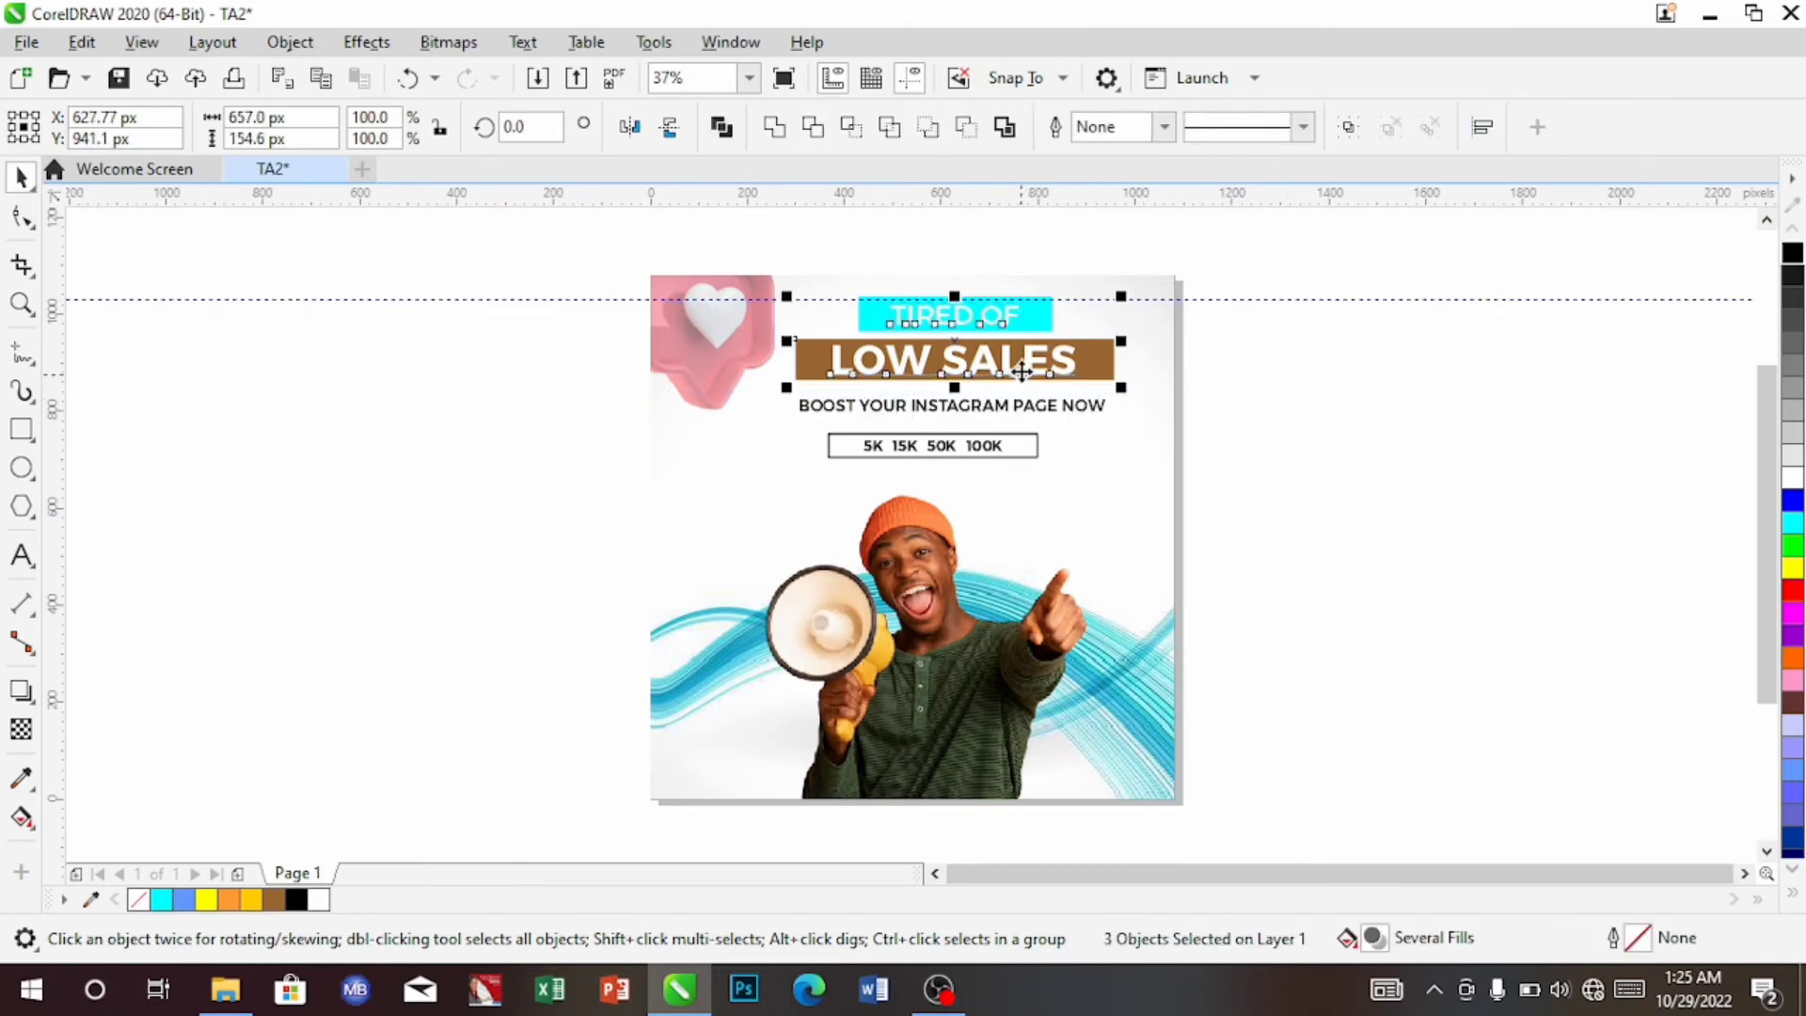
key(Down)
key(Down)
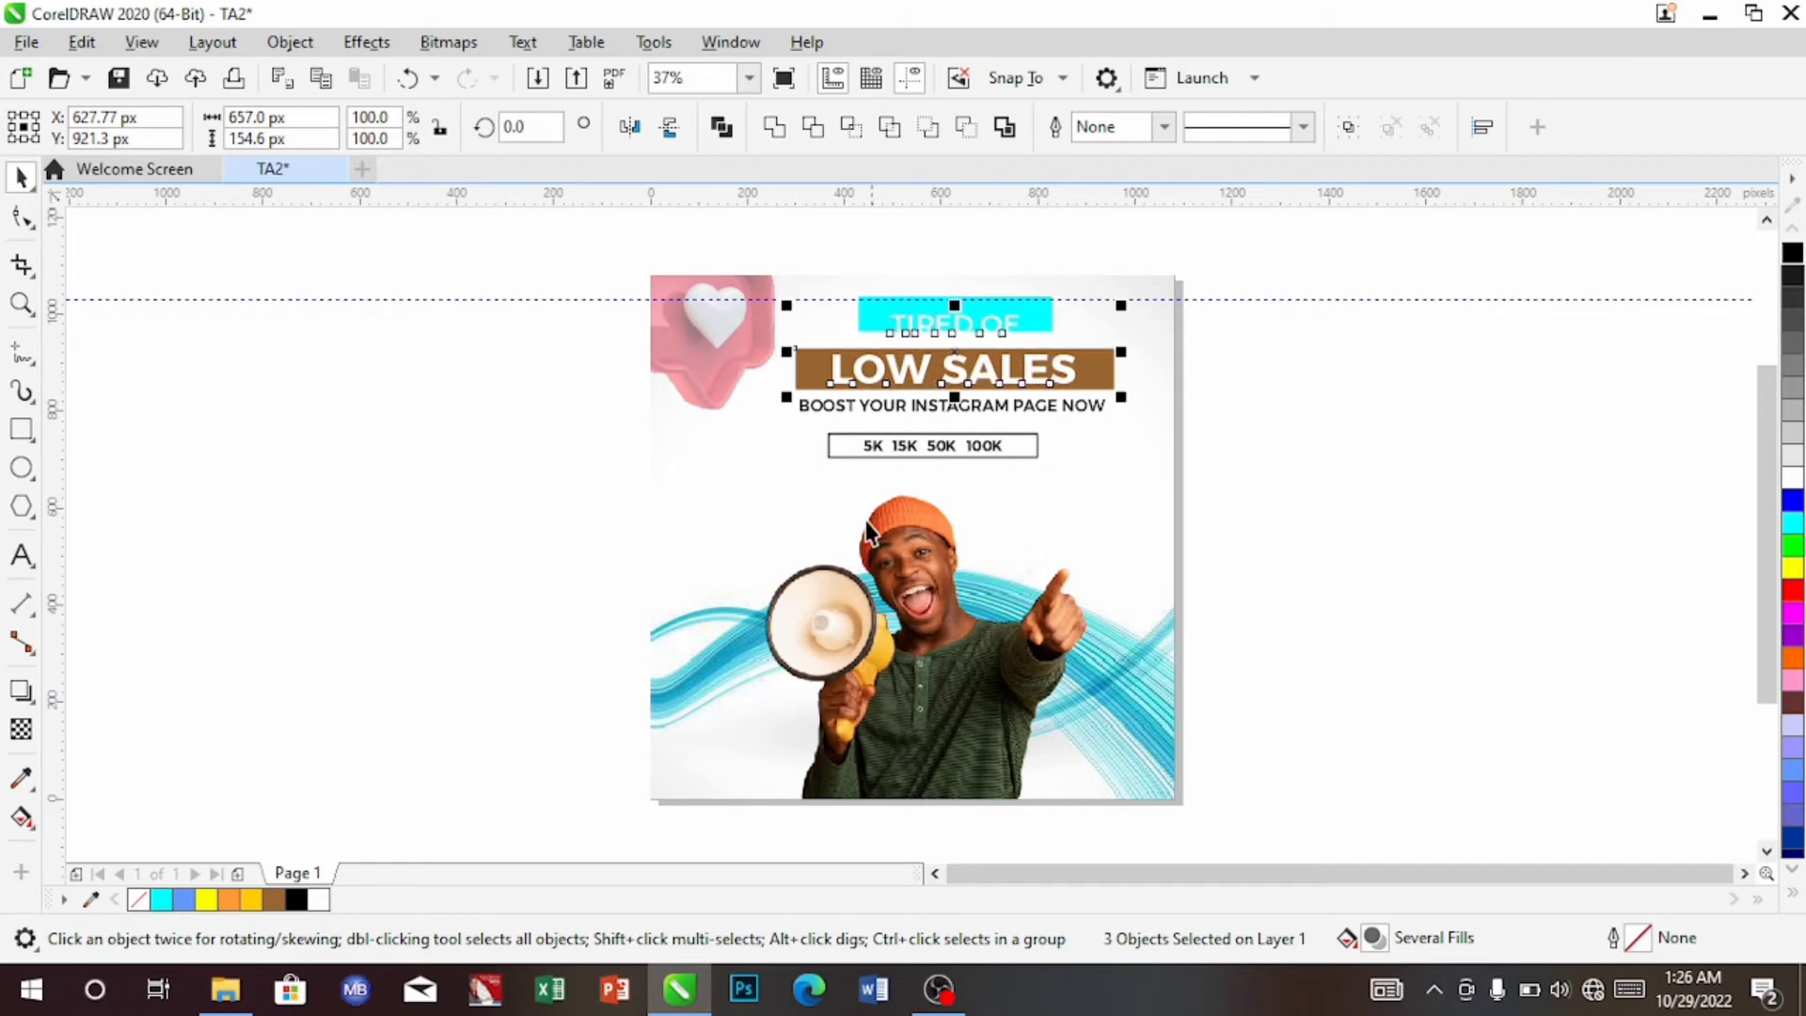
click(749, 525)
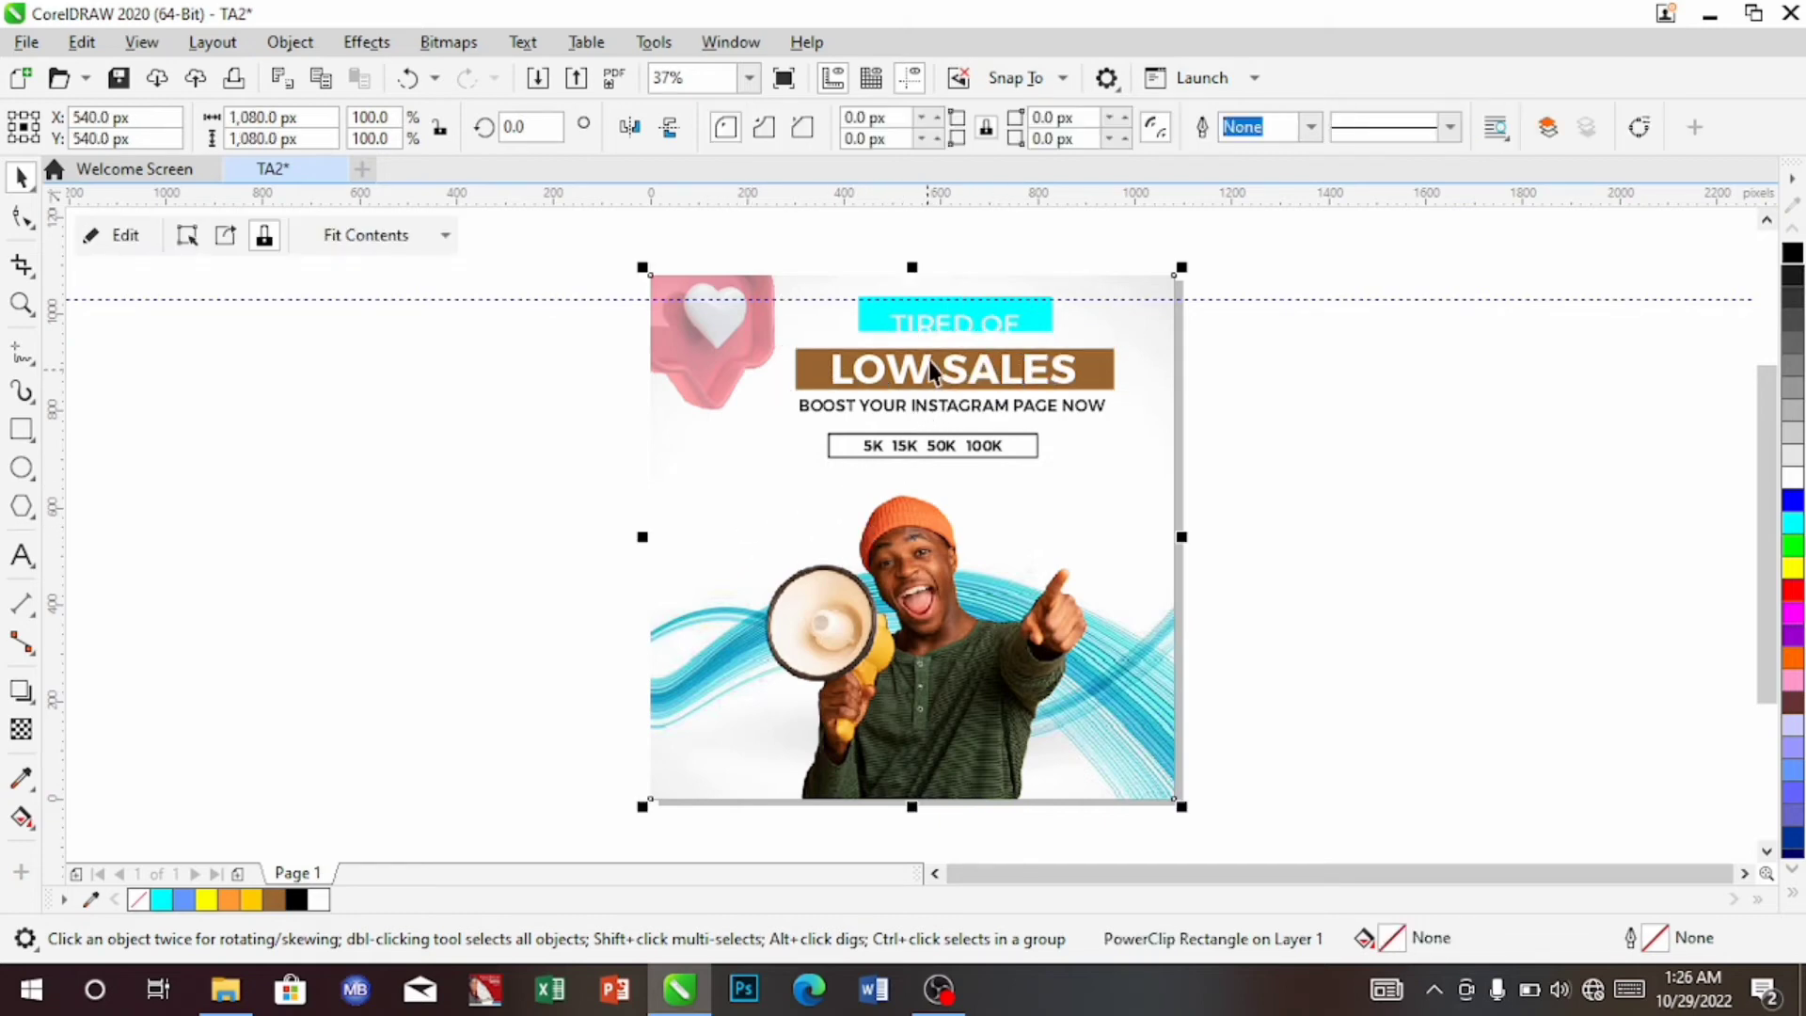
Lower the TIRED OF label one step and centre the subheading and stats box under the headings
click(964, 326)
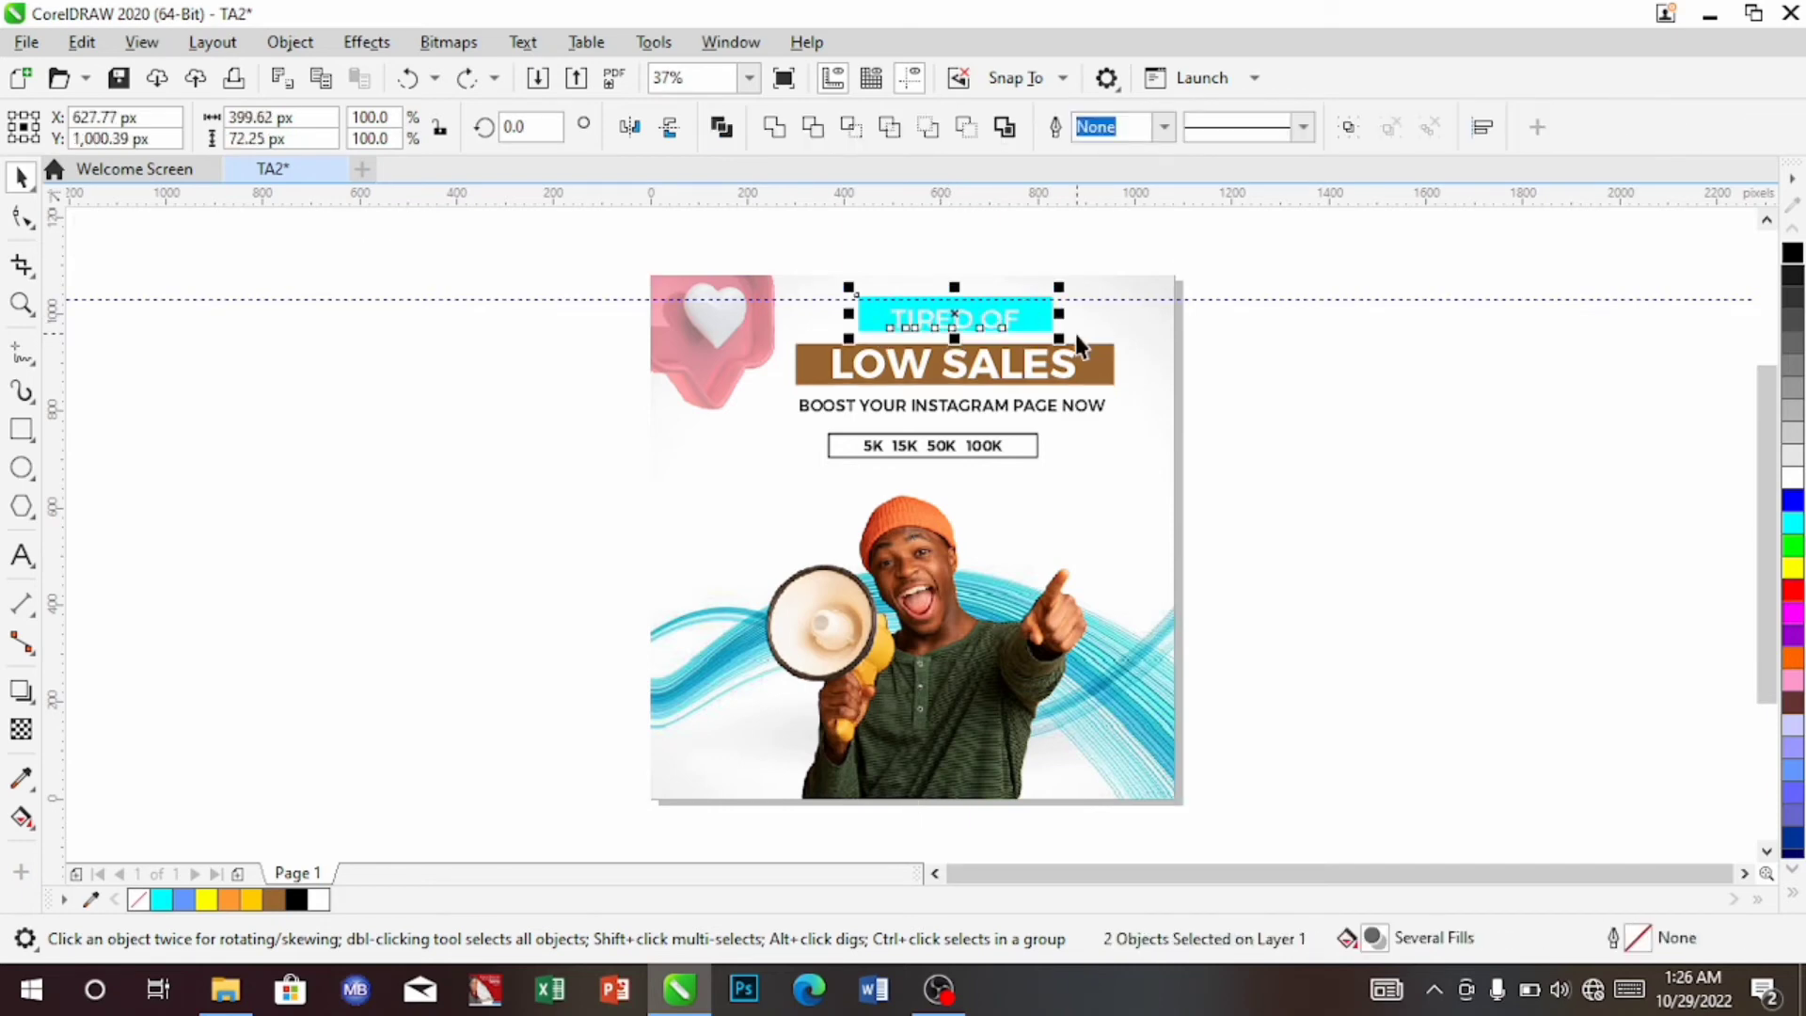
key(Down)
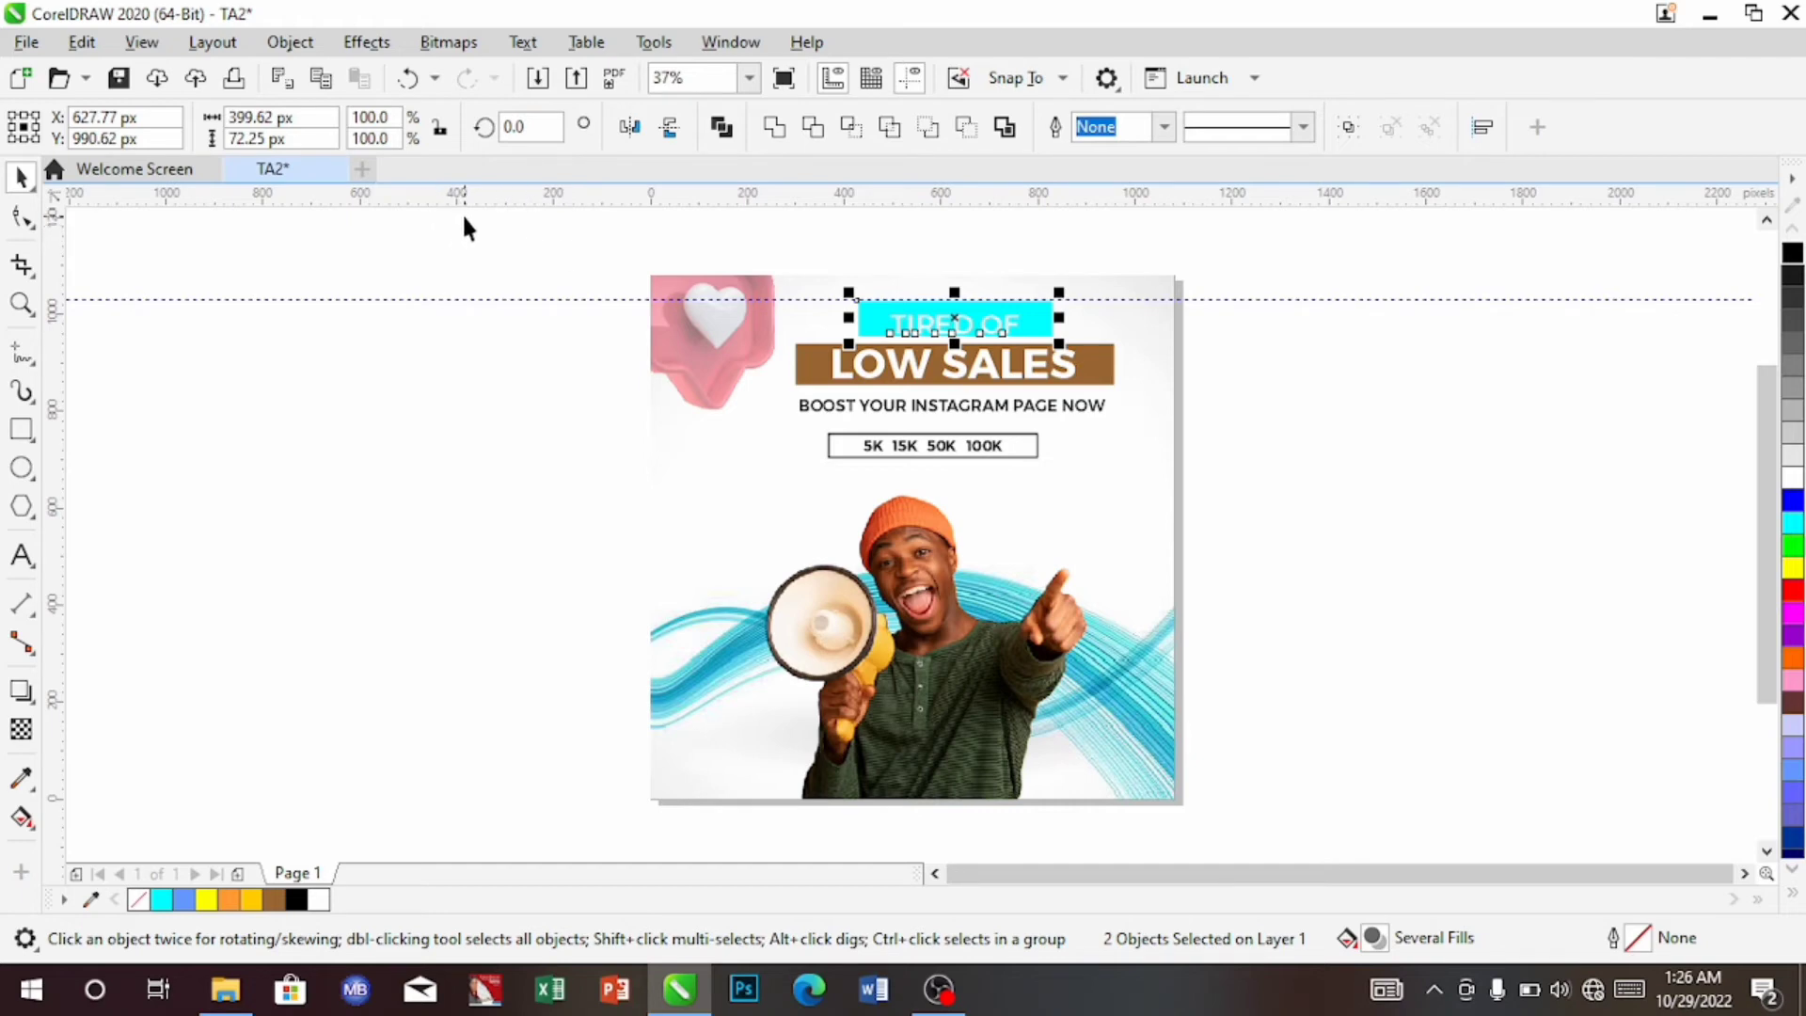
drag(464, 216, 1224, 482)
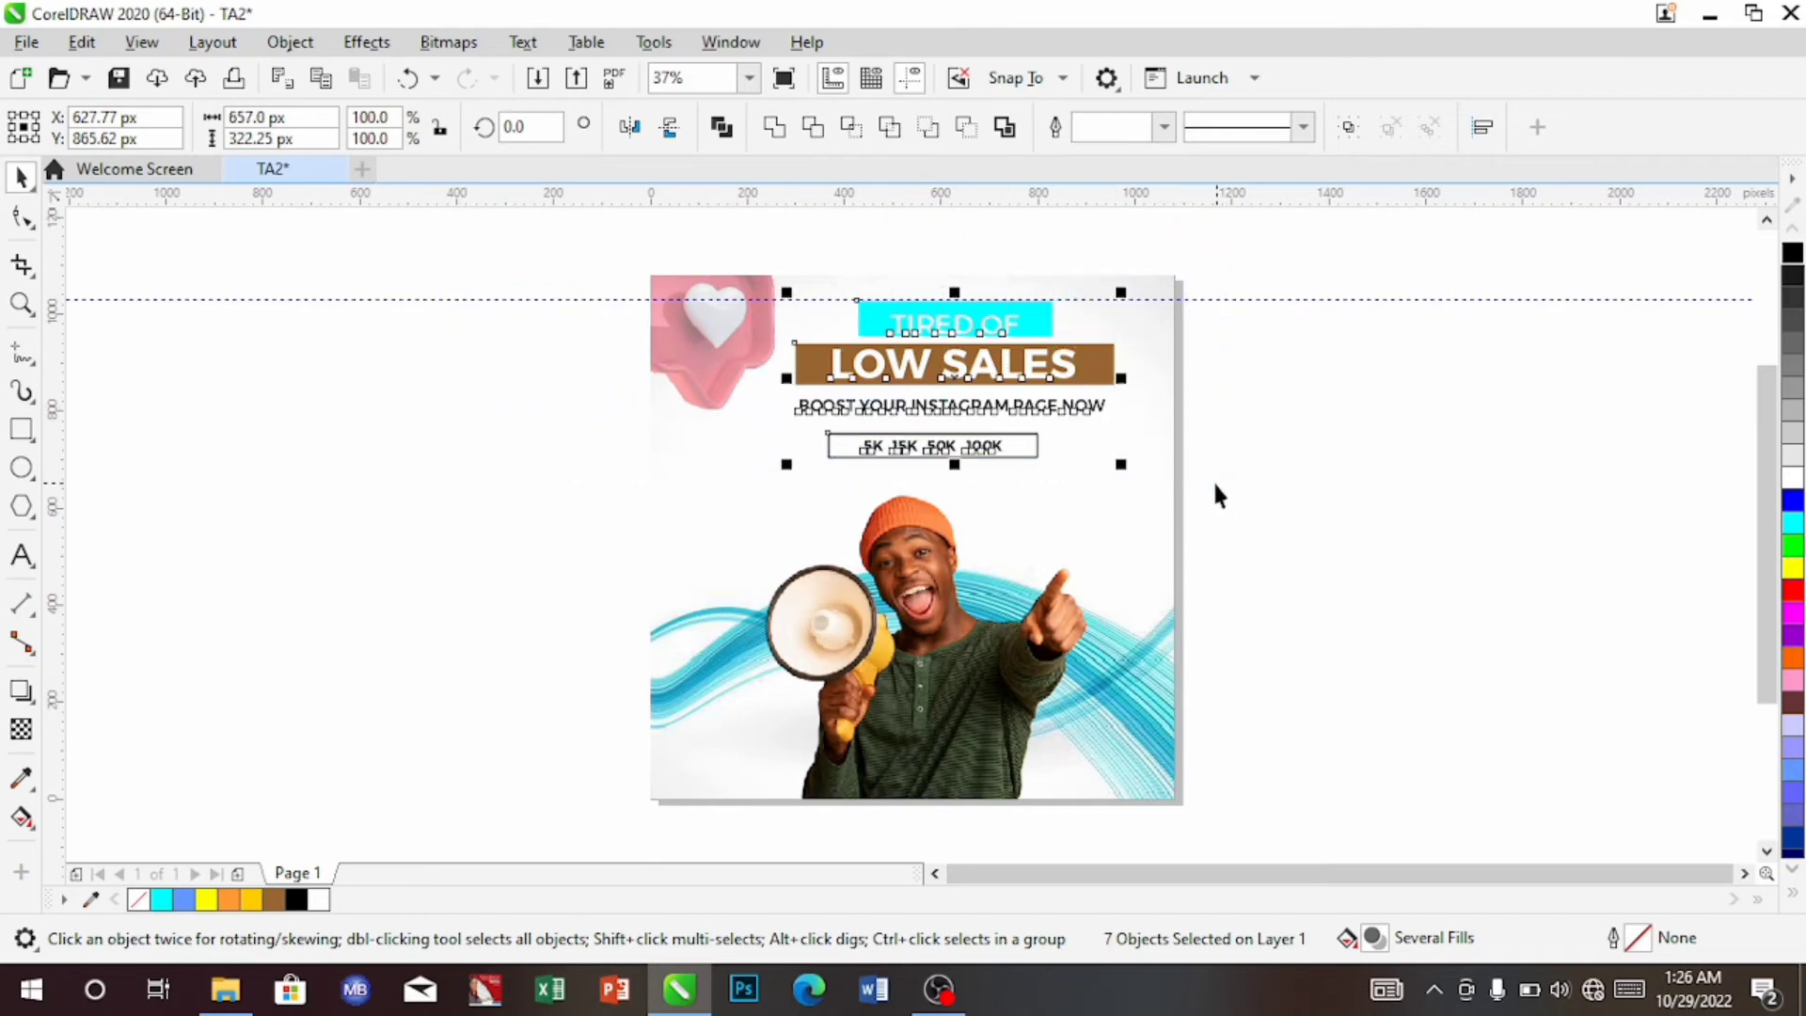
key(c)
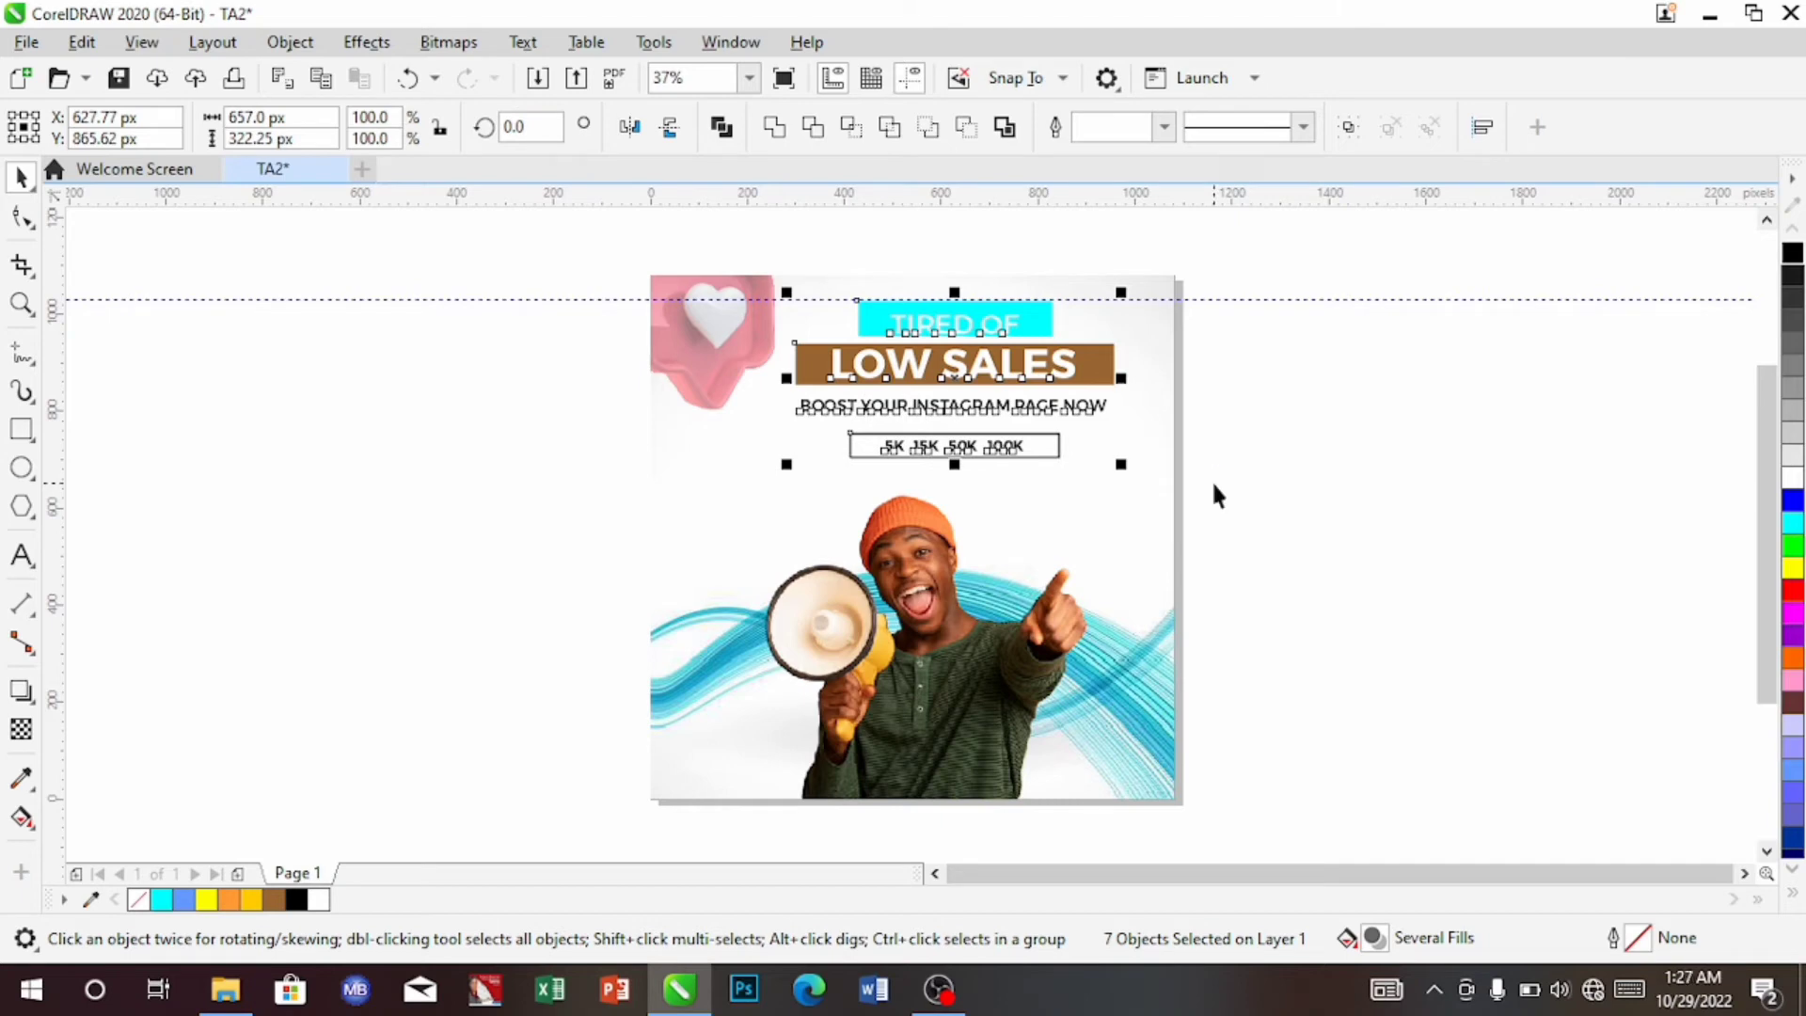
click(1044, 533)
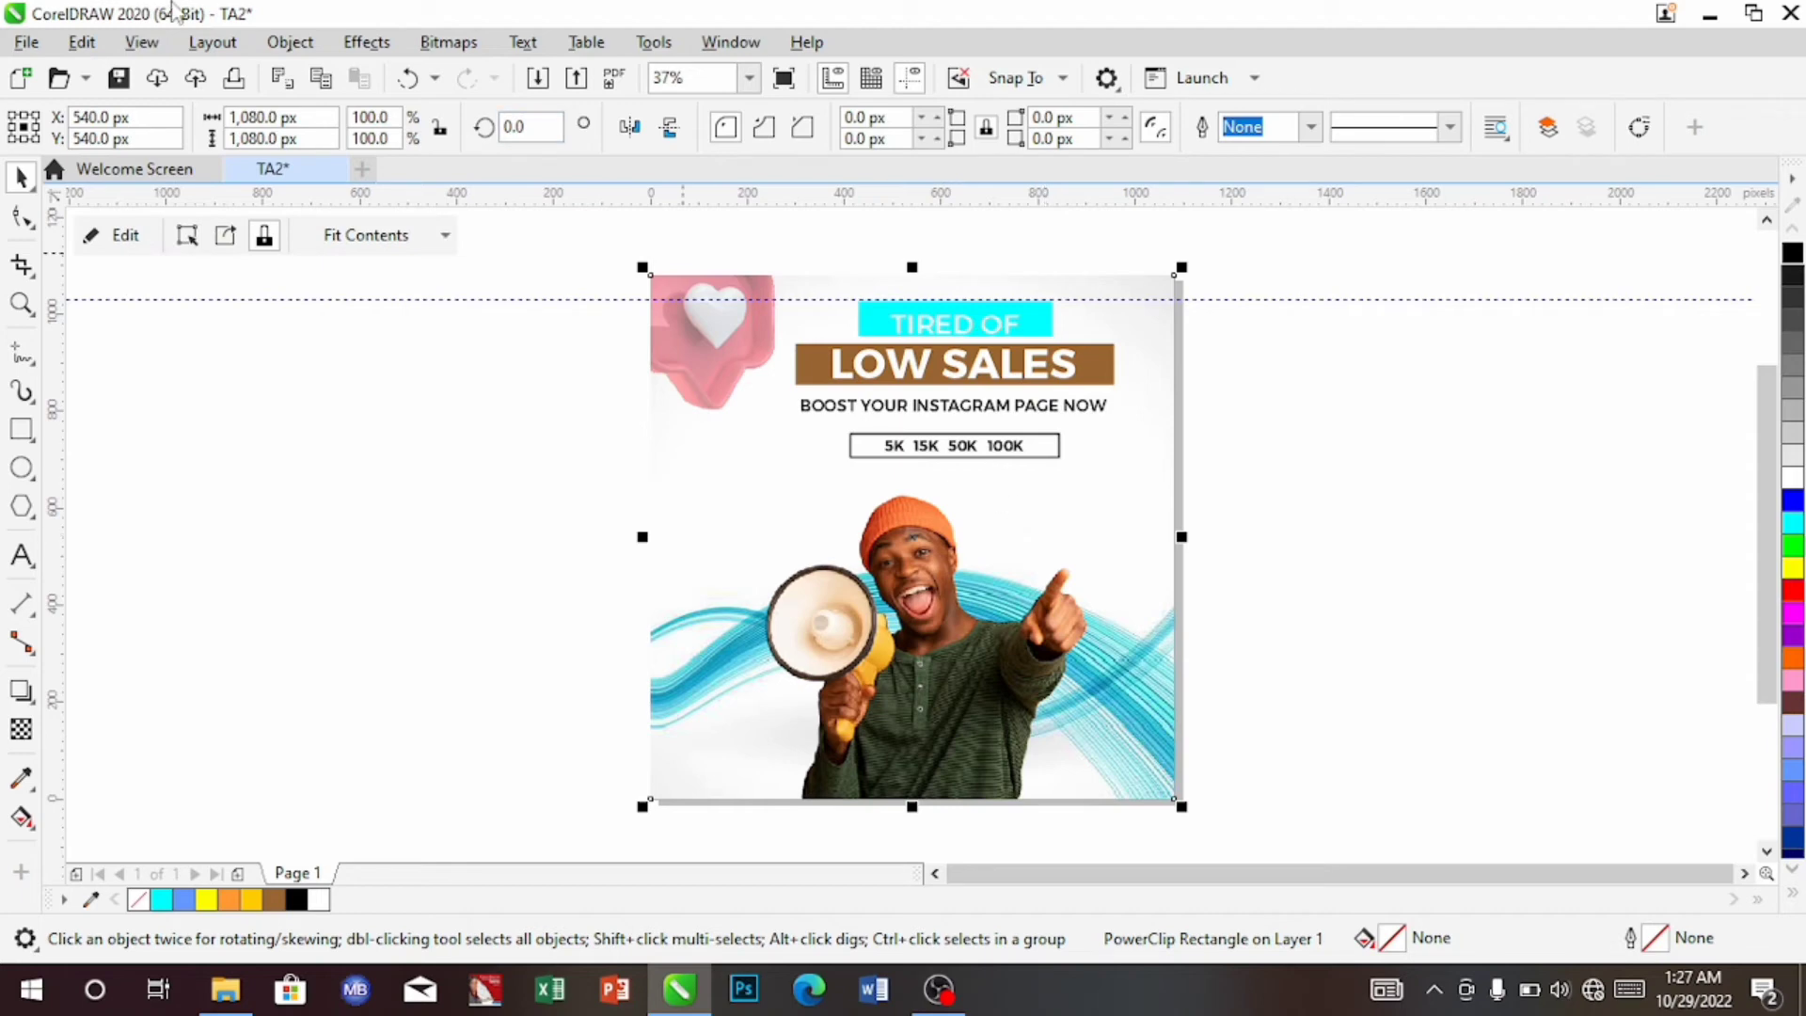
Fill the TIRED OF box with sky blue #00CCFF, then select the background frame
click(1046, 320)
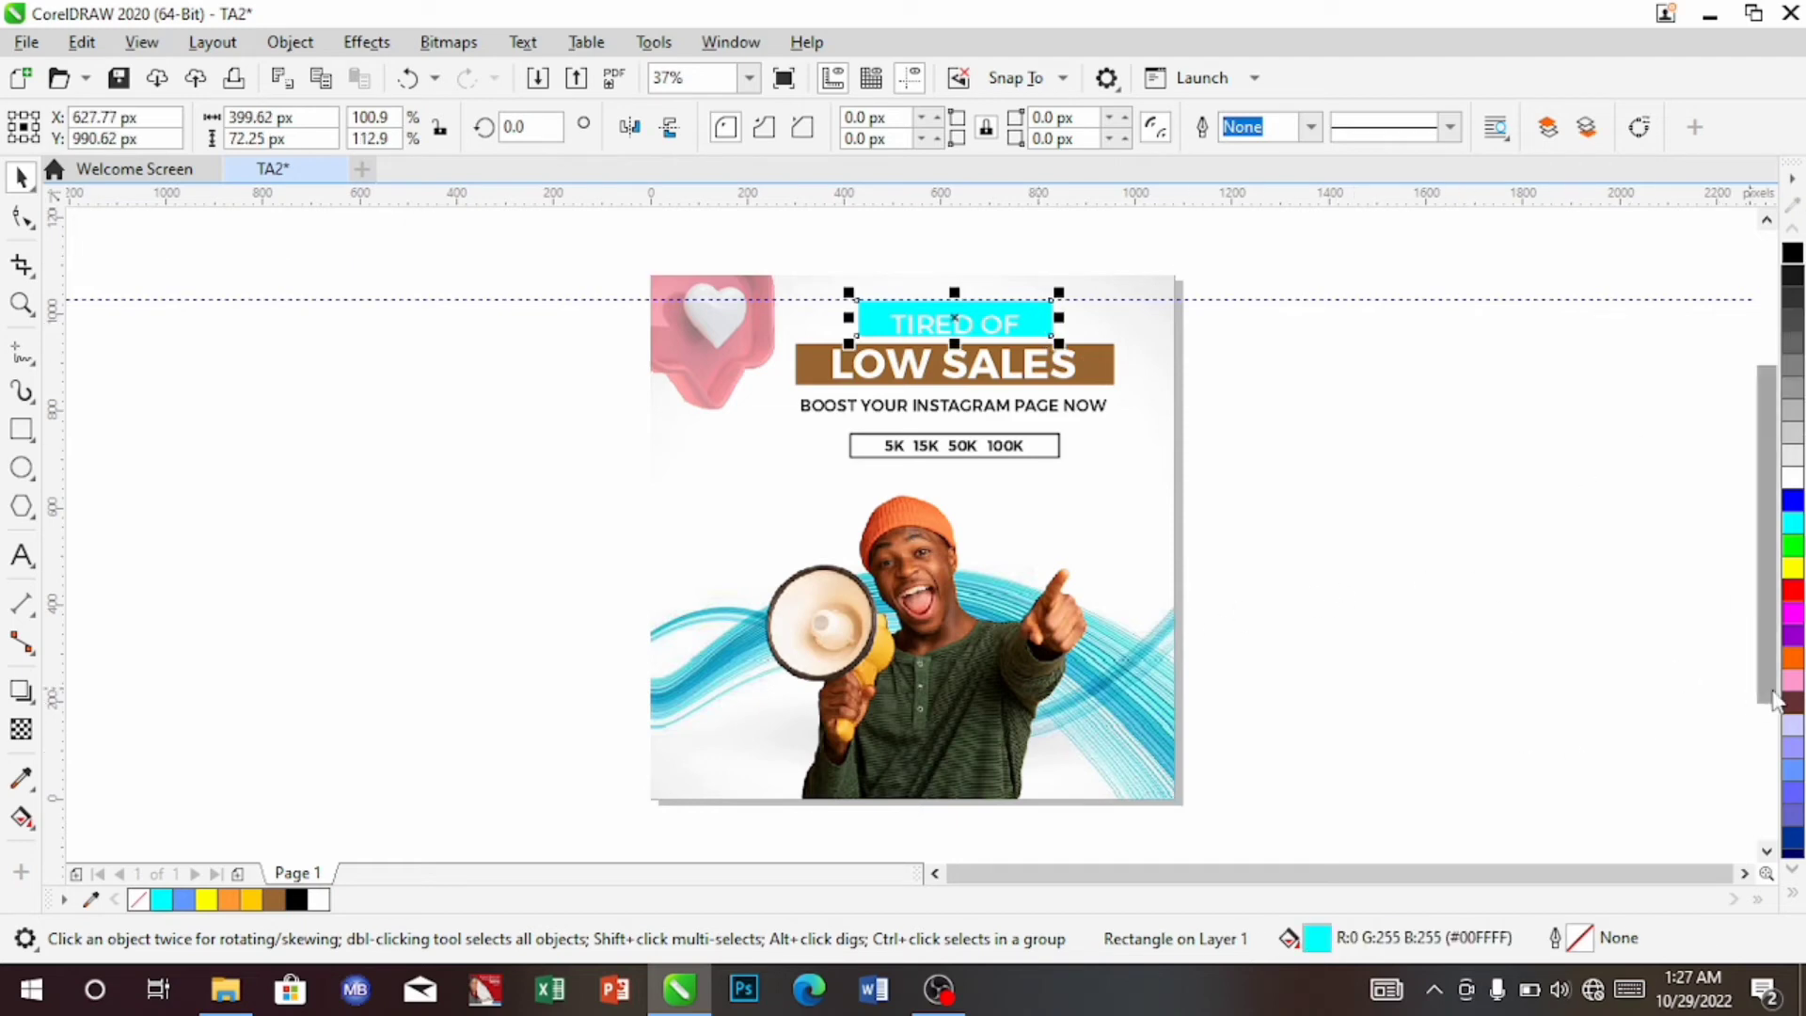
click(1793, 769)
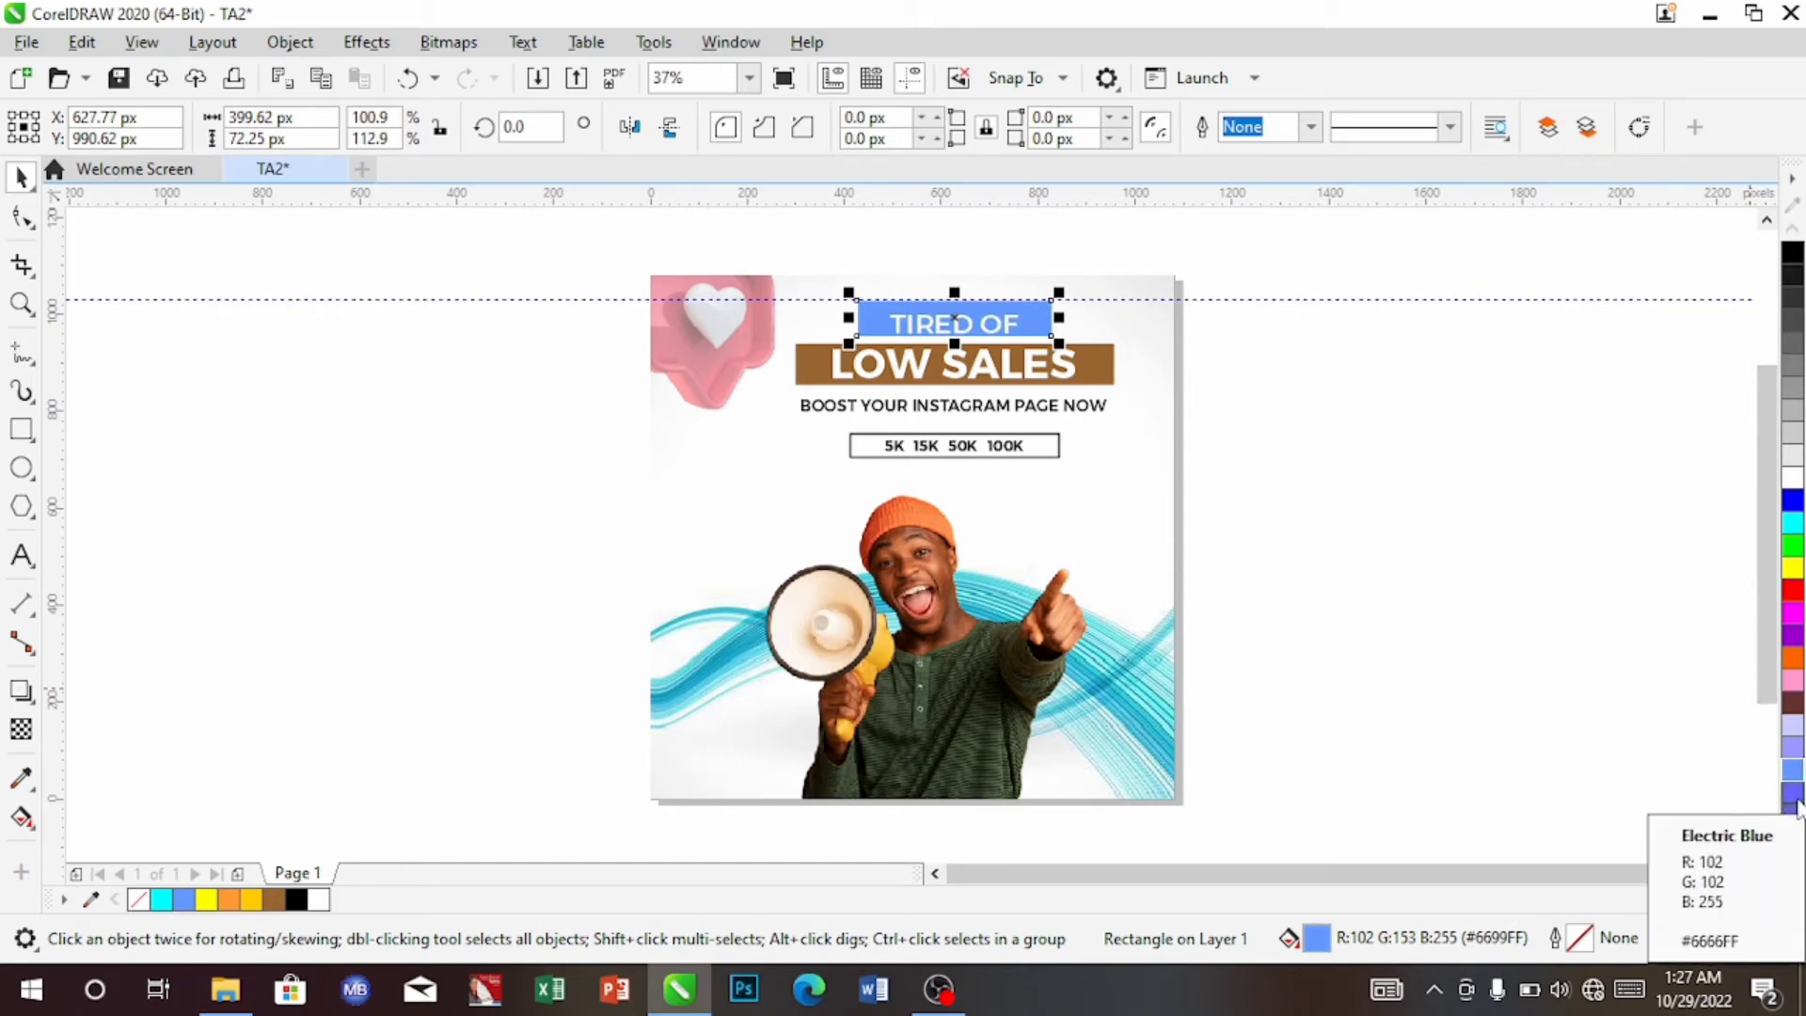
click(1793, 793)
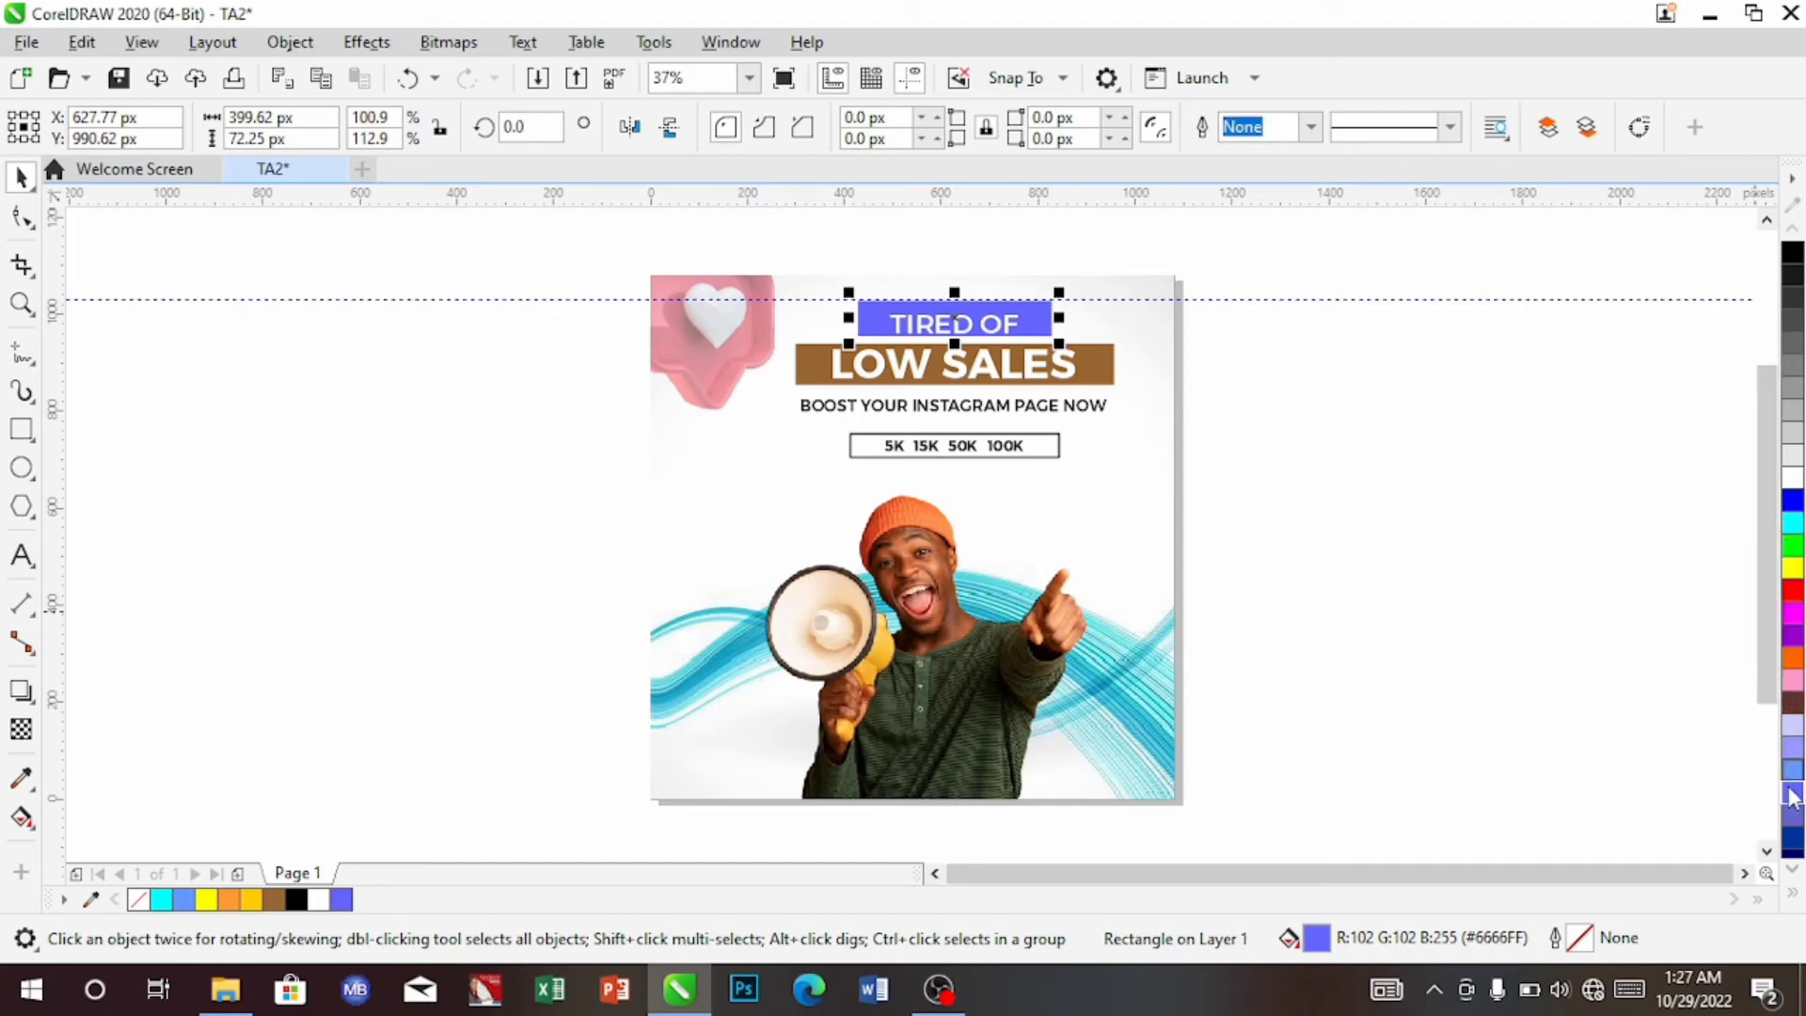
click(346, 899)
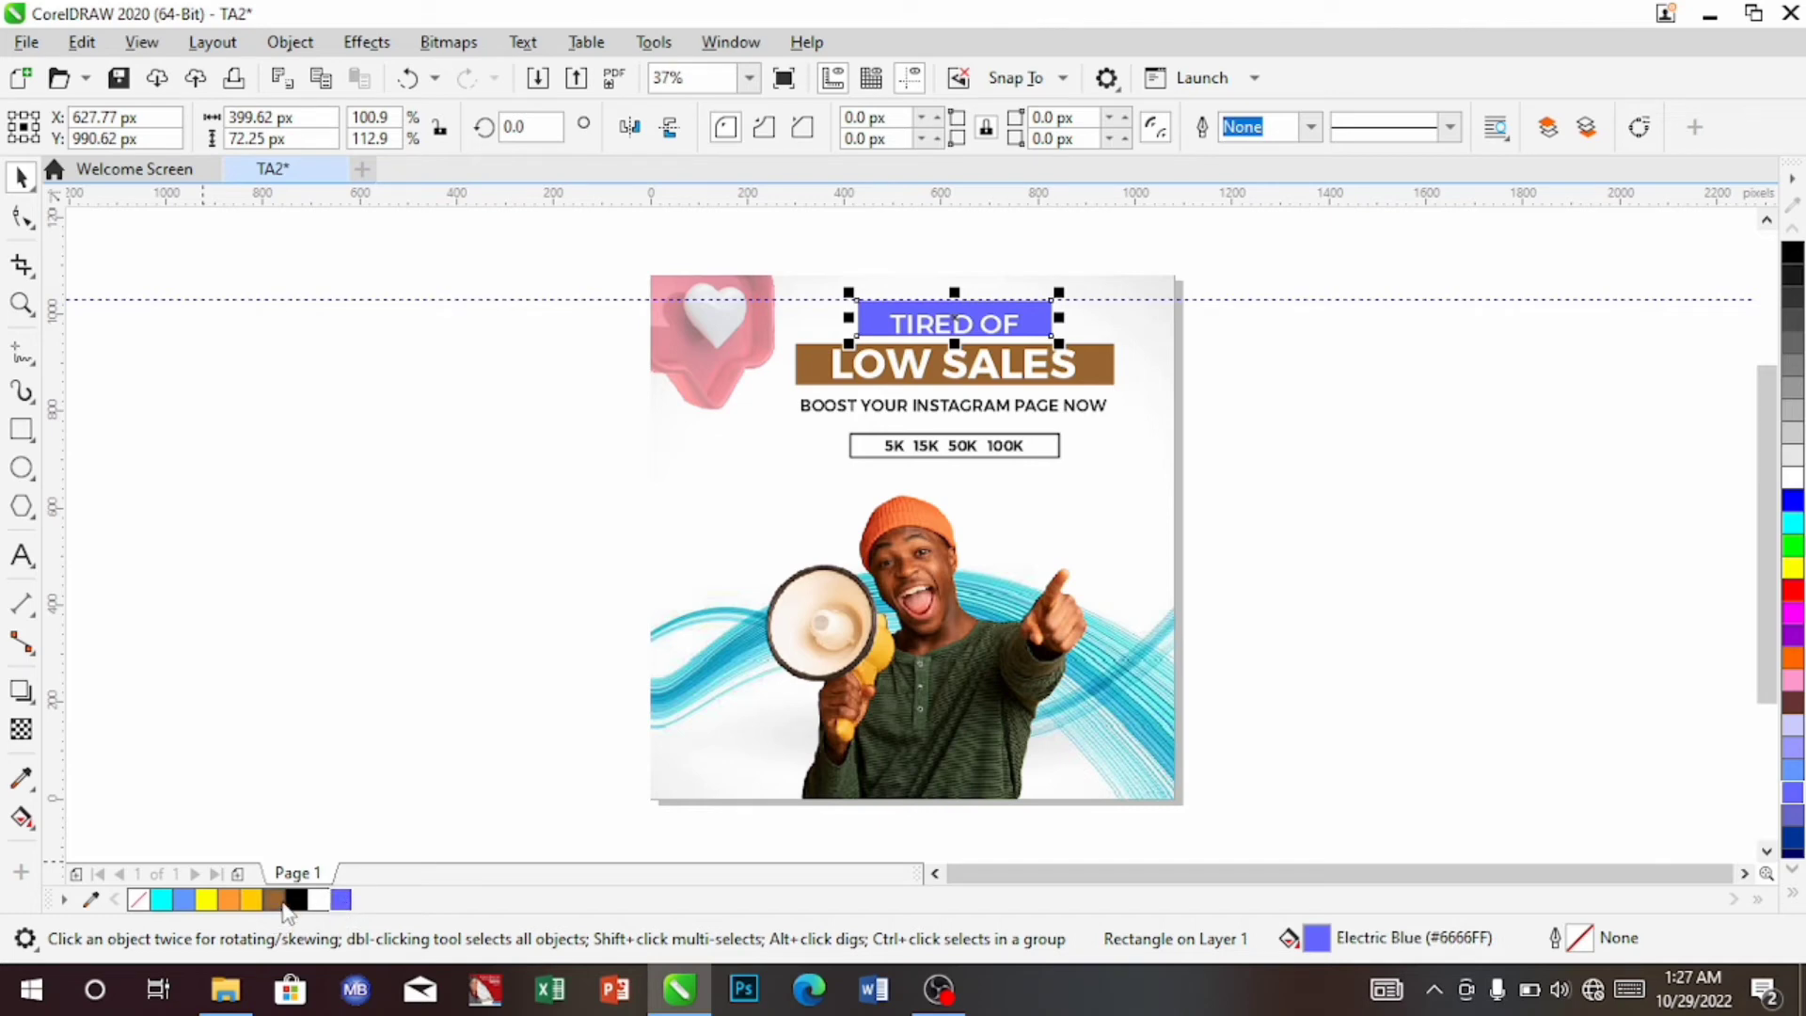
click(186, 906)
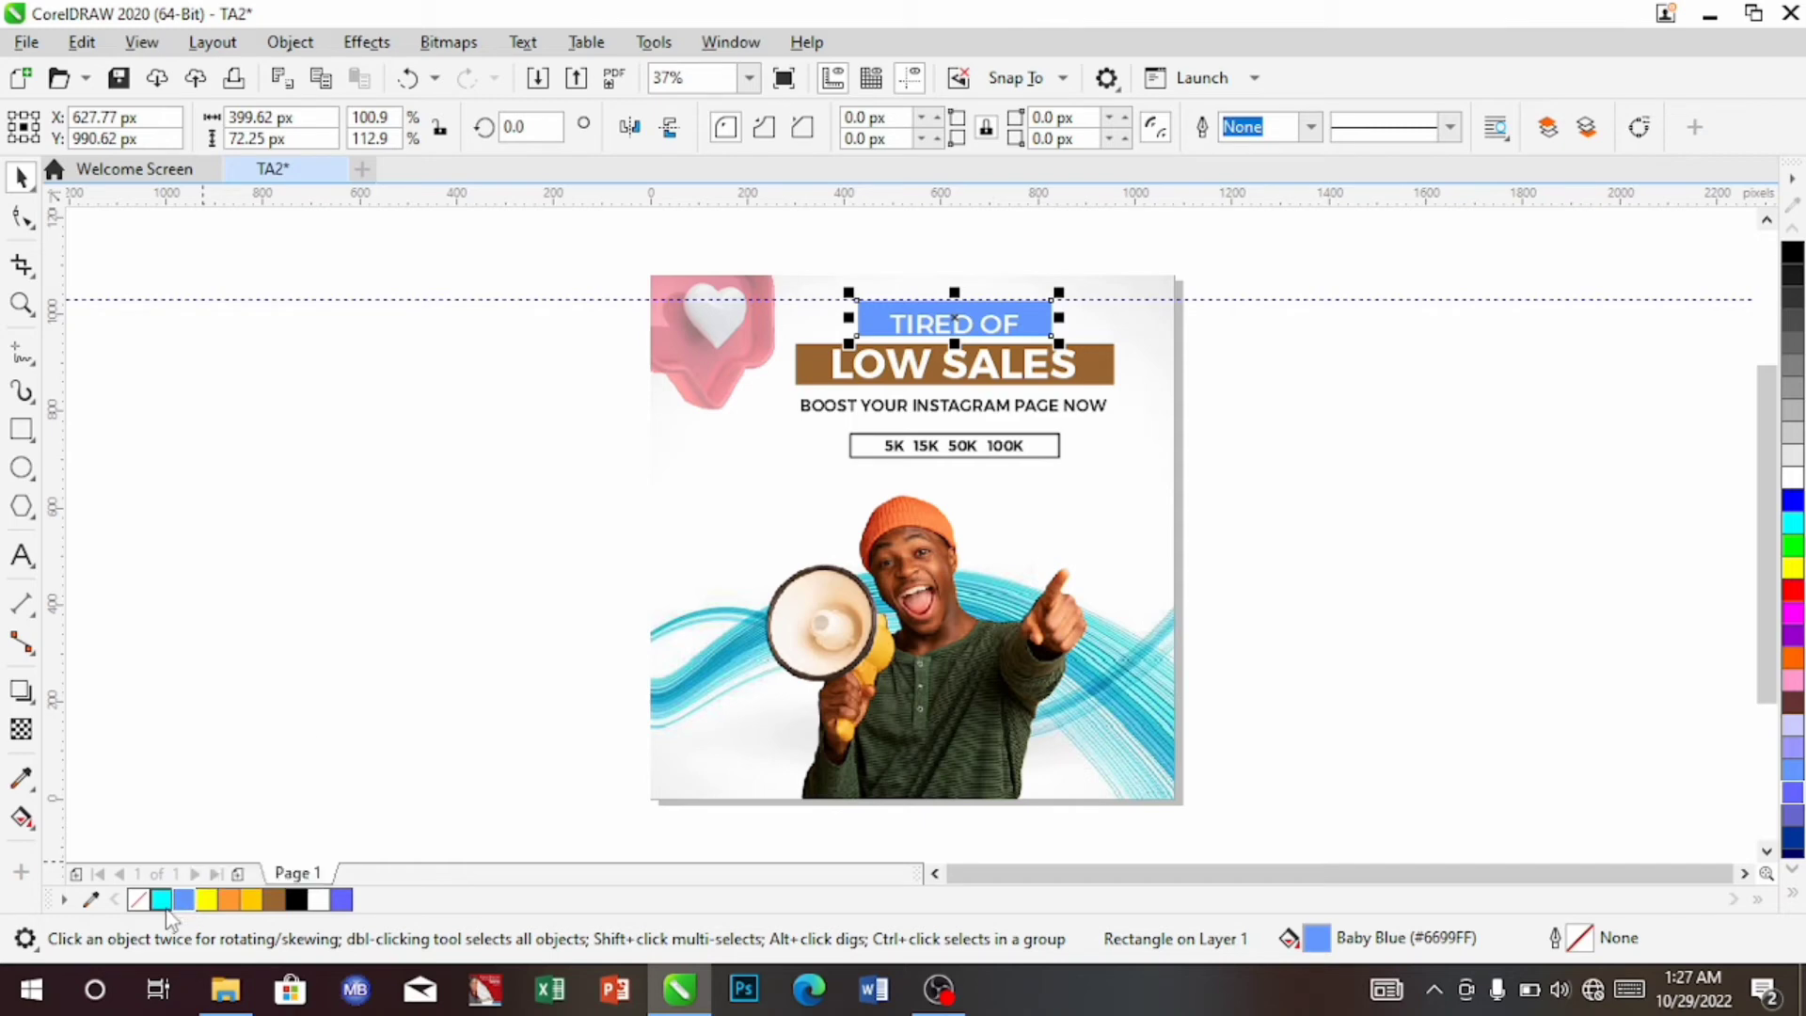
click(164, 906)
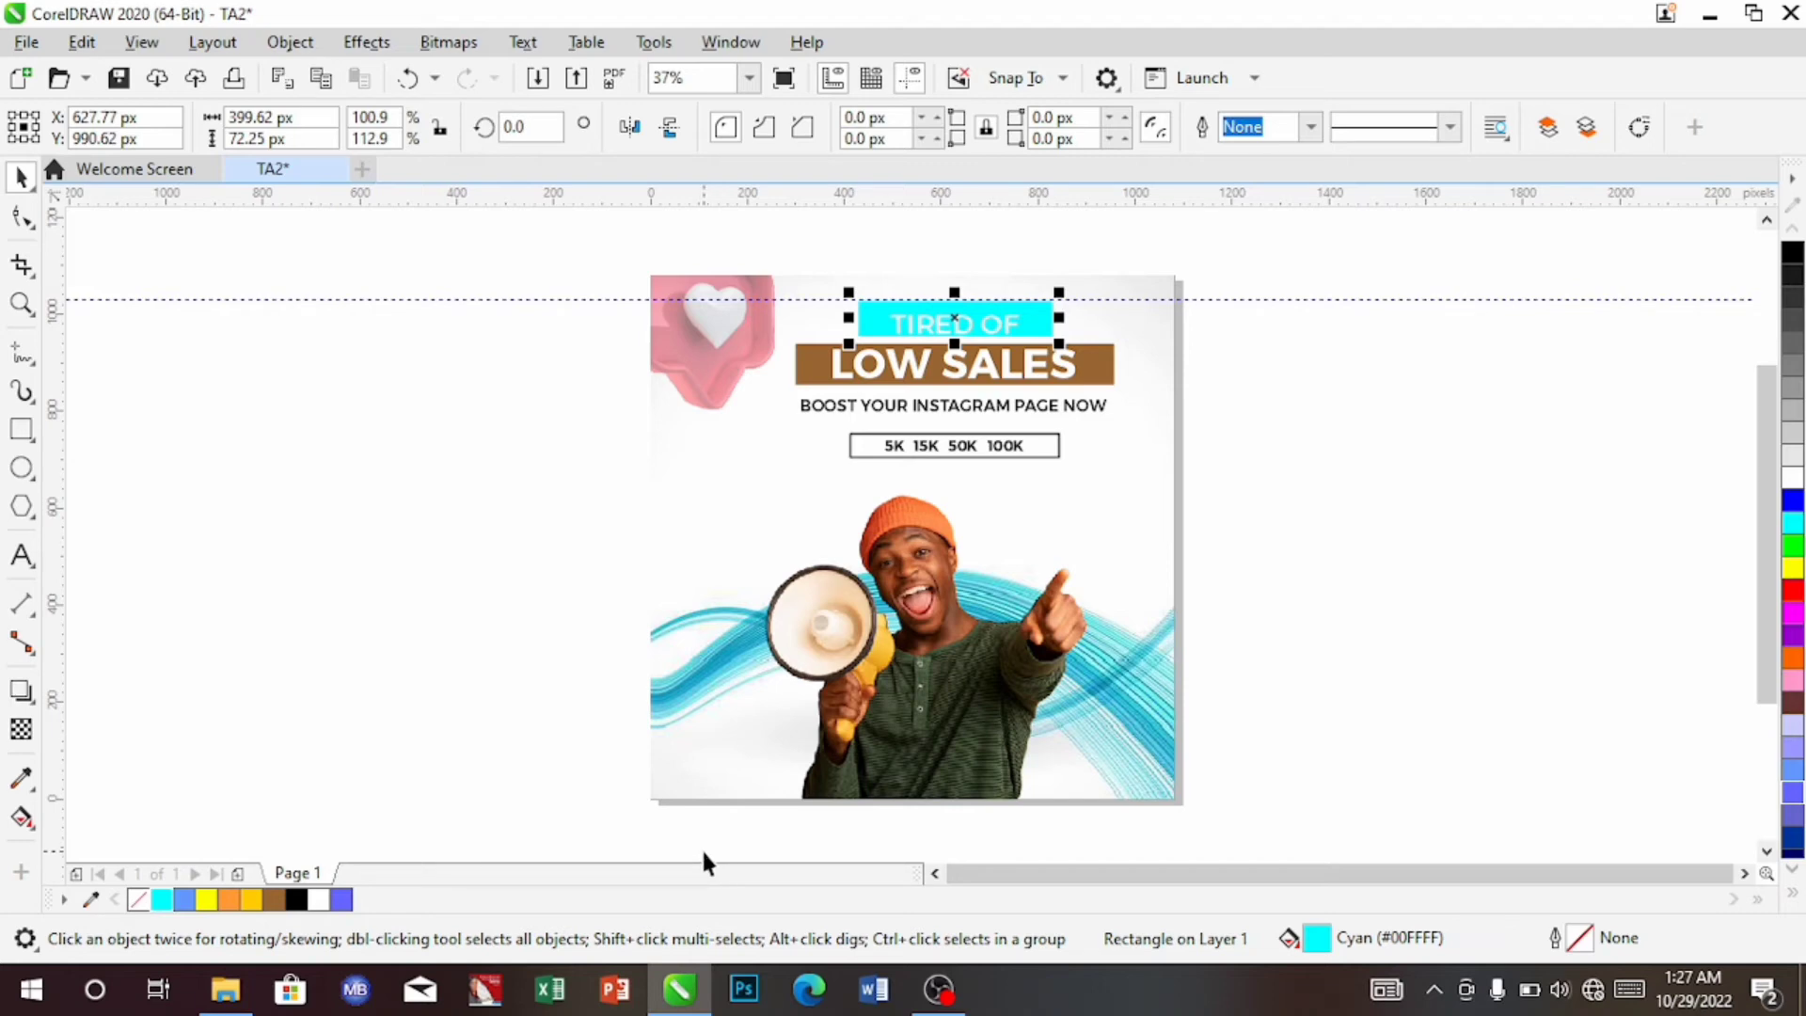
click(1791, 891)
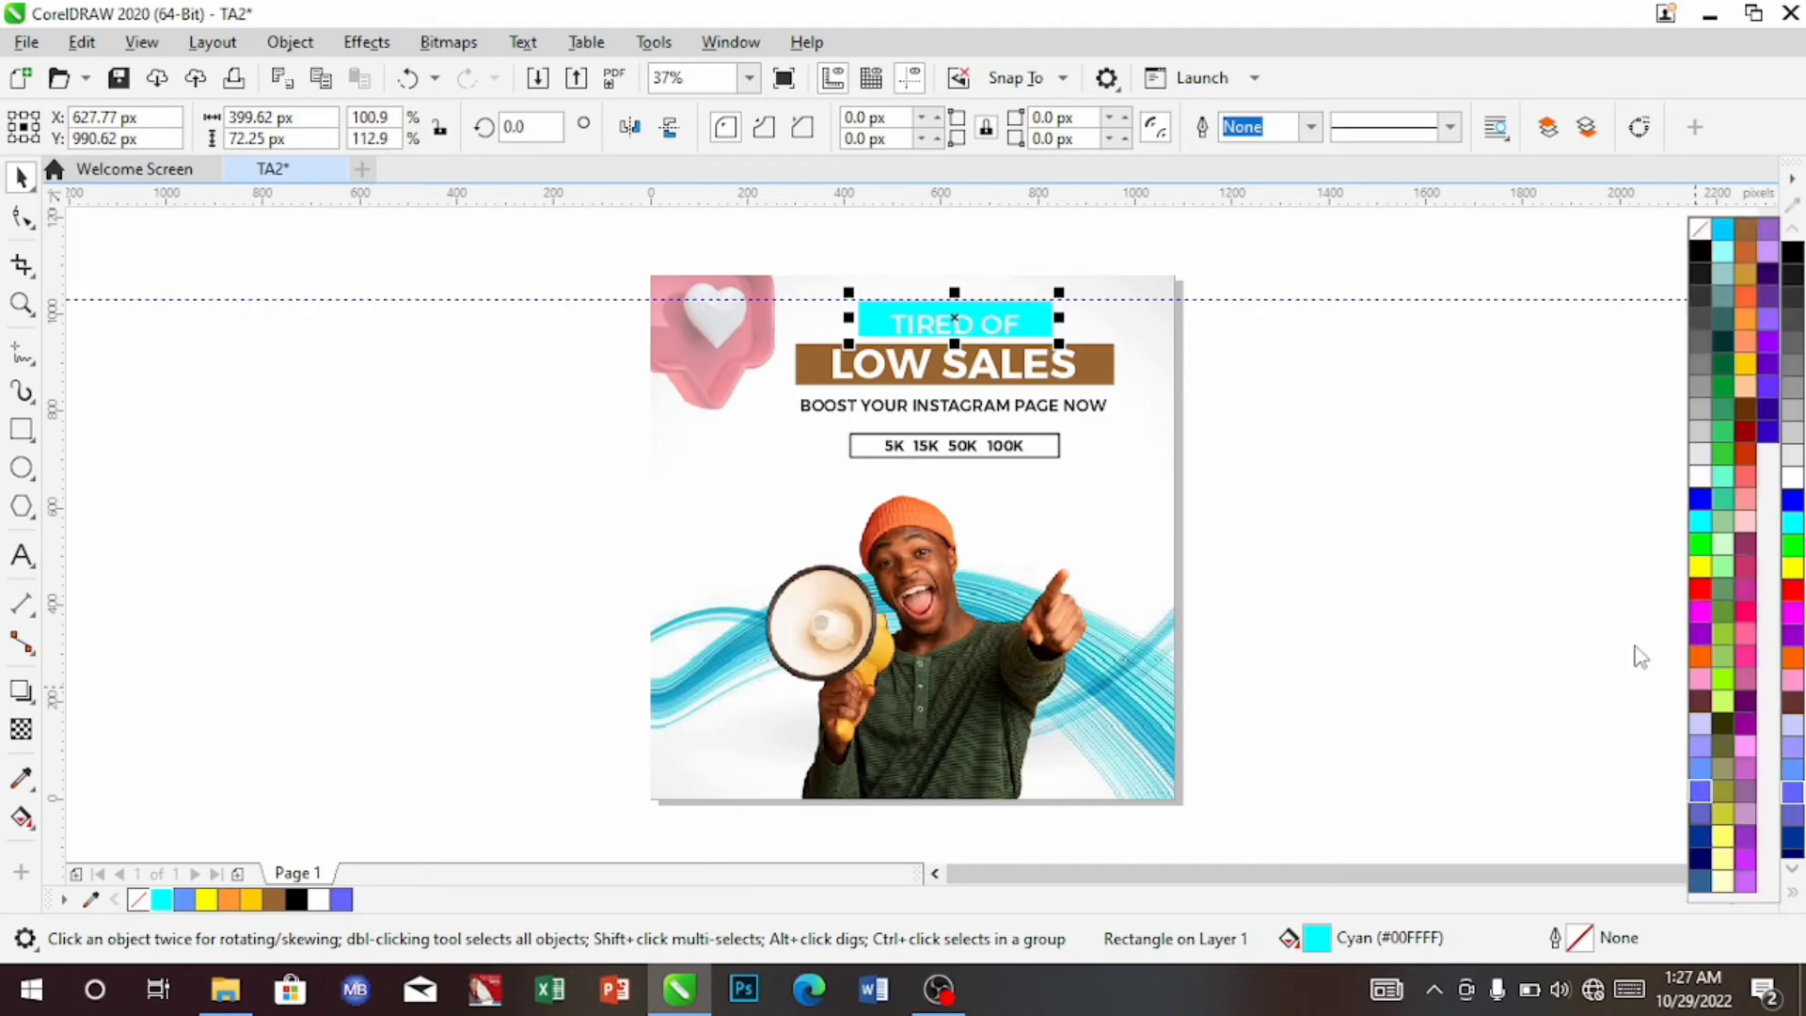
click(1723, 231)
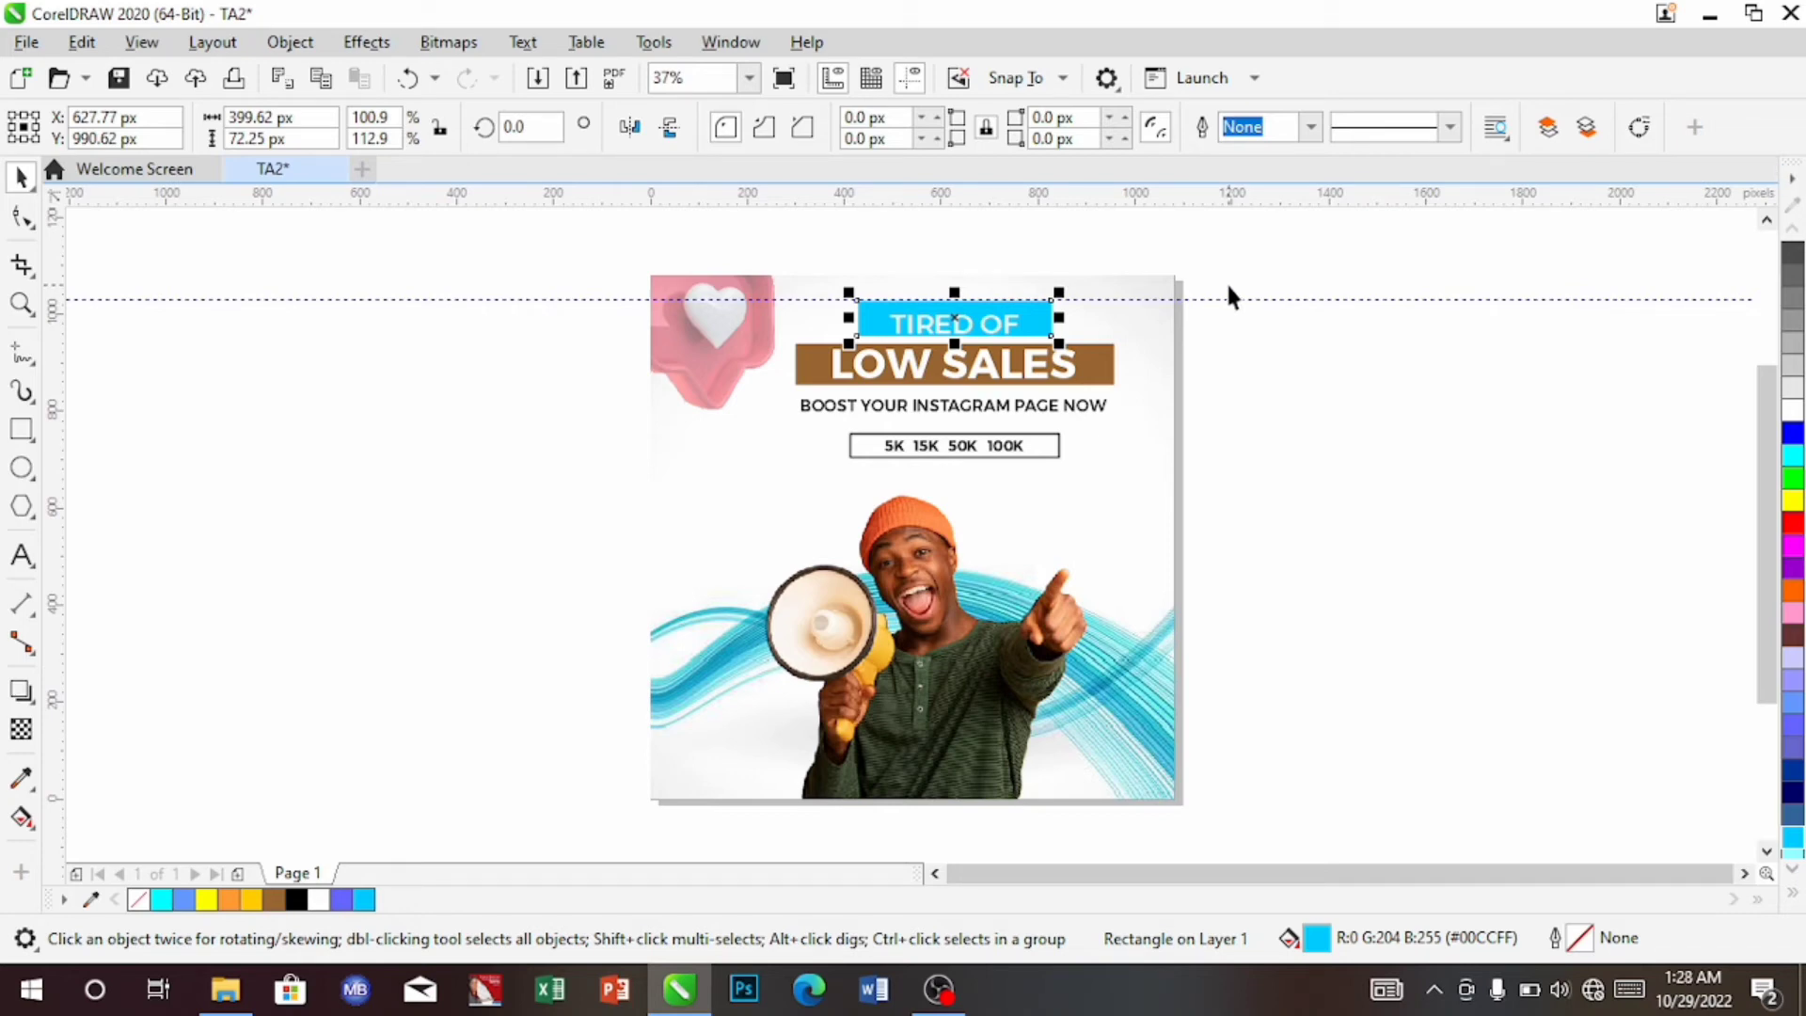
click(1091, 520)
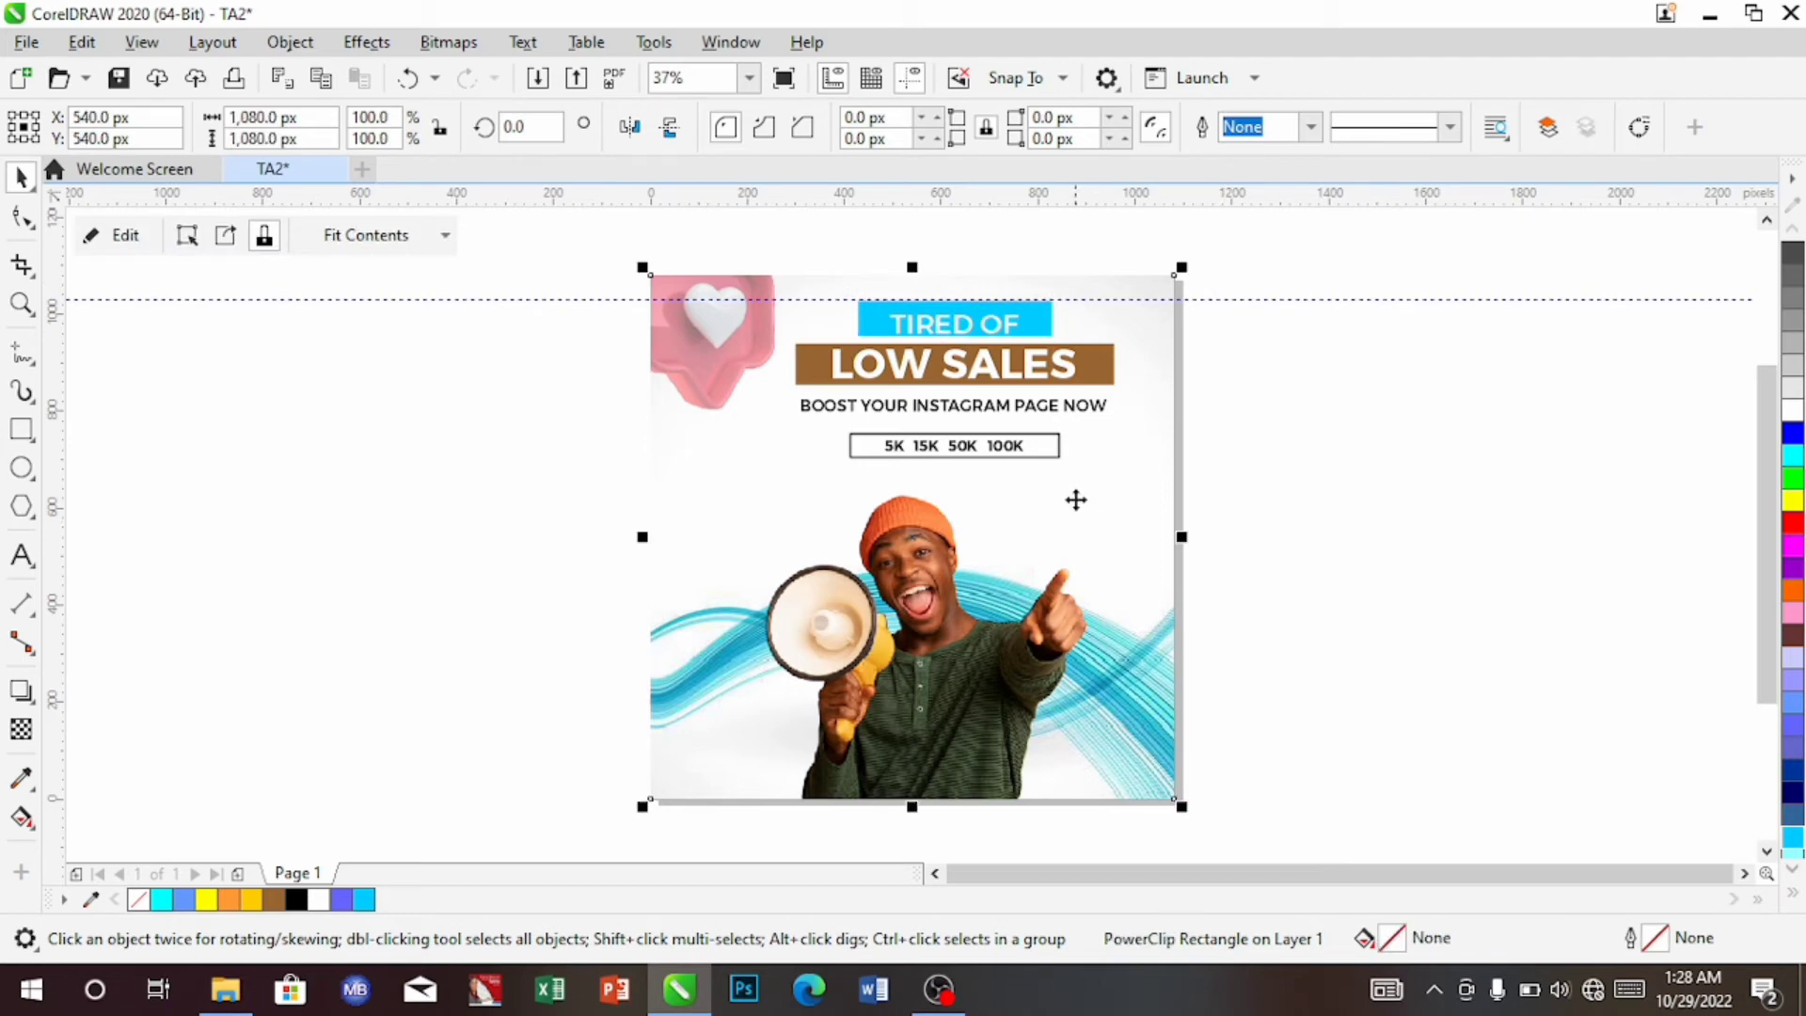
Duplicate the LOW SALES text onto the photo beside the man and make it black
click(979, 379)
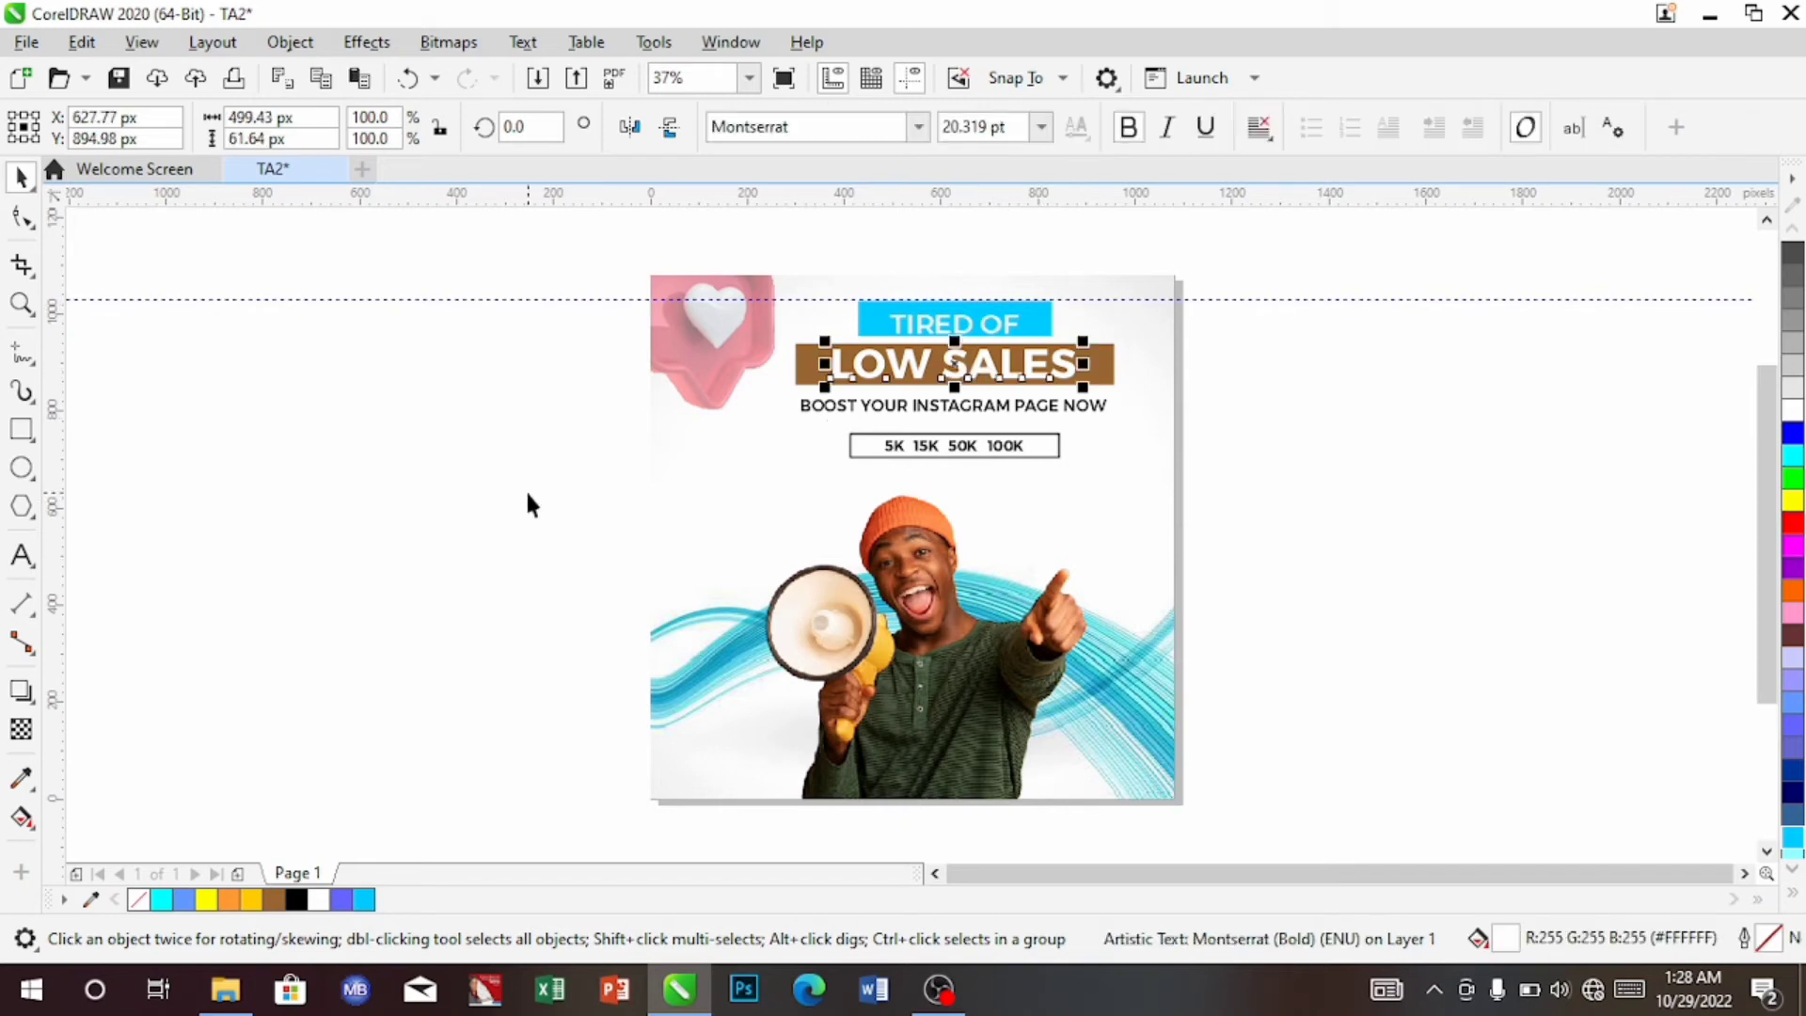
key(ctrl+d)
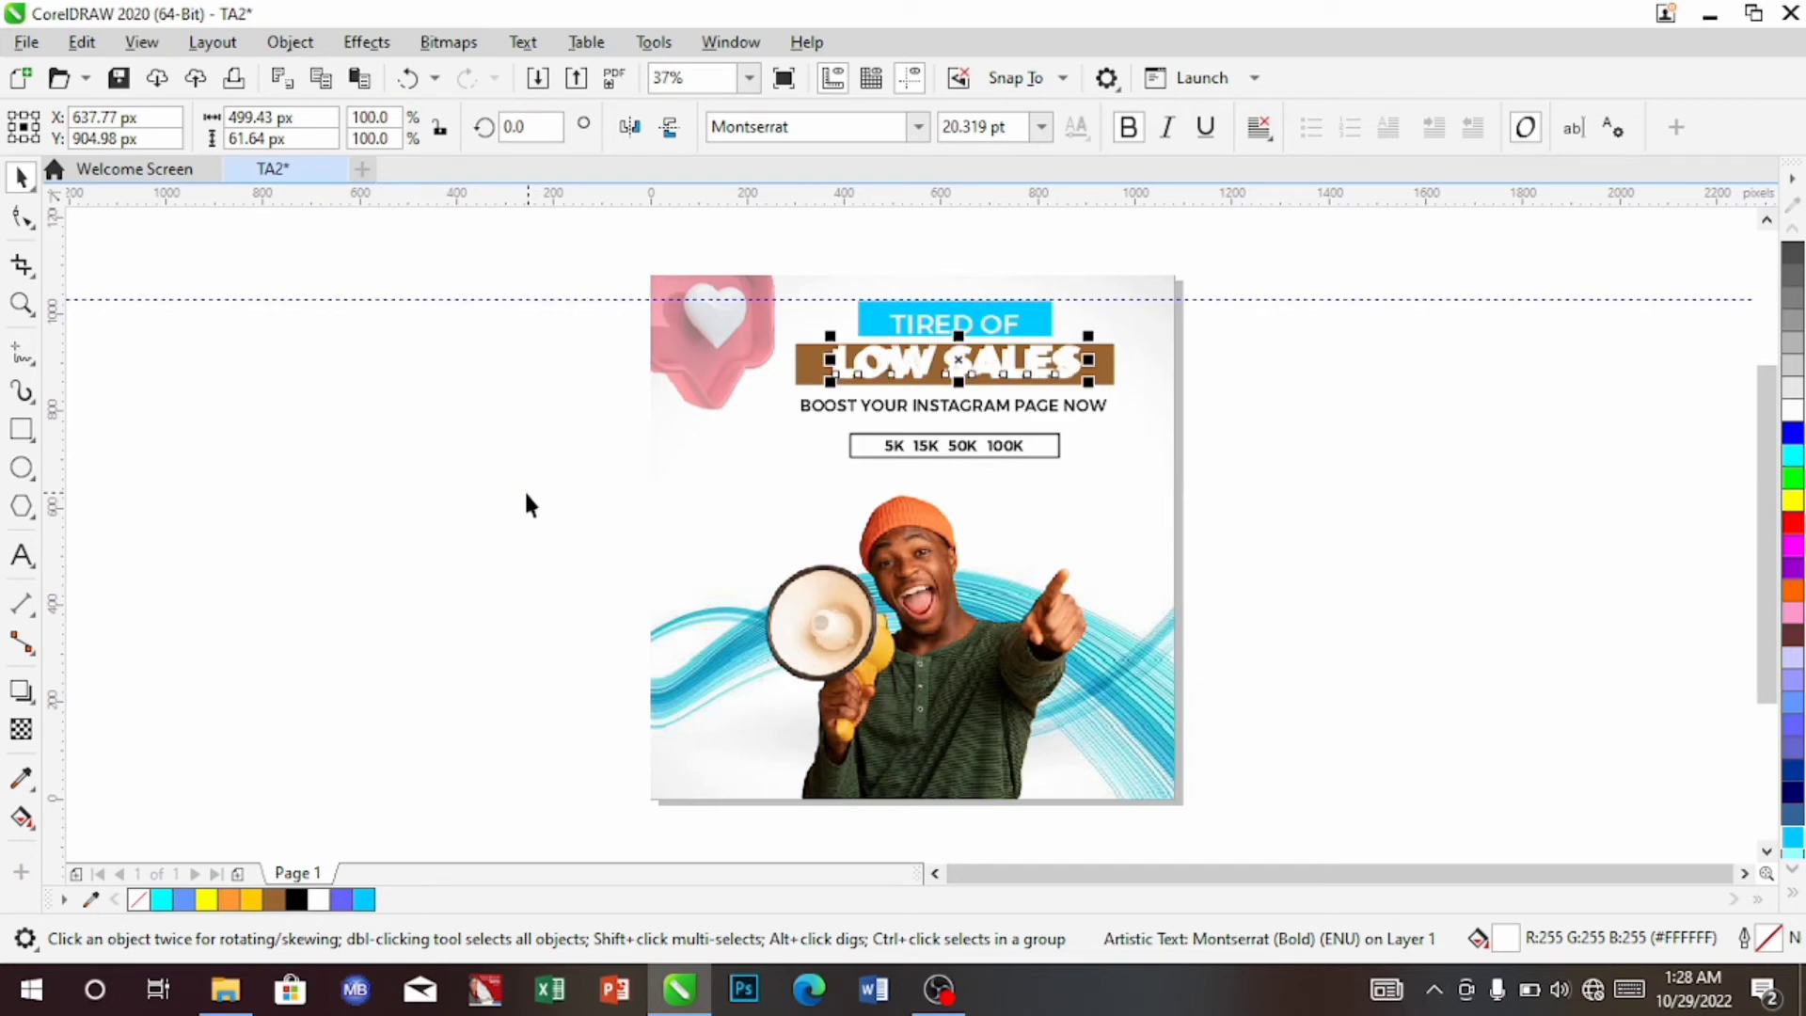
drag(968, 351, 1157, 575)
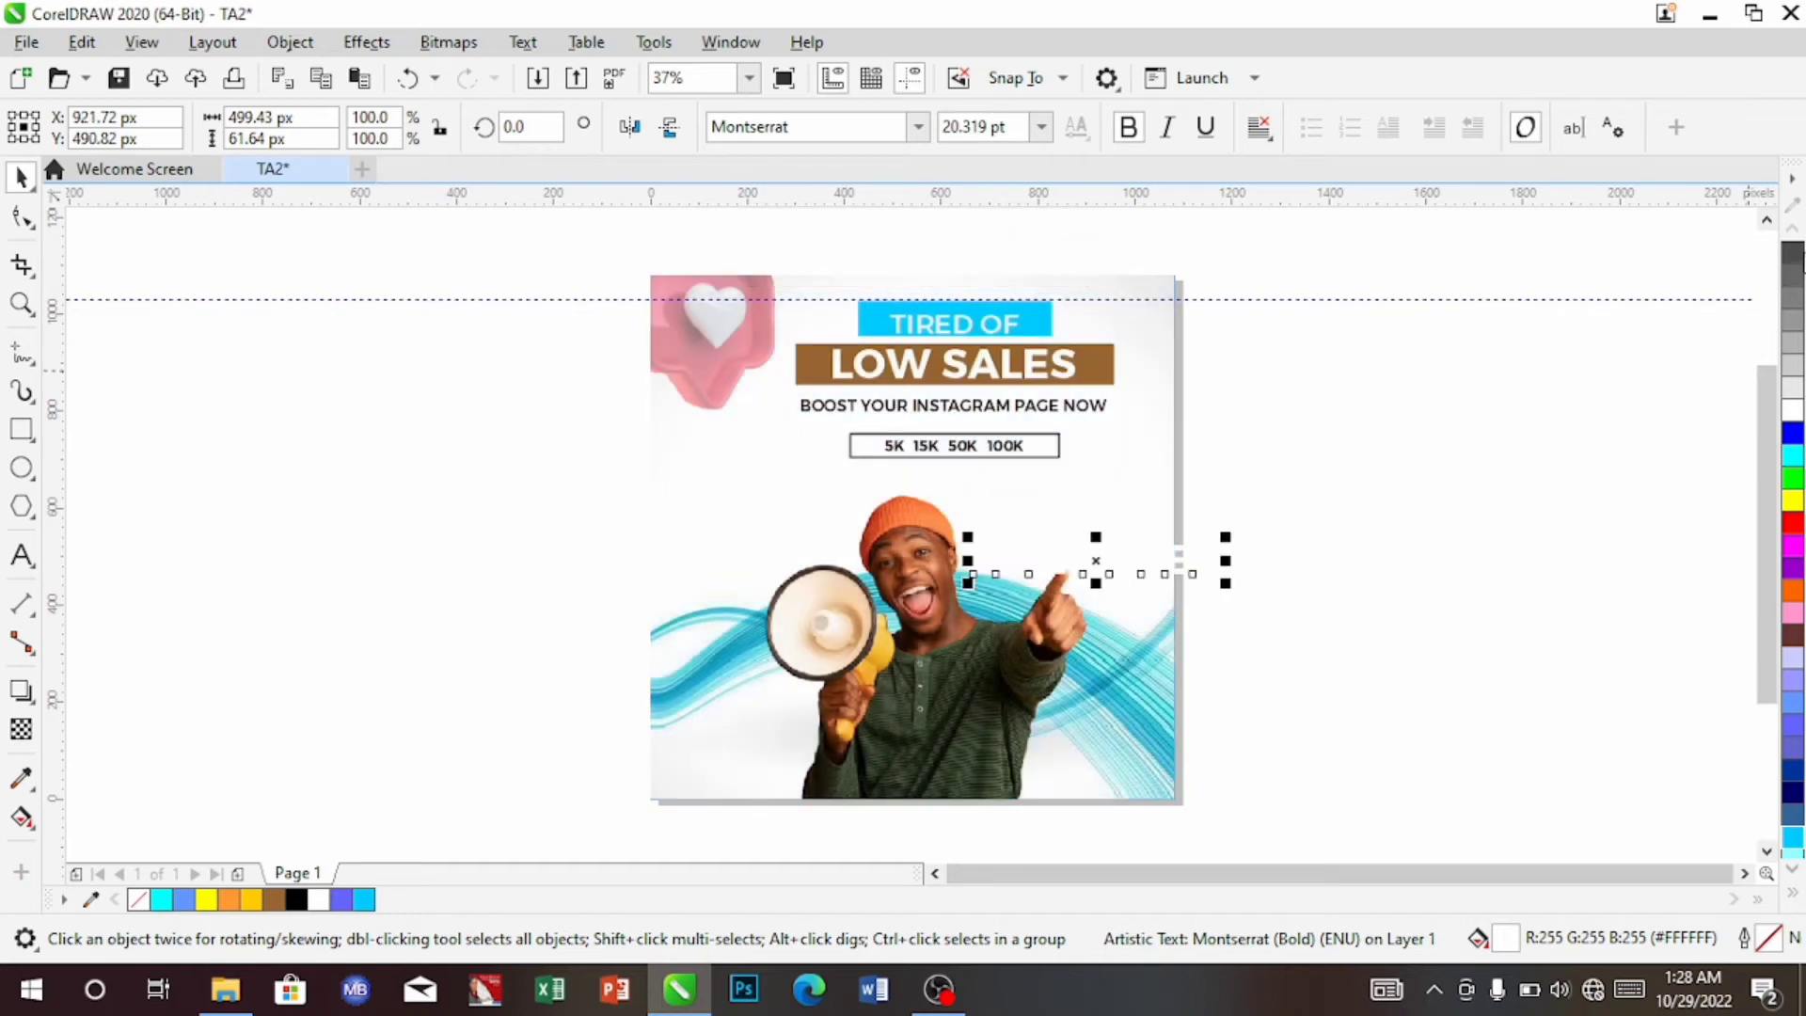
click(1797, 256)
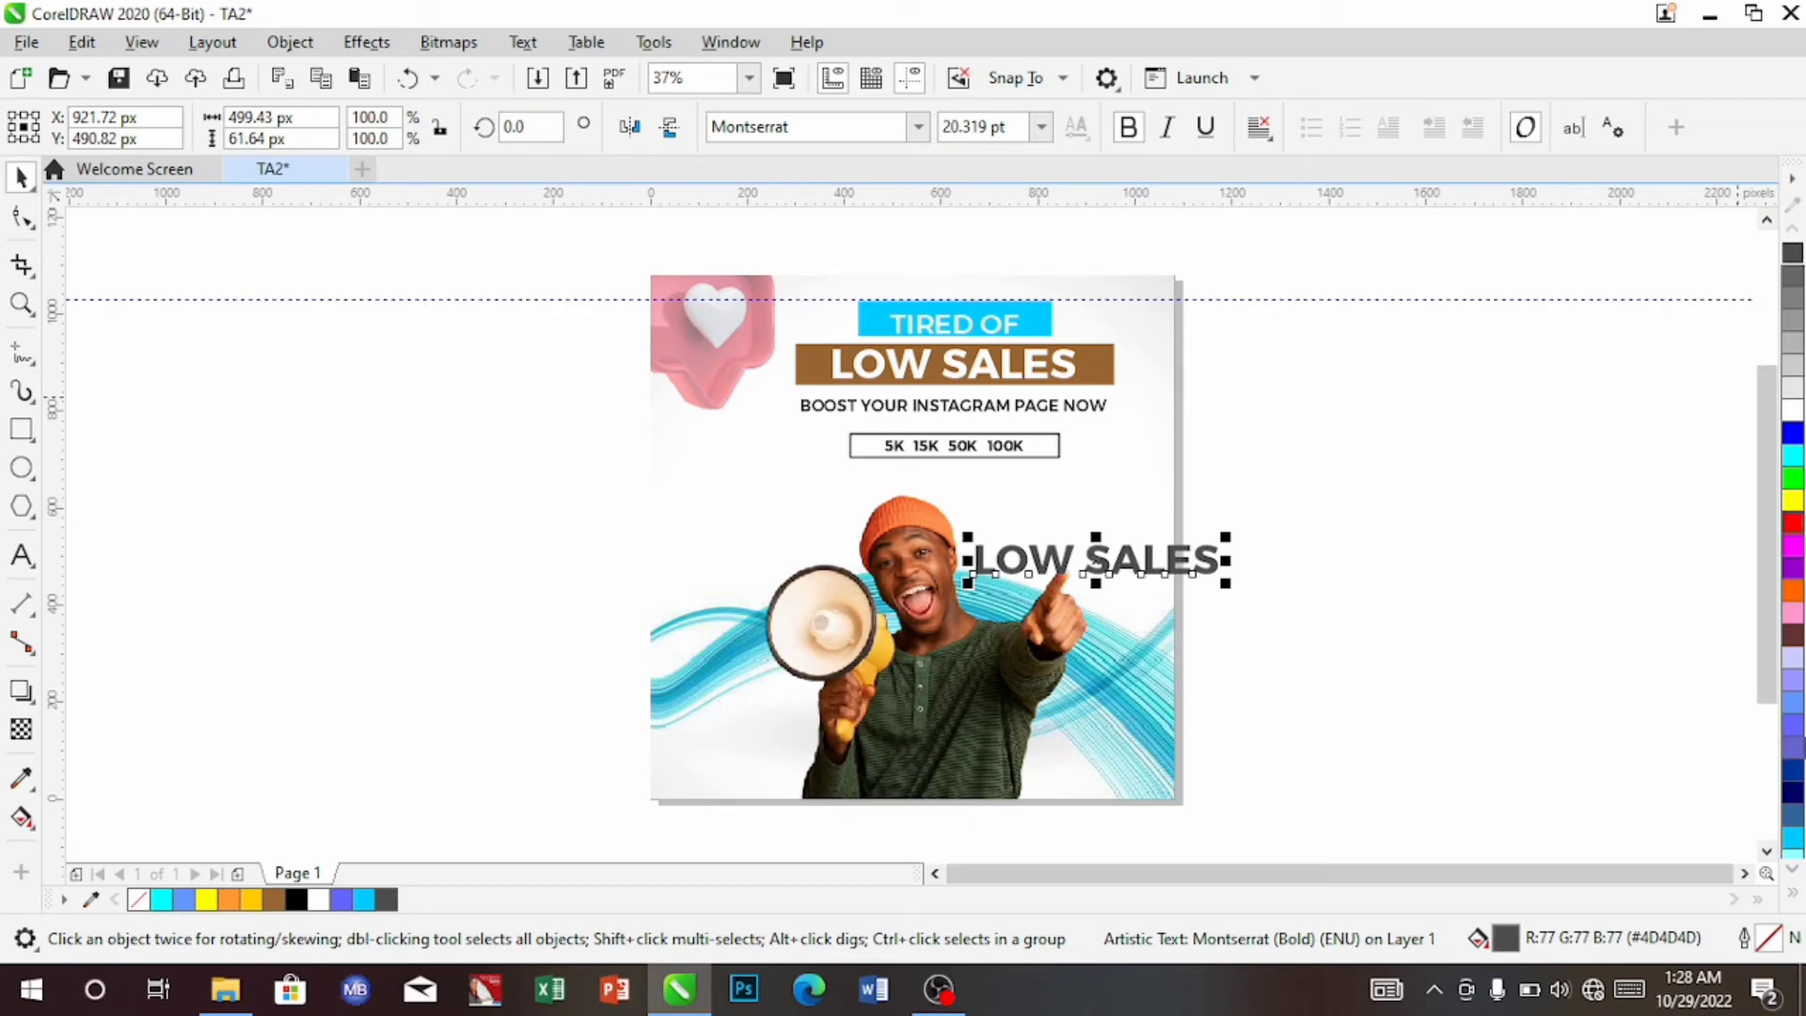
click(1793, 894)
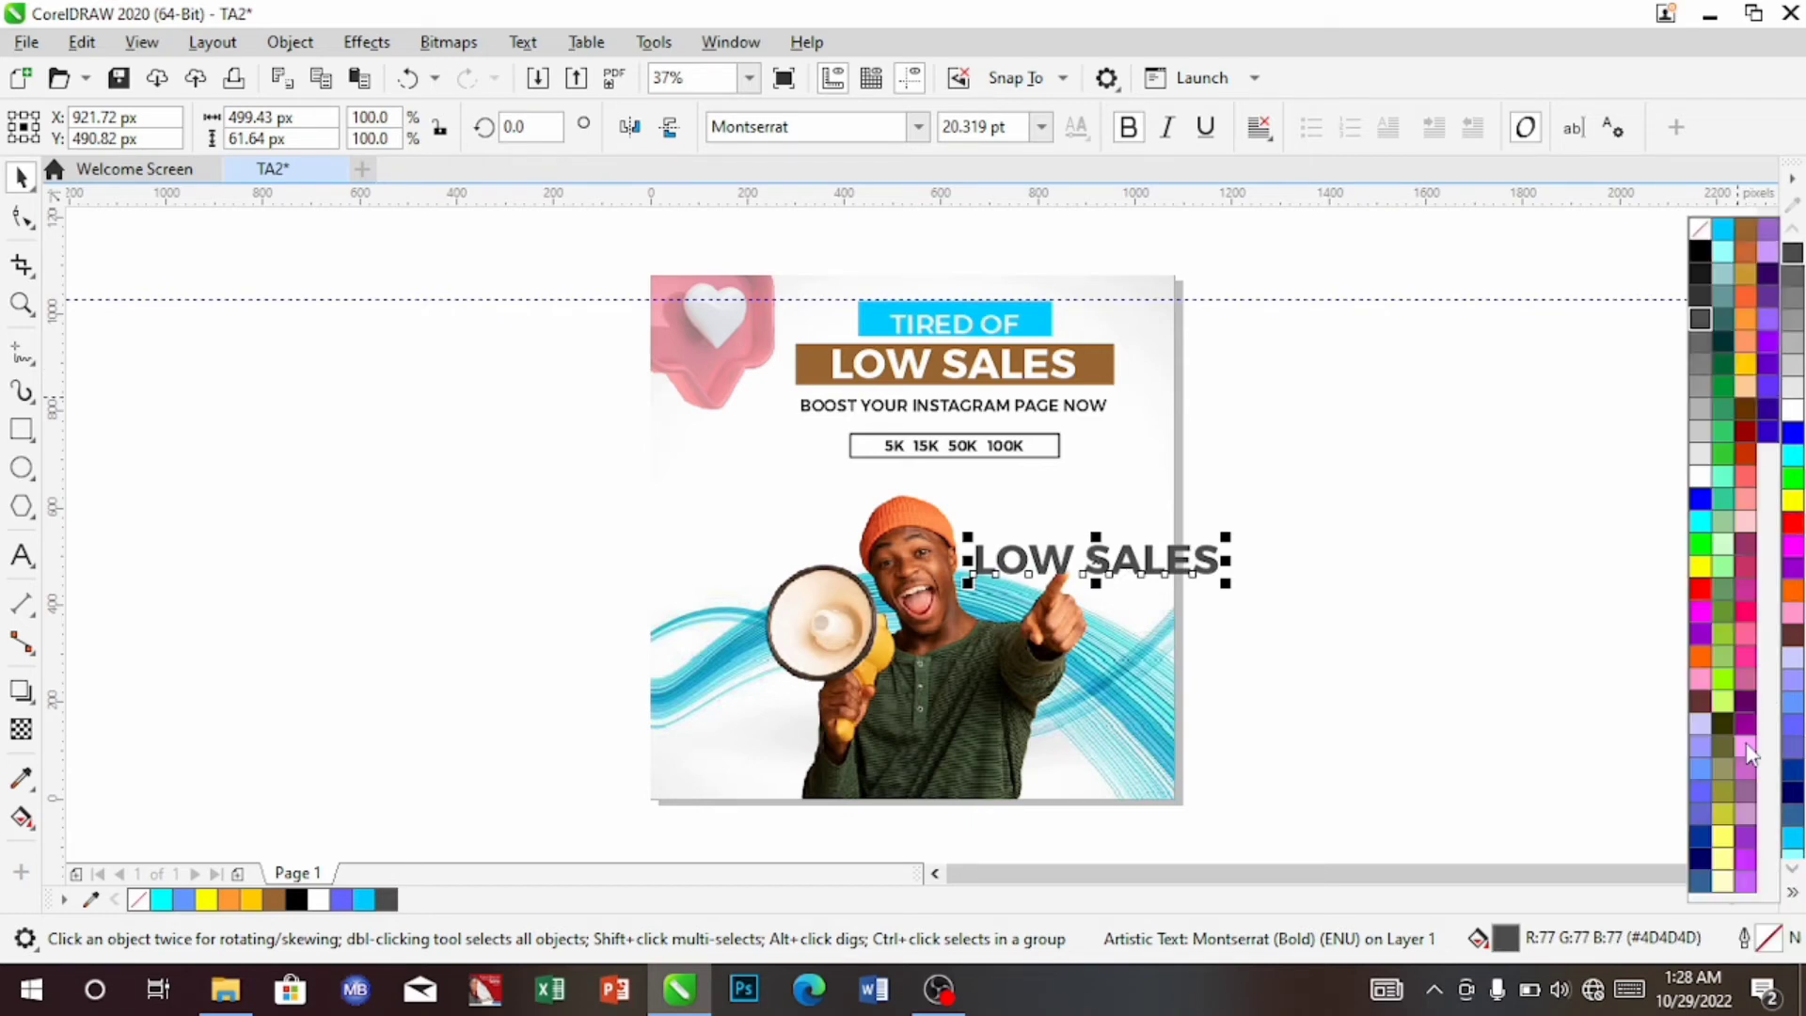
click(1698, 249)
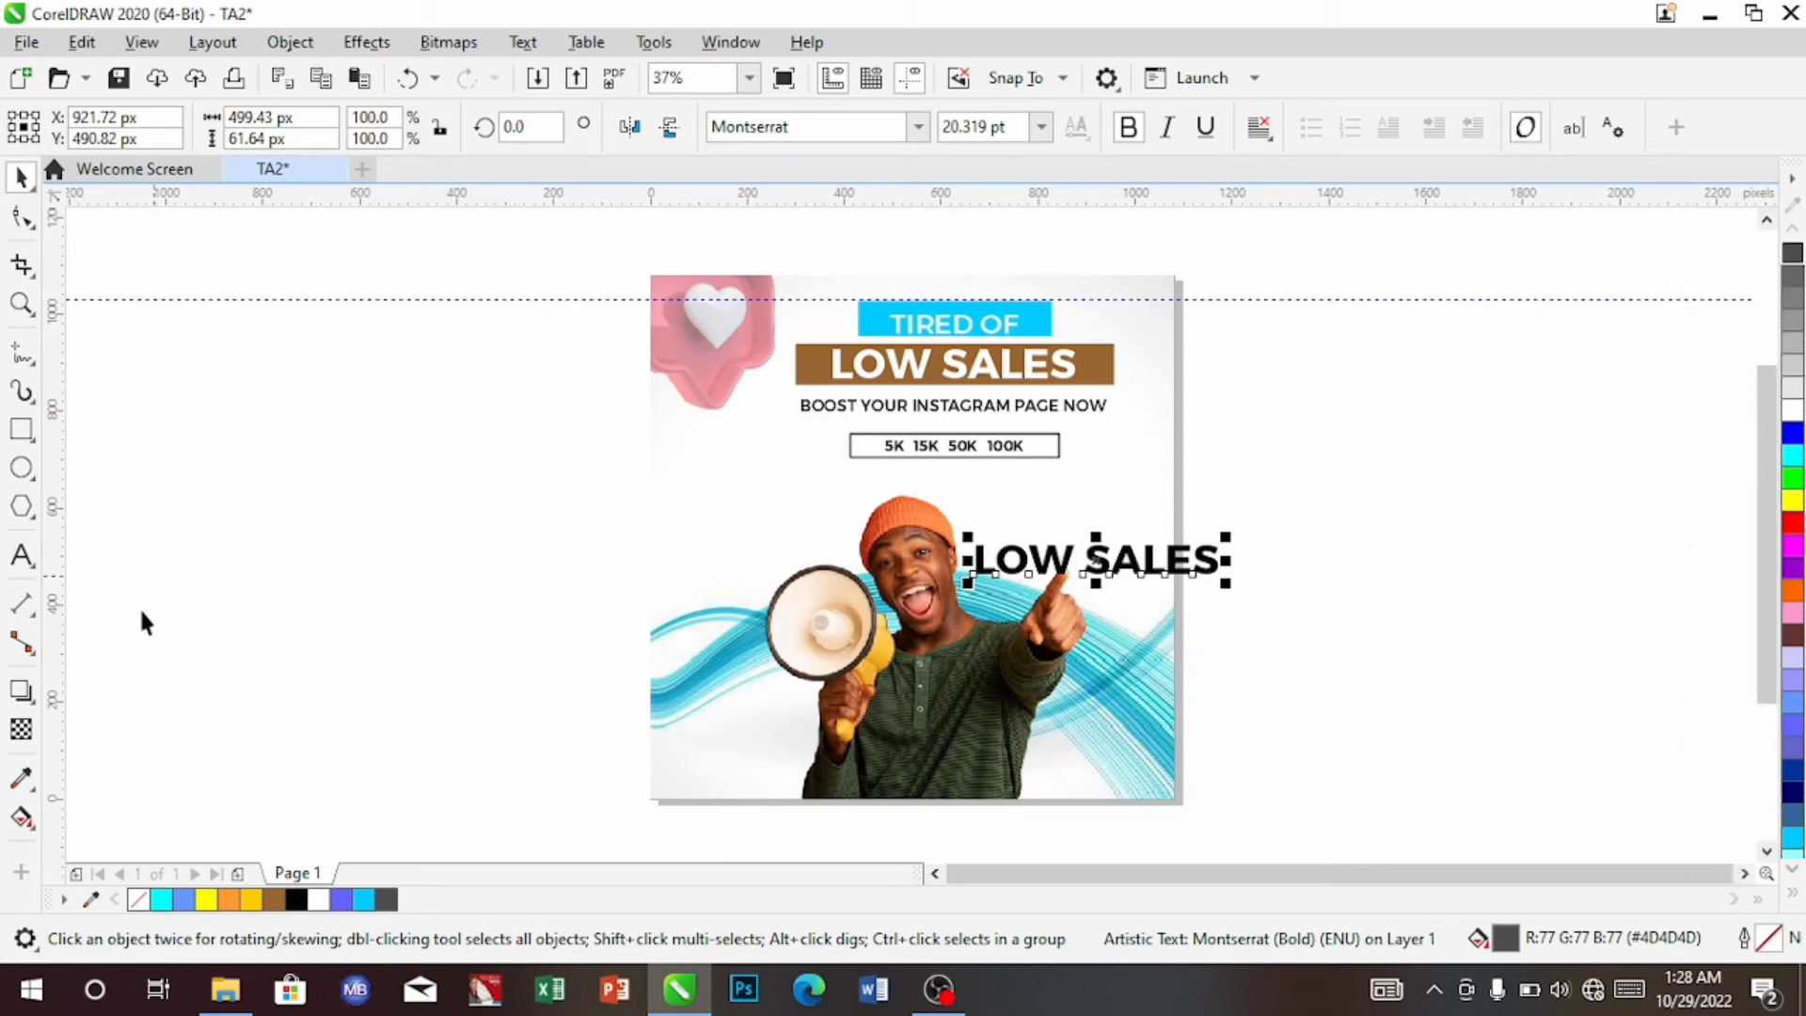
Retype the copied text as ORDER
click(21, 555)
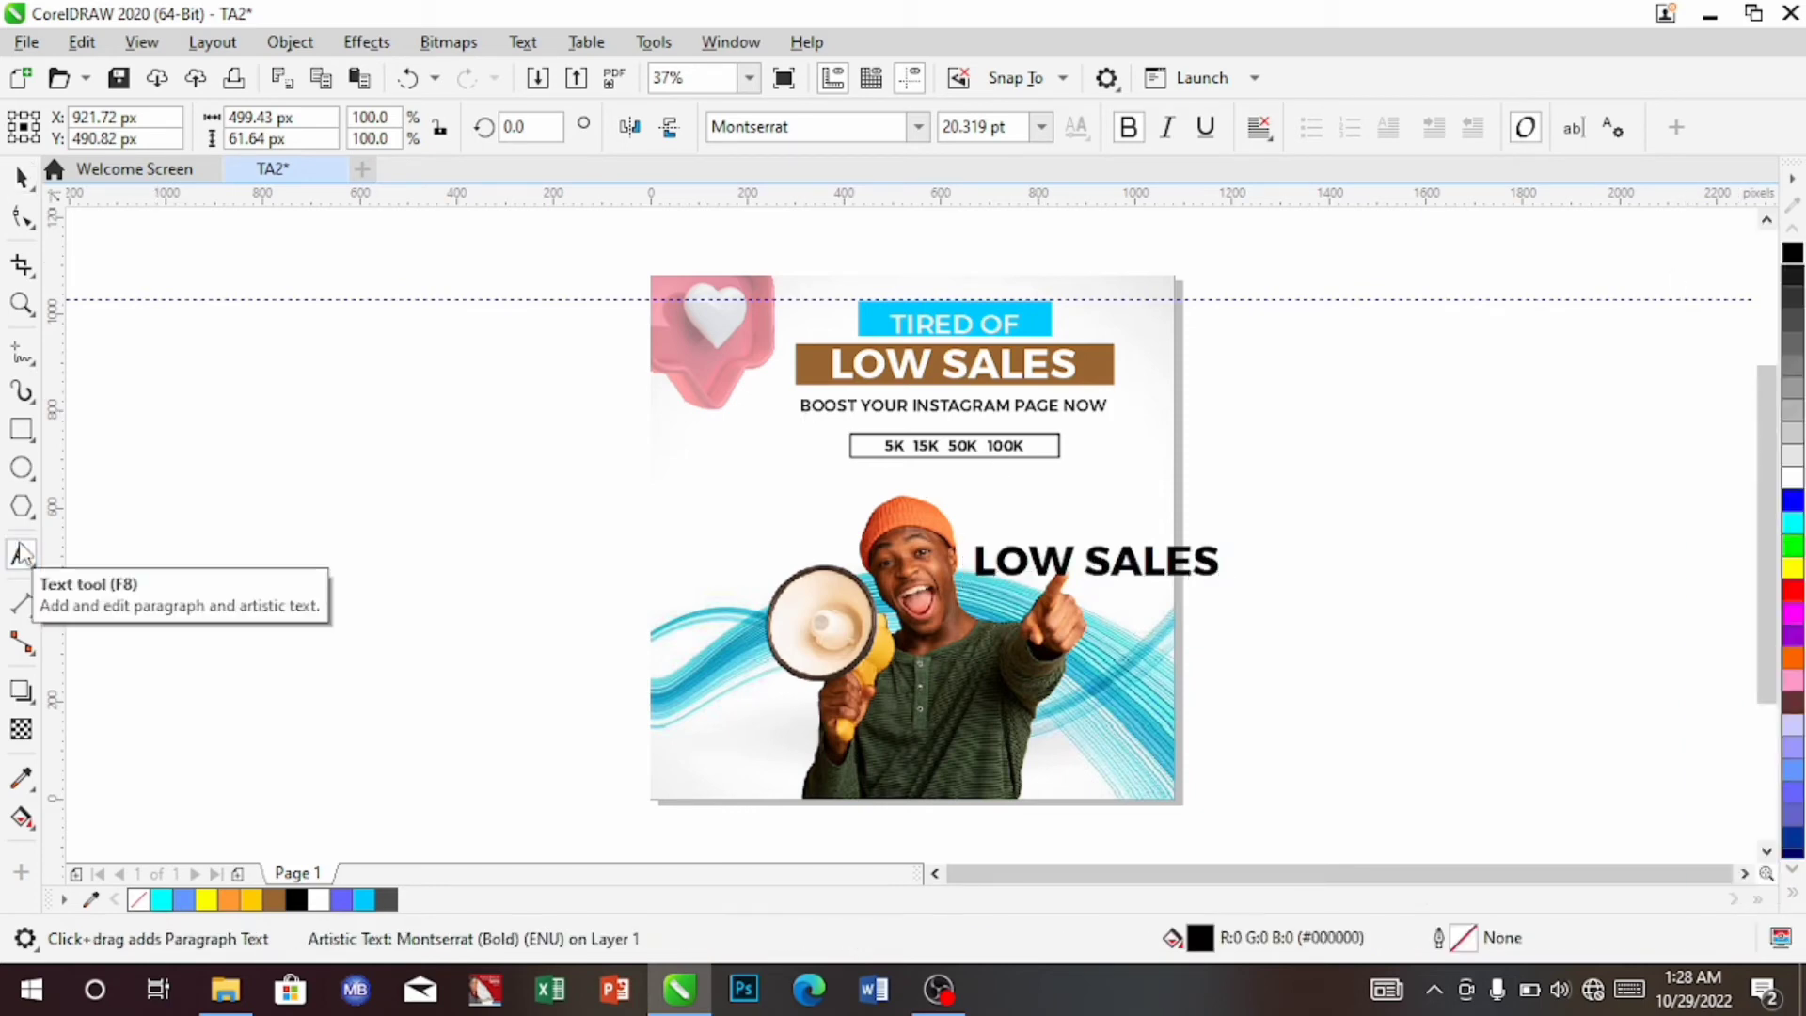
key(BackSpace)
key(BackSpace)
key(BackSpace)
key(BackSpace)
key(BackSpace)
key(BackSpace)
key(BackSpace)
key(BackSpace)
key(BackSpace)
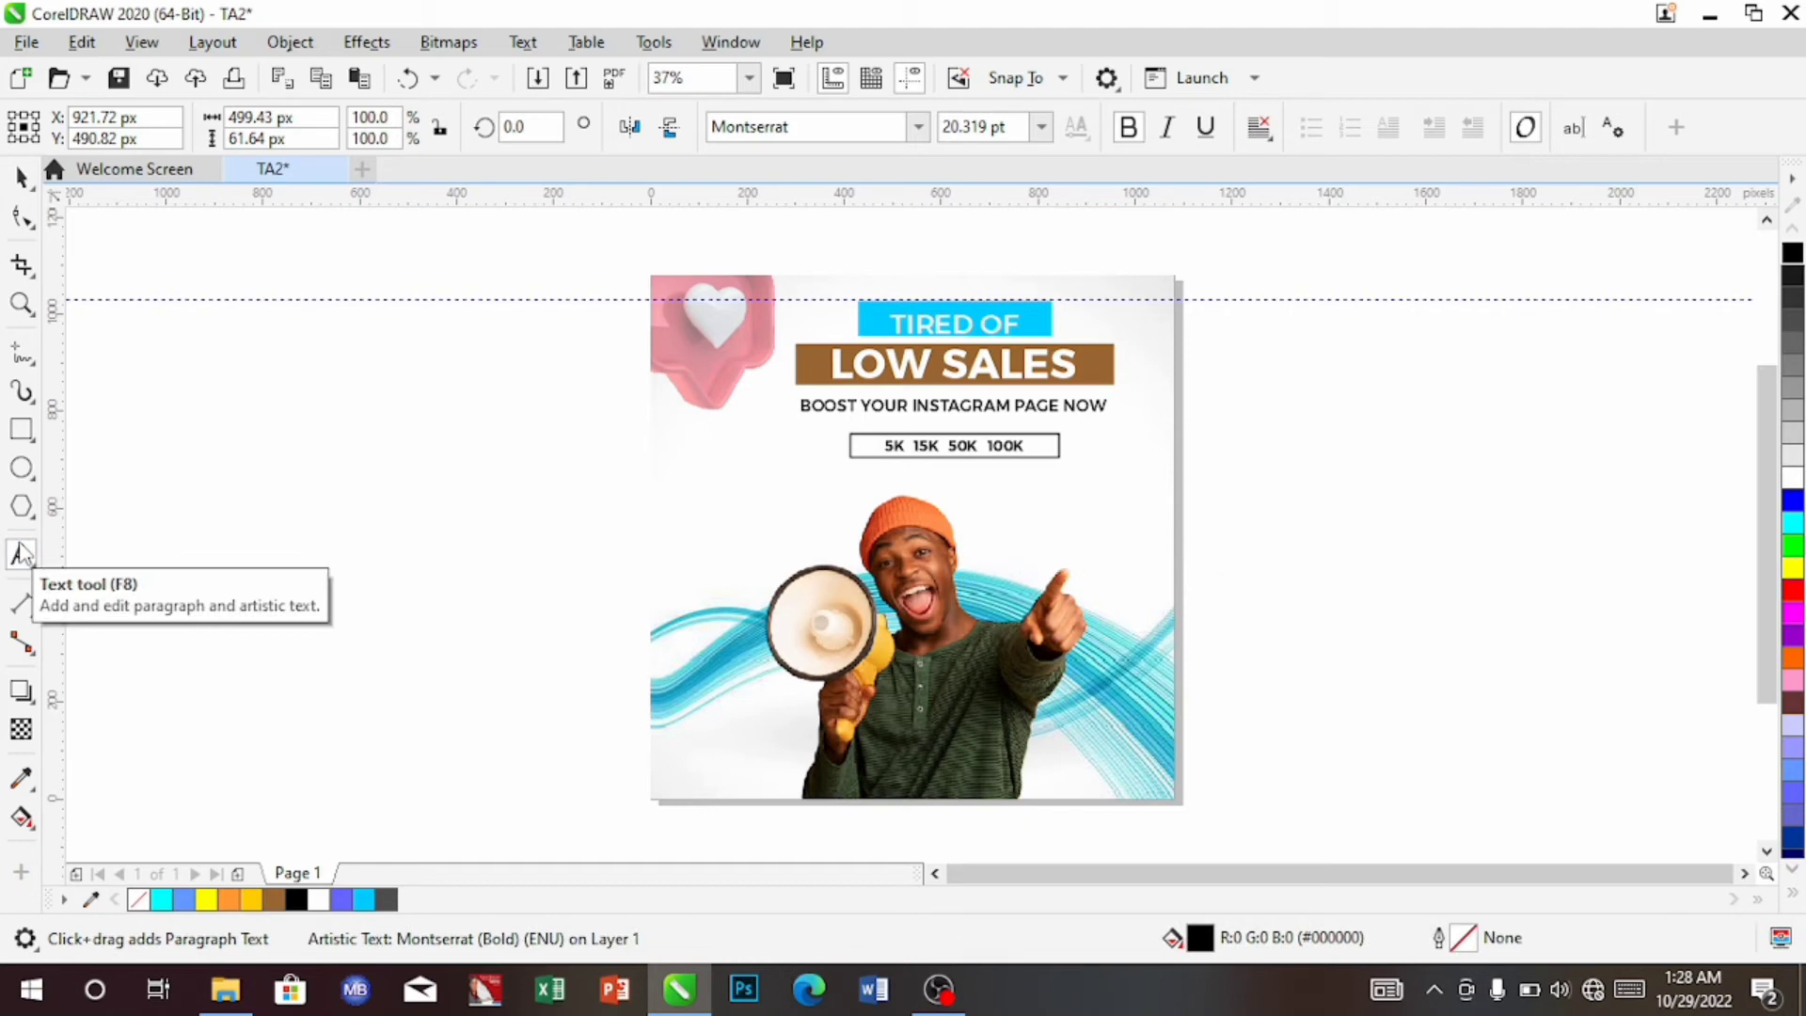
text(OR)
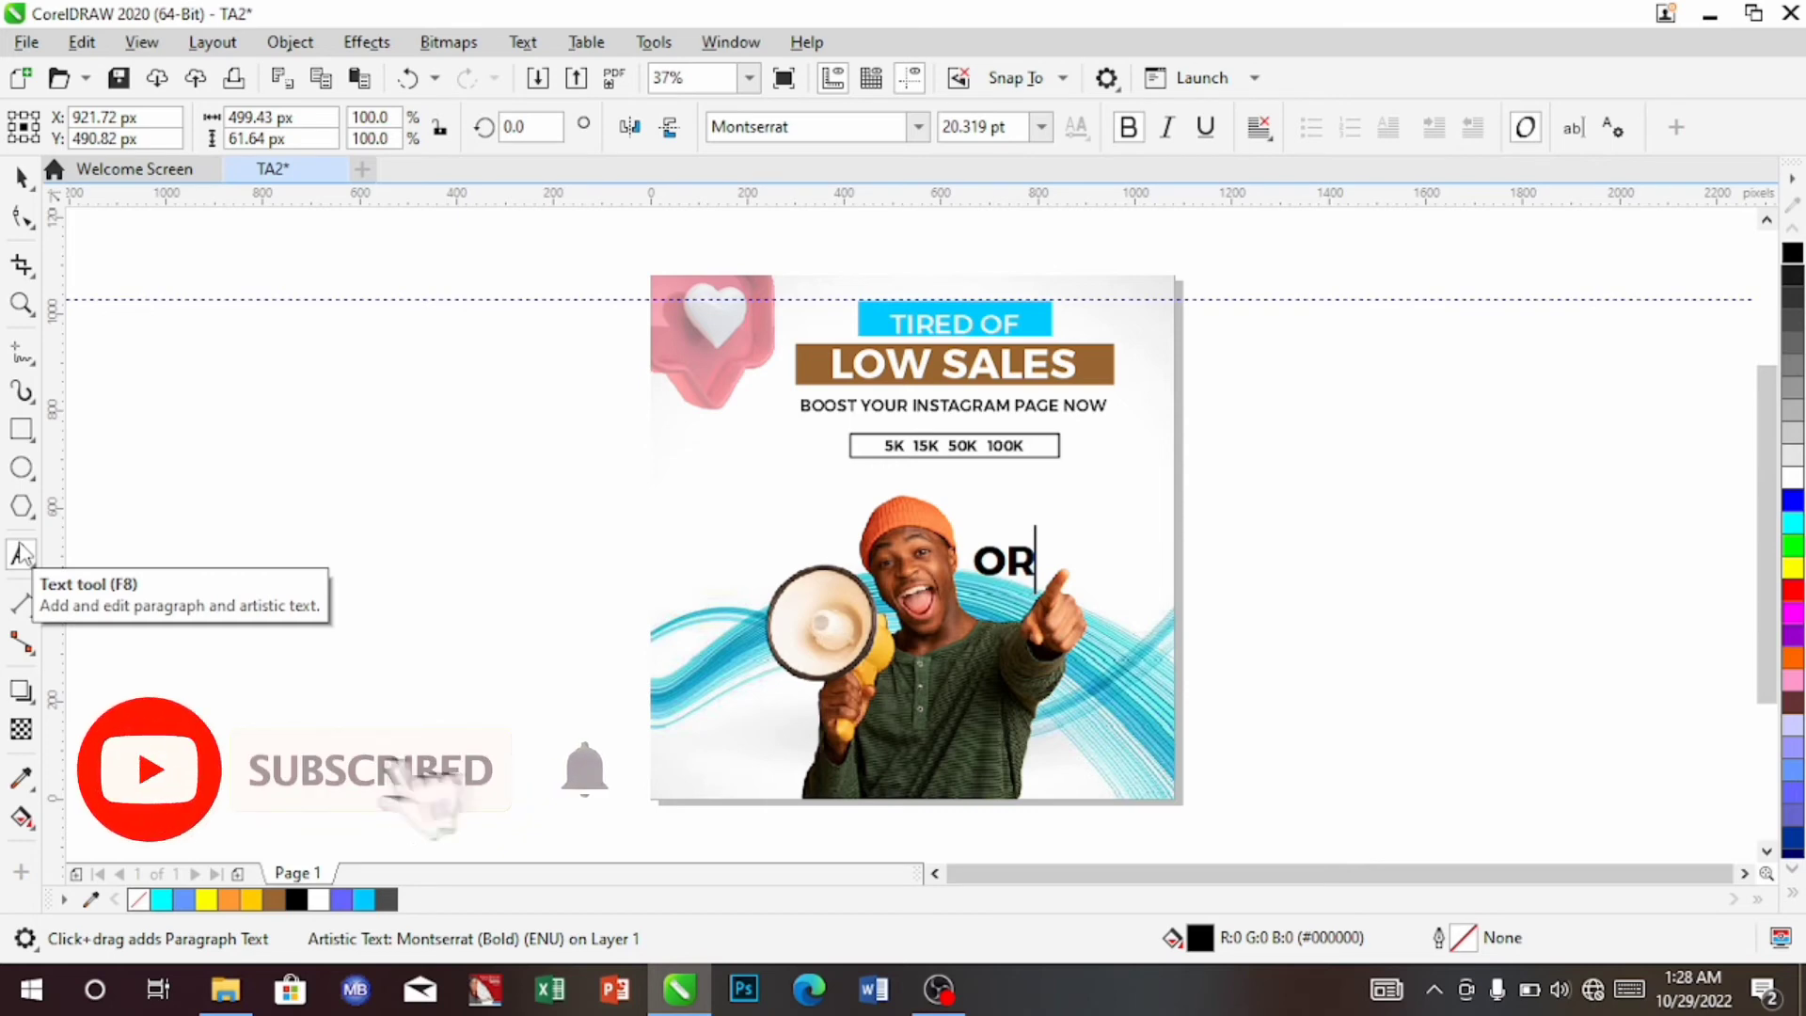
text(DER)
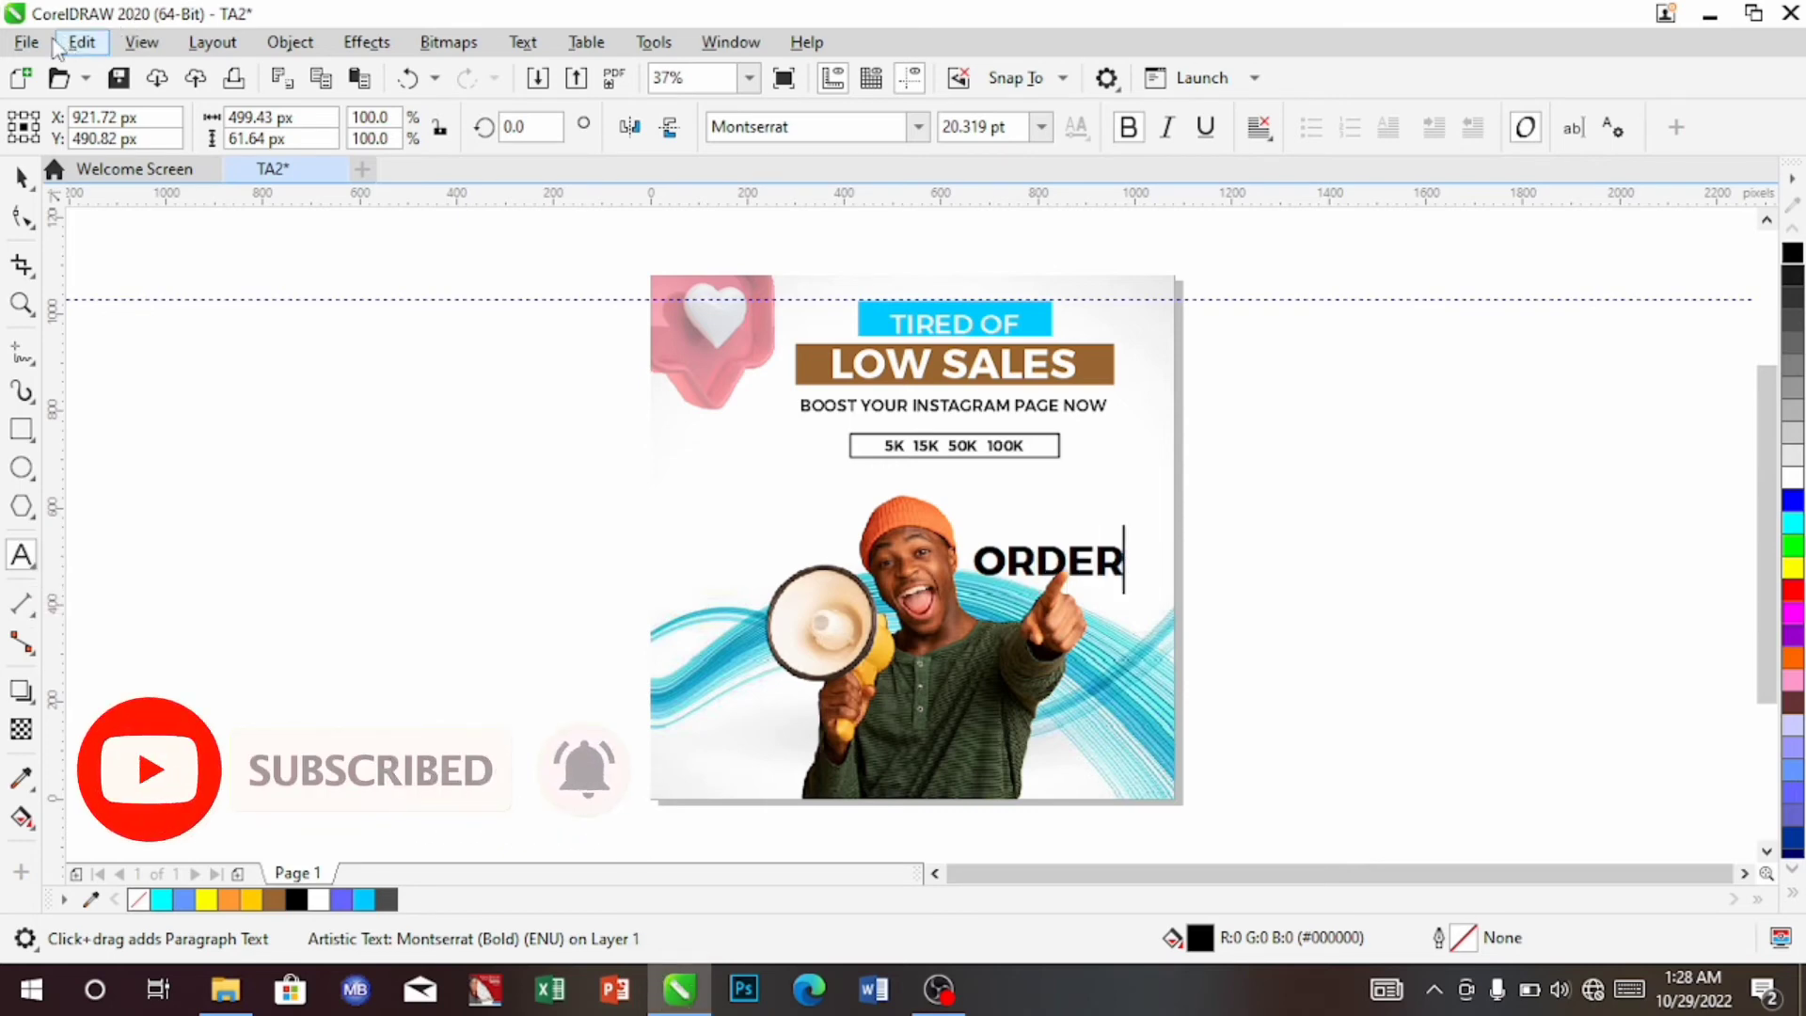
Set the ORDER text to 16 pt
click(19, 178)
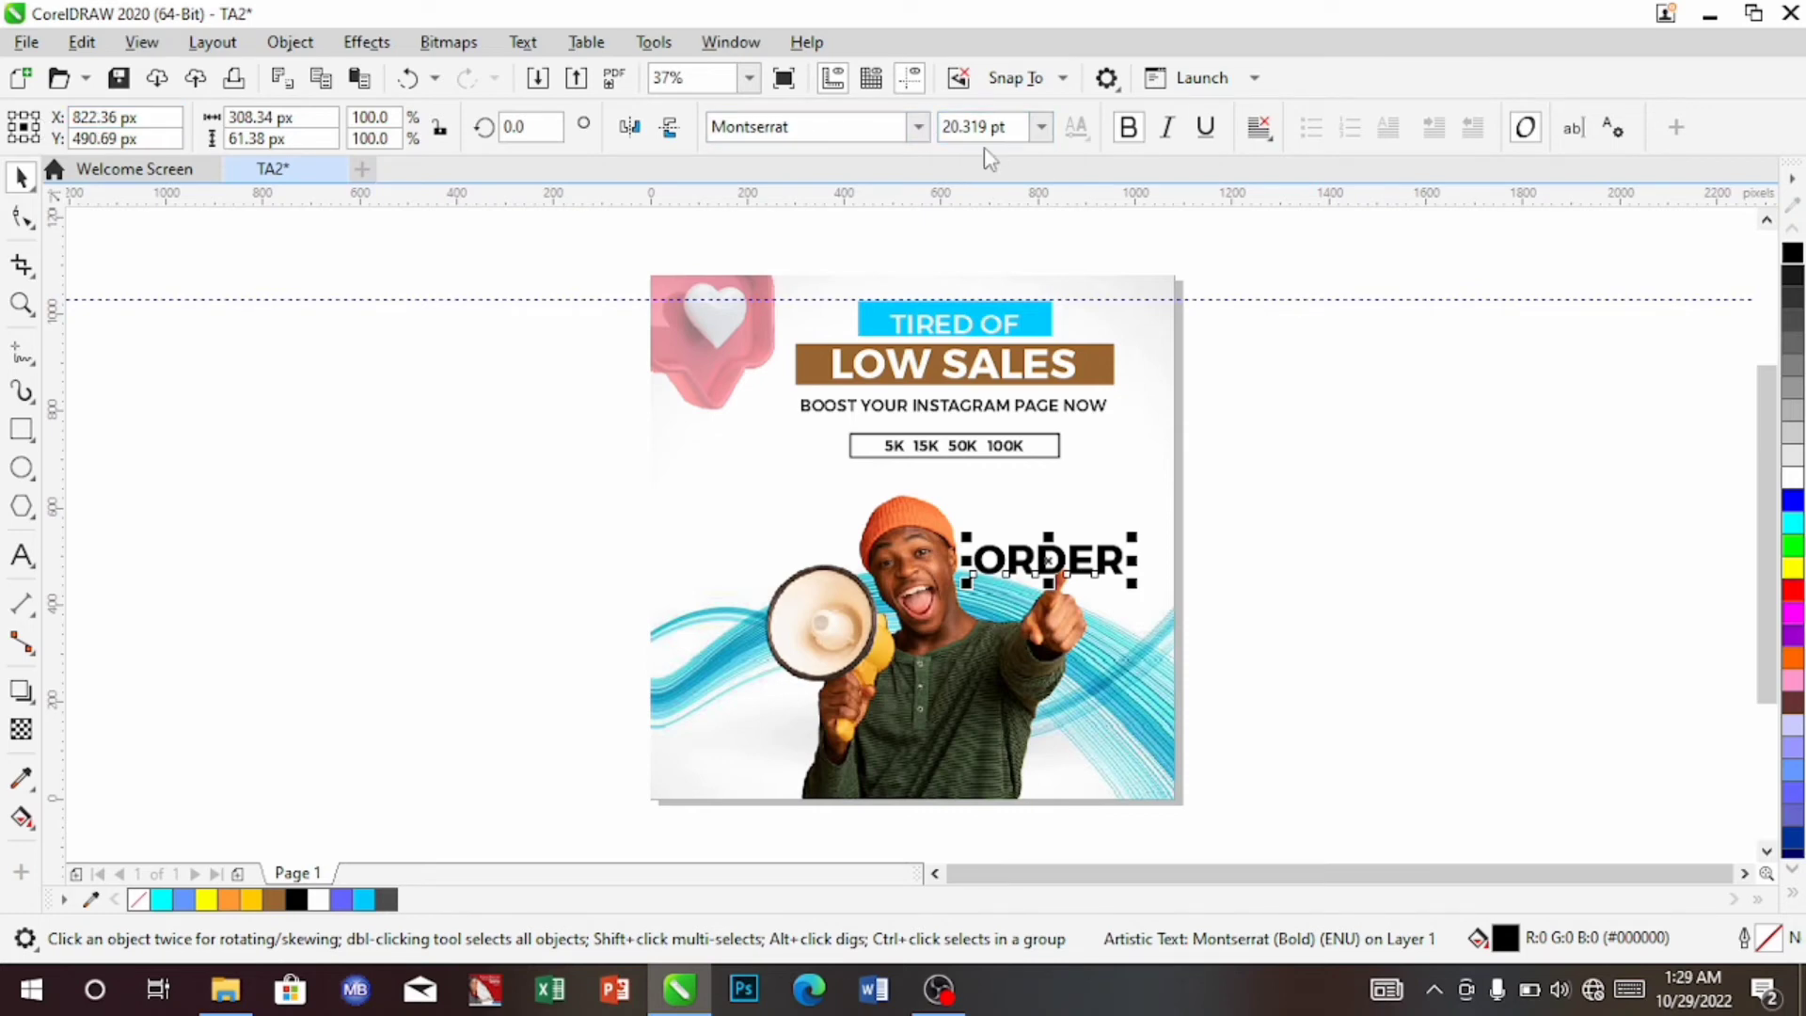
click(1042, 127)
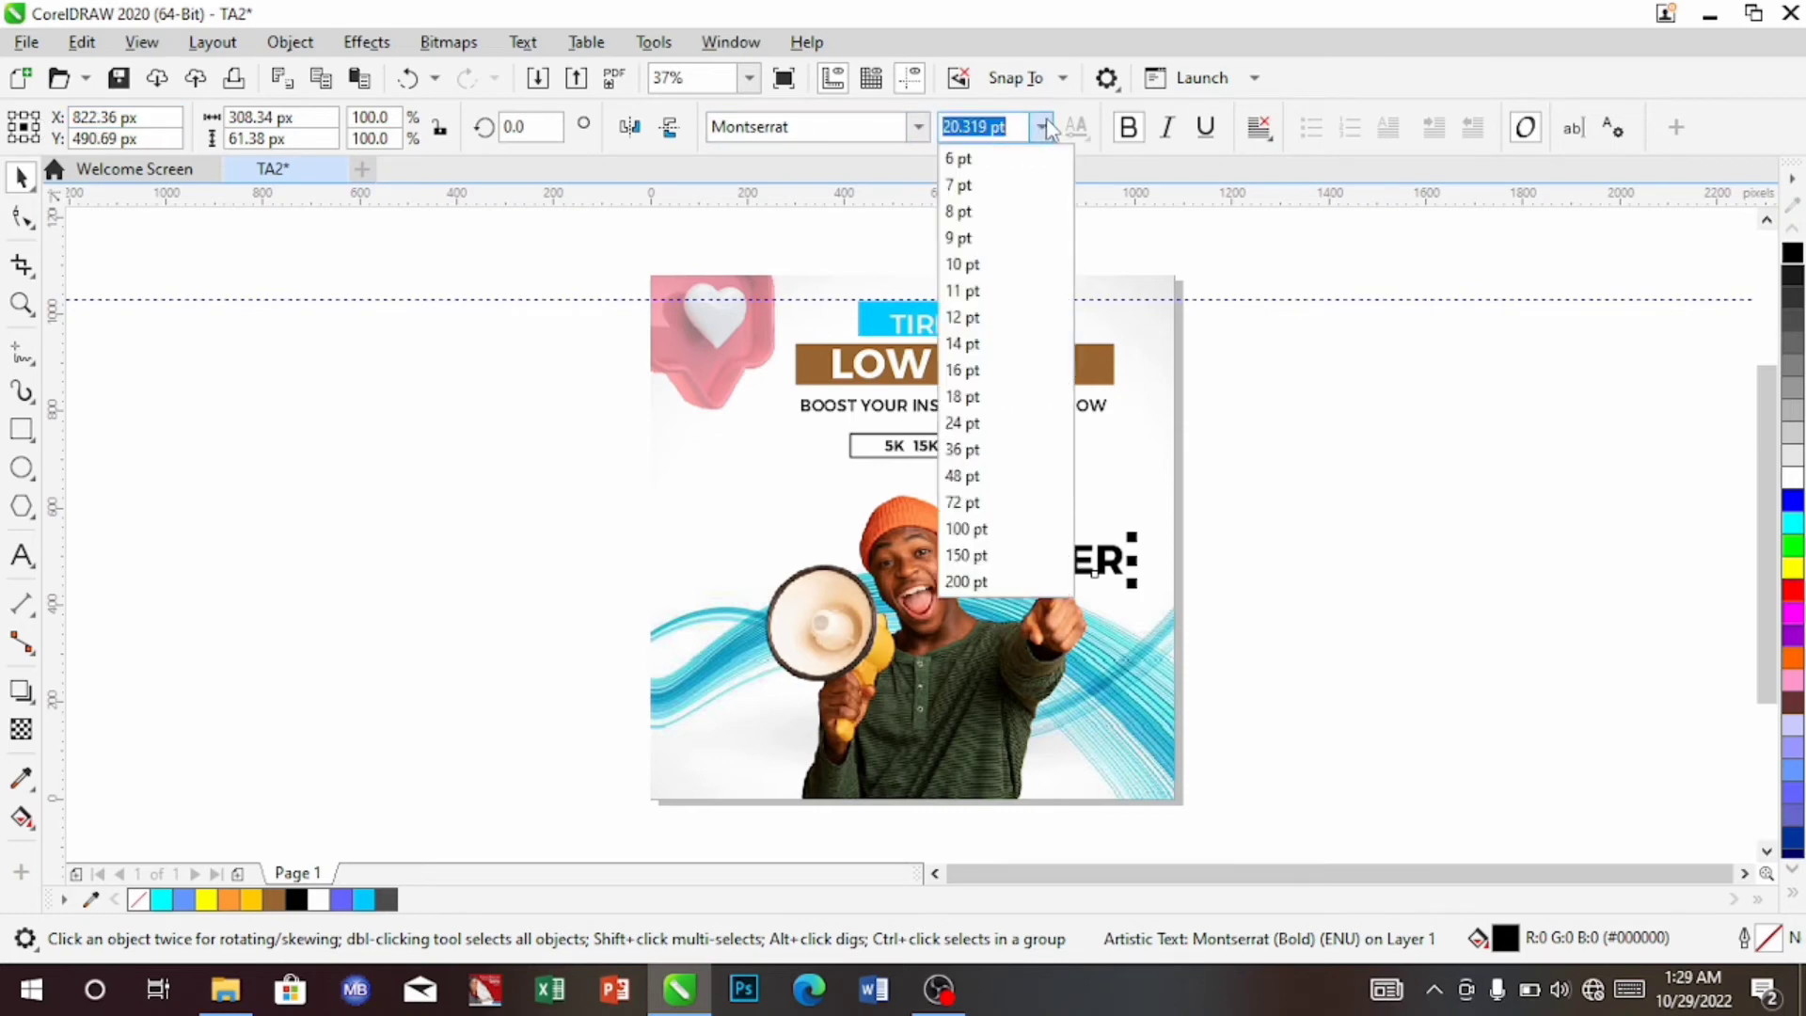
click(984, 344)
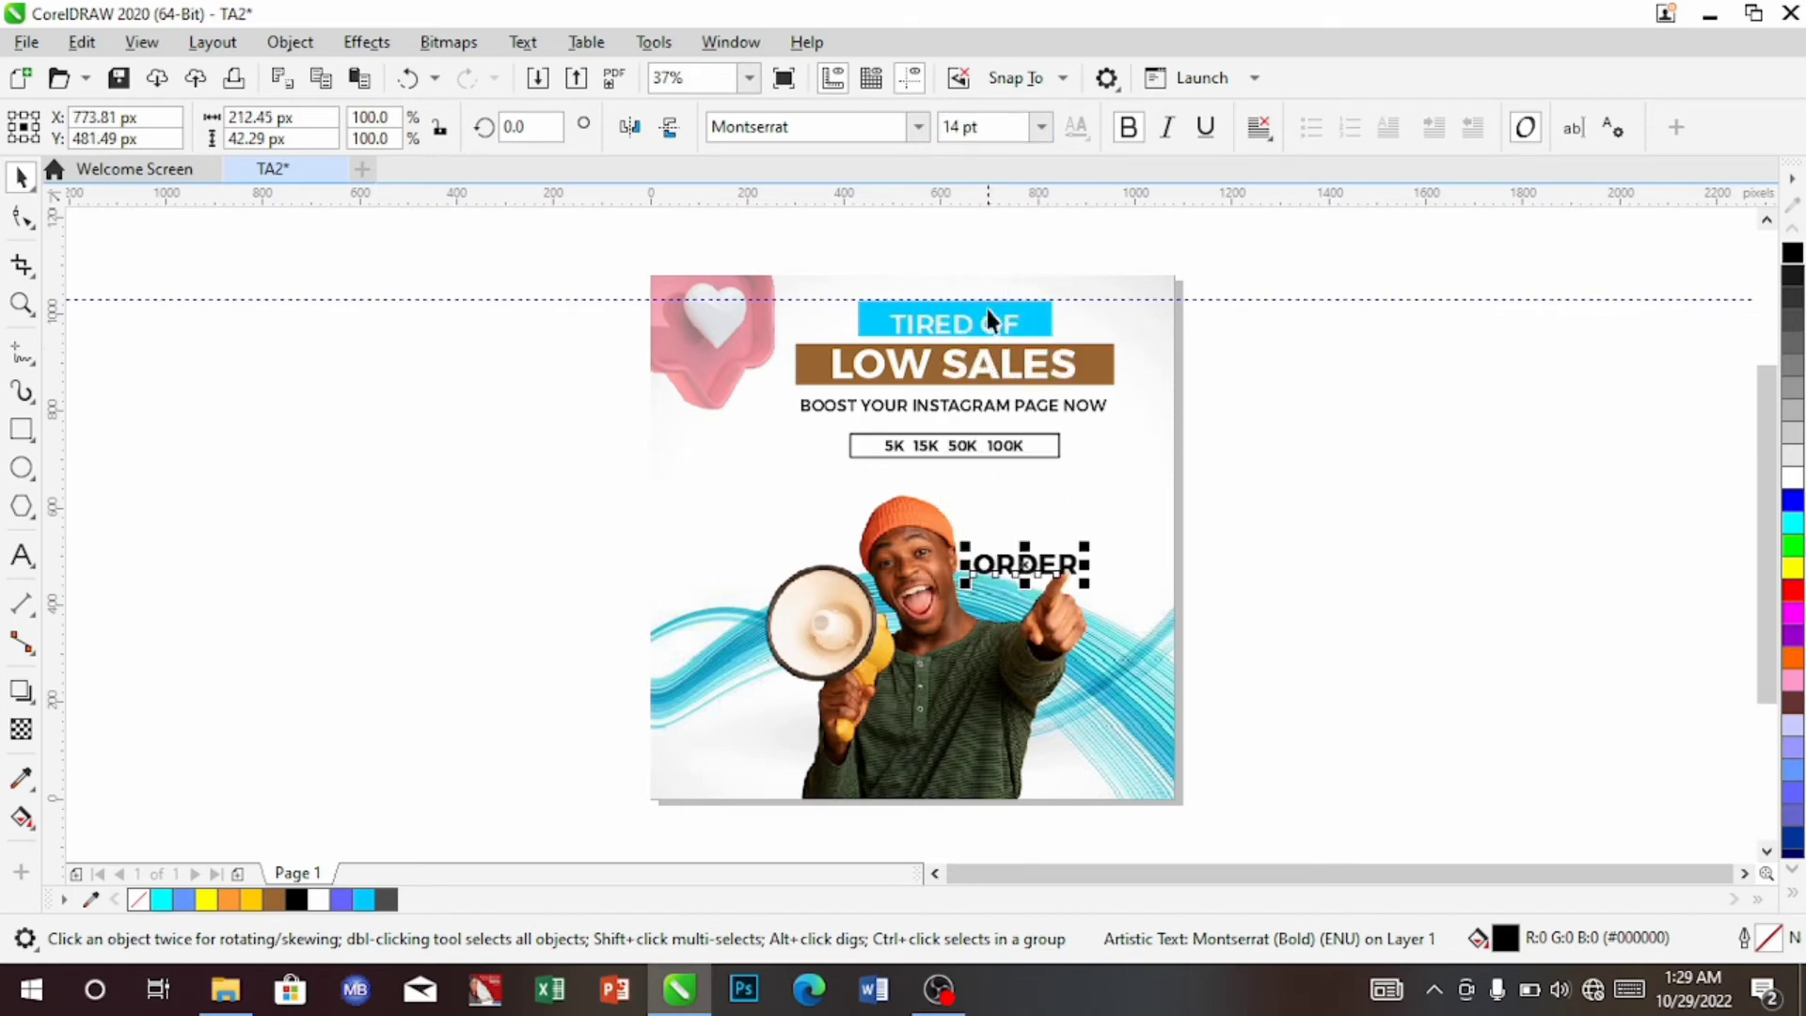
click(1042, 127)
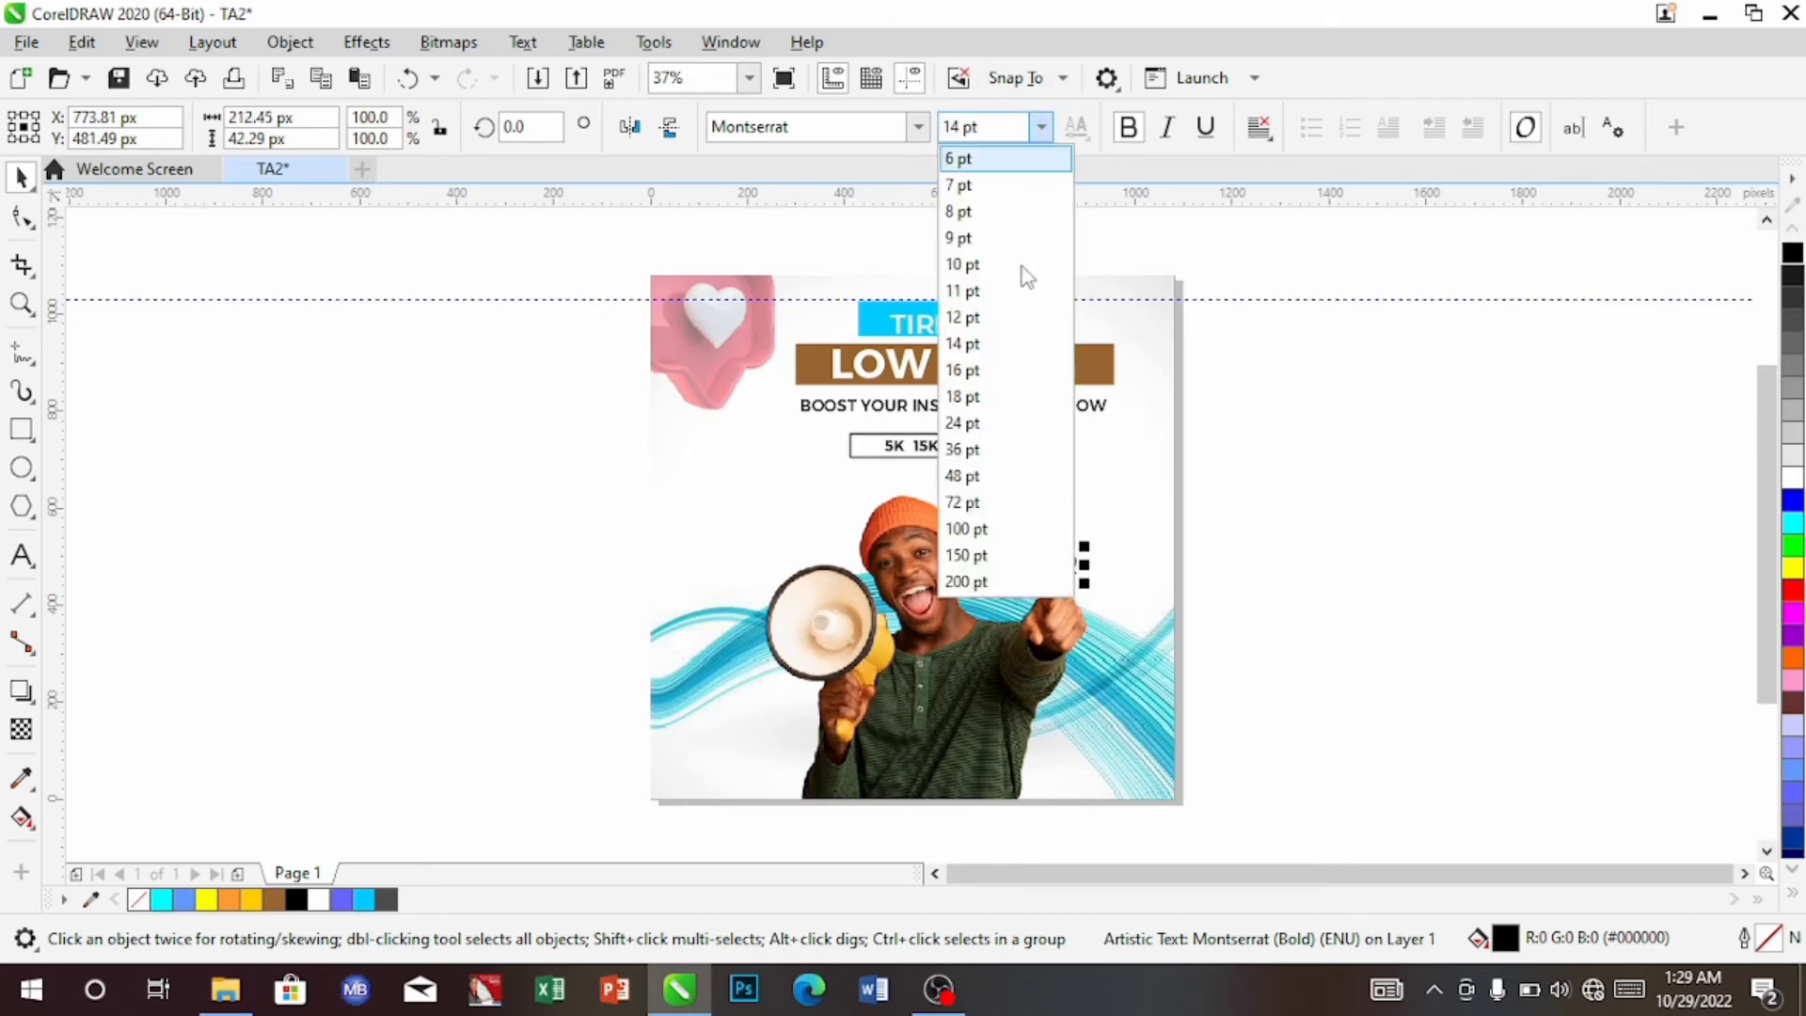
click(995, 377)
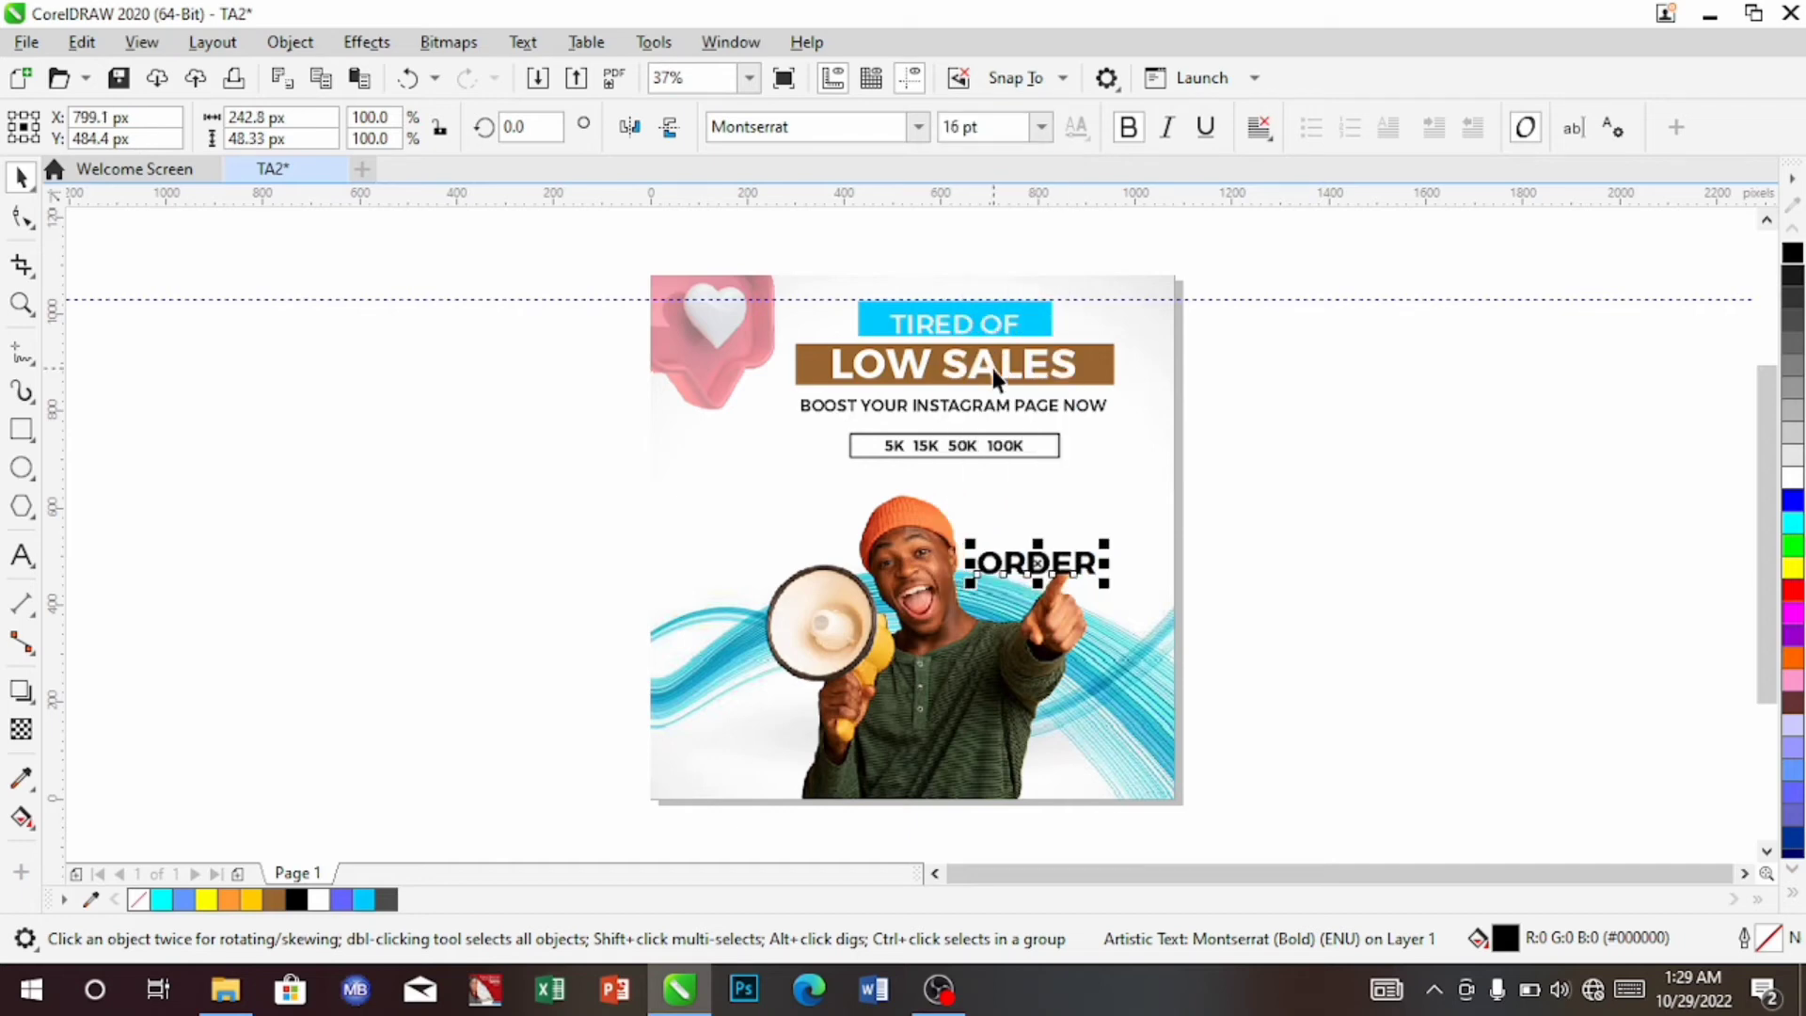
Nudge ORDER up and right, then place a copy directly beneath it
key(Right)
key(Right)
key(Right)
key(Right)
key(Right)
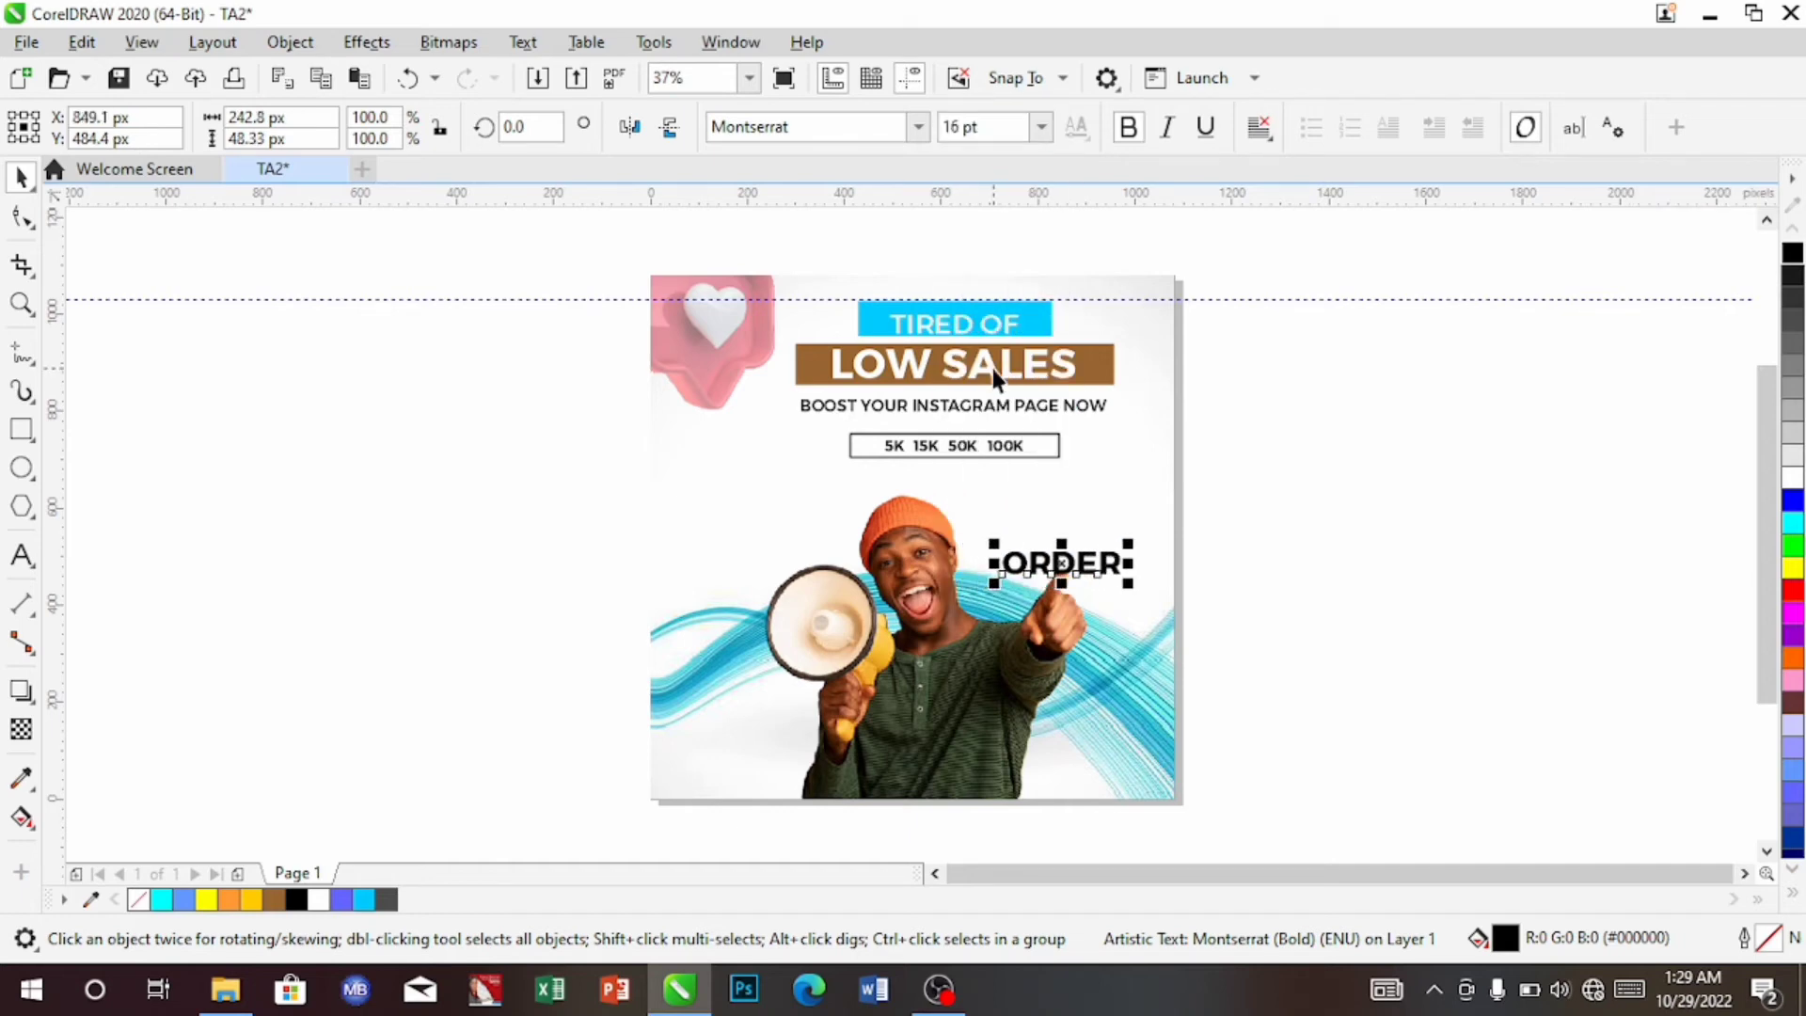
key(Up)
key(Up)
key(Up)
key(Up)
key(Up)
key(Up)
key(Up)
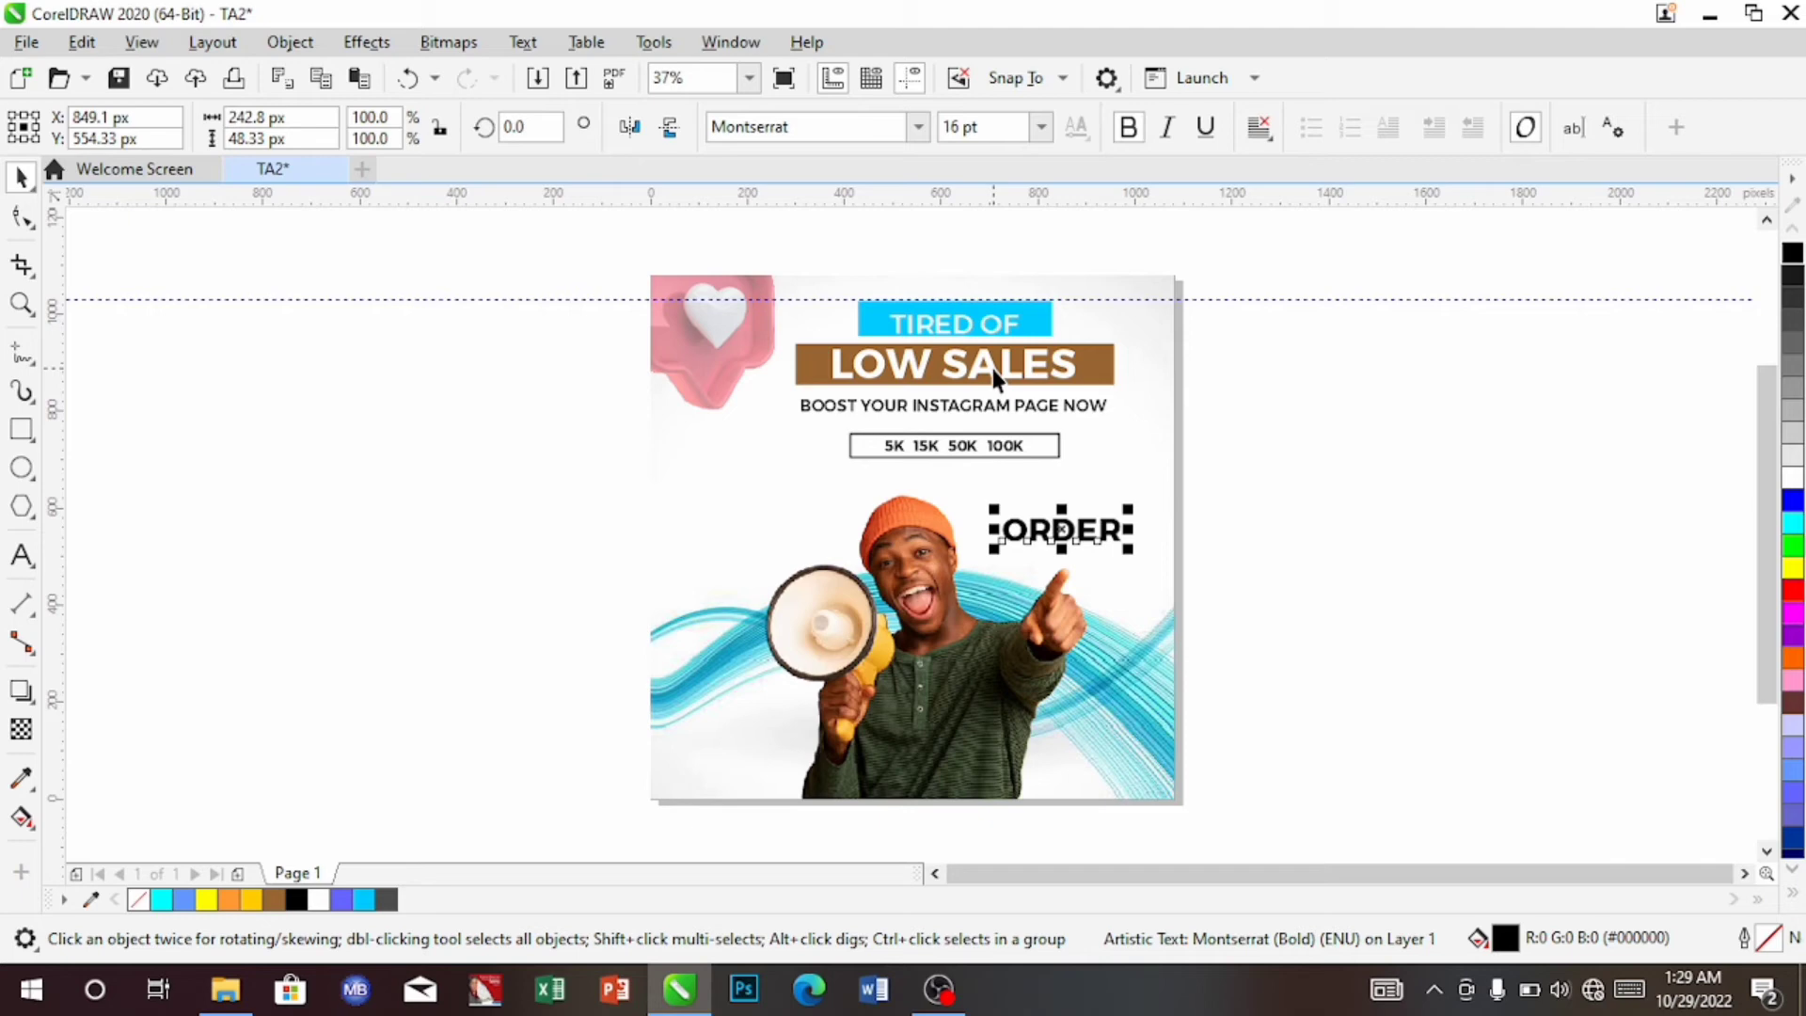
key(Up)
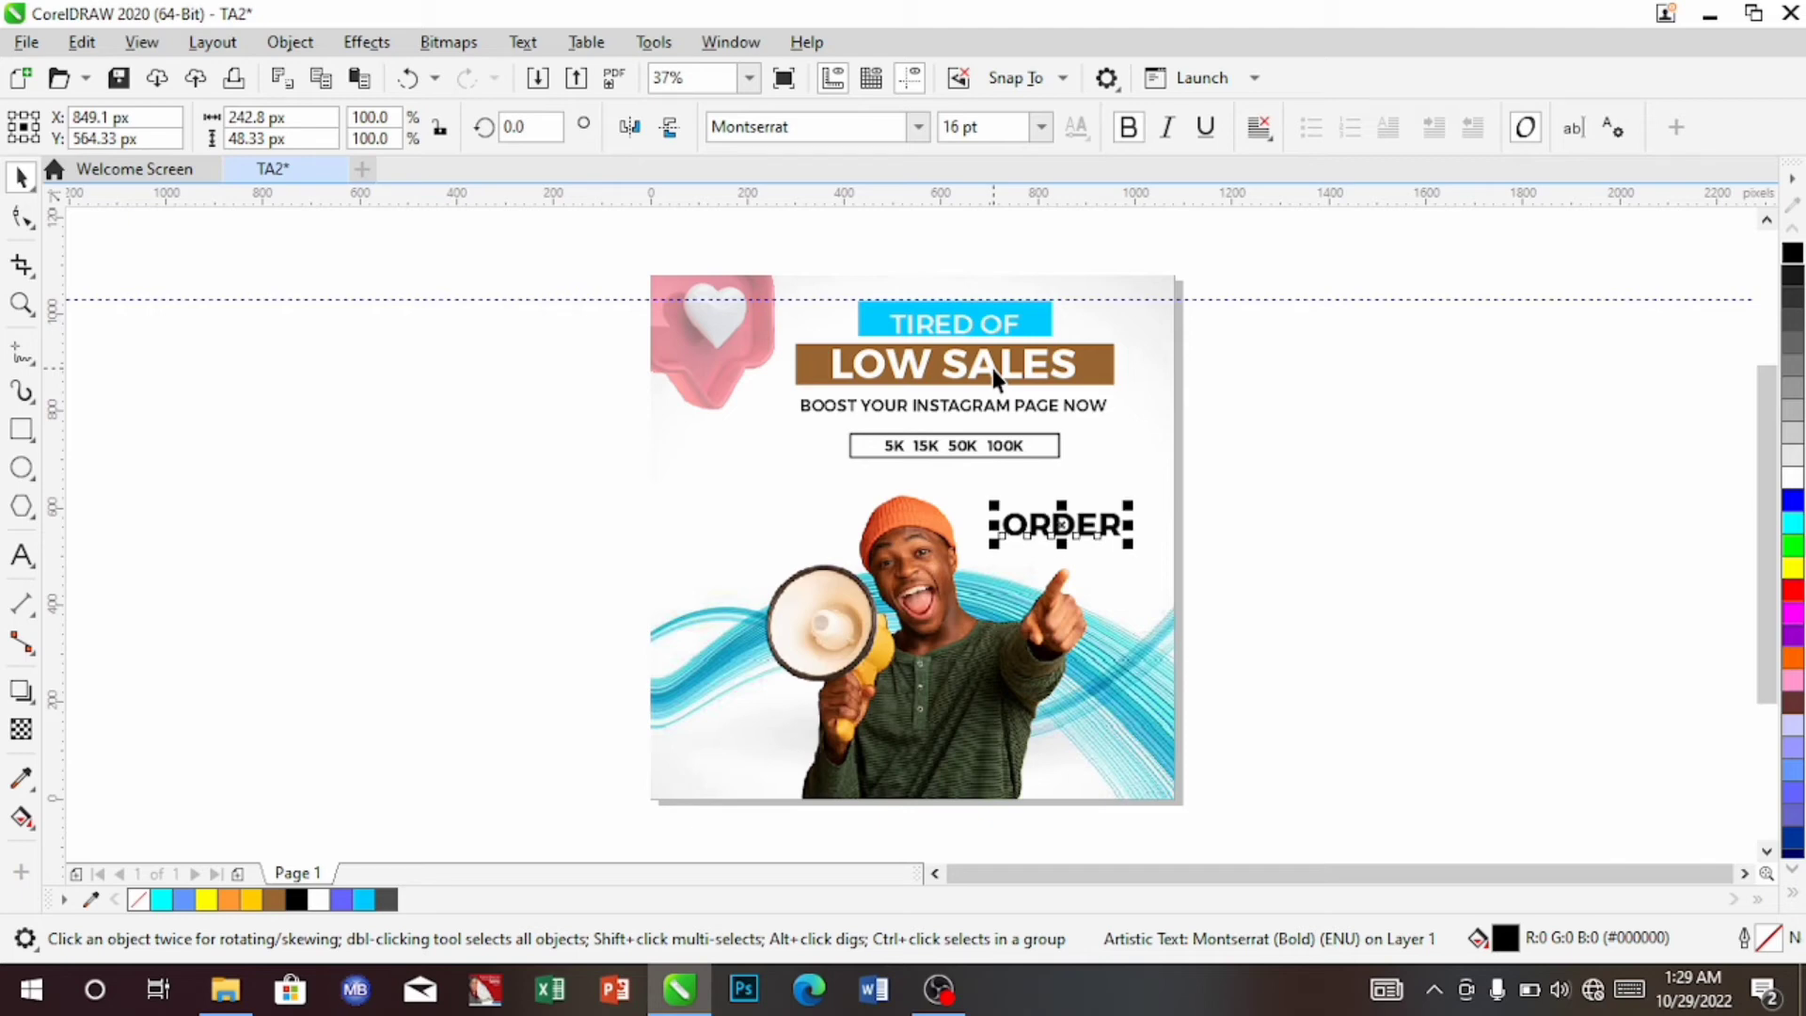
key(Right)
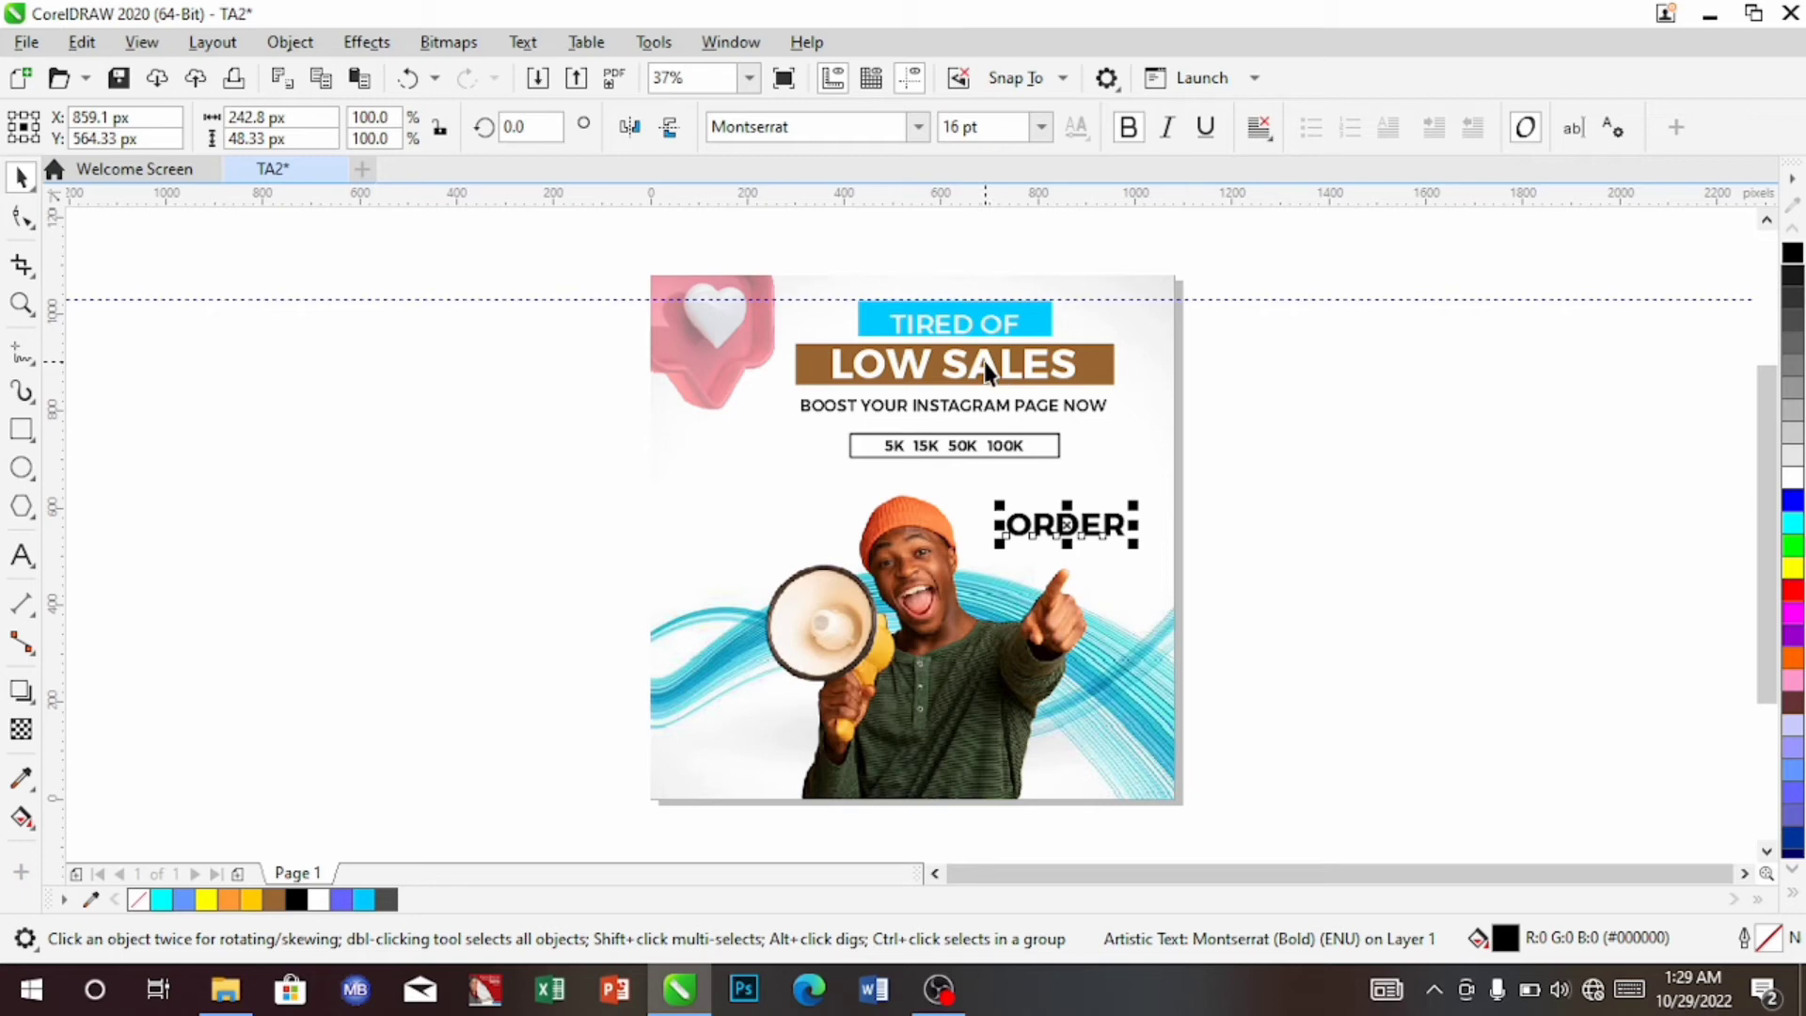
key(ctrl+d)
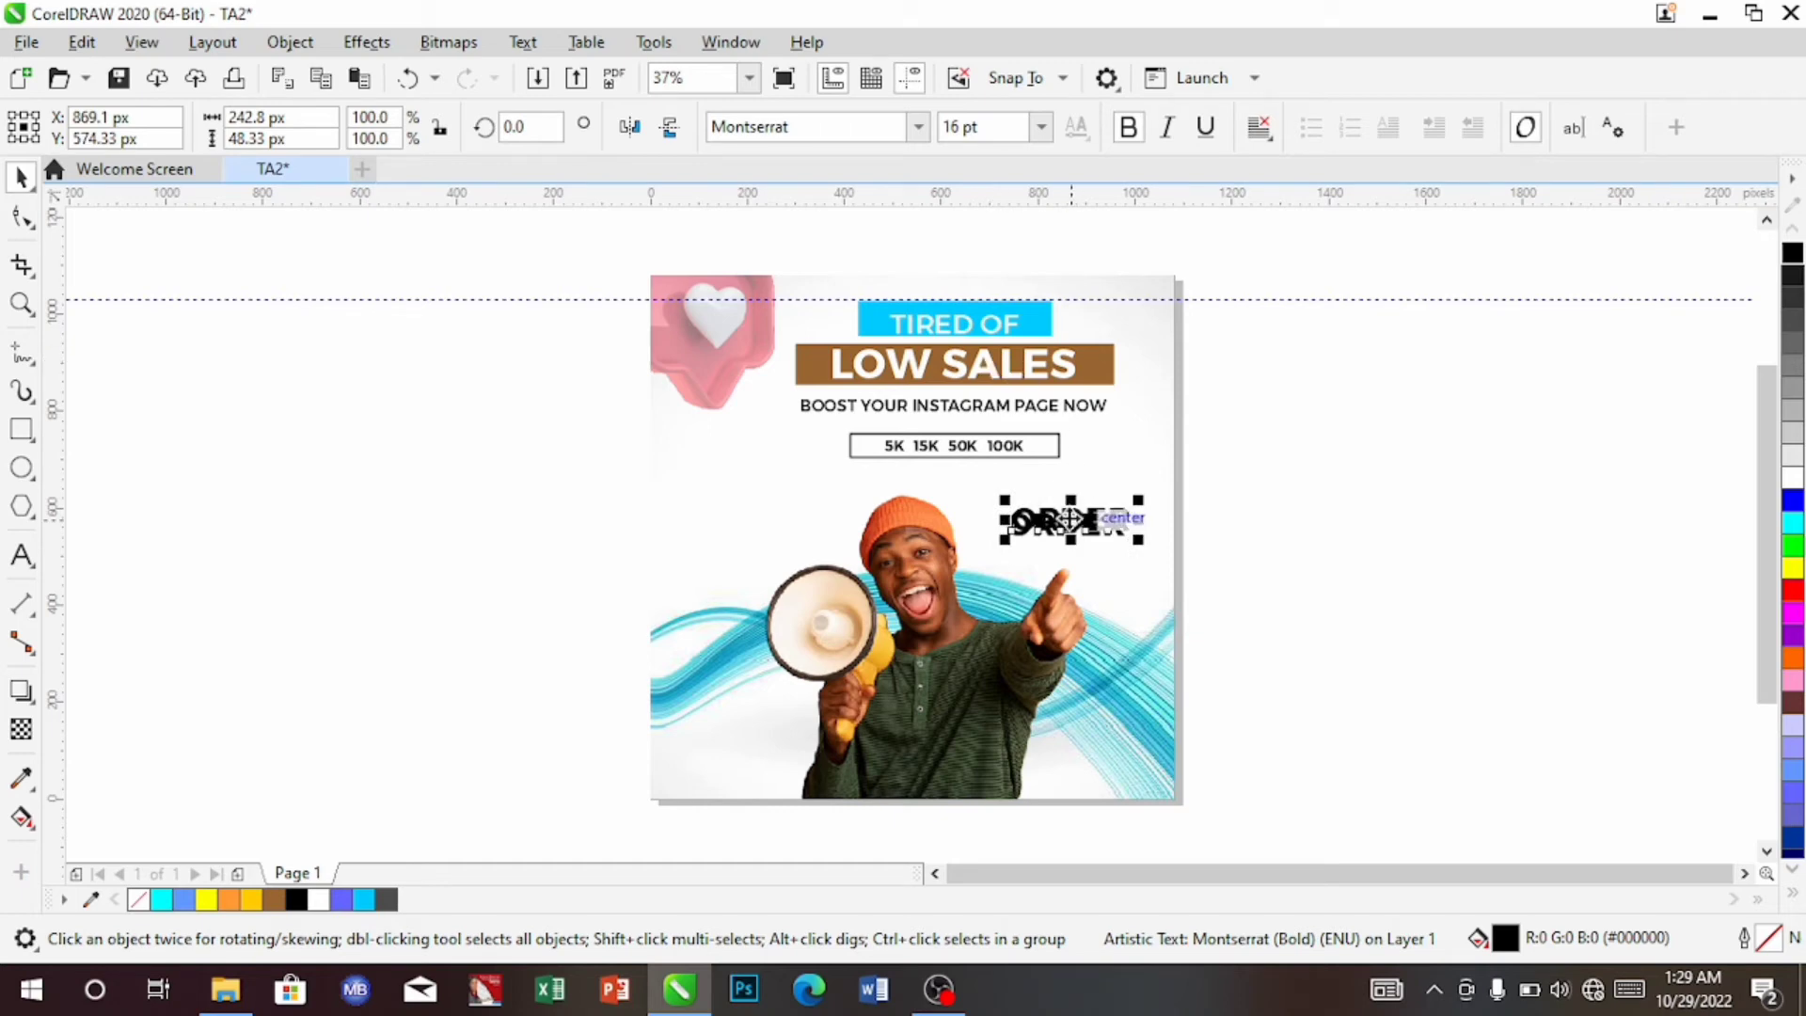
drag(1071, 508, 1065, 553)
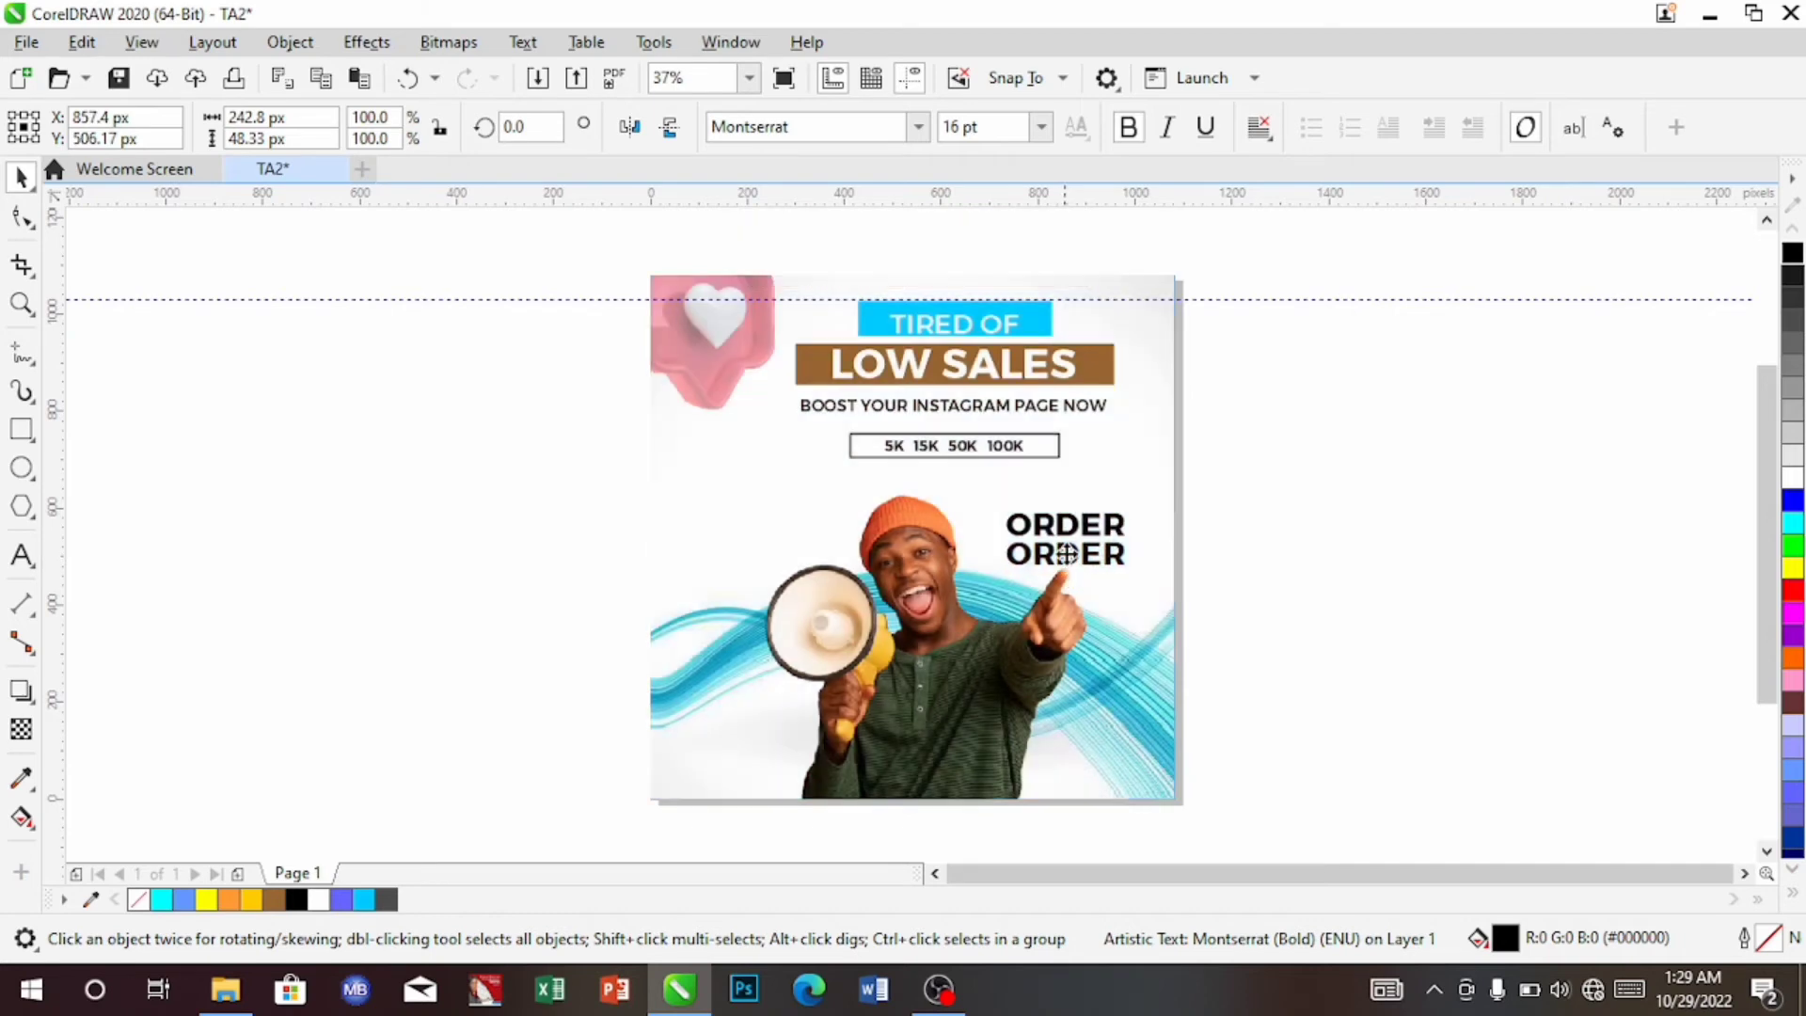
Retype the lower copy as NOW in Montserrat Medium 14 pt
click(23, 555)
key(BackSpace)
key(BackSpace)
key(BackSpace)
key(BackSpace)
key(BackSpace)
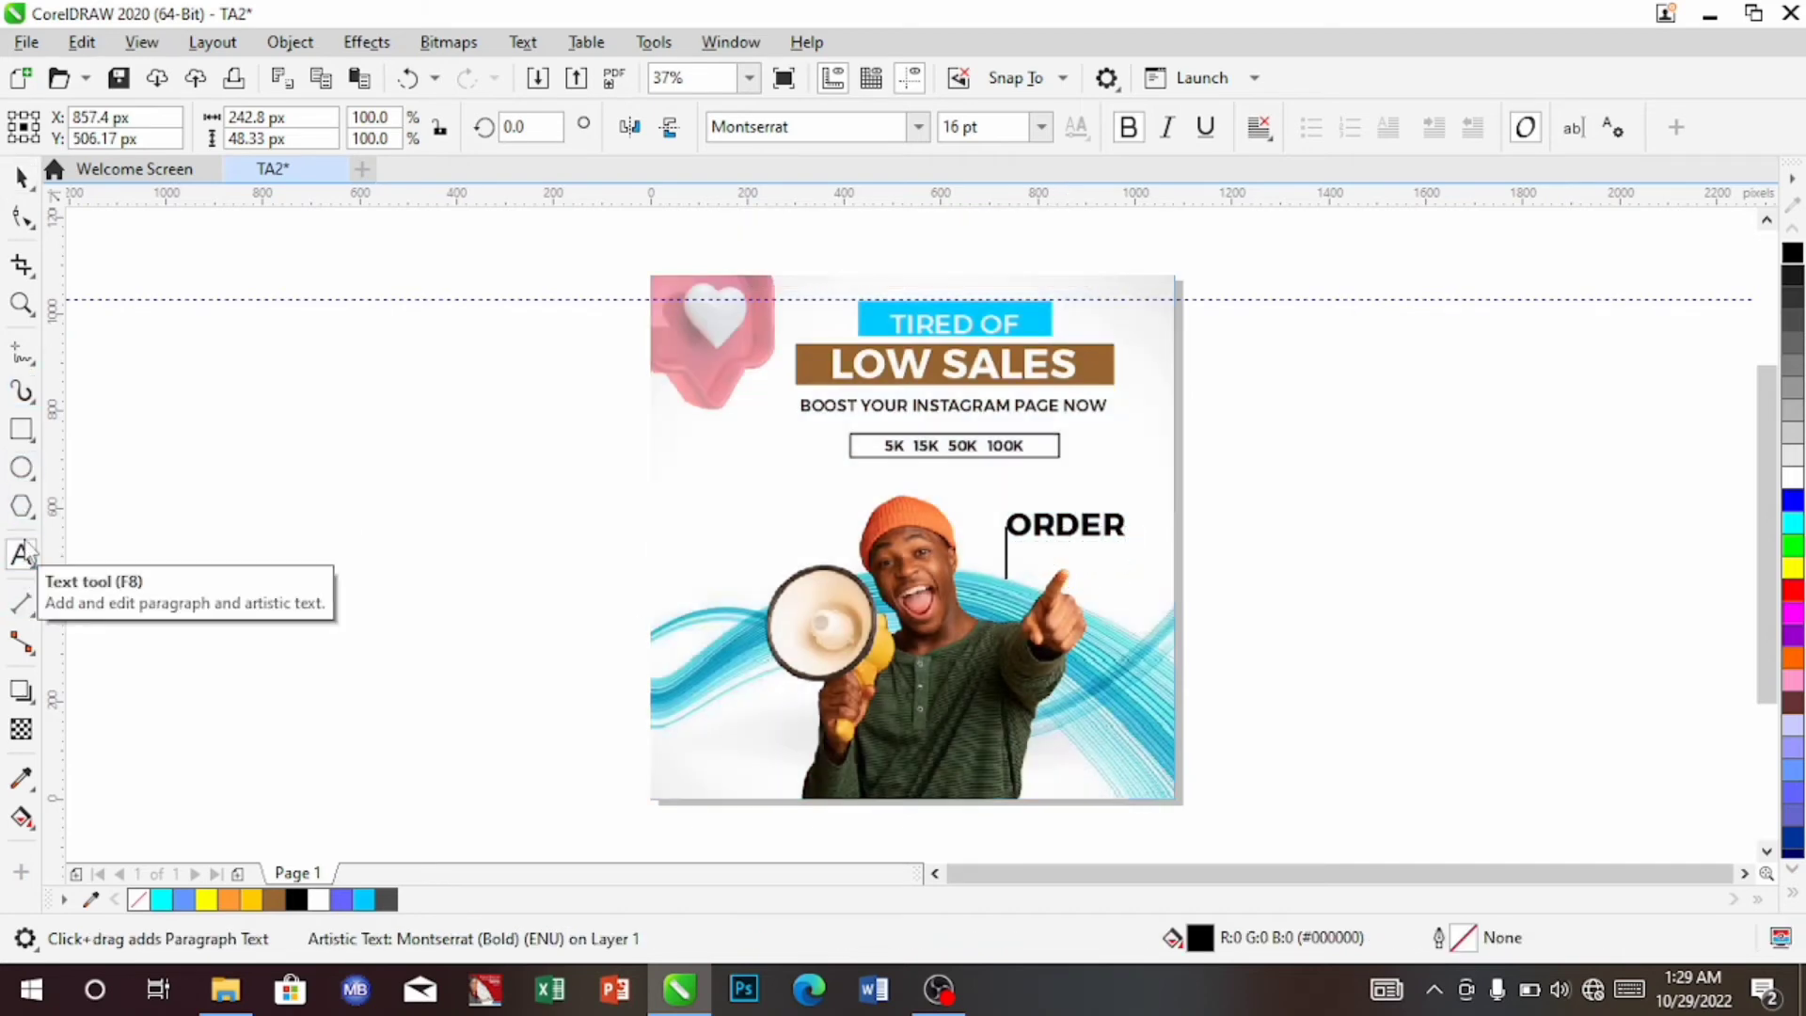
text(NOW)
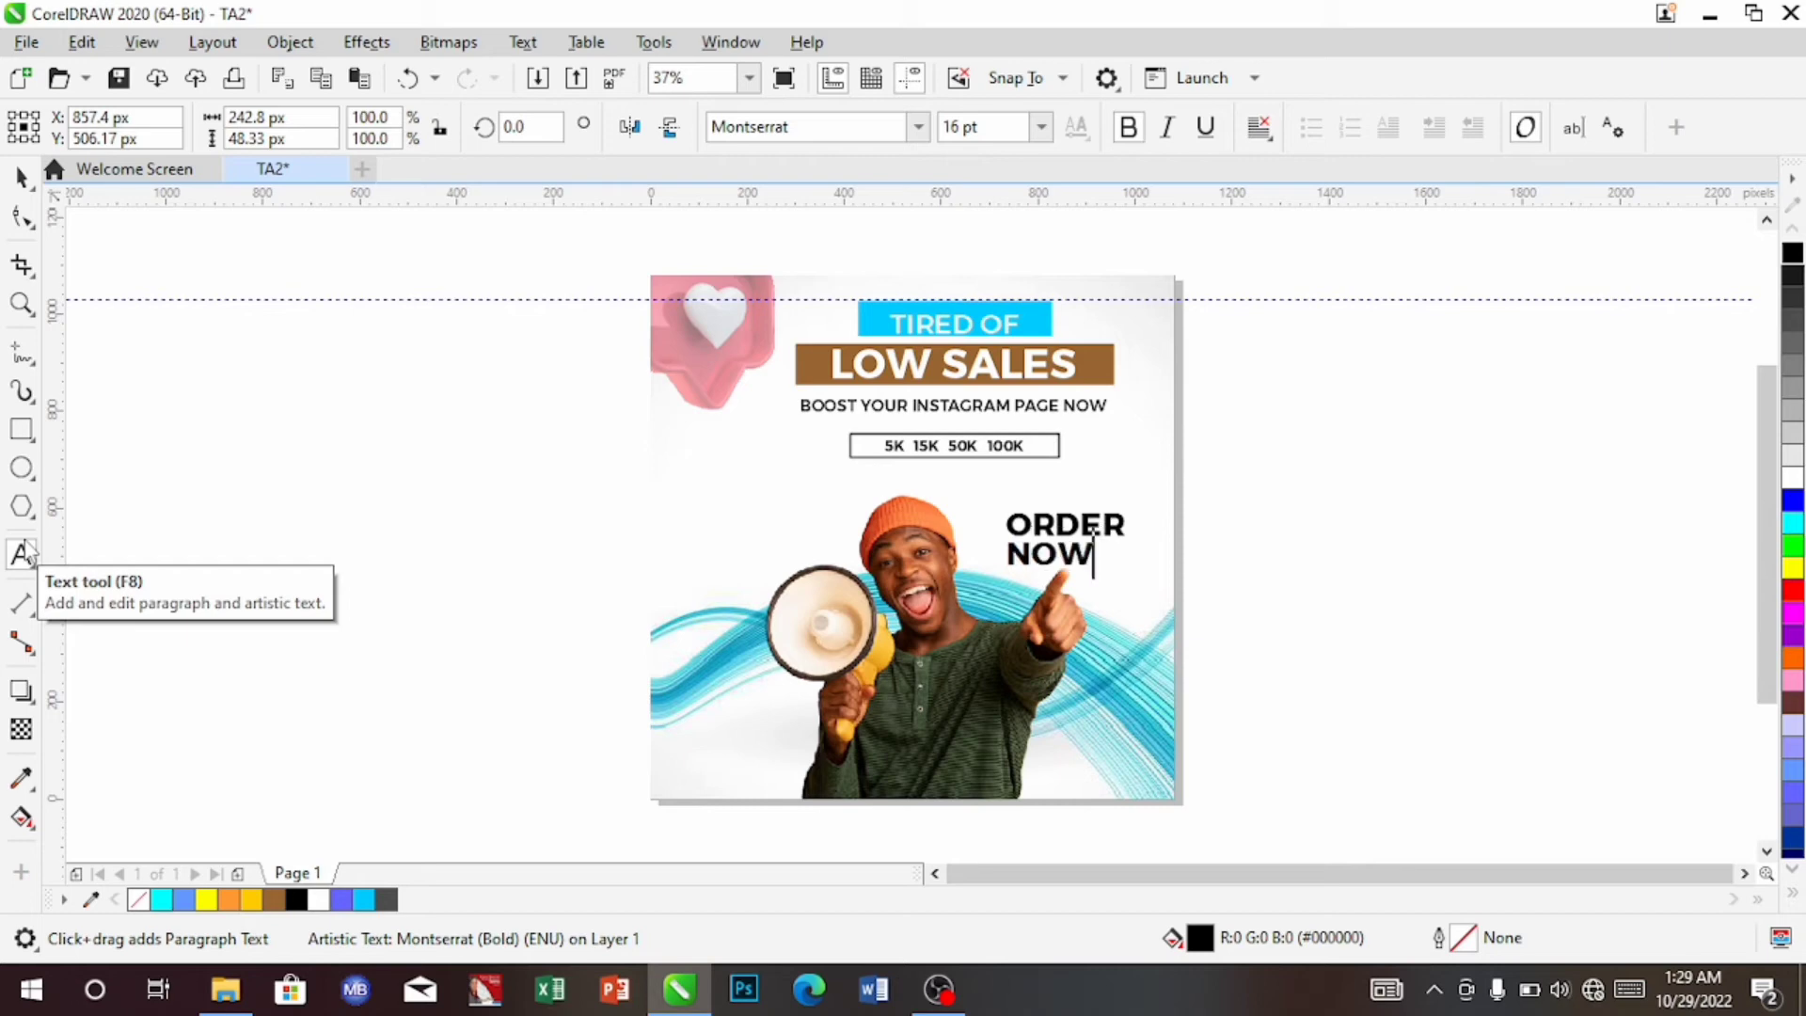
click(22, 176)
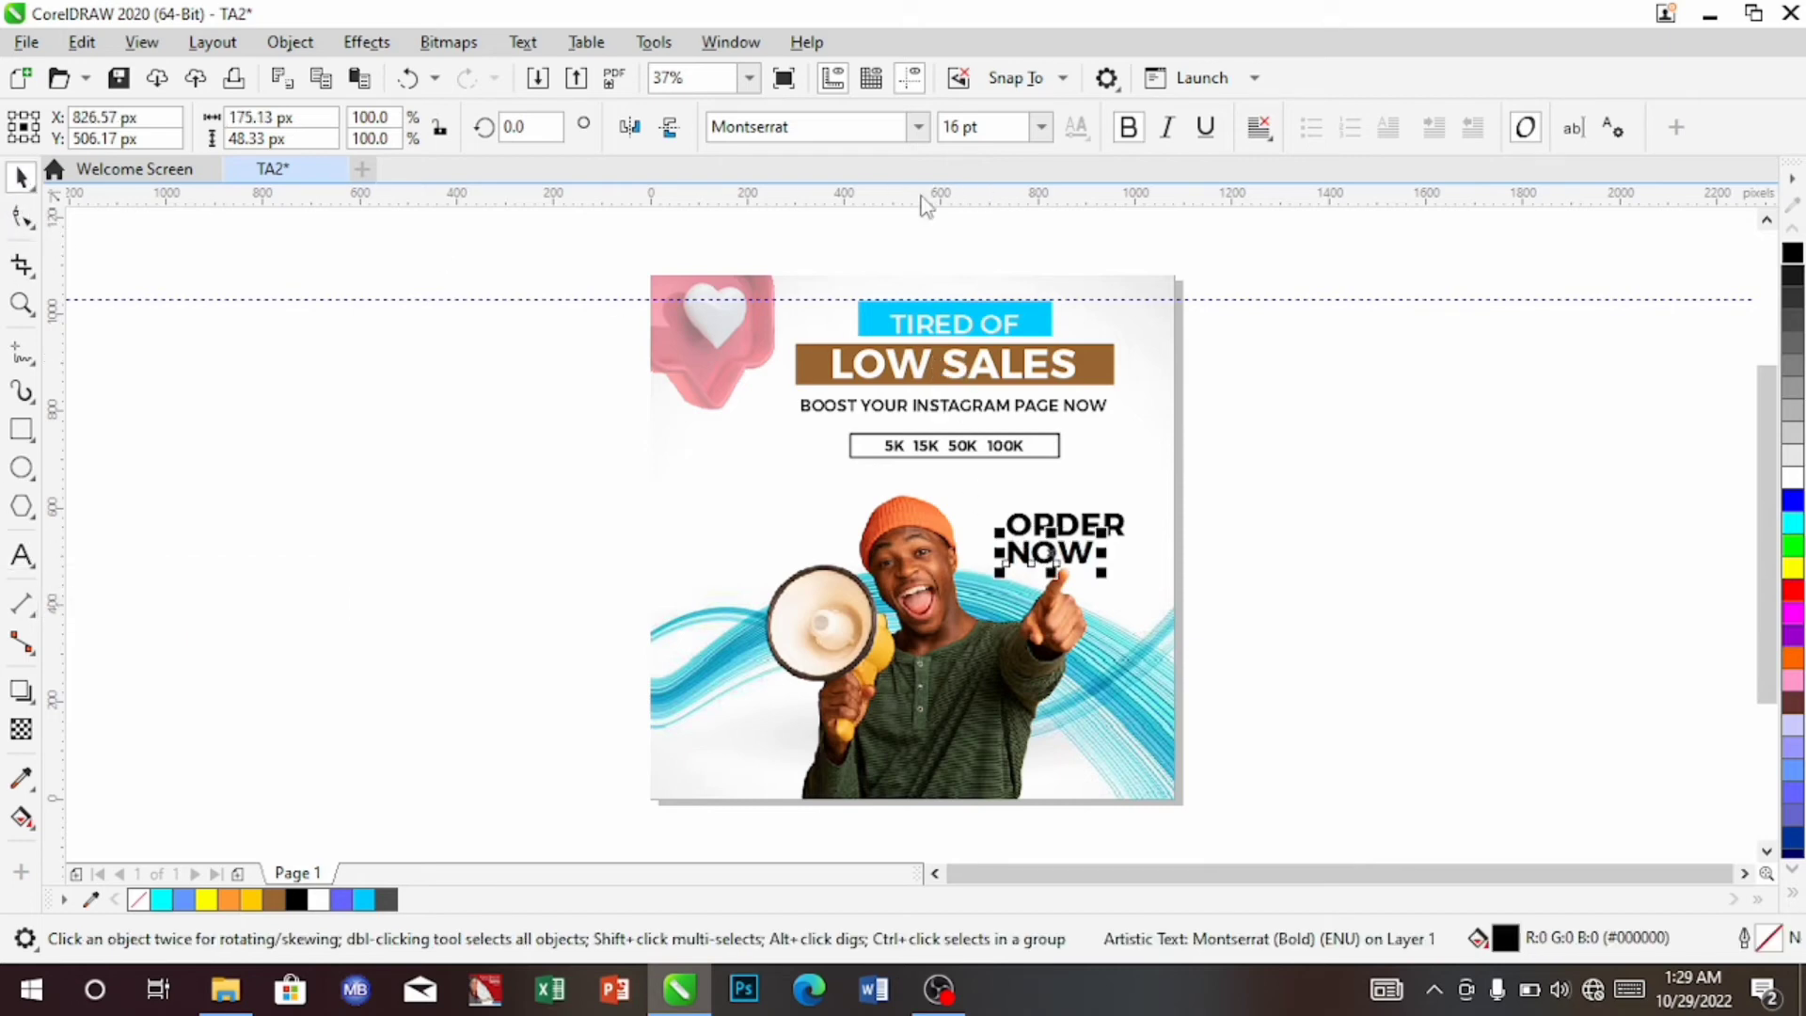
click(917, 127)
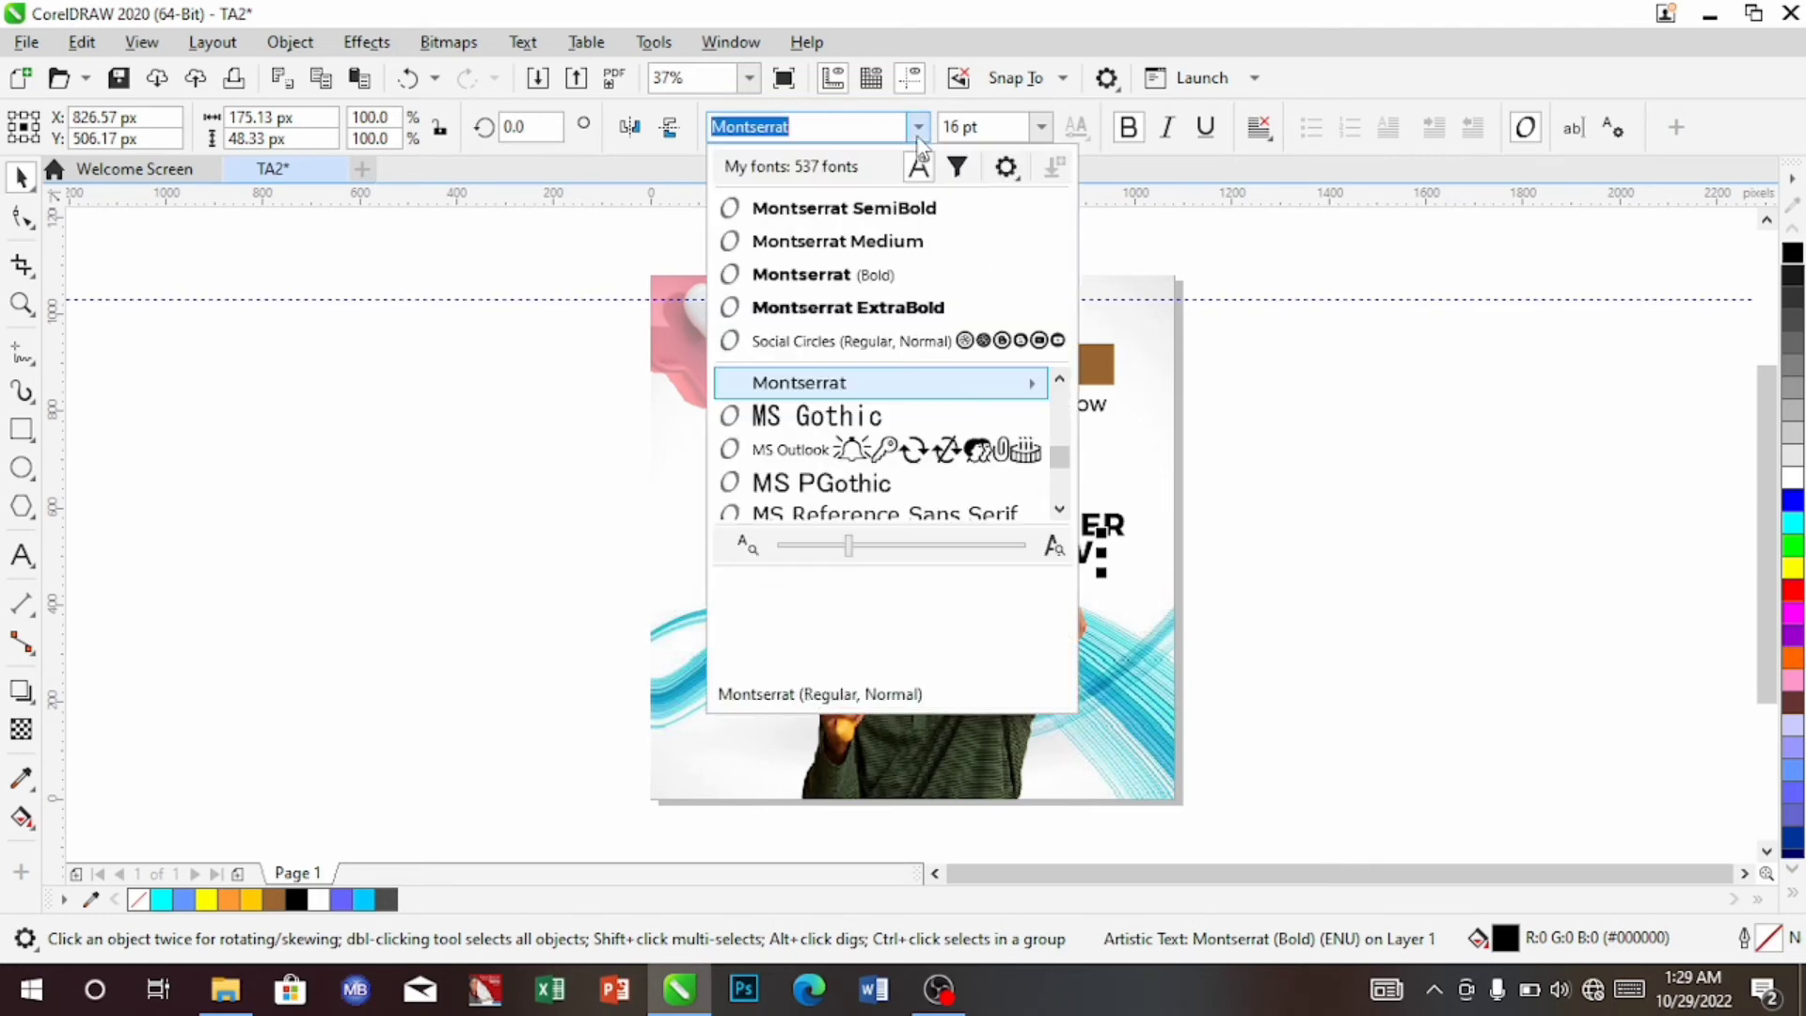
click(919, 241)
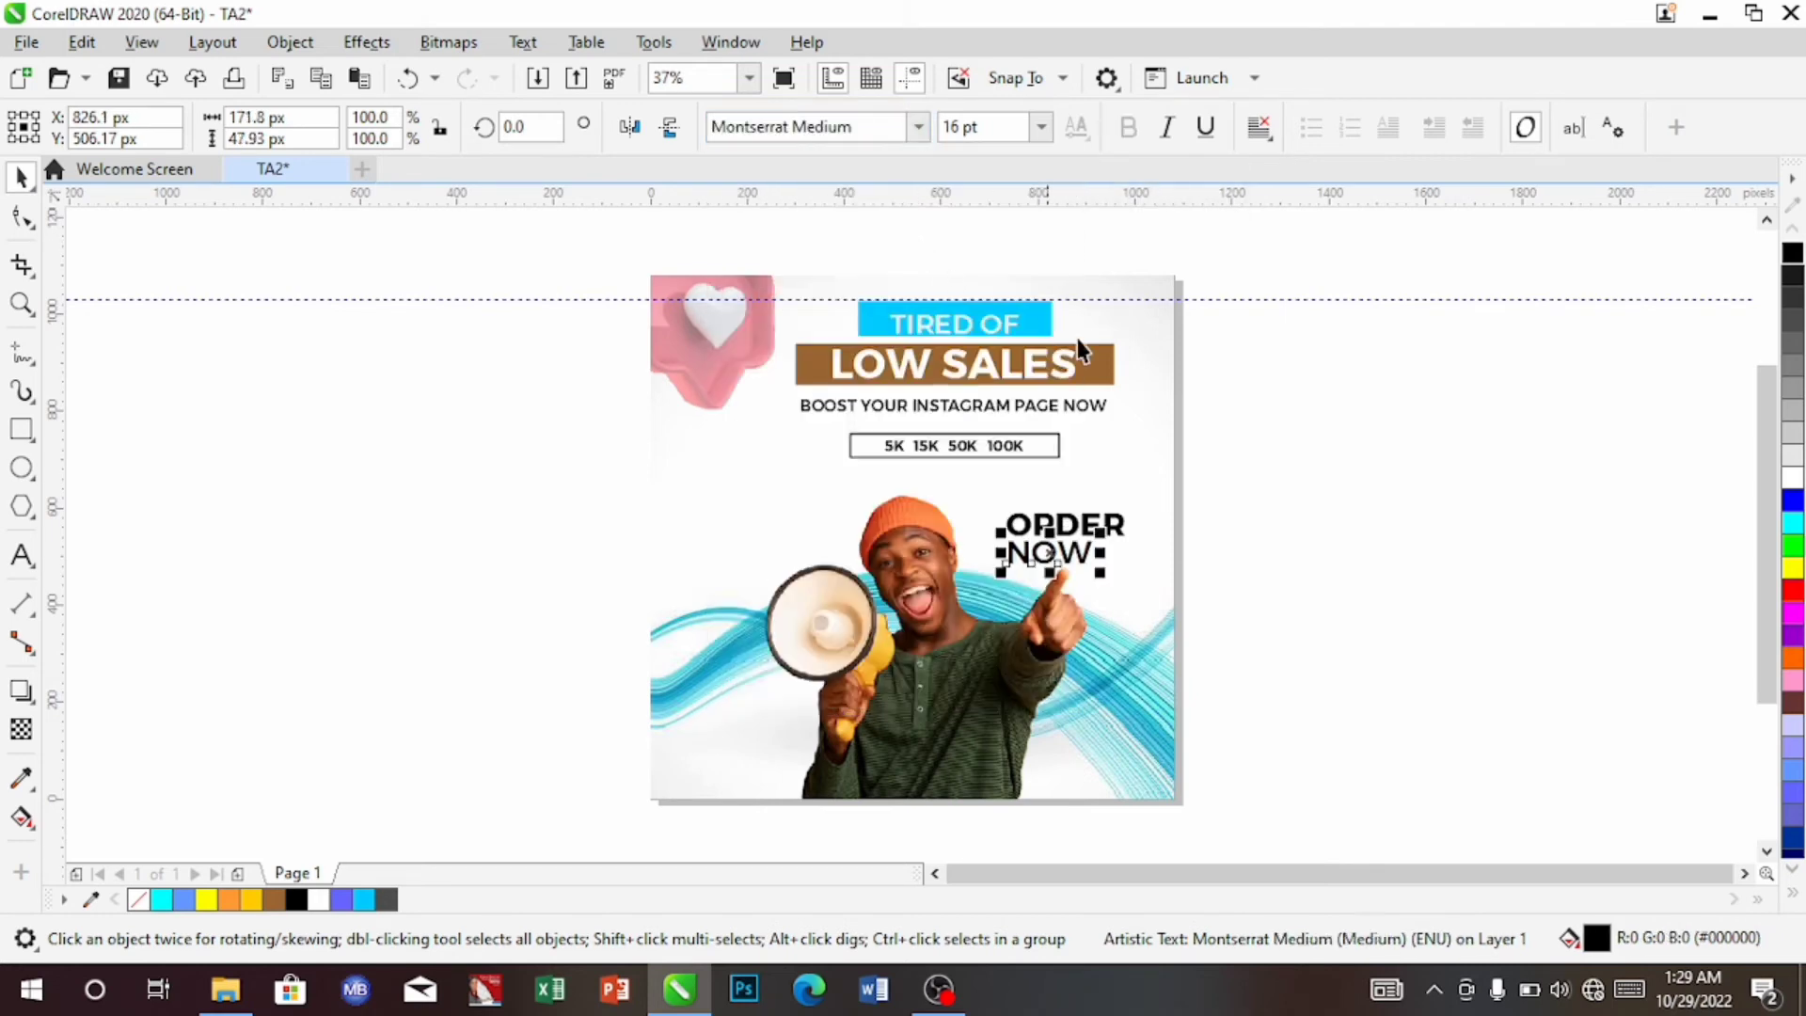
key(Right)
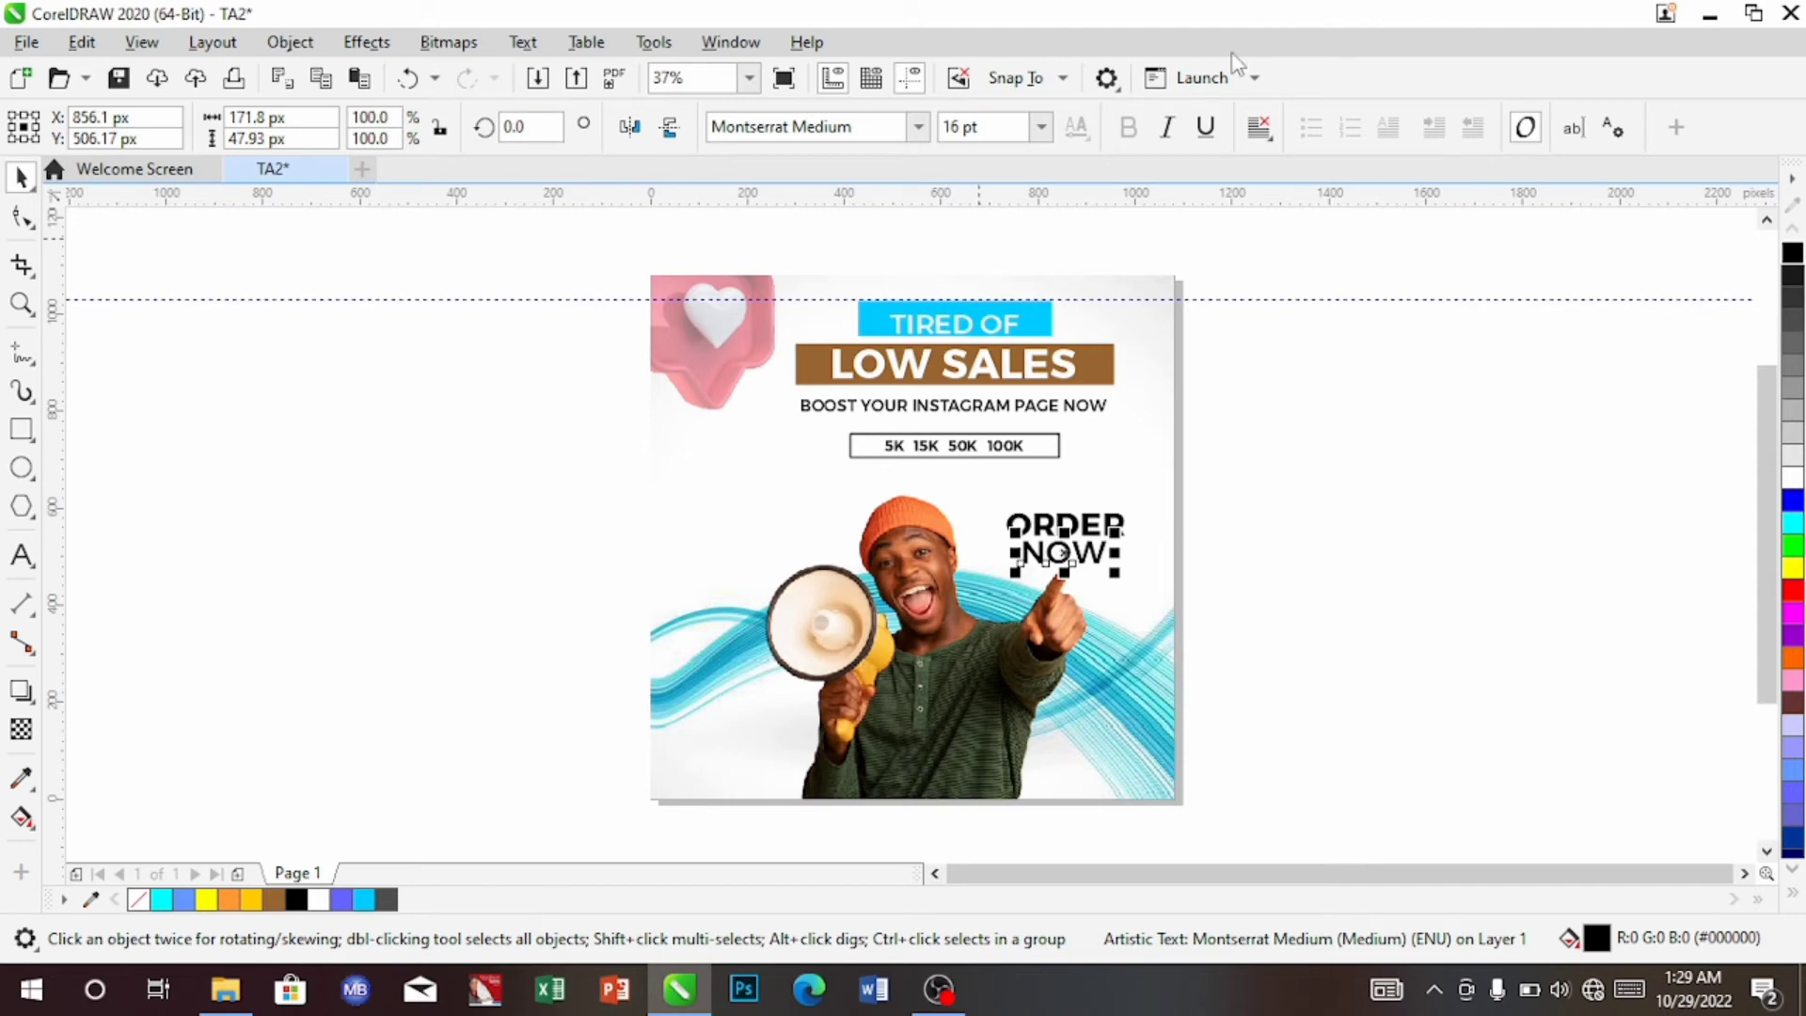
click(1039, 132)
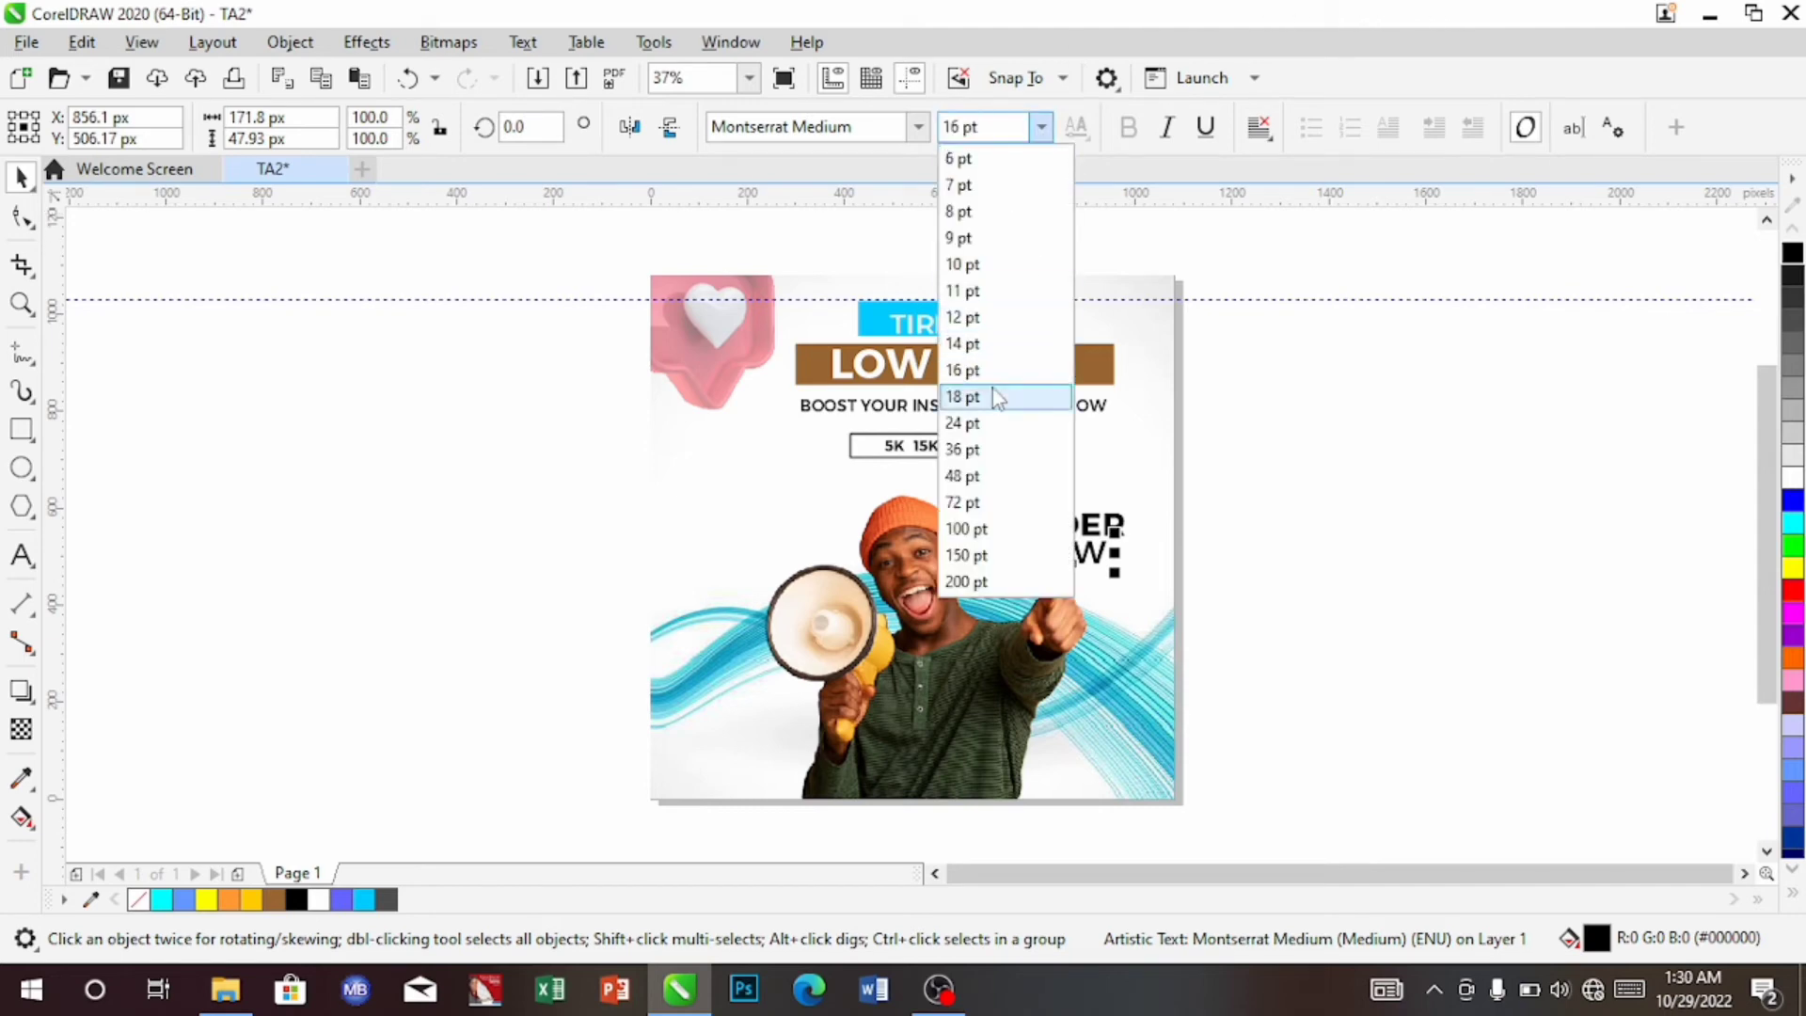
click(995, 348)
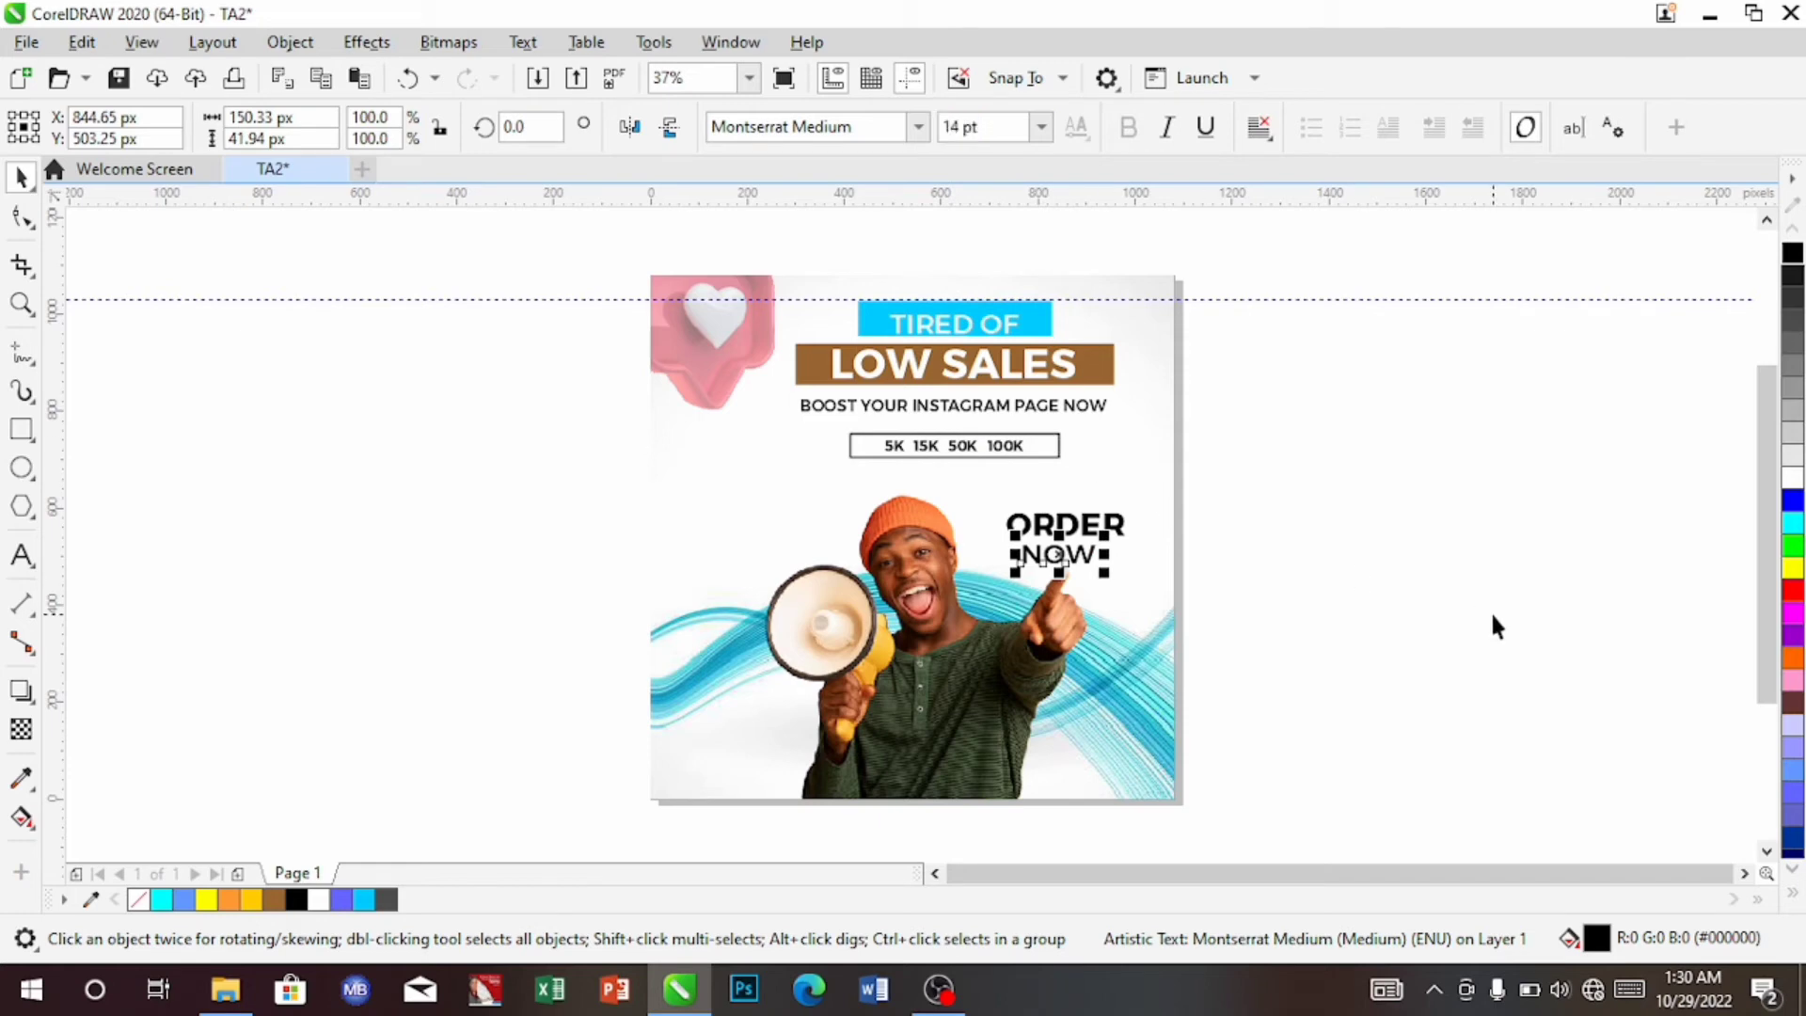
key(Right)
key(Right)
key(Right)
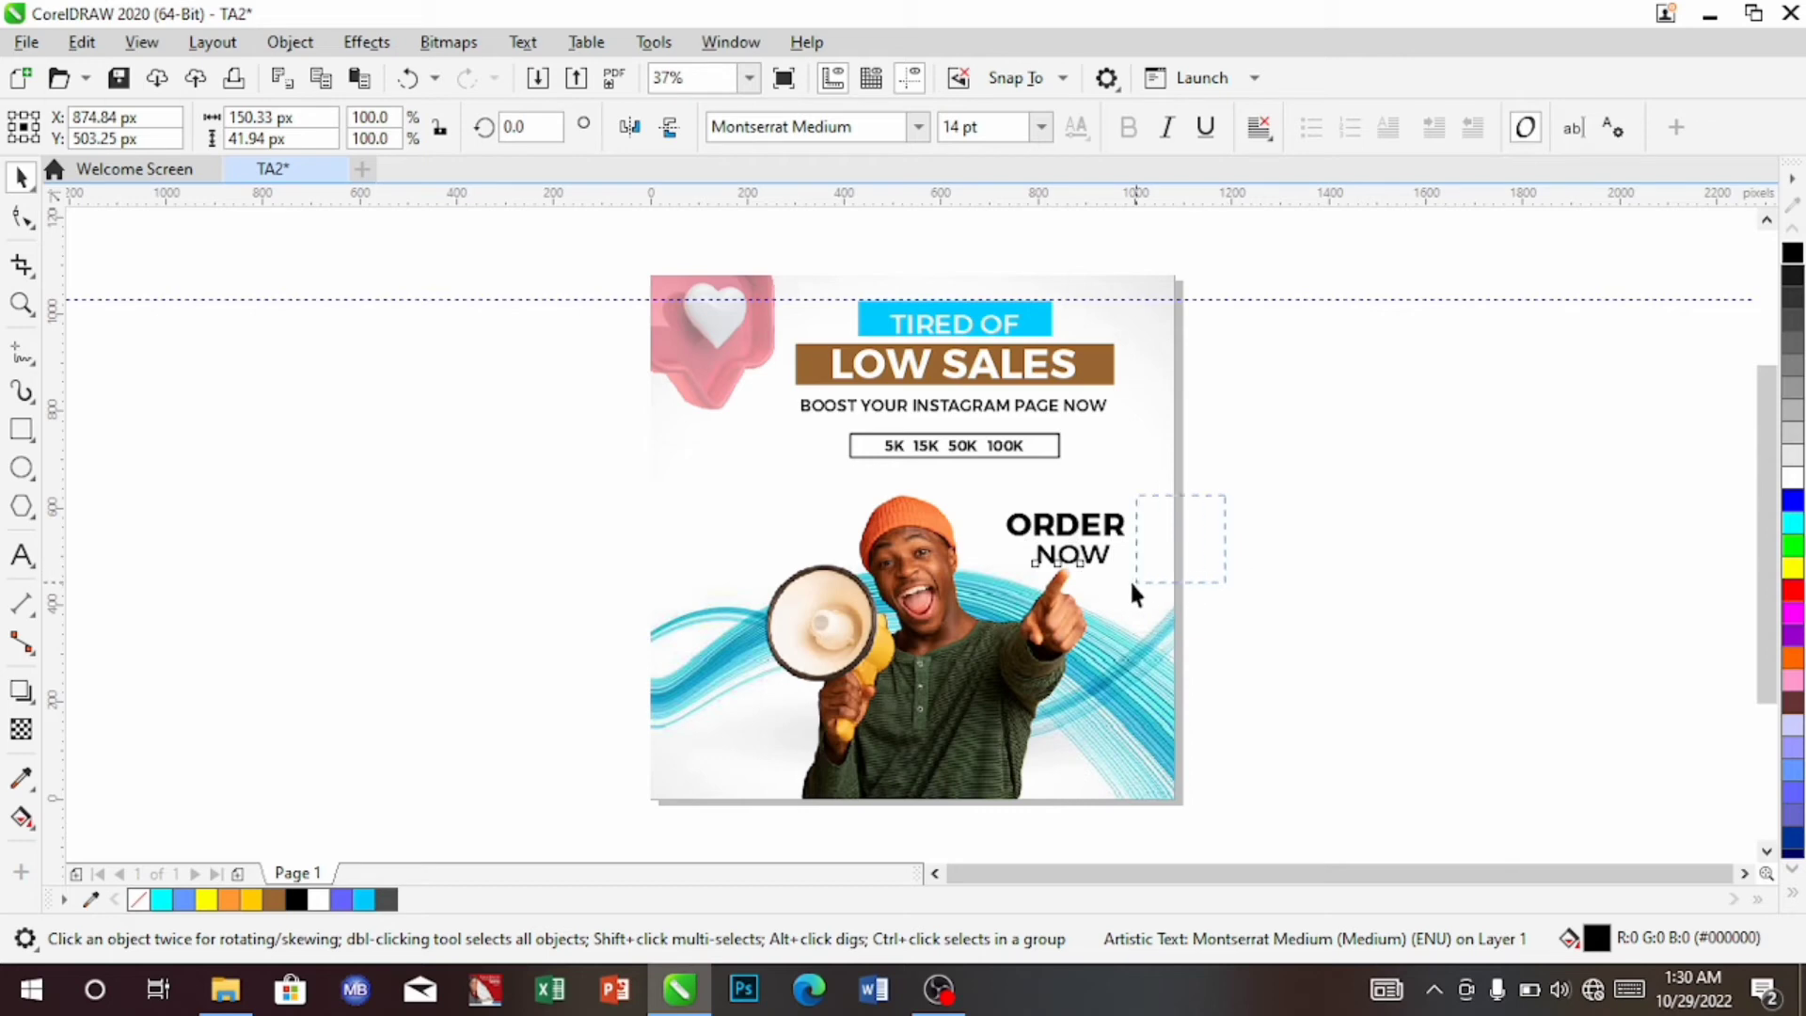
Centre-align ORDER and NOW together and nudge the pair up and right
drag(985, 584, 985, 595)
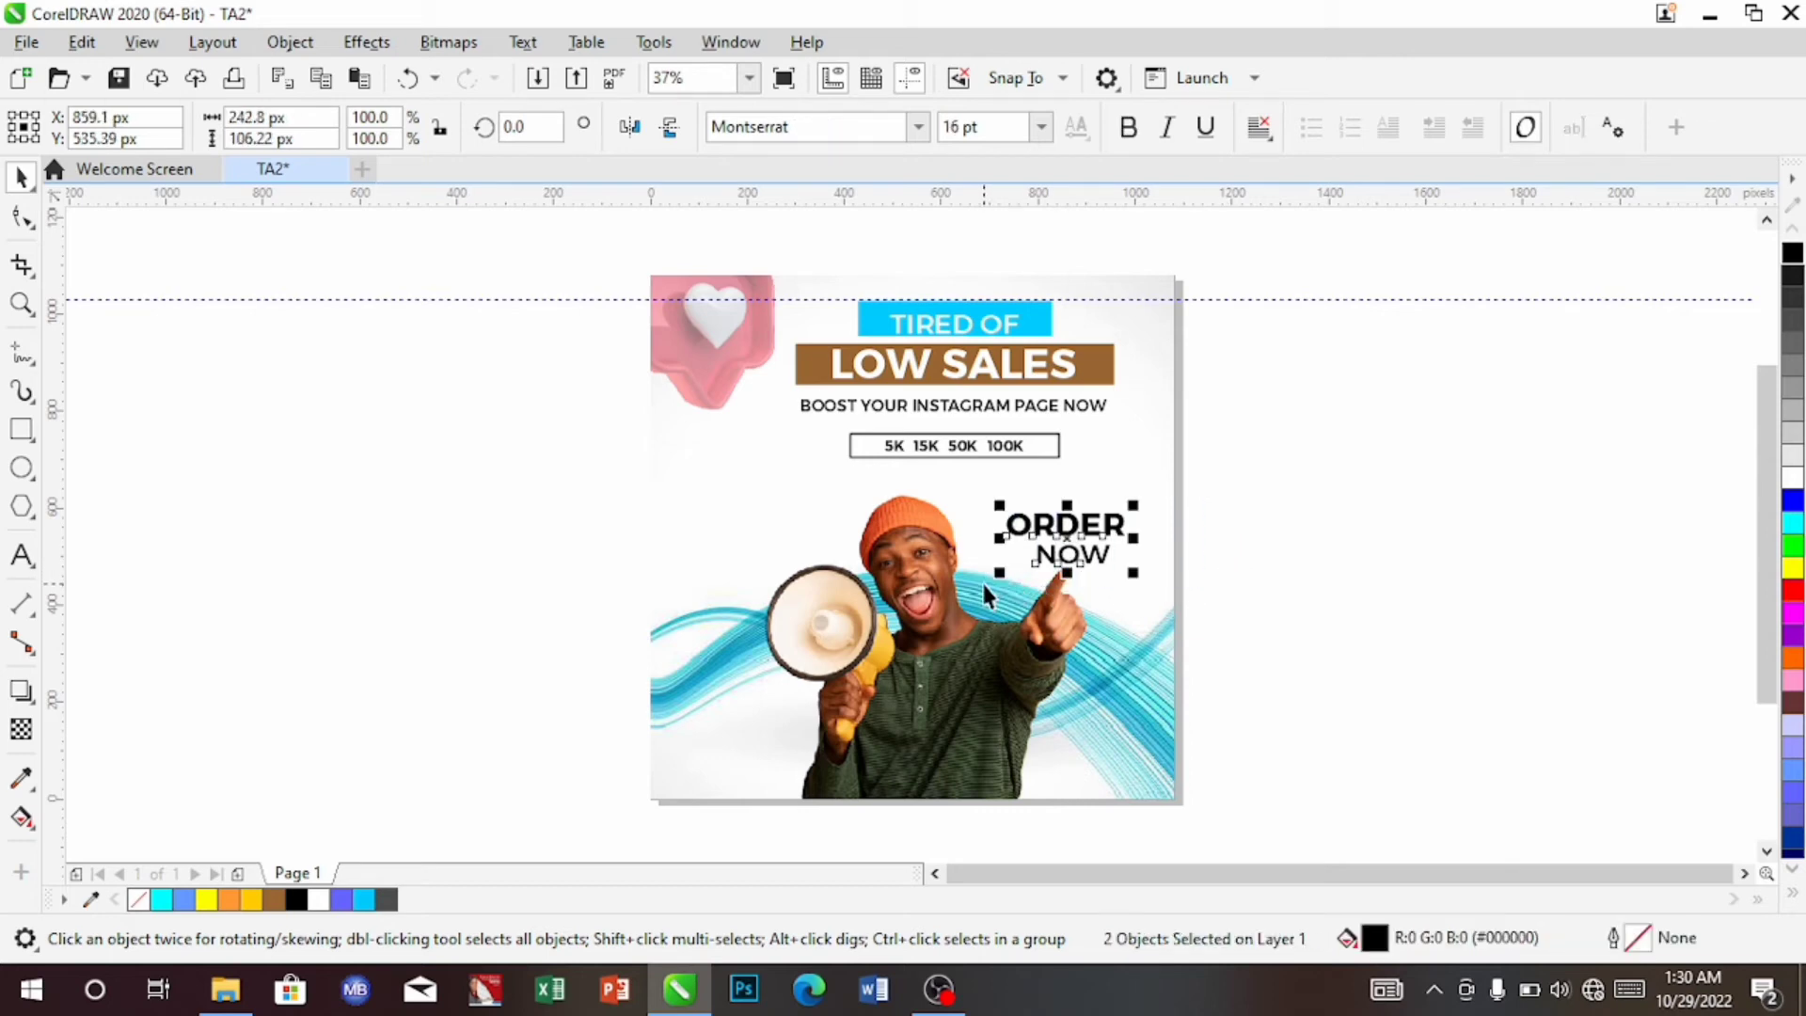
key(c)
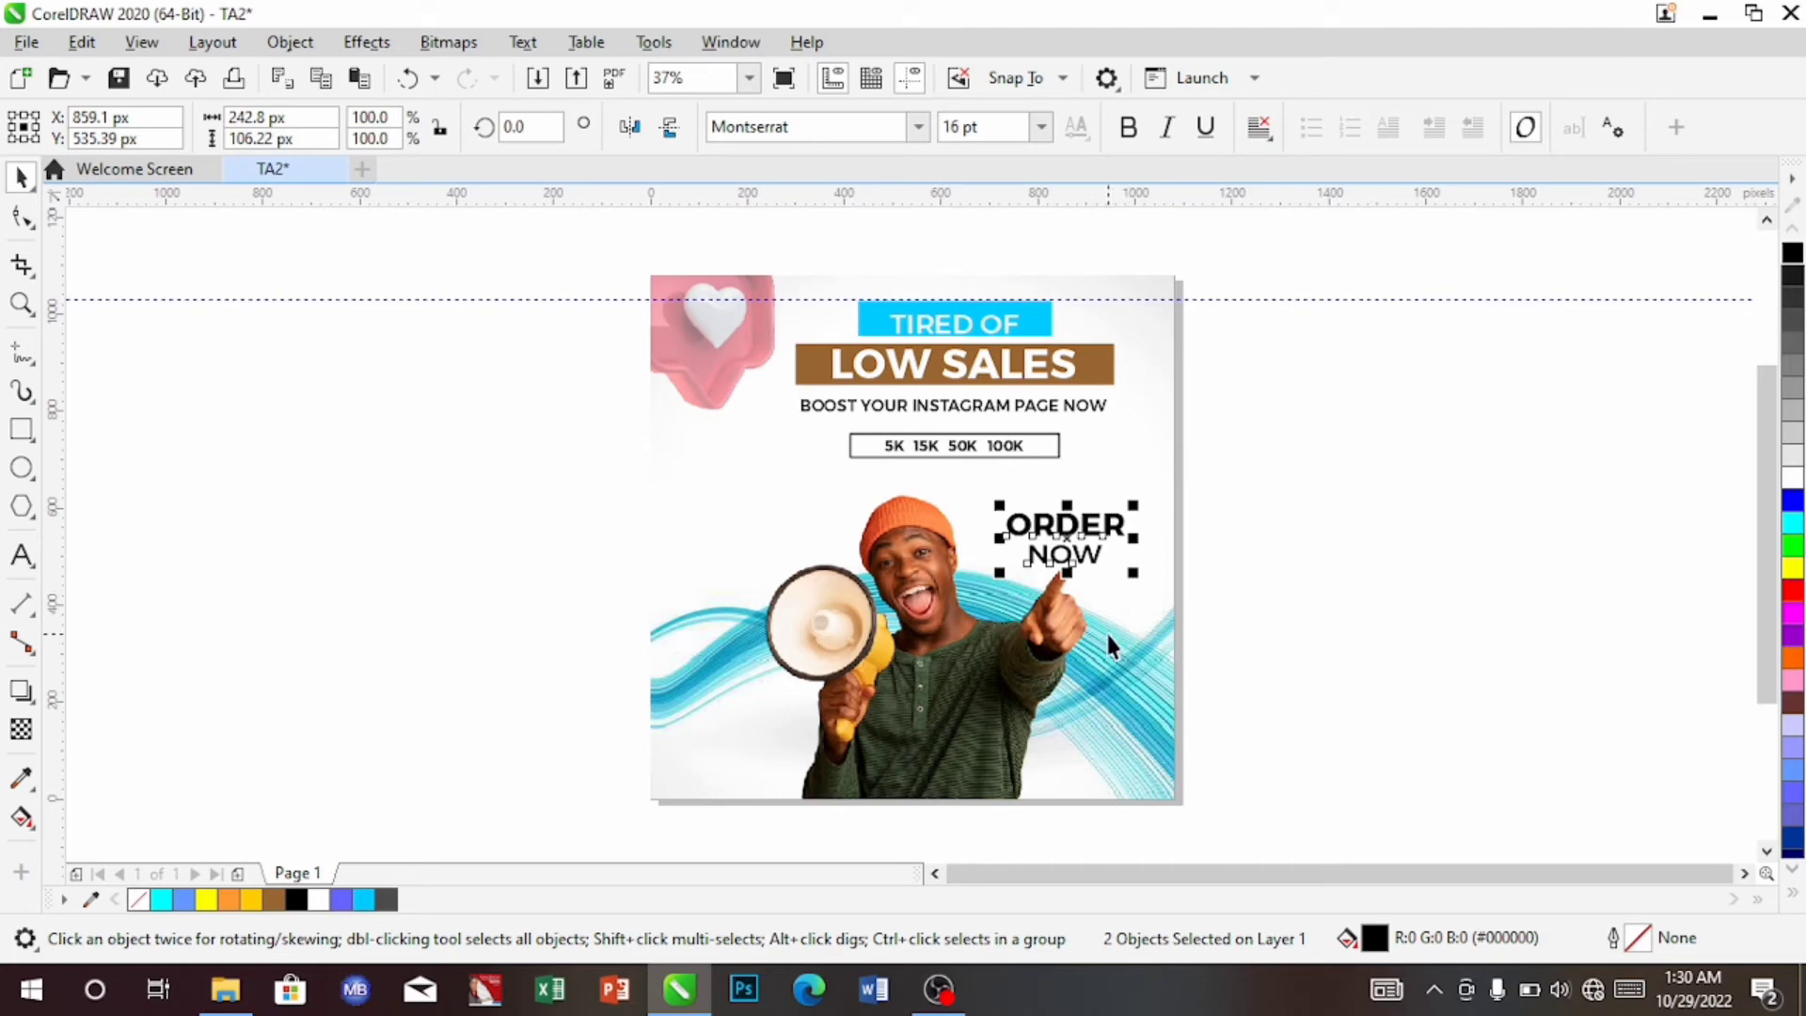
key(Up)
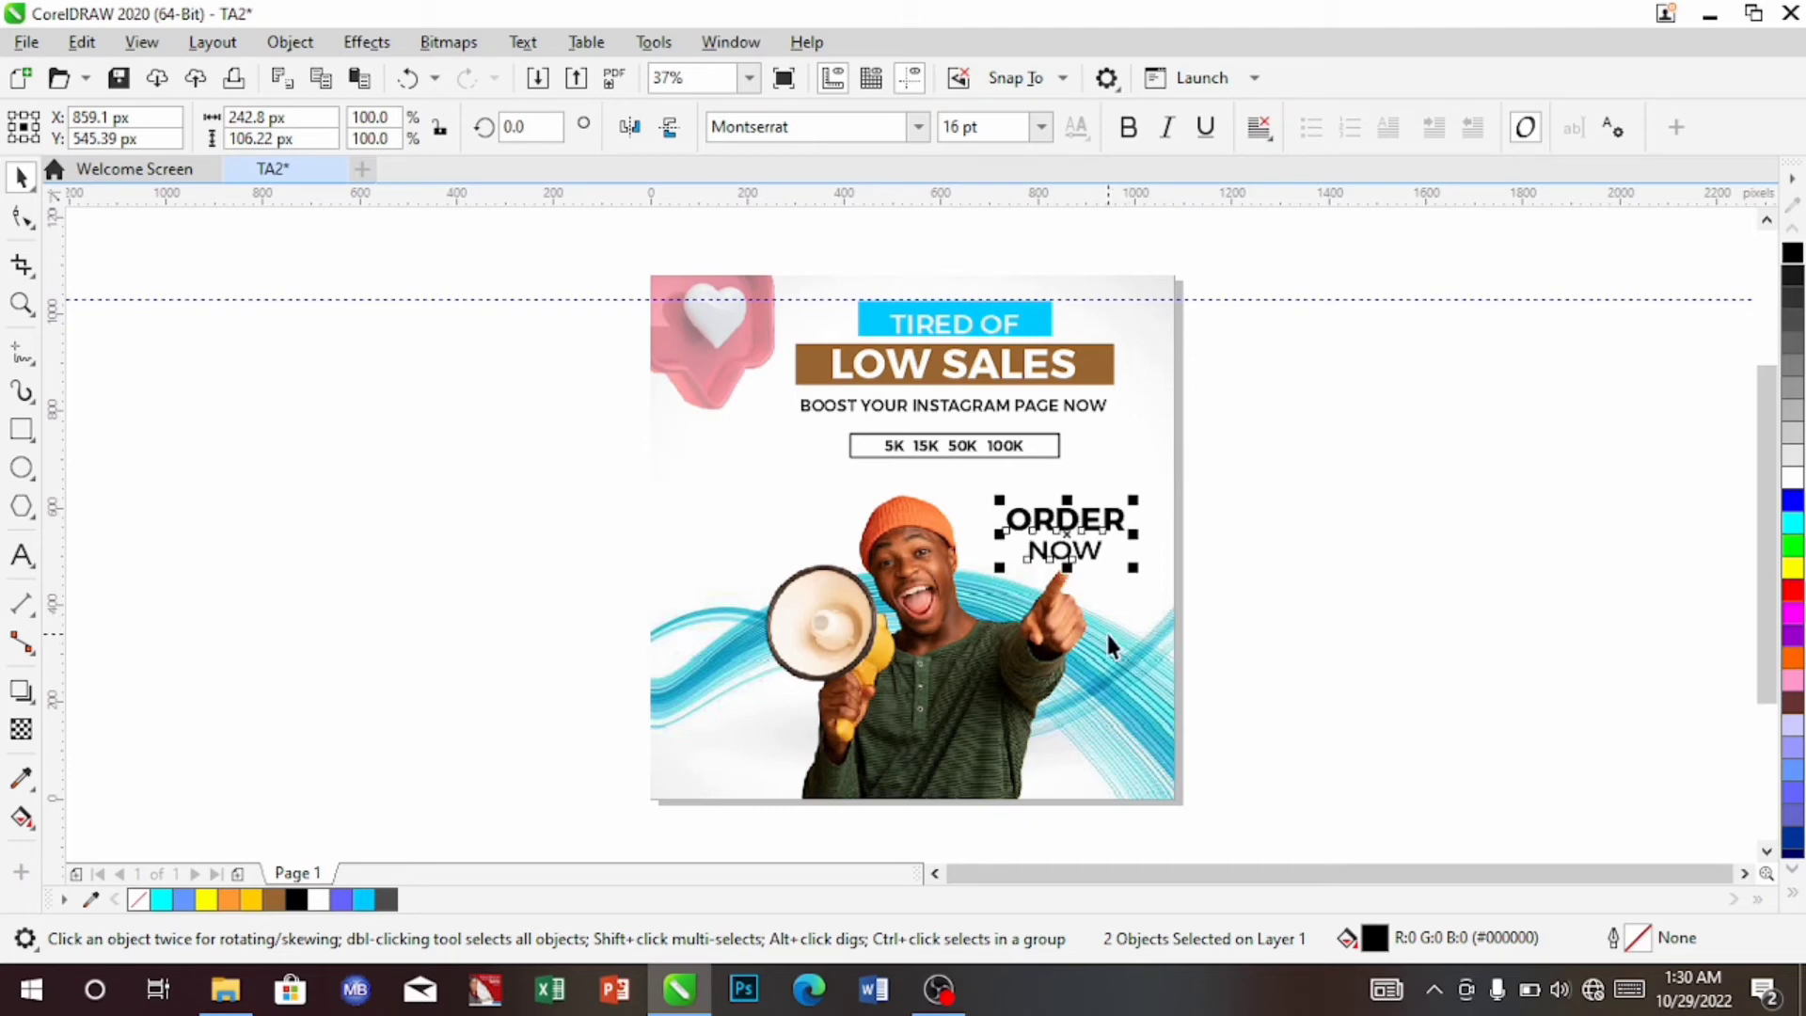
key(Right)
key(Up)
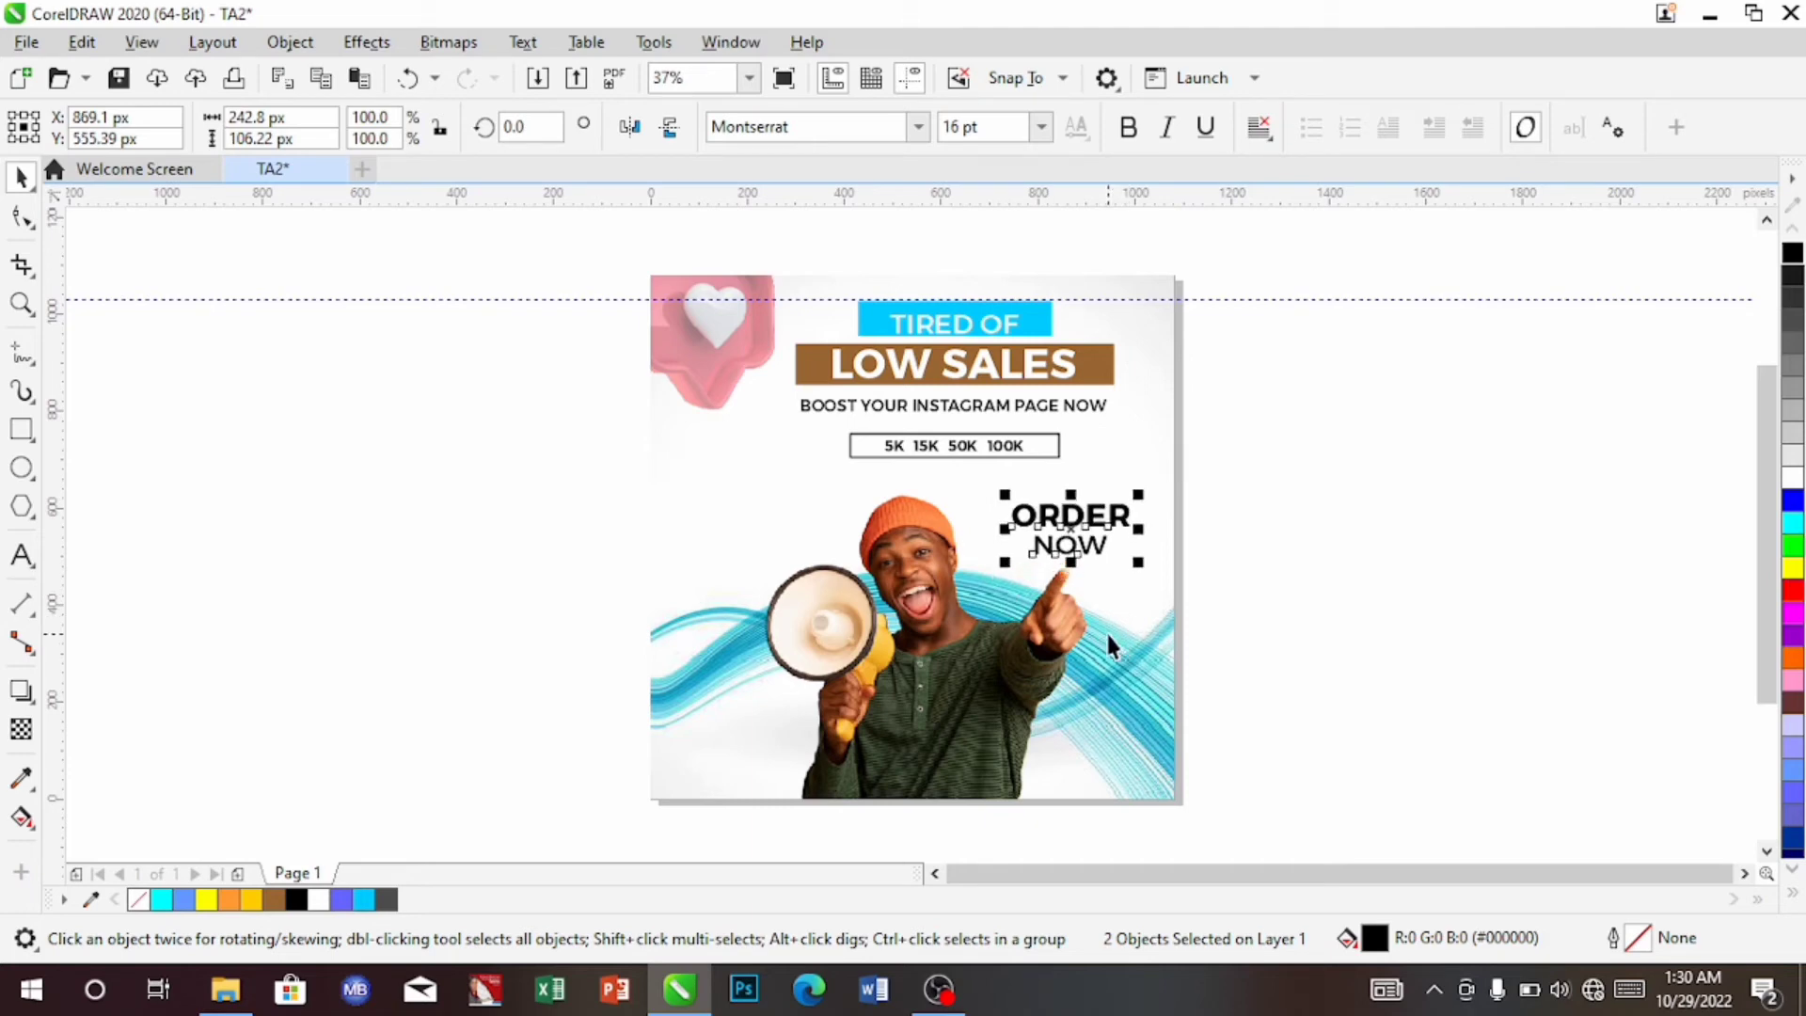
key(Right)
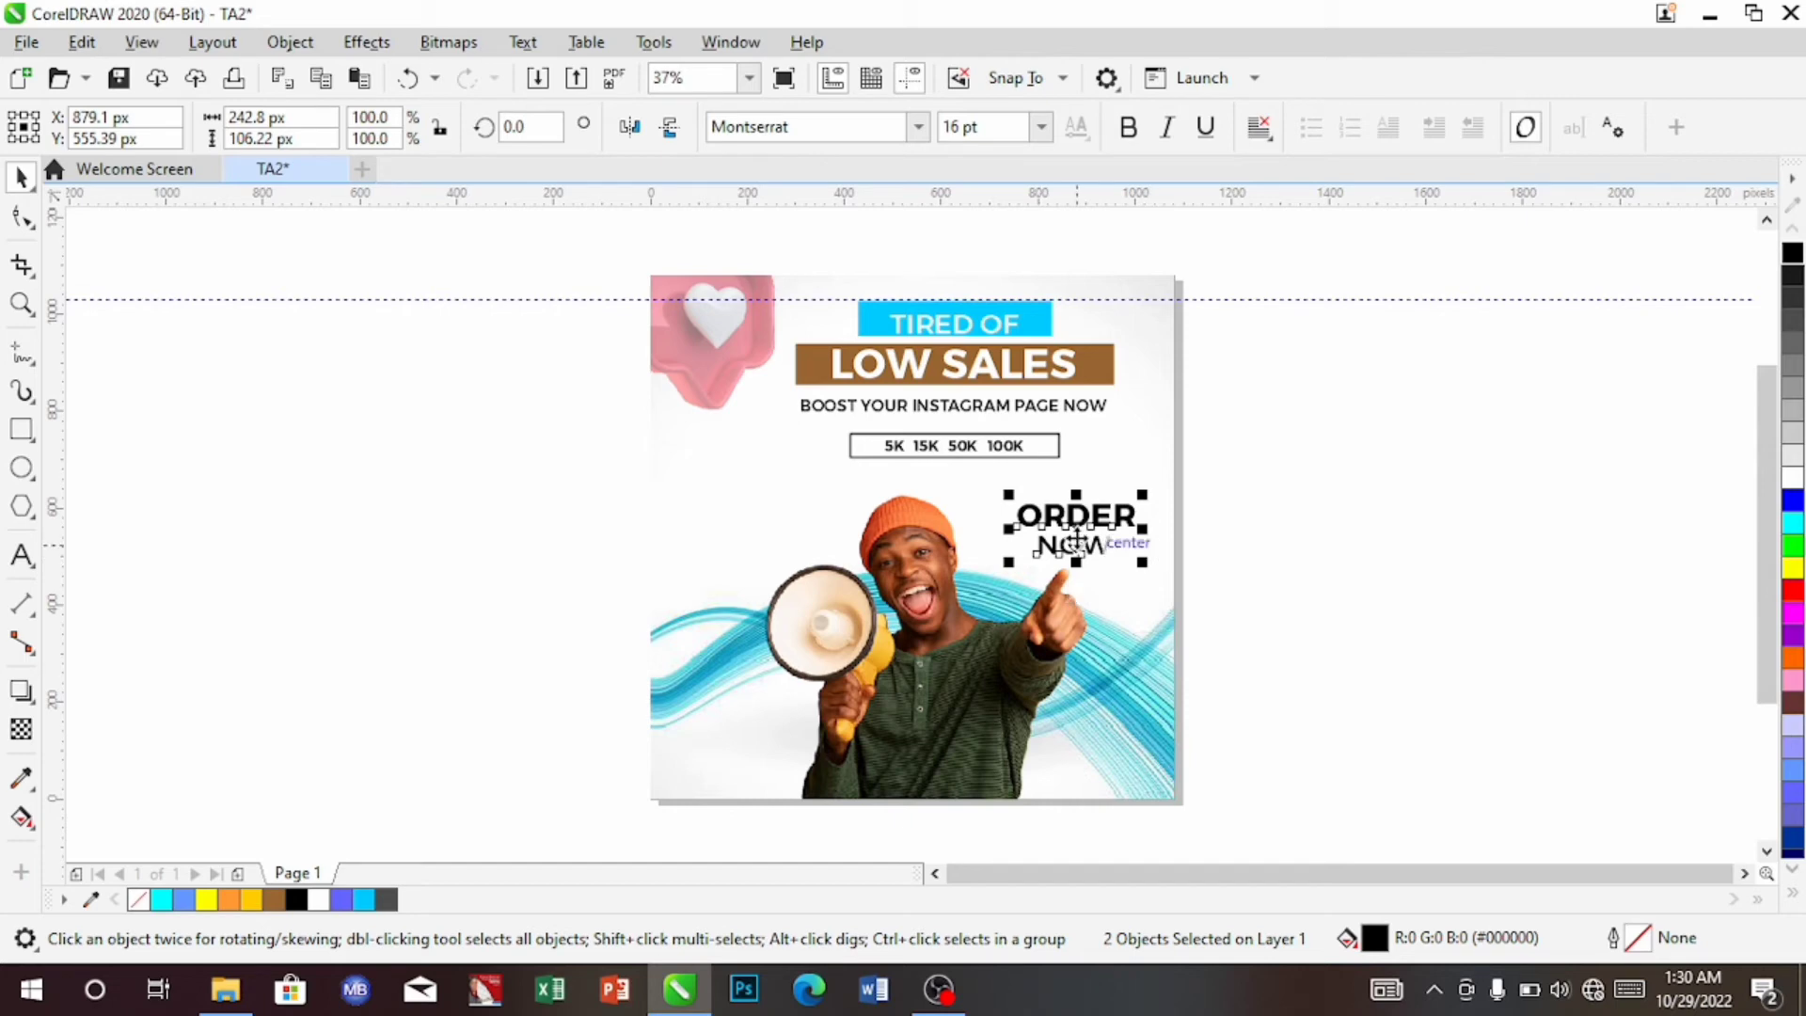
Place a copy of NOW on the poster's left side, left of the man
click(789, 482)
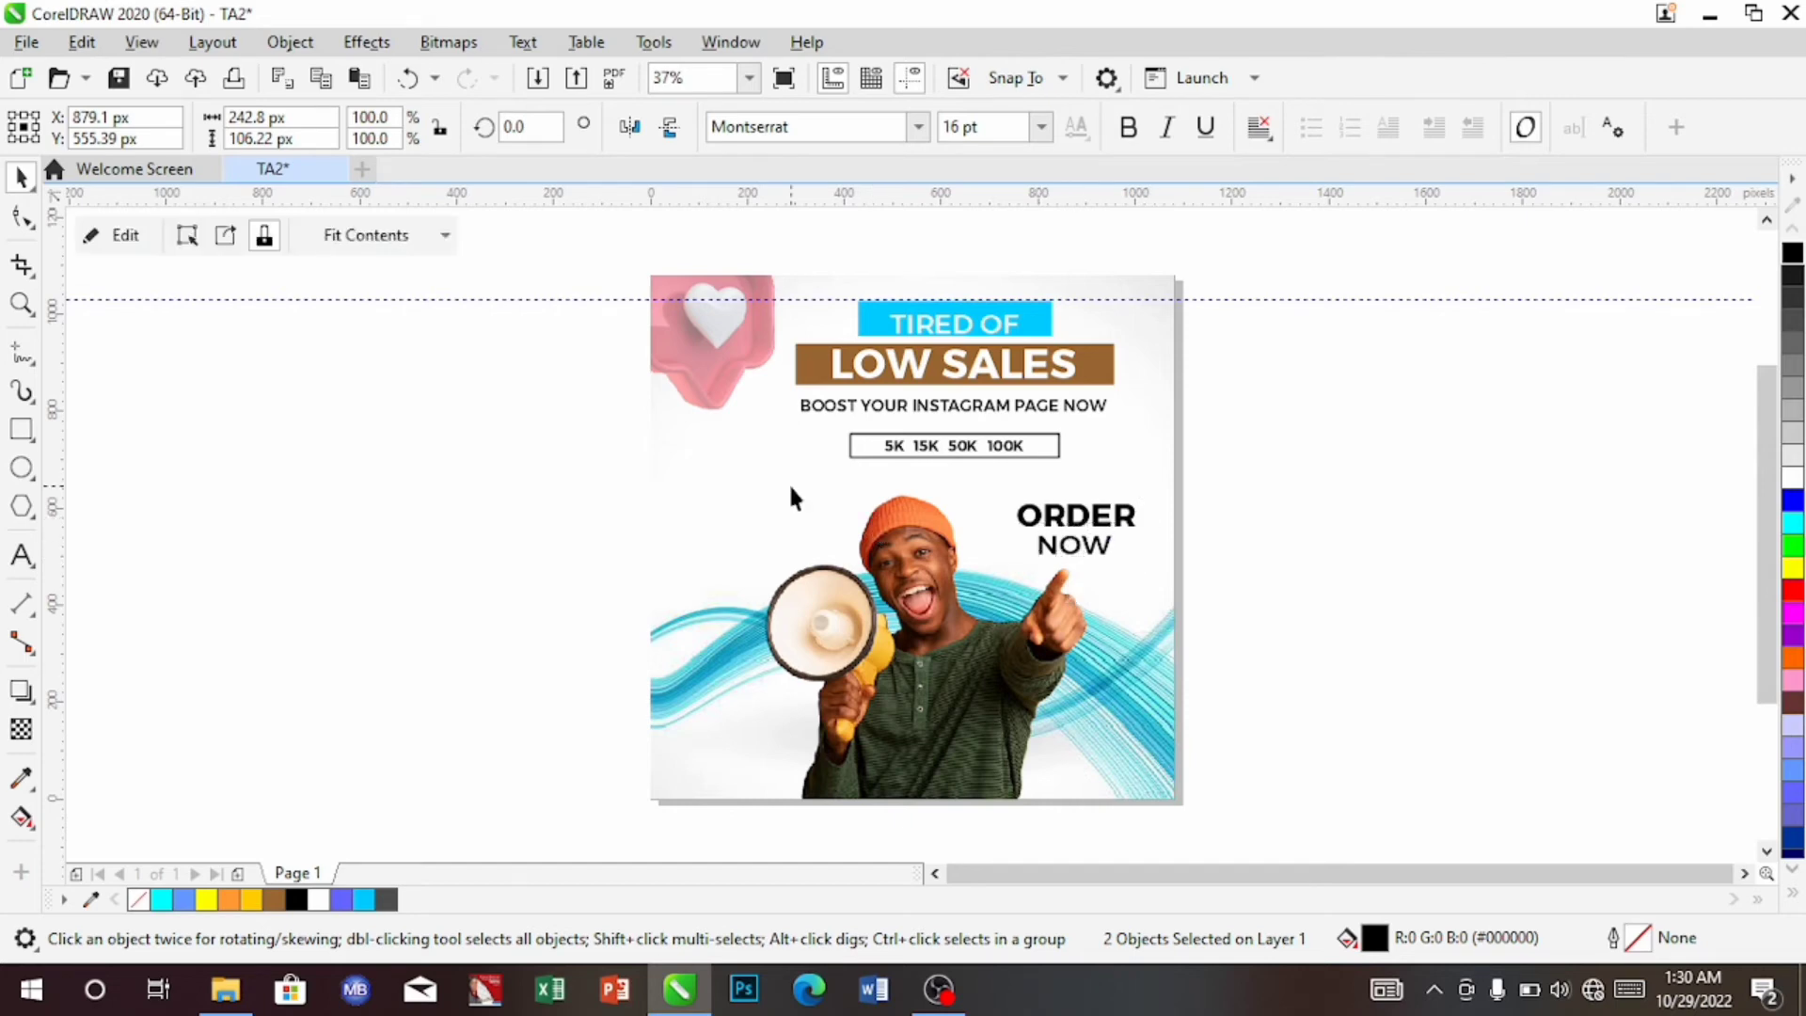
click(1084, 557)
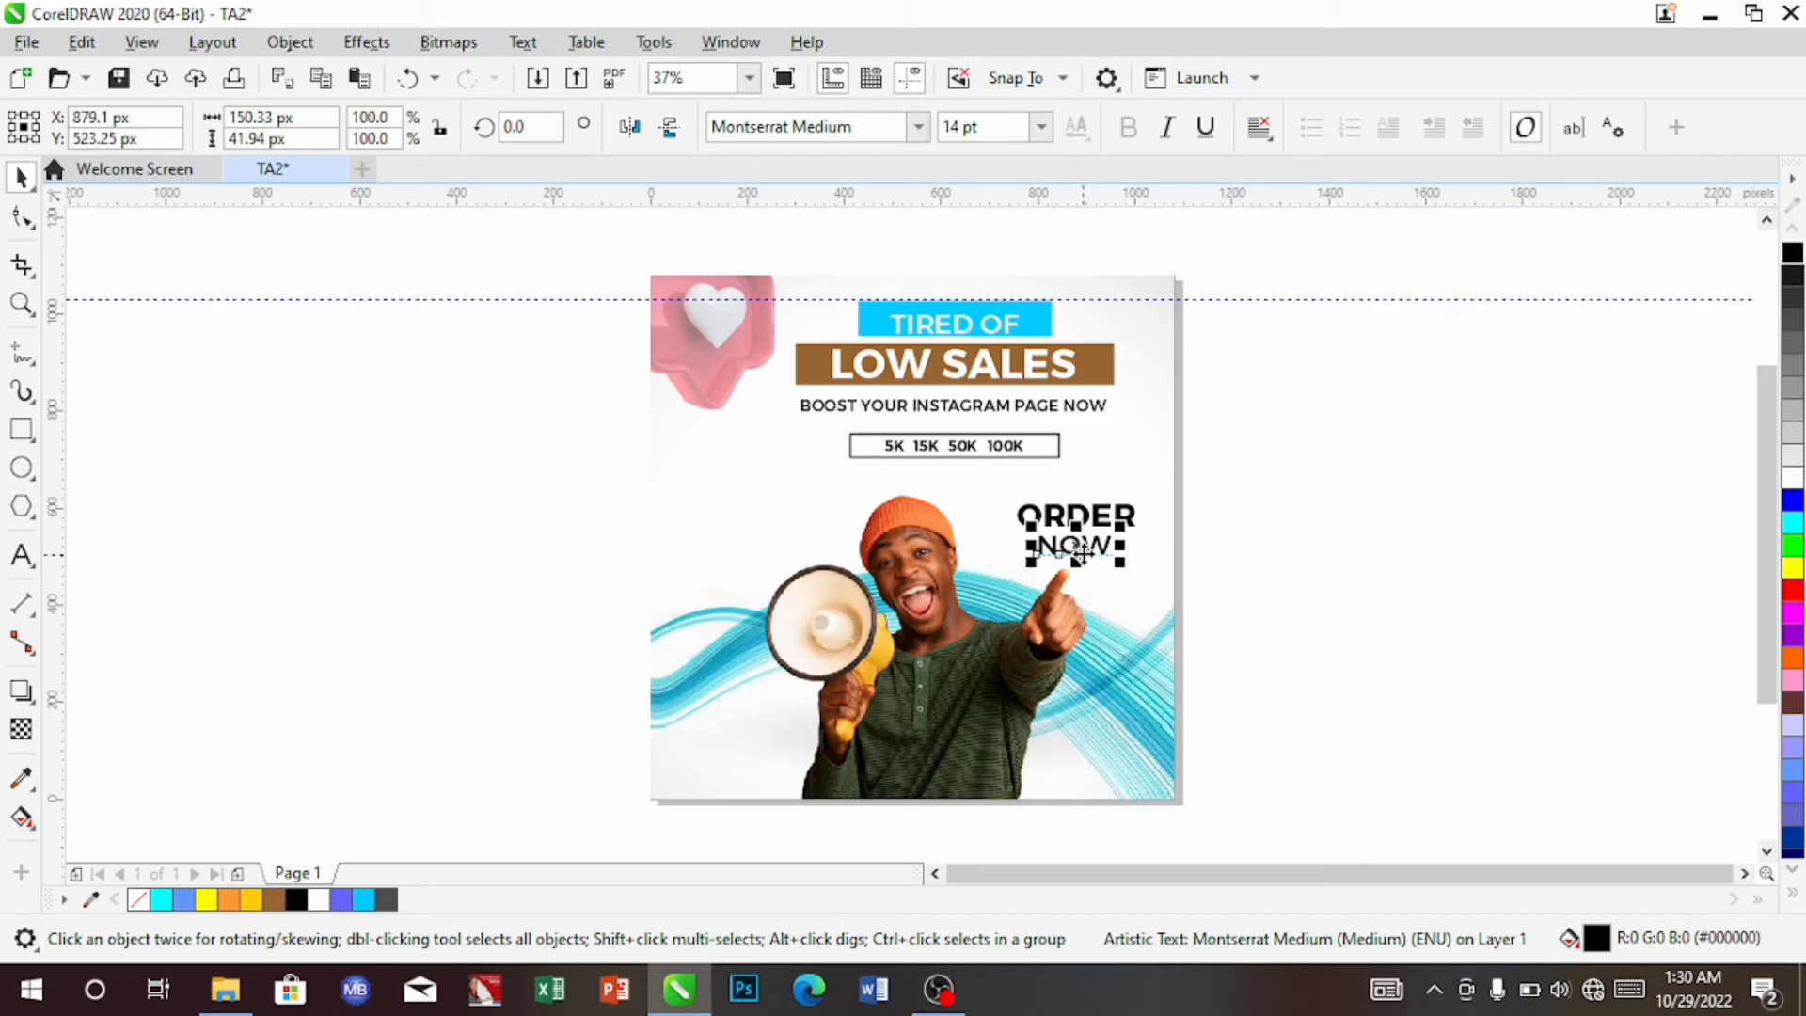
drag(1082, 556, 1038, 558)
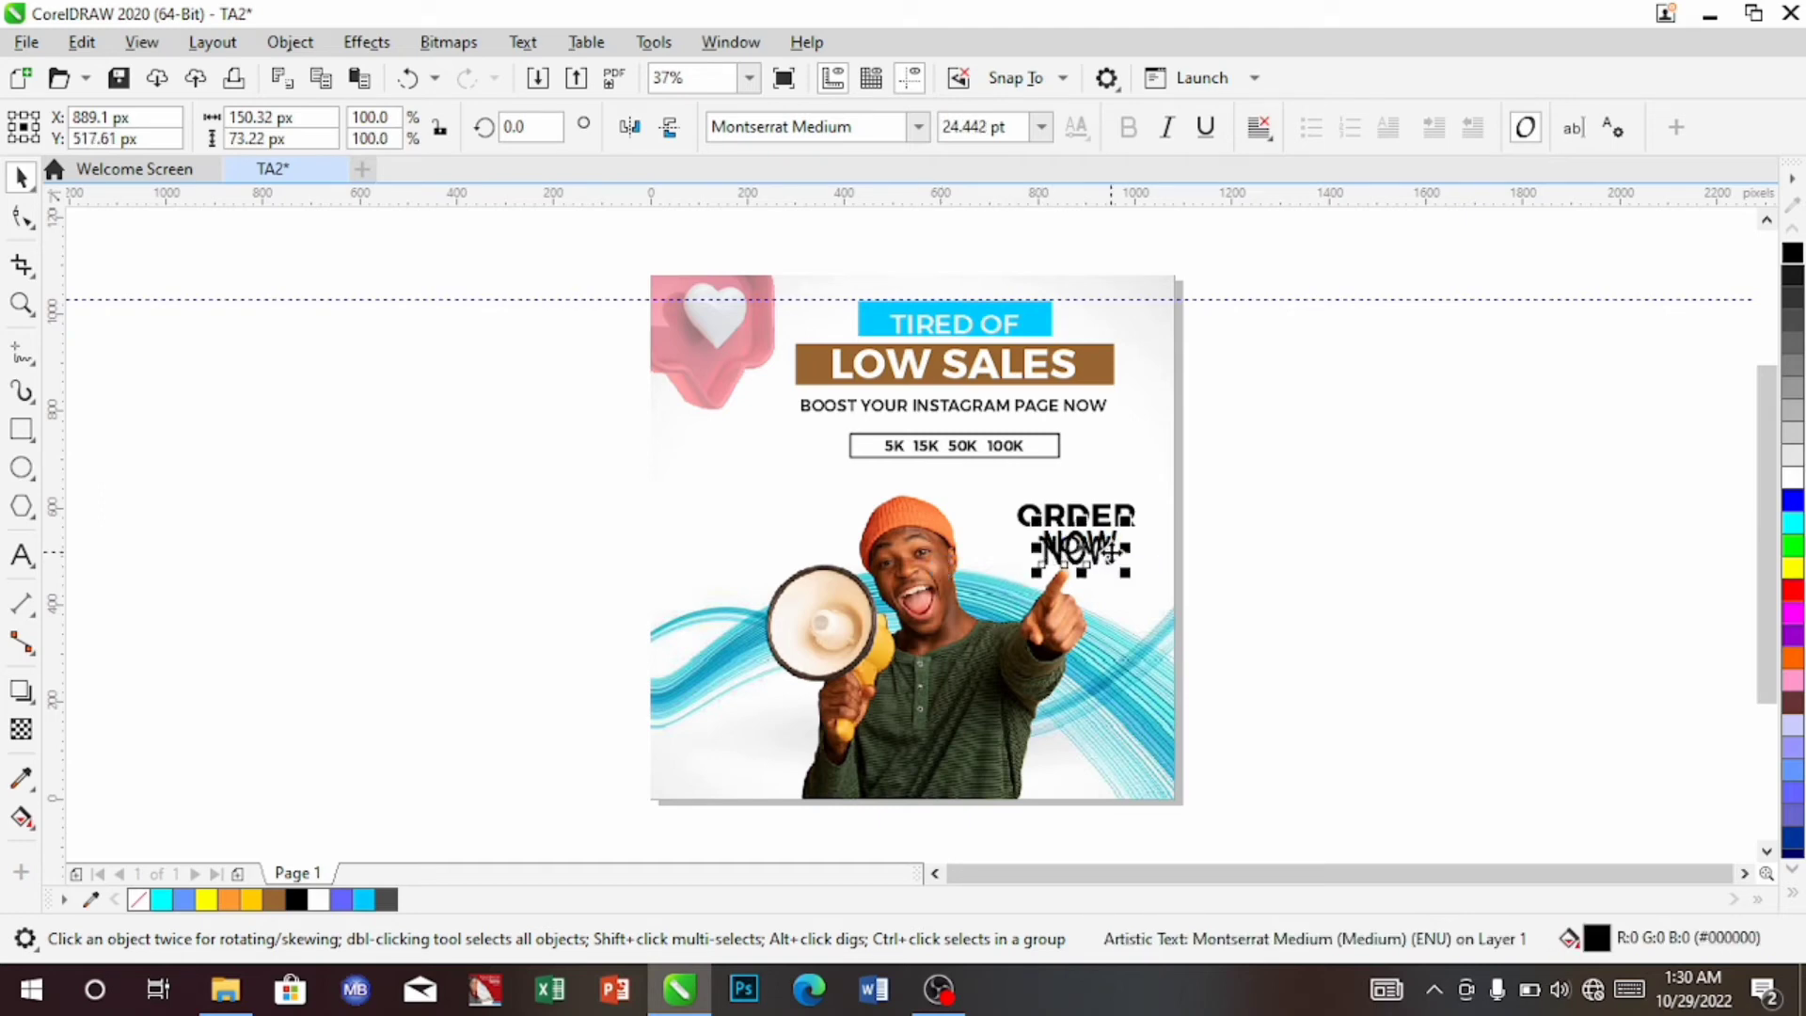
key(ctrl+z)
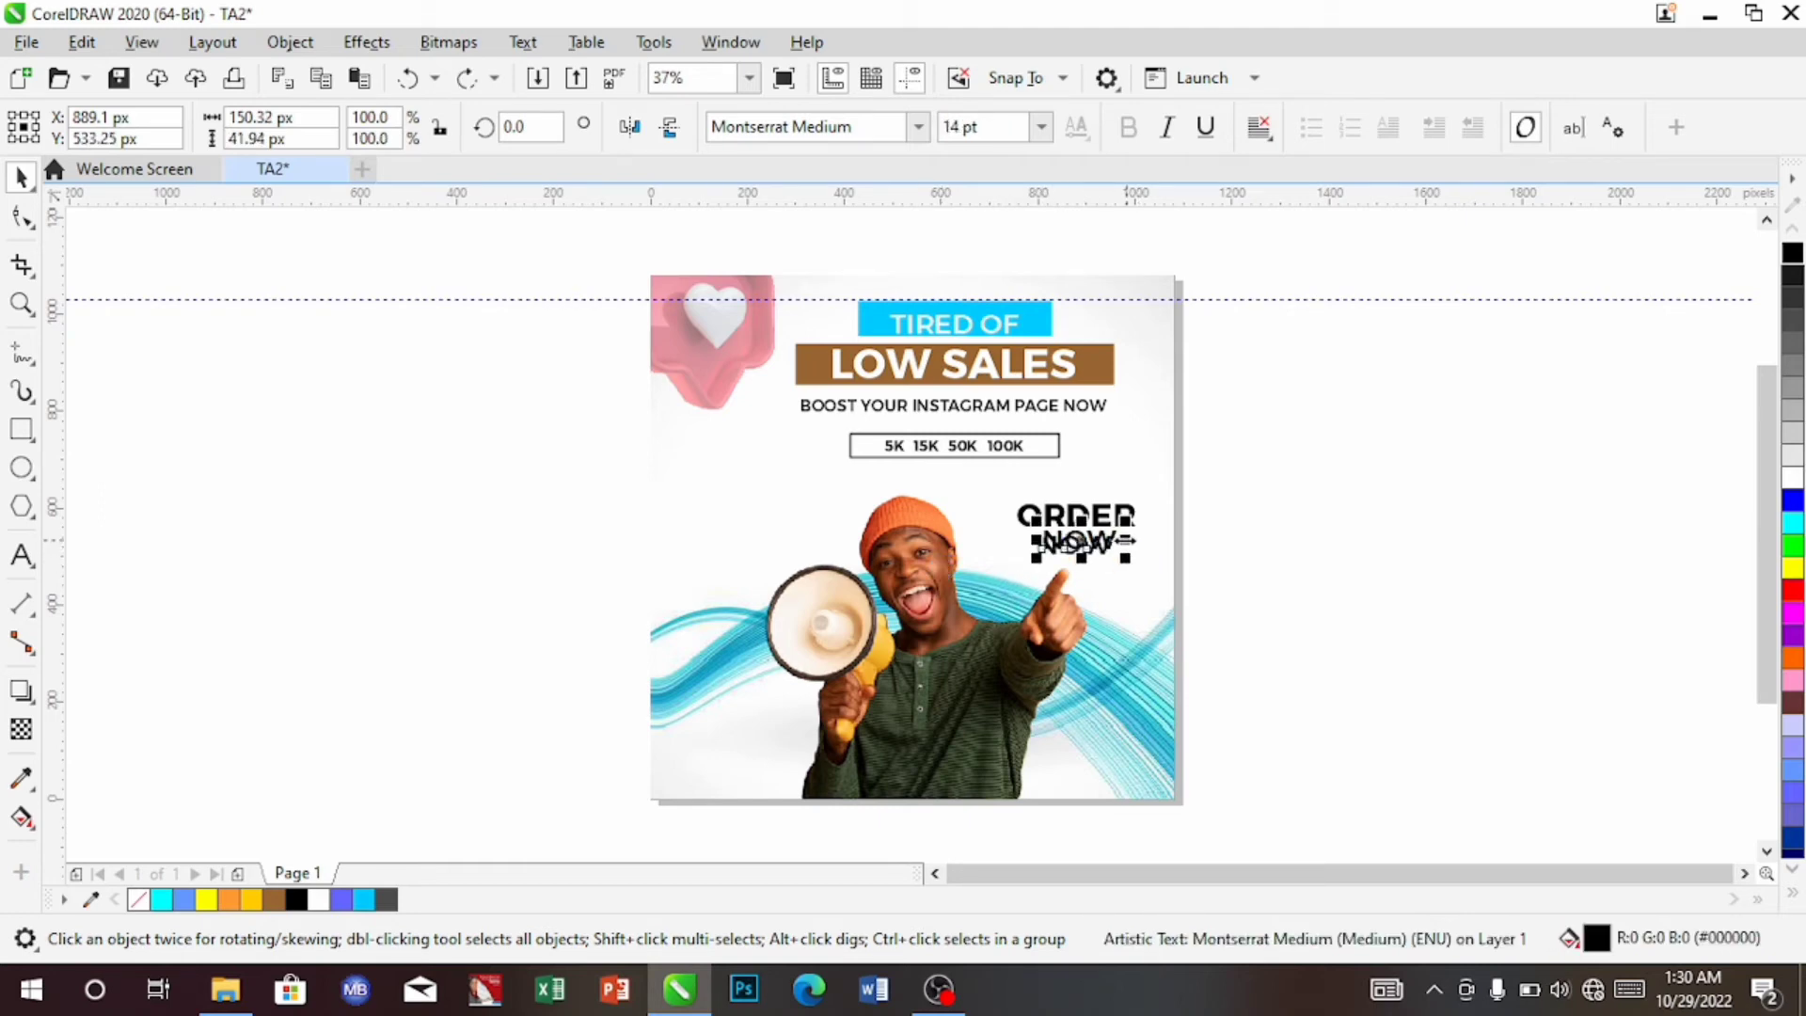
drag(1082, 541, 730, 539)
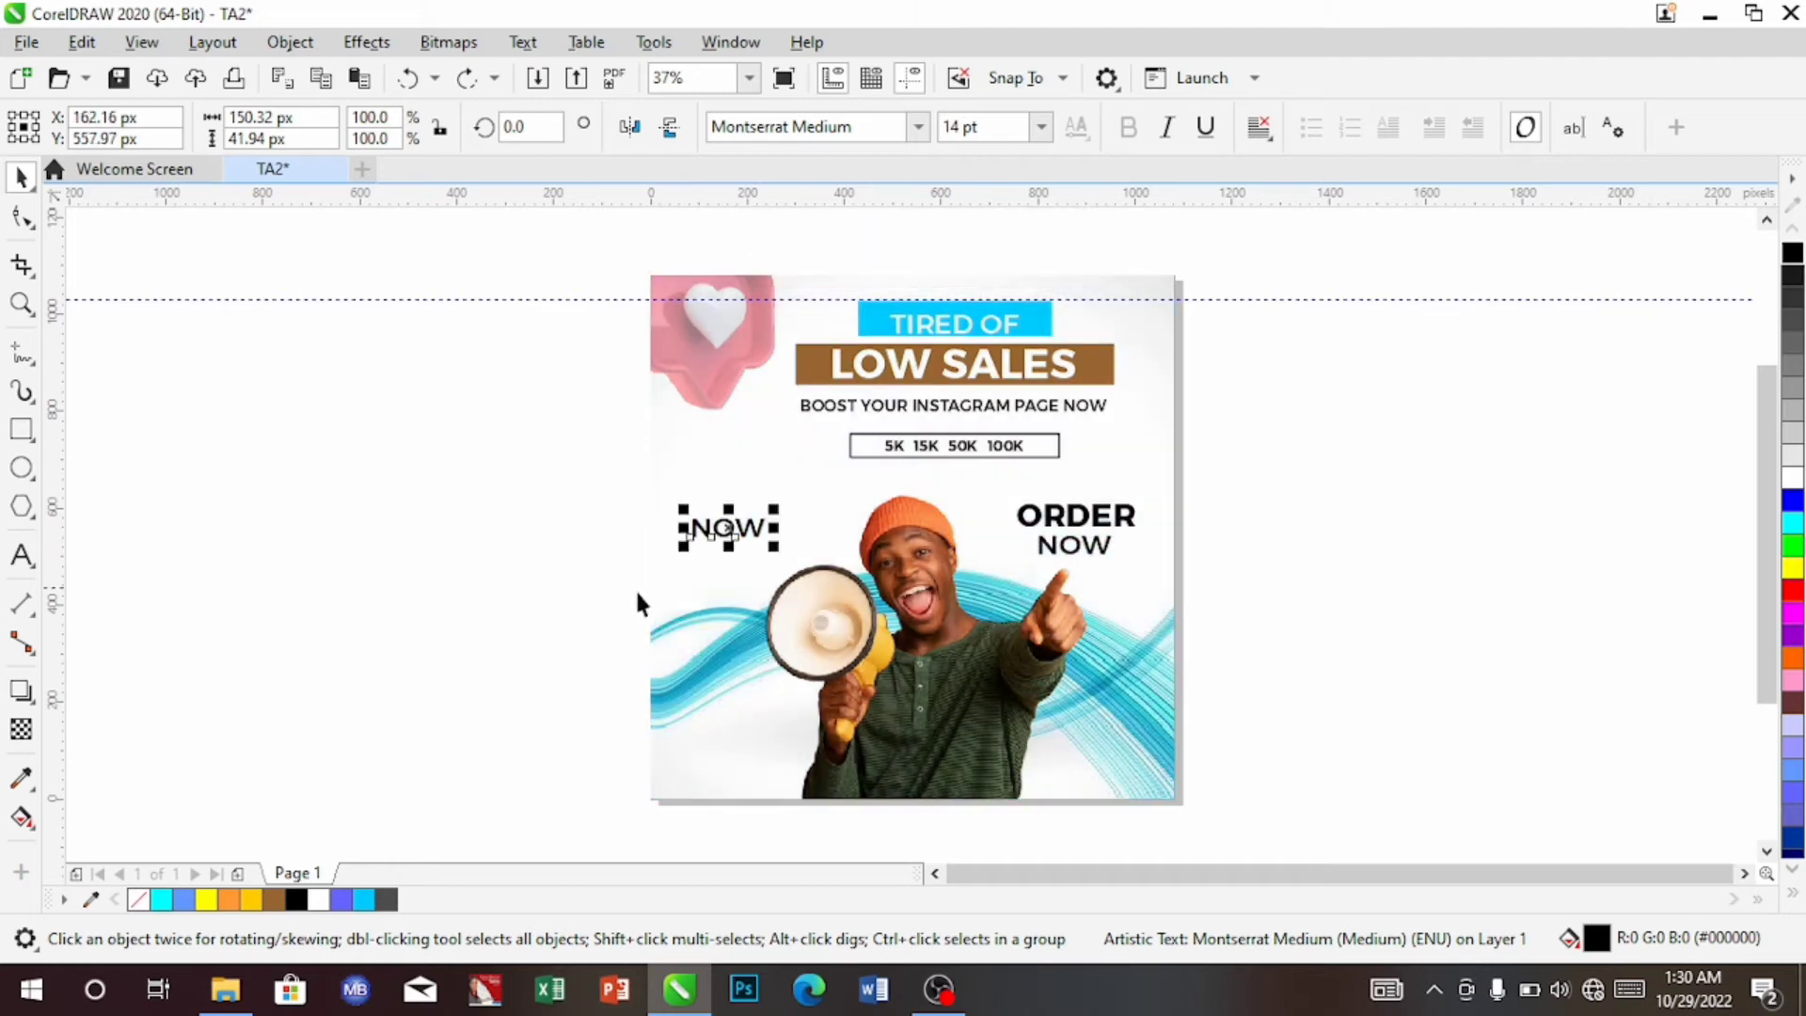
Replace the copied NOW with MOST RELIABLE / AND TRUSTED / VENDOR, centre-aligned
click(22, 556)
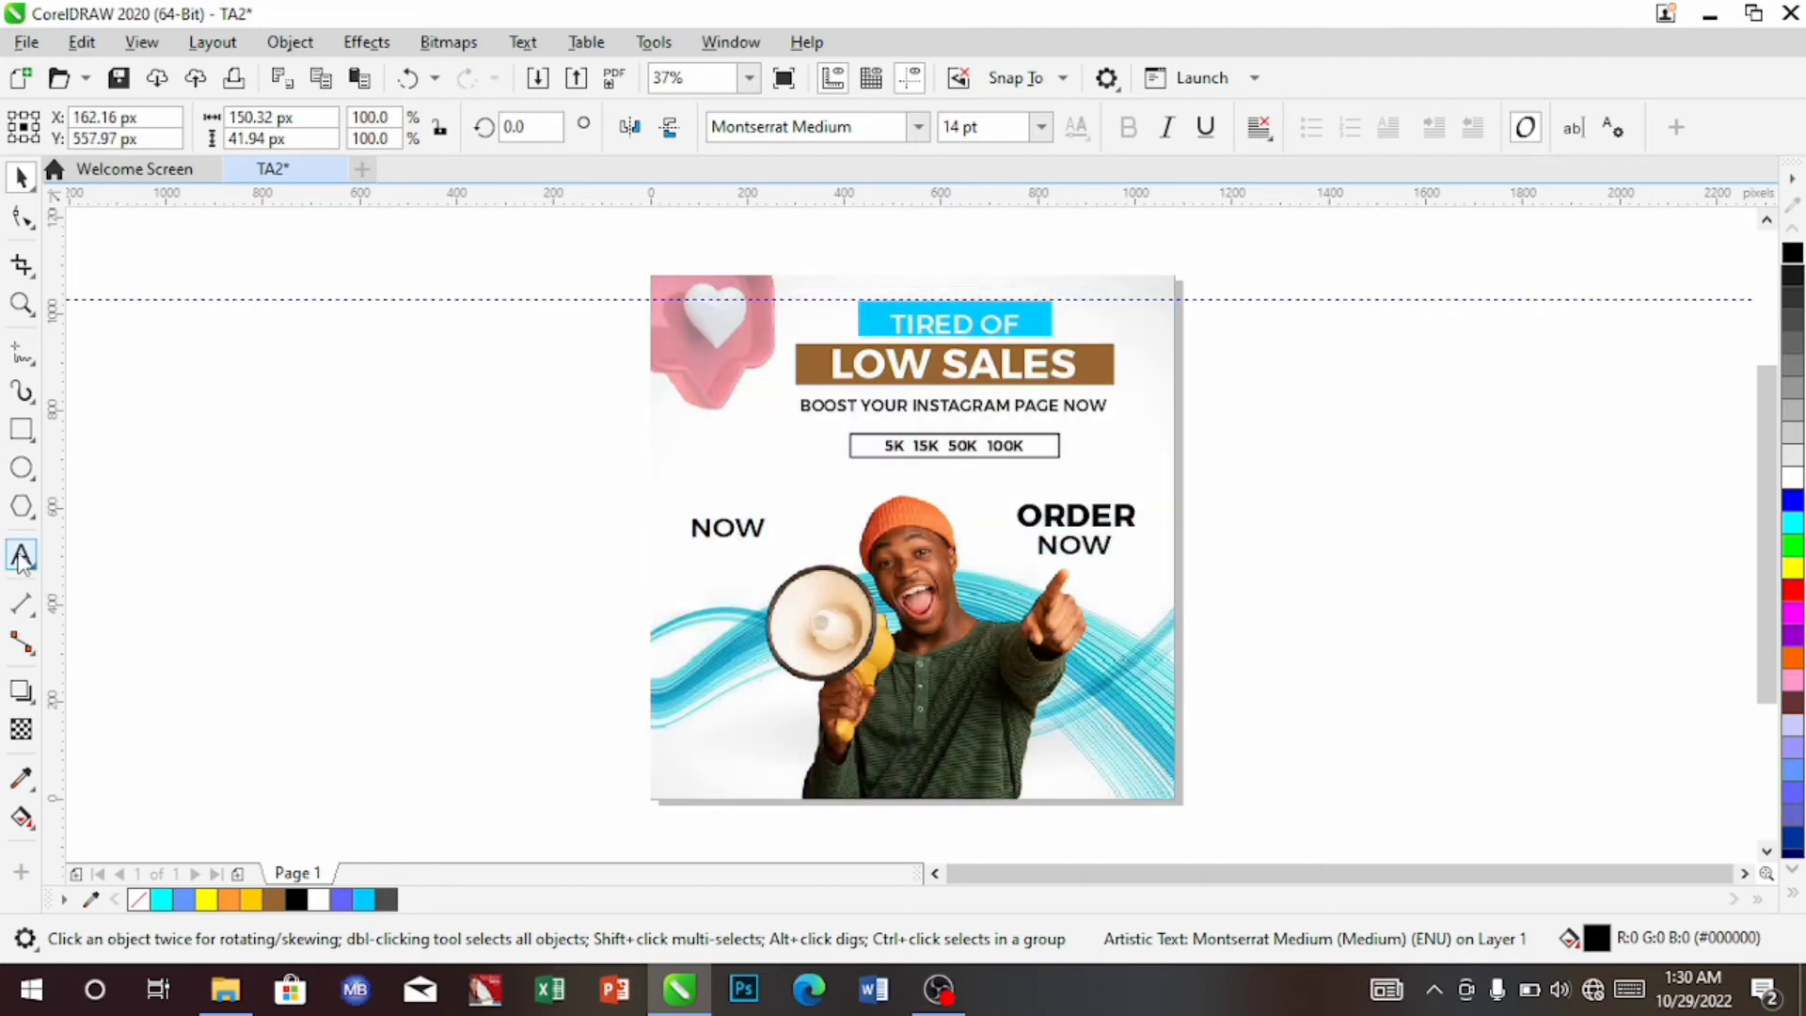
key(BackSpace)
key(BackSpace)
key(BackSpace)
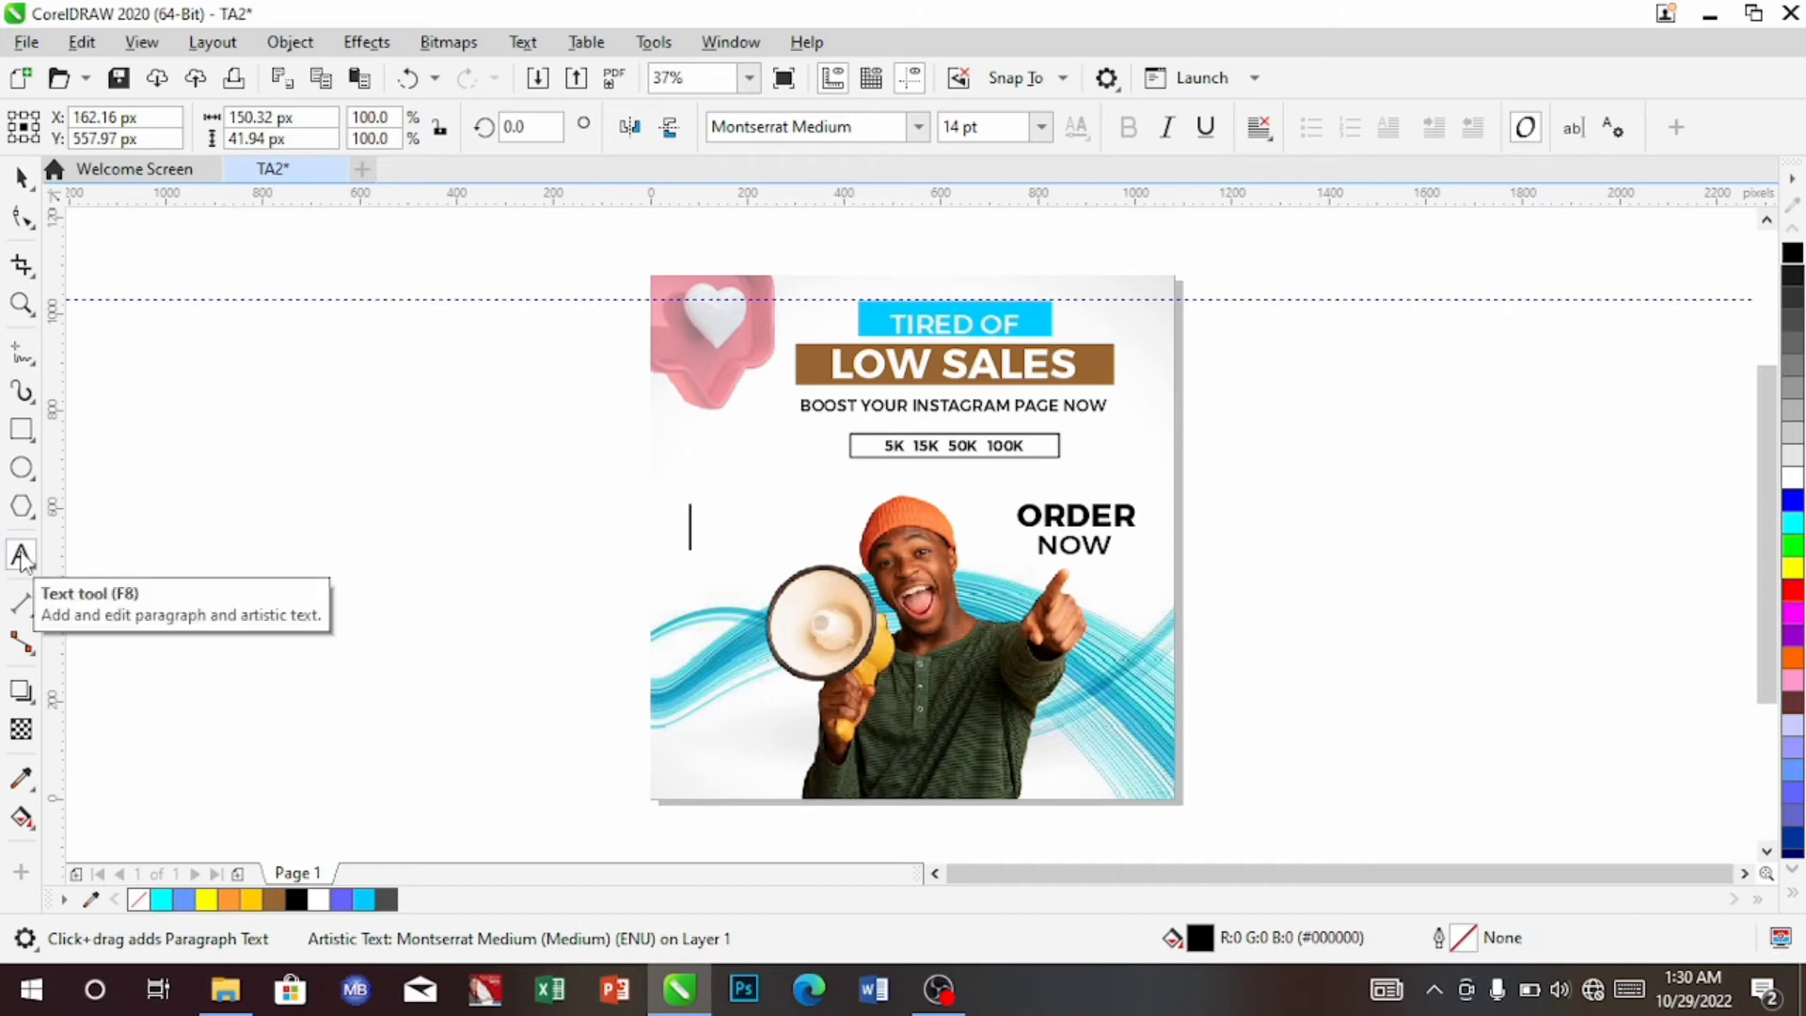
text(MOST RELIABLE AND TRUSTED VENDOR)
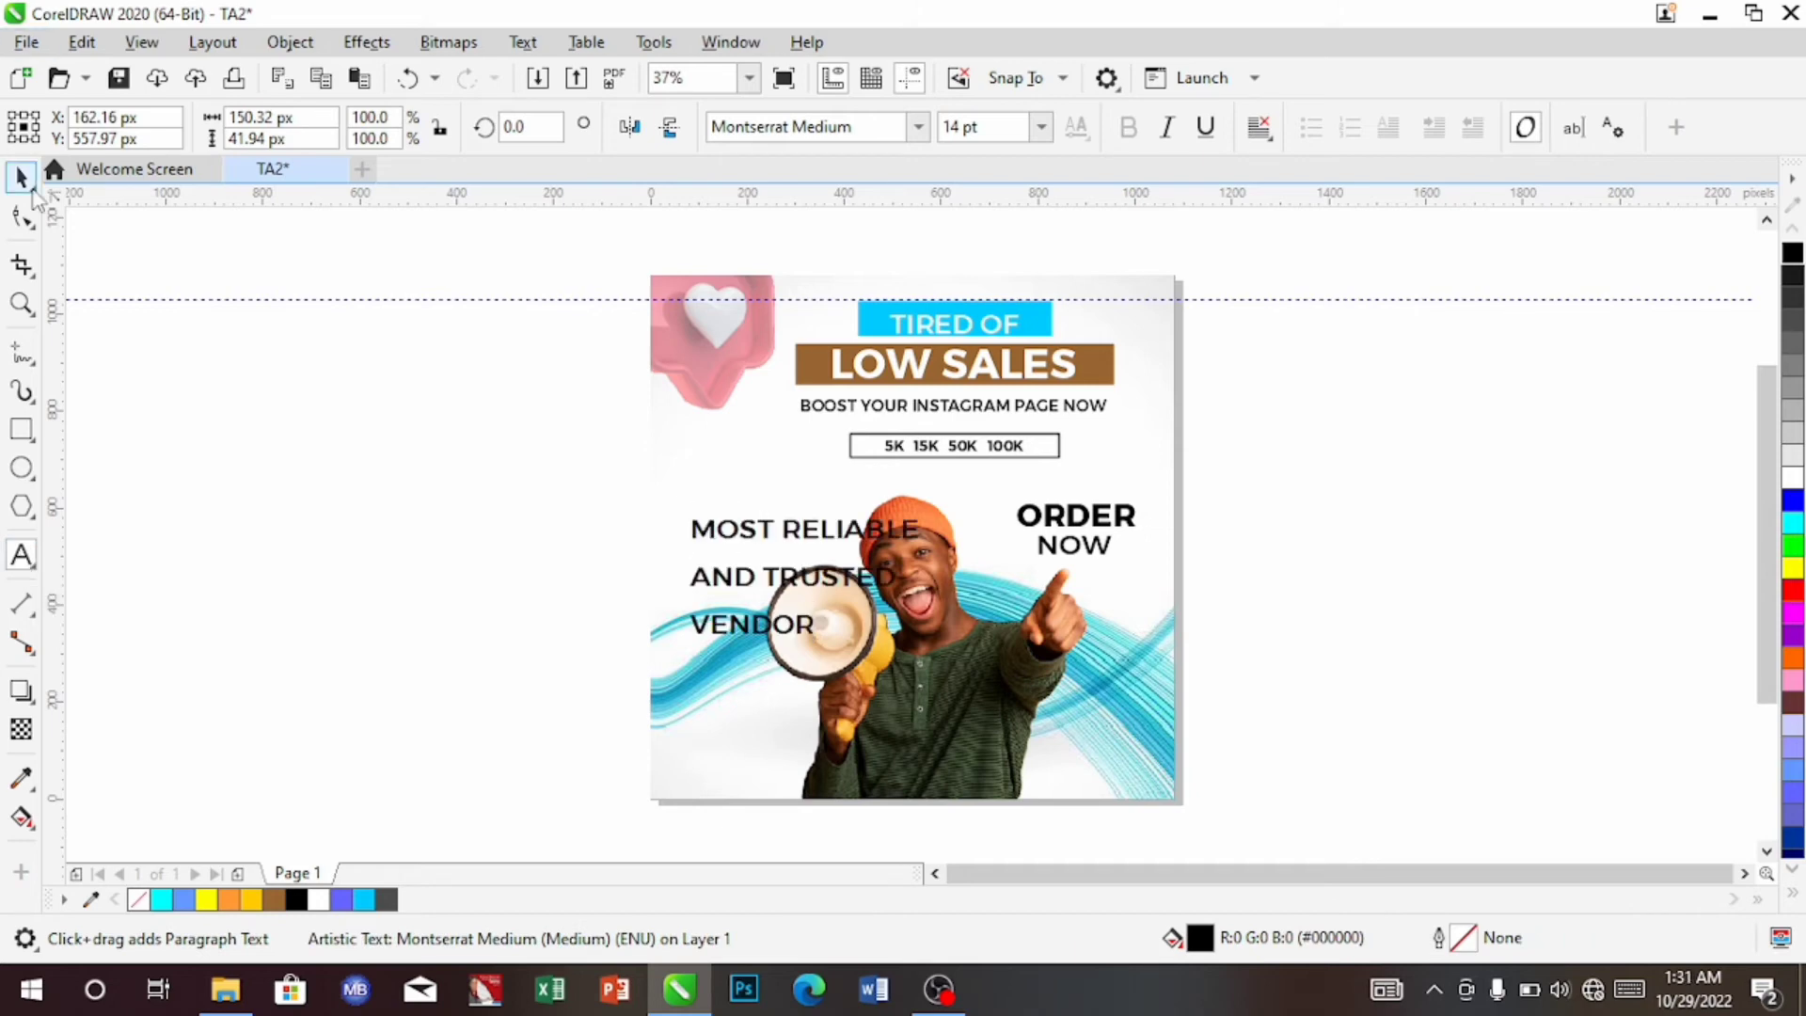
click(22, 178)
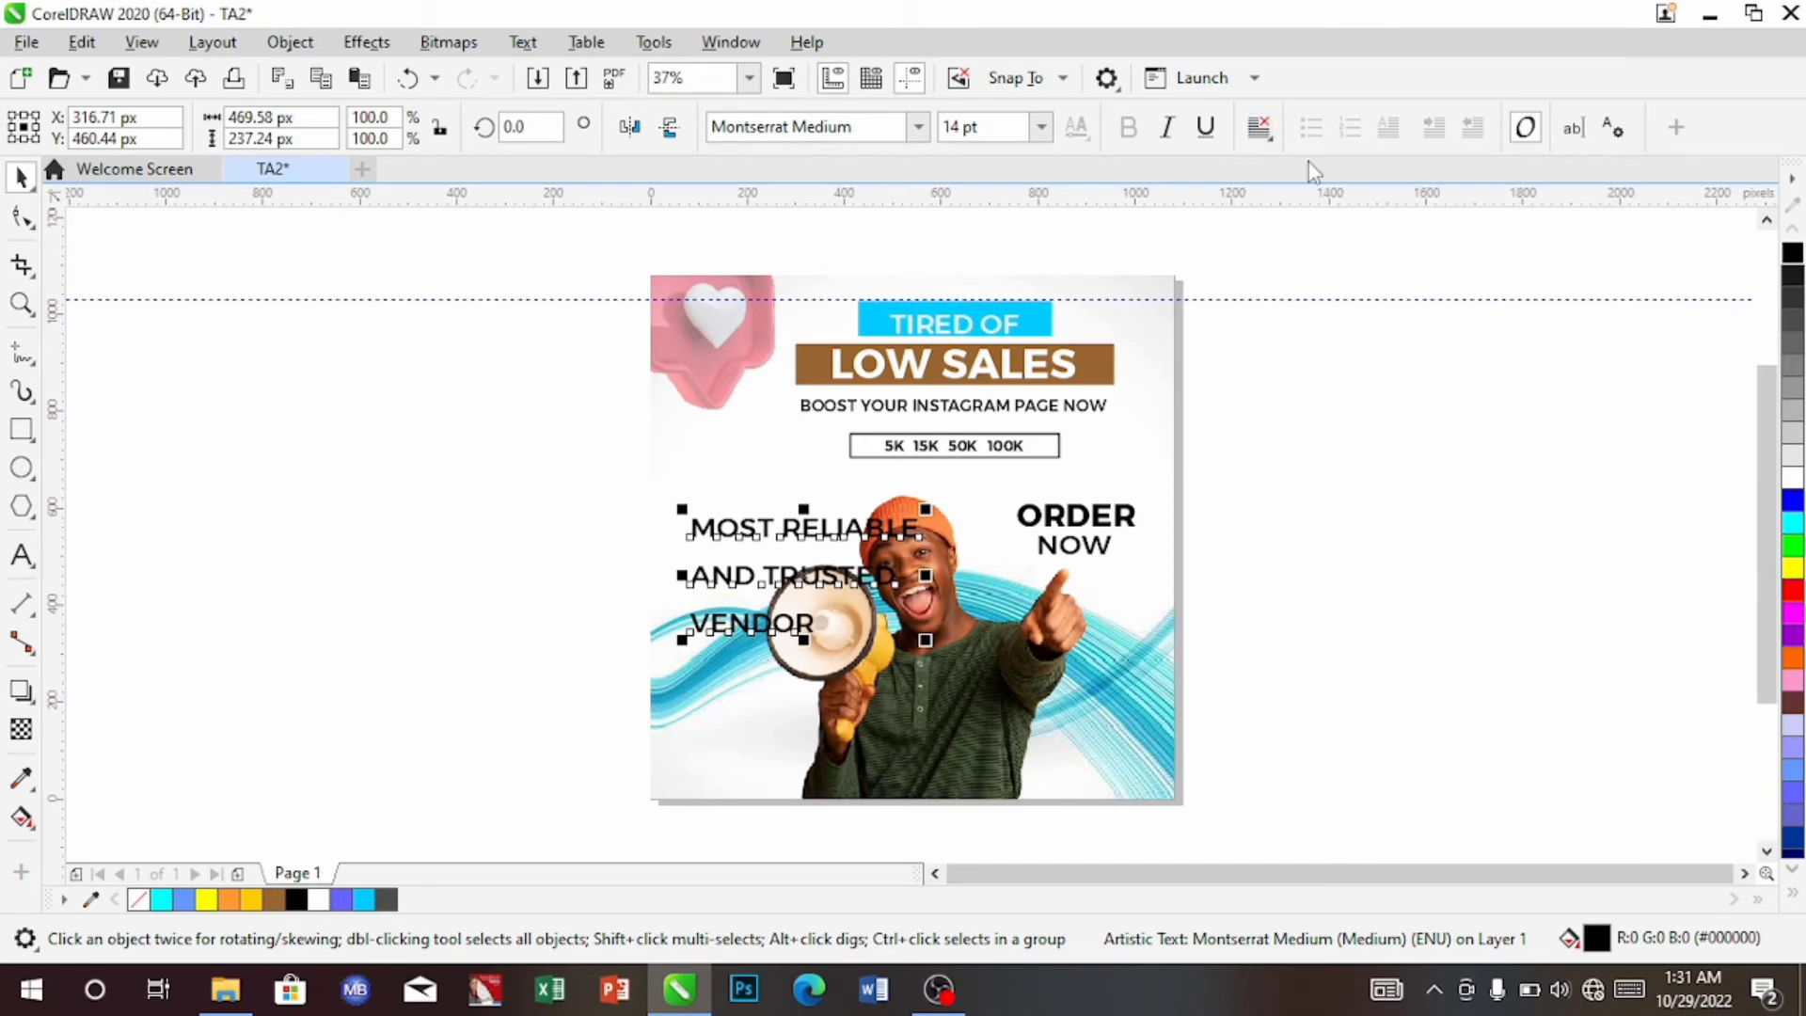
click(1252, 133)
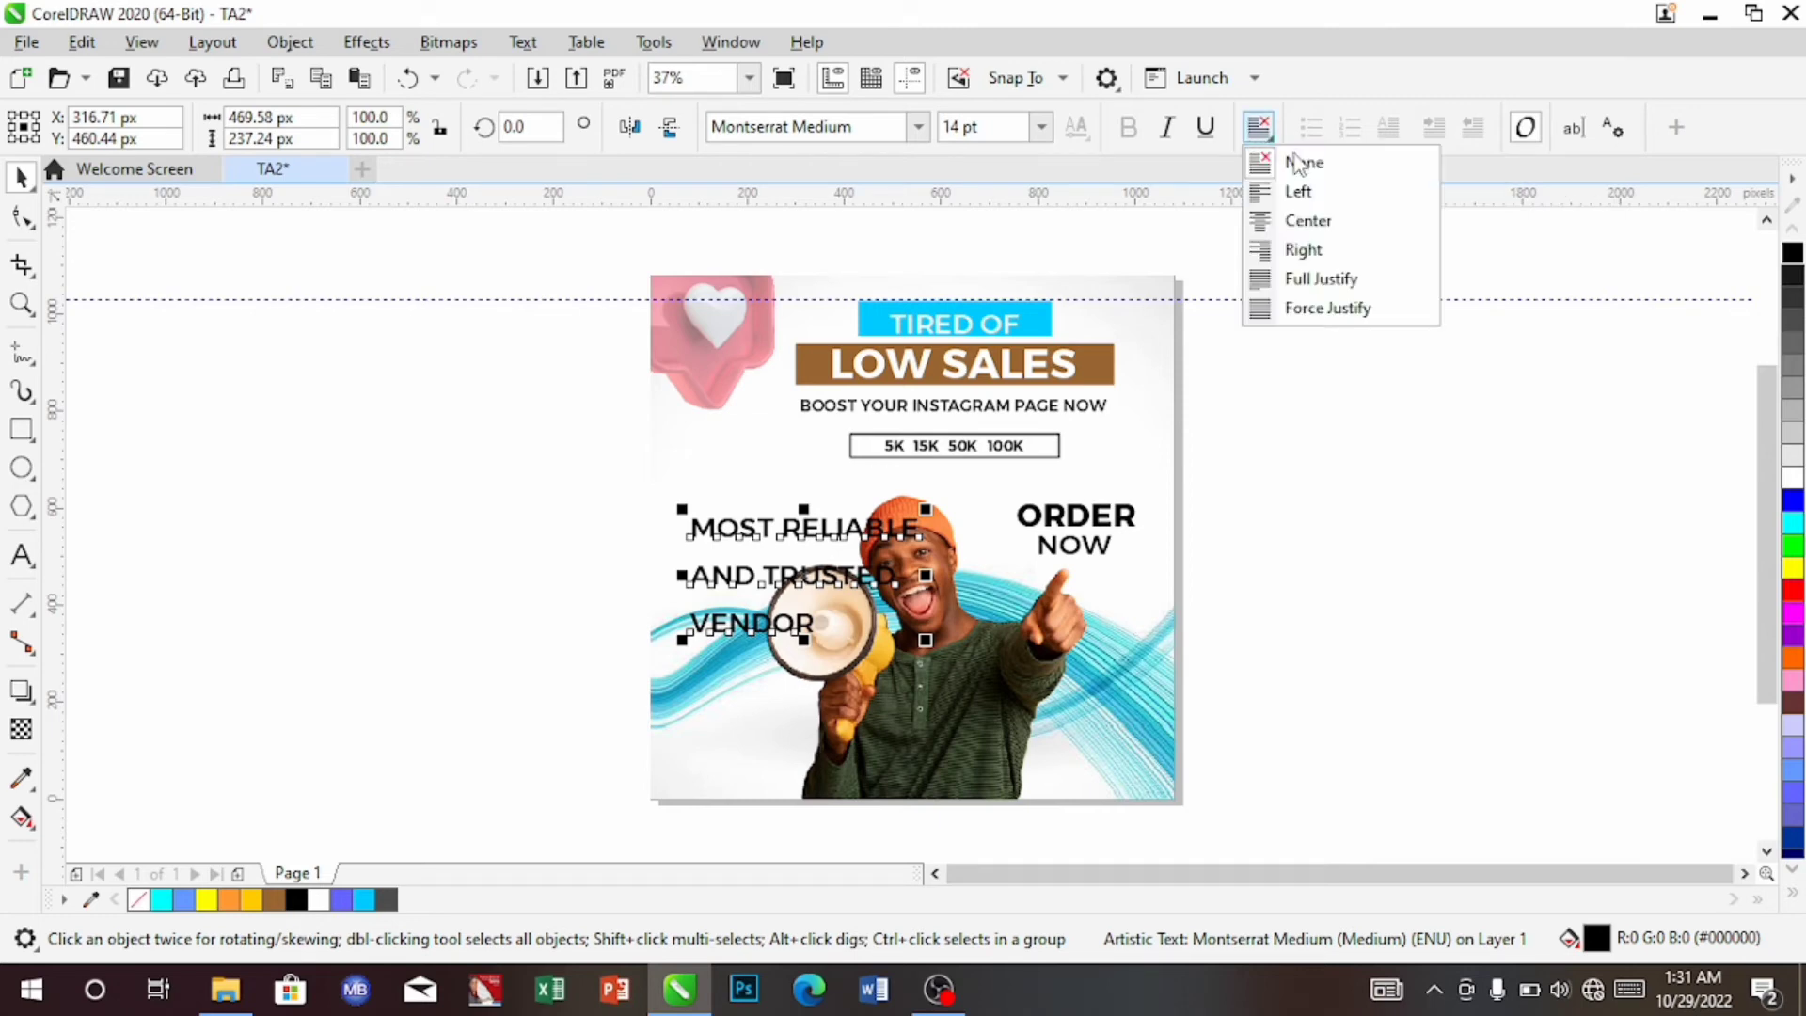
click(1301, 223)
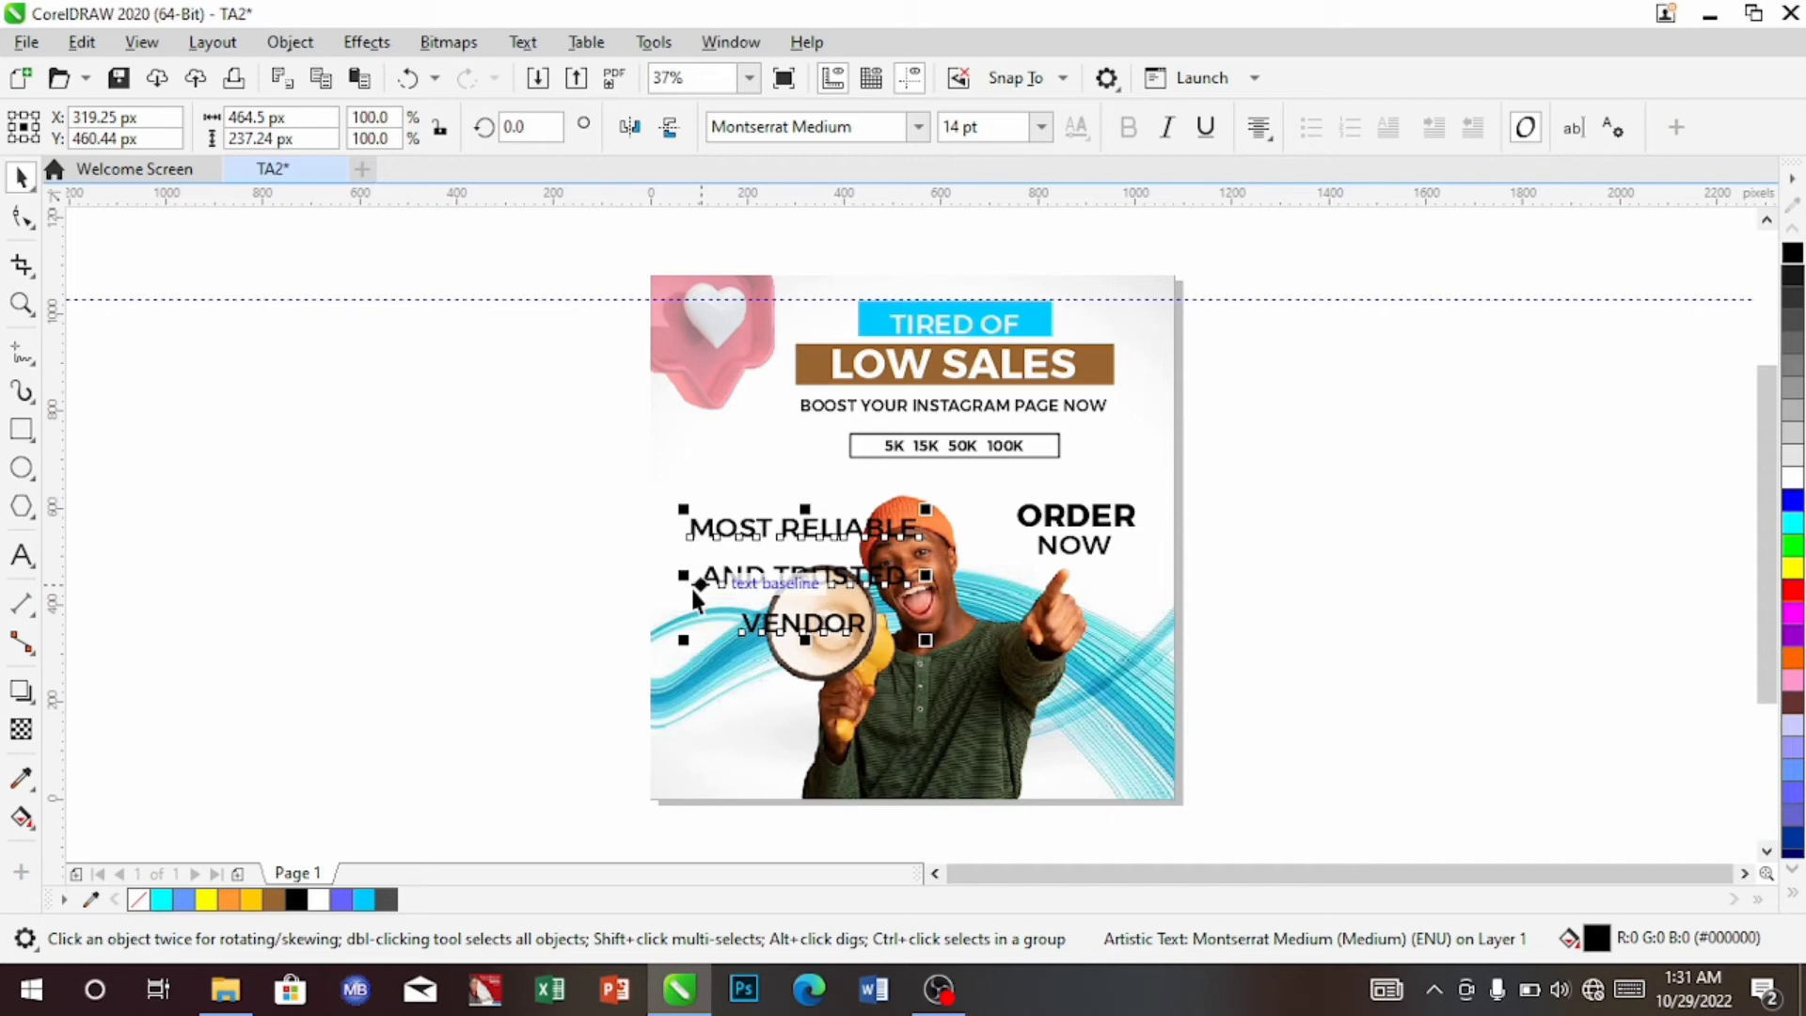
Tighten the tagline's letter and line spacing using the Shape tool's spacing arrows
click(18, 221)
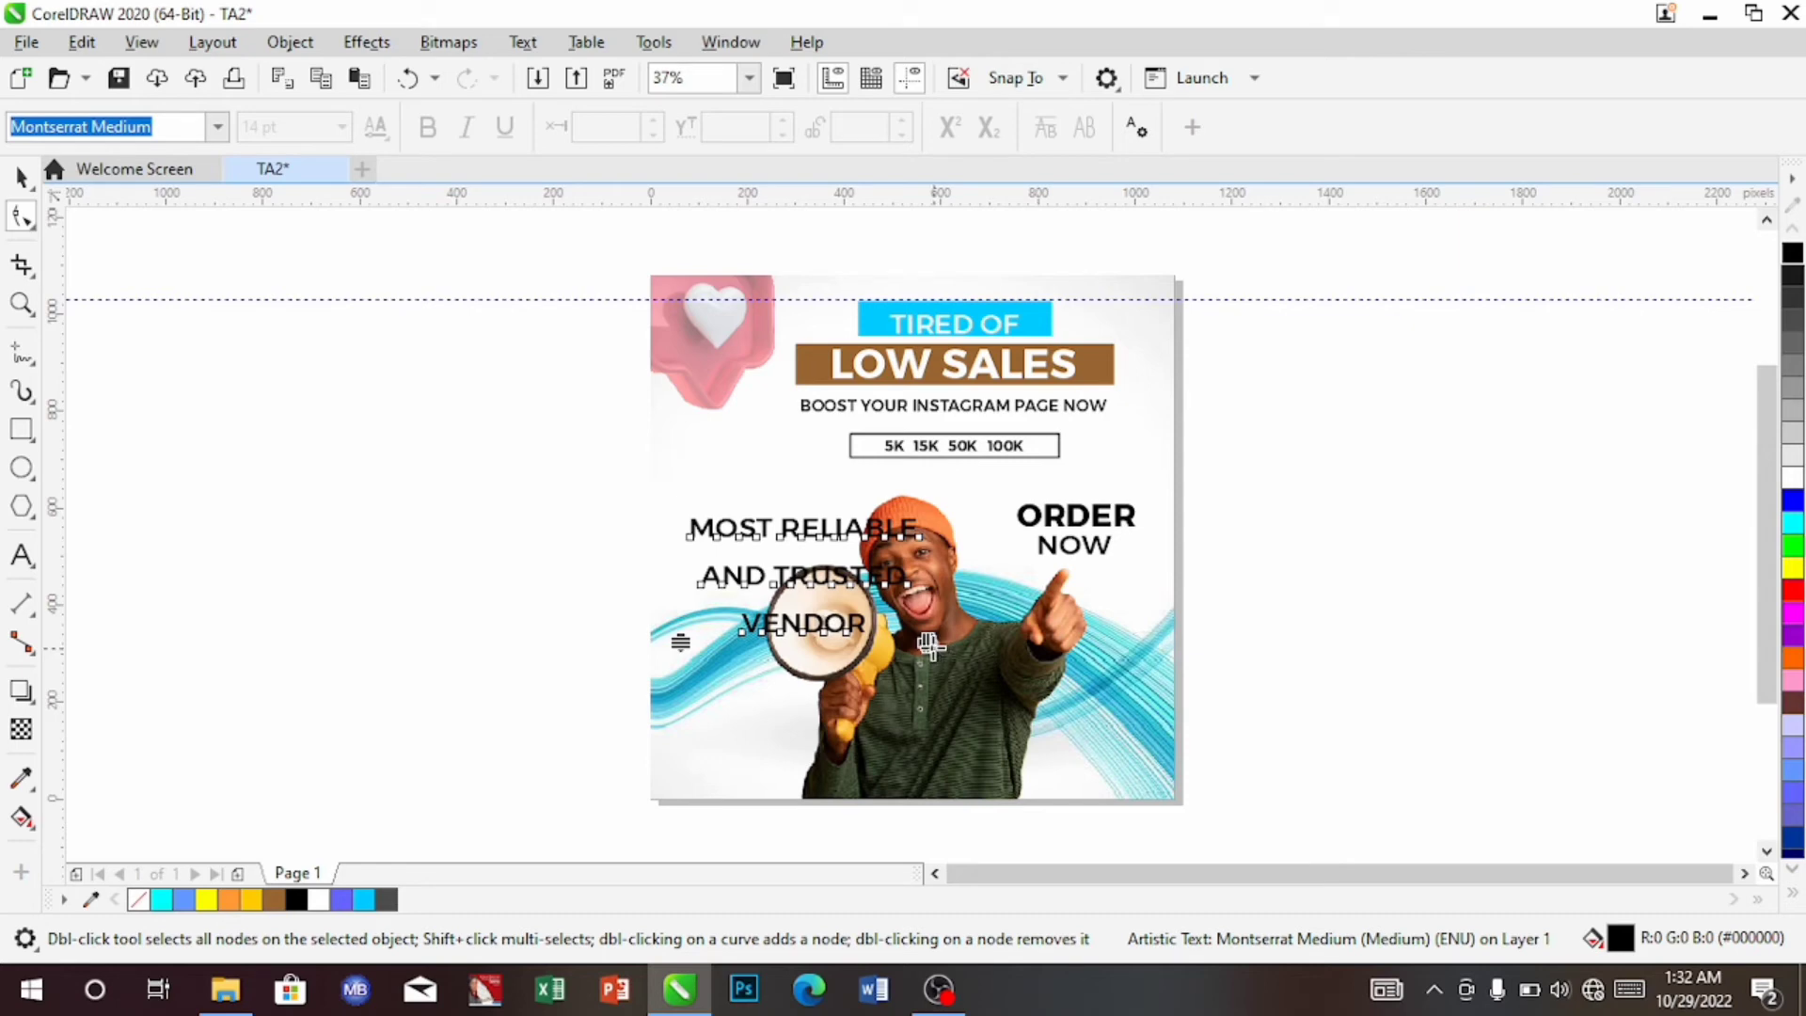
drag(928, 643, 882, 649)
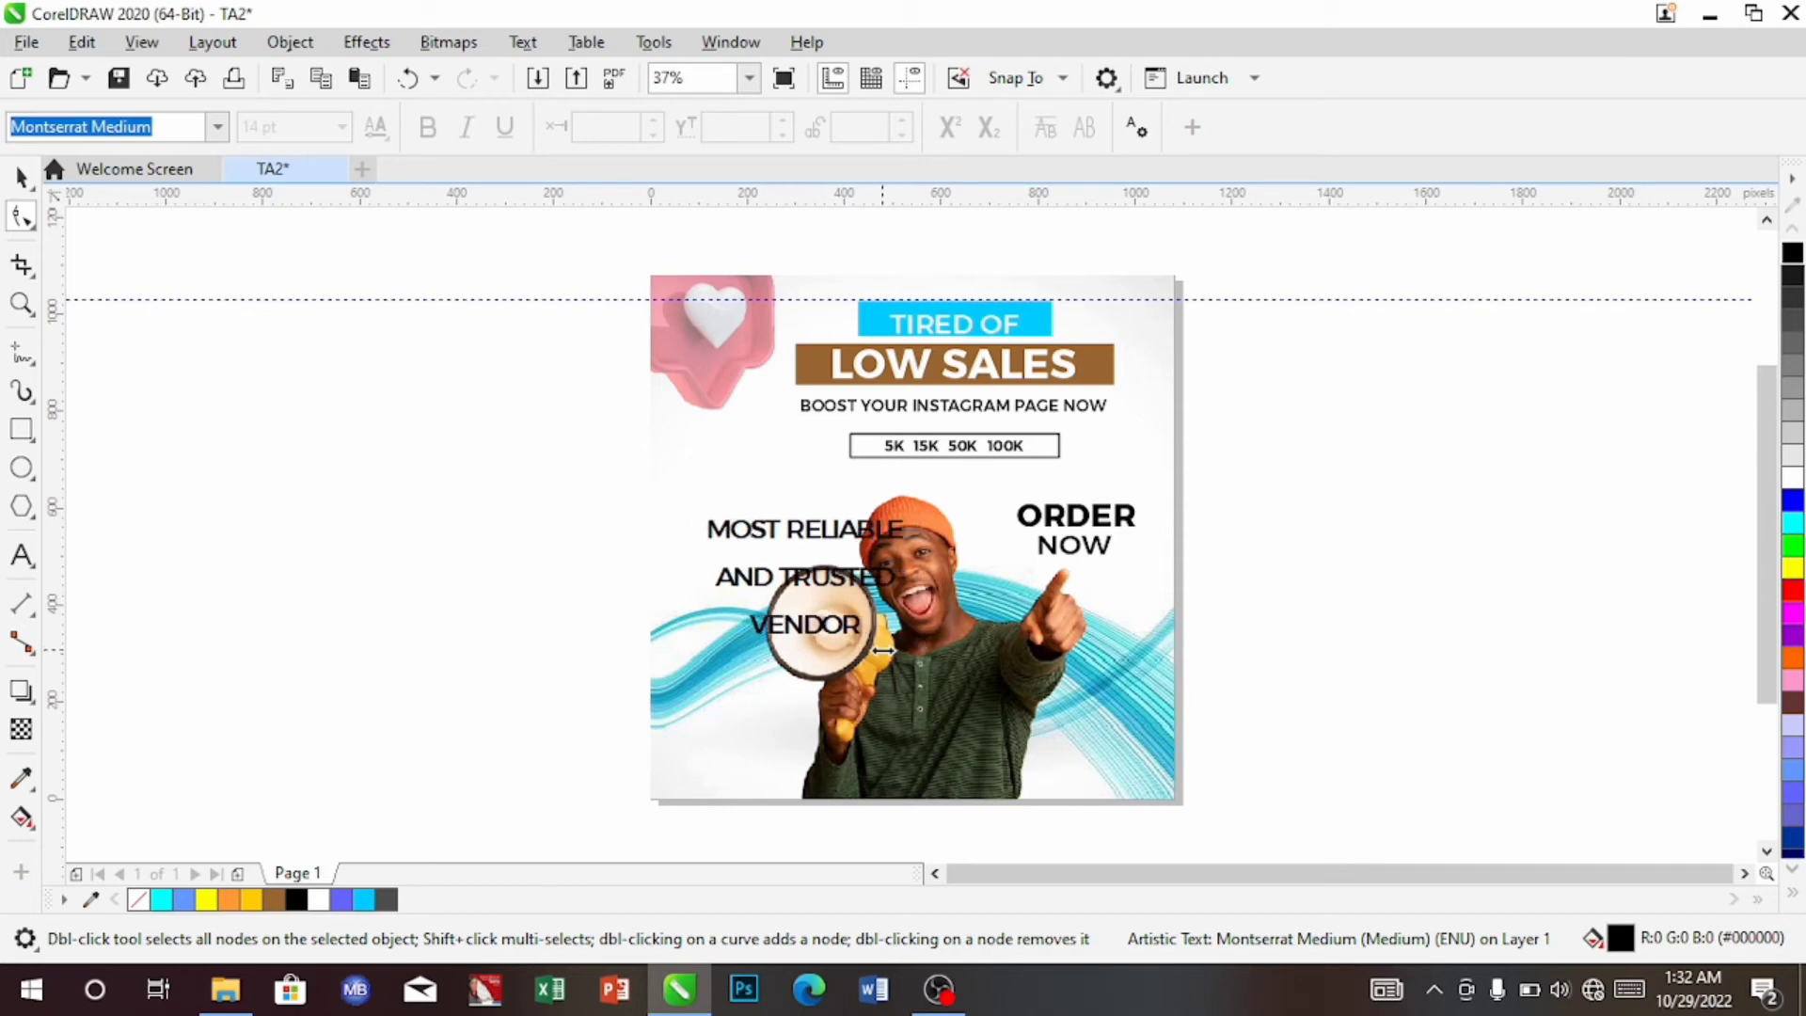
drag(882, 650, 884, 649)
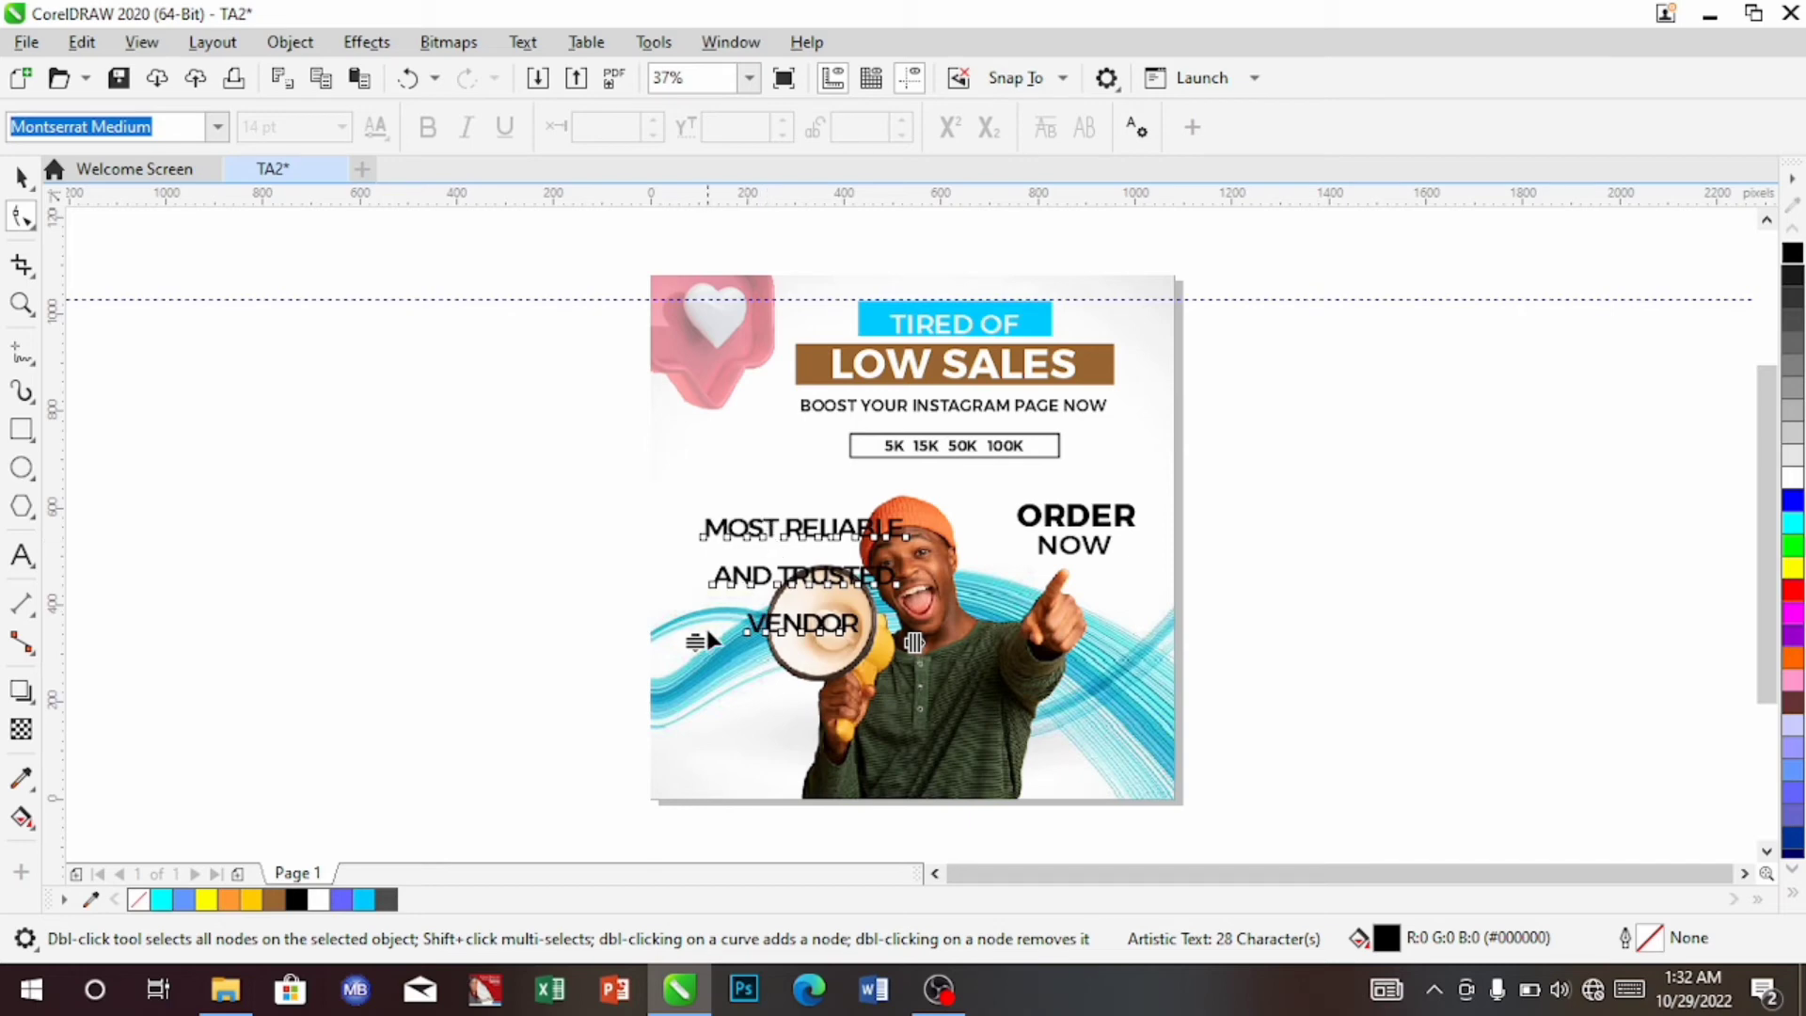
drag(696, 641, 706, 592)
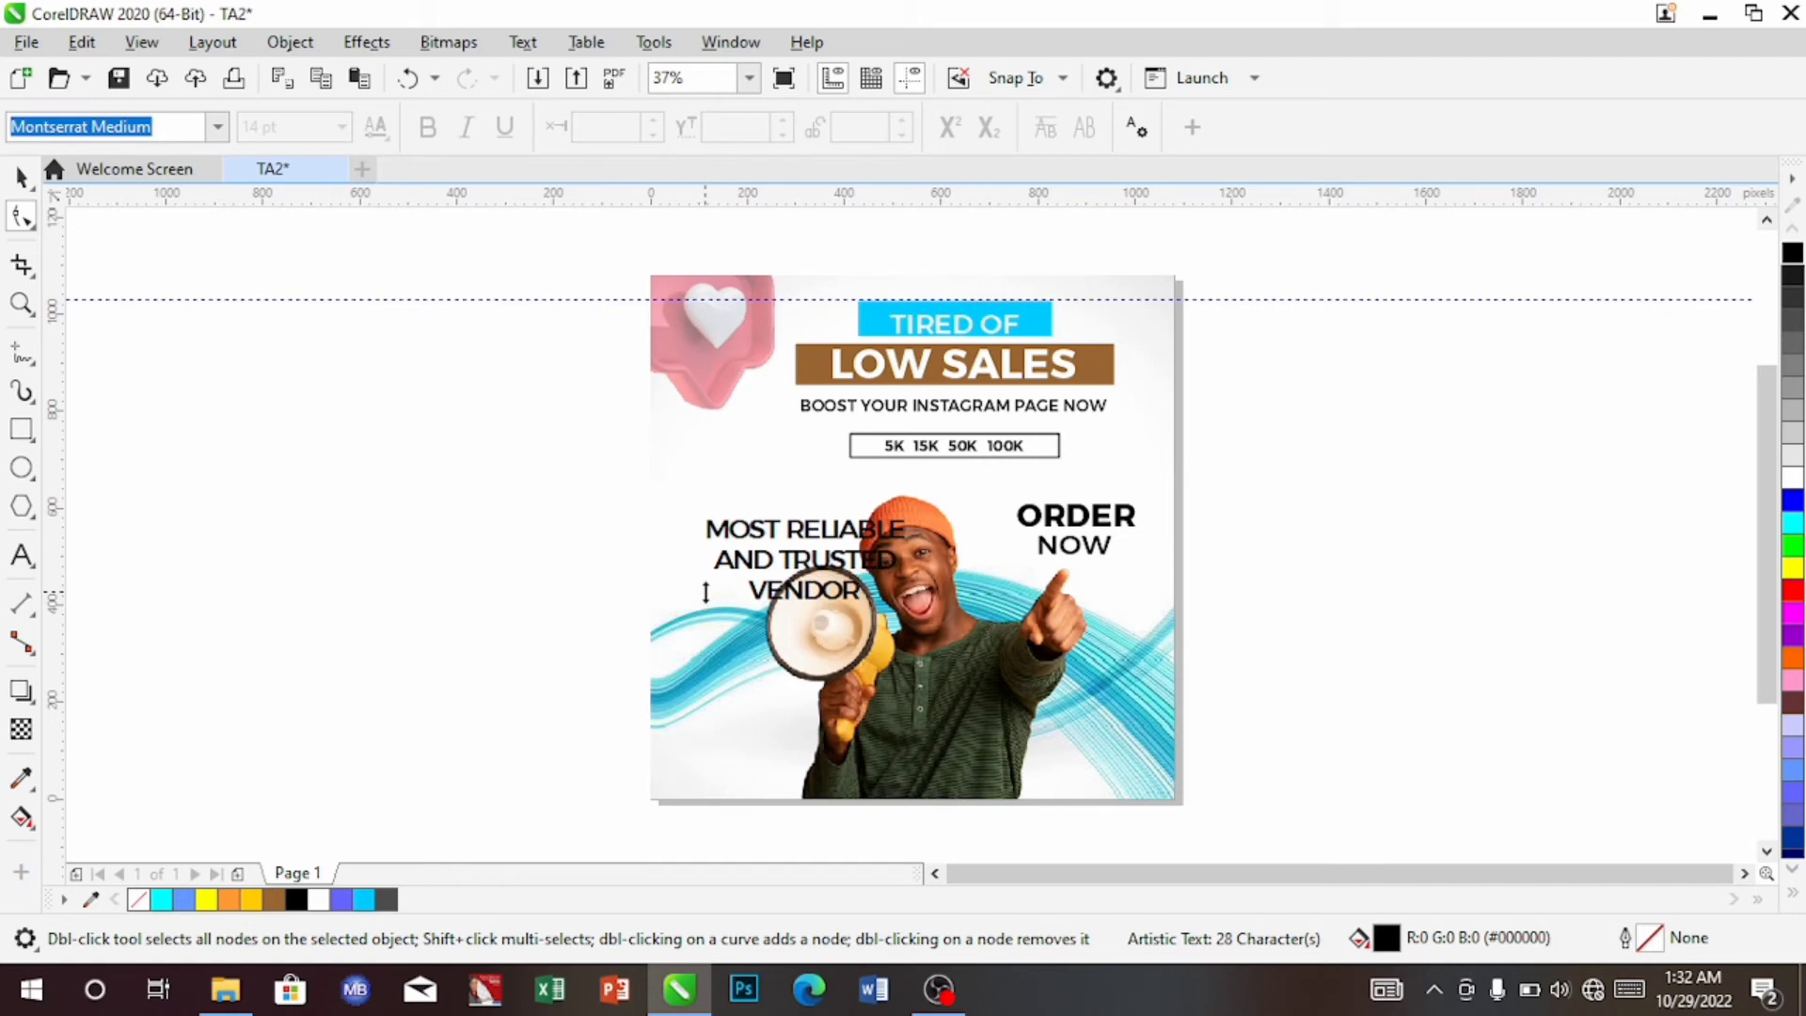
drag(706, 591, 705, 584)
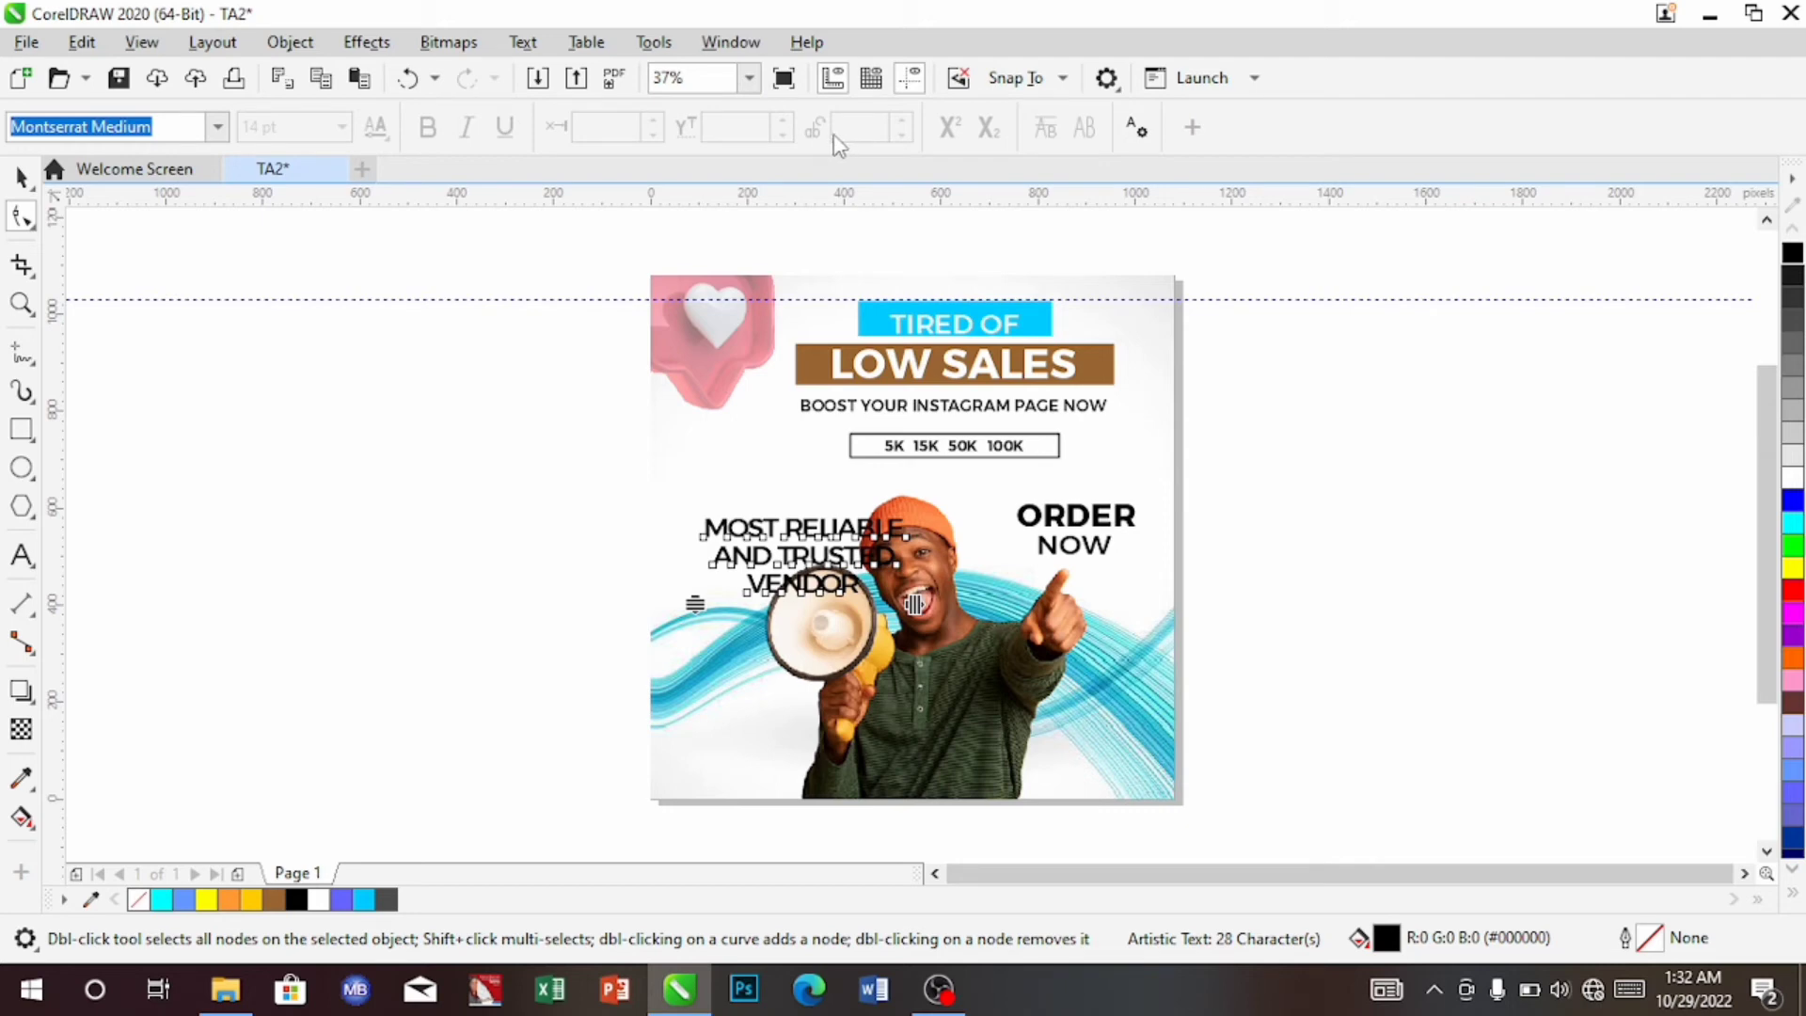
Set the tagline to Montserrat Medium Italic at 8 pt
click(21, 181)
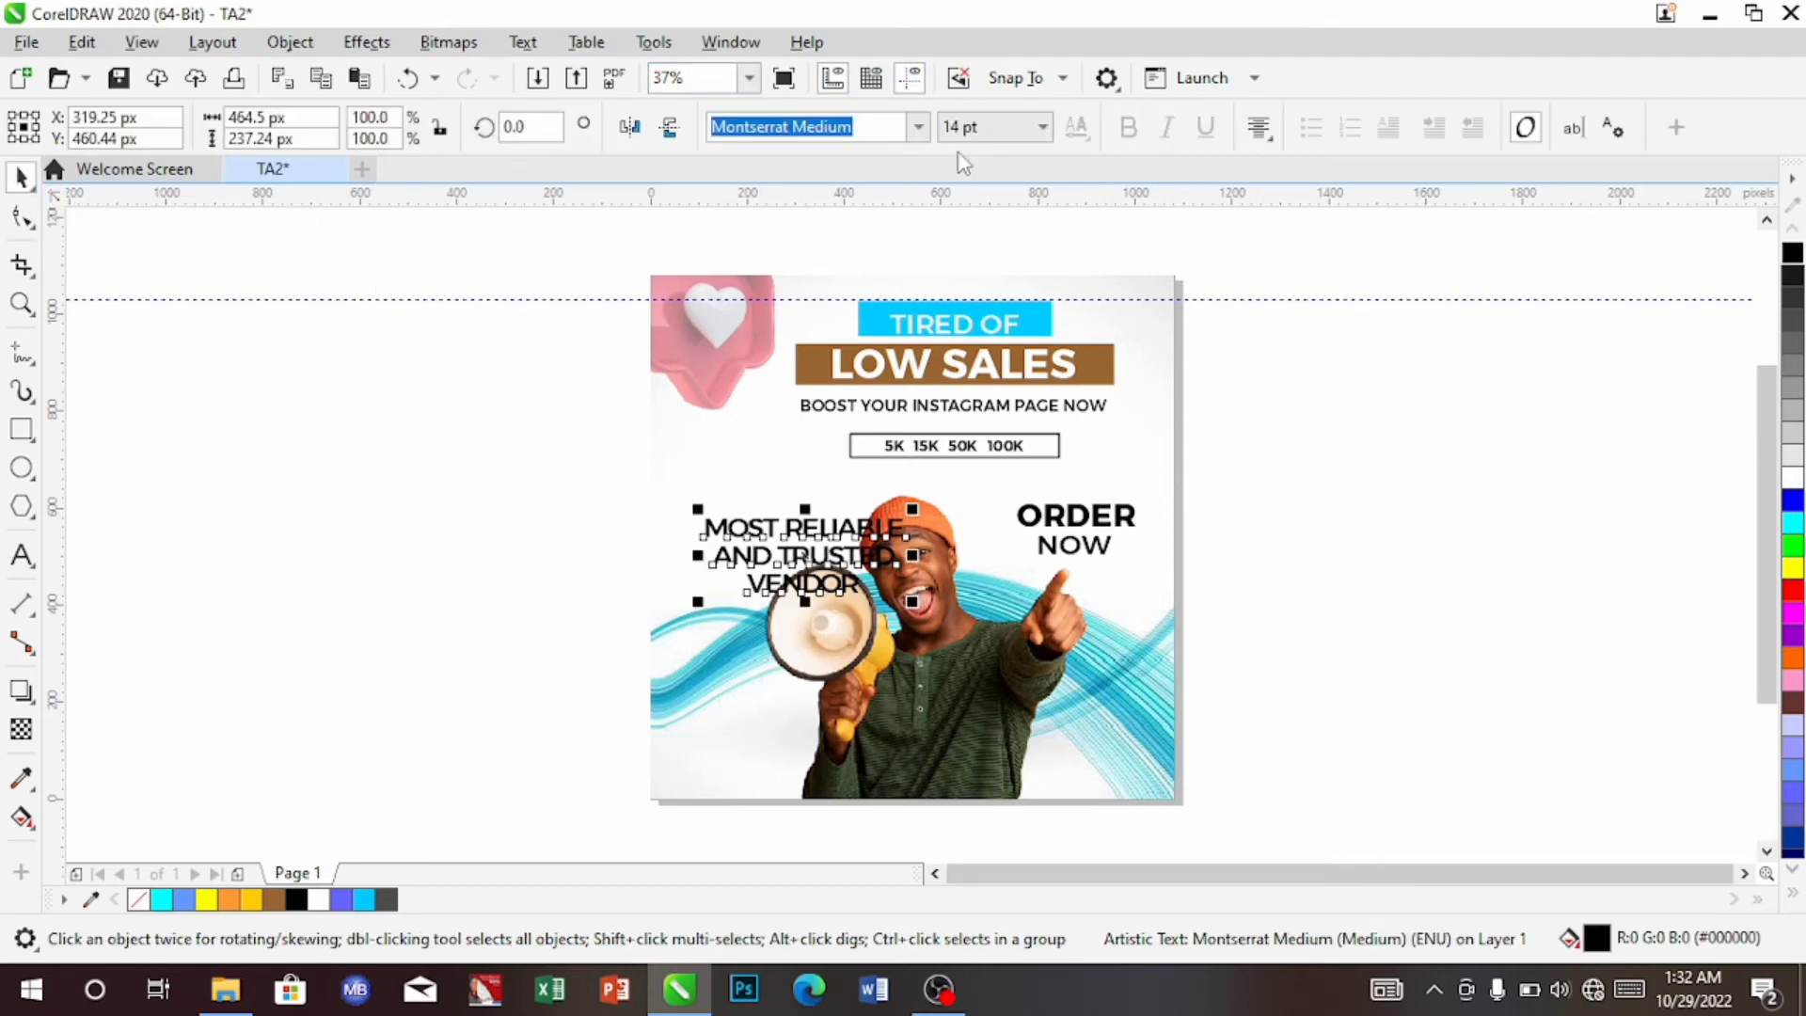
click(919, 129)
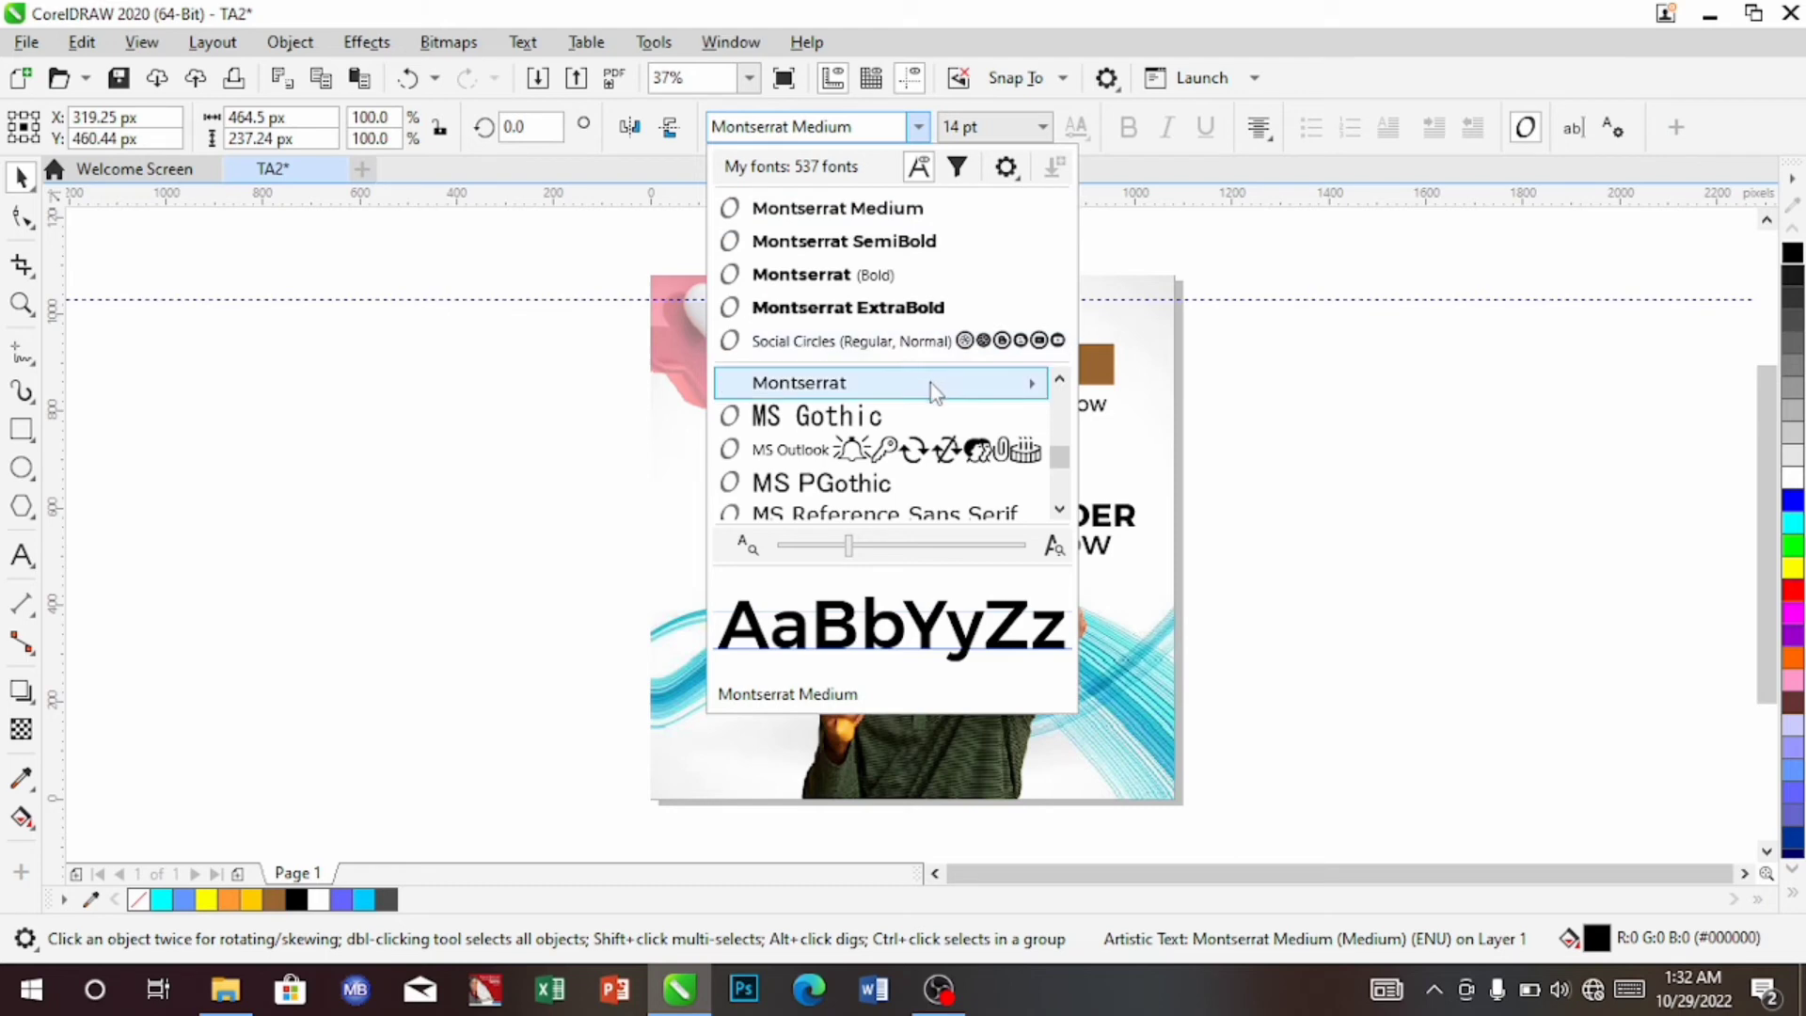
mouse_move(1043, 396)
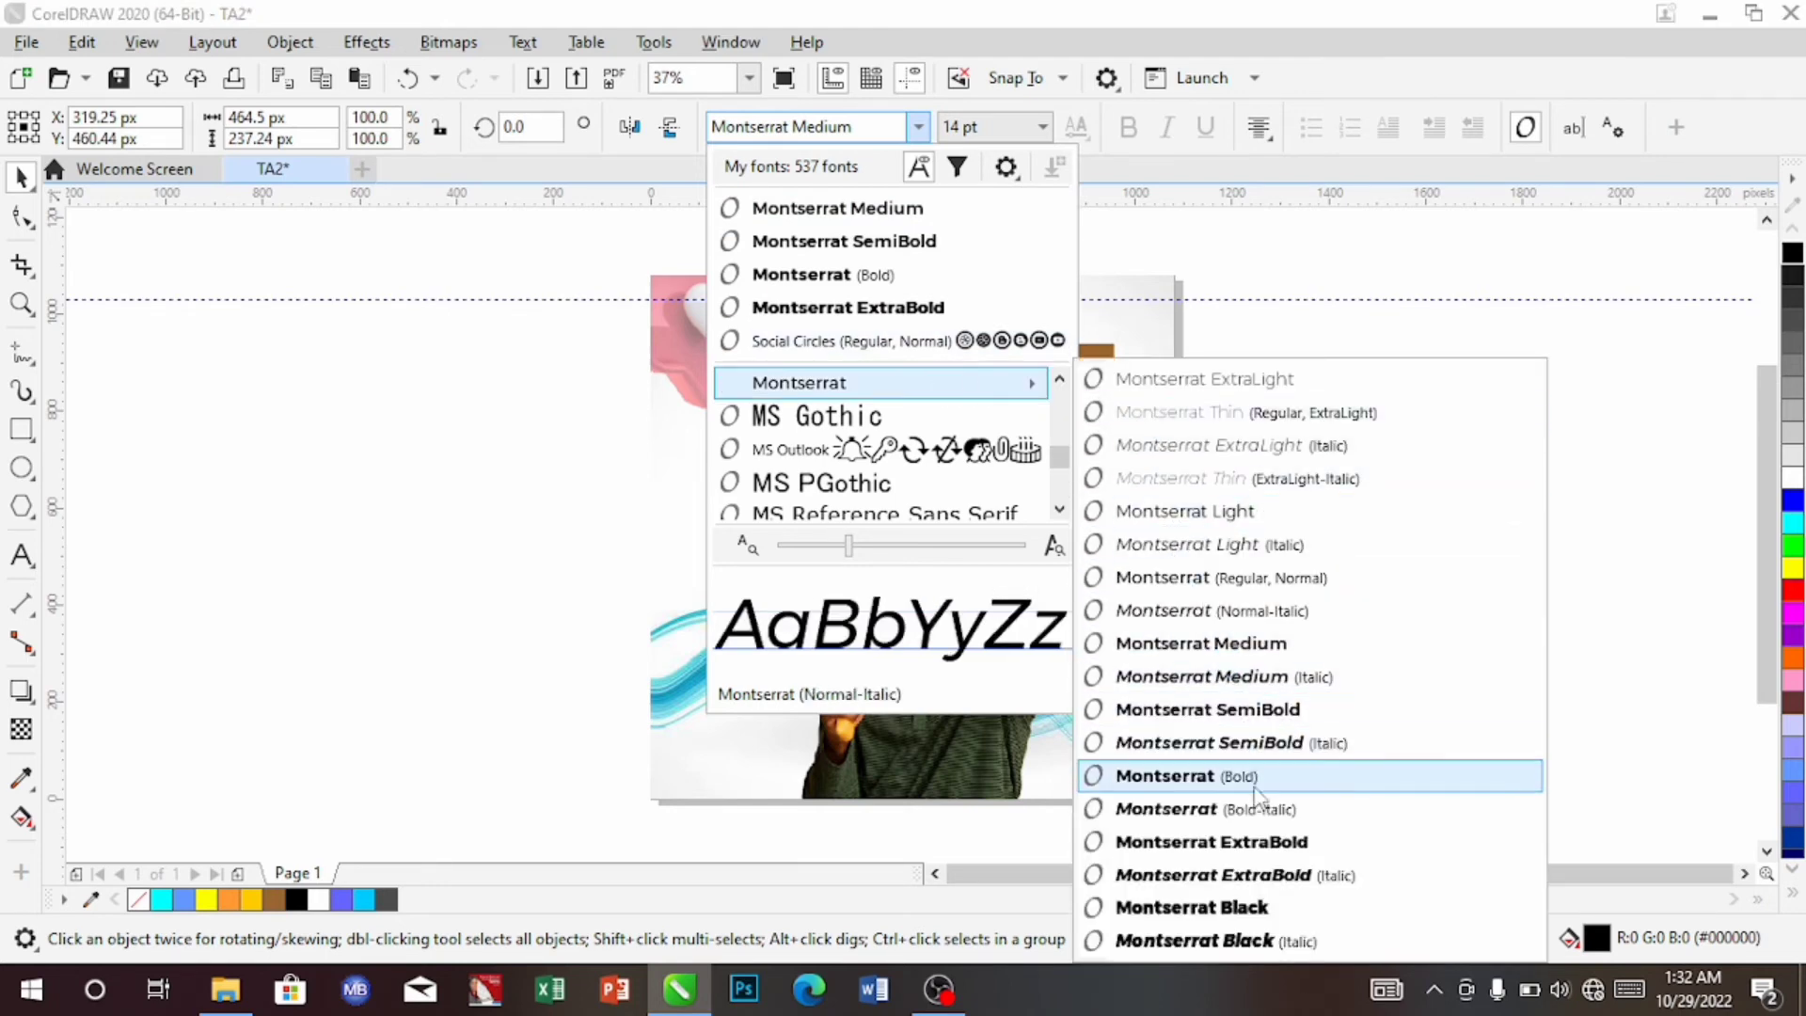
click(1321, 677)
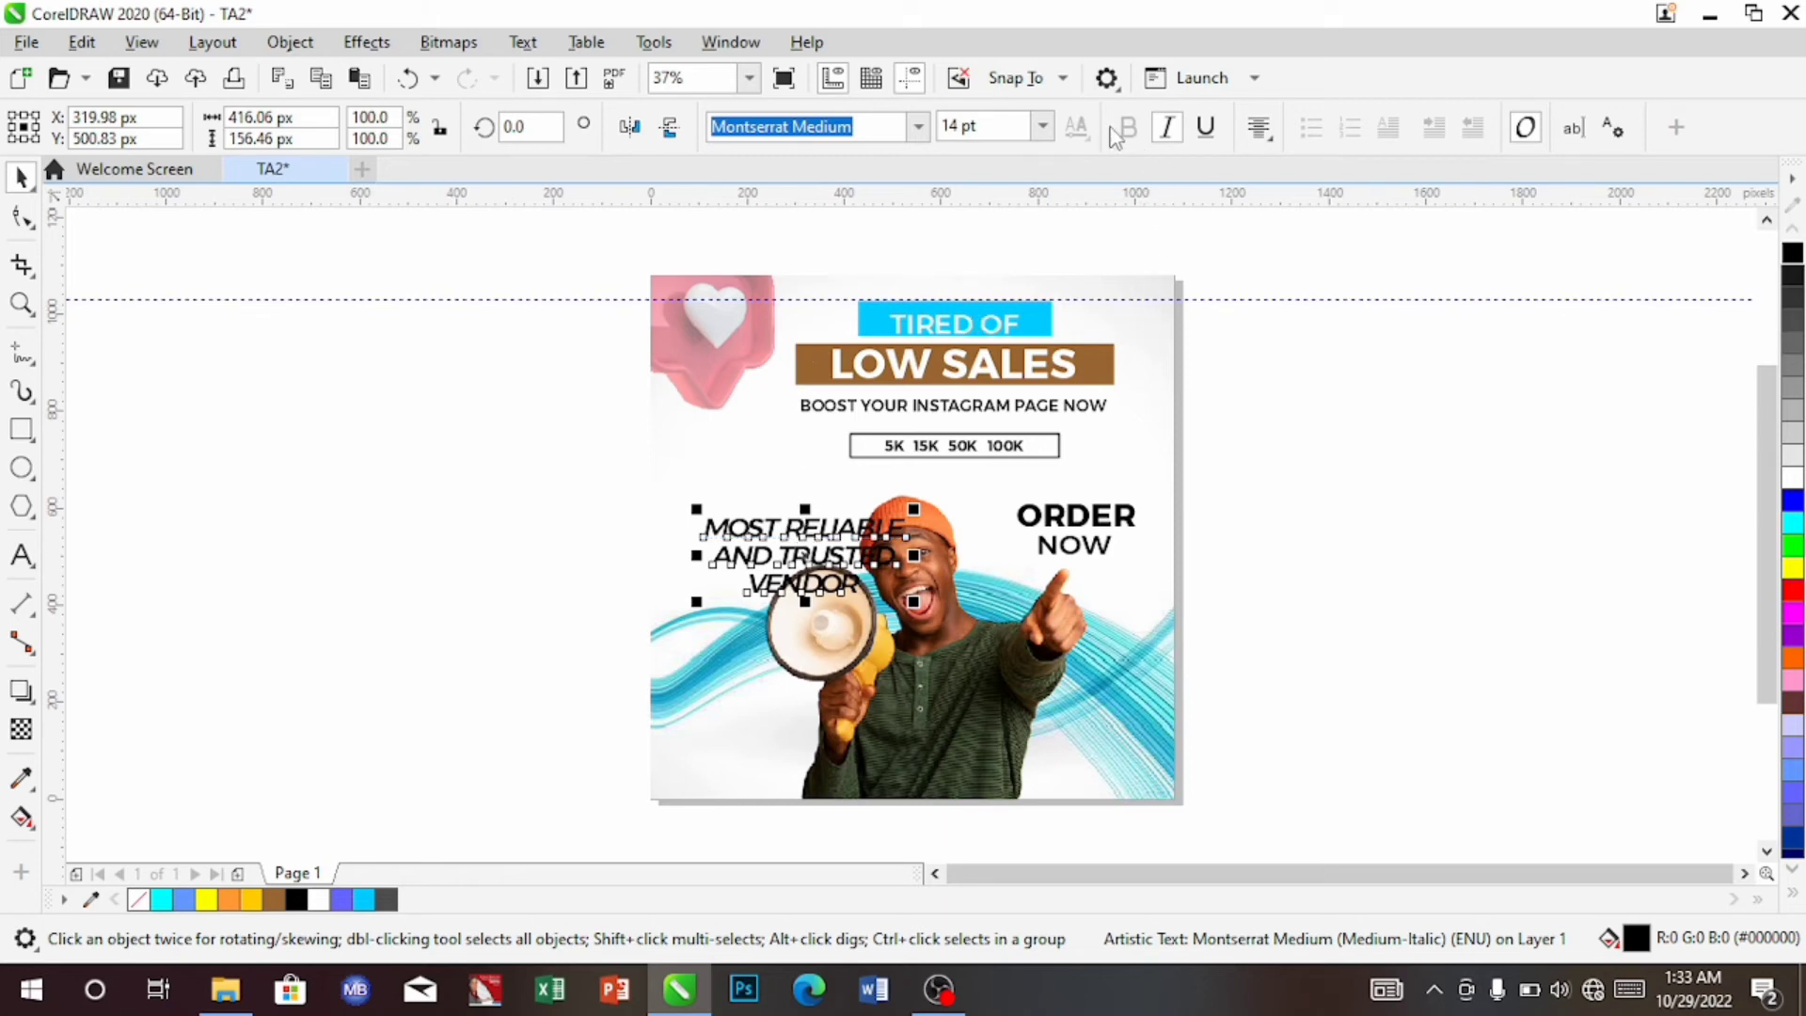
click(1042, 125)
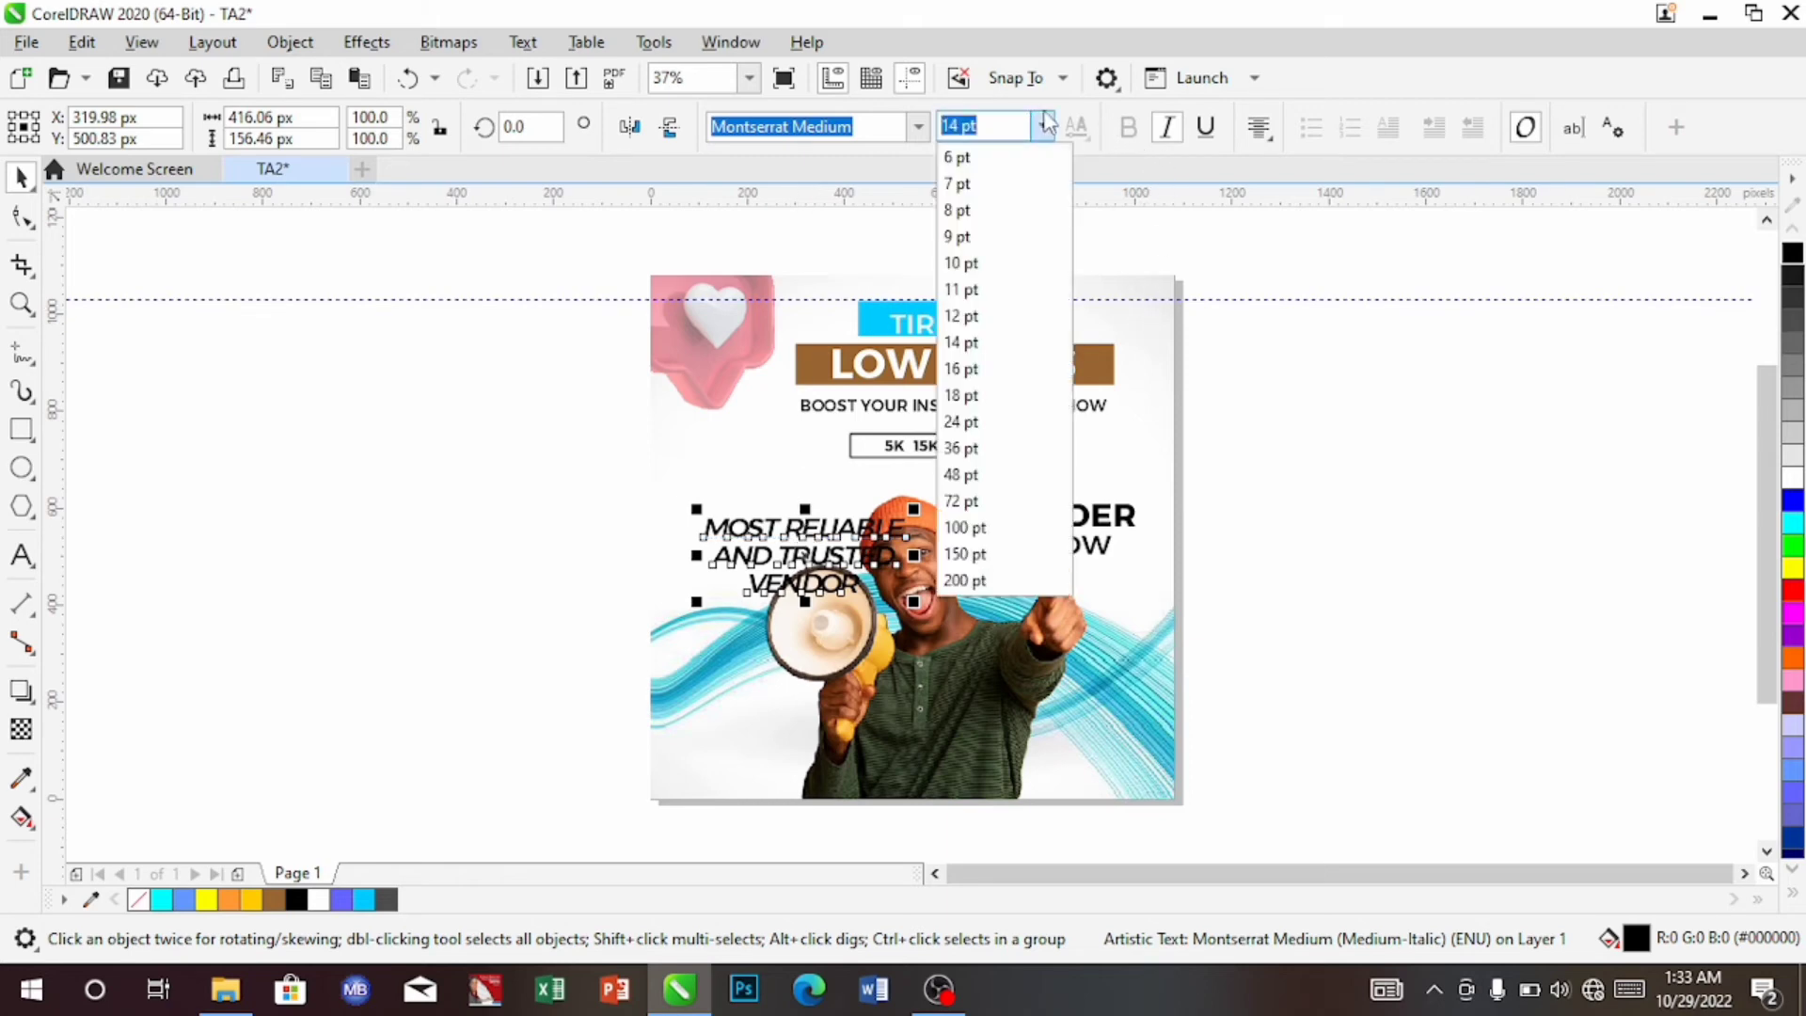
click(987, 212)
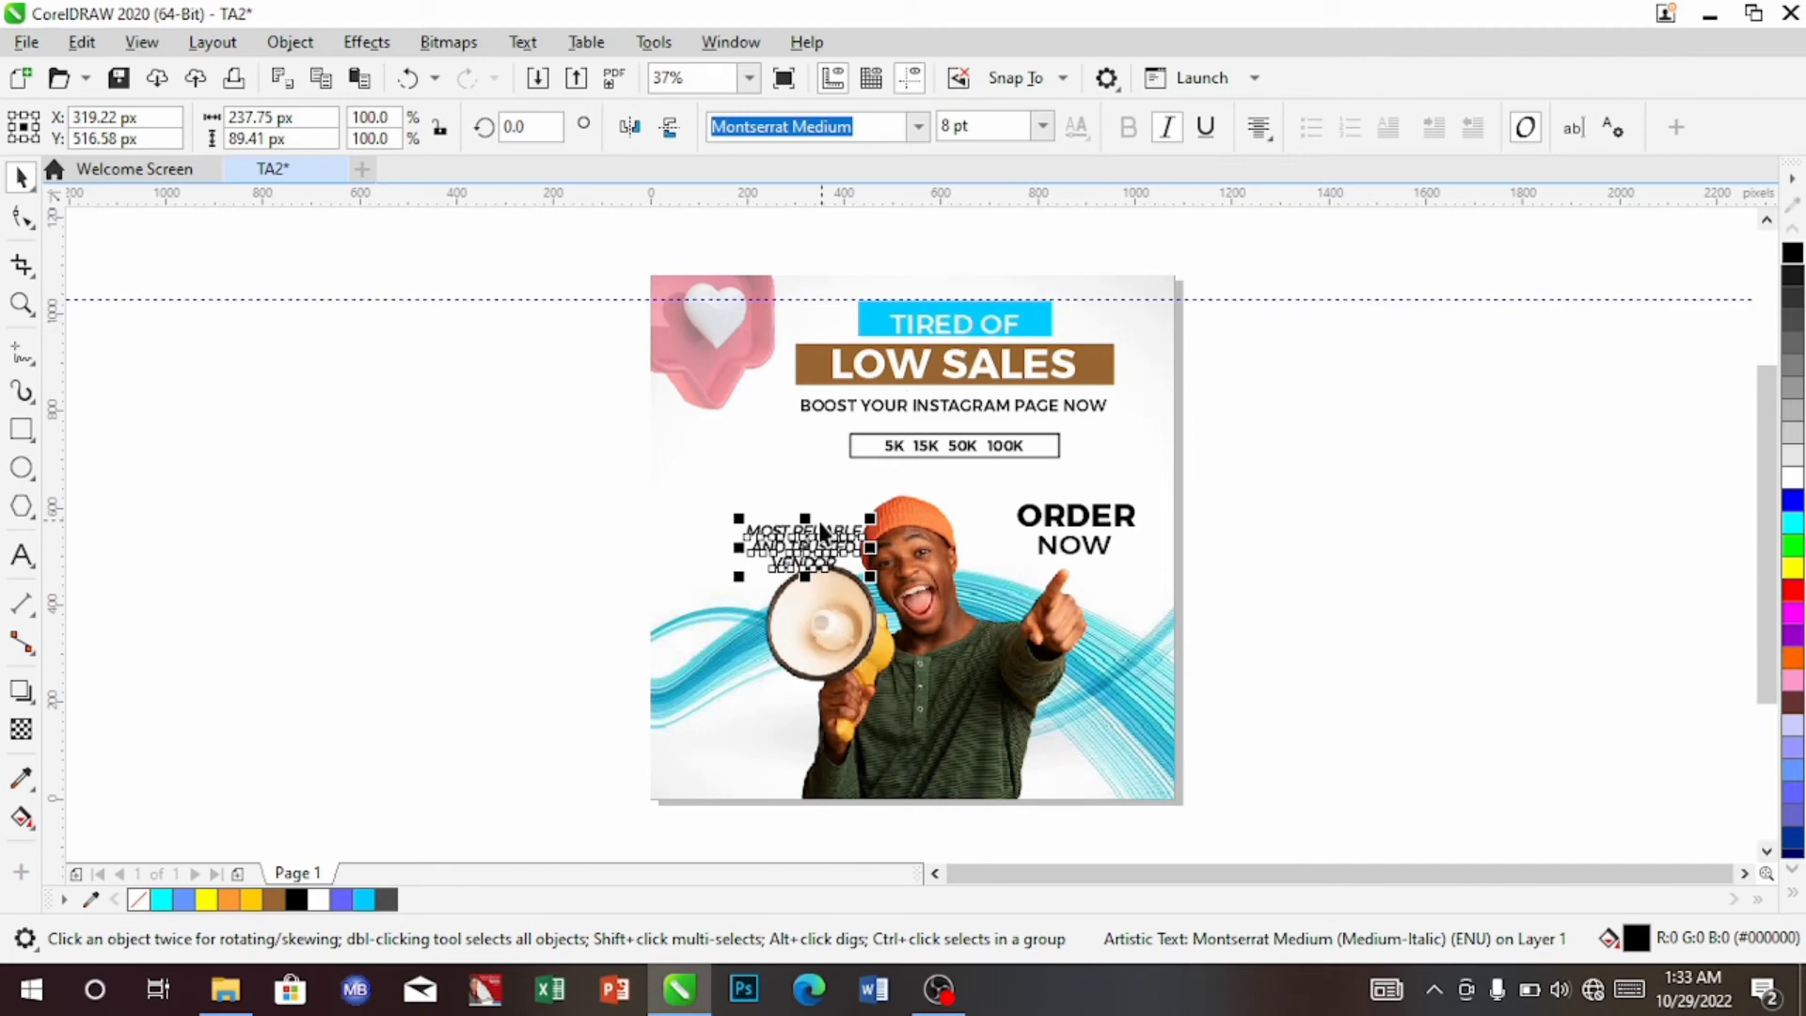
Move the tagline to the poster's left edge against a vertical guide at X 61 px
drag(821, 529, 742, 545)
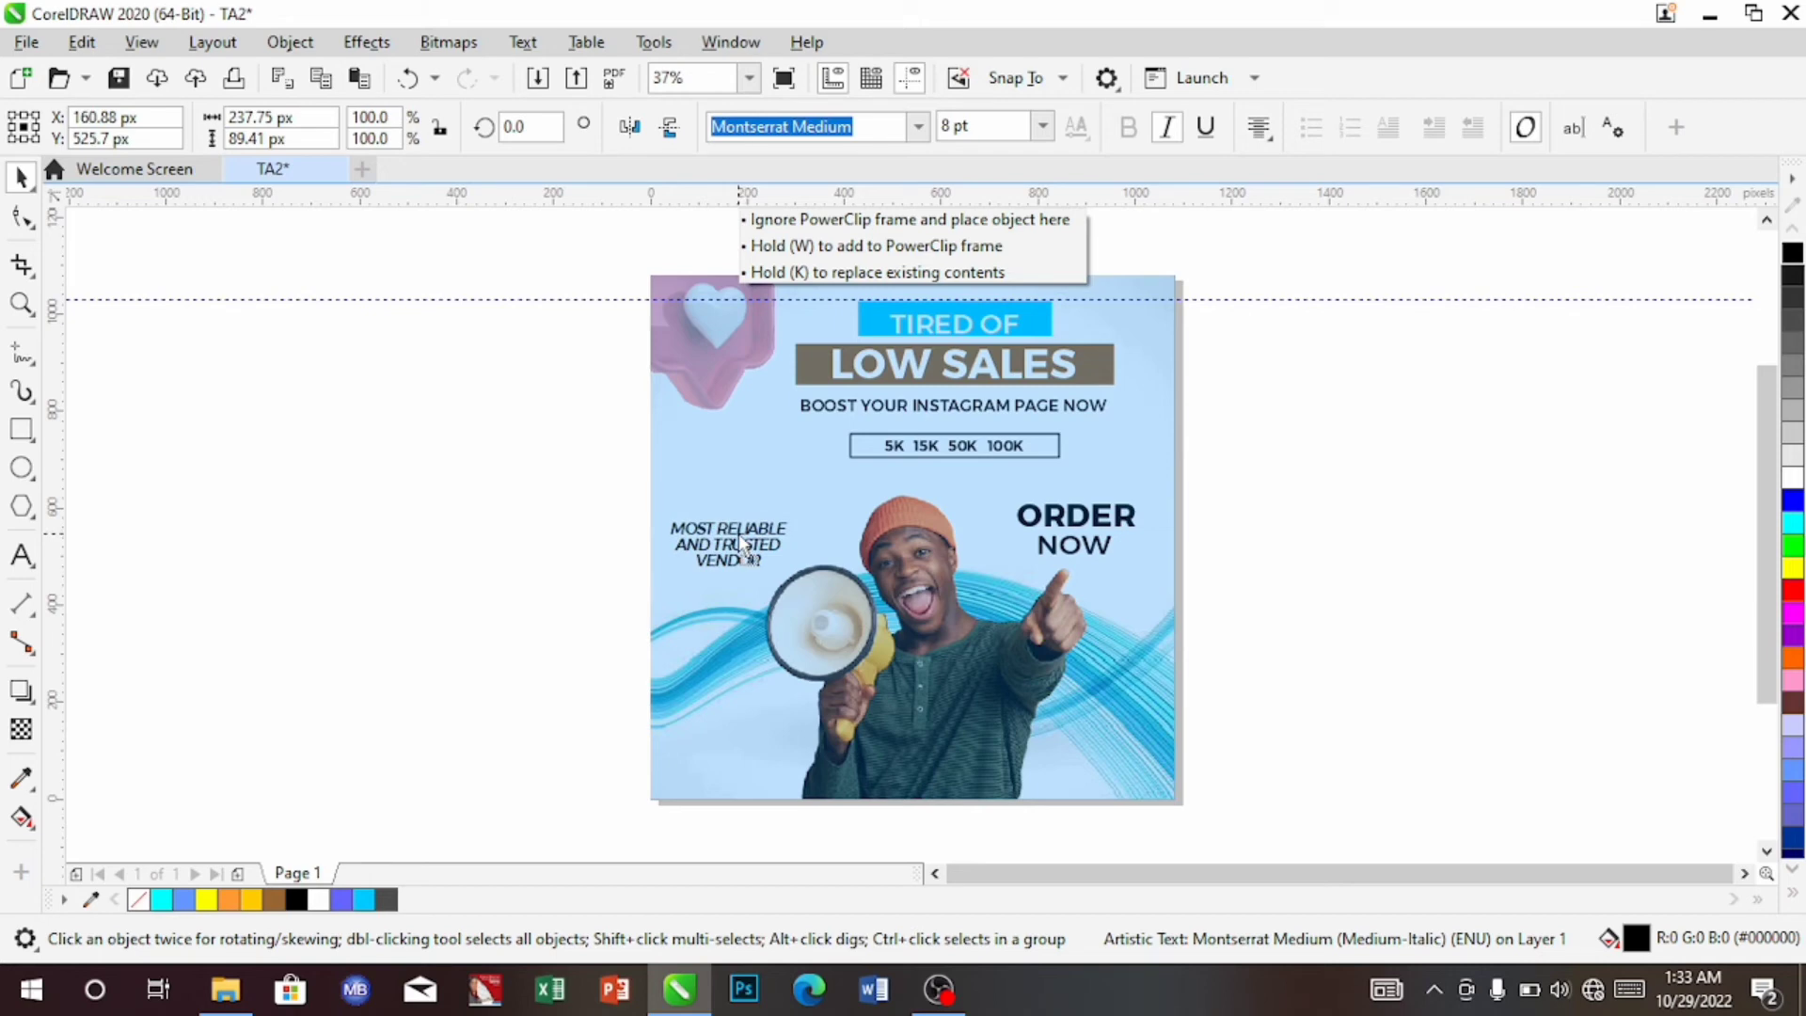
drag(738, 533, 738, 533)
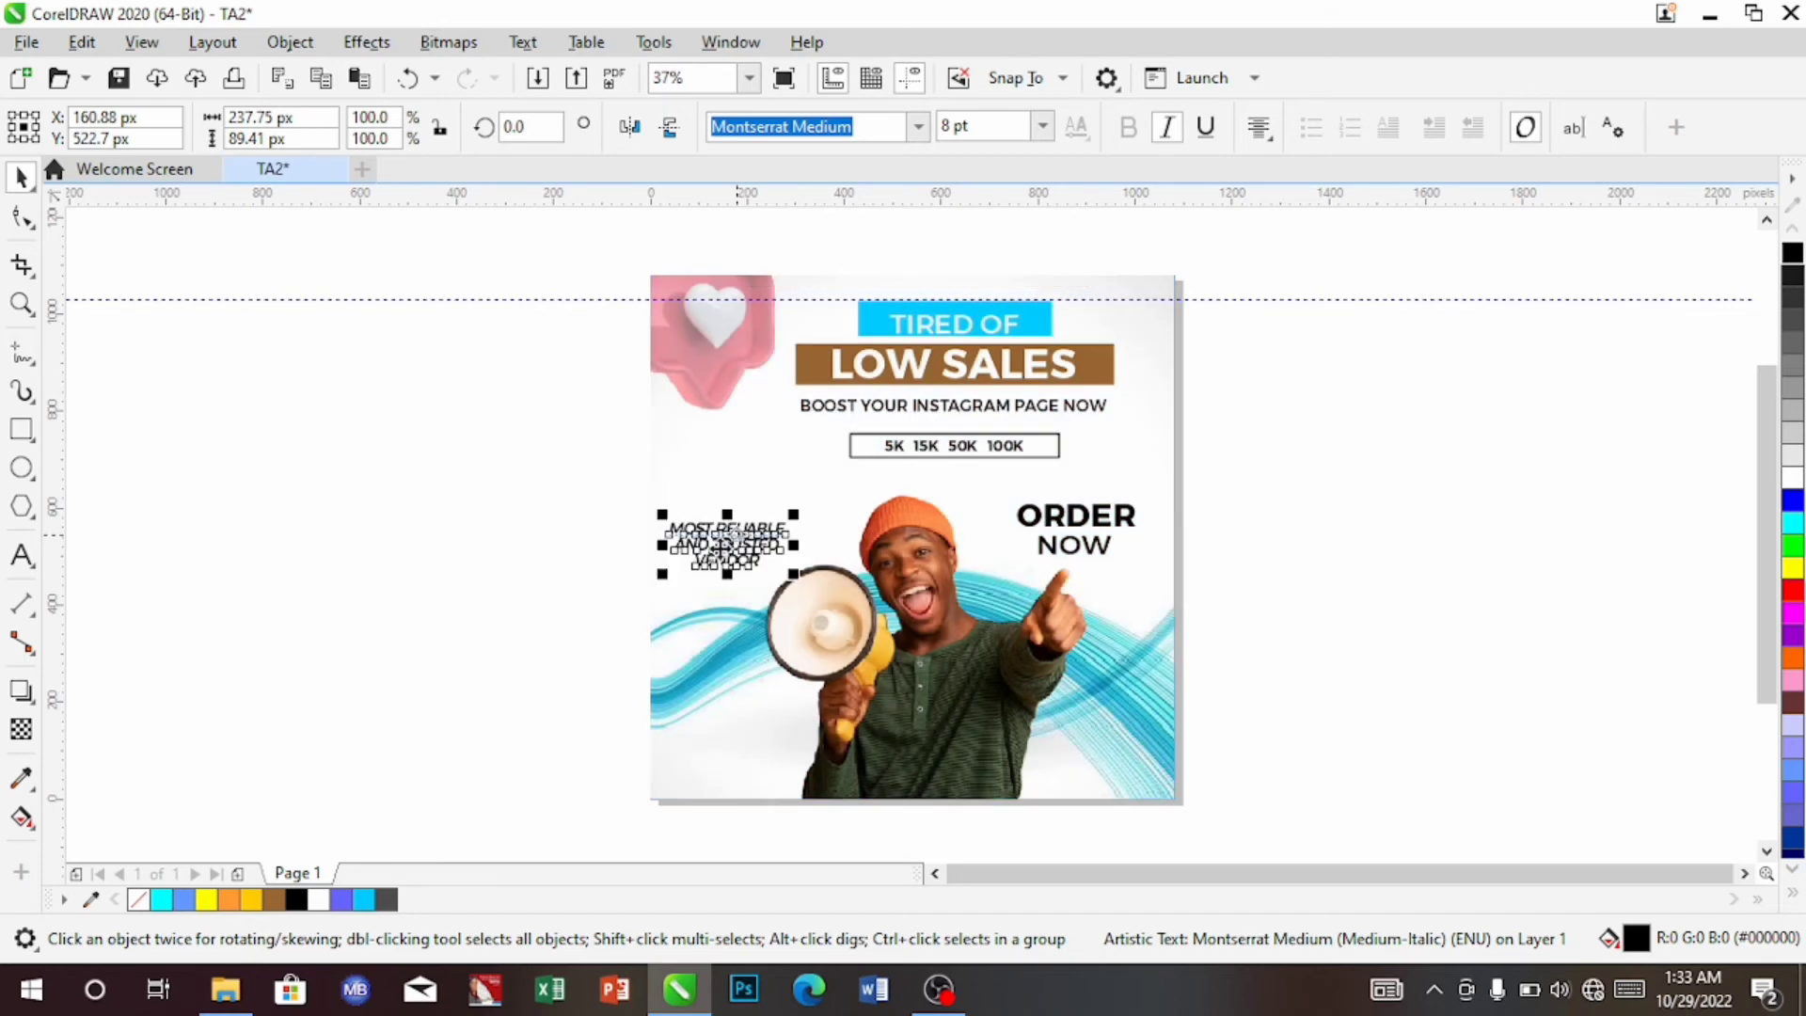
click(771, 451)
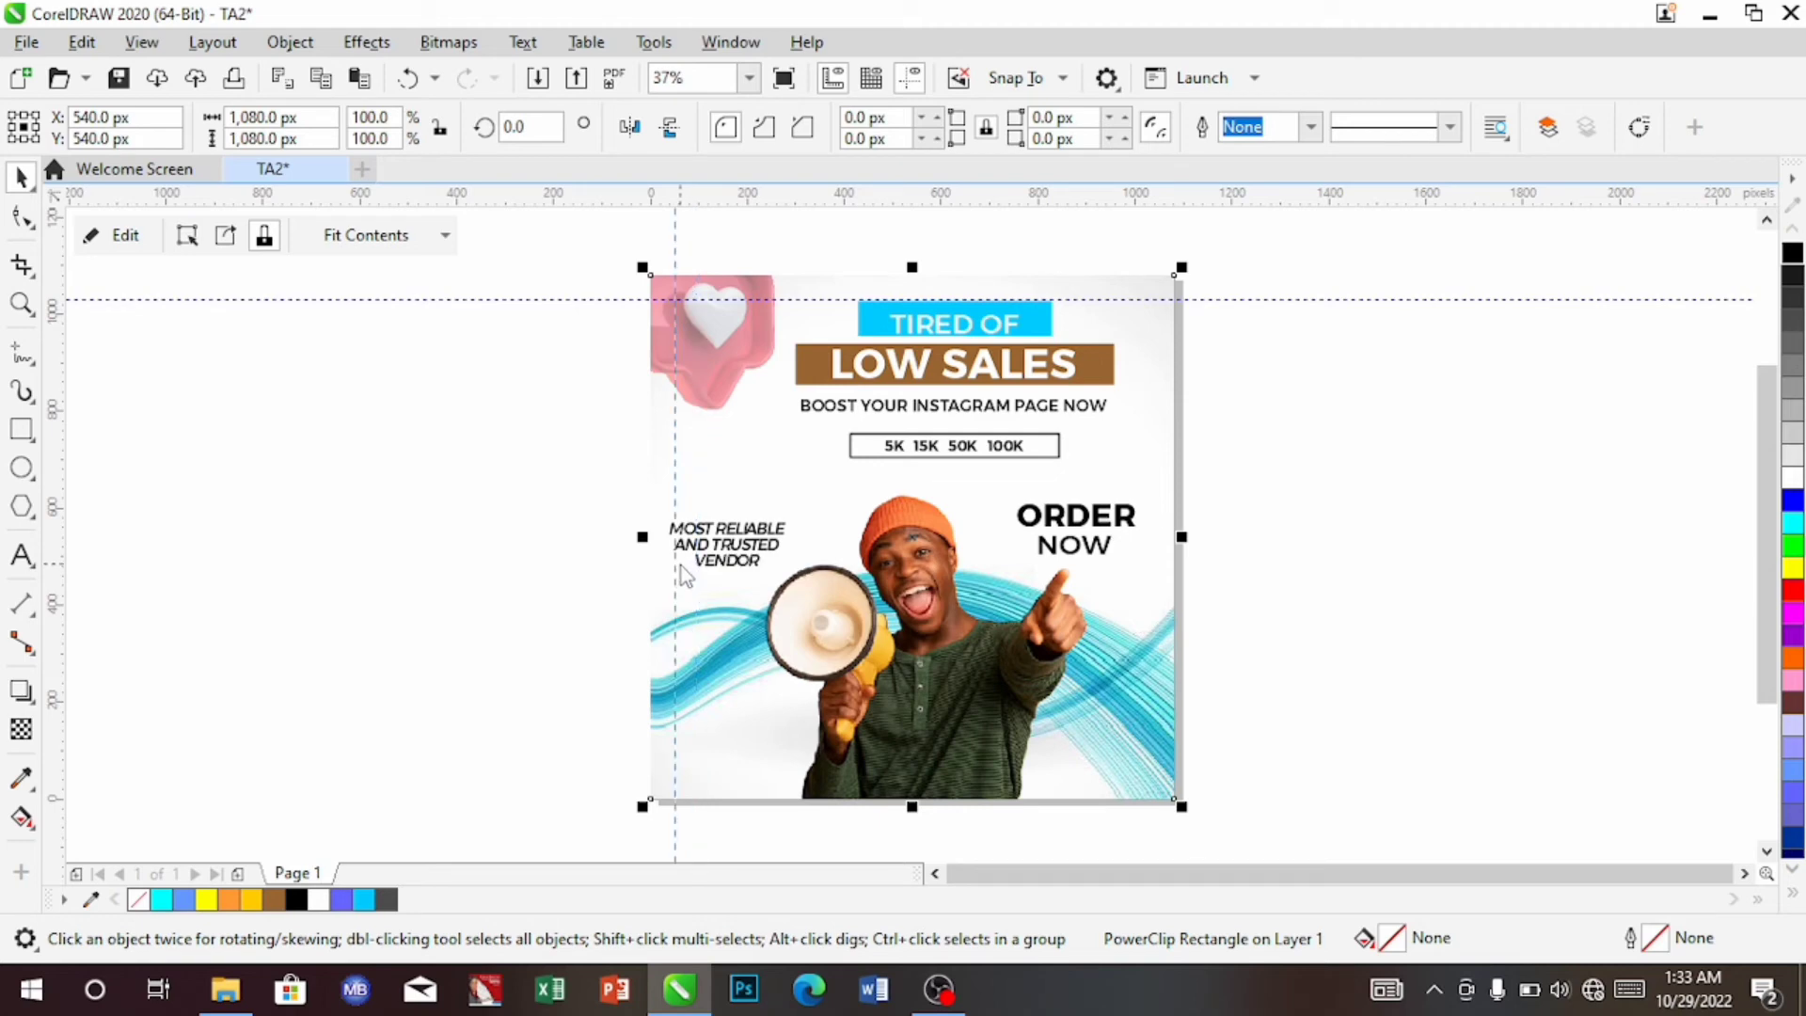
drag(680, 565, 753, 543)
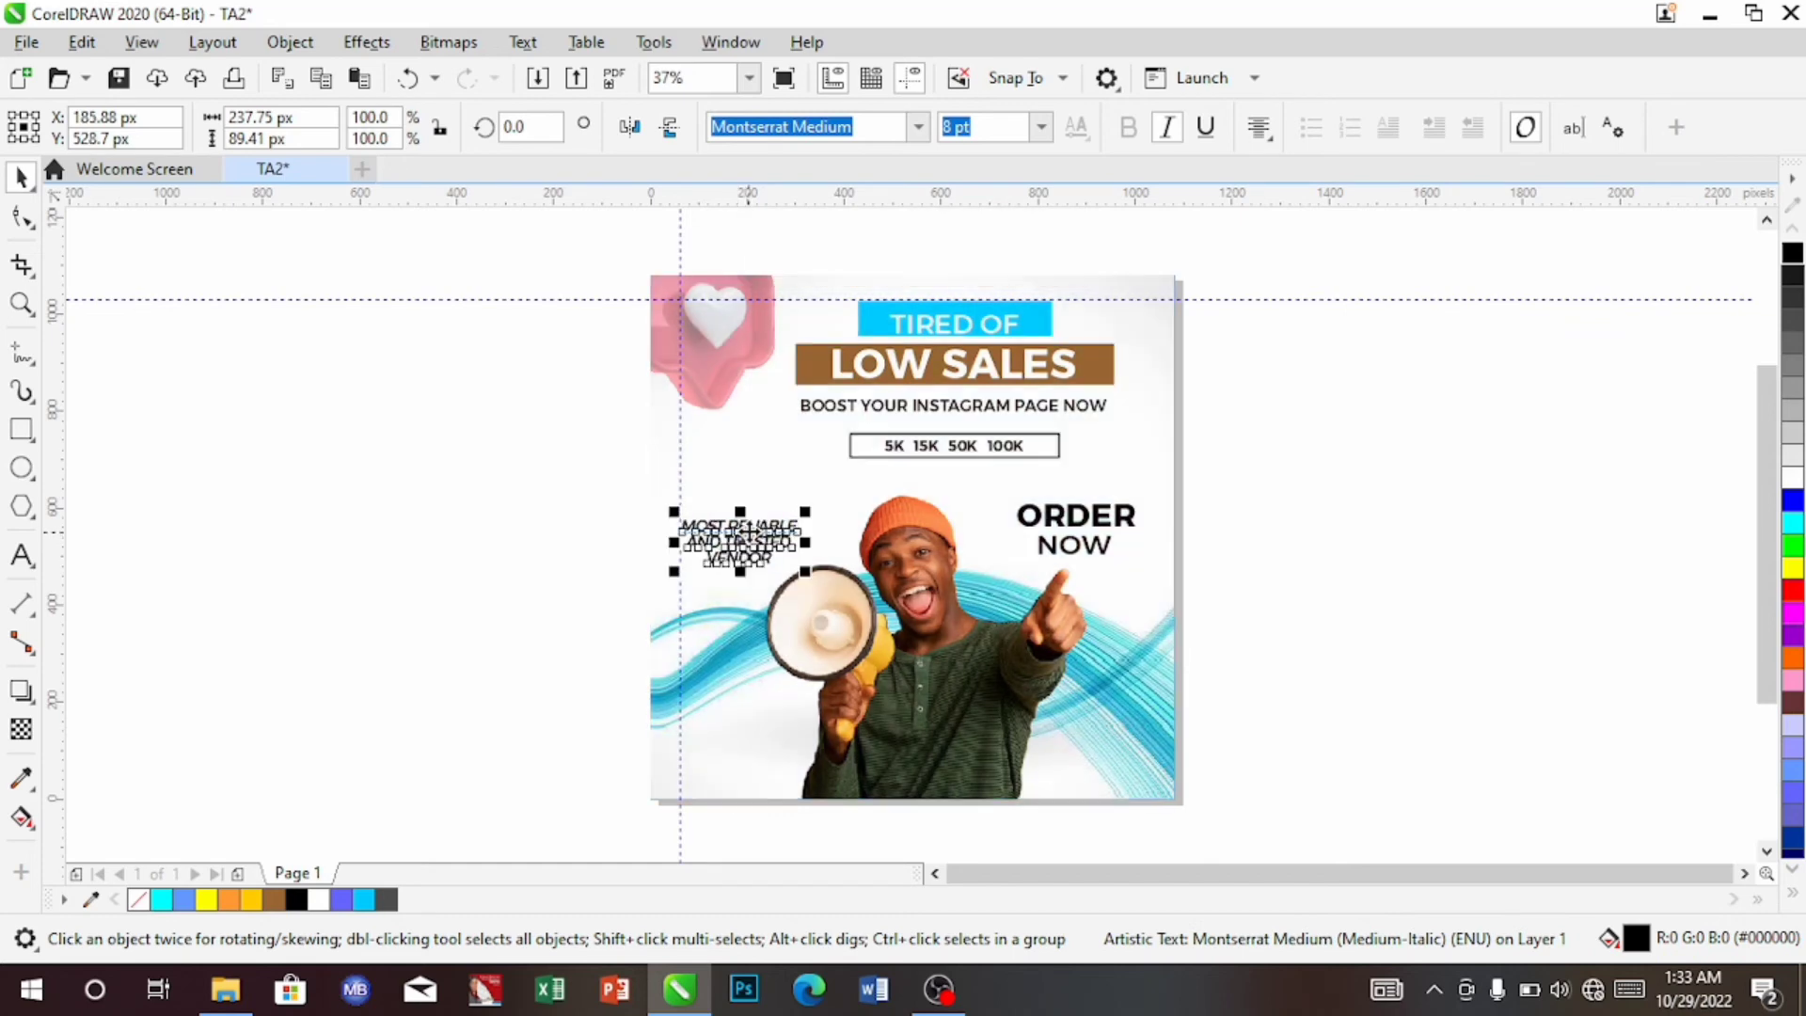
click(779, 450)
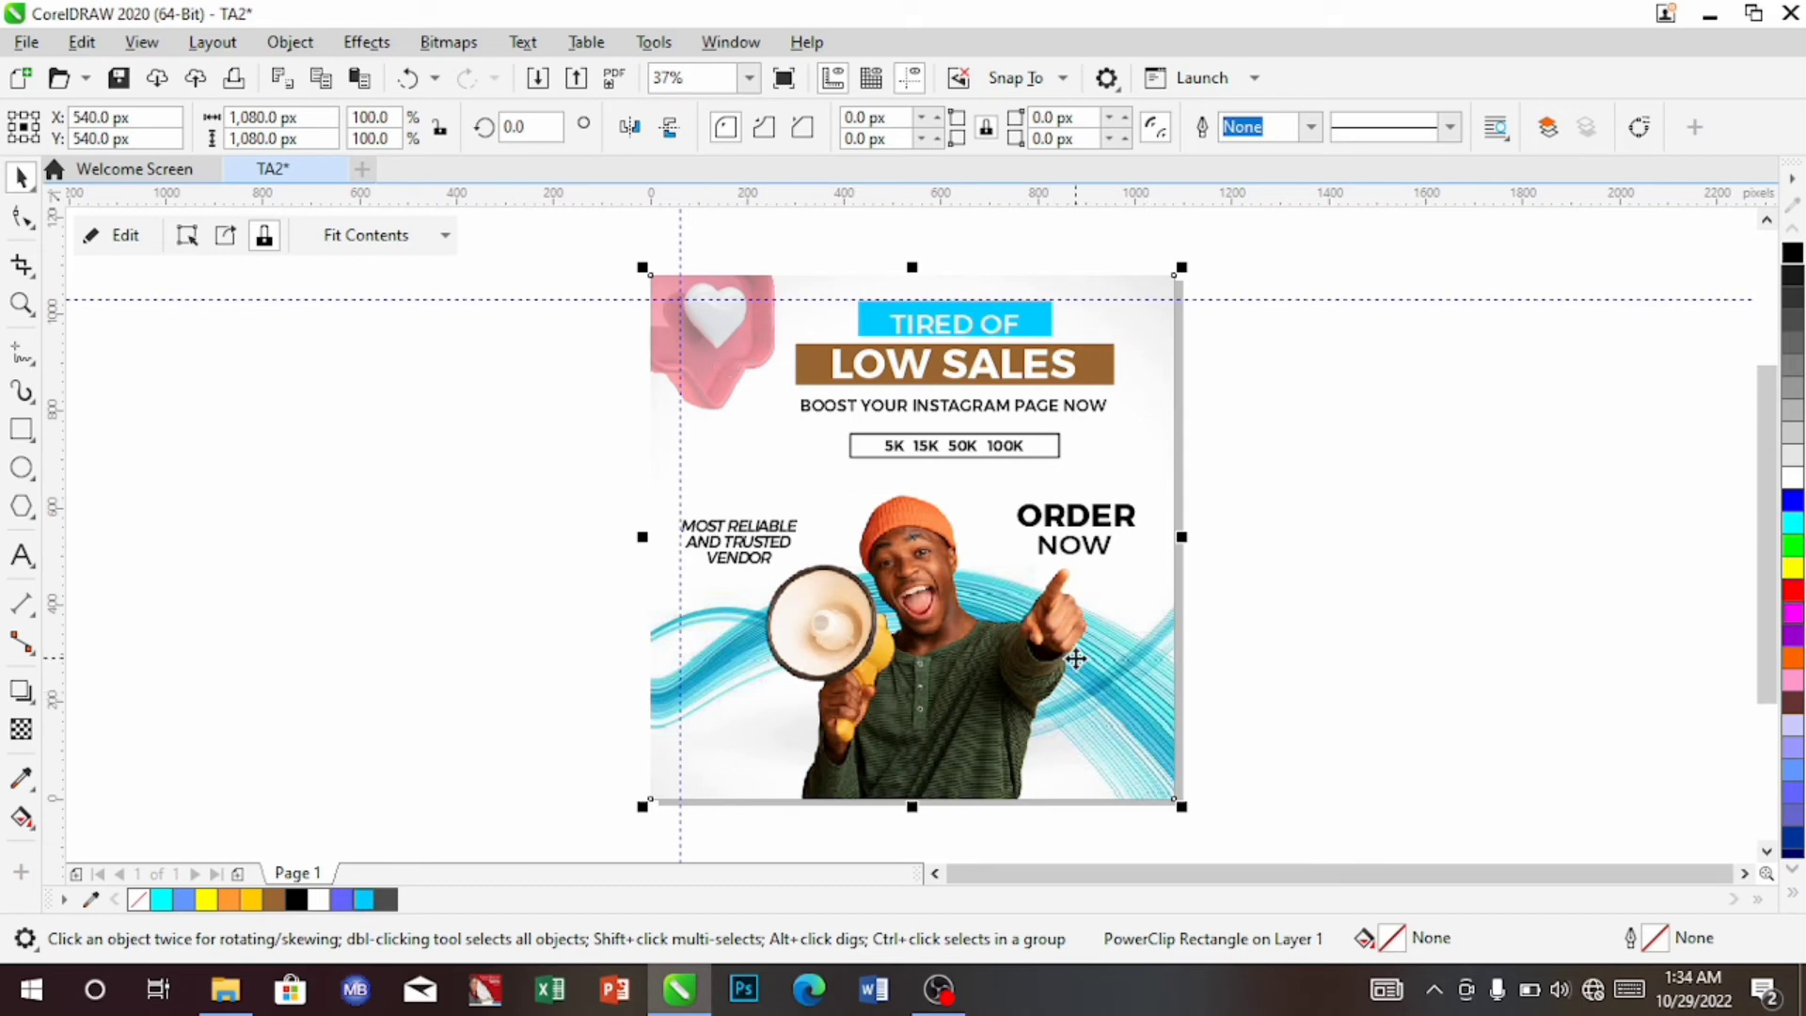
Import the red heart PNG, scale it to about 41%, and place it at the lower right
key(ctrl+i)
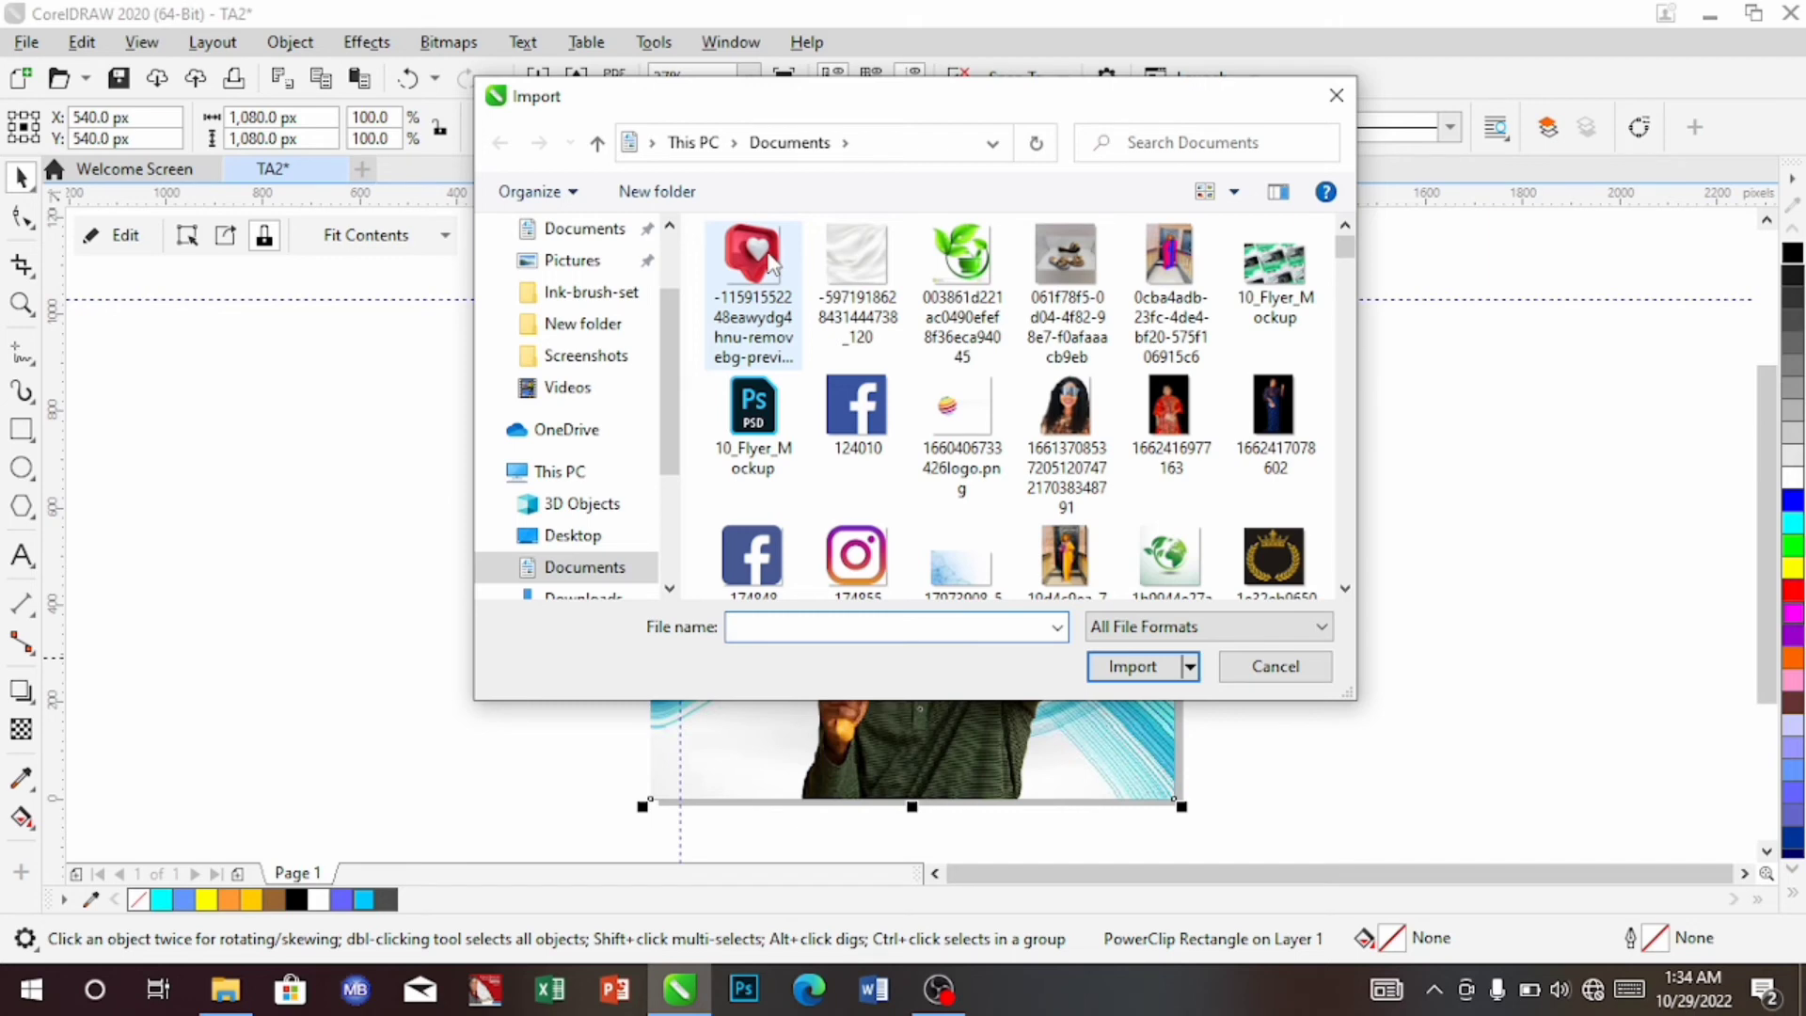
double_click(752, 256)
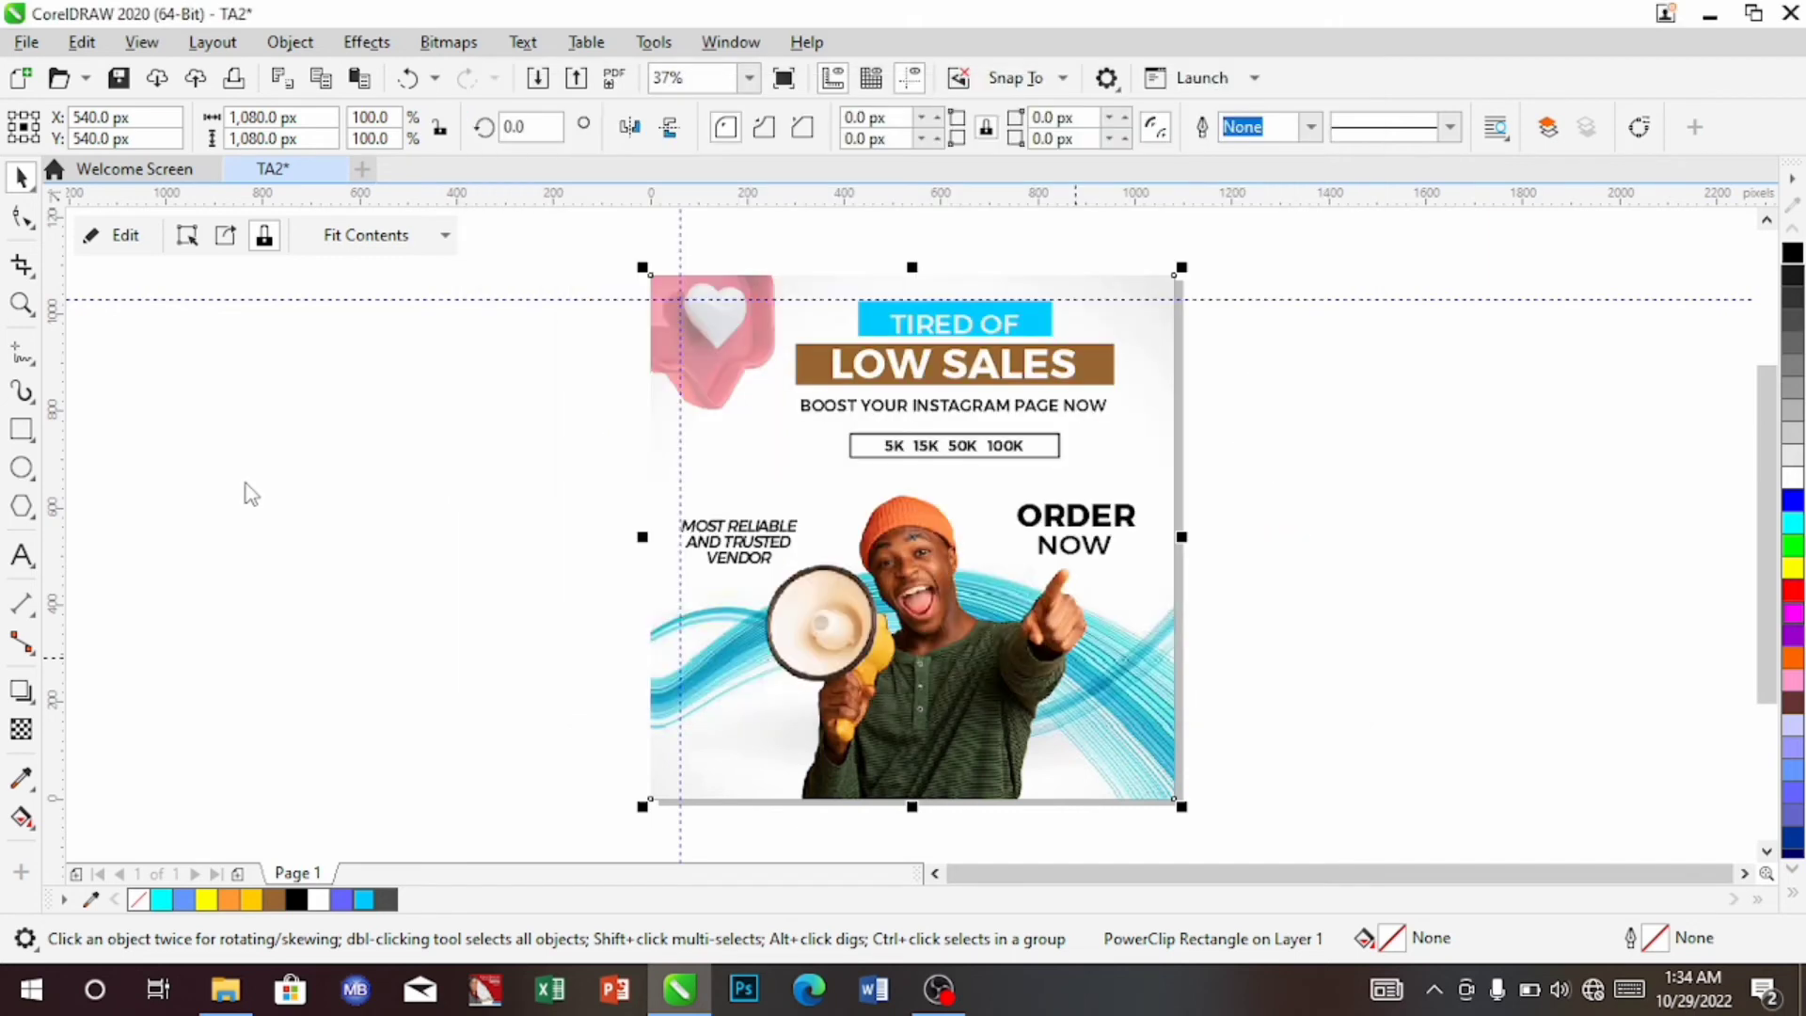
click(429, 525)
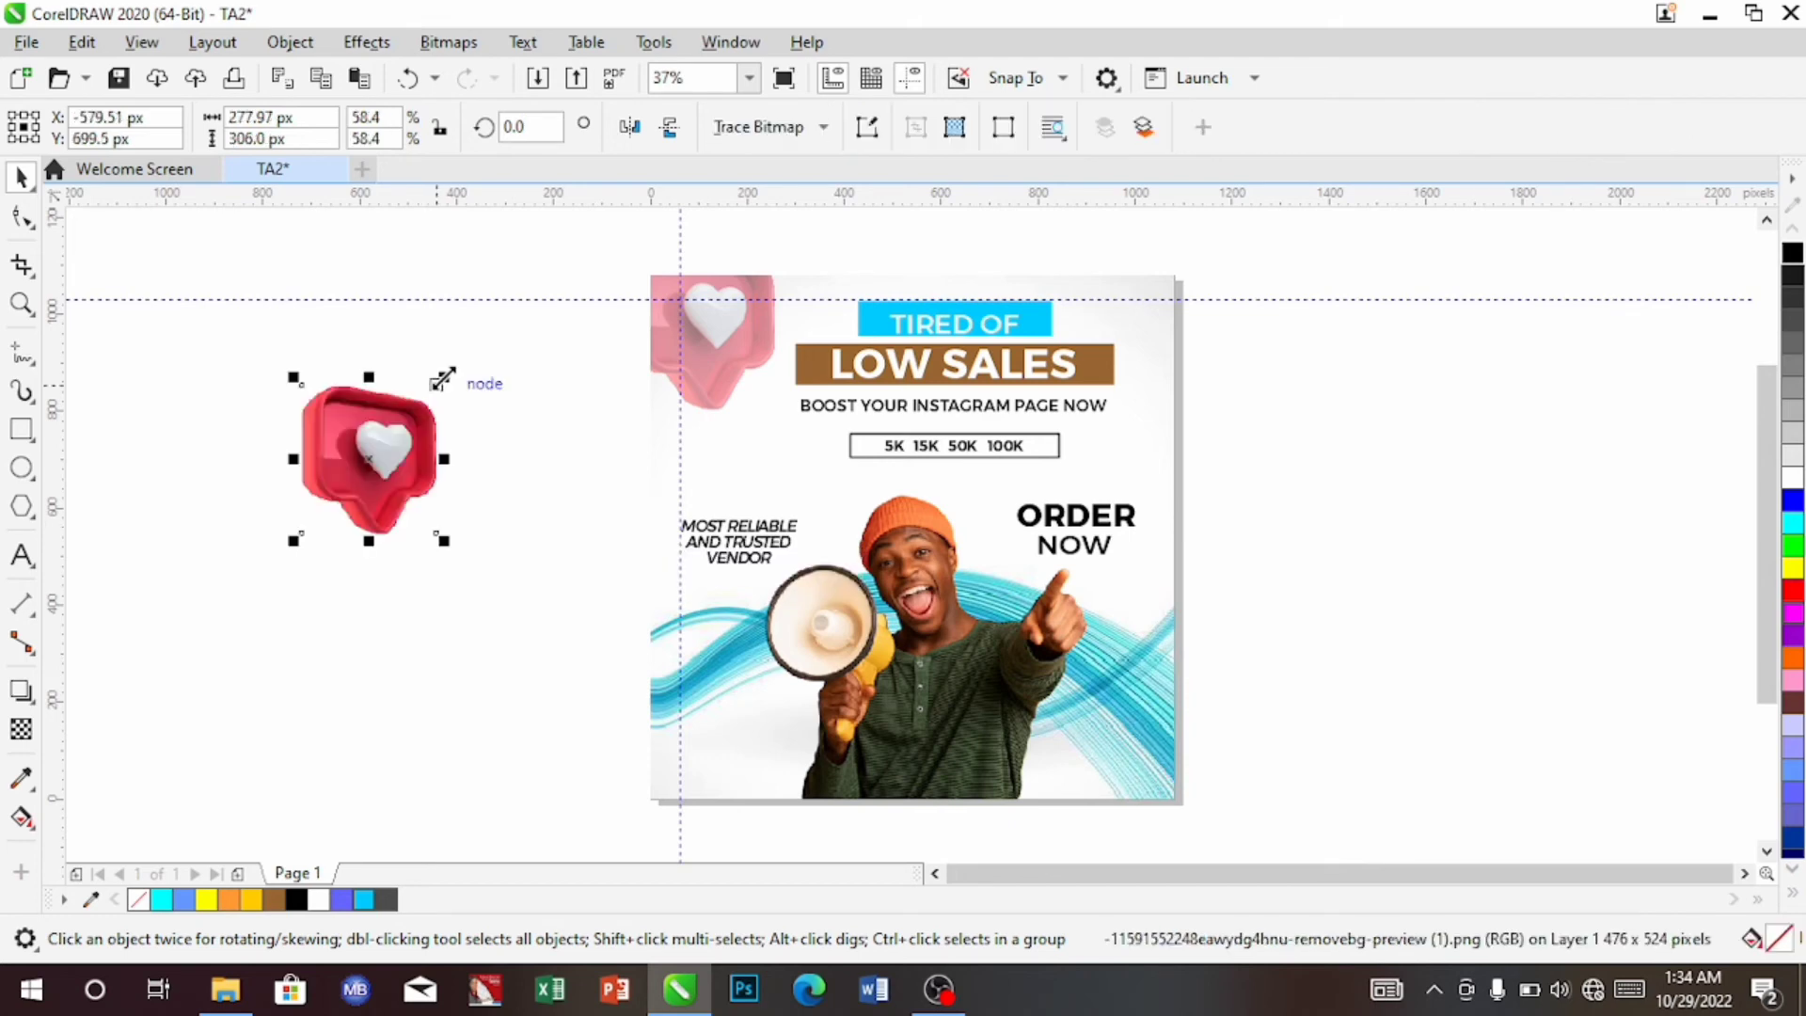
drag(442, 379, 405, 419)
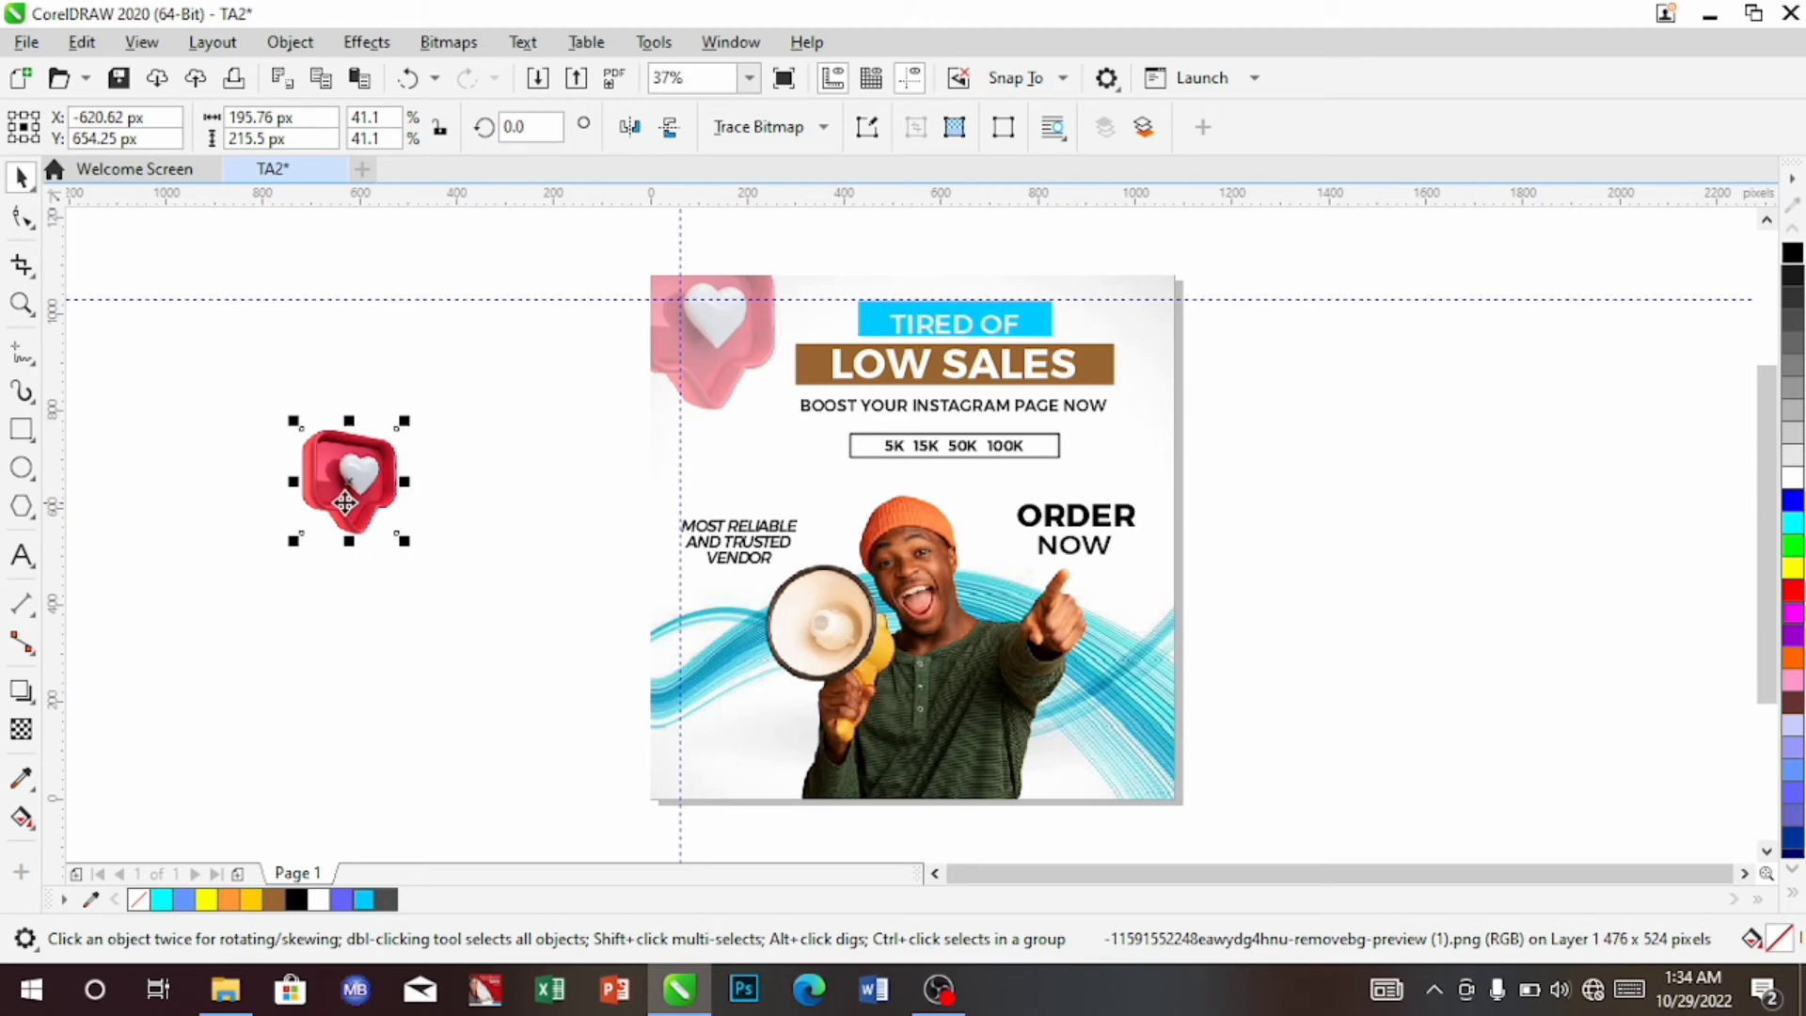
drag(345, 503, 1121, 707)
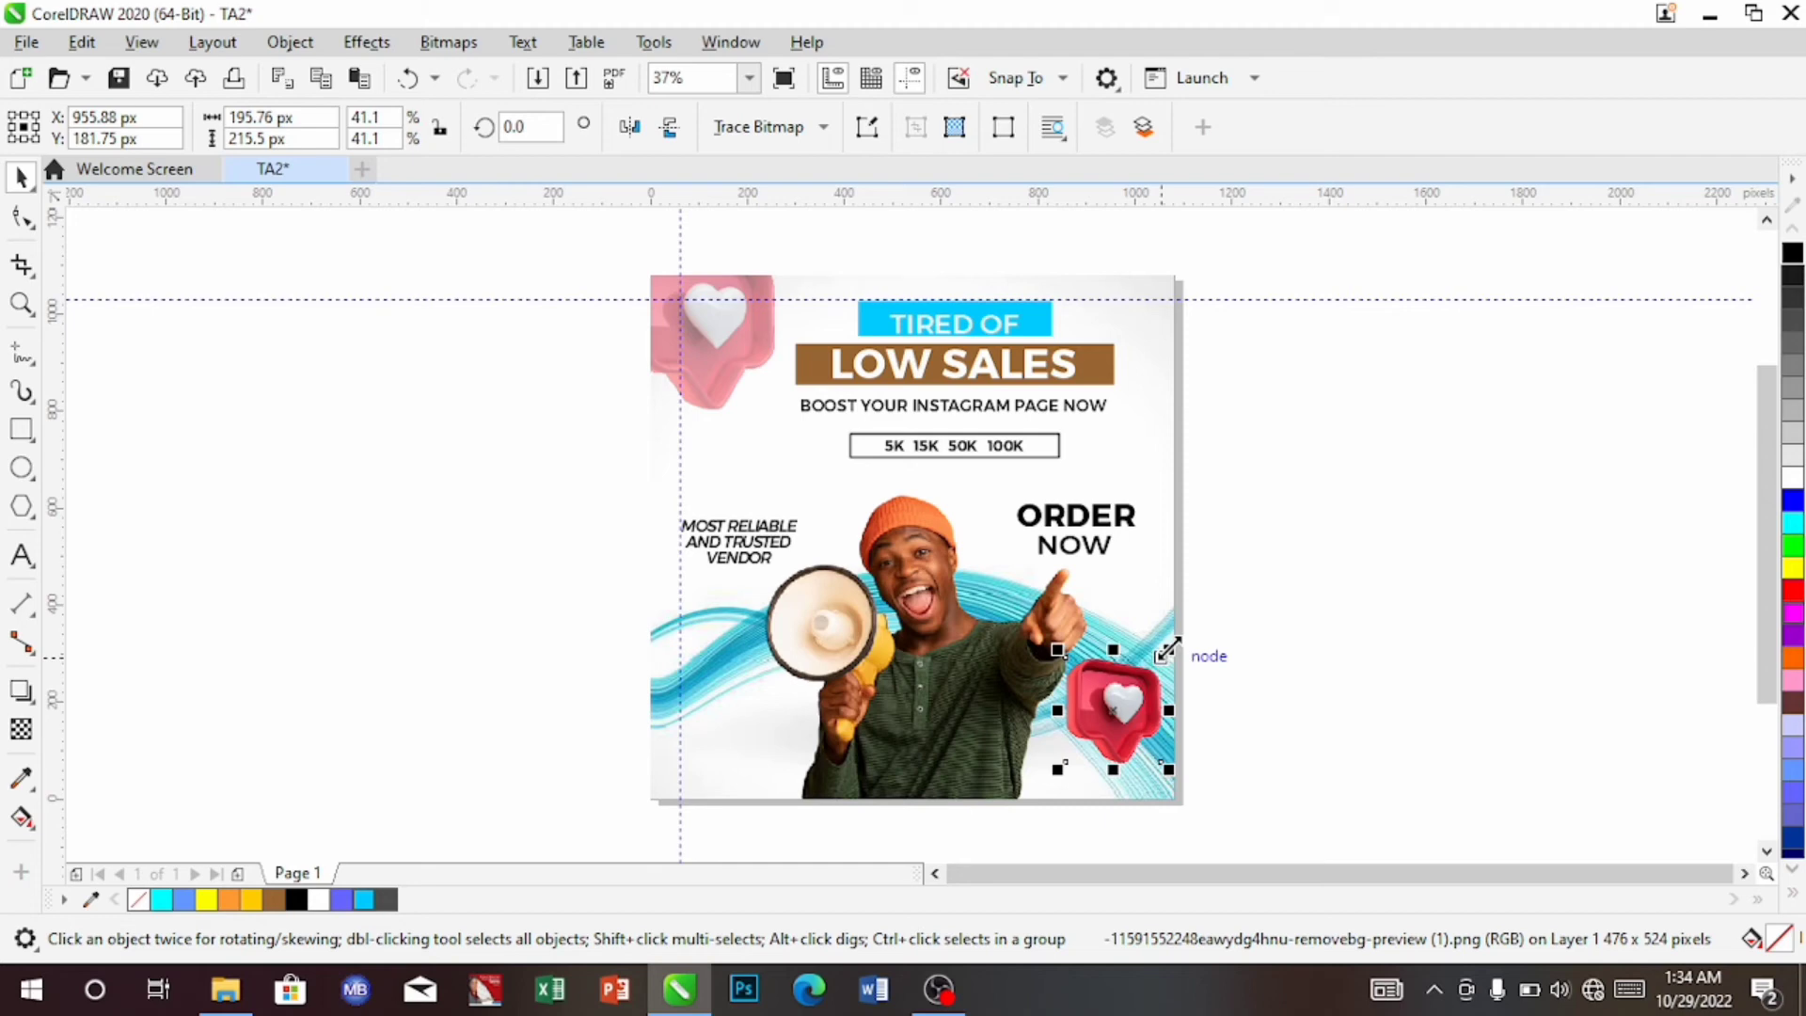
Shrink the heart to about 28% and nudge it up and right onto the blue waves
drag(1169, 649, 1154, 684)
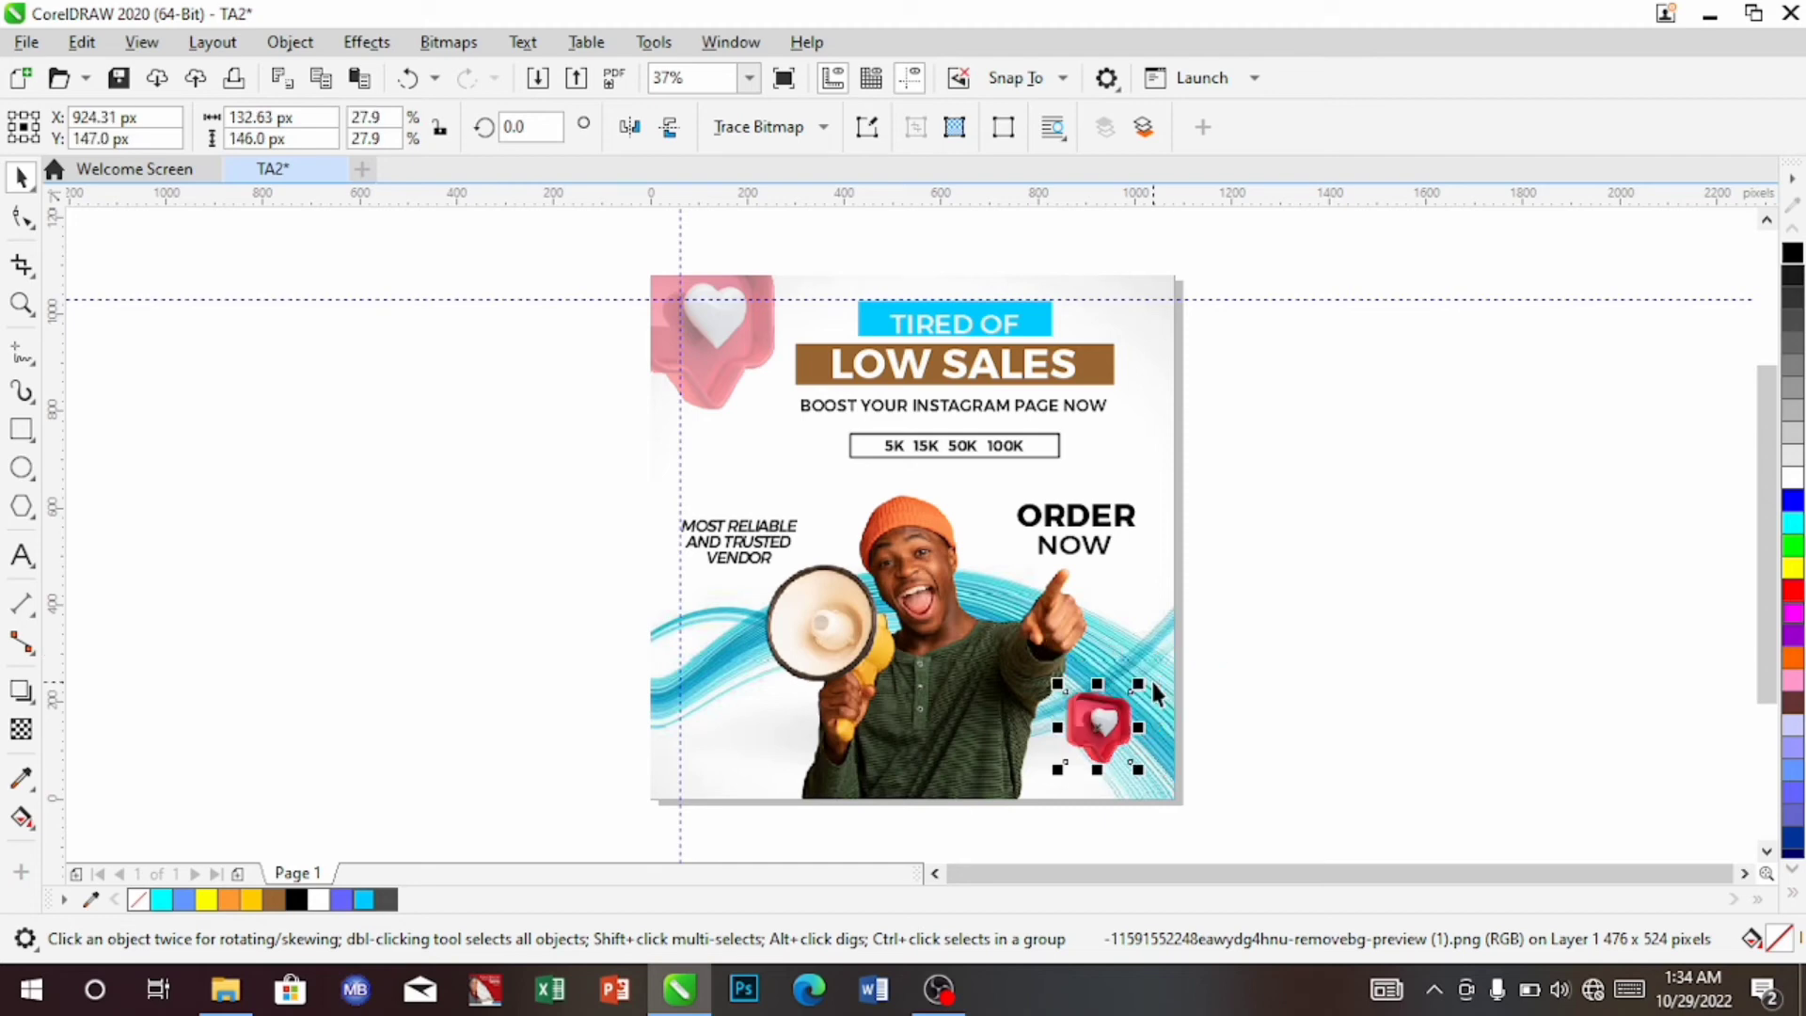
key(Up)
key(Up)
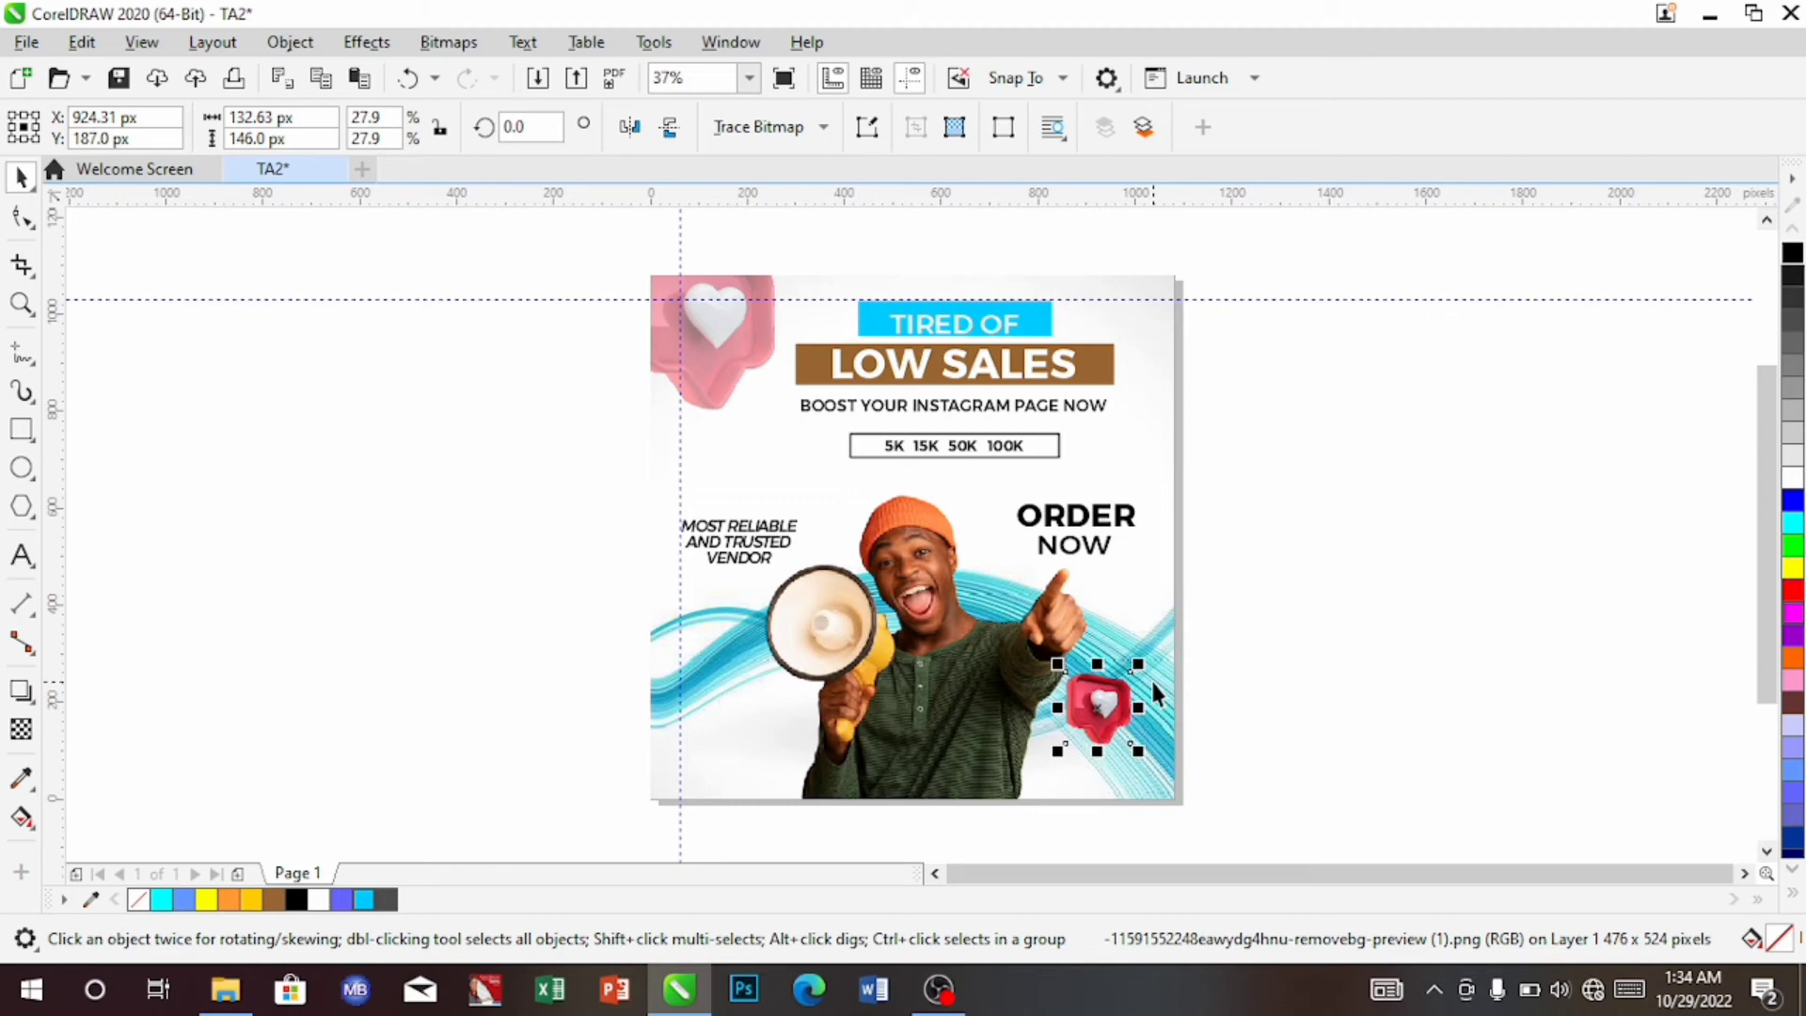
key(Right)
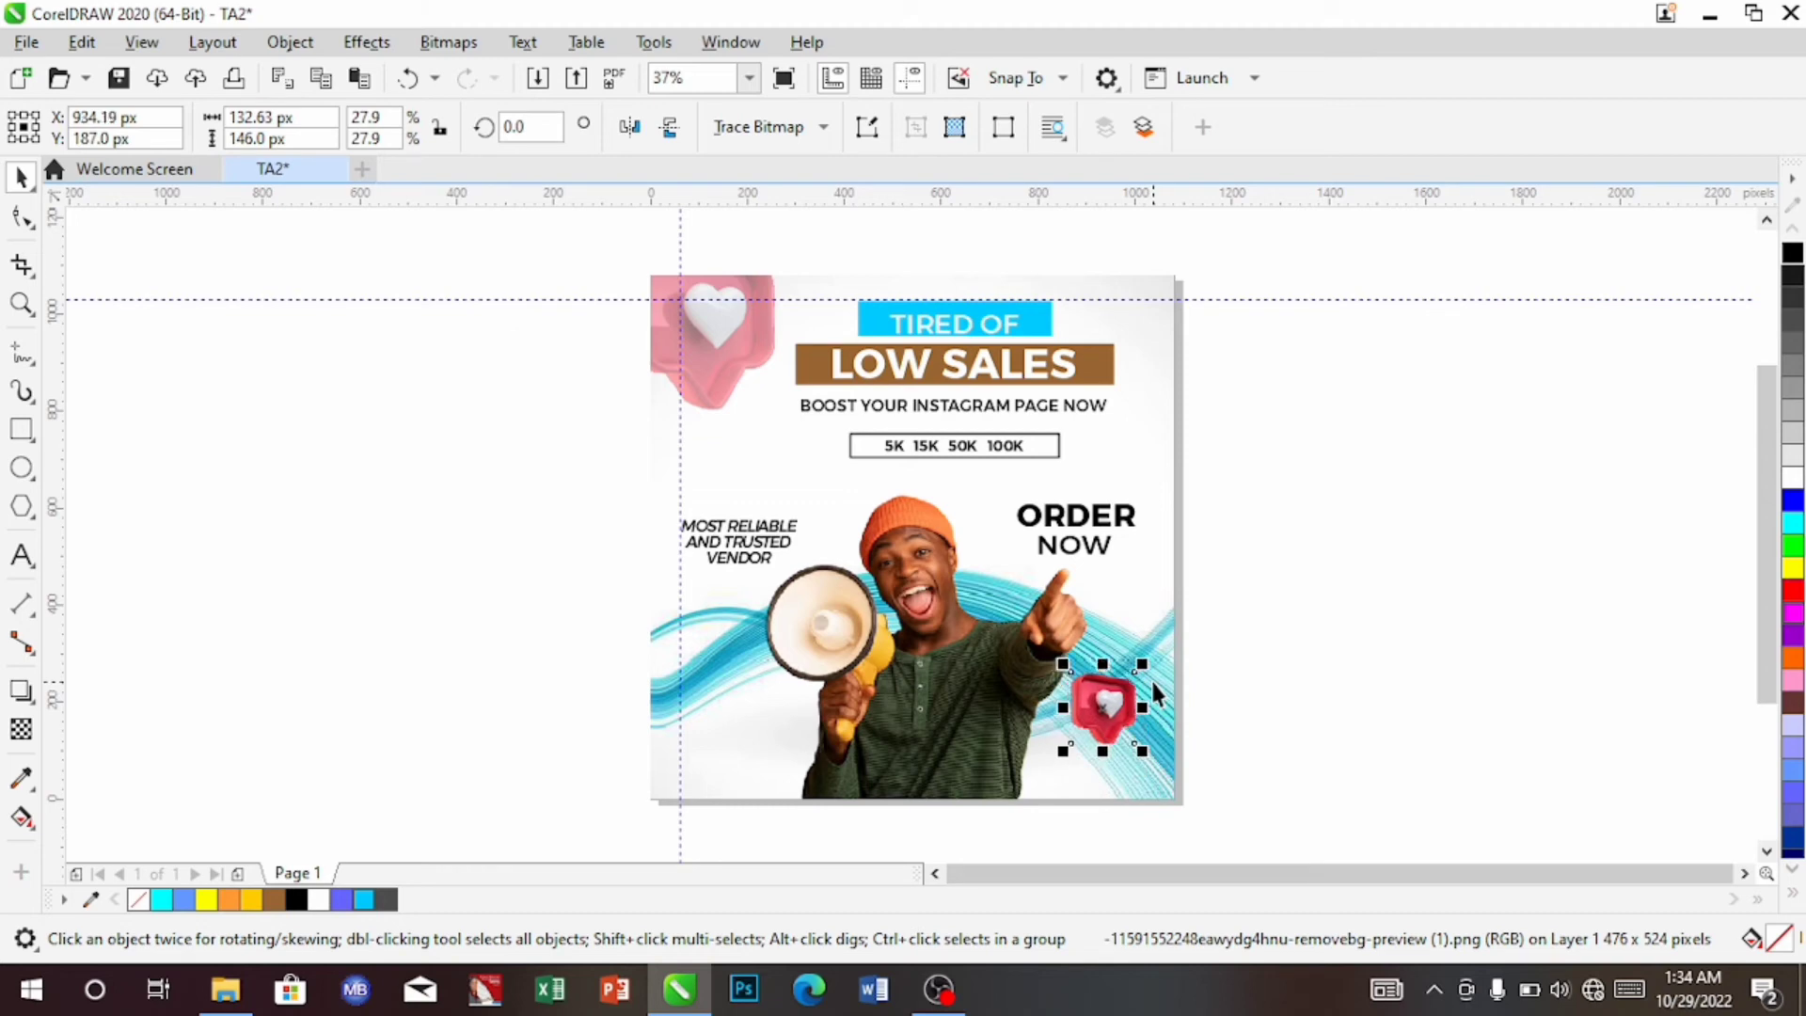
key(Up)
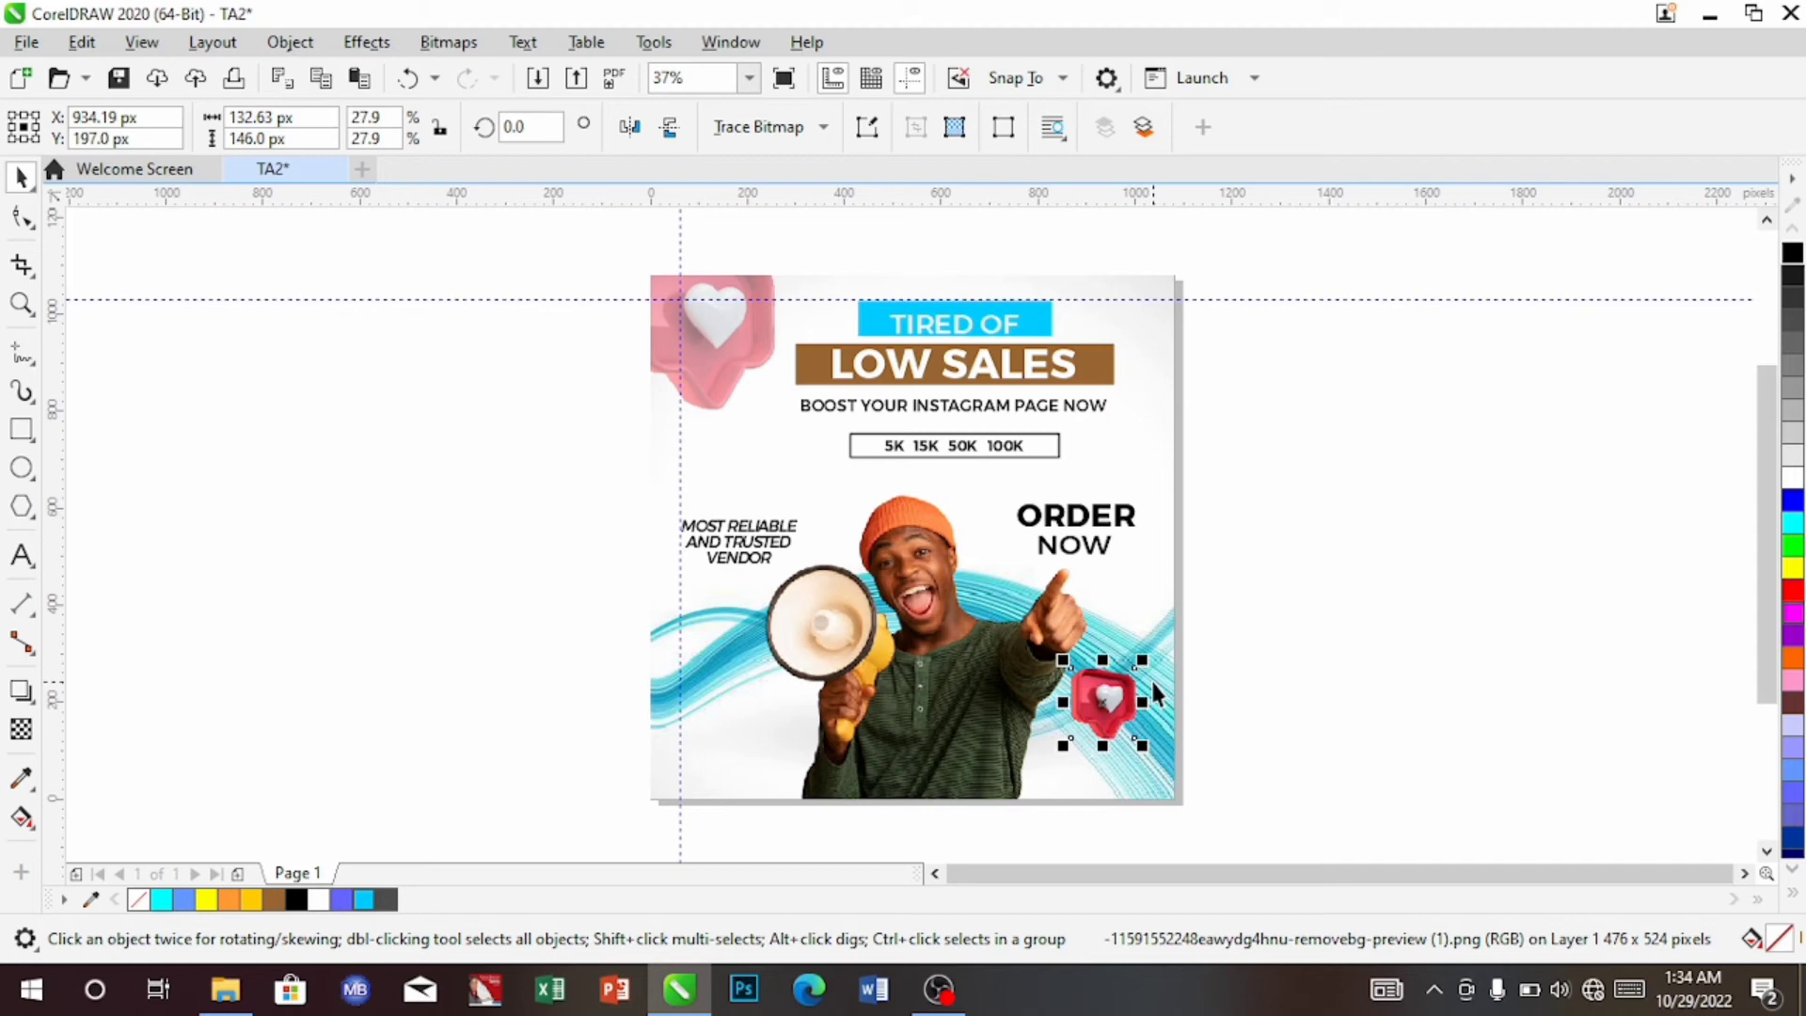
key(Right)
key(Up)
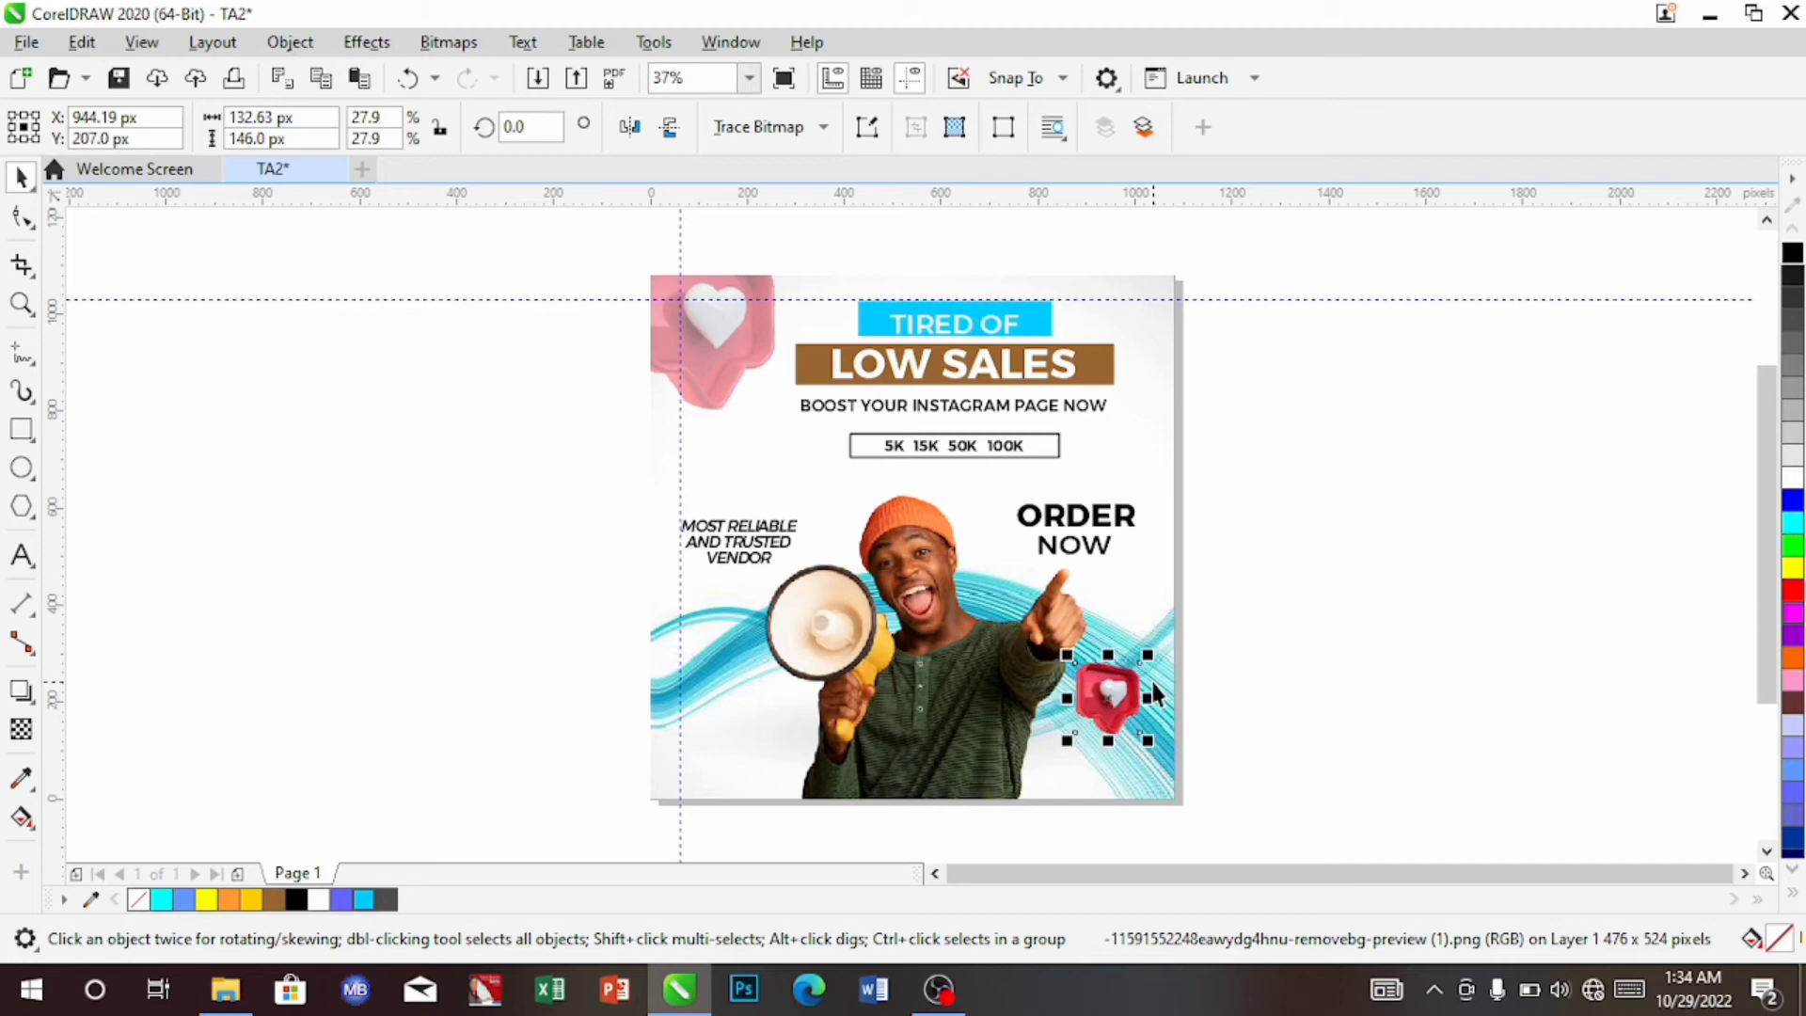
key(Up)
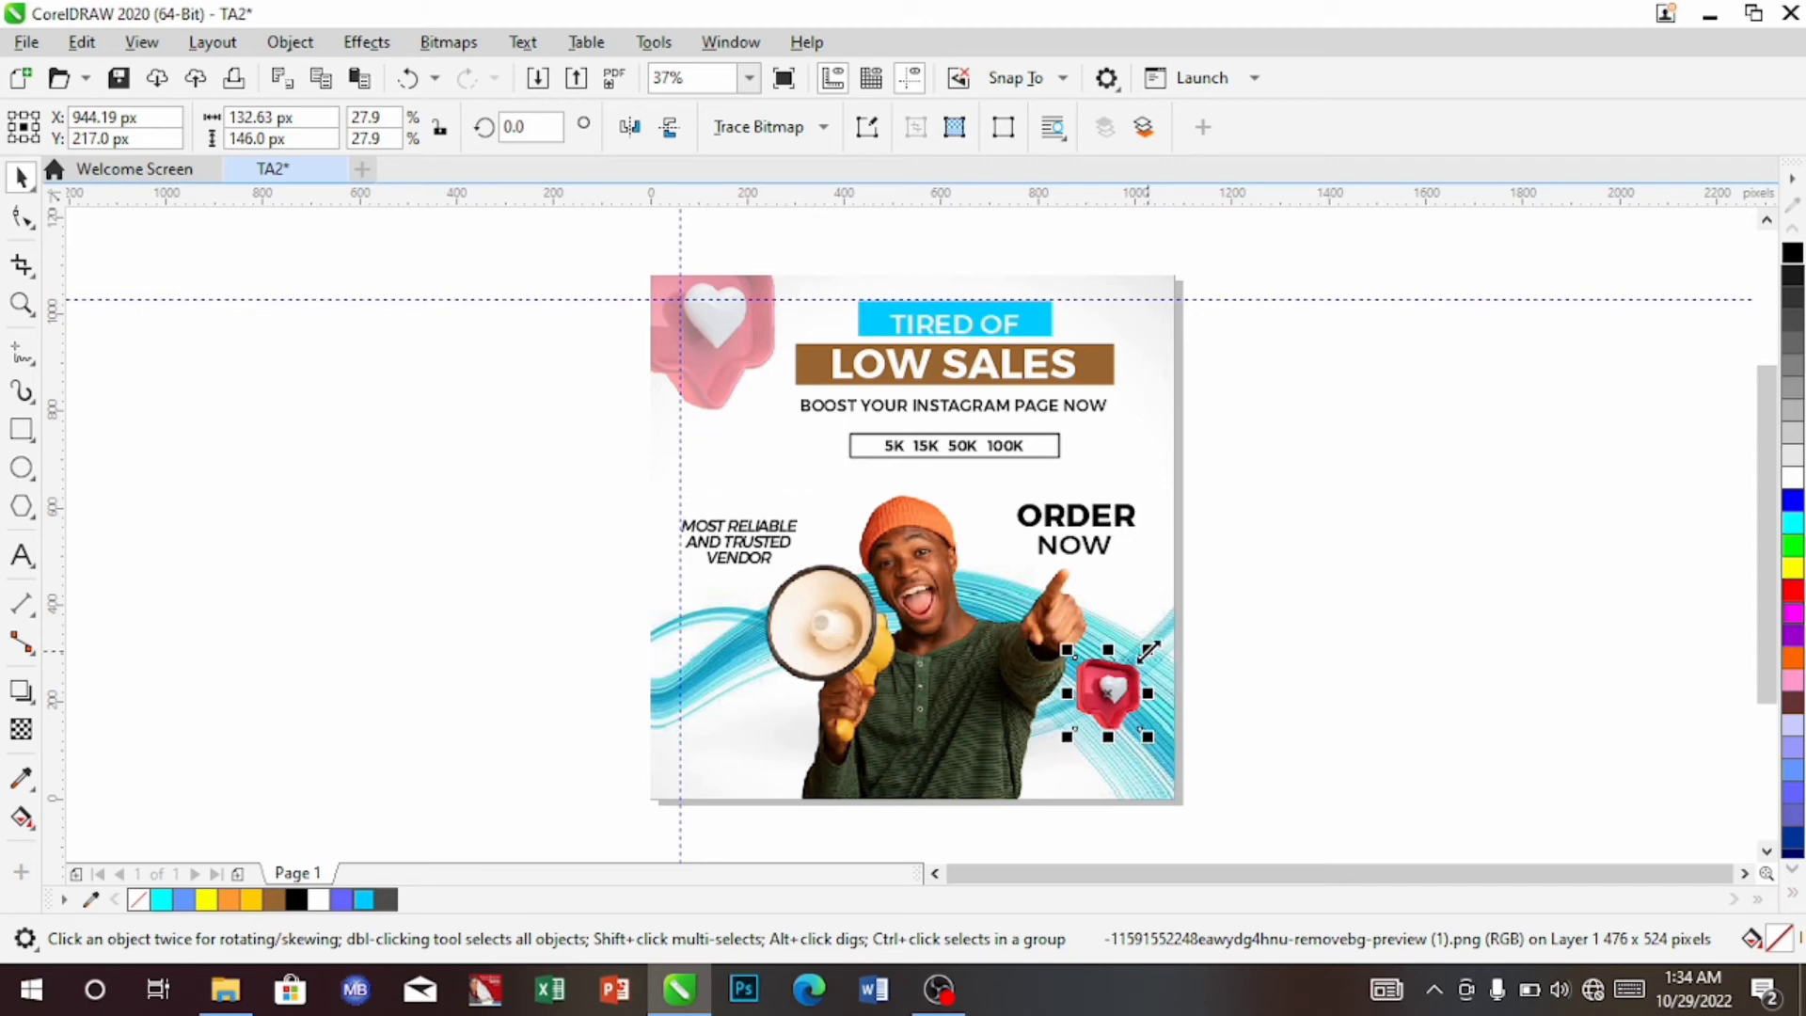
Shrink the heart slightly more, fine-nudge it, and select the poster's clipping frame
drag(1148, 650, 1144, 662)
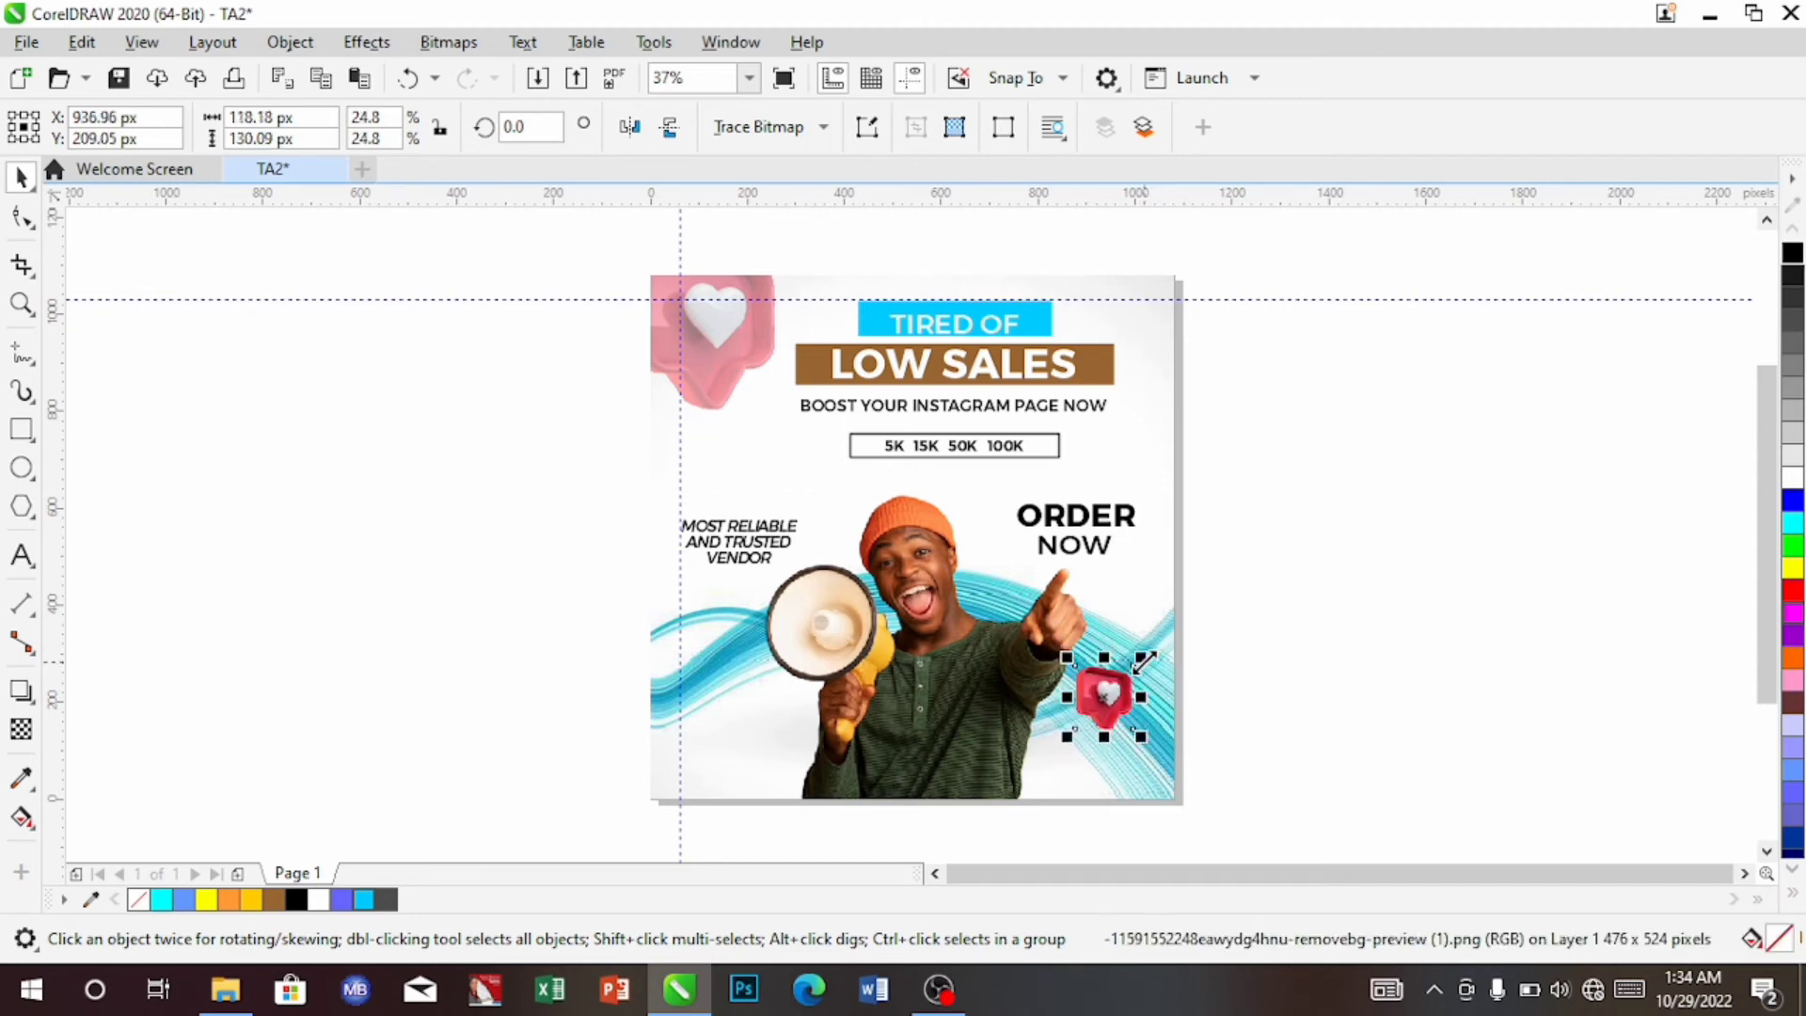
key(Right)
key(Up)
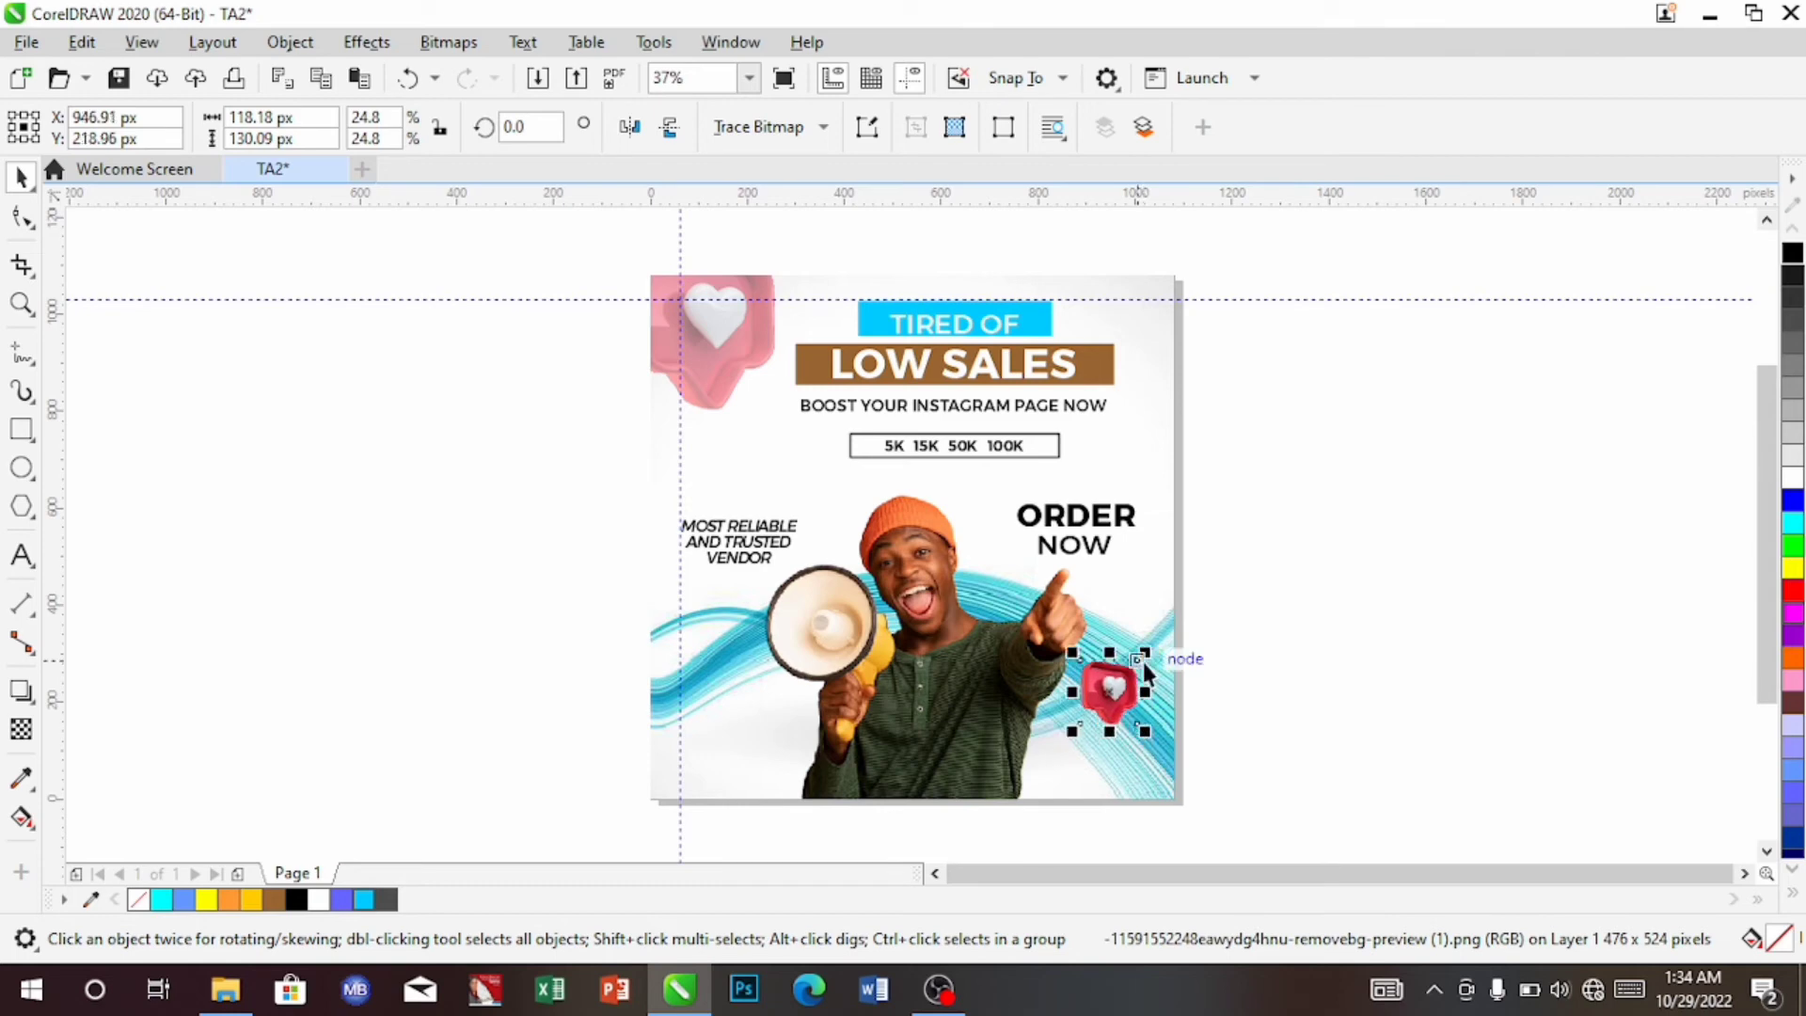
key(Escape)
click(811, 491)
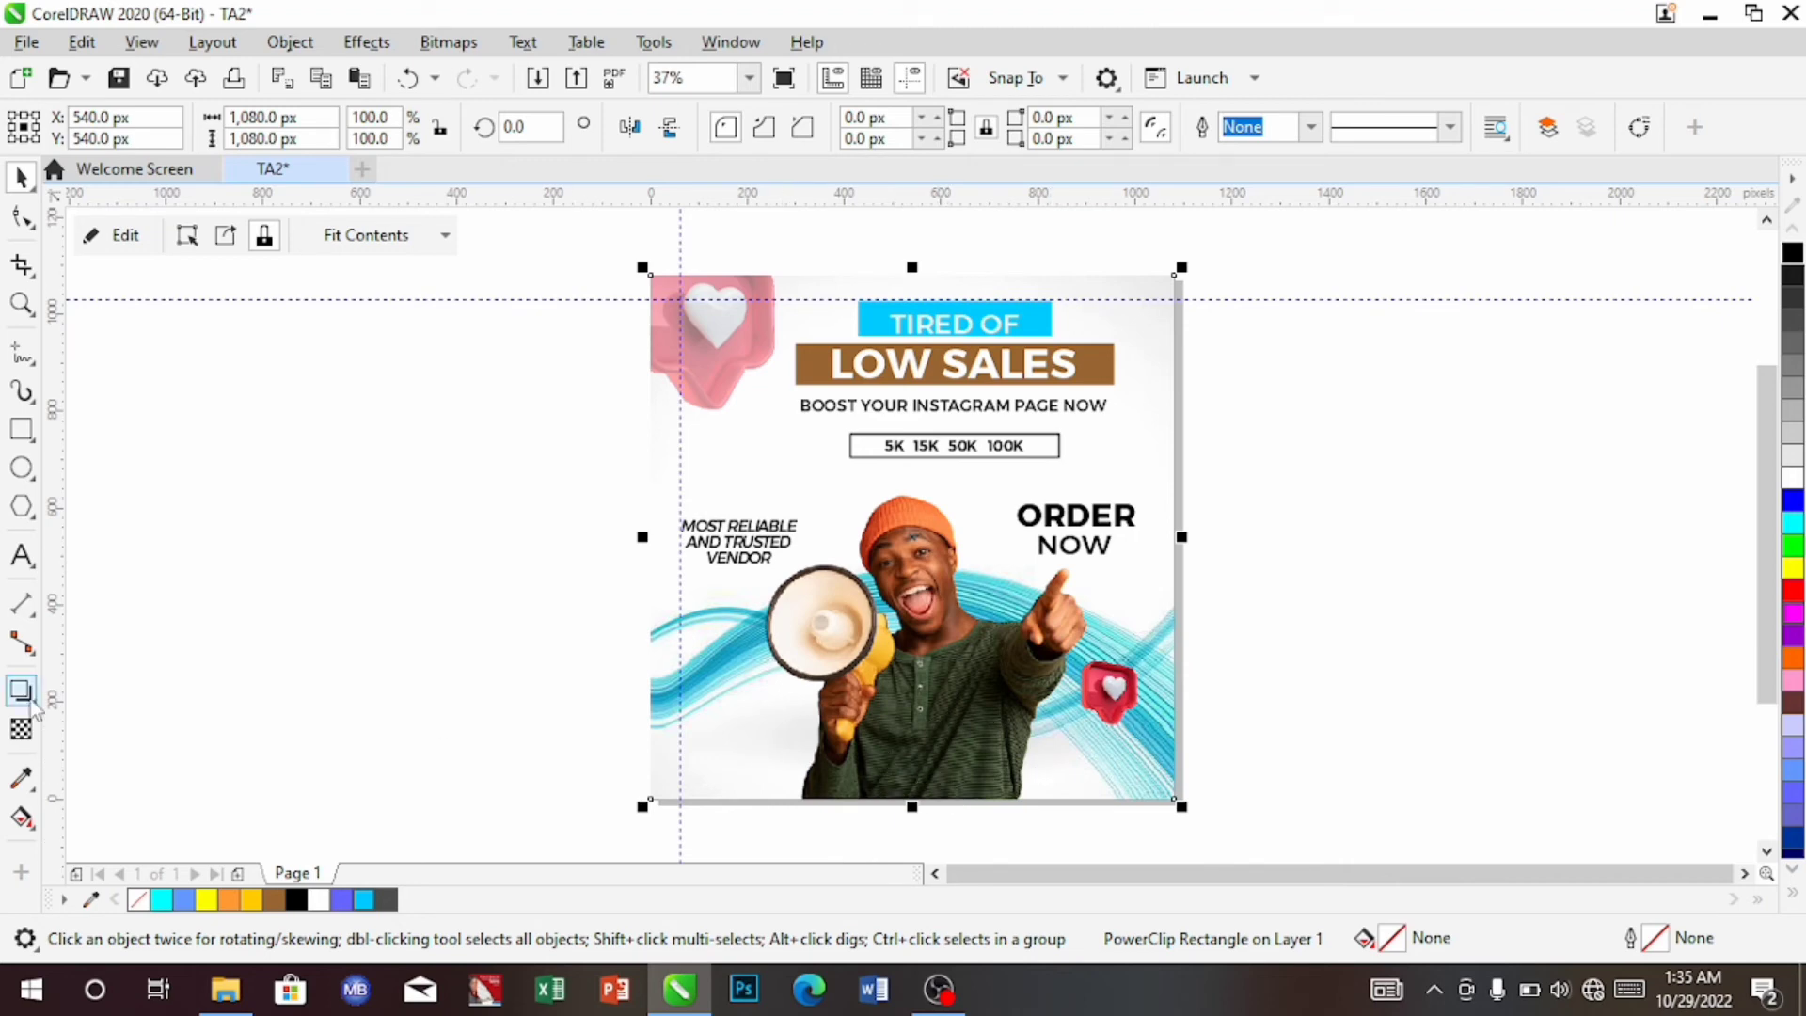
Draw a cyan rectangle across the poster's bottom edge and delete the stray thin one
click(22, 434)
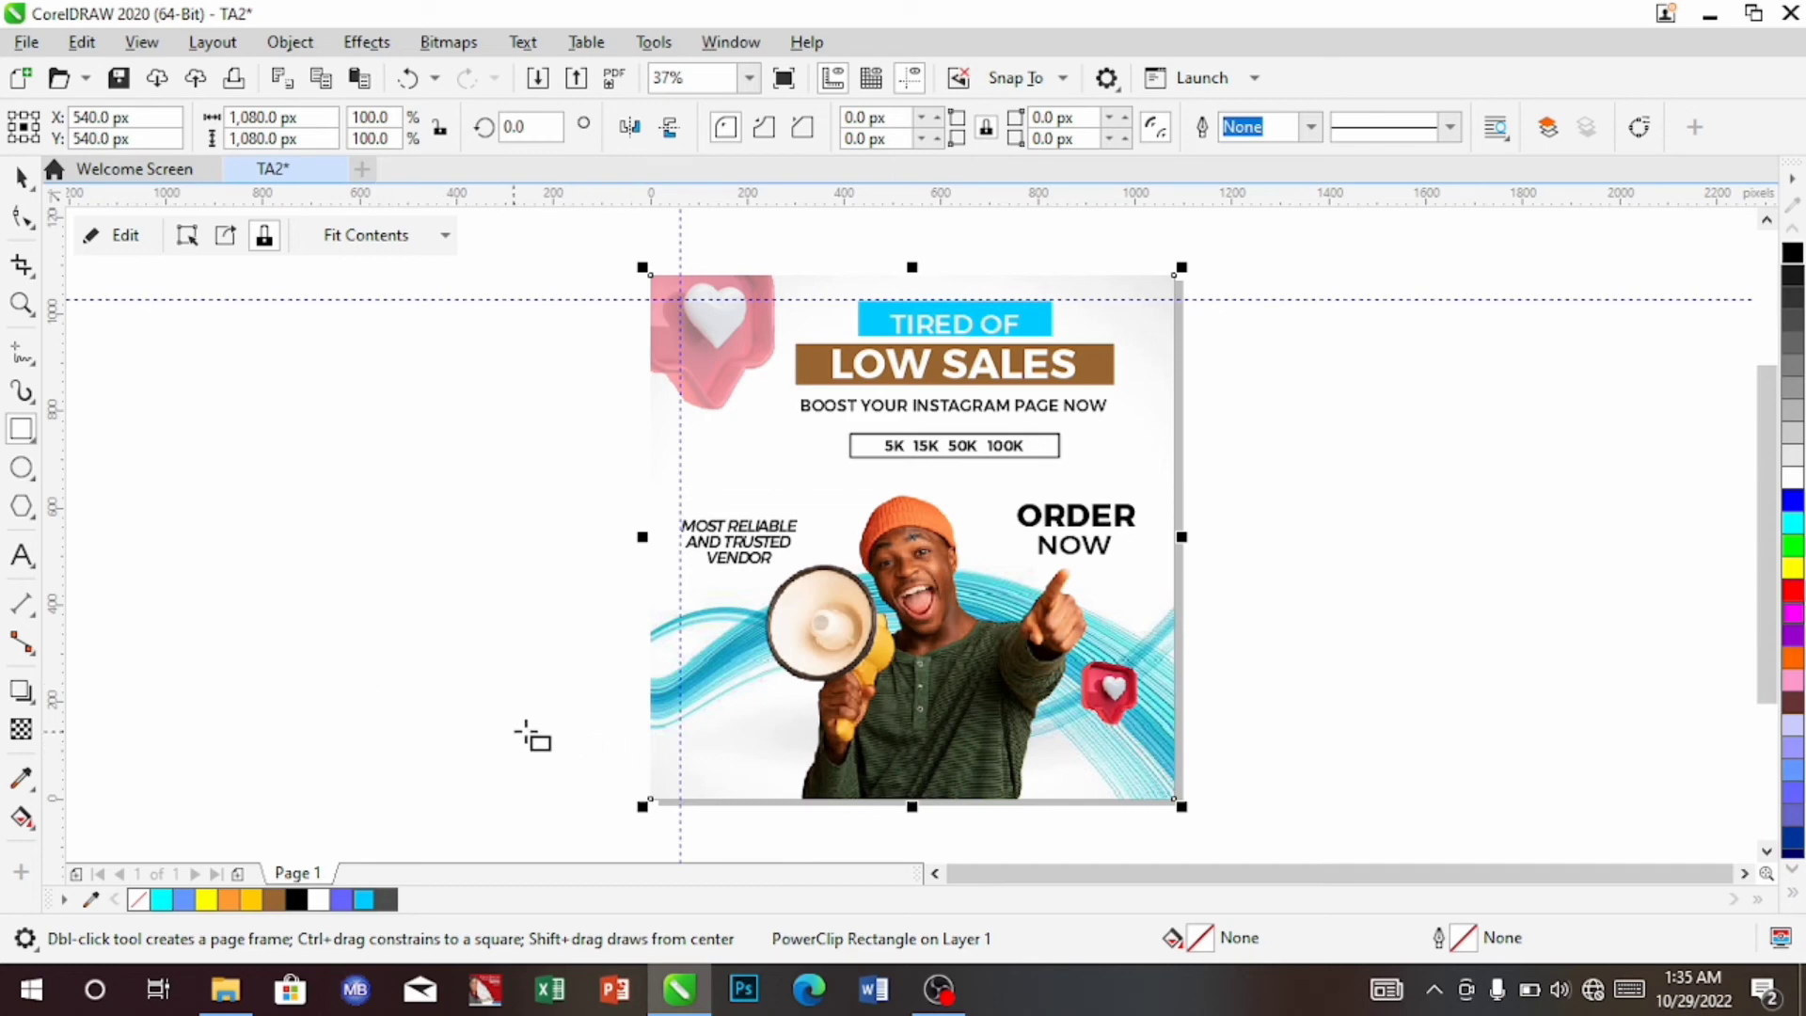
drag(617, 731, 1266, 835)
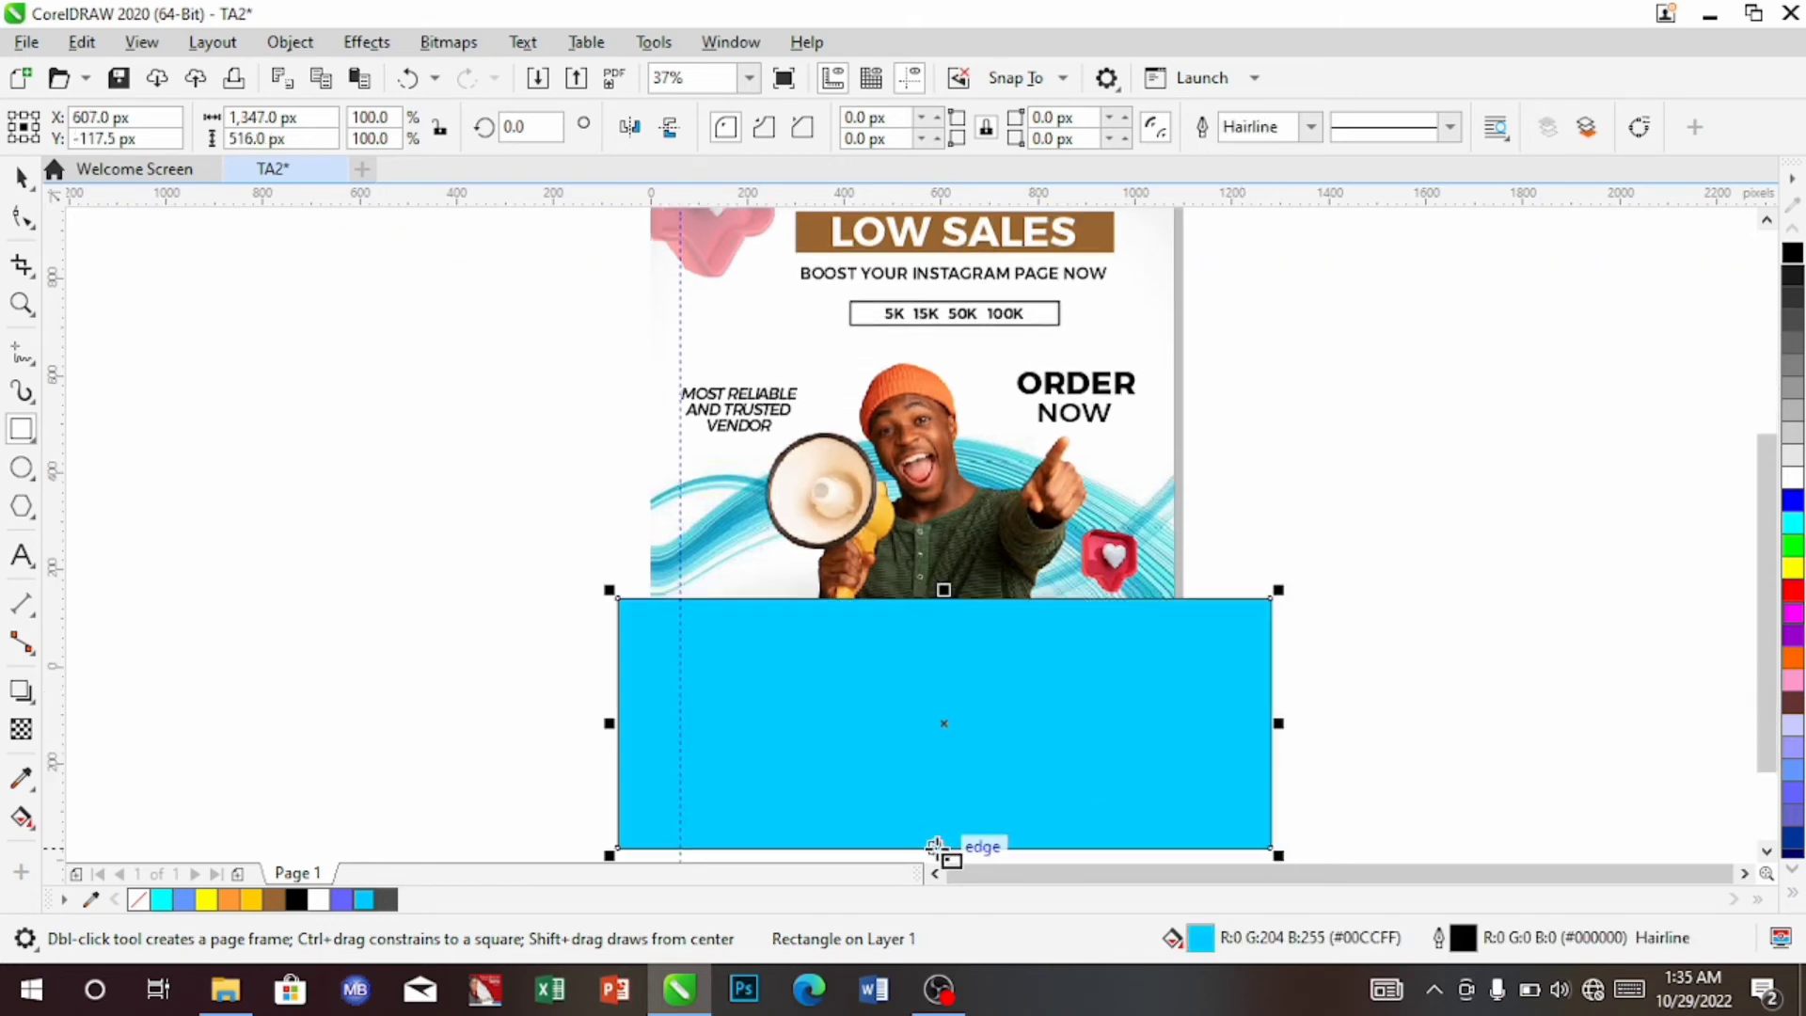
drag(943, 855, 946, 725)
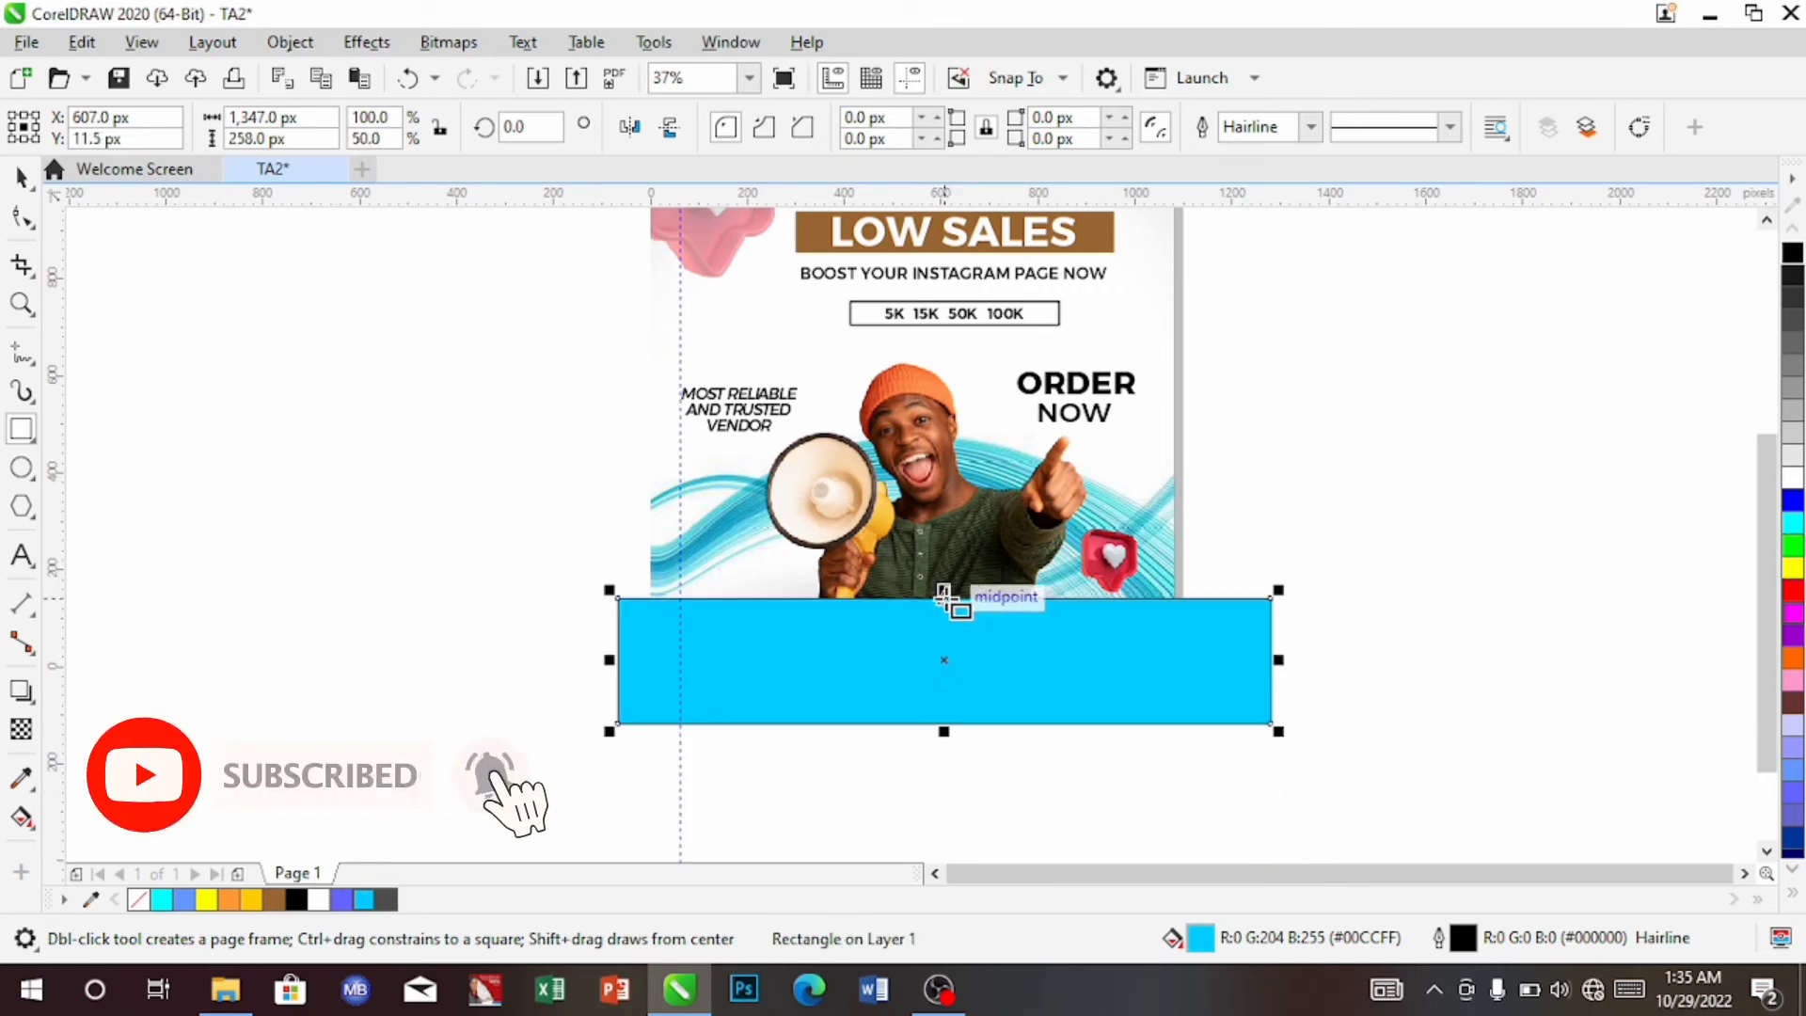
drag(945, 598, 944, 632)
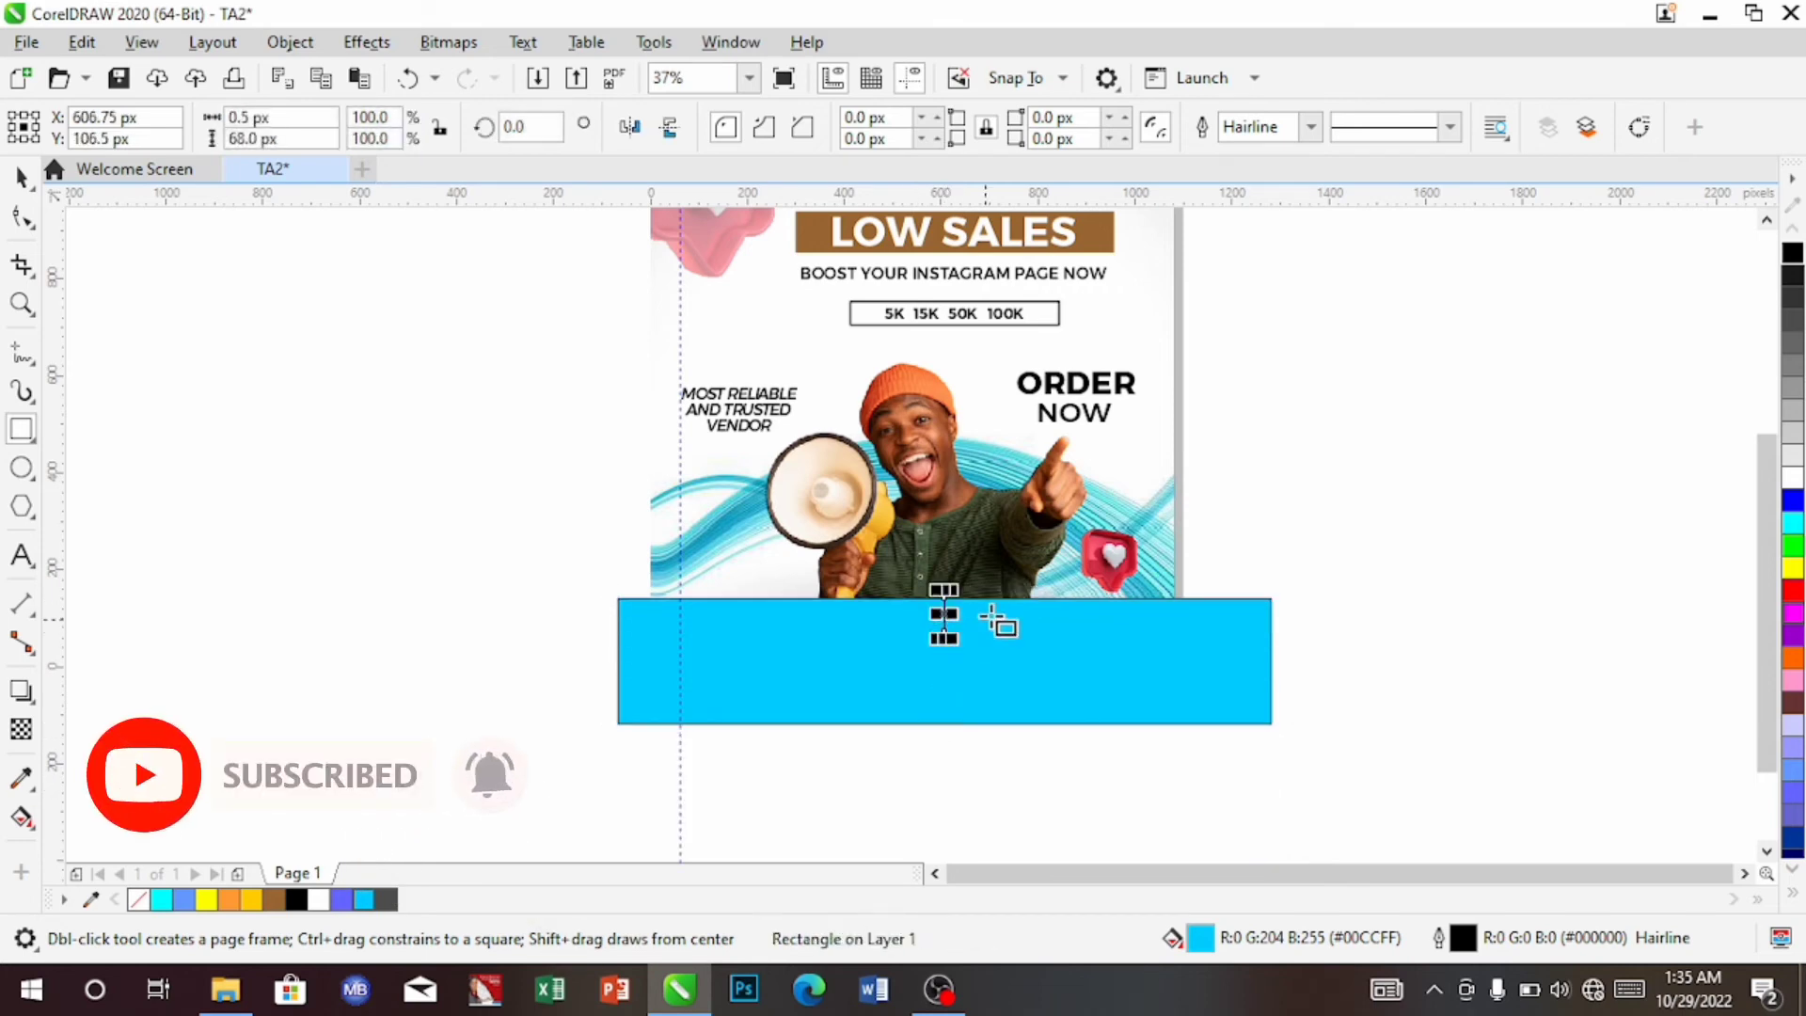
key(Delete)
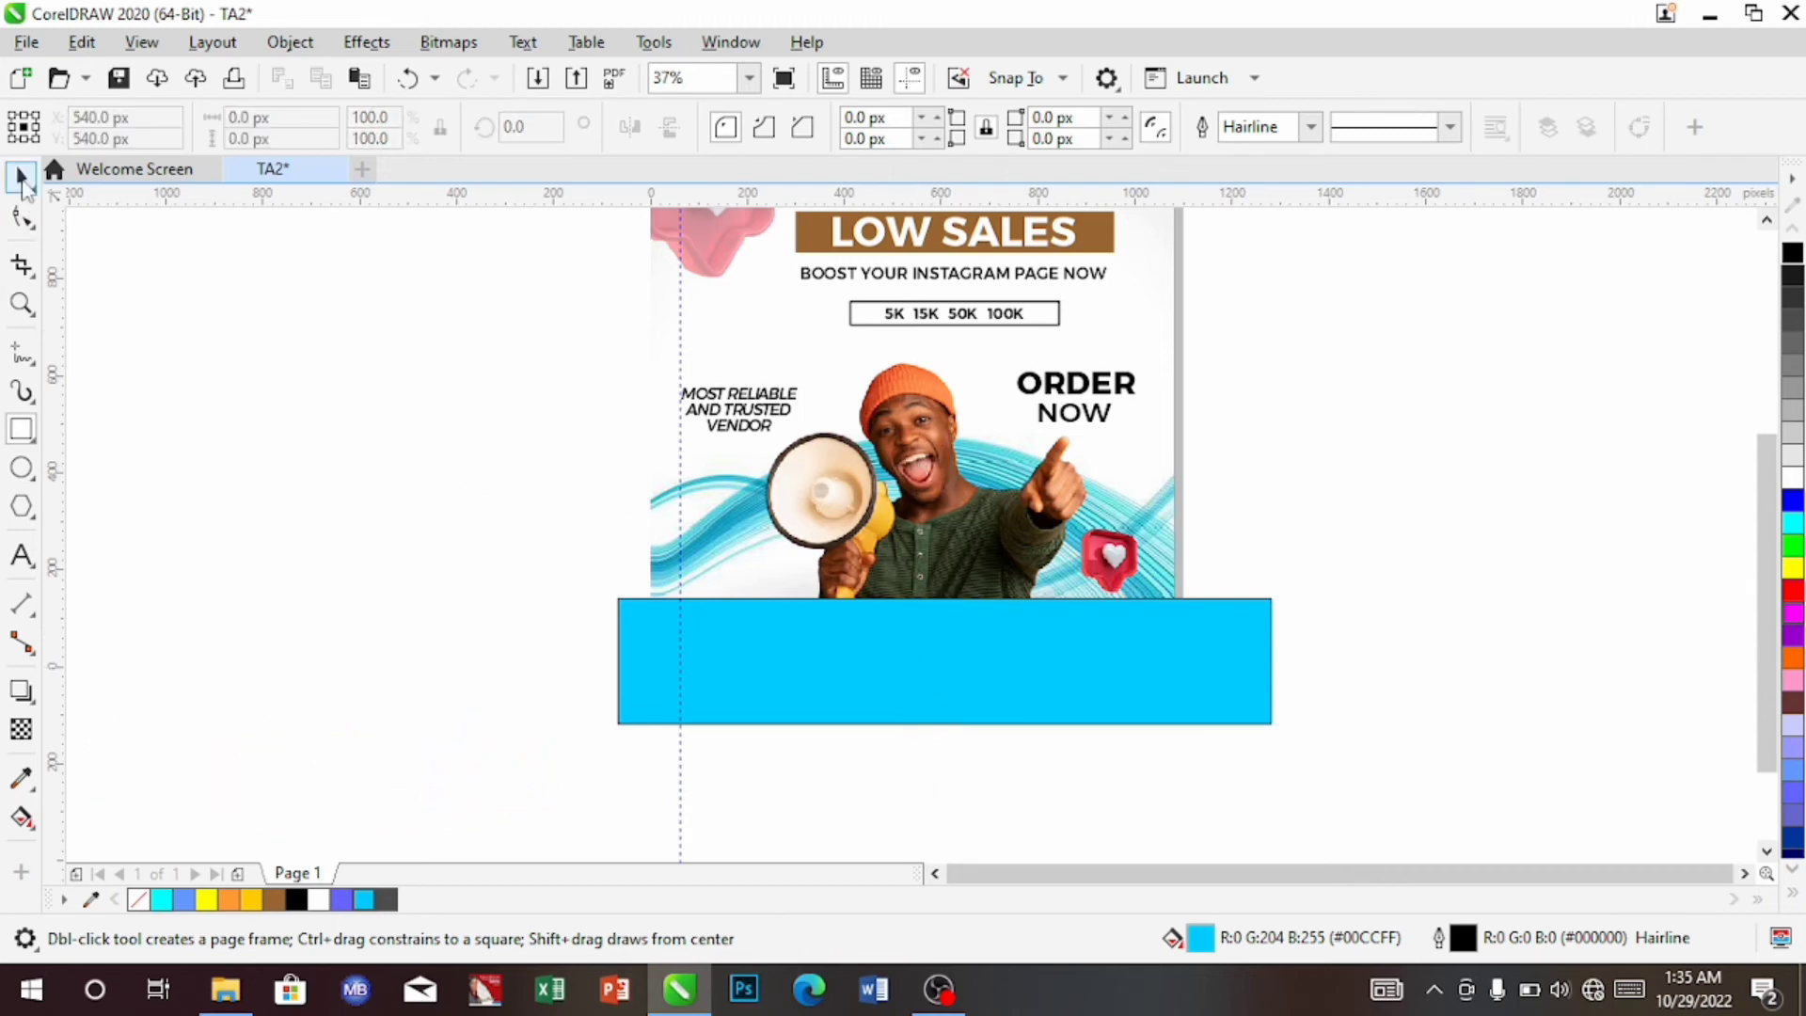
Halve the cyan bar's height to 129 px, leaving it 1347 px wide
click(21, 176)
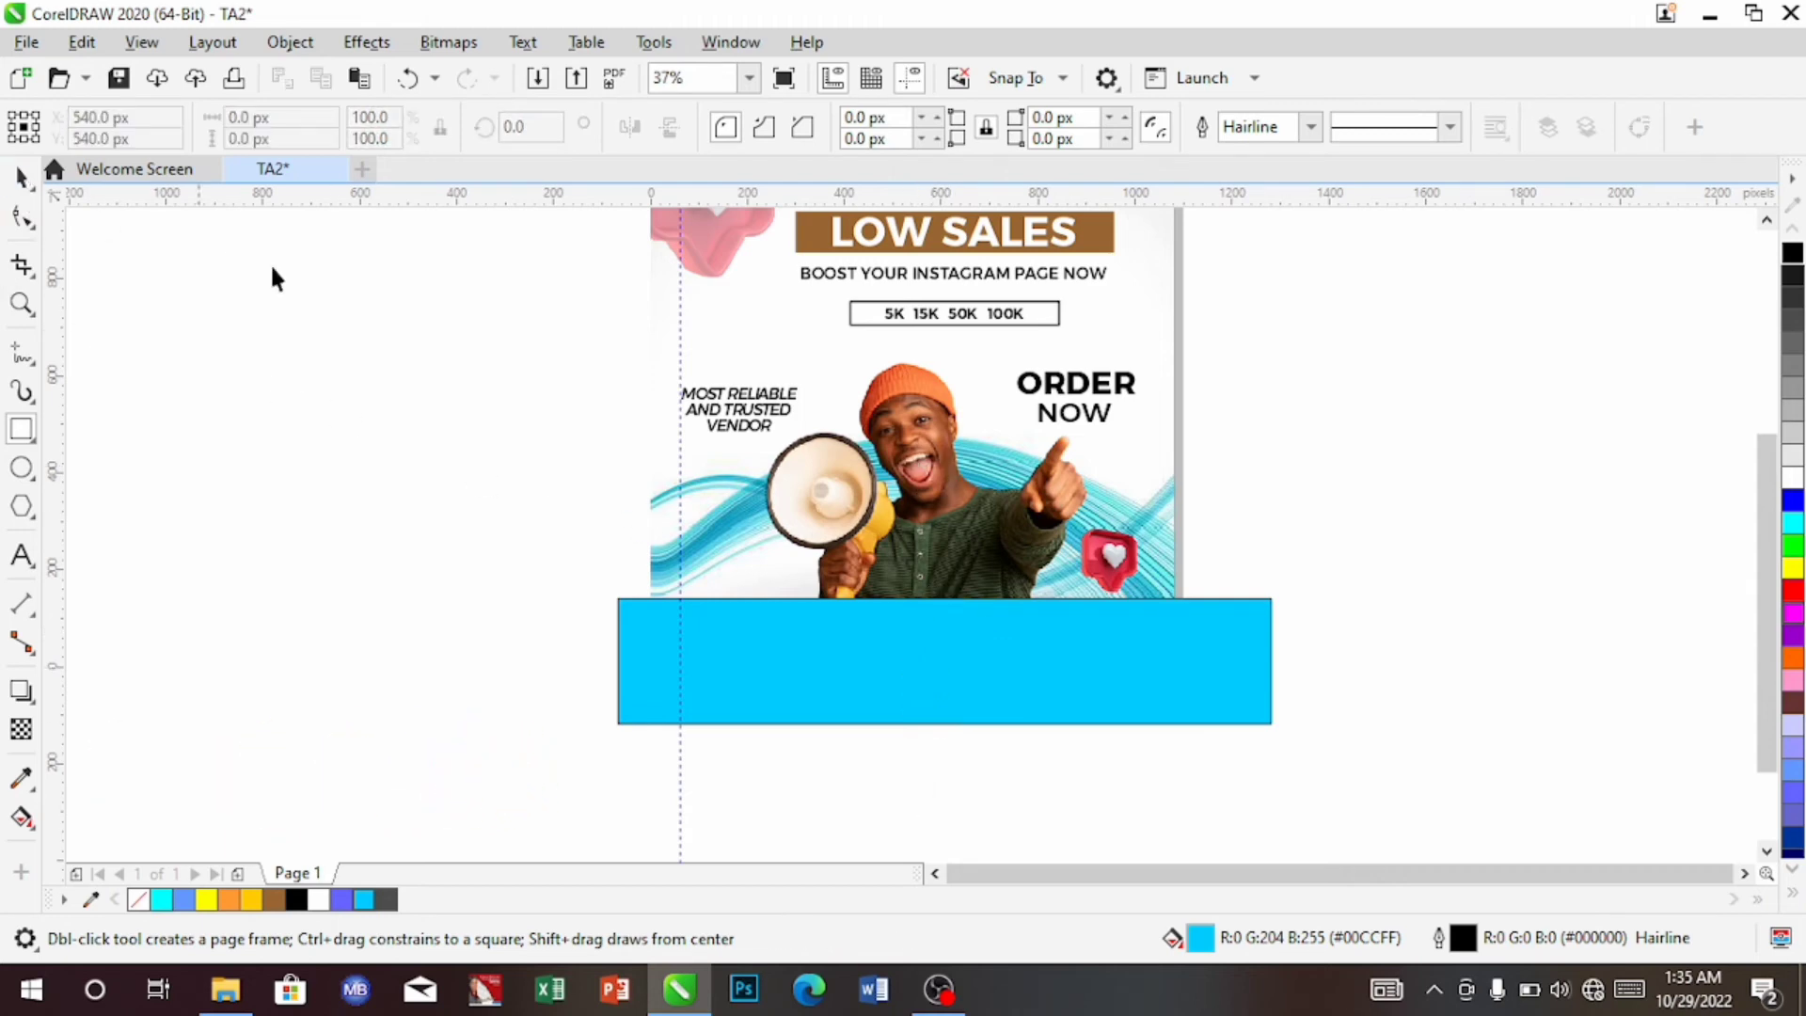
click(1007, 674)
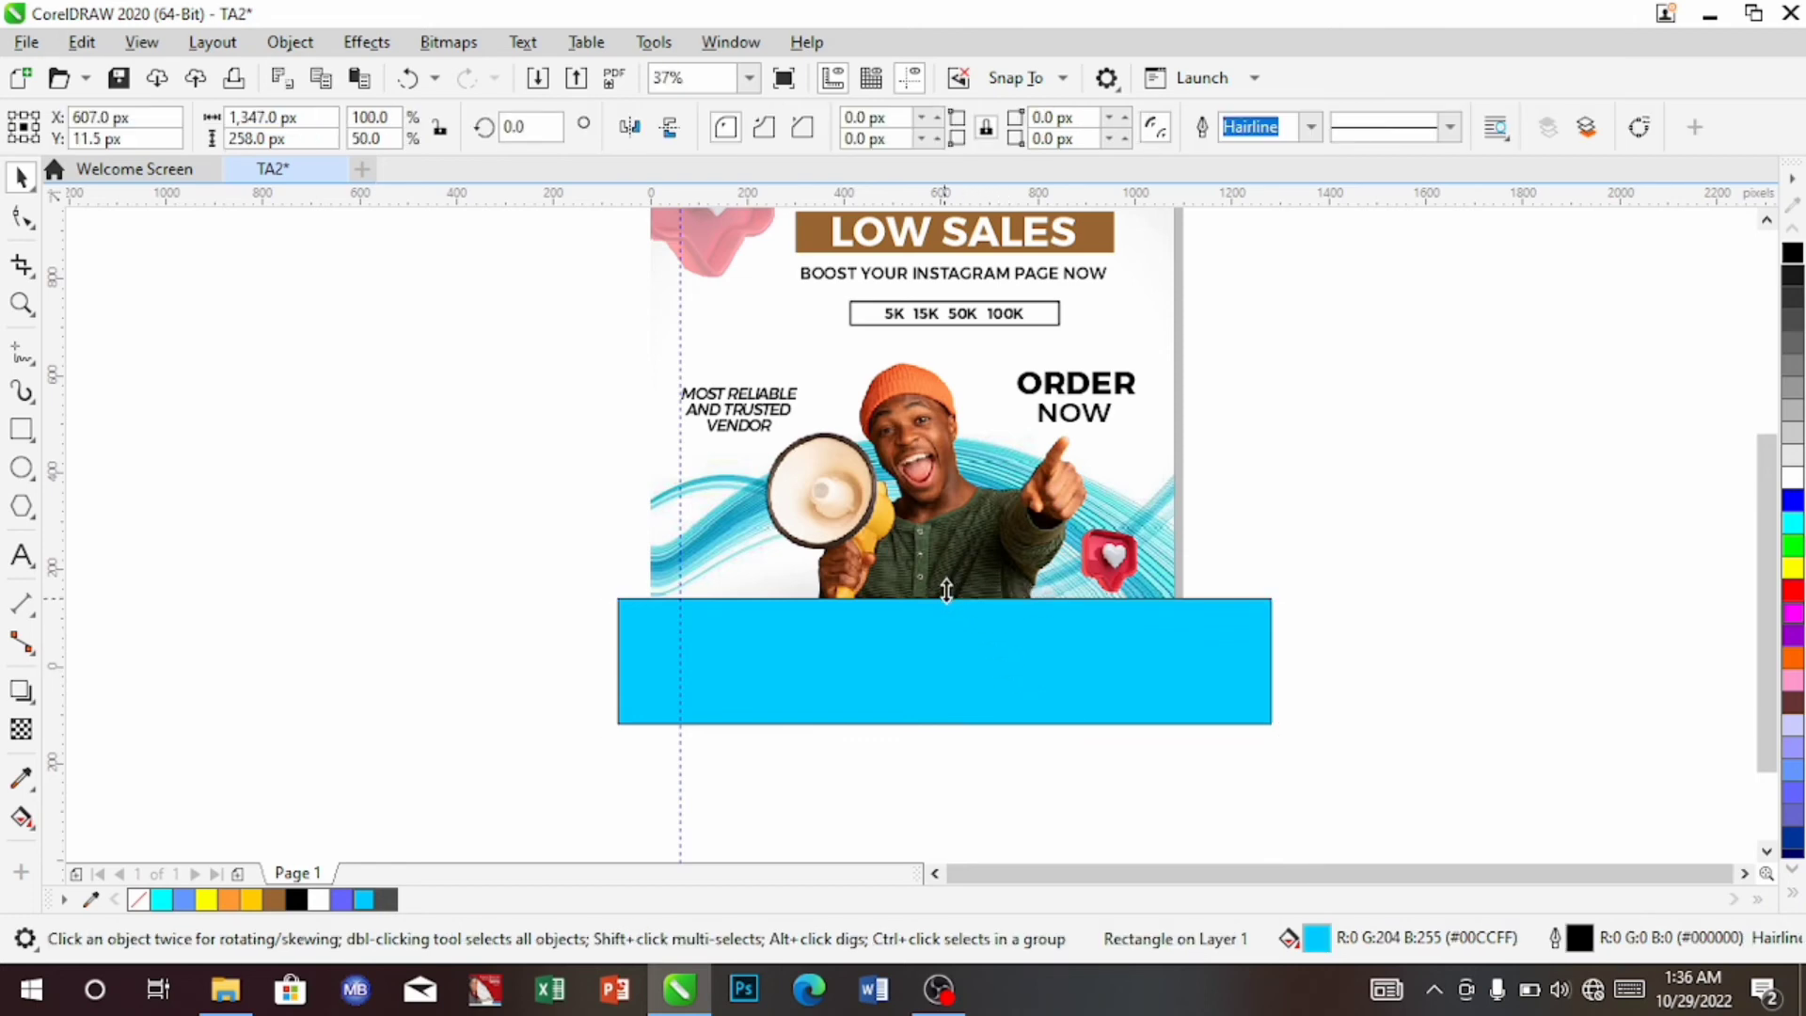
drag(946, 590, 945, 659)
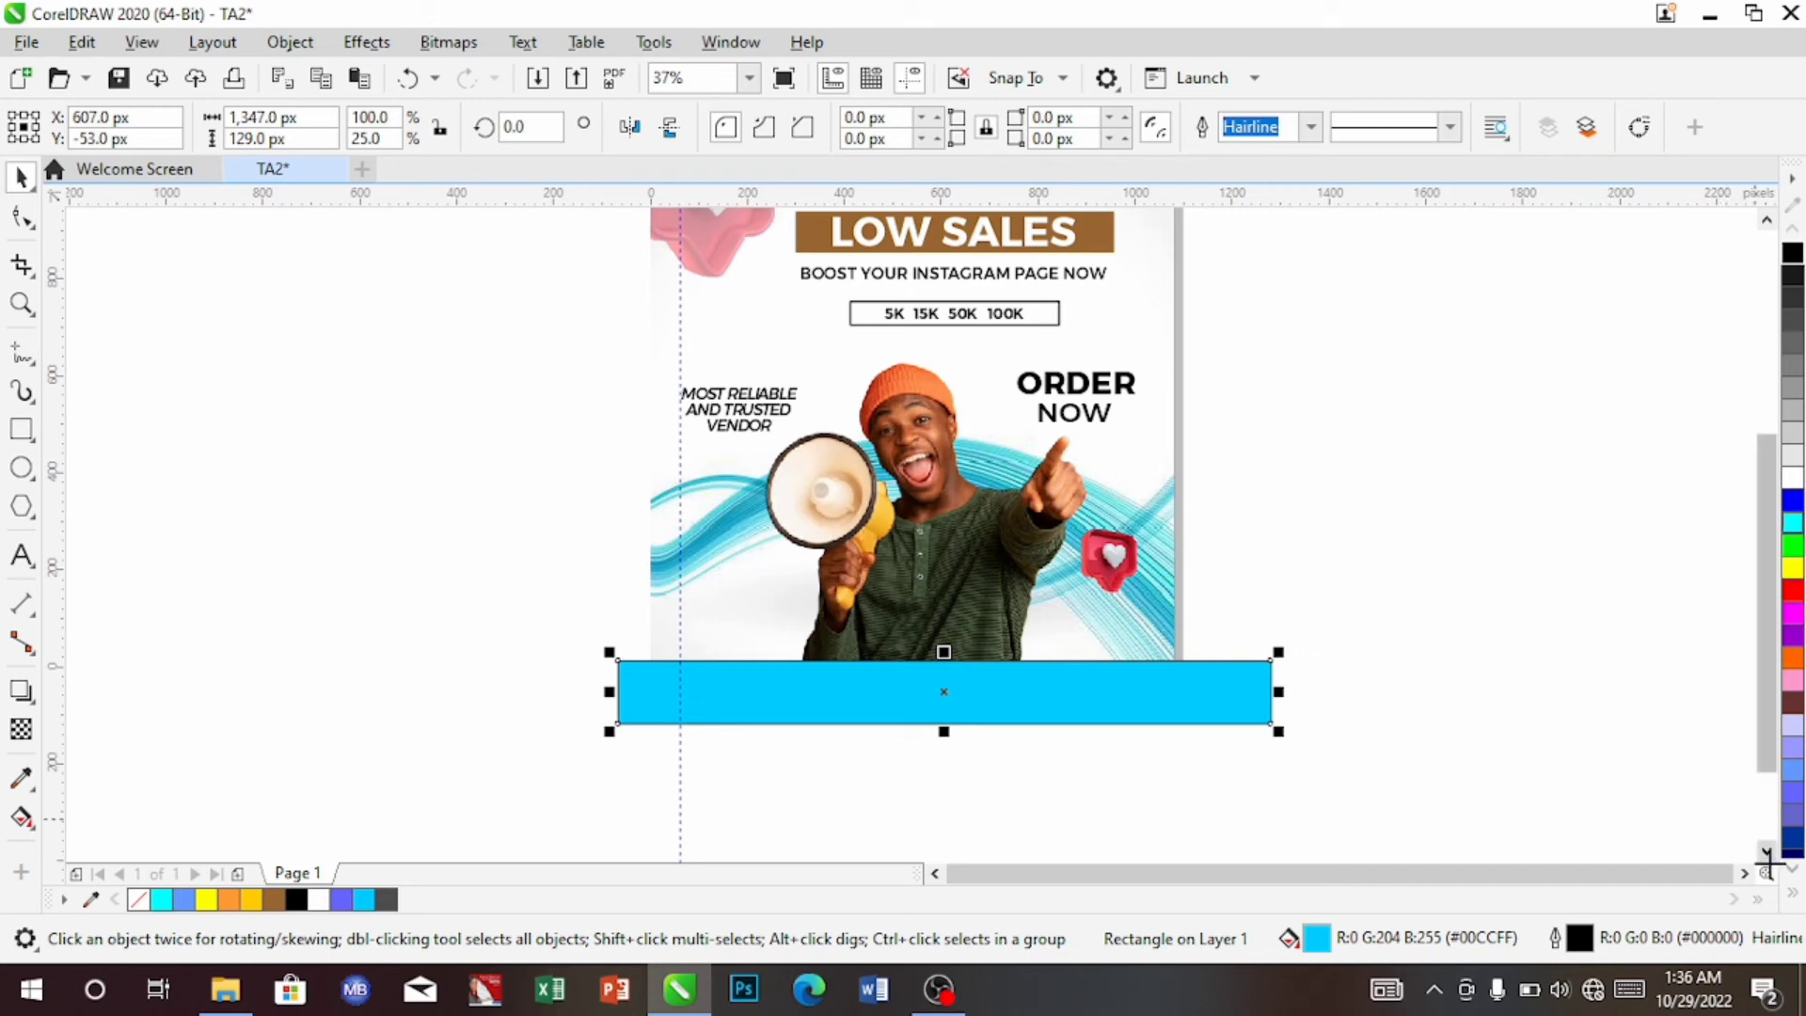
Fill the bar with white and remove its outline
click(1792, 896)
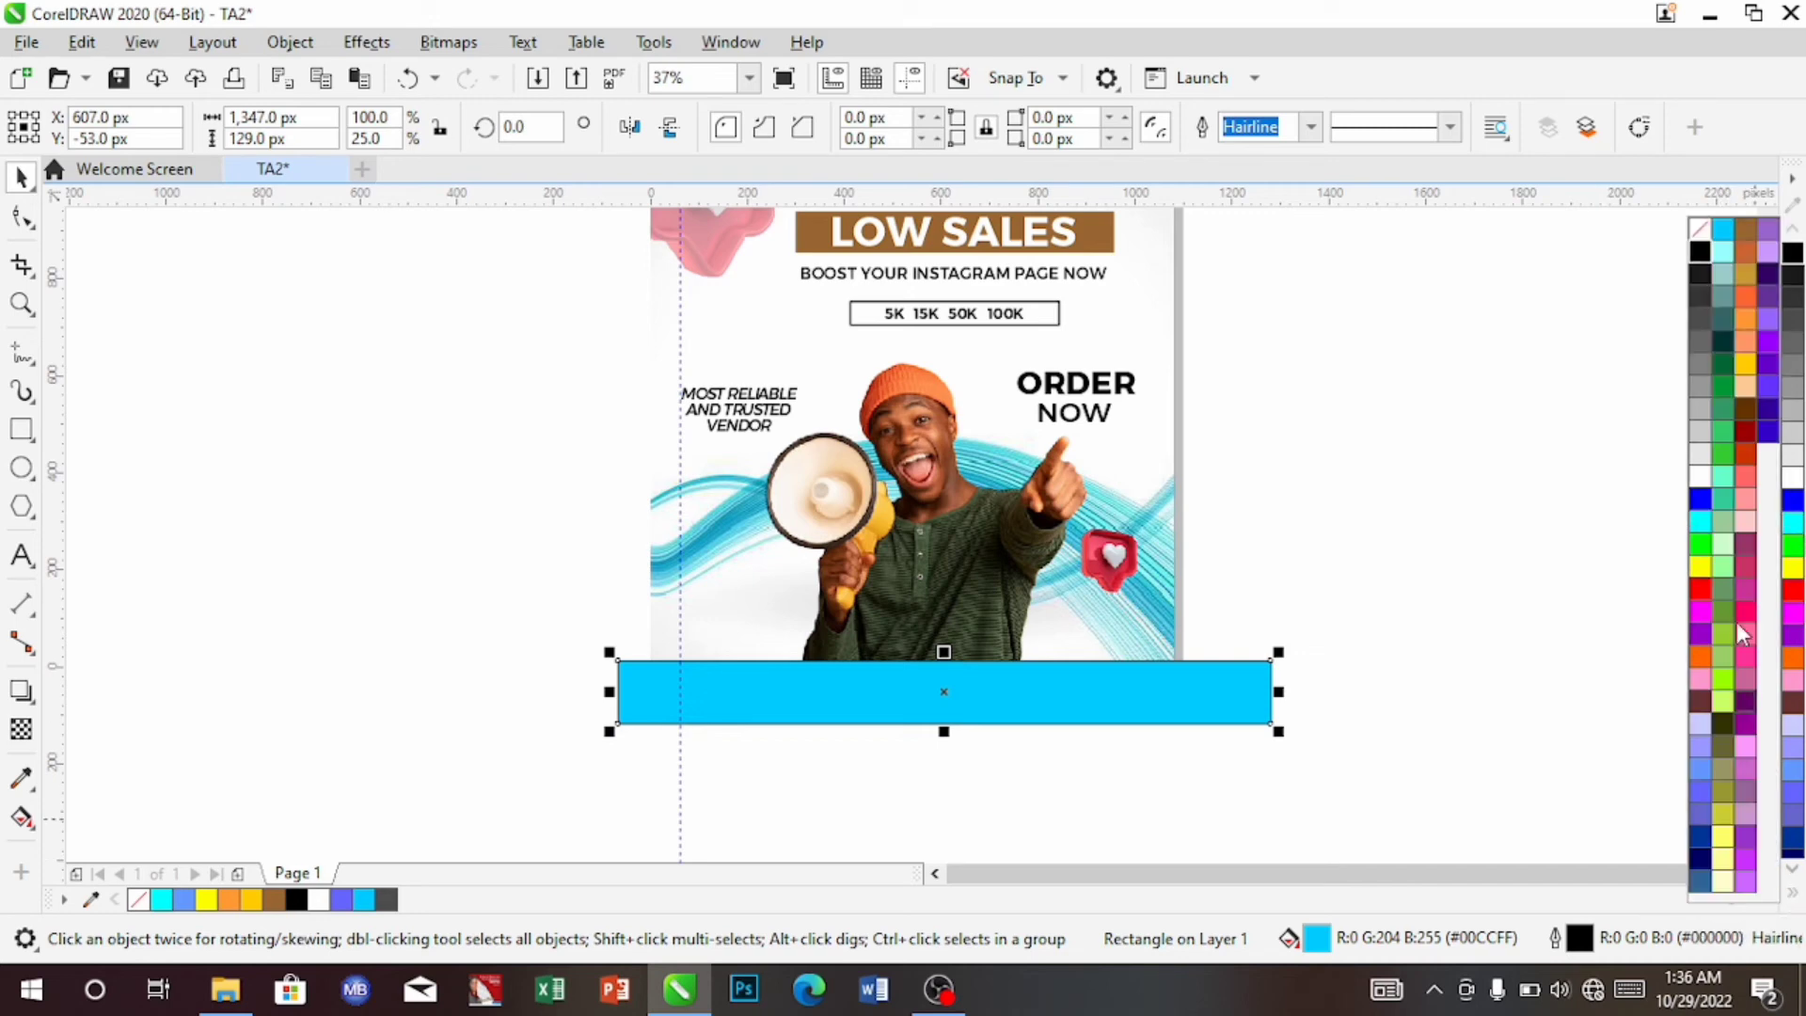
click(1701, 483)
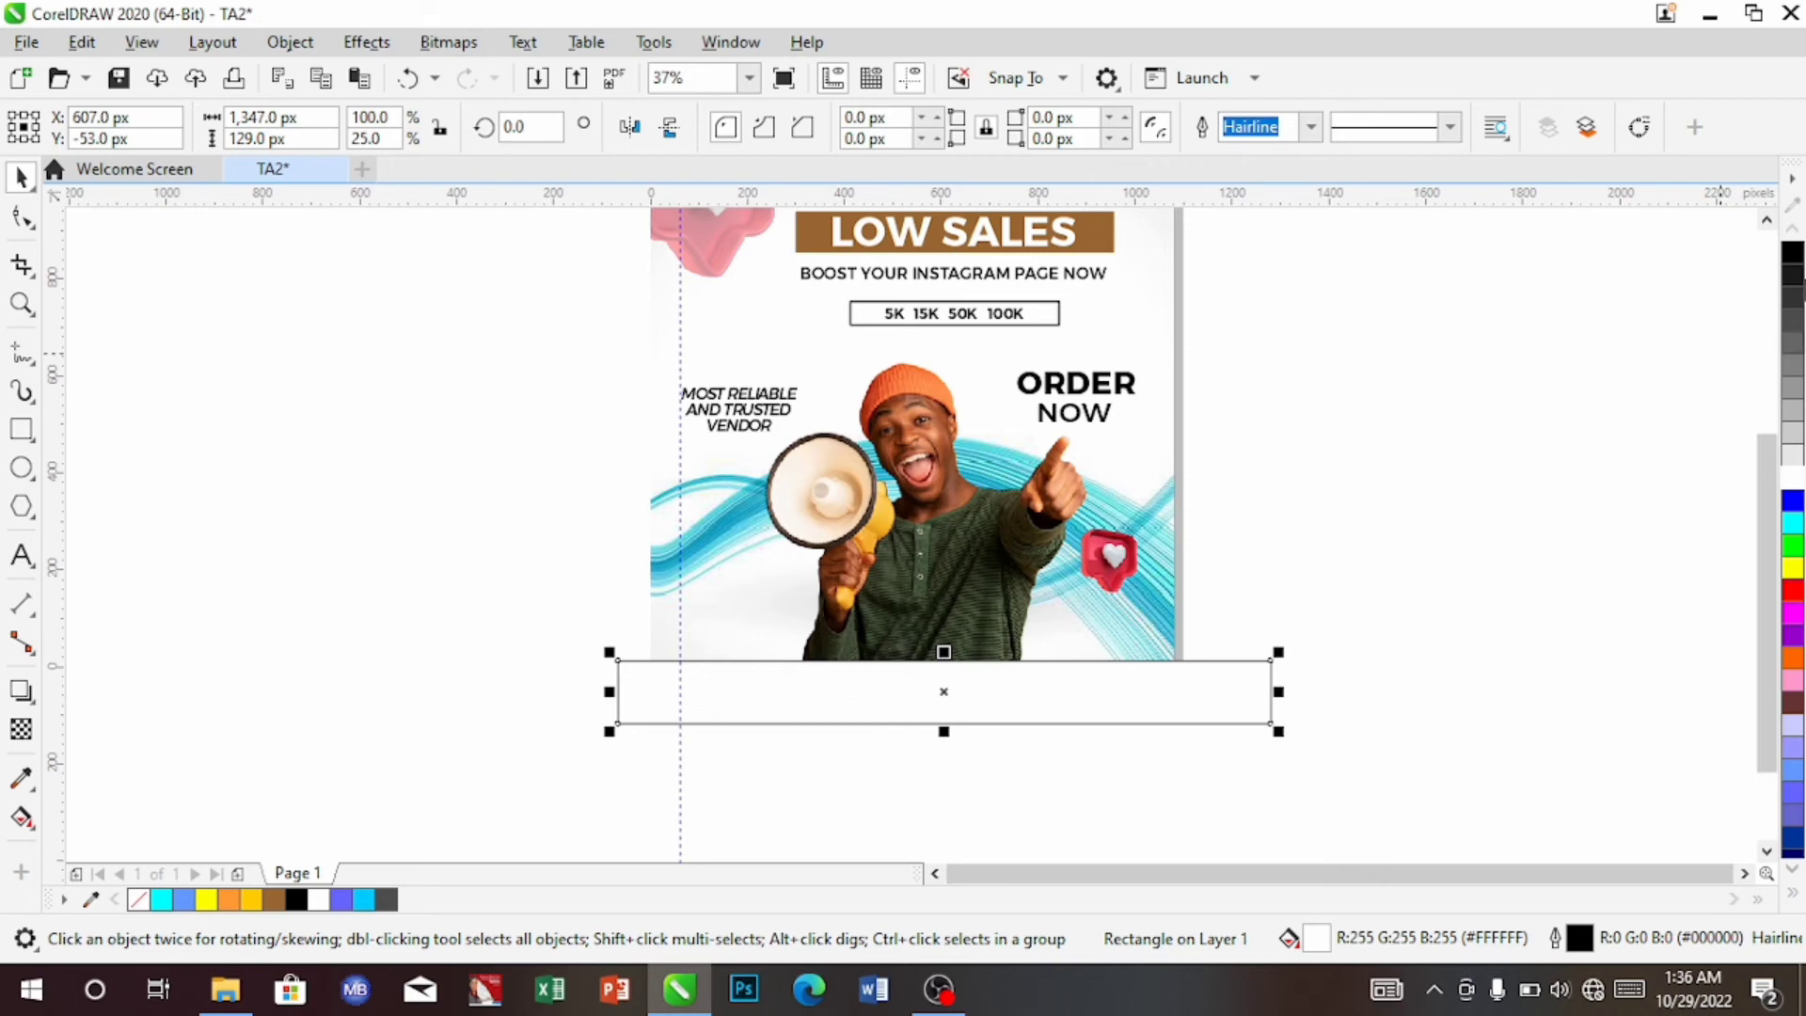
right_click(141, 901)
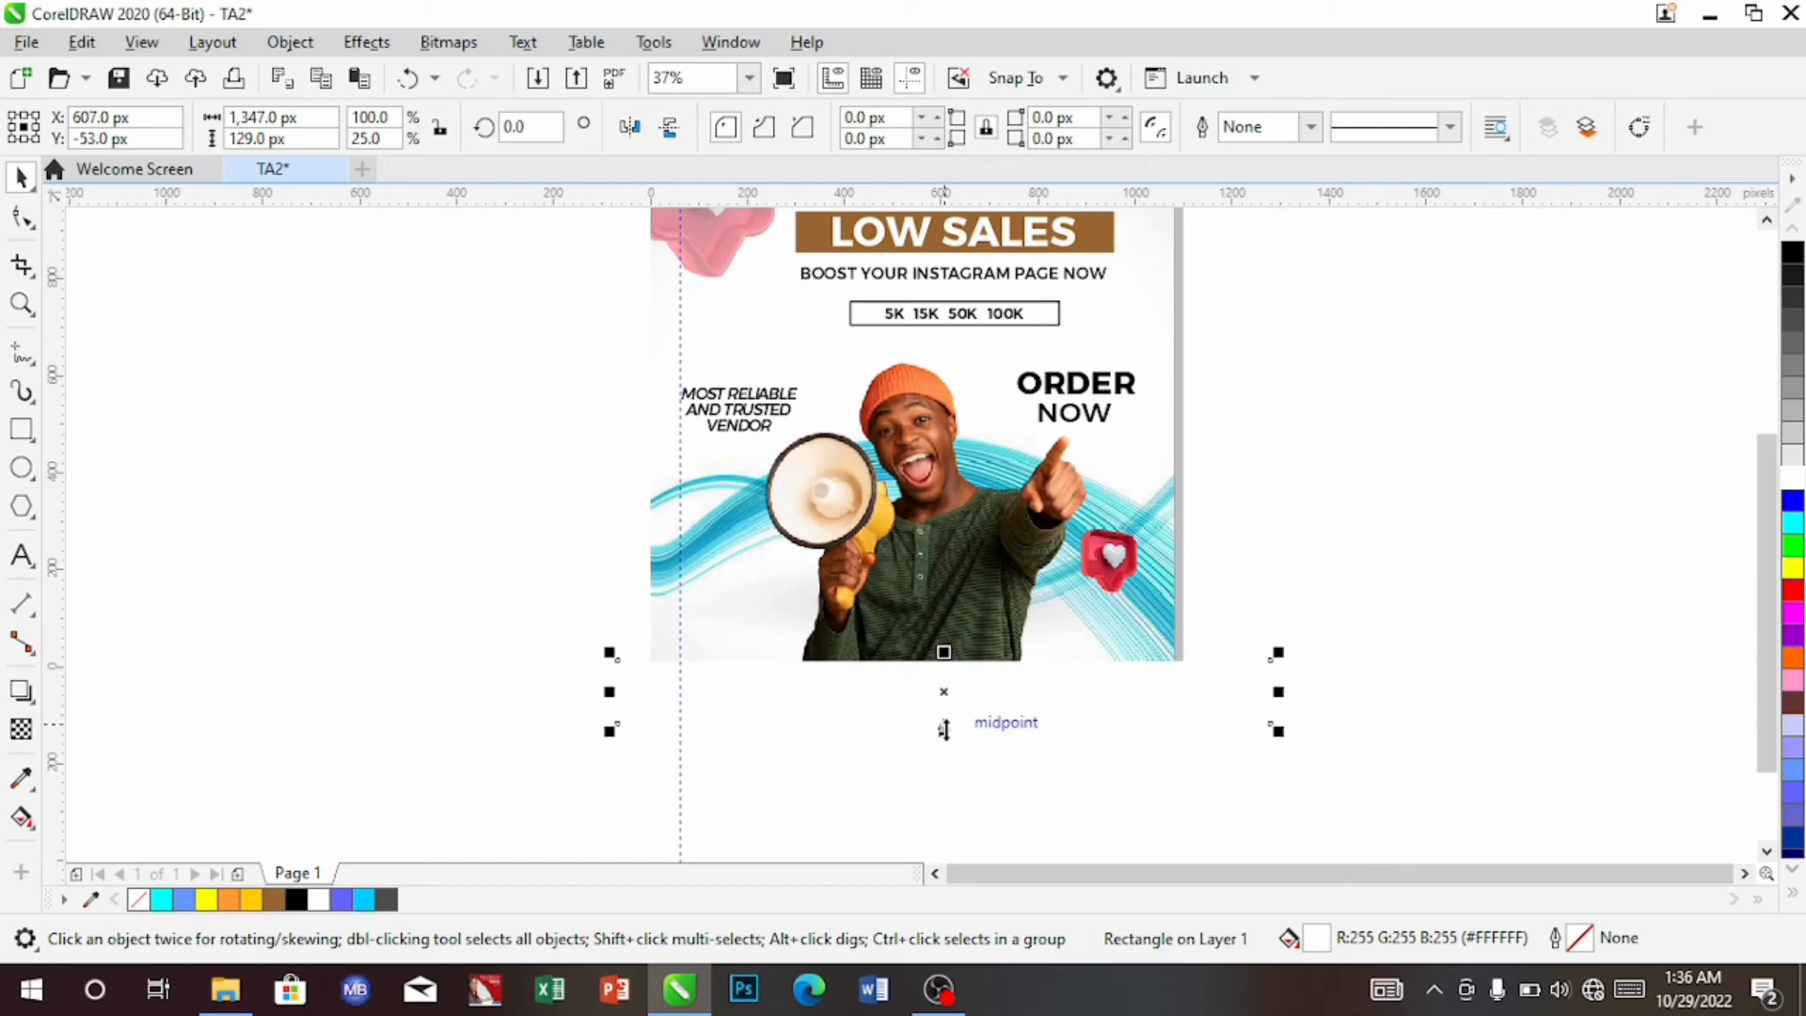
Shrink the white strip to 64.5 px tall and move it below the poster
drag(945, 730, 982, 666)
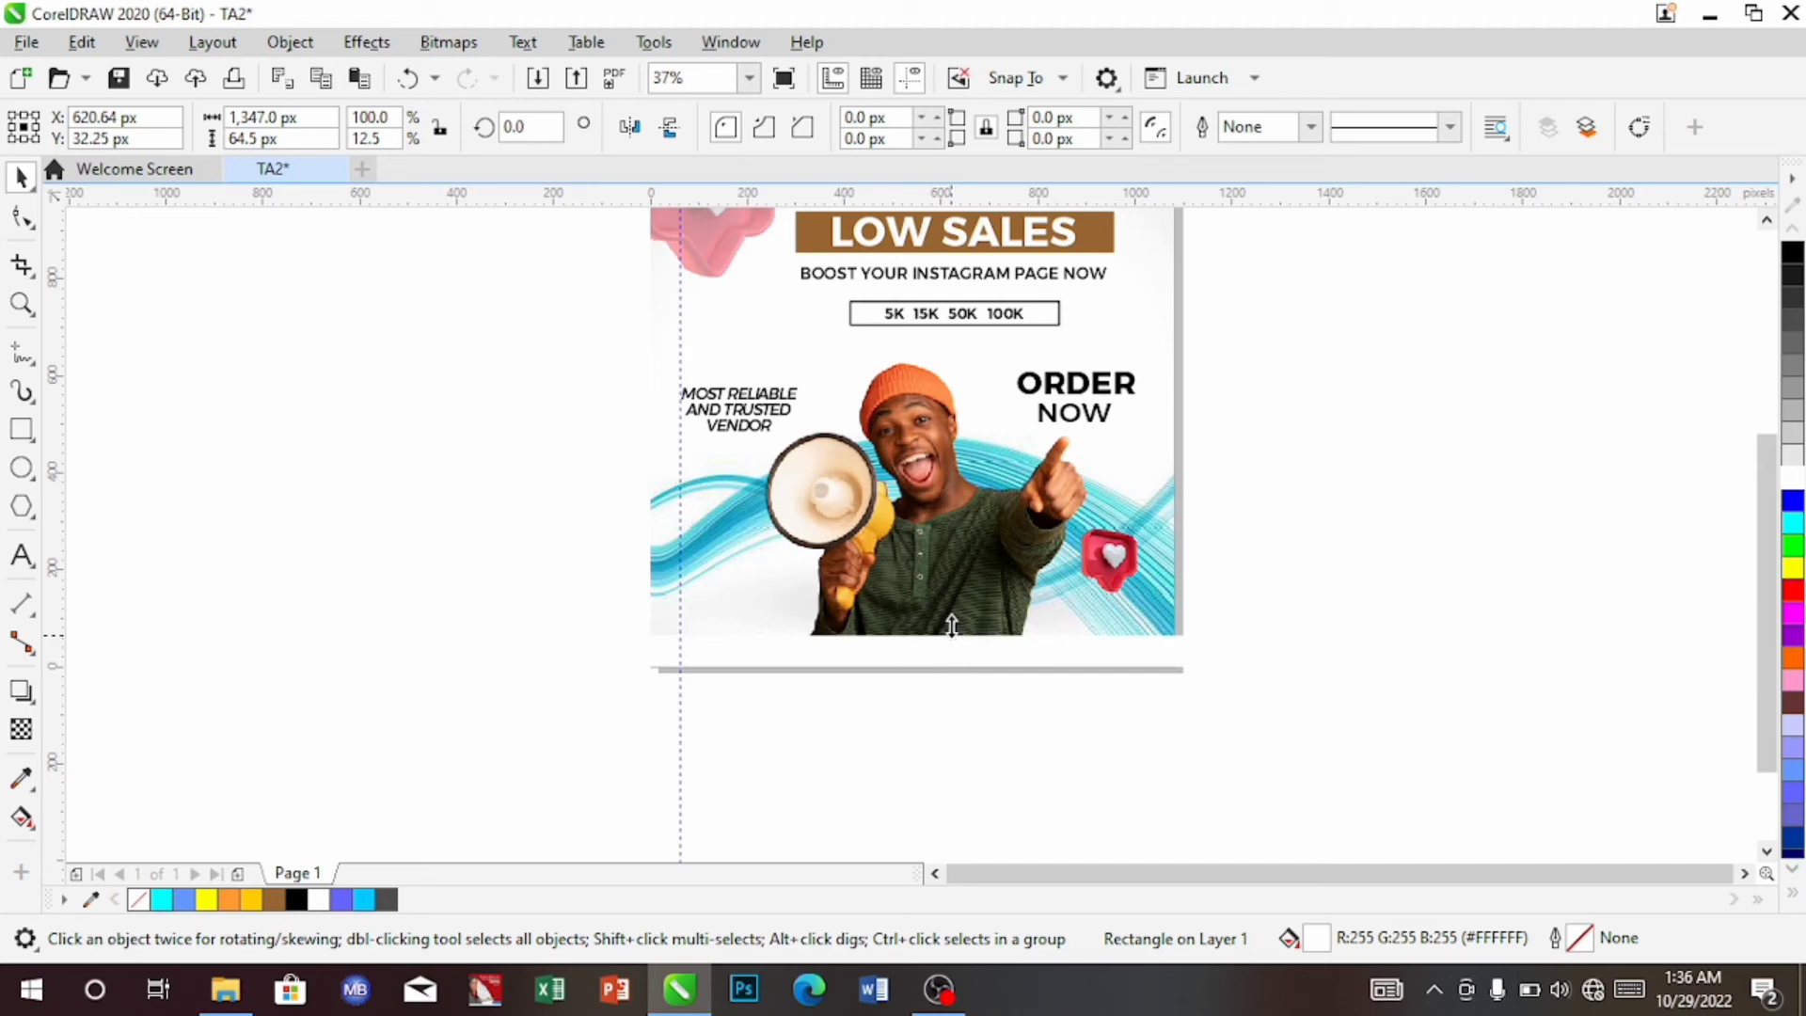
mouse_move(950, 626)
mouse_down()
mouse_move(955, 610)
mouse_move(951, 627)
mouse_up()
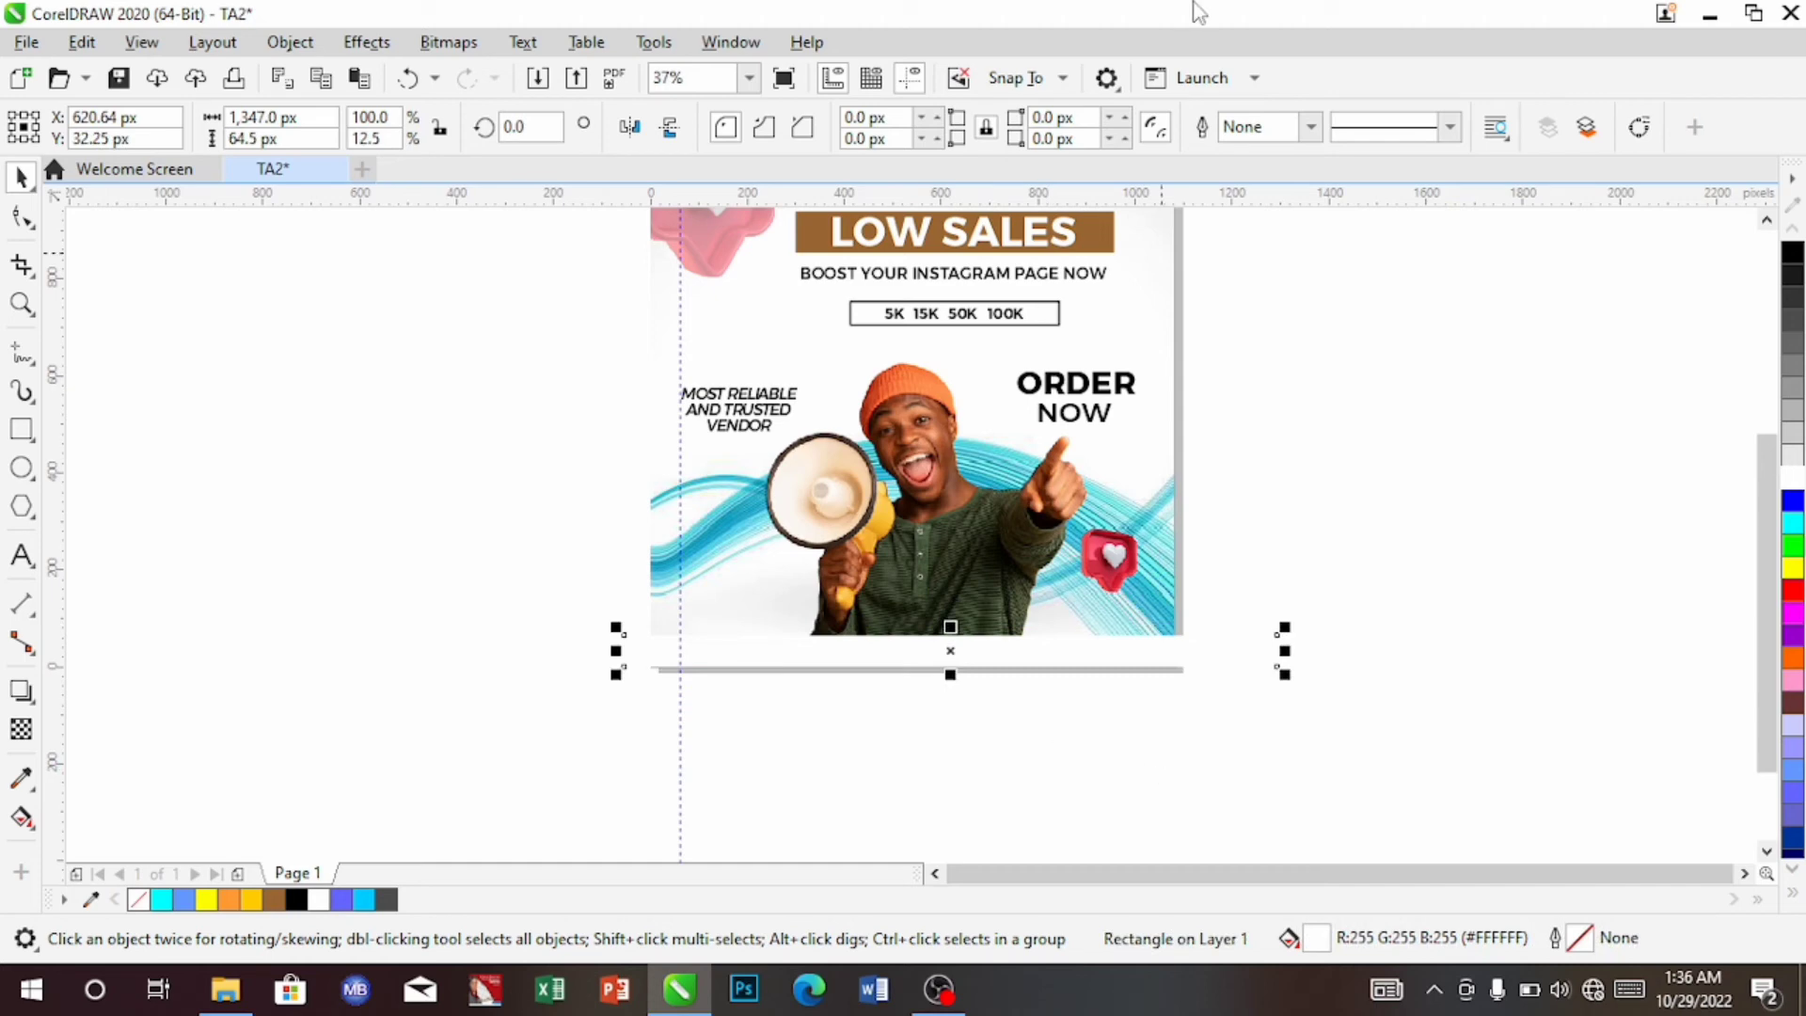
key(Up)
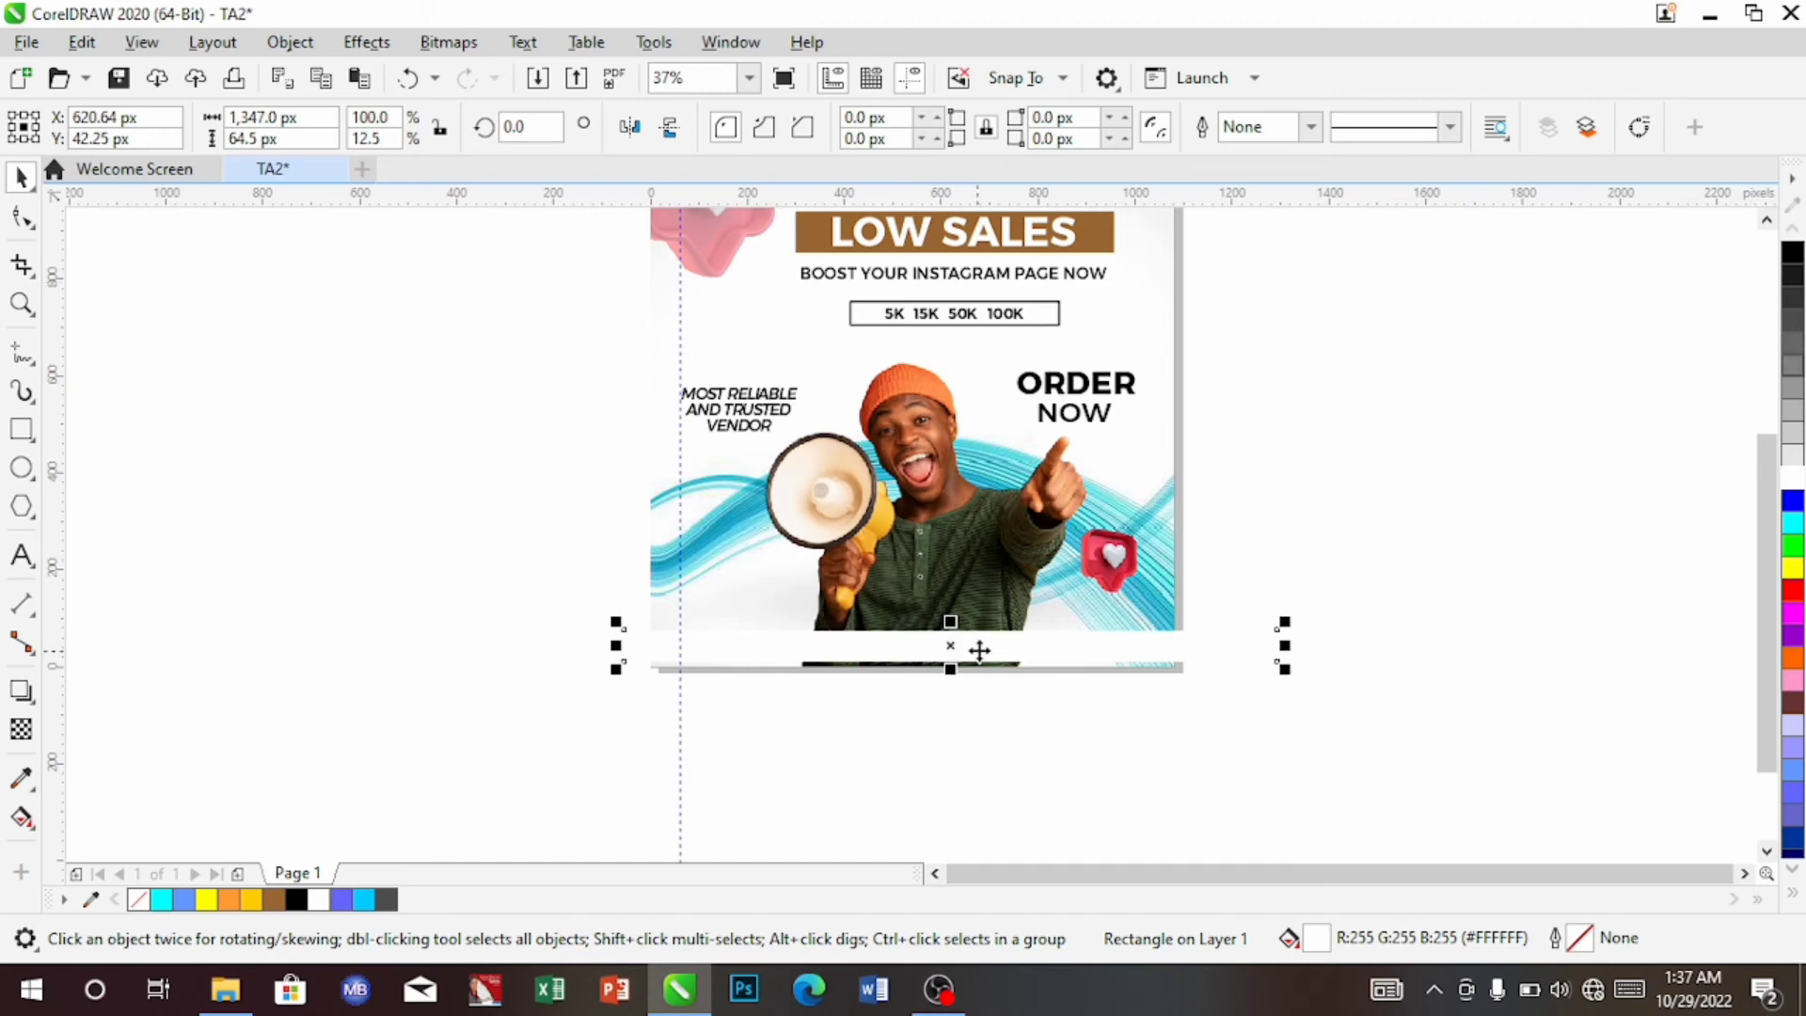
drag(975, 646, 951, 751)
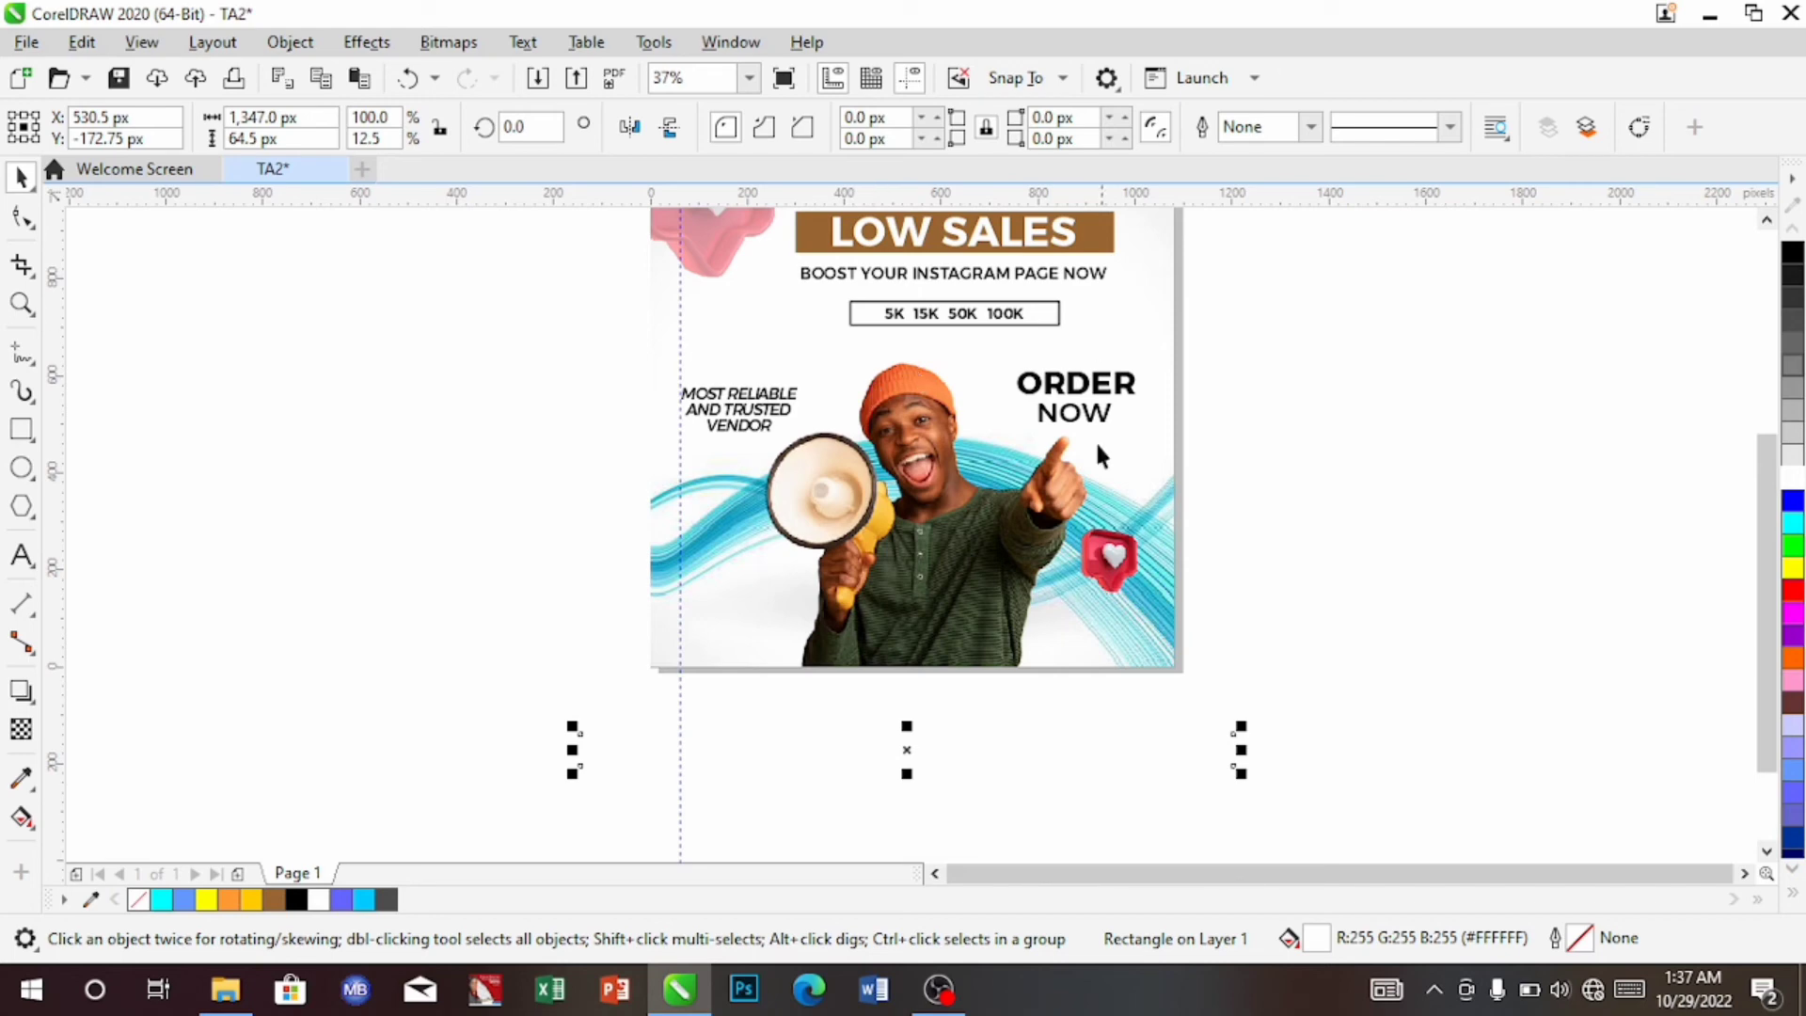
Place the white strip inside the poster as PowerClip contents
right_click(1163, 760)
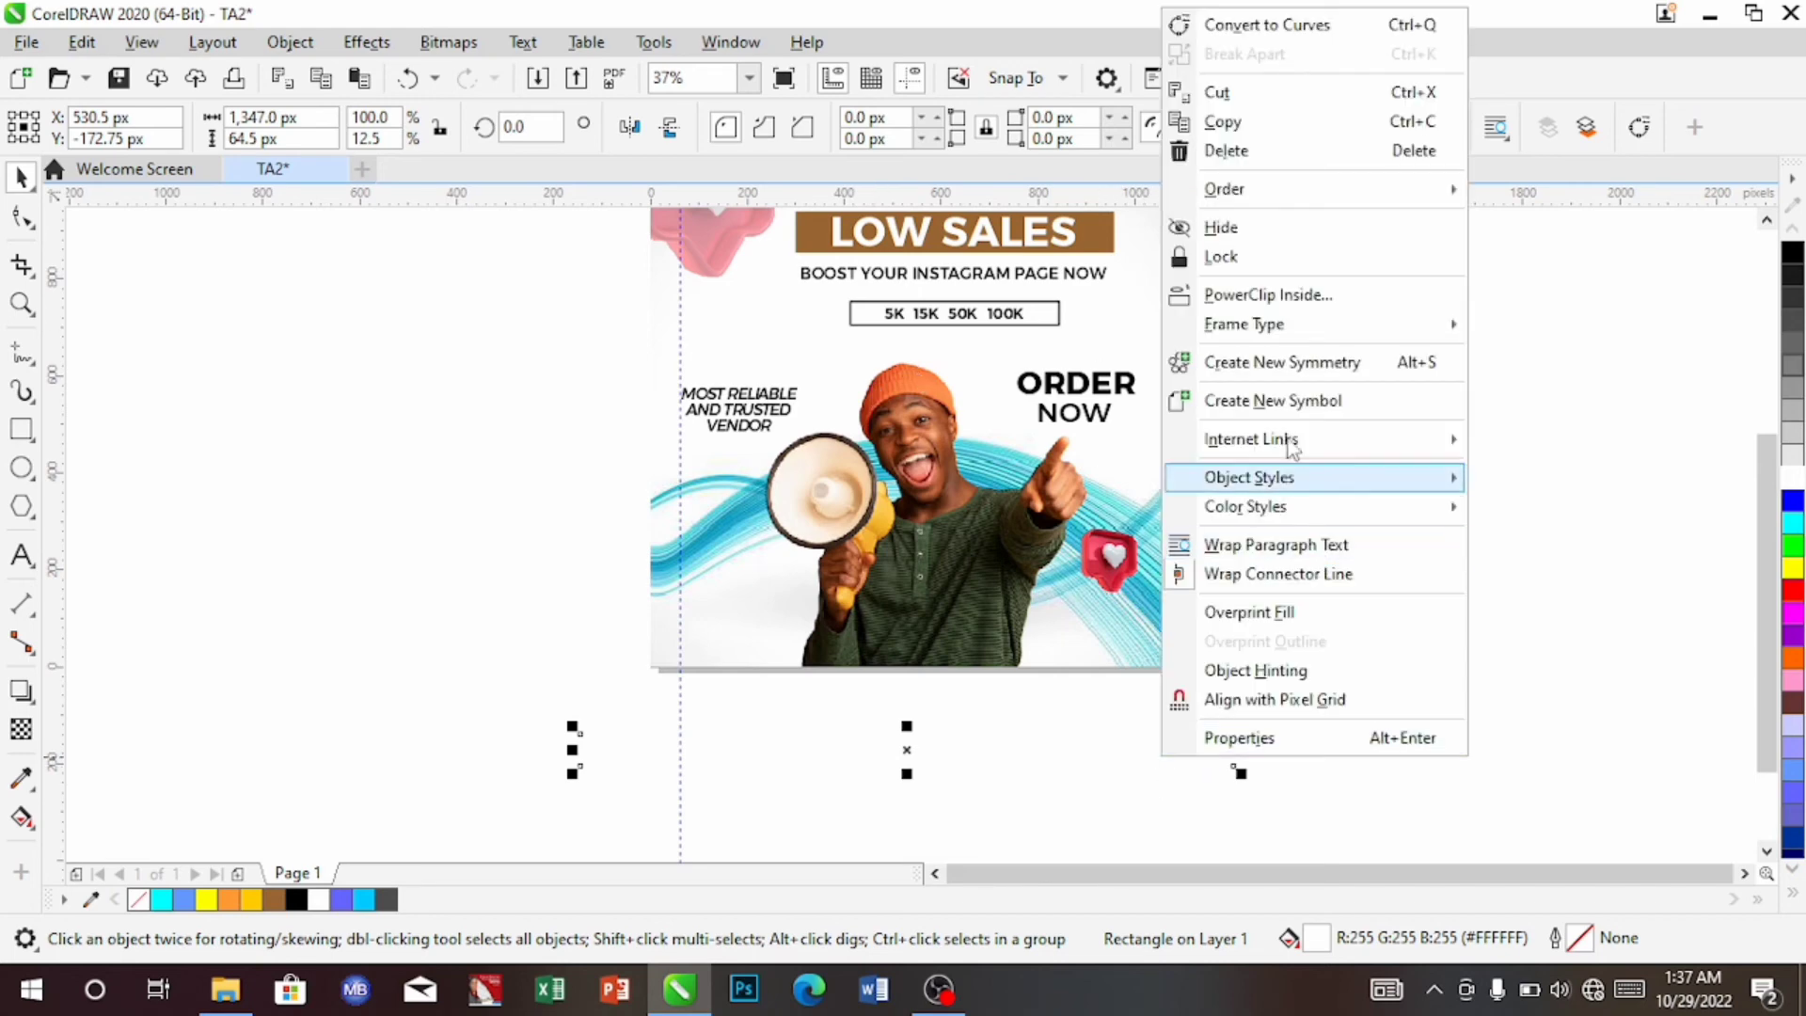
click(1331, 296)
click(1048, 677)
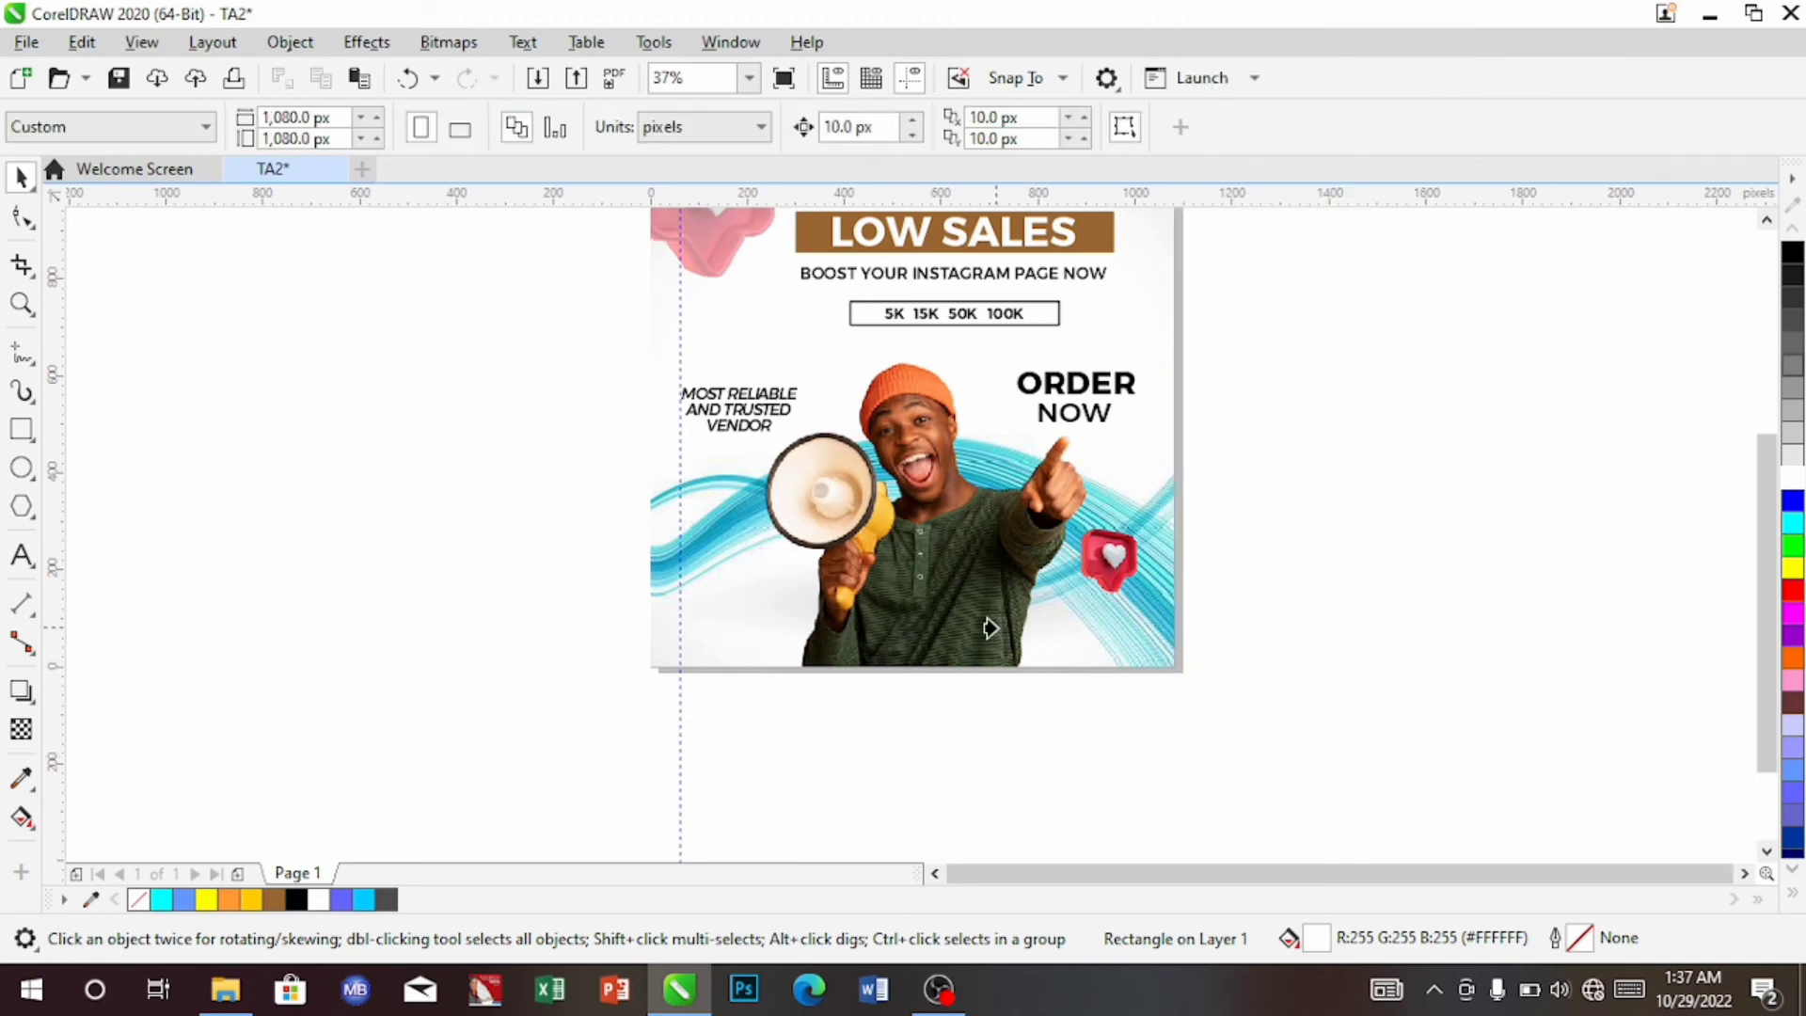
click(987, 626)
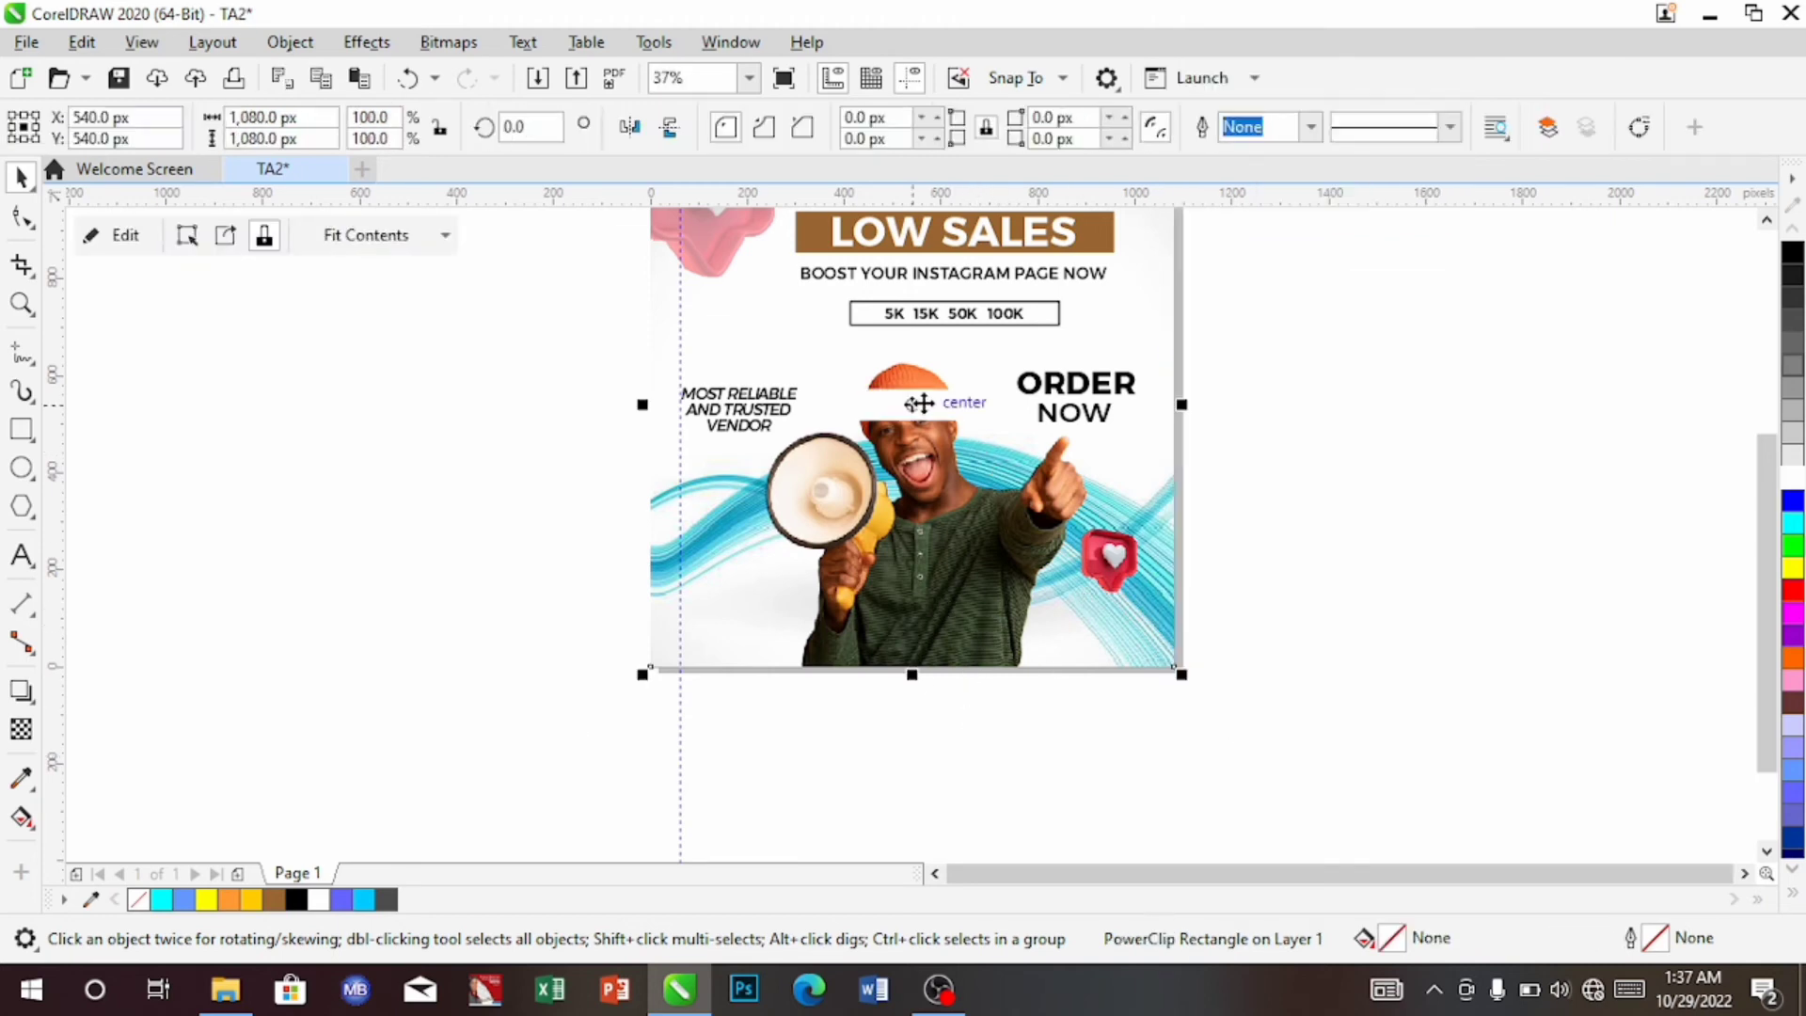
Inside the PowerClip, move the white band down to the photo's bottom at Y 57.25 px
double_click(930, 401)
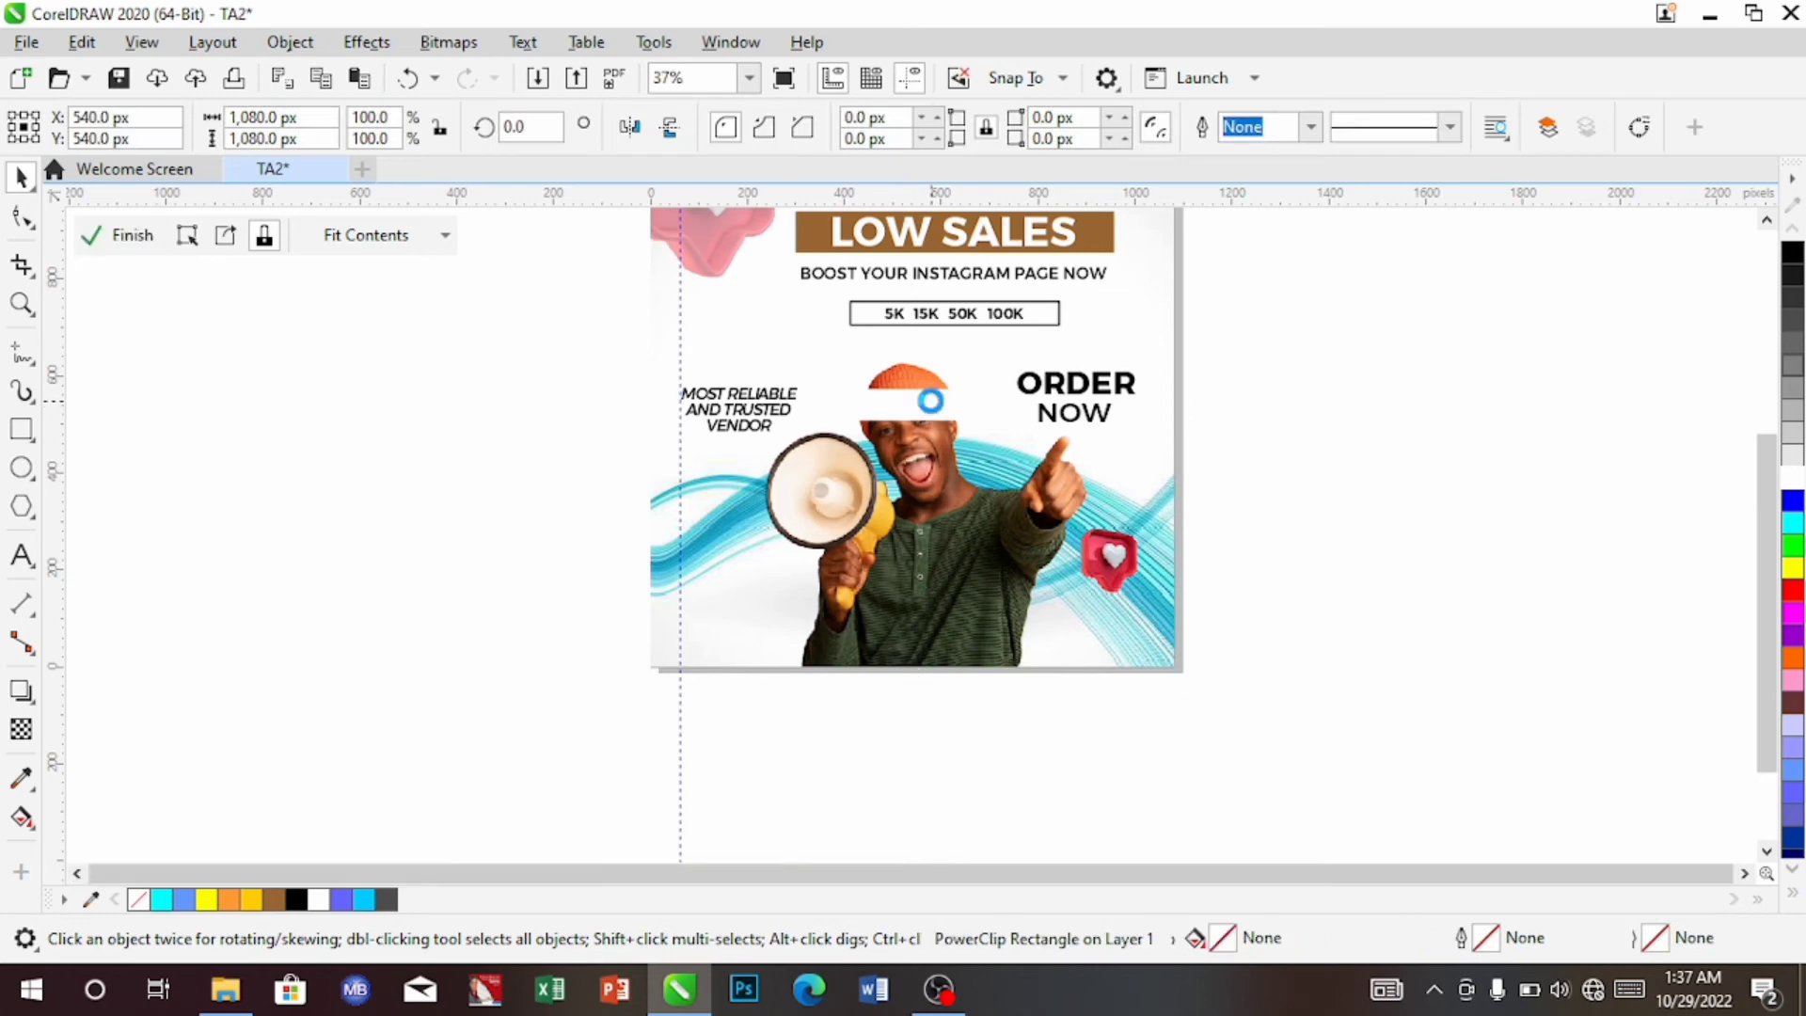
click(931, 405)
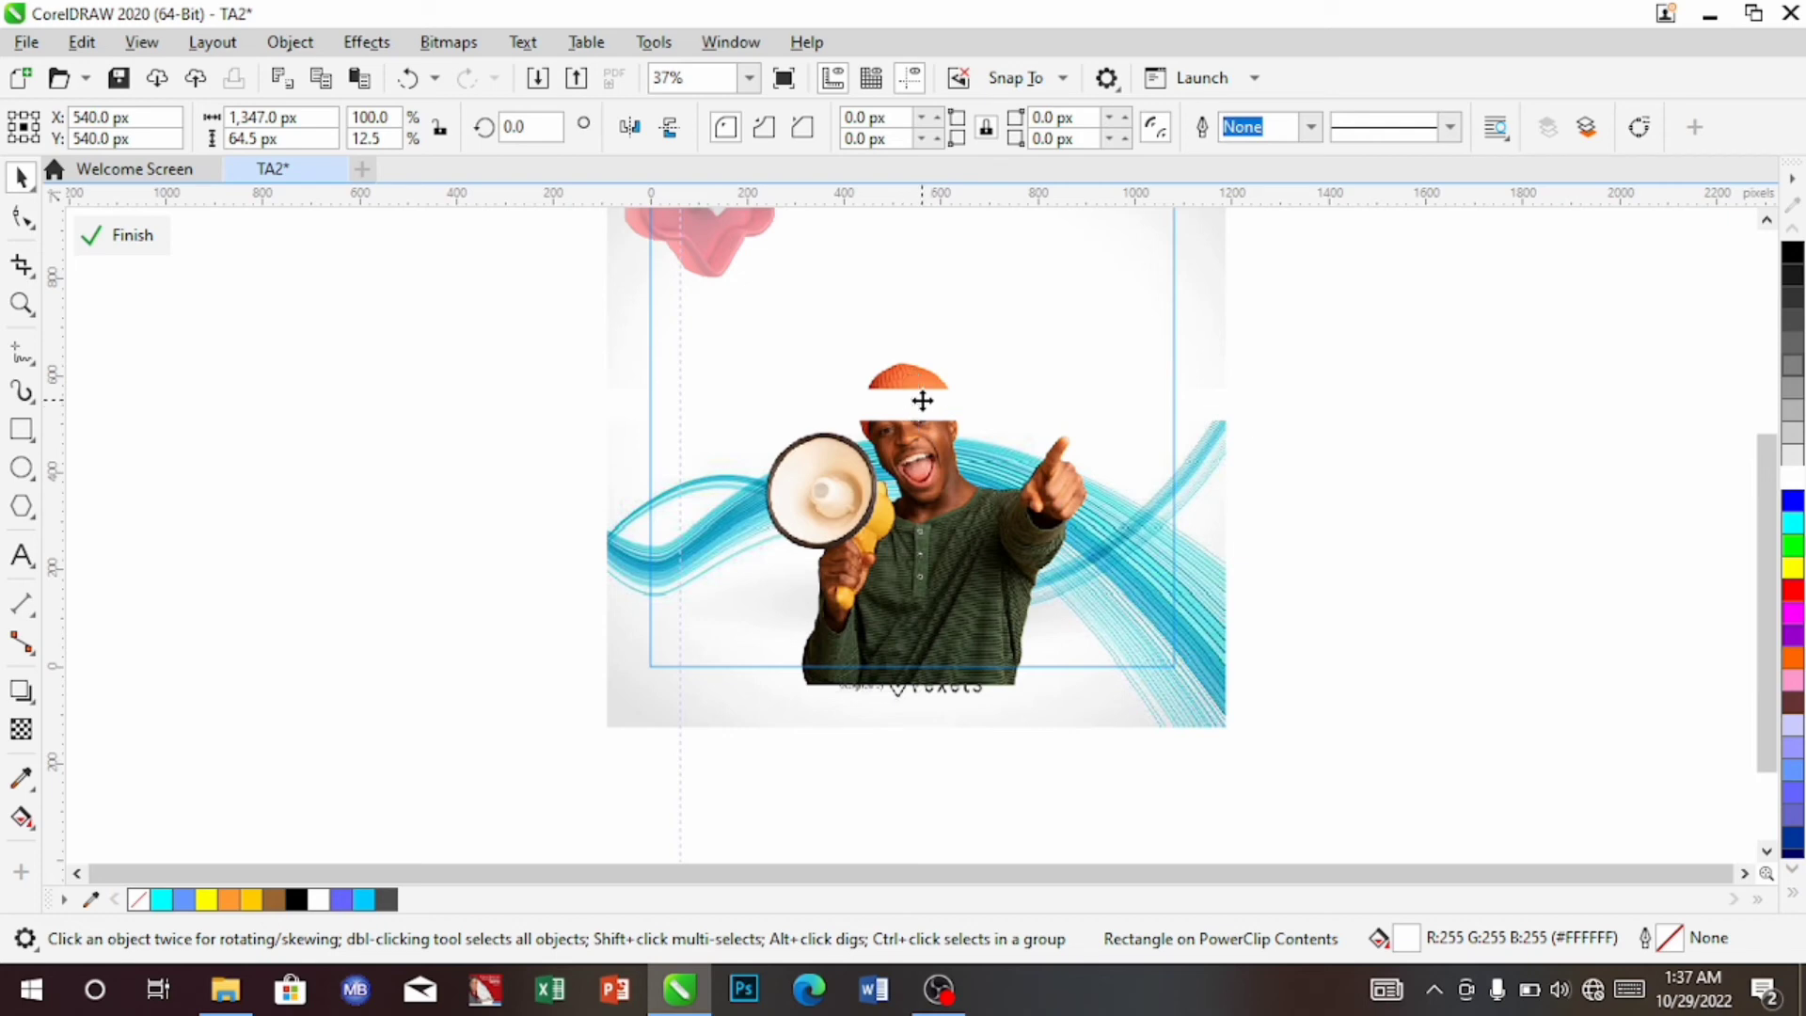
drag(917, 402, 940, 636)
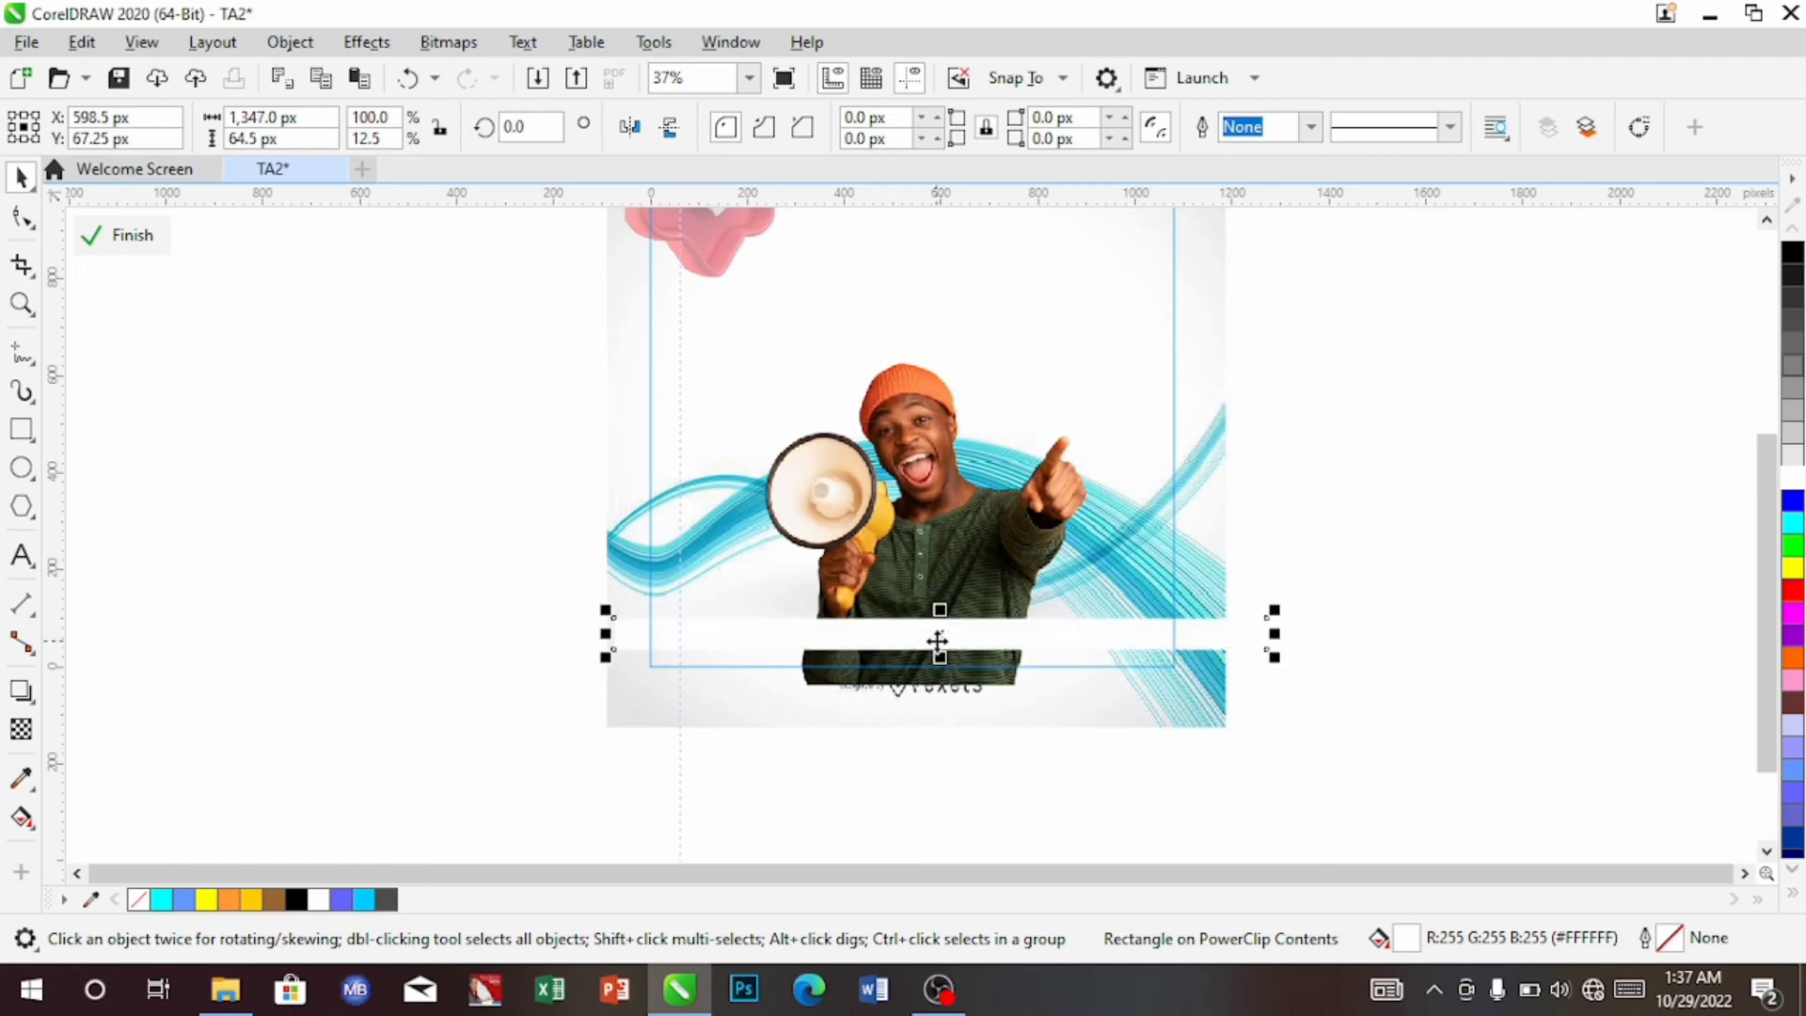
key(Down)
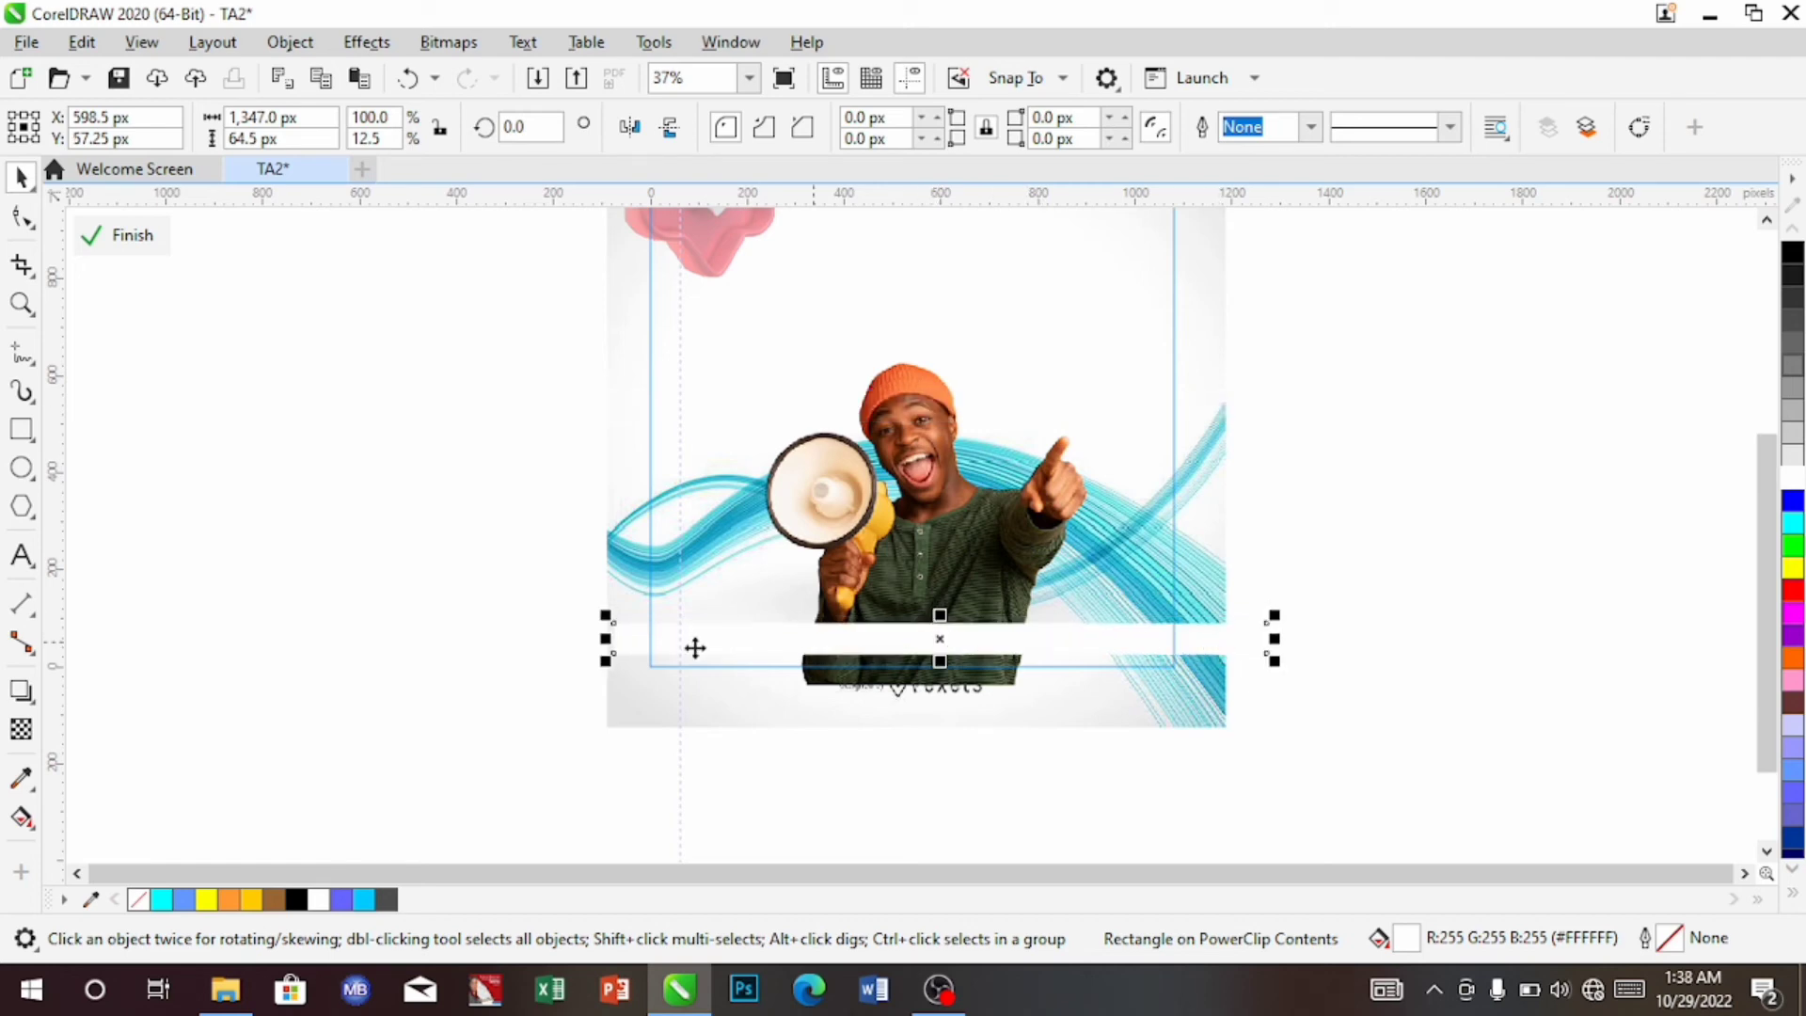
Give the white band uniform transparency of 66, then finish PowerClip editing
click(20, 732)
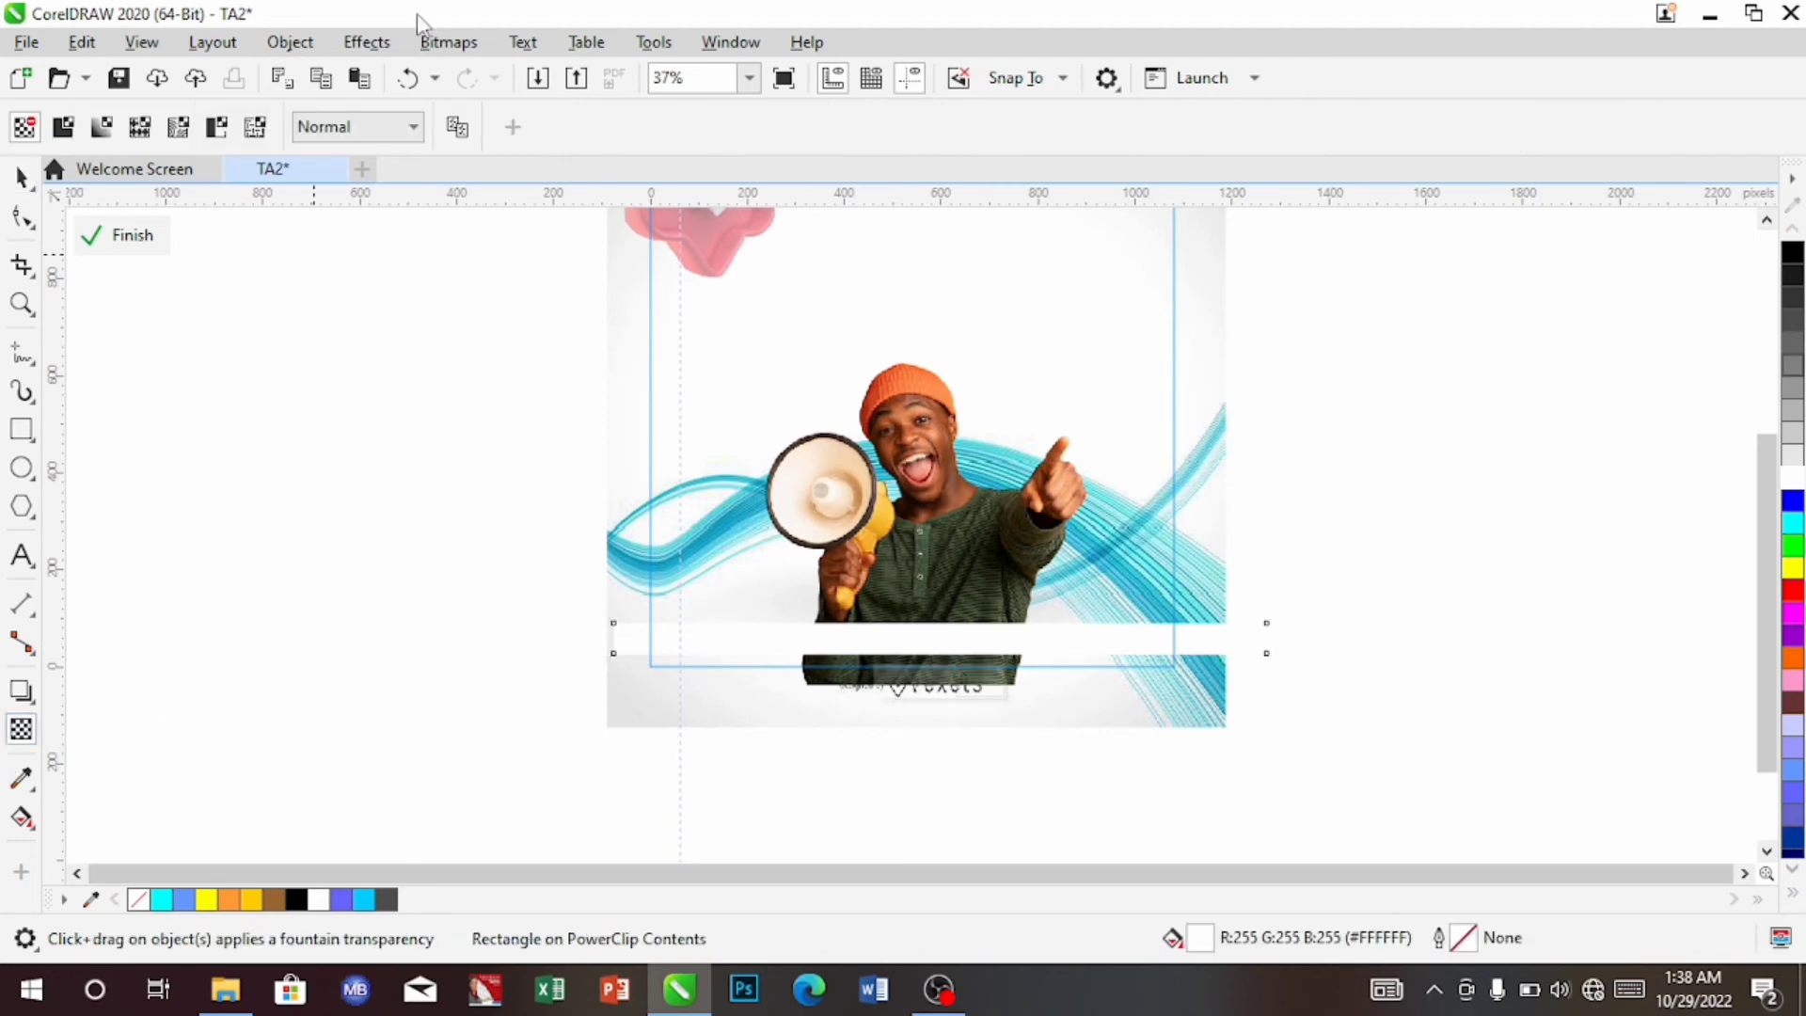
click(63, 126)
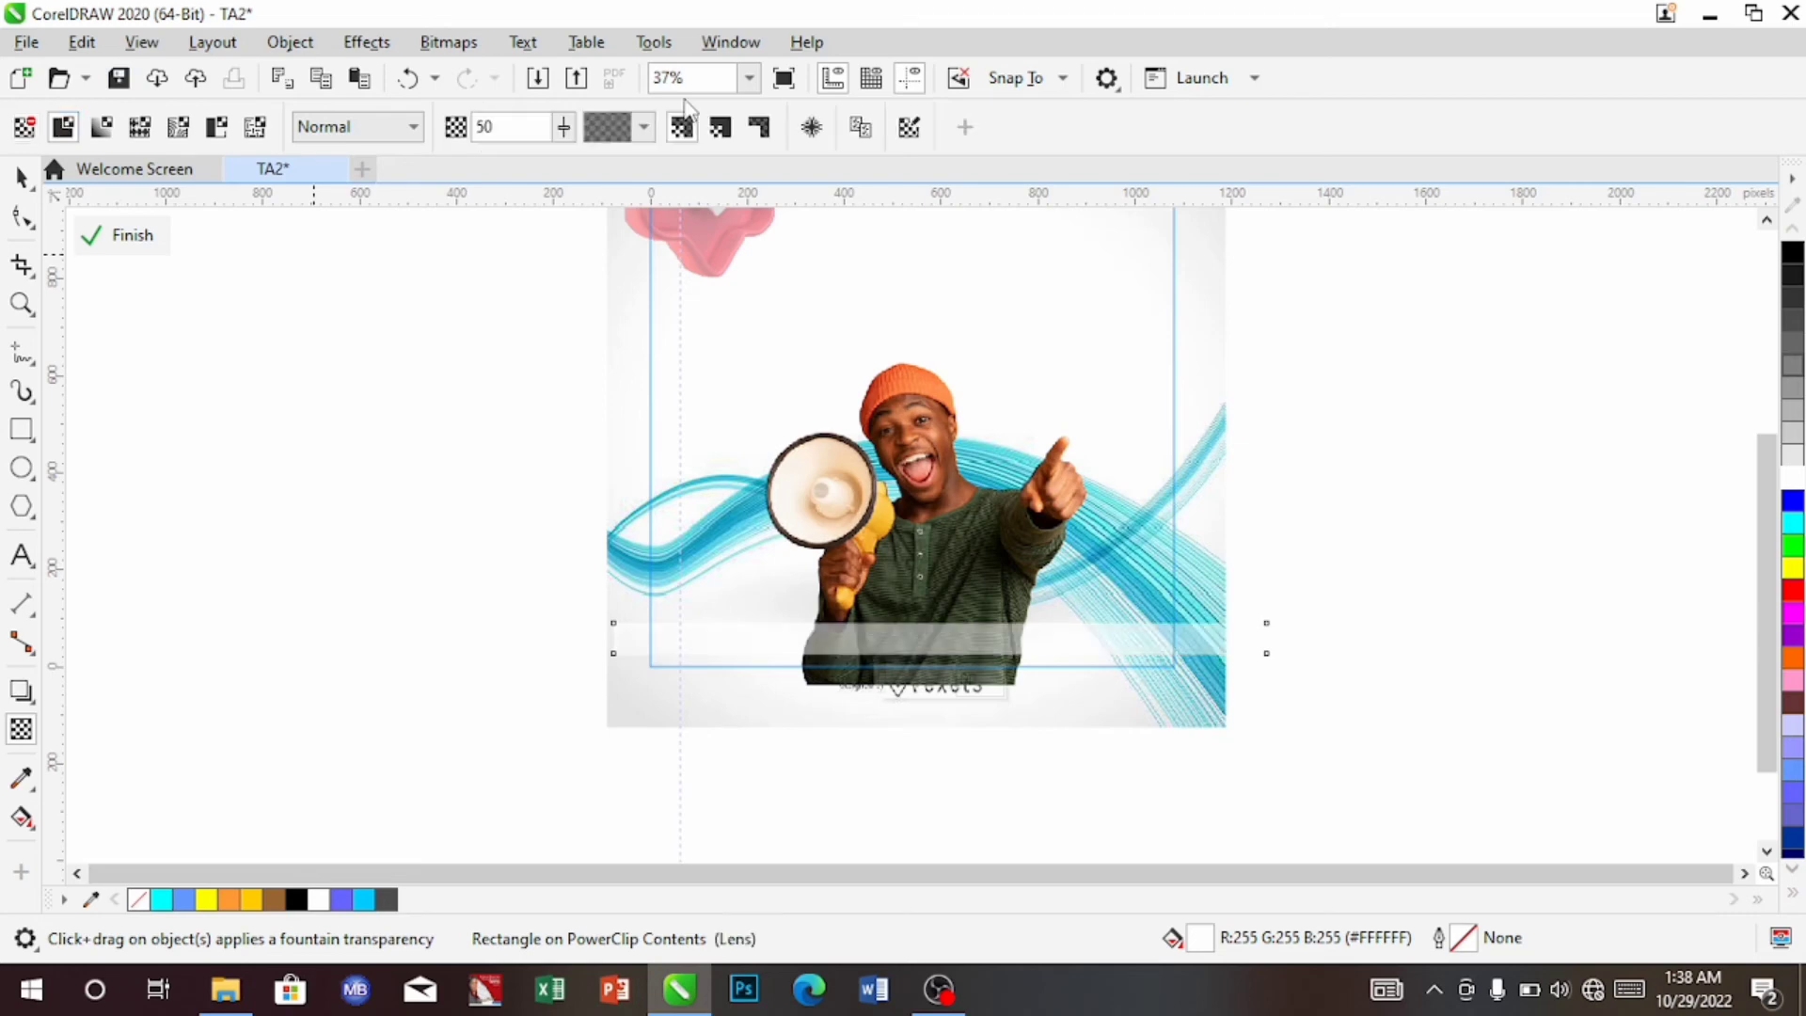
click(751, 79)
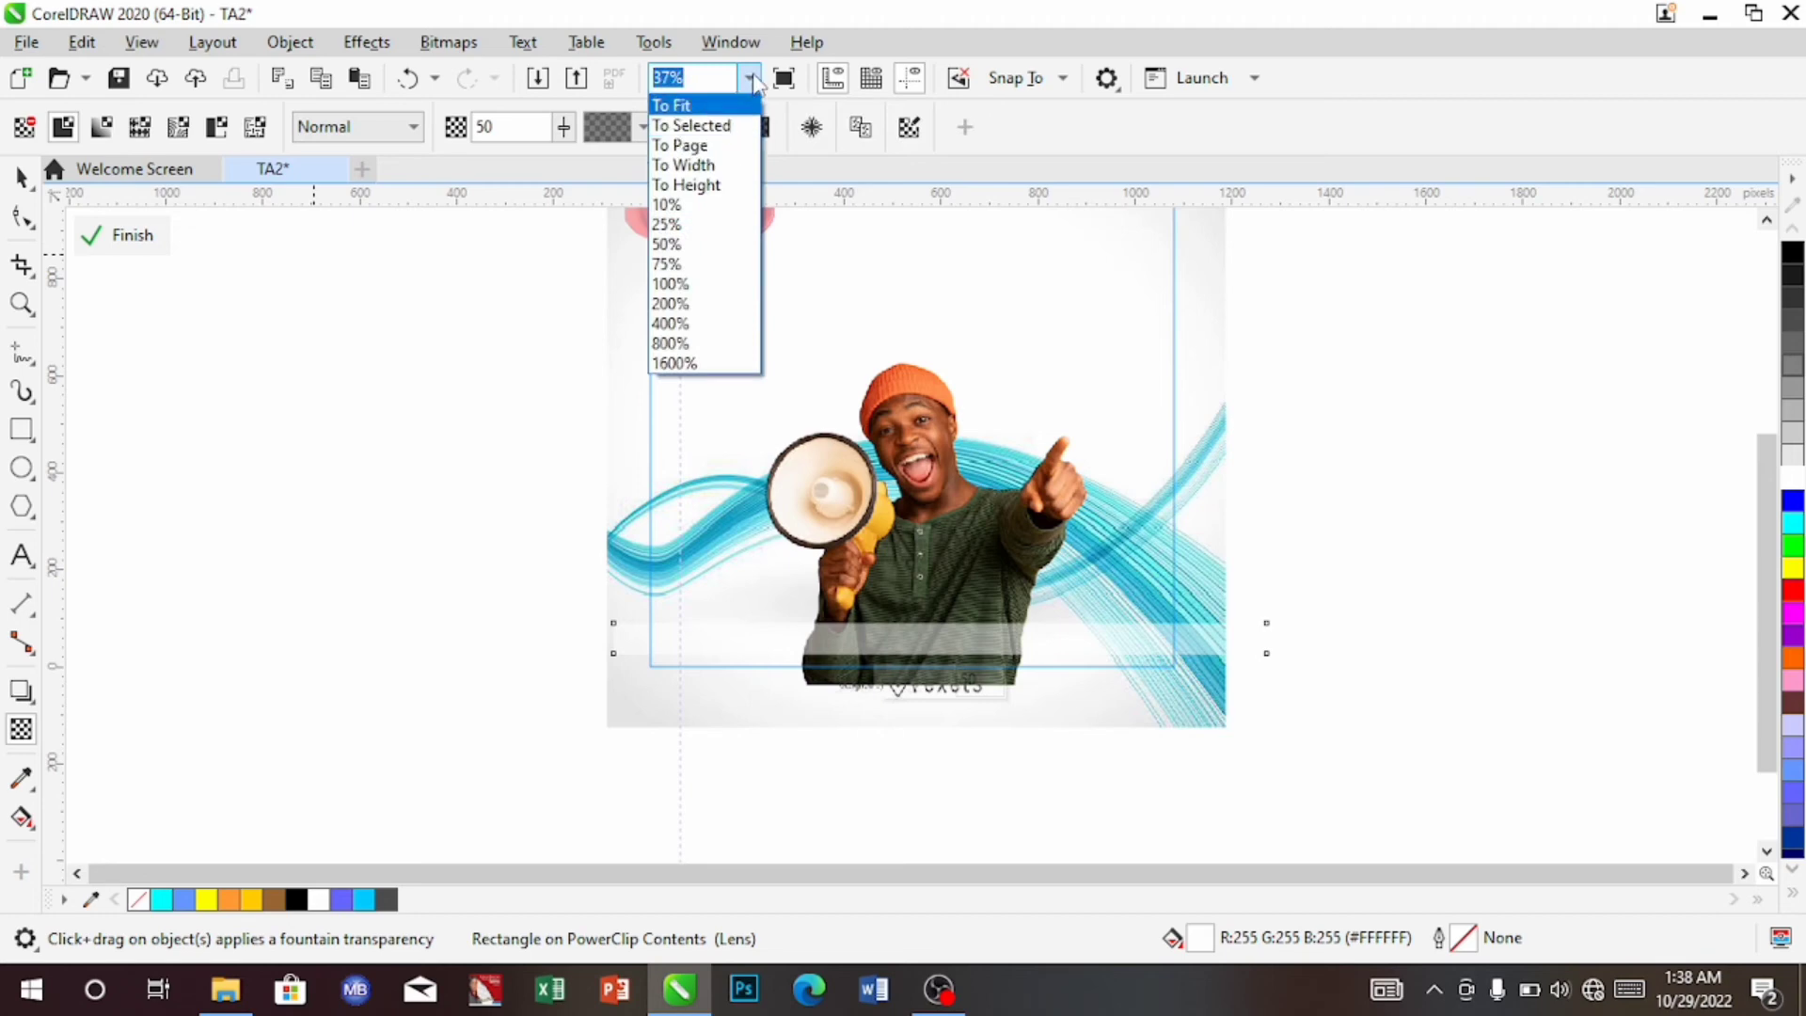
click(563, 129)
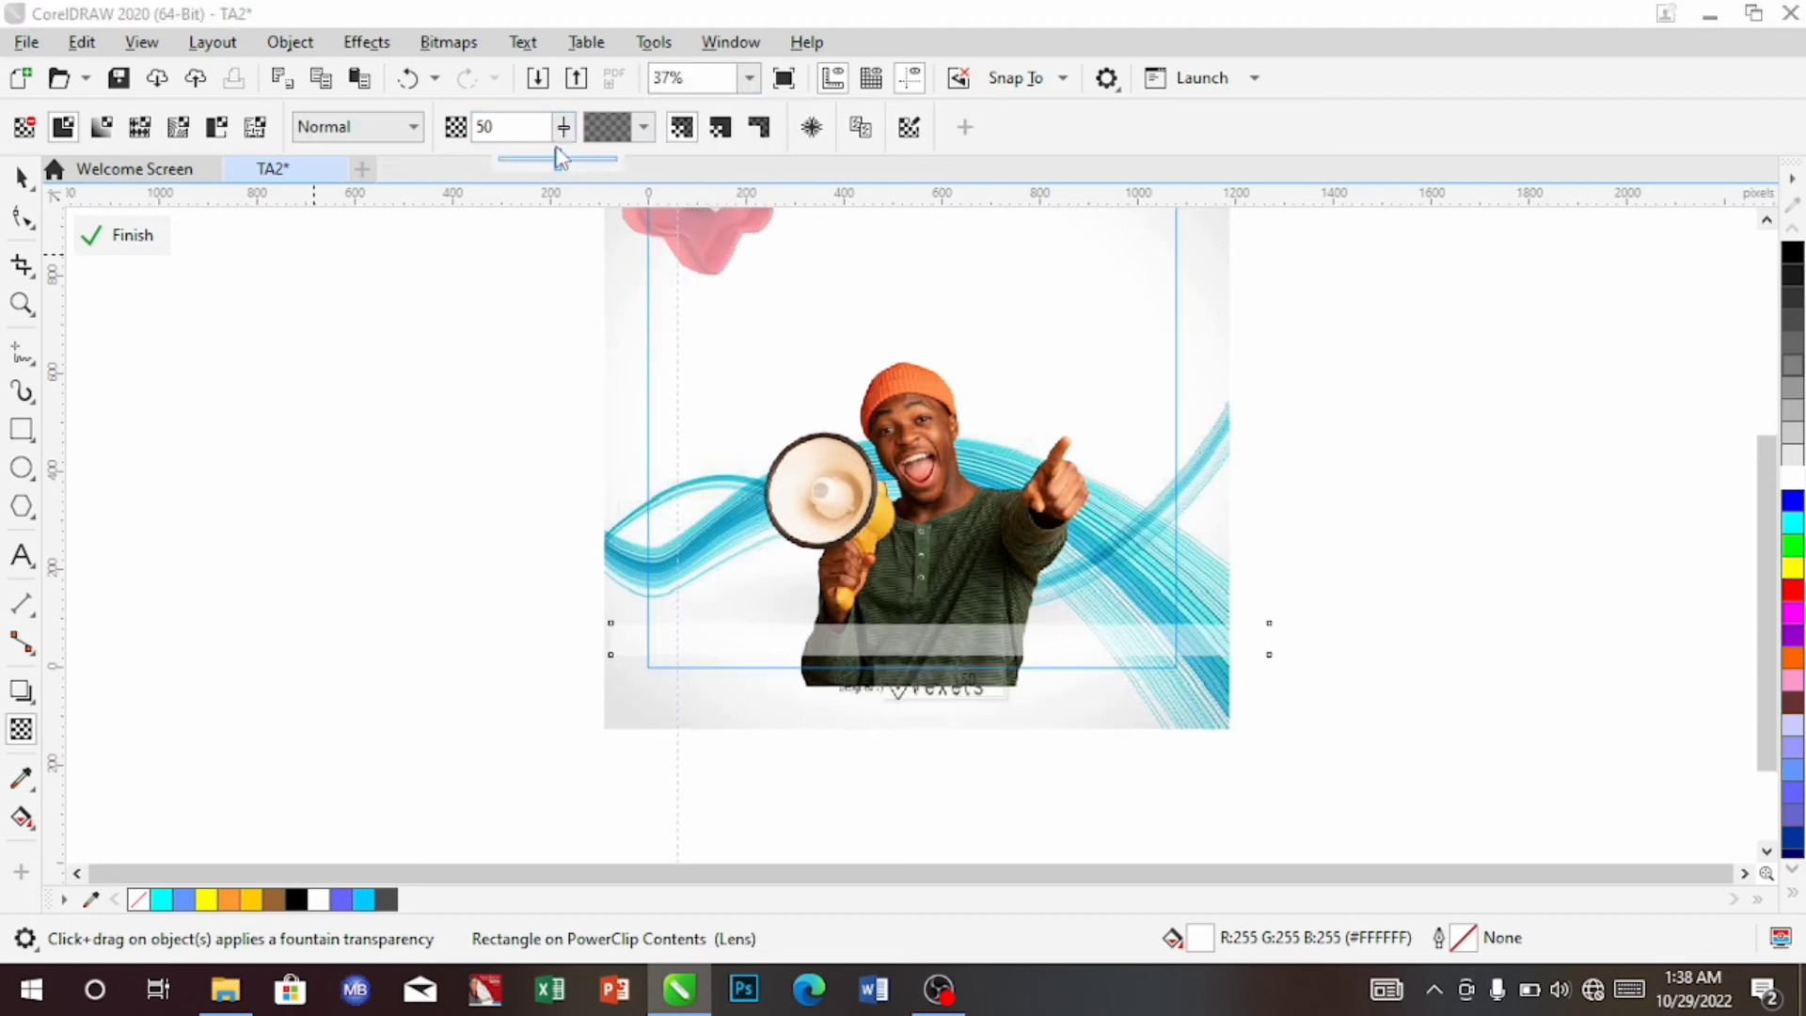
drag(558, 158, 568, 156)
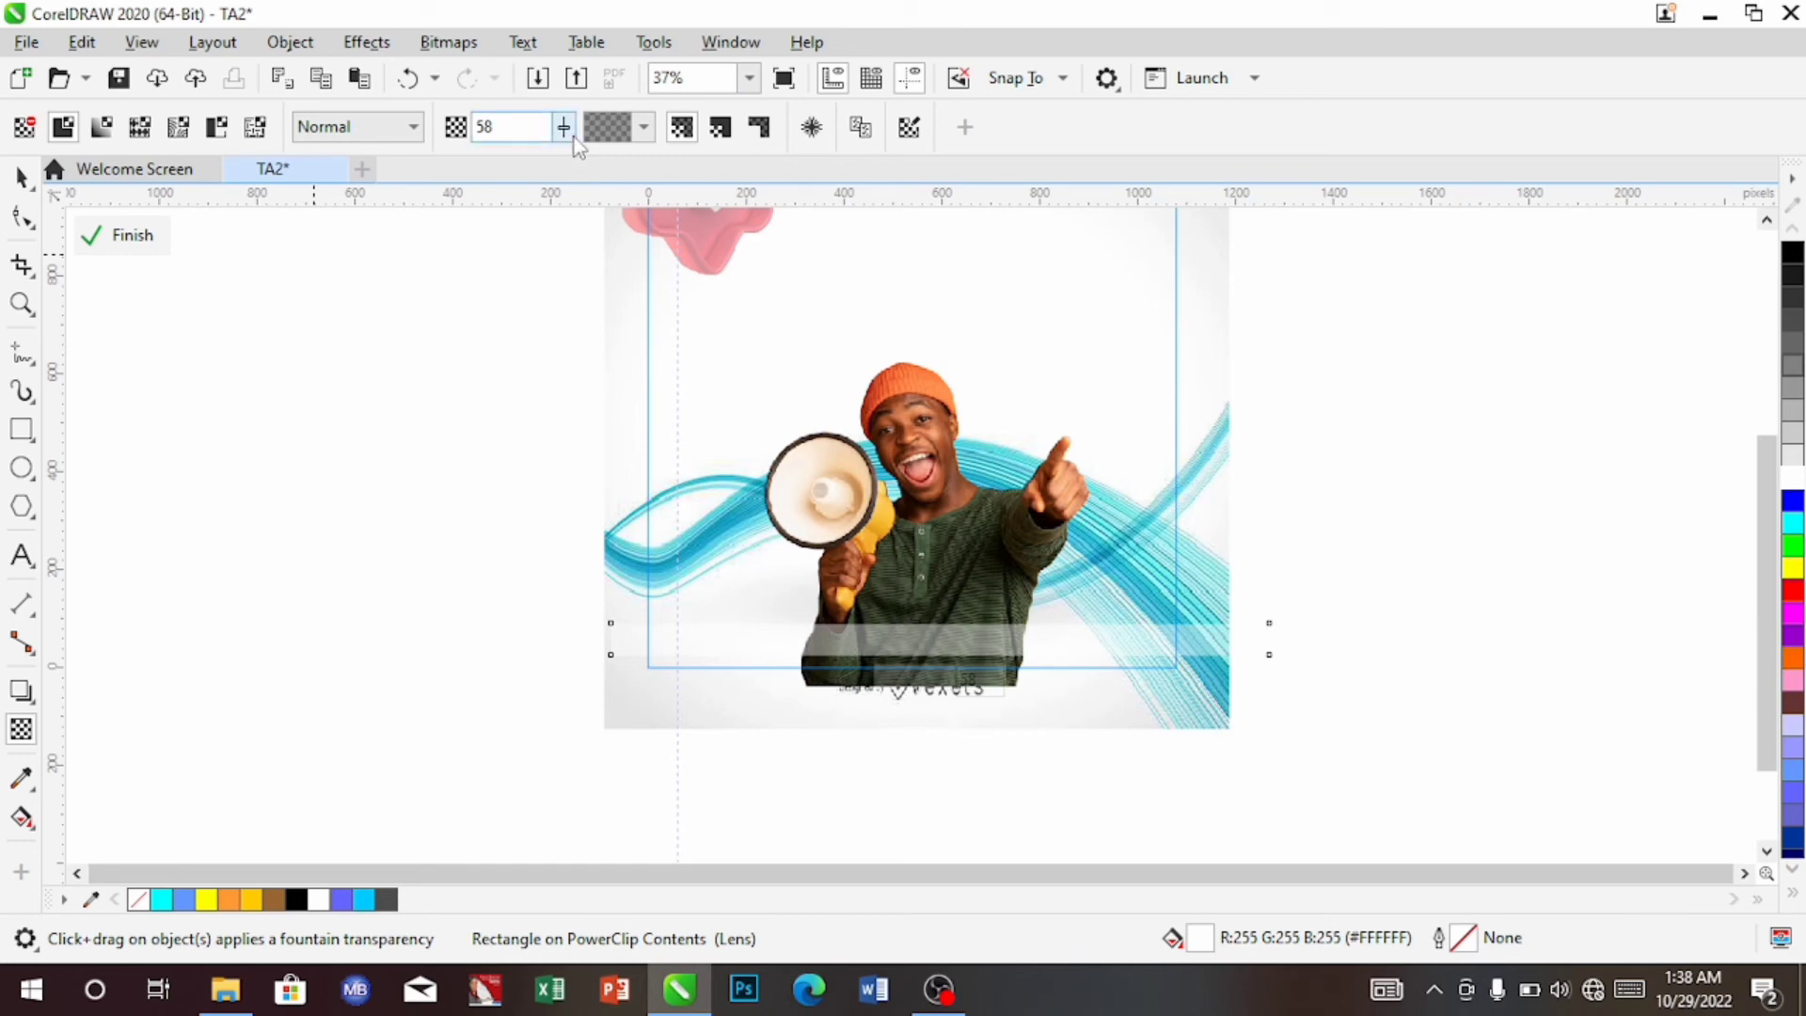
click(572, 136)
drag(572, 158, 577, 158)
click(568, 130)
drag(573, 157, 570, 156)
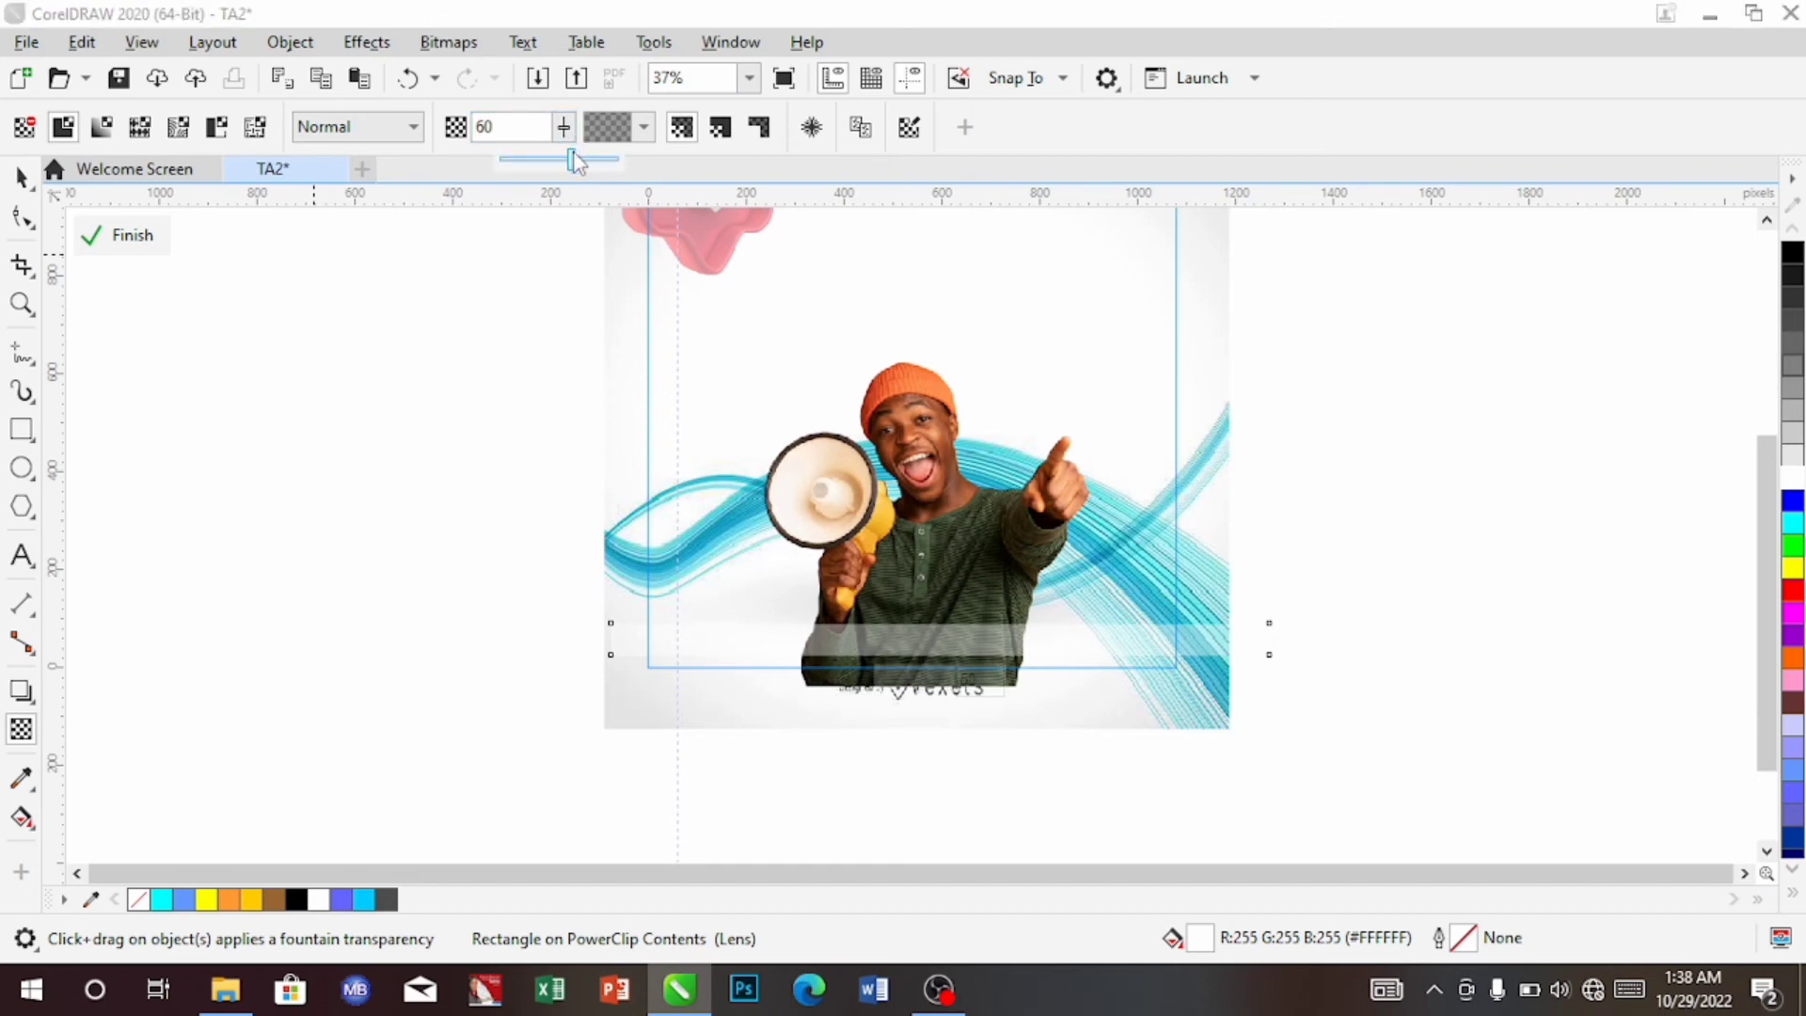
click(581, 158)
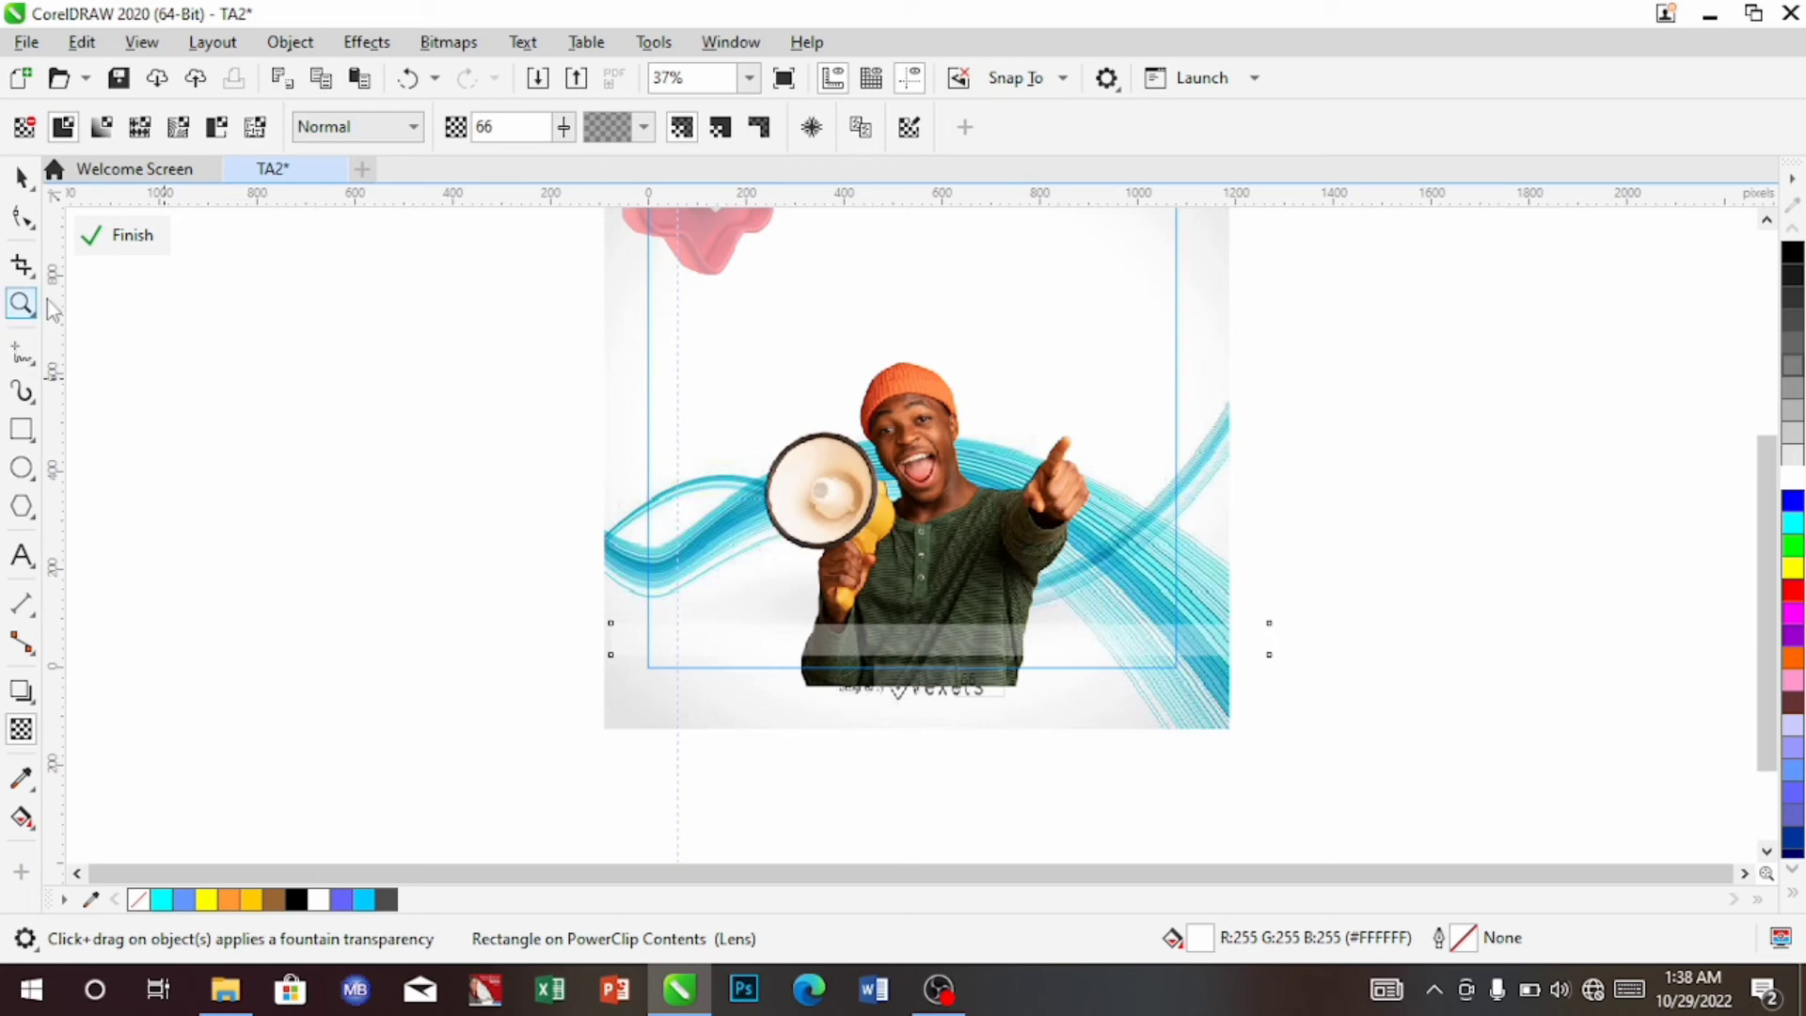
click(114, 236)
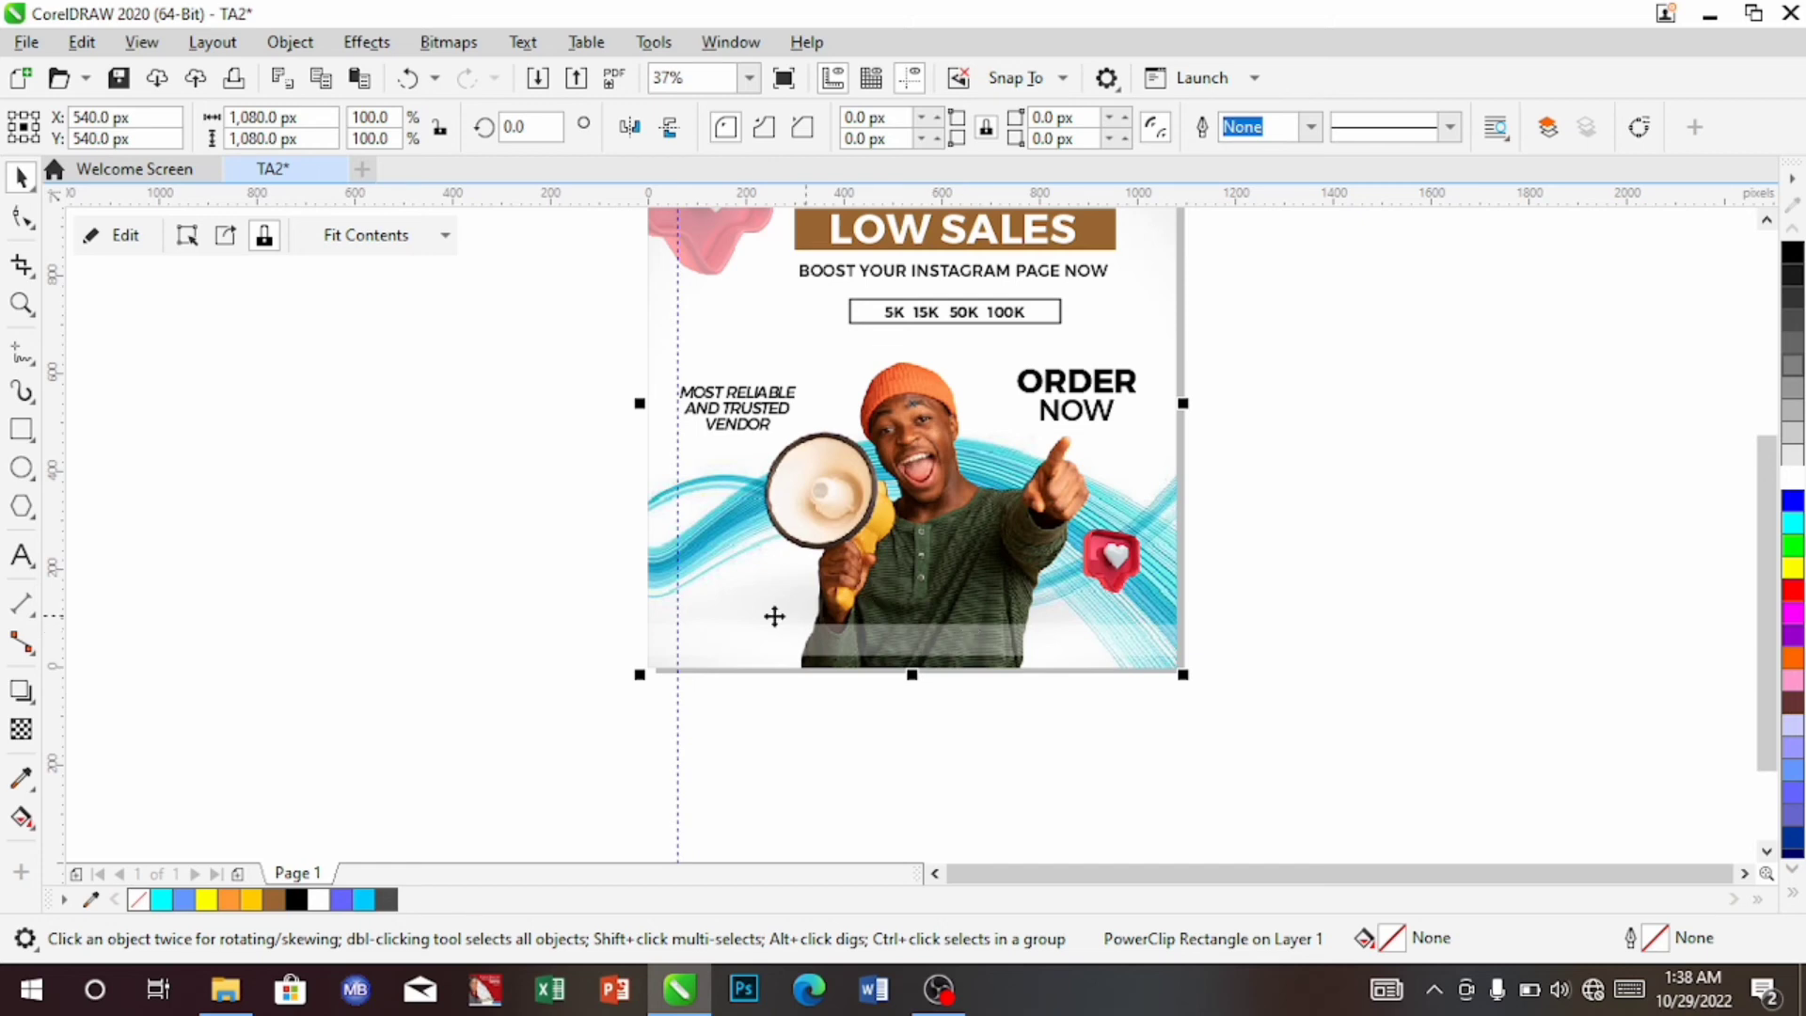
Type the vendor's phone number as a new text line below the page
click(21, 555)
click(746, 728)
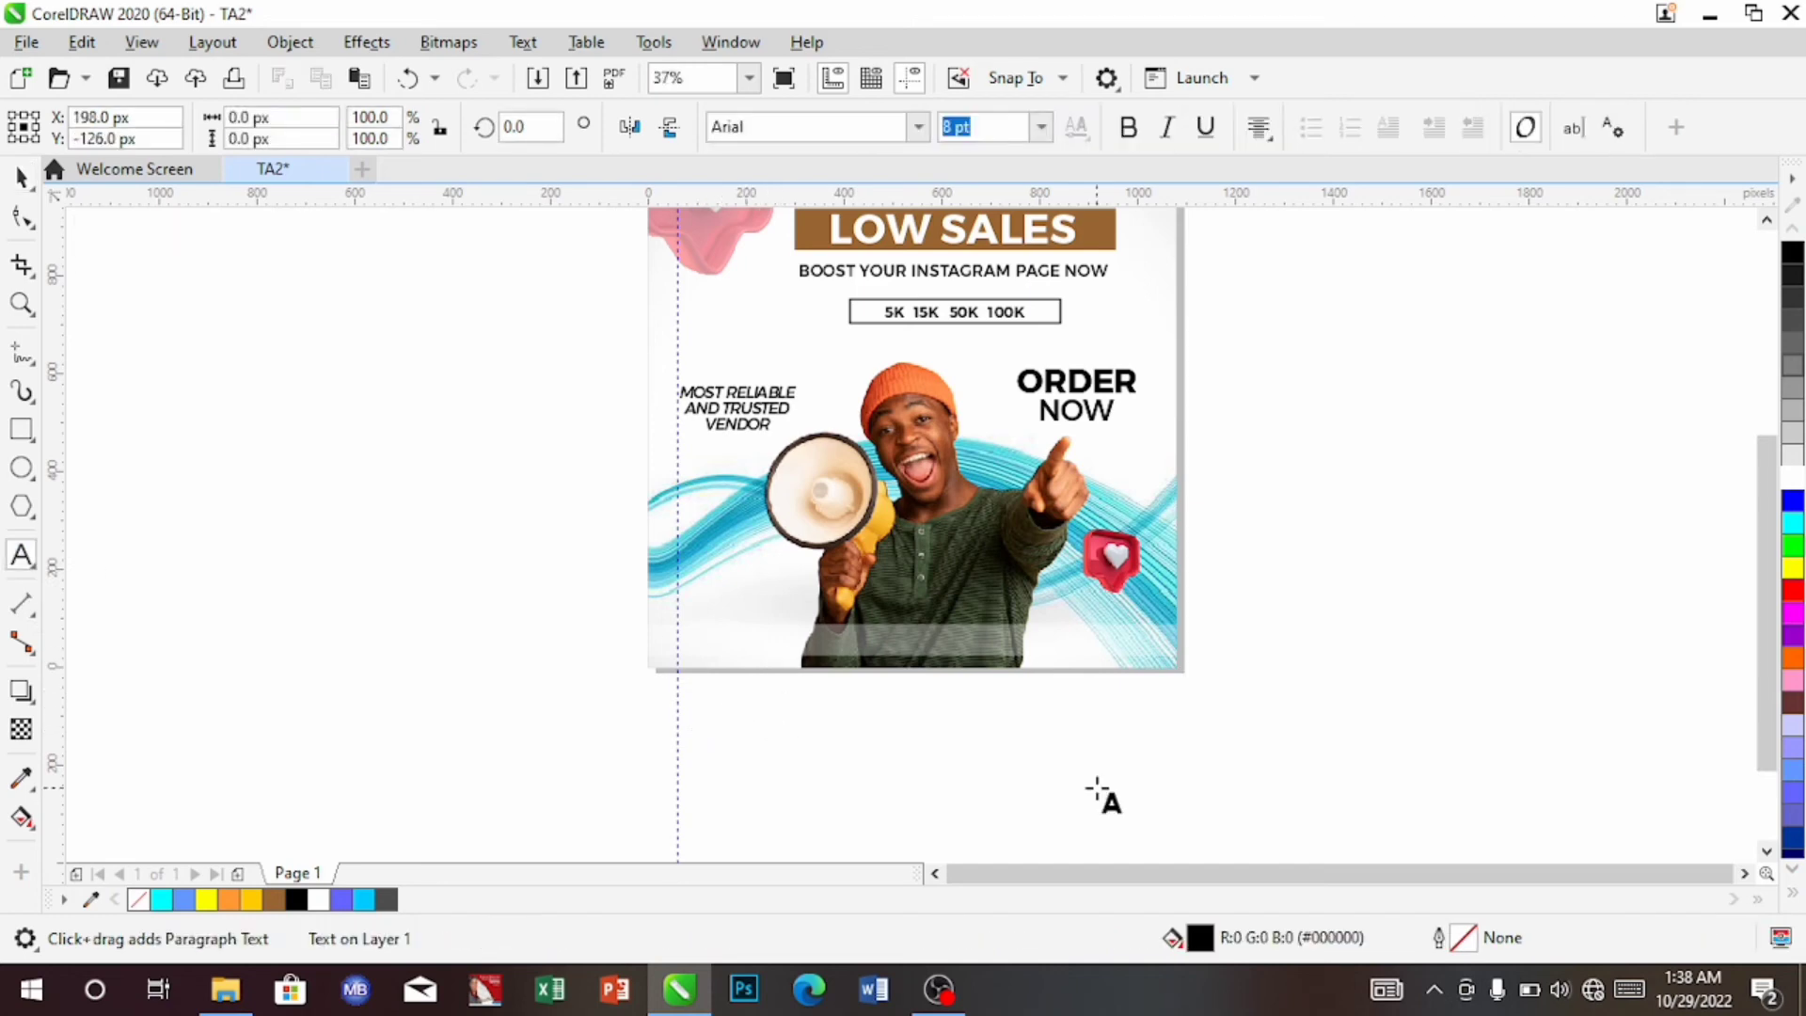
text(070)
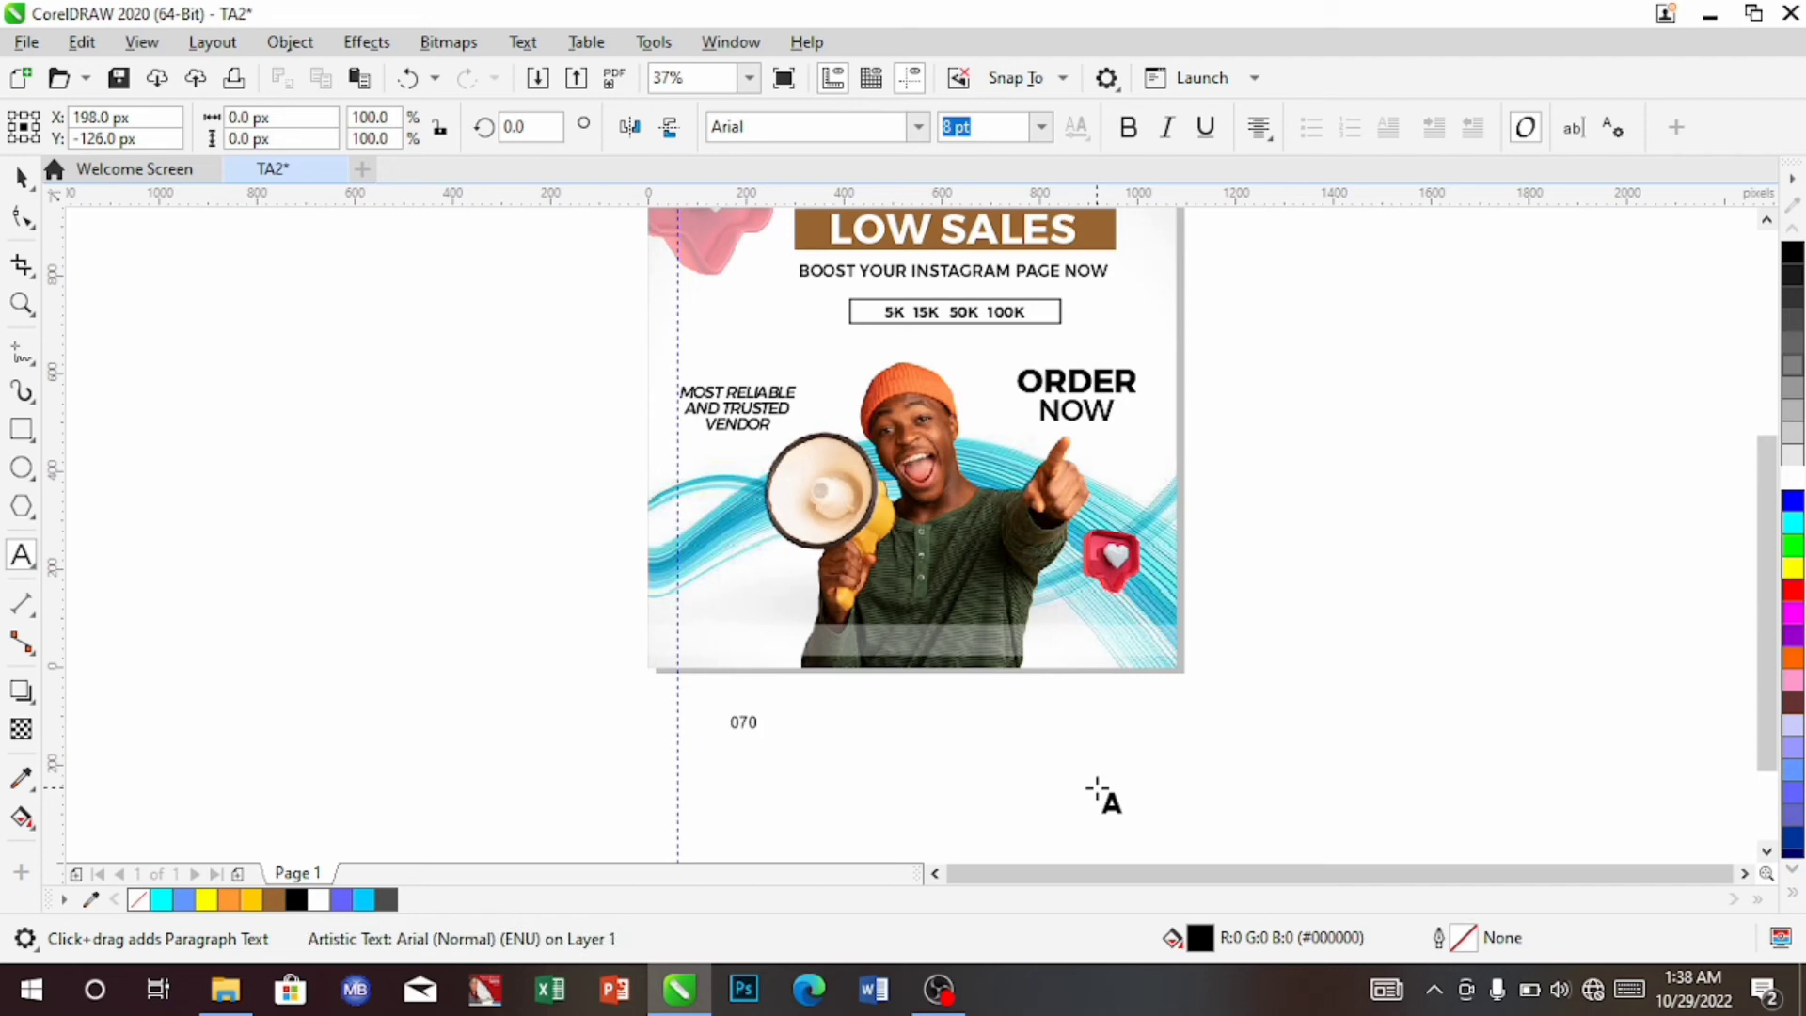
key(BackSpace)
key(BackSpace)
key(BackSpace)
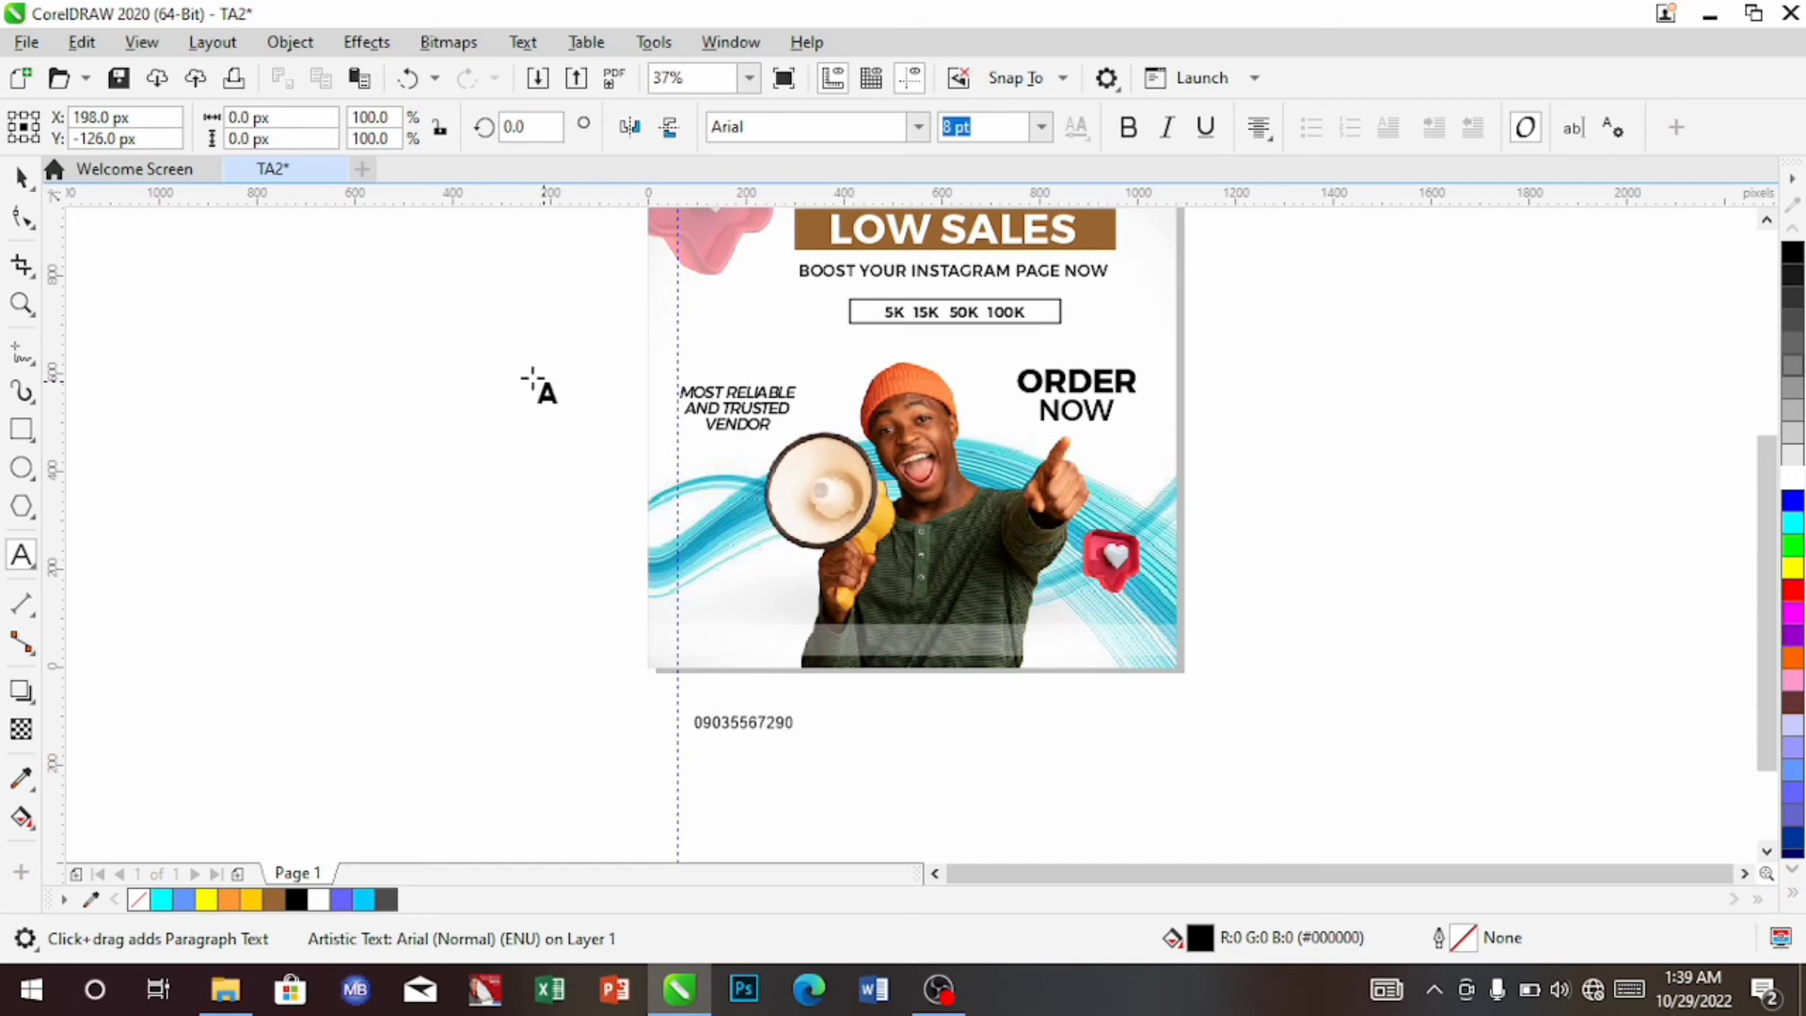
click(18, 178)
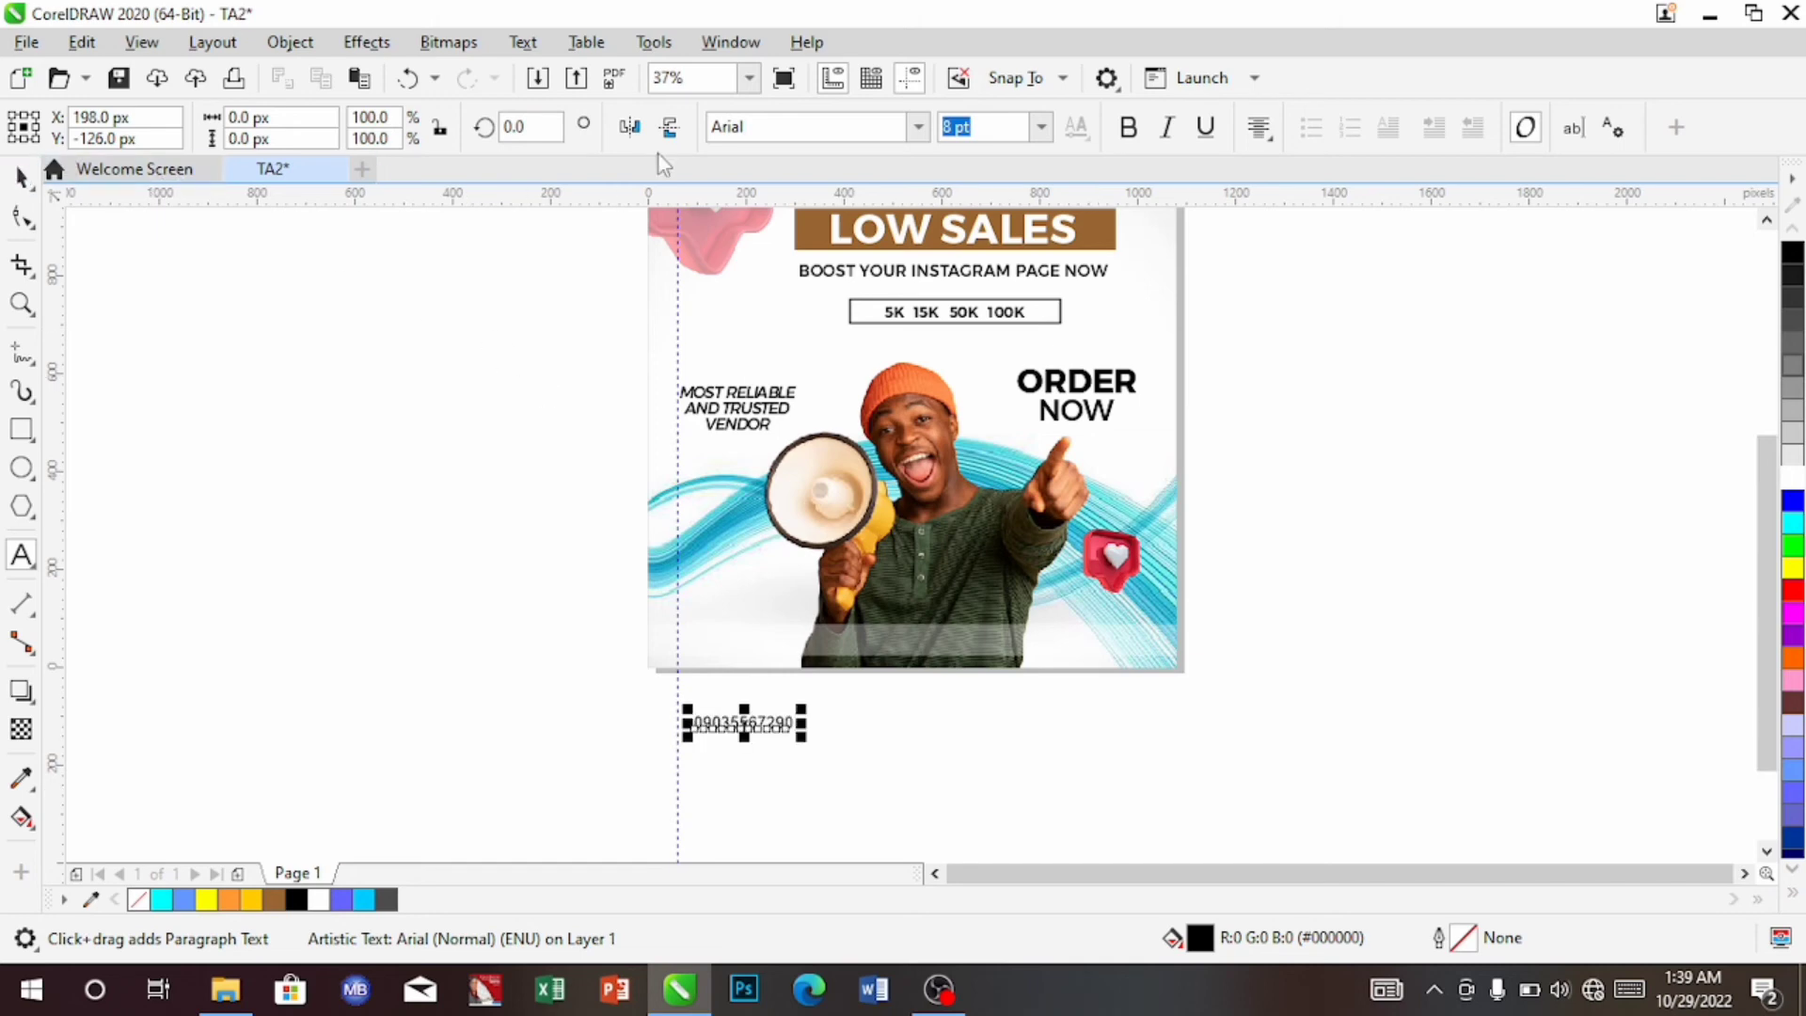
Set the number in Montserrat SemiBold, place it at the footer's right end, and leave a copy below
click(922, 130)
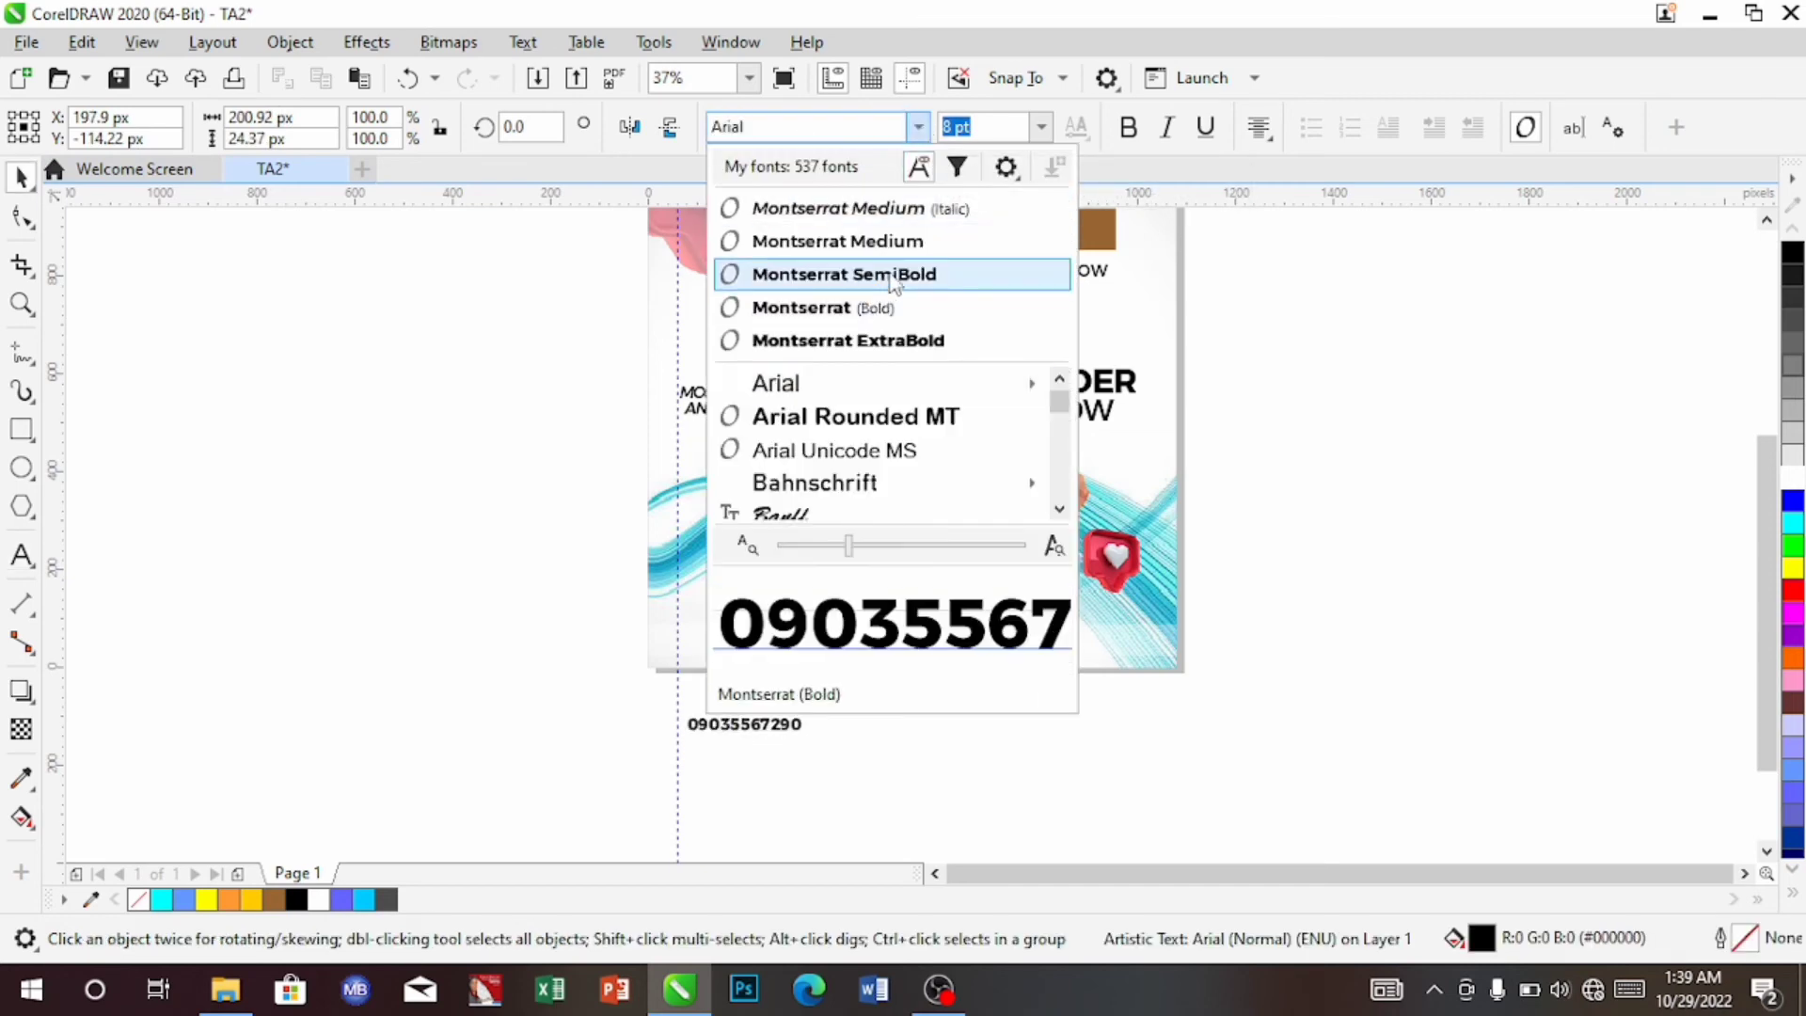
key(Escape)
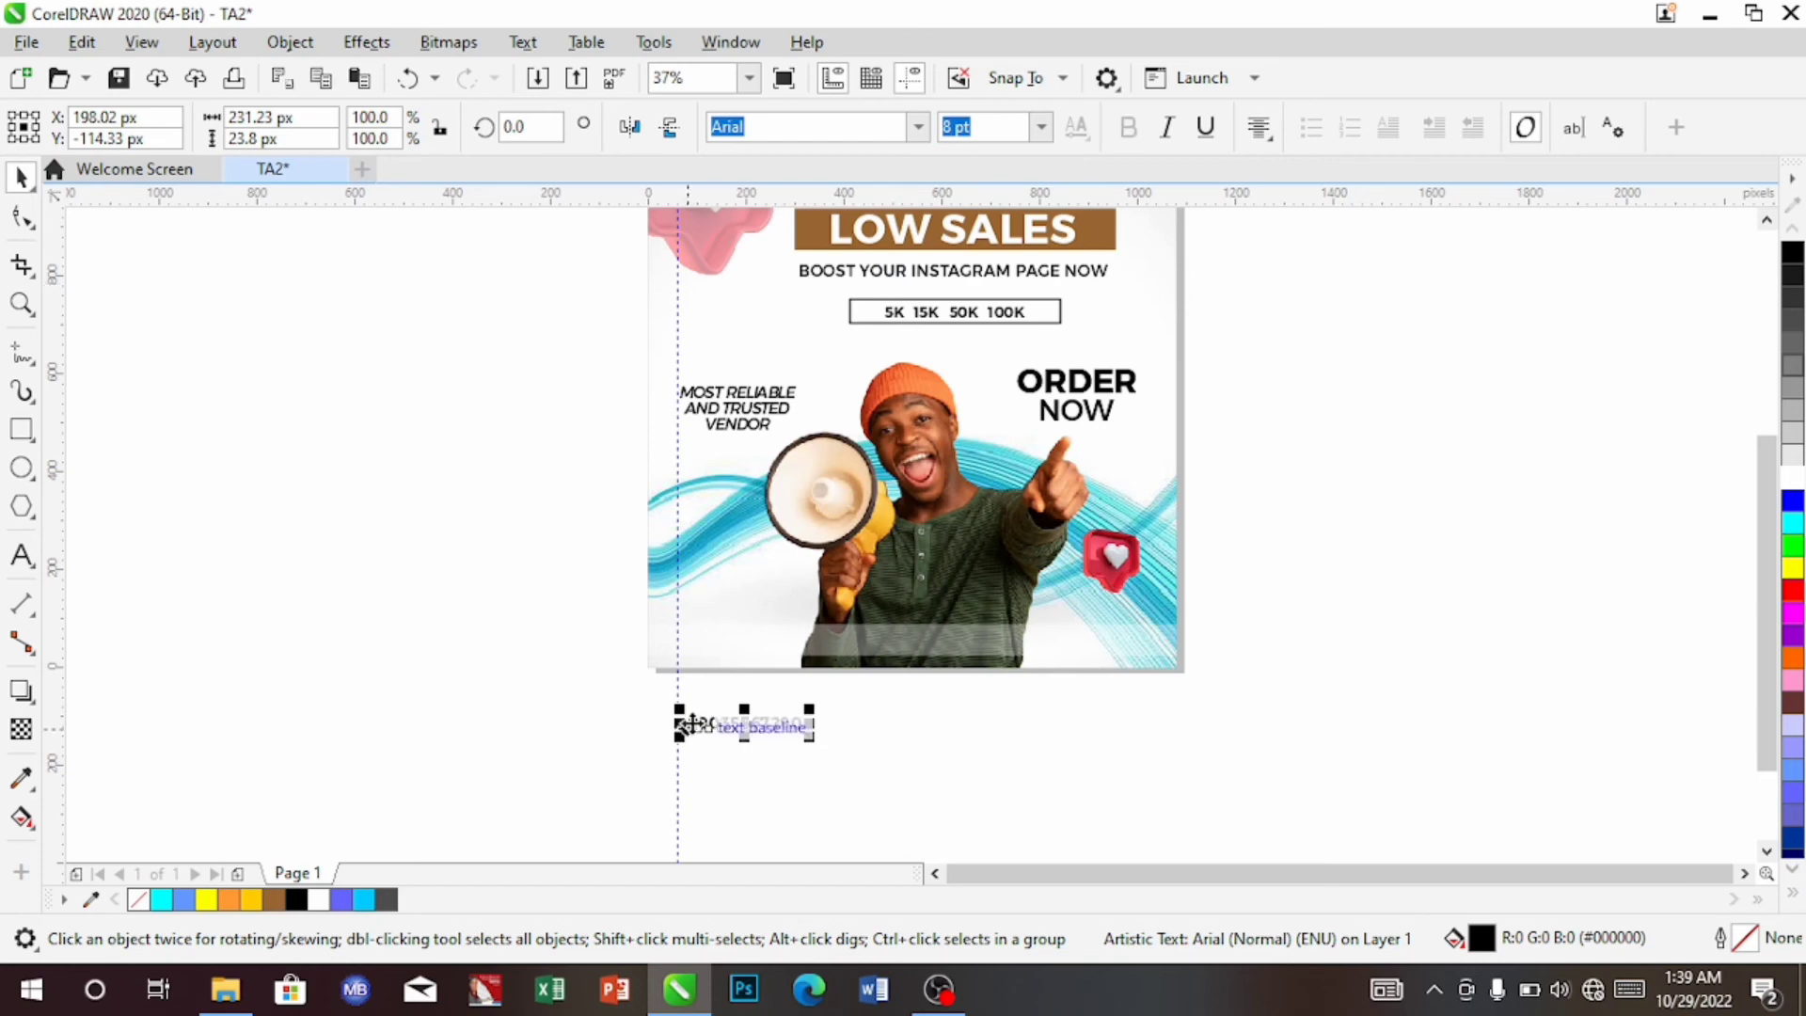
drag(777, 723, 1114, 650)
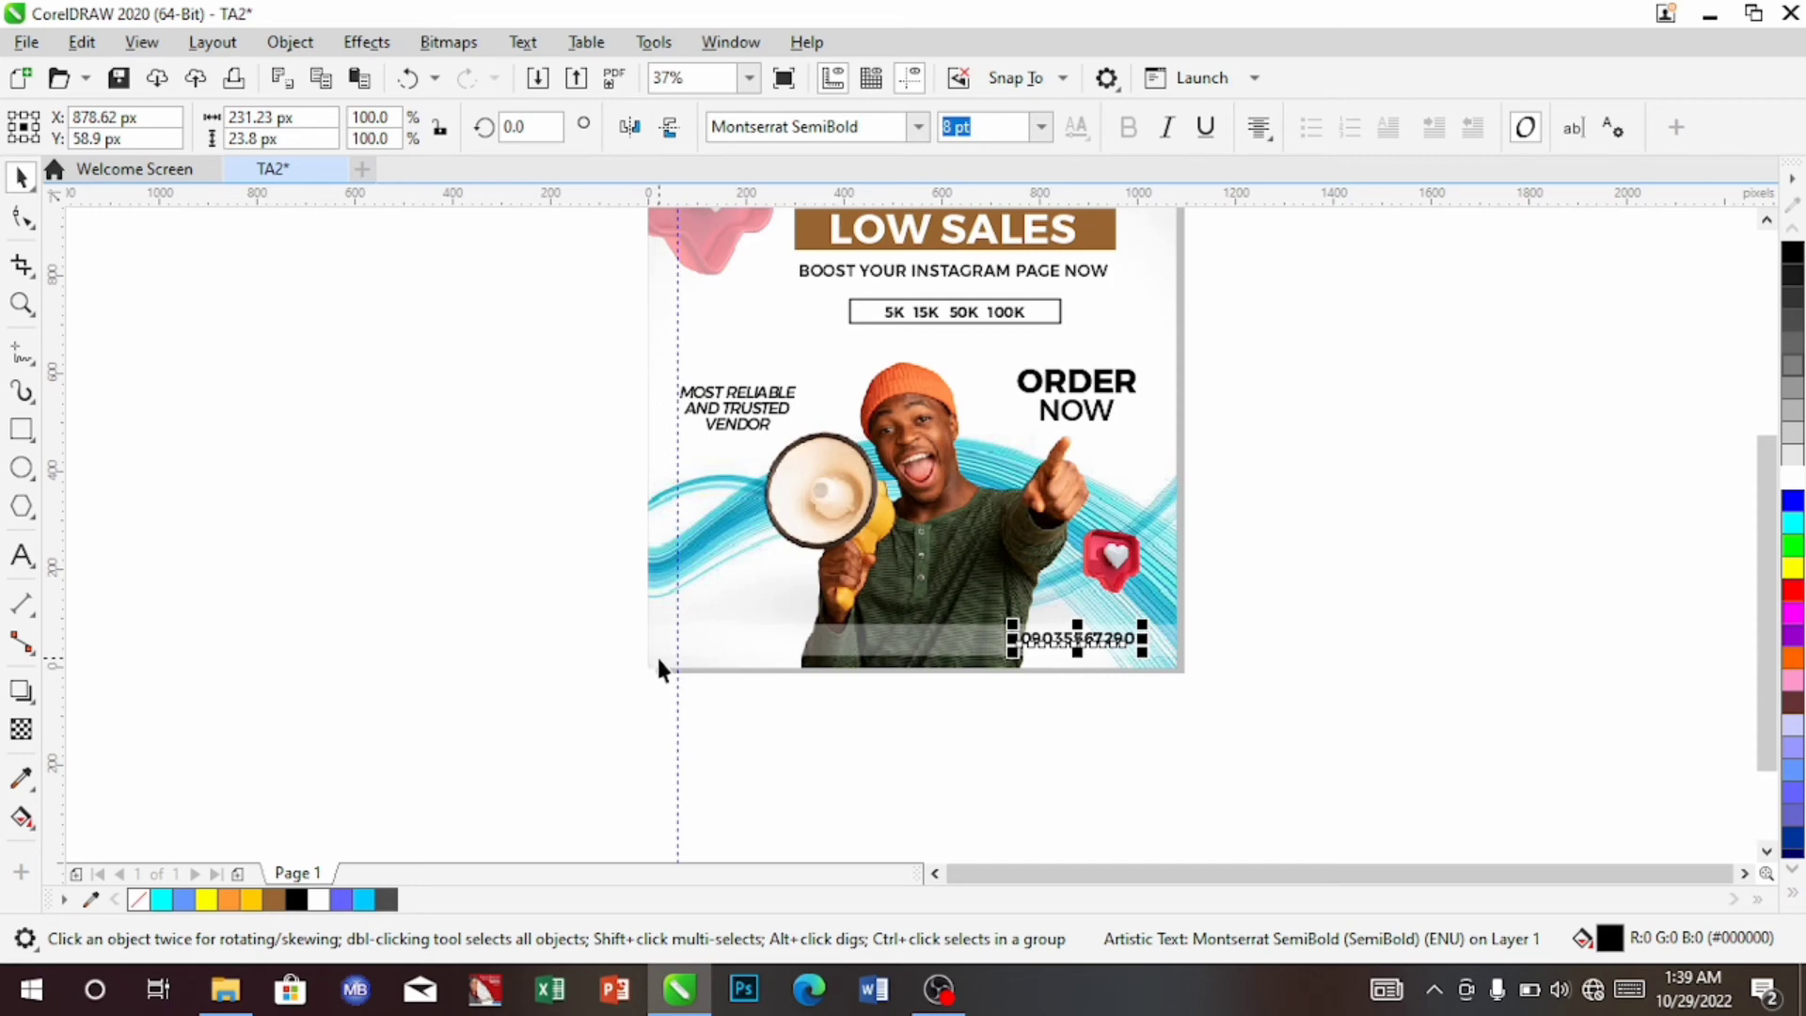
key(Up)
key(Right)
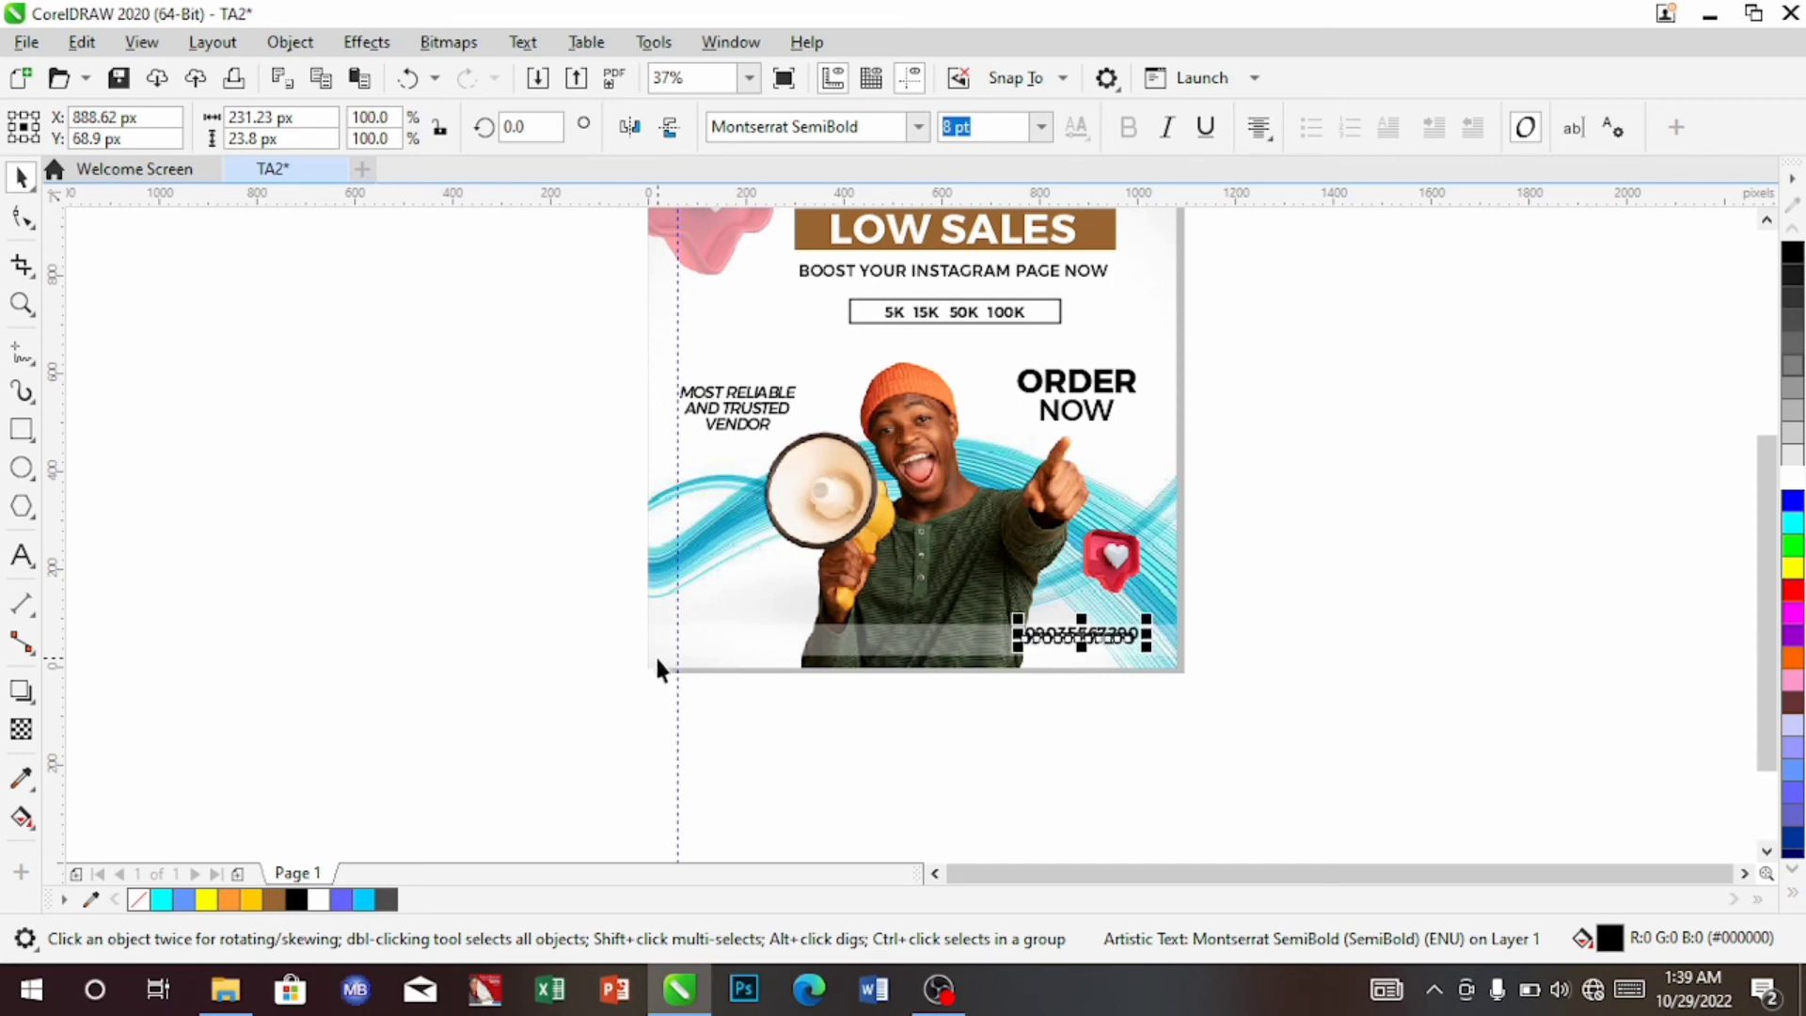
key(Down)
key(Down)
key(Down)
key(Down)
key(Down)
key(Down)
key(Down)
key(Down)
key(Down)
key(Down)
key(Down)
key(Down)
key(Down)
key(Down)
key(Down)
key(Down)
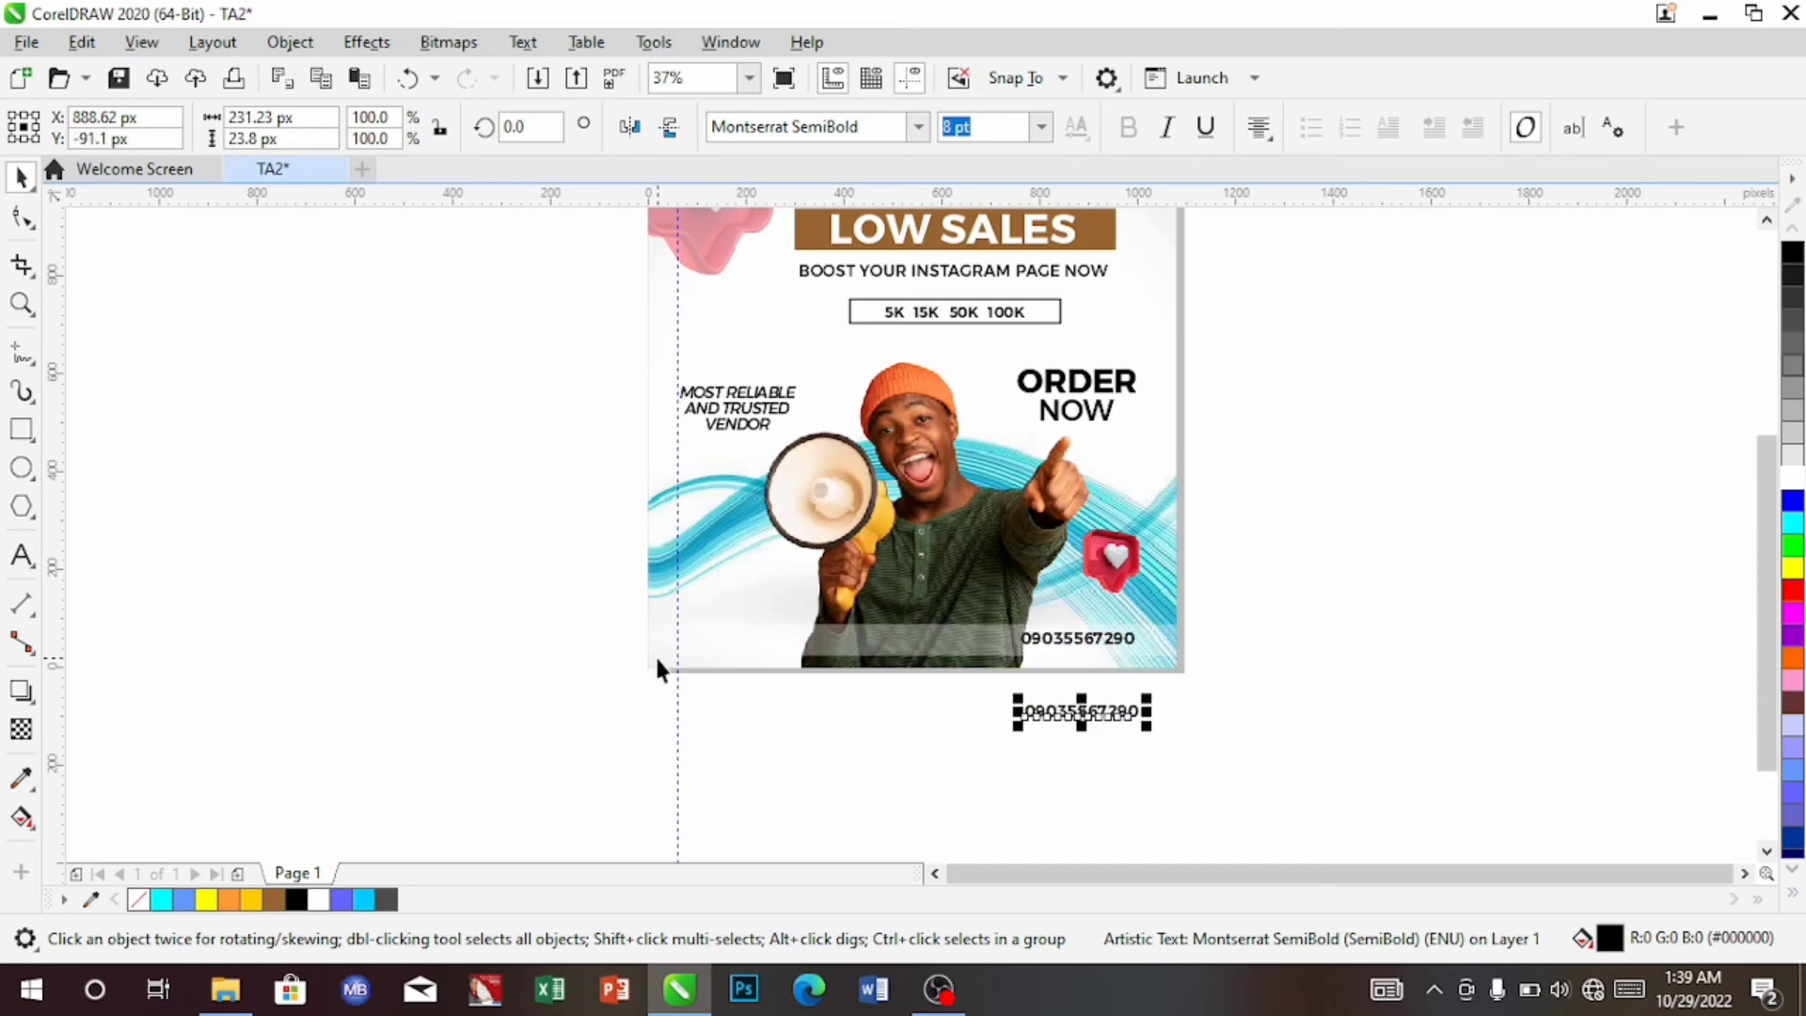
click(21, 555)
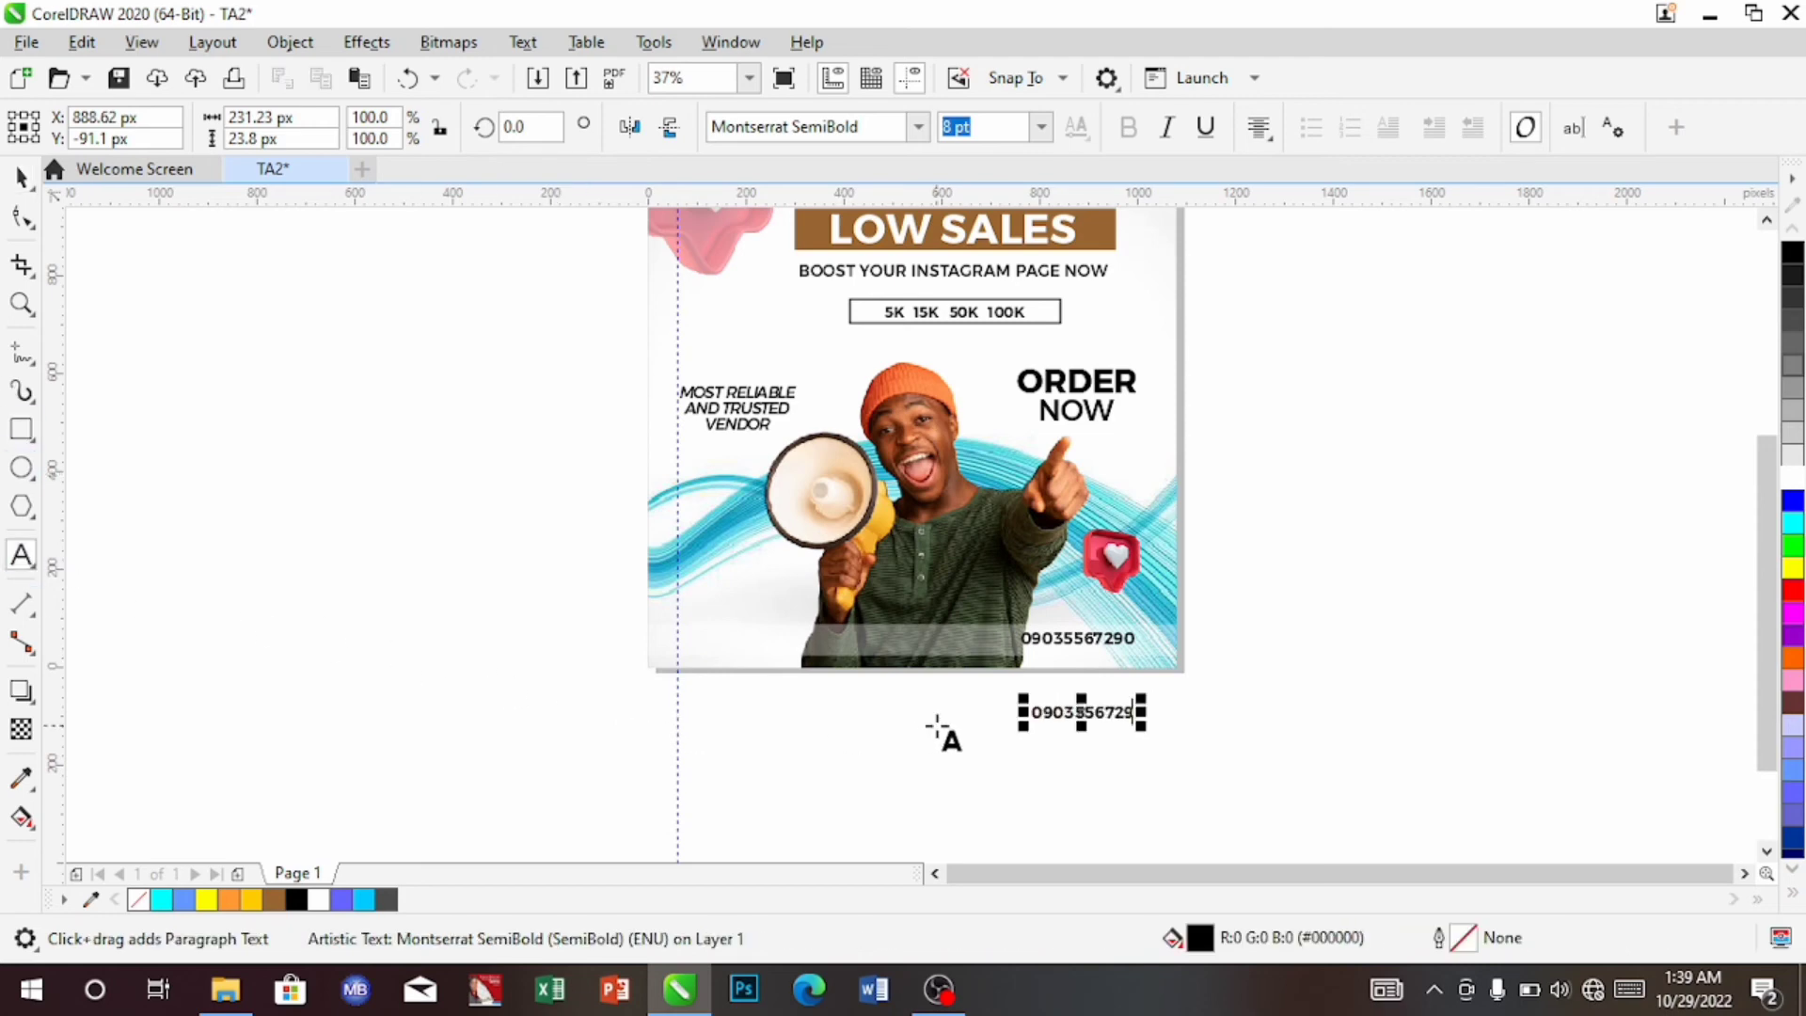
Replace the copy's digits with the vendor's name and move it to the footer's left side
key(BackSpace)
key(BackSpace)
key(BackSpace)
key(BackSpace)
key(BackSpace)
key(BackSpace)
key(BackSpace)
key(BackSpace)
key(BackSpace)
key(BackSpace)
key(BackSpace)
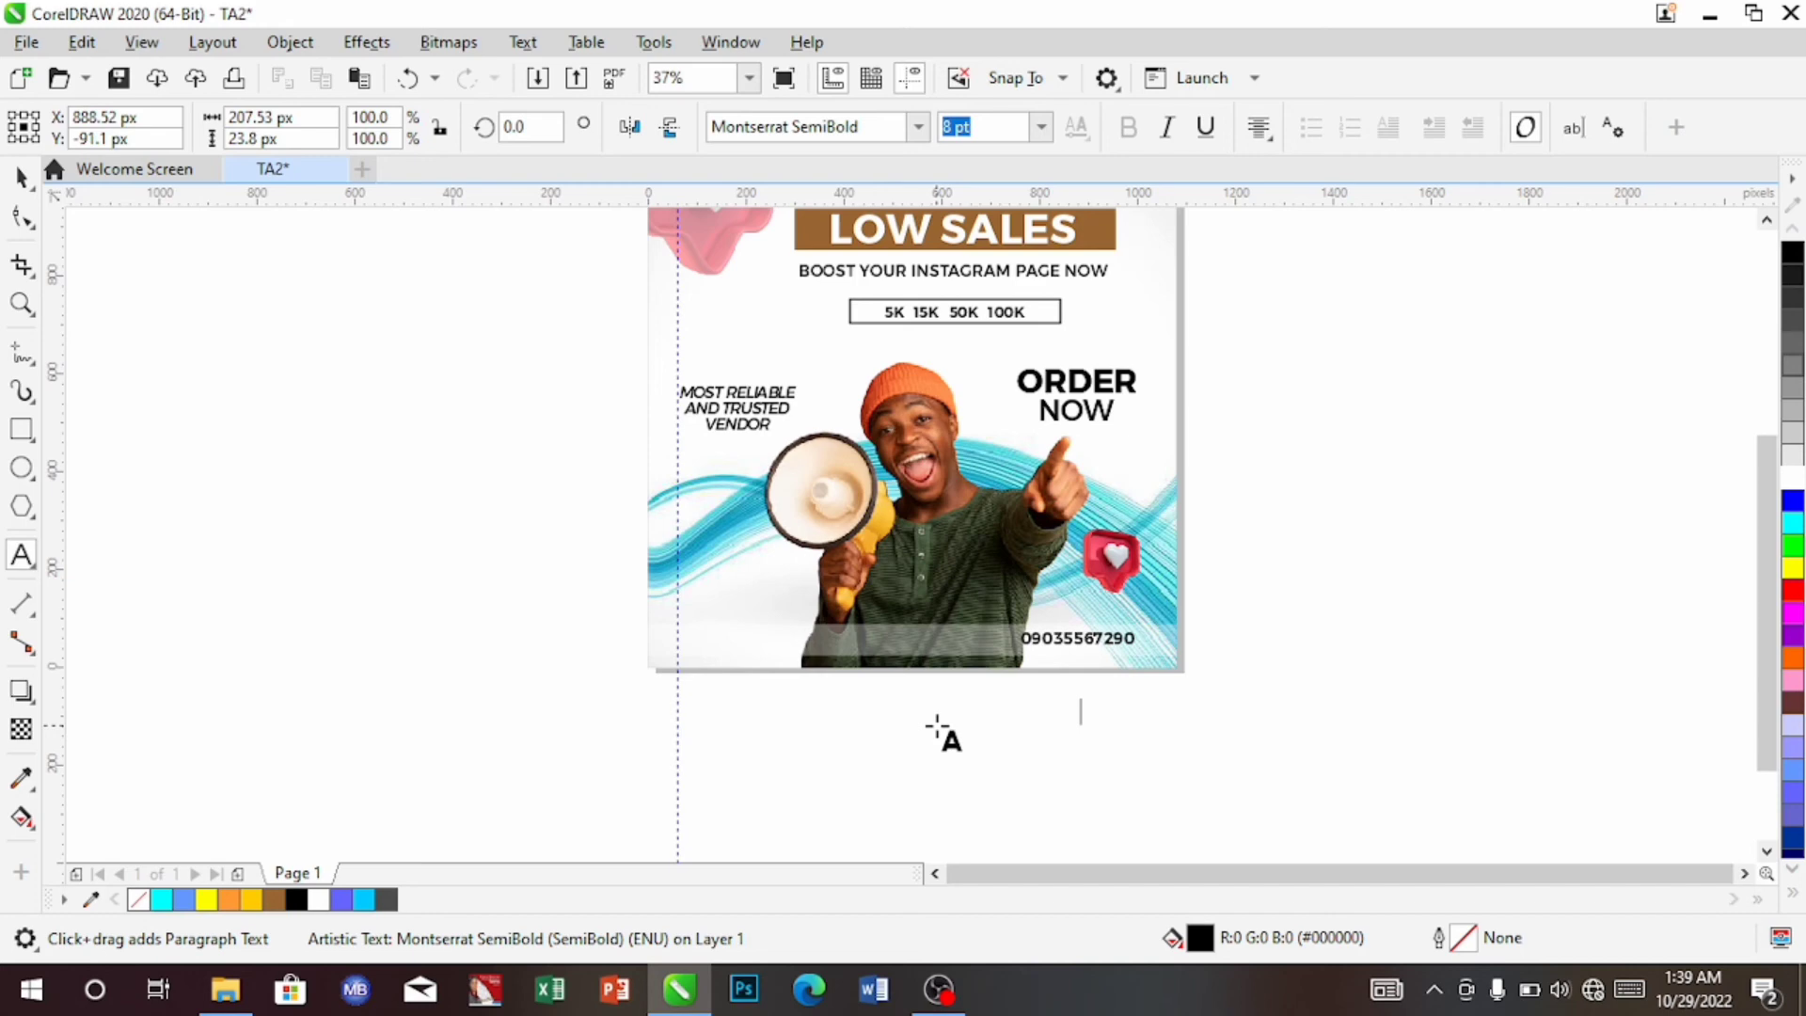
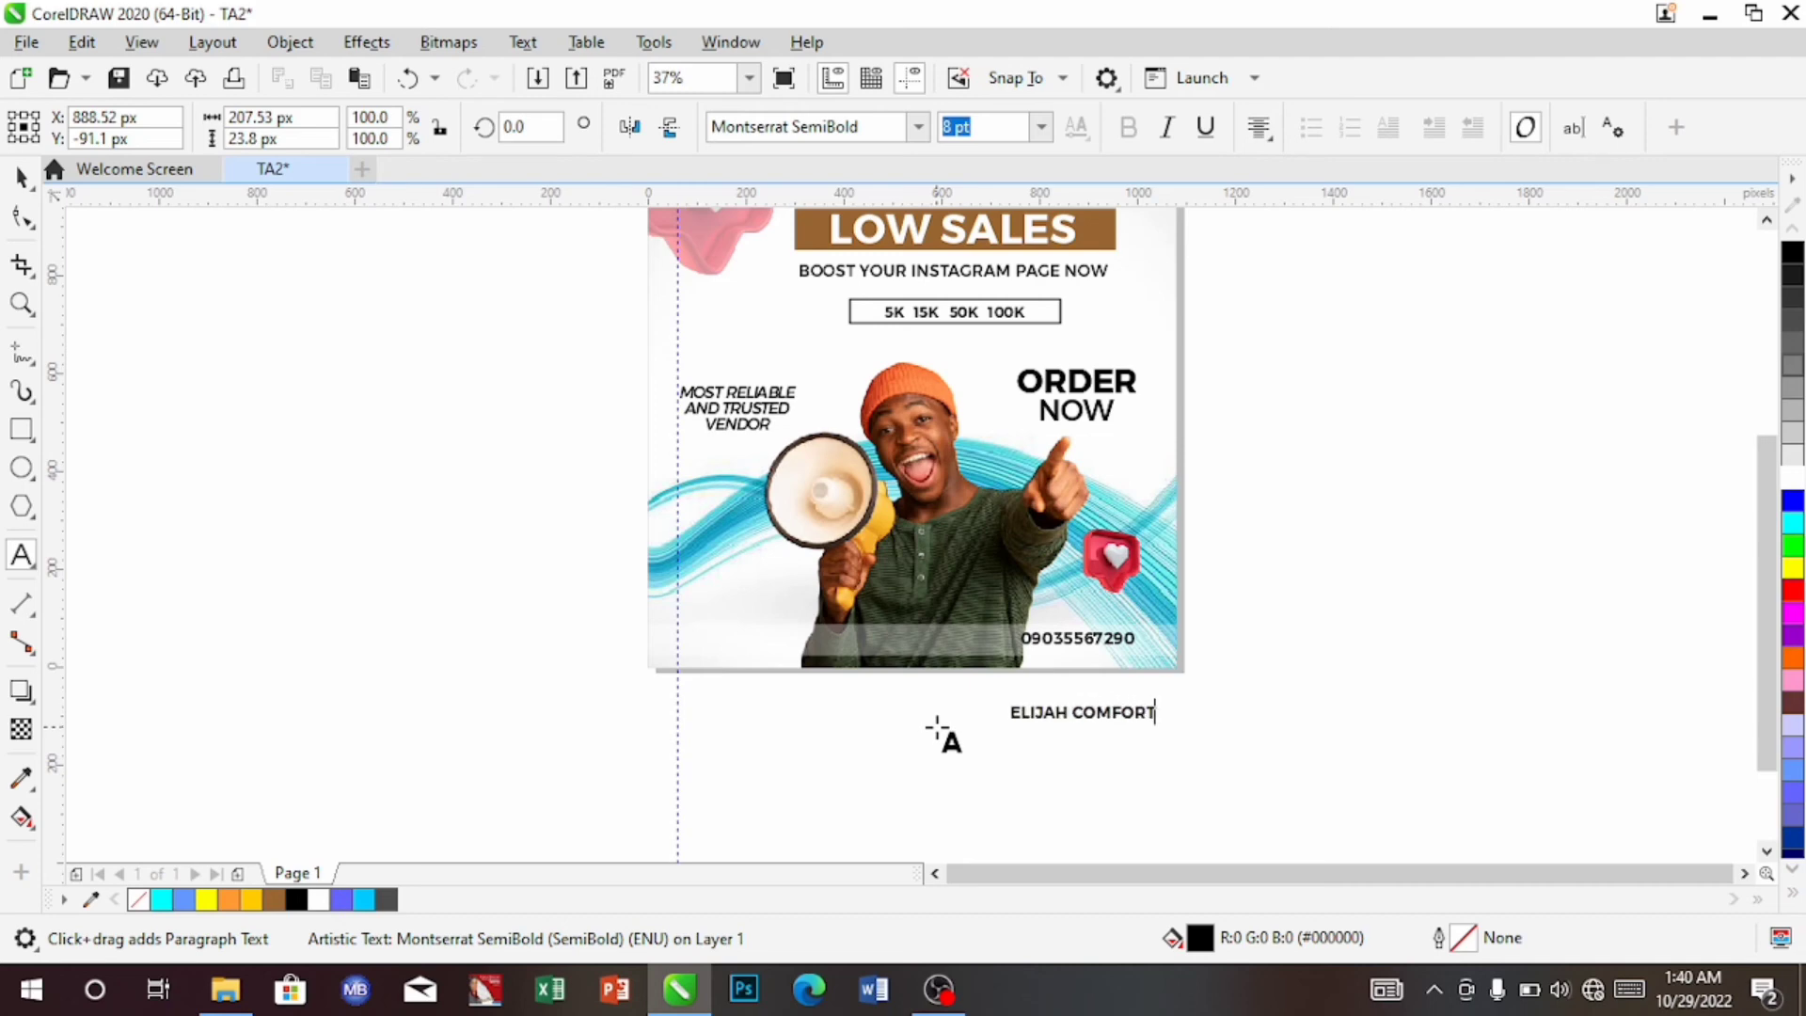
click(19, 176)
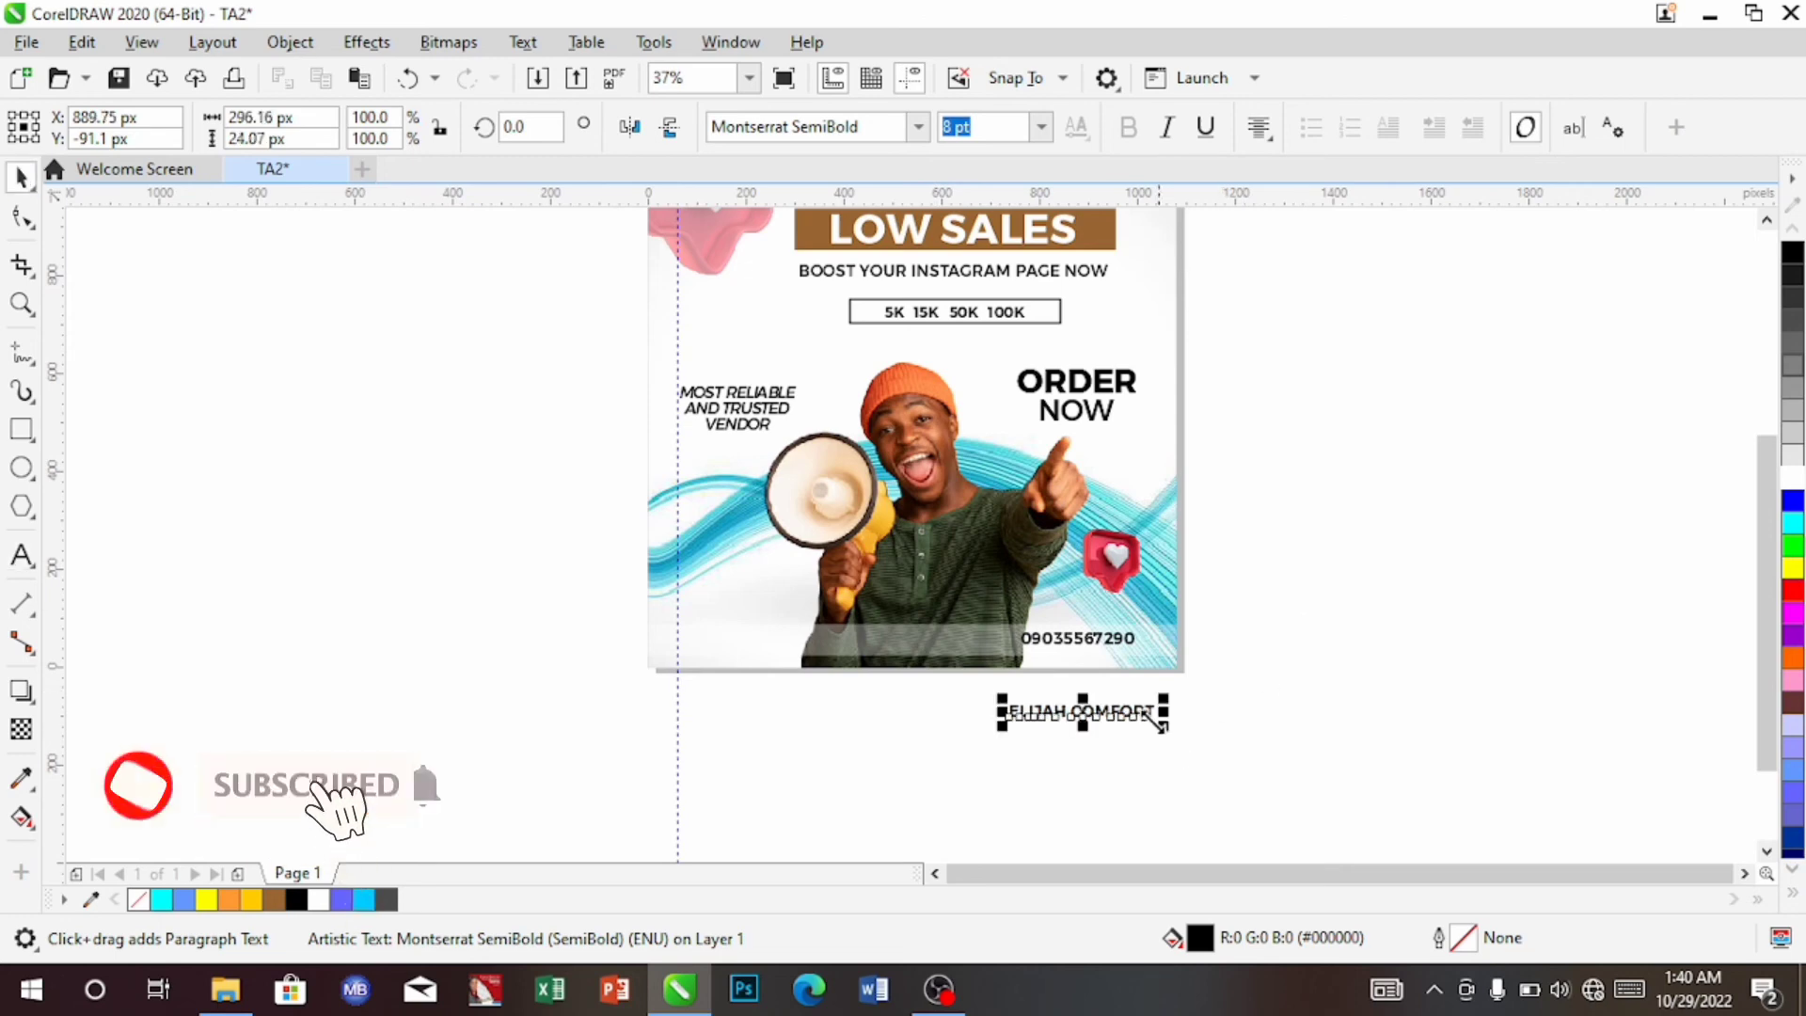
drag(1115, 717, 872, 646)
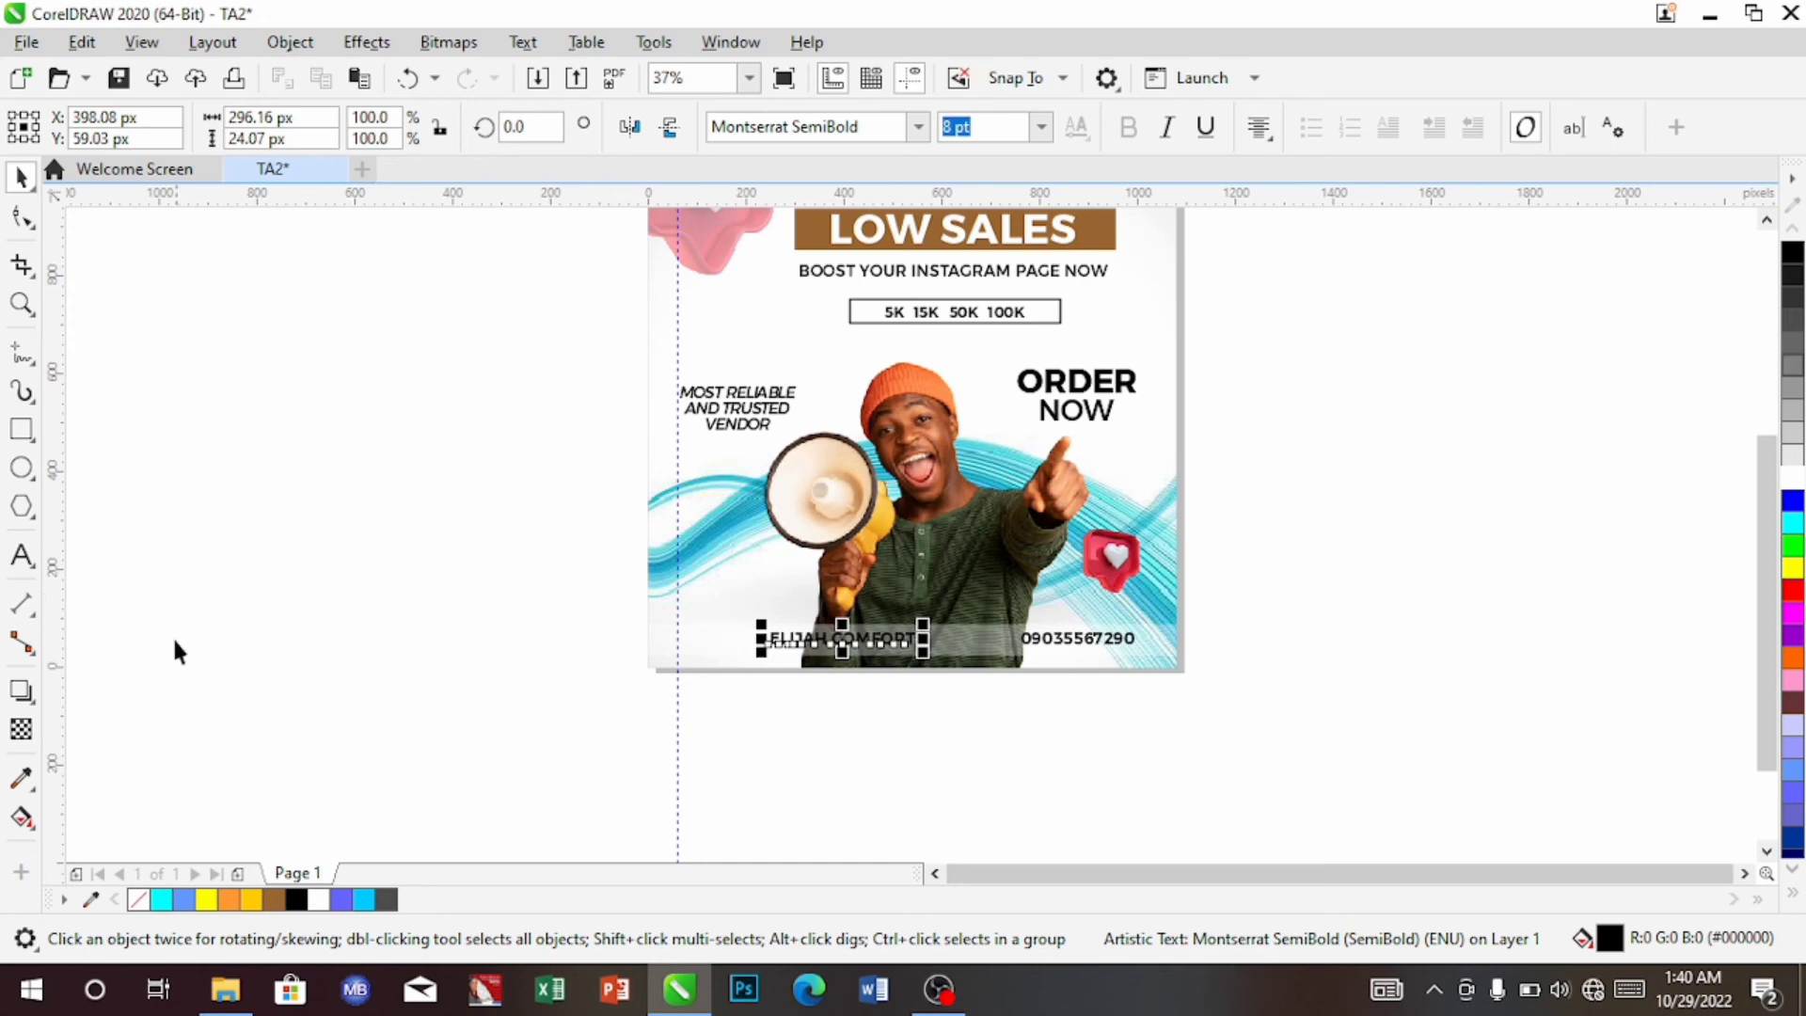
Start a new artistic text object on the blank canvas below the ad
click(21, 562)
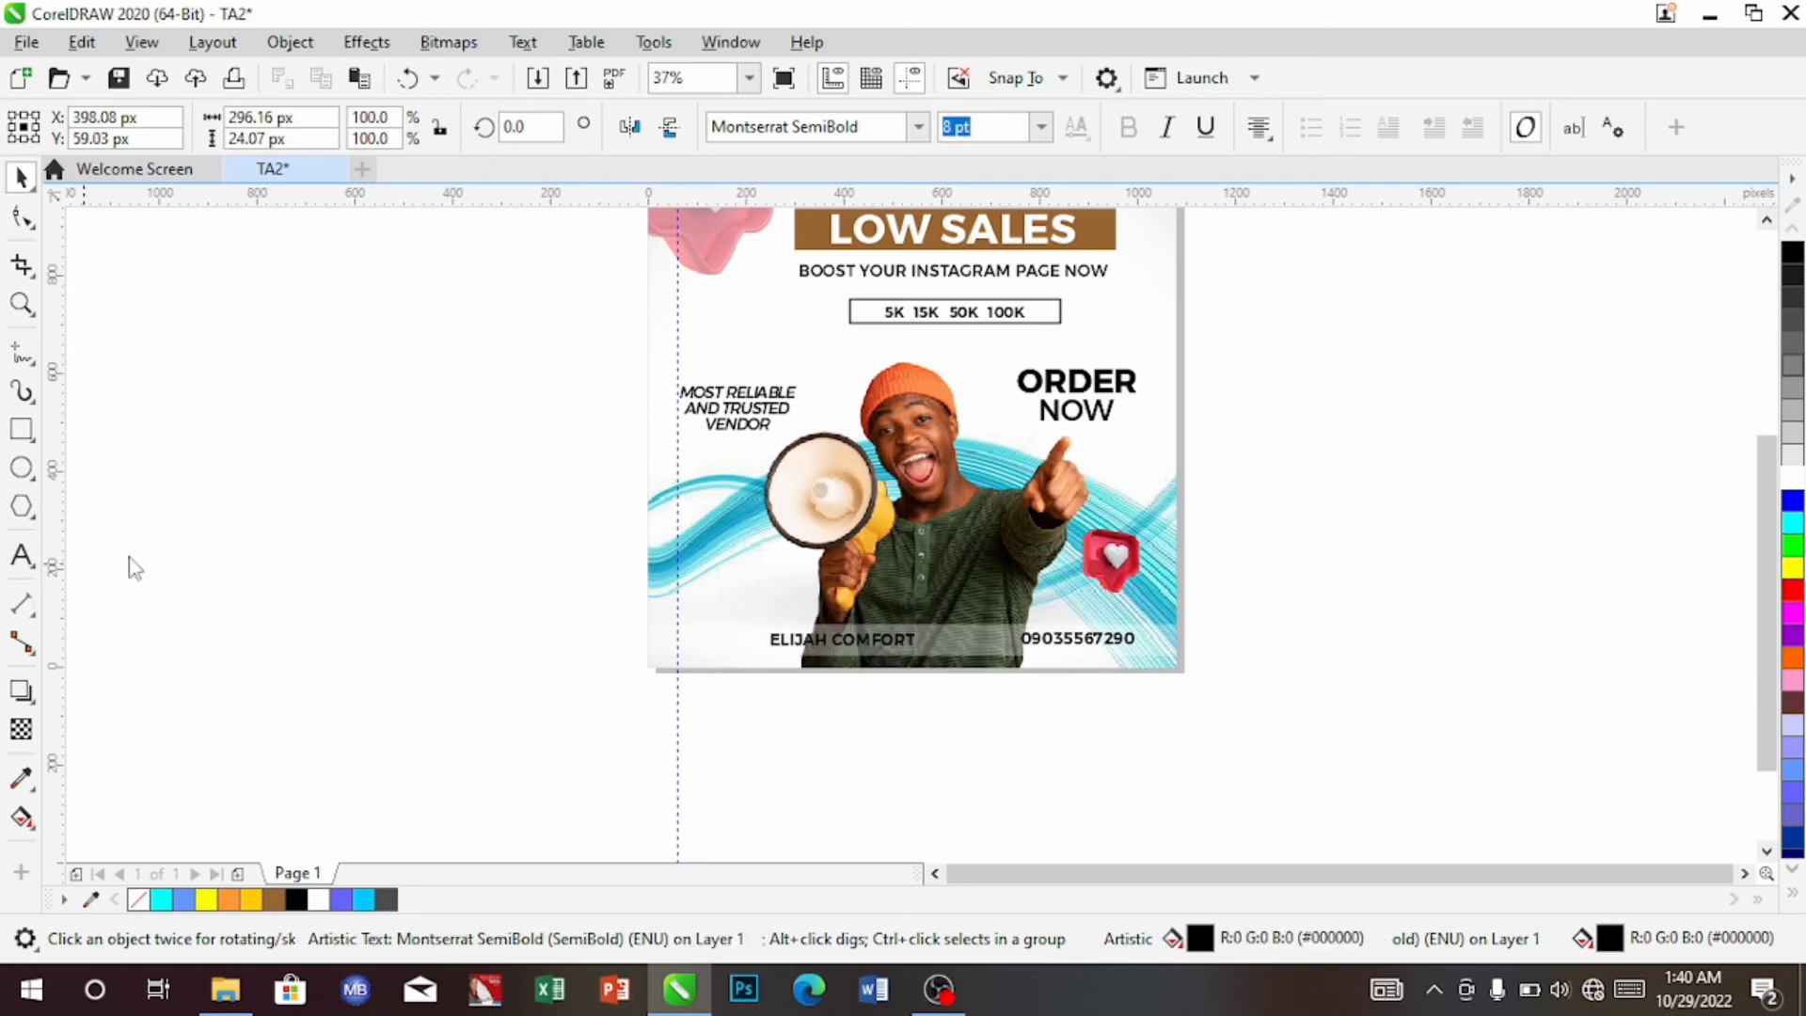
click(724, 720)
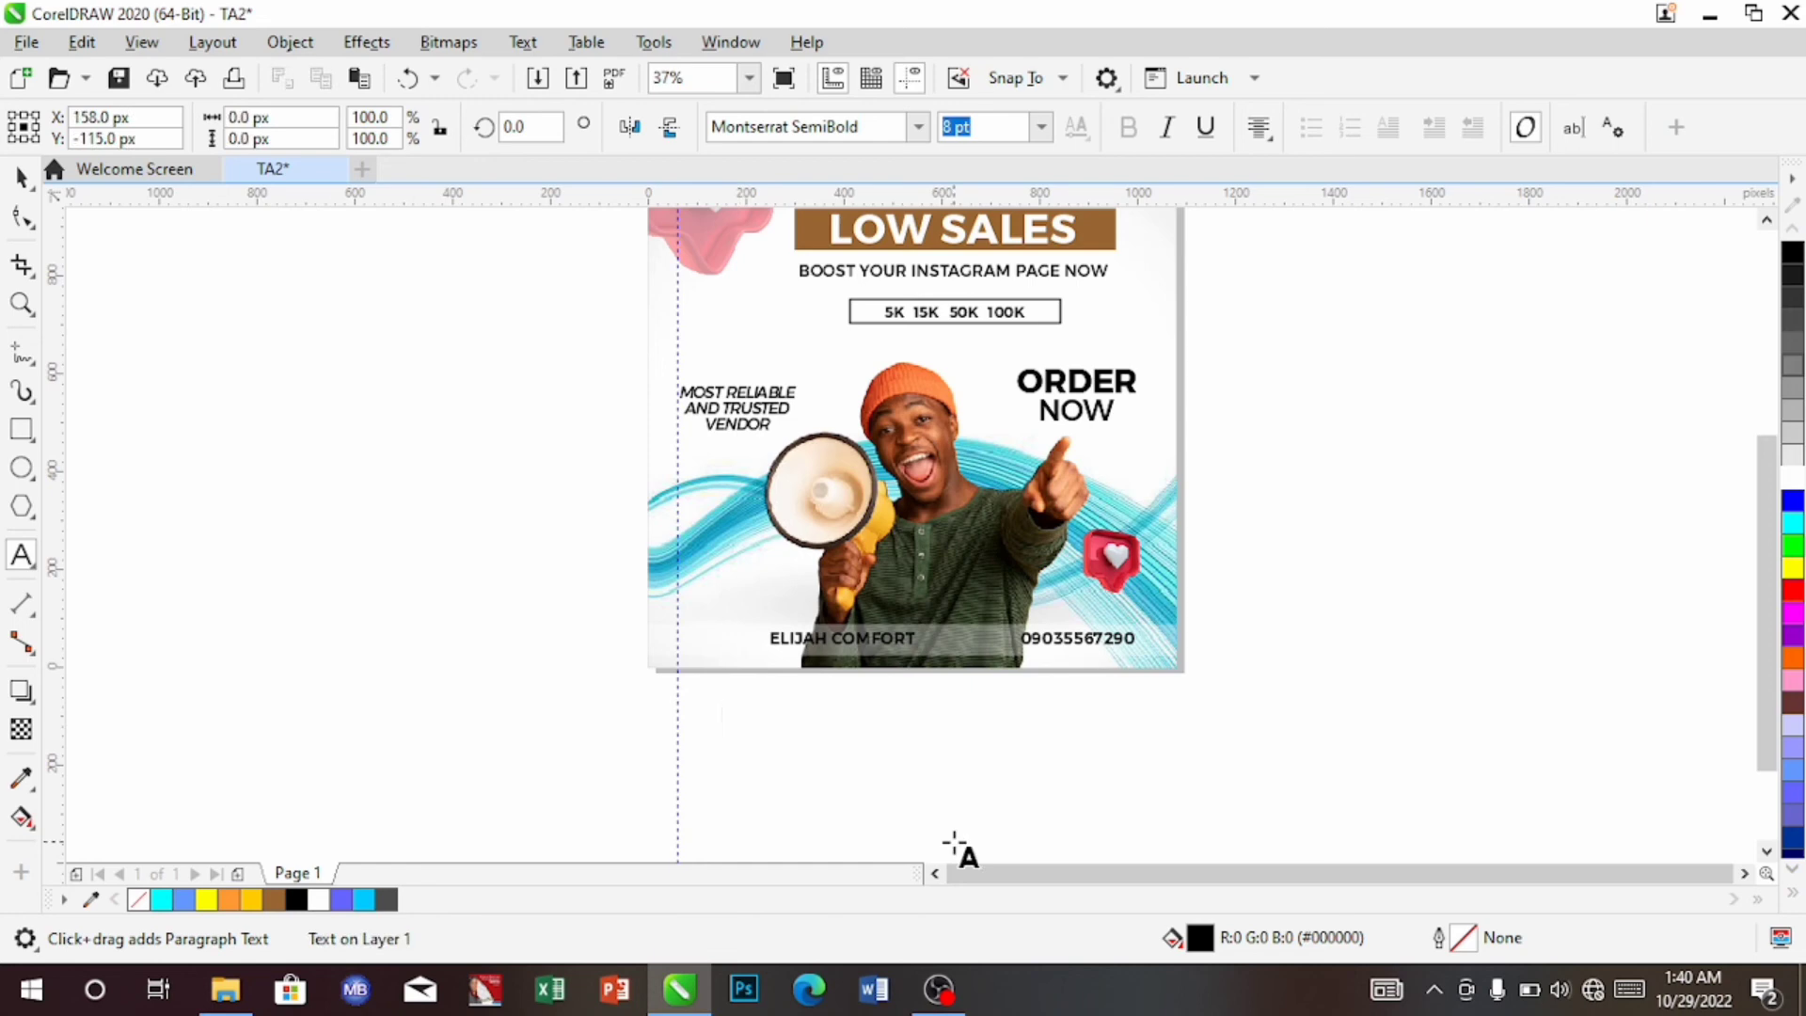
Type a letter and set it in the Social Circles font to make a Facebook icon
text(R)
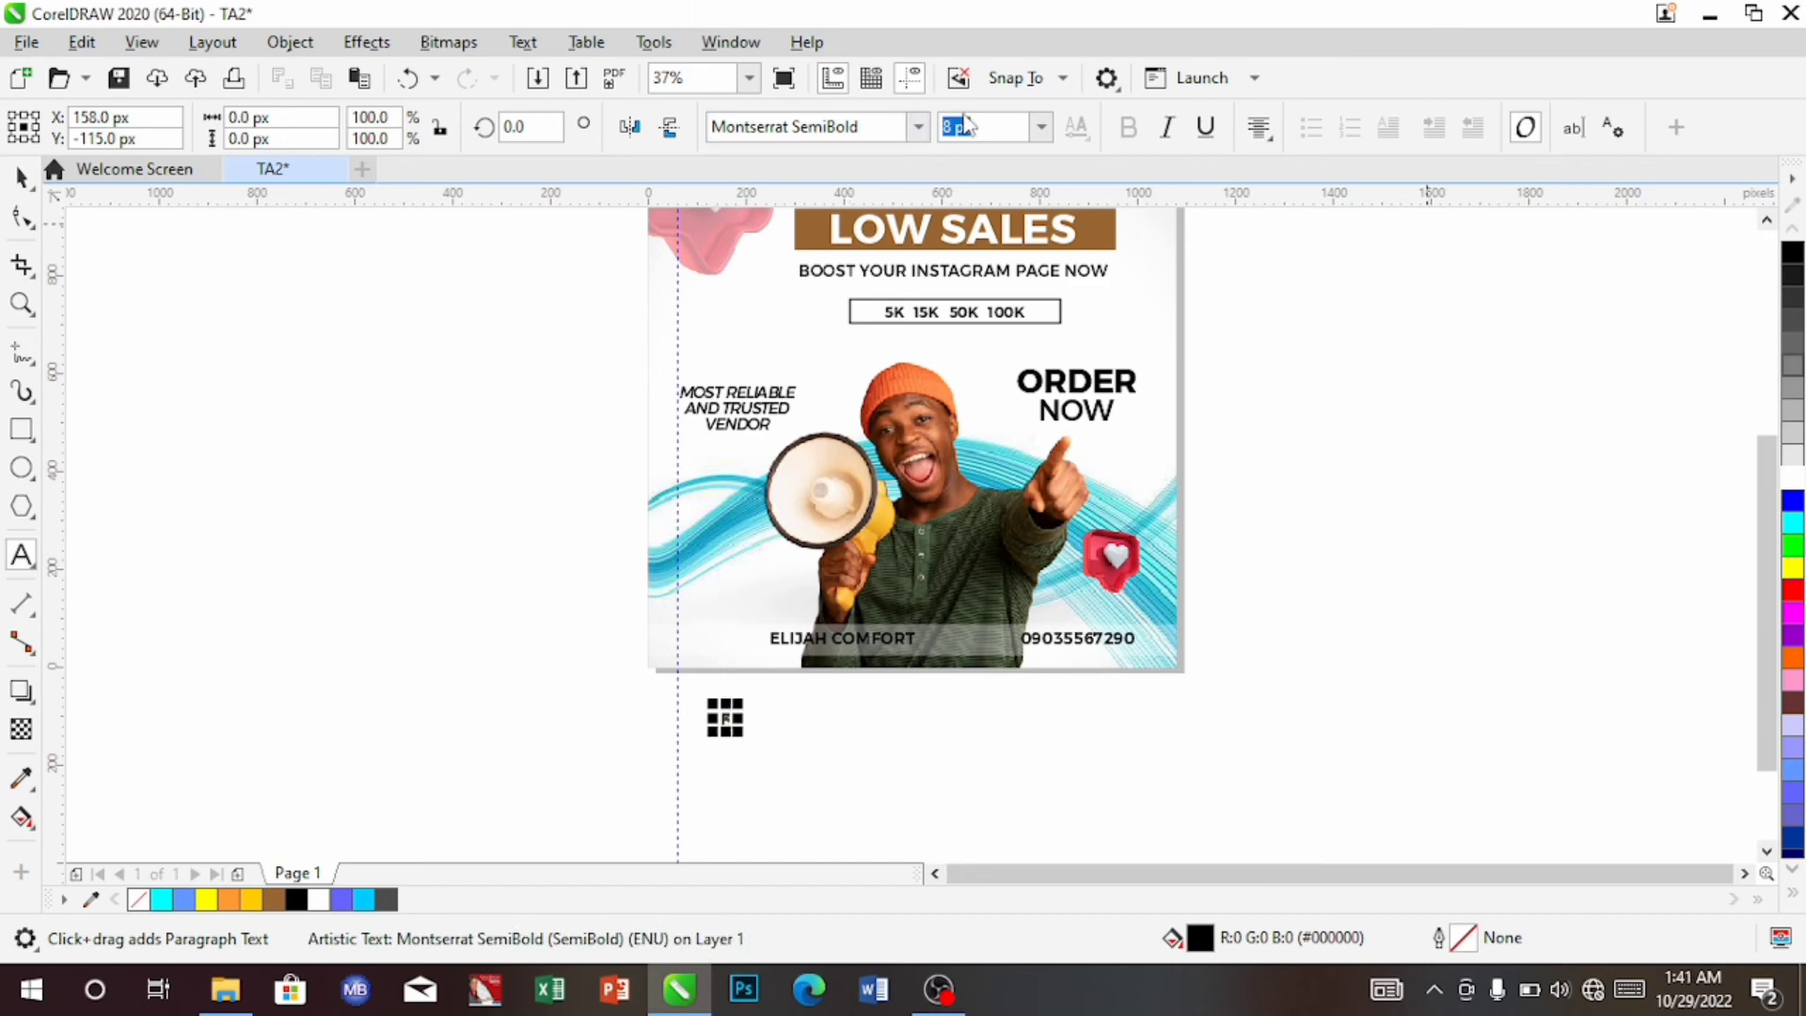
click(917, 126)
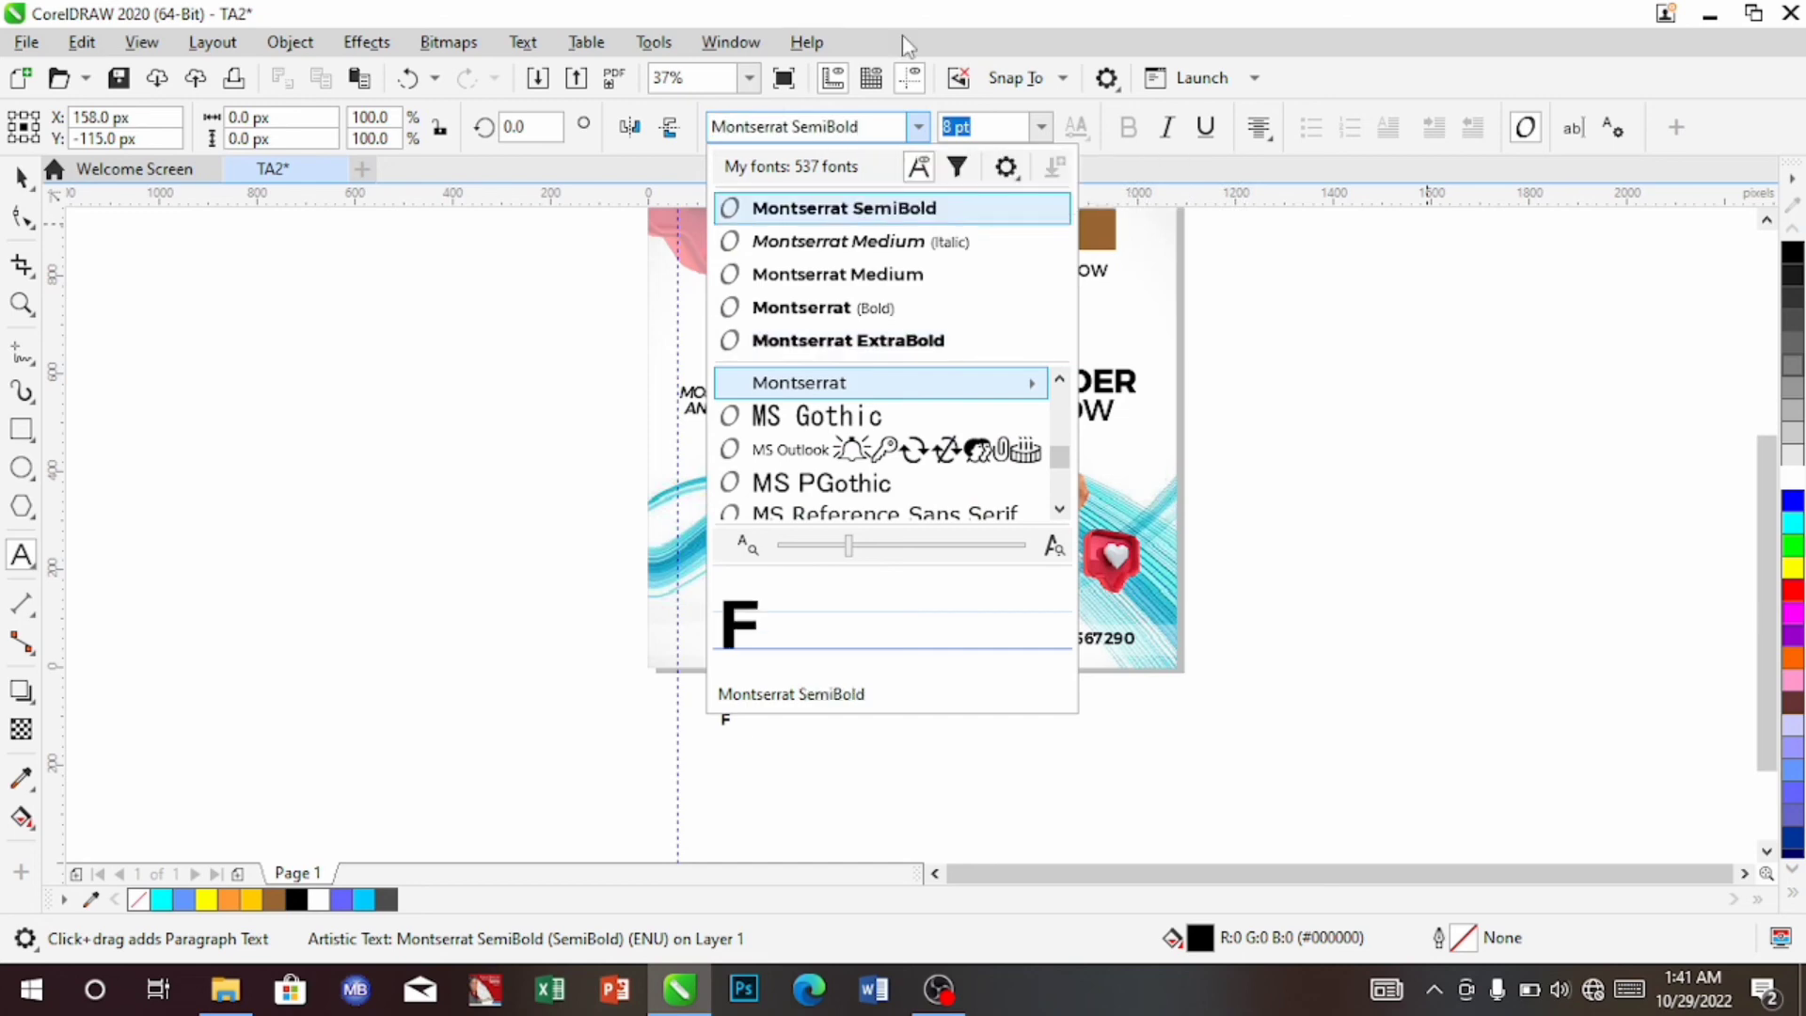
click(874, 129)
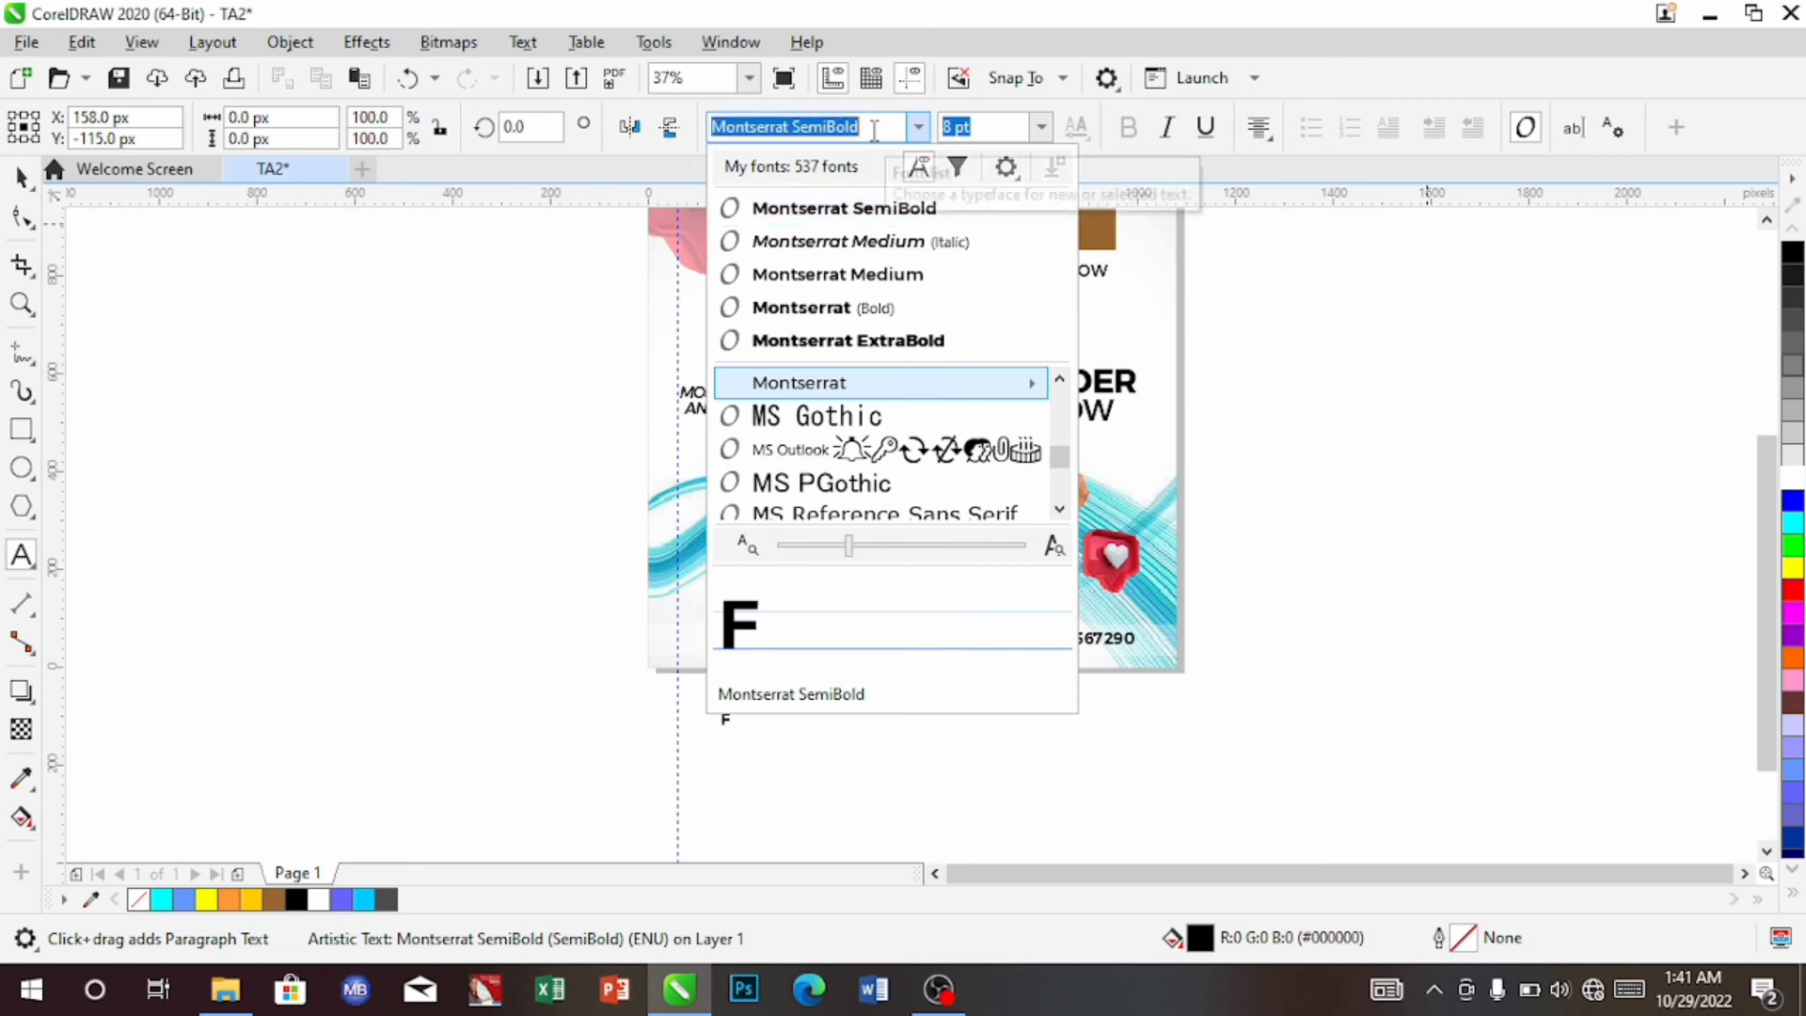
key(BackSpace)
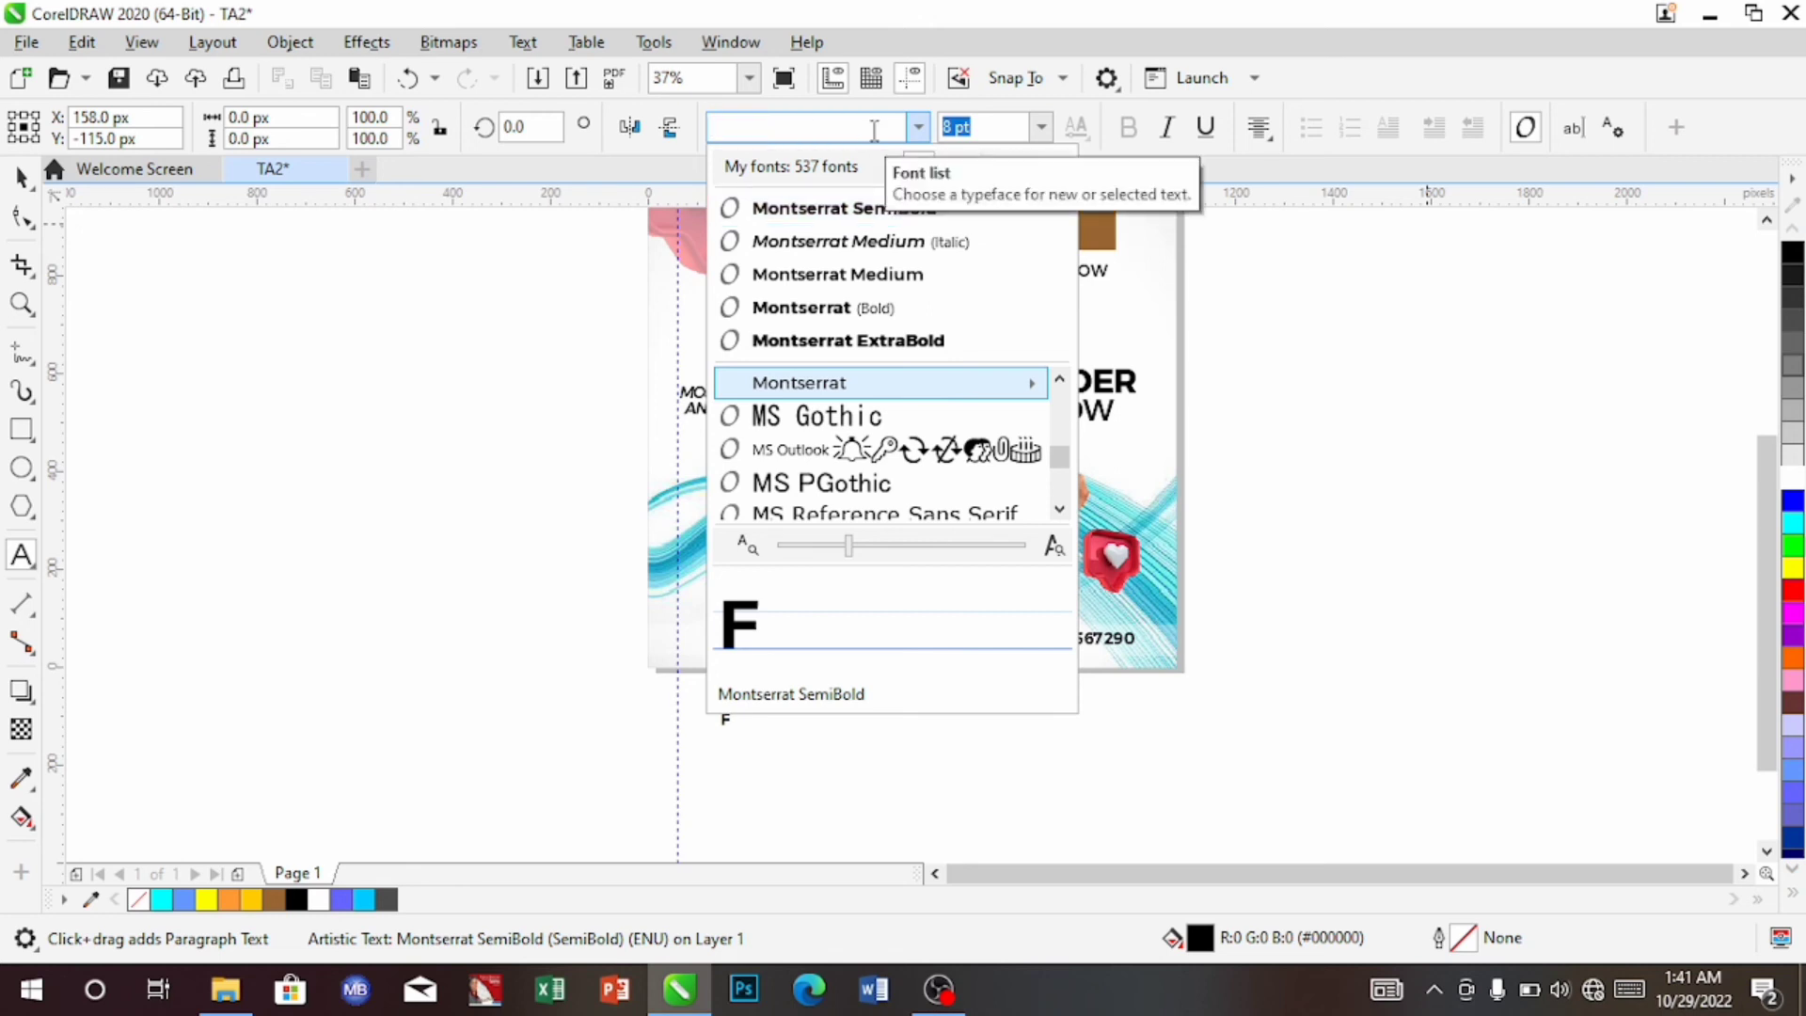
text(SOC)
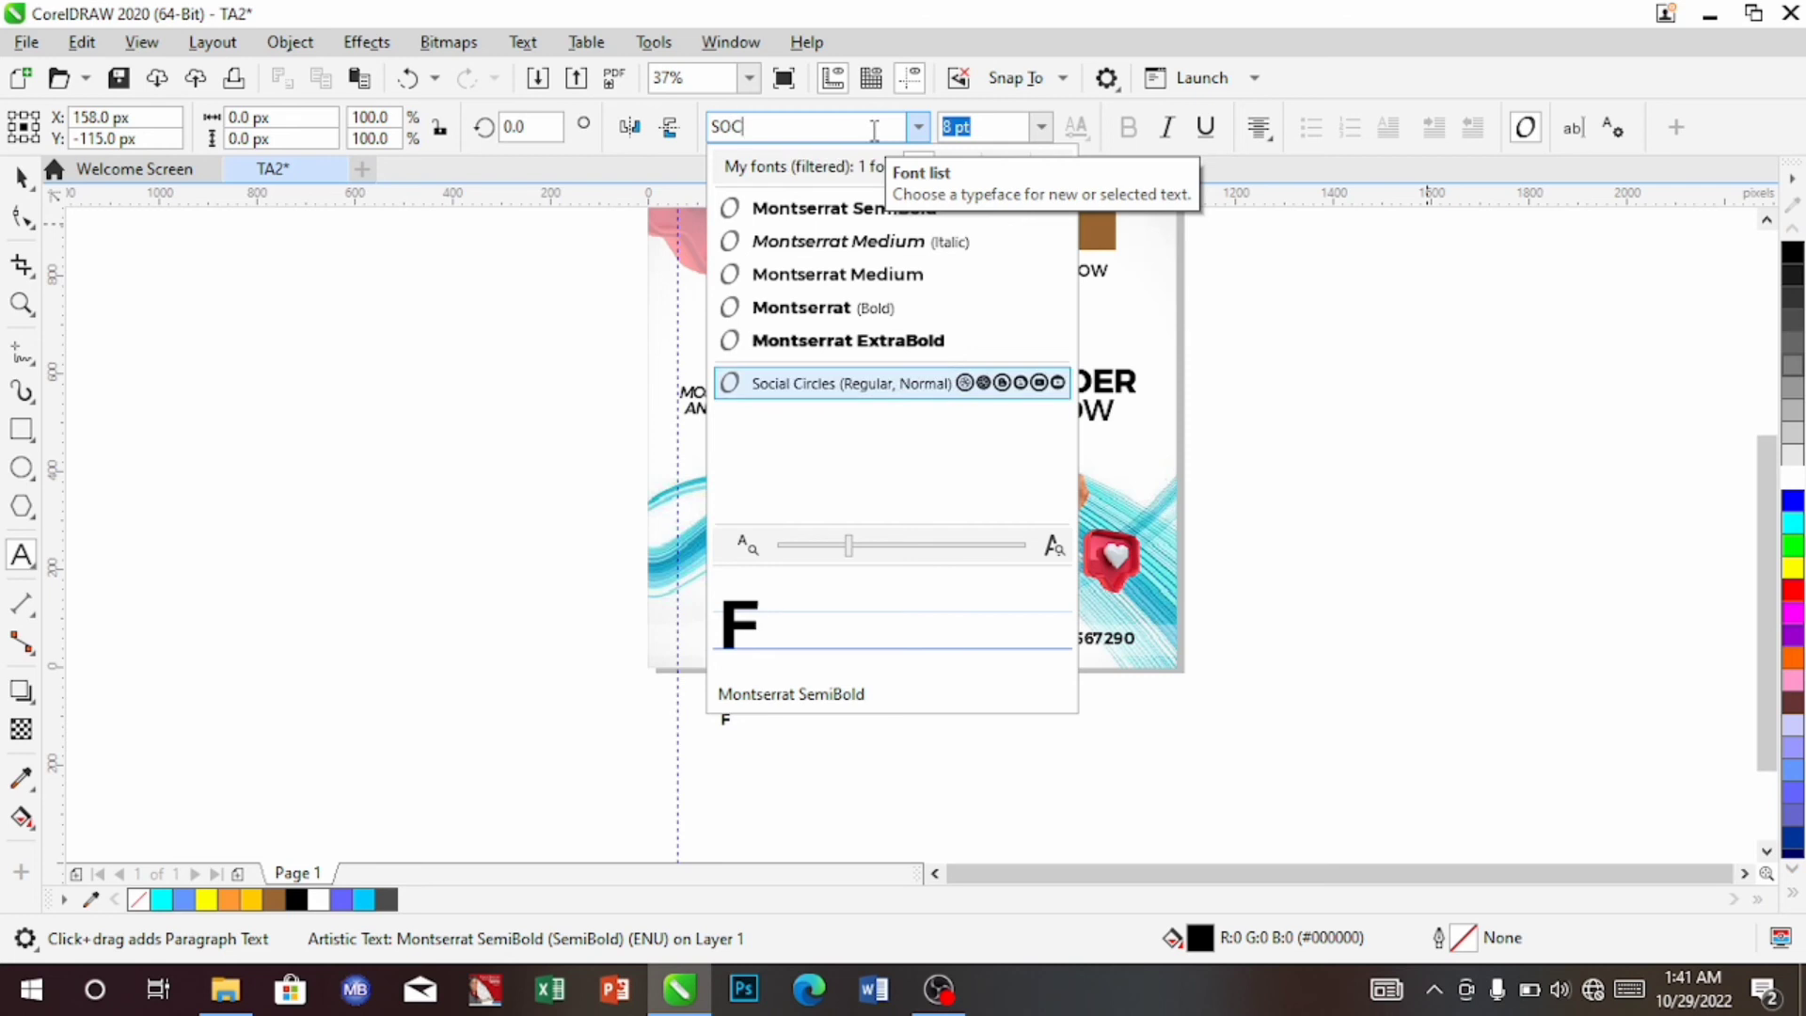
click(918, 384)
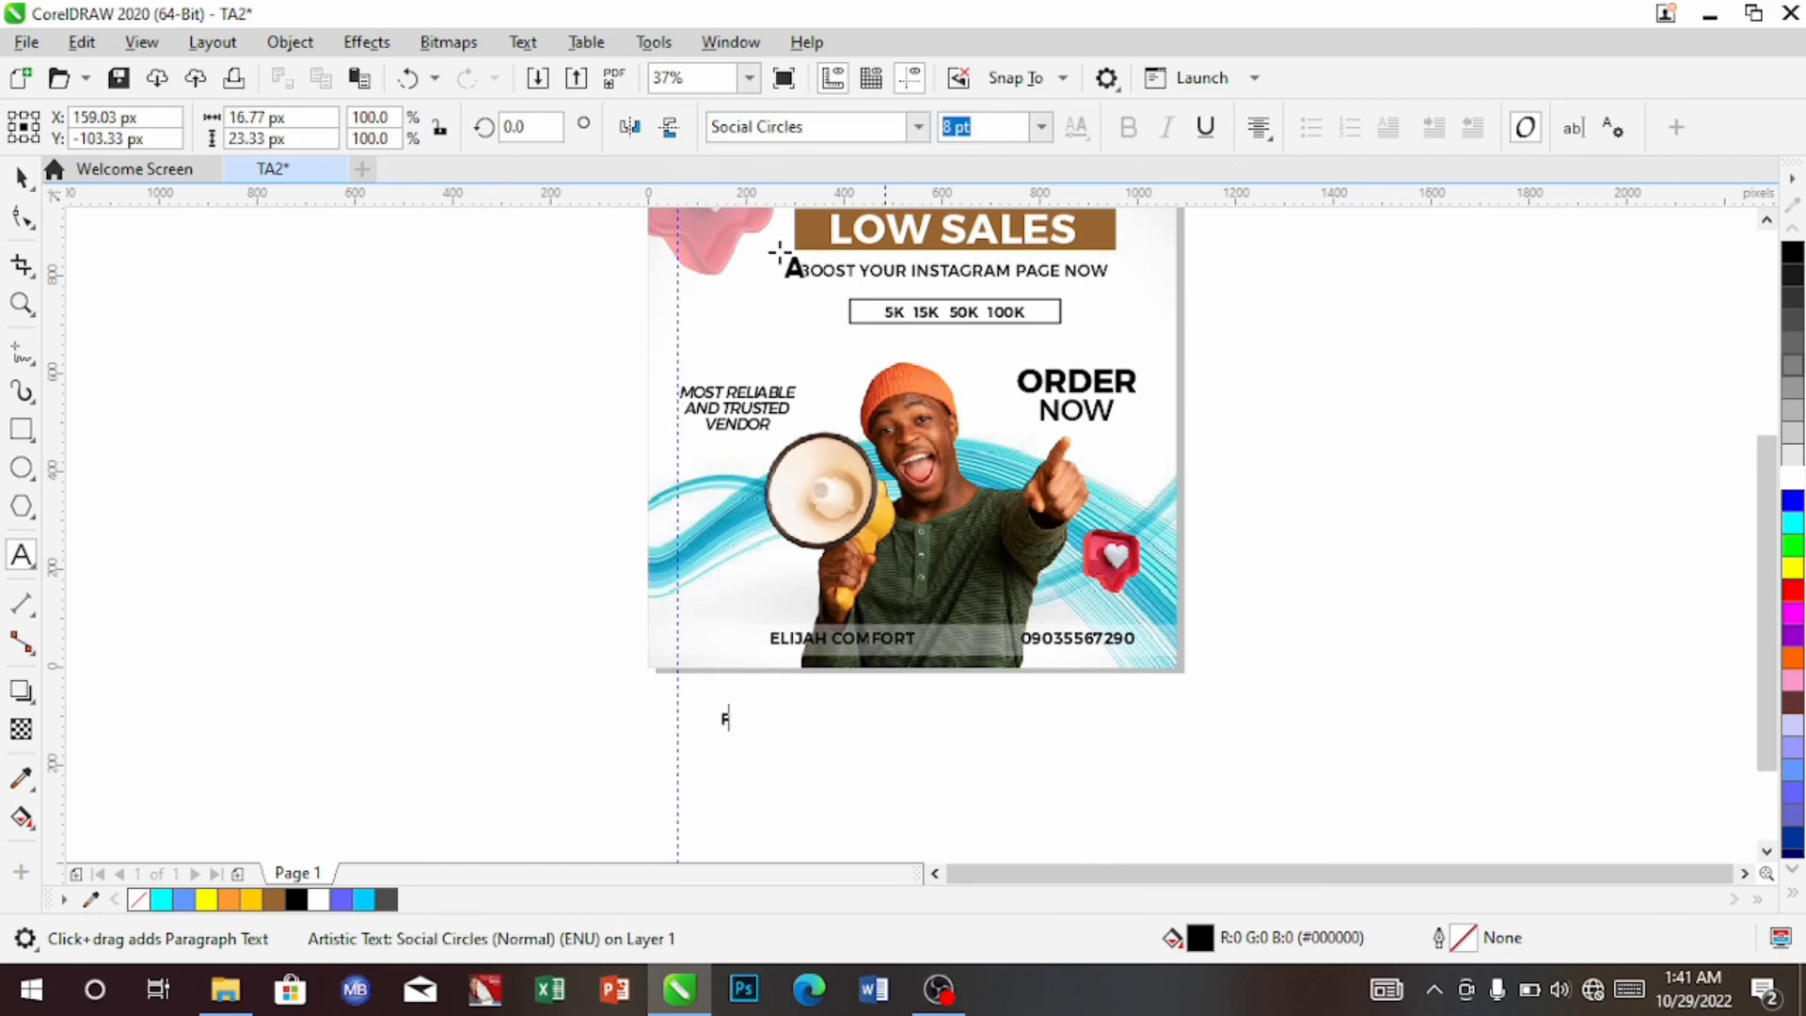
click(20, 177)
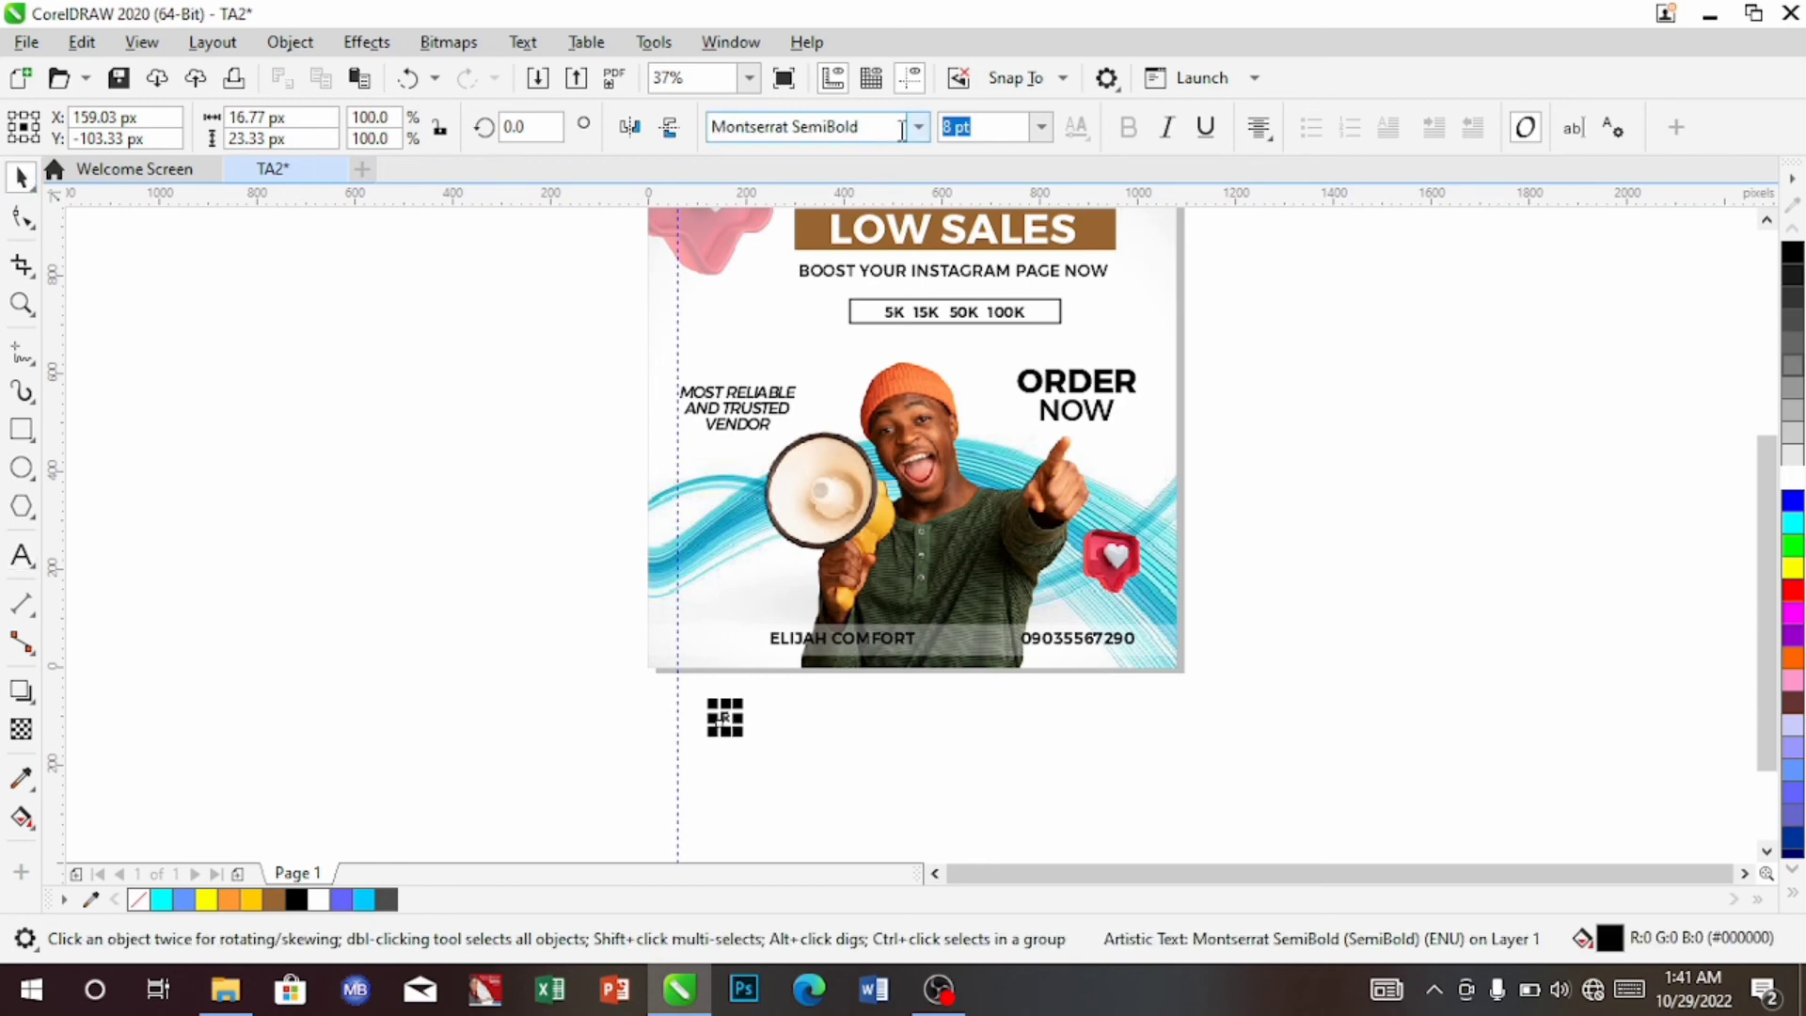
click(918, 130)
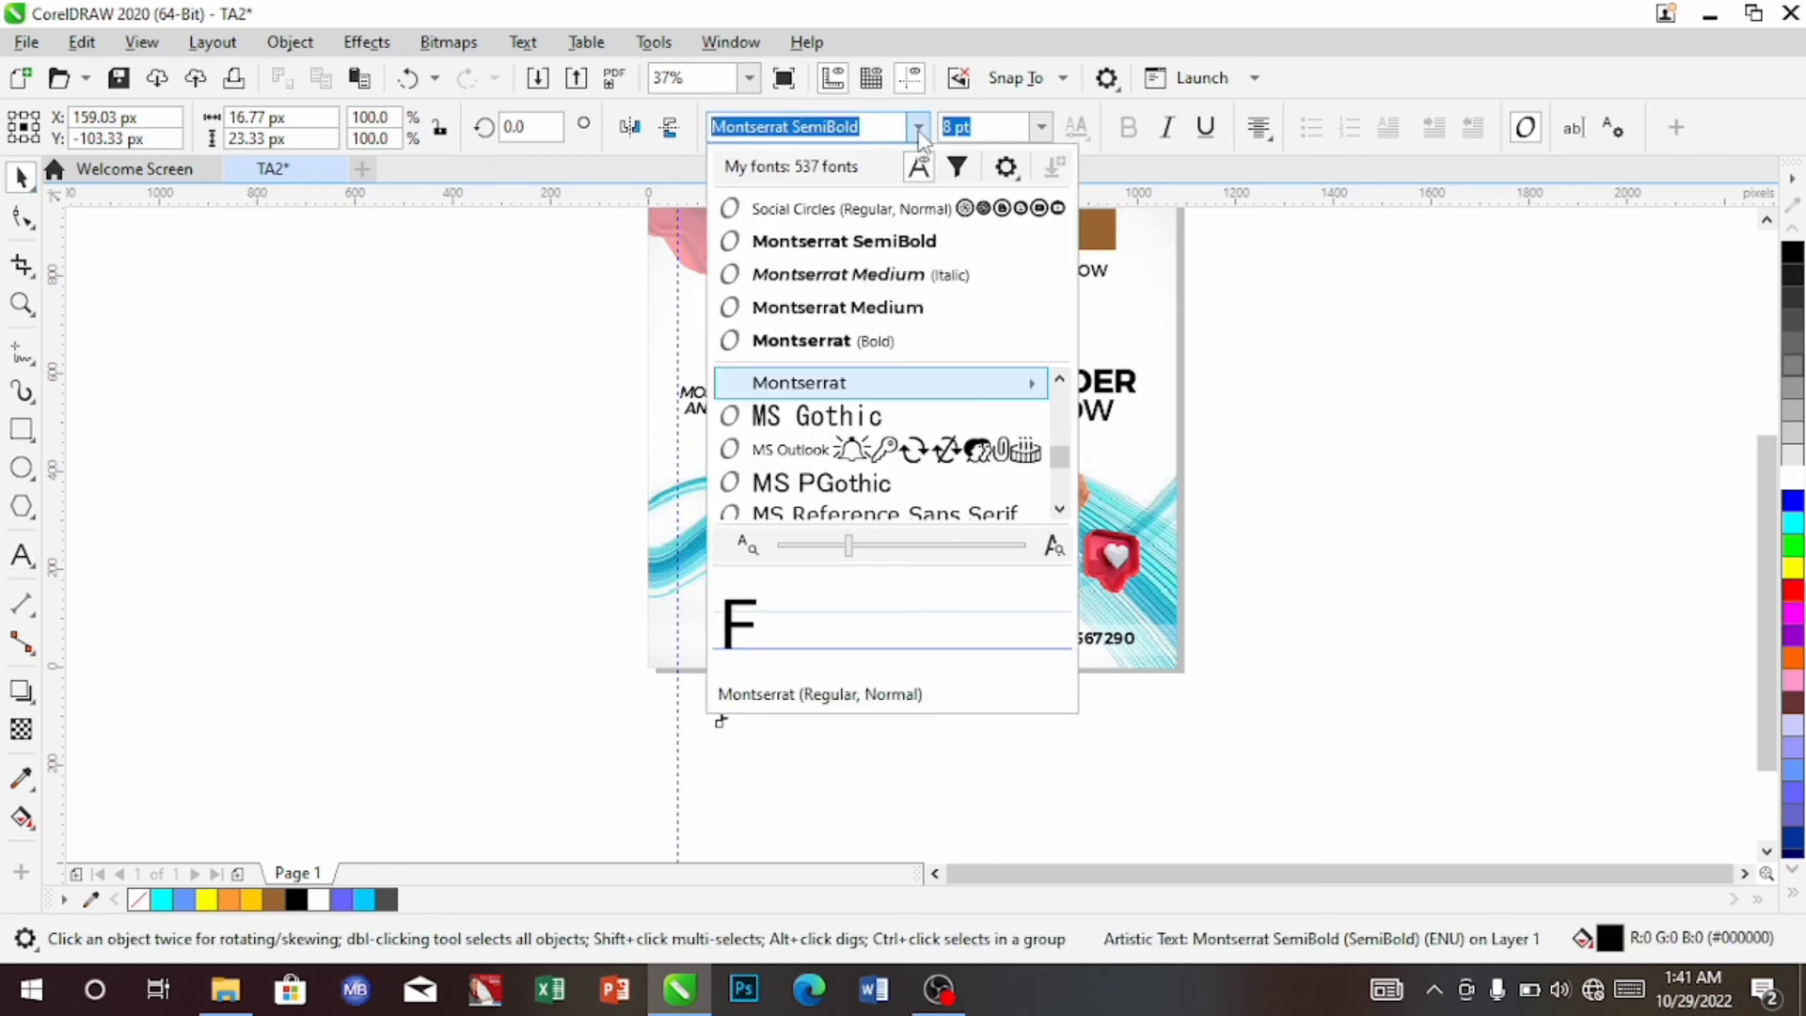
click(896, 212)
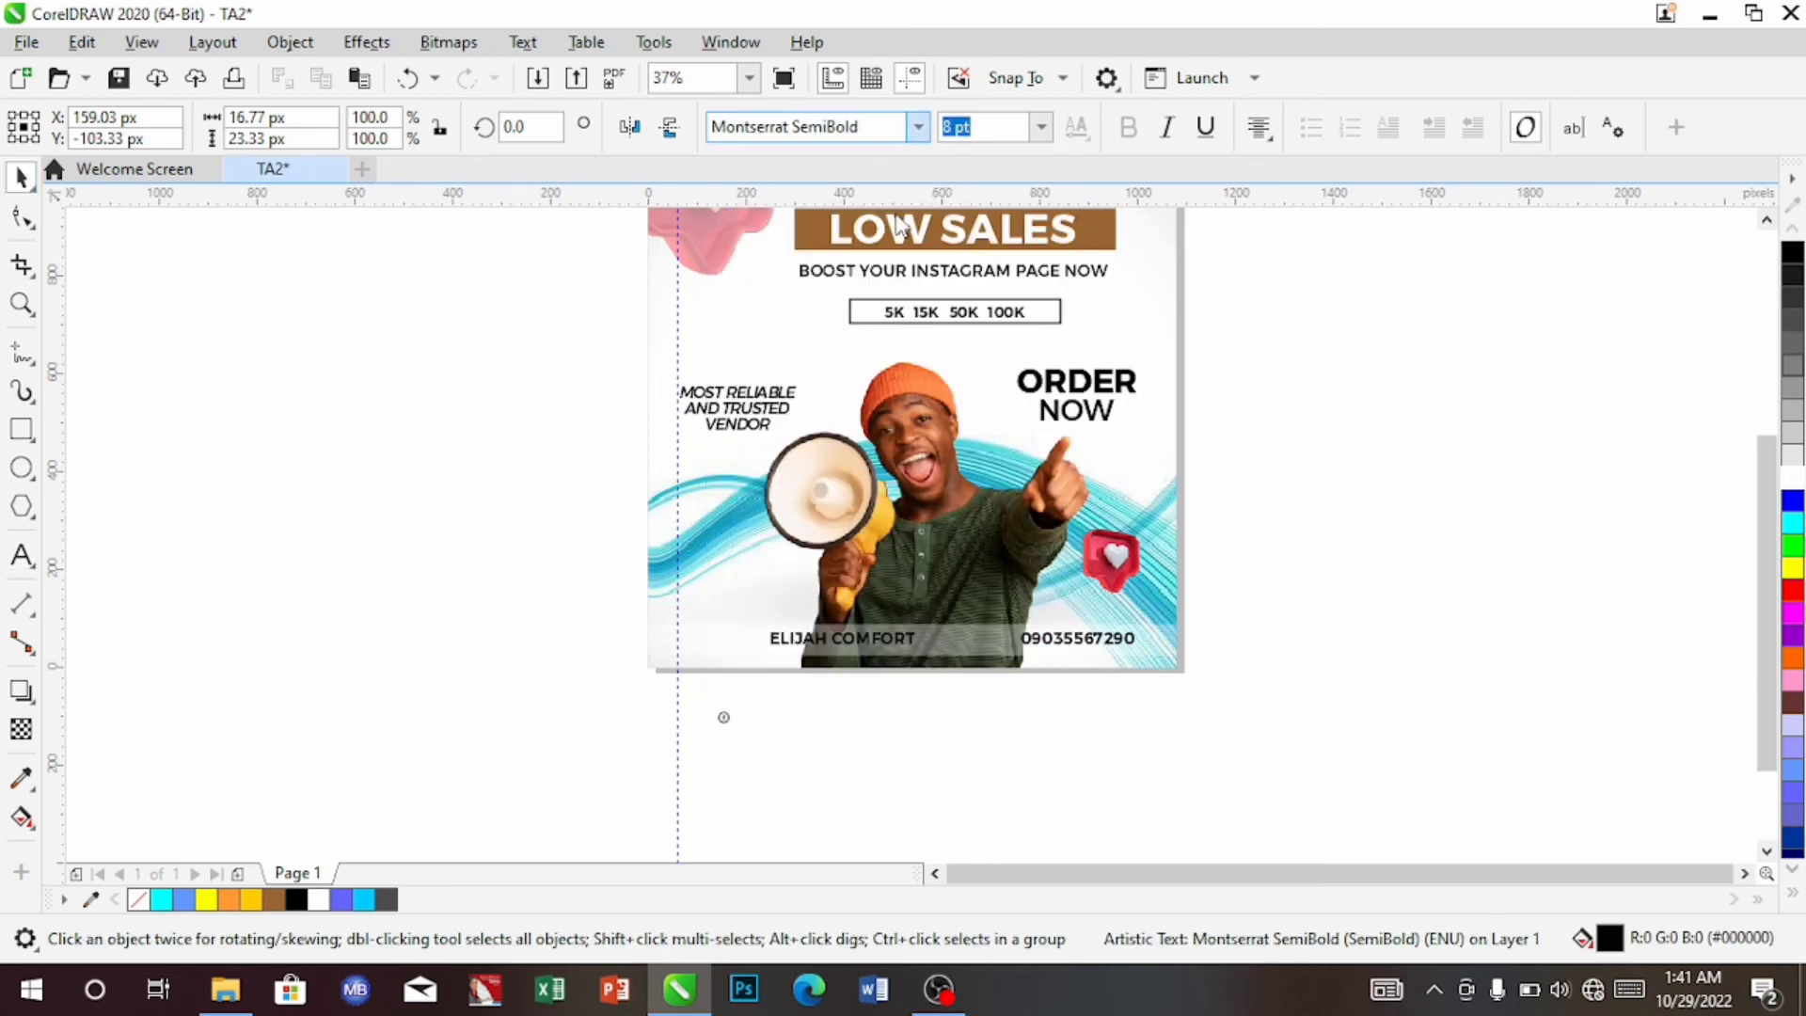
Size the Facebook icon from 14 pt to match the name line, and place it left of the name
click(1042, 127)
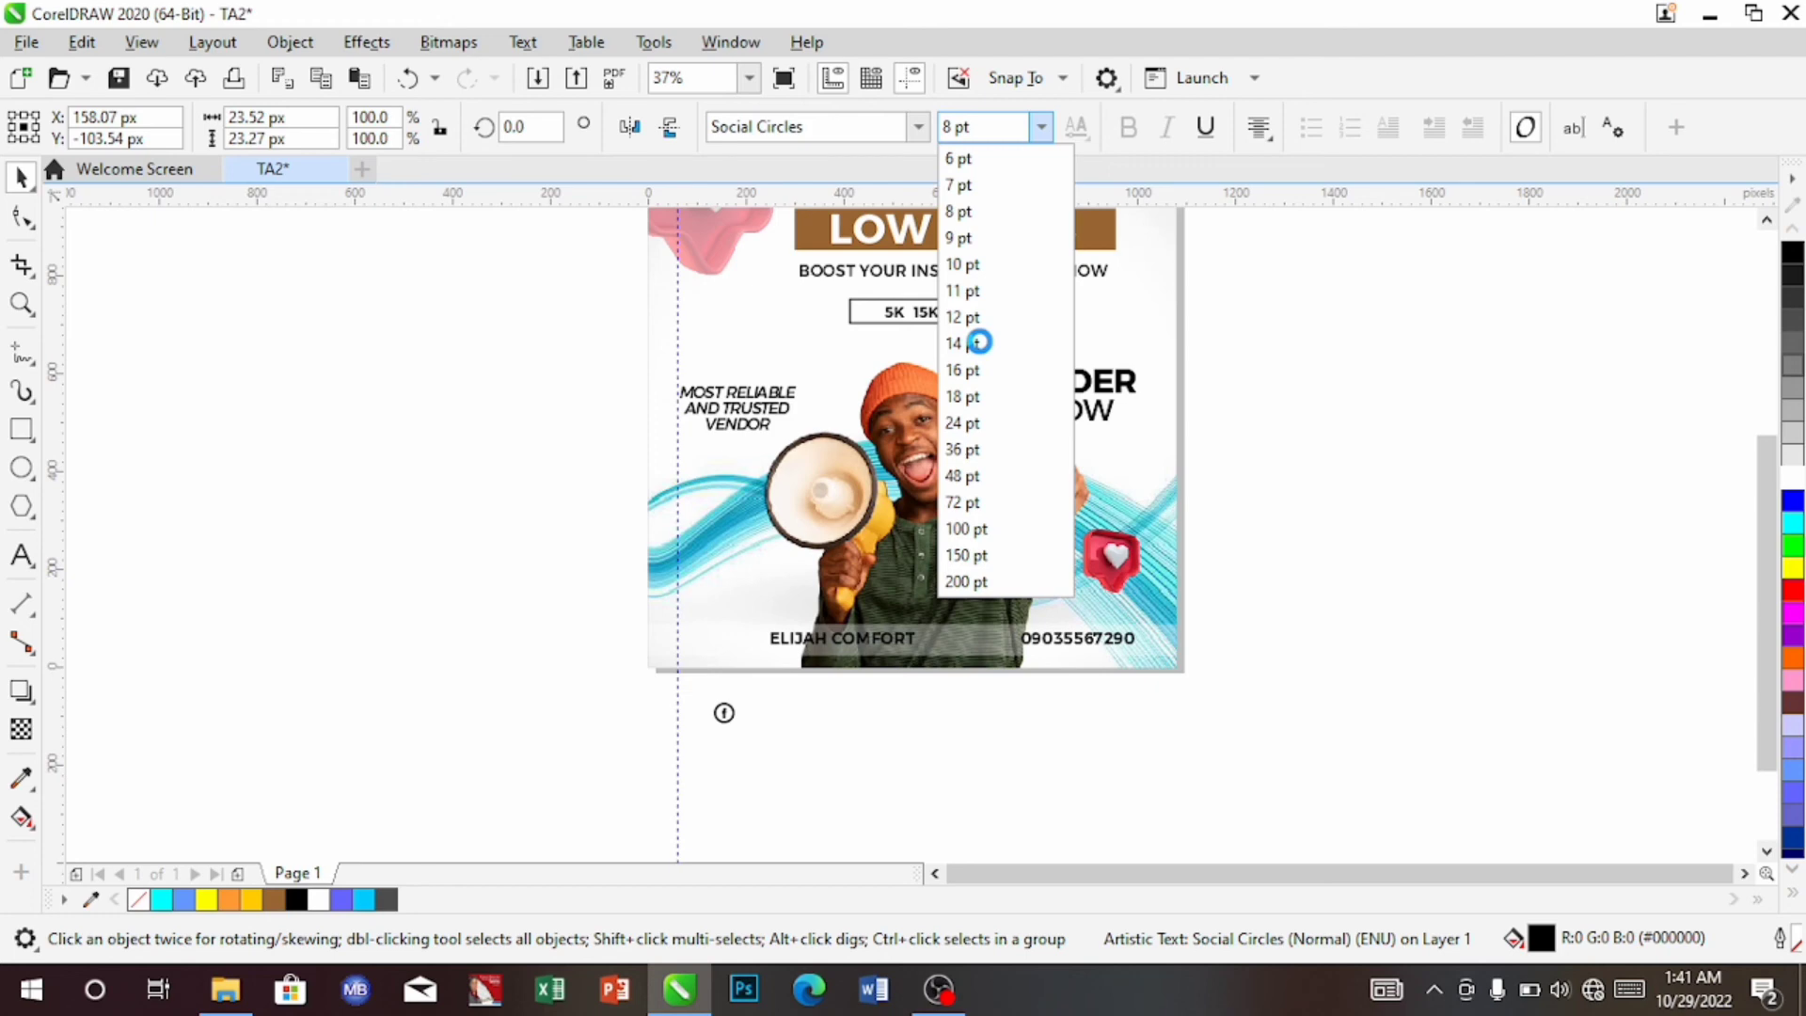
click(978, 343)
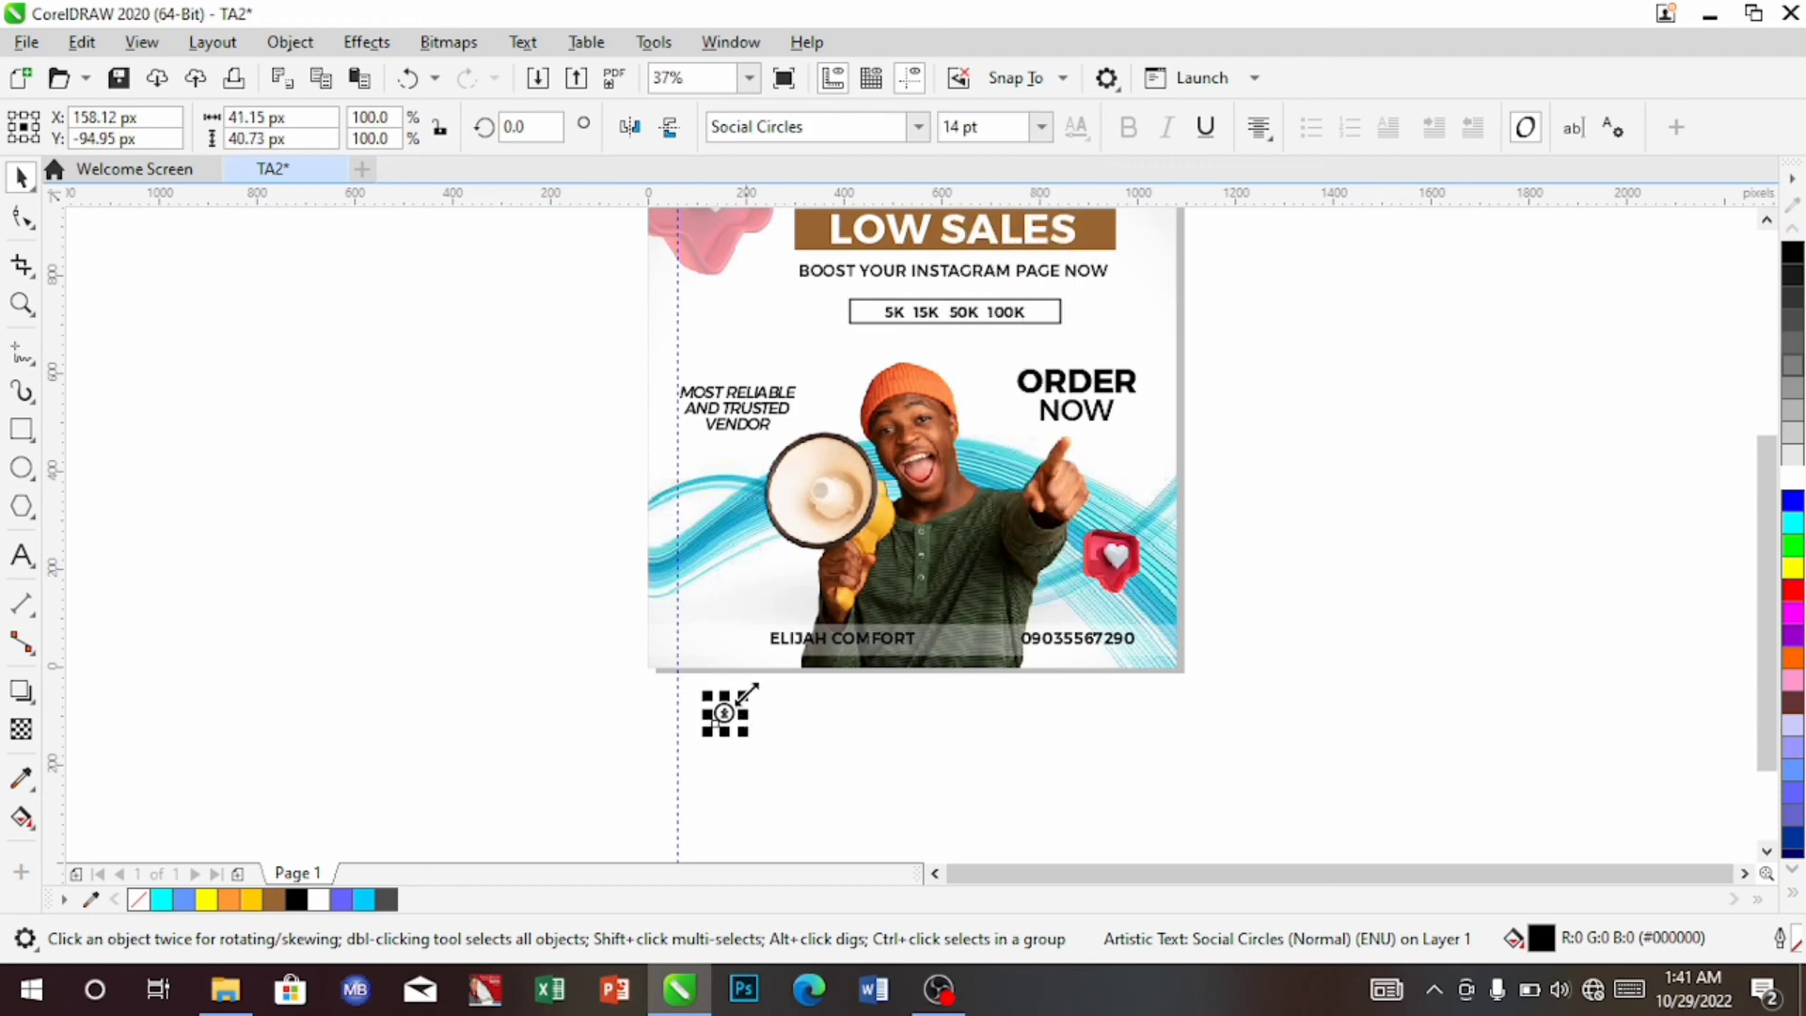
drag(747, 694, 764, 679)
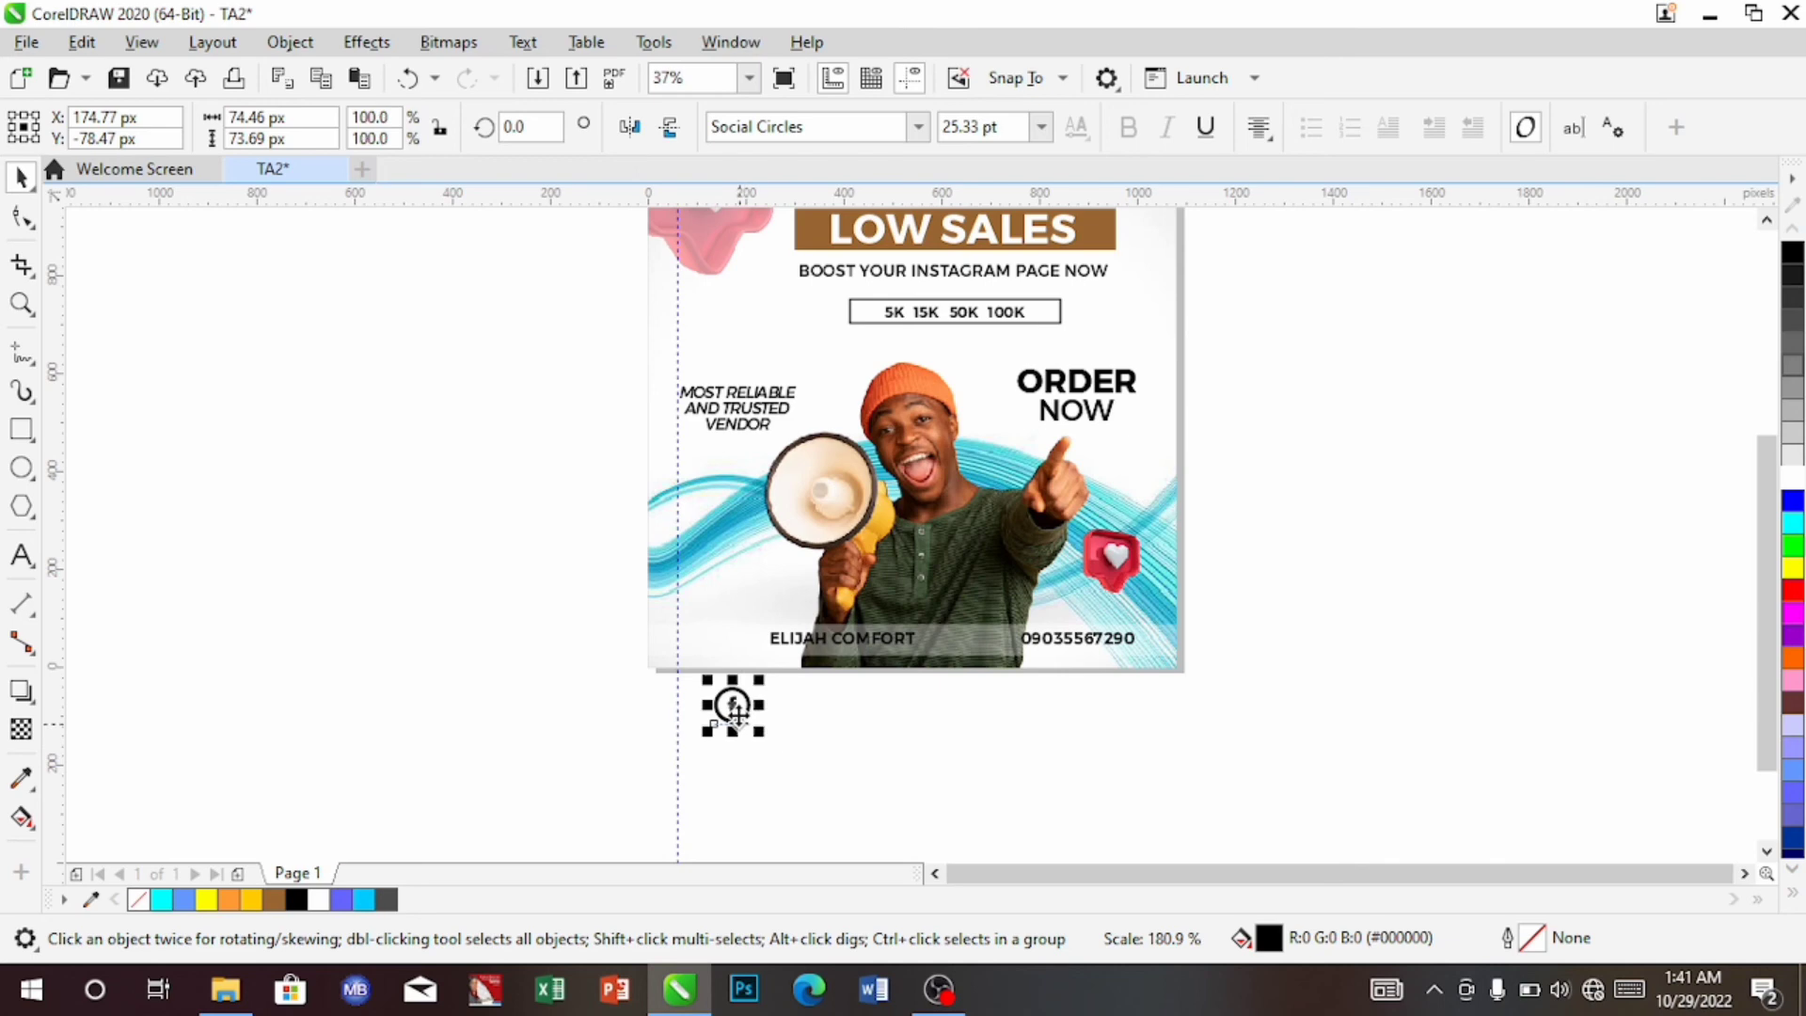
drag(736, 713, 744, 652)
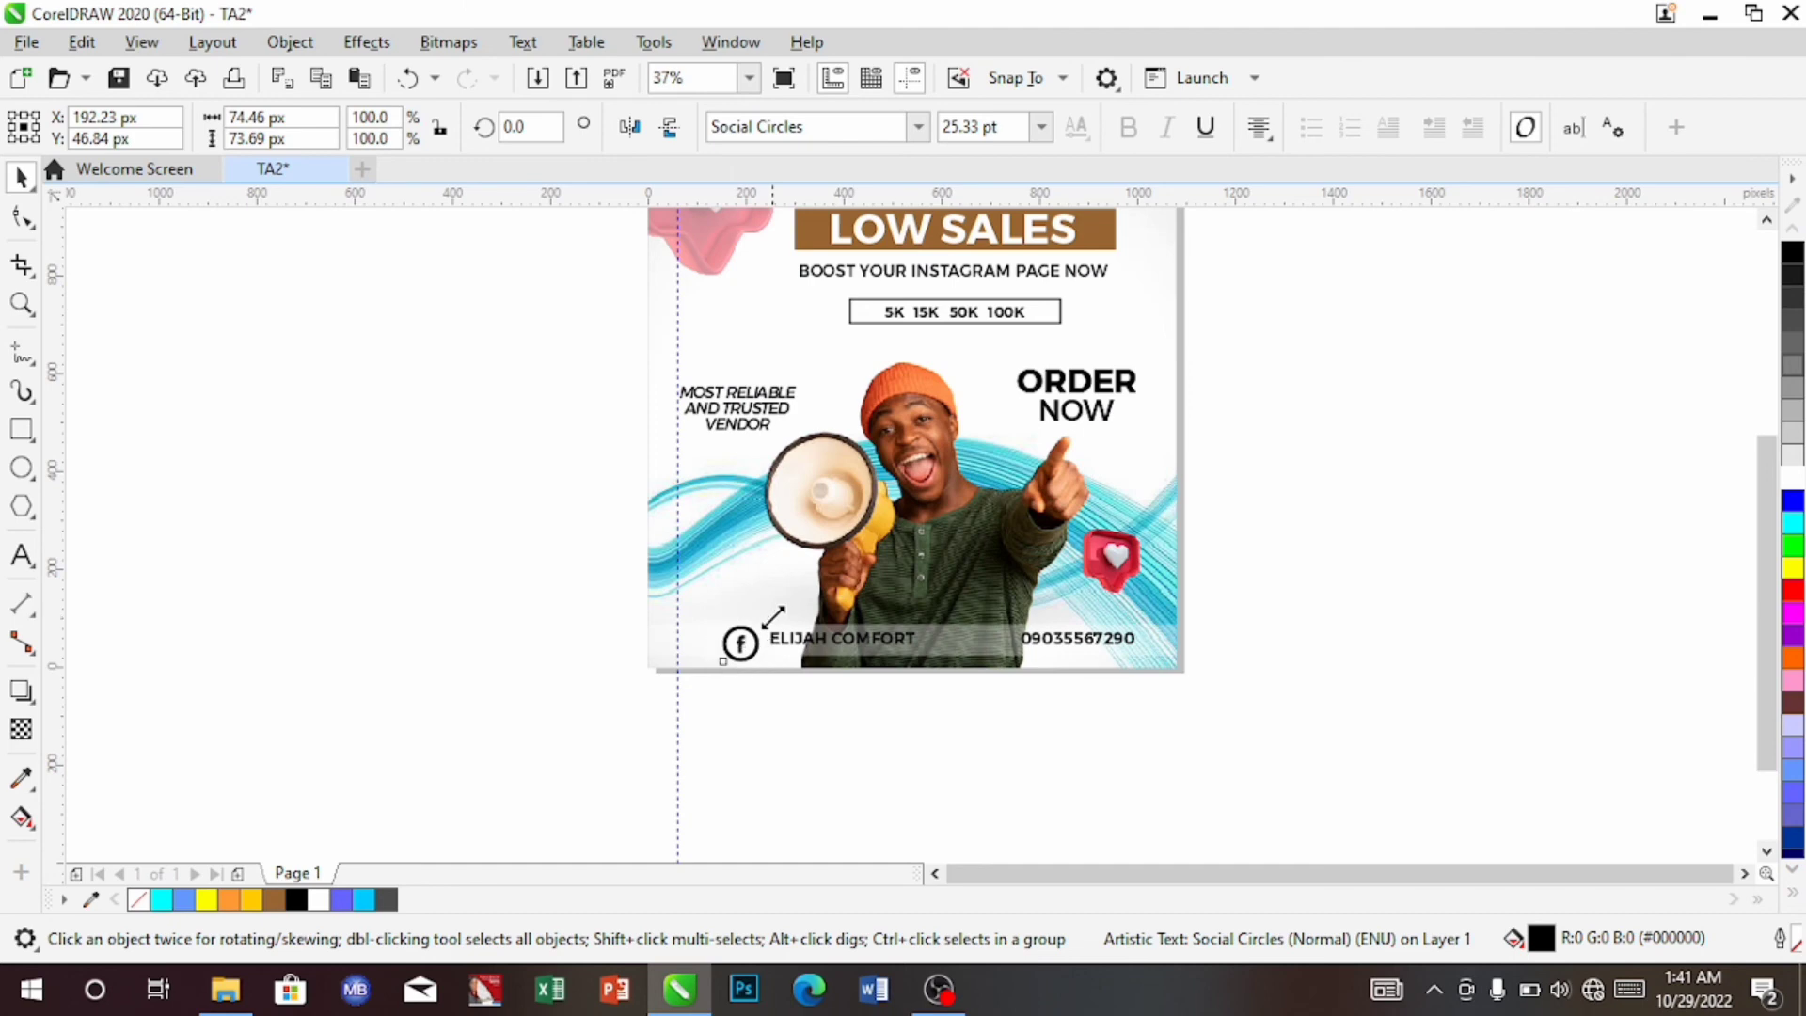
drag(773, 617, 765, 627)
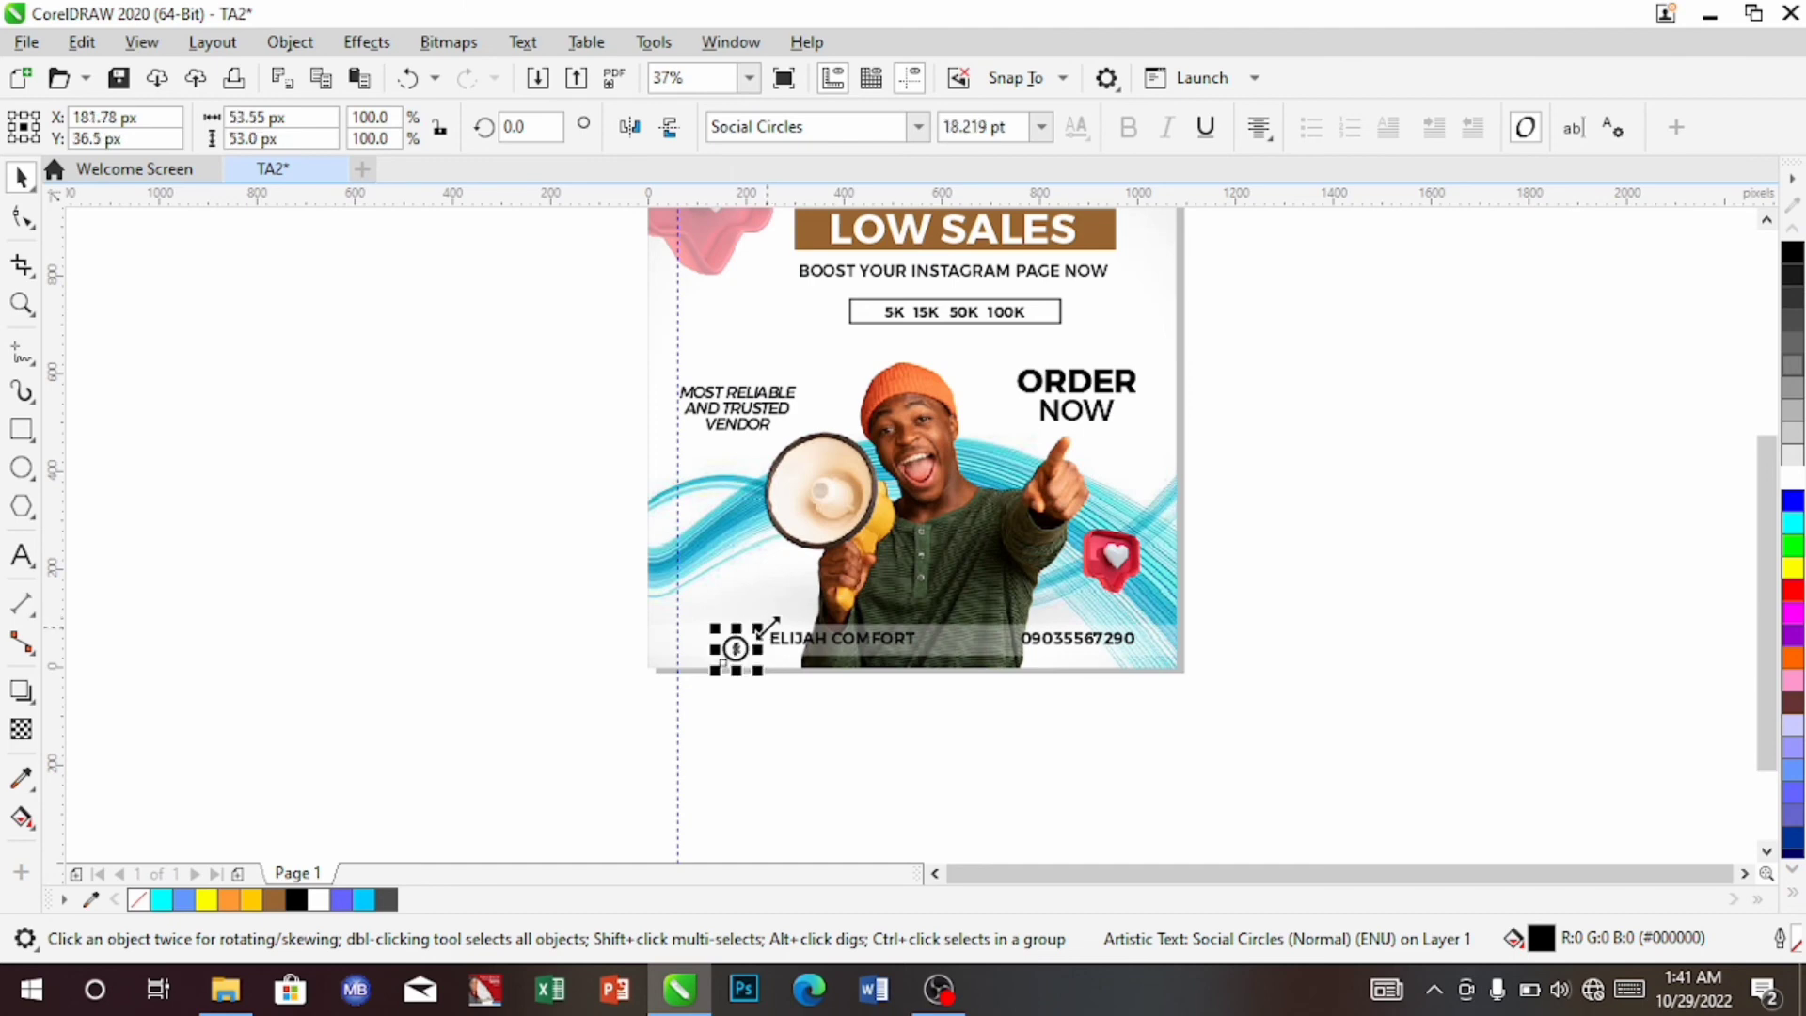
key(Up)
key(Up)
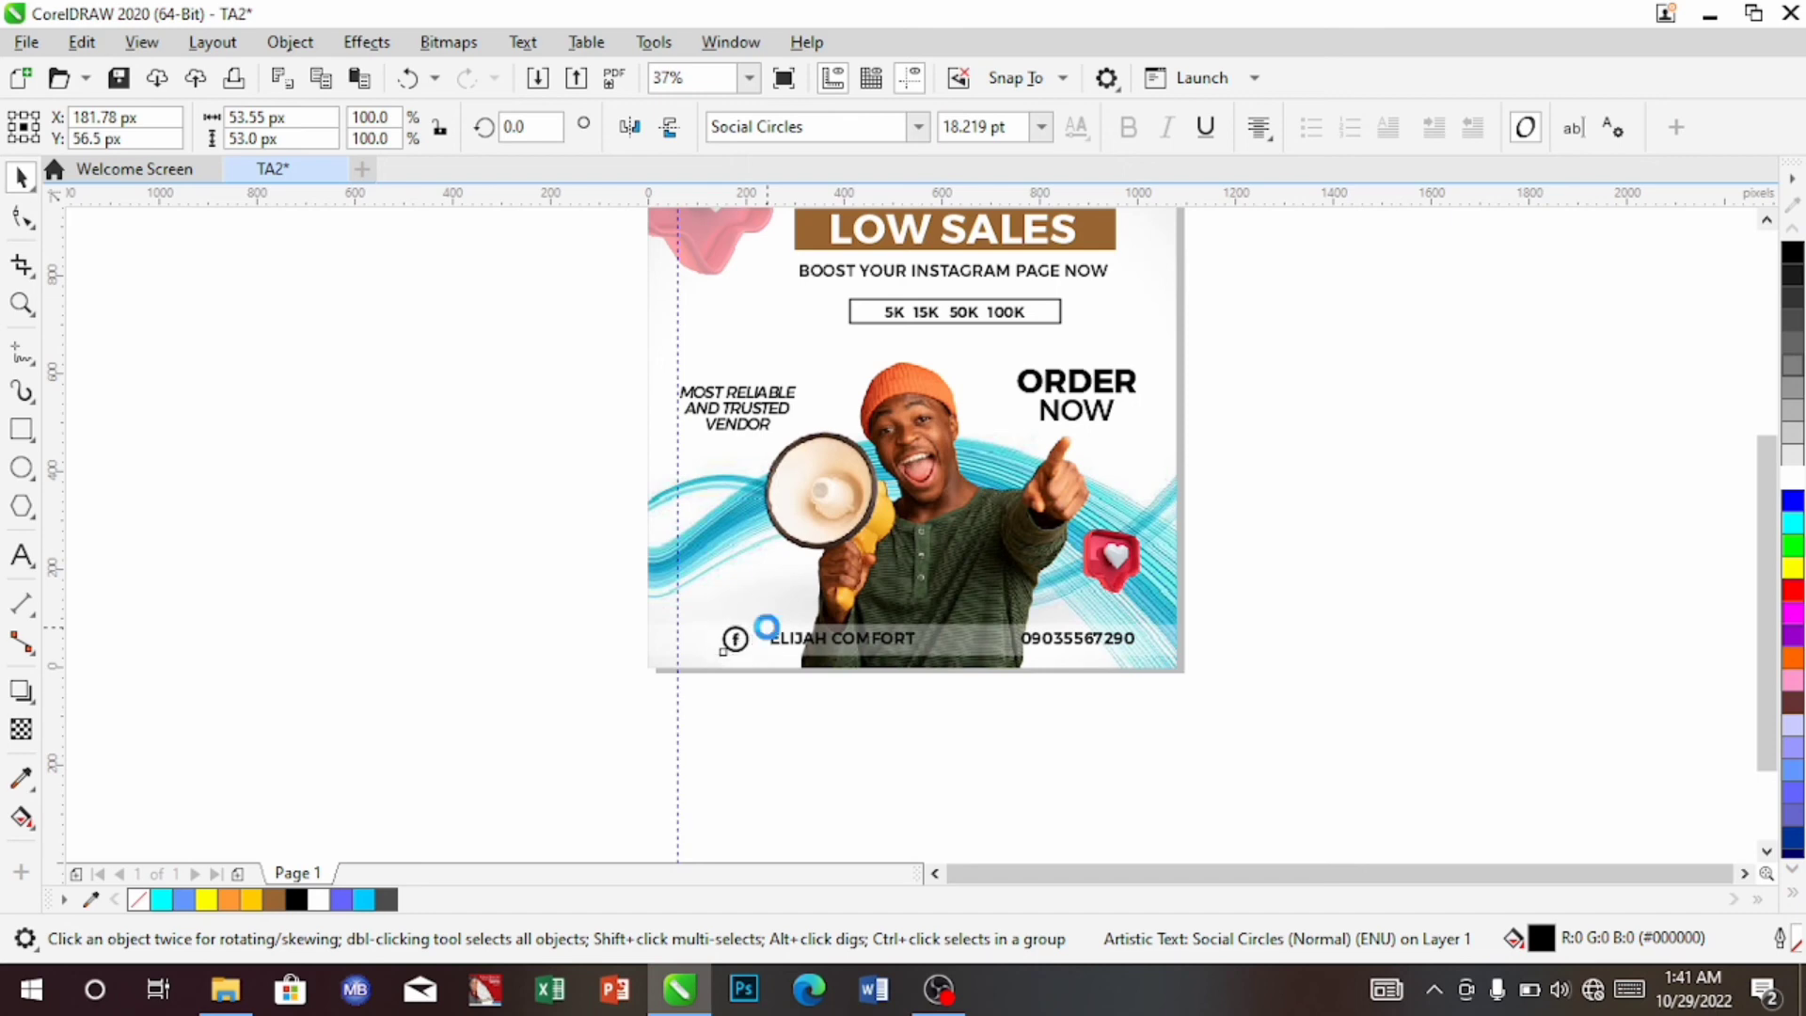
key(Right)
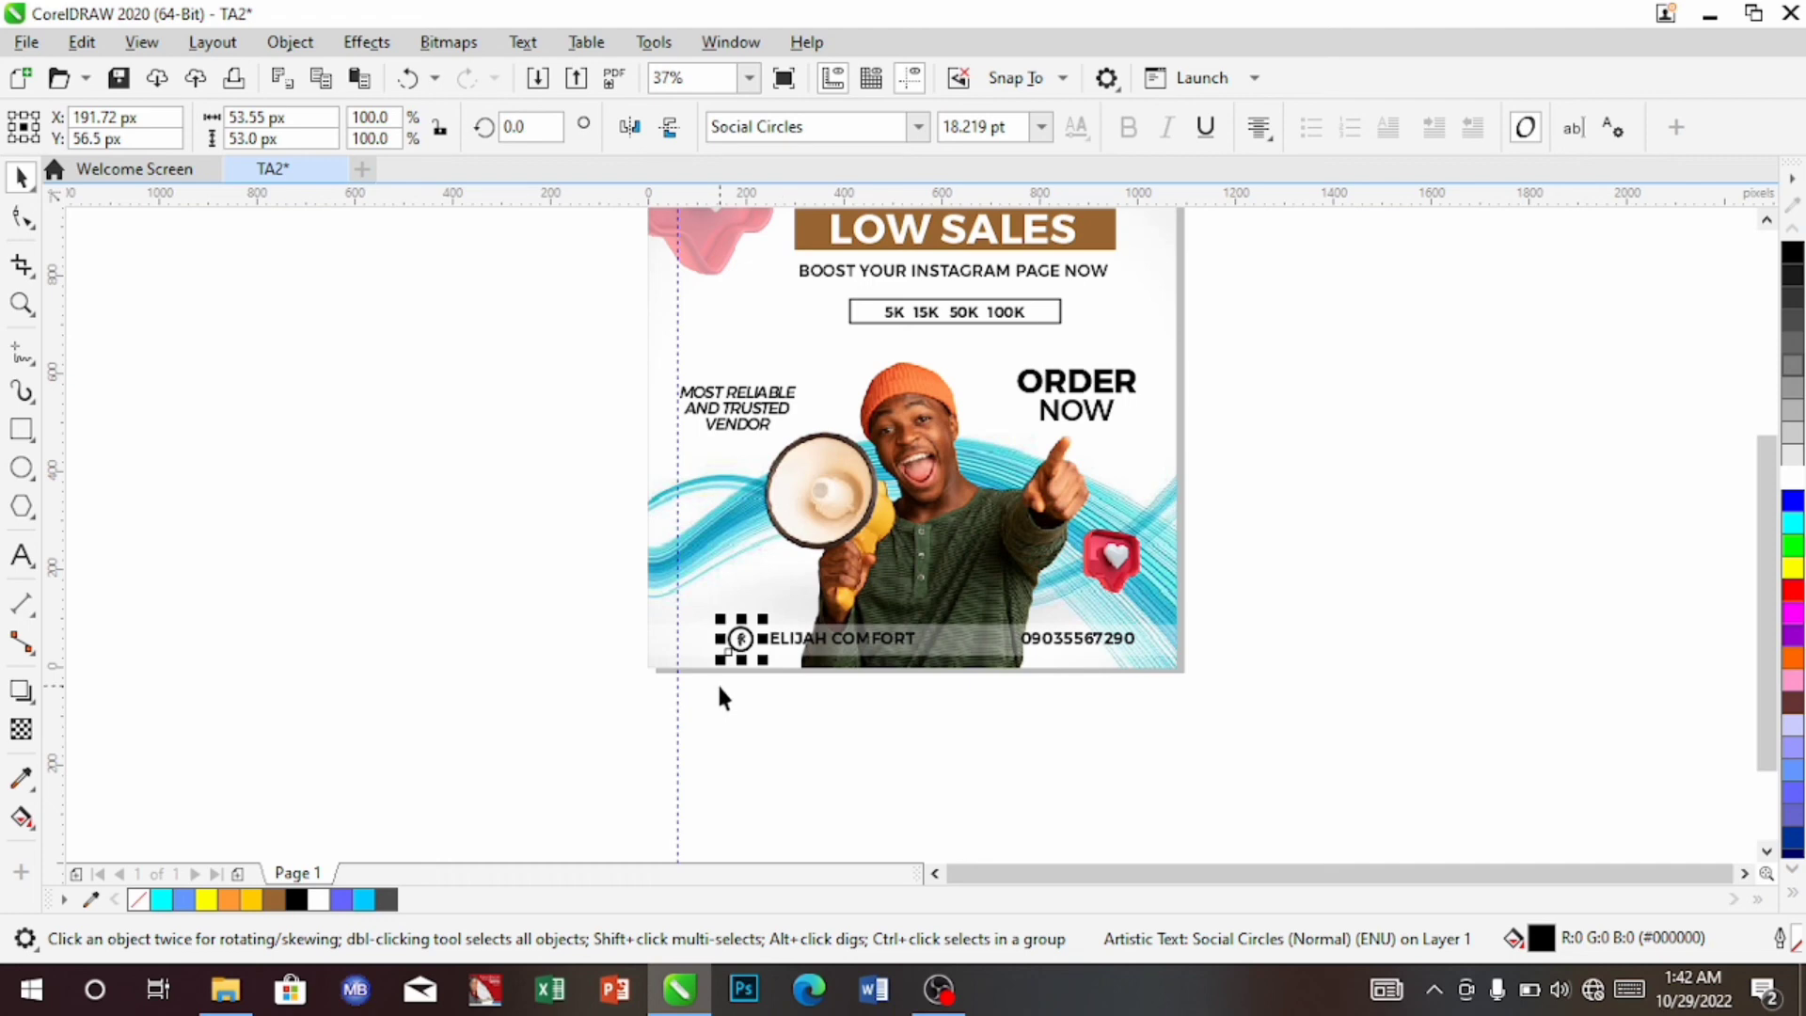
Duplicate the Facebook icon and move the copy below the page
key(Right)
key(Up)
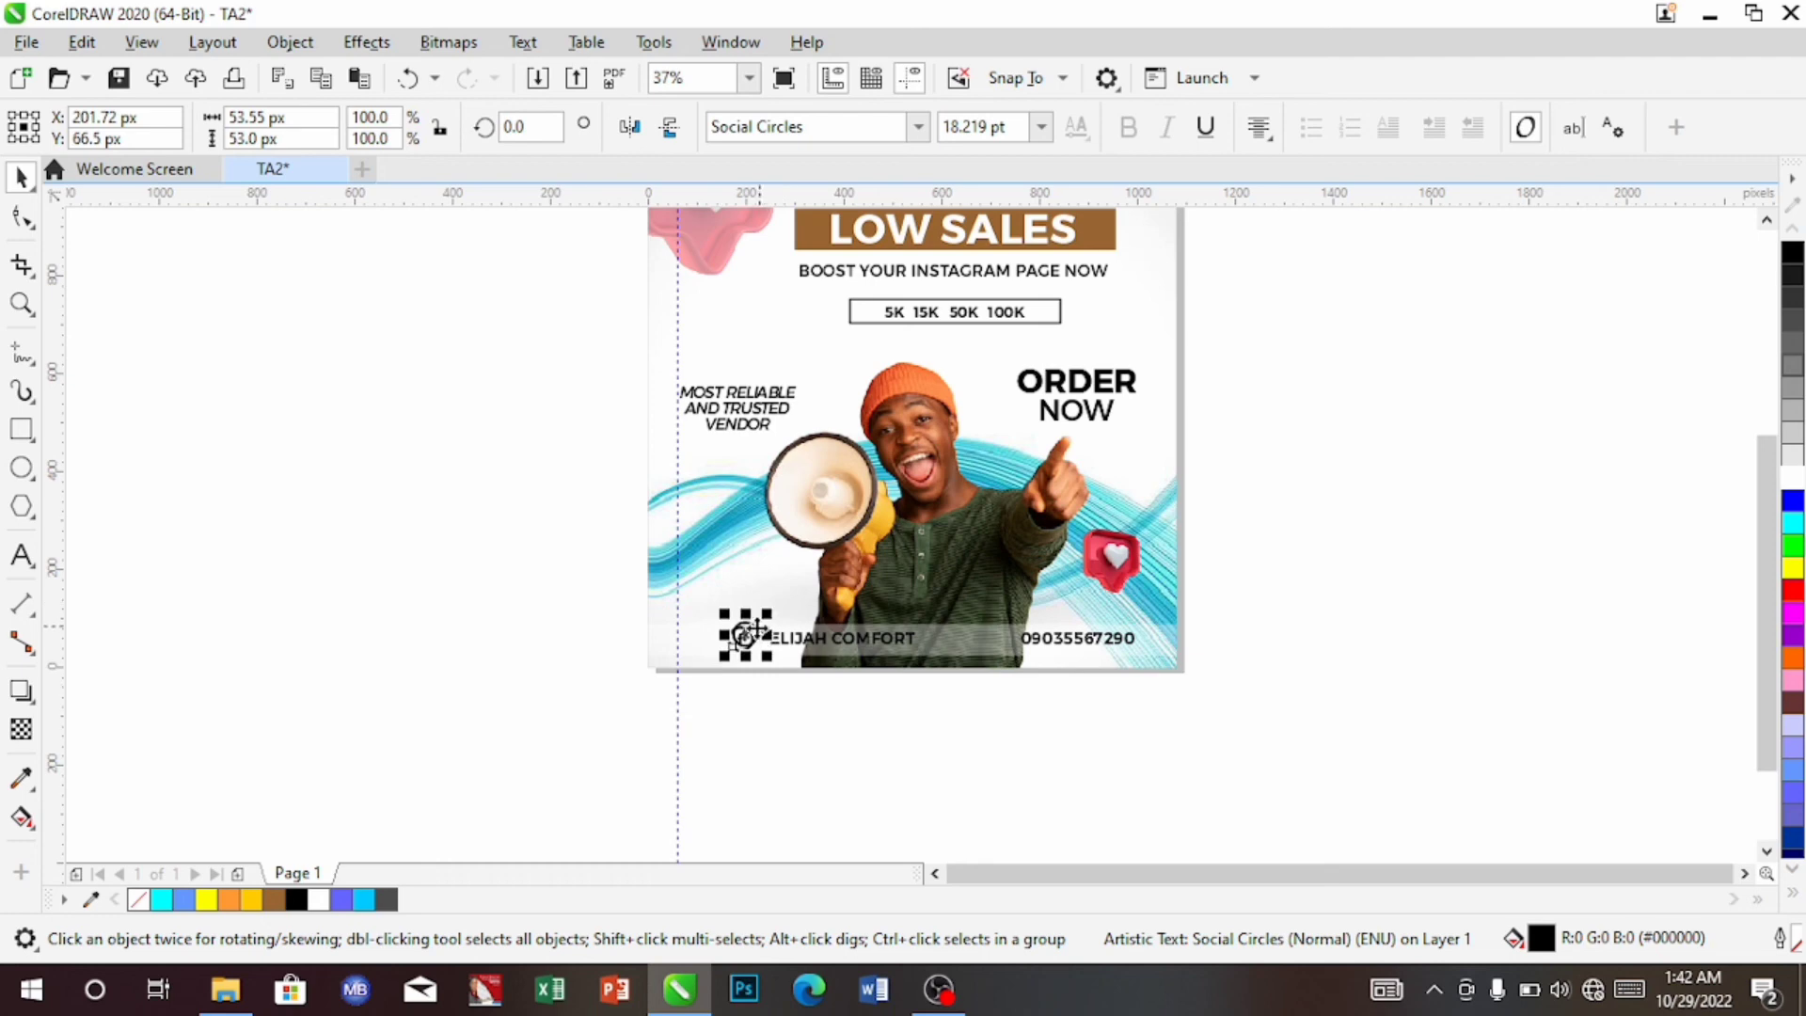
drag(743, 637, 760, 724)
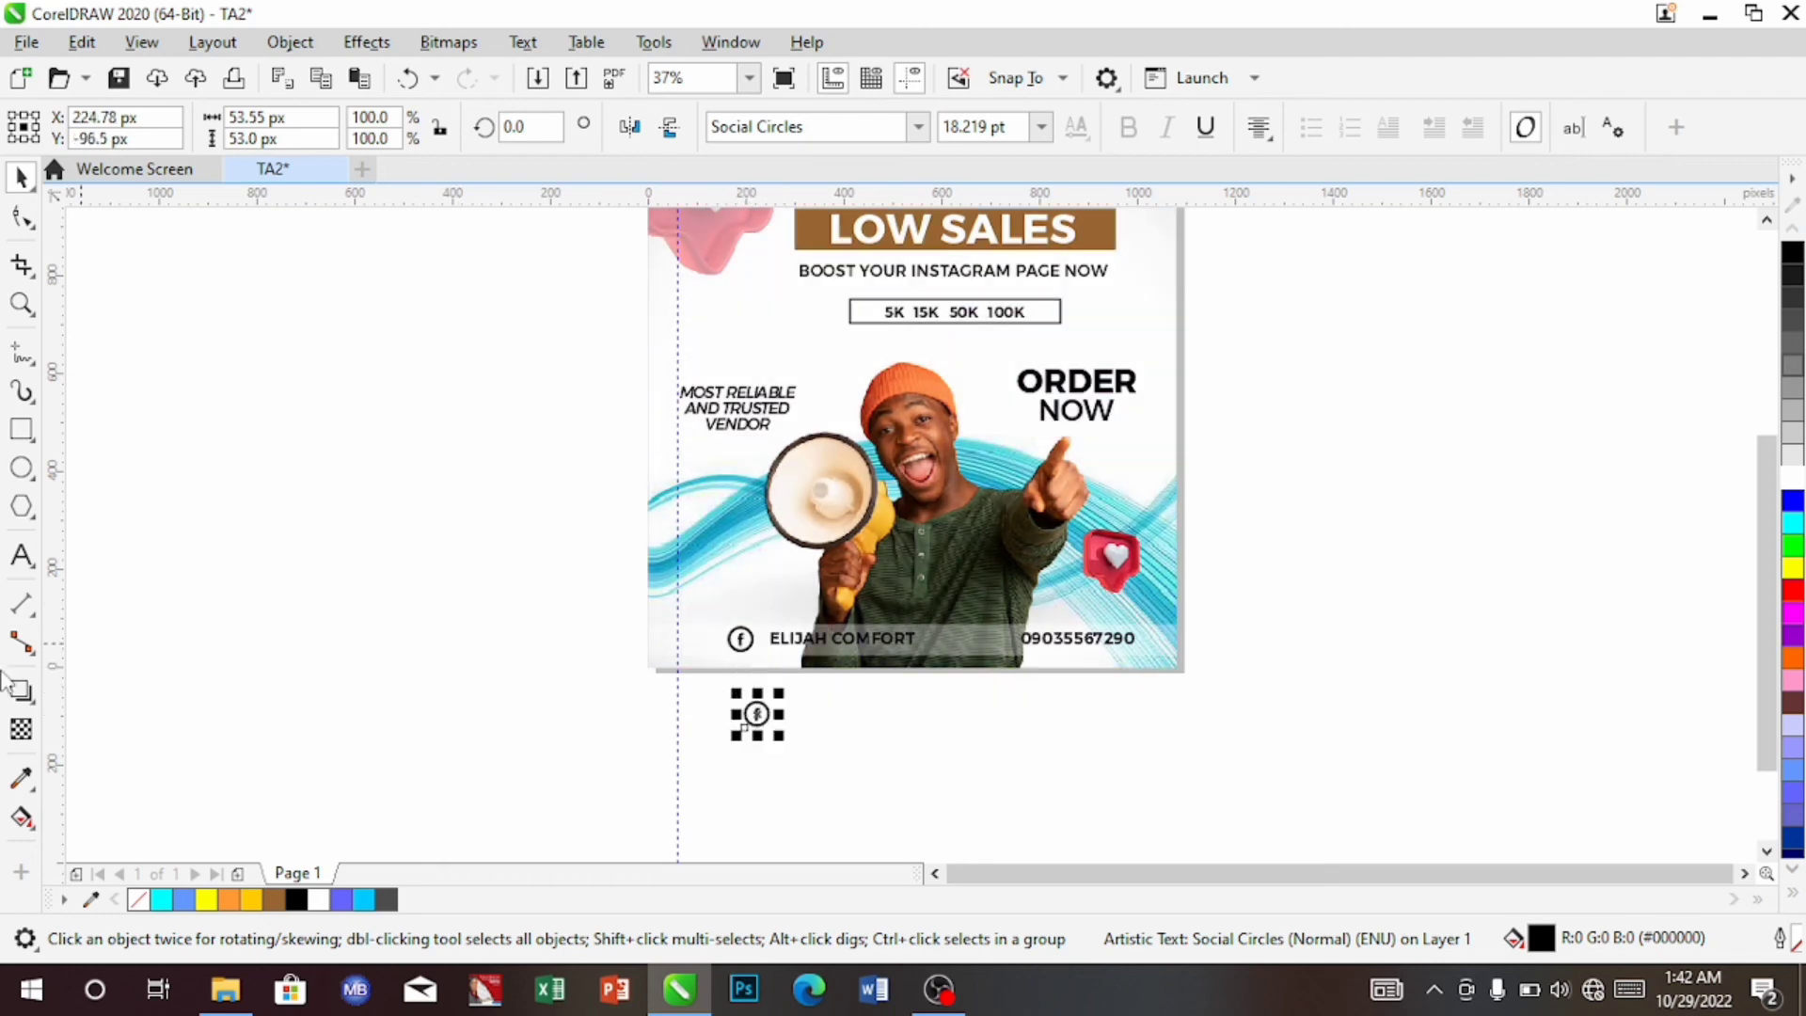
Change the copy's glyph to w for a WhatsApp icon and nudge it beside the phone number
click(21, 558)
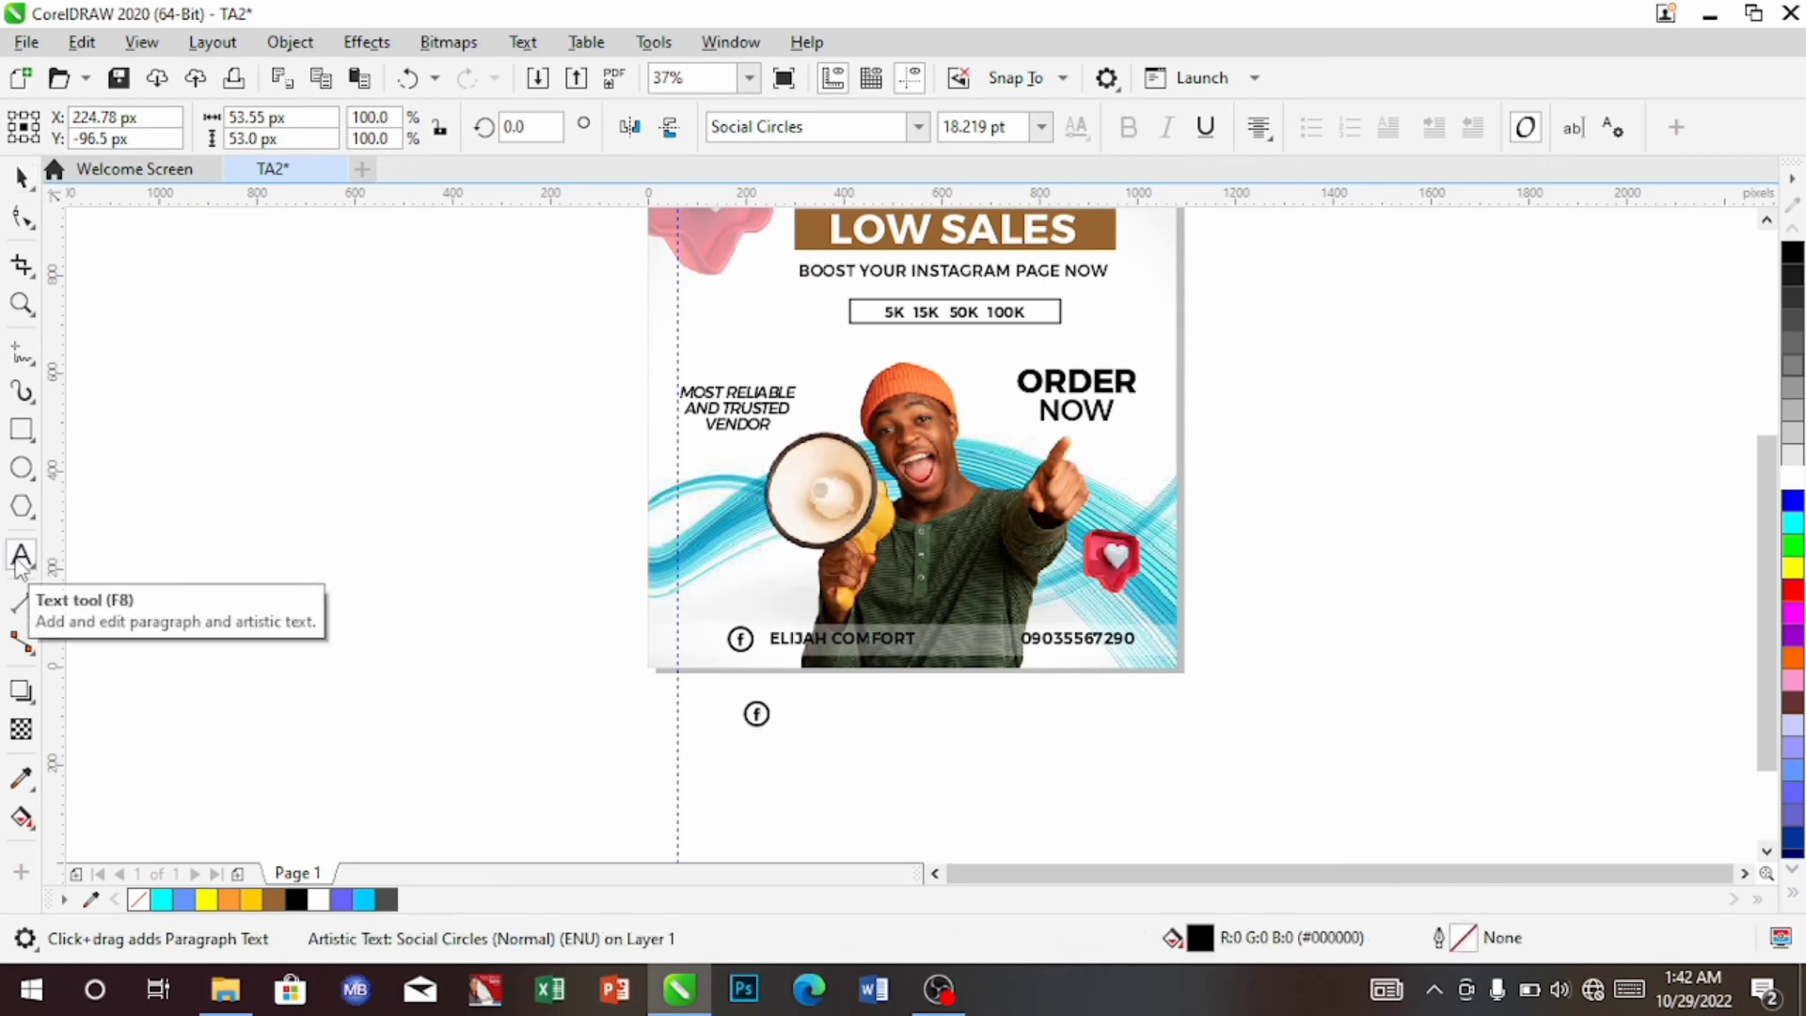
key(BackSpace)
text(w)
key(ctrl+space)
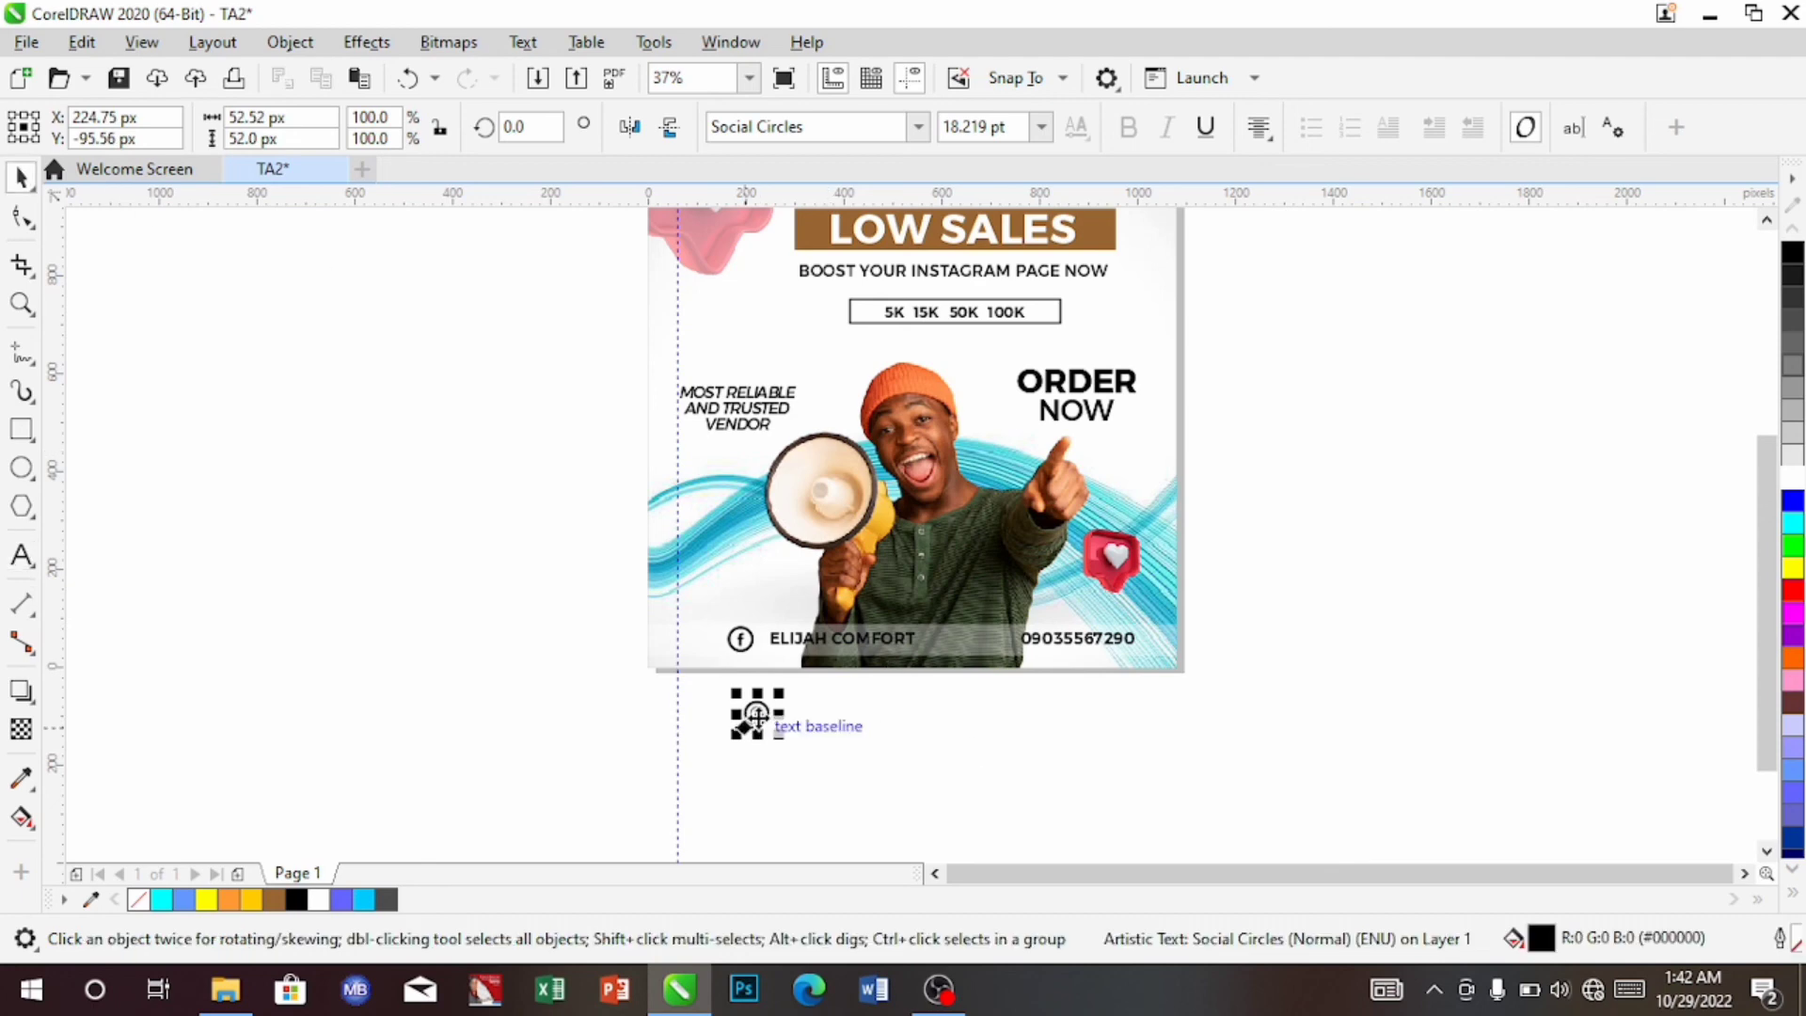
drag(779, 693, 1028, 610)
key(Up)
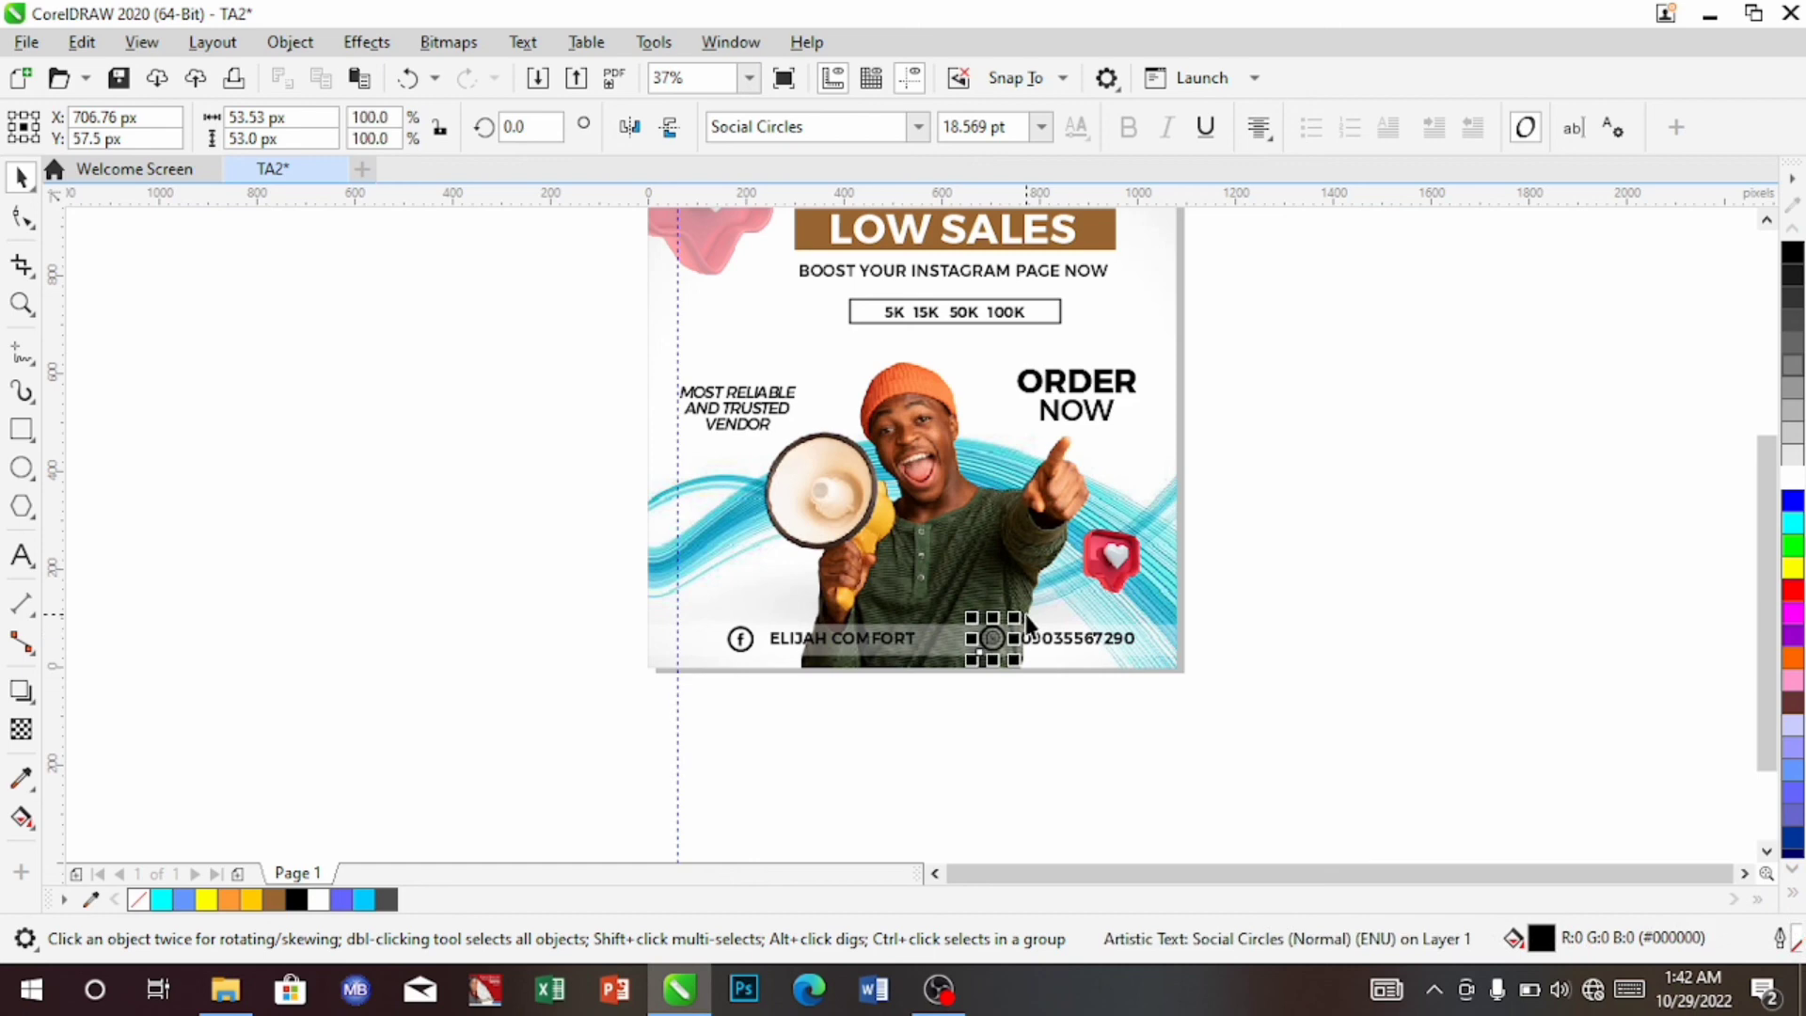
key(Right)
click(984, 459)
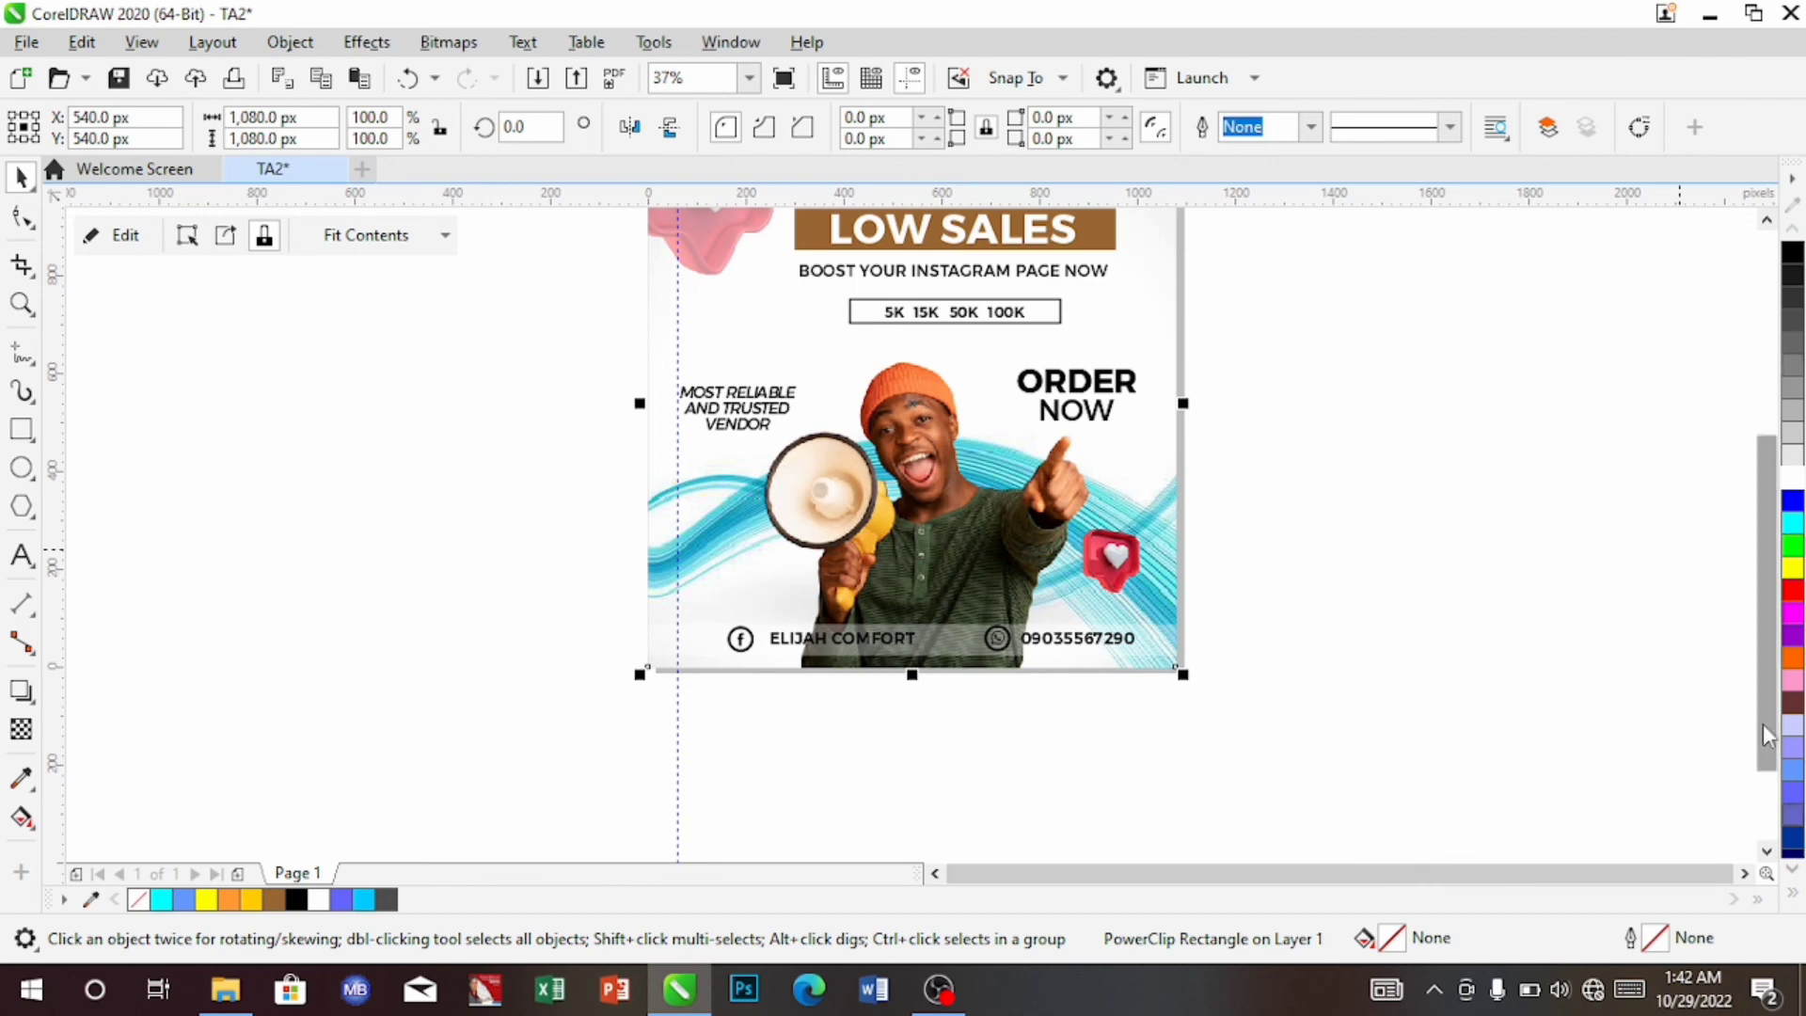
drag(1762, 723, 1763, 664)
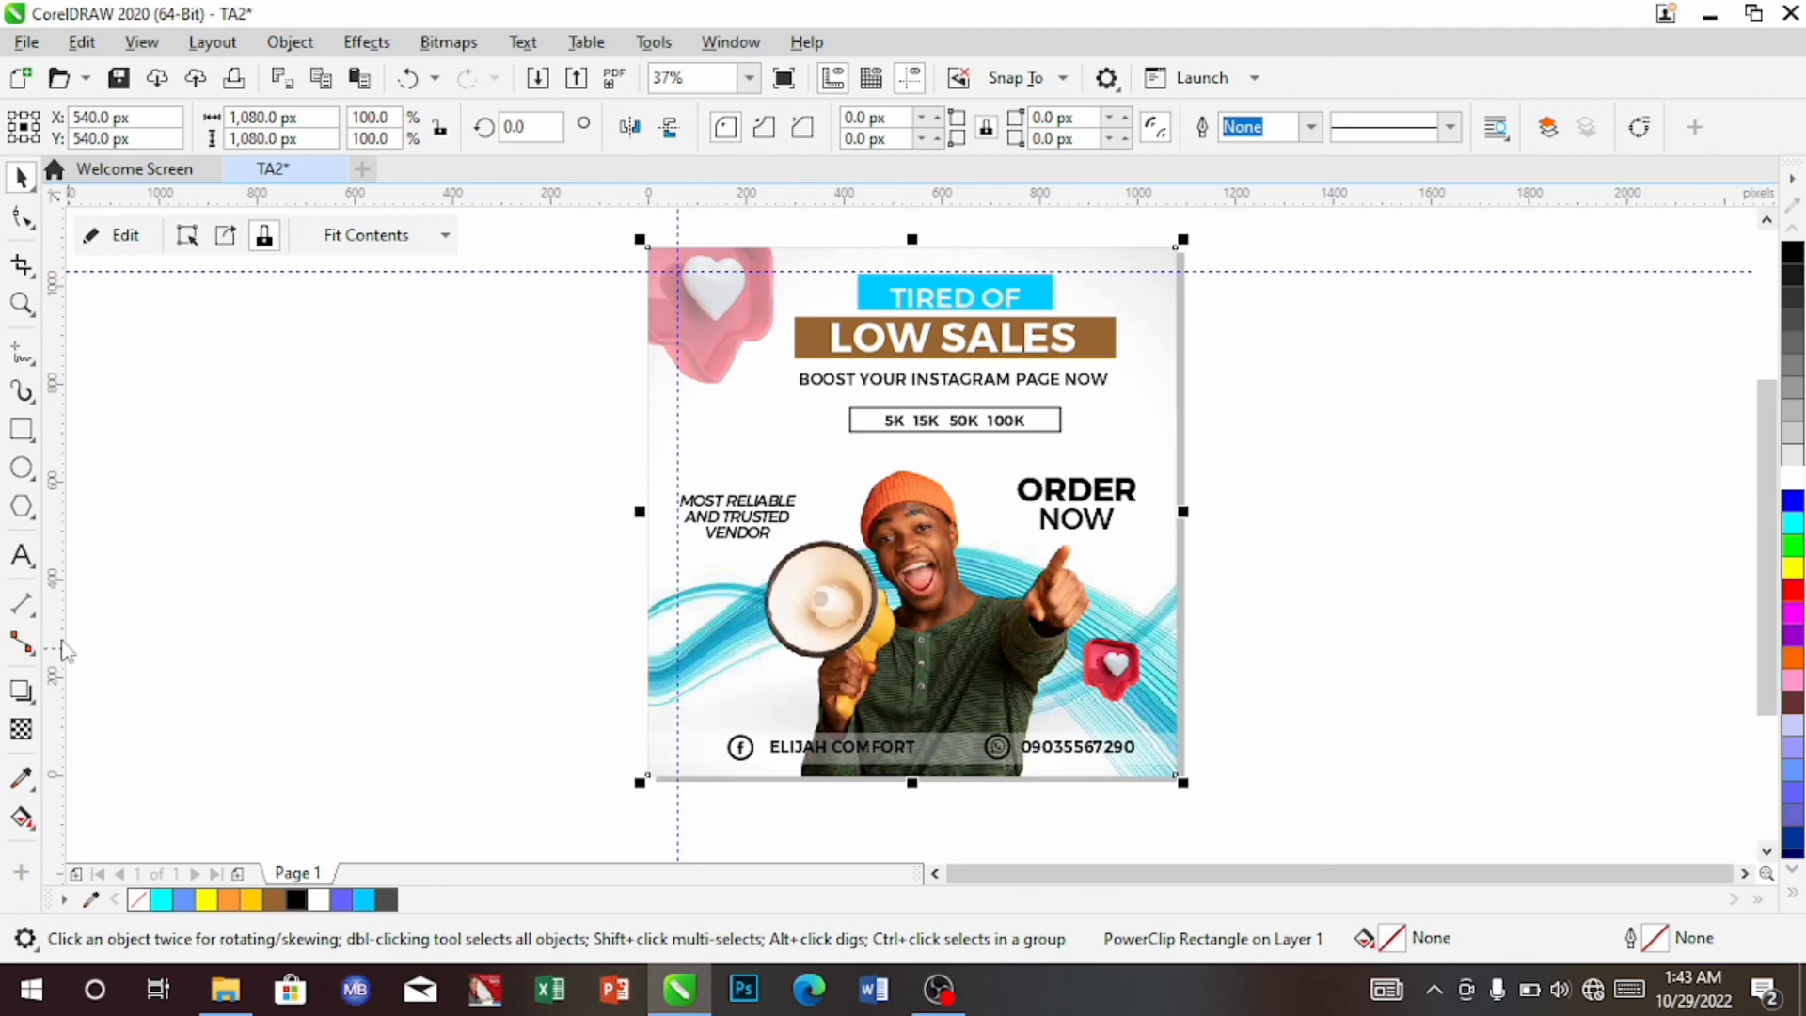
click(22, 557)
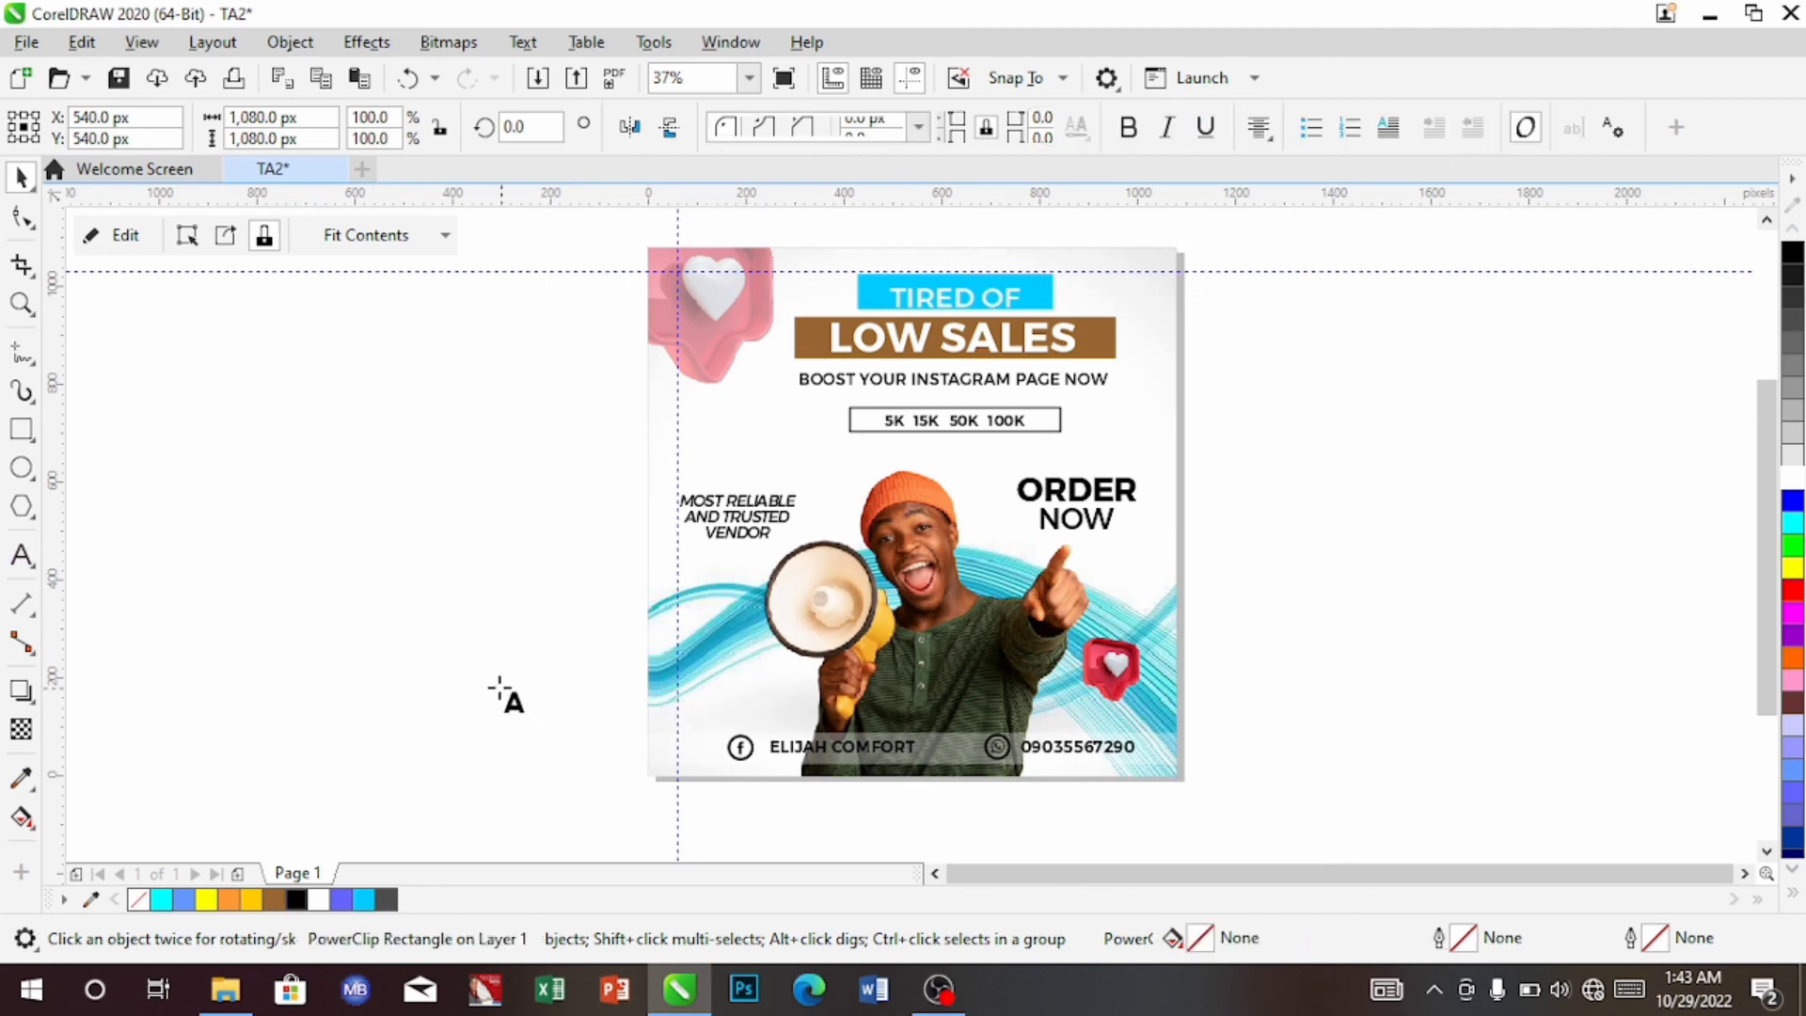
Type four rows of four periods as a text block left of the ad
click(802, 786)
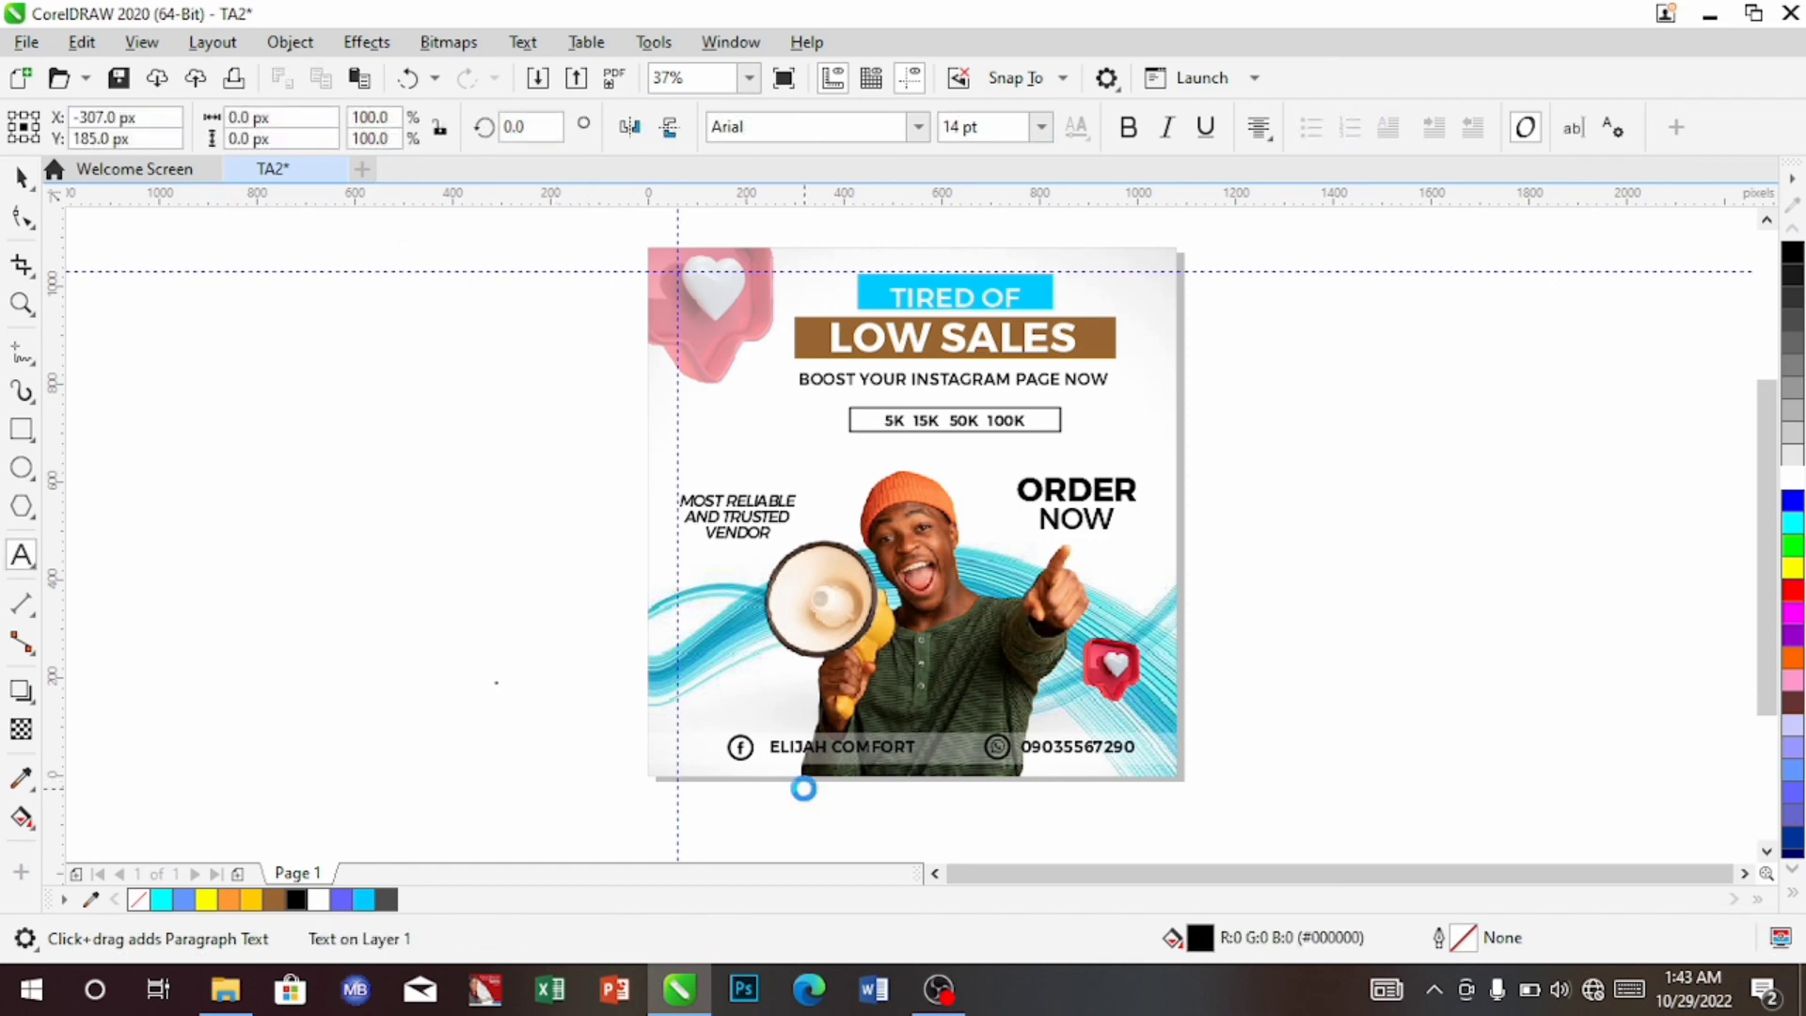
text(...)
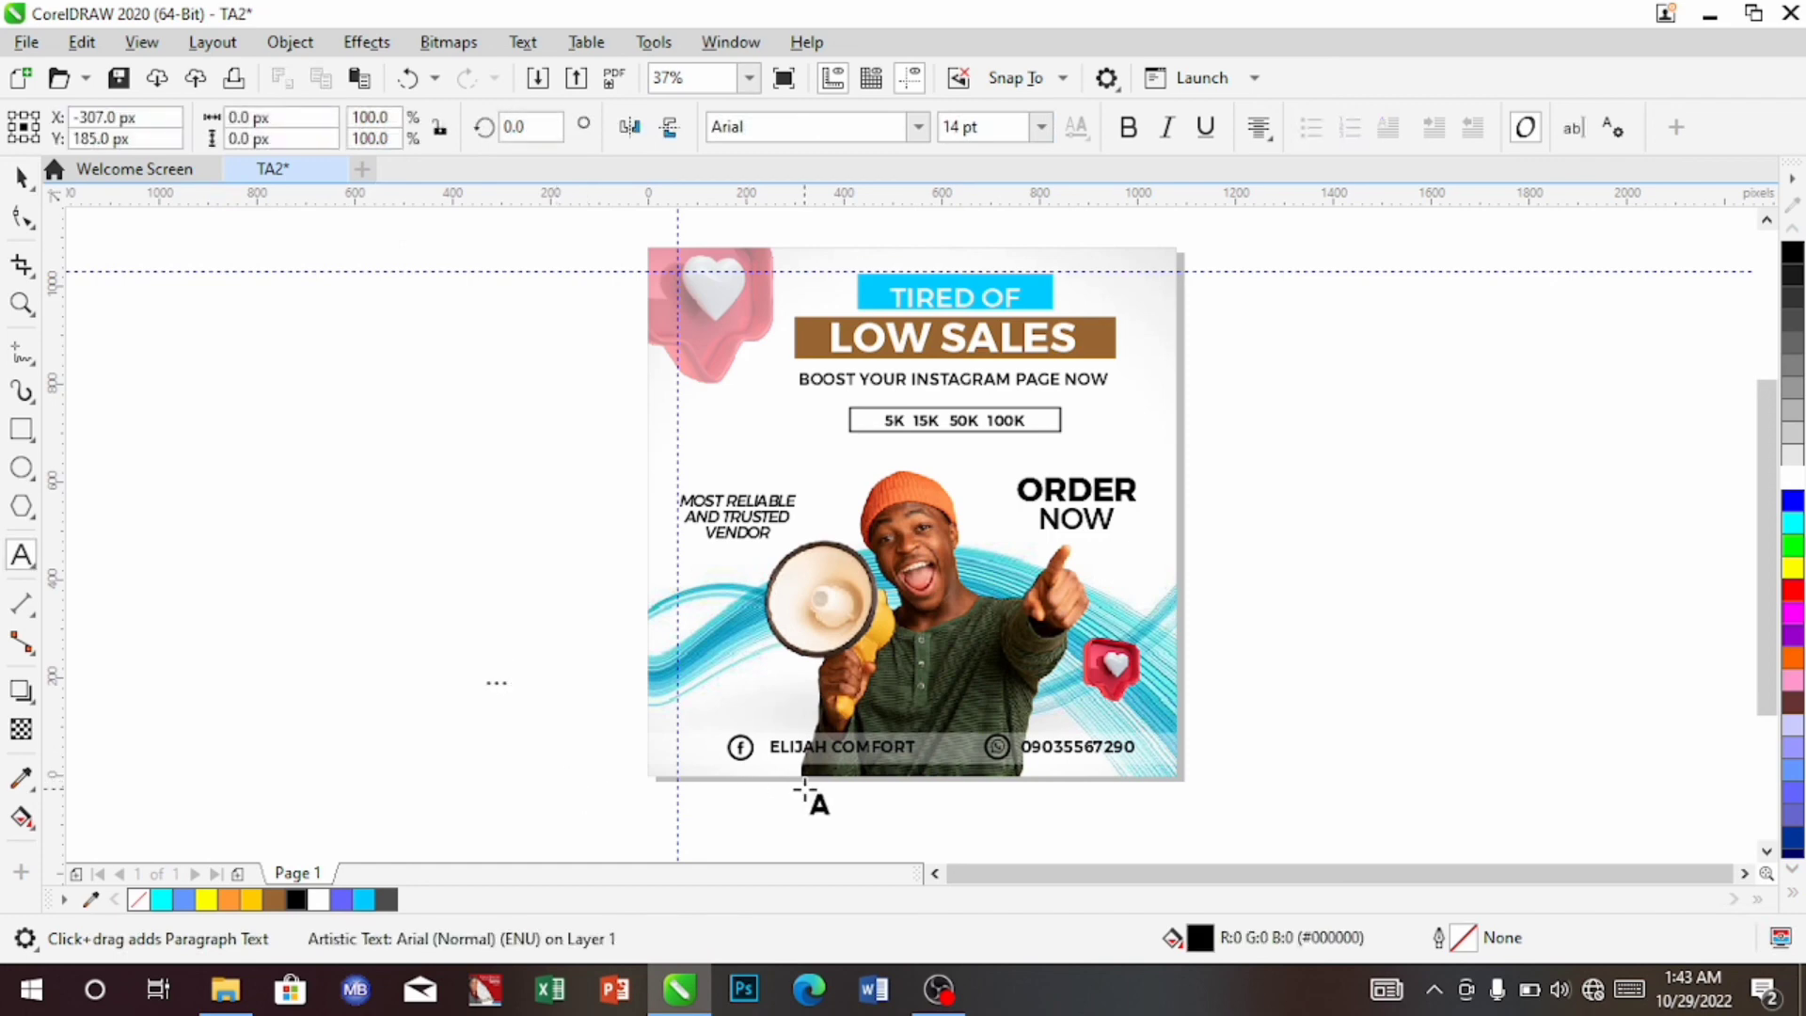
text(.)
key(Return)
text(....)
key(Return)
text(....)
key(Return)
text(....)
key(Escape)
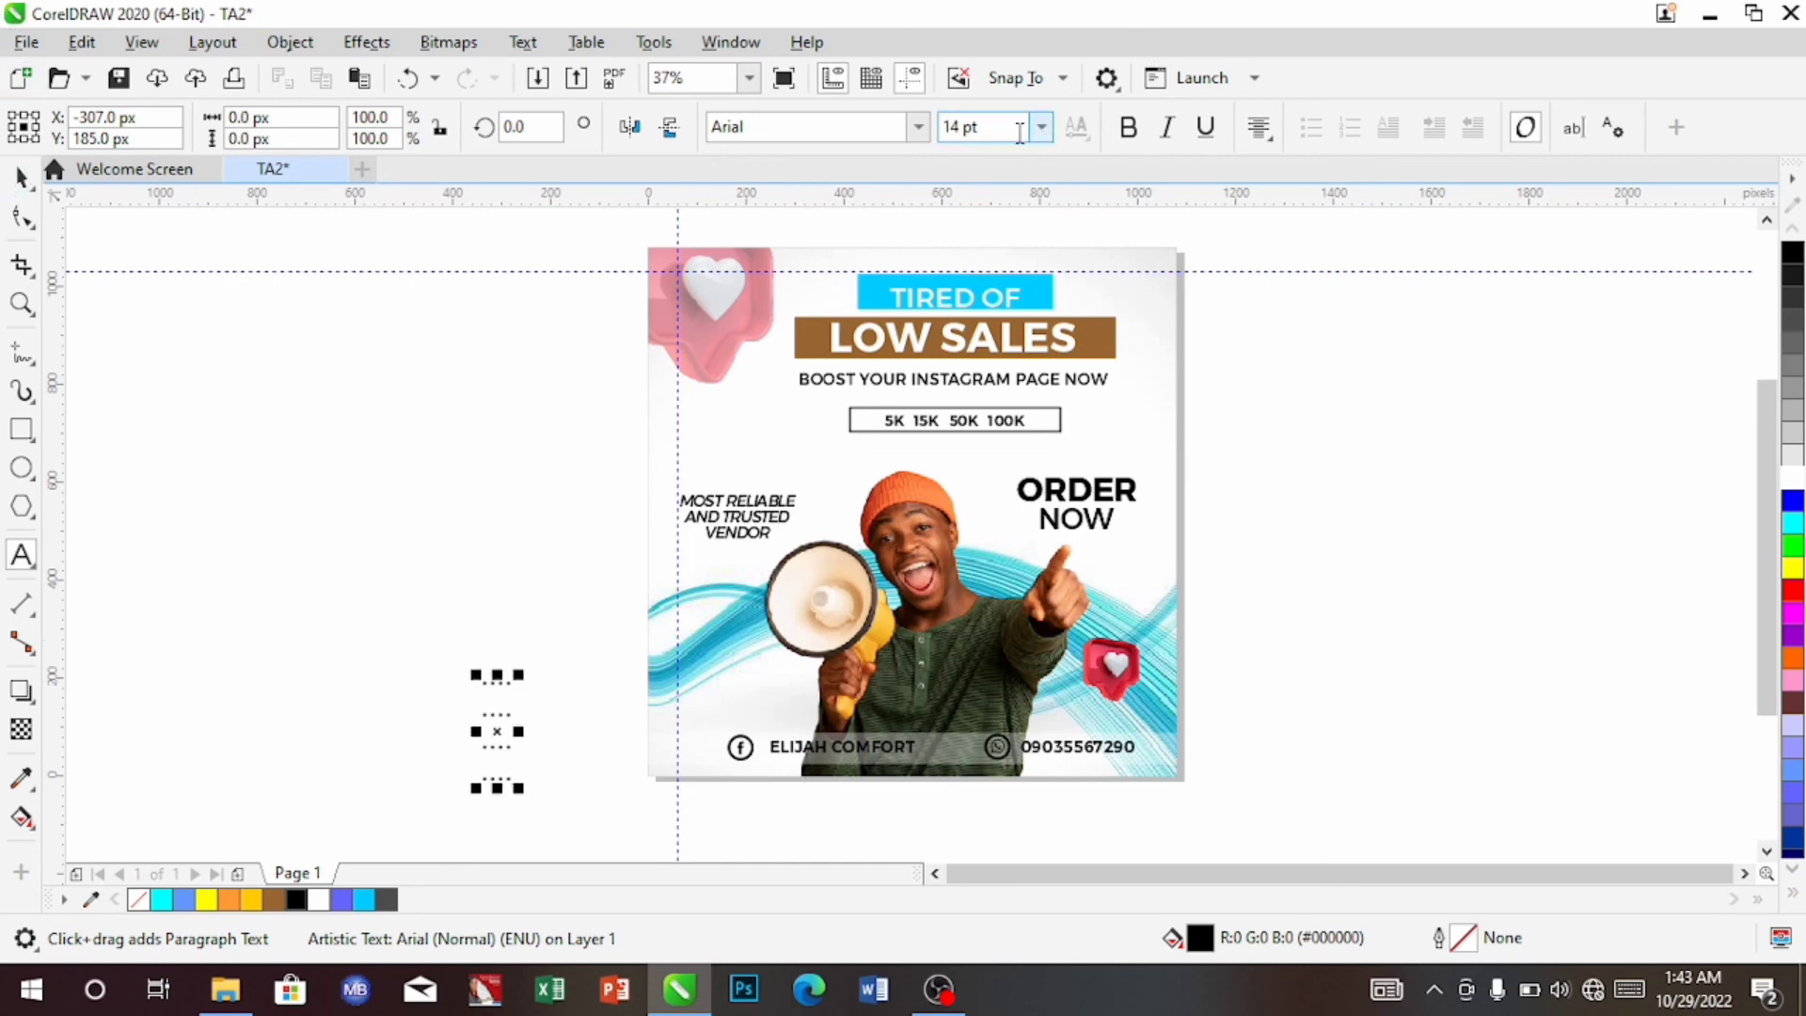
Set the dot text block to Montserrat SemiBold at 16 pt
click(912, 131)
click(915, 130)
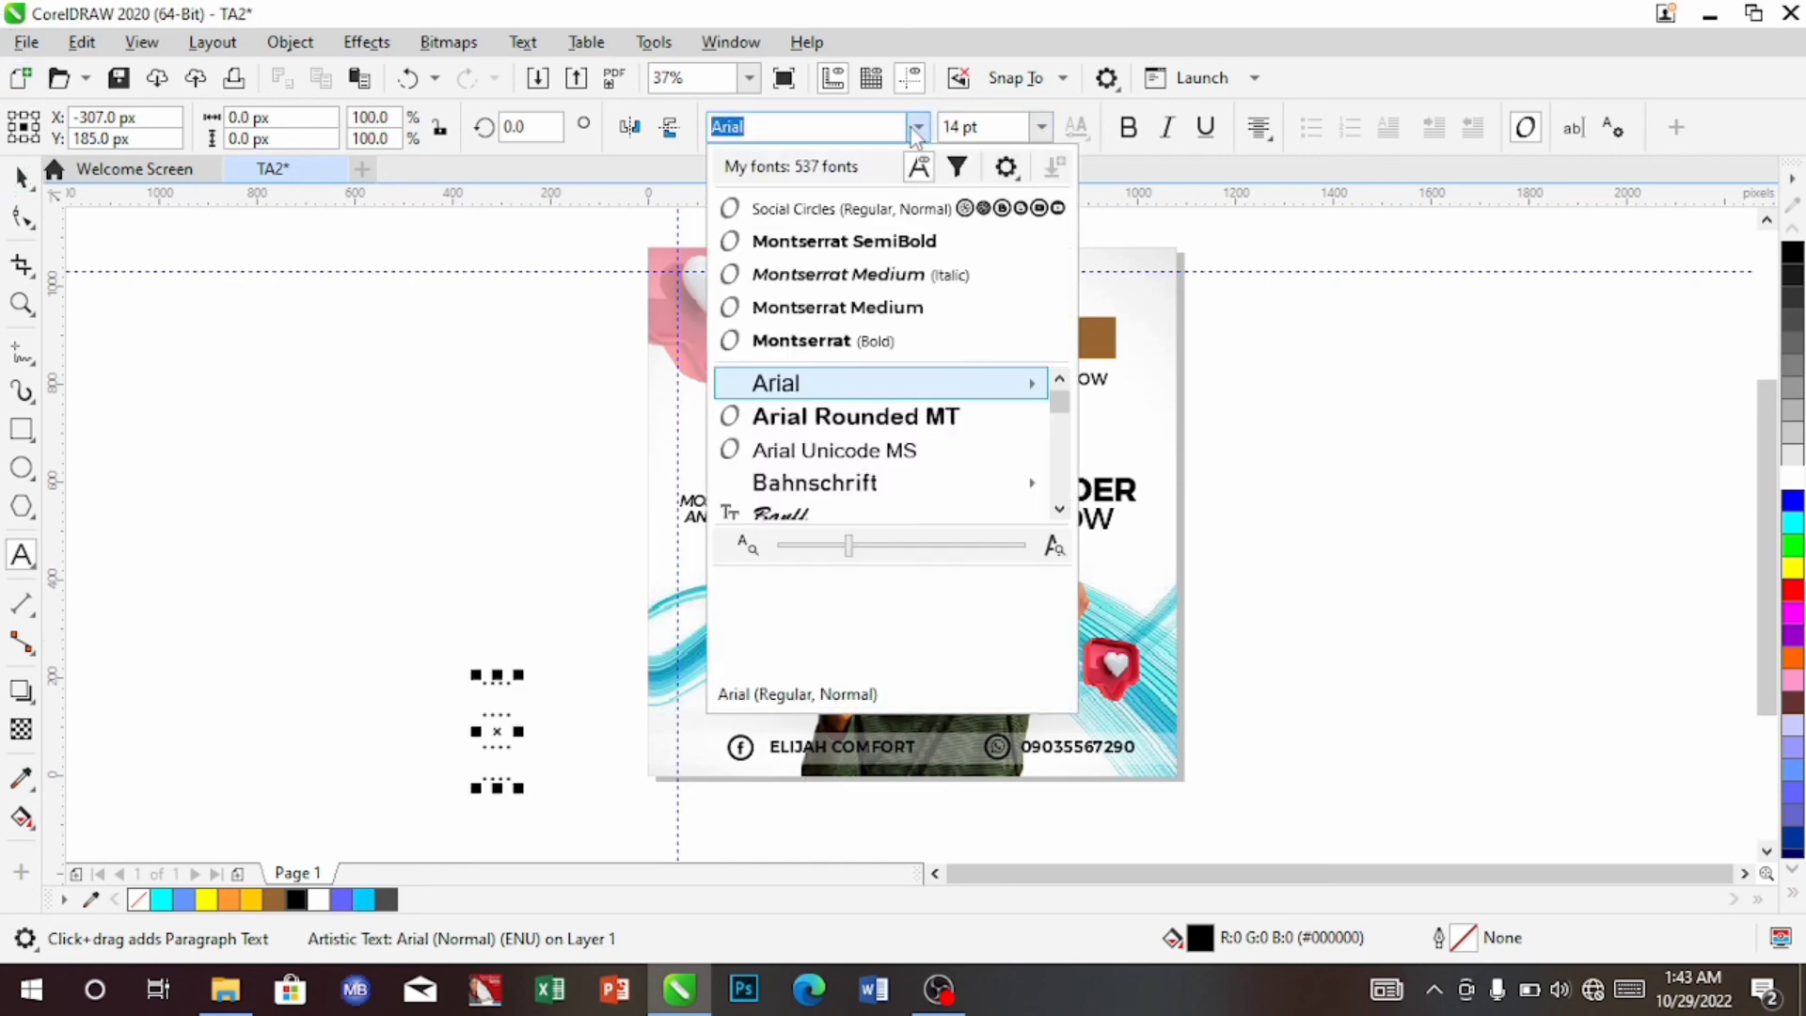
key(Escape)
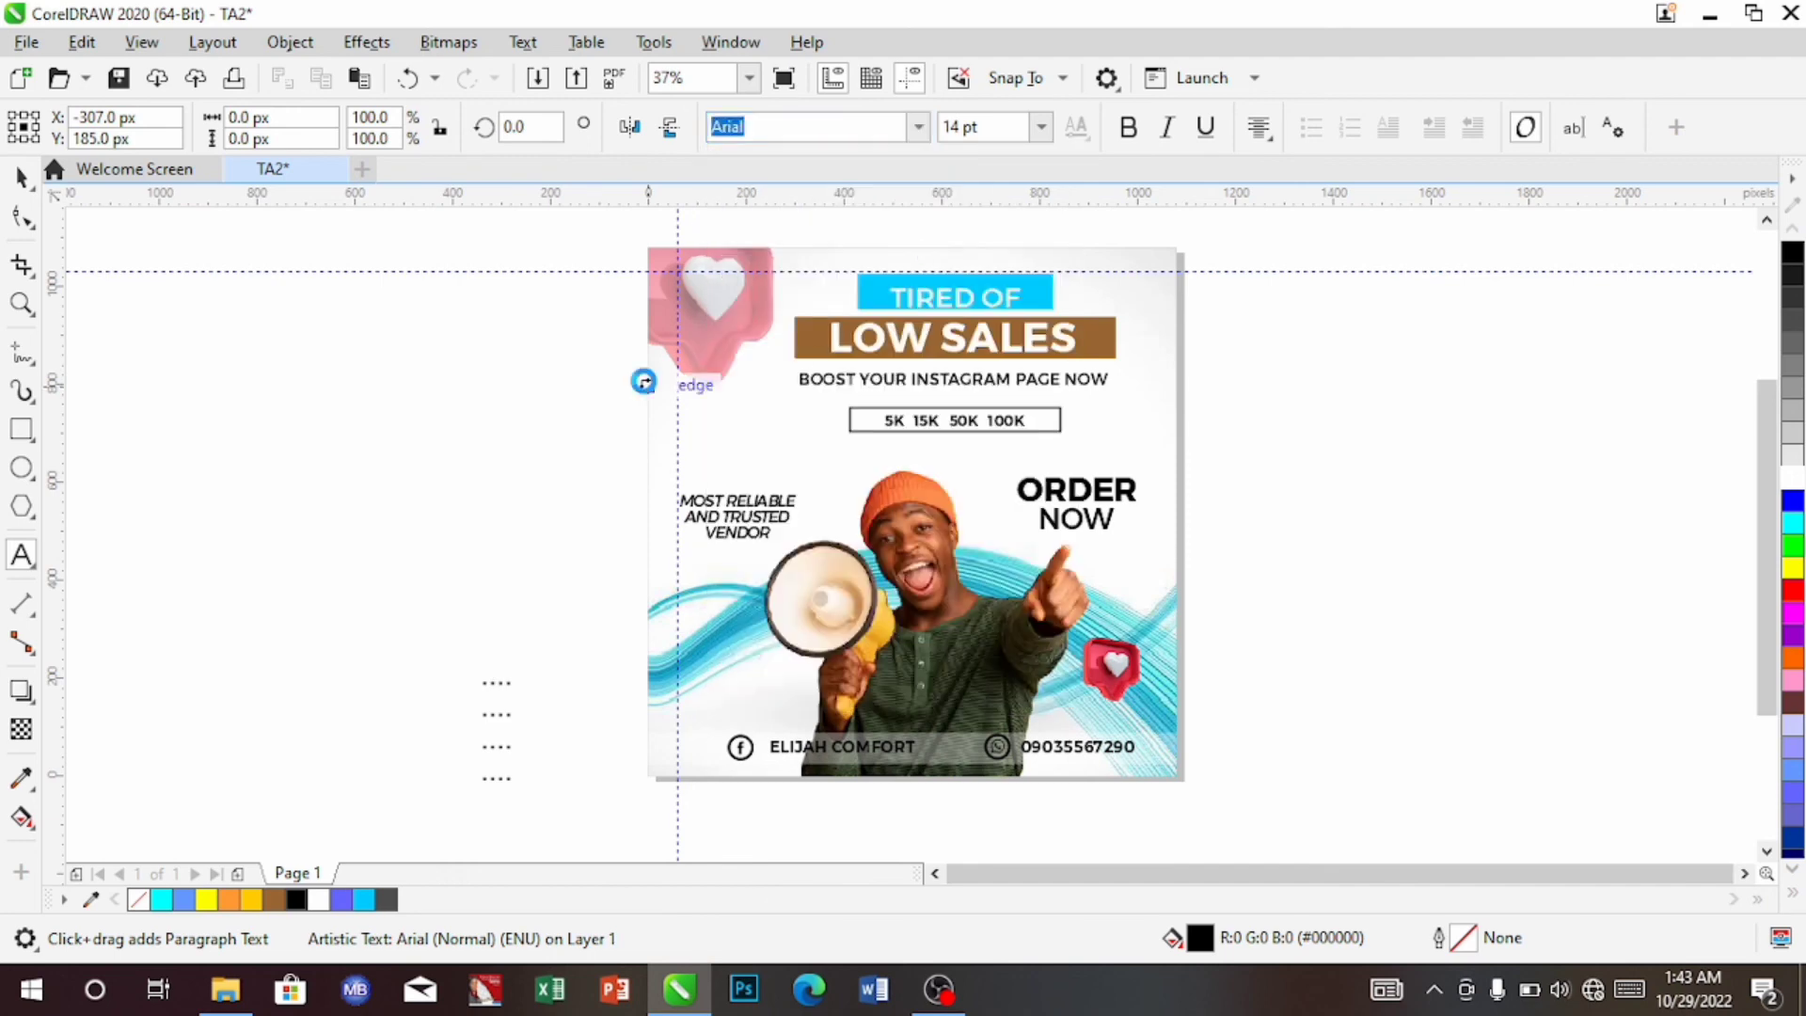
click(1041, 128)
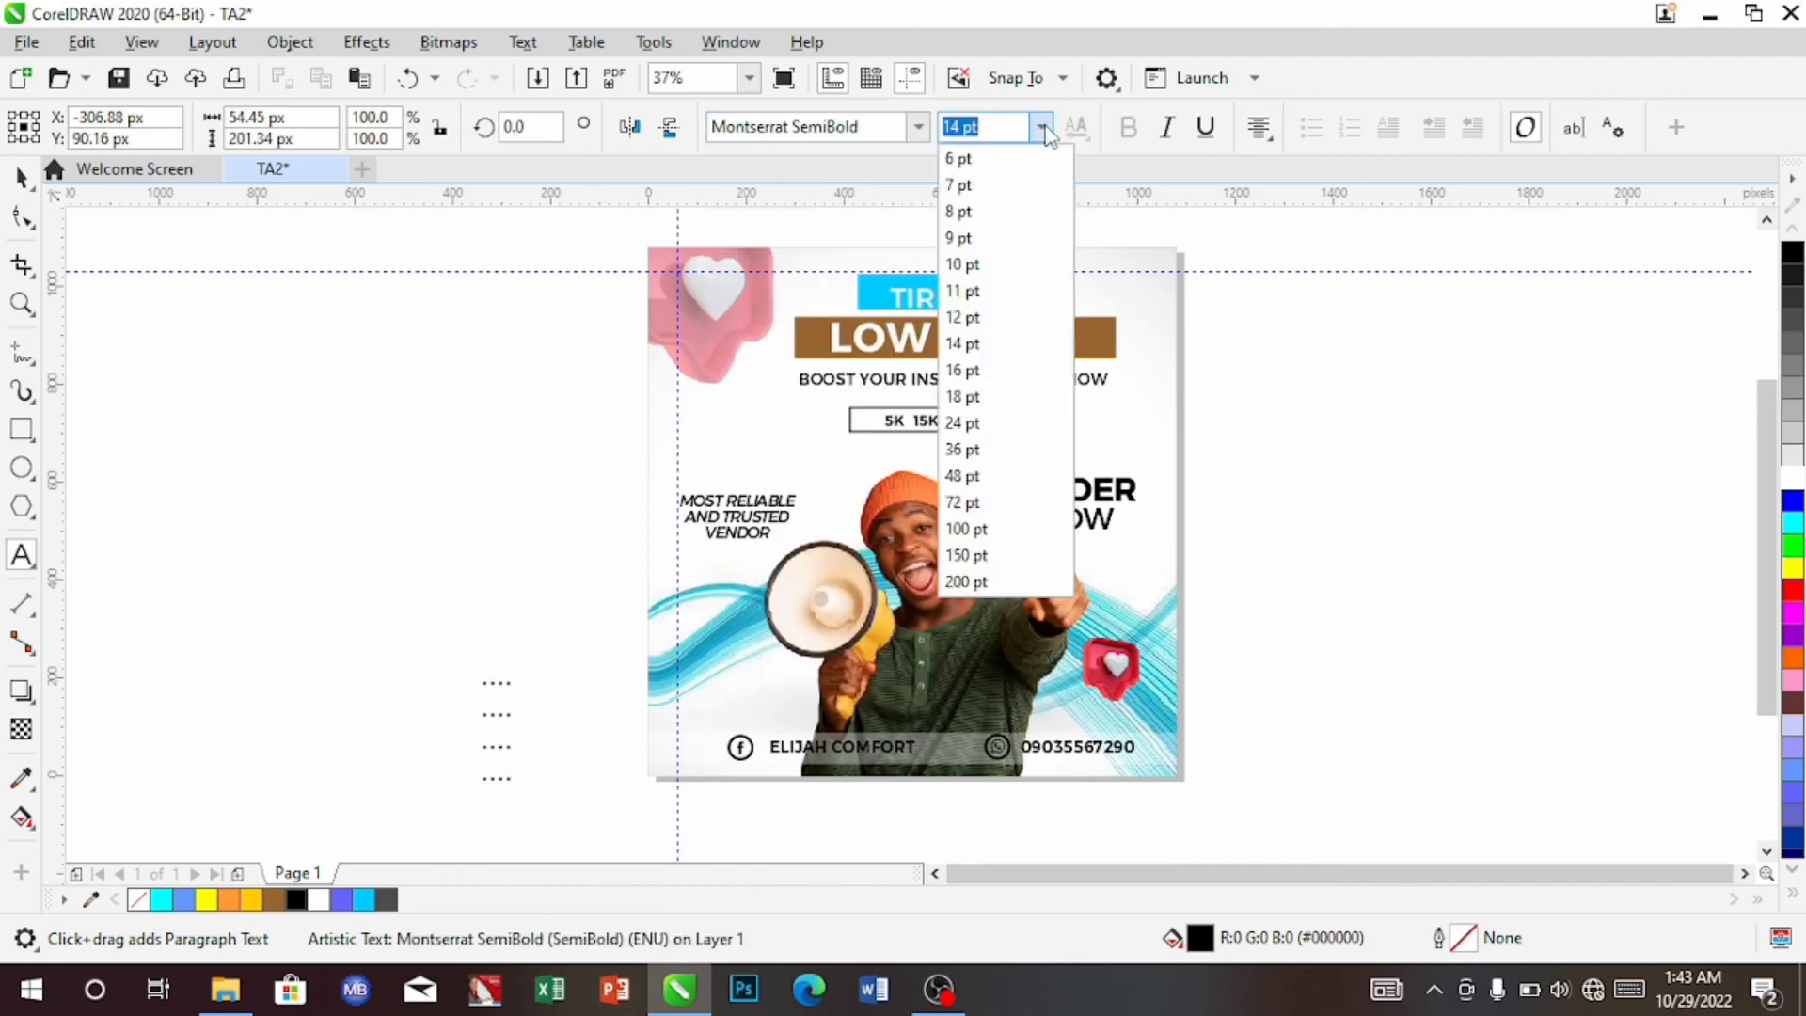
click(978, 370)
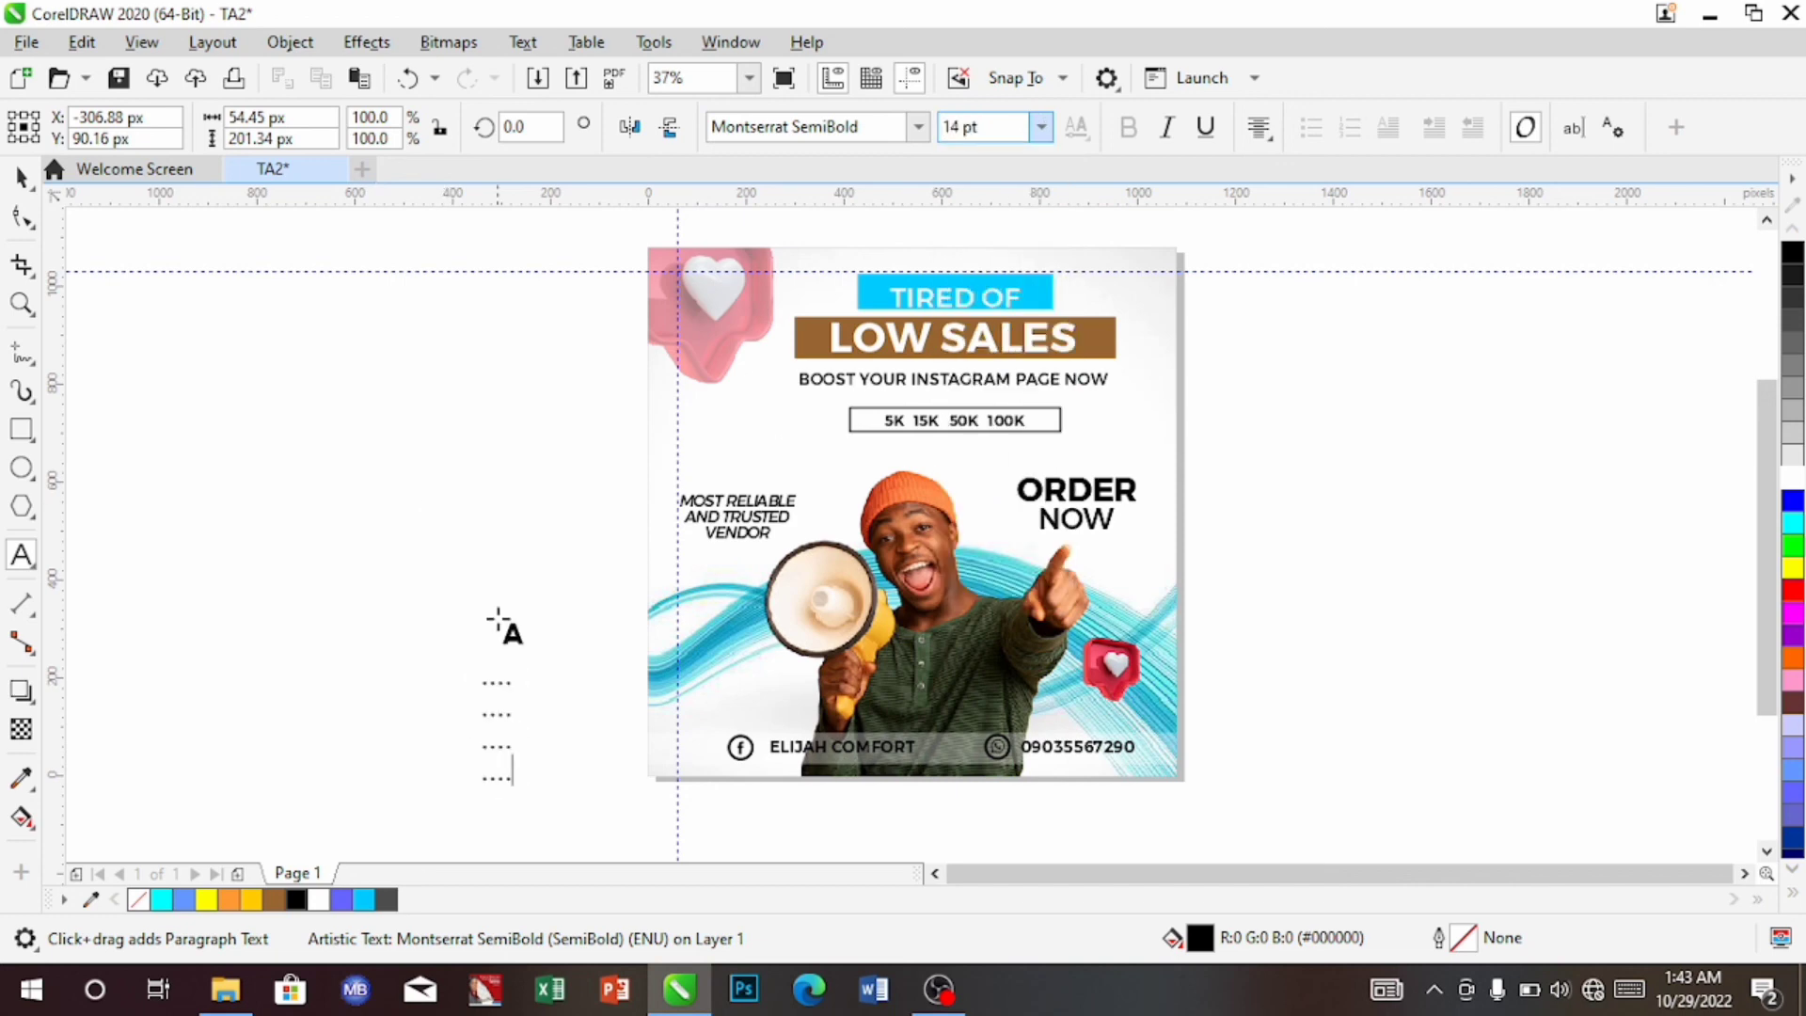
click(22, 178)
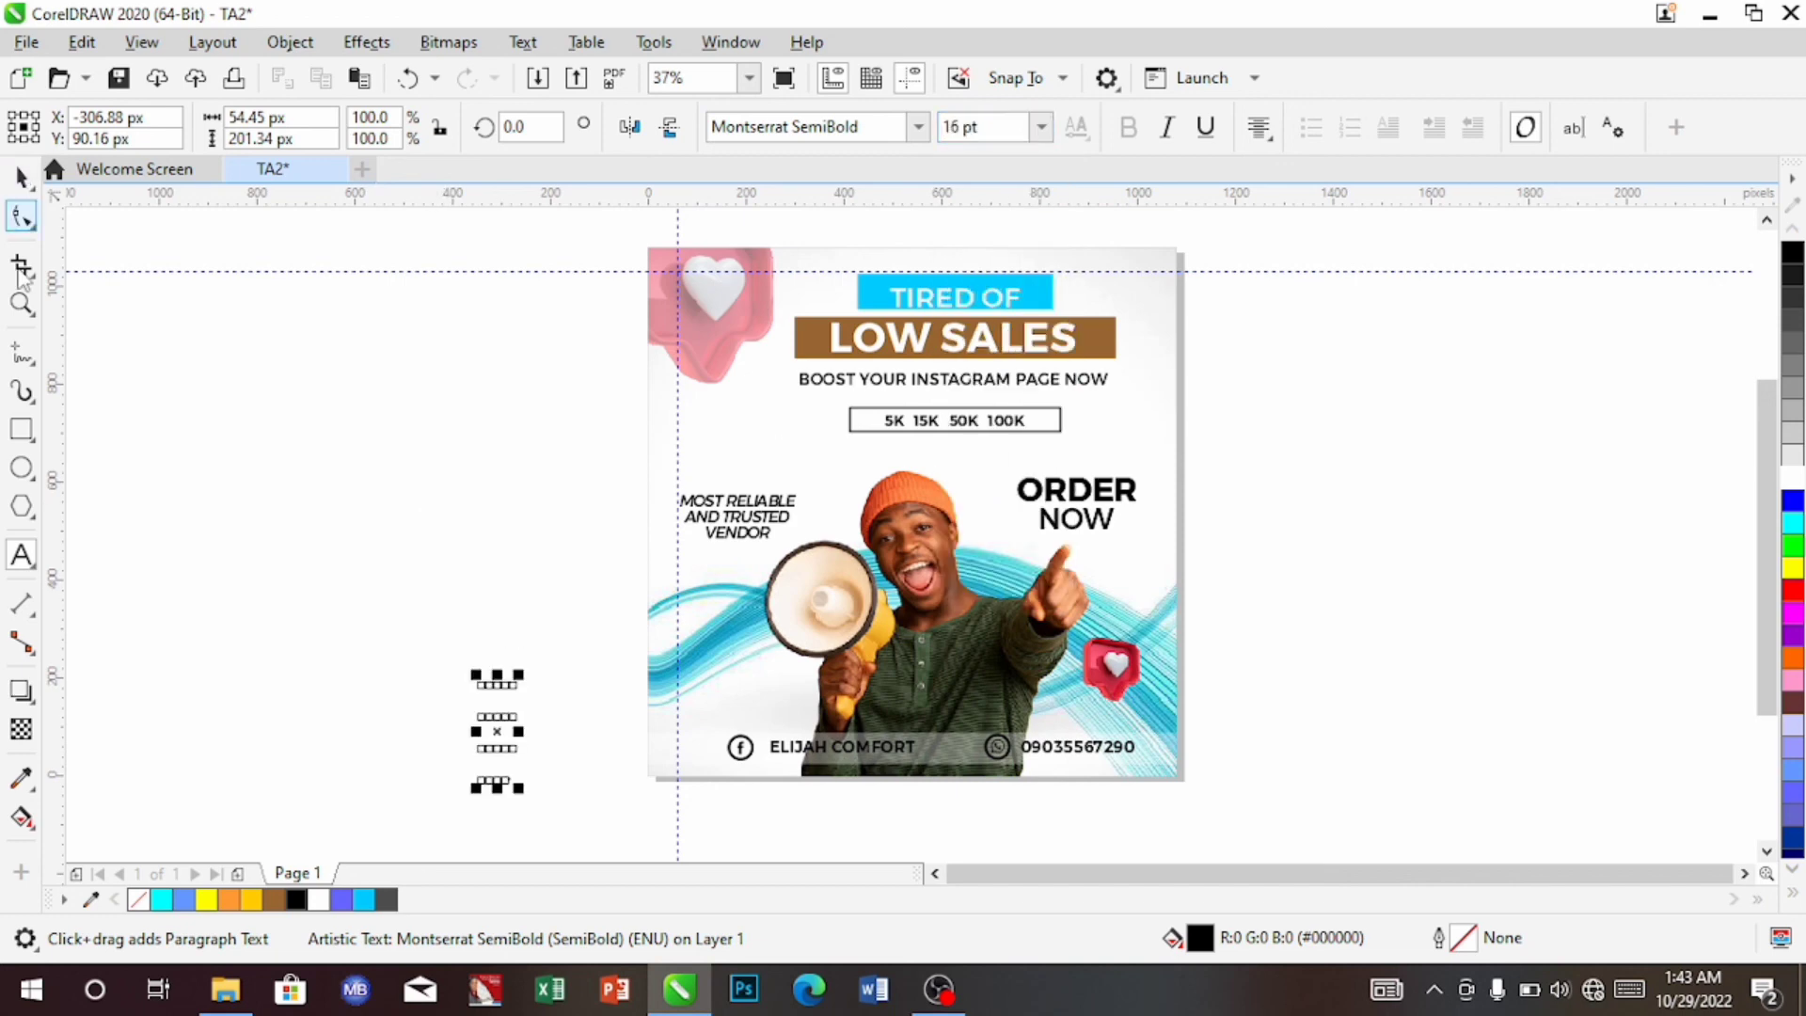
click(21, 227)
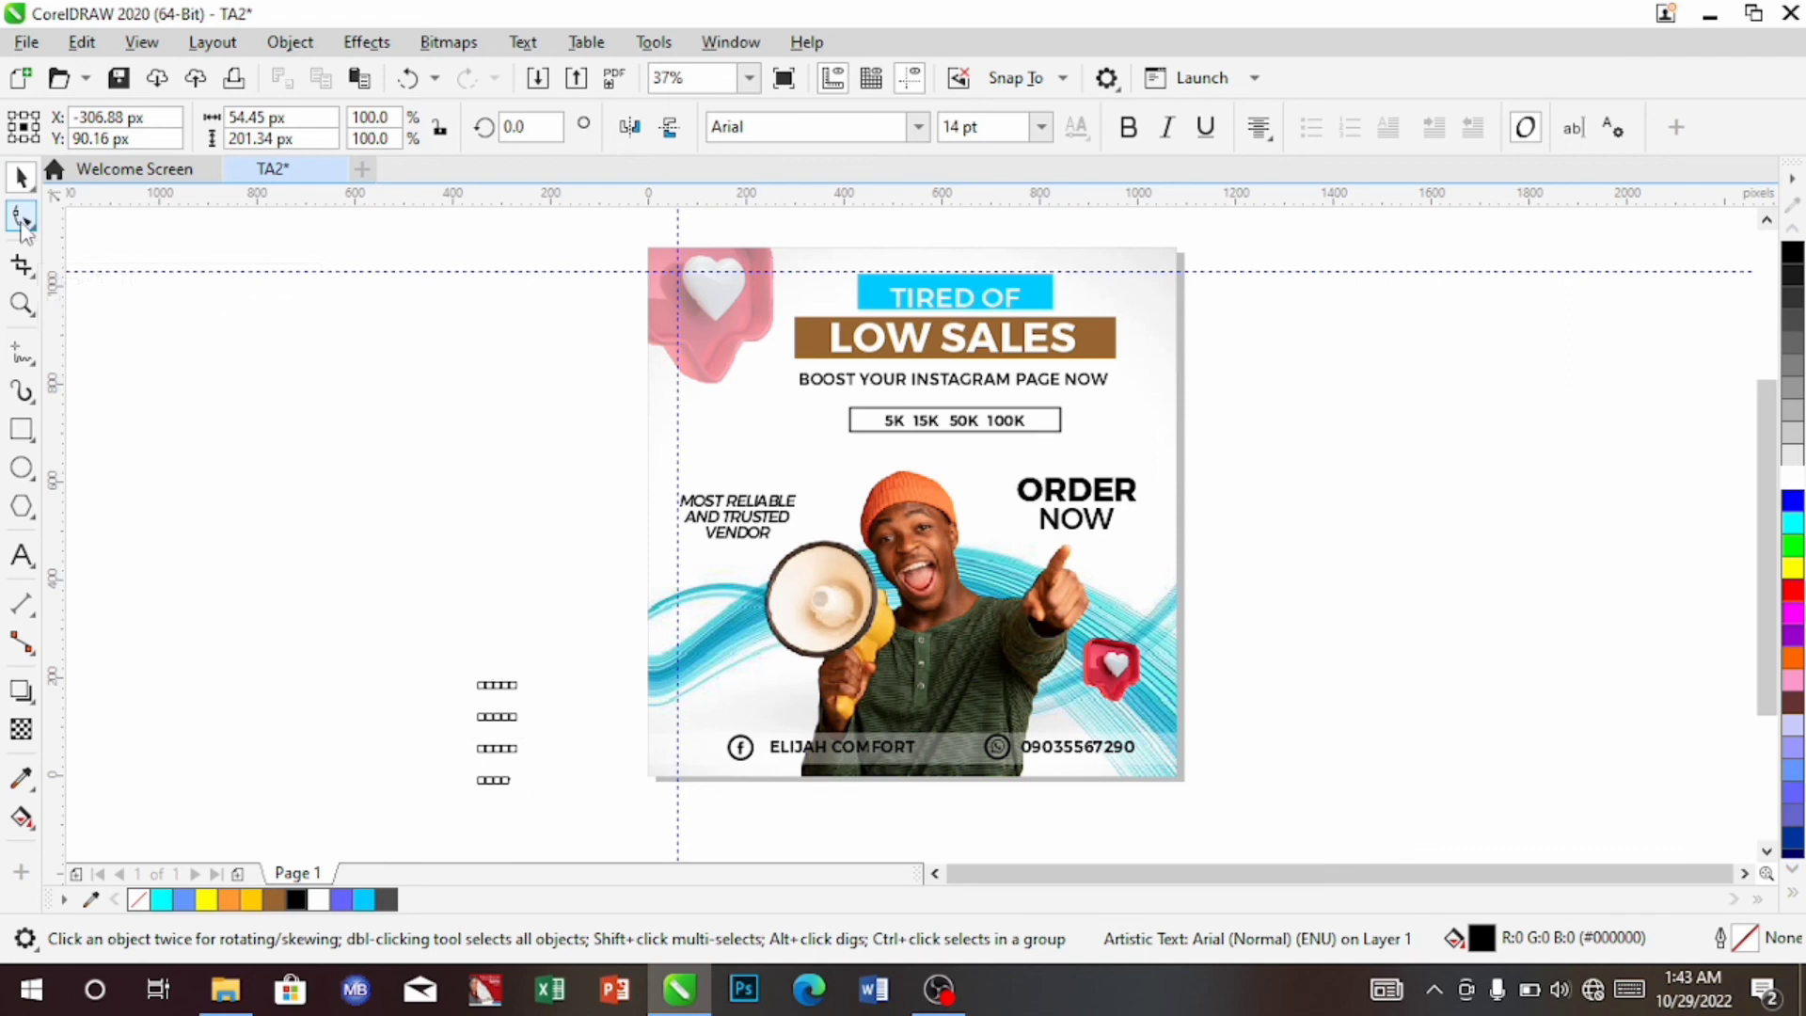
Adjust dot and row spacing, move the grid to the ad's lower left, and apply Montserrat SemiBold
drag(476, 790, 529, 752)
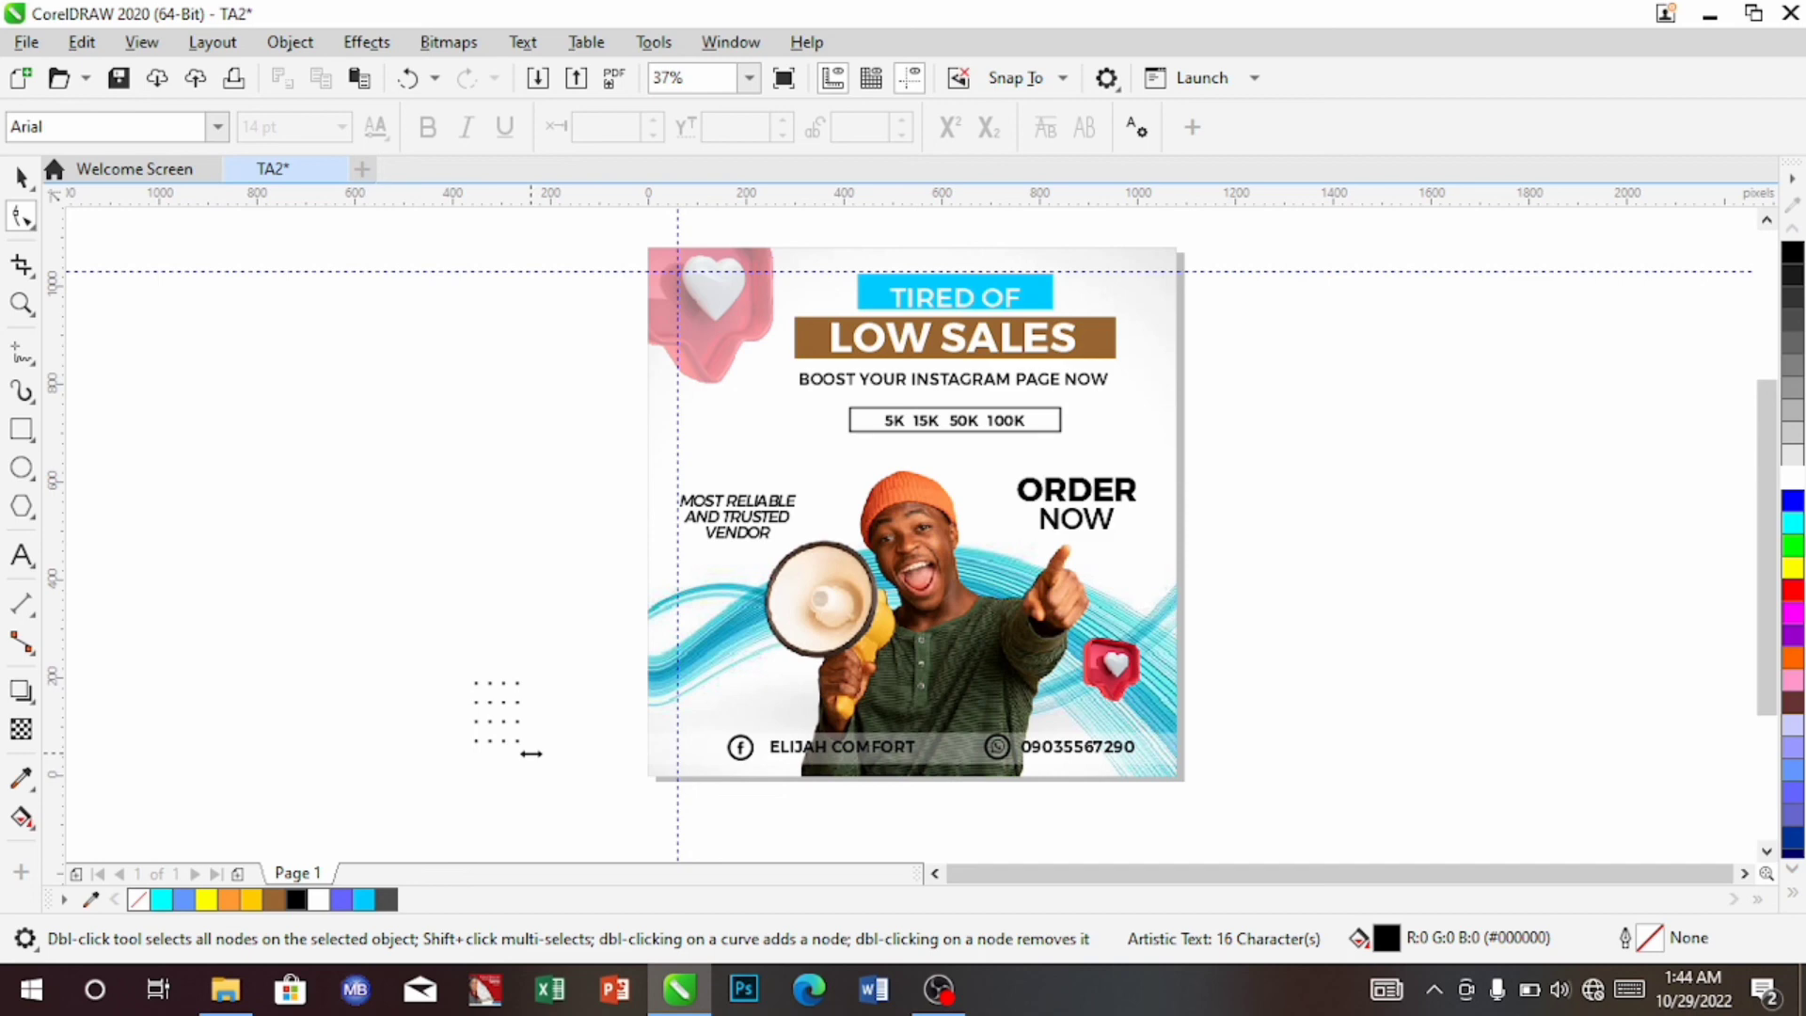
drag(532, 754, 531, 754)
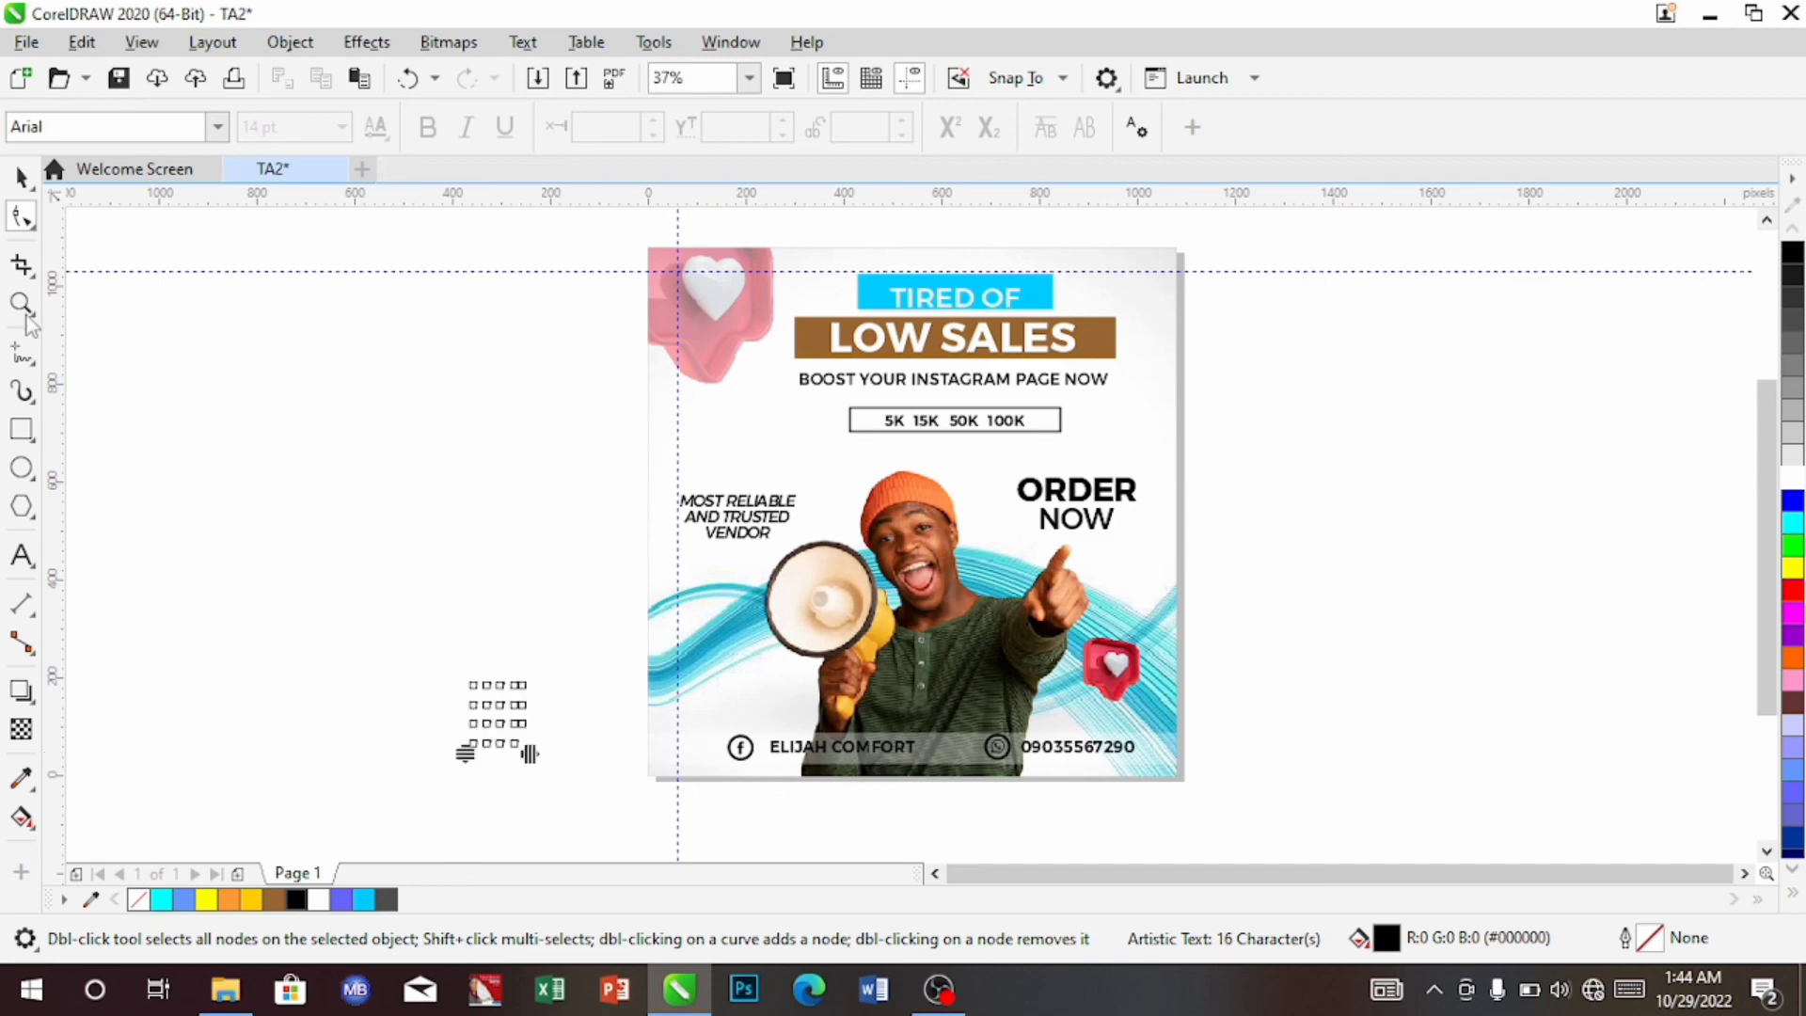
click(23, 192)
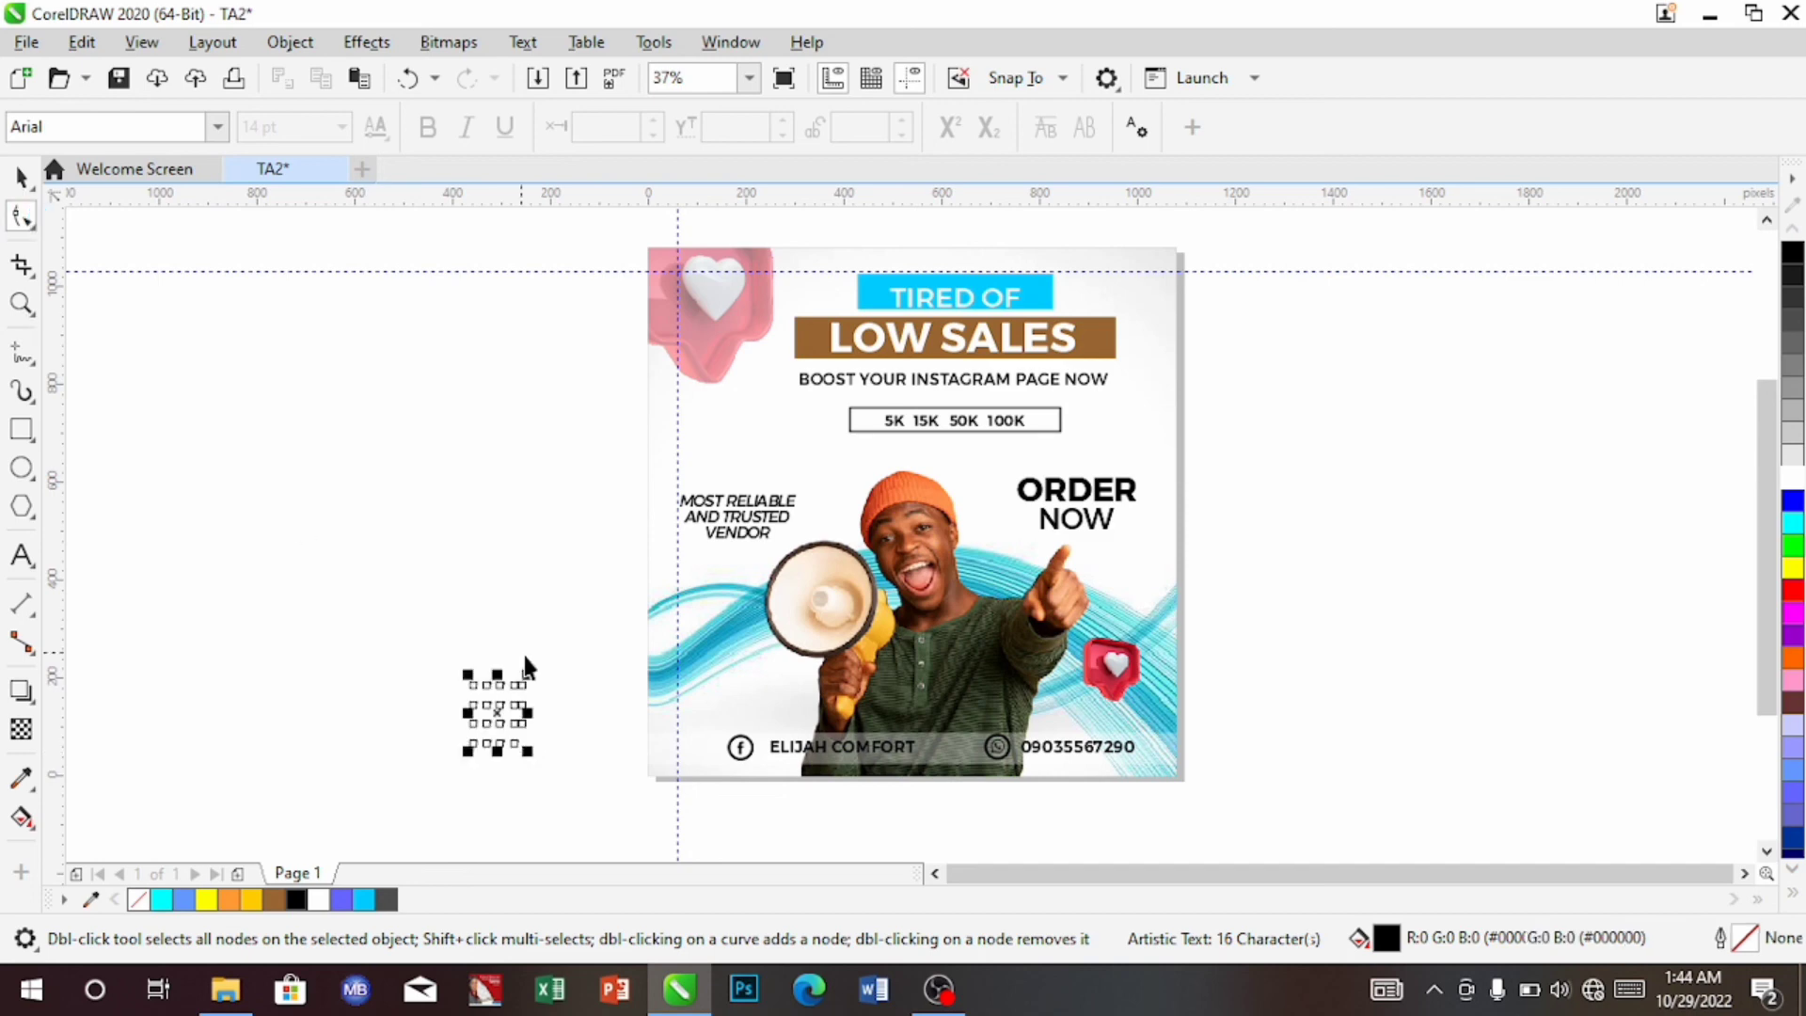
drag(508, 713, 658, 698)
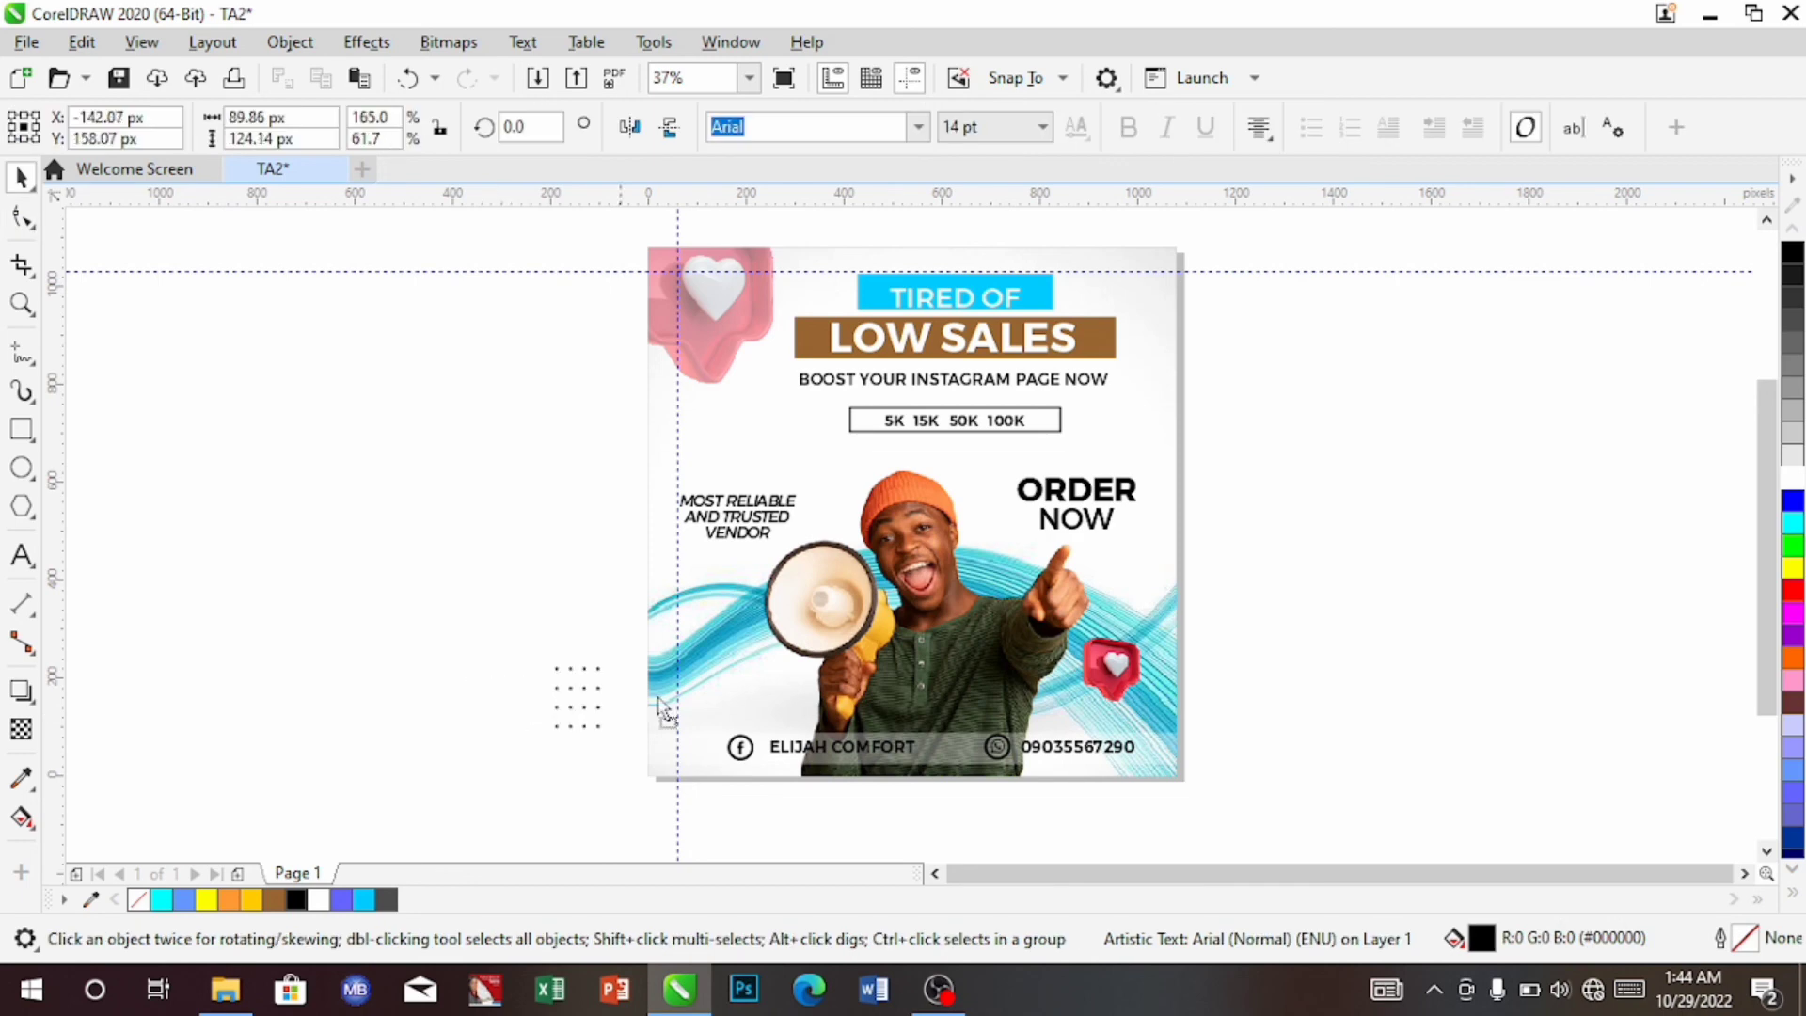
drag(715, 696, 707, 686)
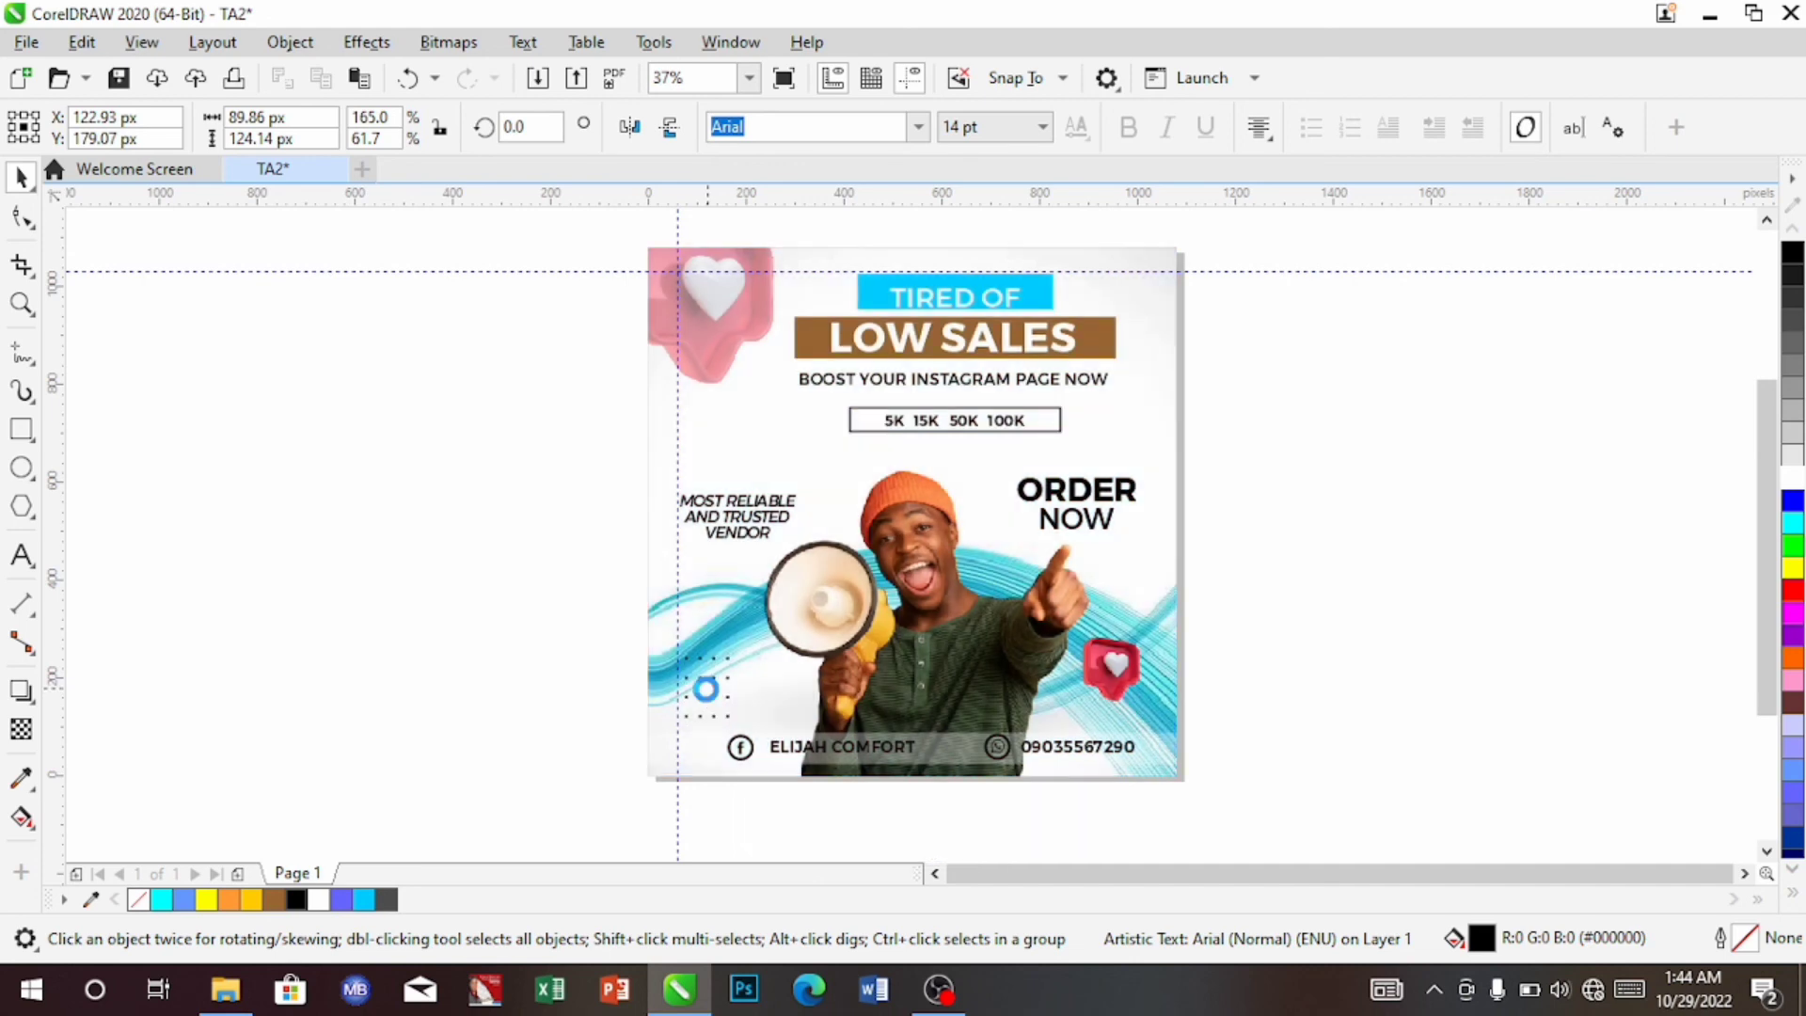
click(869, 712)
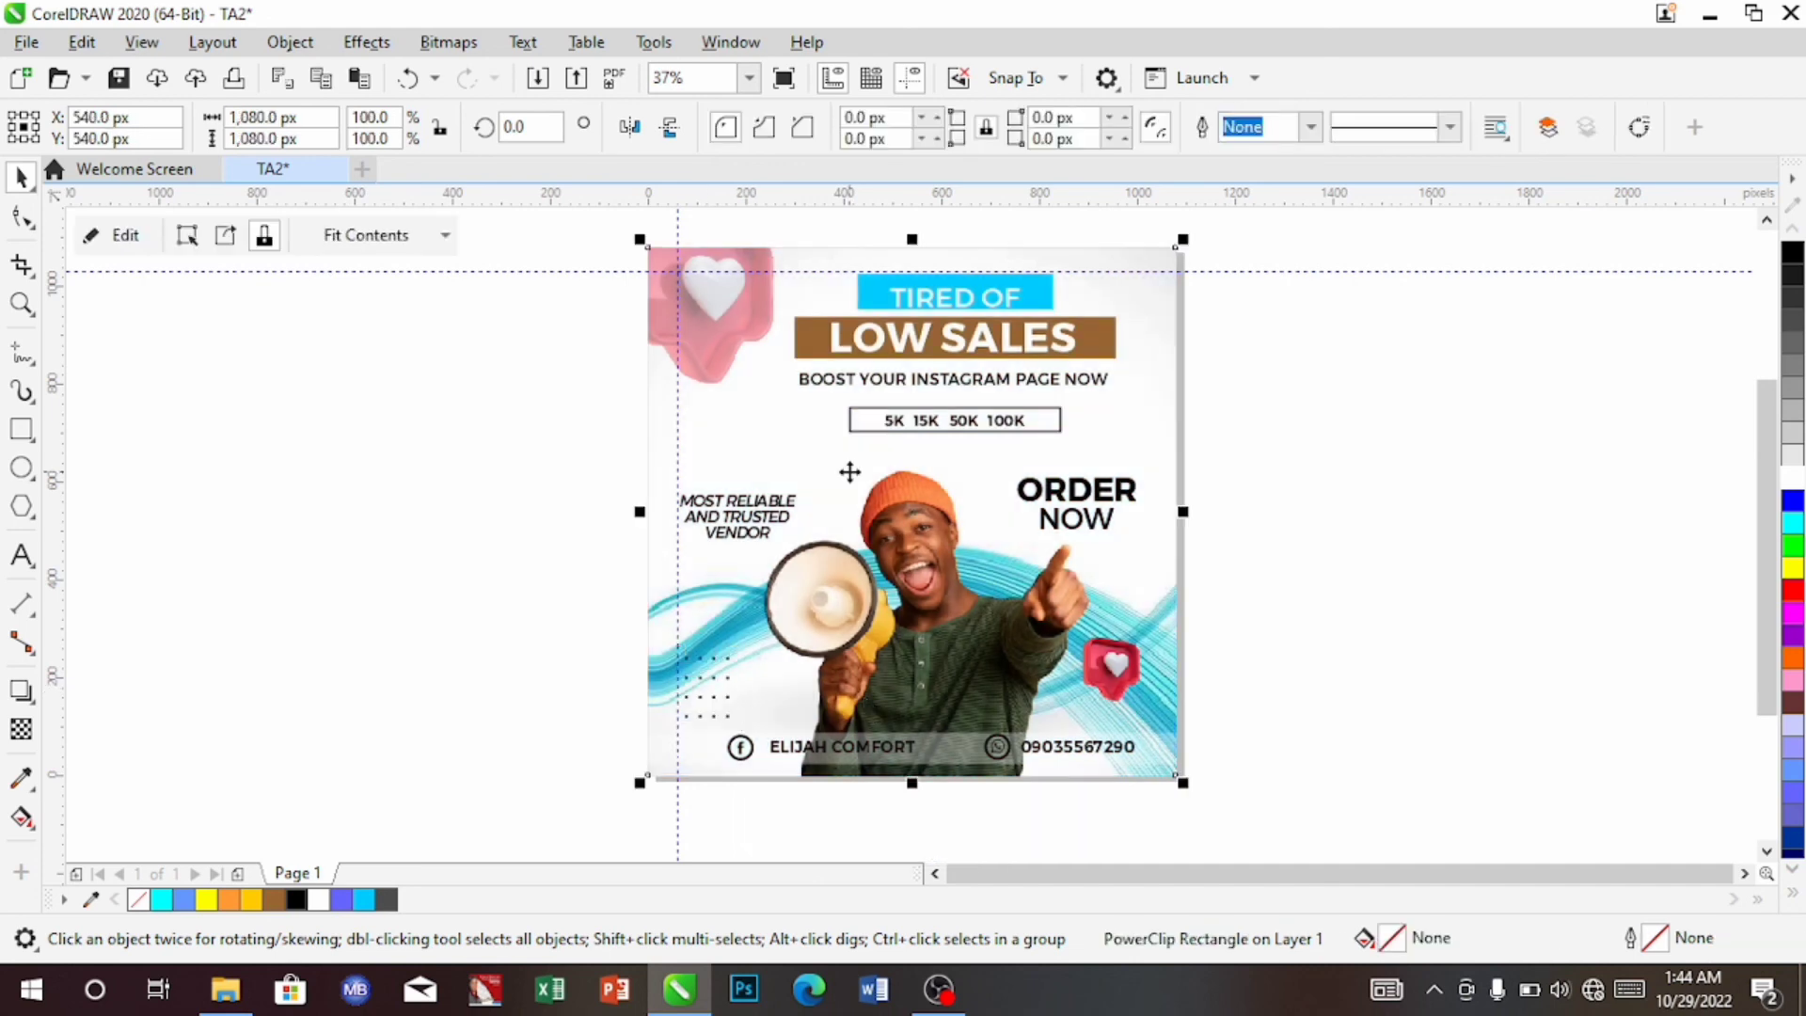
click(710, 698)
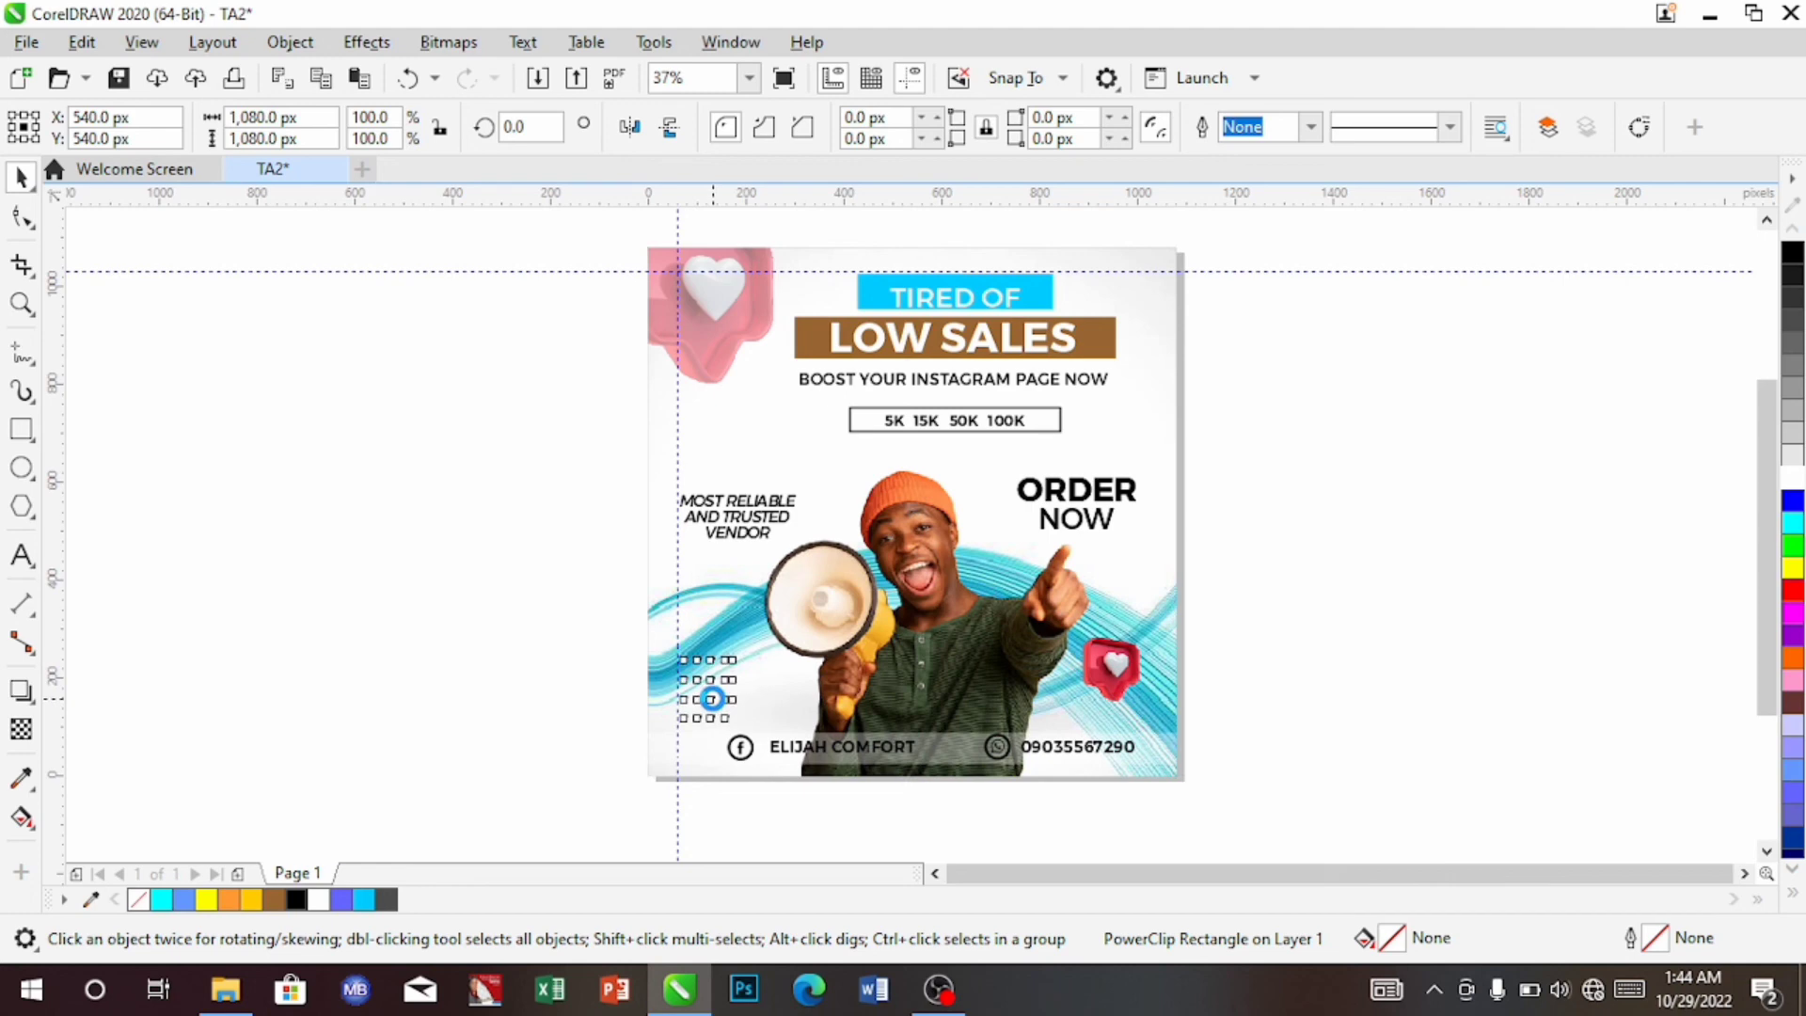
click(918, 128)
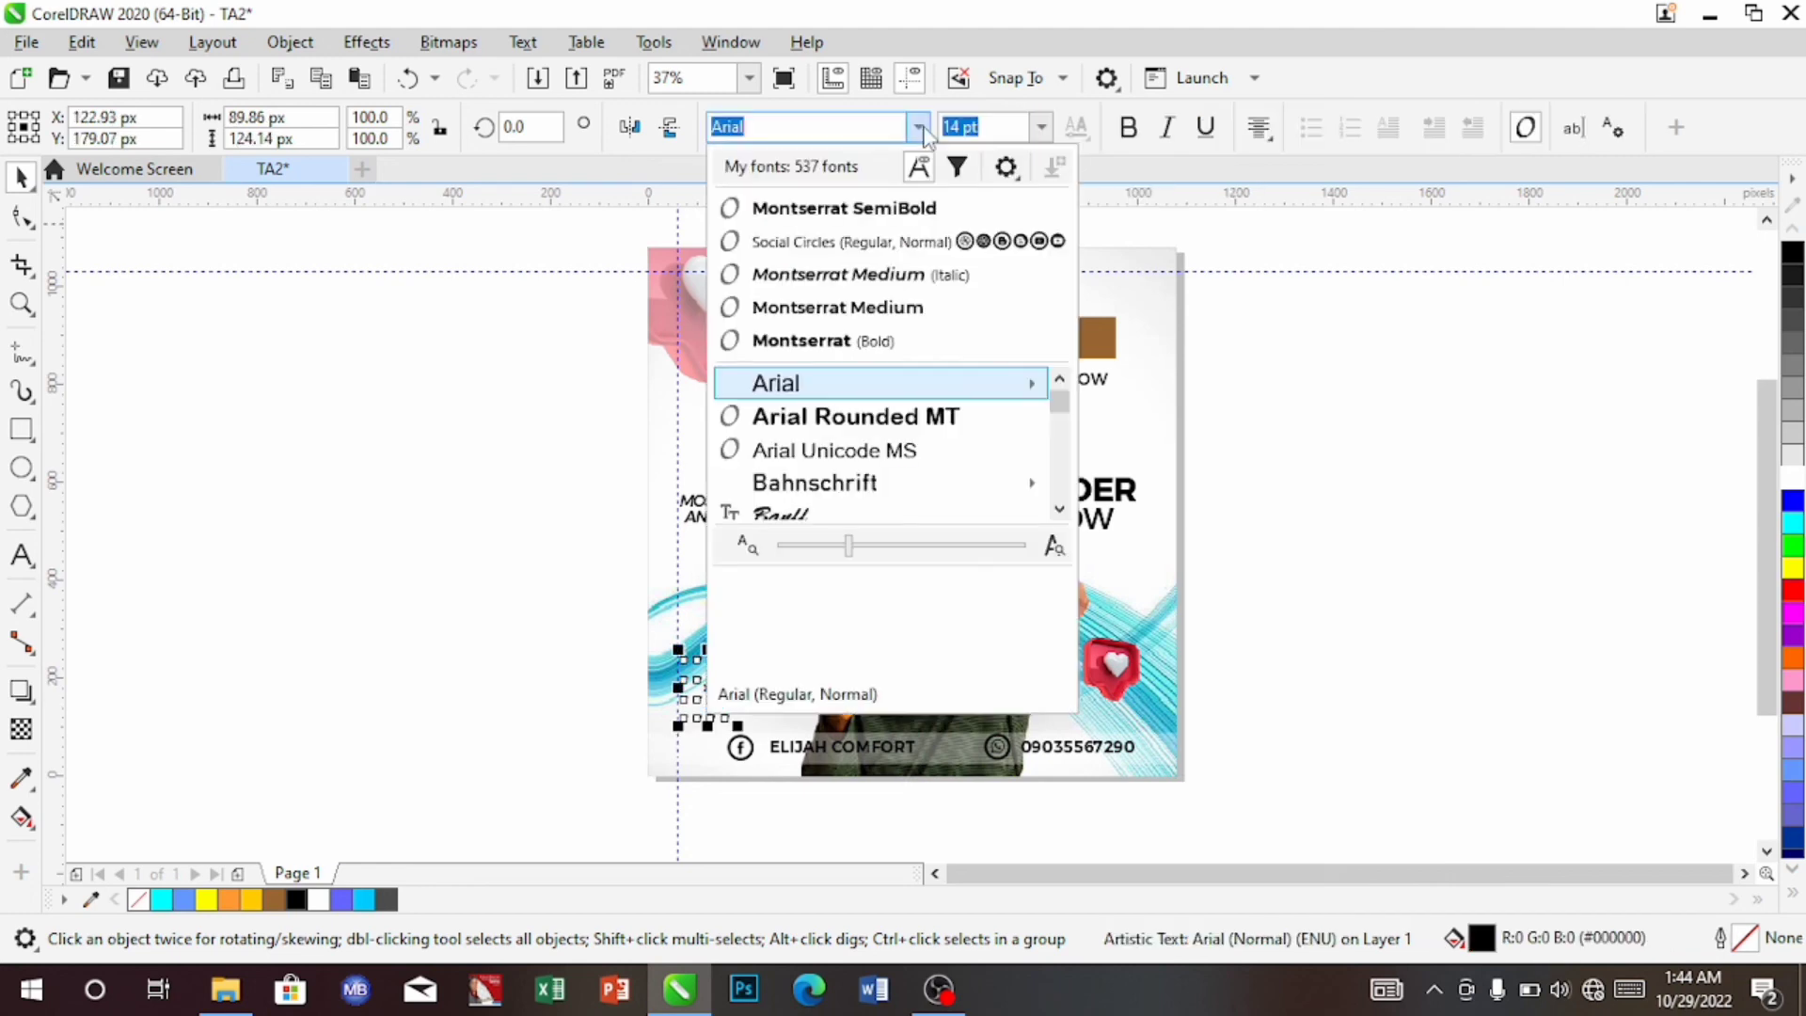
click(898, 209)
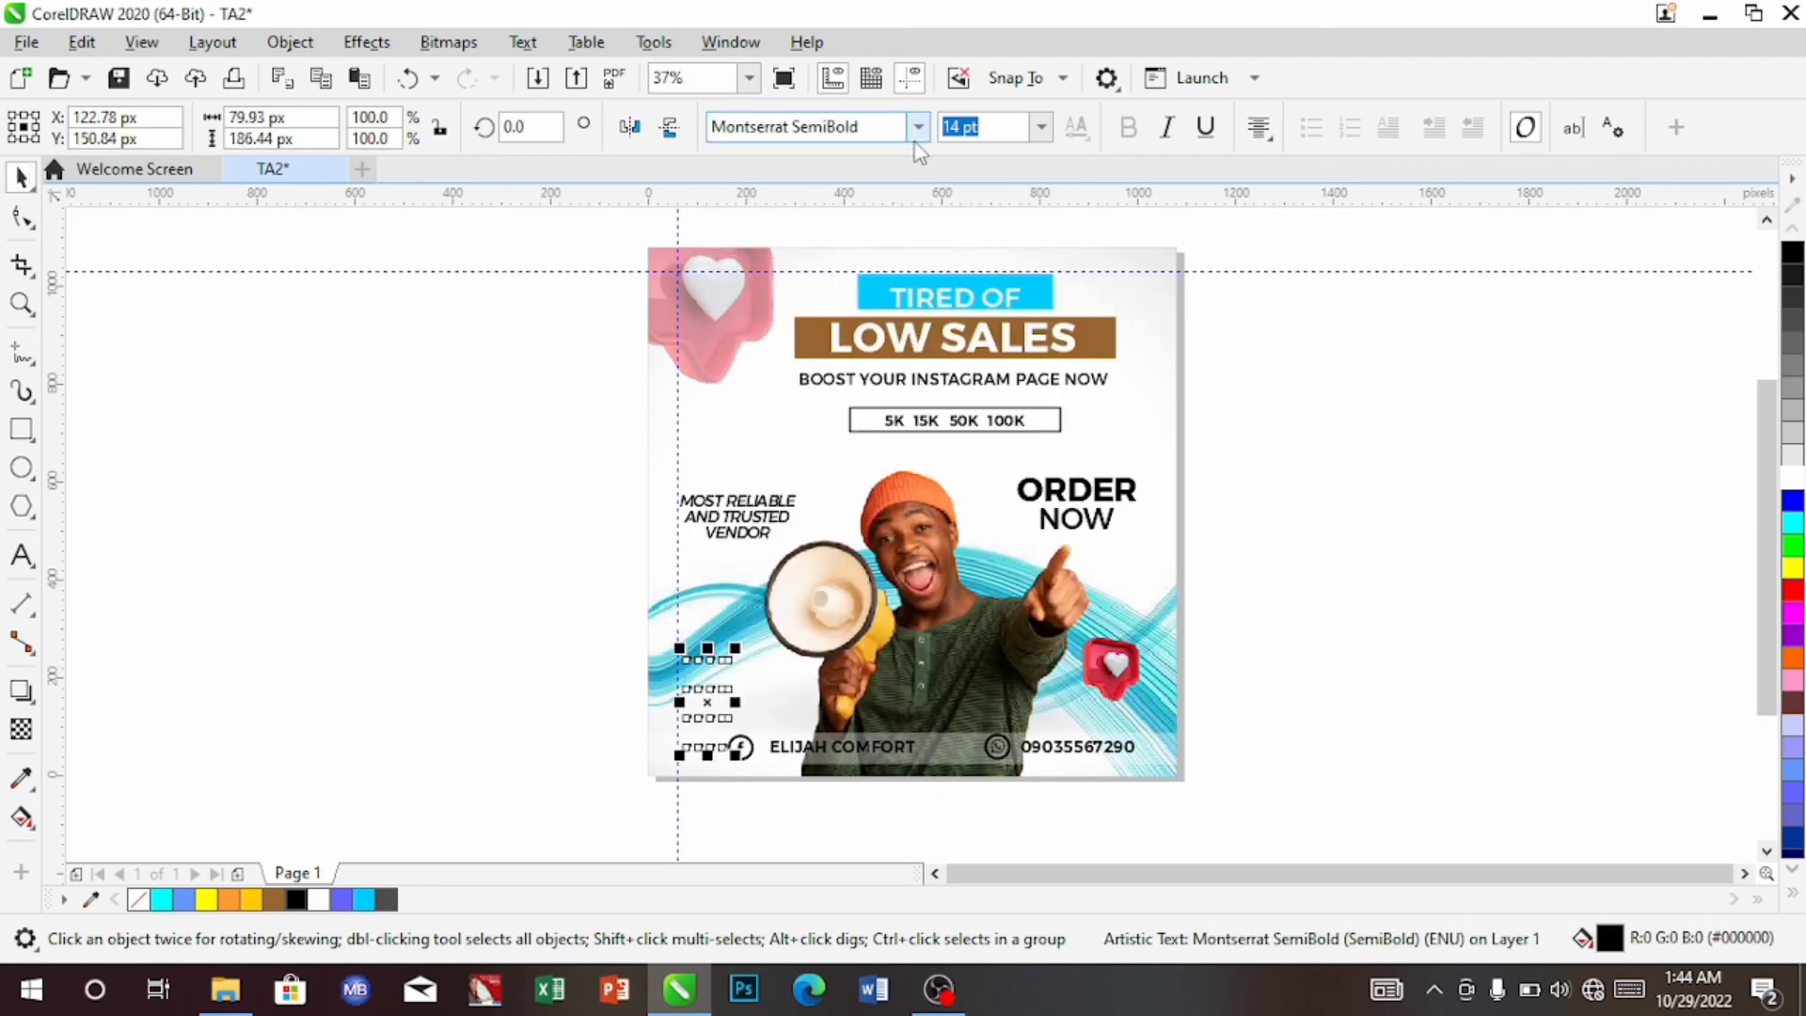
Tighten the dot grid's row spacing and nudge it into place above the Facebook icon
click(815, 504)
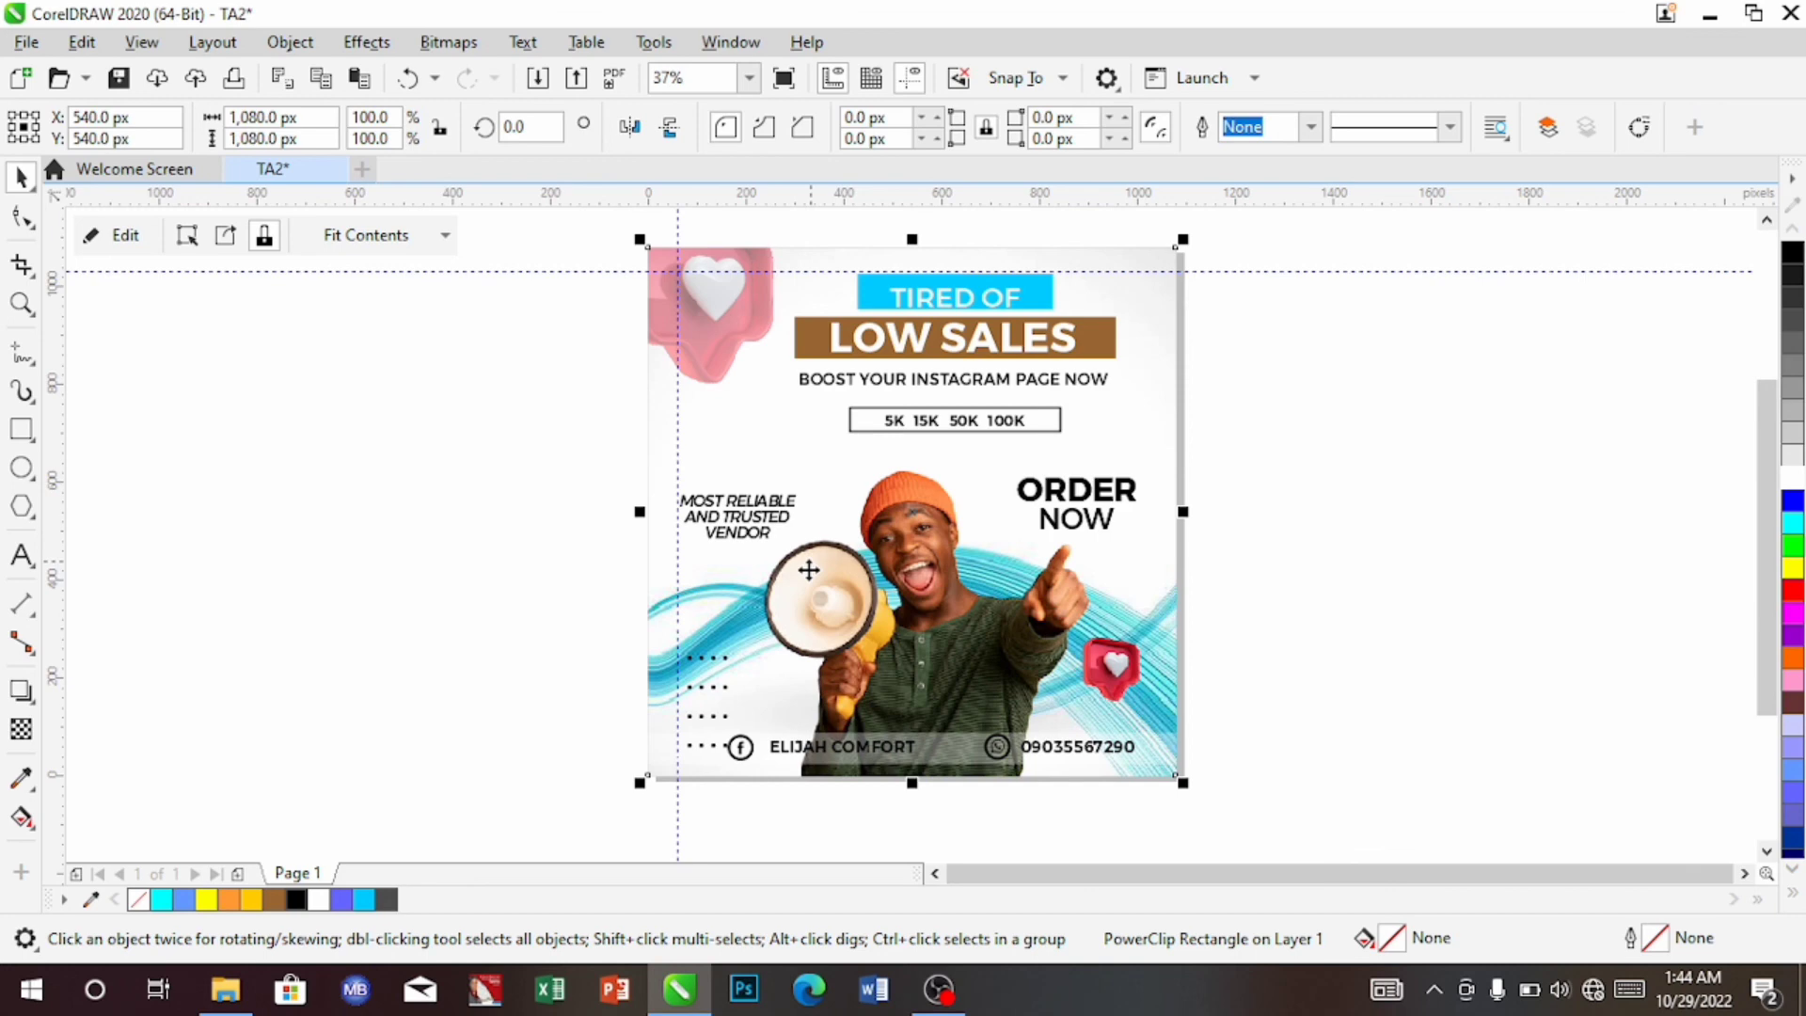
click(23, 220)
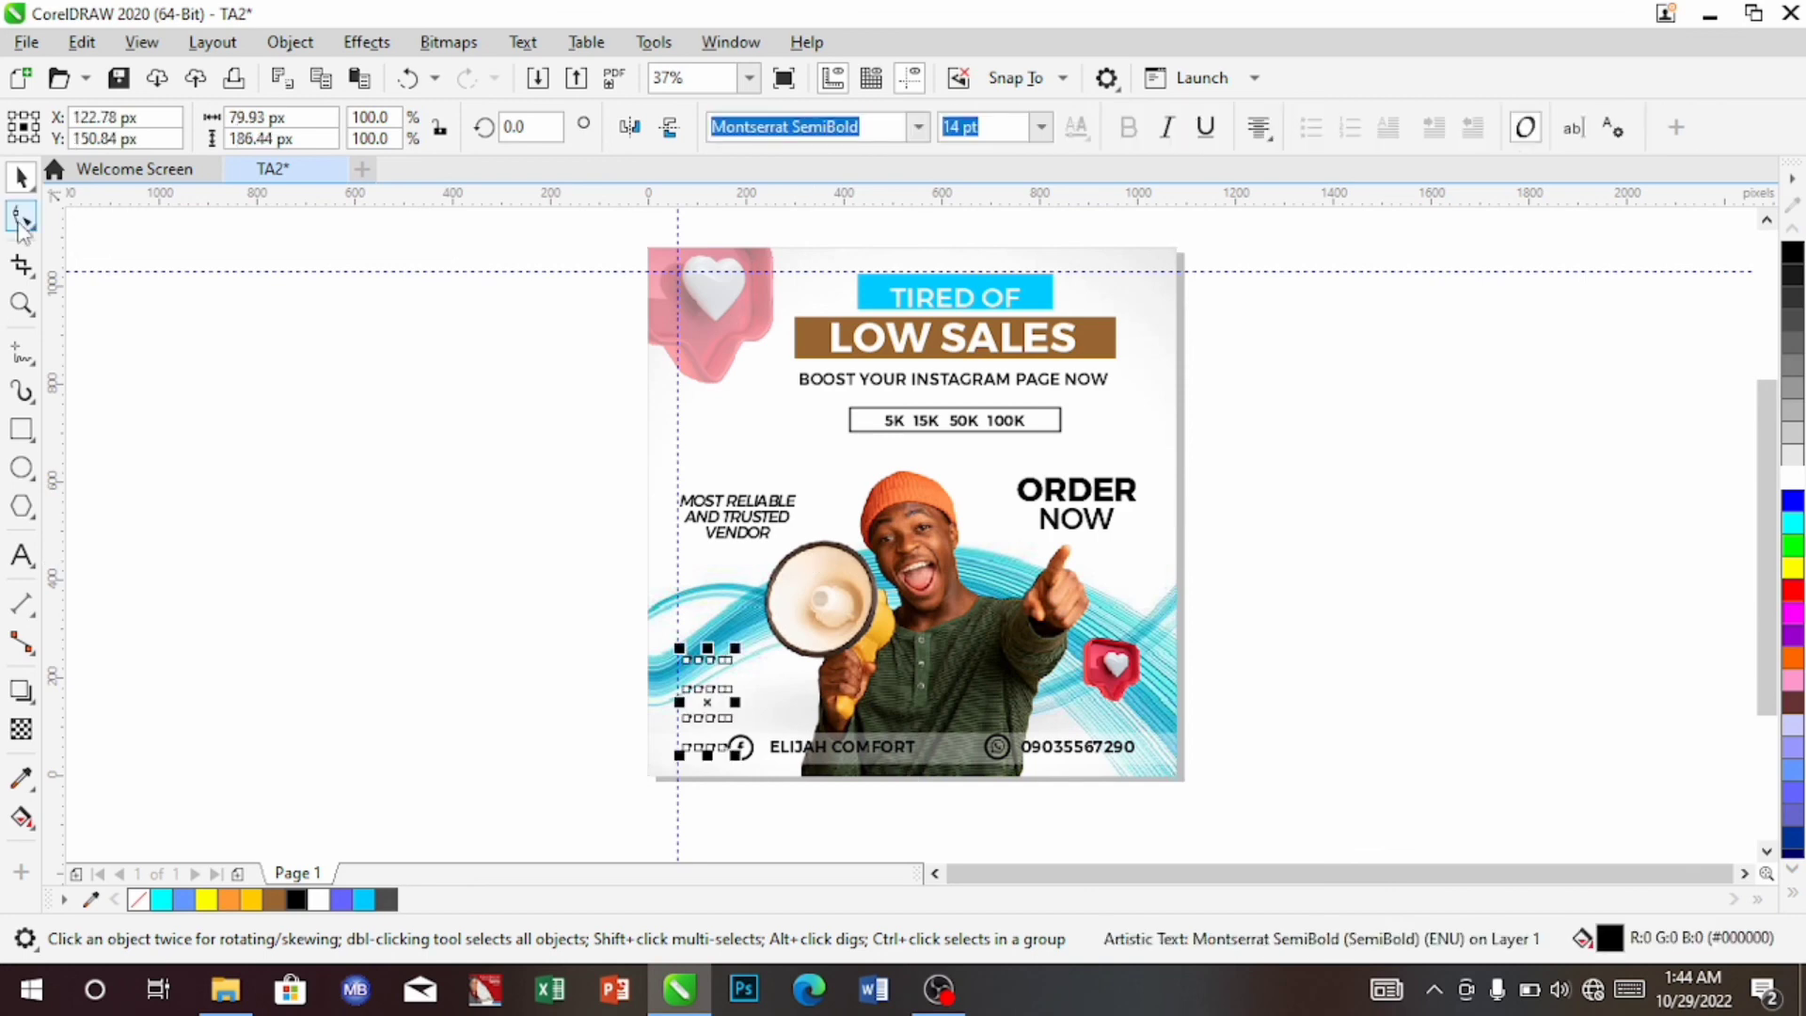
drag(674, 754, 679, 715)
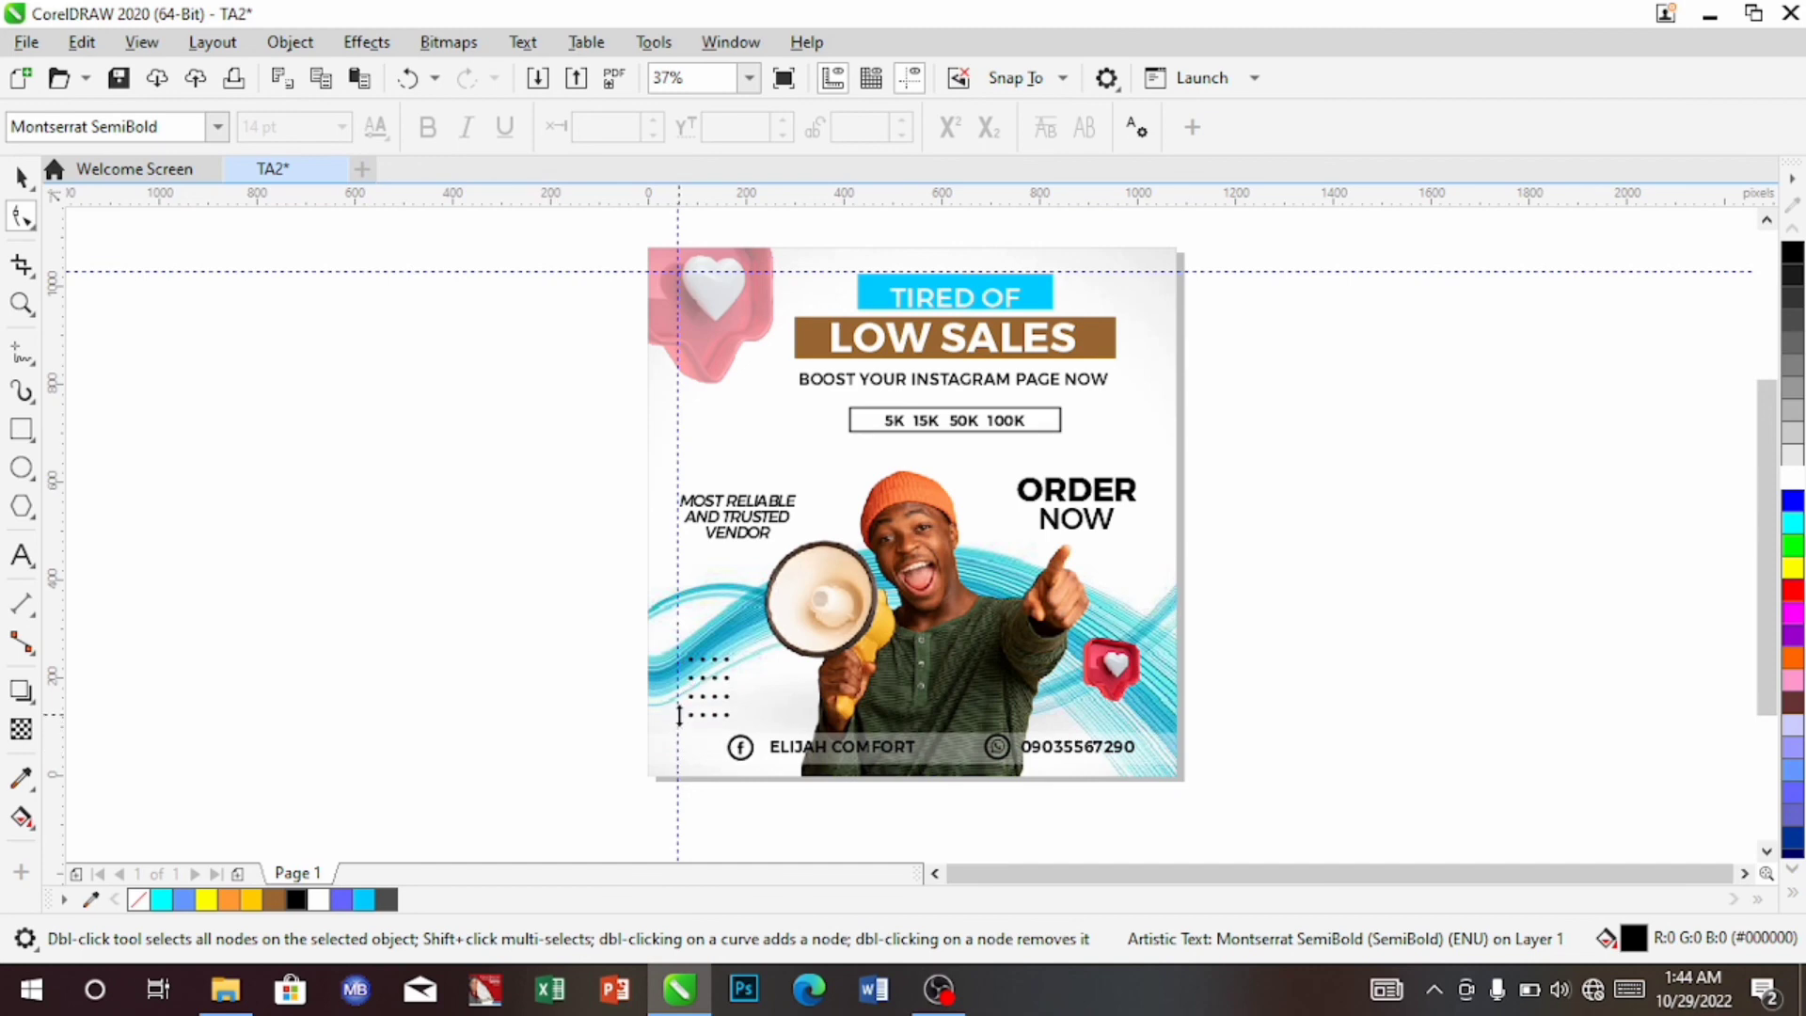
drag(679, 716, 680, 714)
click(472, 566)
key(space)
click(706, 685)
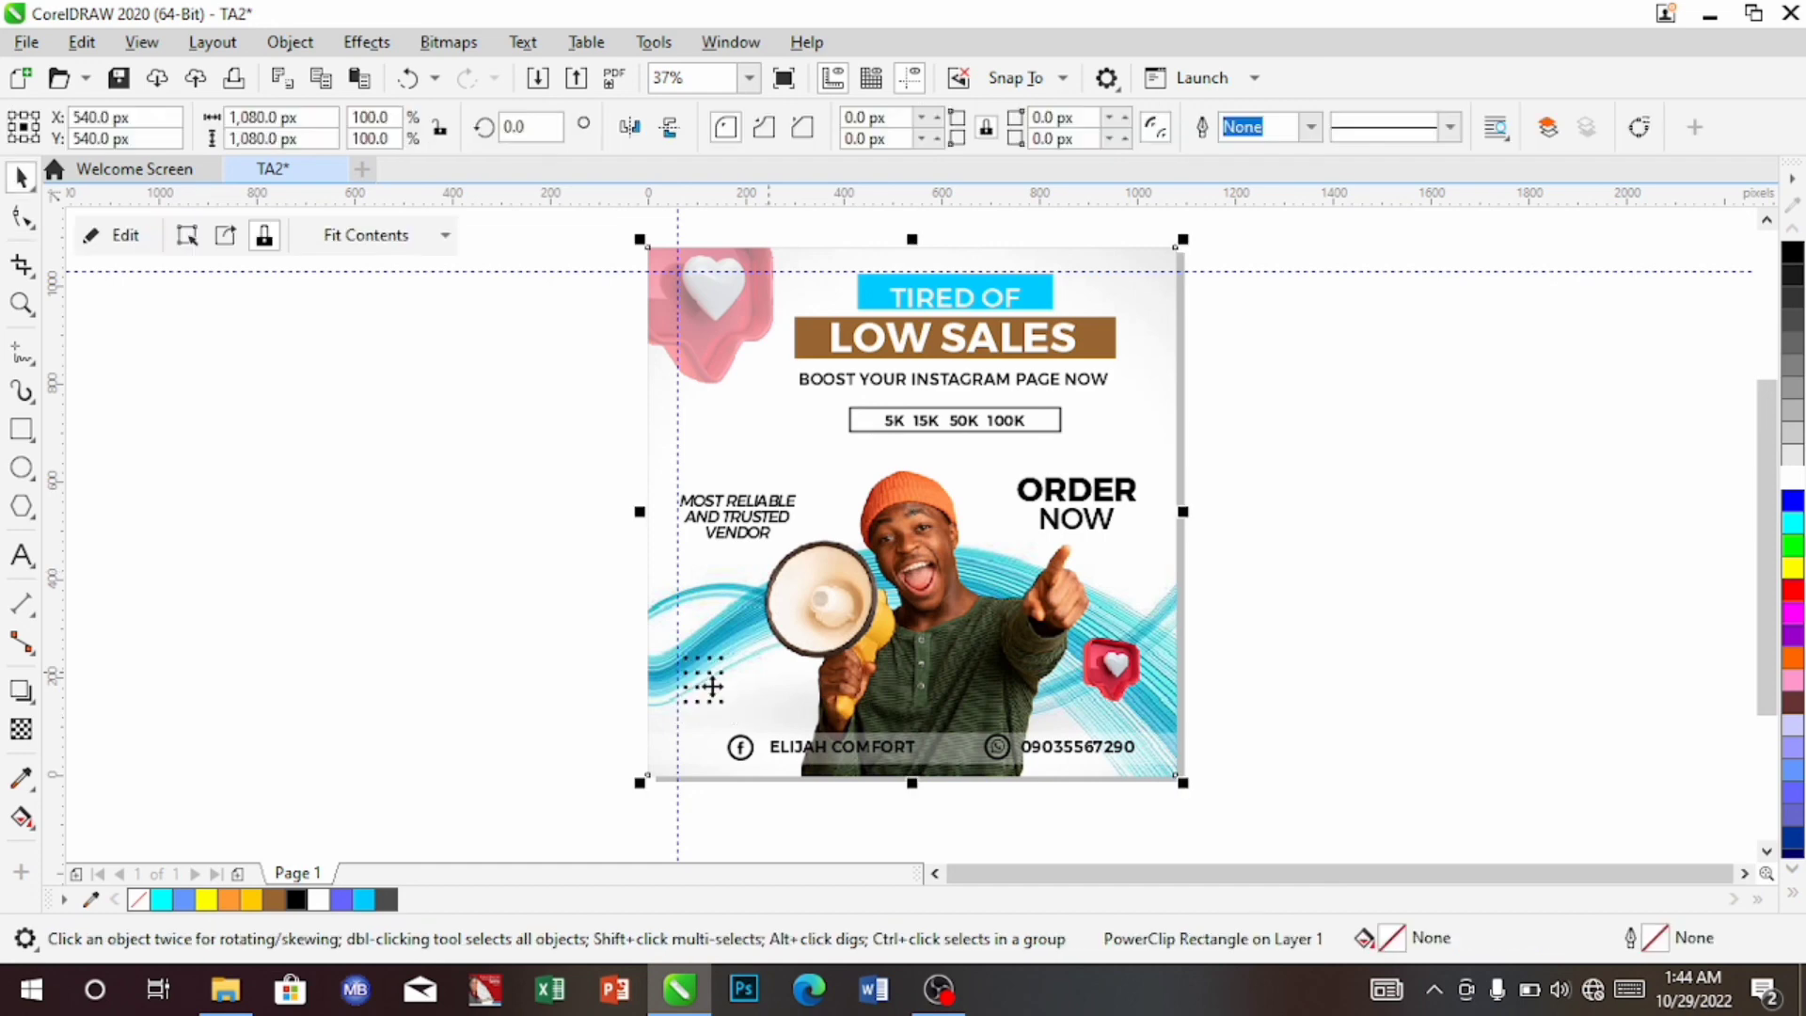
click(703, 683)
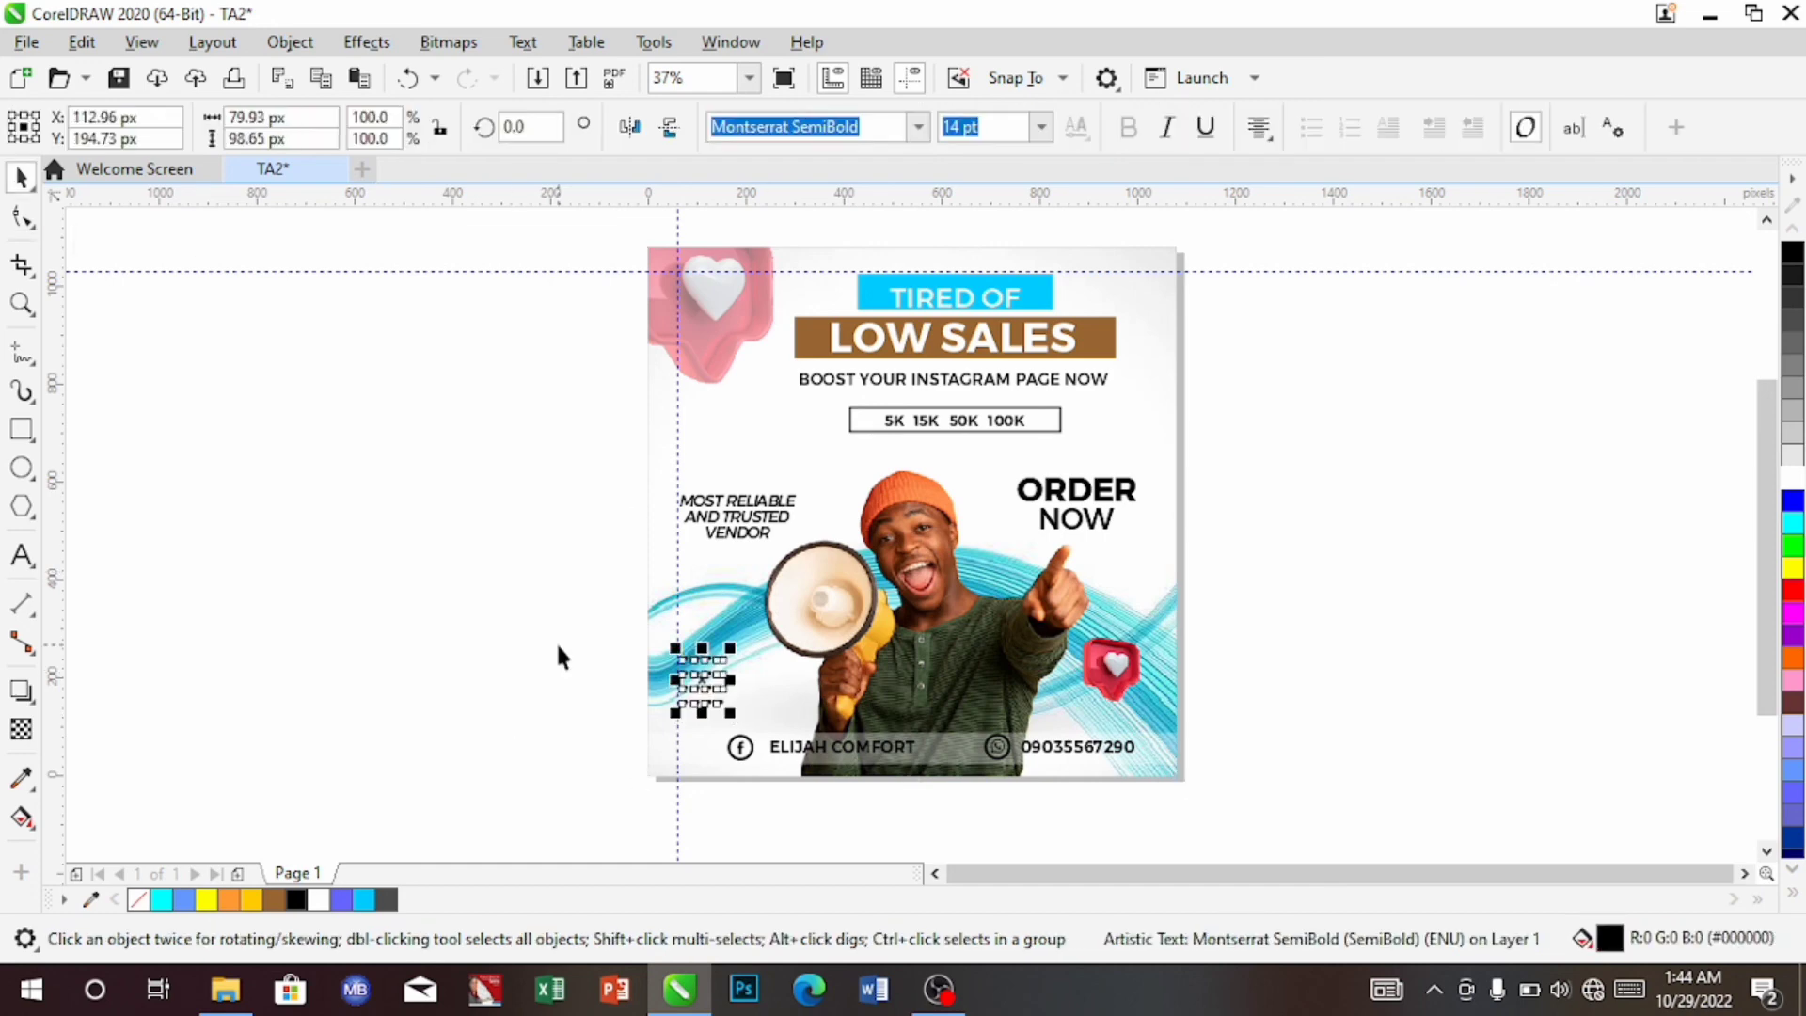
key(Right)
key(Up)
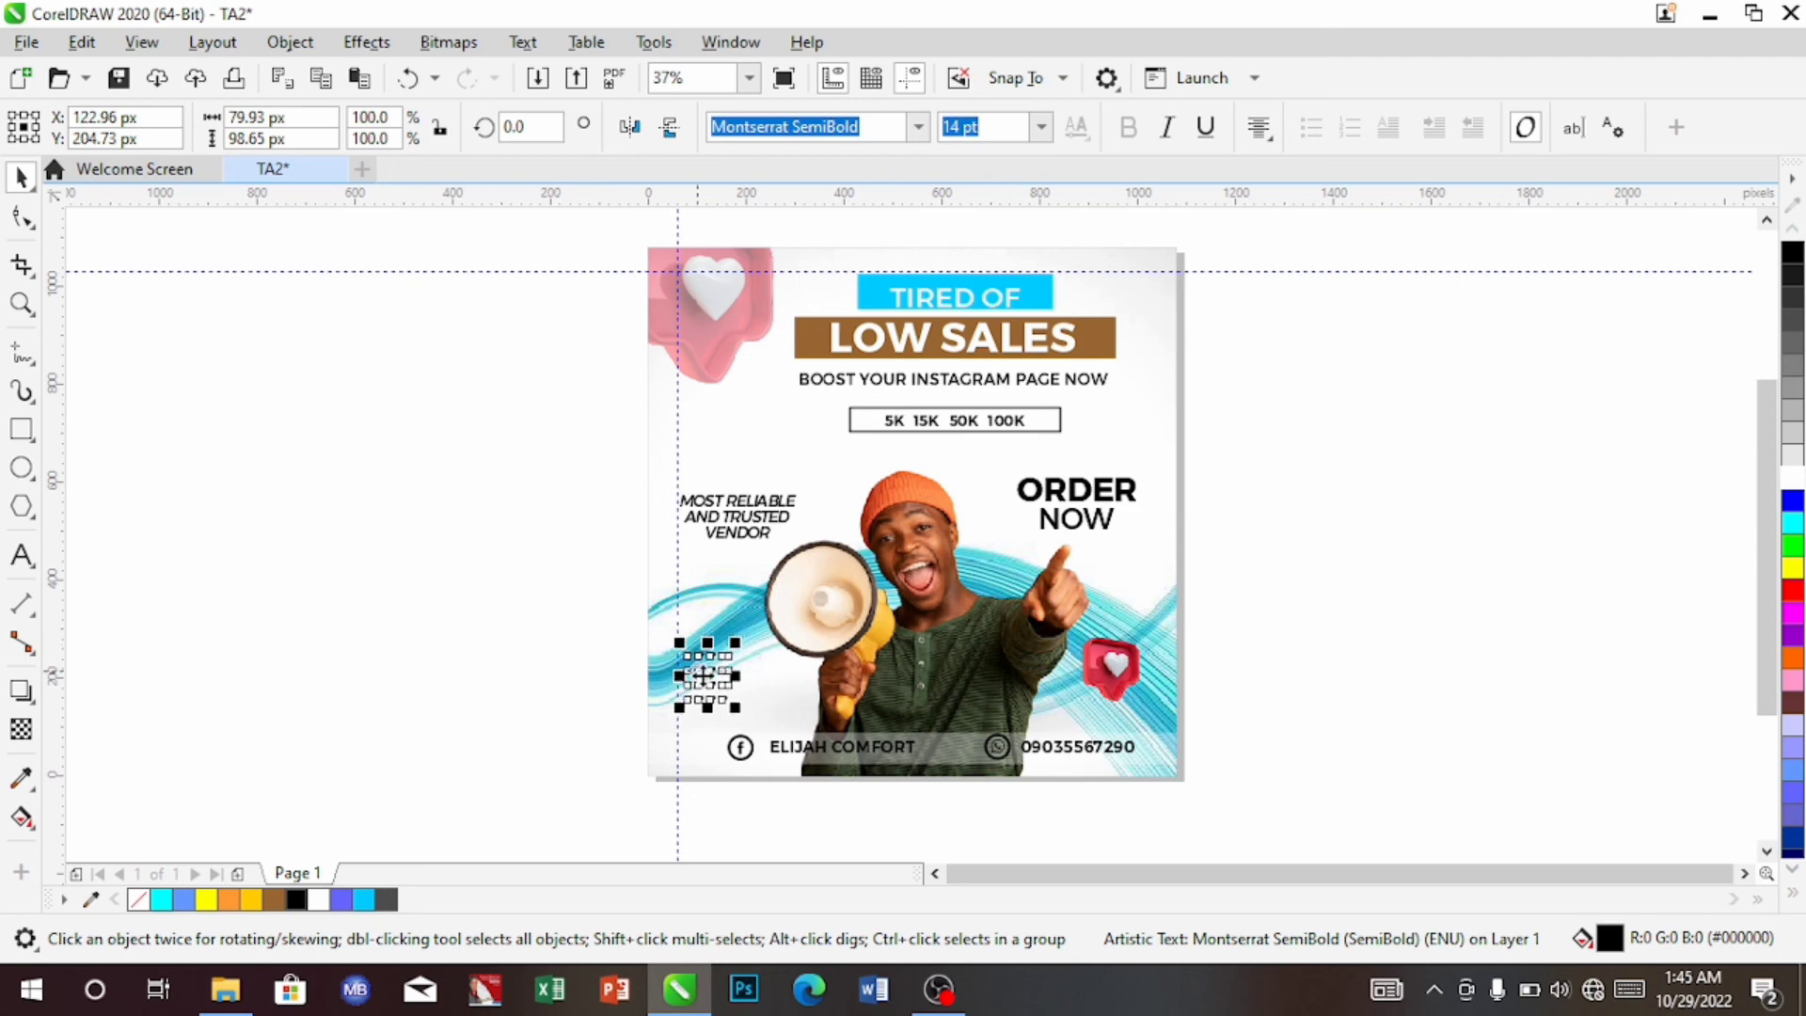
Drop a copy of the dot grid at the ad's upper right, beside the 5K 15K 50K 100K box
drag(704, 675, 1136, 418)
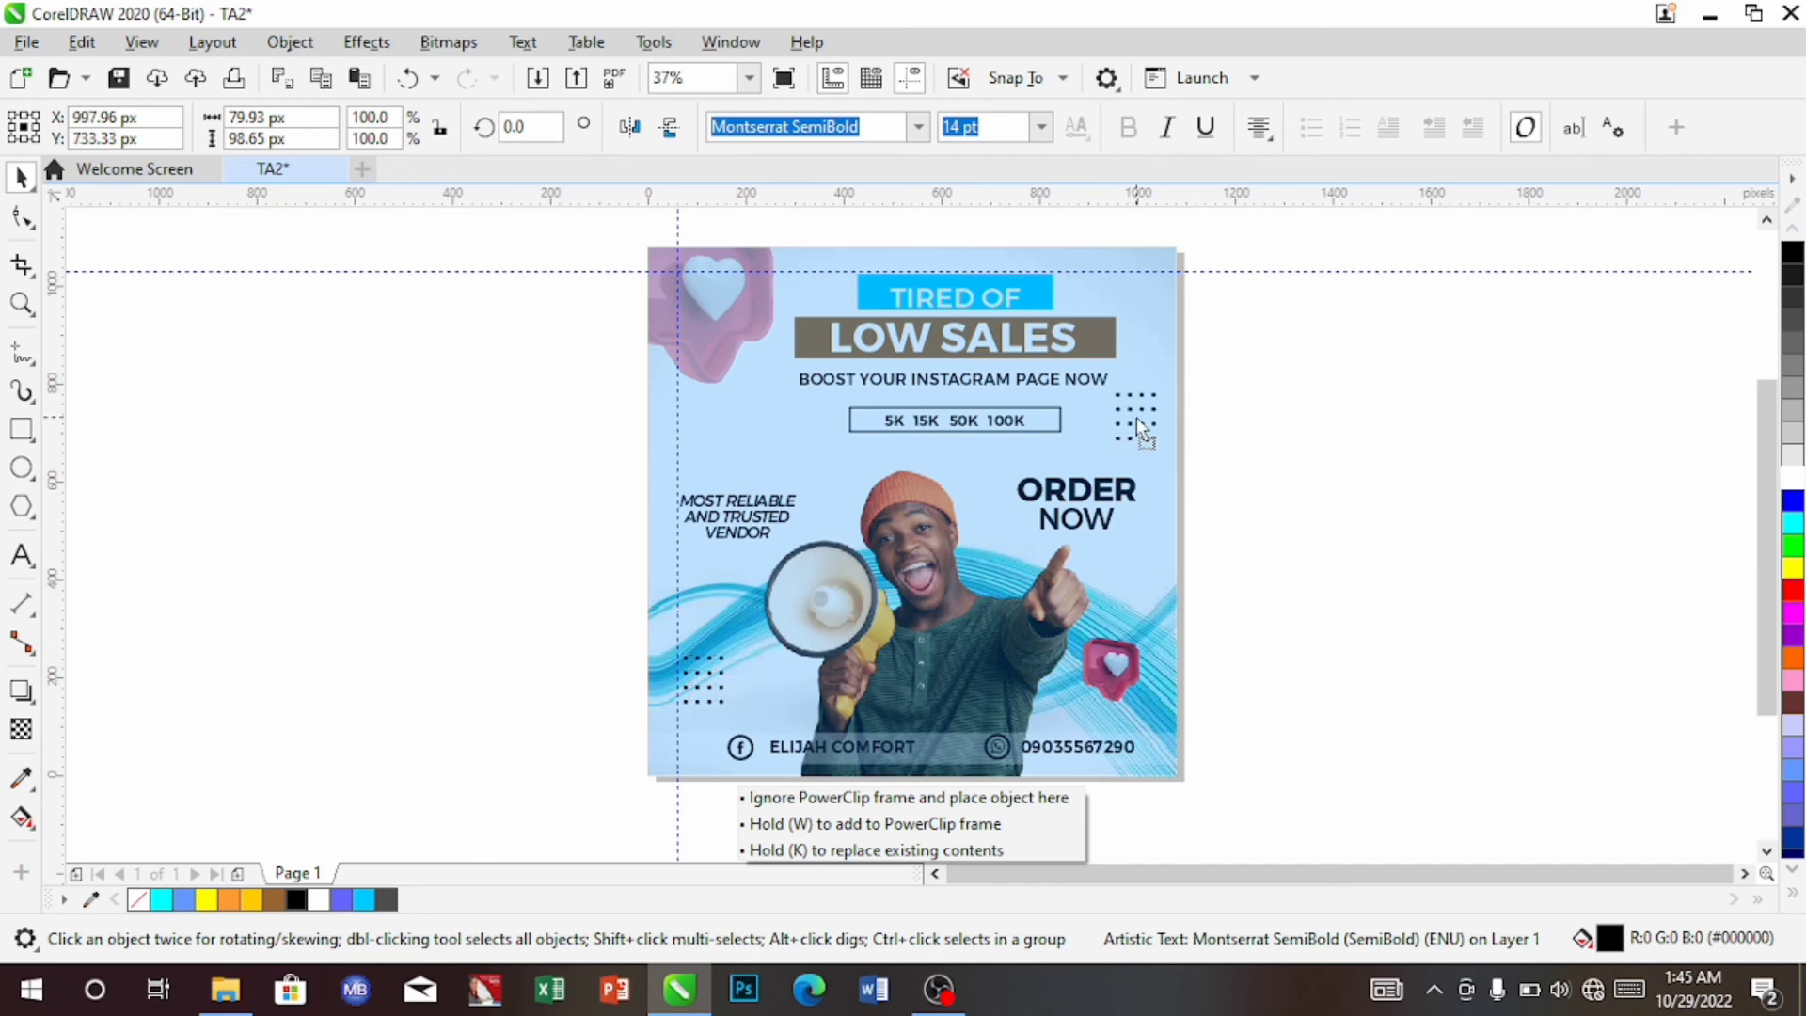
drag(1137, 423, 1132, 419)
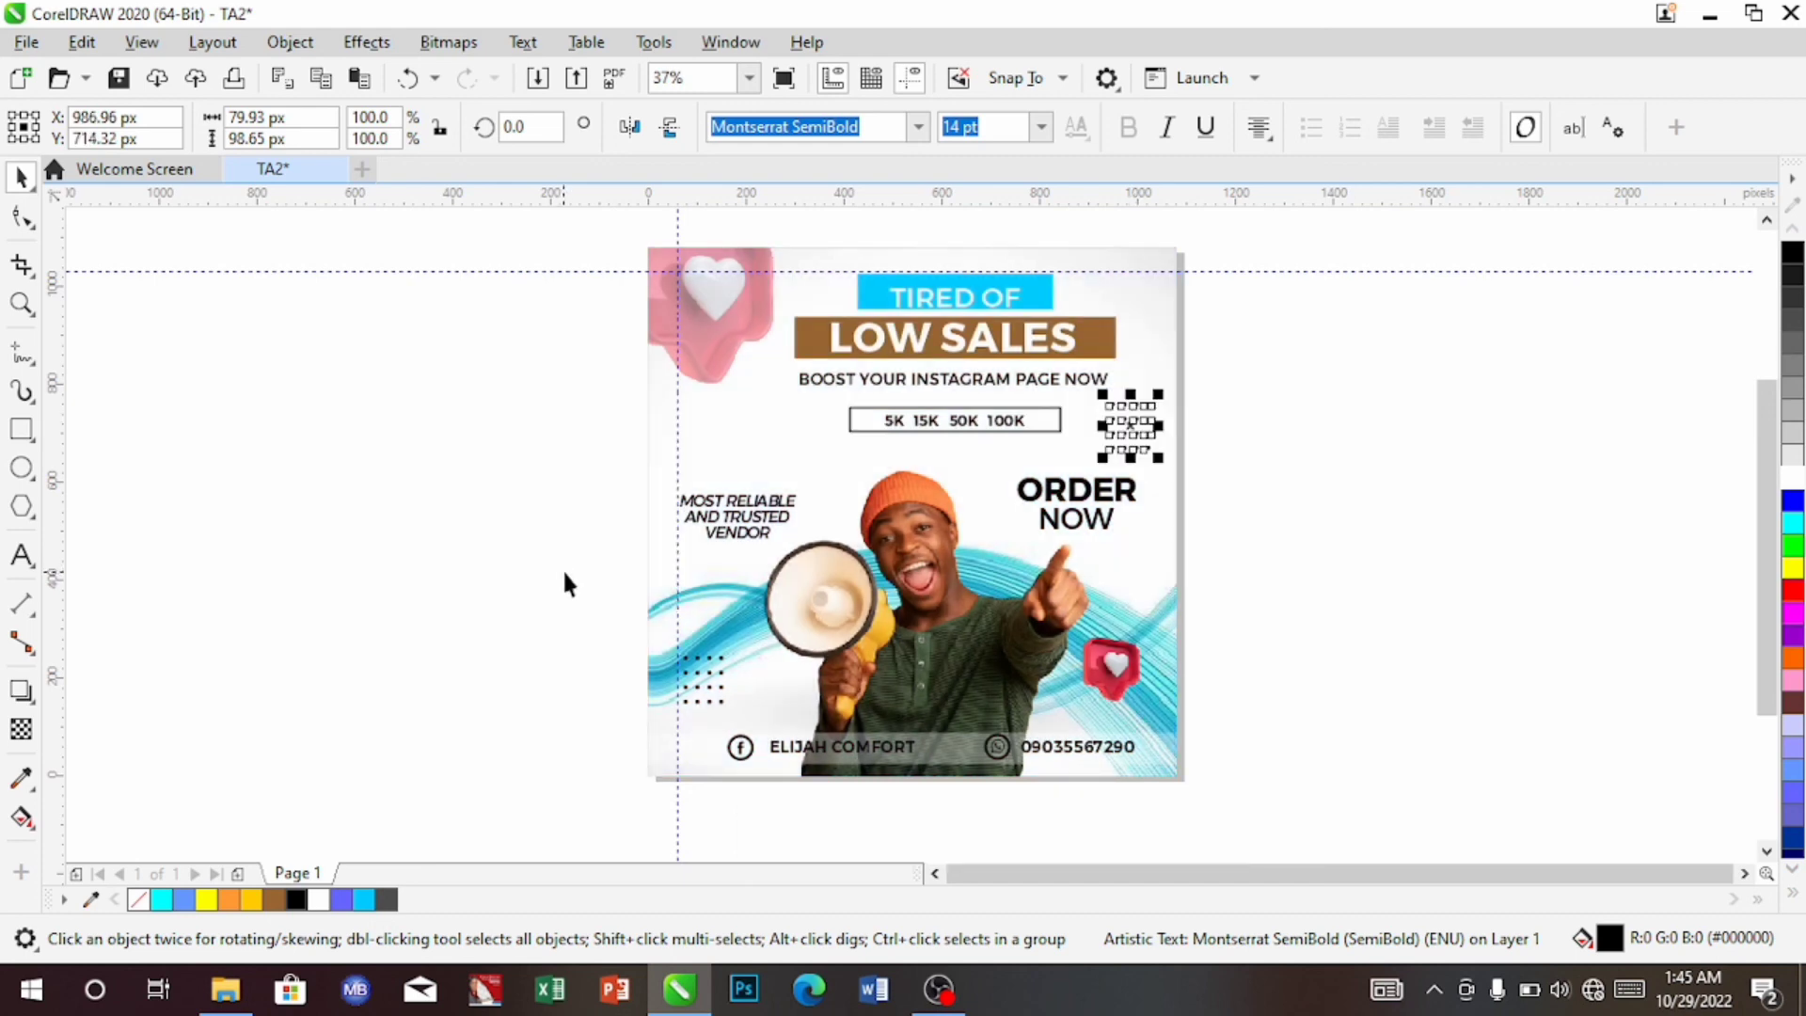
click(761, 440)
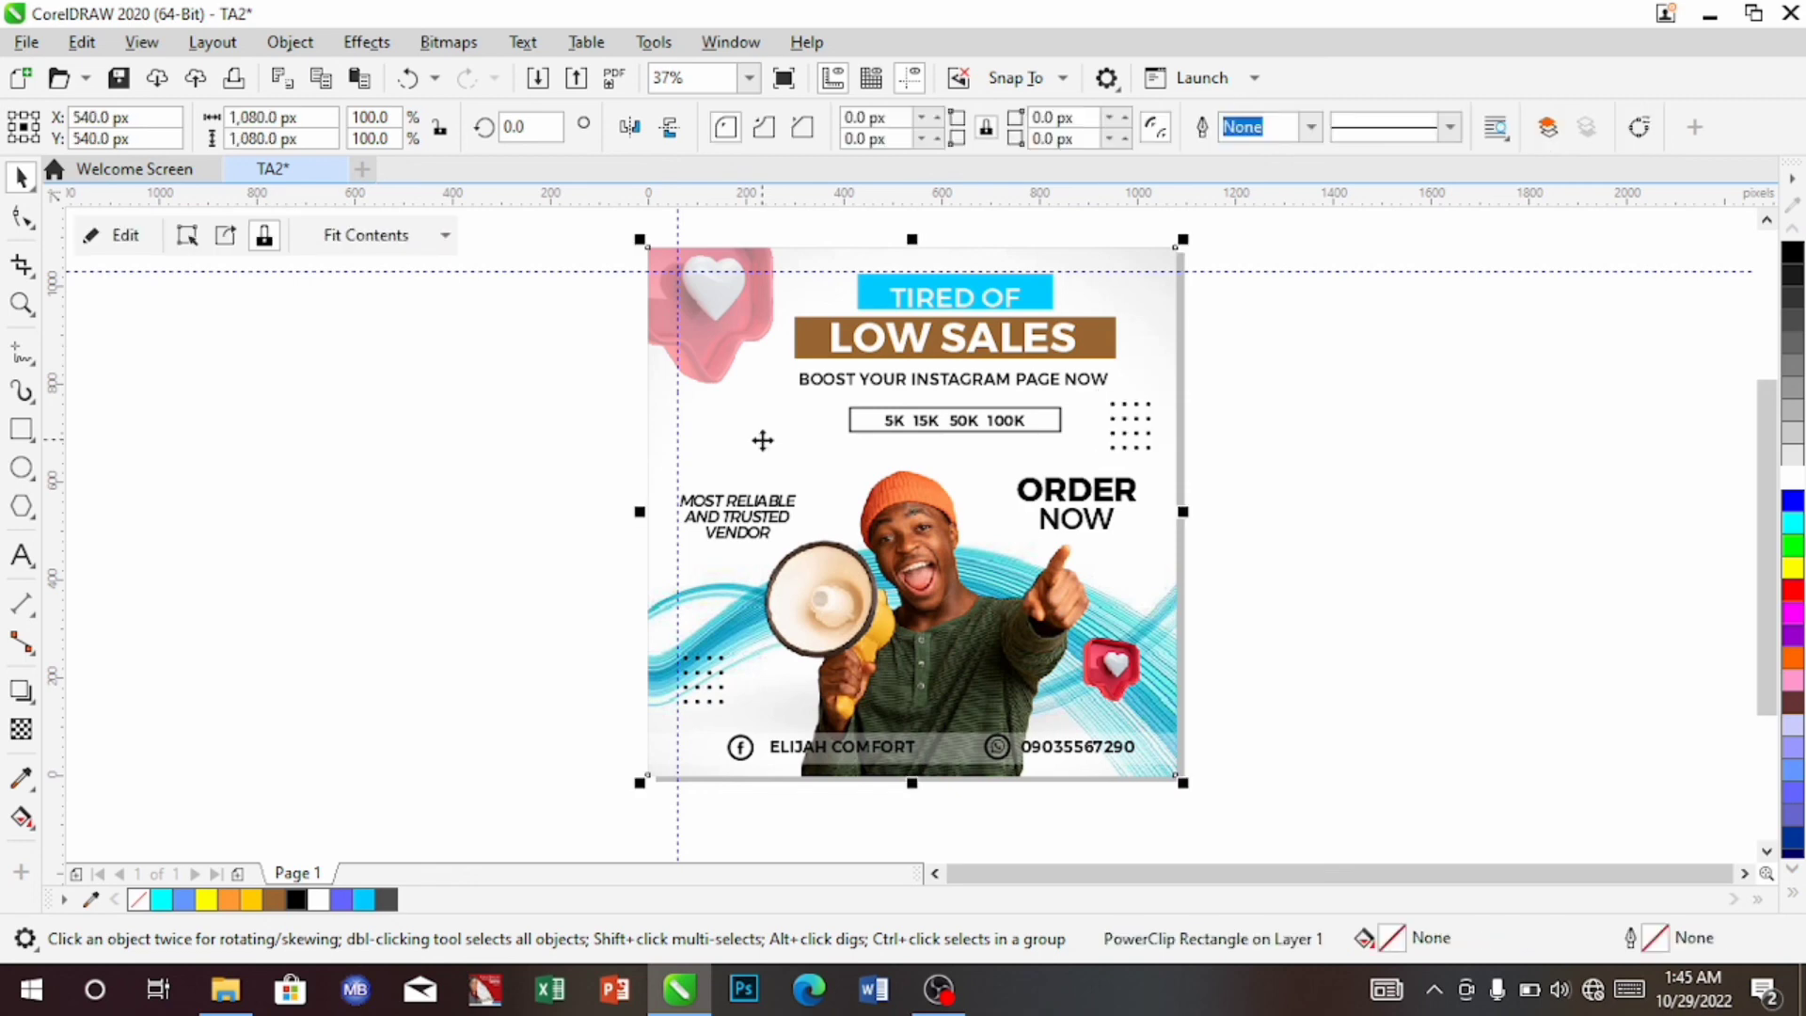
Nudge the BOOST YOUR INSTAGRAM PAGE NOW tagline and the LOW SALES banner slightly down
ctrl+click(1043, 384)
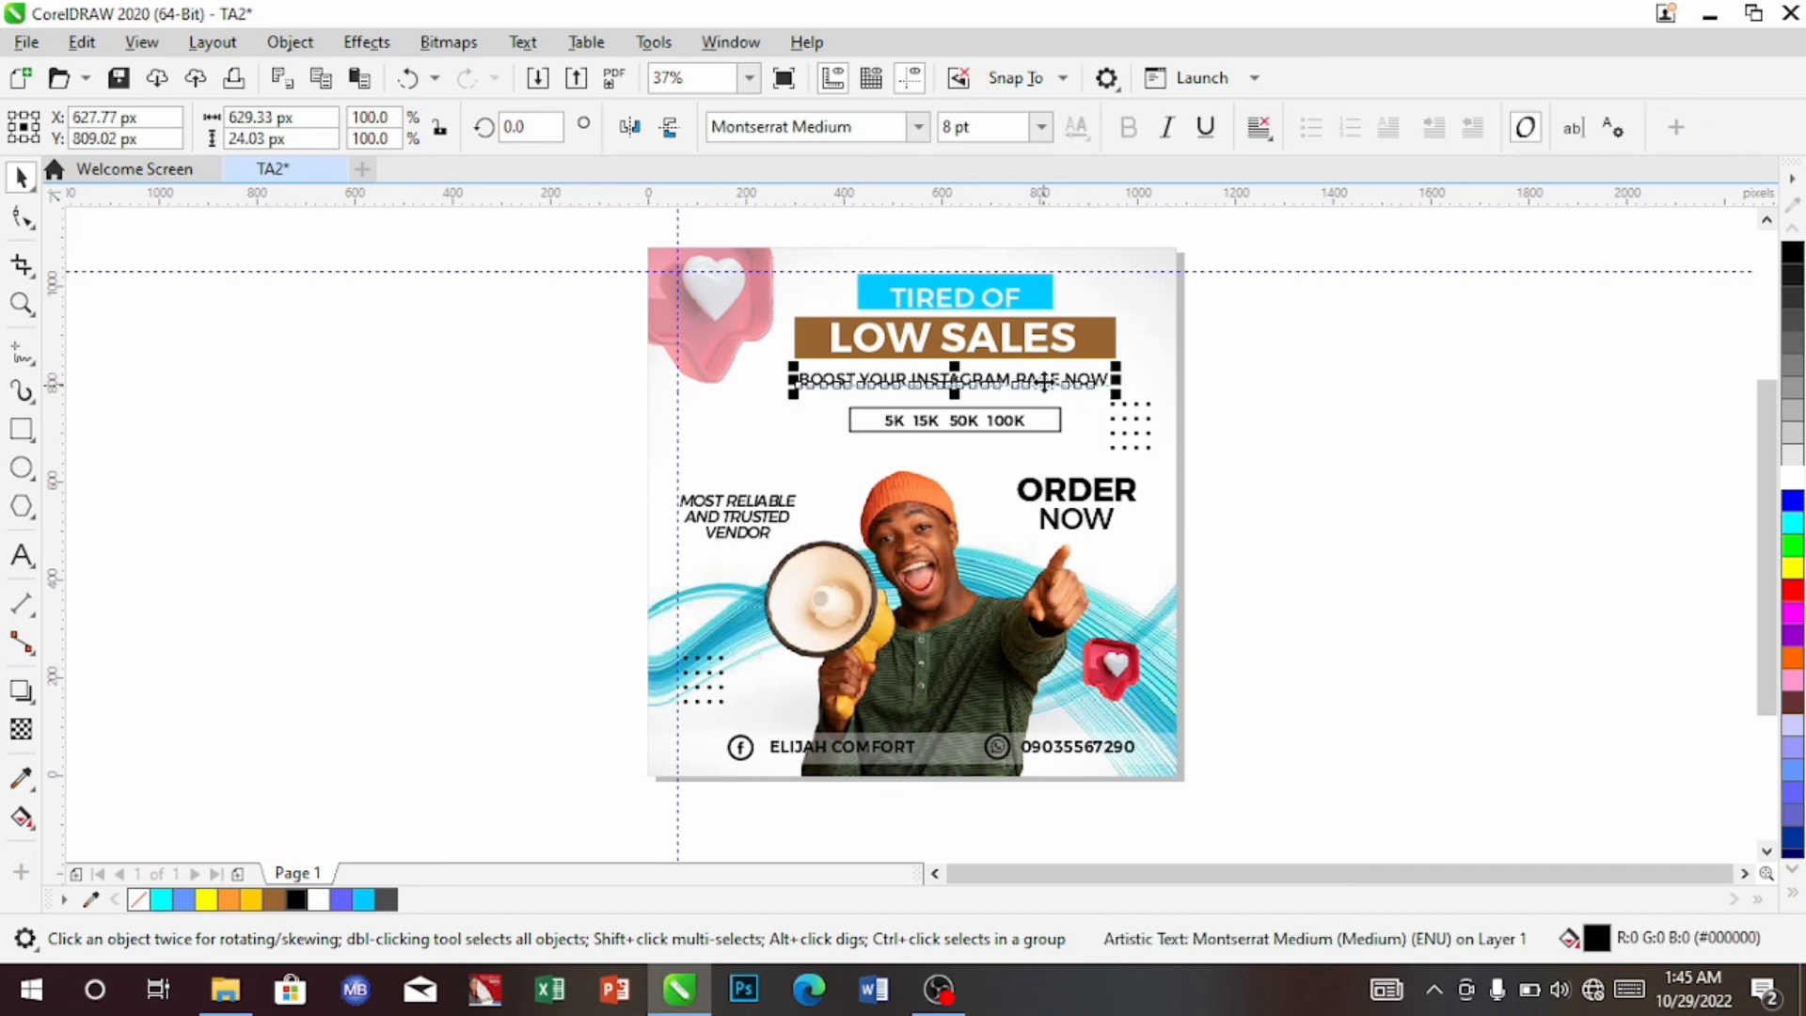
key(Down)
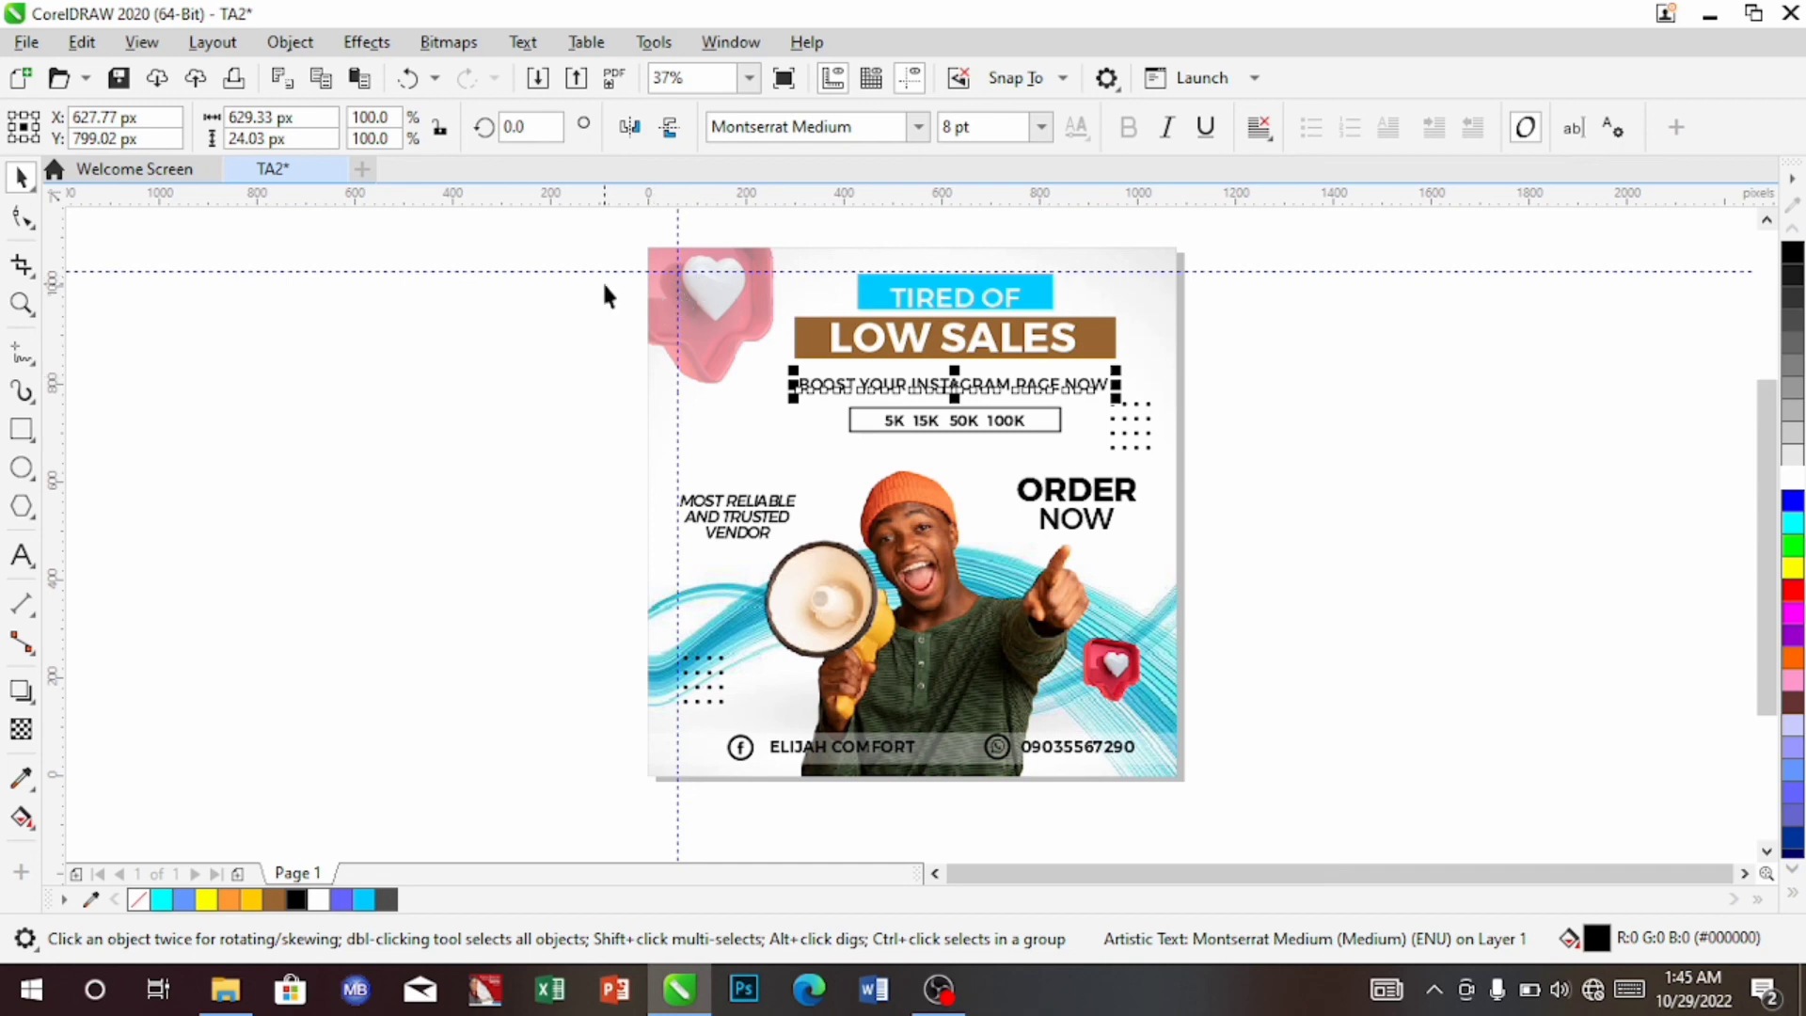
drag(604, 286, 1159, 370)
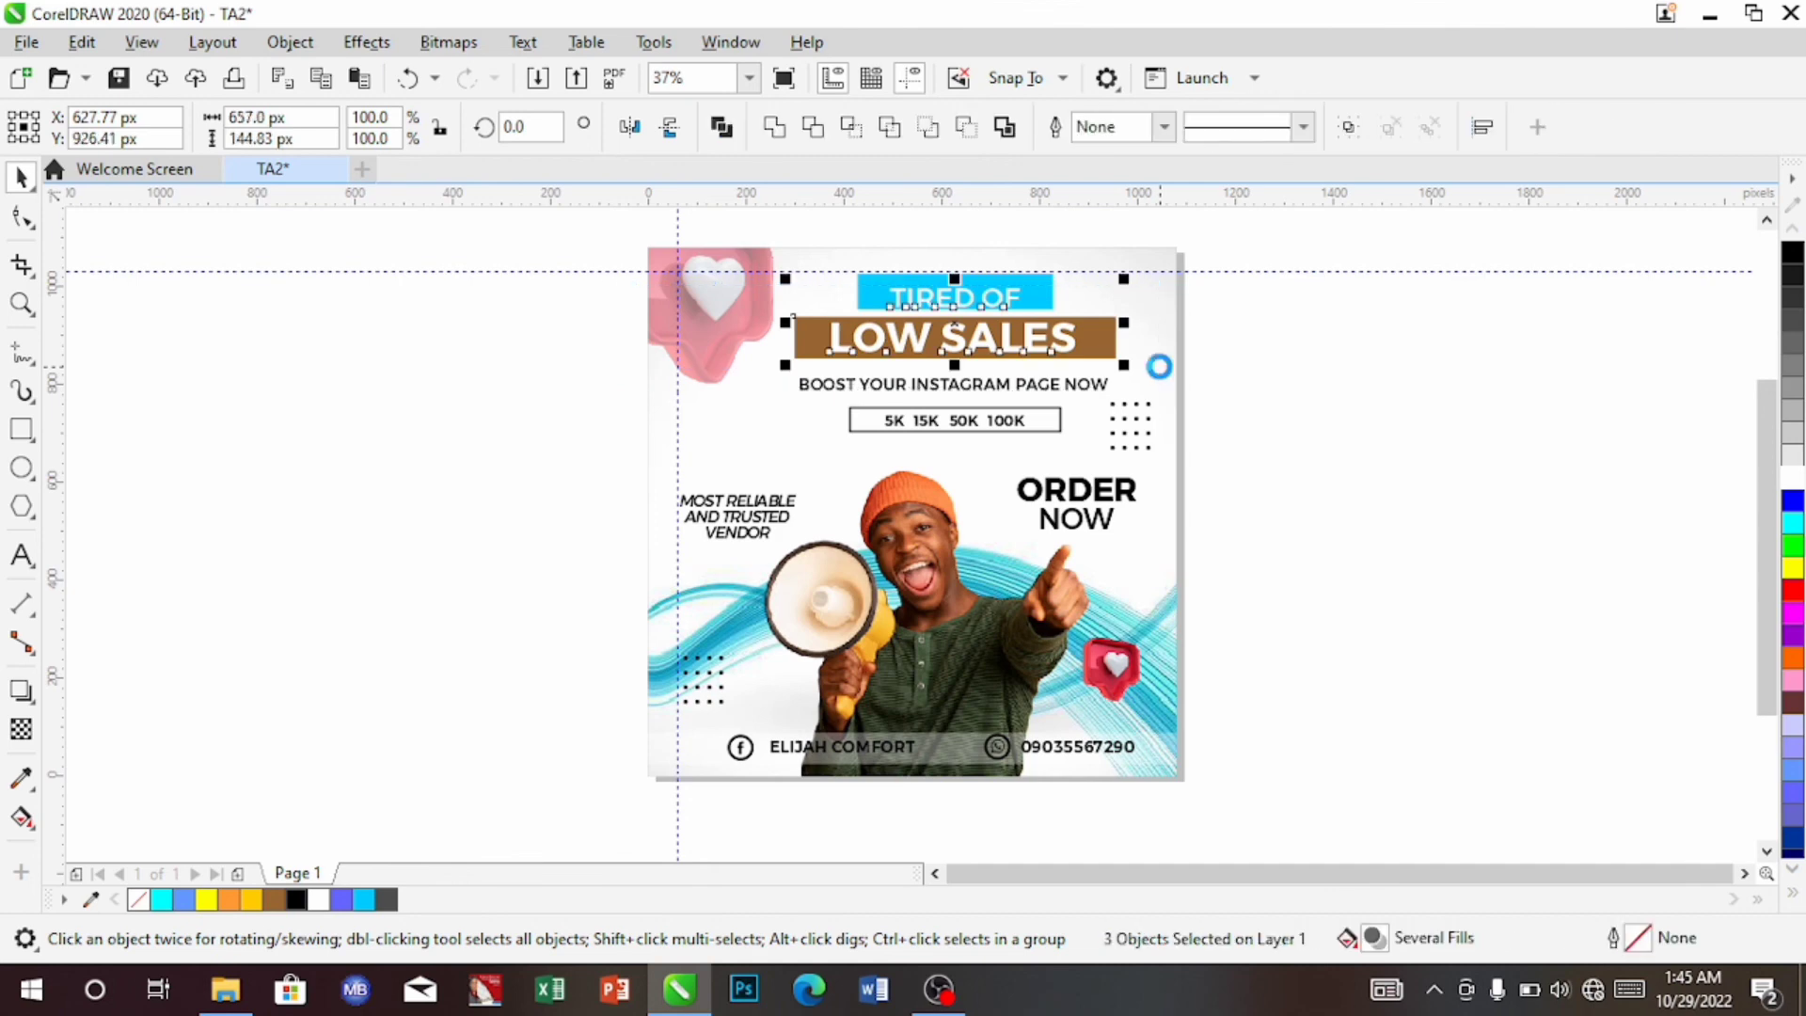
key(Down)
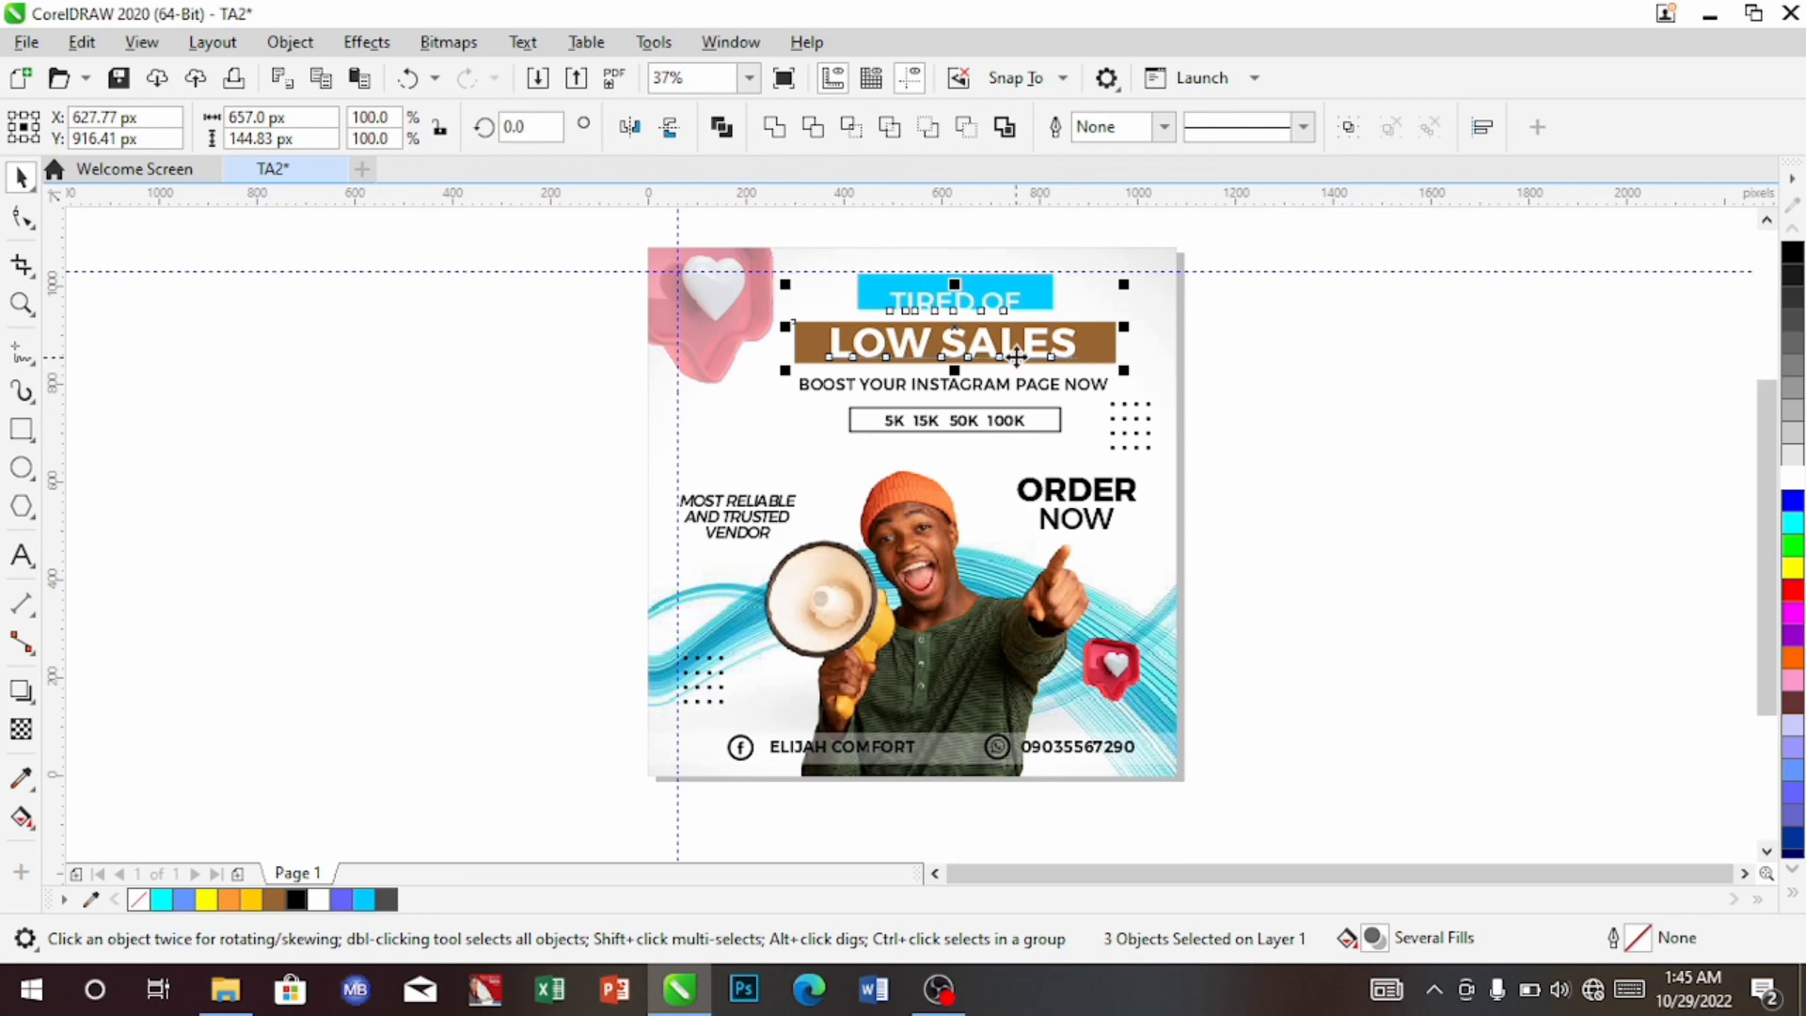
key(ctrl+z)
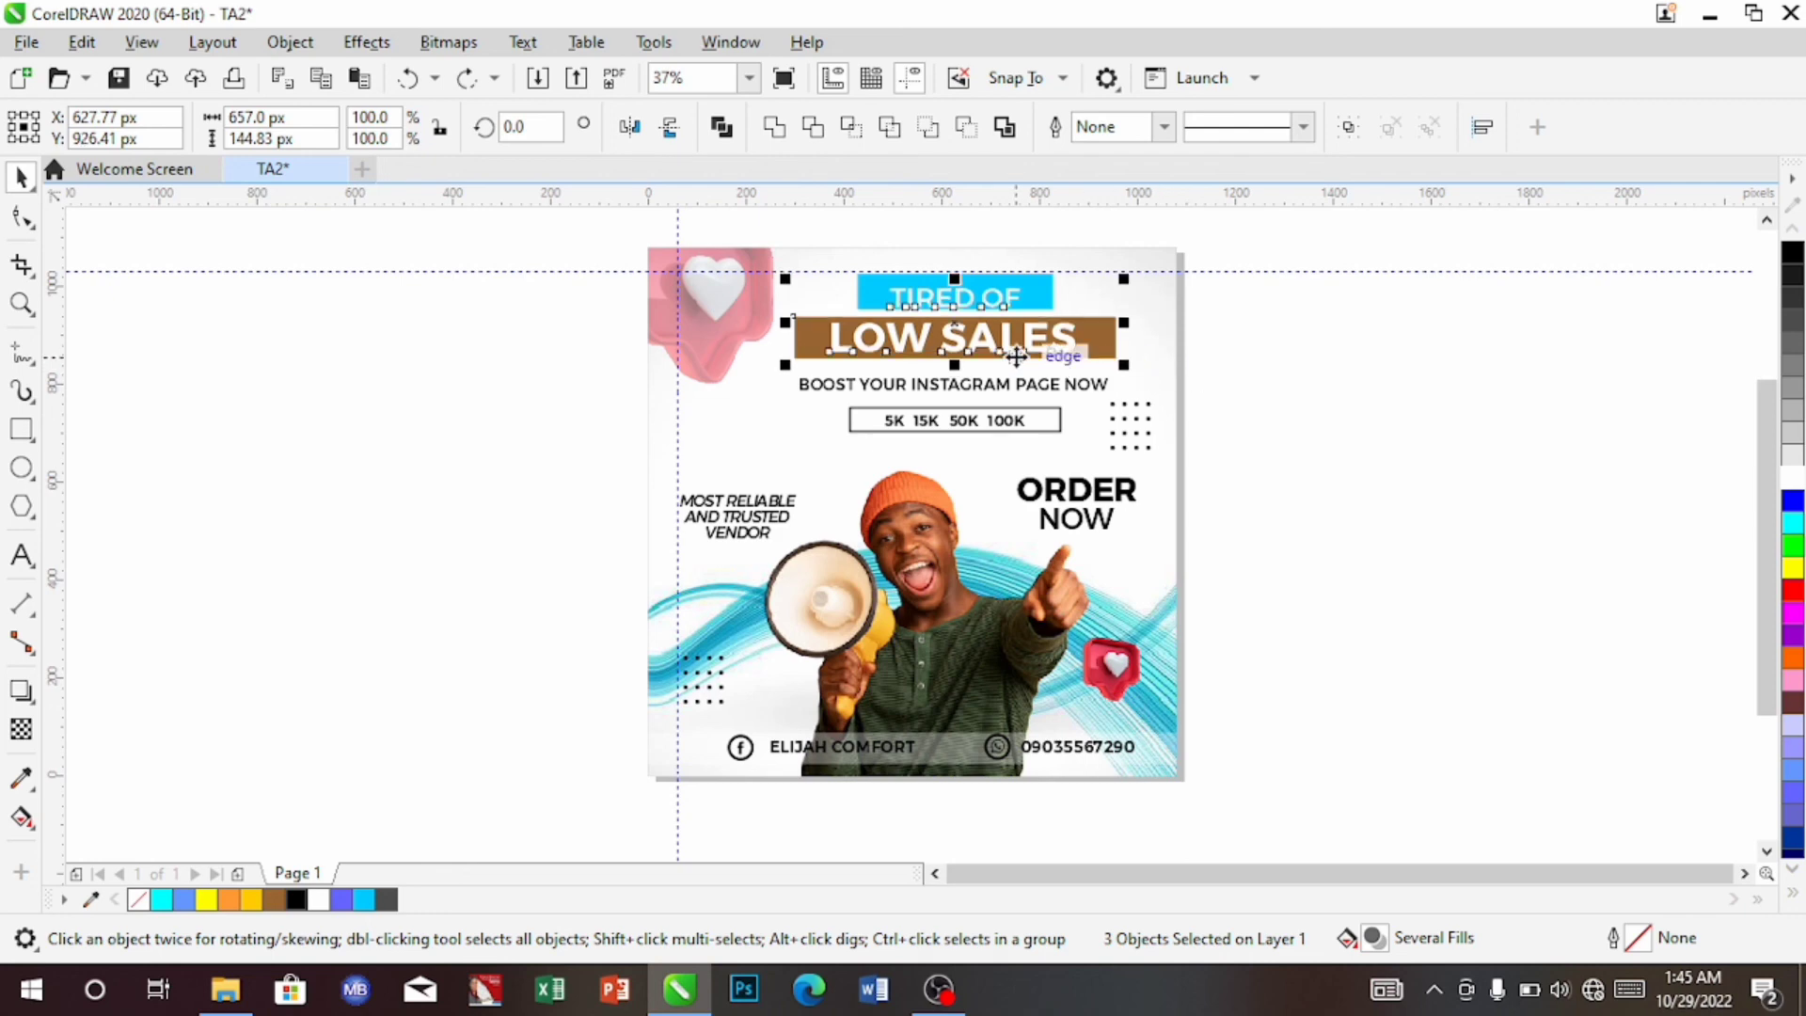
click(520, 363)
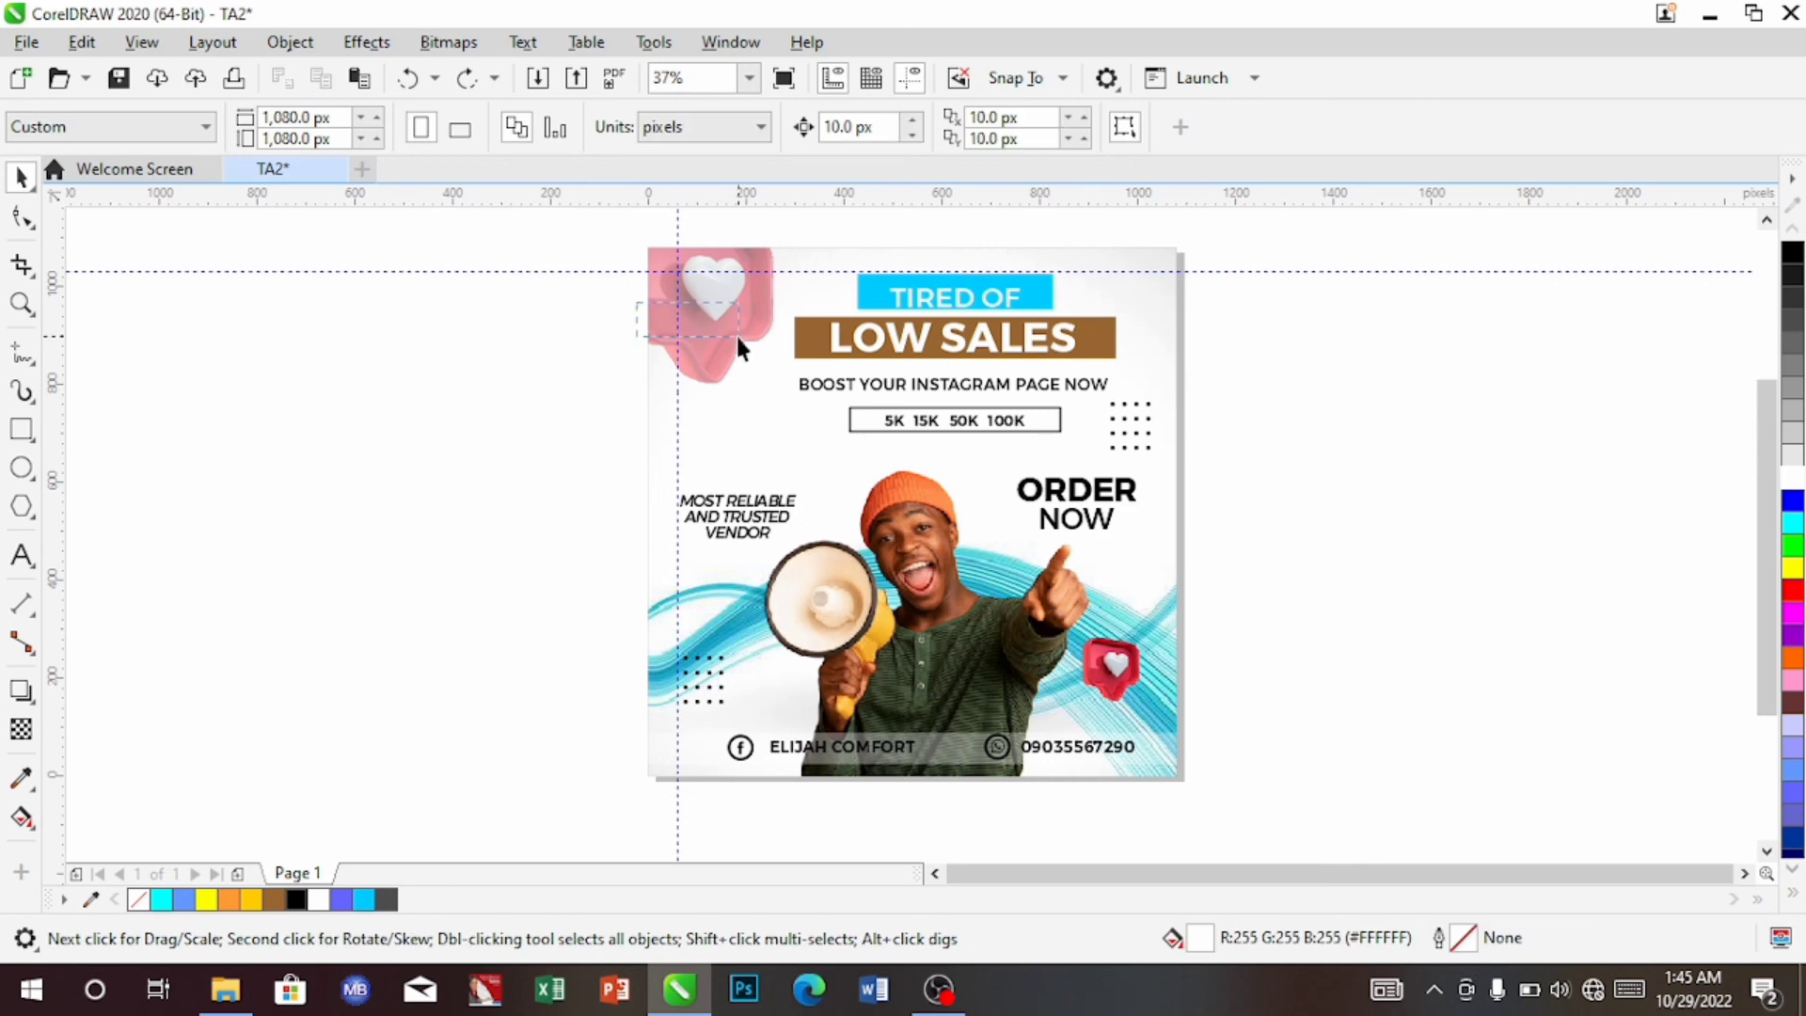
drag(821, 352, 1143, 358)
key(Down)
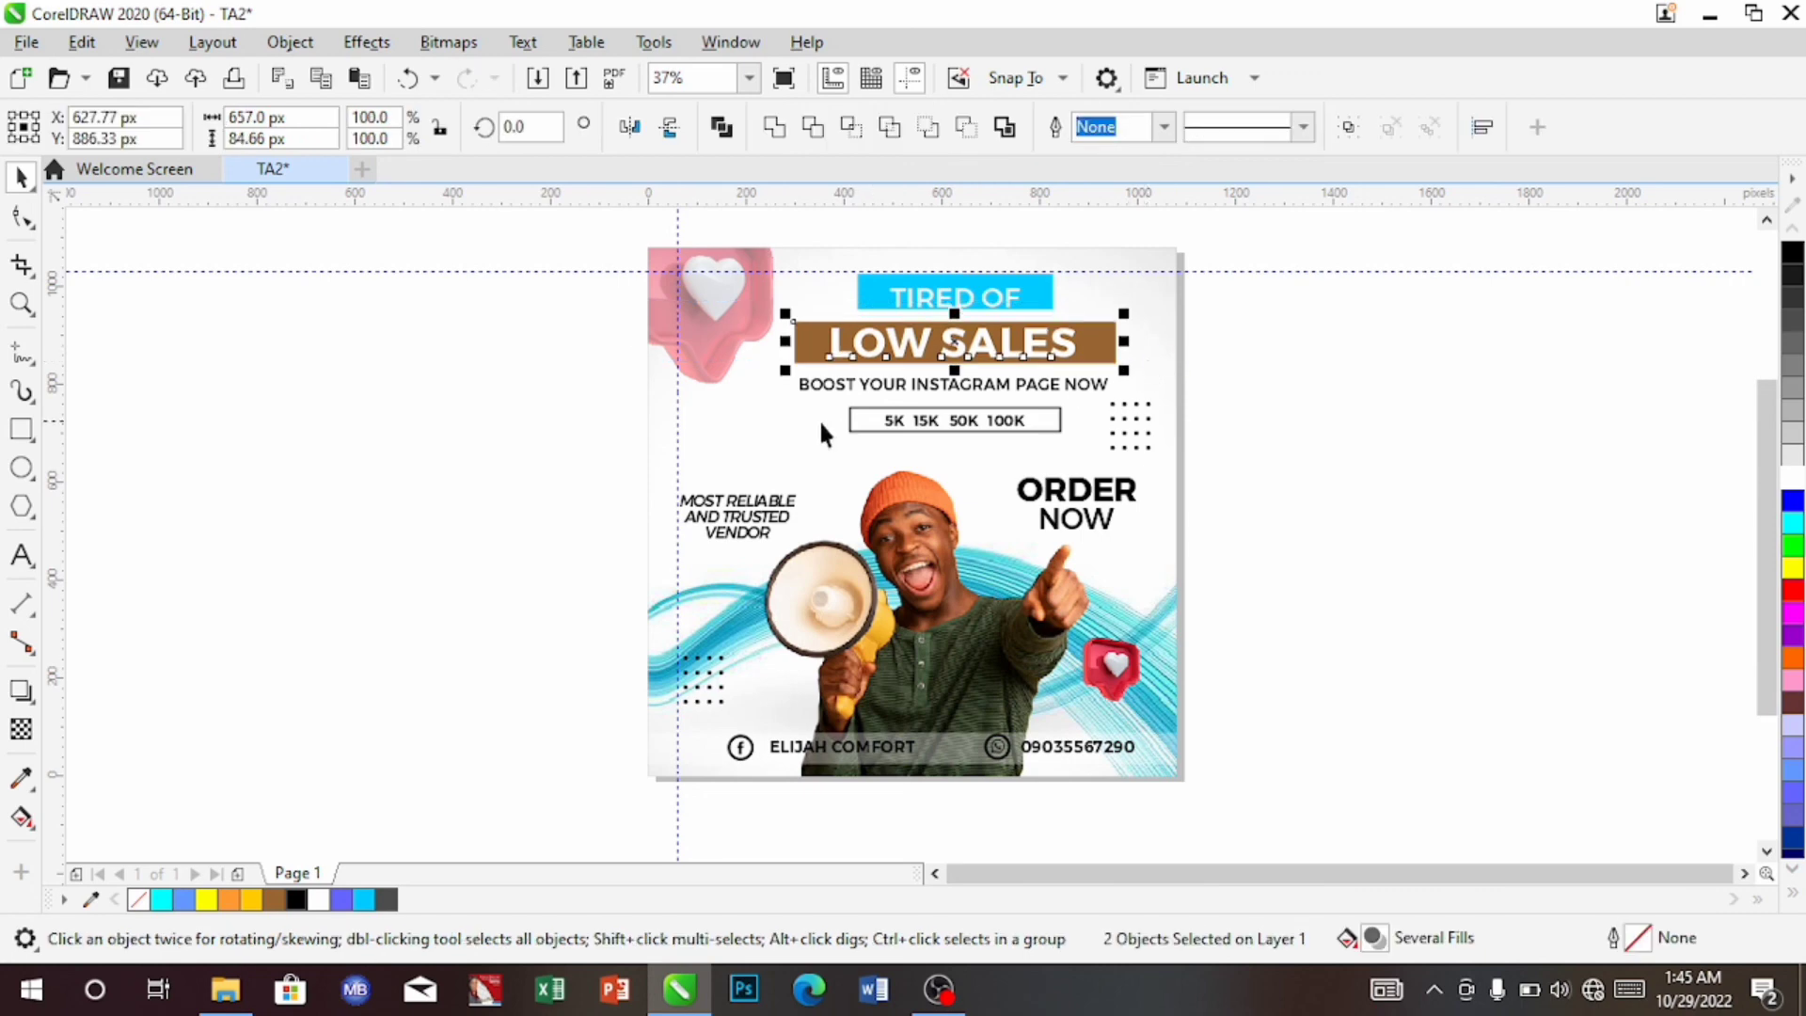
click(440, 416)
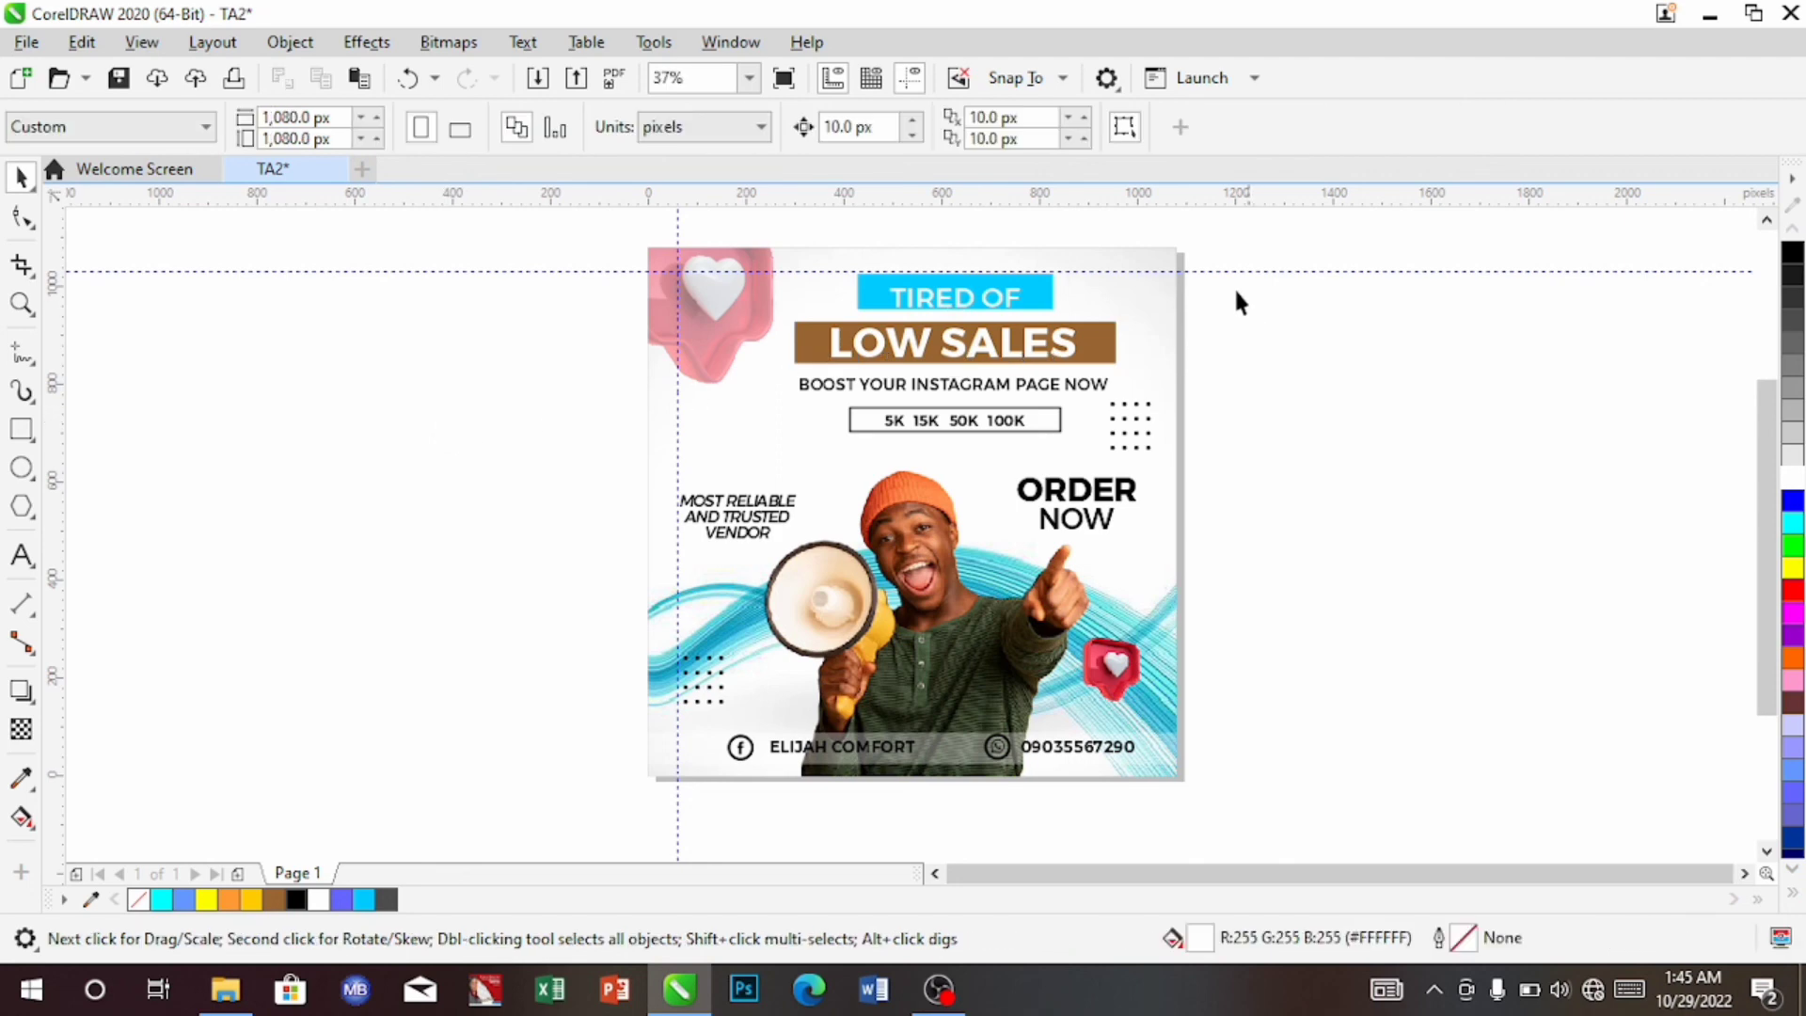
Adjust the cyan TIRED OF rectangle's height to about 68 px
click(1044, 310)
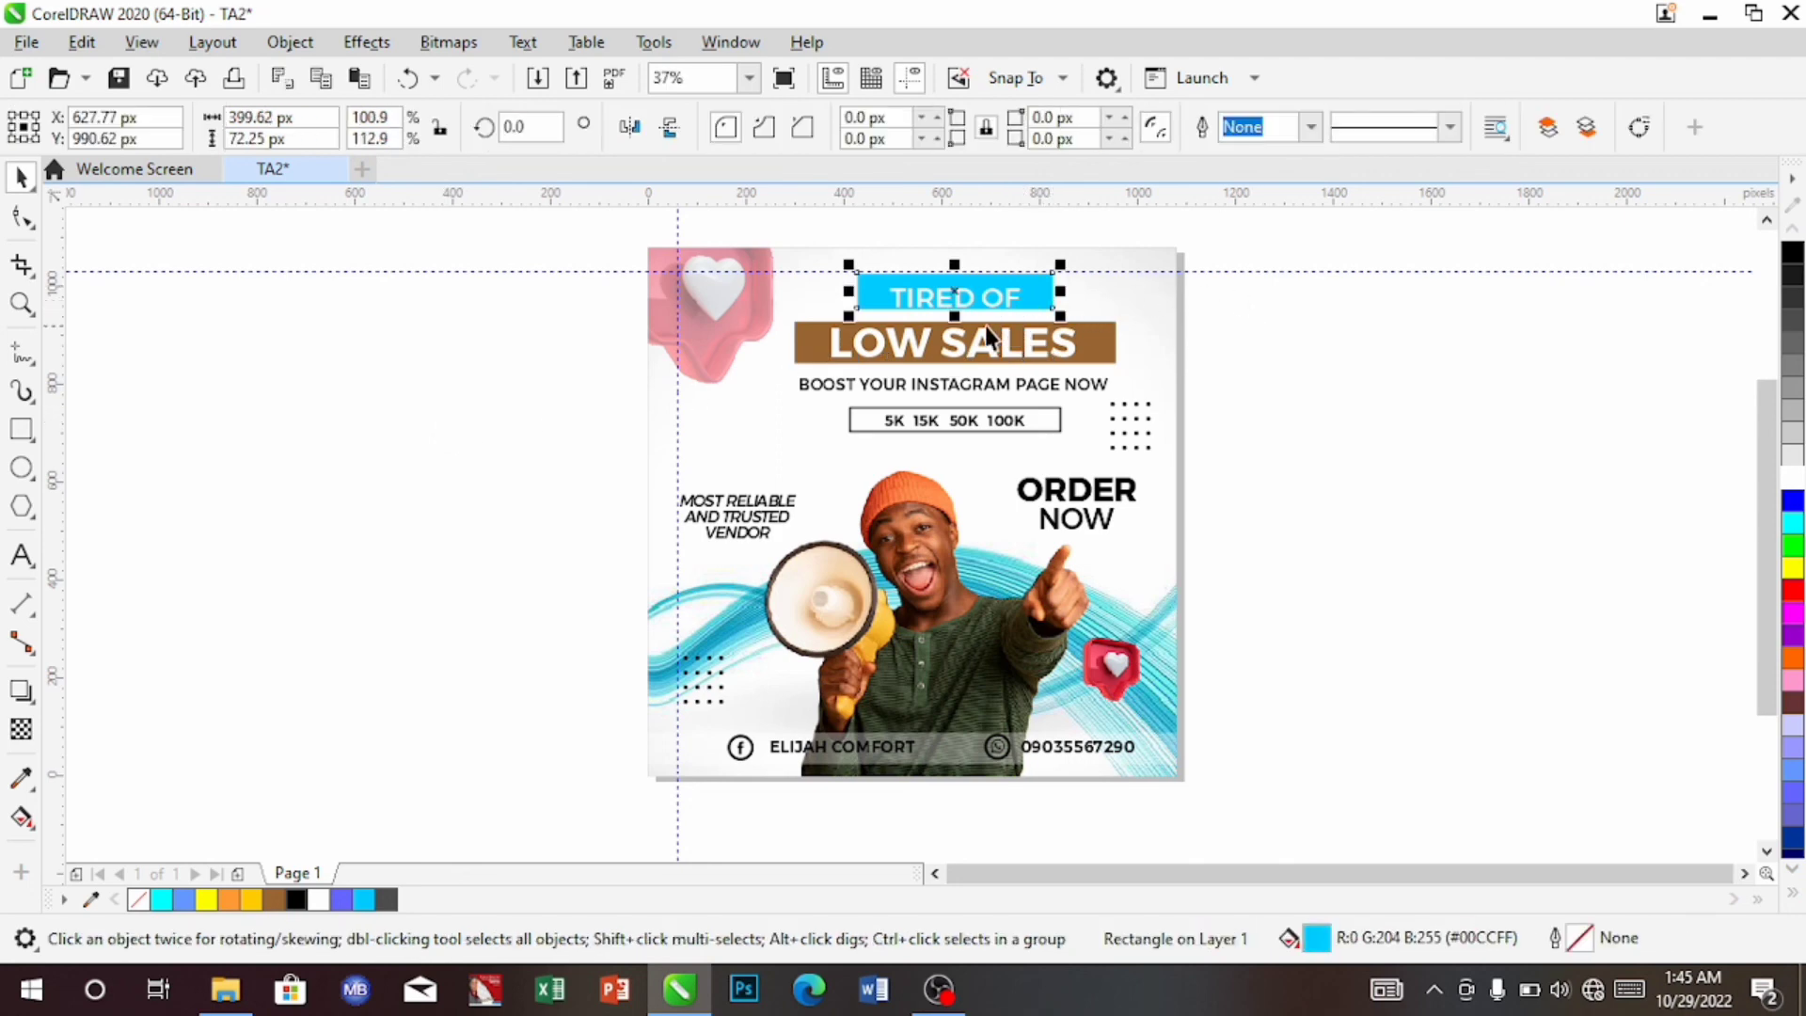
drag(954, 317, 965, 327)
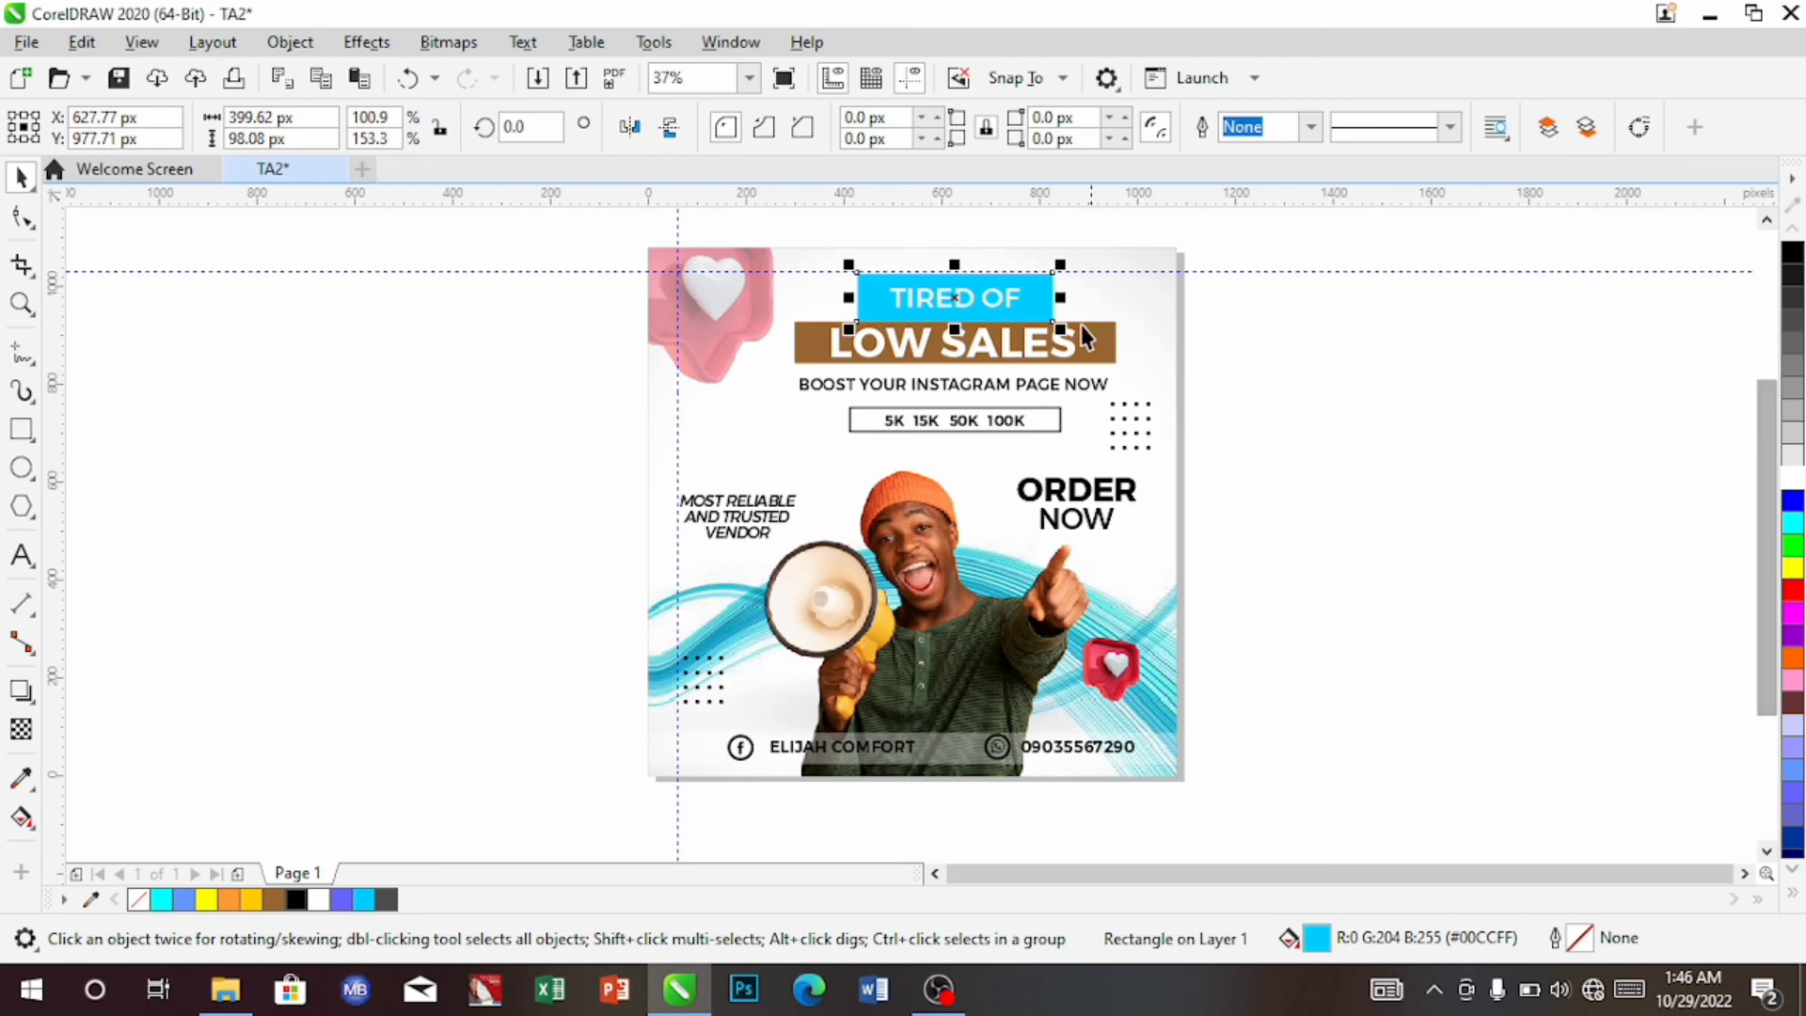
drag(956, 328, 959, 317)
click(1007, 302)
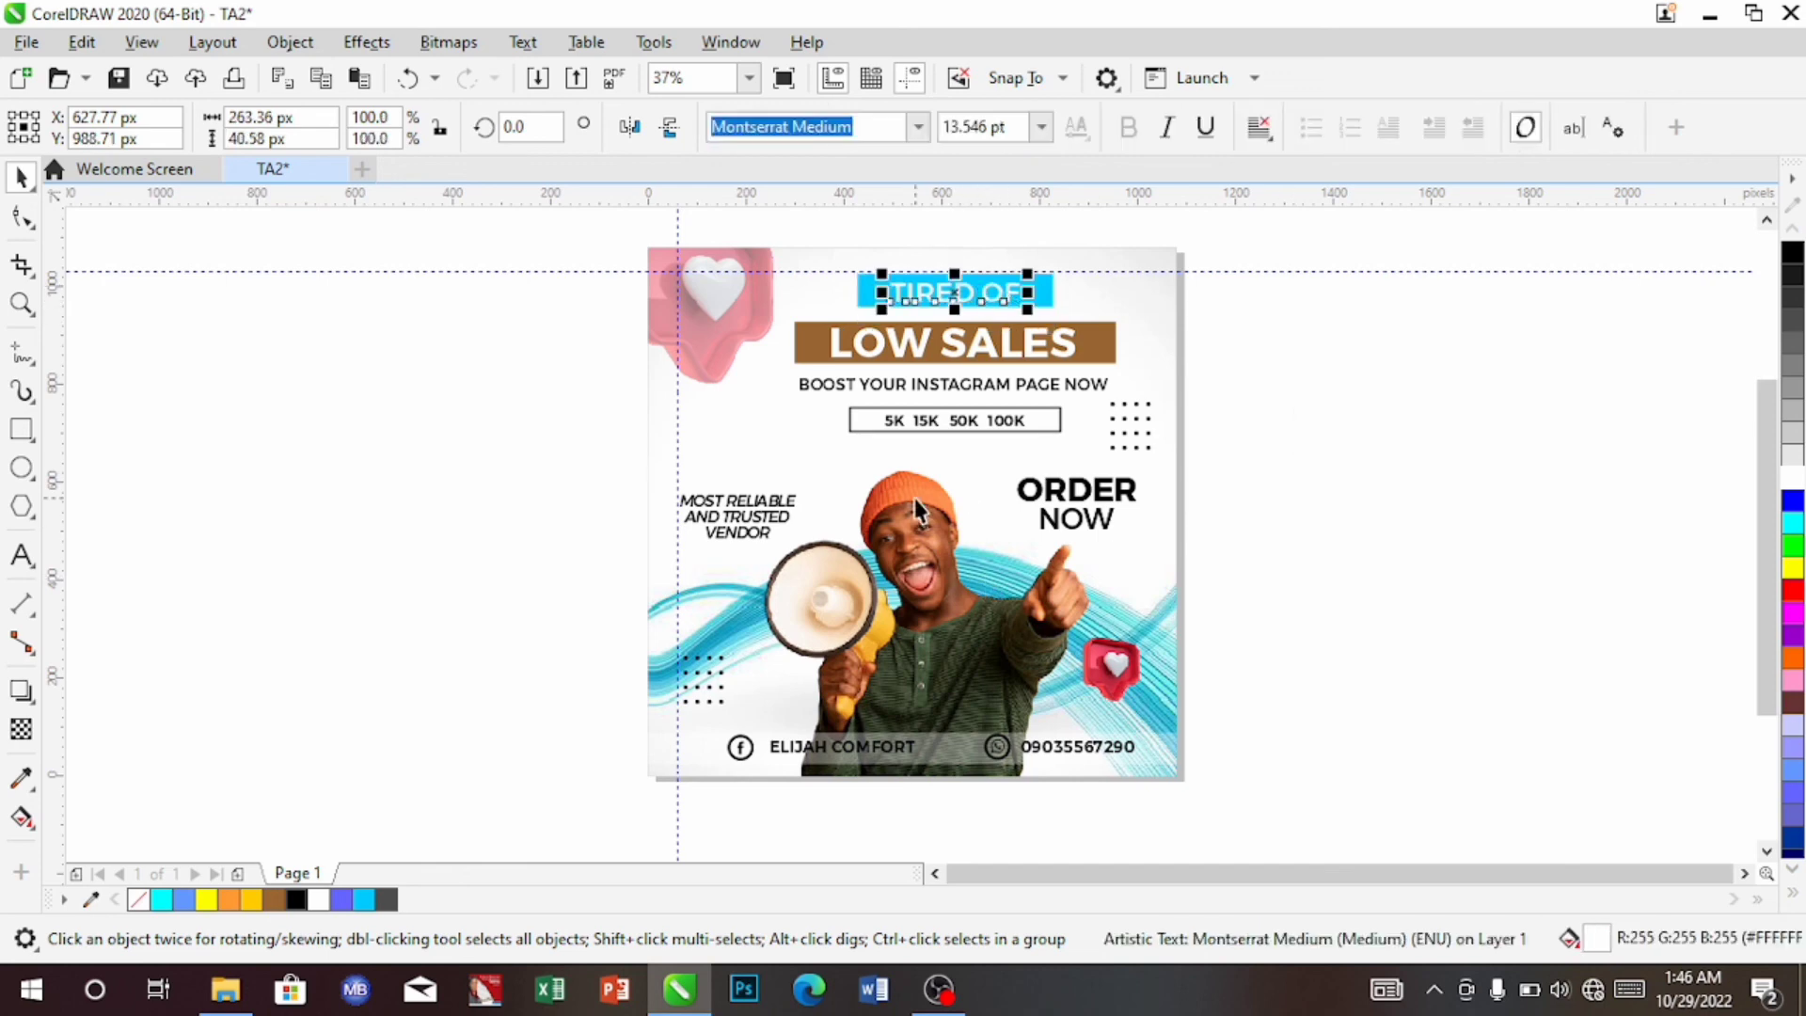
click(988, 476)
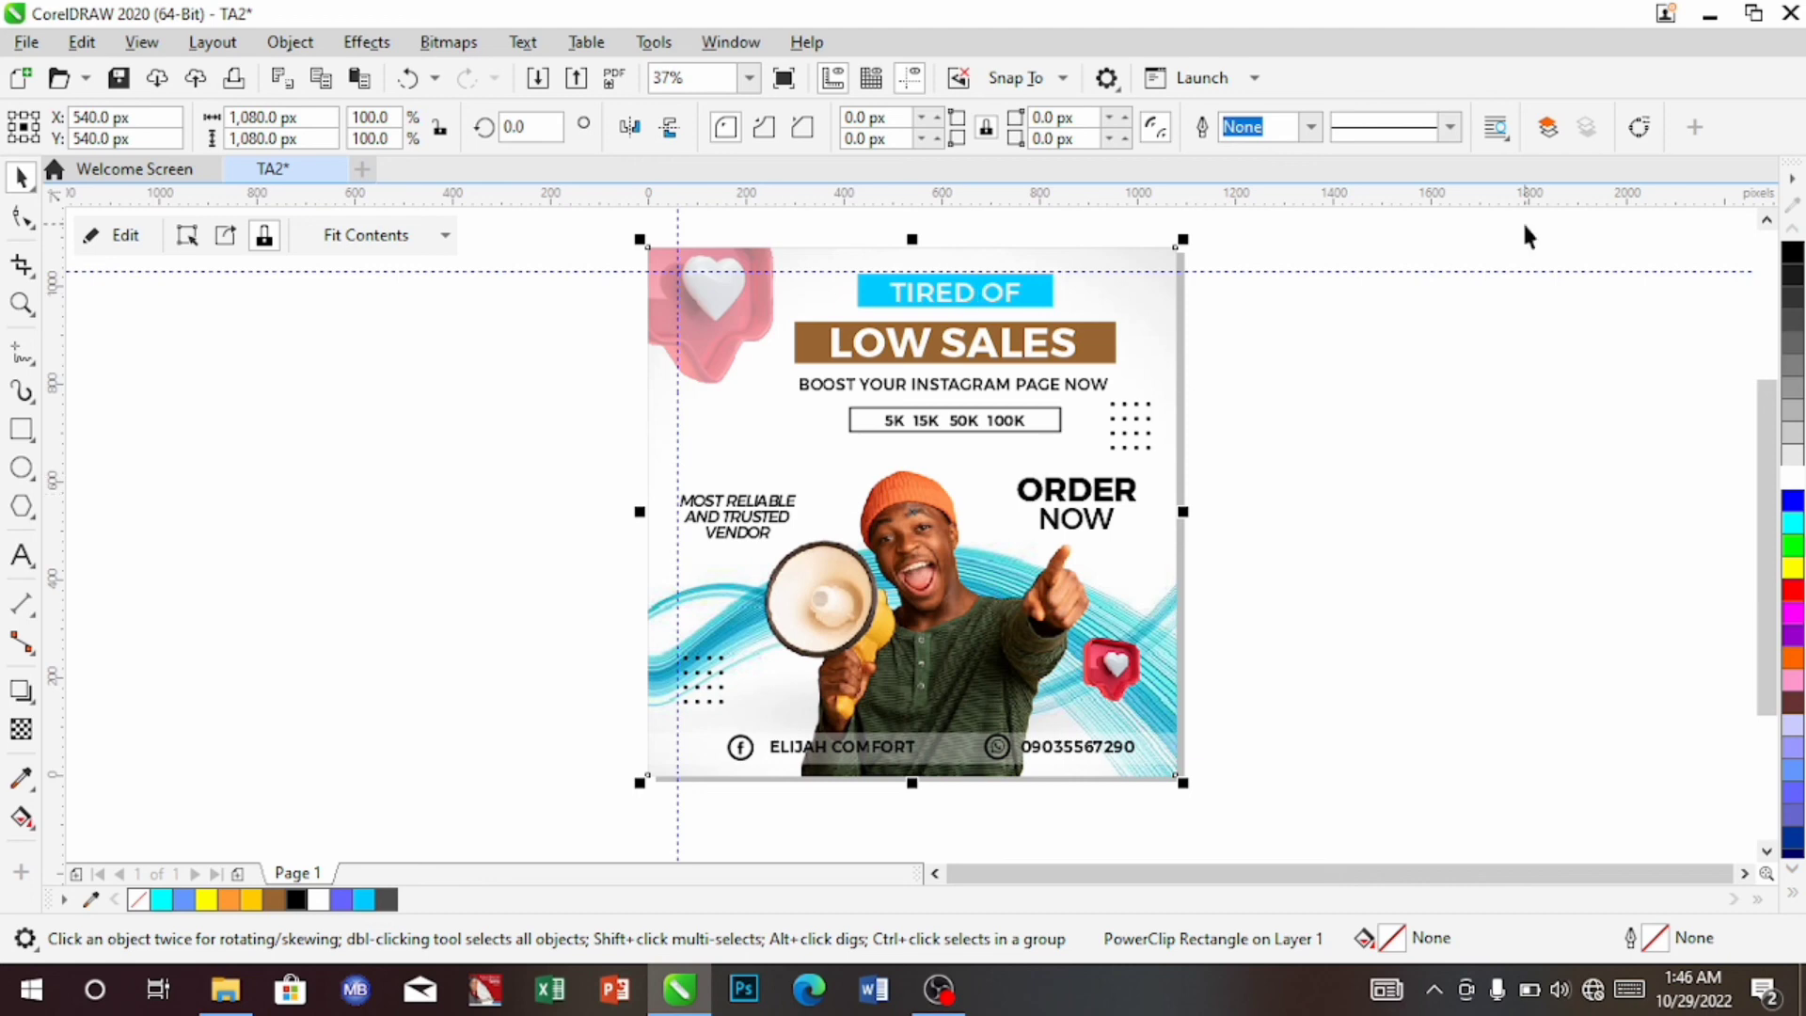
Save the design as TA2.cdr in Documents, then select all objects in the ad
click(28, 42)
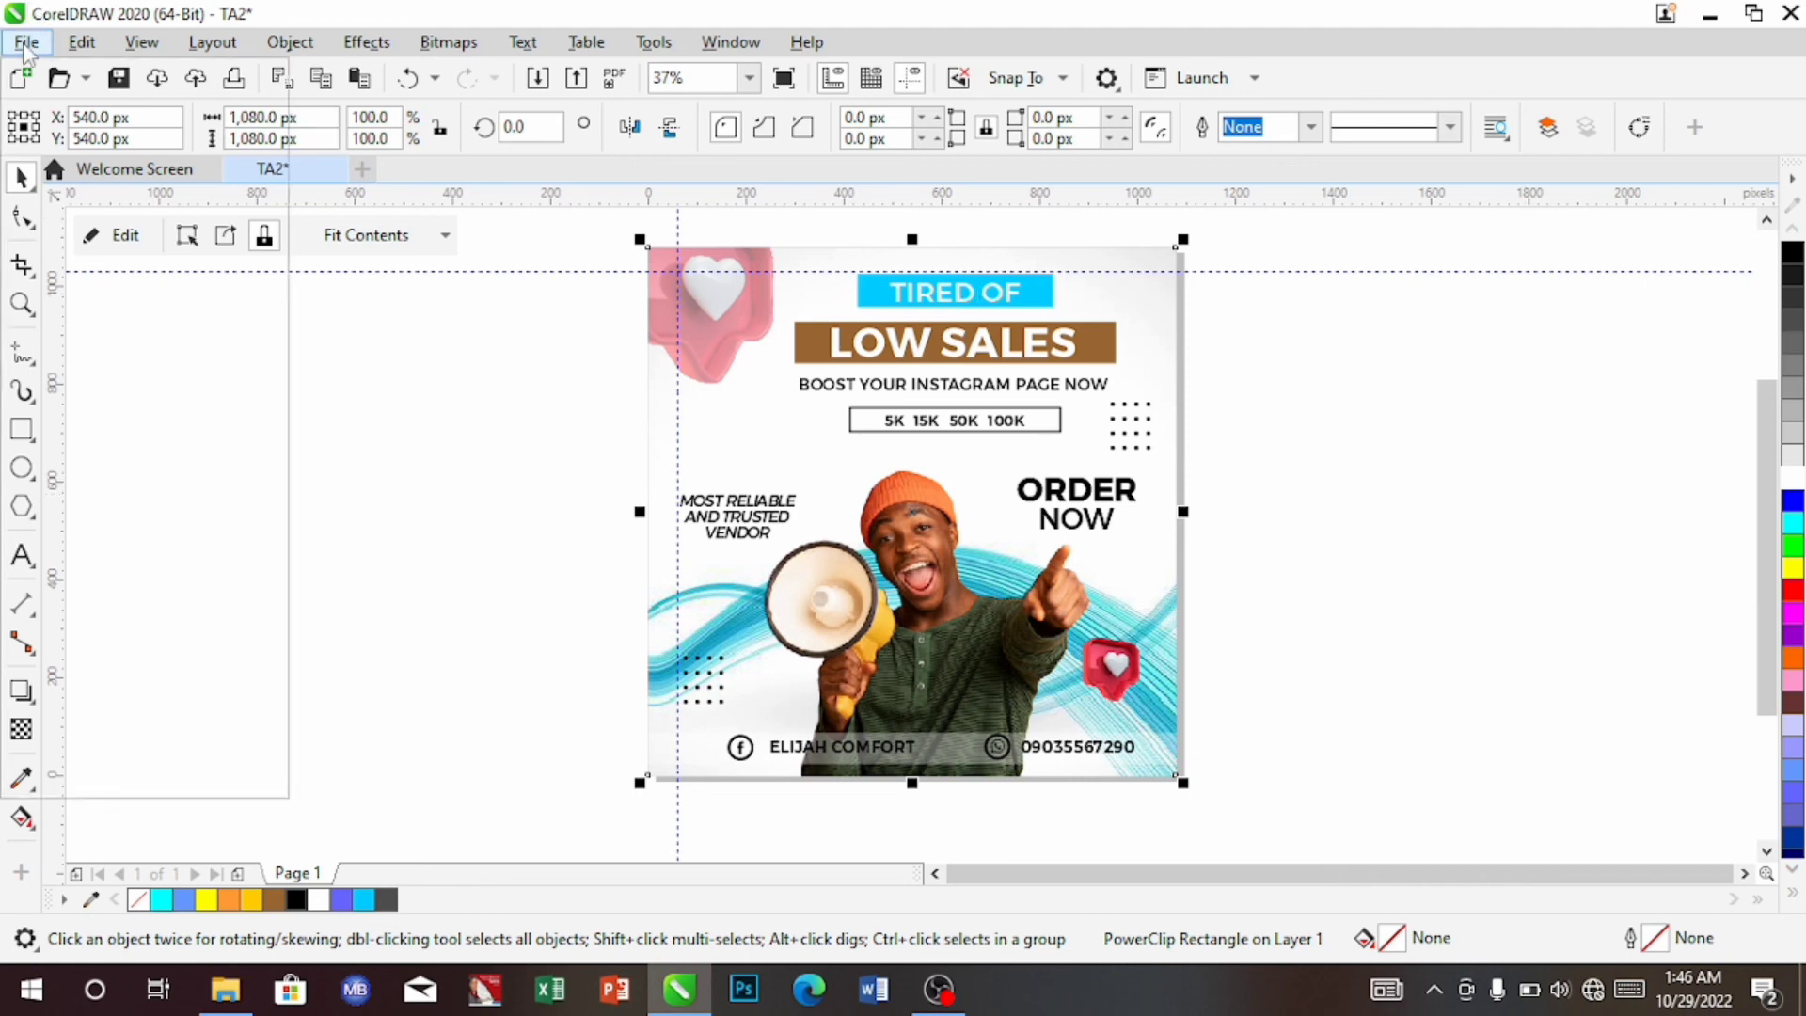
click(132, 297)
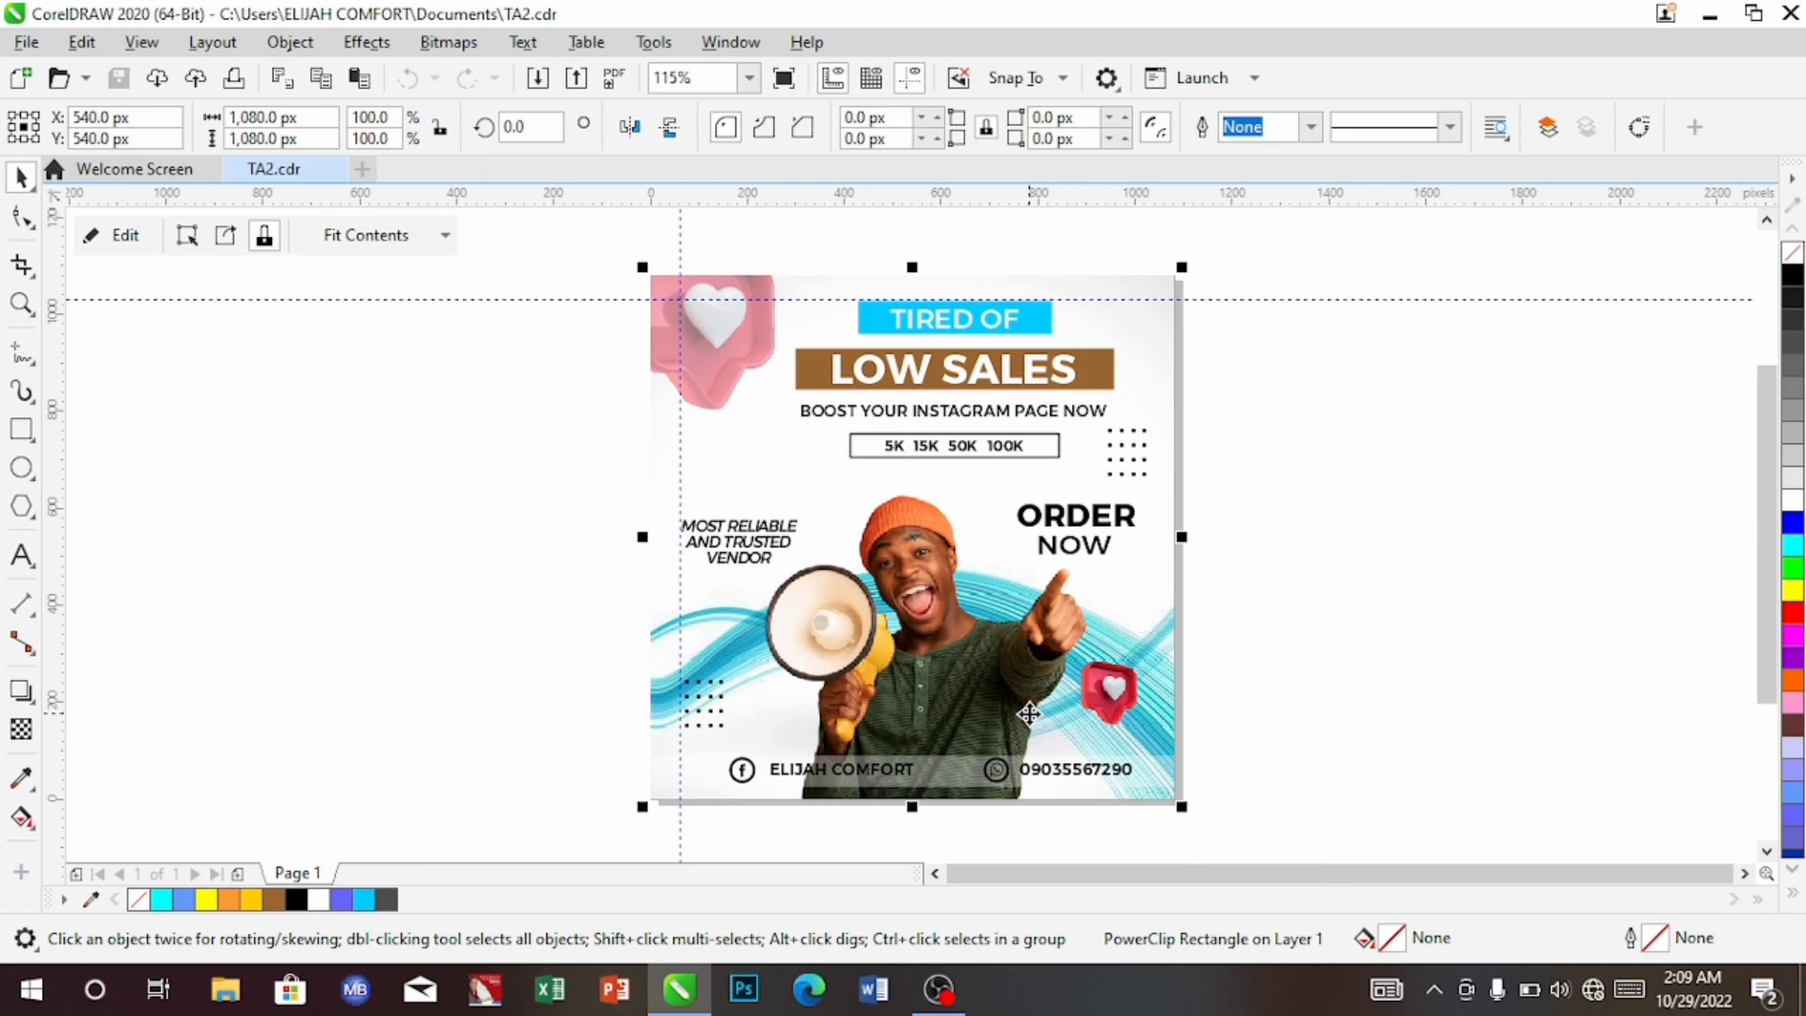
ctrl+click(1029, 714)
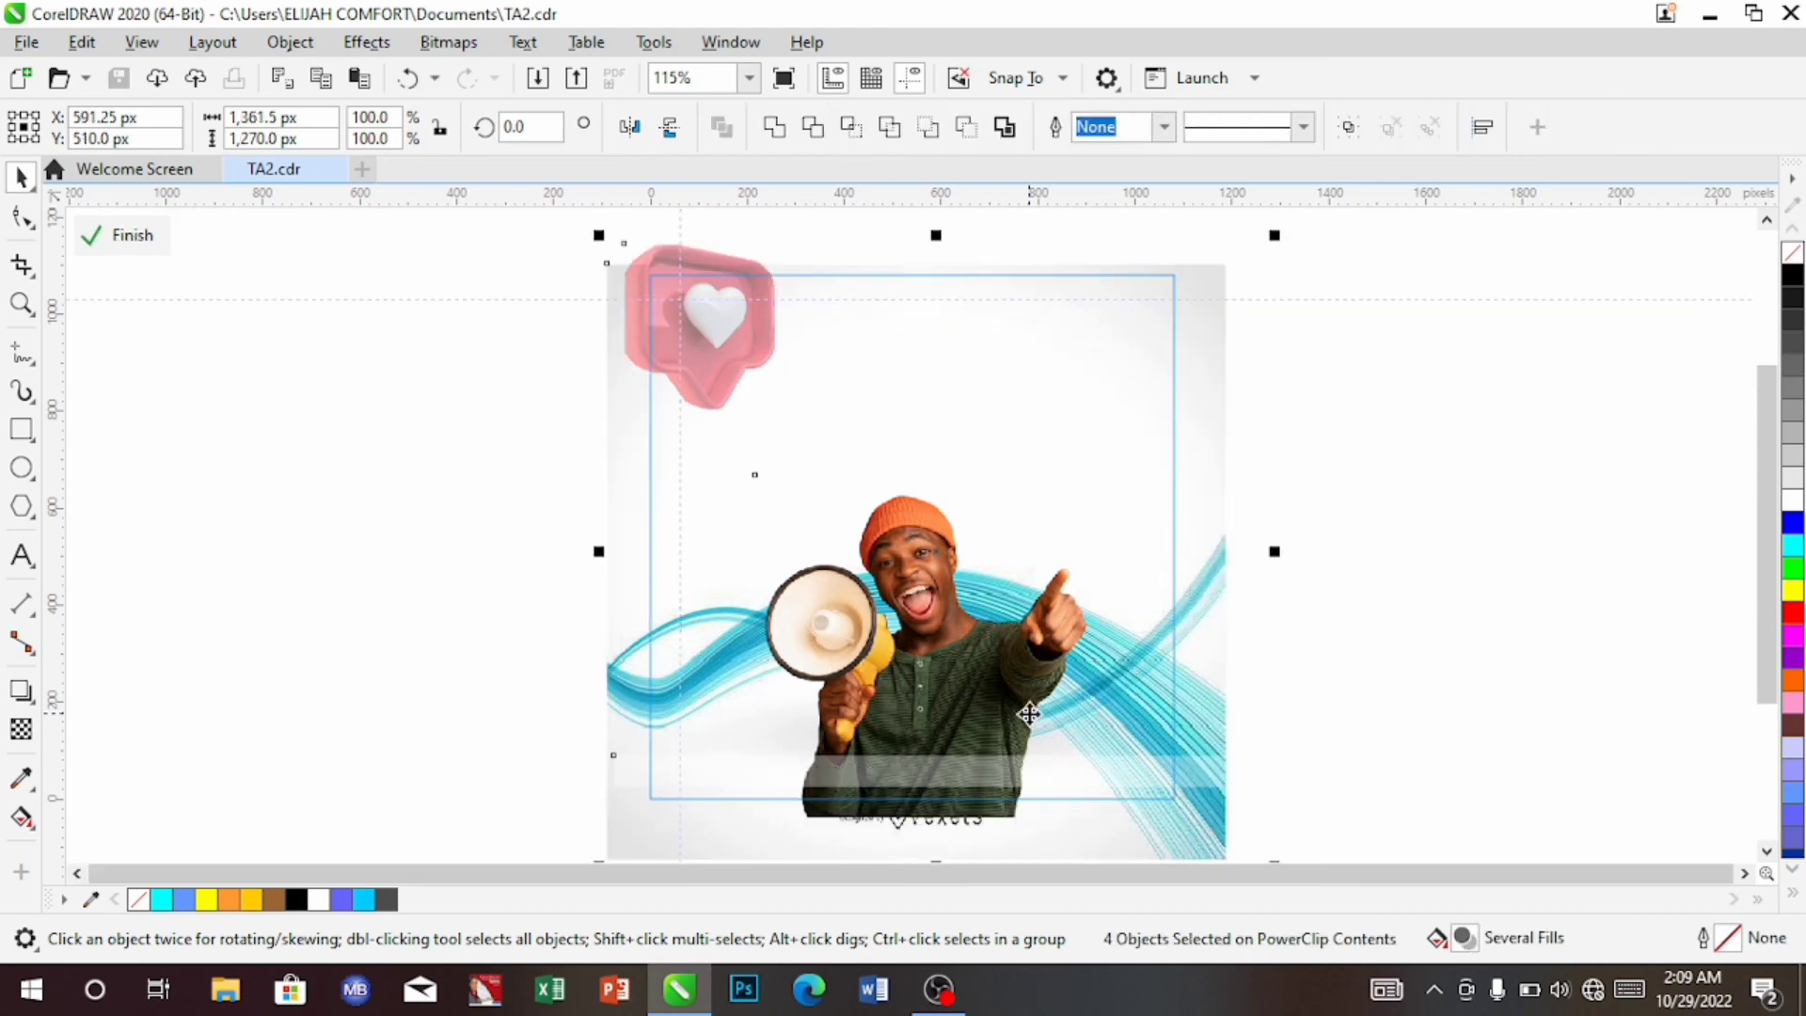
key(ctrl+z)
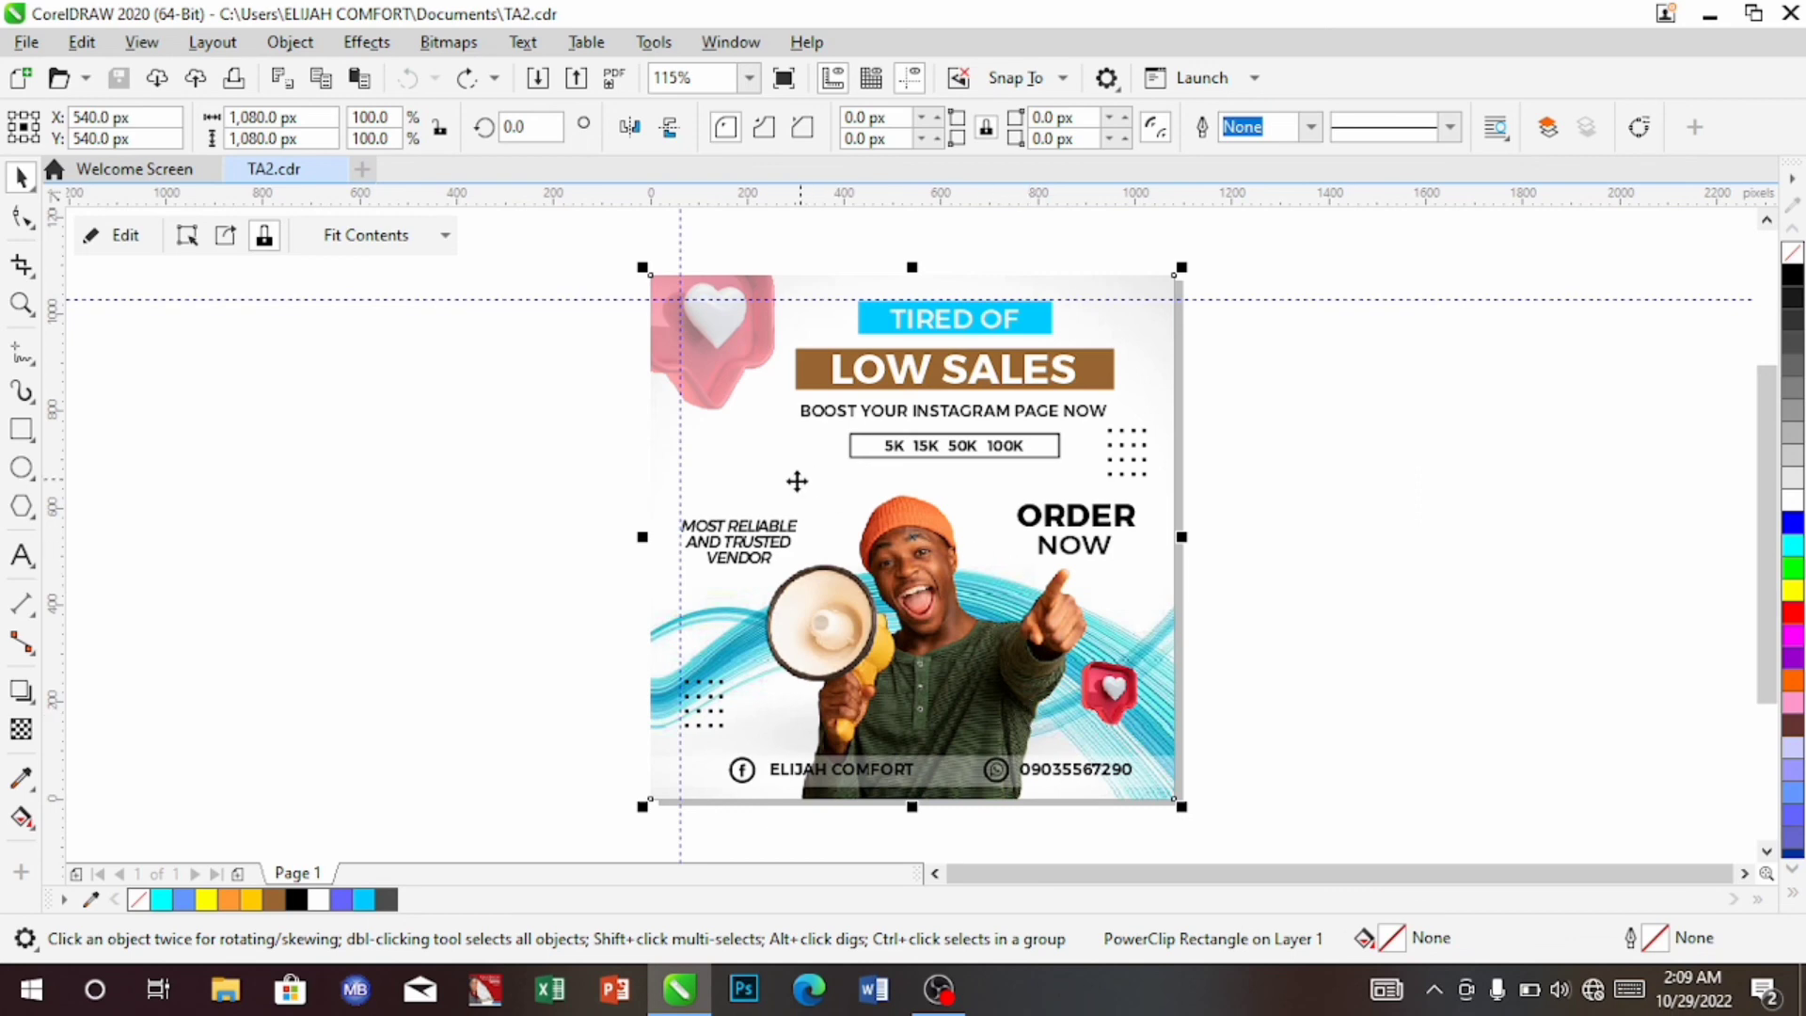
click(762, 475)
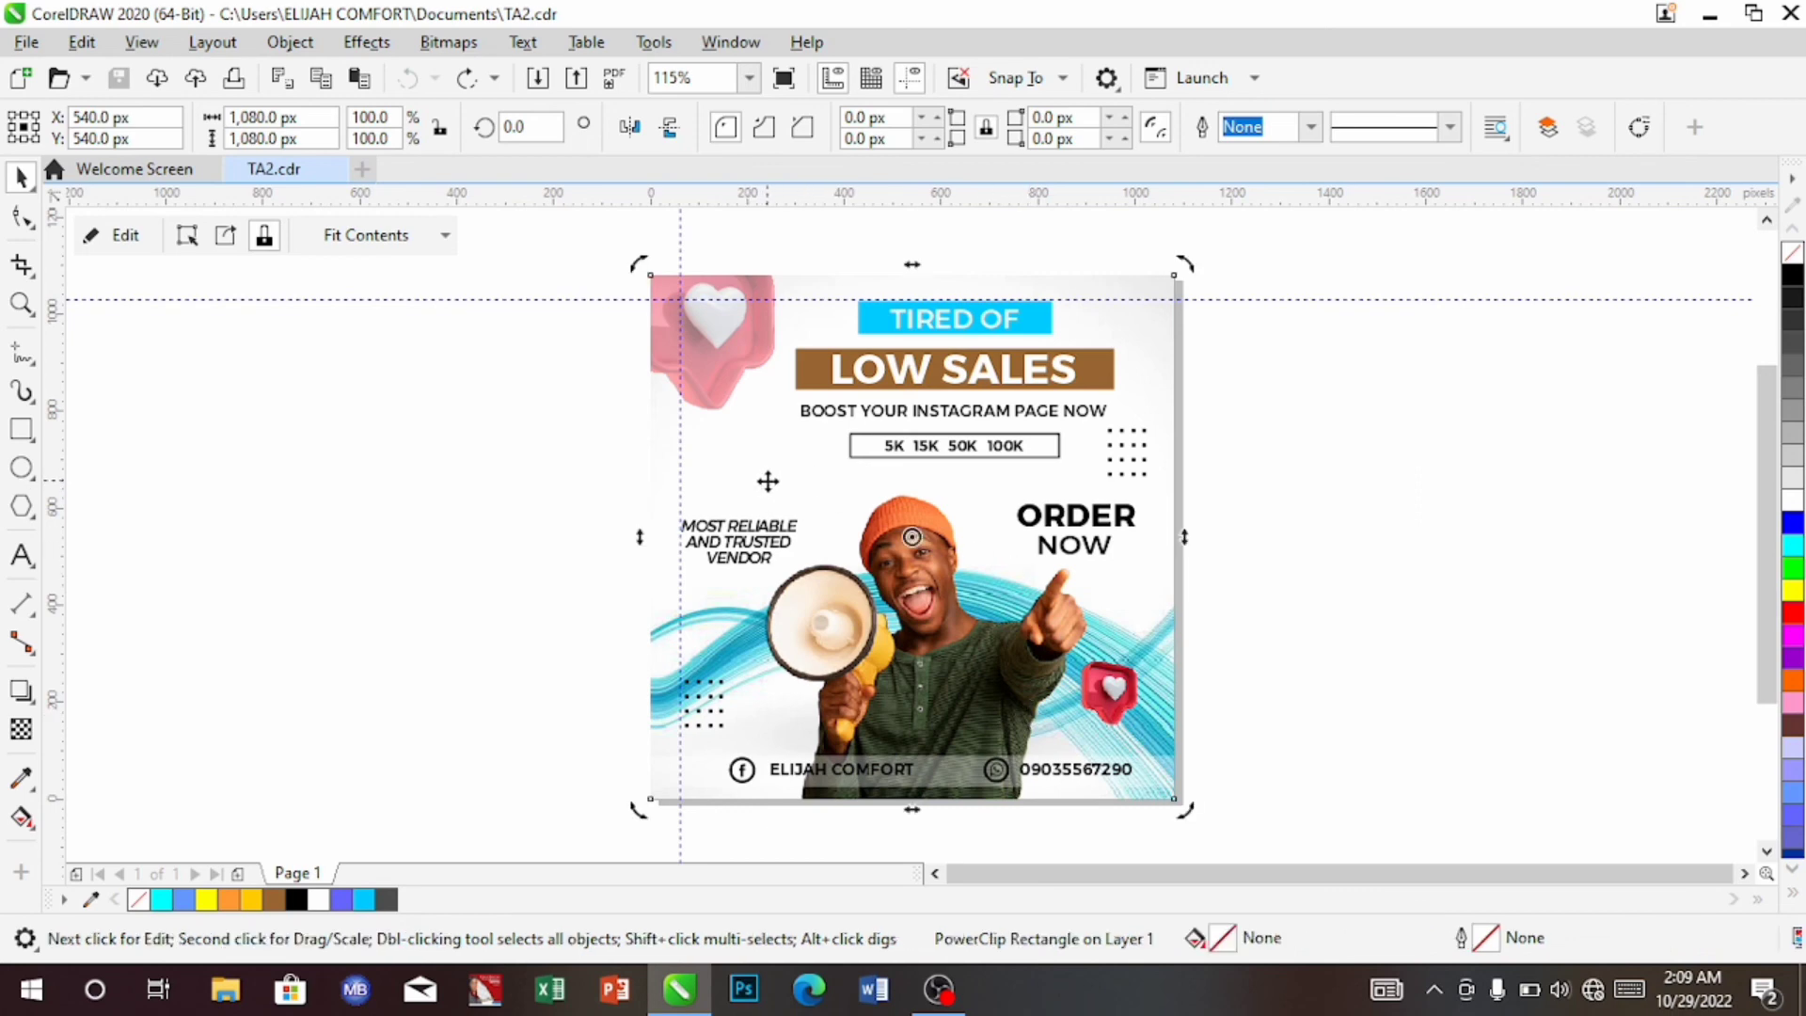
click(766, 479)
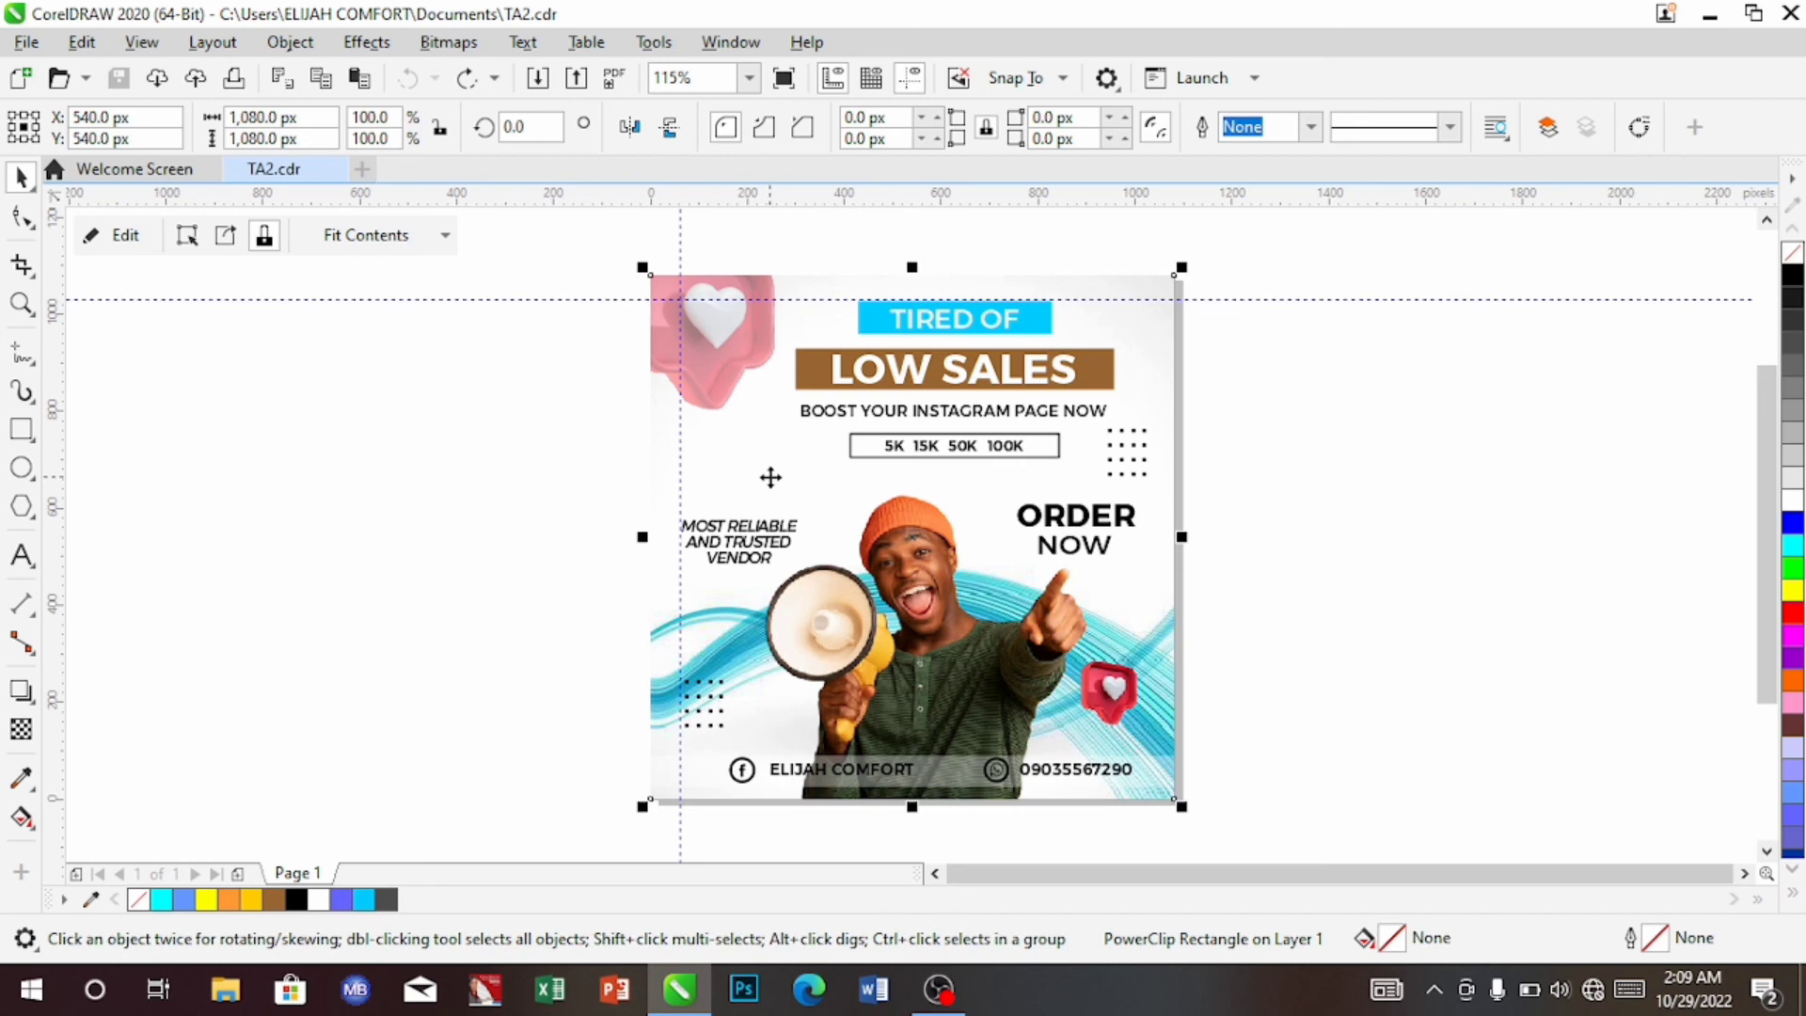
key(ctrl+a)
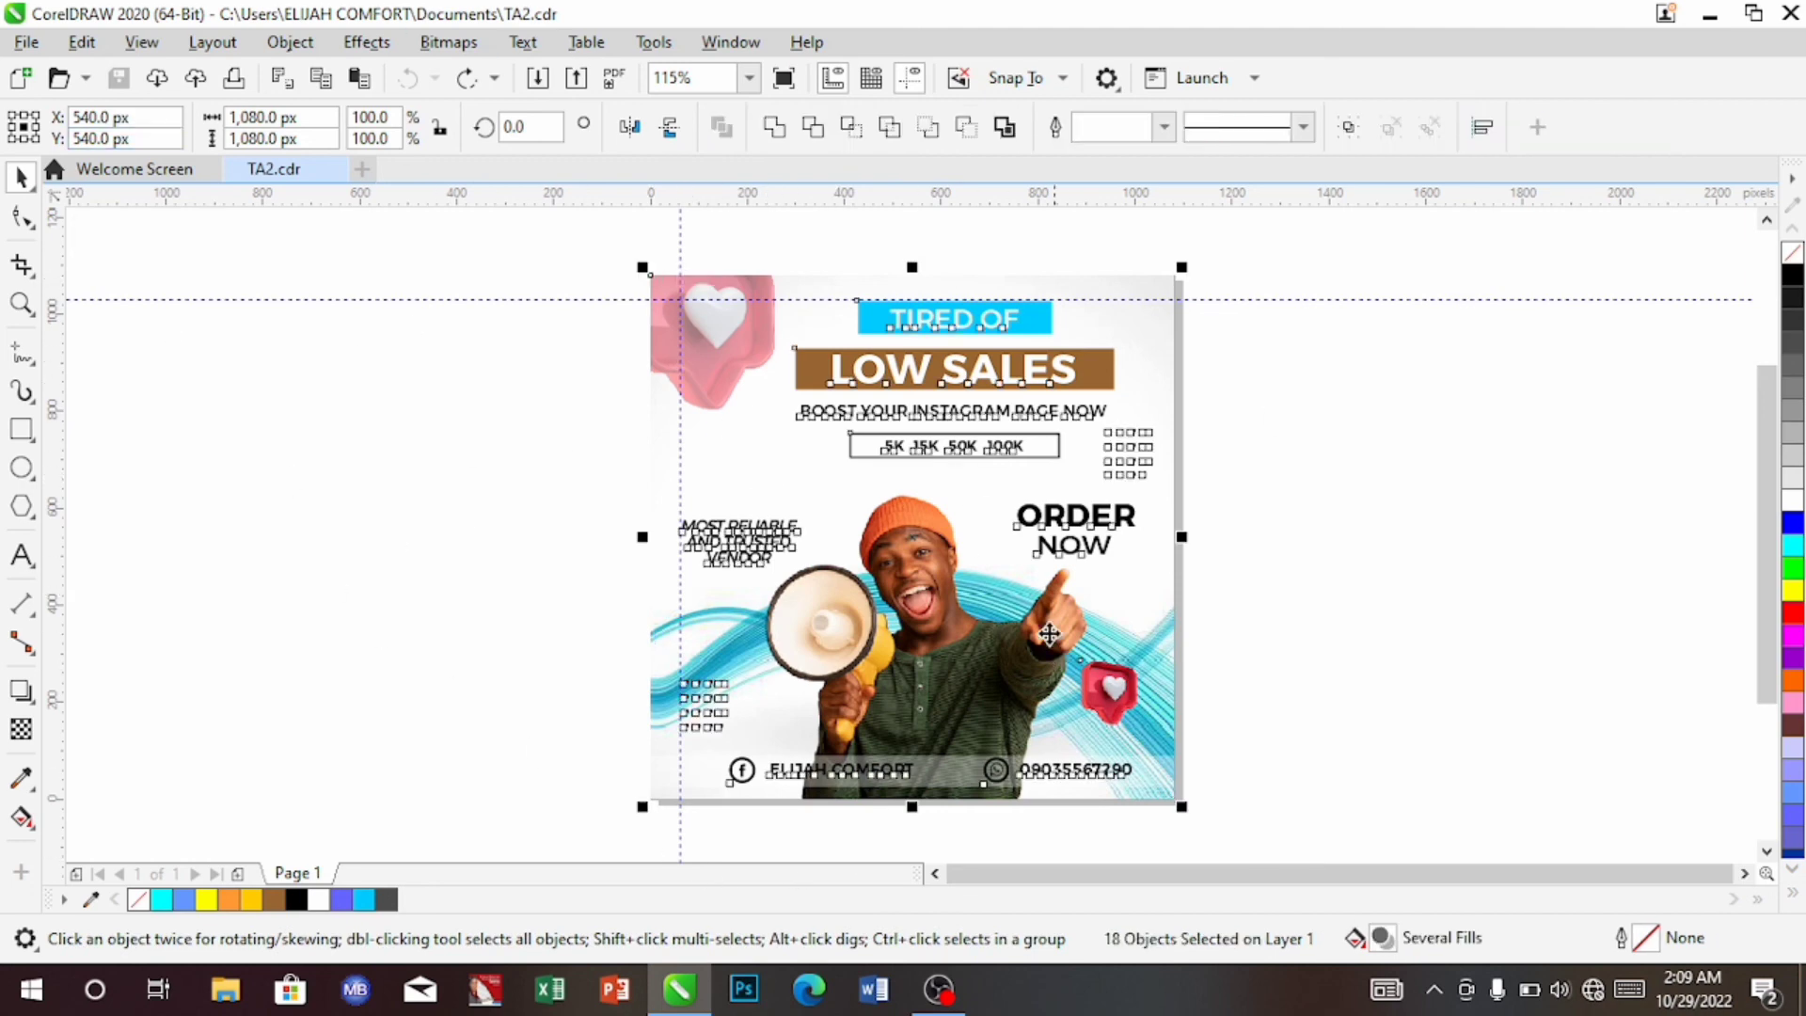
Export the design over the existing TA2.jpg as an RGB 24-bit JPEG at 80% quality
click(35, 40)
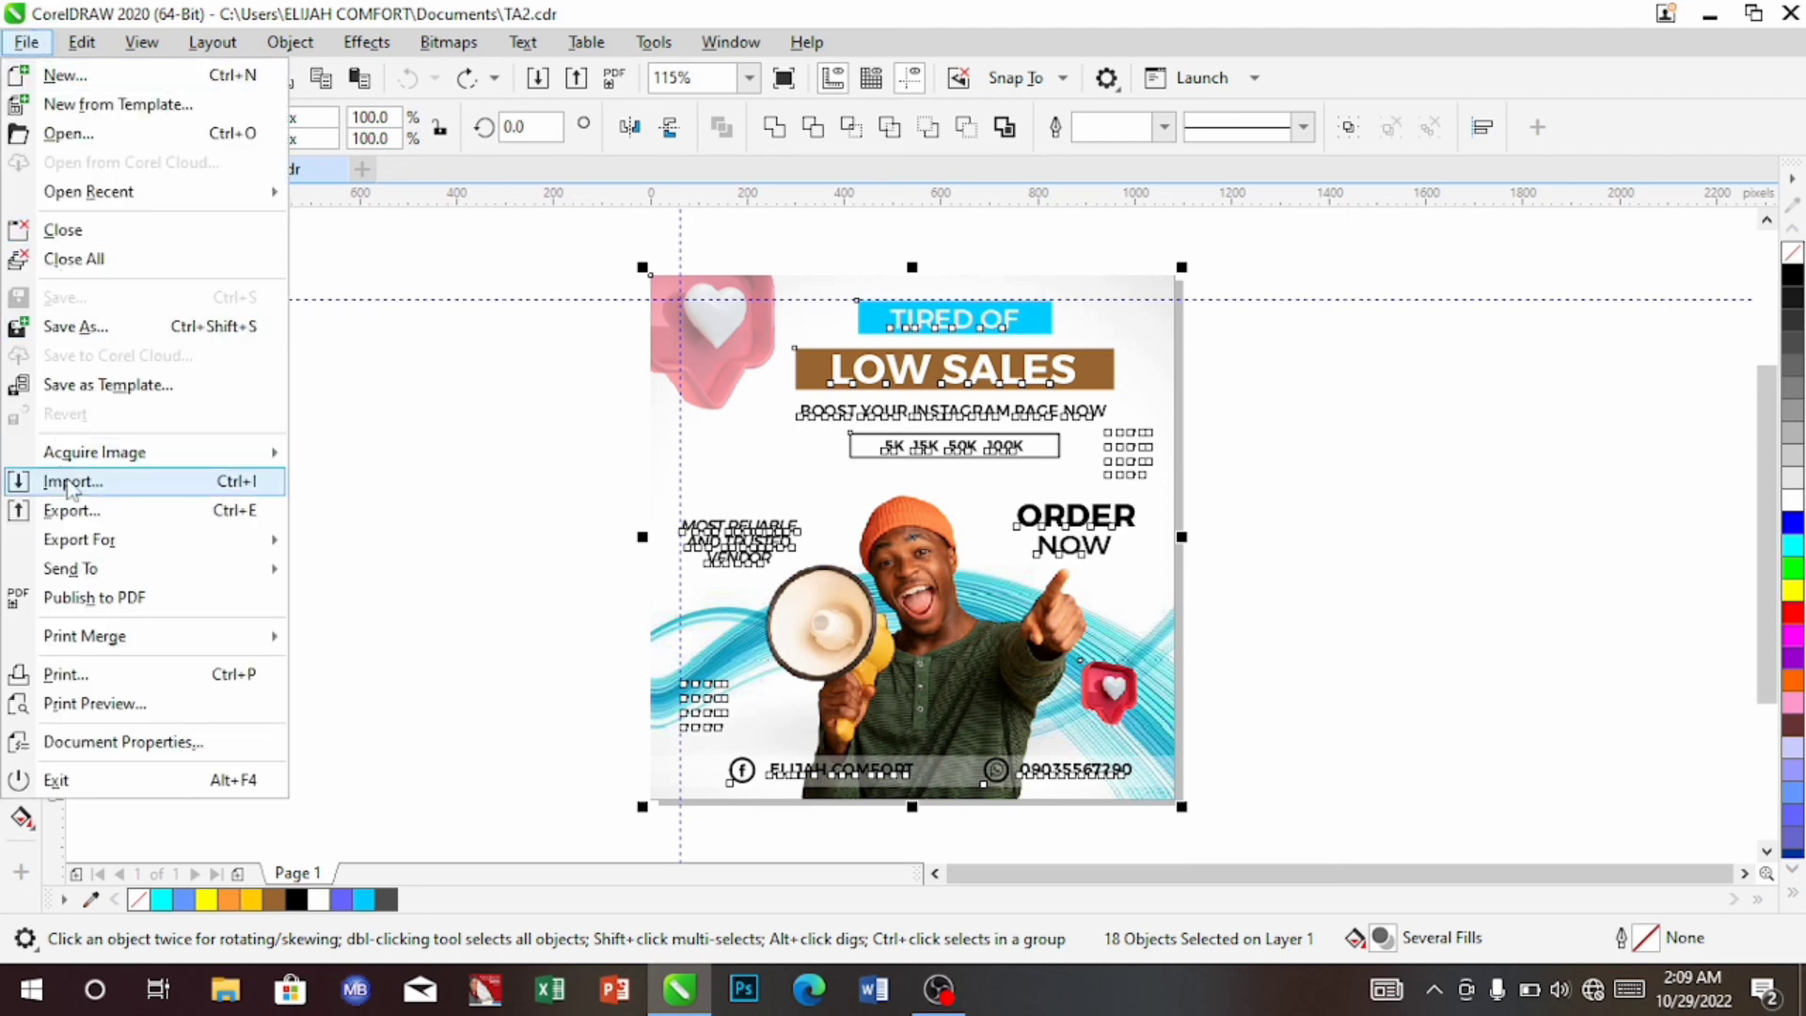
mouse_move(106, 547)
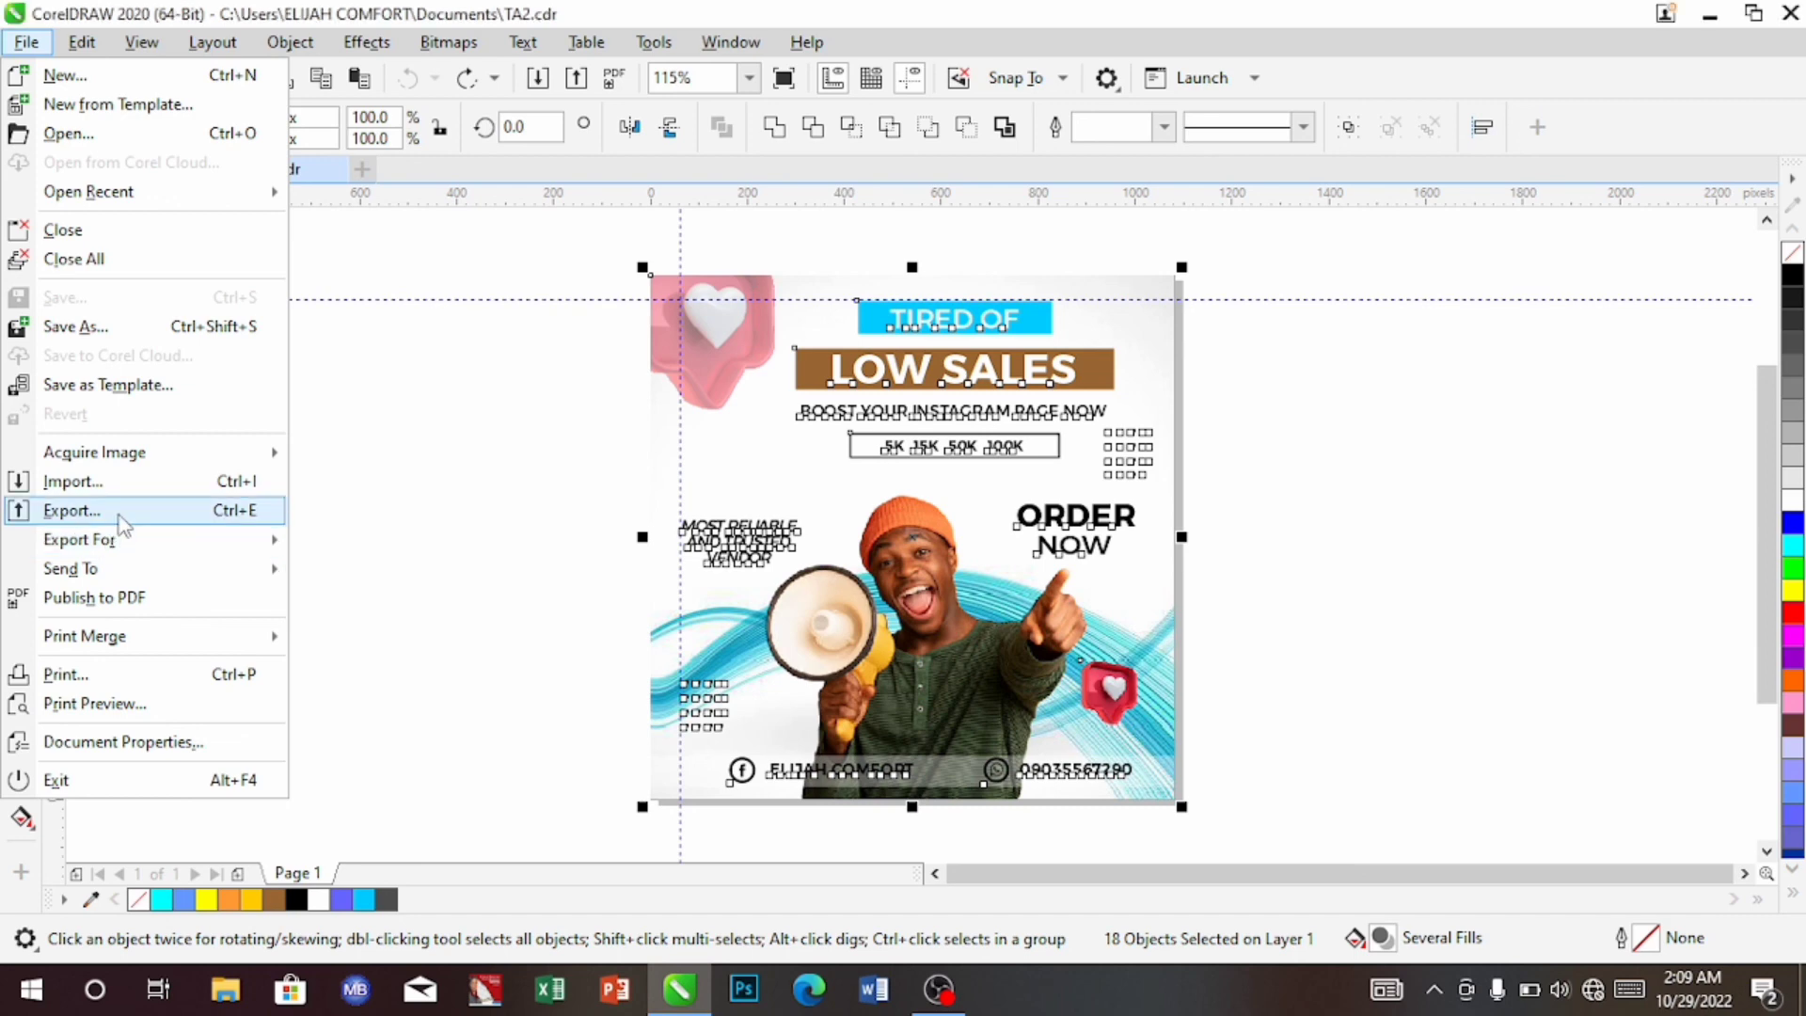
click(71, 510)
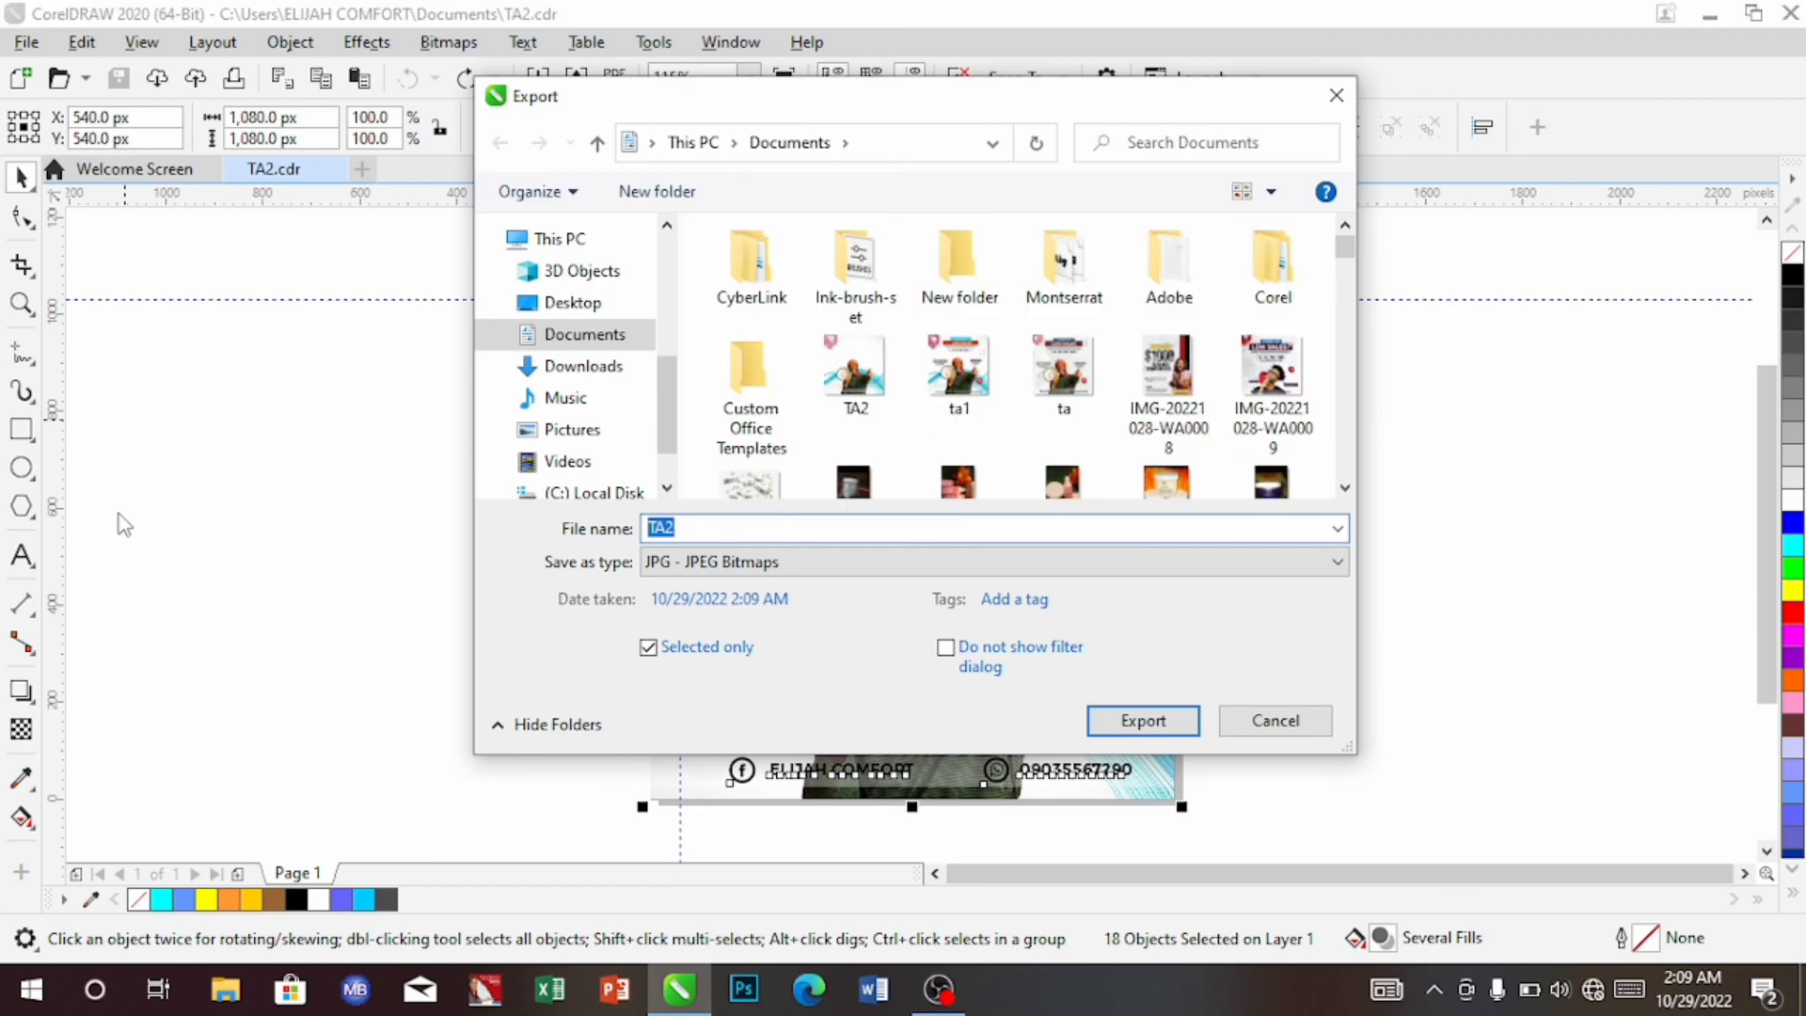
click(1131, 726)
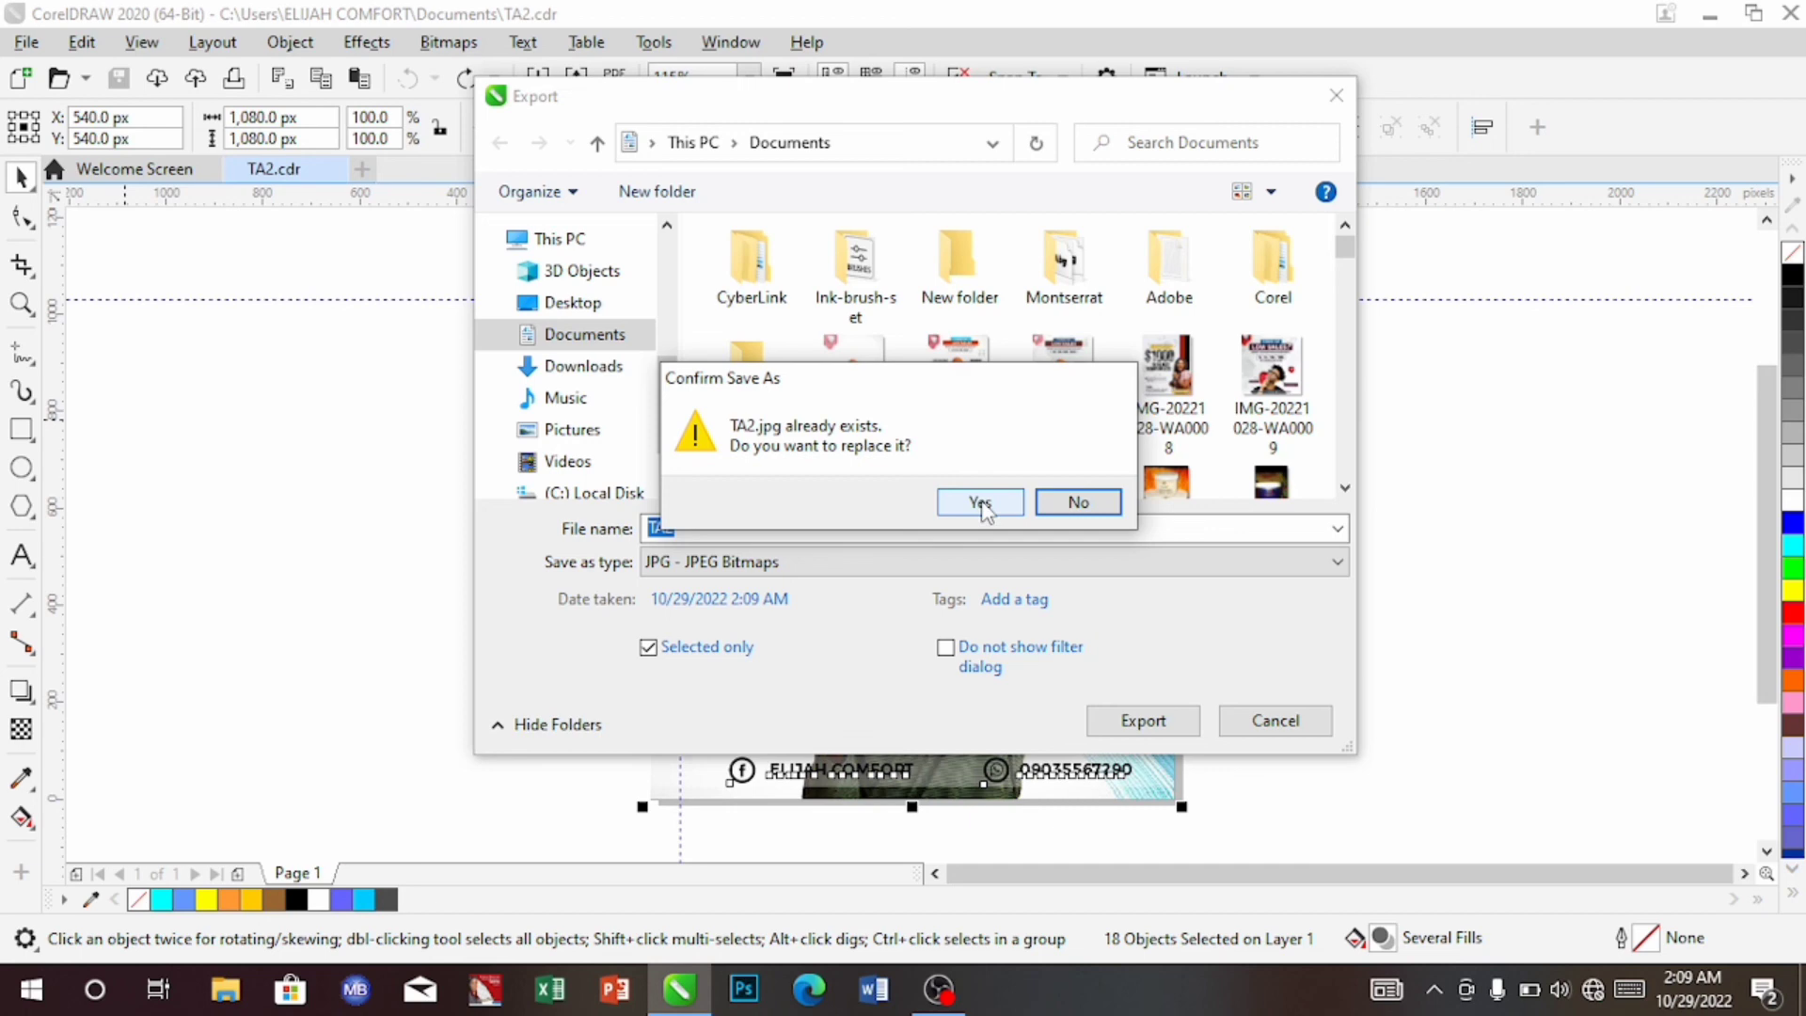
click(981, 505)
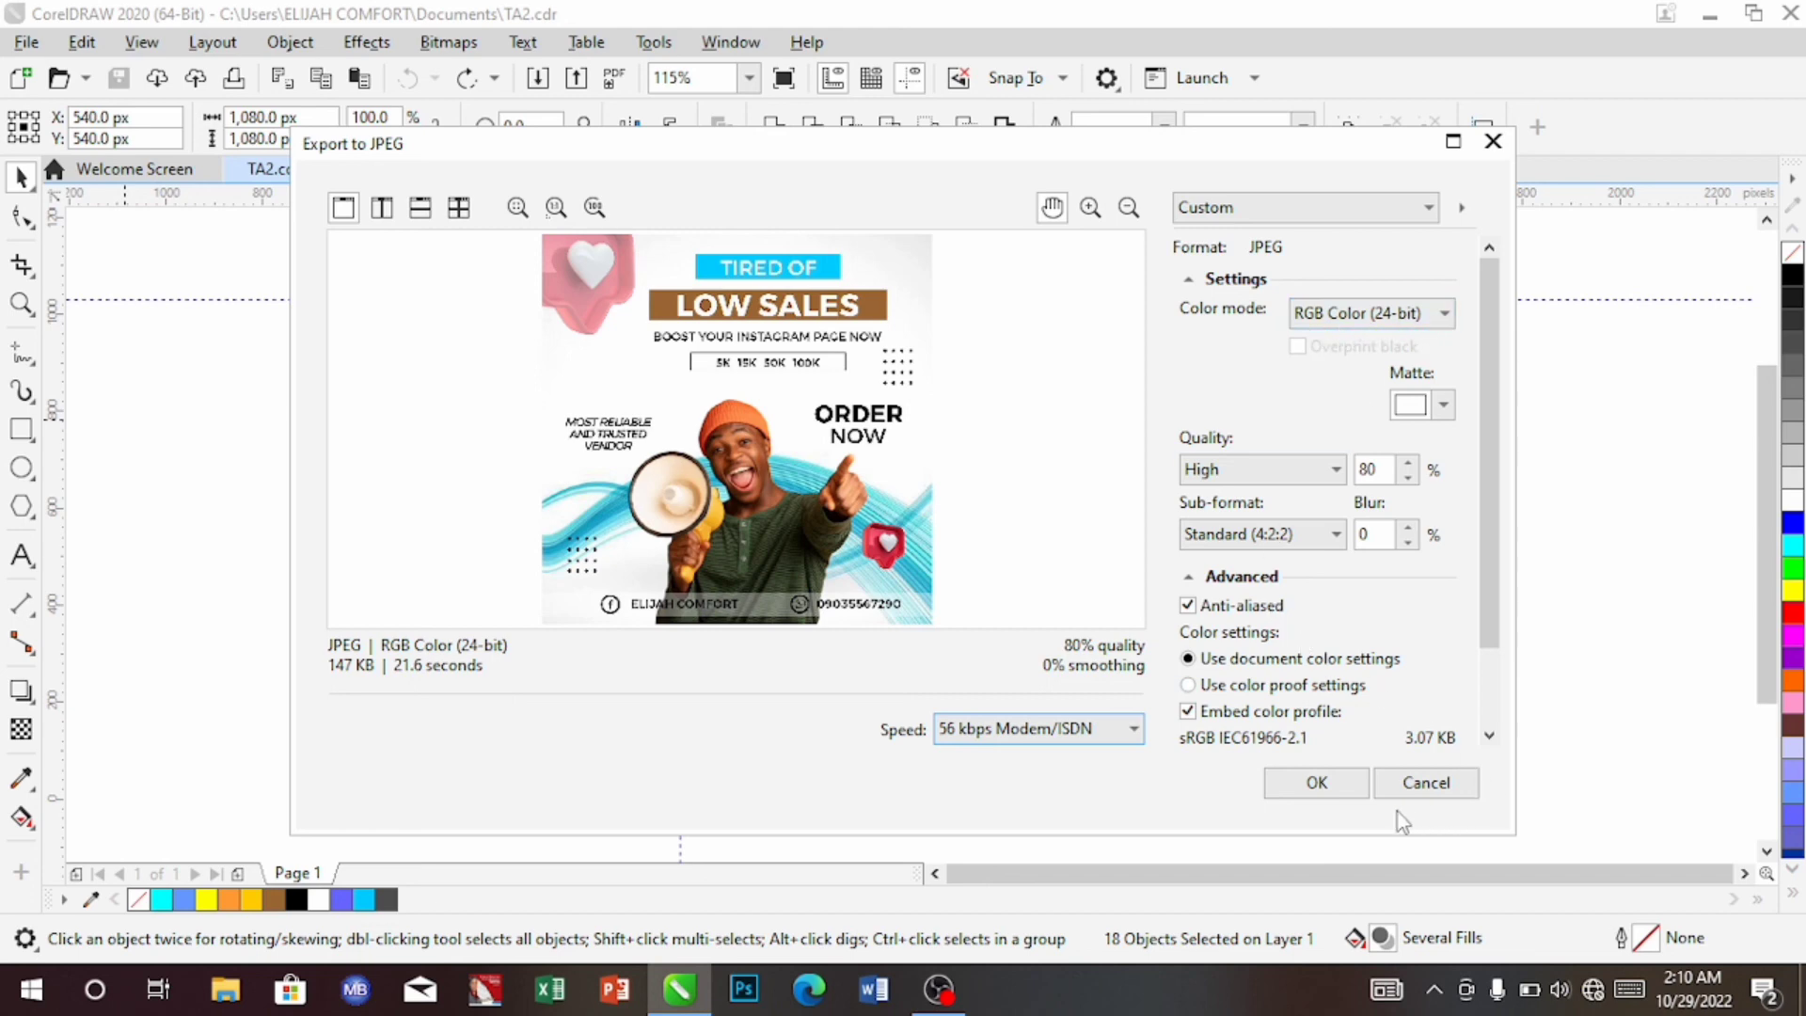
click(1316, 783)
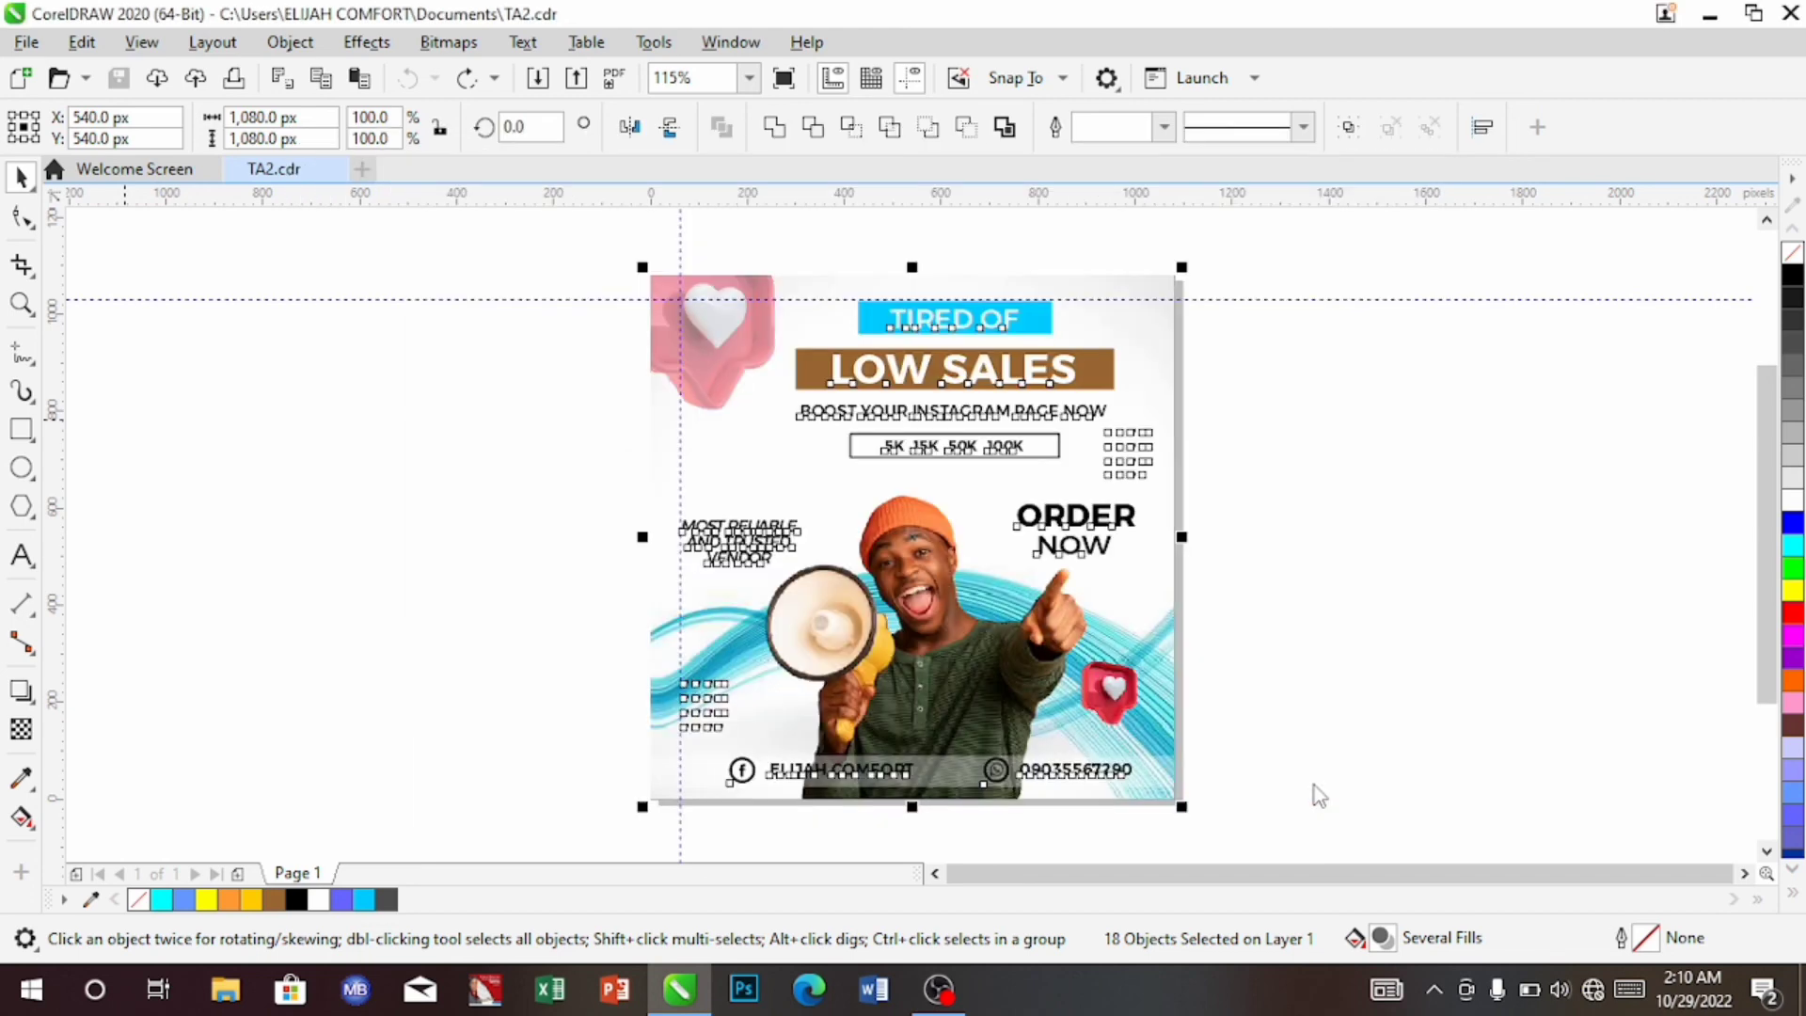